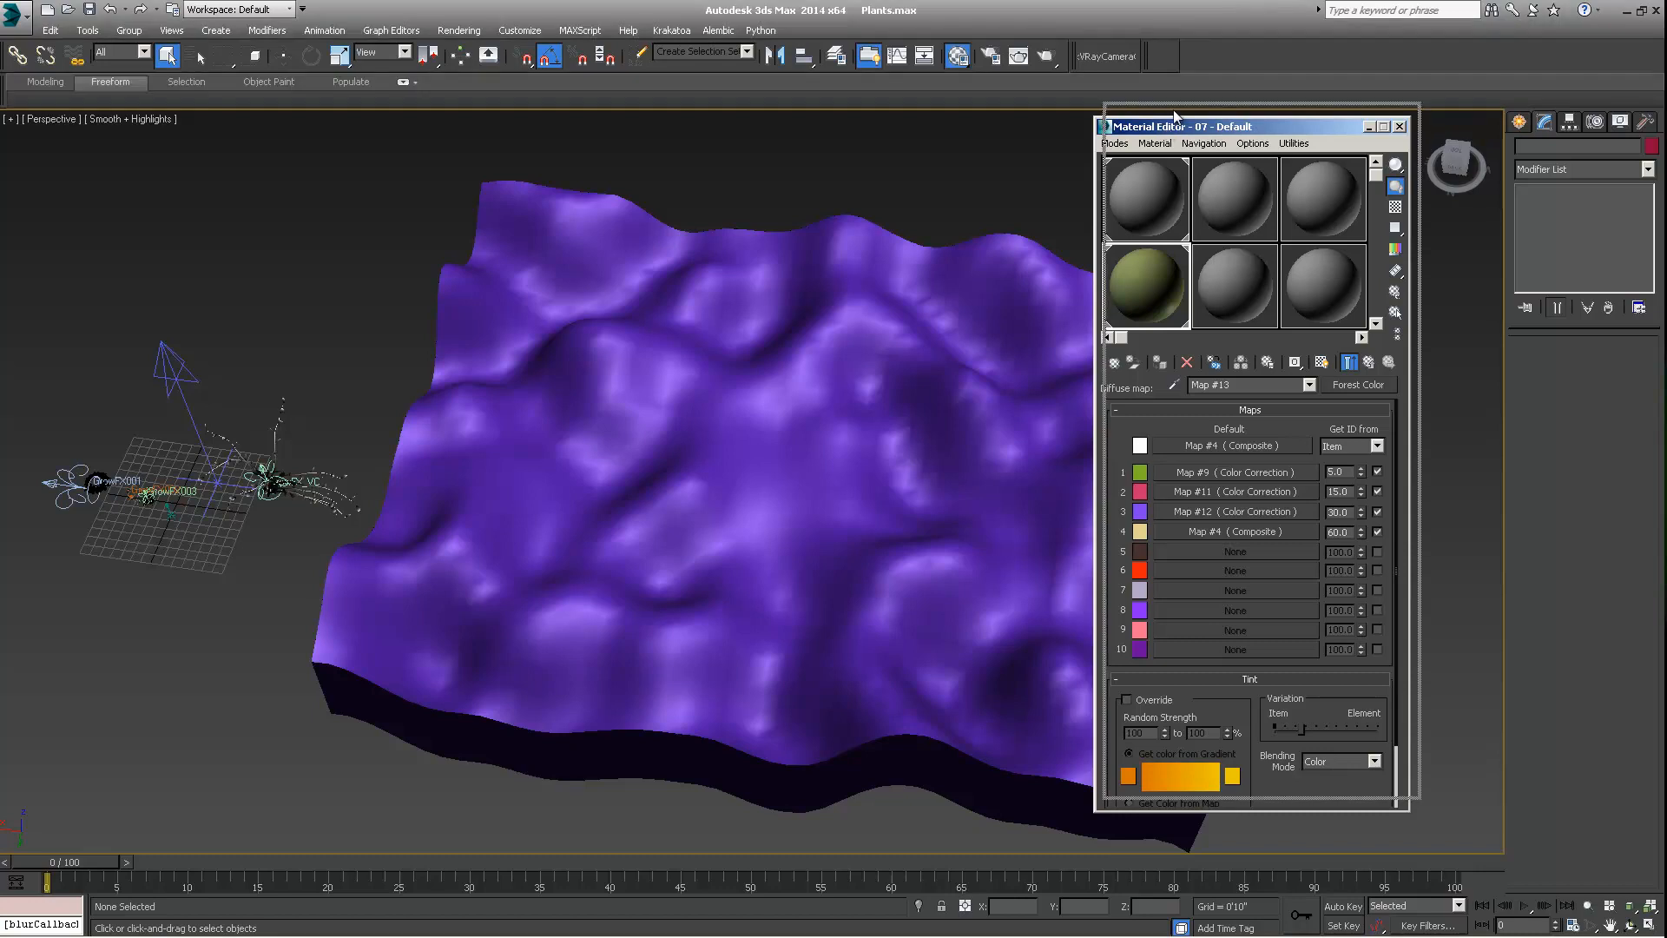
drag(1164, 130, 1174, 116)
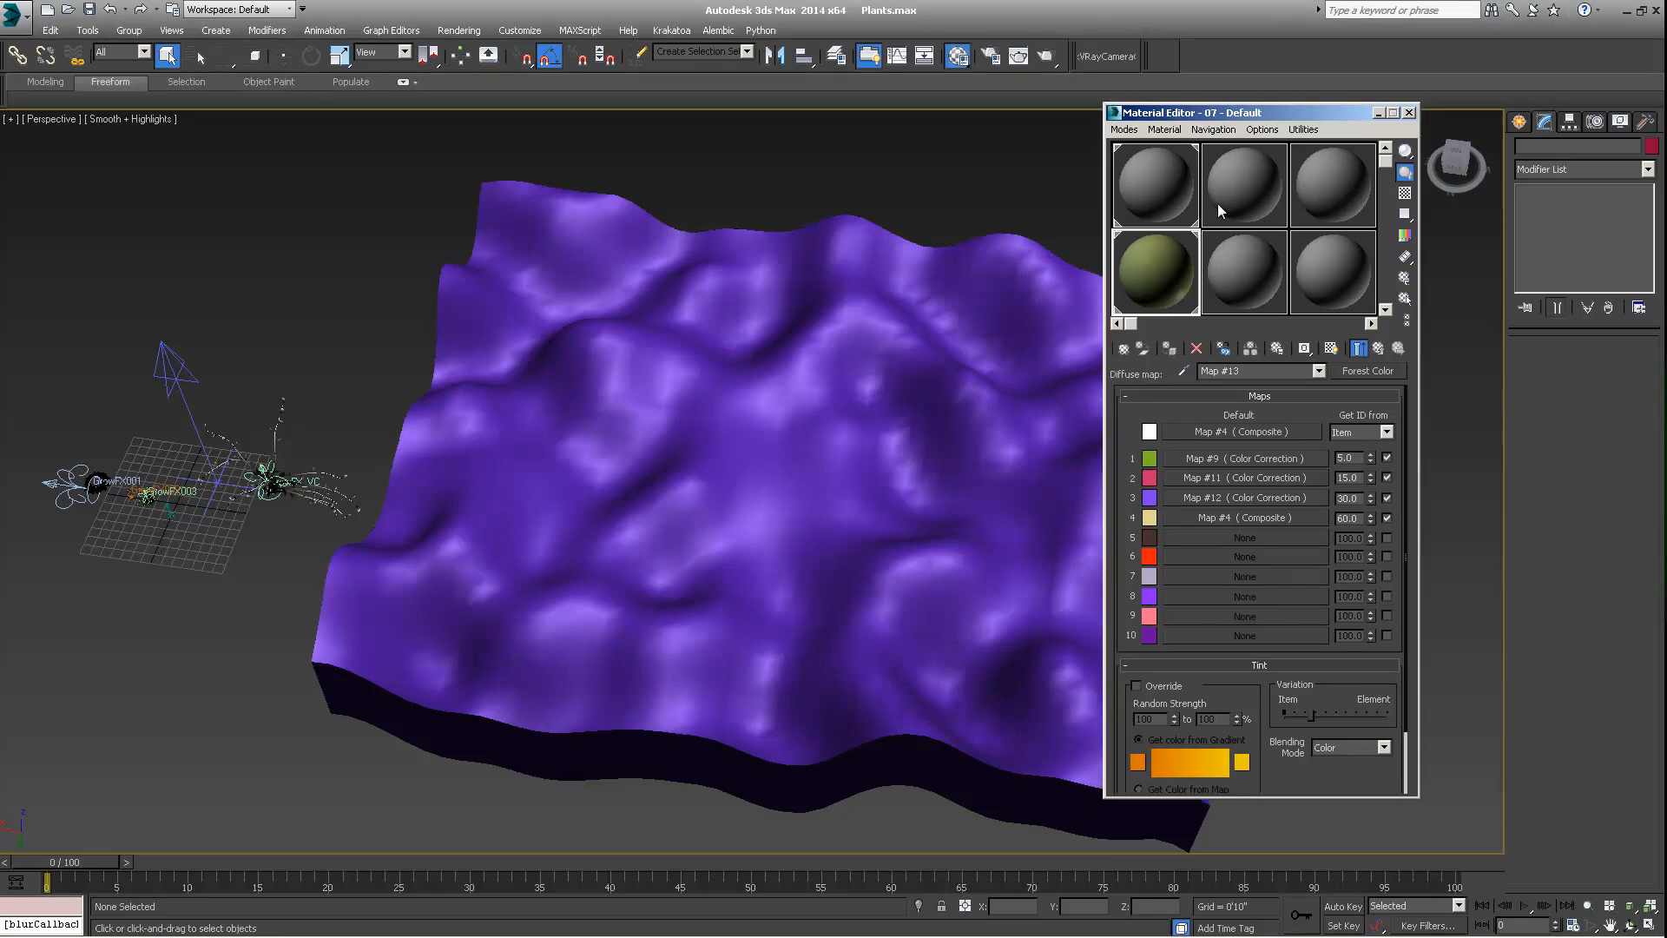
scroll(268, 500, up, 1)
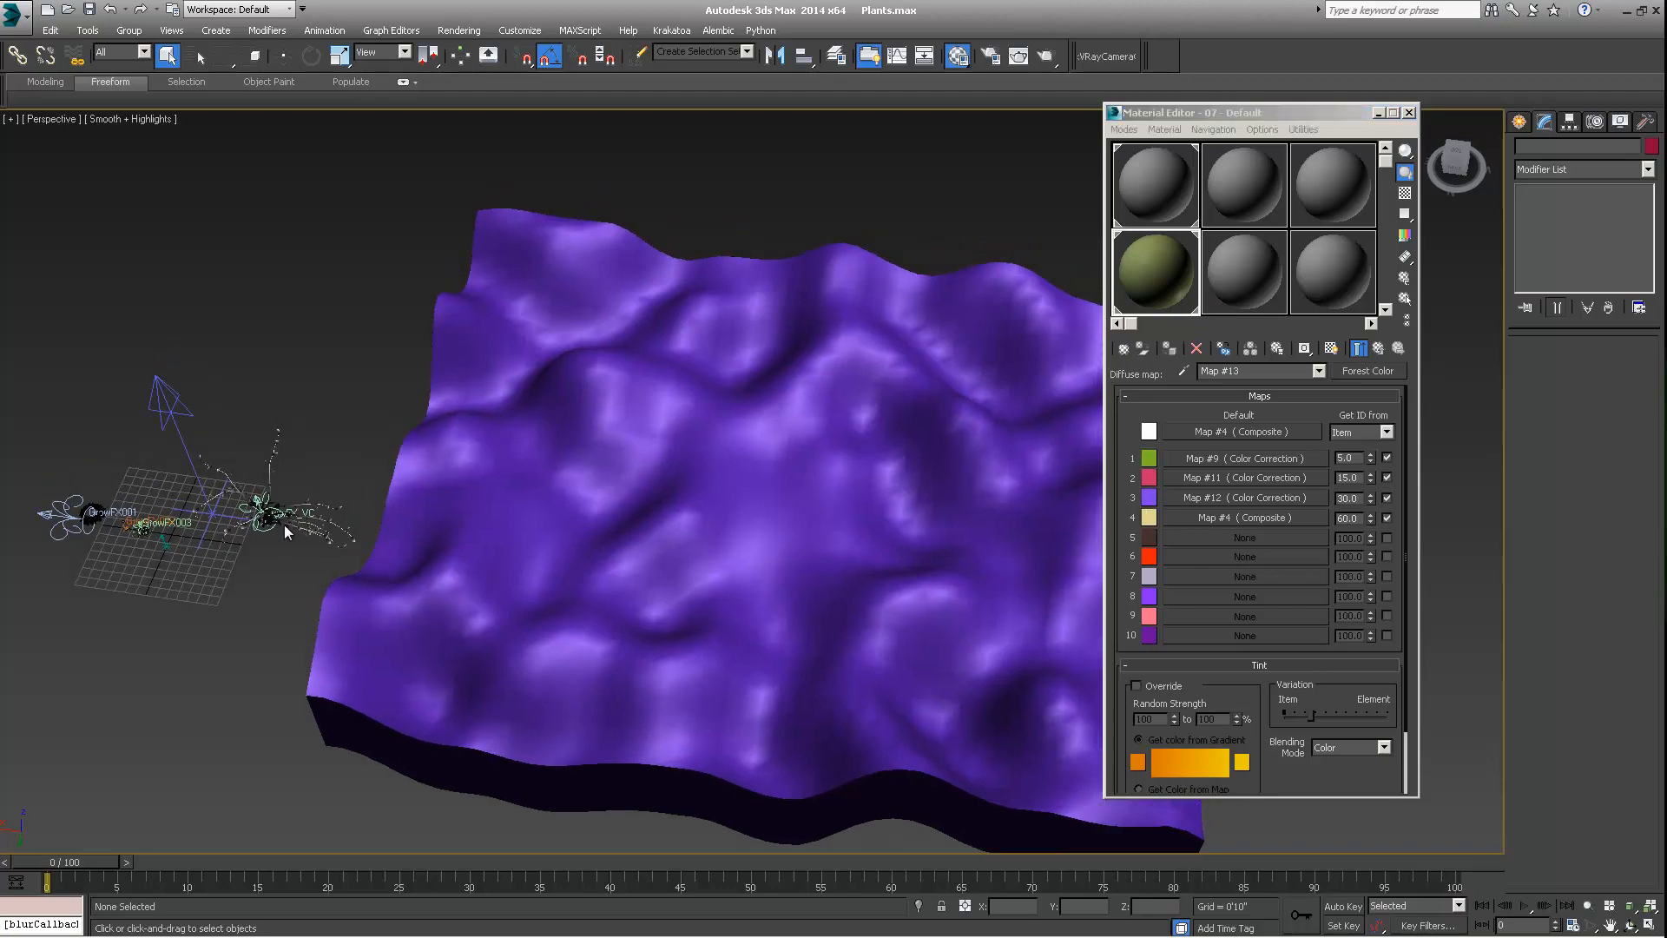
scroll(270, 473, up, 4)
middle_drag(271, 468, 291, 452)
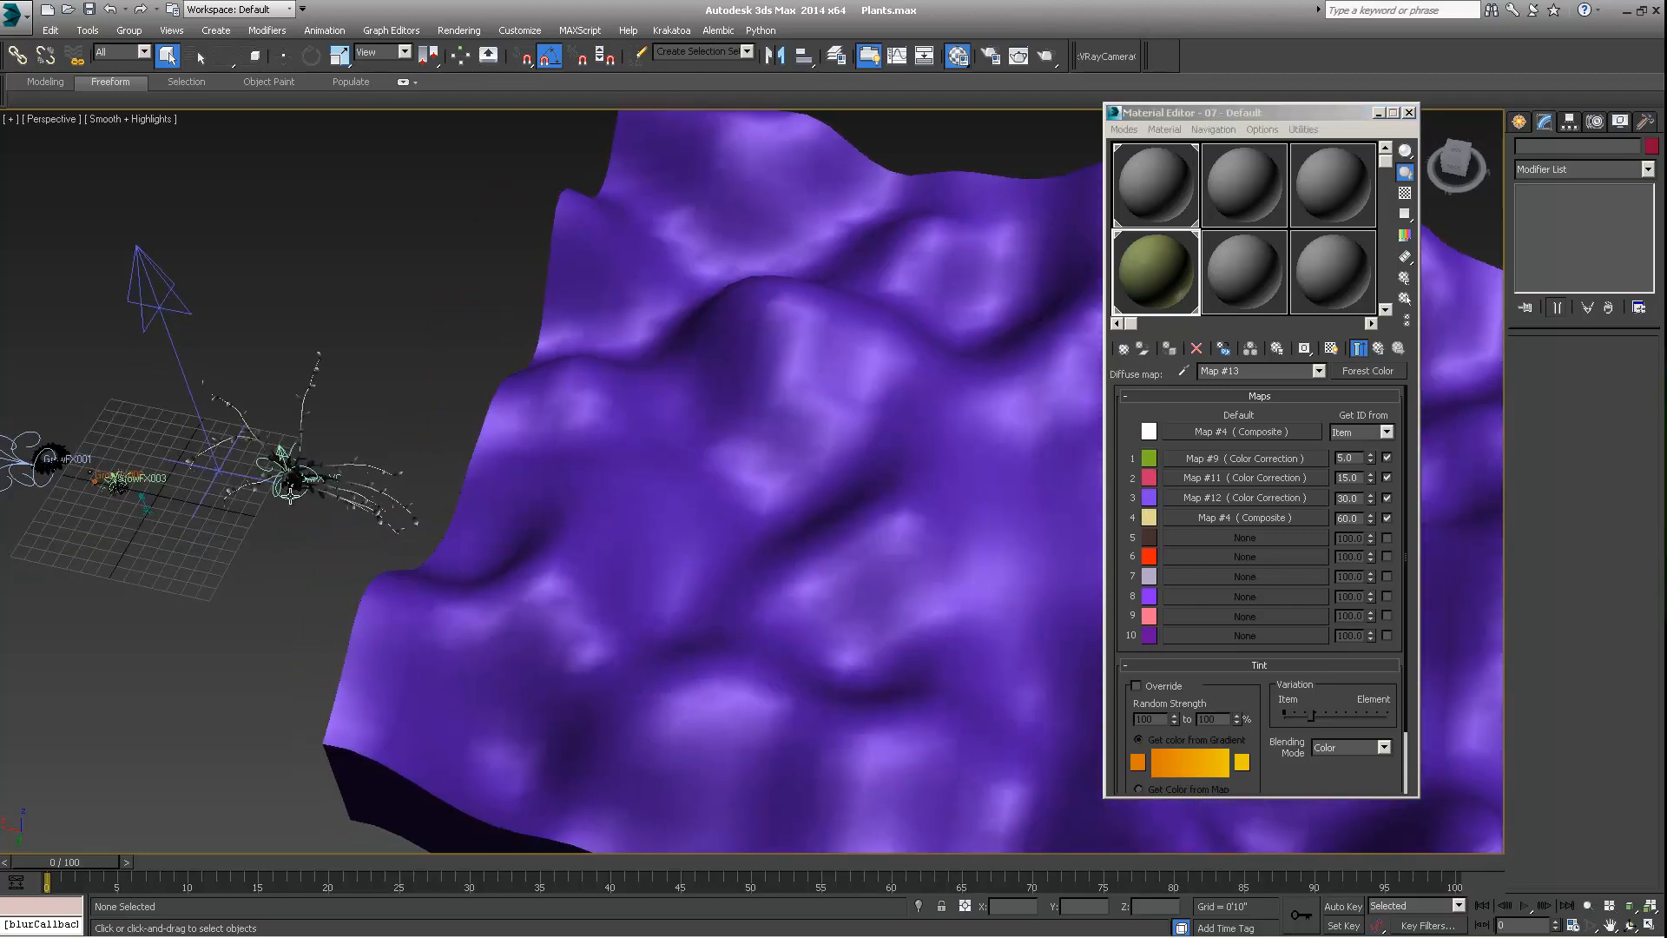
mouse_move(1025, 458)
middle_down()
mouse_move(981, 460)
mouse_move(997, 460)
middle_up()
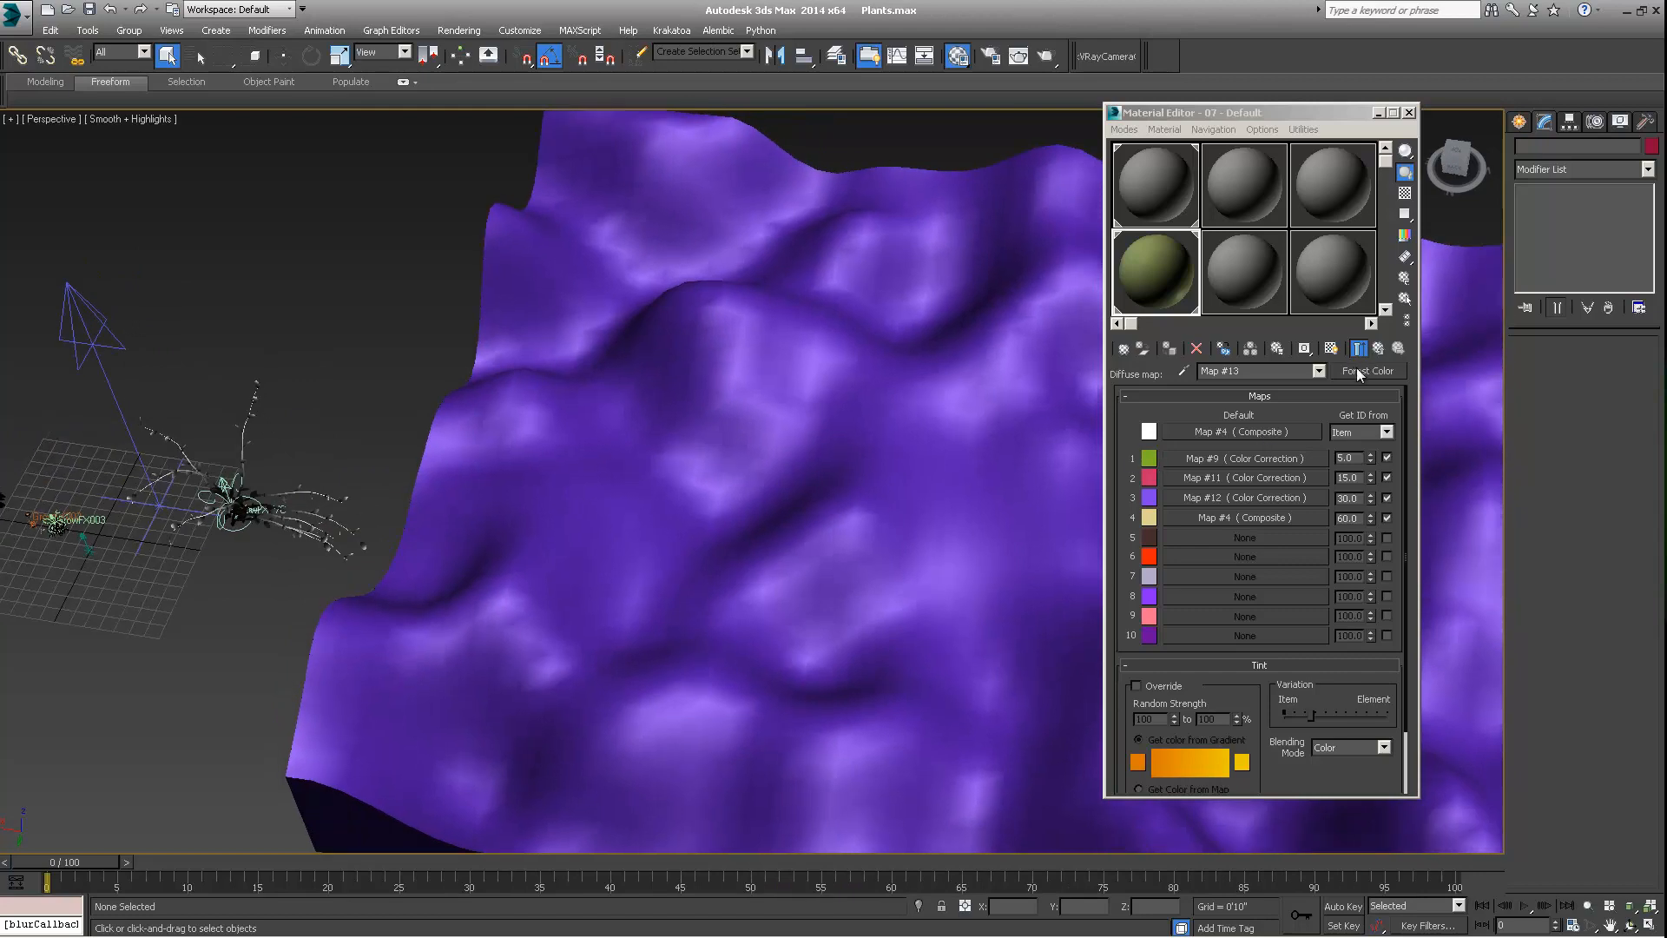
Recheck the diffuse Forest Color map of Leaf_A_Front, and return to the top-level Multi/Sub-Object material
click(1378, 348)
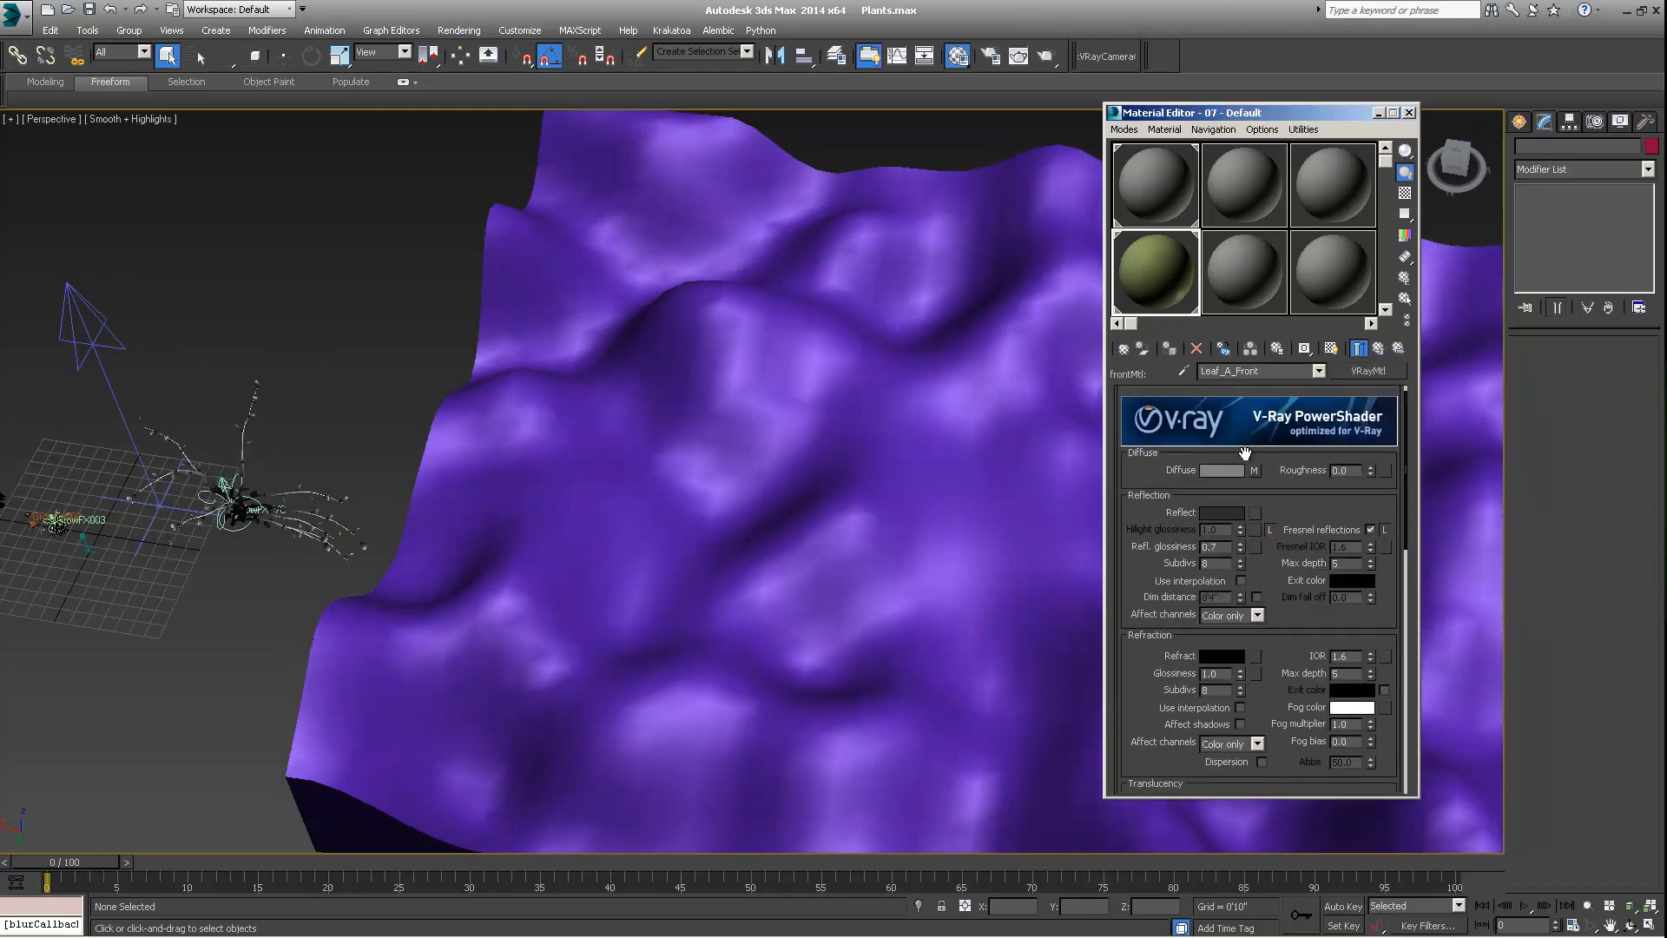
drag(1268, 472, 1267, 454)
click(1254, 453)
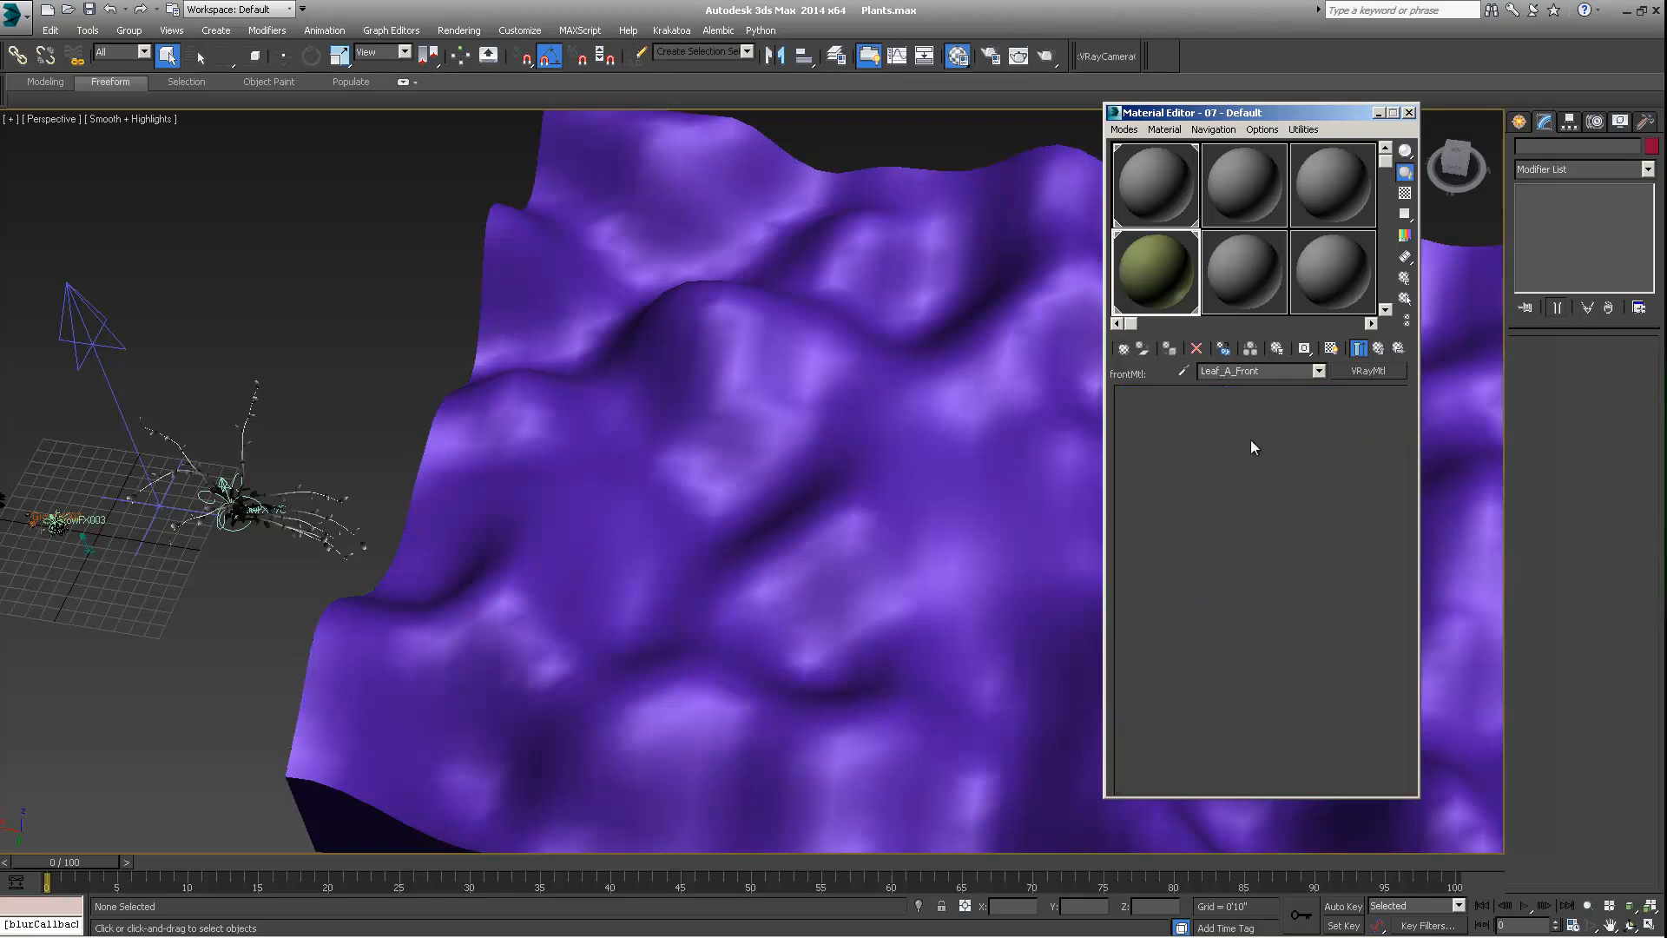
click(1378, 348)
click(1379, 348)
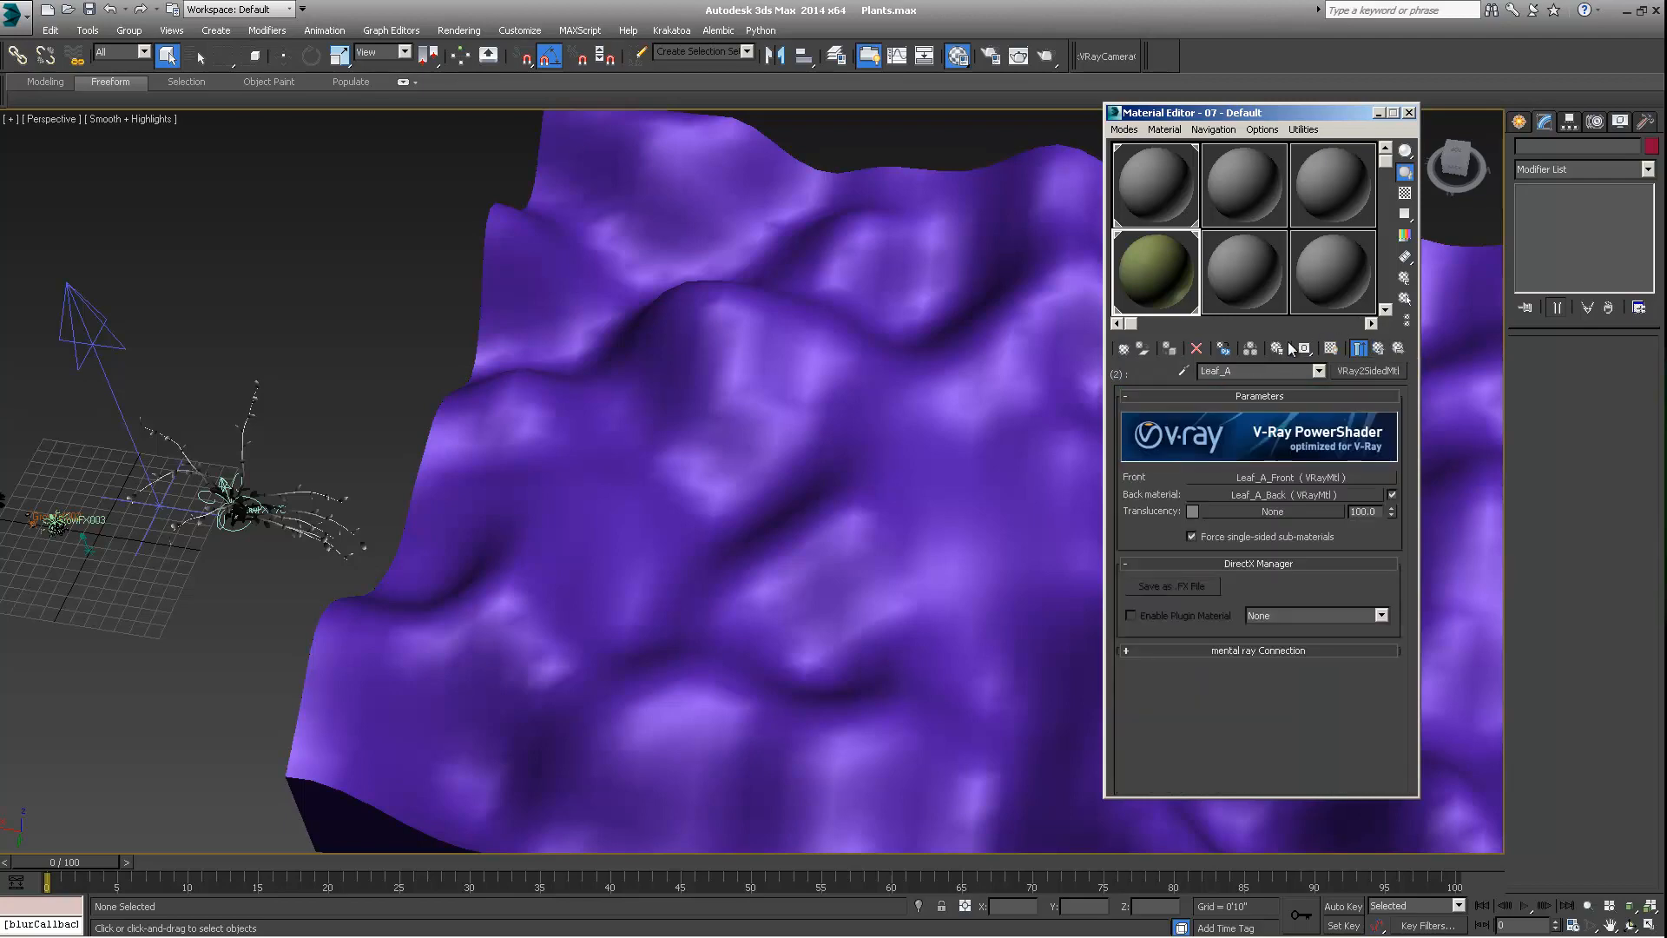
click(1379, 348)
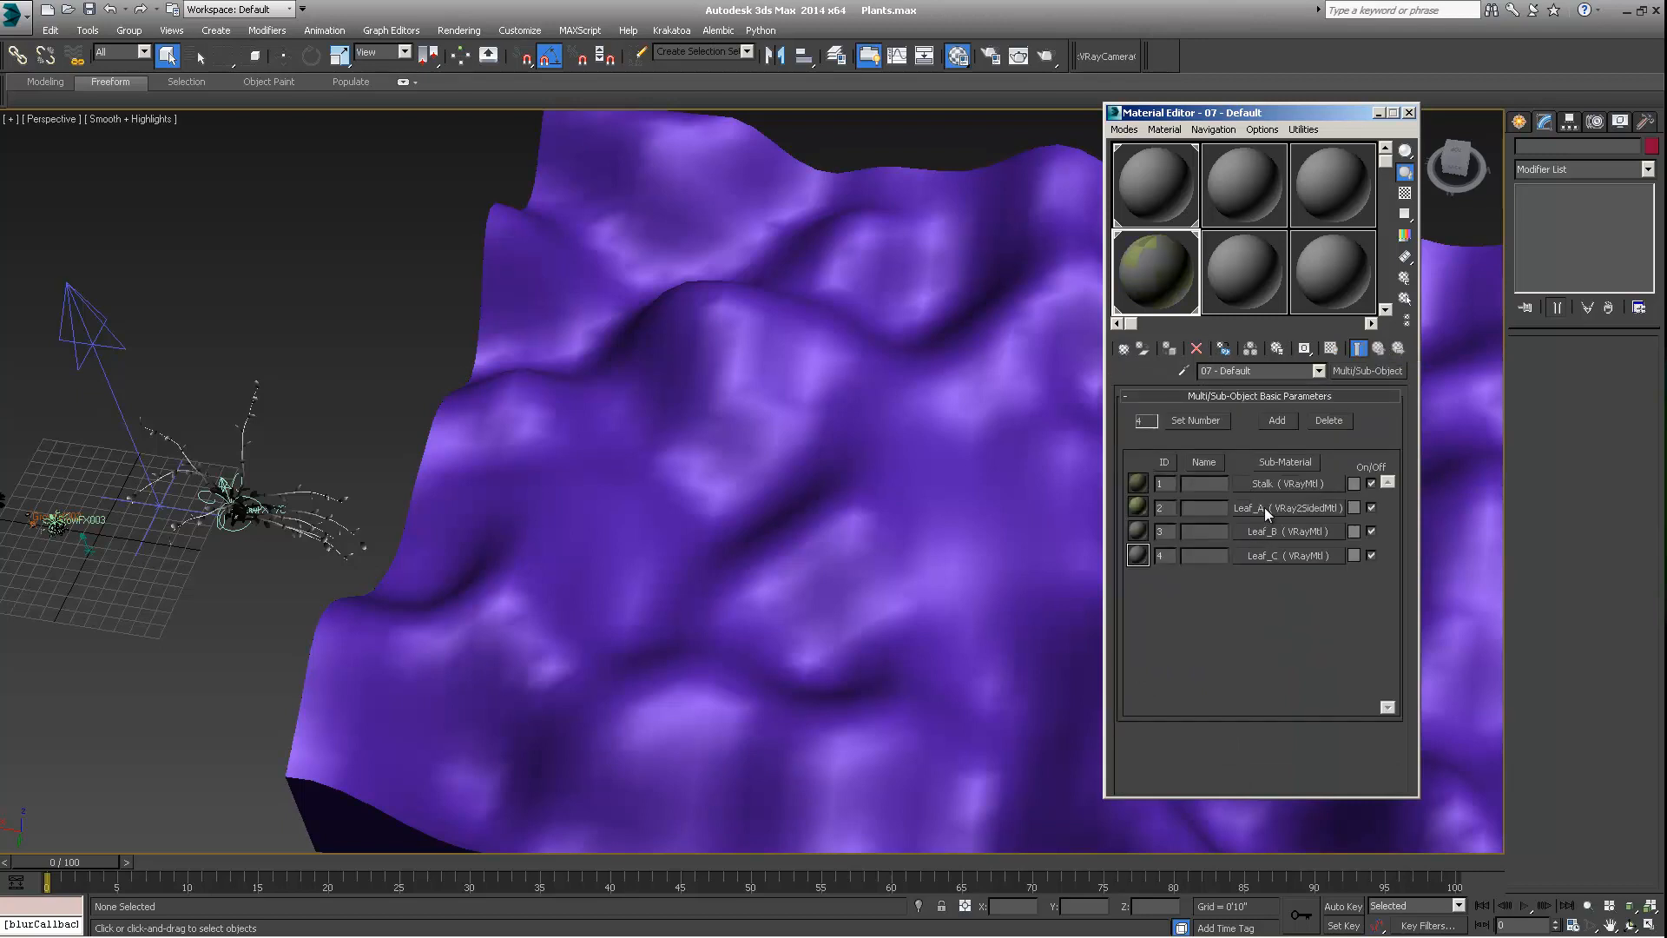
Copy the Leaf_A two-sided material into sub-material slots 3 and 4 as independent copies
drag(1264, 507, 1300, 530)
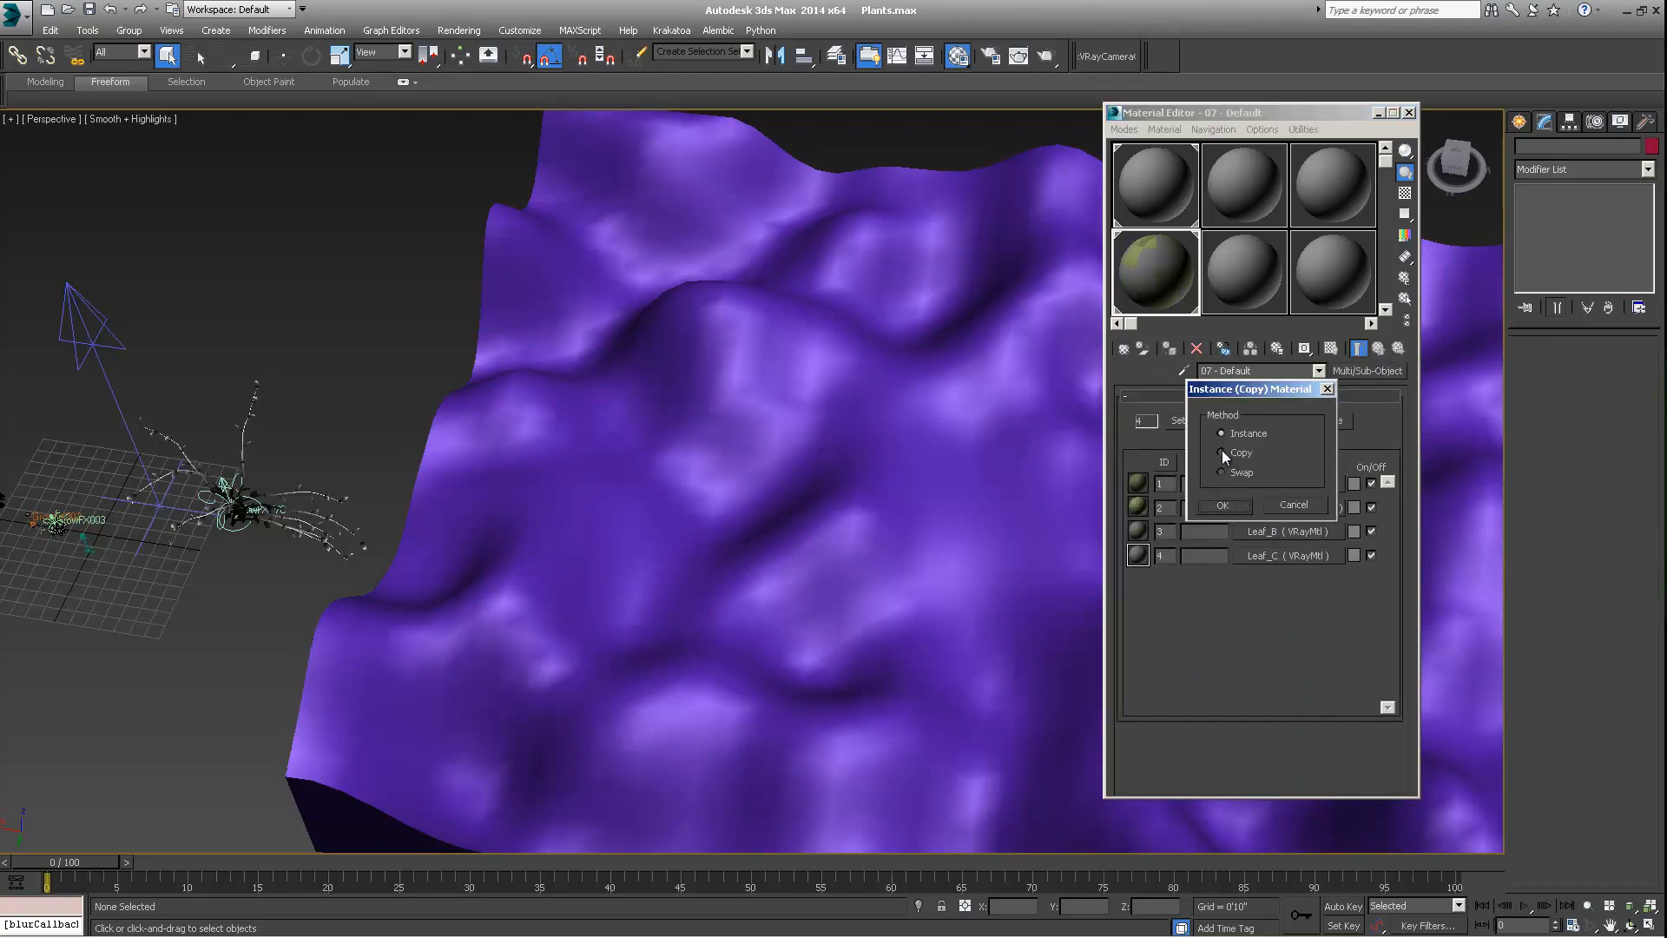
click(1223, 505)
drag(1276, 531, 1278, 556)
click(1224, 506)
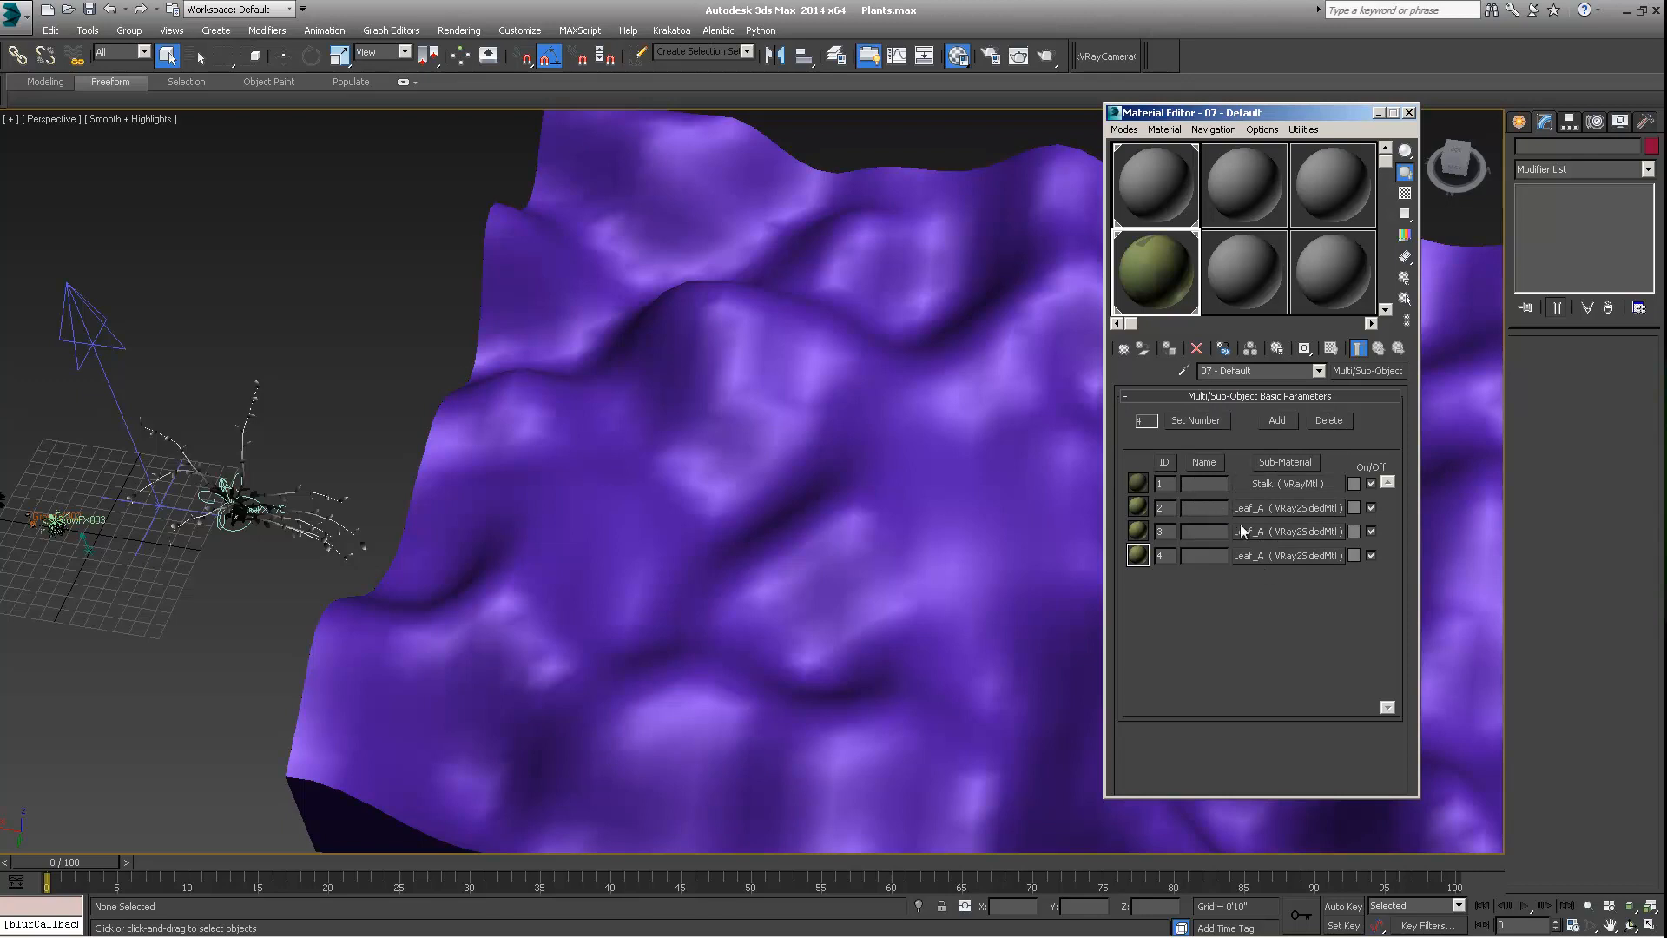
Rename the copied sub-materials in slots 3 and 4 as Leaf_B and Leaf_C
click(1264, 533)
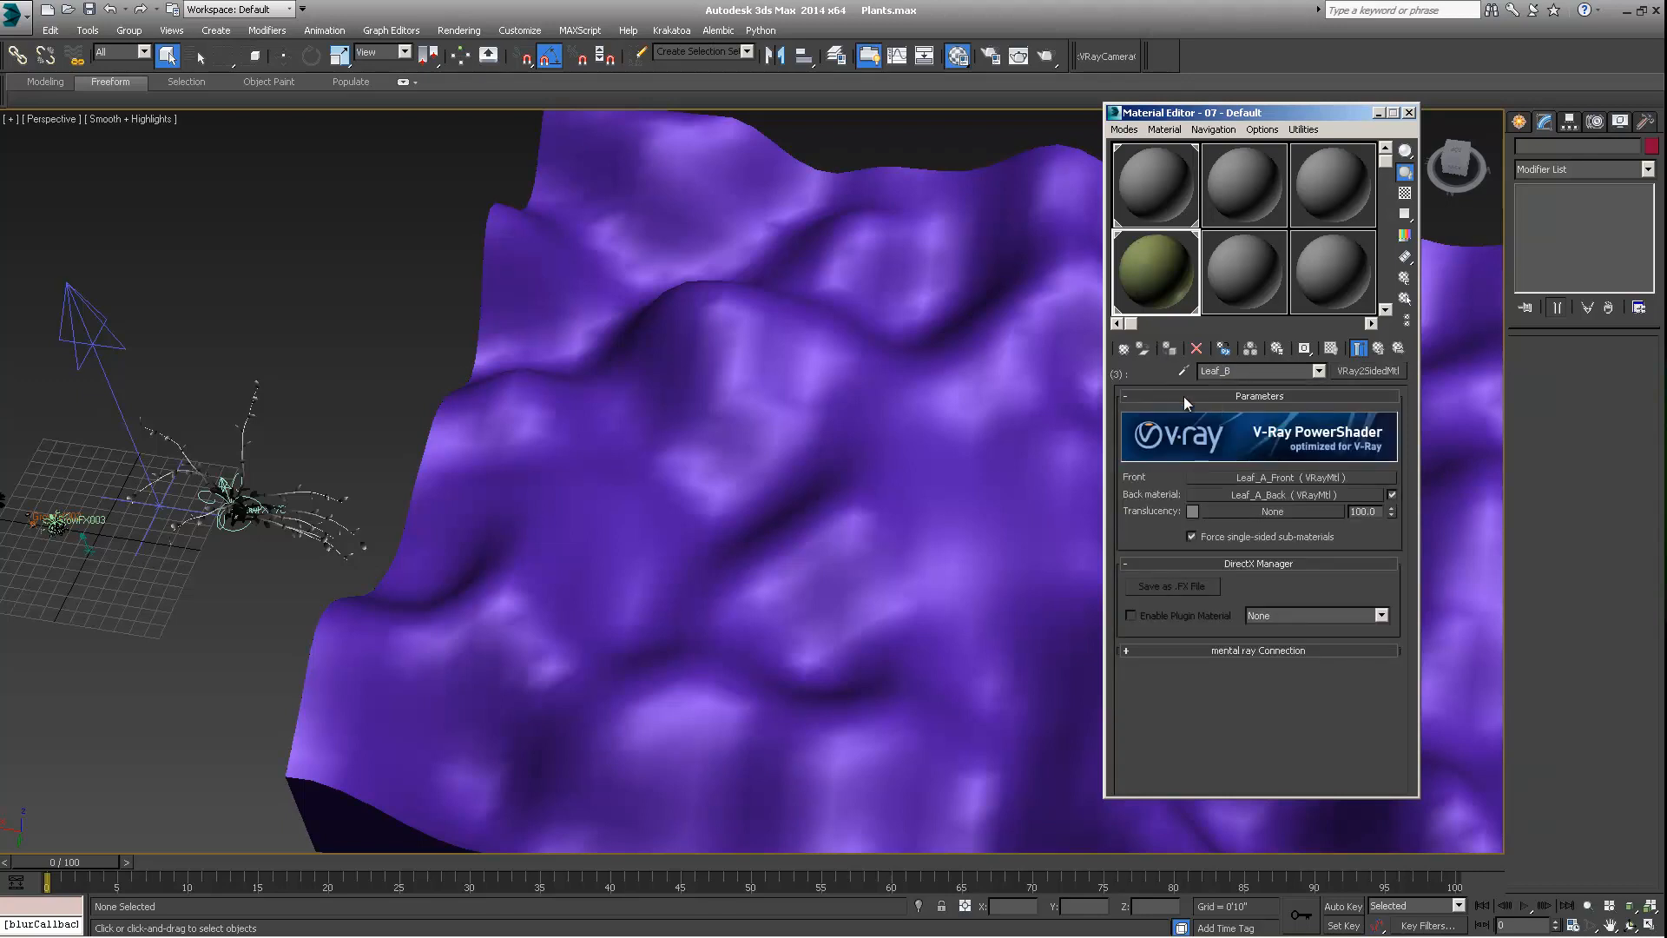
click(1380, 348)
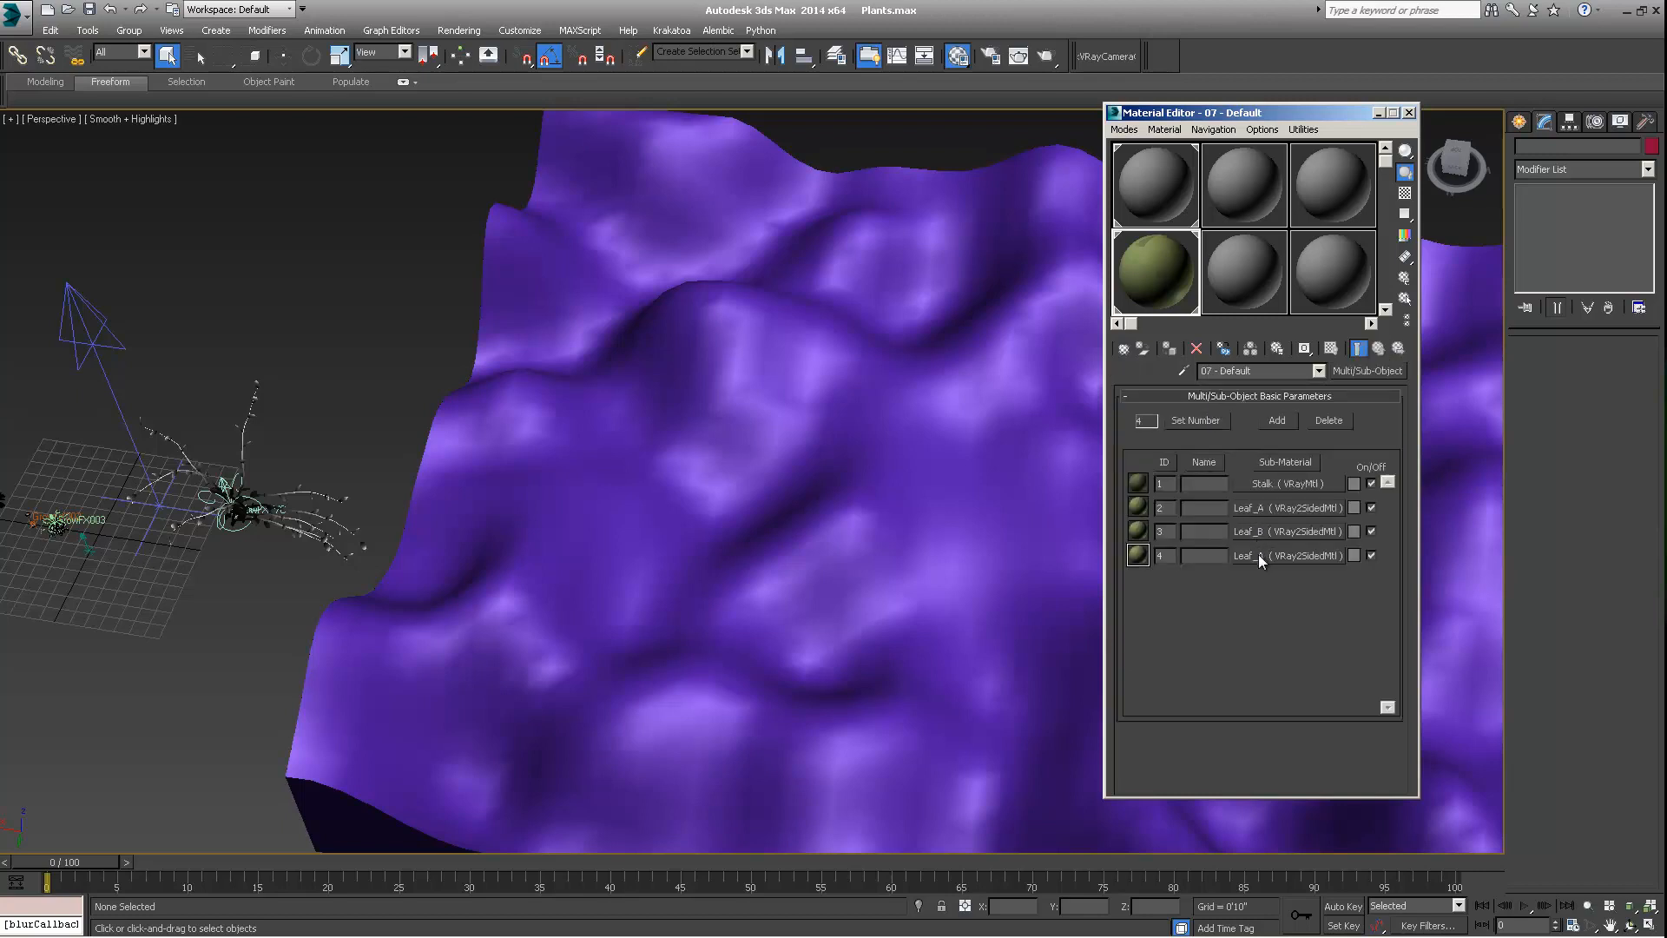
click(1261, 556)
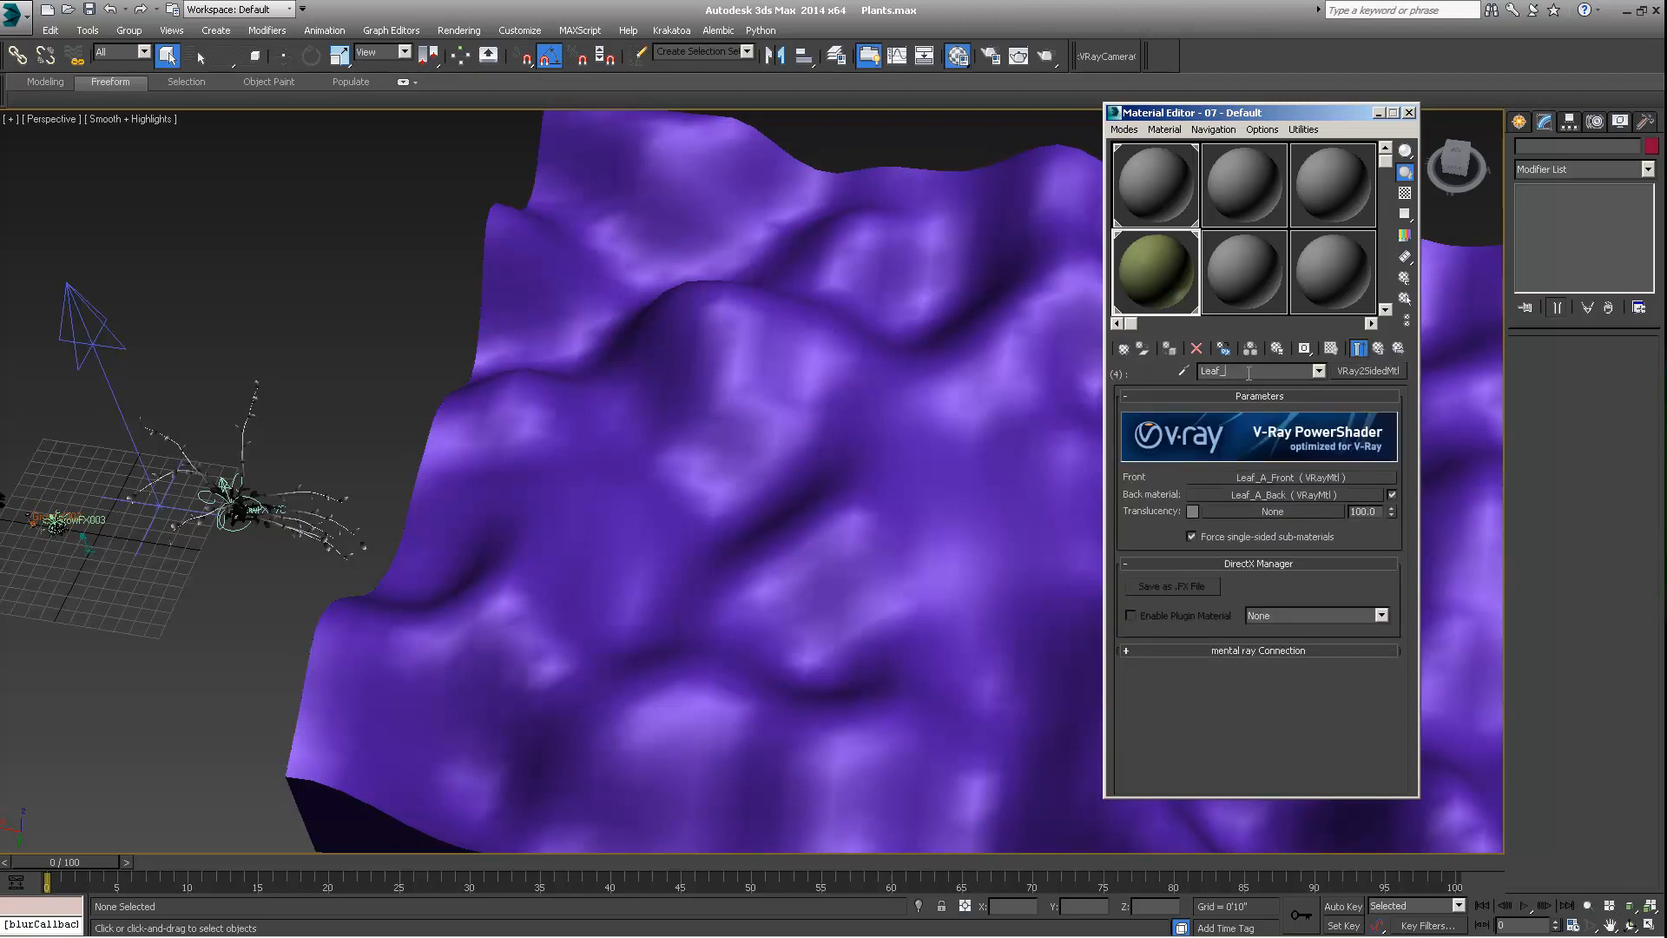
click(1380, 350)
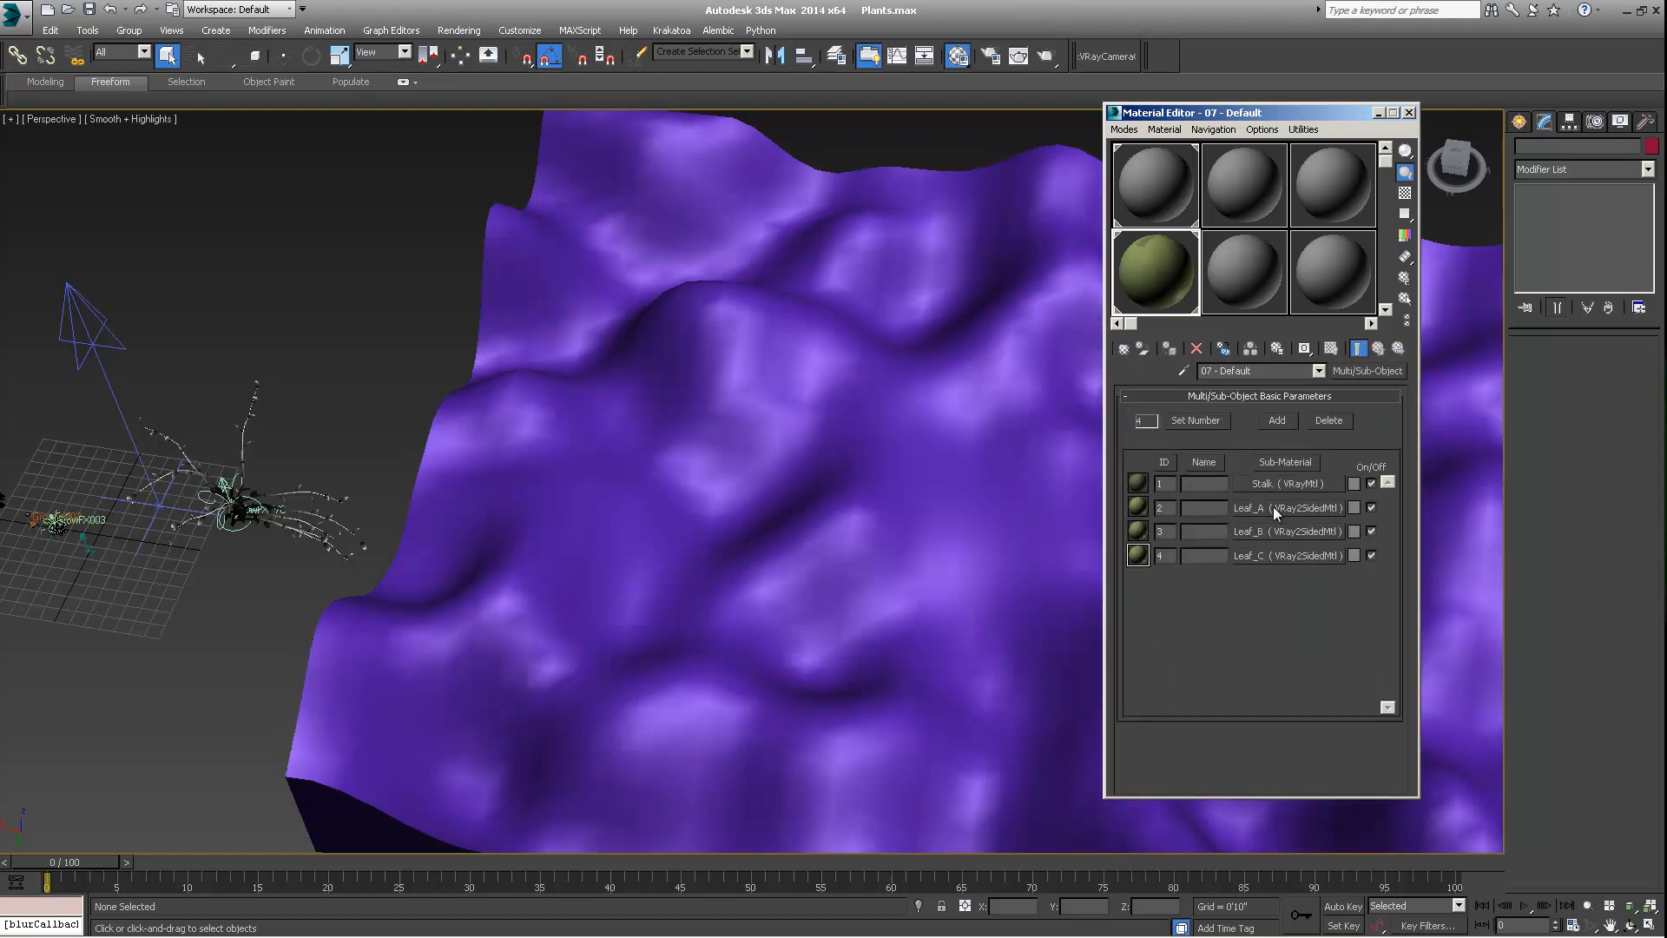
Examine the GrowFX plants and the neighbouring terrain from several angles and distances
middle_drag(270, 506, 313, 493)
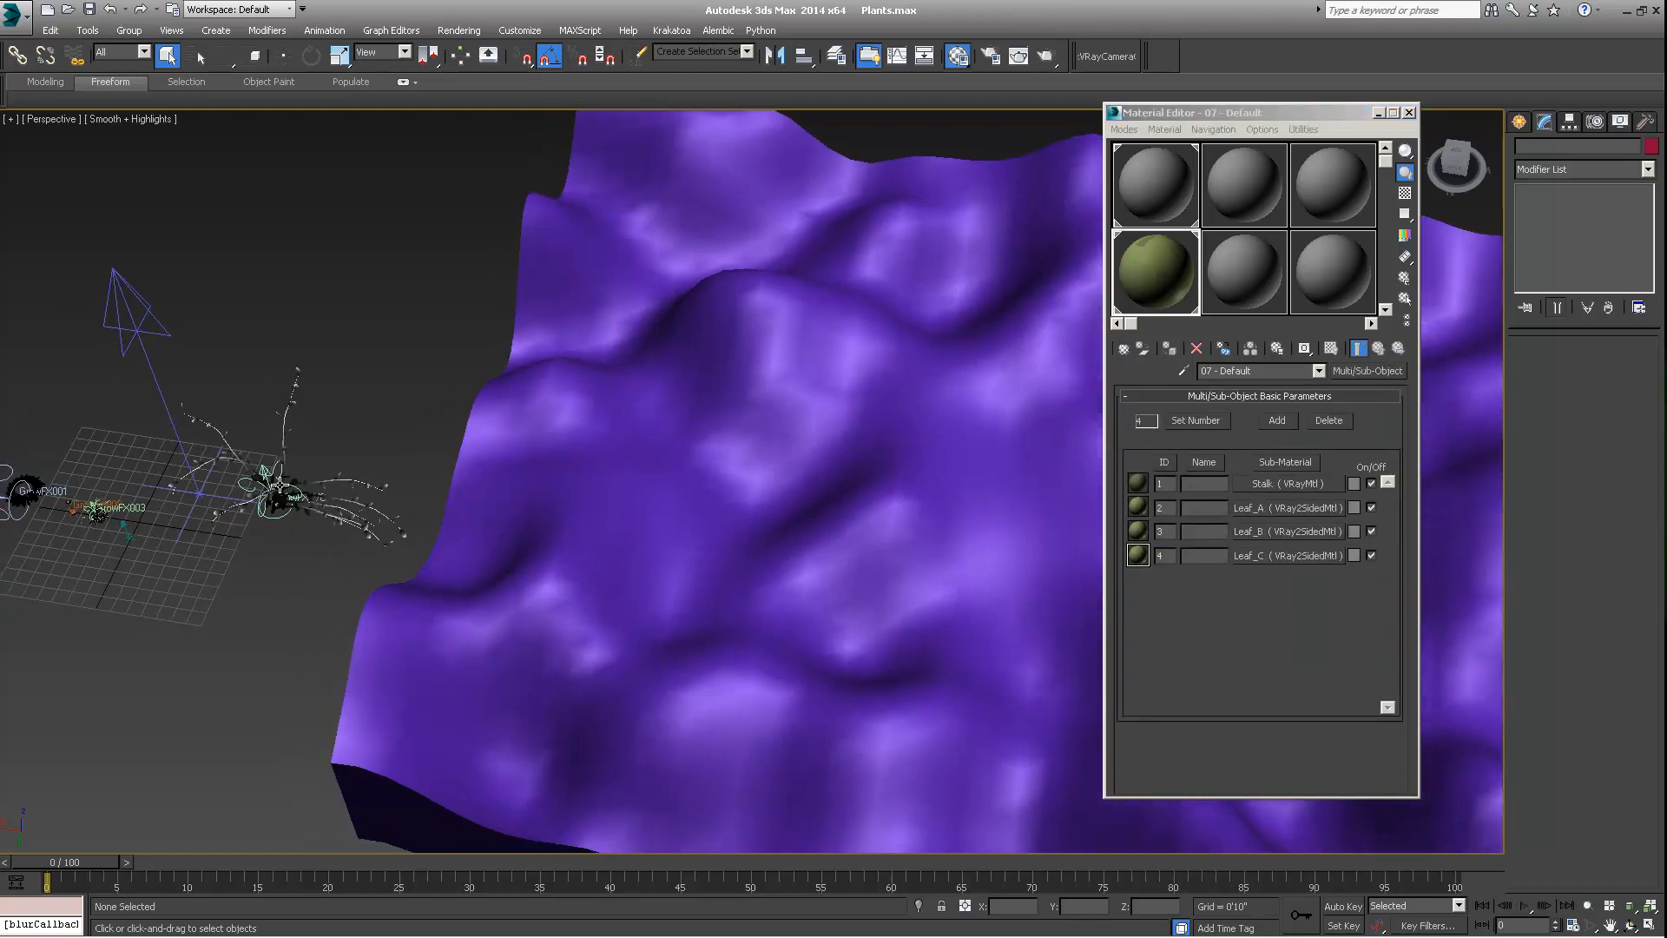
middle_drag(423, 505, 376, 506)
scroll(377, 511, down, 3)
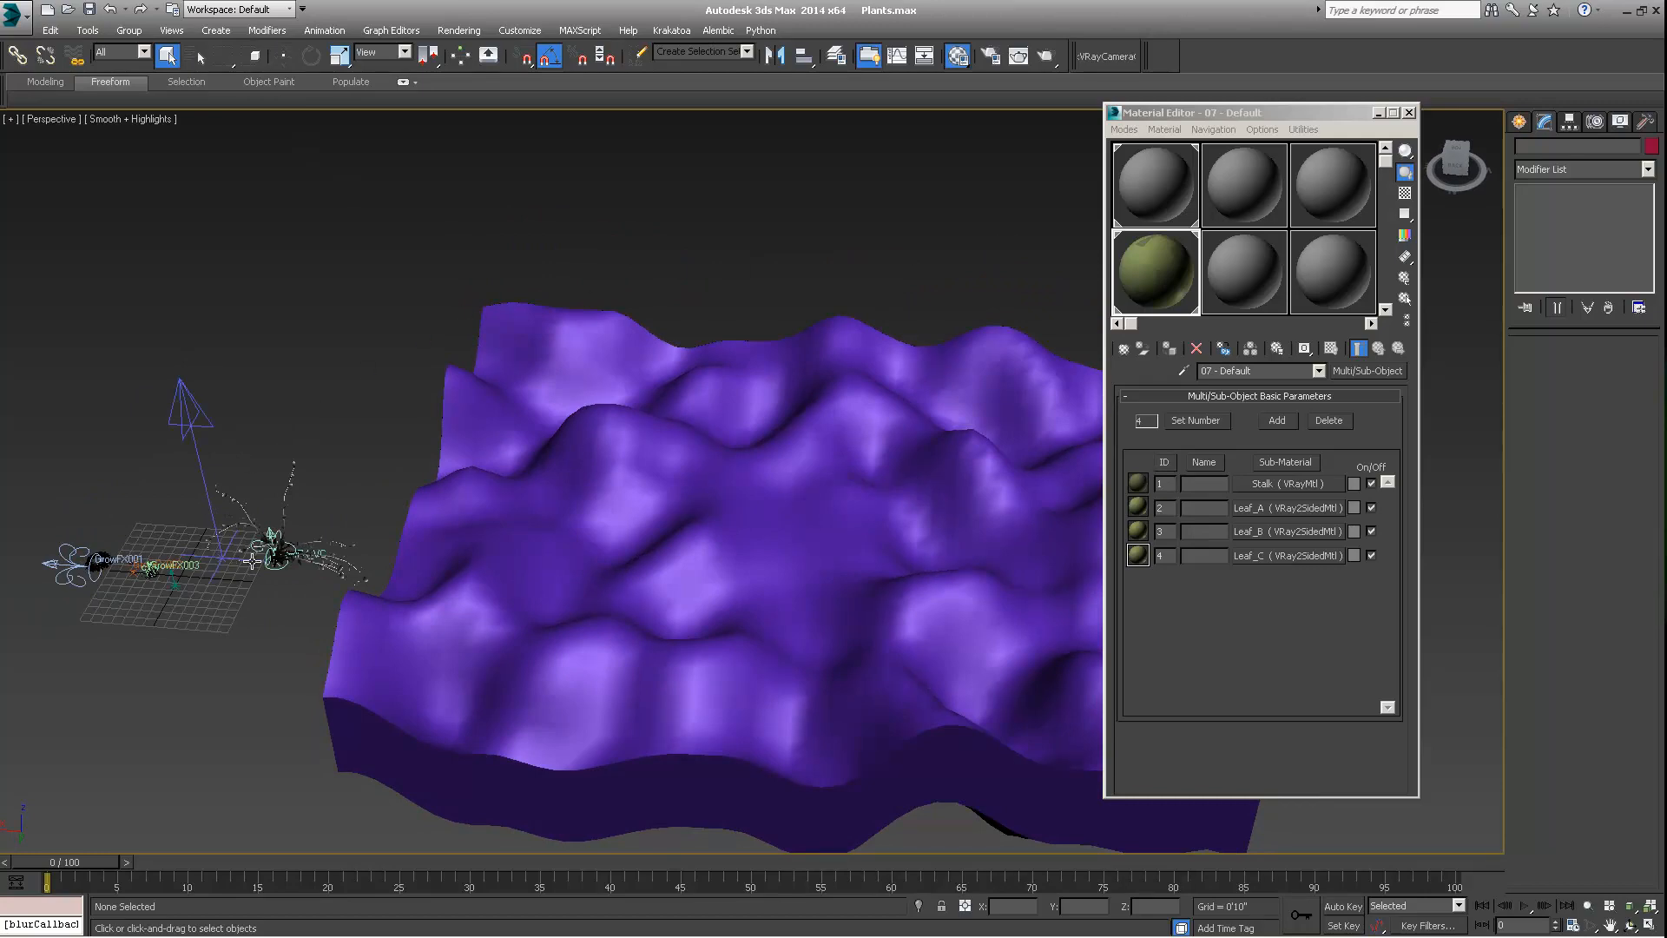
middle_drag(325, 539, 332, 474)
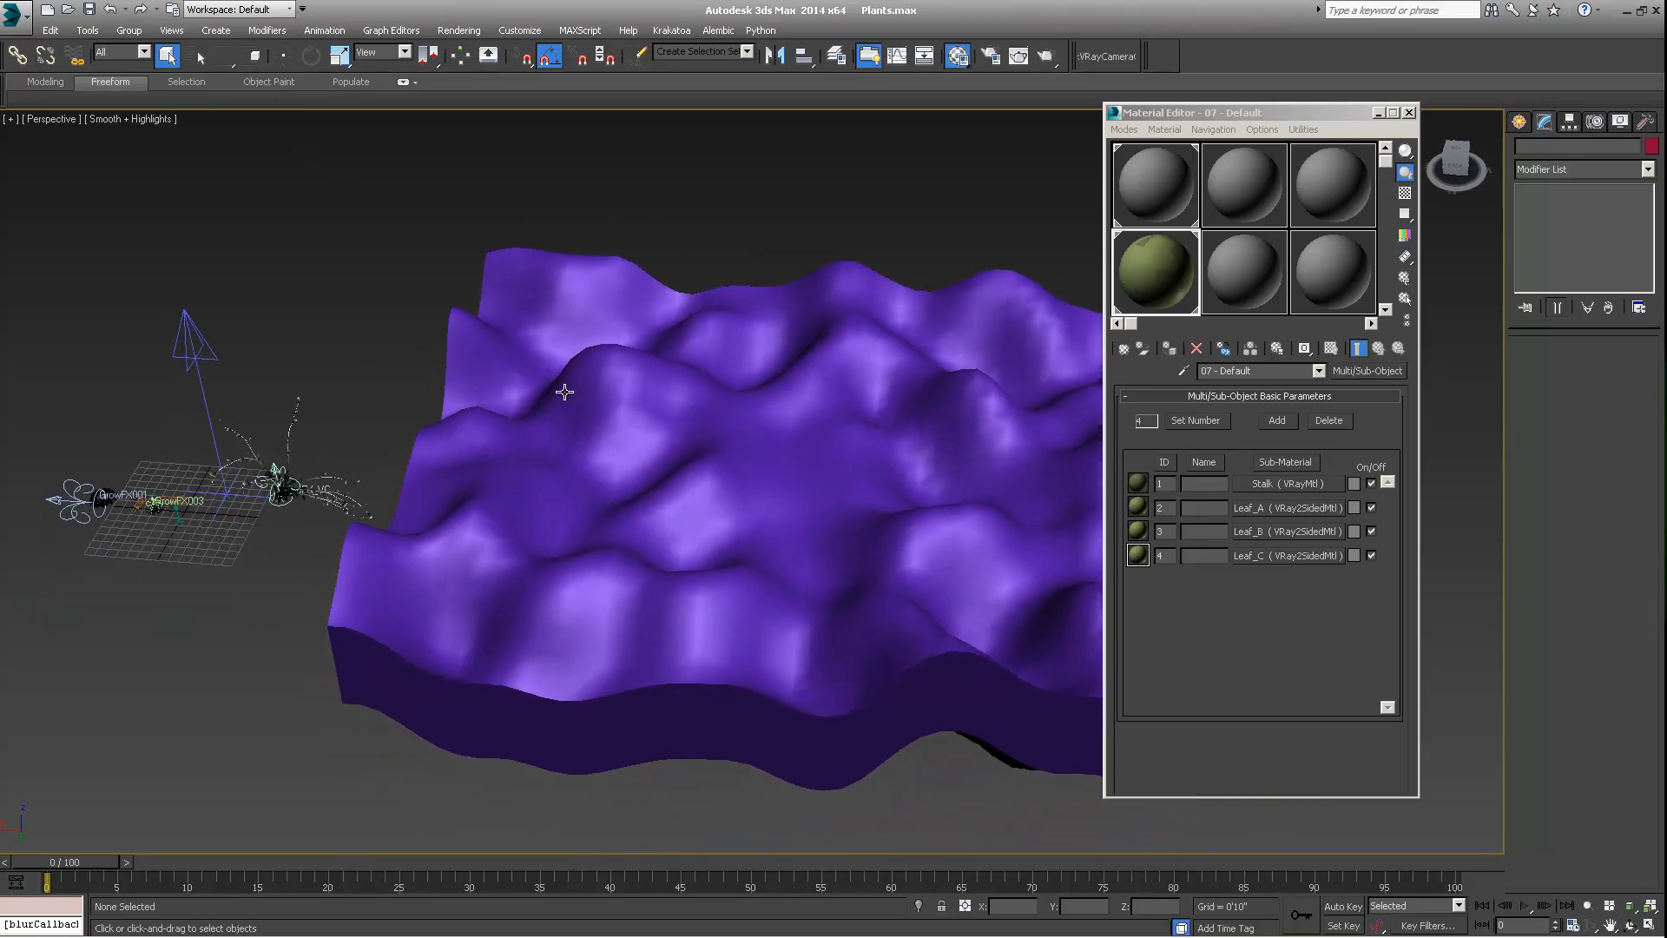
alt+middle_drag(564, 392, 561, 418)
middle_drag(354, 467, 310, 507)
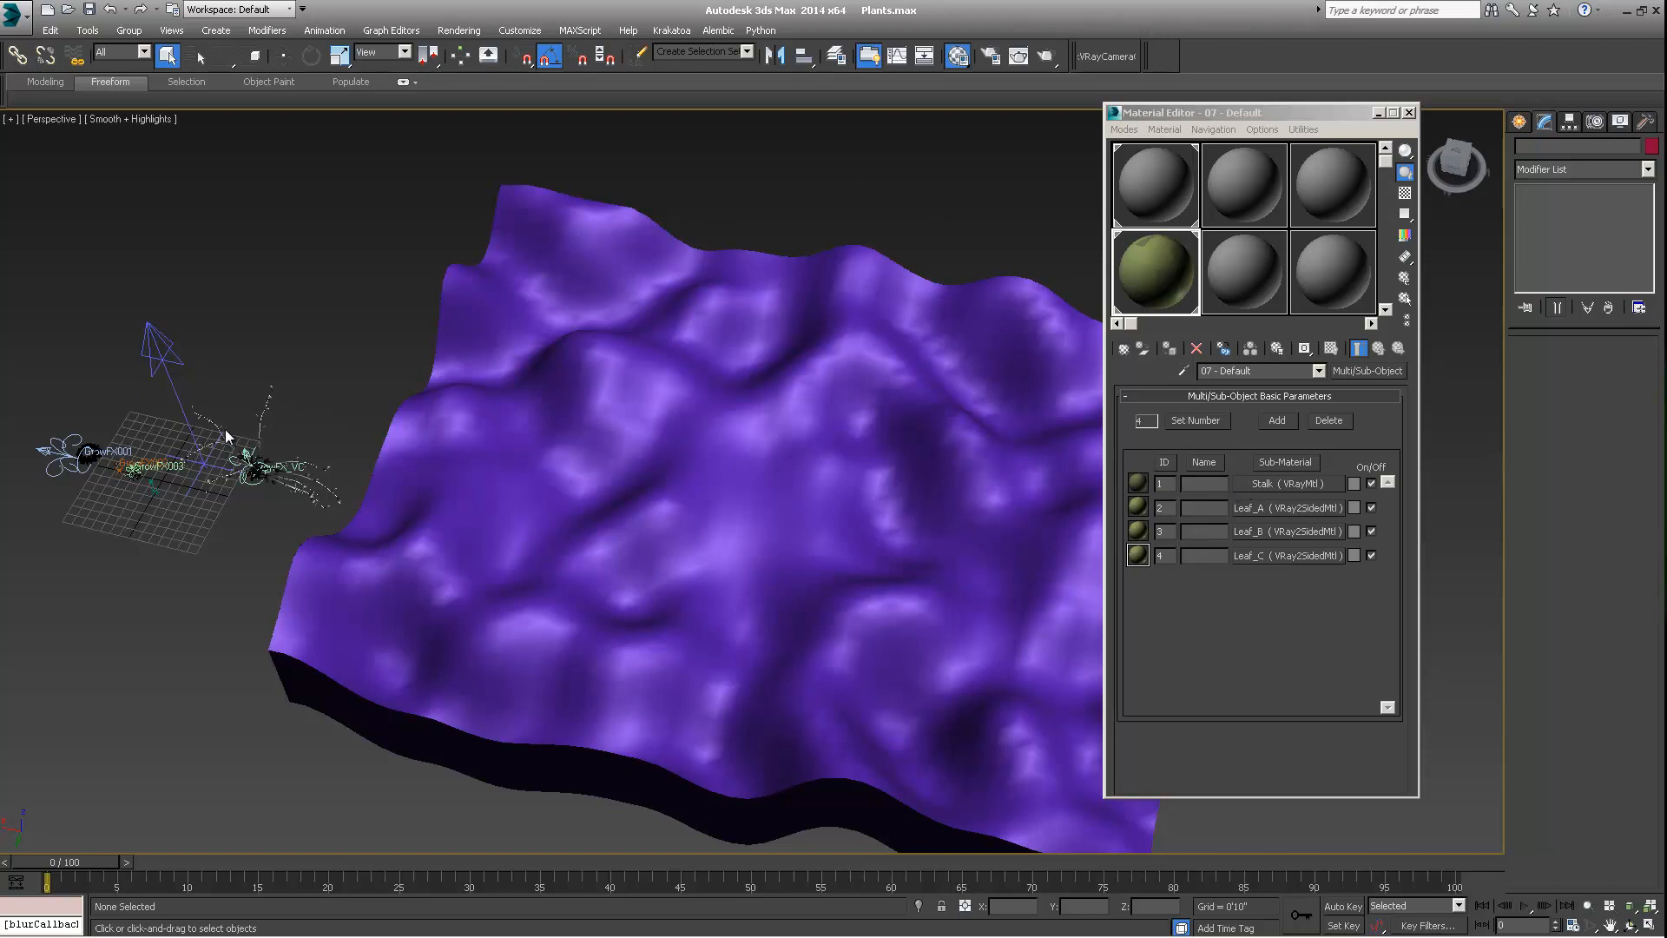
scroll(242, 467, up, 3)
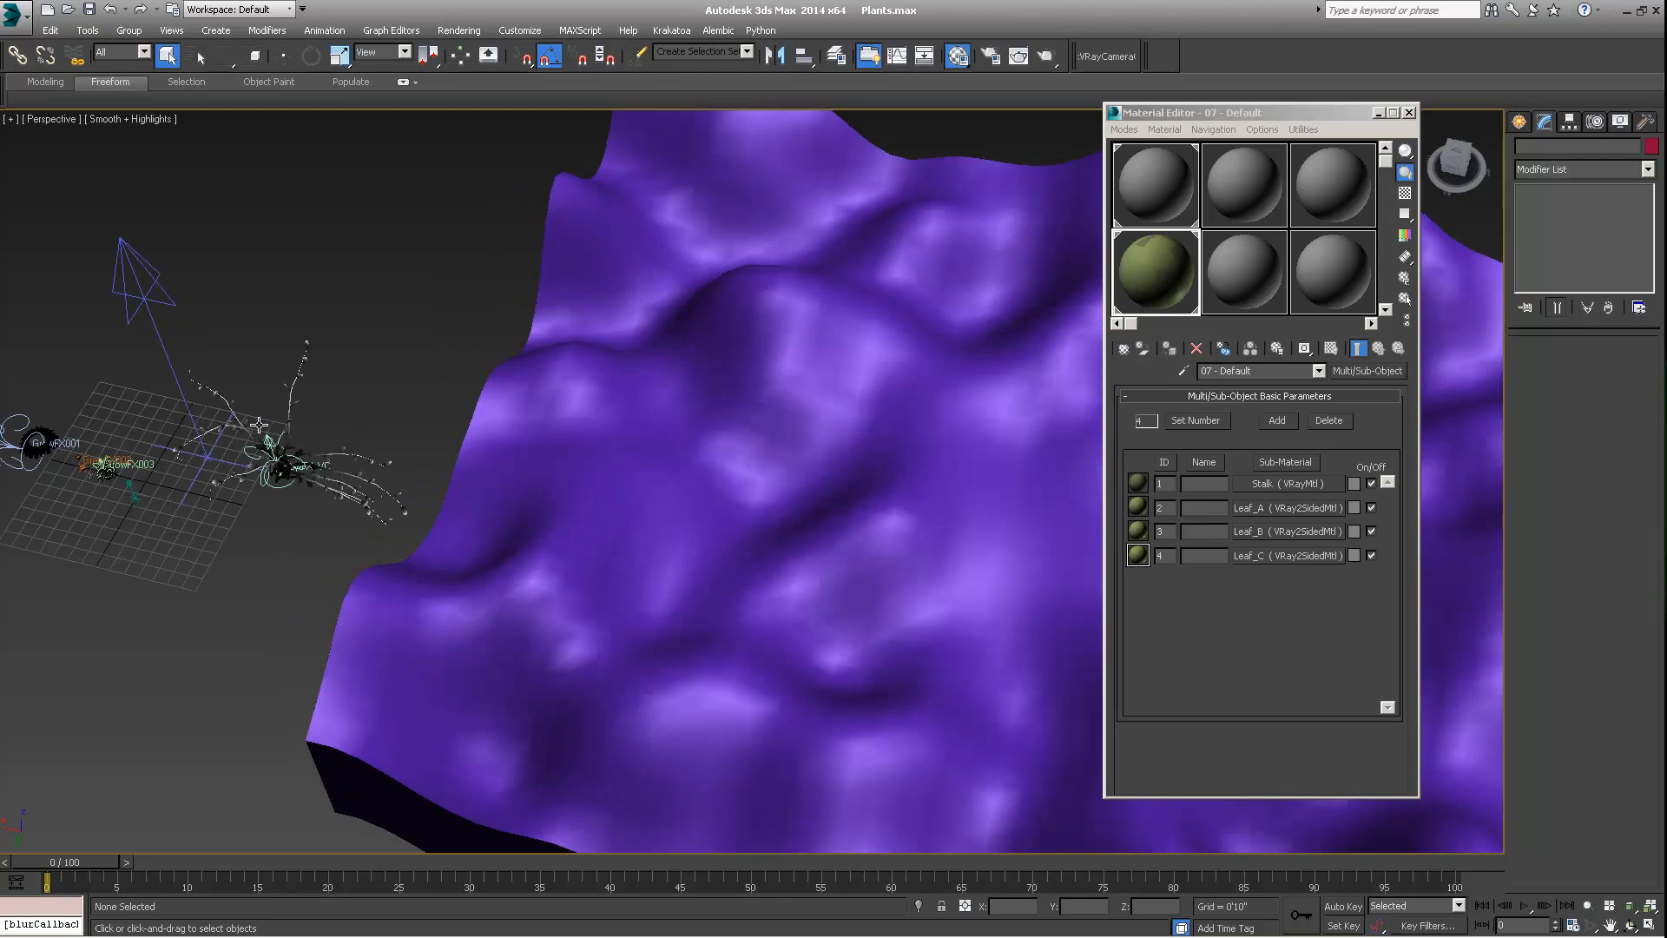
middle_drag(246, 373, 419, 424)
scroll(334, 408, down, 3)
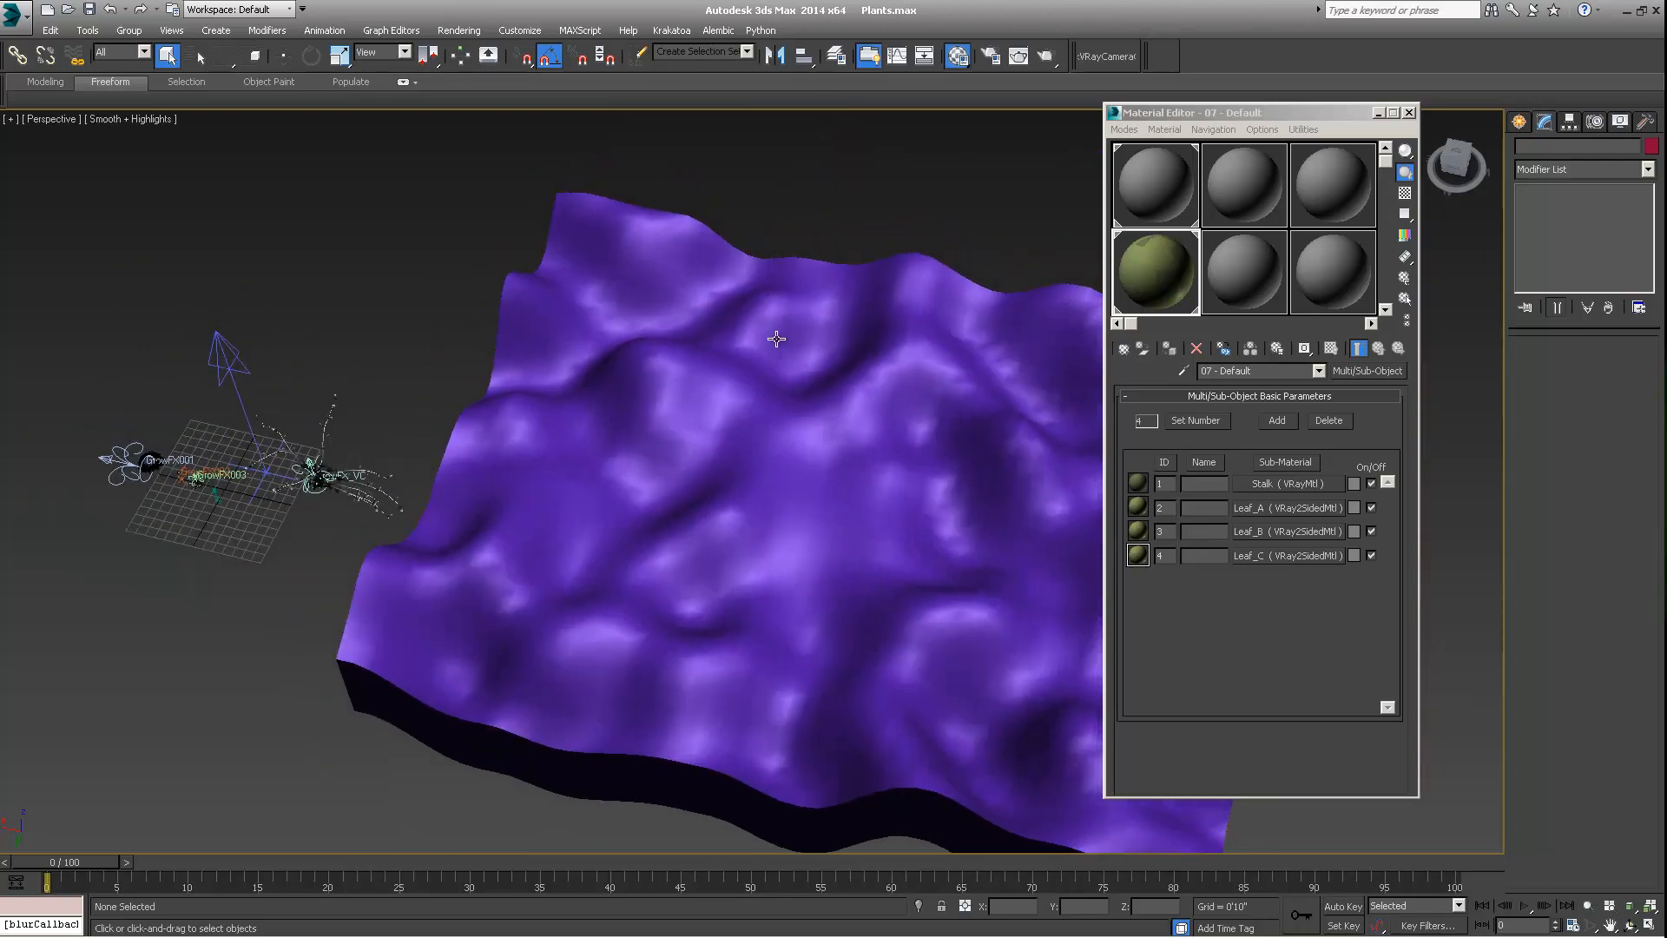
alt+middle_drag(665, 395, 651, 378)
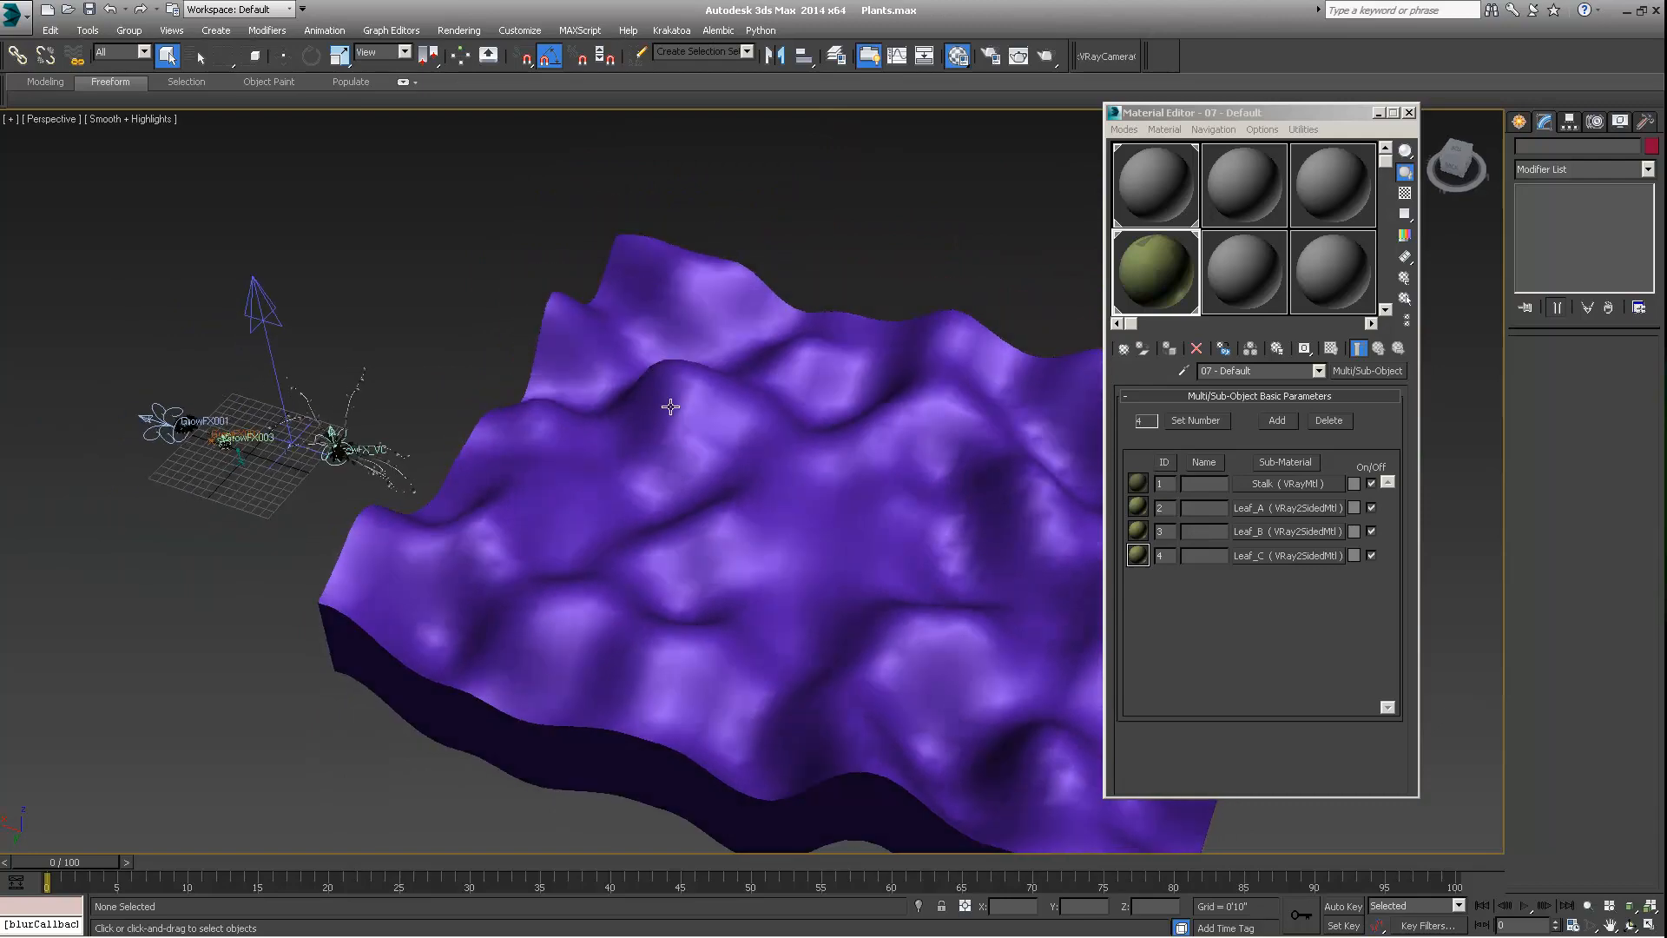
scroll(343, 441, up, 3)
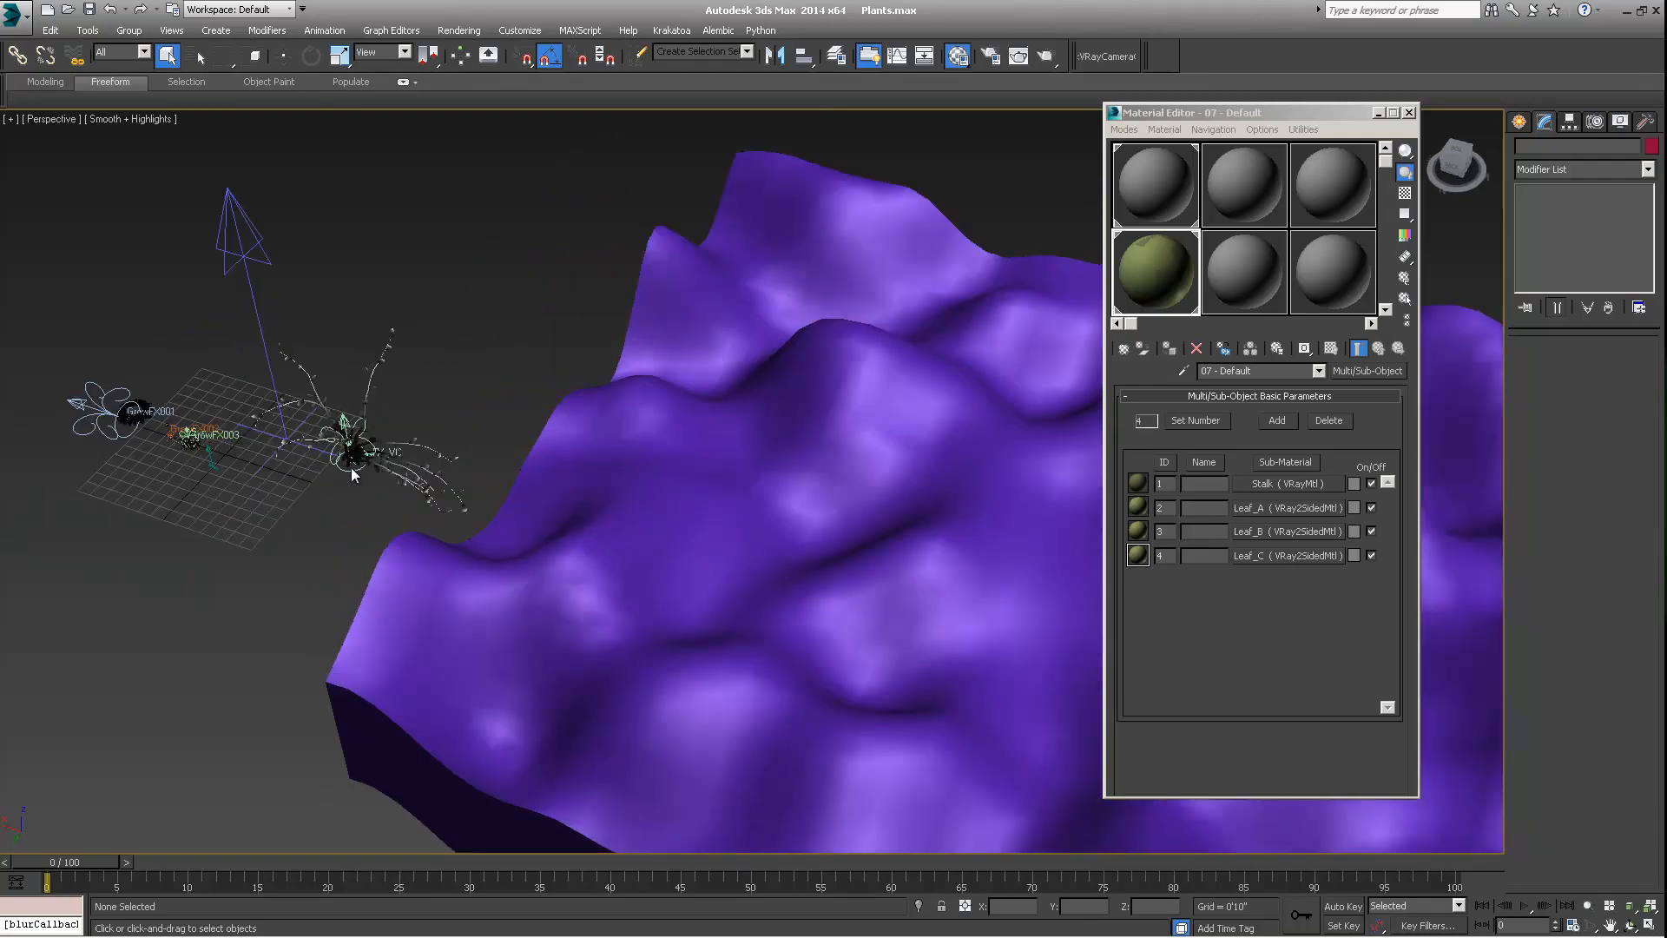
alt+middle_drag(350, 470, 420, 485)
scroll(467, 470, down, 3)
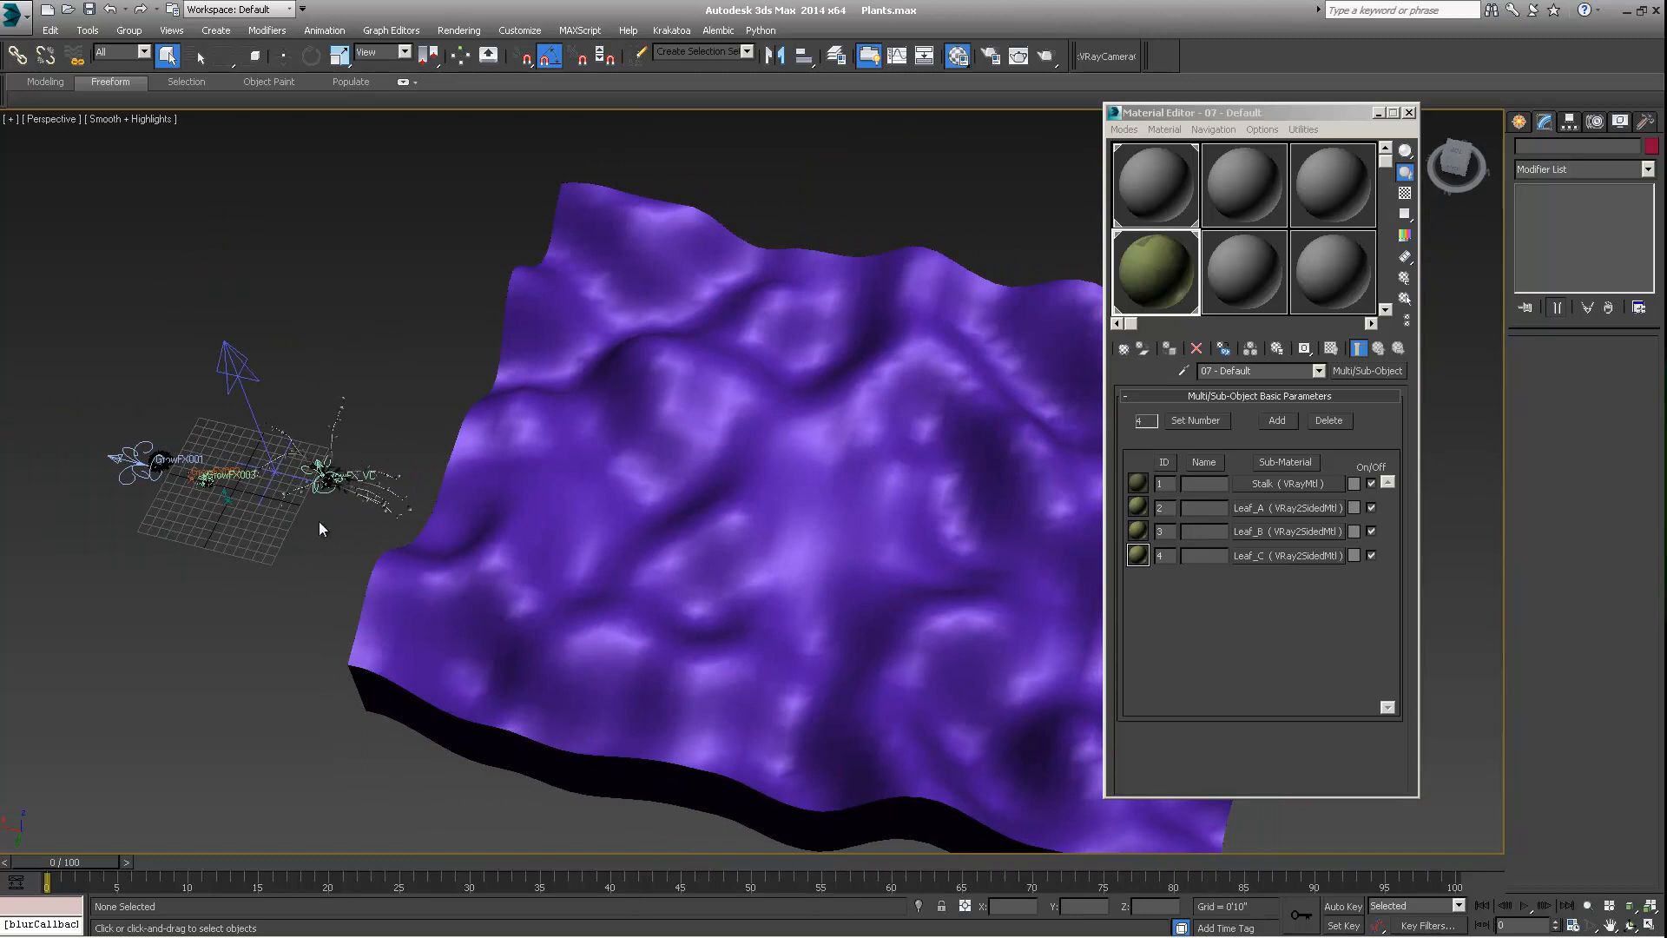
middle_drag(318, 520, 314, 541)
scroll(327, 523, up, 2)
scroll(327, 523, down, 2)
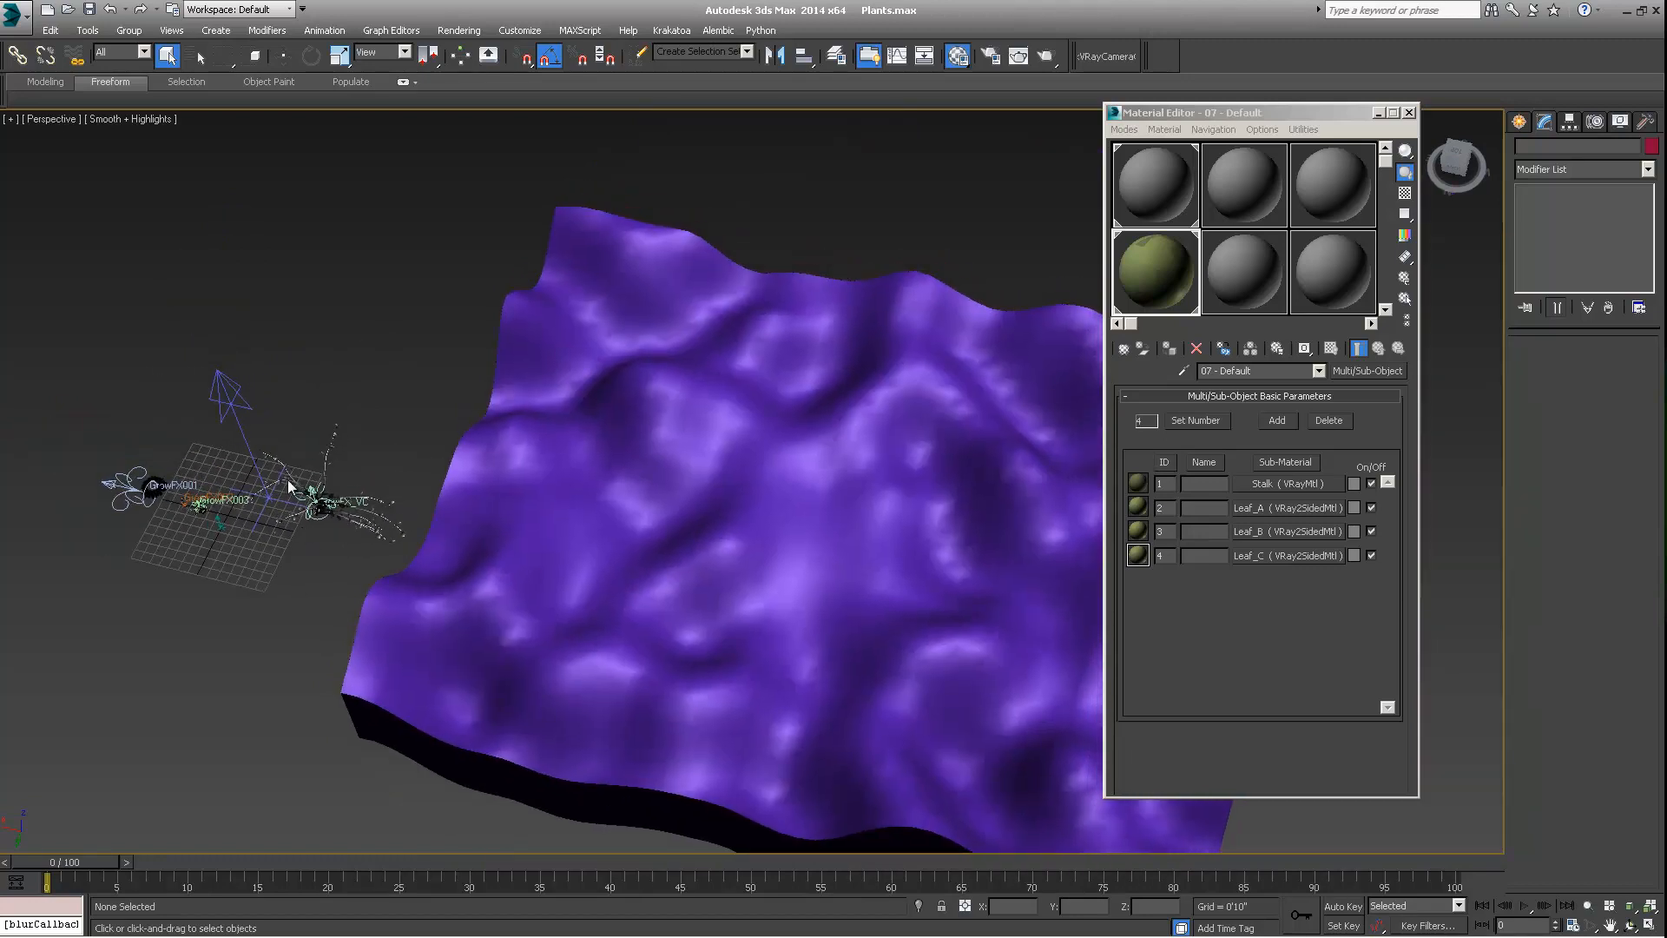
Review the Stalk material and Leaf_A_Front's diffuse Forest Color map, including the base layer colour of its default Composite map
click(1289, 484)
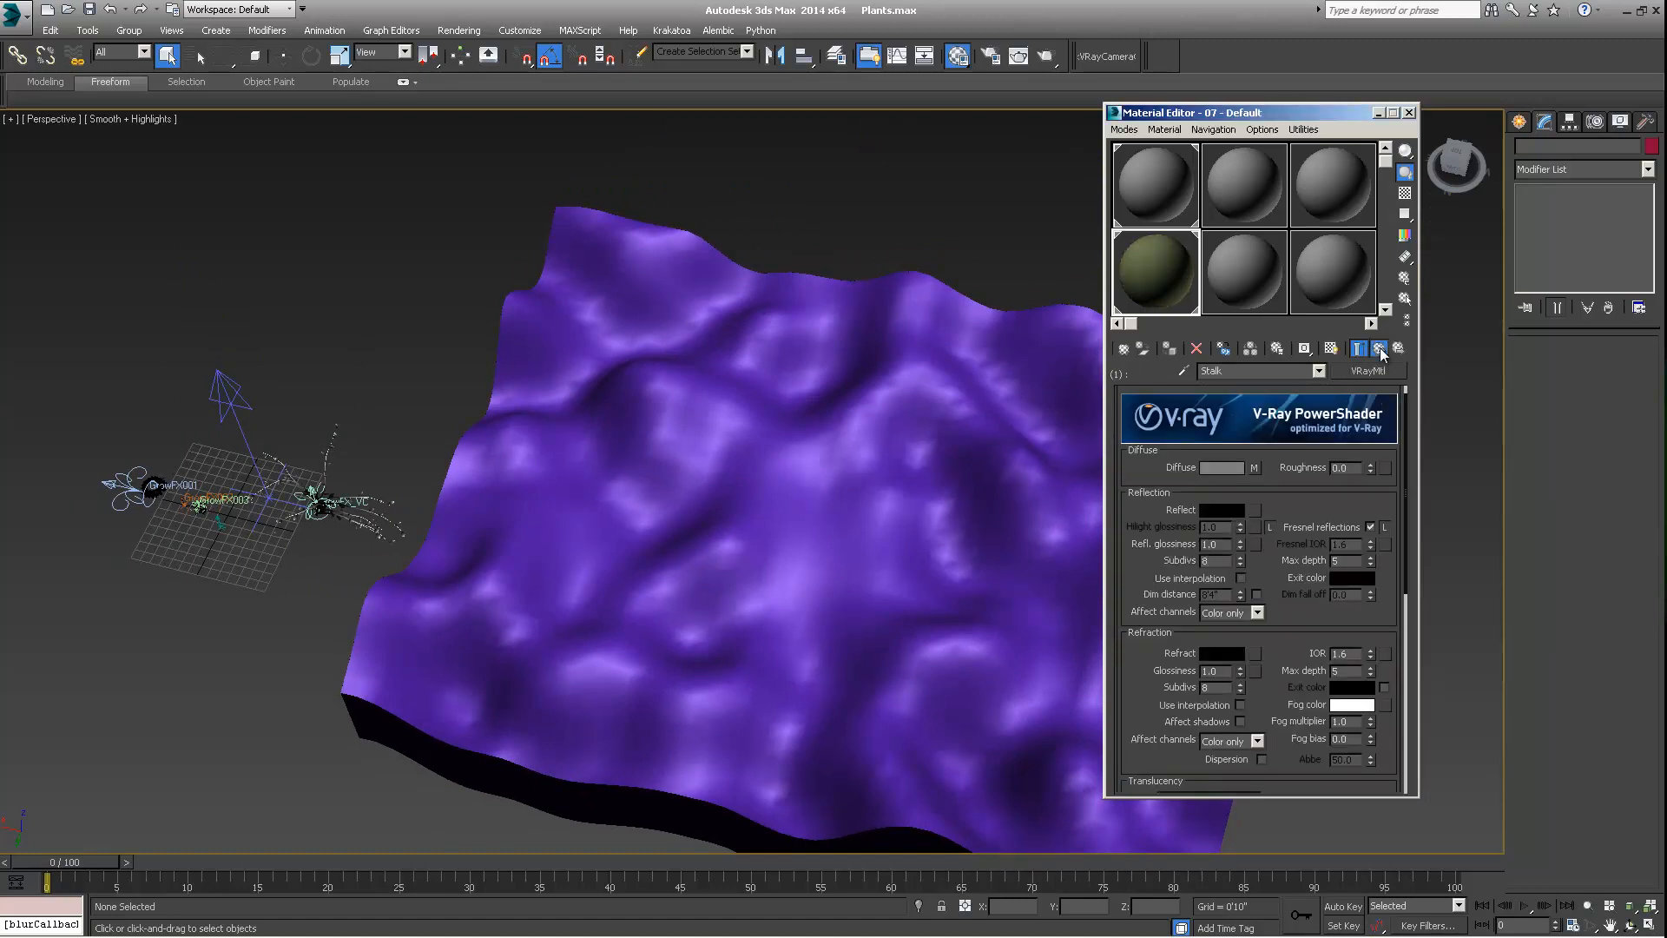
click(1378, 347)
click(1283, 503)
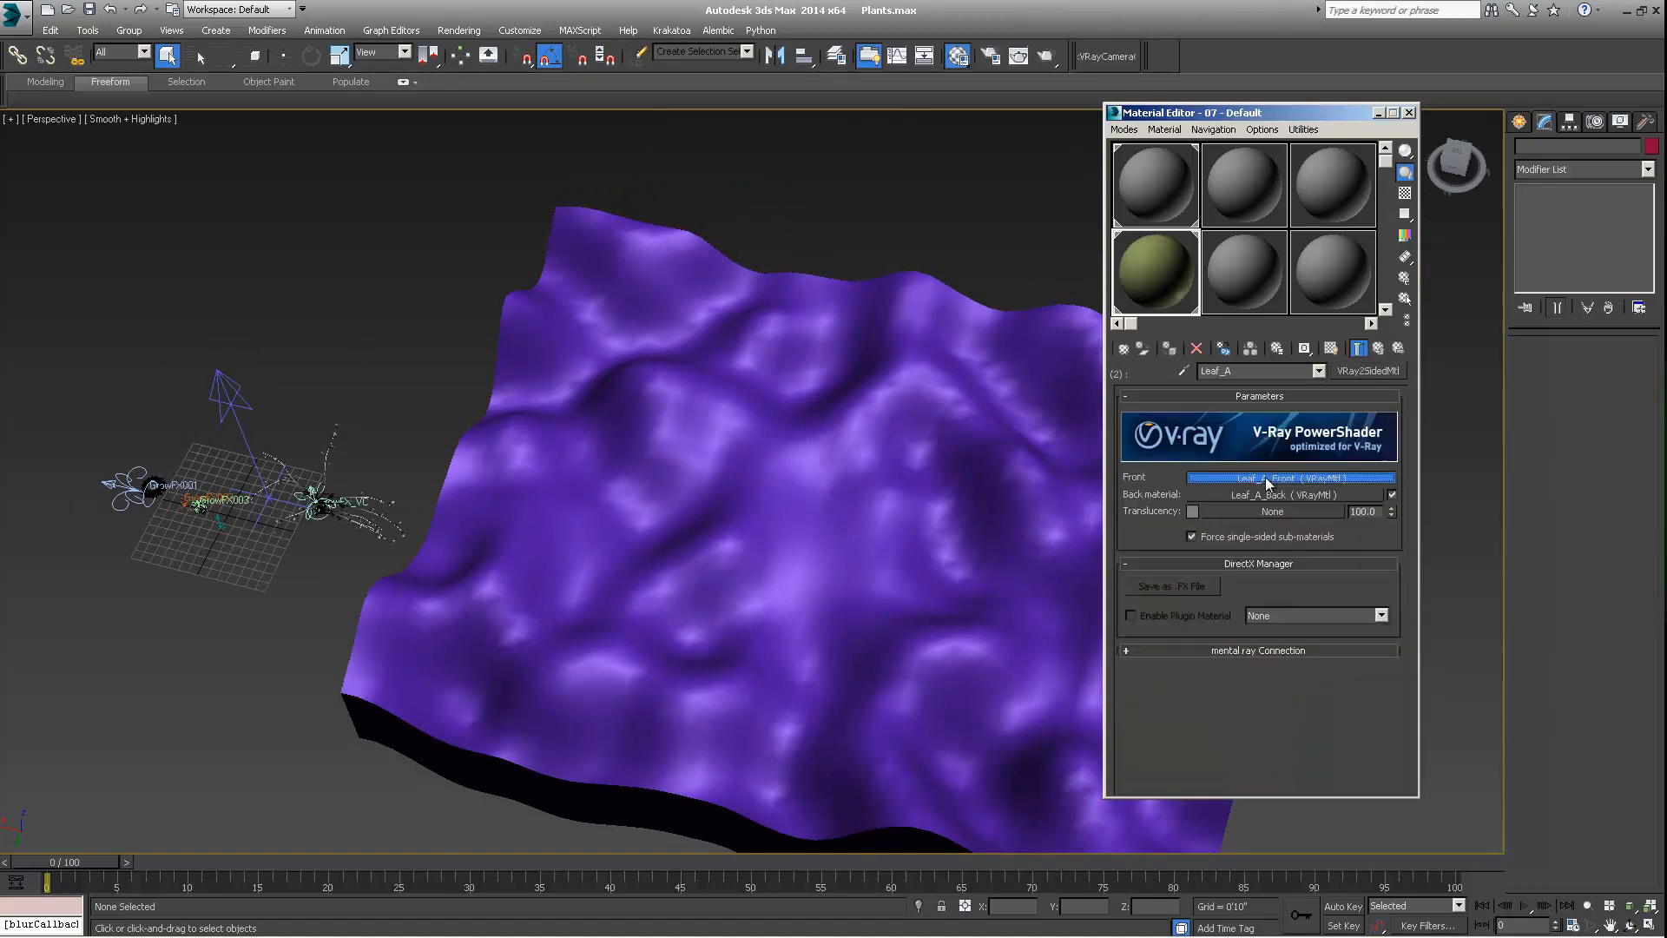
click(1243, 477)
click(1255, 451)
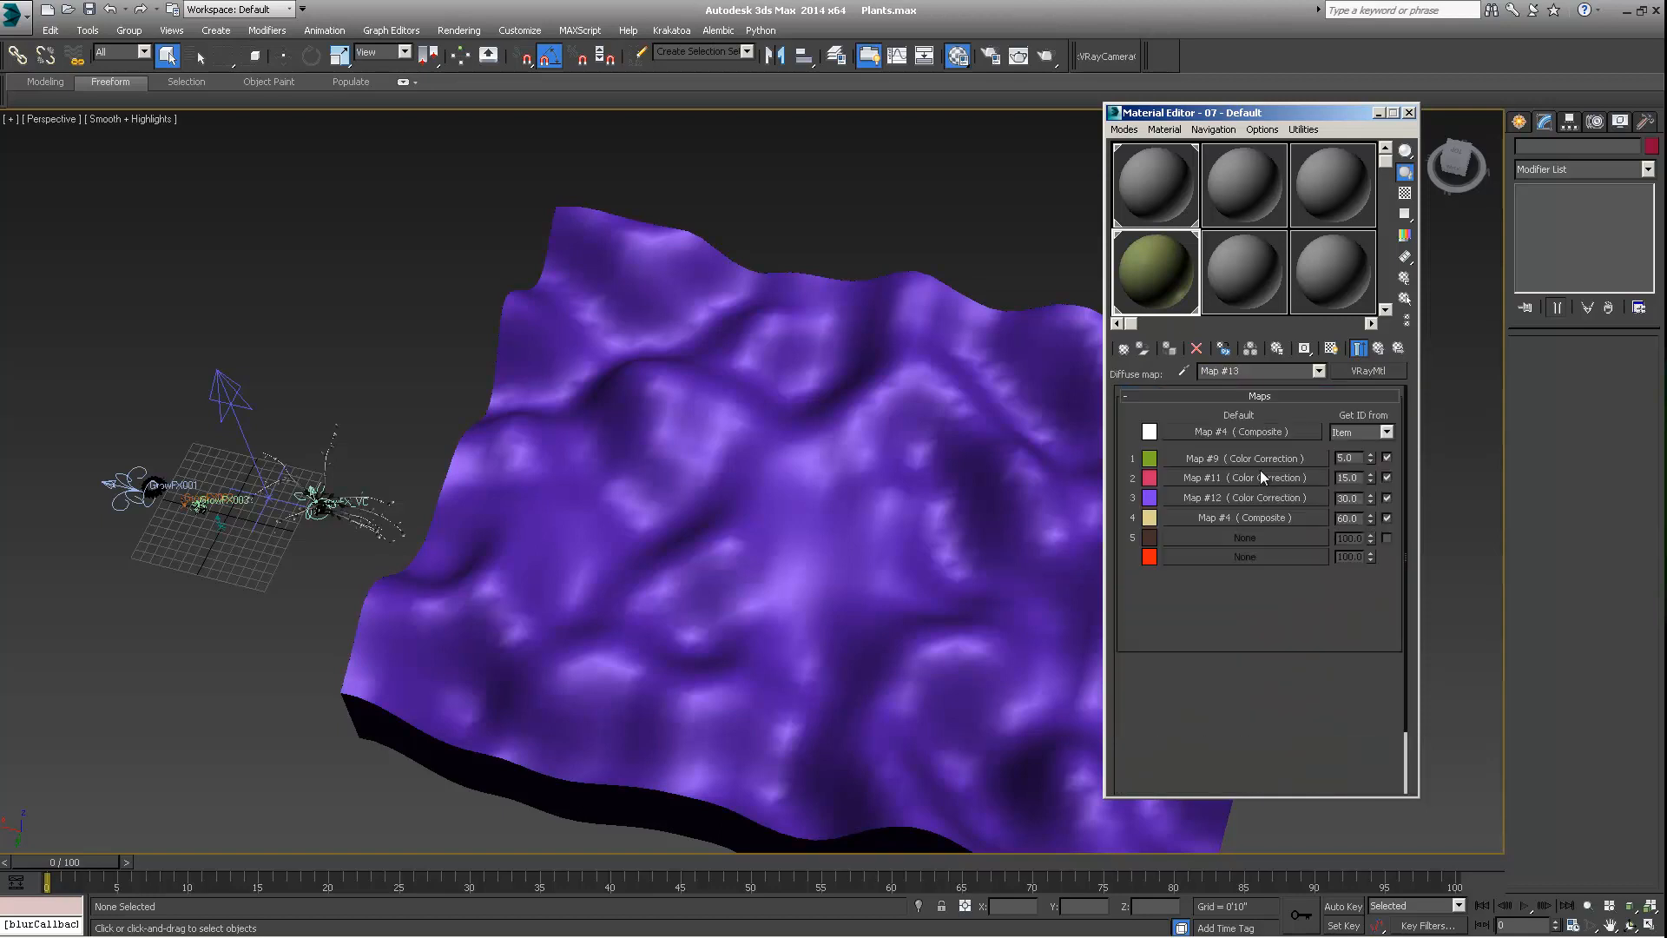
click(1252, 429)
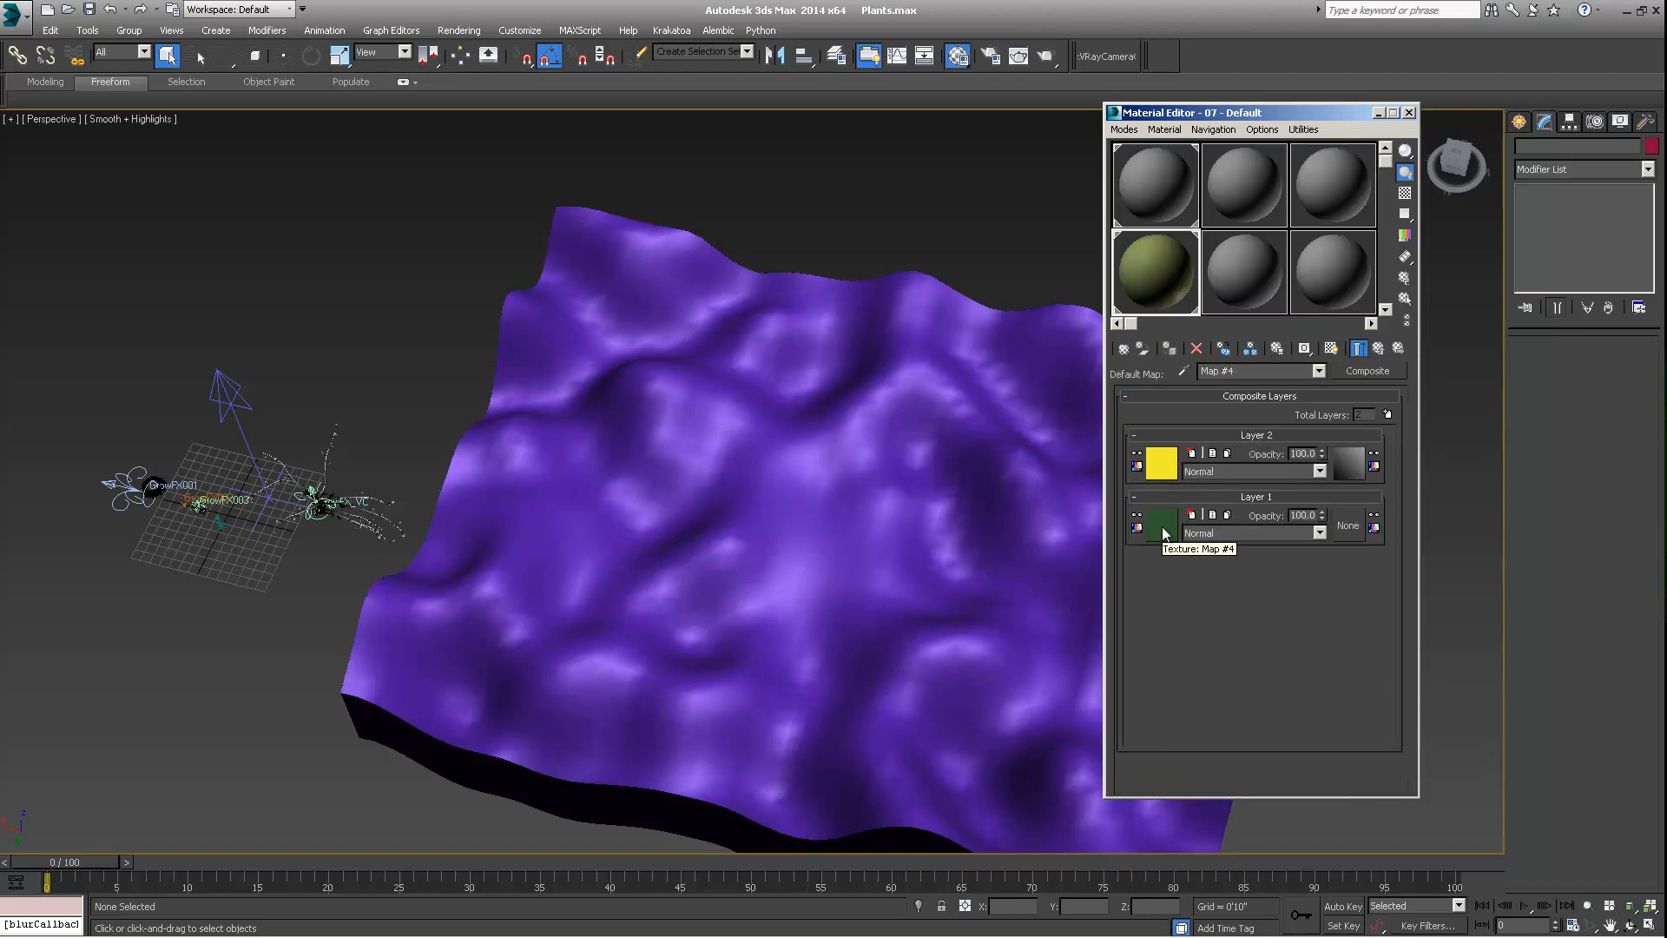
click(1163, 523)
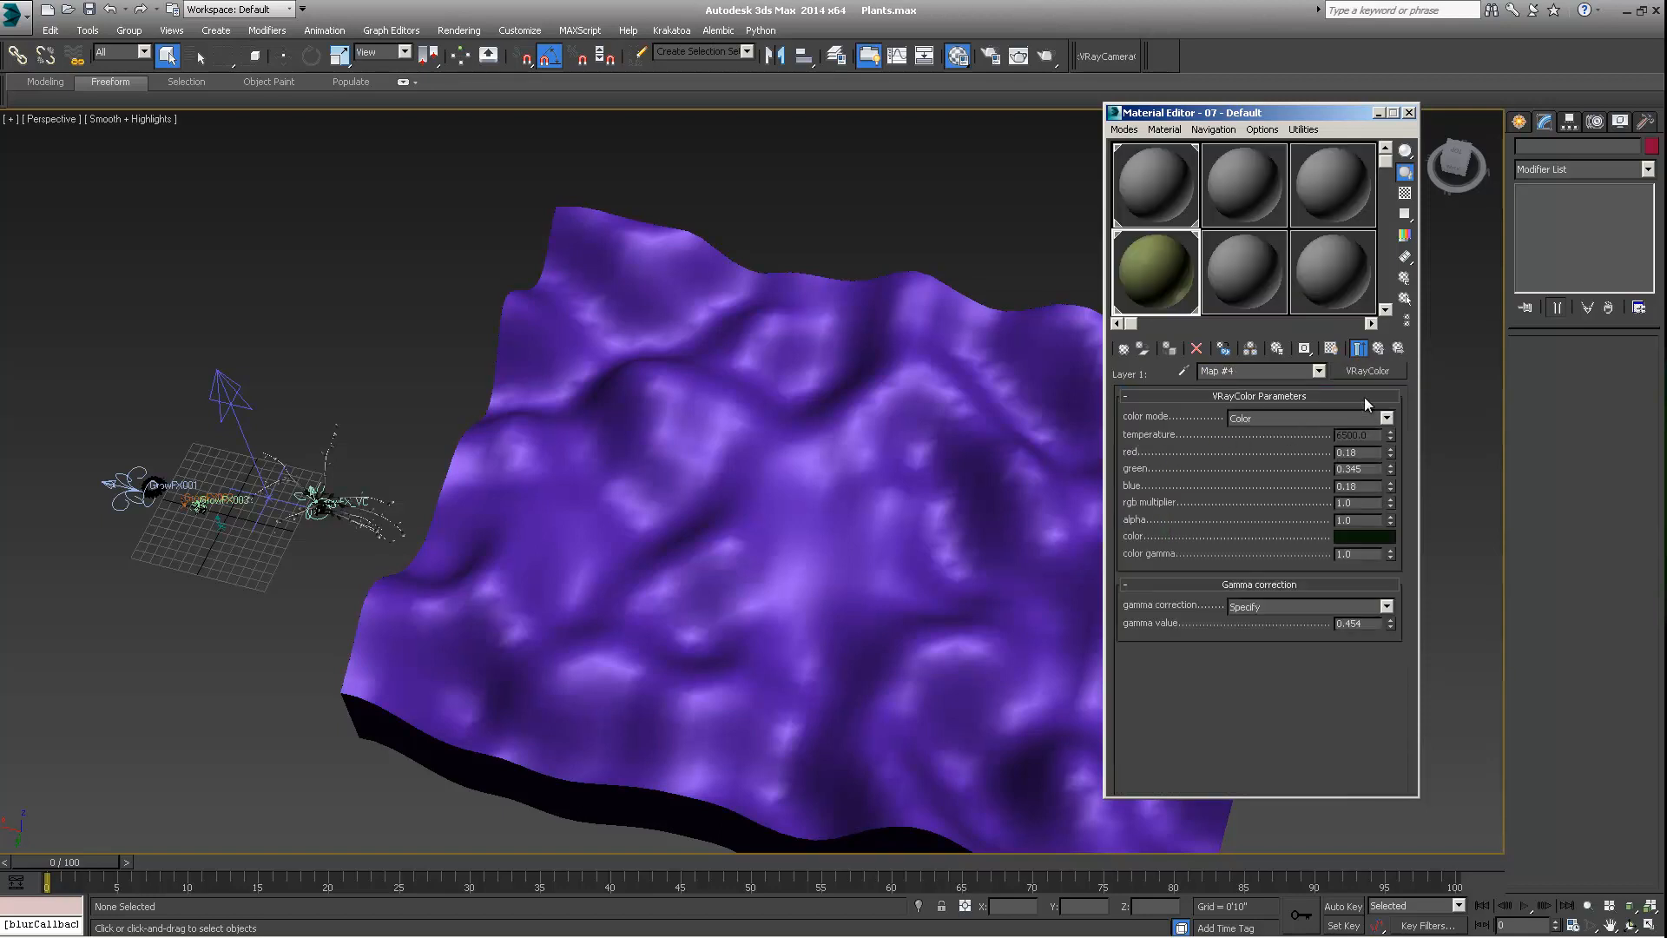
click(1377, 348)
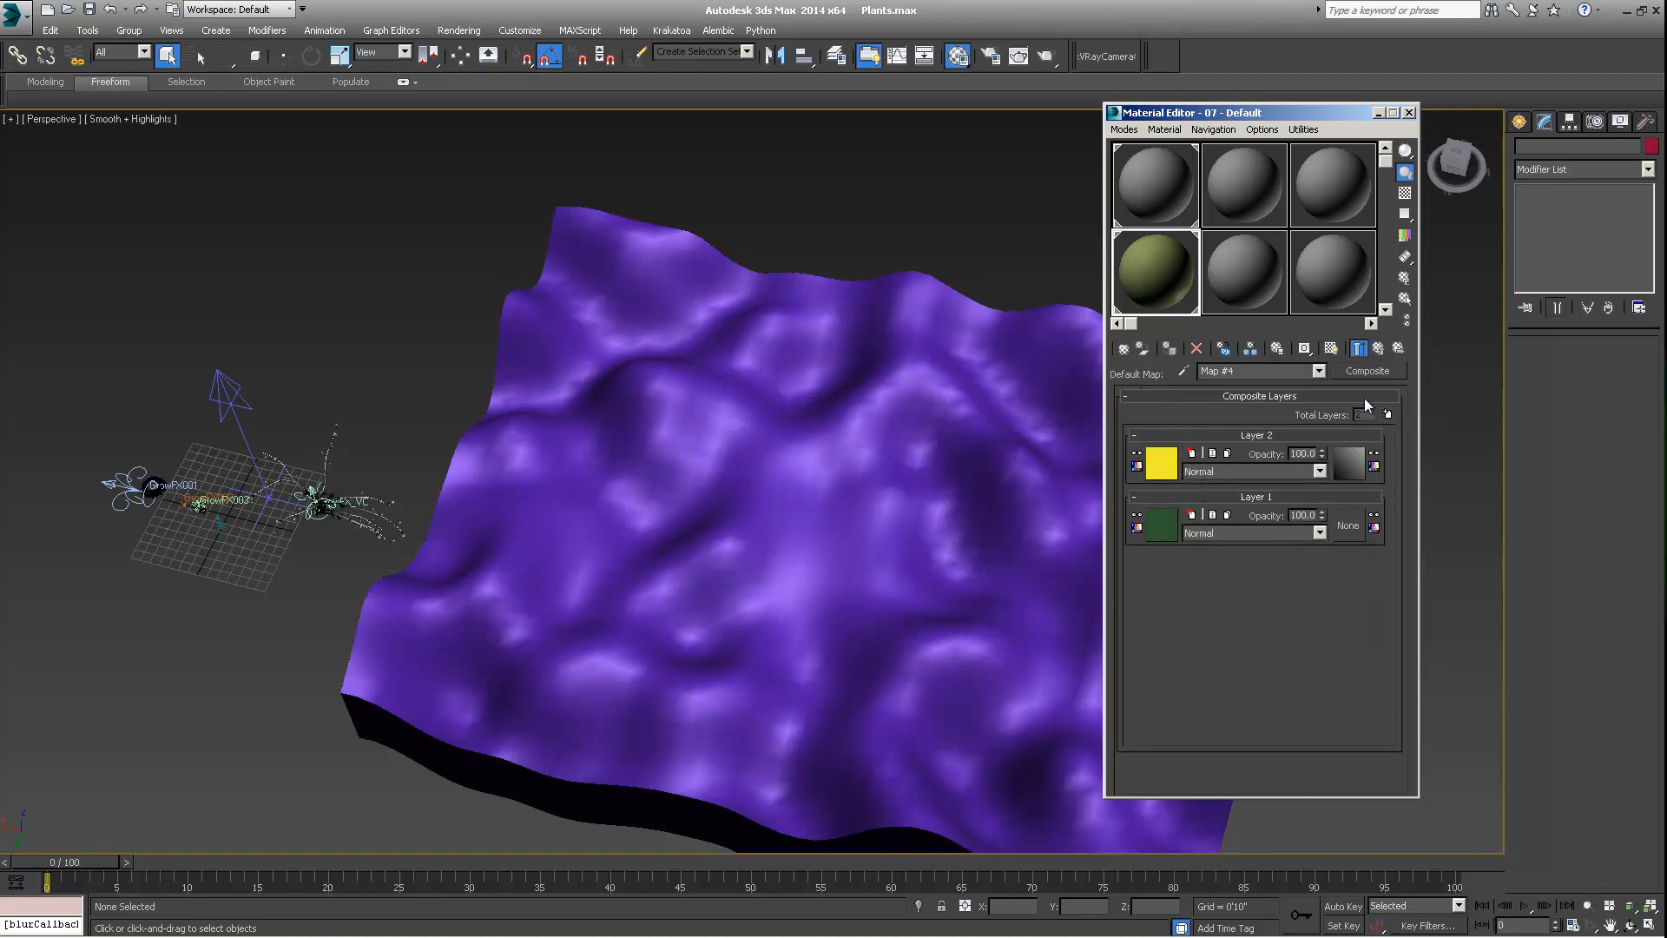
click(1379, 348)
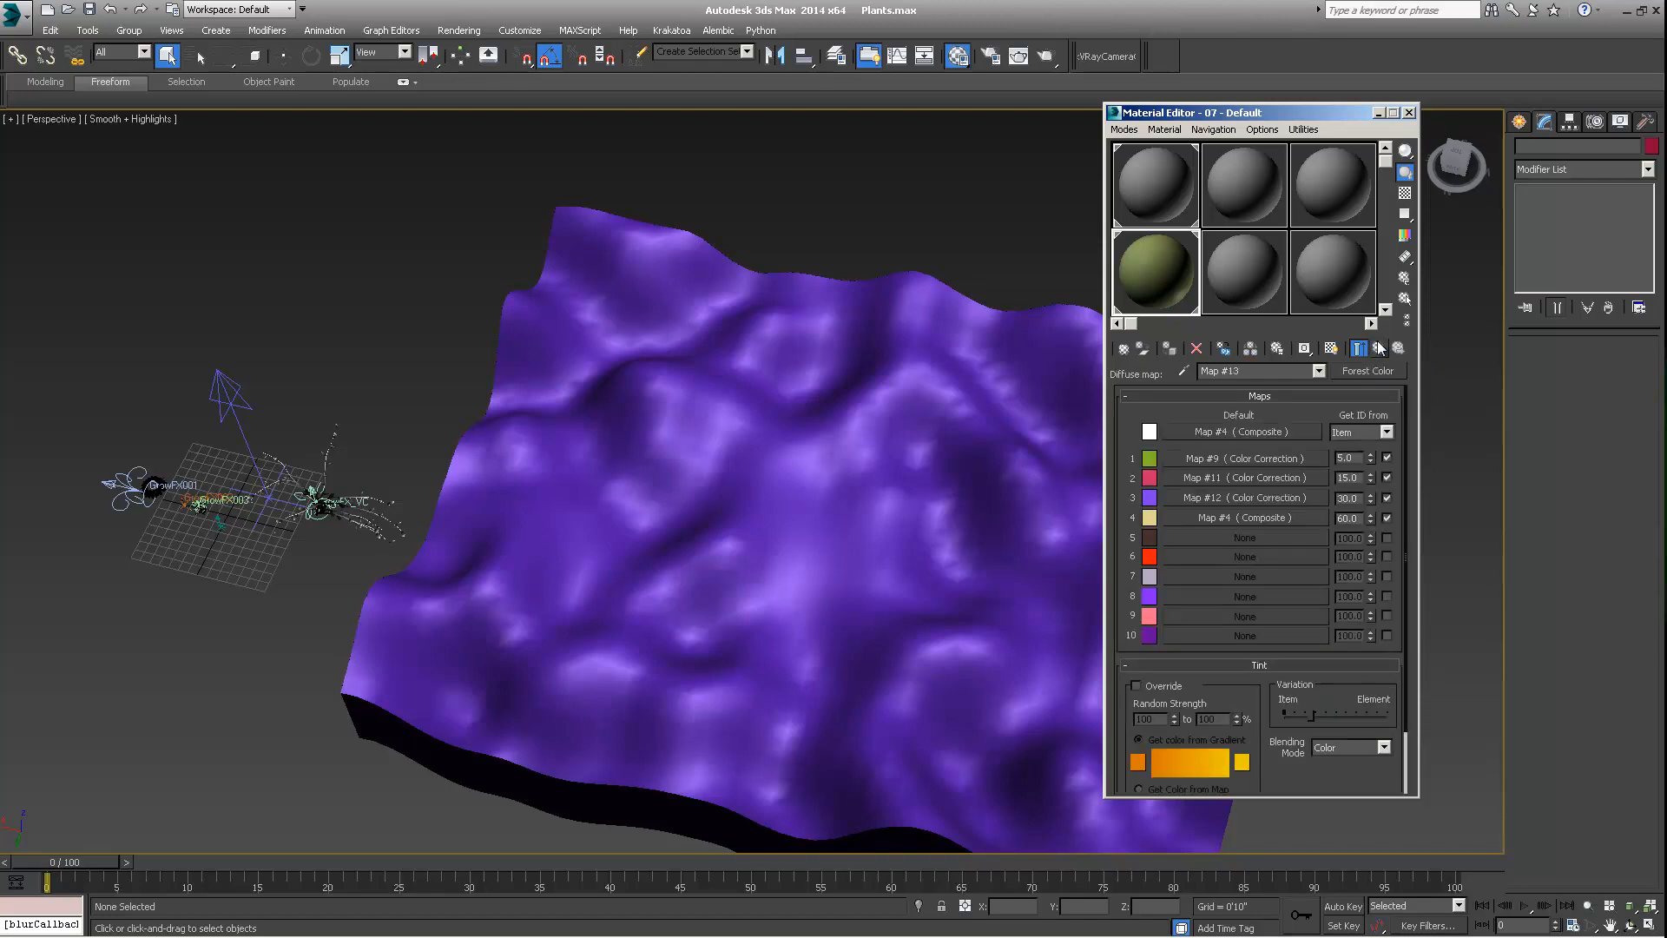
click(1379, 348)
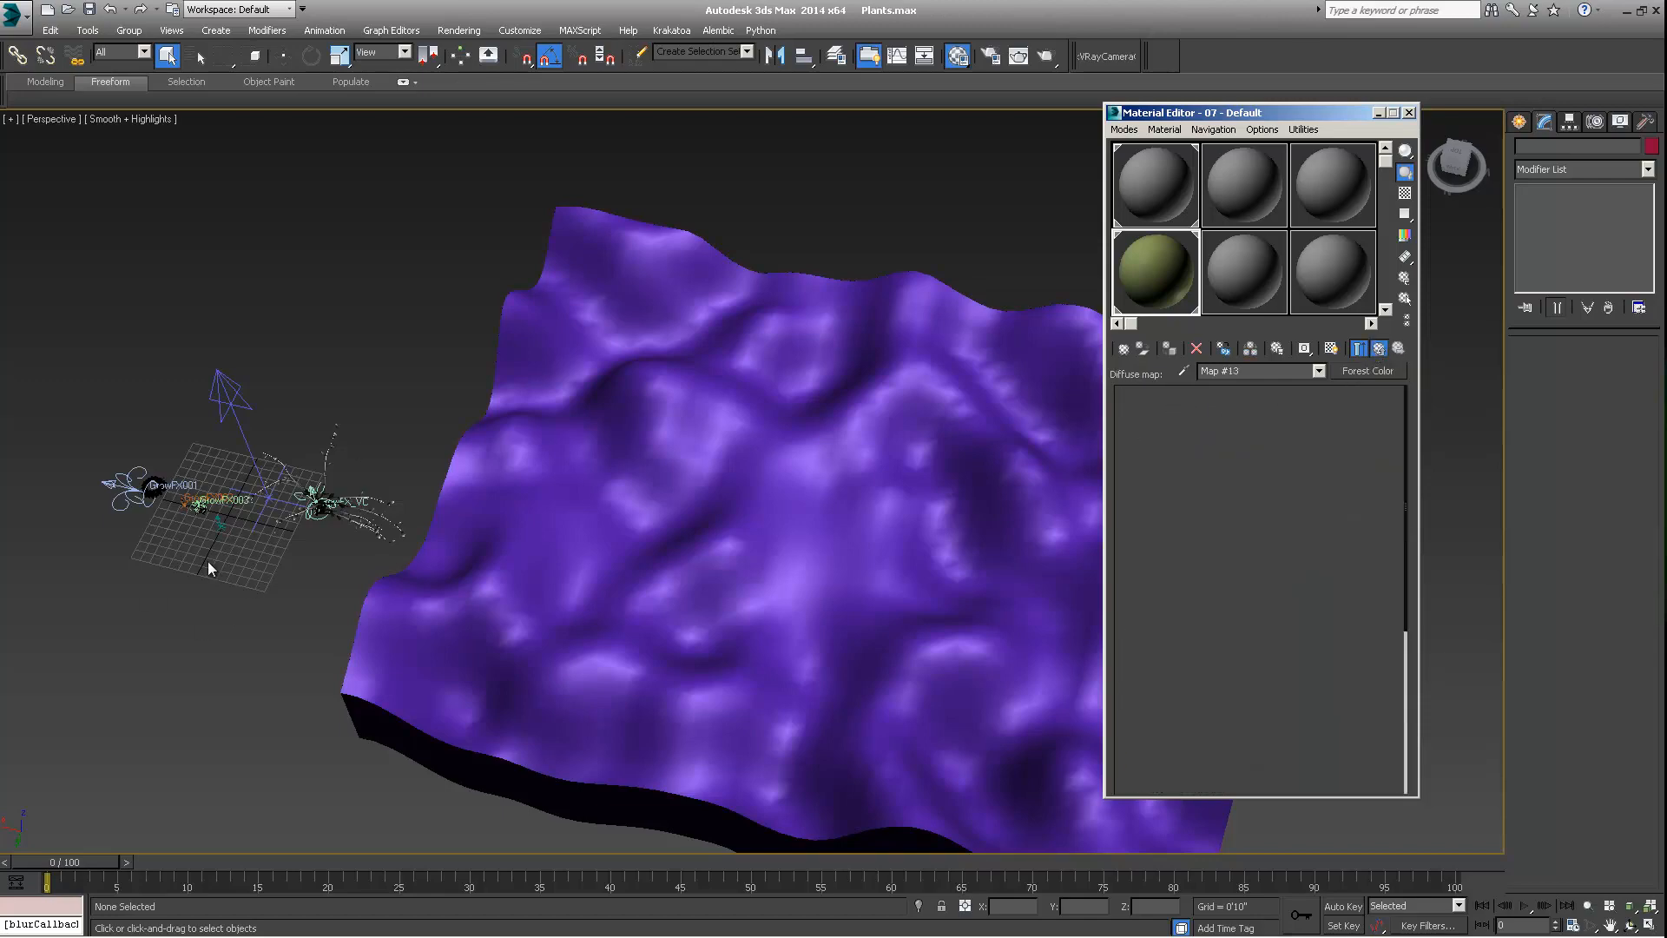
Select the GrowFX_VC plant beside the terrain and inspect it from another angle
middle_drag(440, 496, 373, 506)
alt+middle_drag(542, 504, 591, 505)
scroll(569, 474, down, 3)
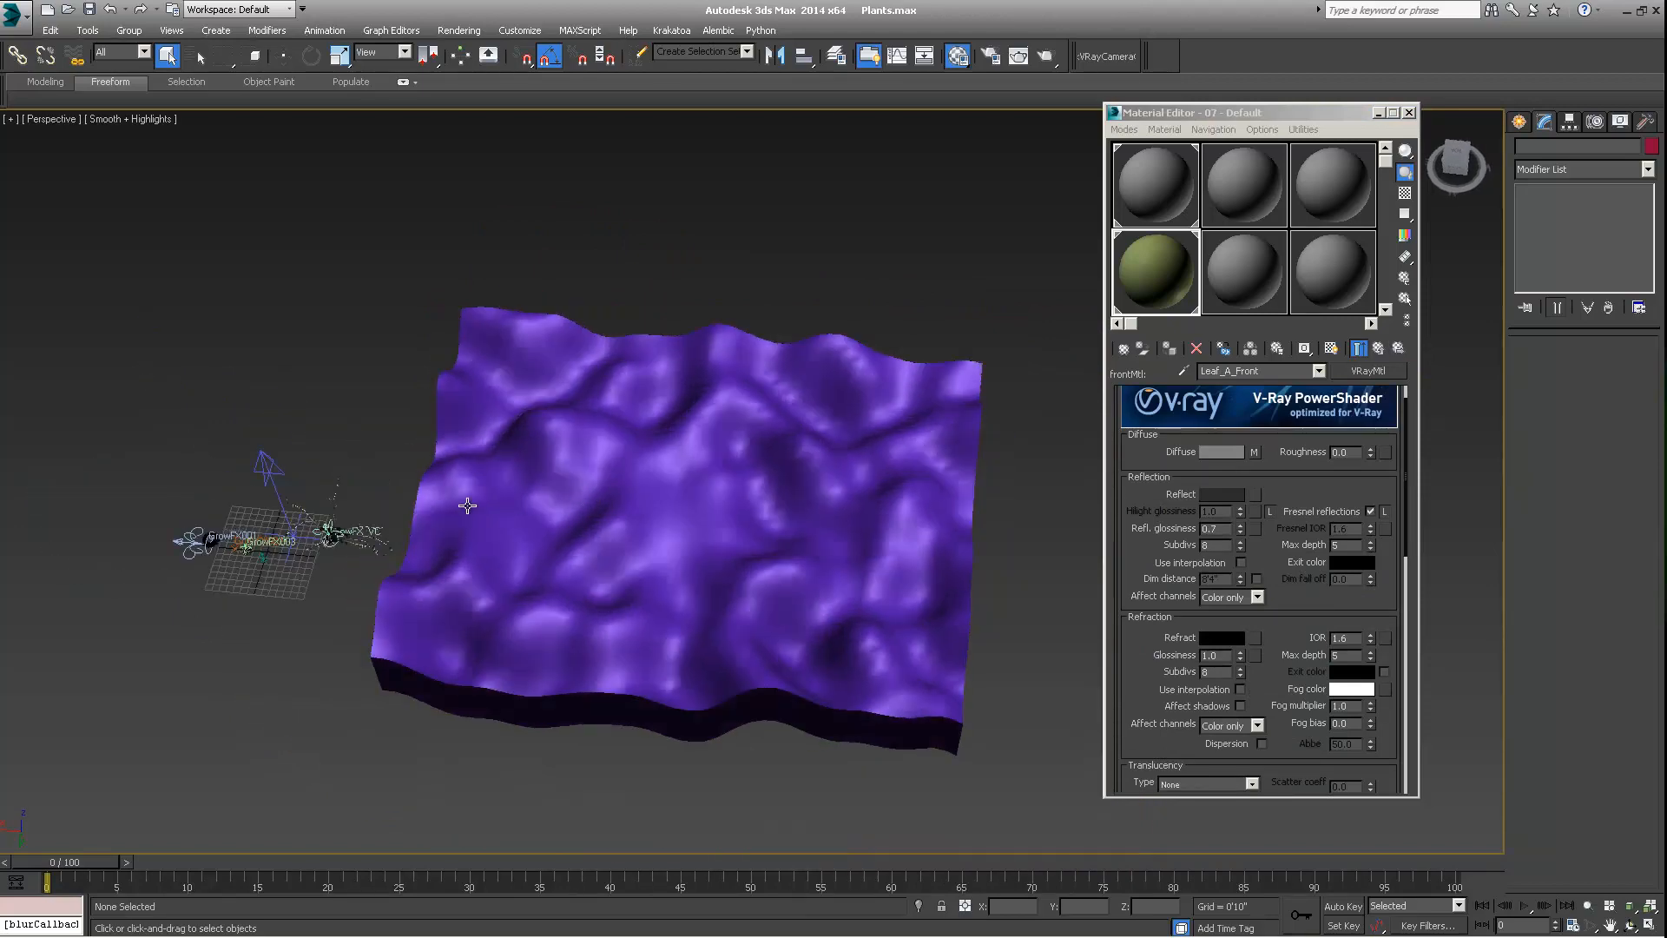
mouse_move(467, 505)
alt+middle_down()
mouse_move(547, 497)
mouse_move(489, 520)
alt+middle_up()
scroll(382, 508, up, 6)
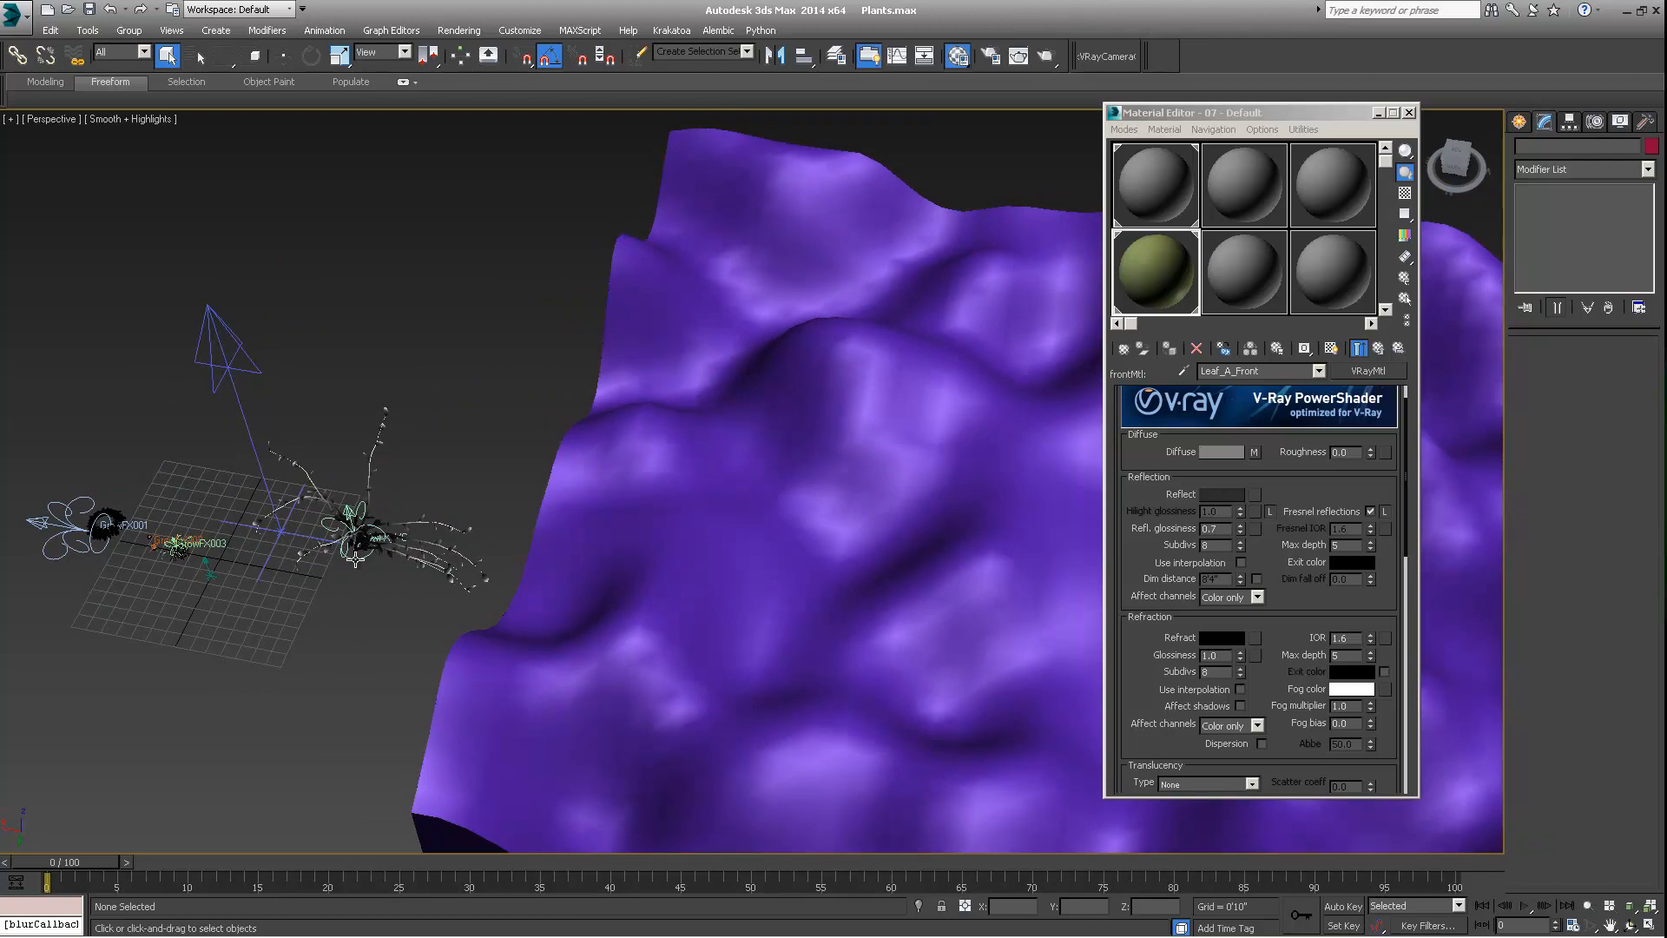
click(371, 536)
alt+middle_drag(413, 531, 375, 514)
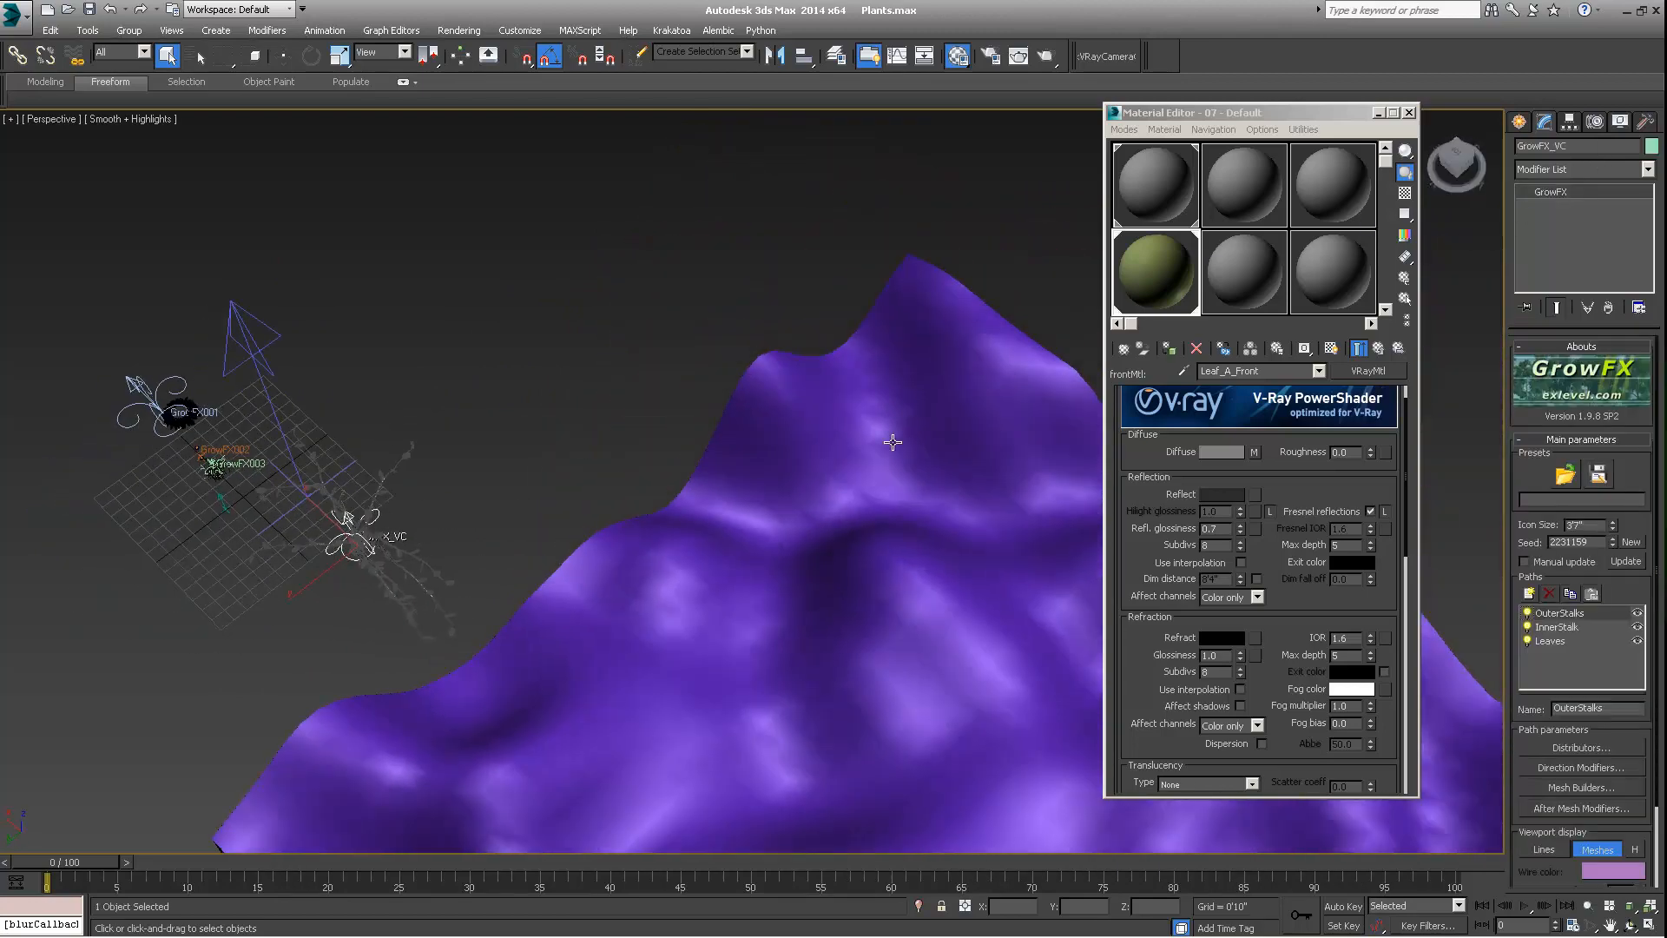
Clone the GrowFX_VC plant along its Y axis as a copy named GrowFX_VC002 and generate new random seeds for it
middle_drag(884, 434, 628, 488)
key(w)
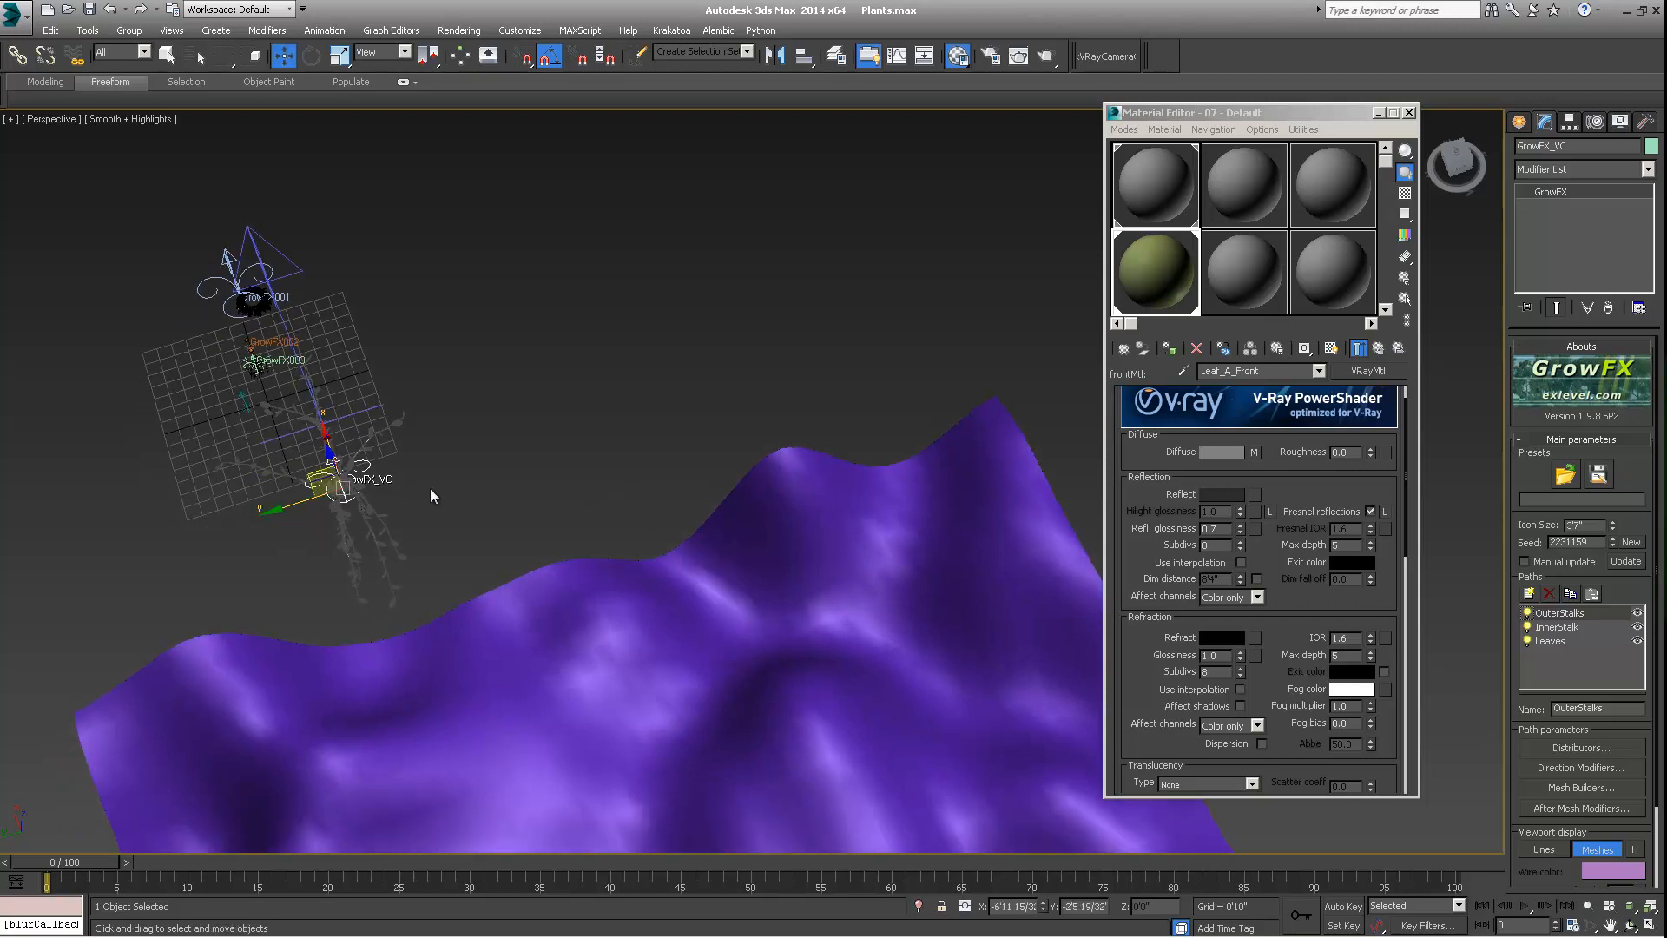
shift+drag(272, 509, 434, 460)
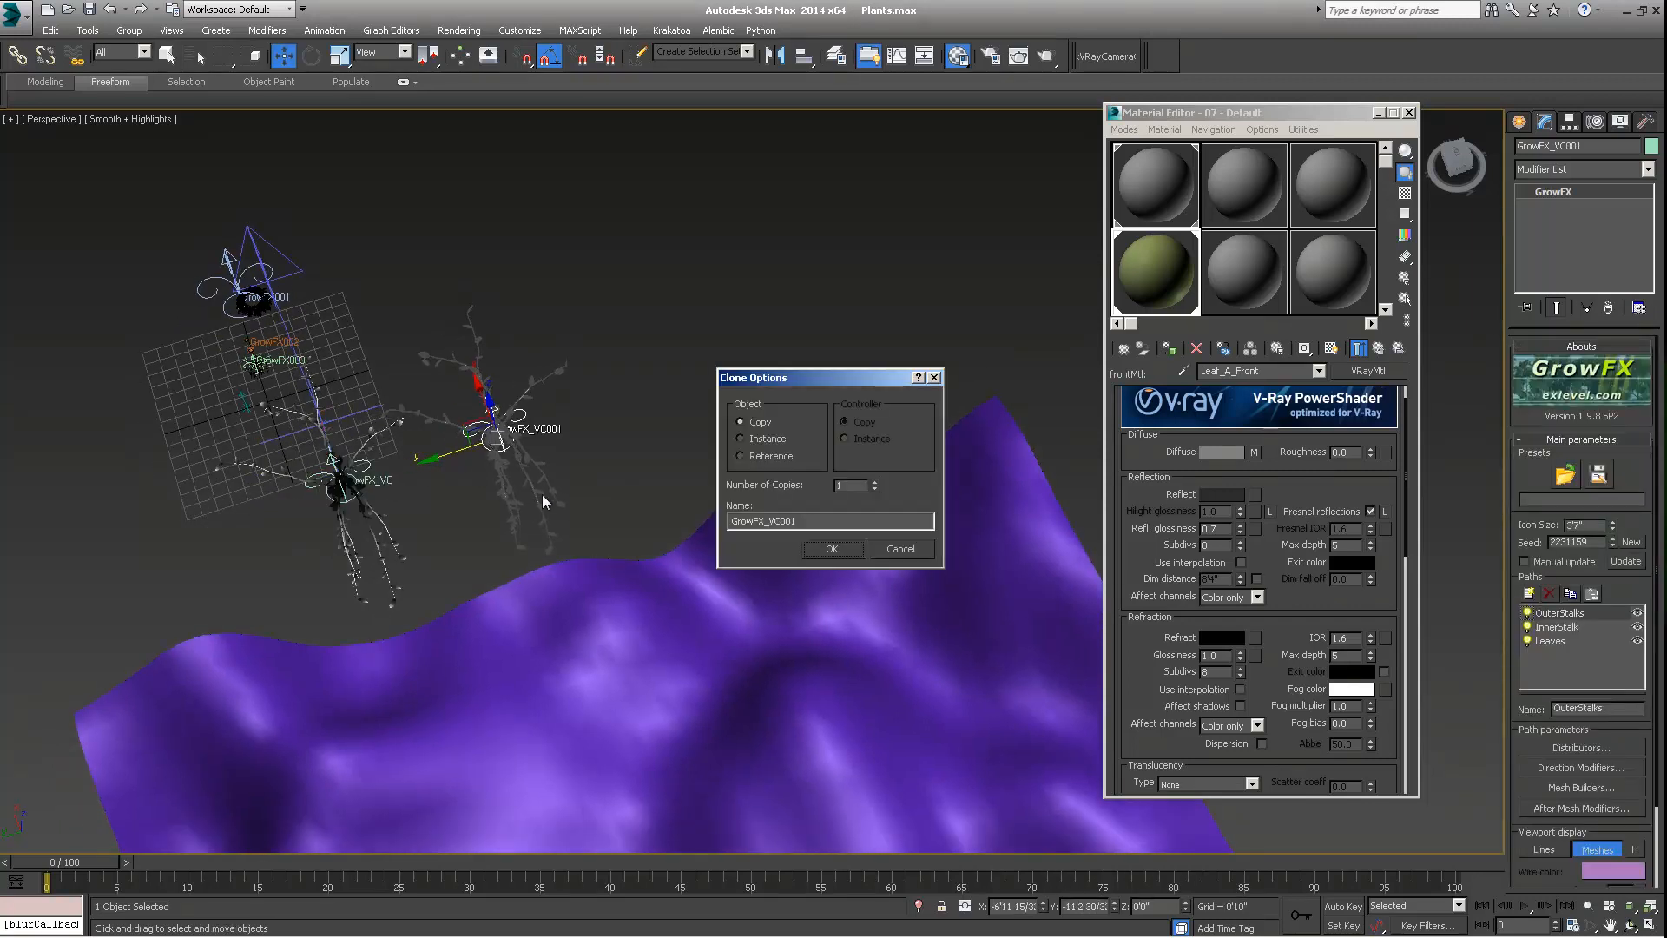
drag(797, 521, 782, 521)
text(2)
key(Return)
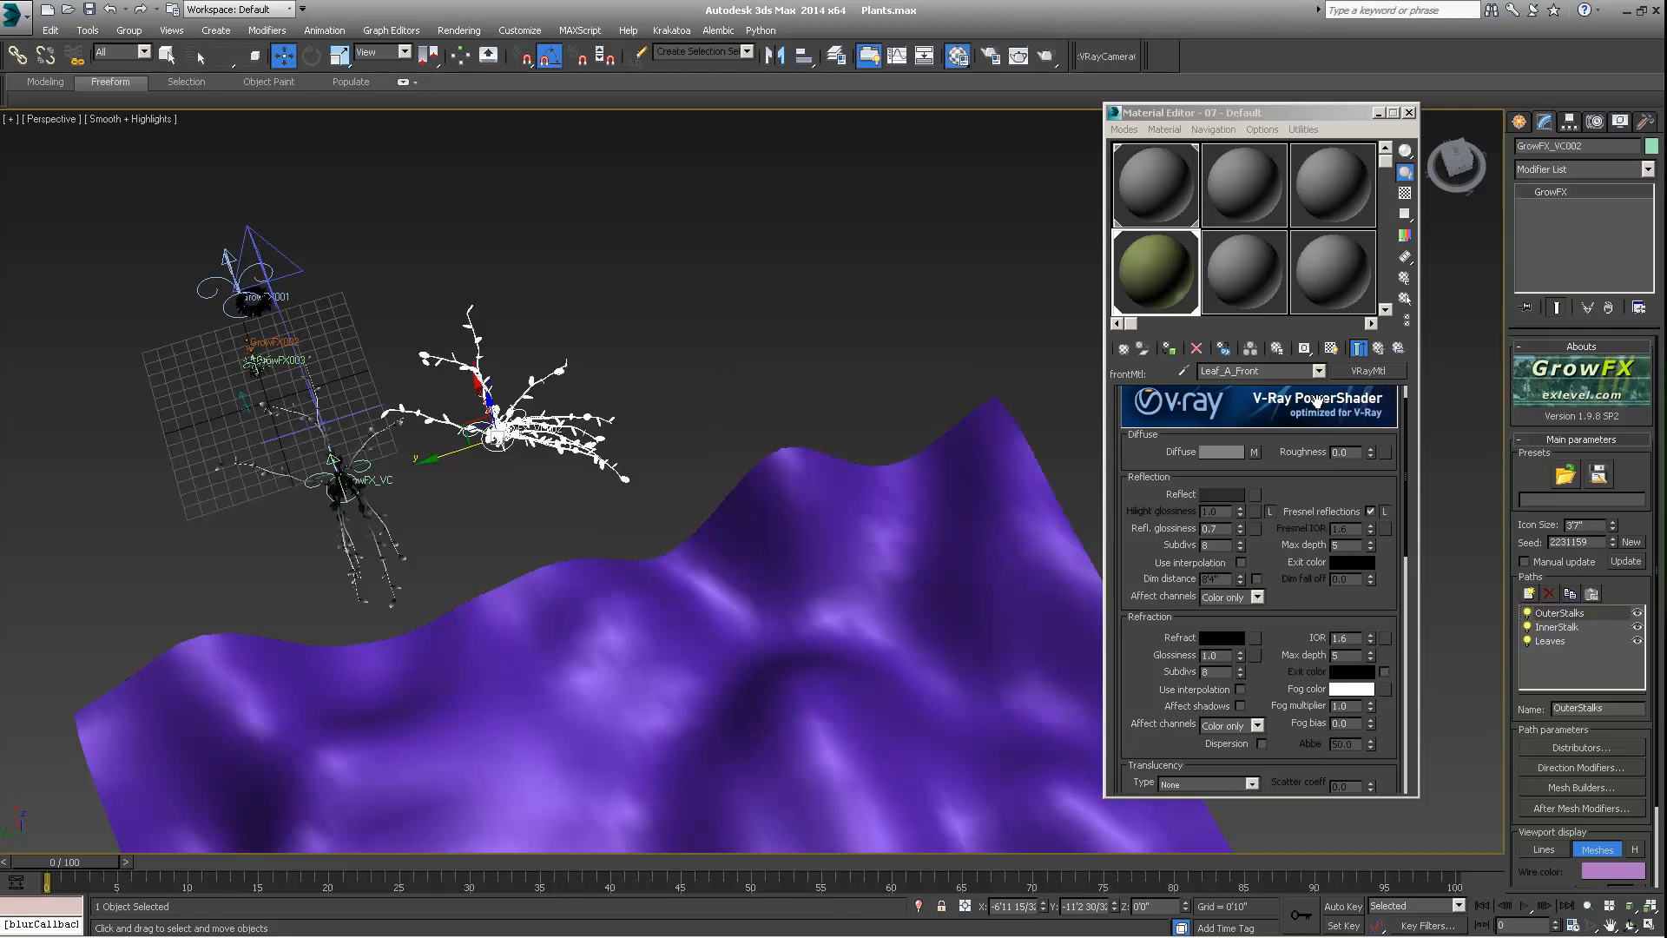
click(1632, 545)
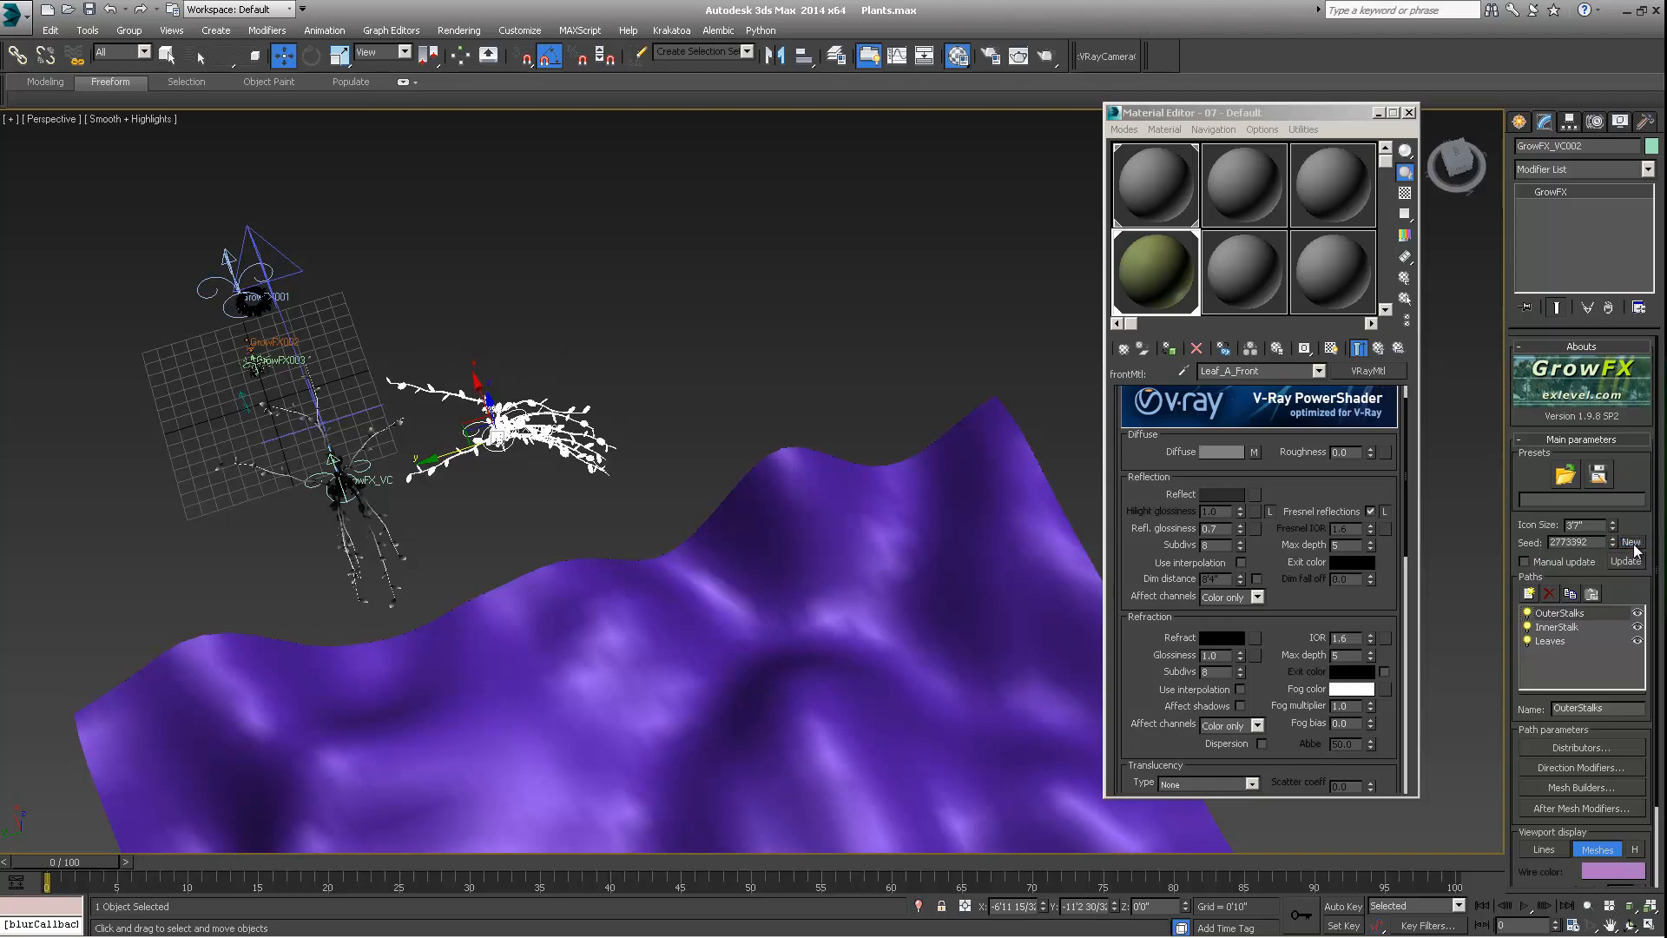
click(1634, 545)
Clone GrowFX_VC002 further along the Y axis as a copy named GrowFX_VC003
mouse_move(439, 443)
alt+middle_down()
mouse_move(370, 369)
mouse_move(354, 420)
mouse_move(451, 438)
alt+middle_up()
shift+drag(456, 440, 633, 429)
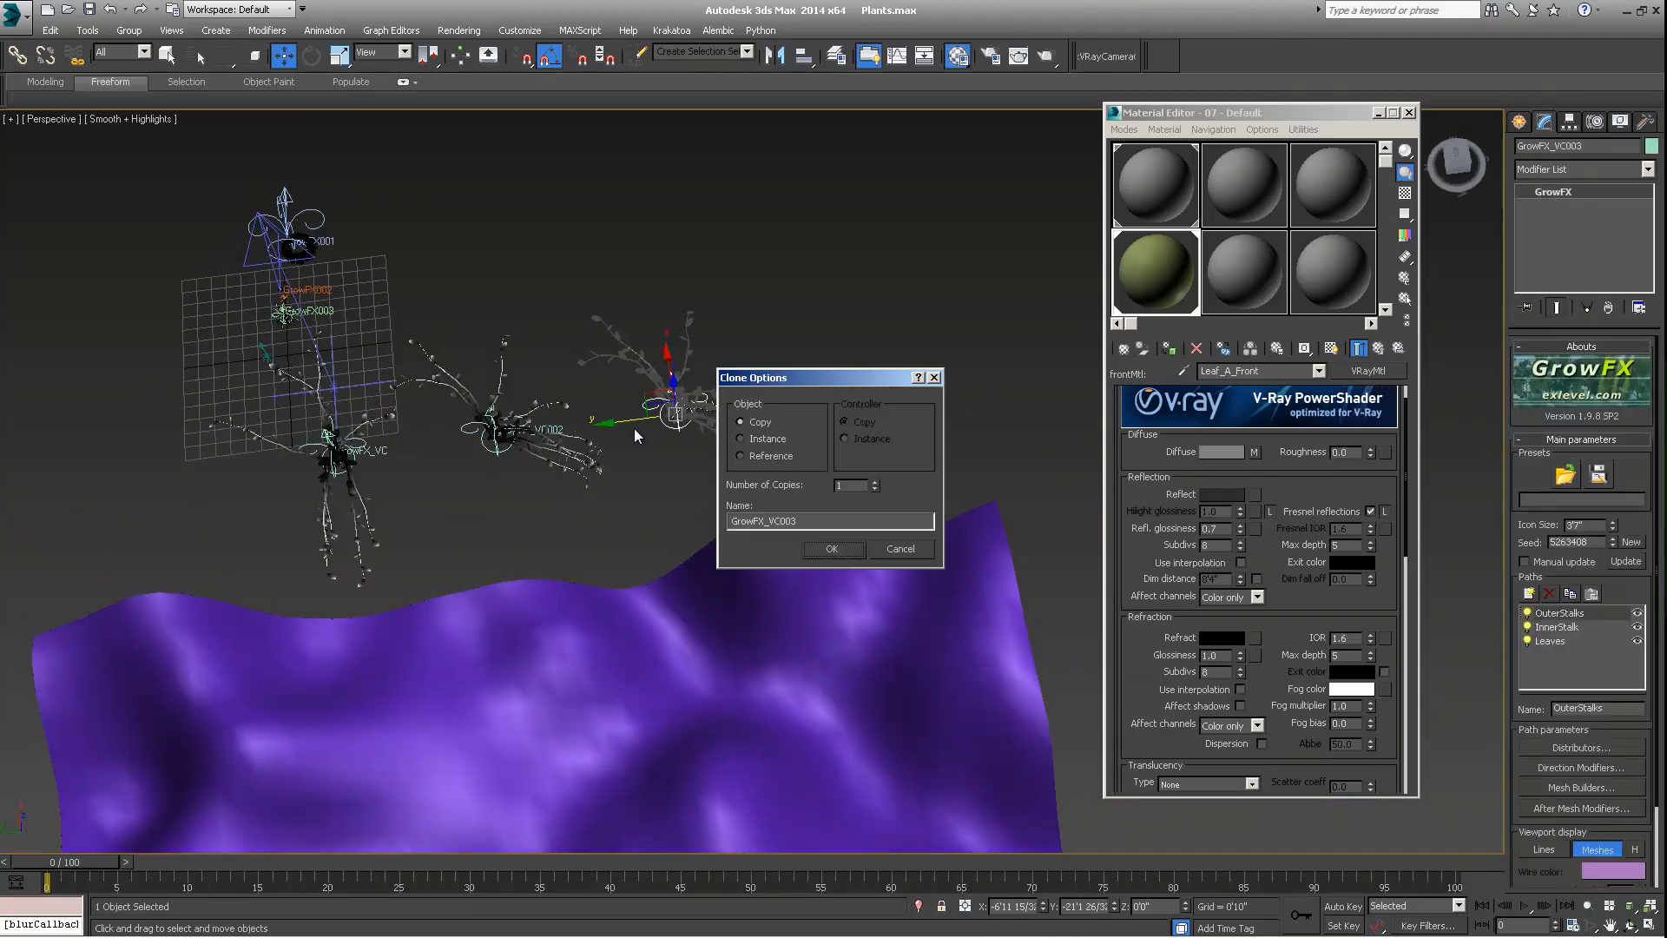
click(834, 550)
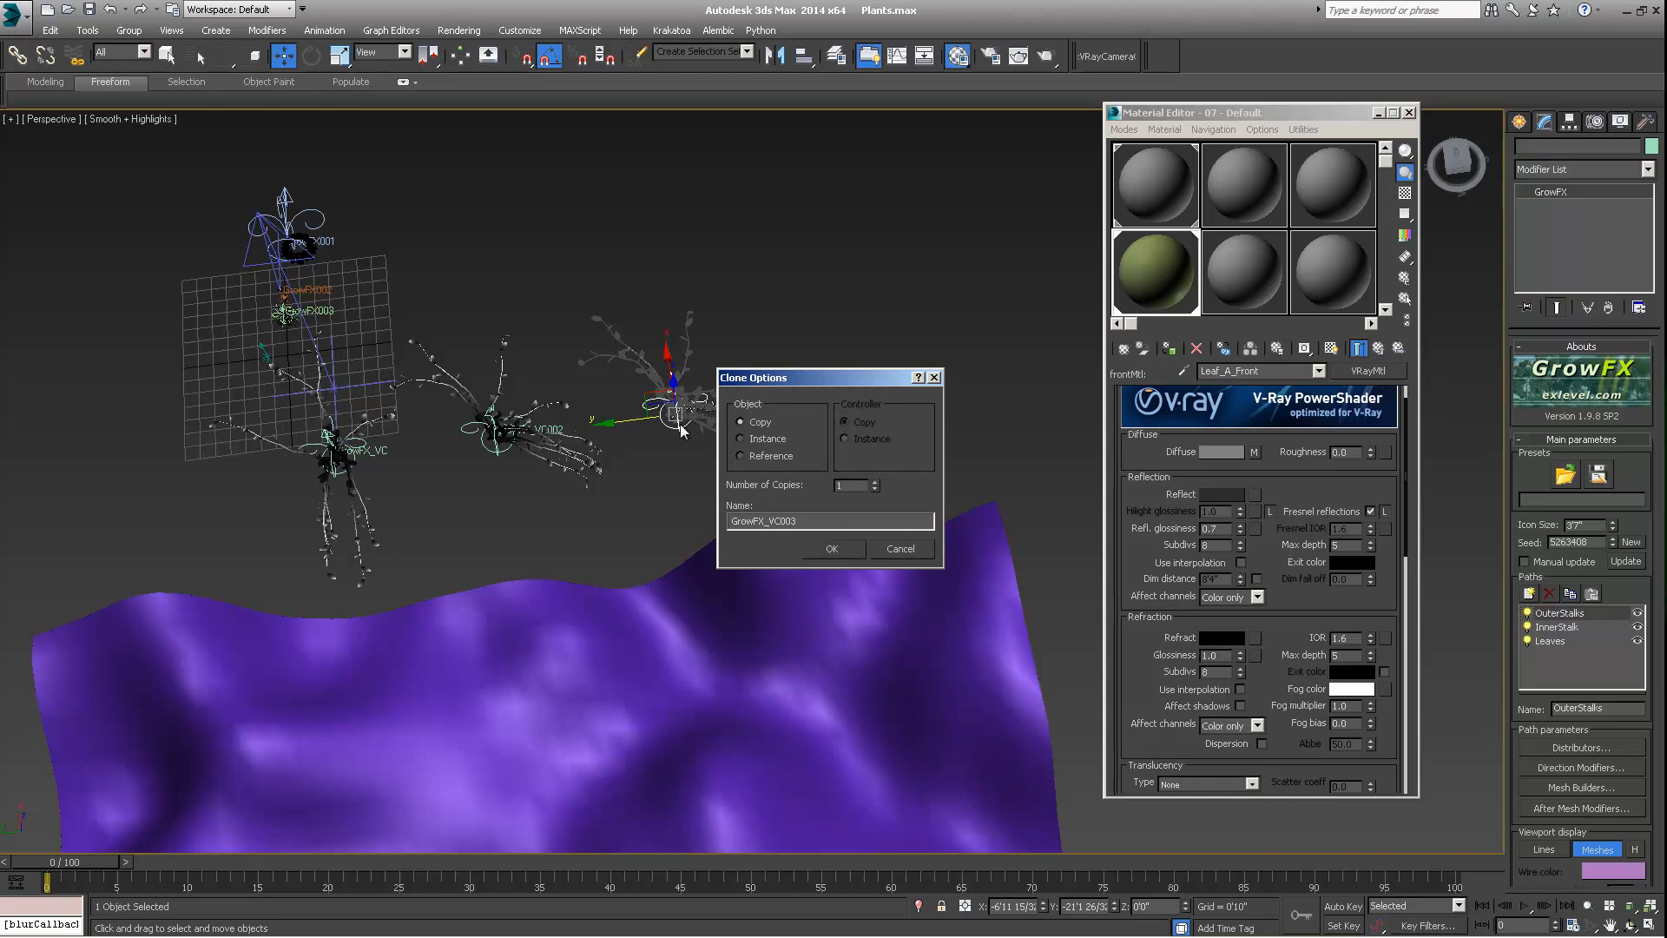
Generate new random seeds for GrowFX_VC003 until its stalks form a different plant shape, checking it from several angles
click(1629, 542)
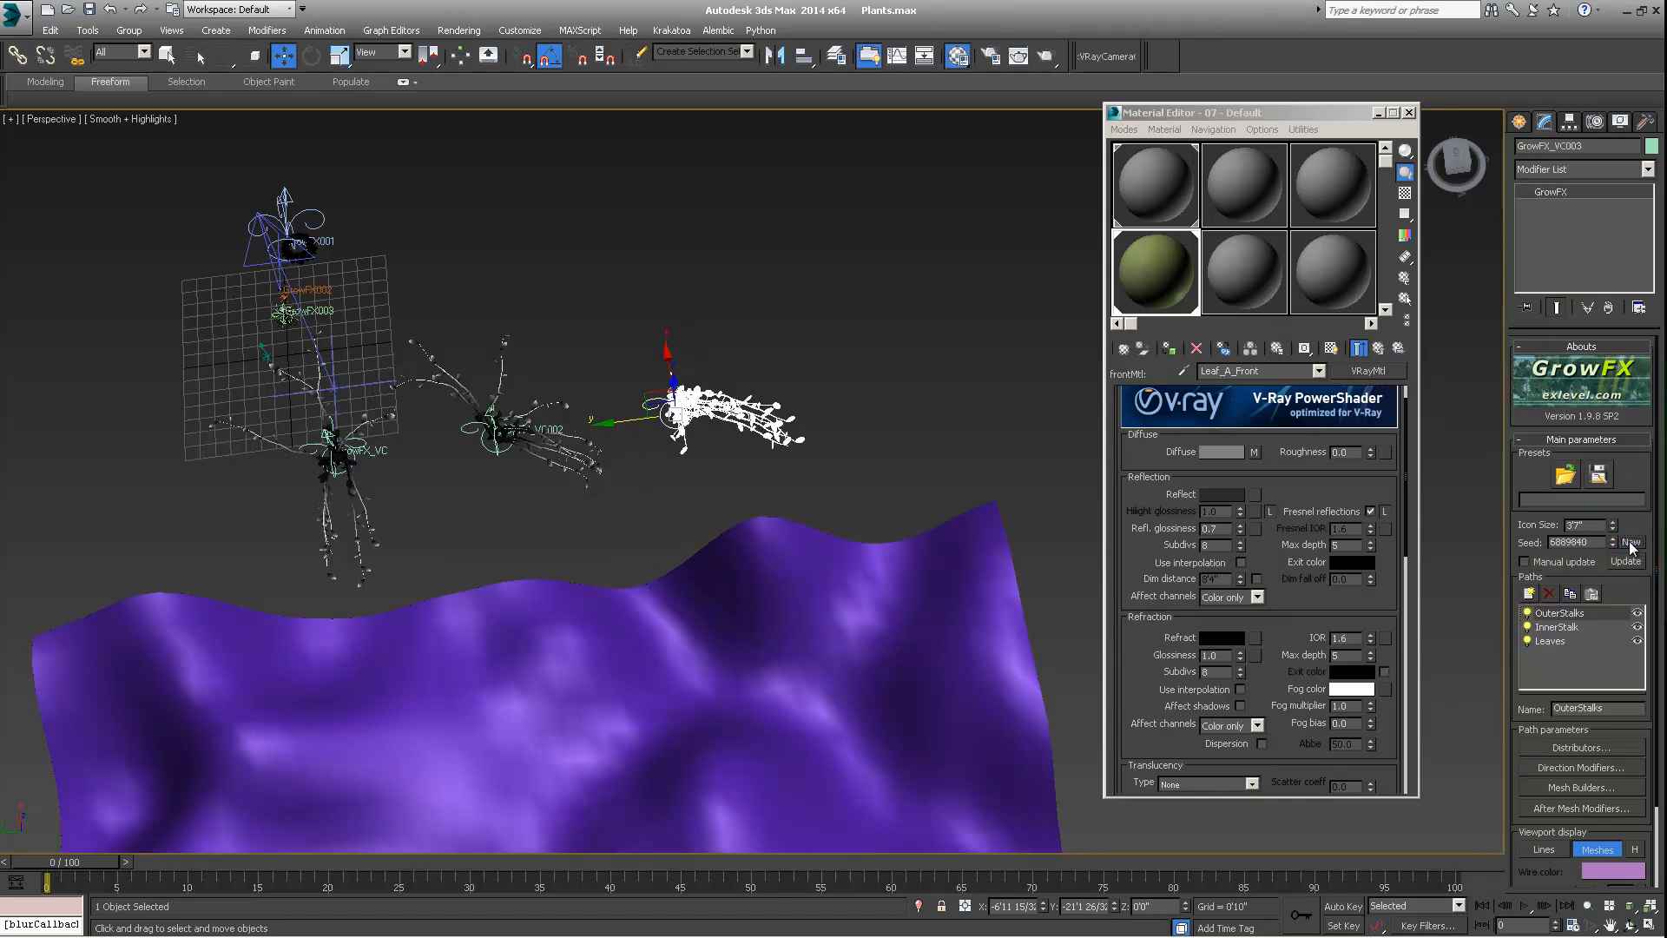
alt+middle_drag(695, 434, 629, 410)
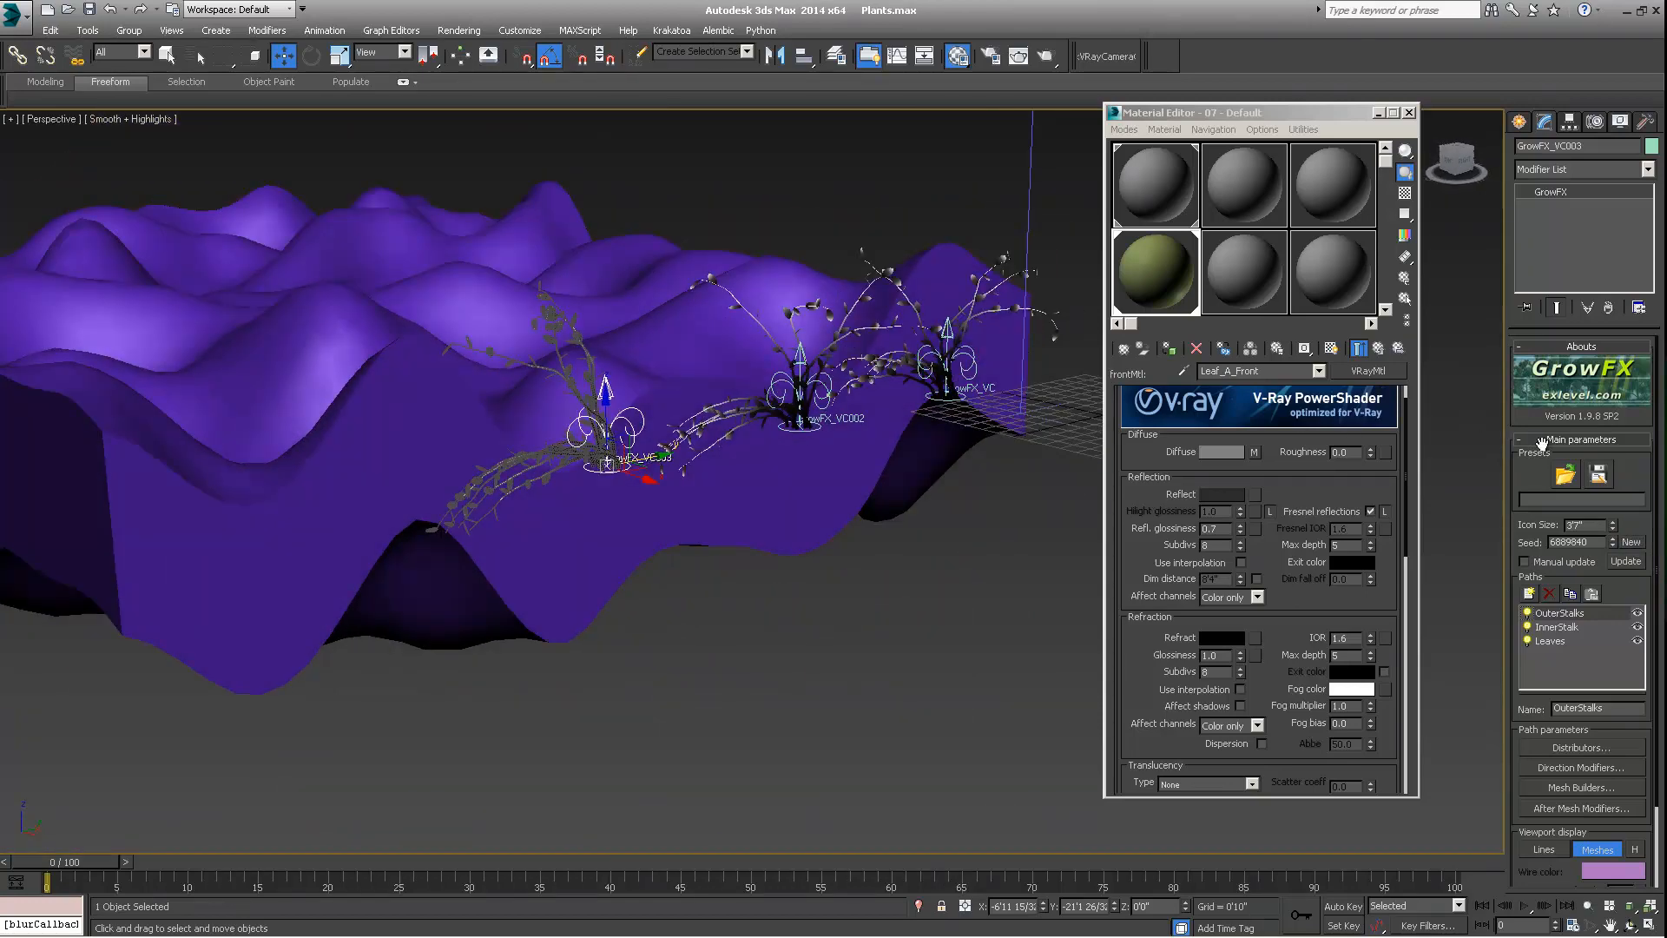
click(1629, 543)
alt+middle_drag(872, 477, 709, 495)
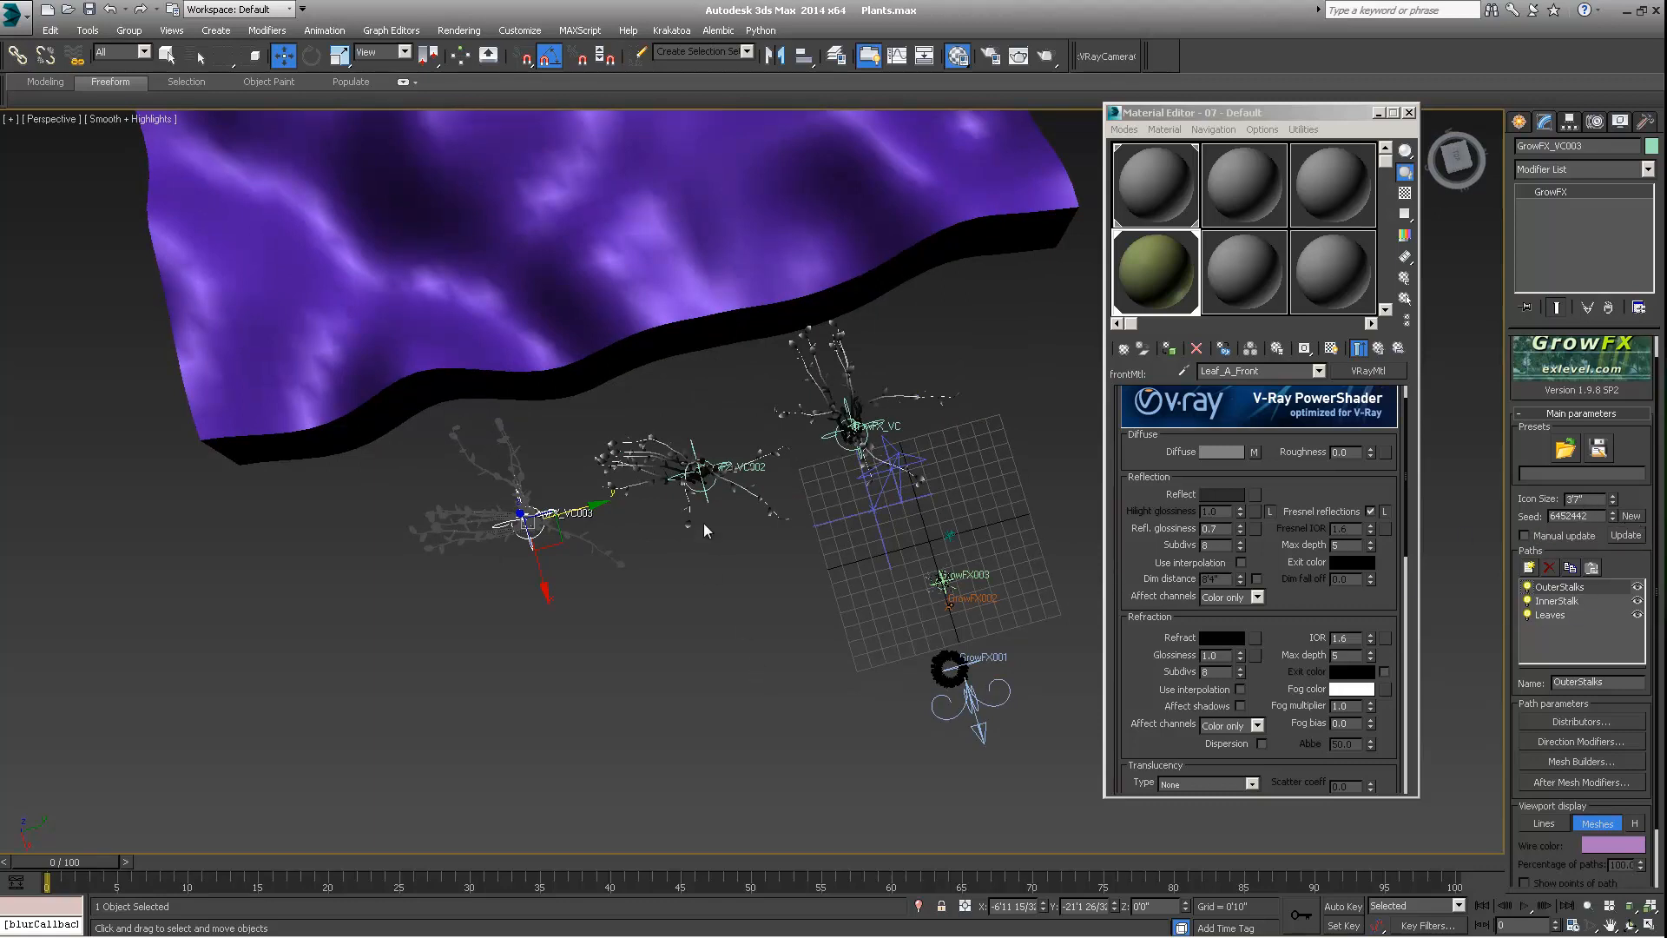
click(1633, 516)
click(1633, 517)
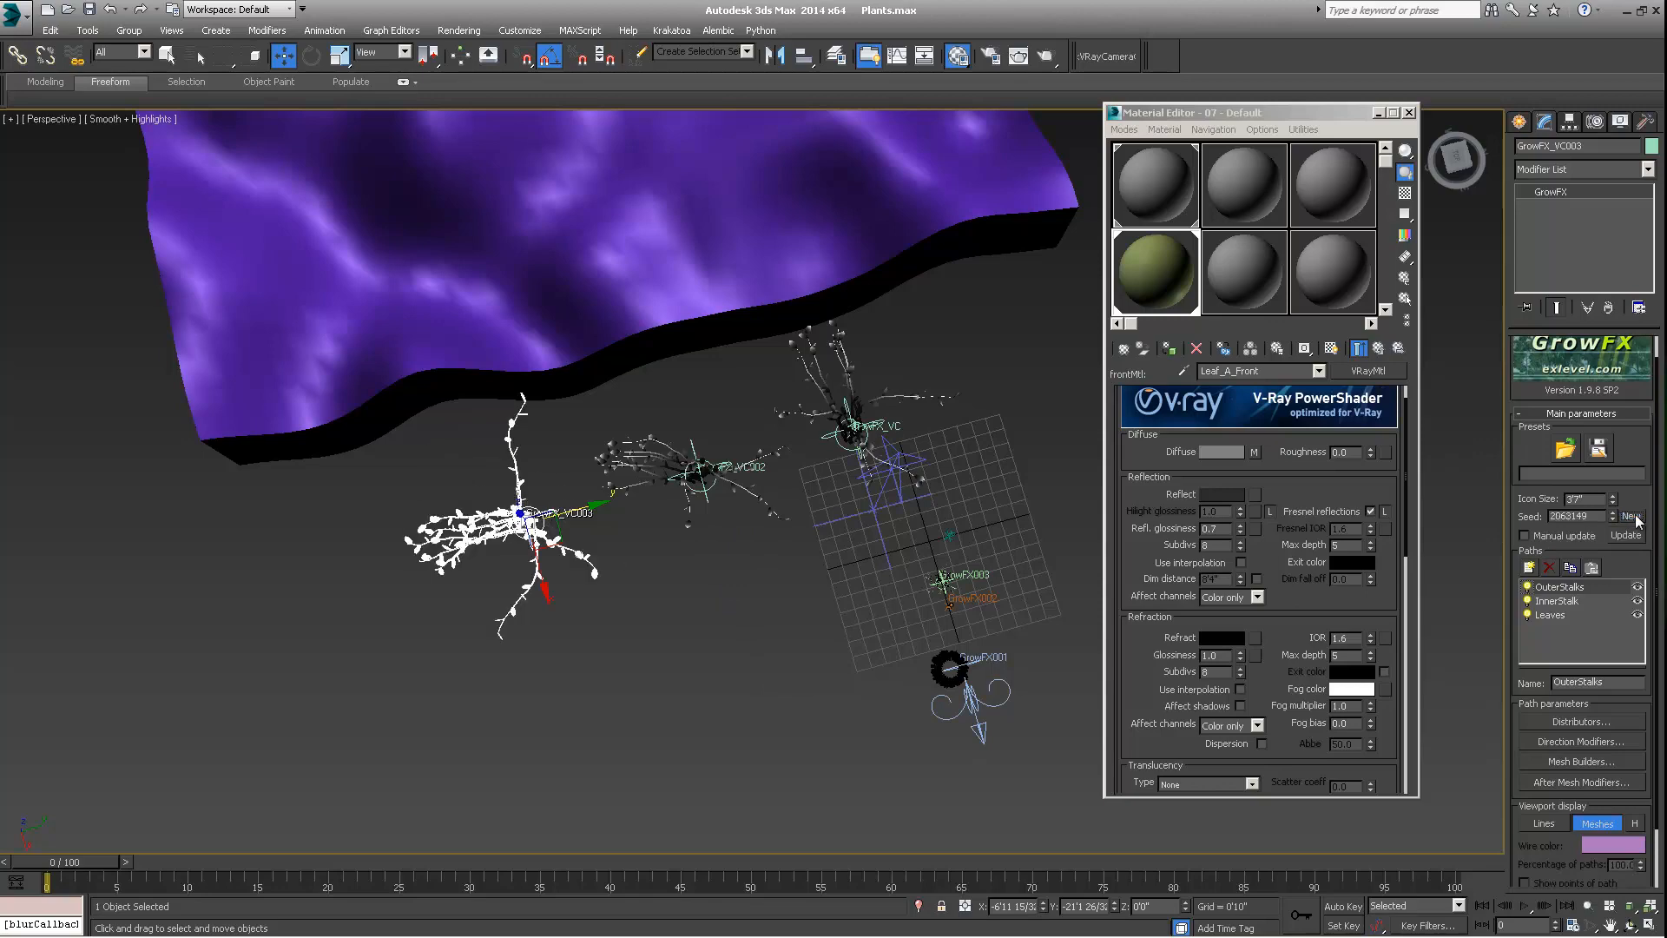
alt+middle_drag(852, 572, 533, 368)
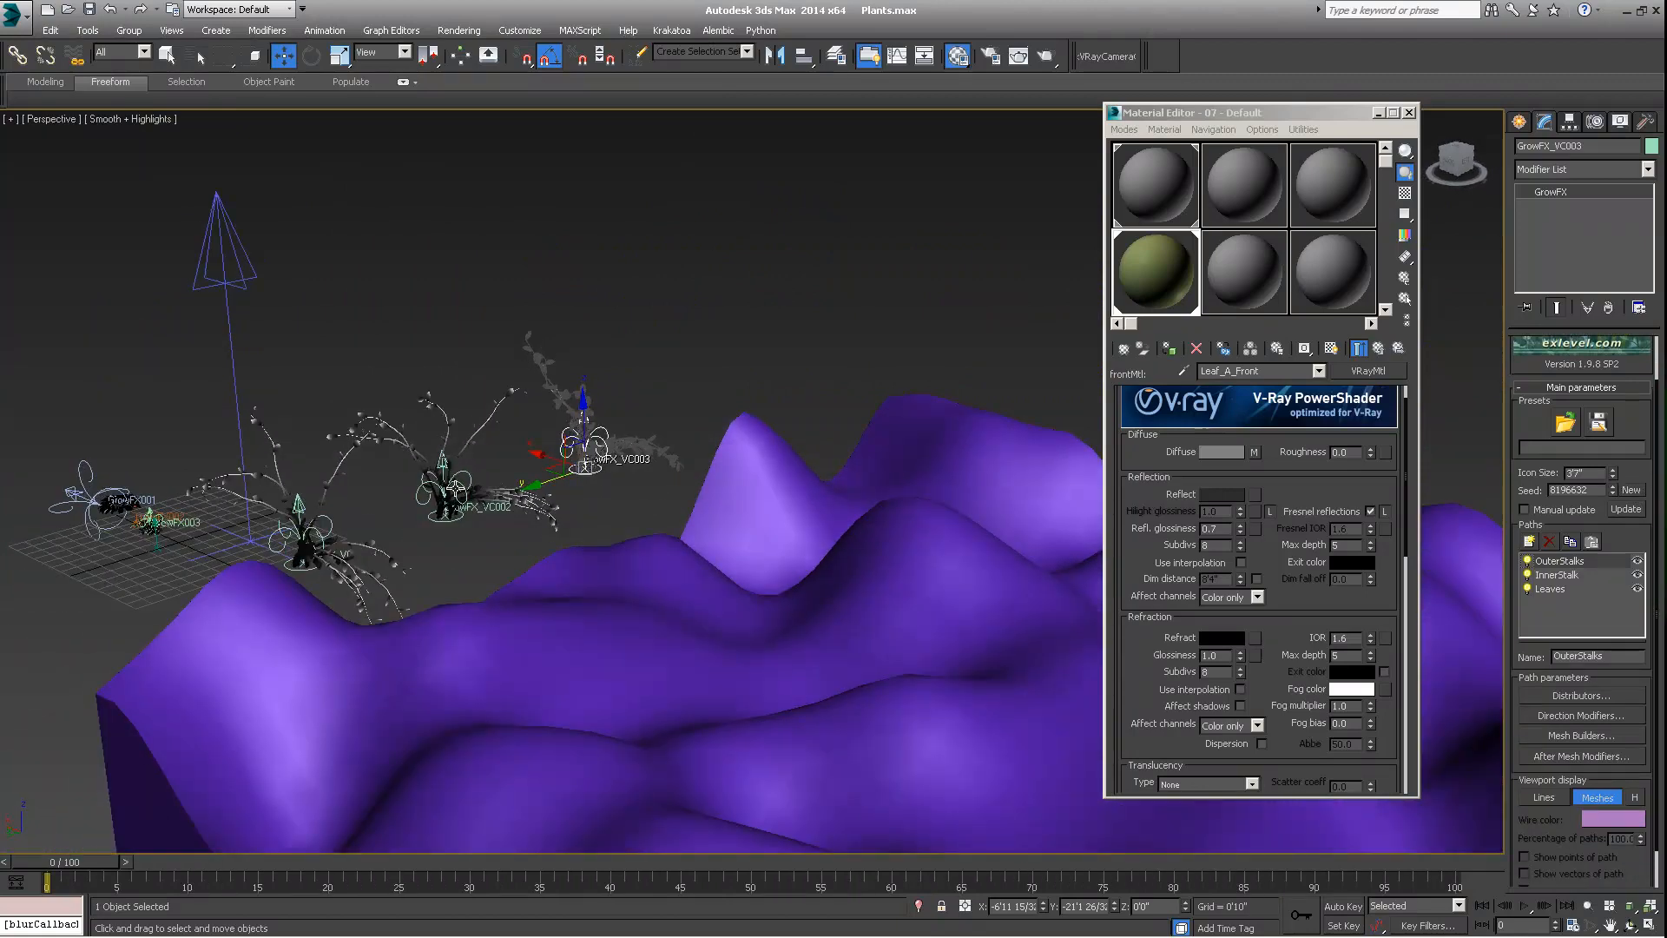
Enable Convert to Mesh in the preference parameters of GrowFX_VC003, GrowFX_VC002 and GrowFX_VC
alt+middle_drag(476, 503, 484, 518)
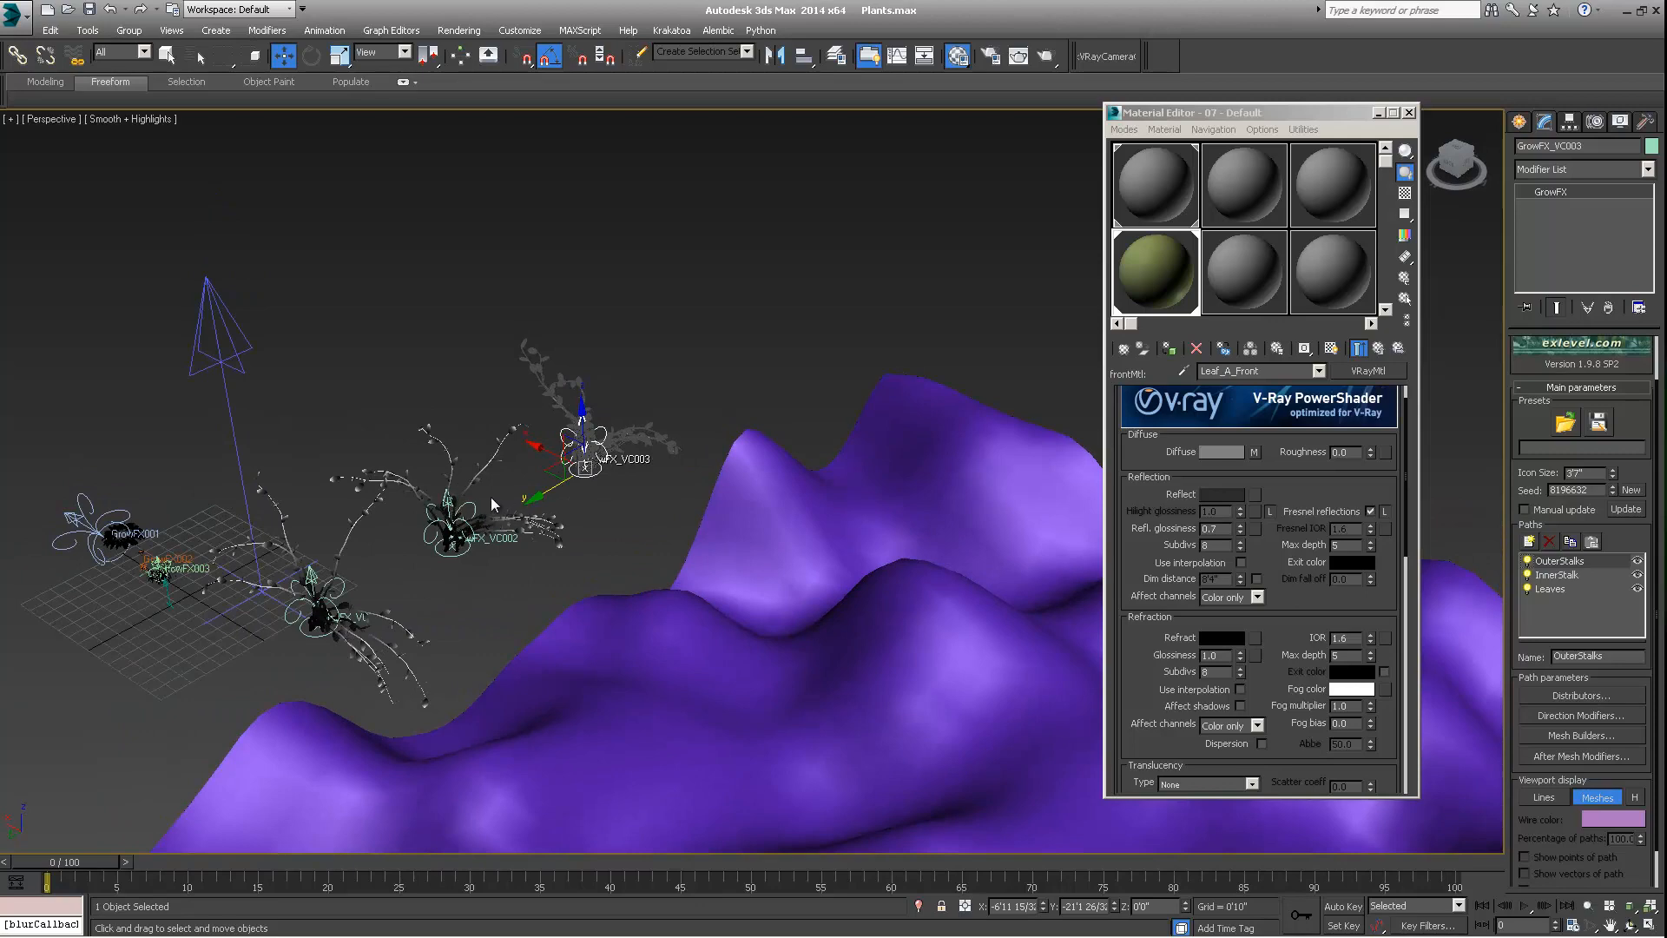
alt+middle_drag(388, 571, 350, 445)
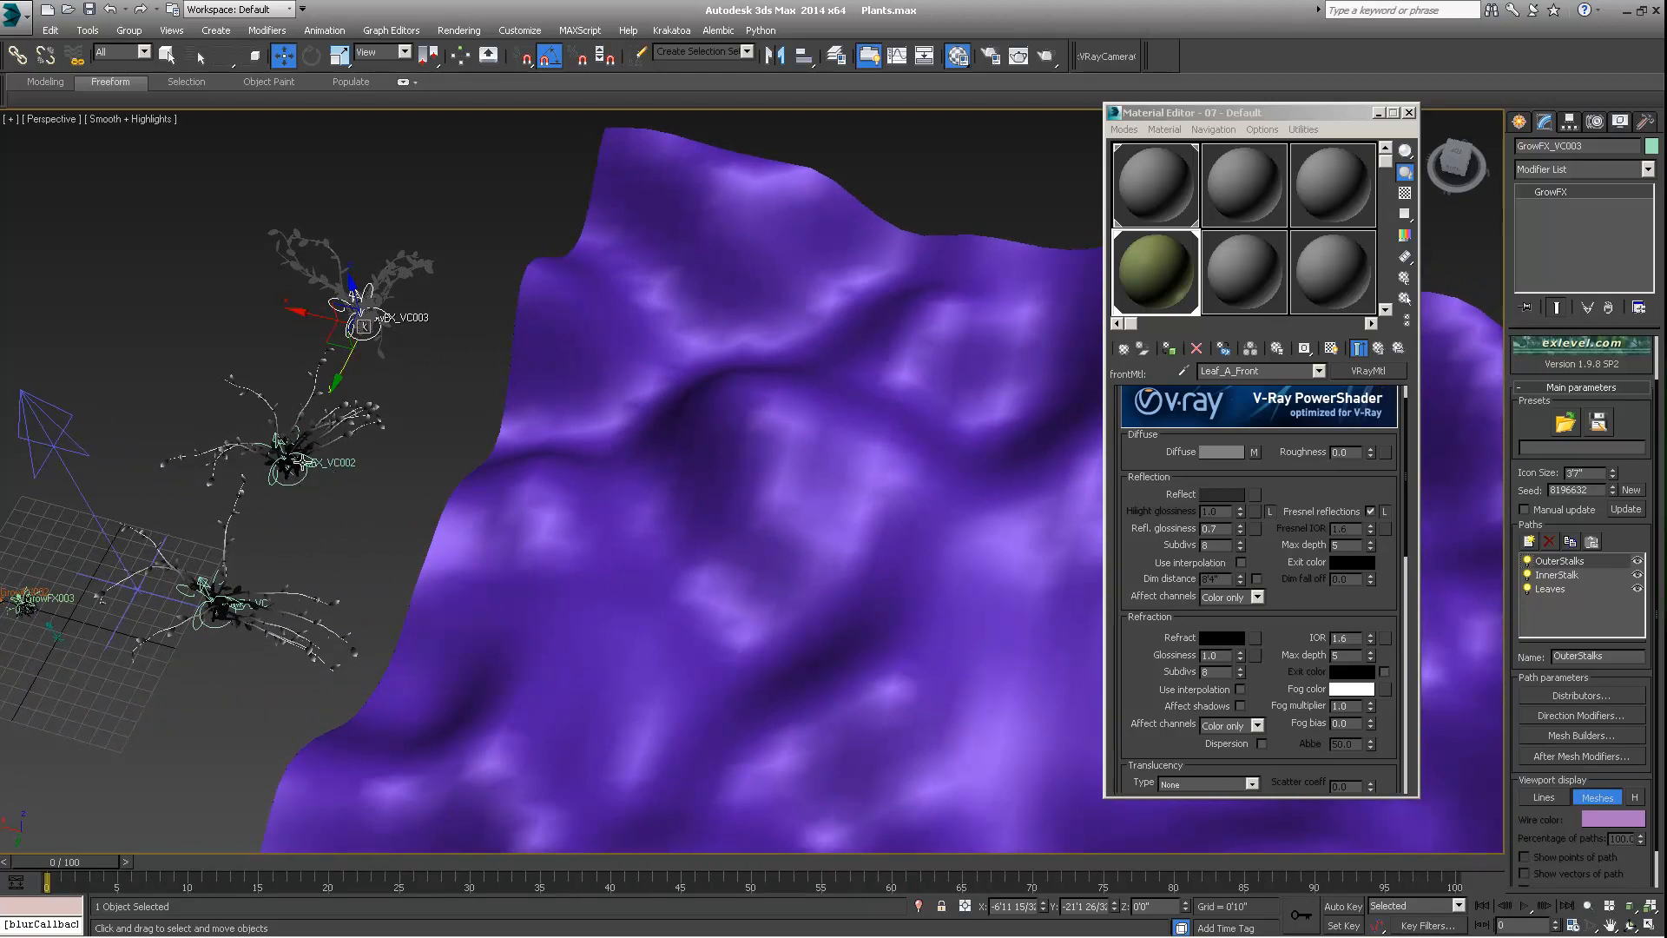
scroll(1527, 443, down, 2)
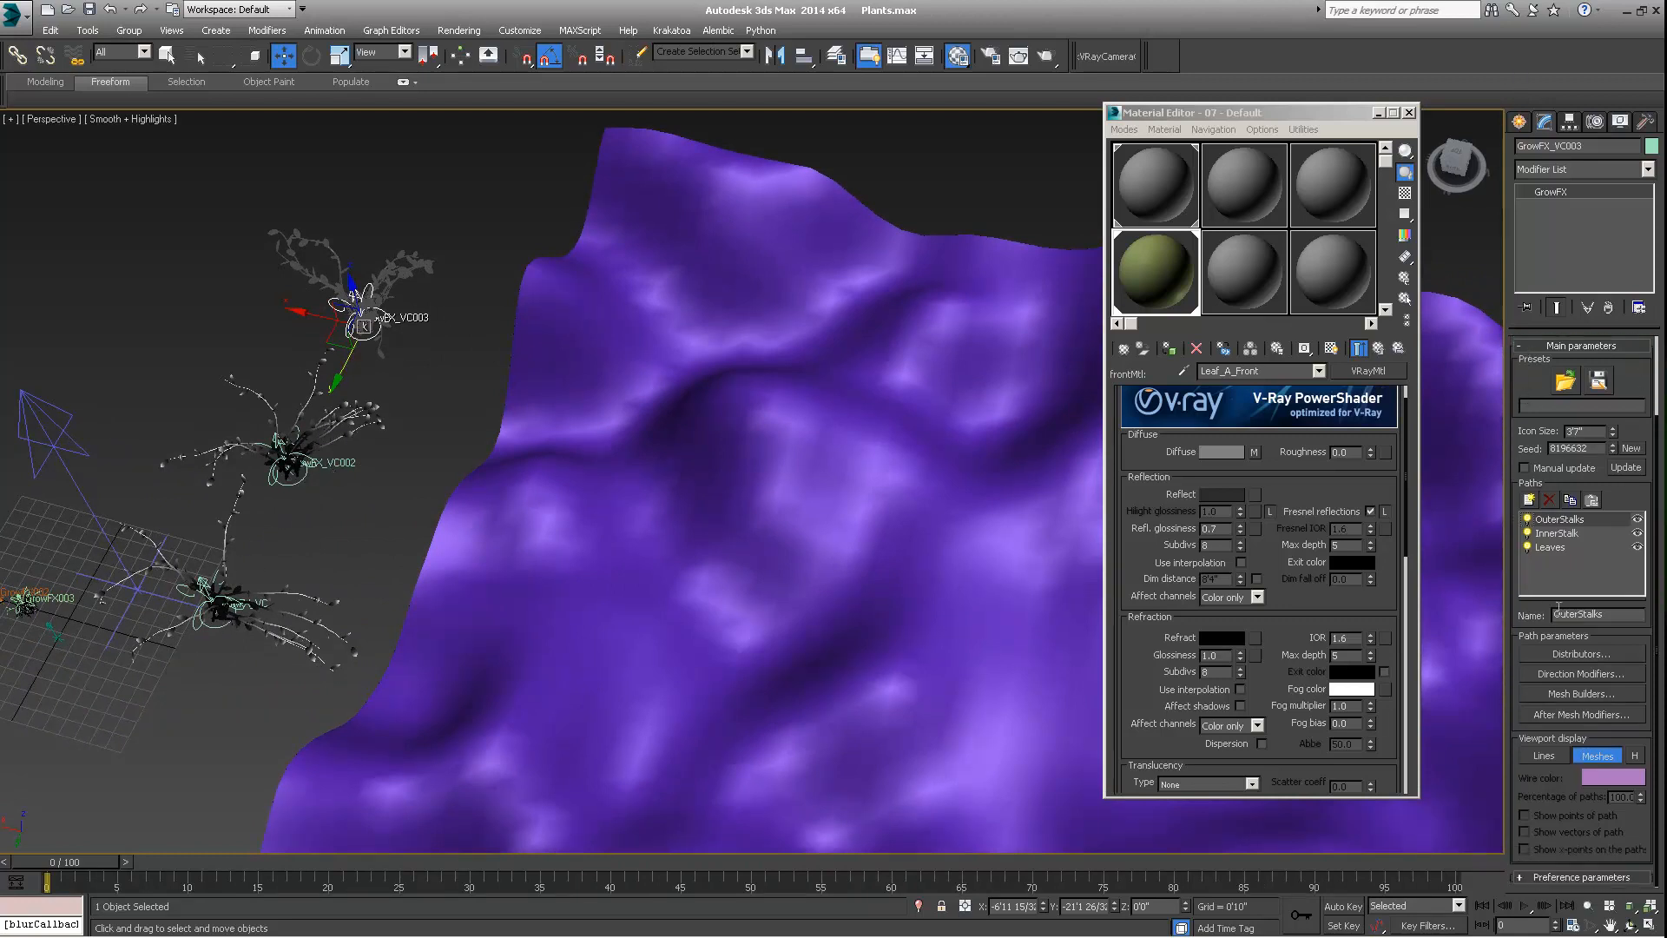
click(1552, 877)
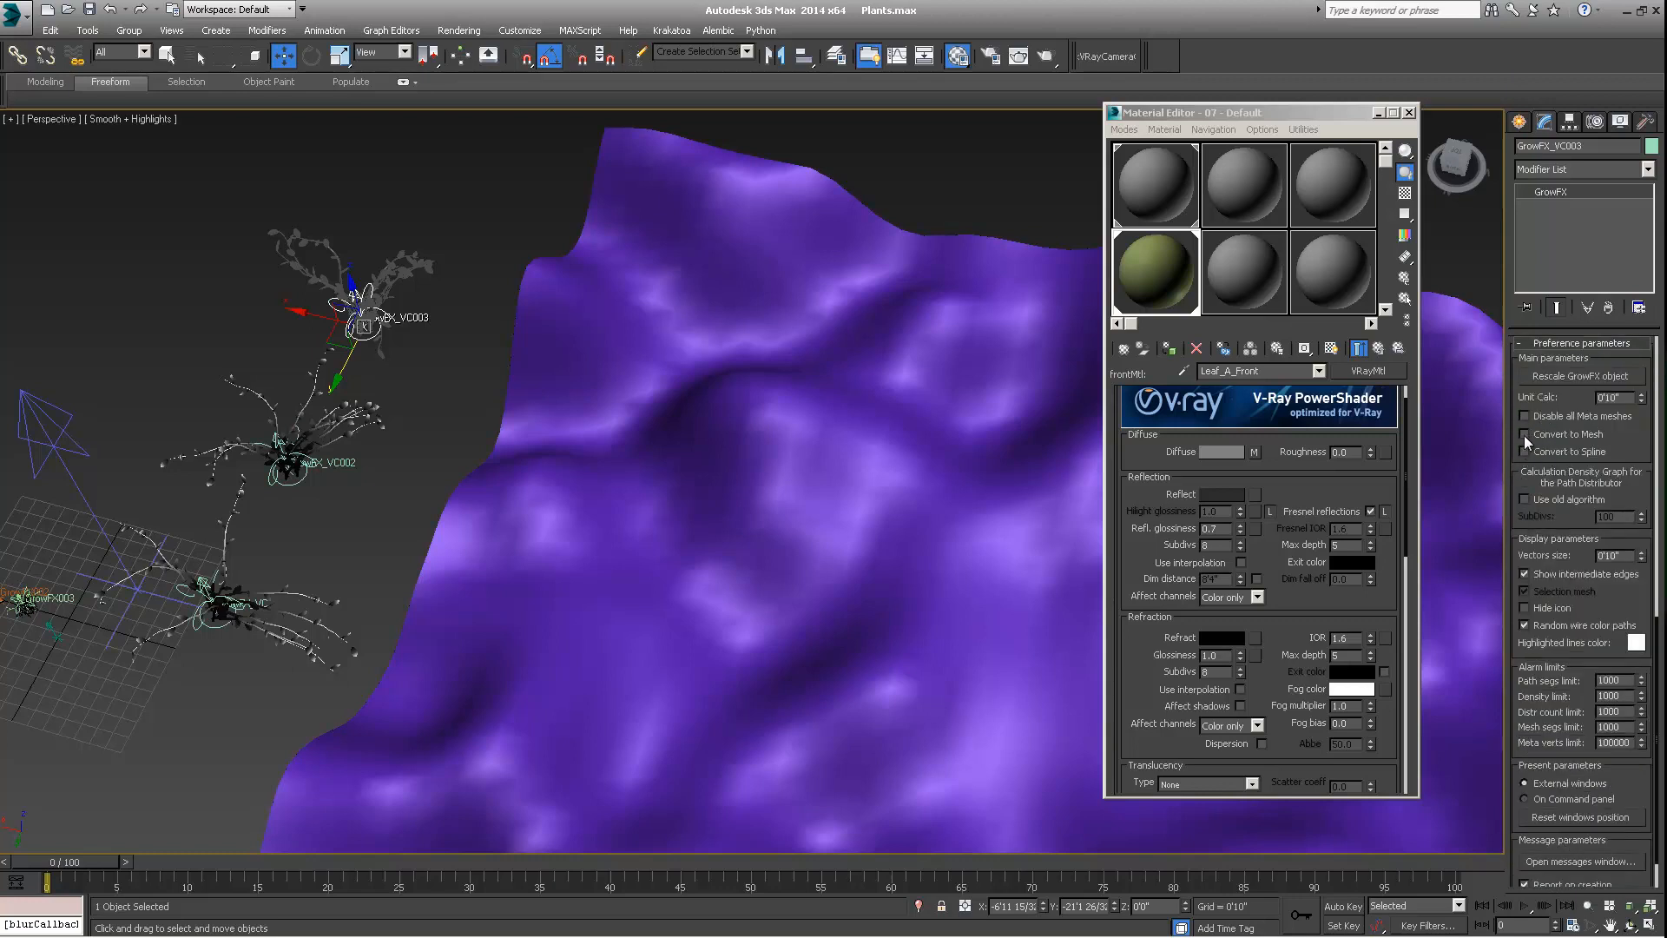
click(291, 475)
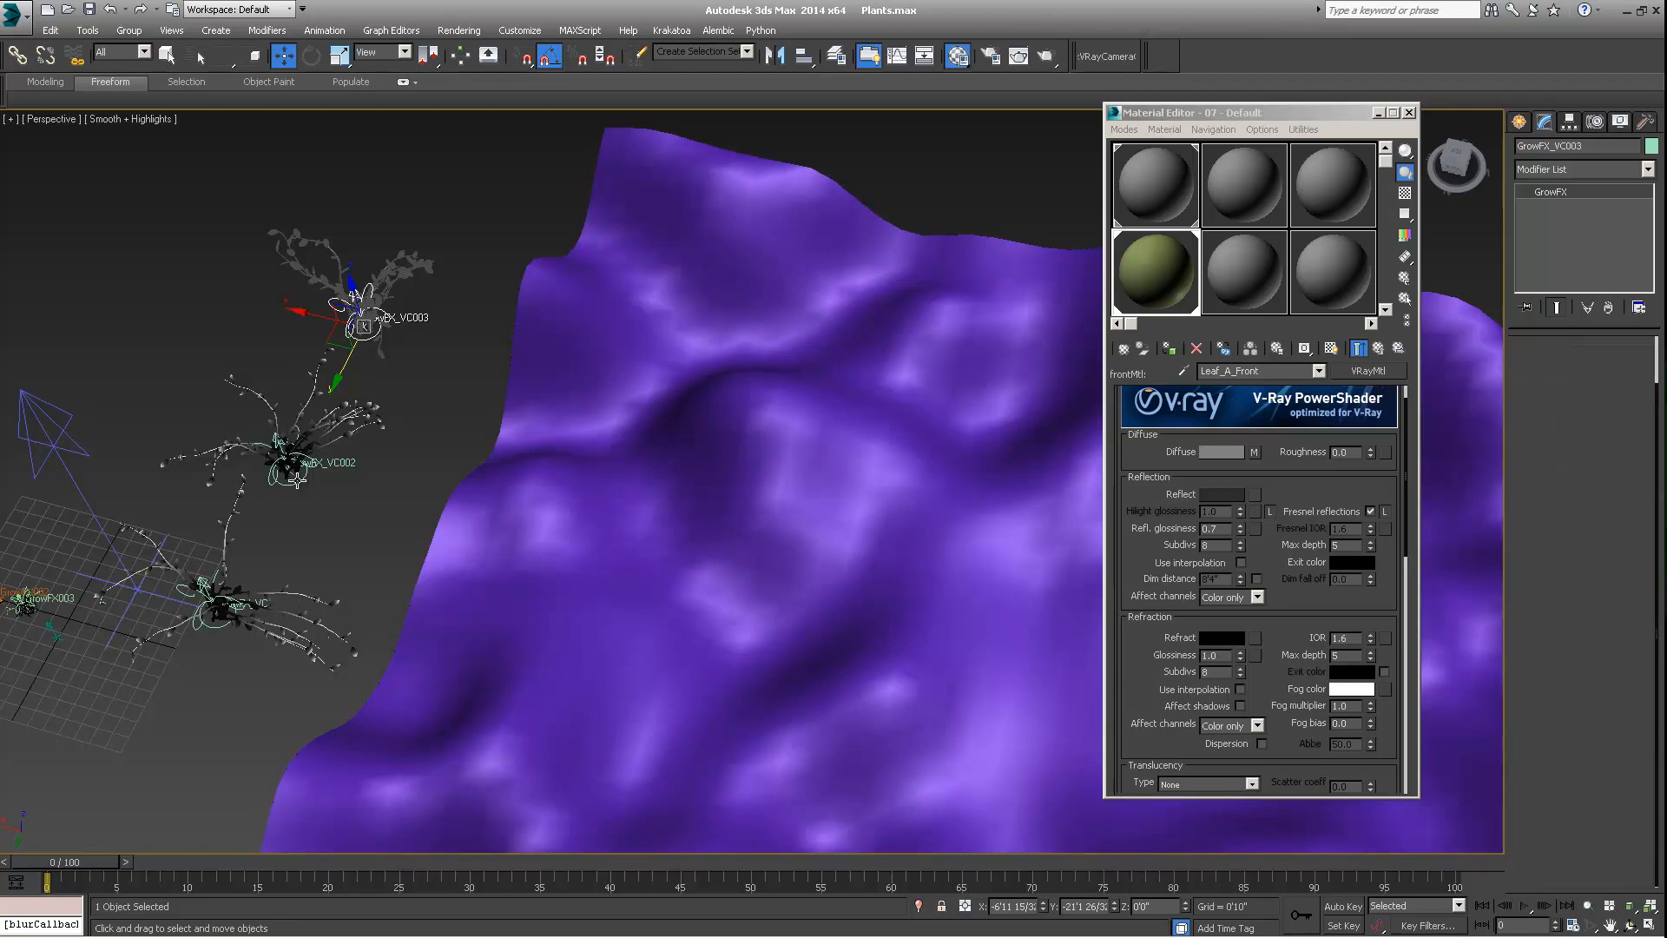
click(217, 623)
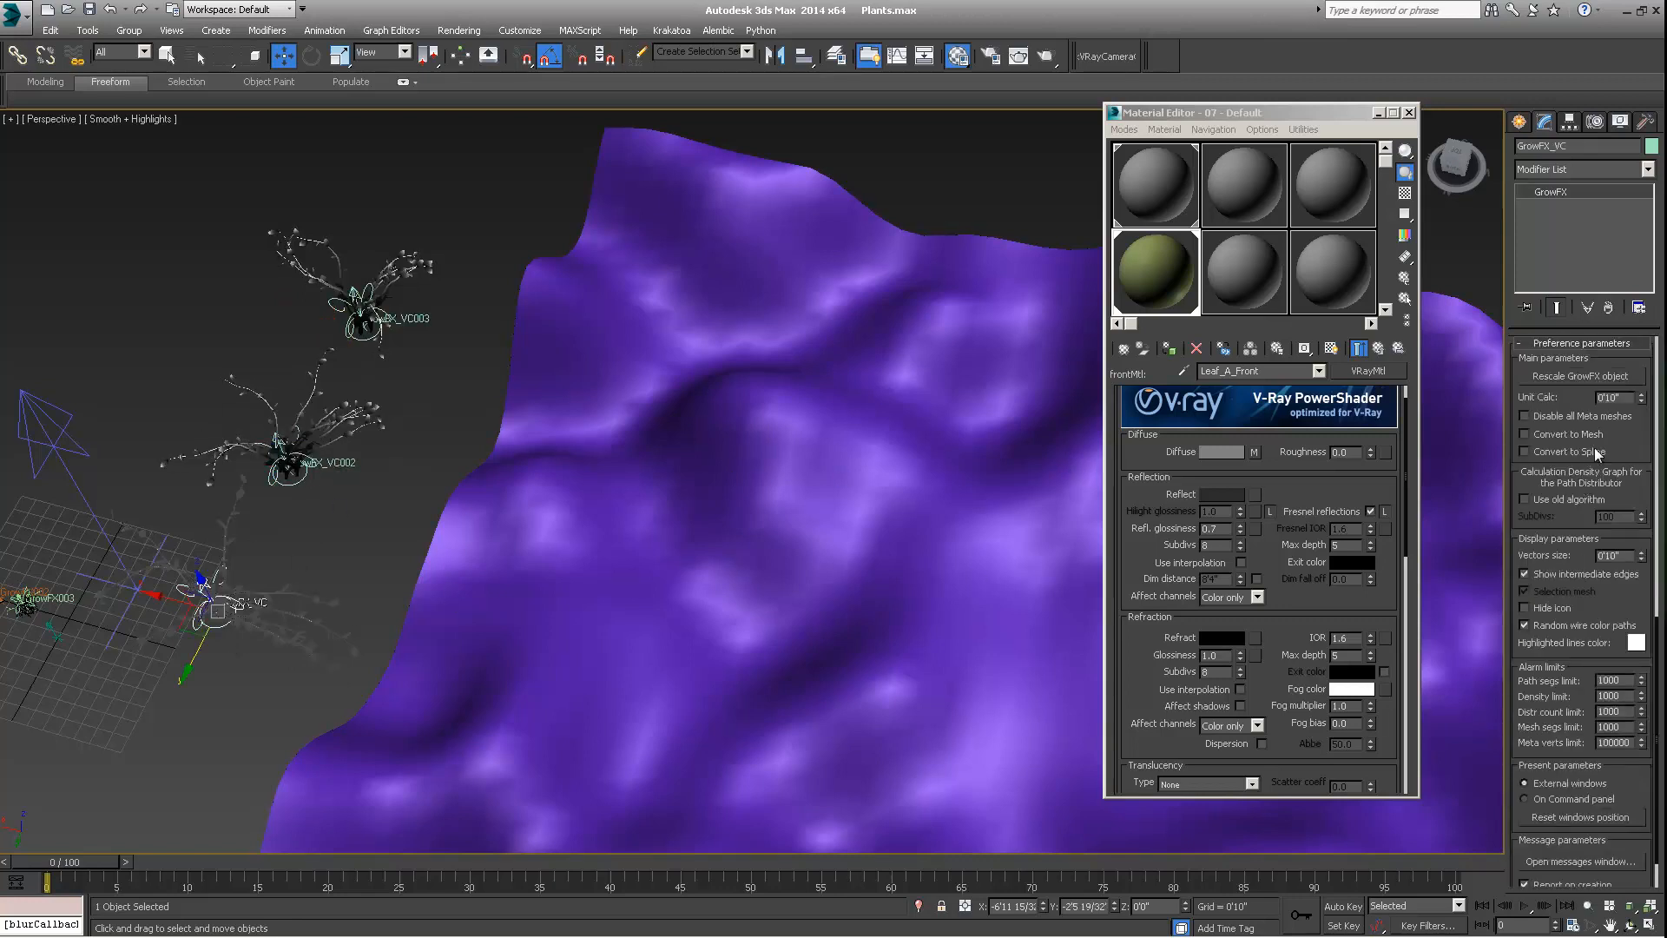
click(1524, 434)
Examine the three GrowFX_VC plants and the neighbouring terrain from several angles
alt+middle_drag(965, 454, 520, 488)
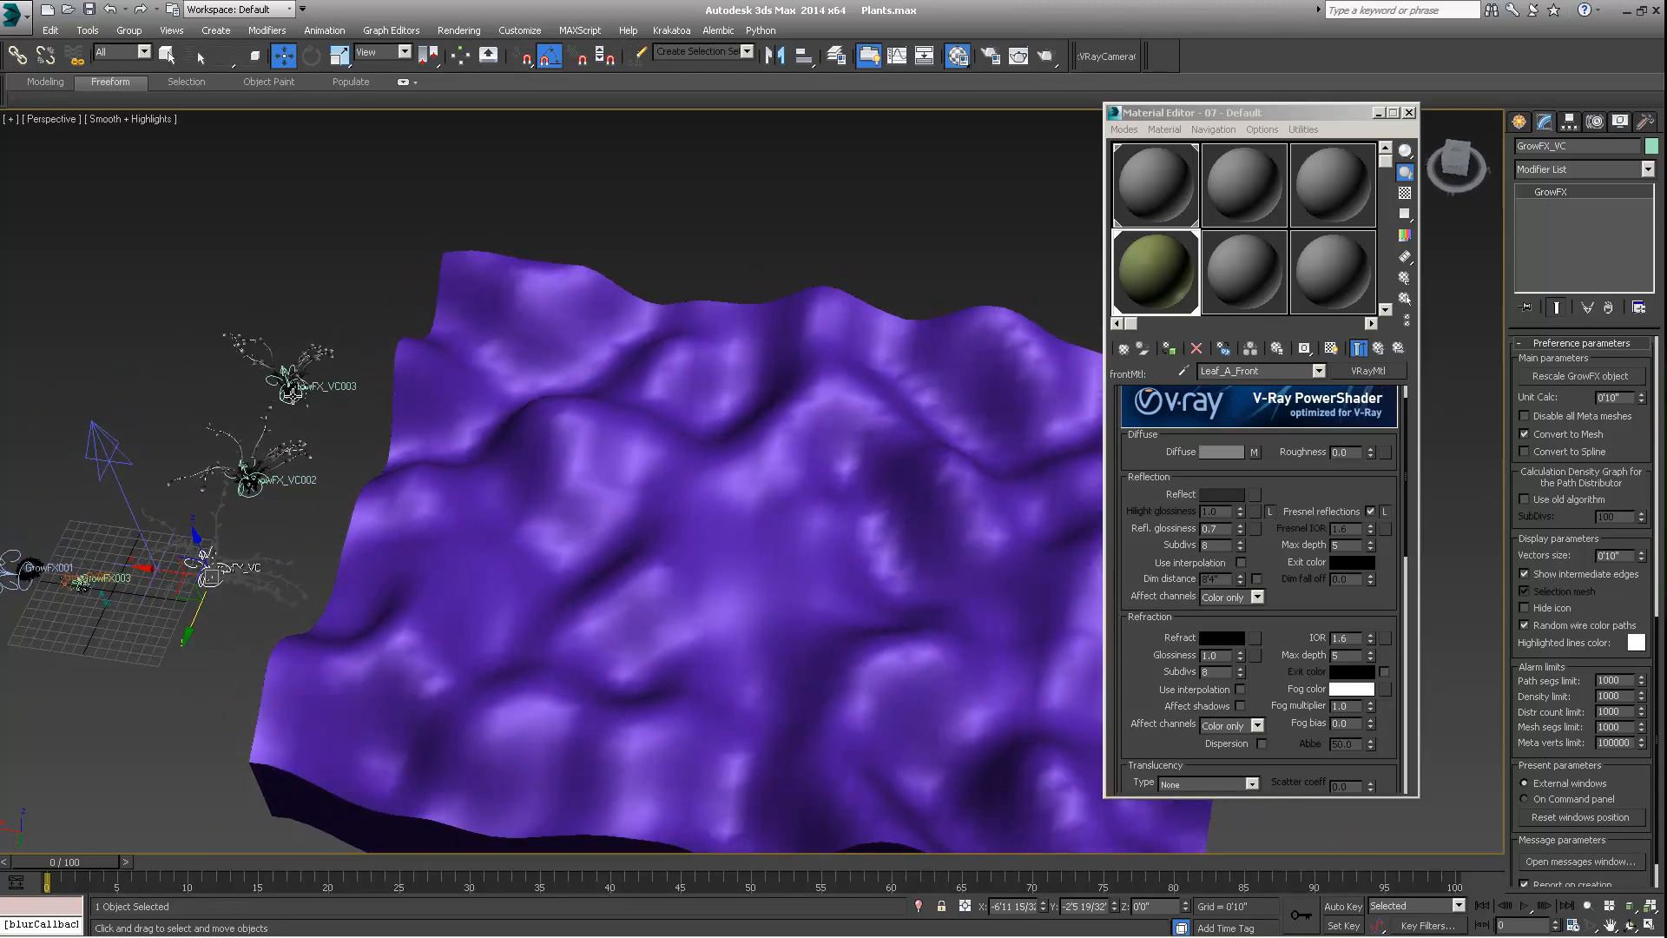
alt+middle_drag(297, 407, 303, 402)
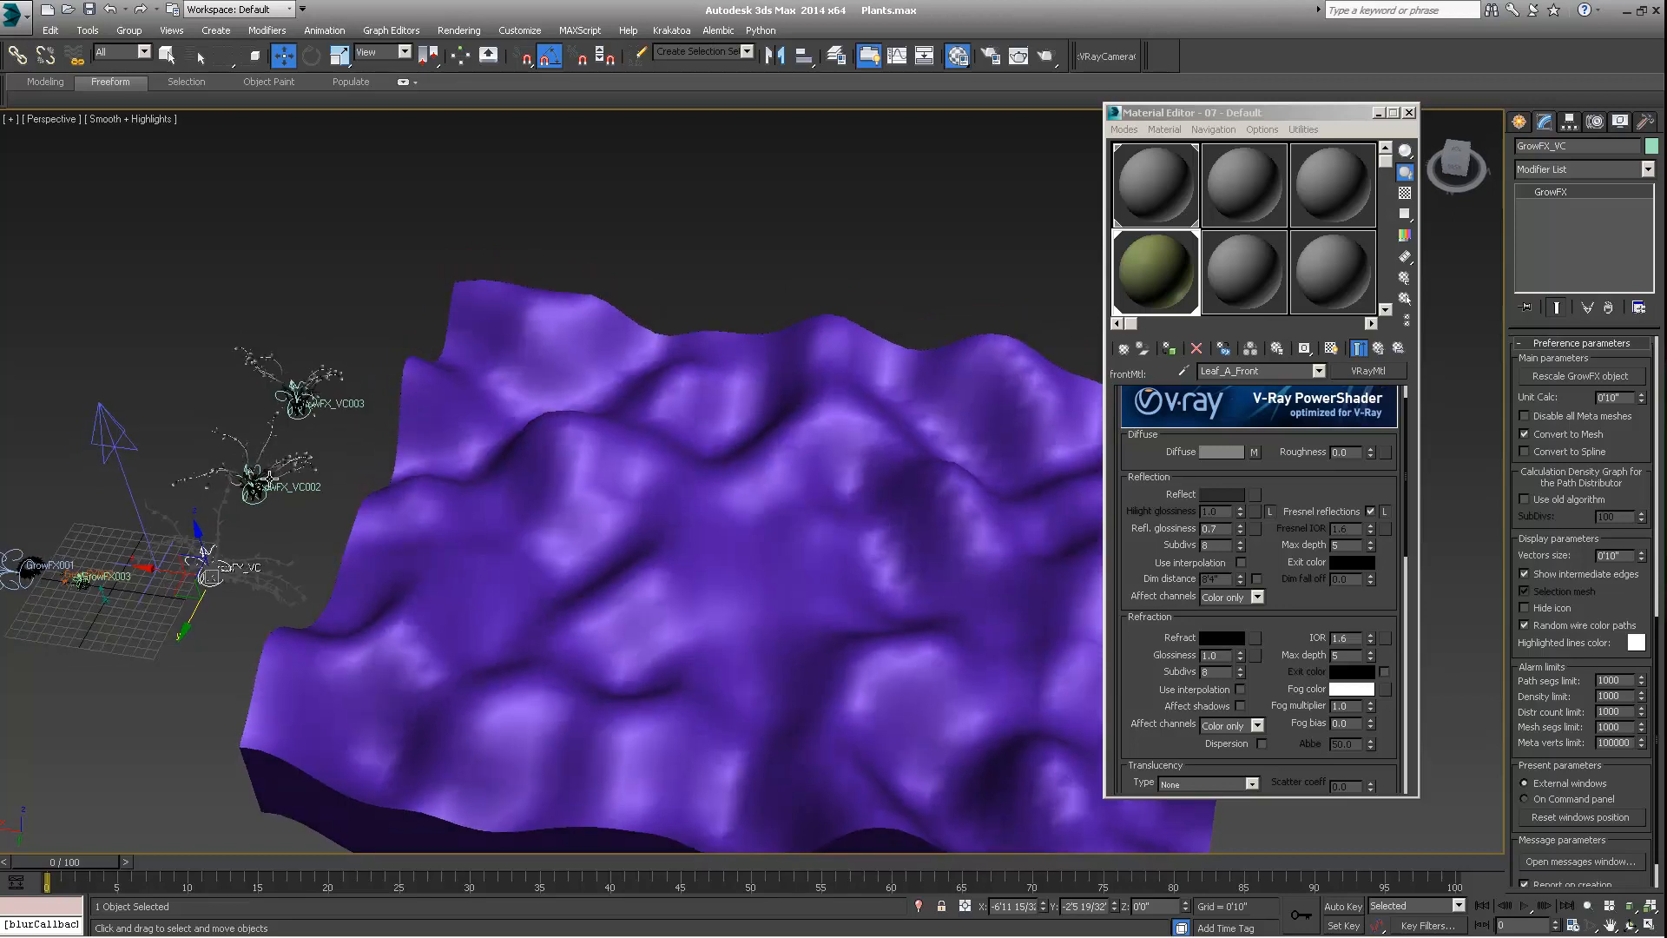
alt+middle_drag(271, 480, 257, 474)
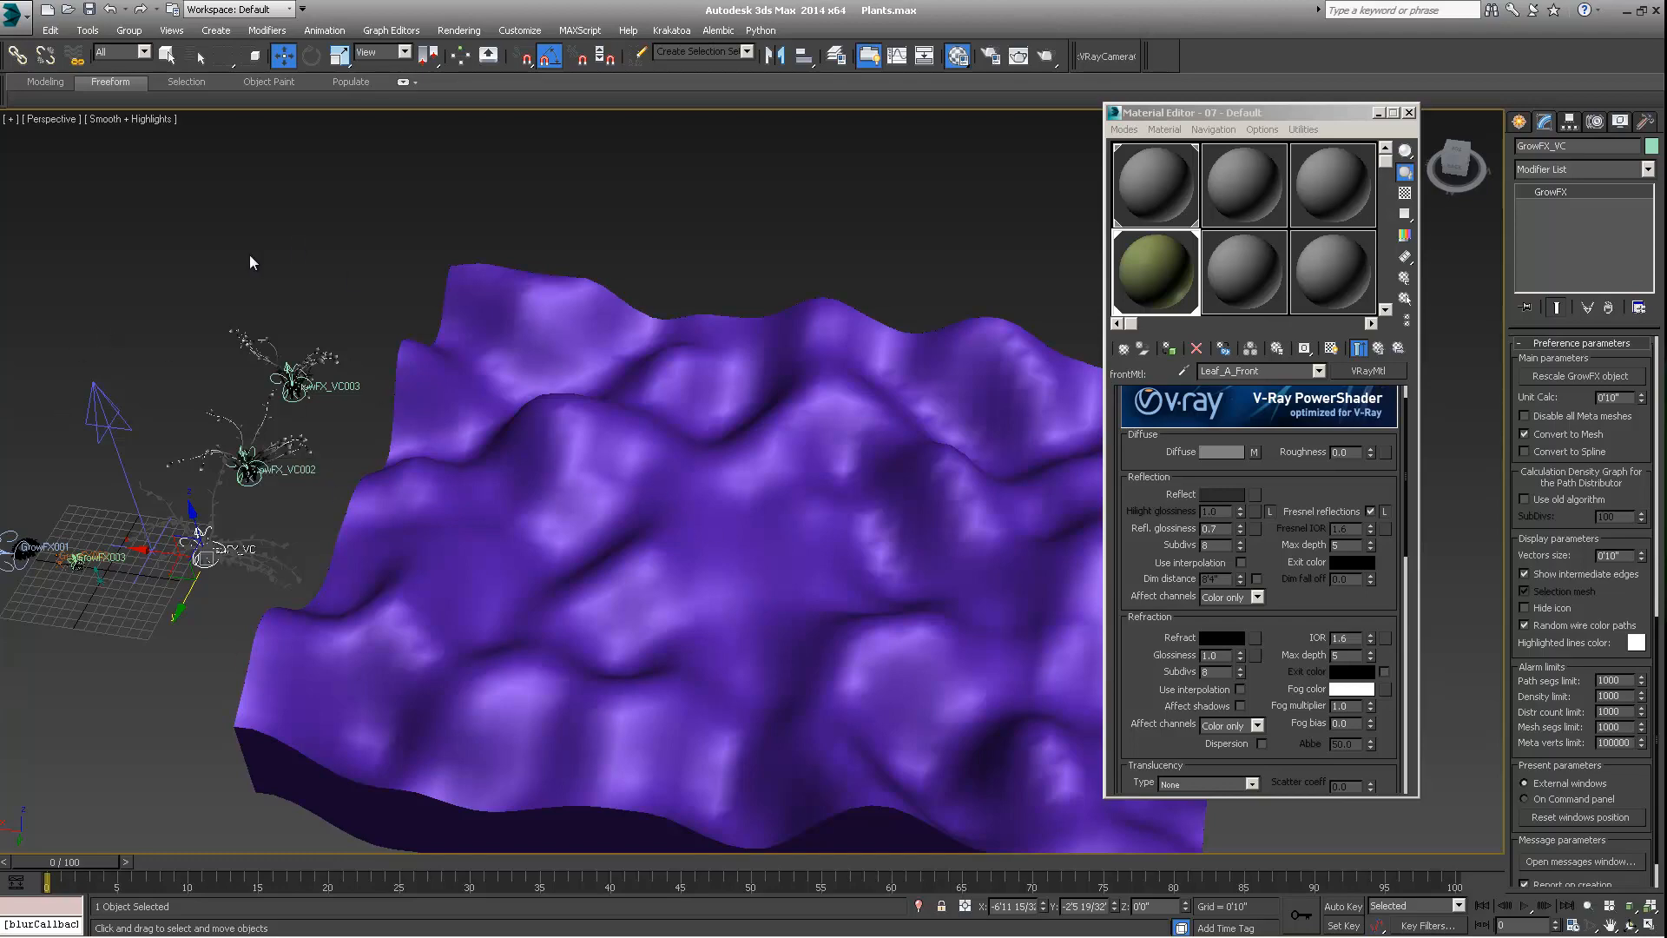
alt+middle_drag(306, 413, 237, 523)
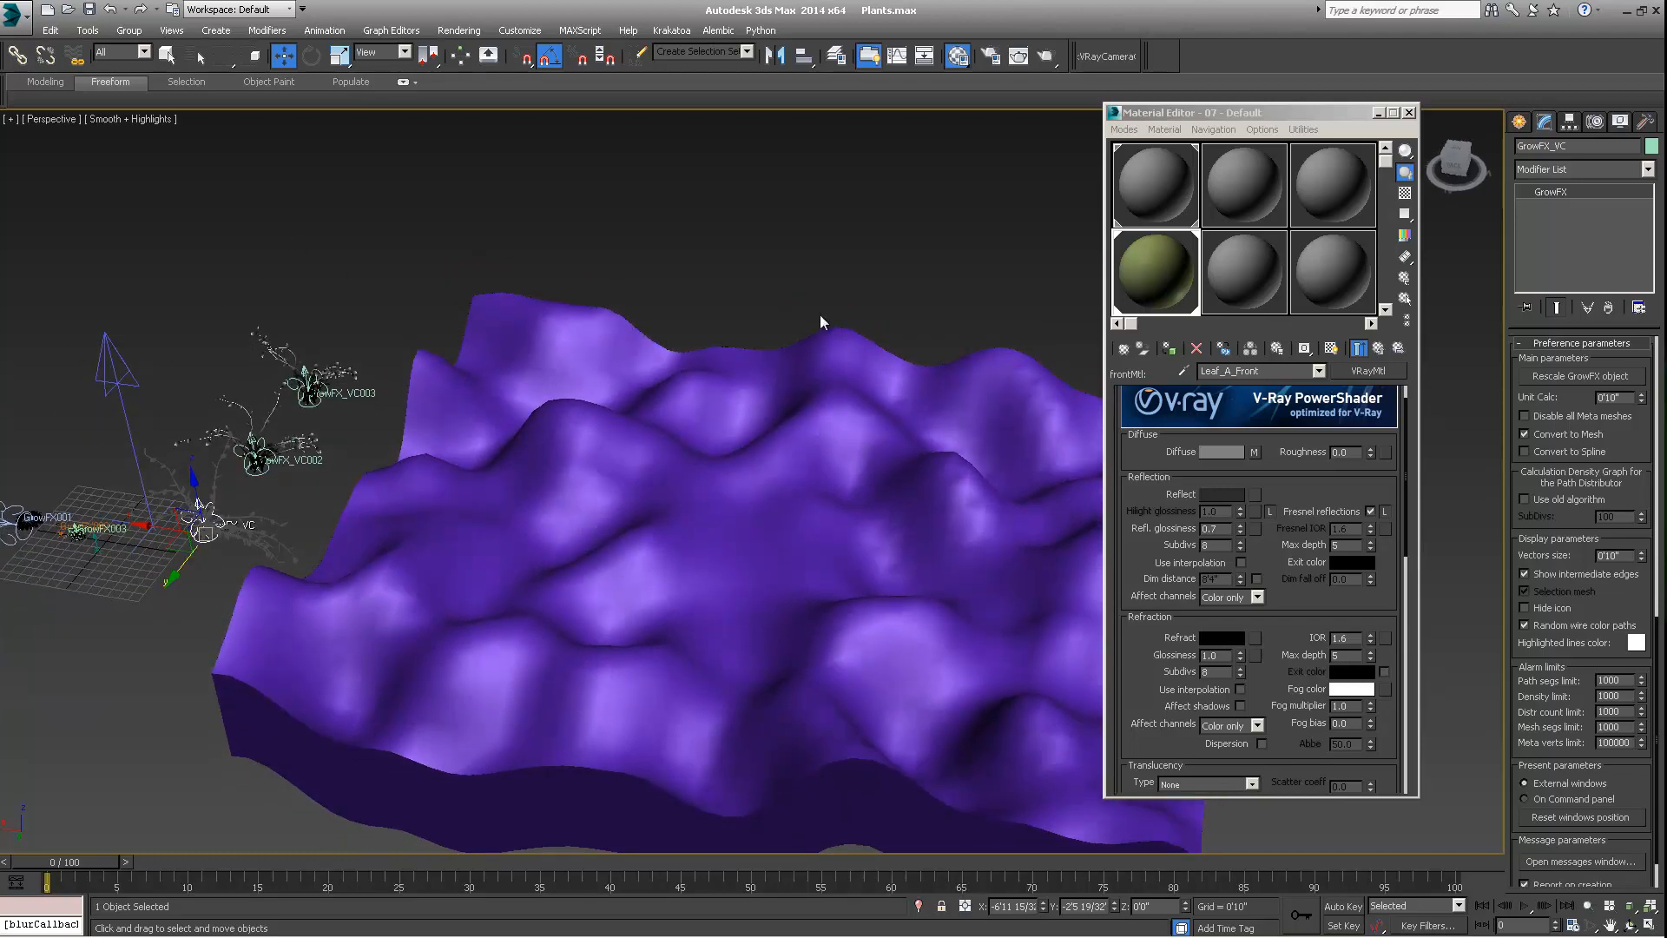
alt+middle_drag(856, 394, 316, 399)
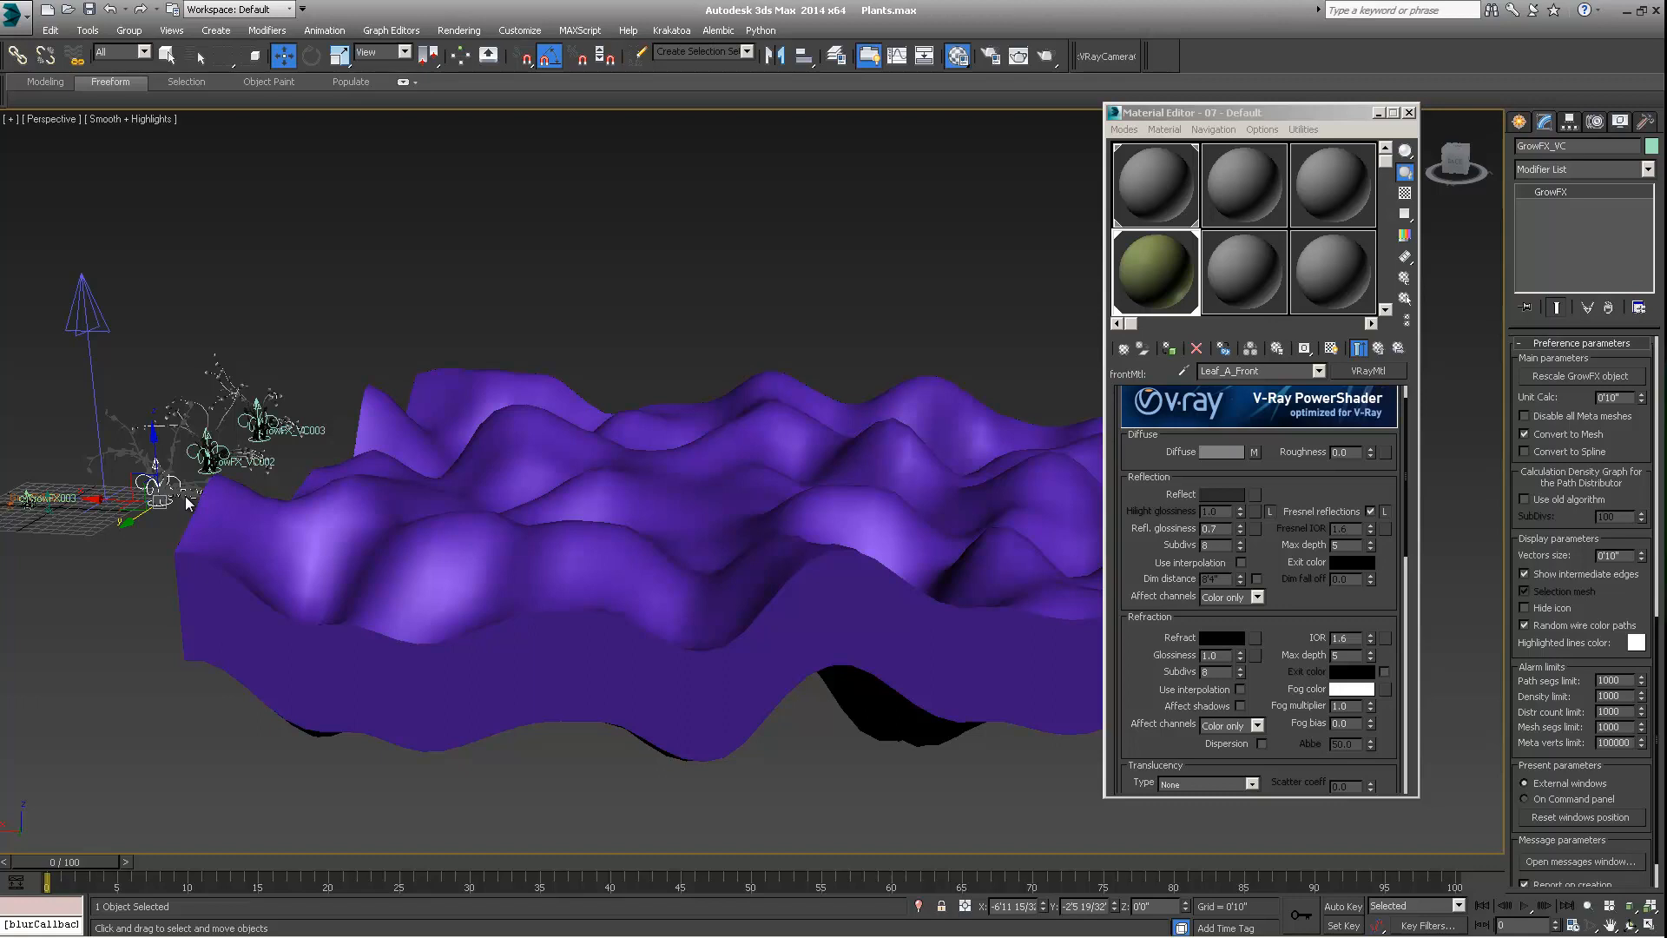
alt+middle_drag(148, 524, 156, 501)
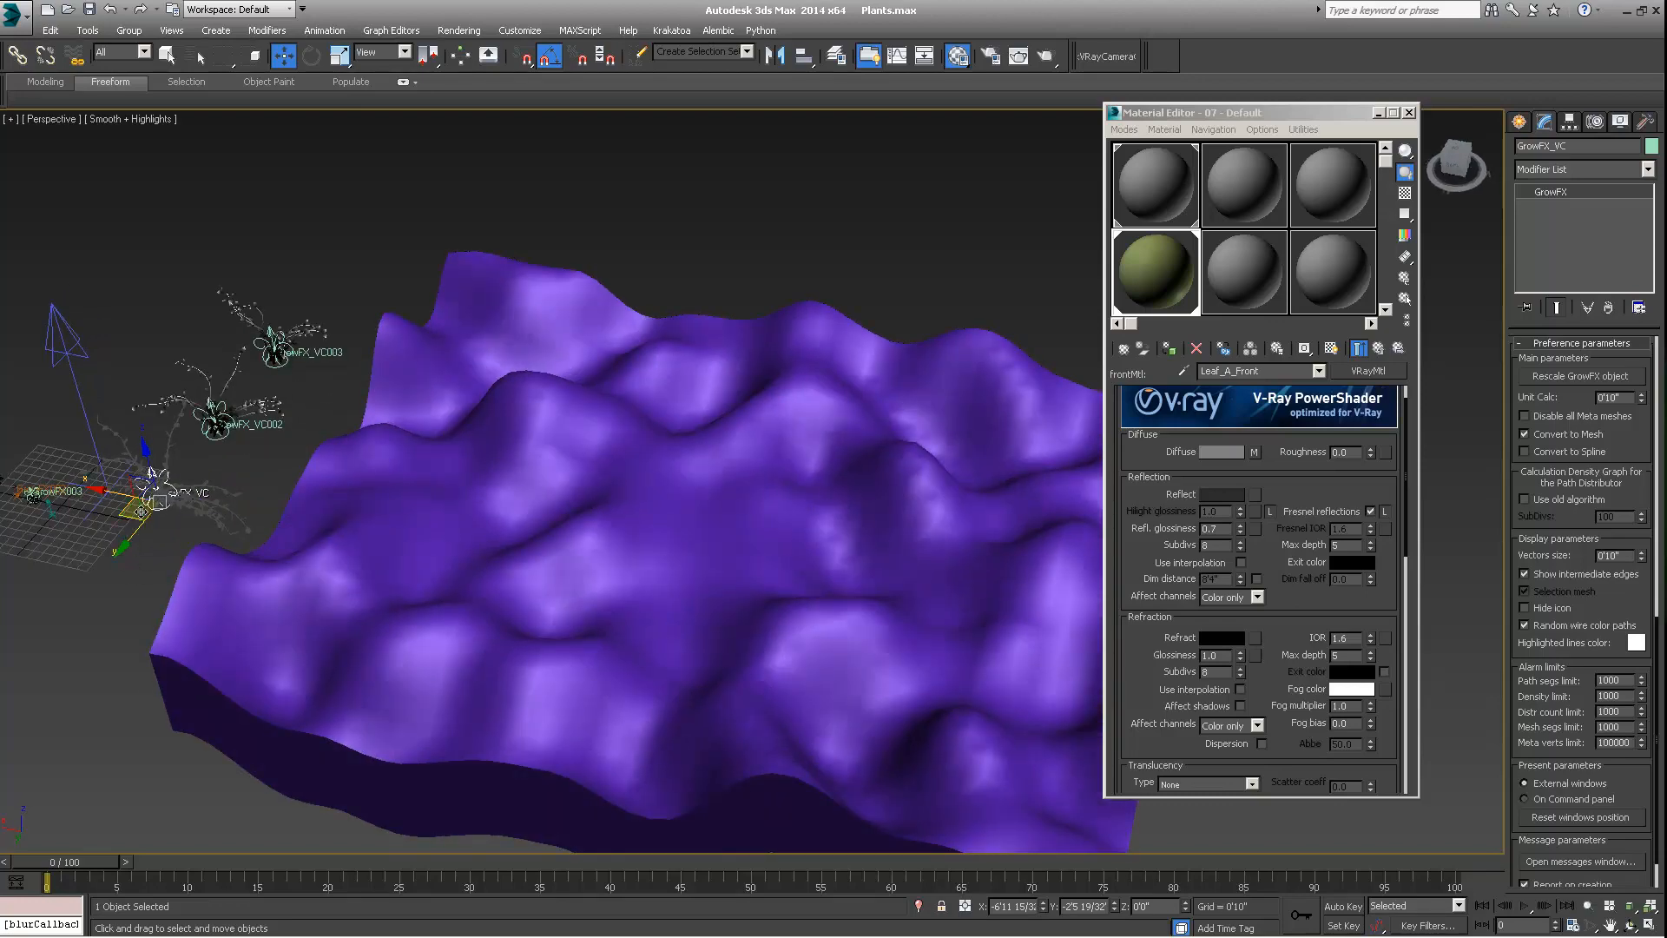
click(214, 425)
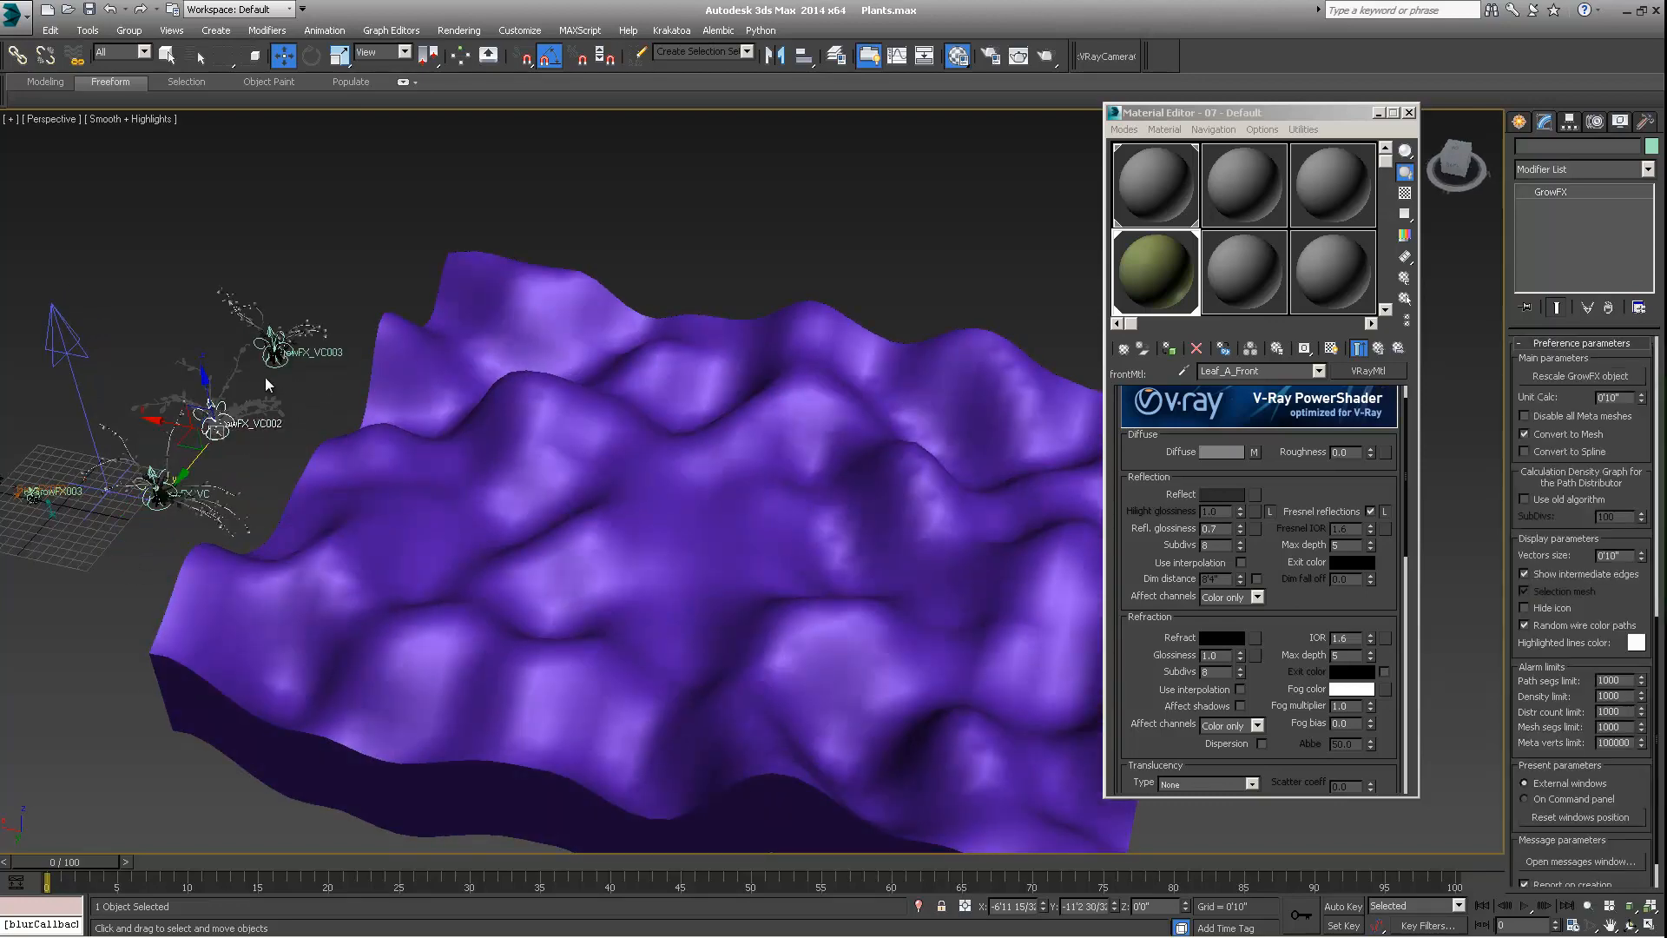
Try an Edit Mesh modifier on the GrowFX_VC plant, inspect the mesh, and remove the modifier
click(153, 476)
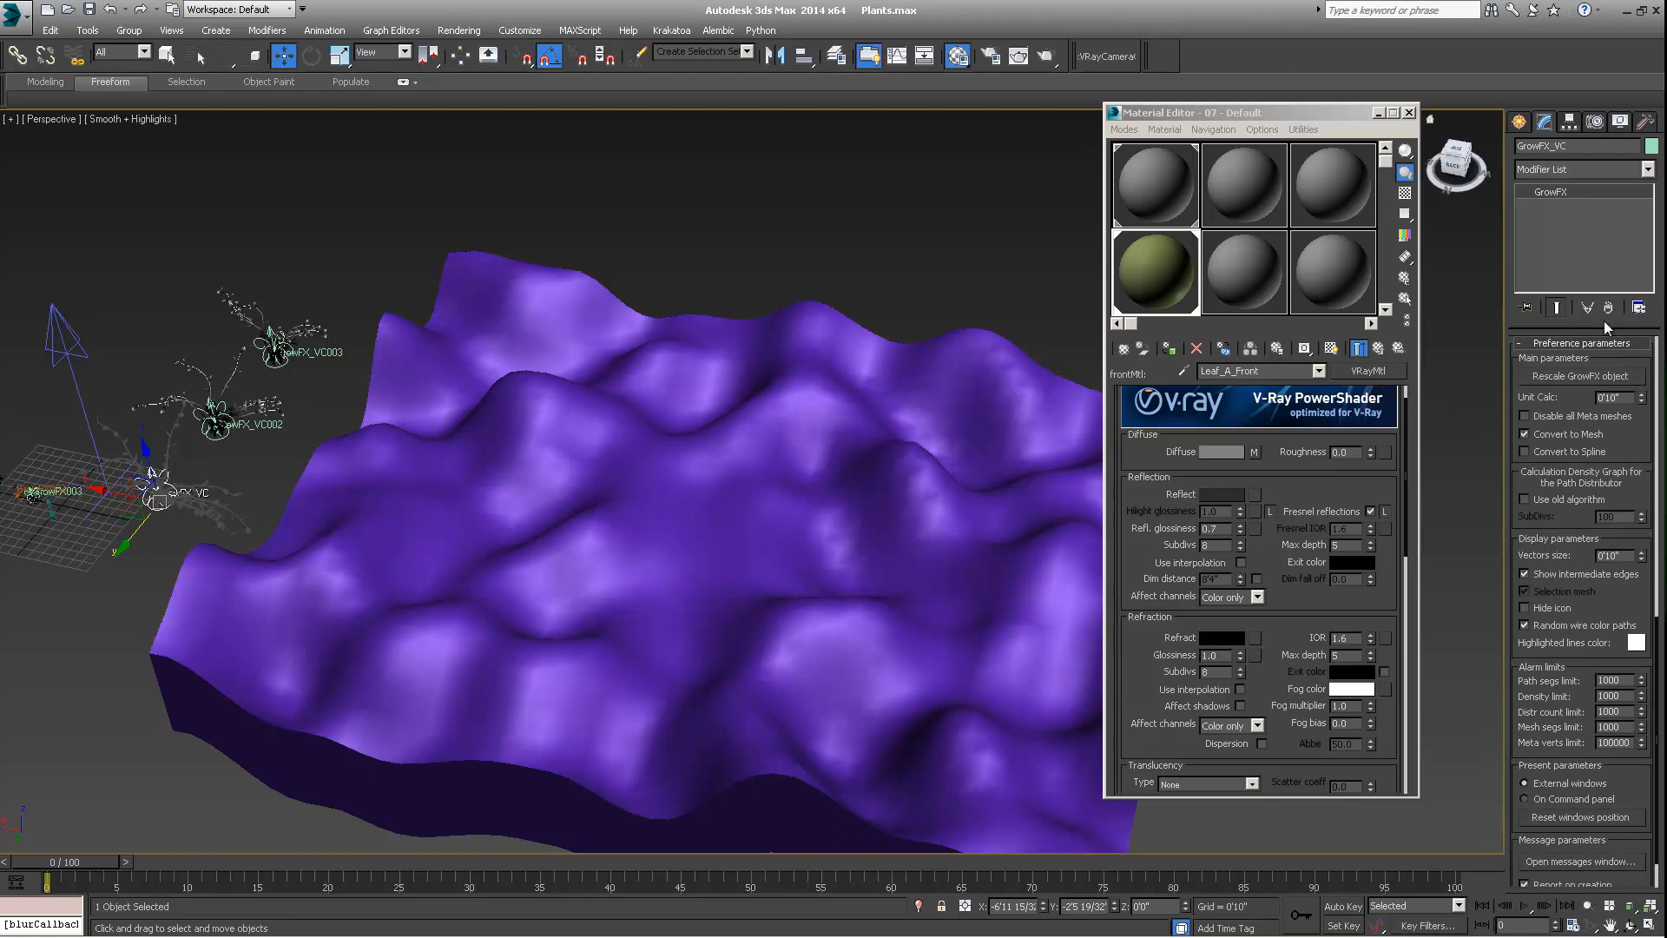
click(1647, 171)
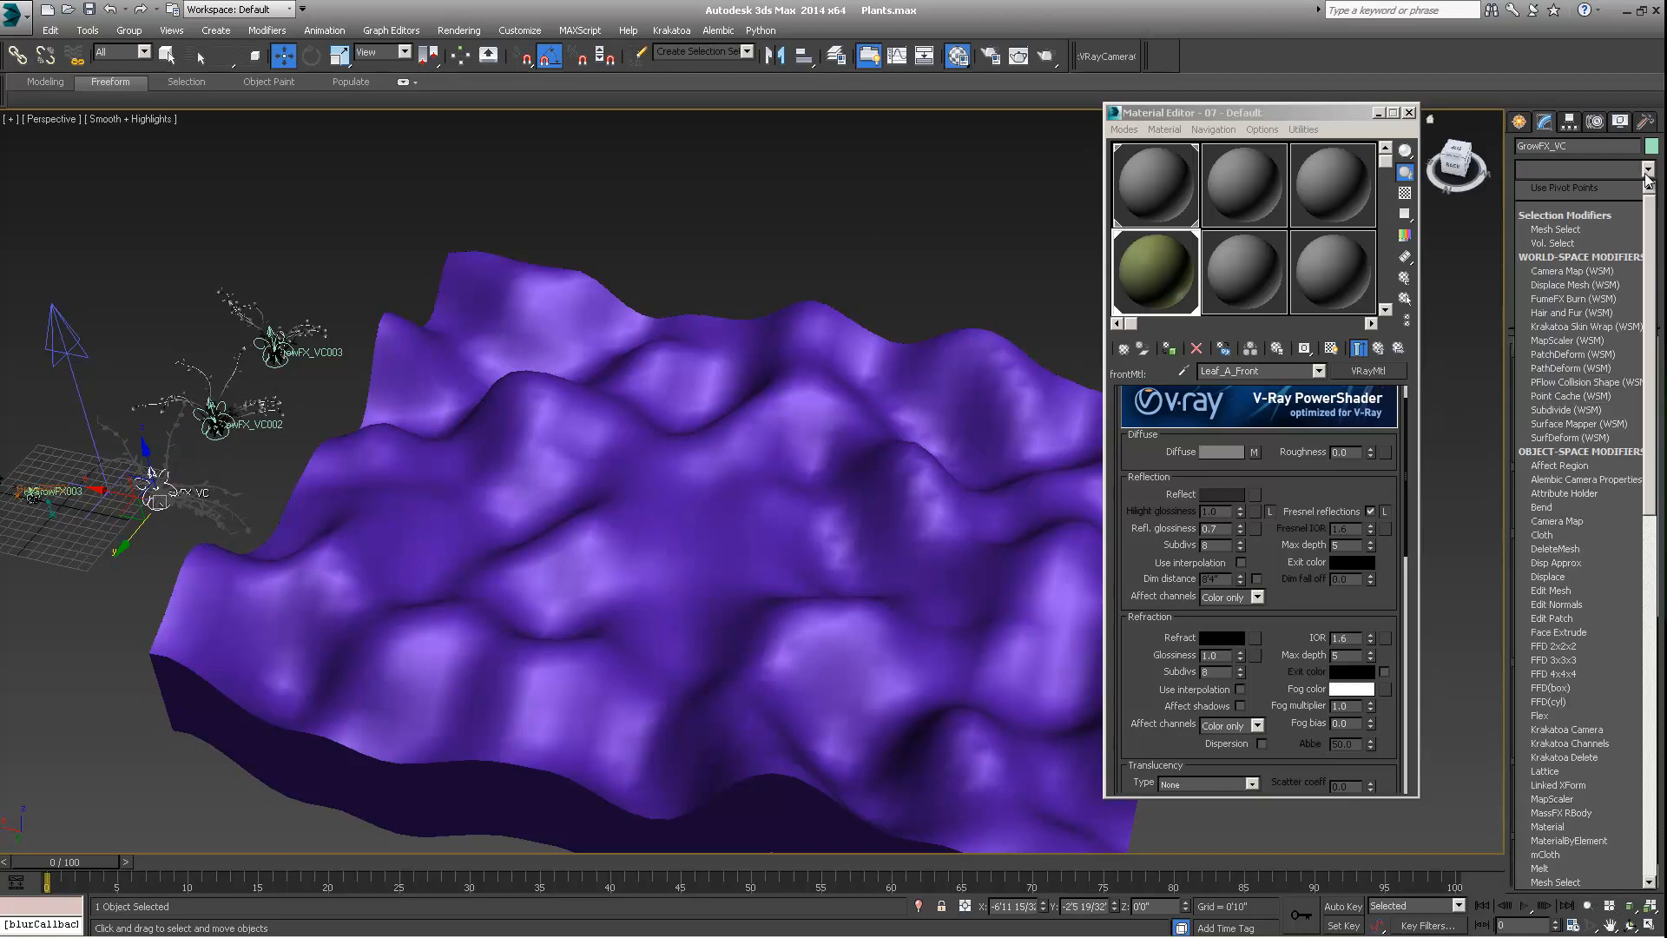
click(1551, 590)
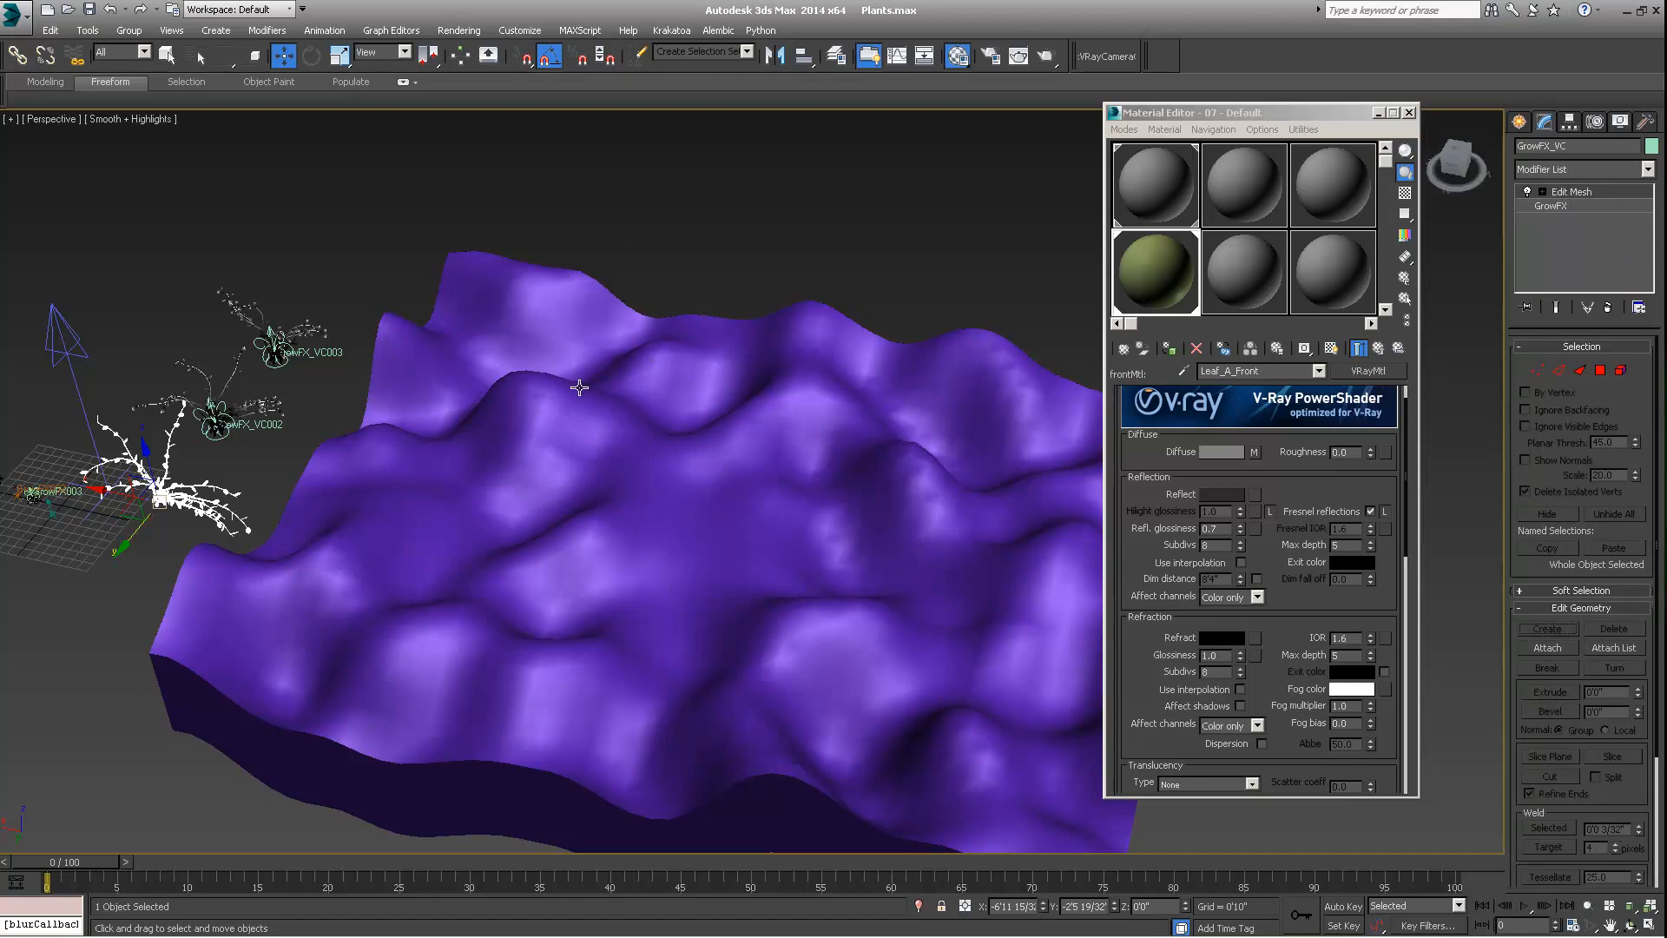
alt+middle_drag(633, 350, 639, 378)
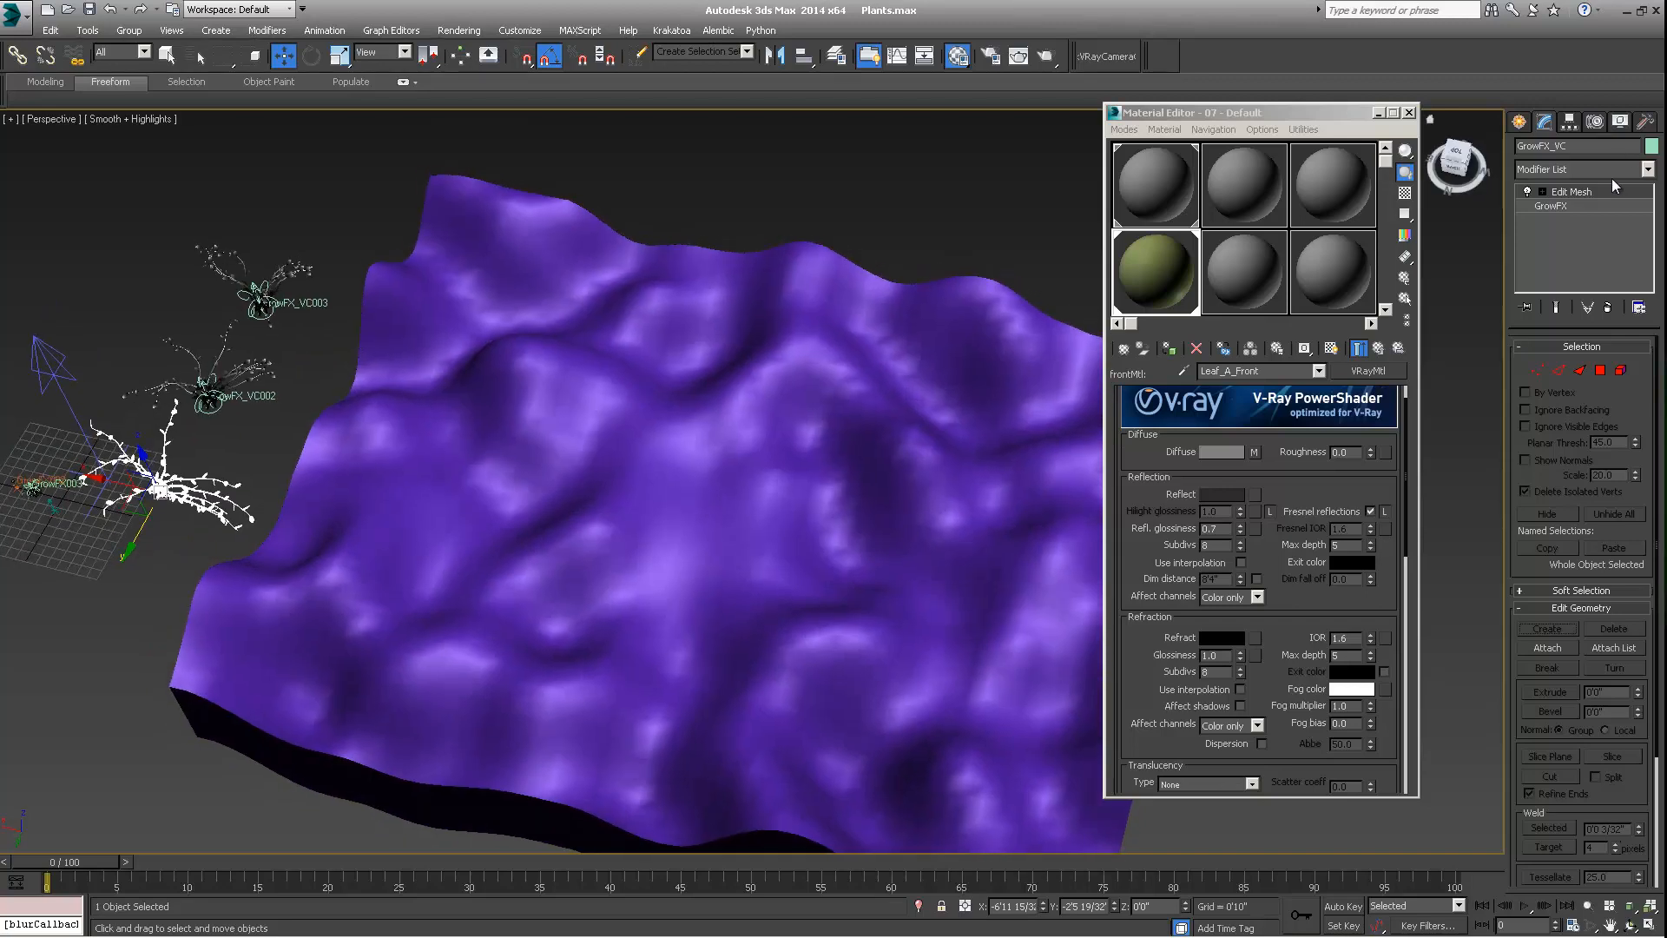
alt+middle_drag(251, 480, 231, 442)
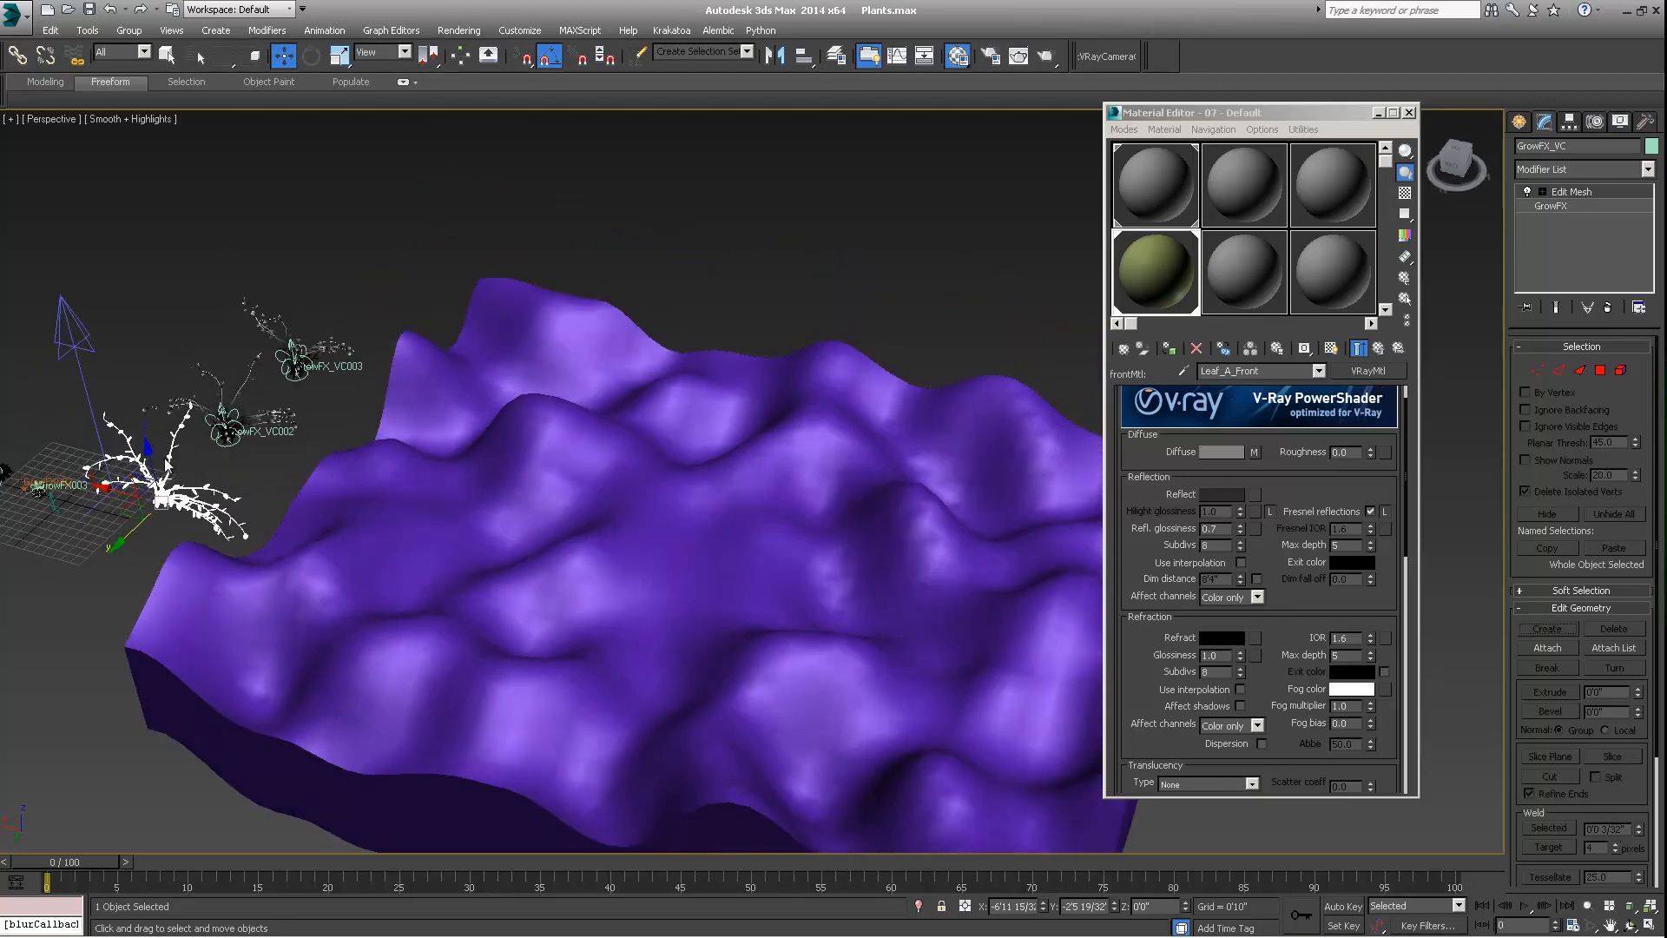
scroll(212, 436, up, 4)
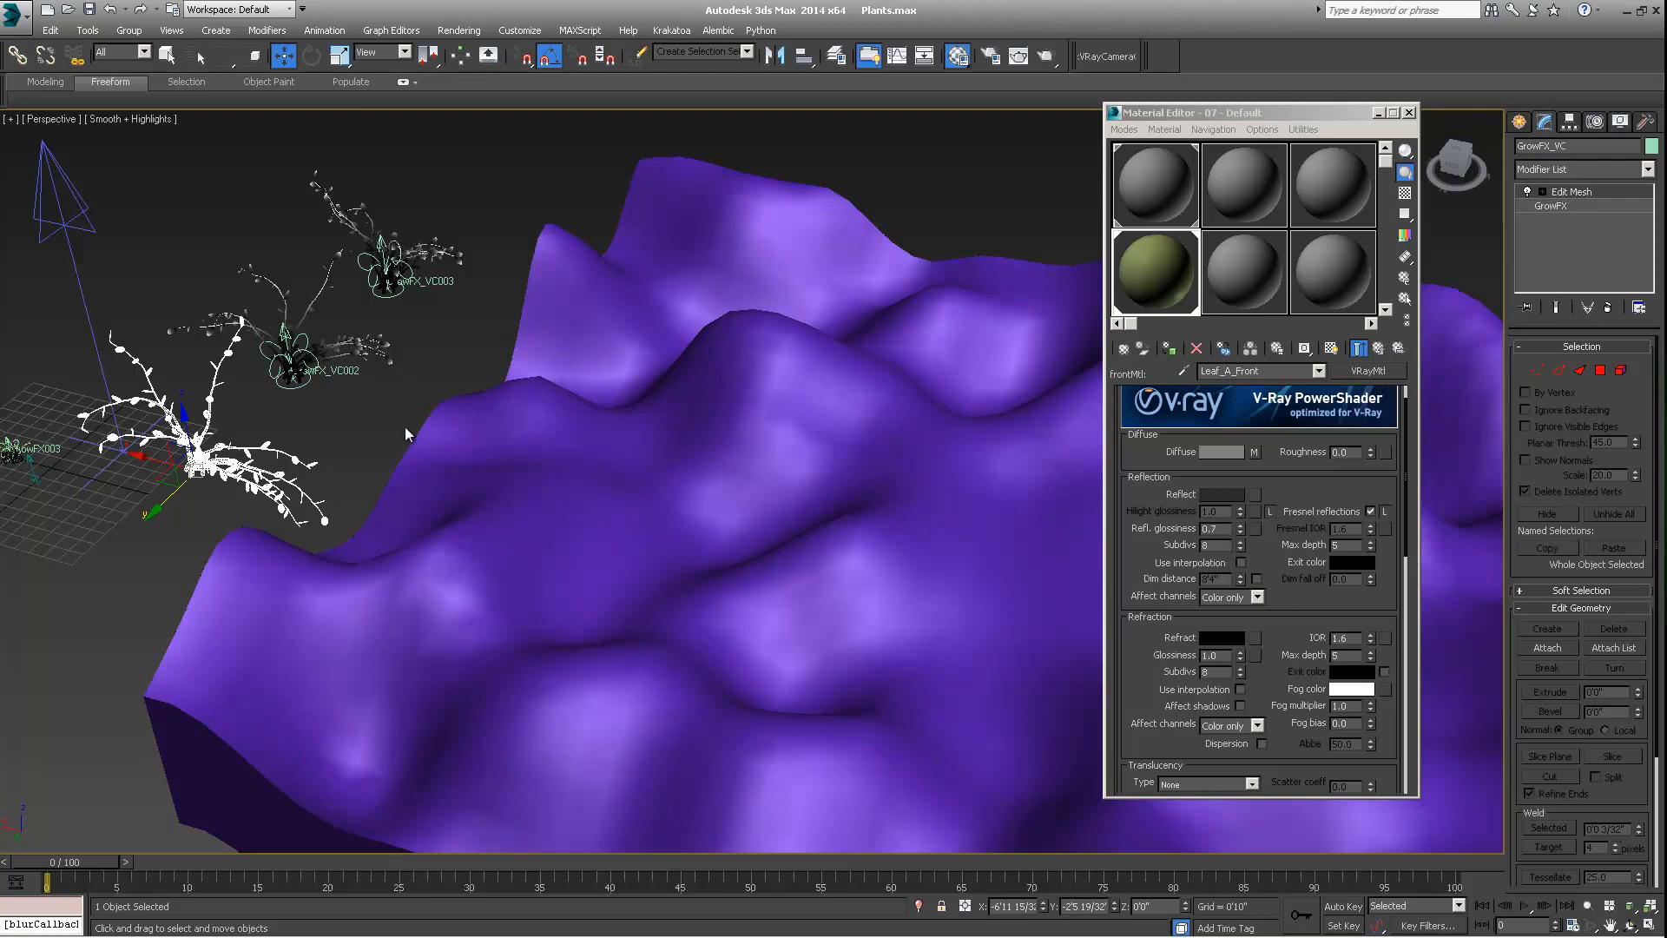
alt+middle_drag(781, 370, 634, 425)
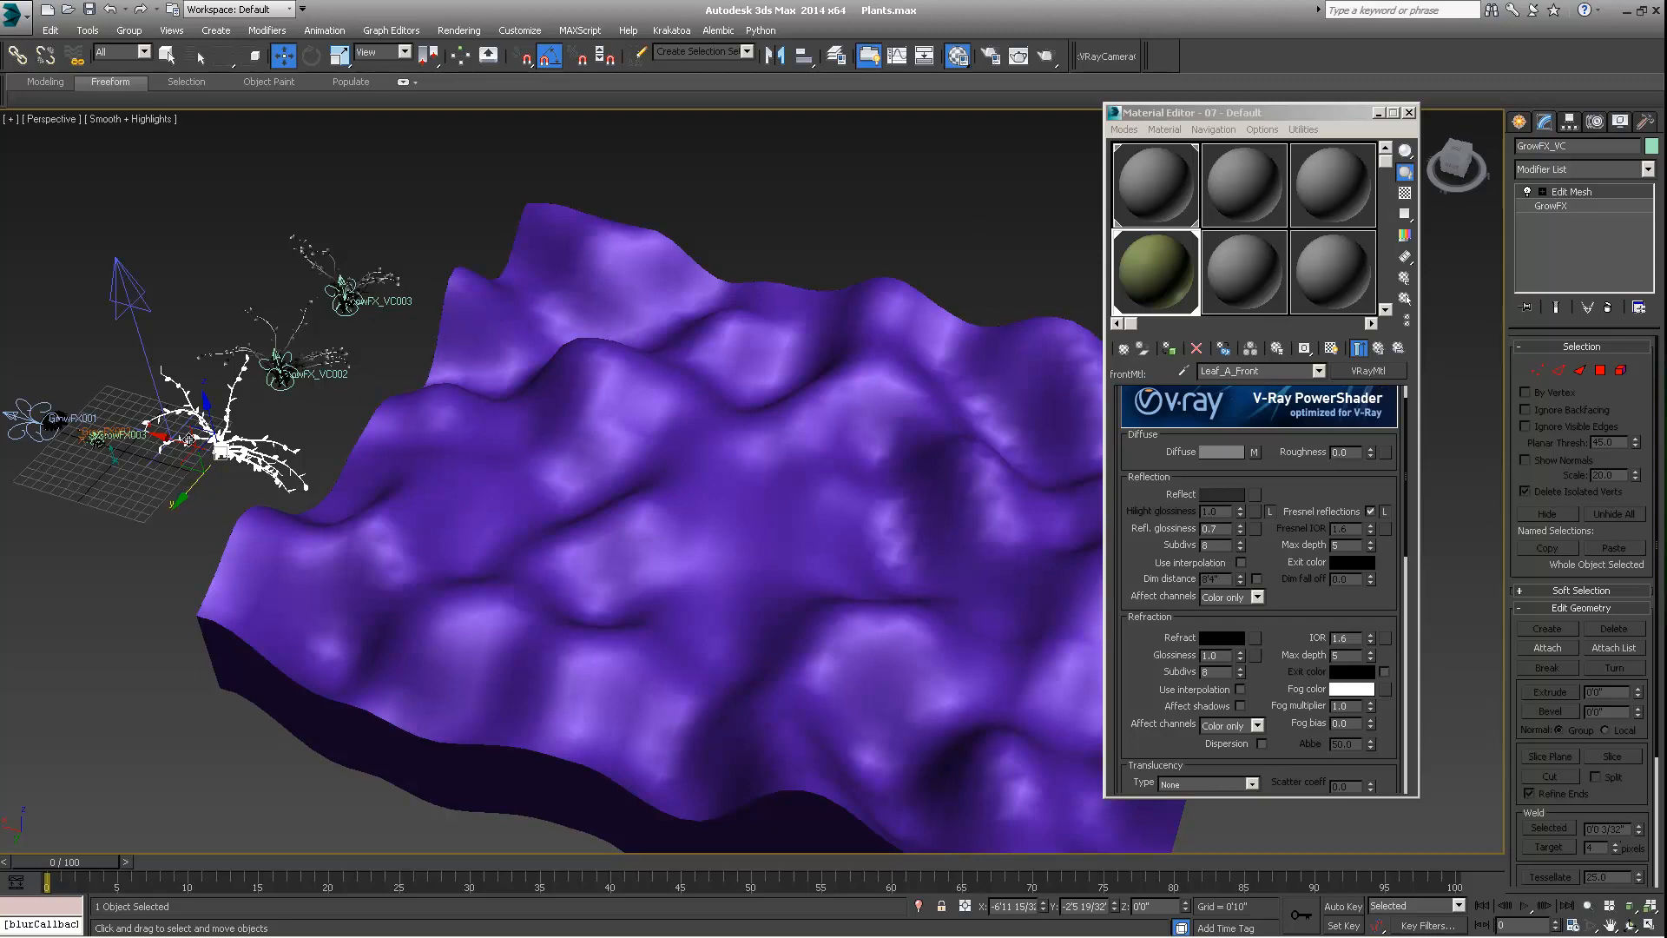
click(1611, 306)
alt+middle_drag(280, 459, 233, 431)
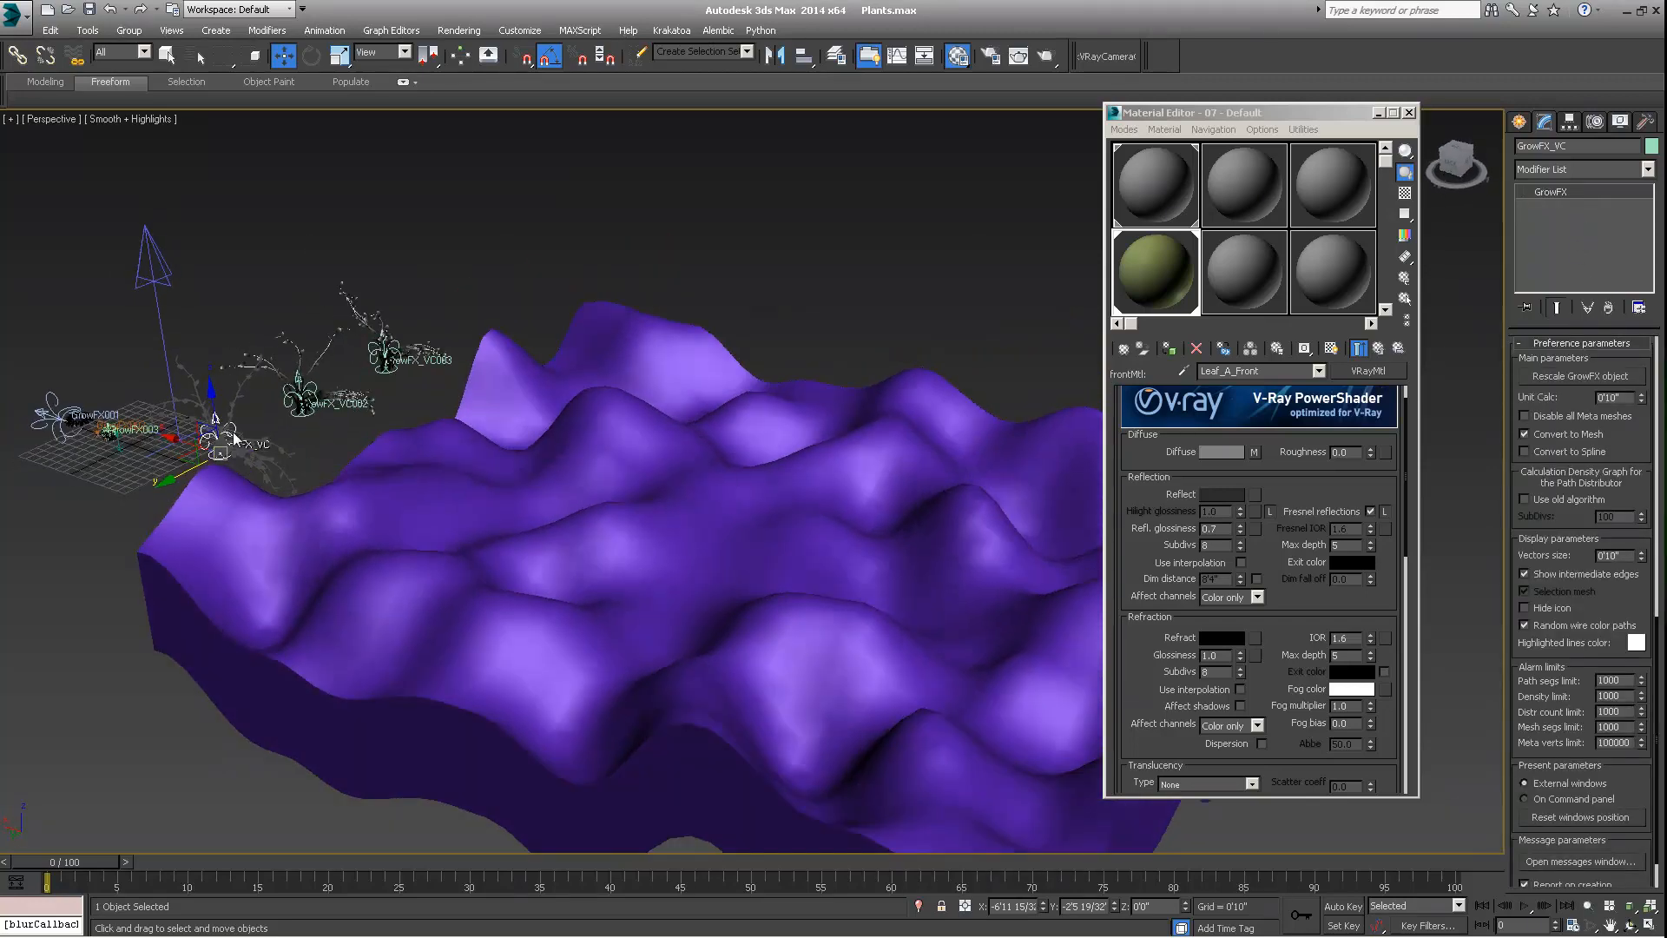
alt+middle_drag(397, 373, 376, 411)
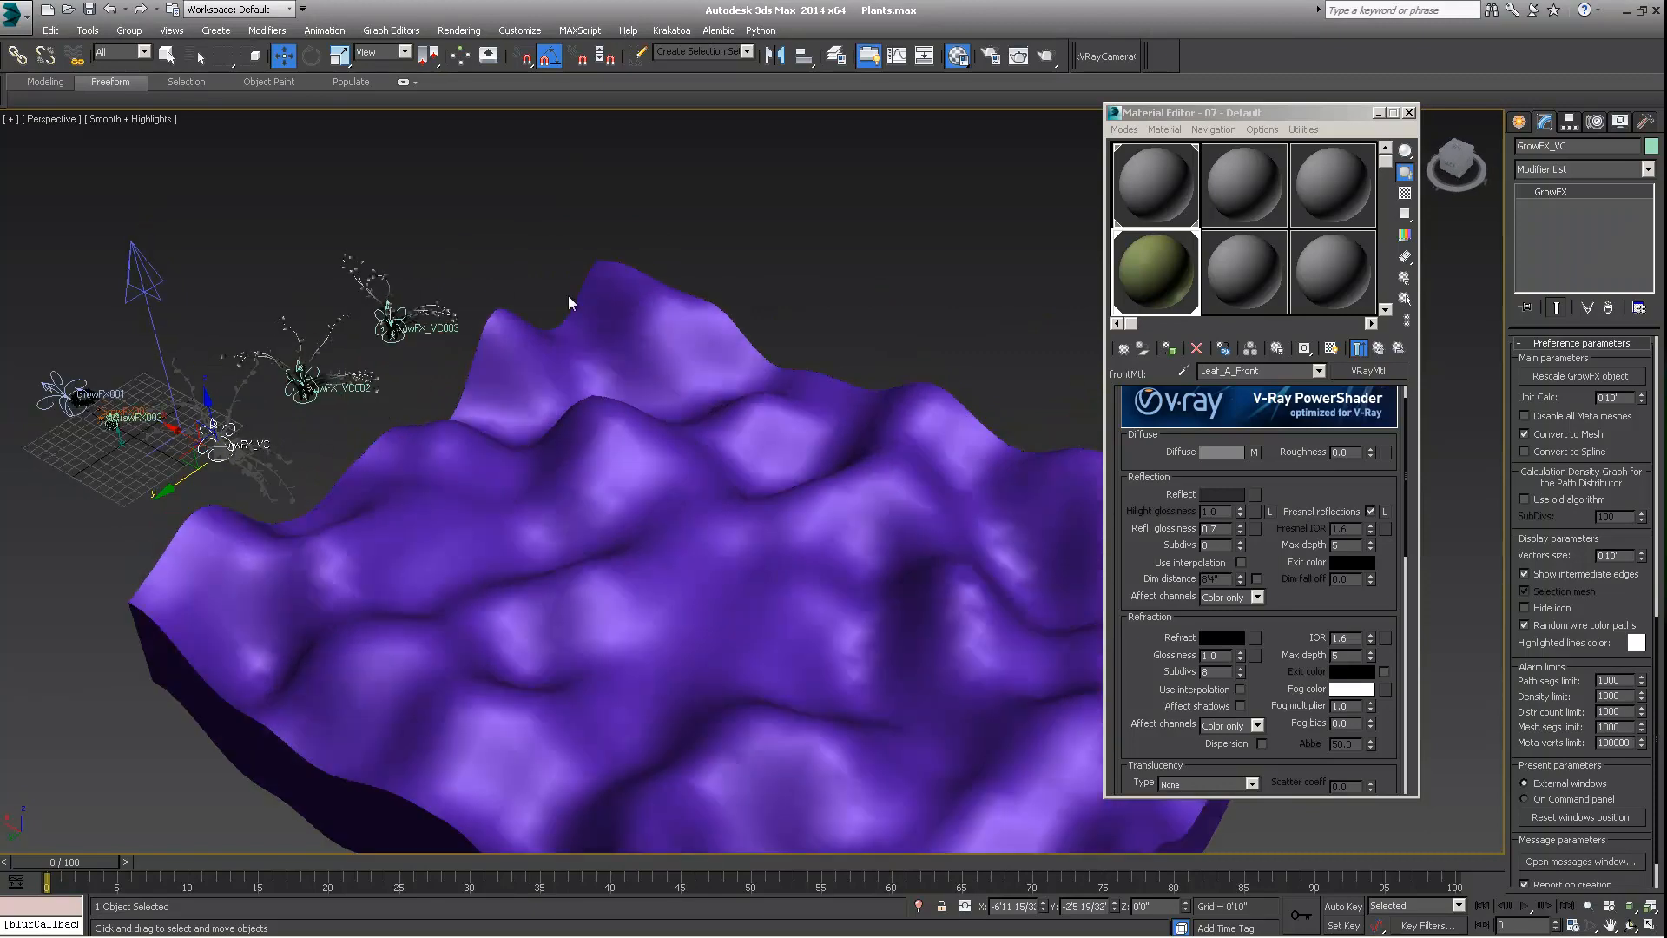
middle_drag(1007, 581, 799, 524)
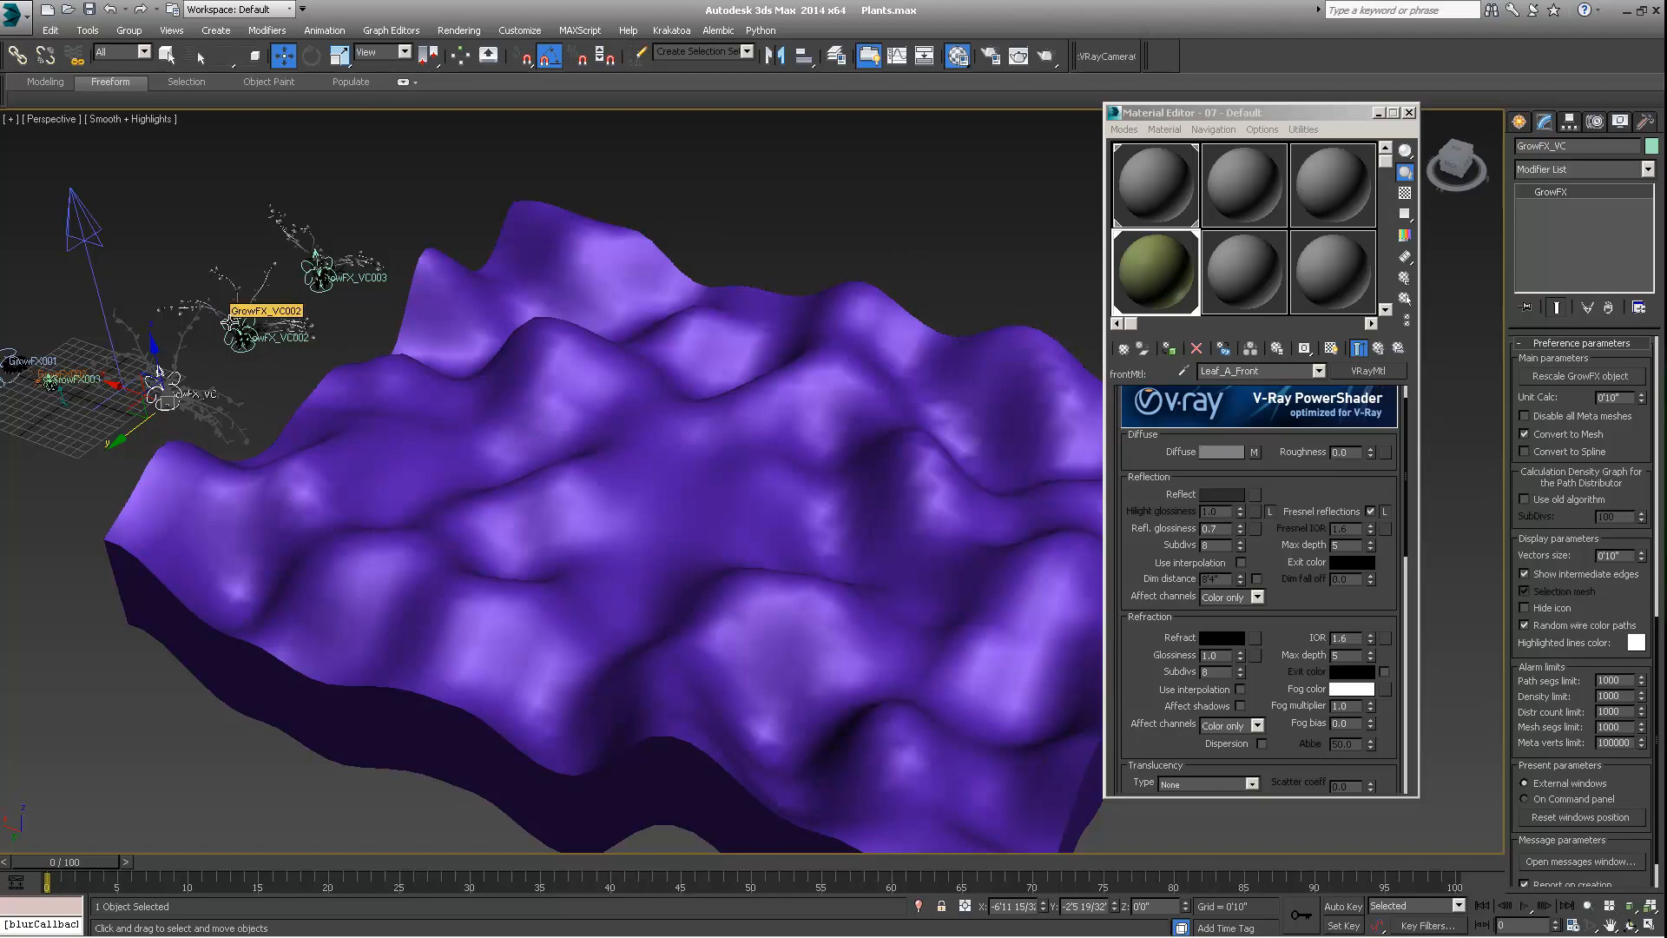
middle_drag(262, 337, 311, 388)
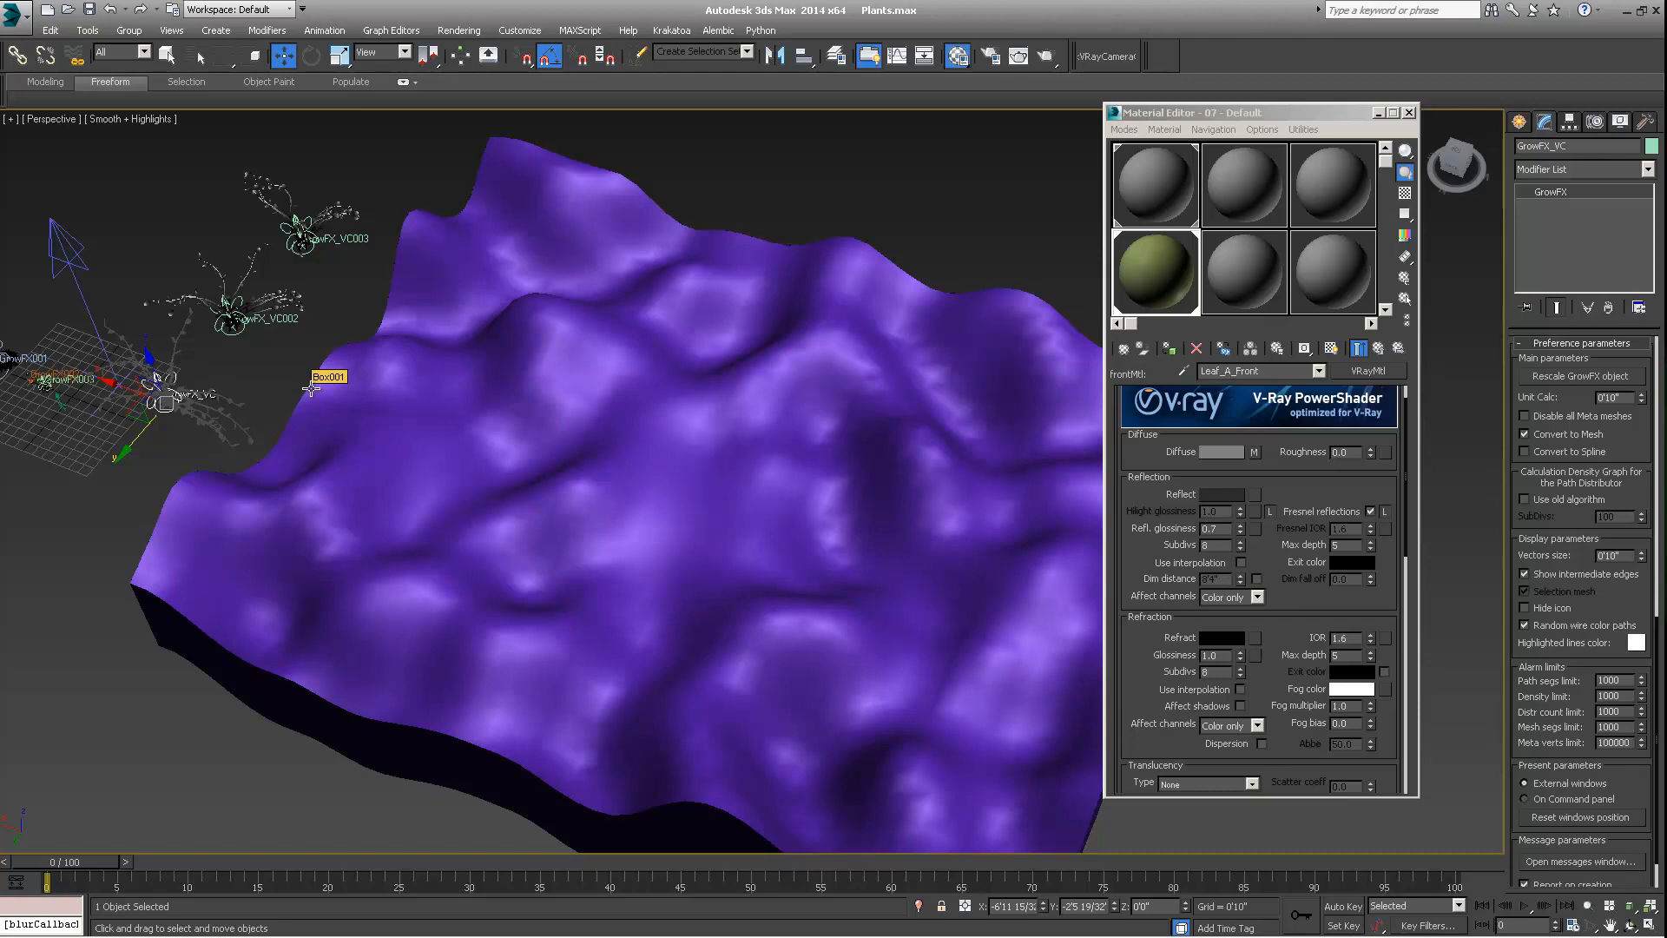
alt+middle_drag(323, 356, 393, 337)
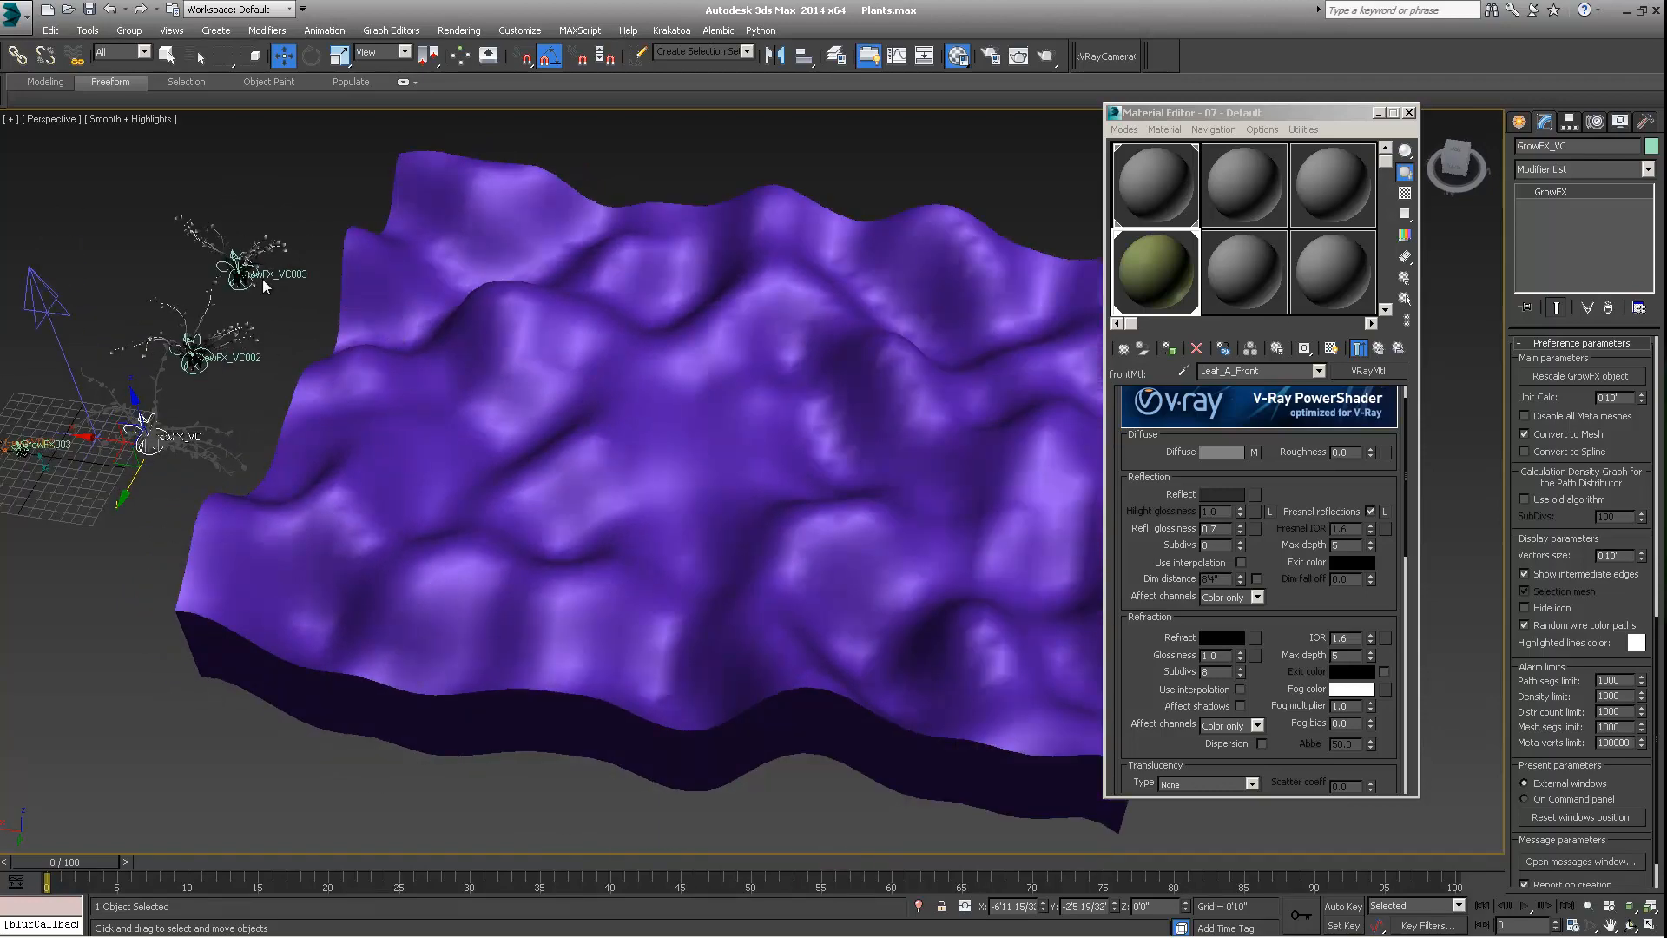
alt+middle_drag(284, 377, 235, 438)
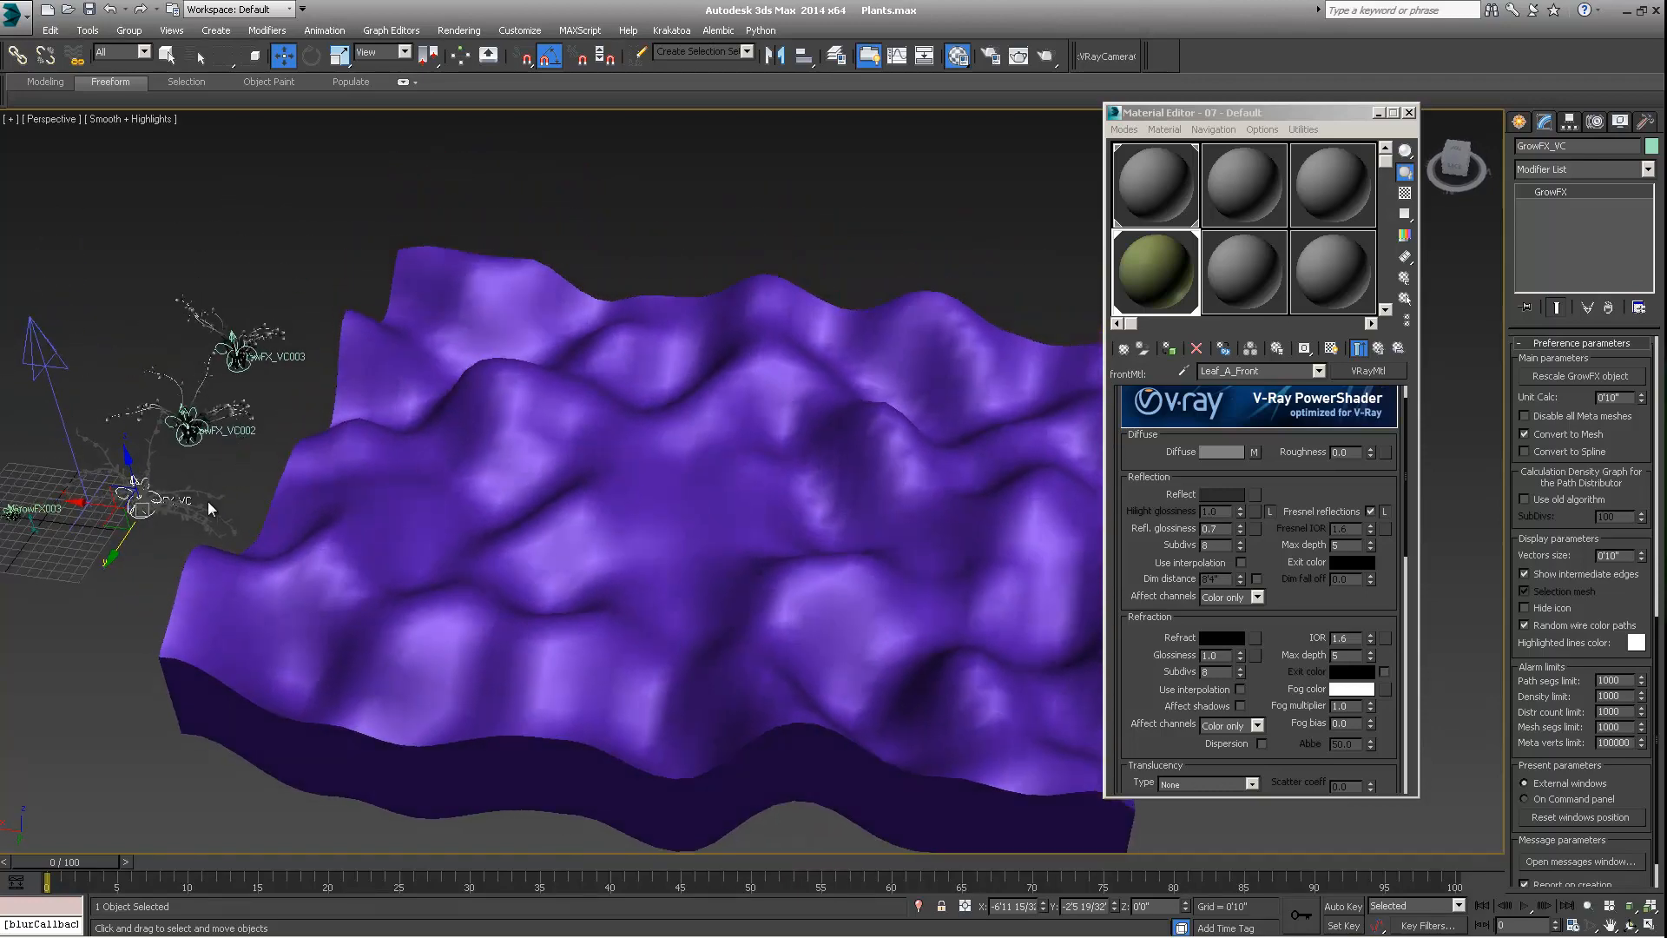
mouse_move(544, 461)
middle_down()
mouse_move(495, 506)
mouse_move(550, 476)
mouse_move(547, 462)
middle_up()
middle_drag(453, 410, 505, 365)
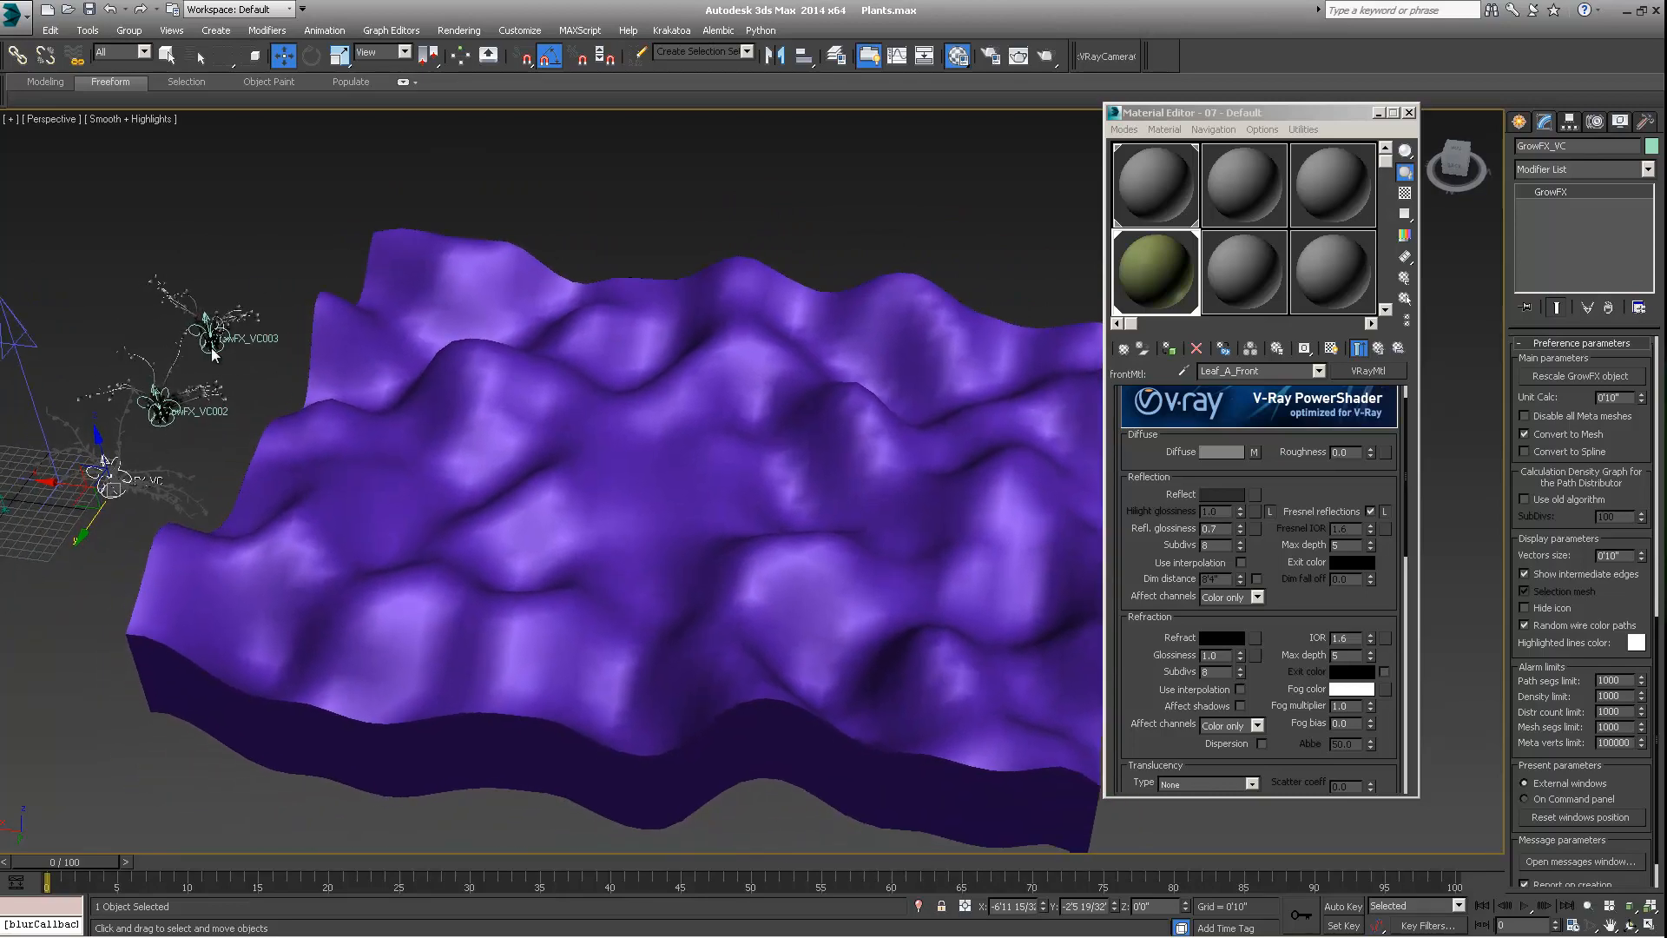
scroll(321, 331, down, 5)
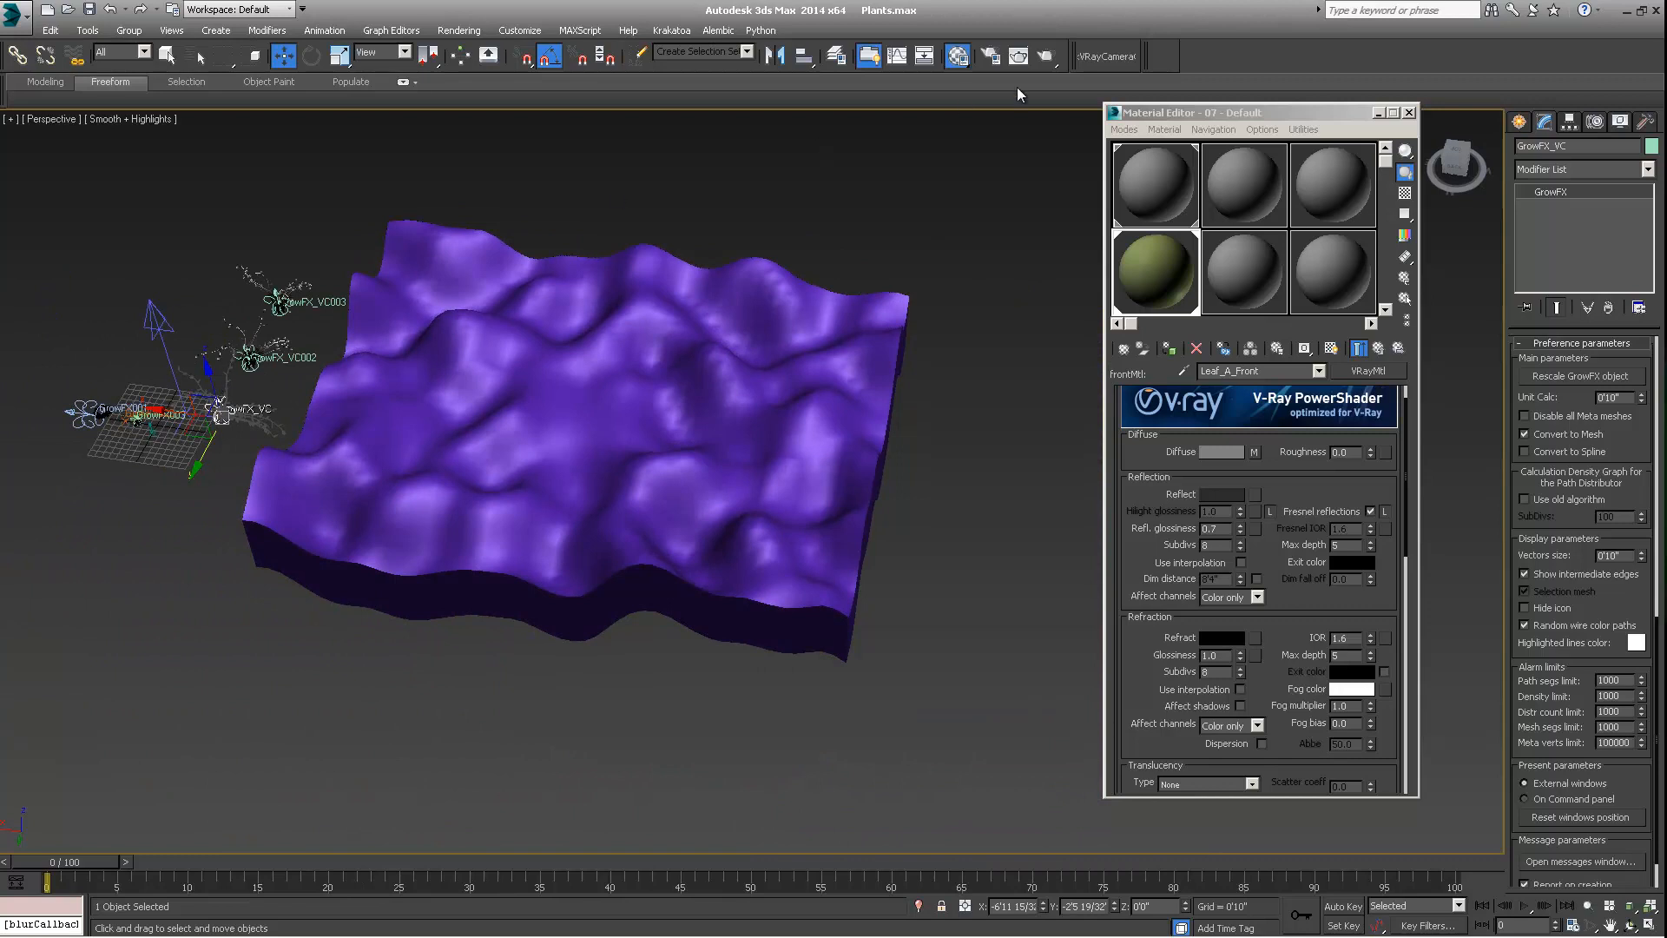
middle_drag(419, 411, 356, 446)
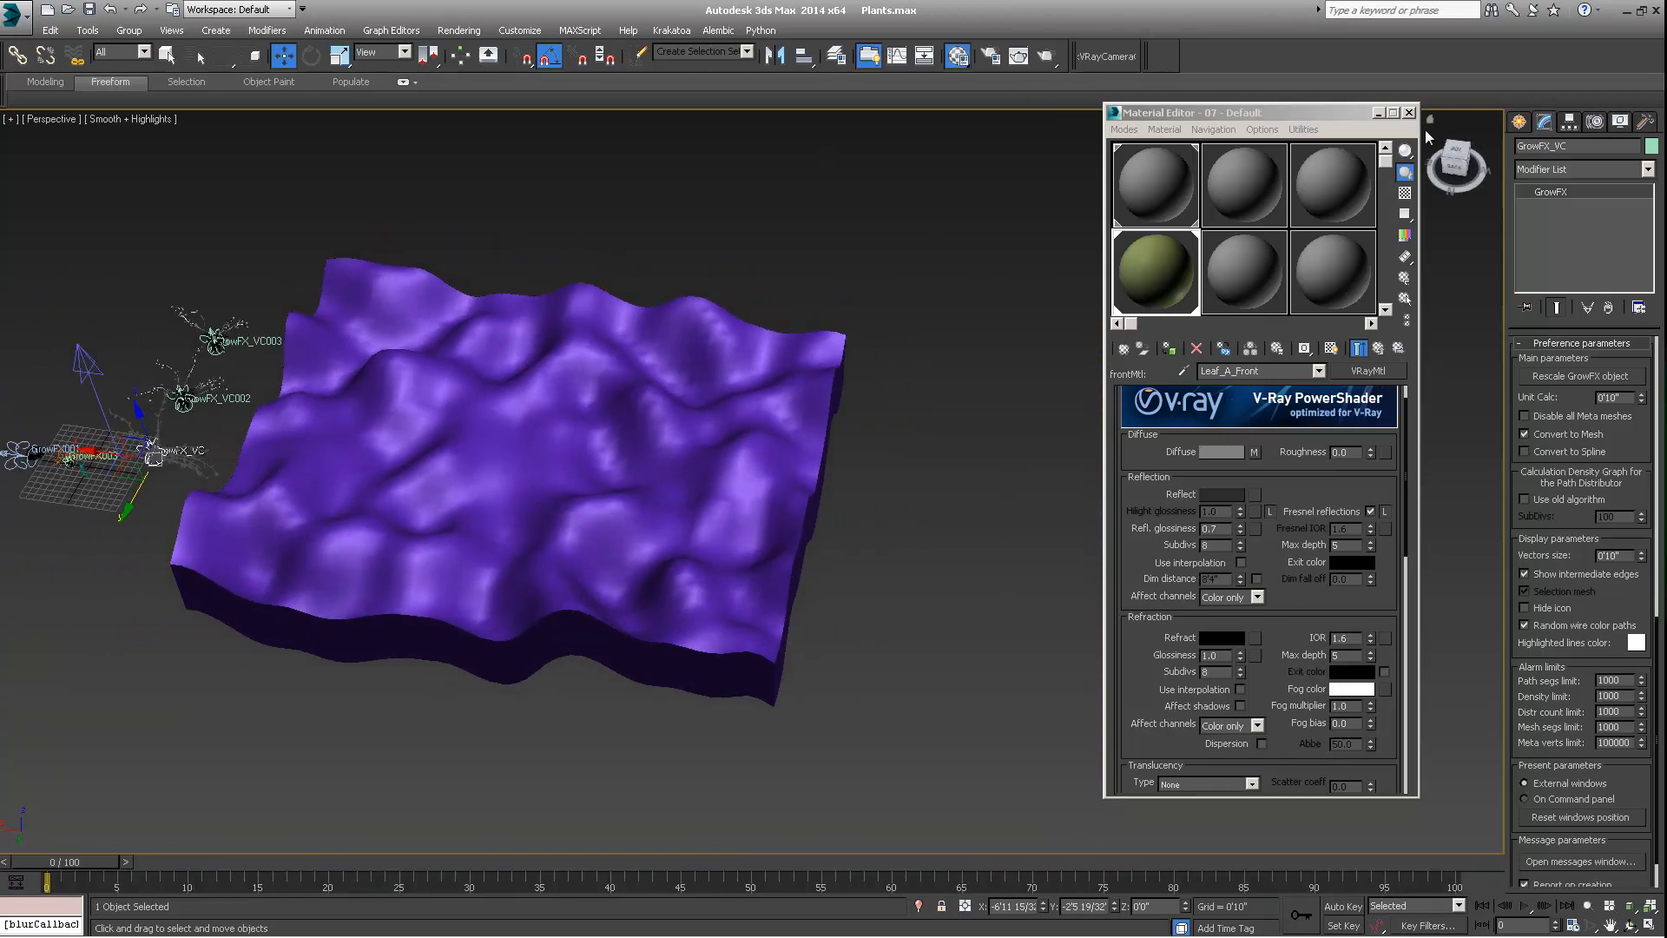
Create a Forest Pro object in Generate mode using the terrain as its scattering surface, declining the camera Limit to visibility option
click(1518, 121)
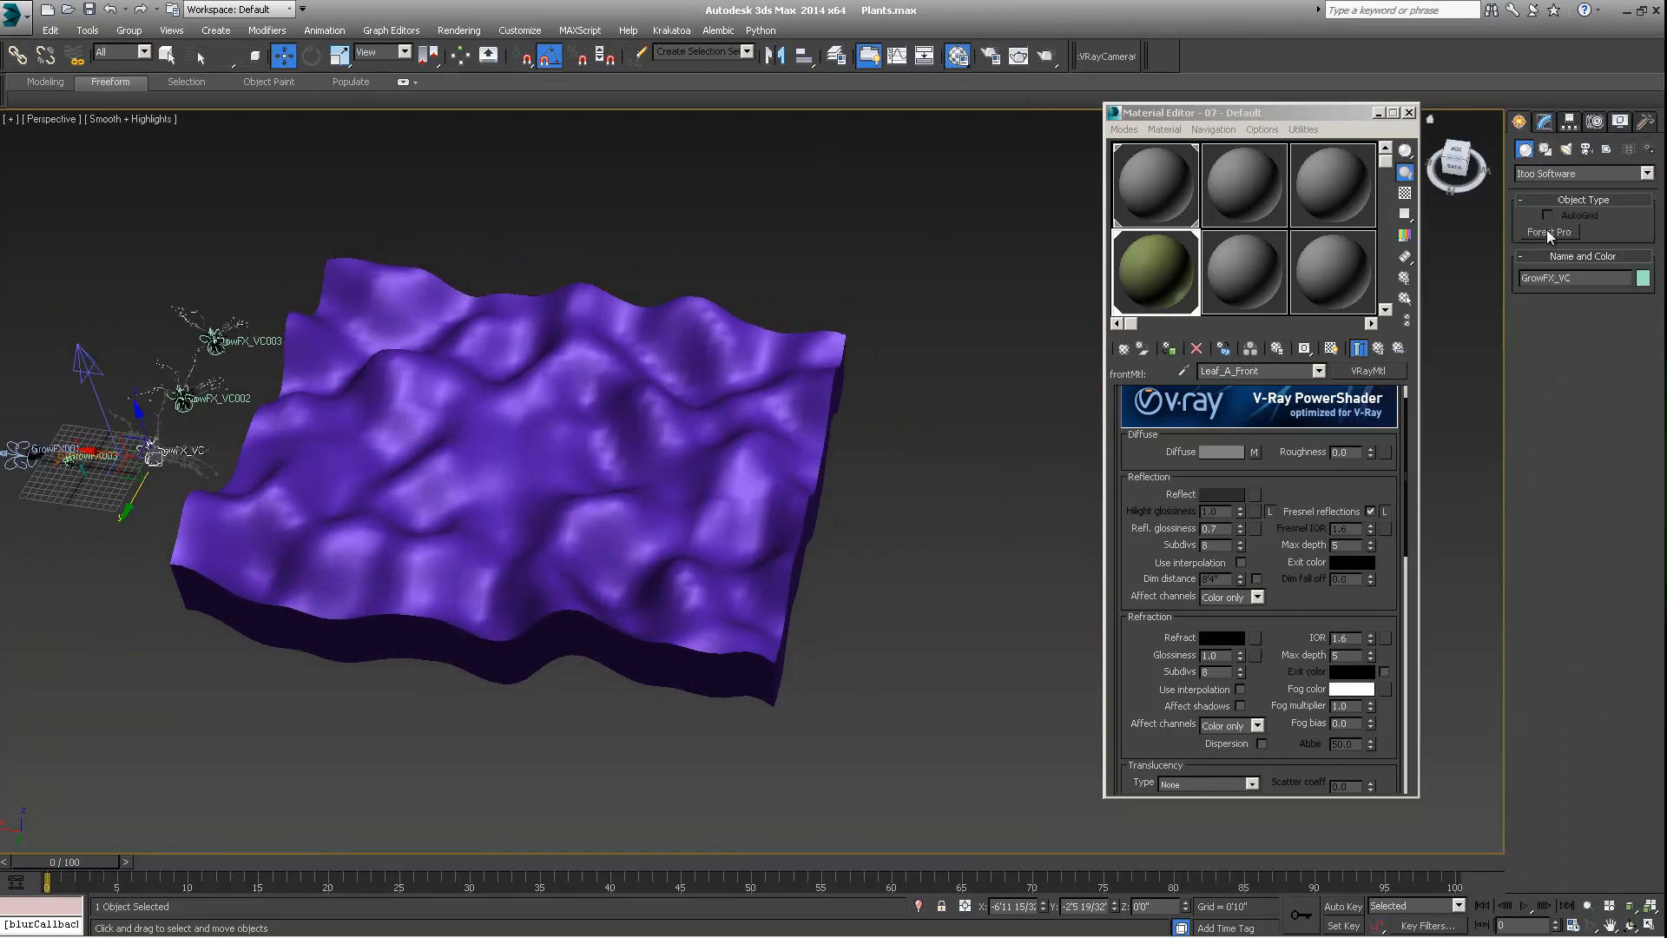
click(1546, 173)
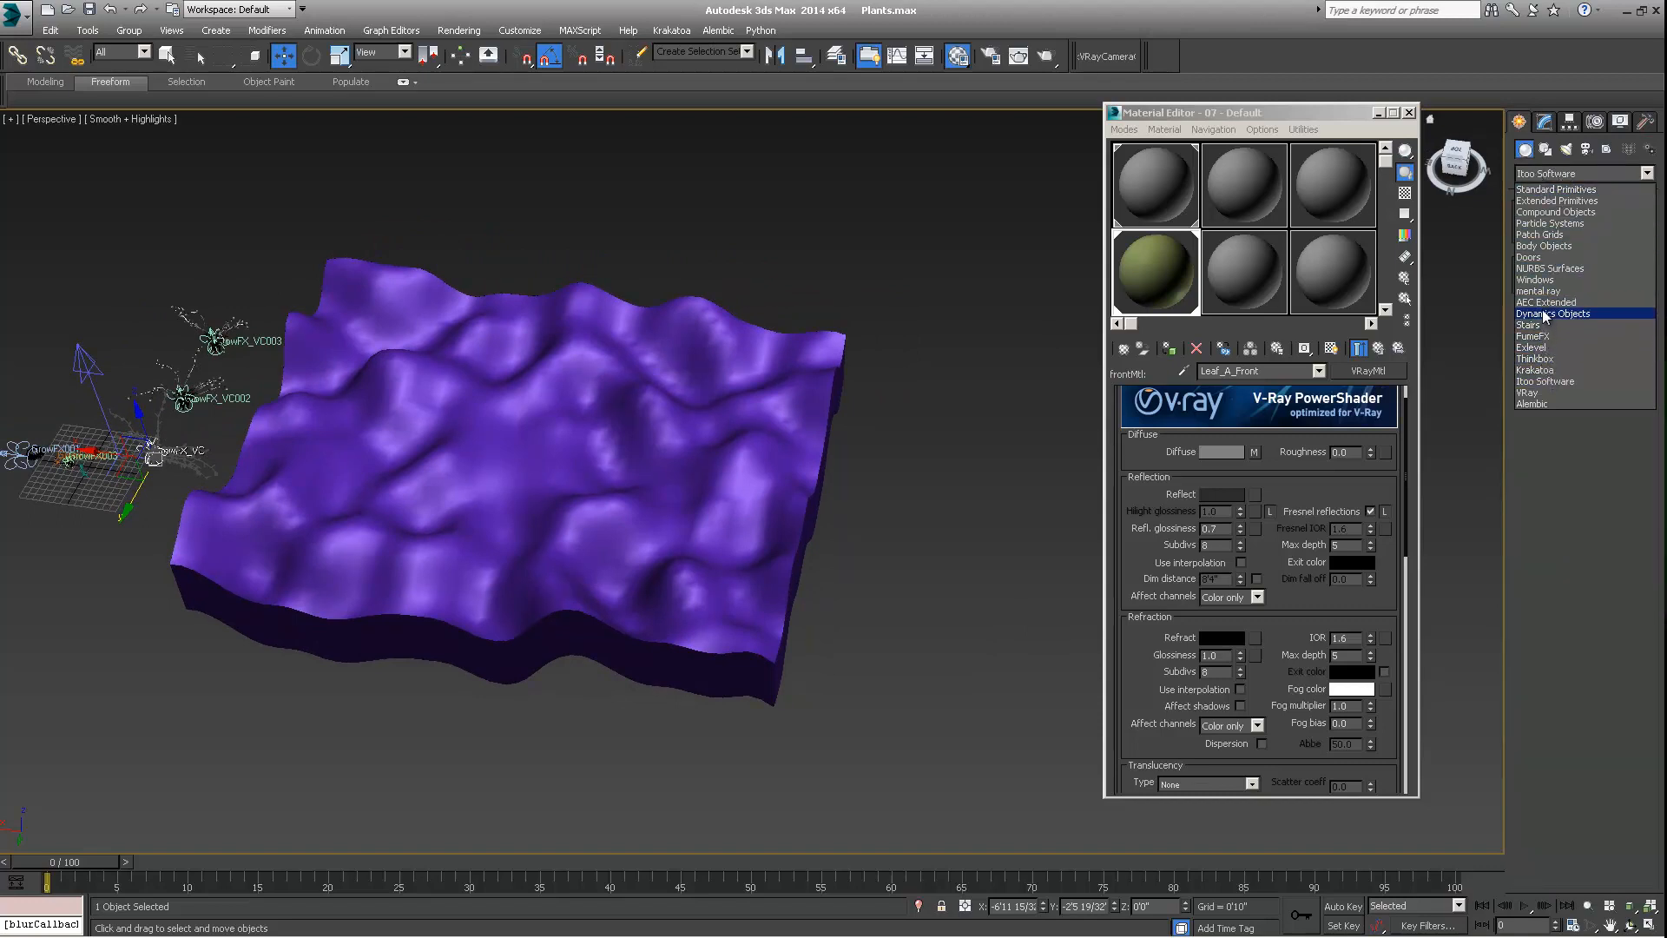
click(1545, 382)
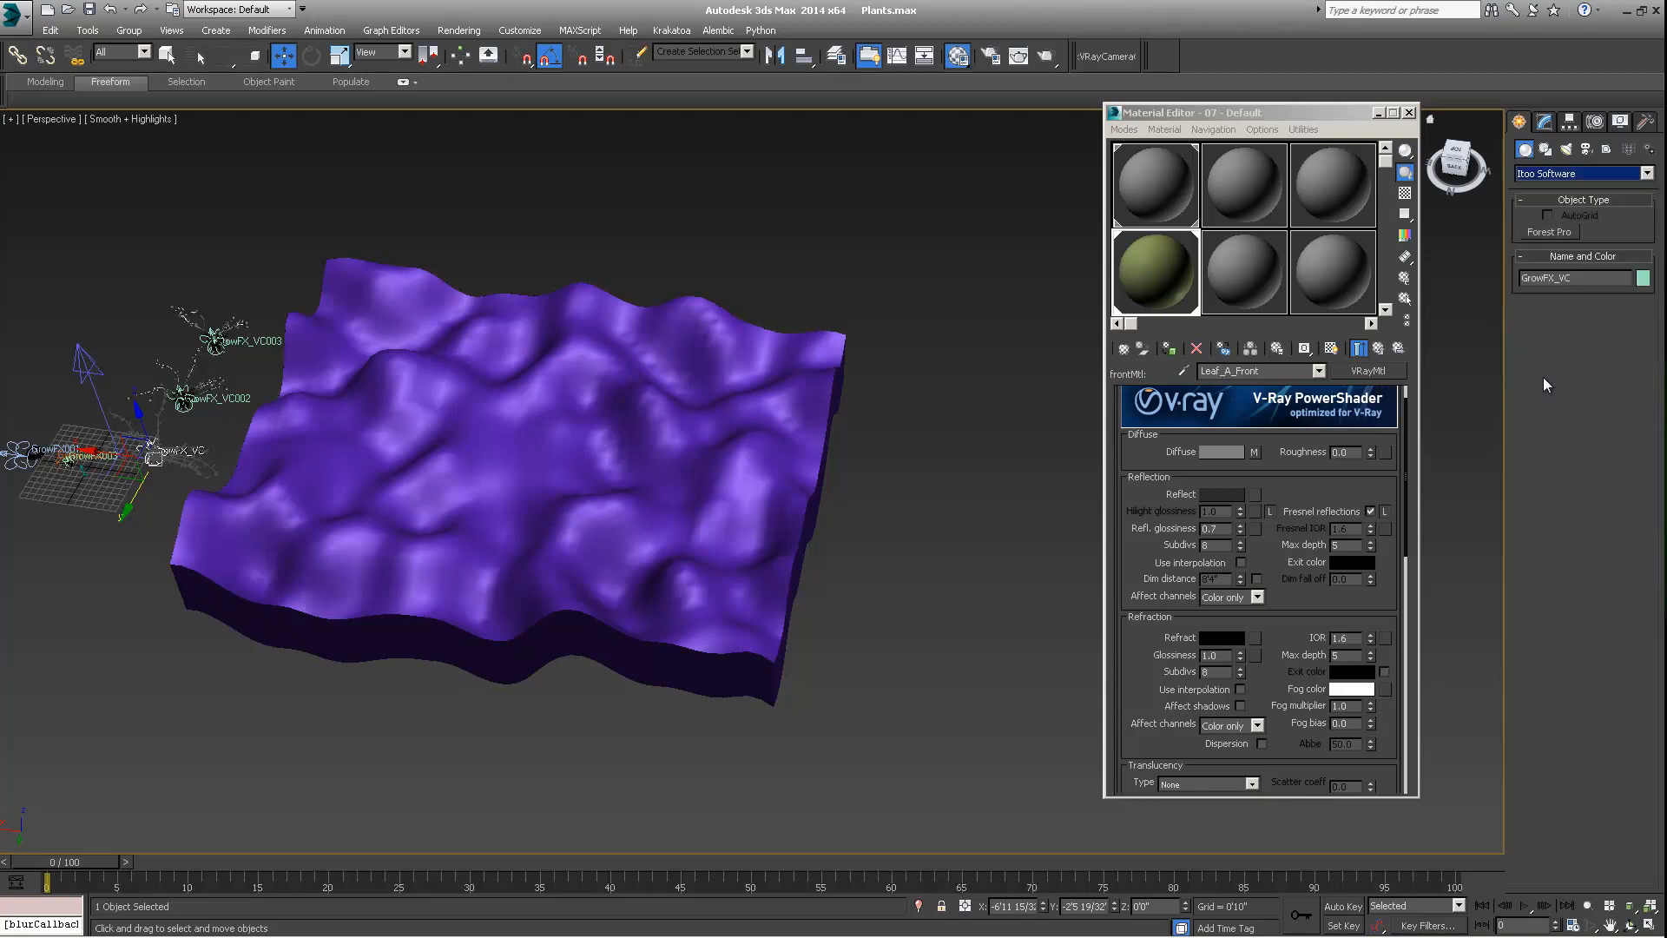
click(1551, 232)
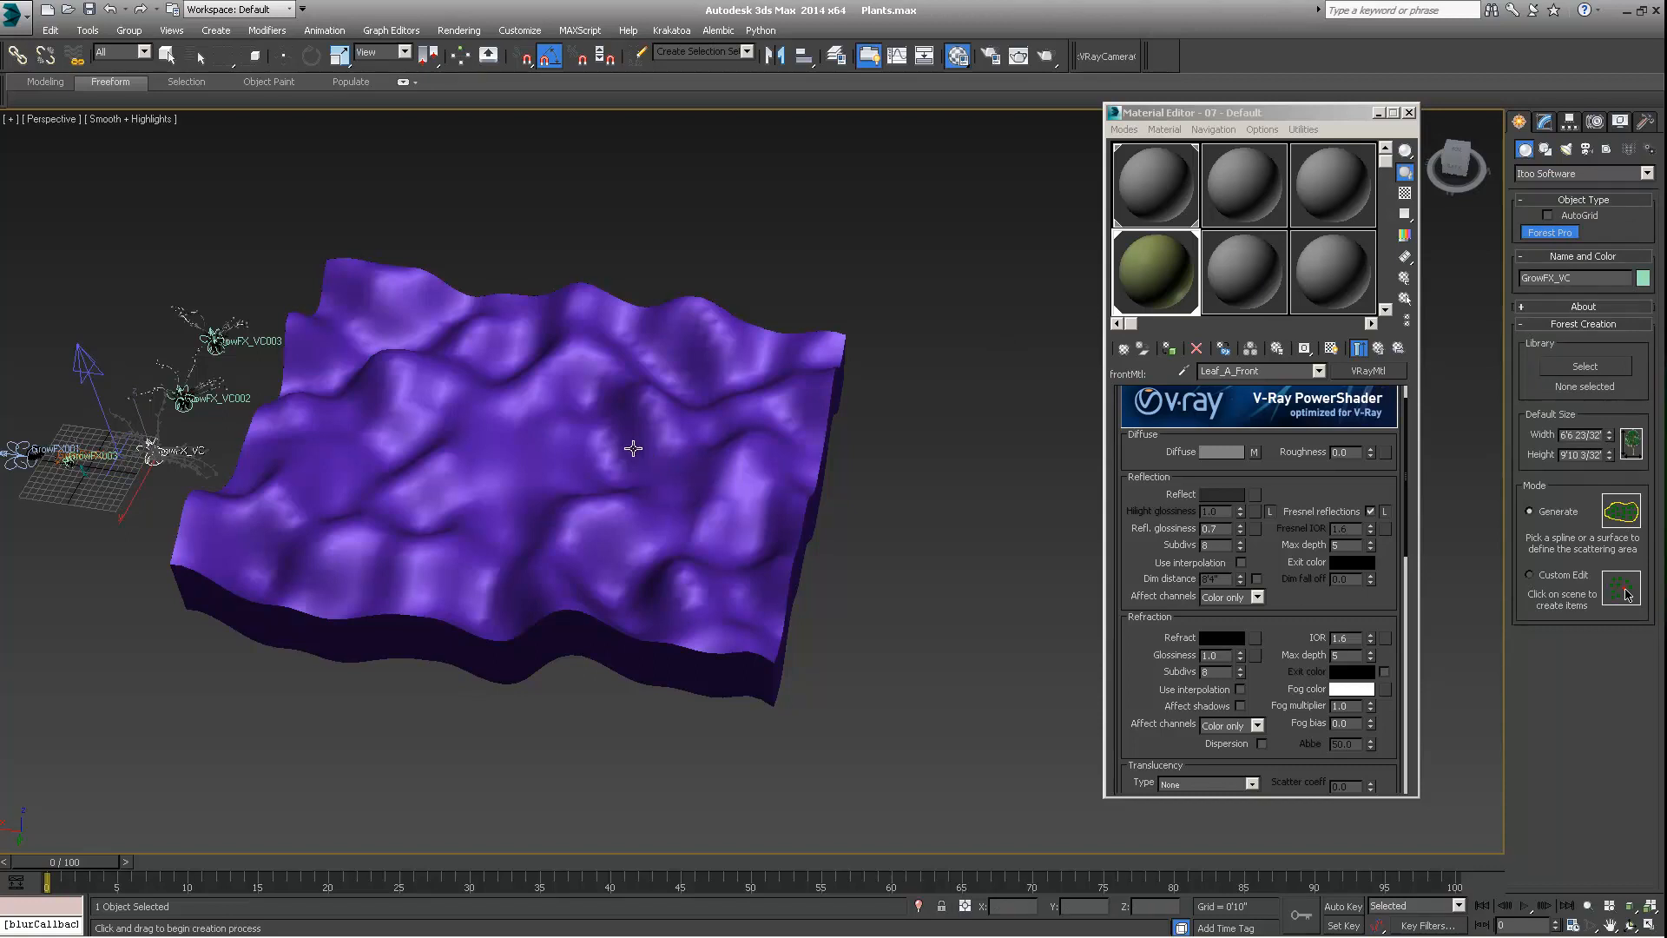
click(519, 422)
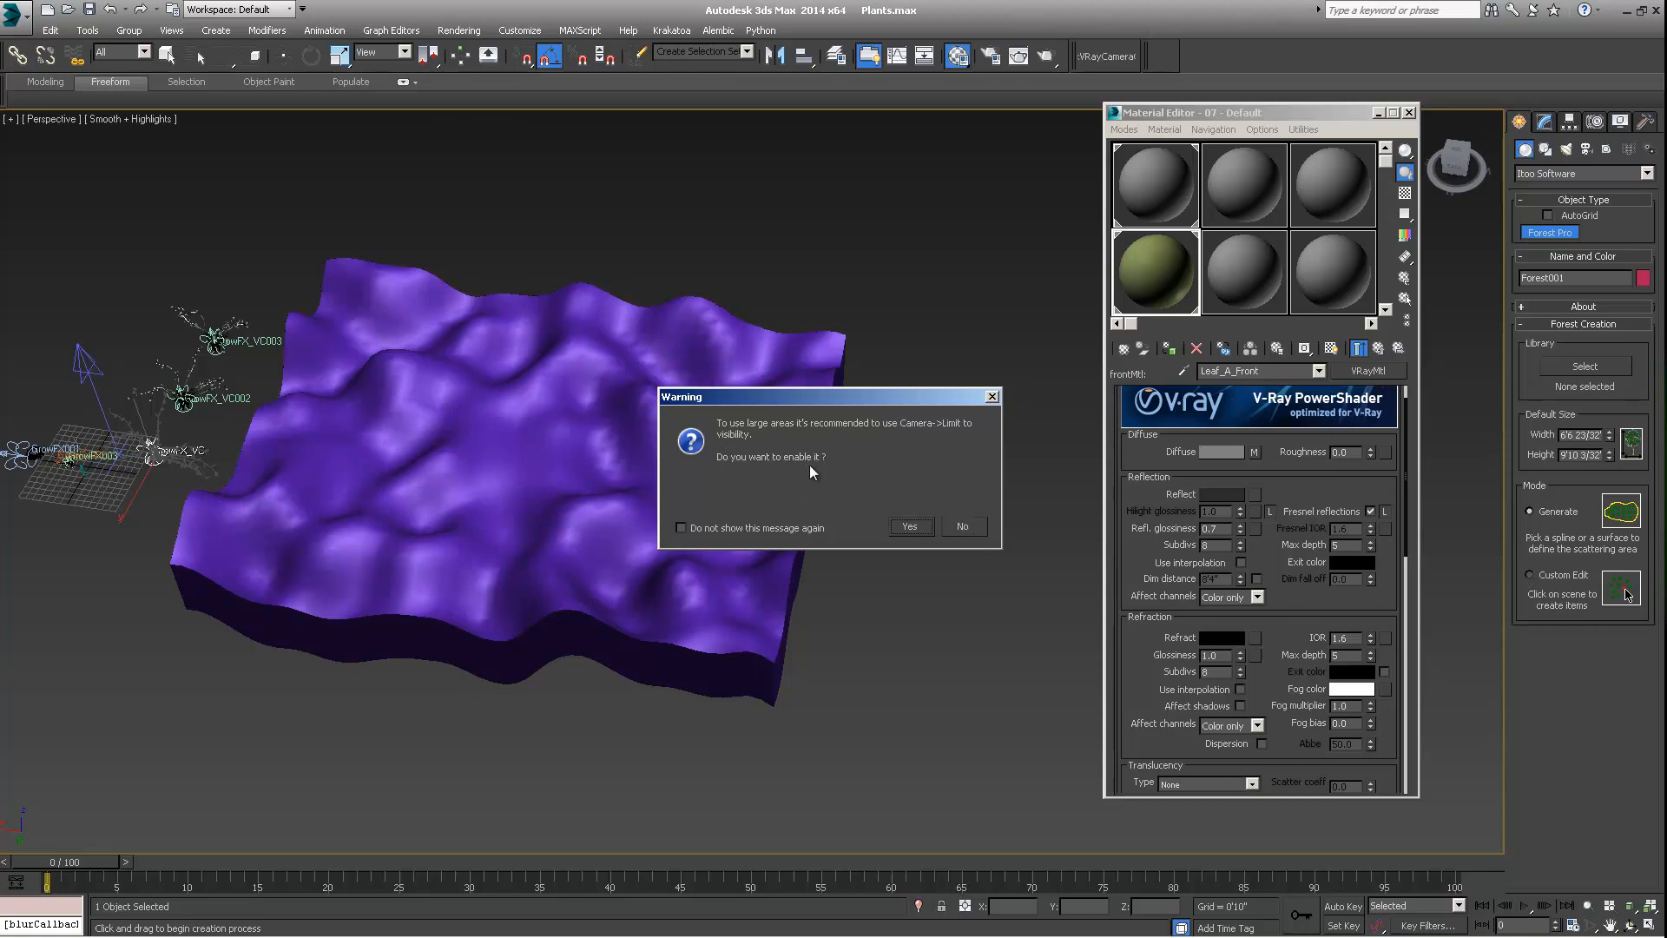
click(967, 526)
middle_drag(562, 382, 807, 356)
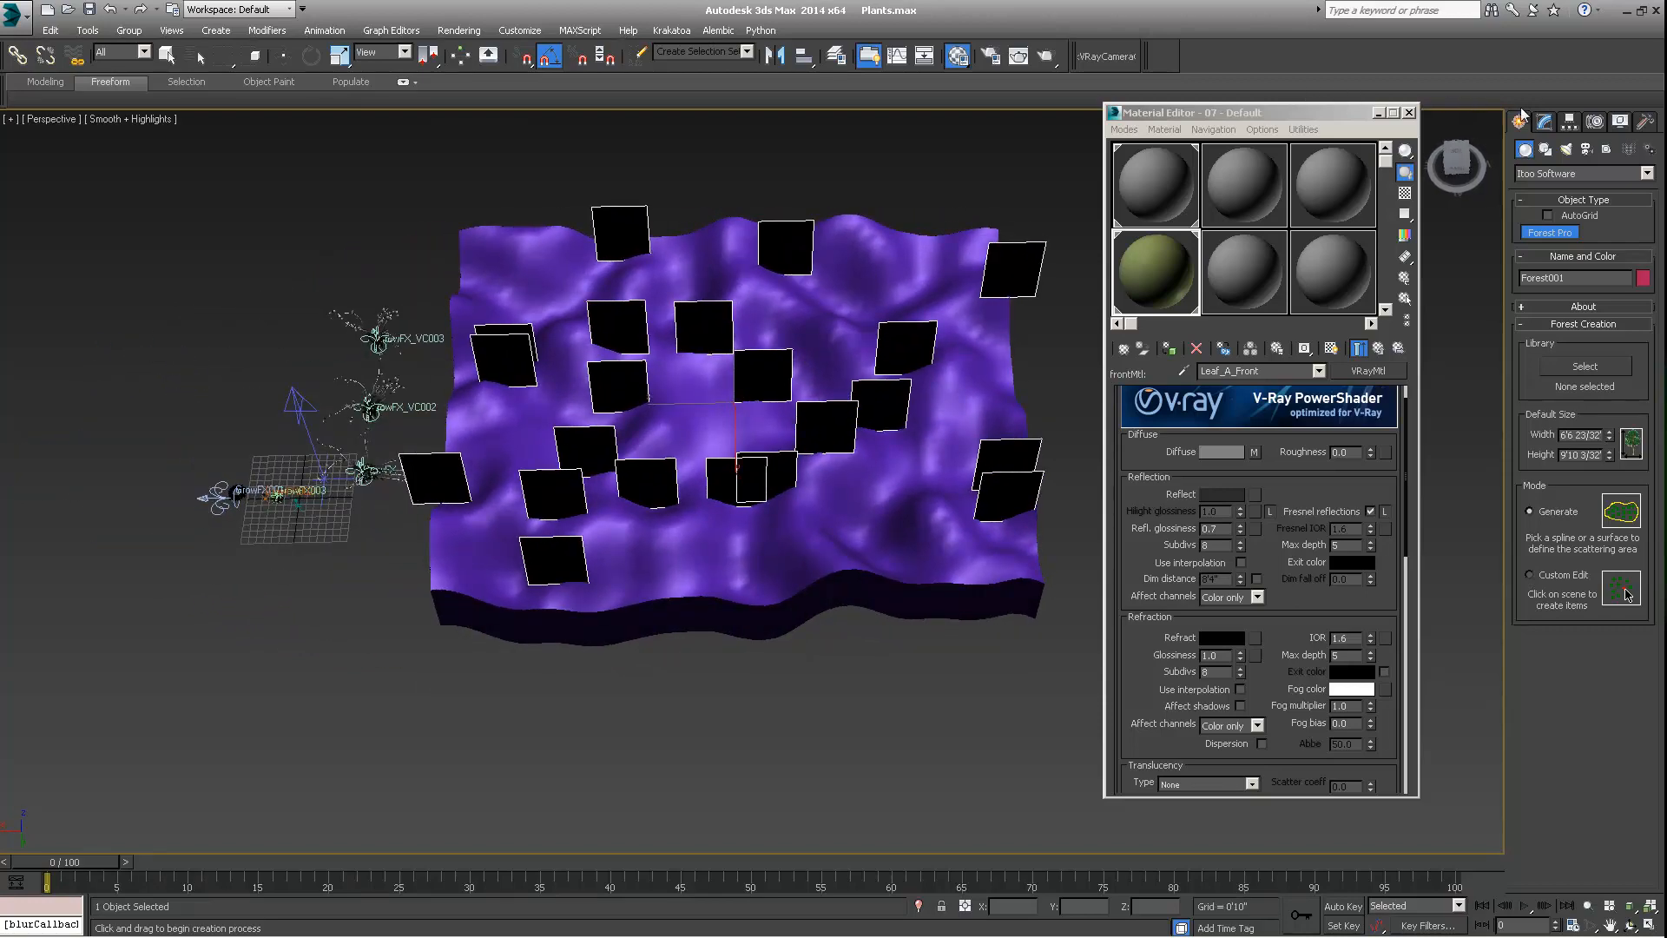
Open the Forest object's Geometry parameters for modification and examine the default item's properties
click(1546, 123)
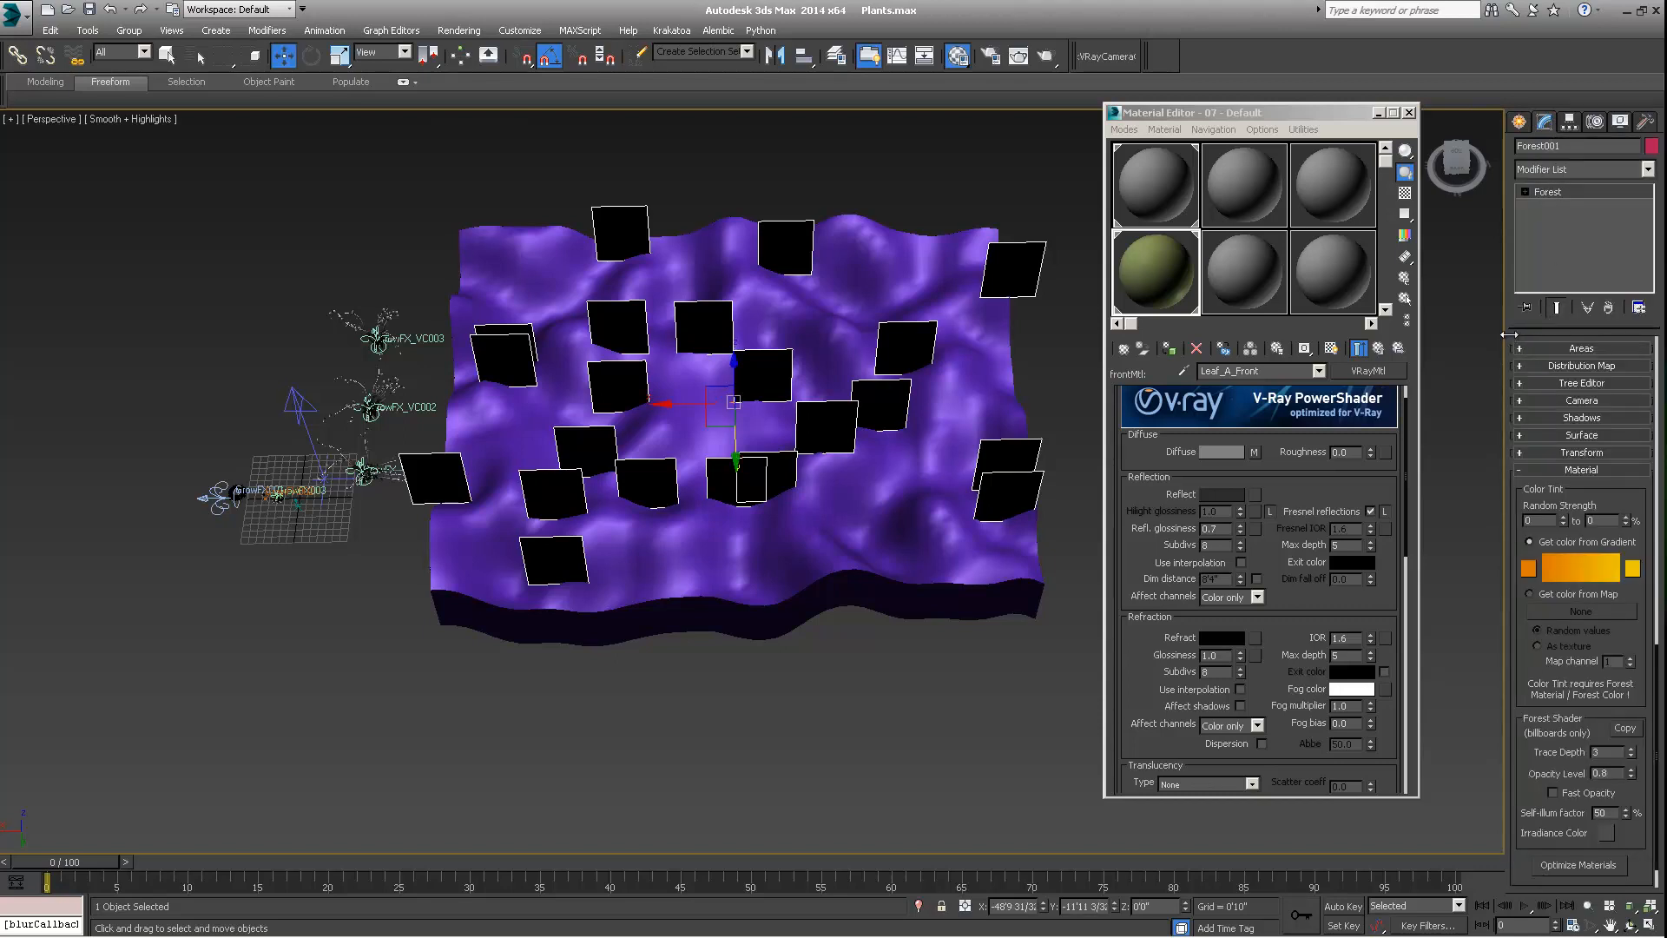
scroll(1594, 471, up, 10)
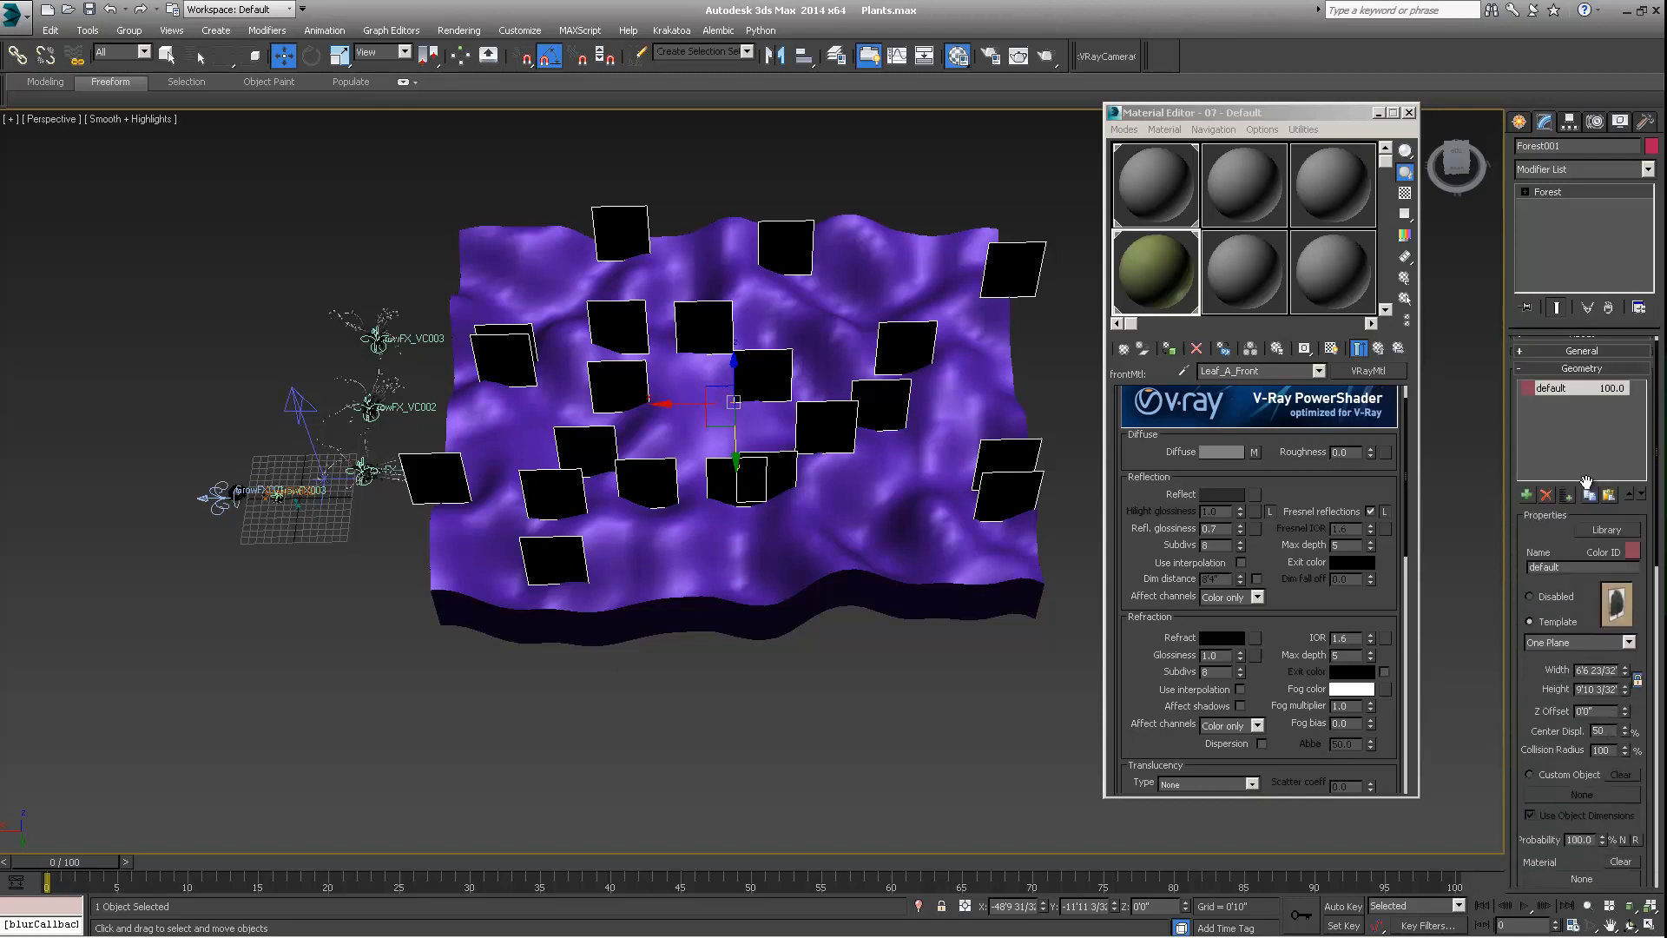
click(1526, 382)
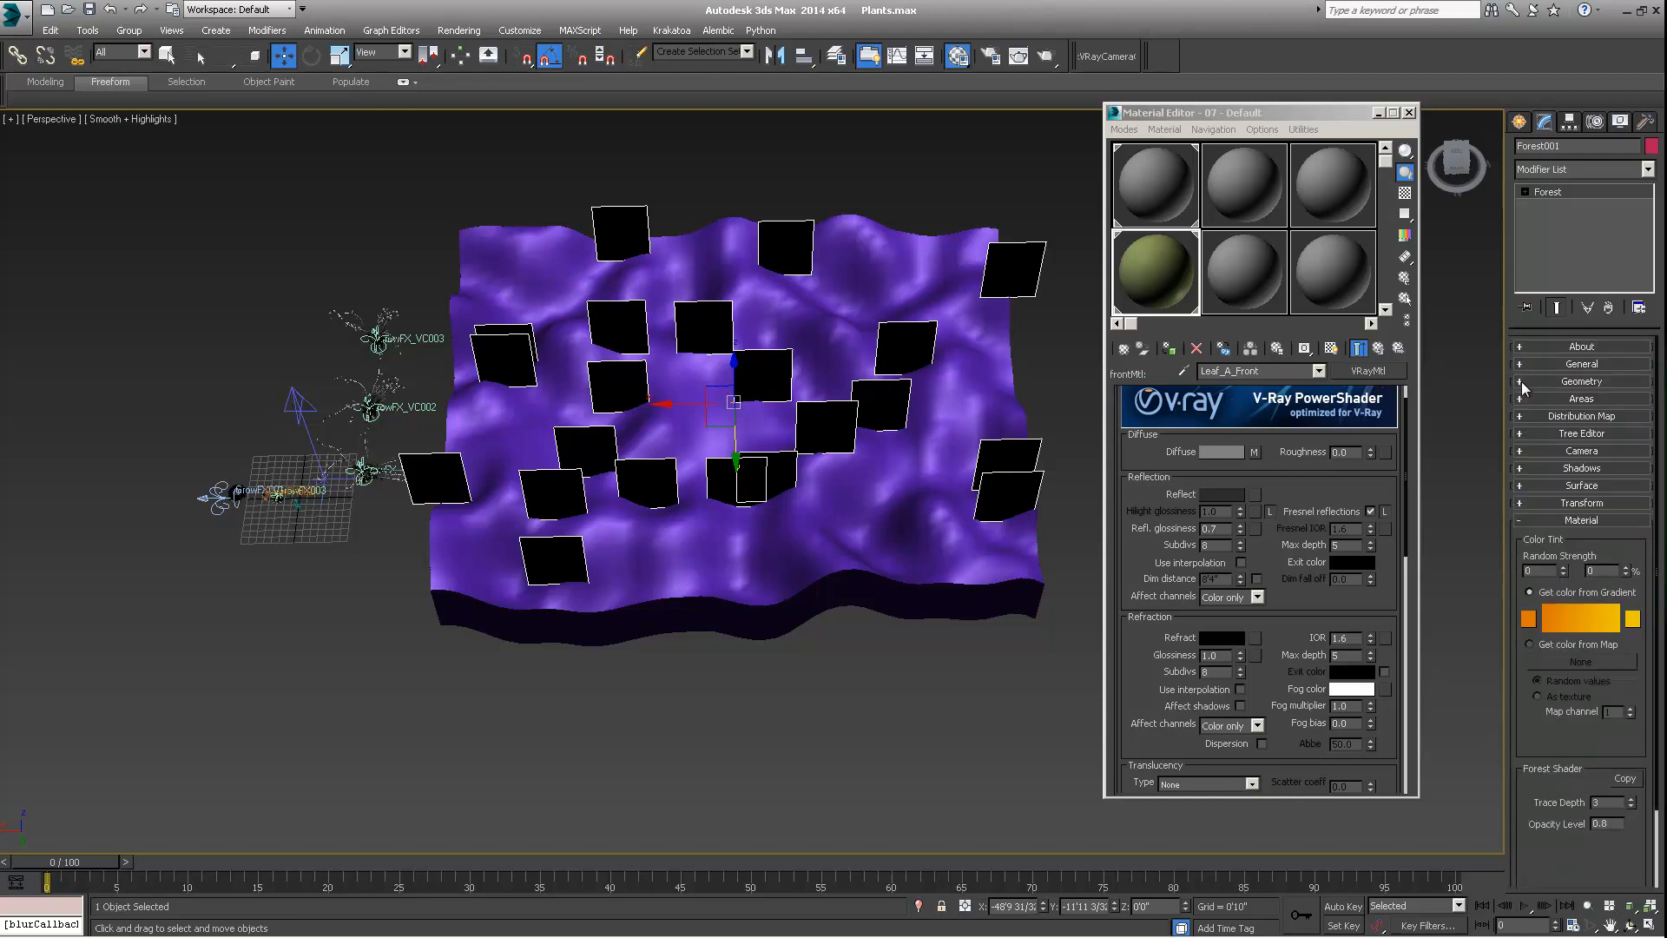
click(1525, 520)
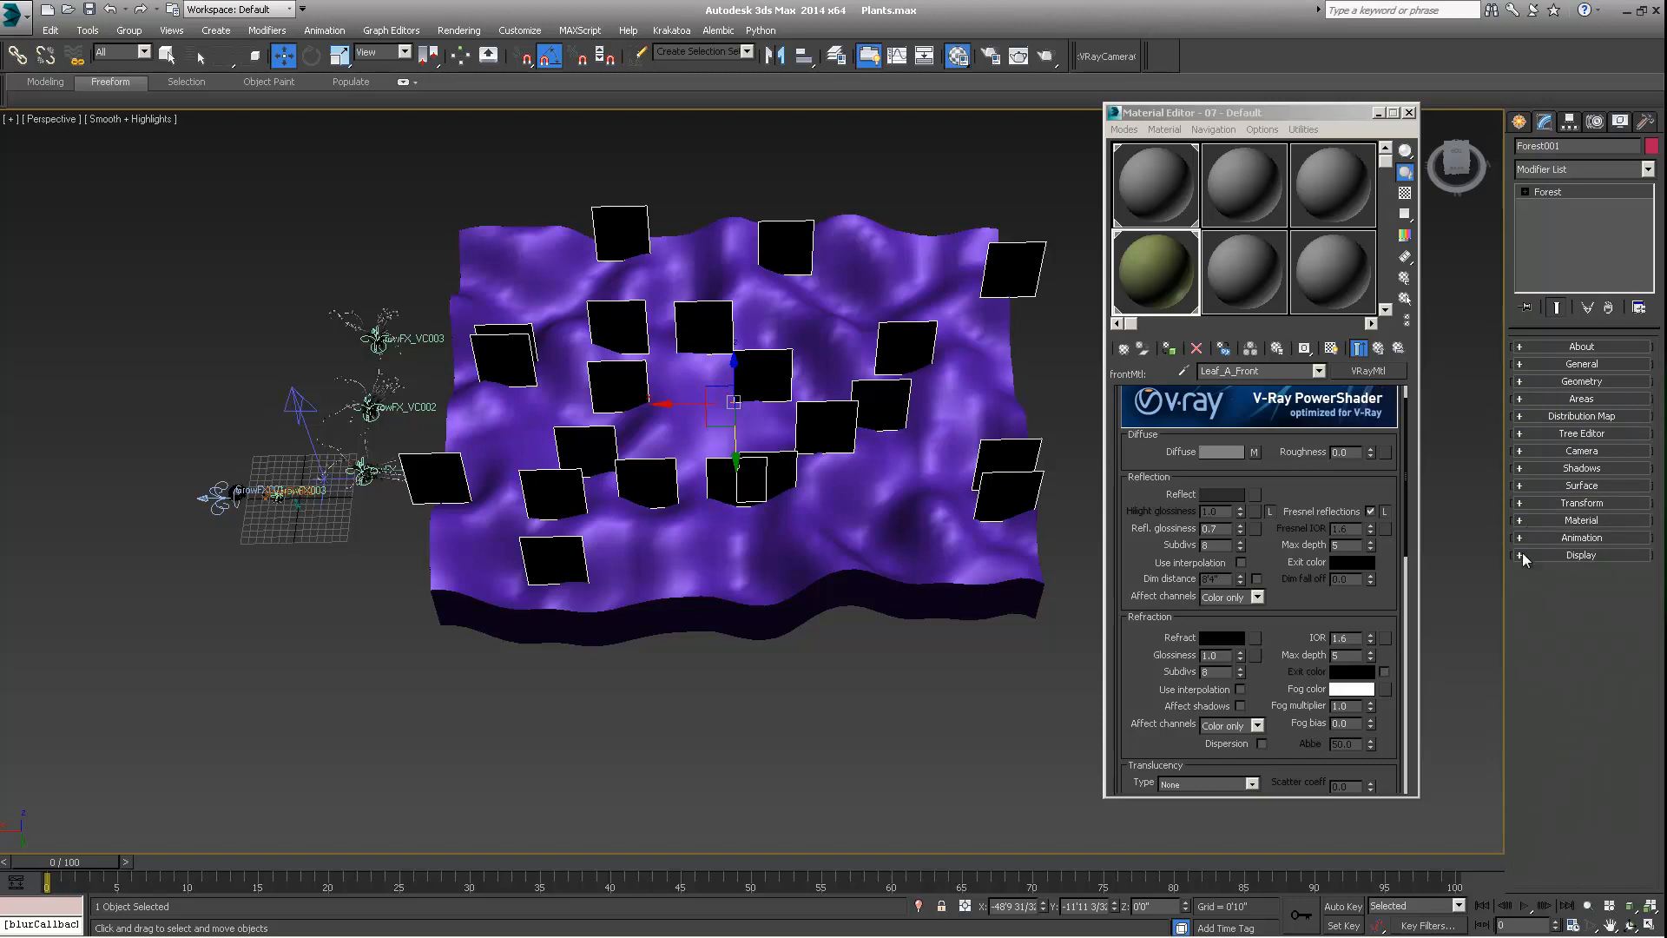
click(1520, 380)
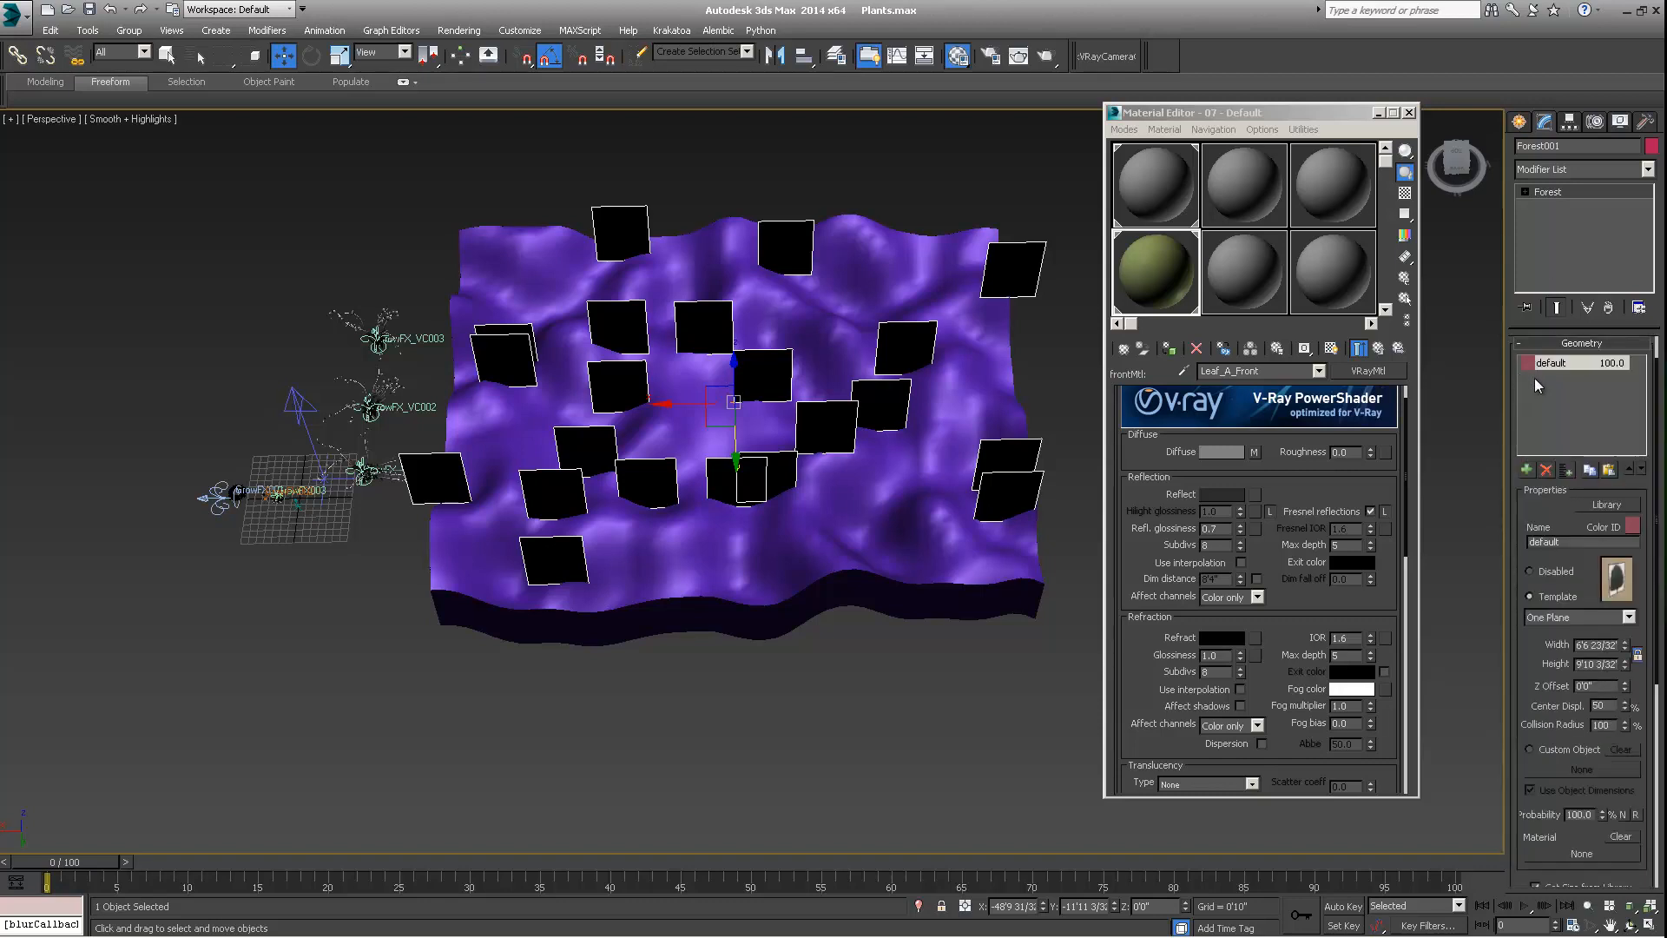
drag(1523, 496, 1527, 589)
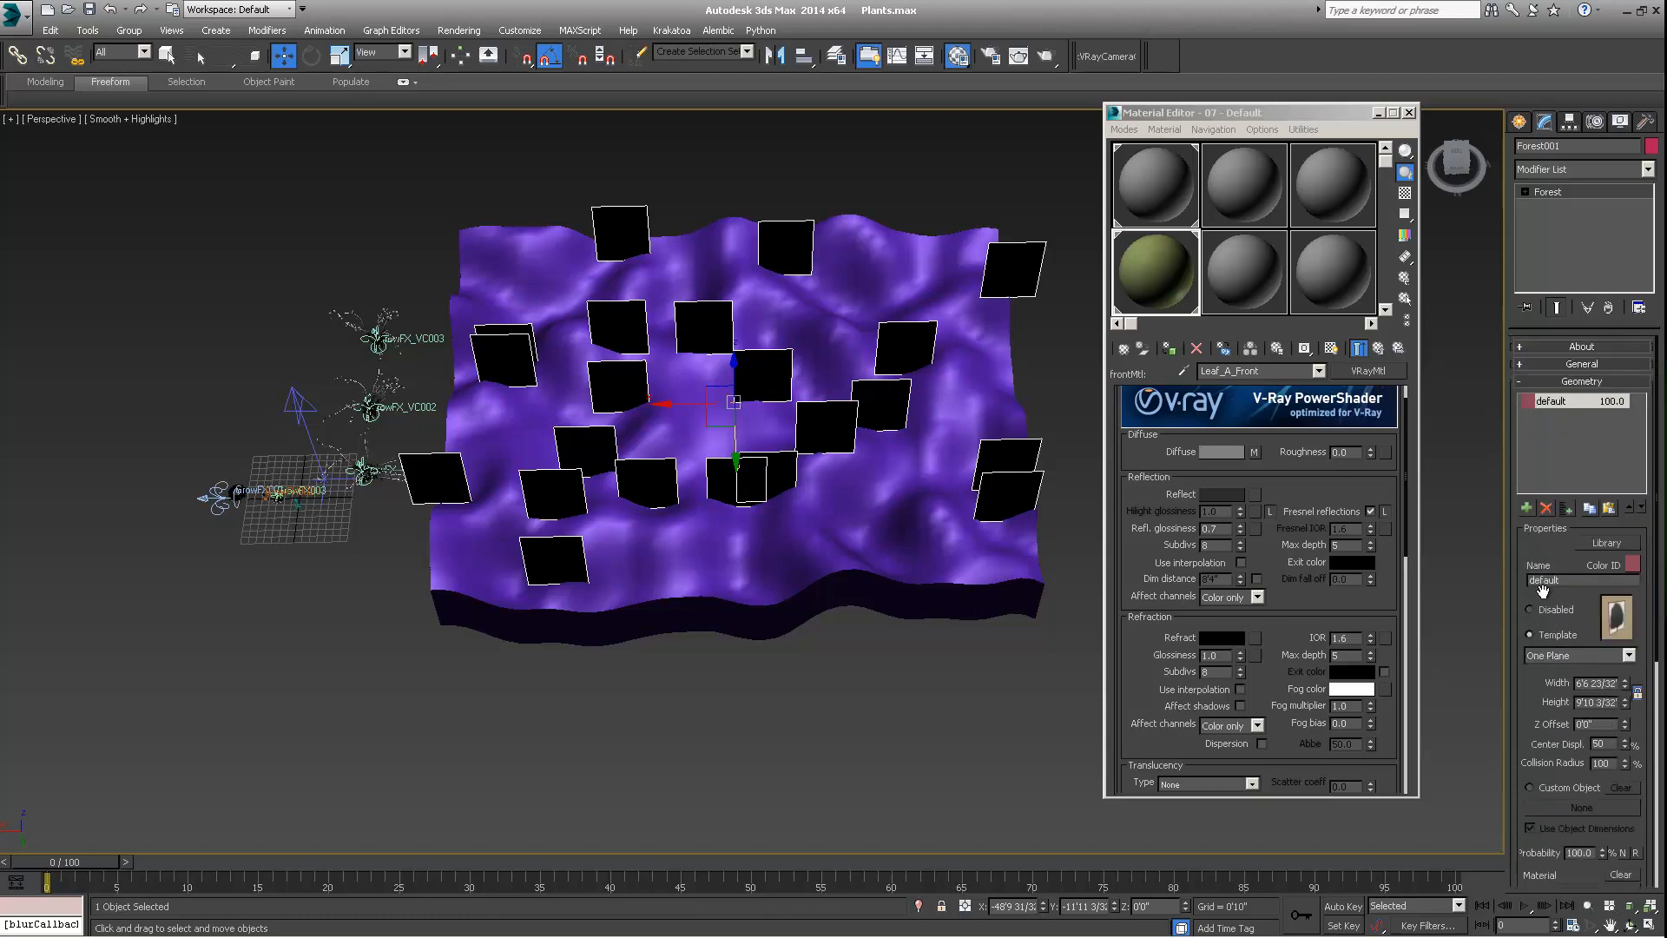
middle_drag(528, 429, 511, 456)
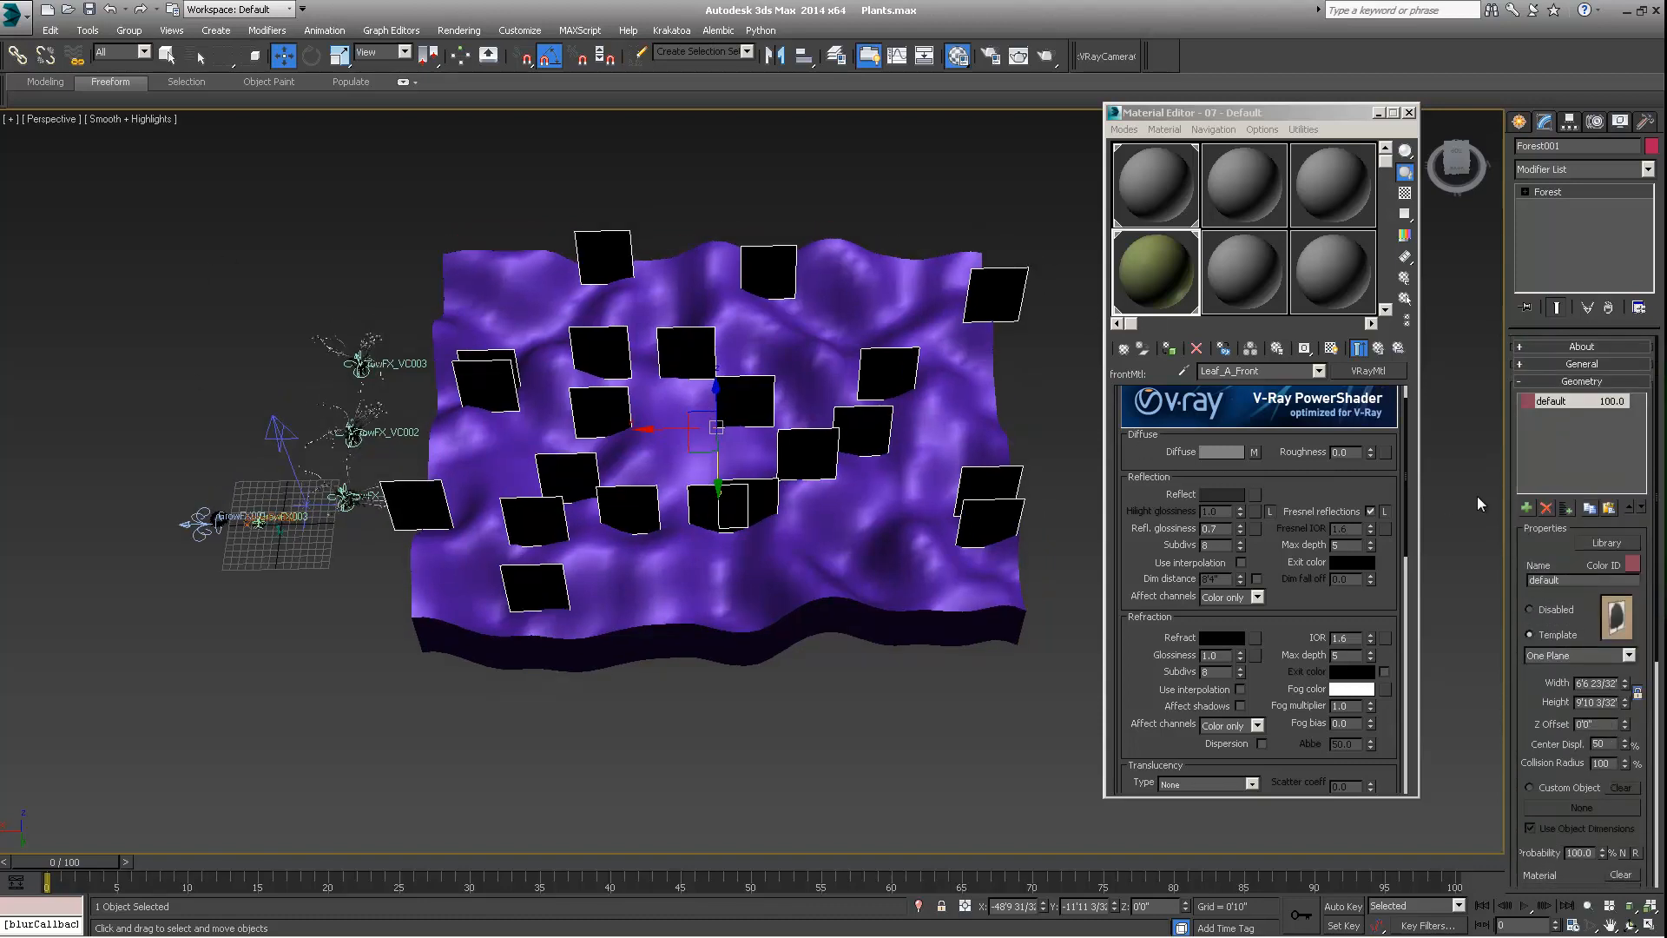
scroll(1535, 550, down, 5)
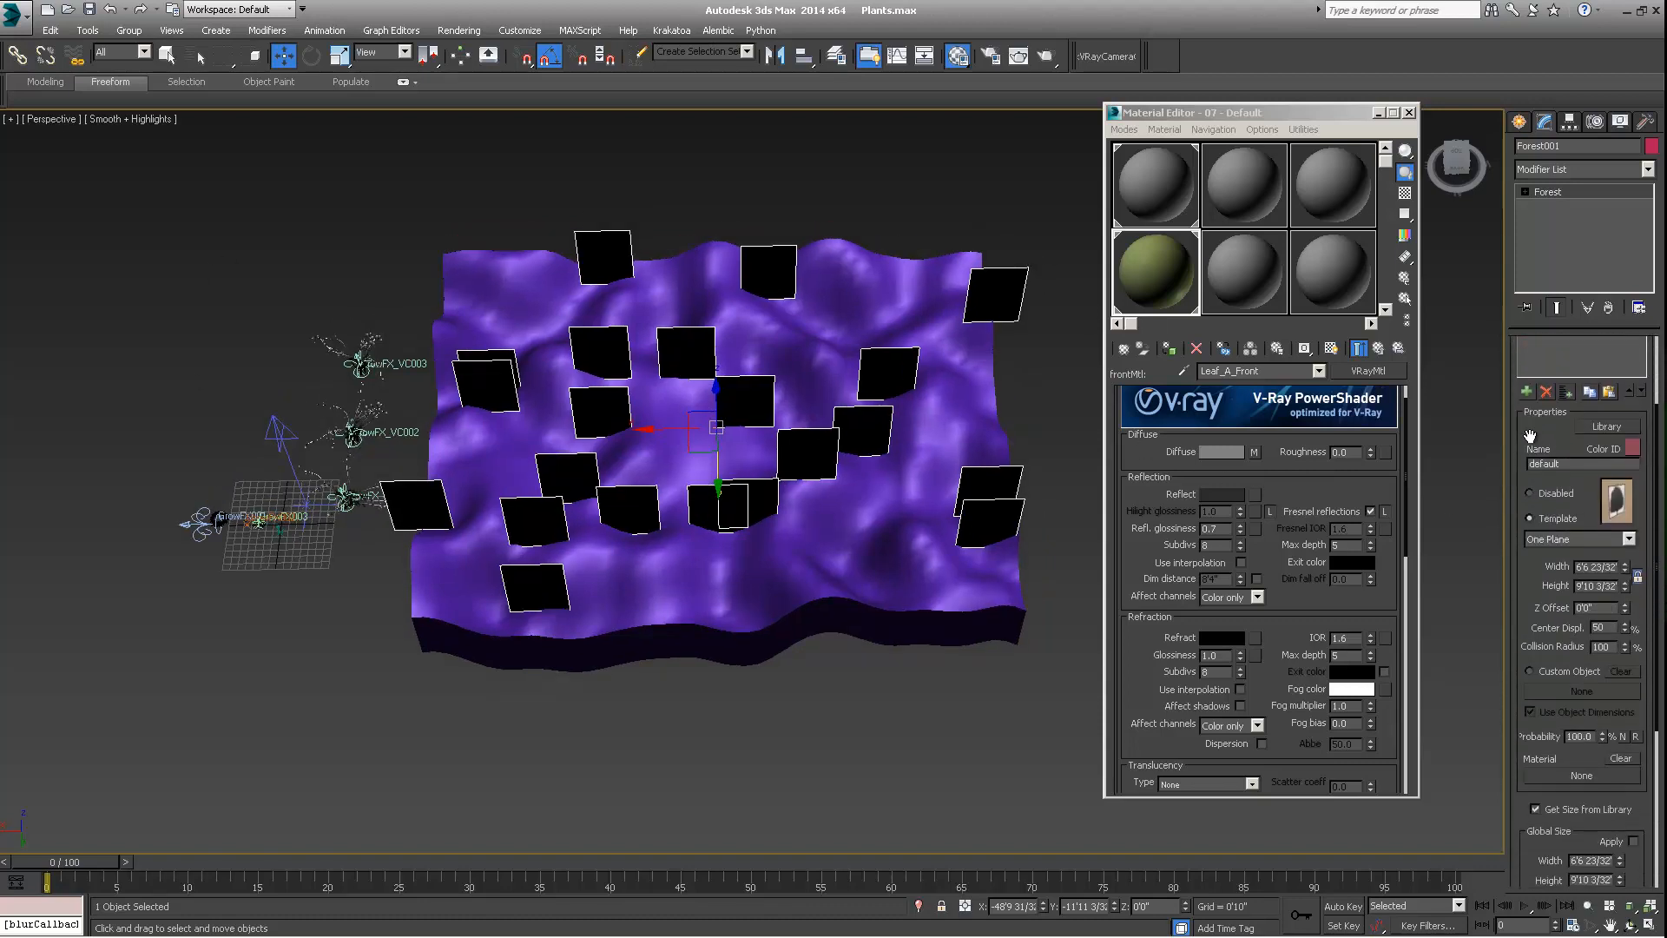
scroll(1571, 471, up, 5)
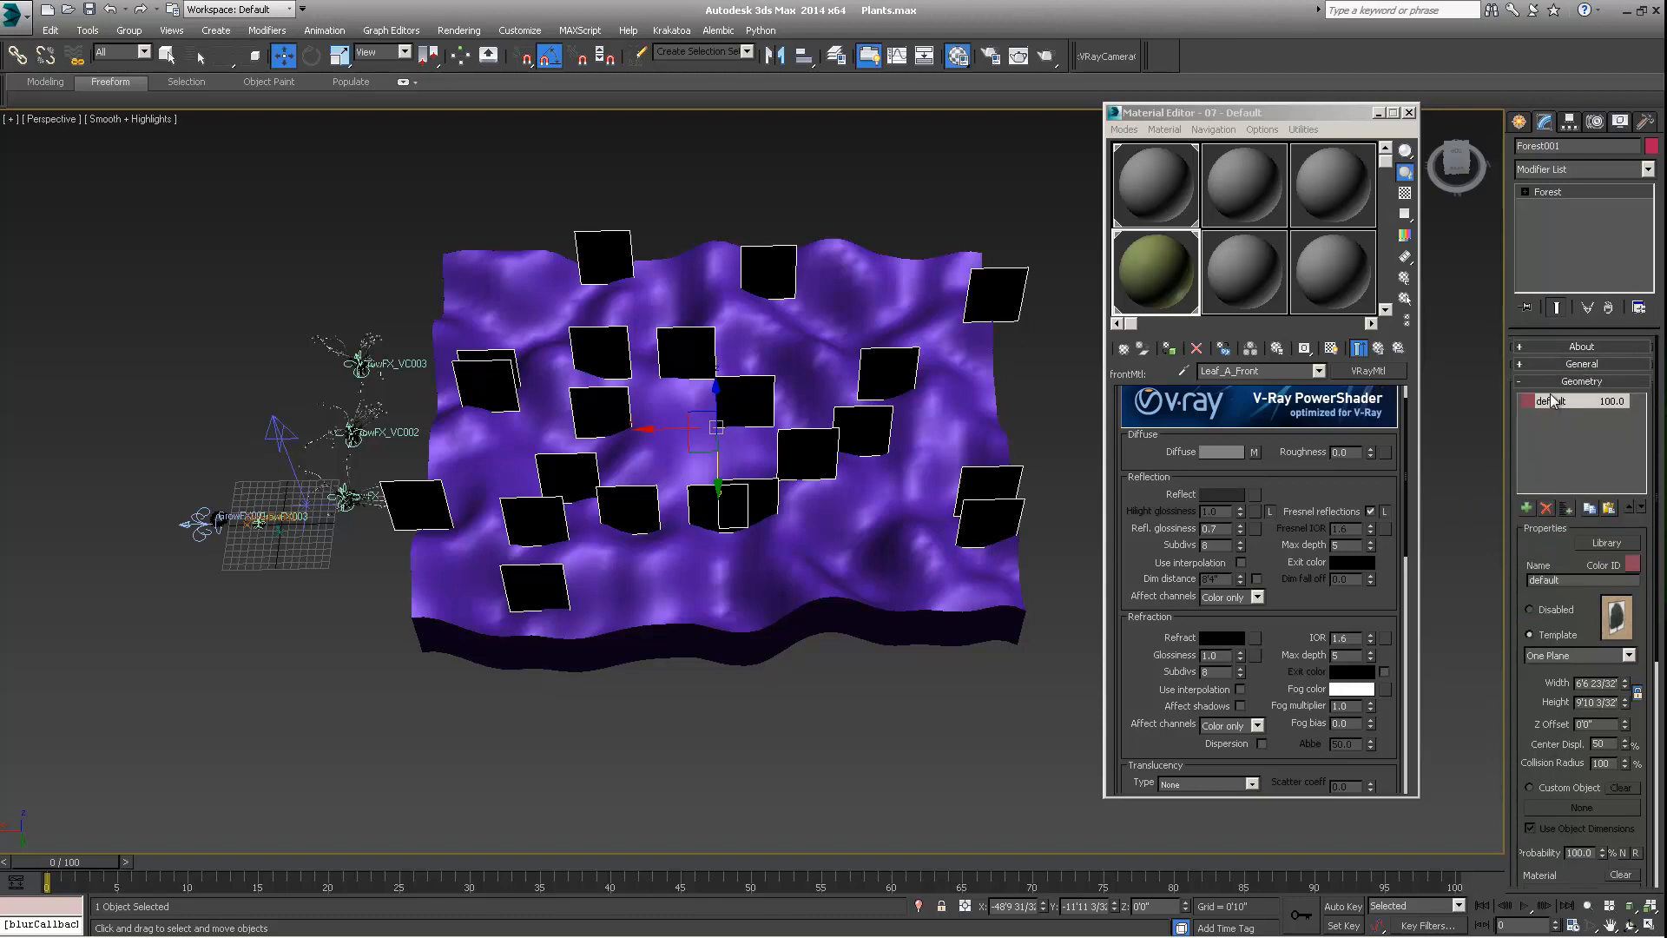
Try the Two Planes and Curved Plane templates for the default geometry item
click(1580, 657)
click(1579, 688)
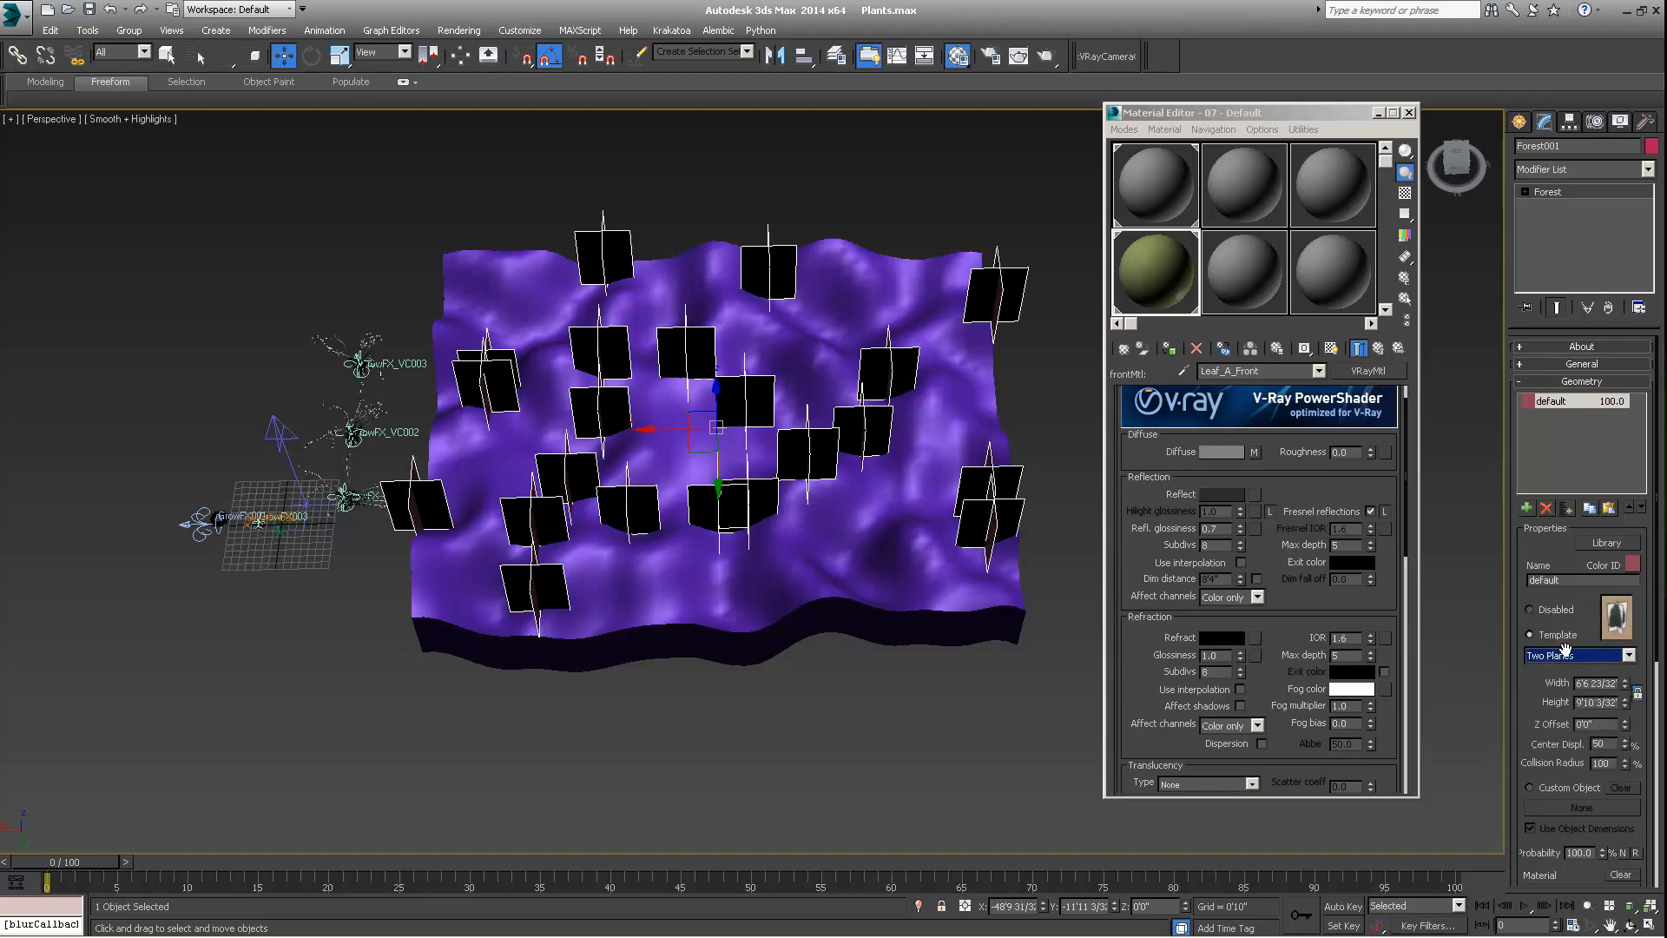
click(1567, 655)
click(1571, 716)
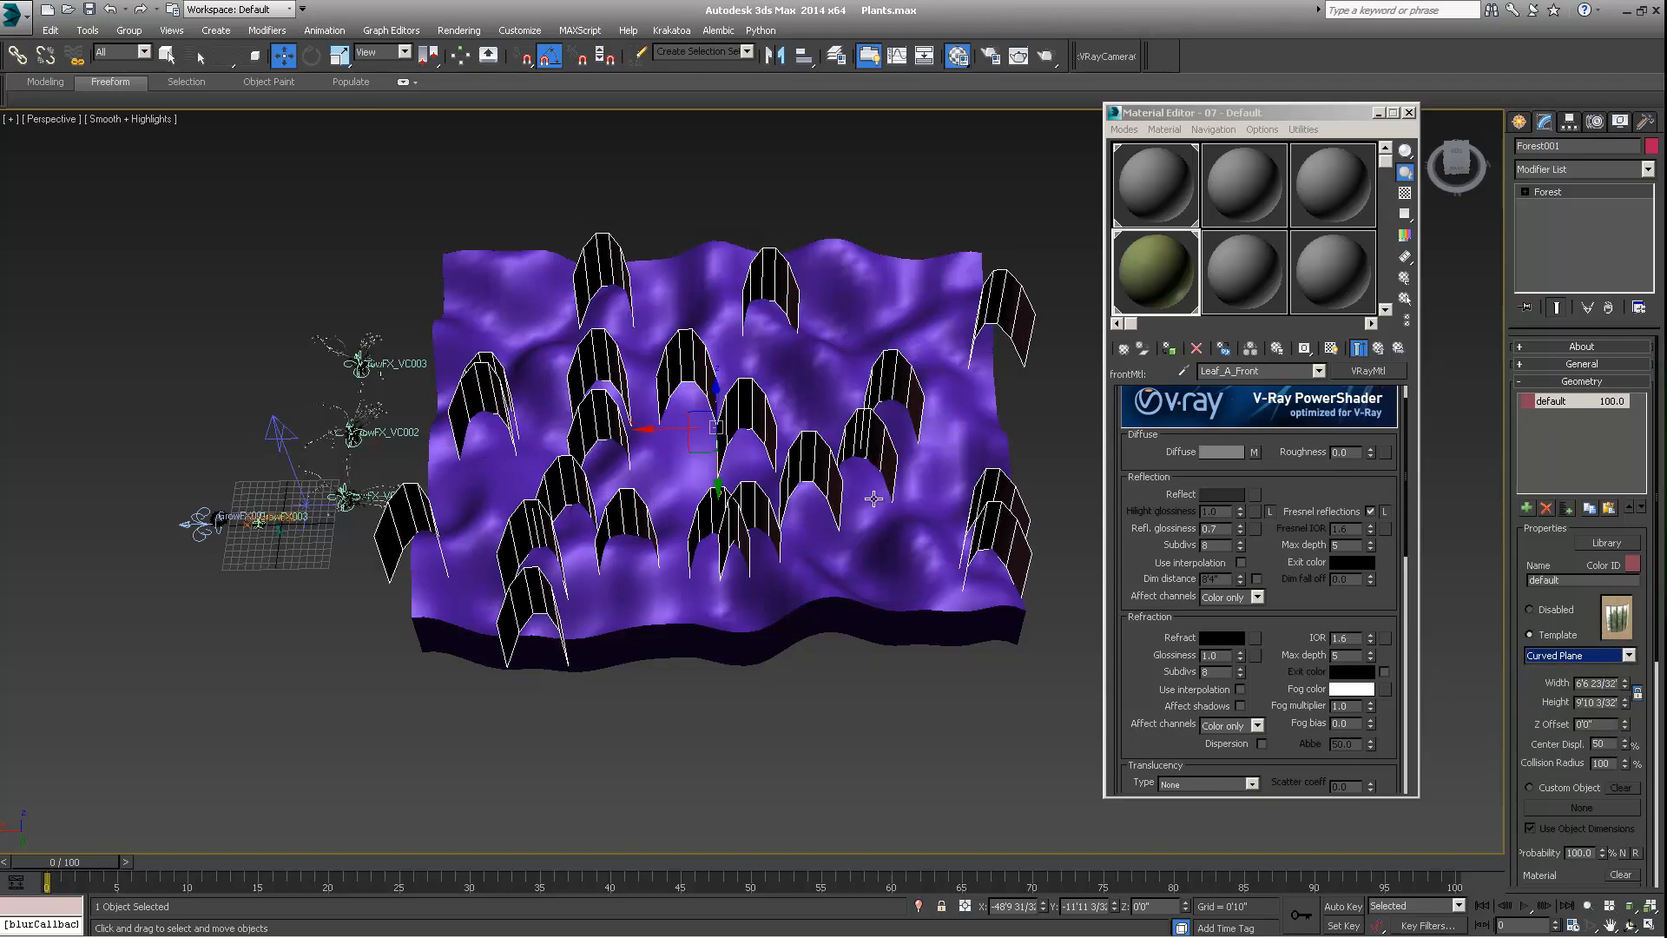
alt+middle_drag(873, 498, 875, 457)
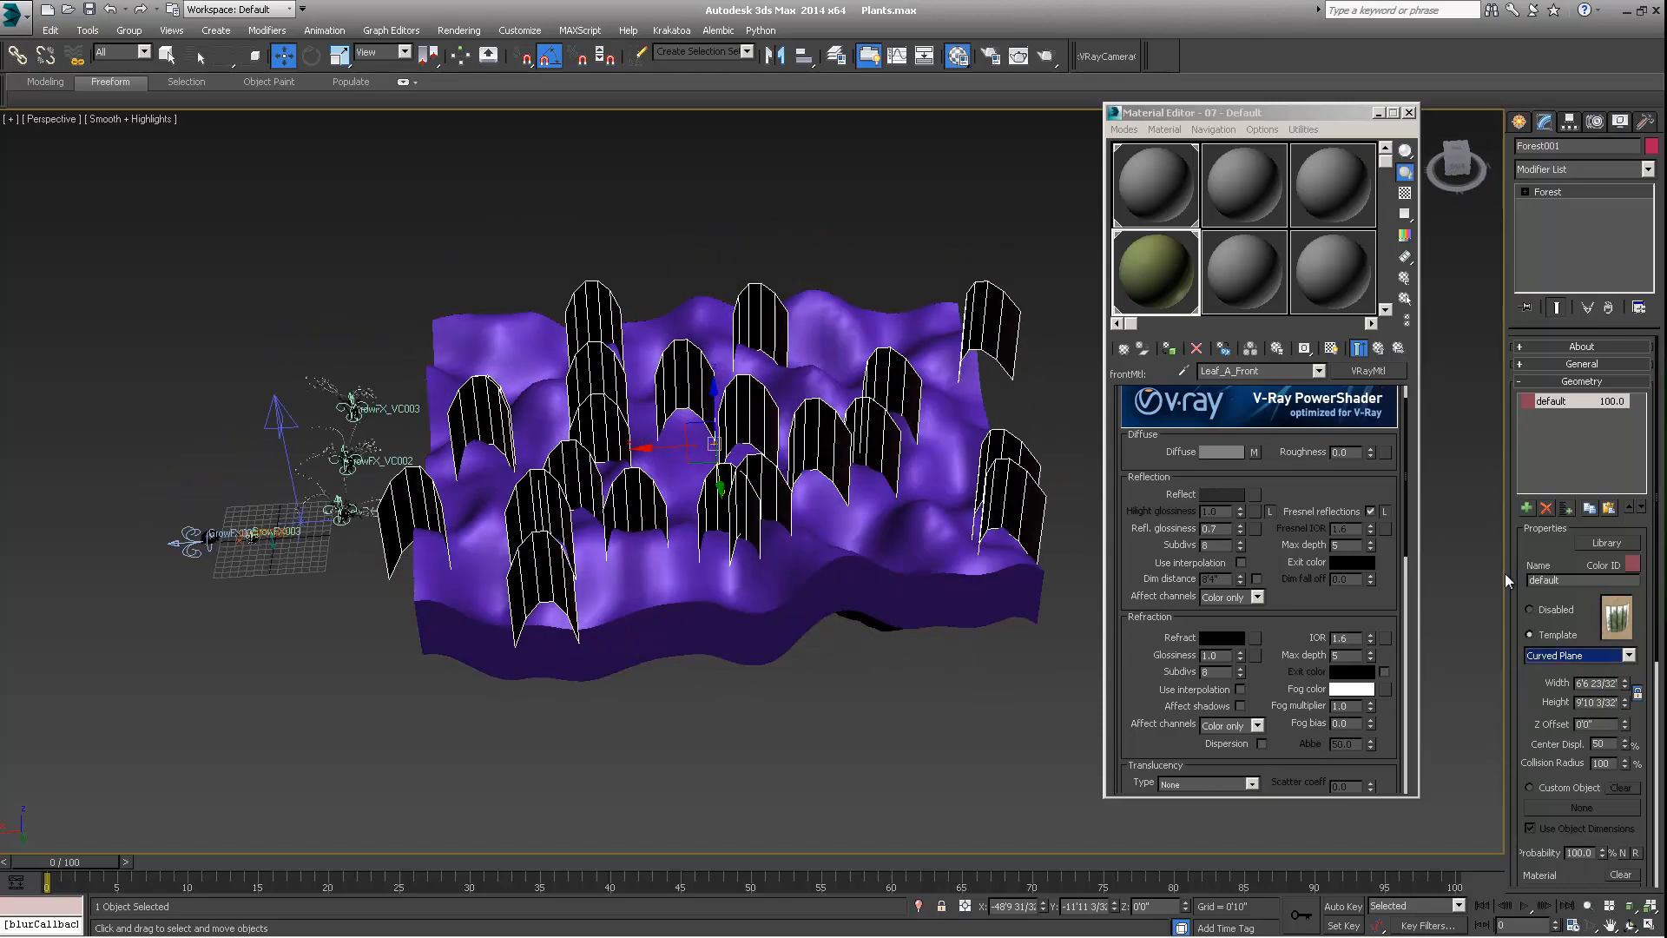
Switch the geometry item to Custom Object and assign the GrowFX_VC plant, declining the recommended high-poly display and animation options
click(1582, 603)
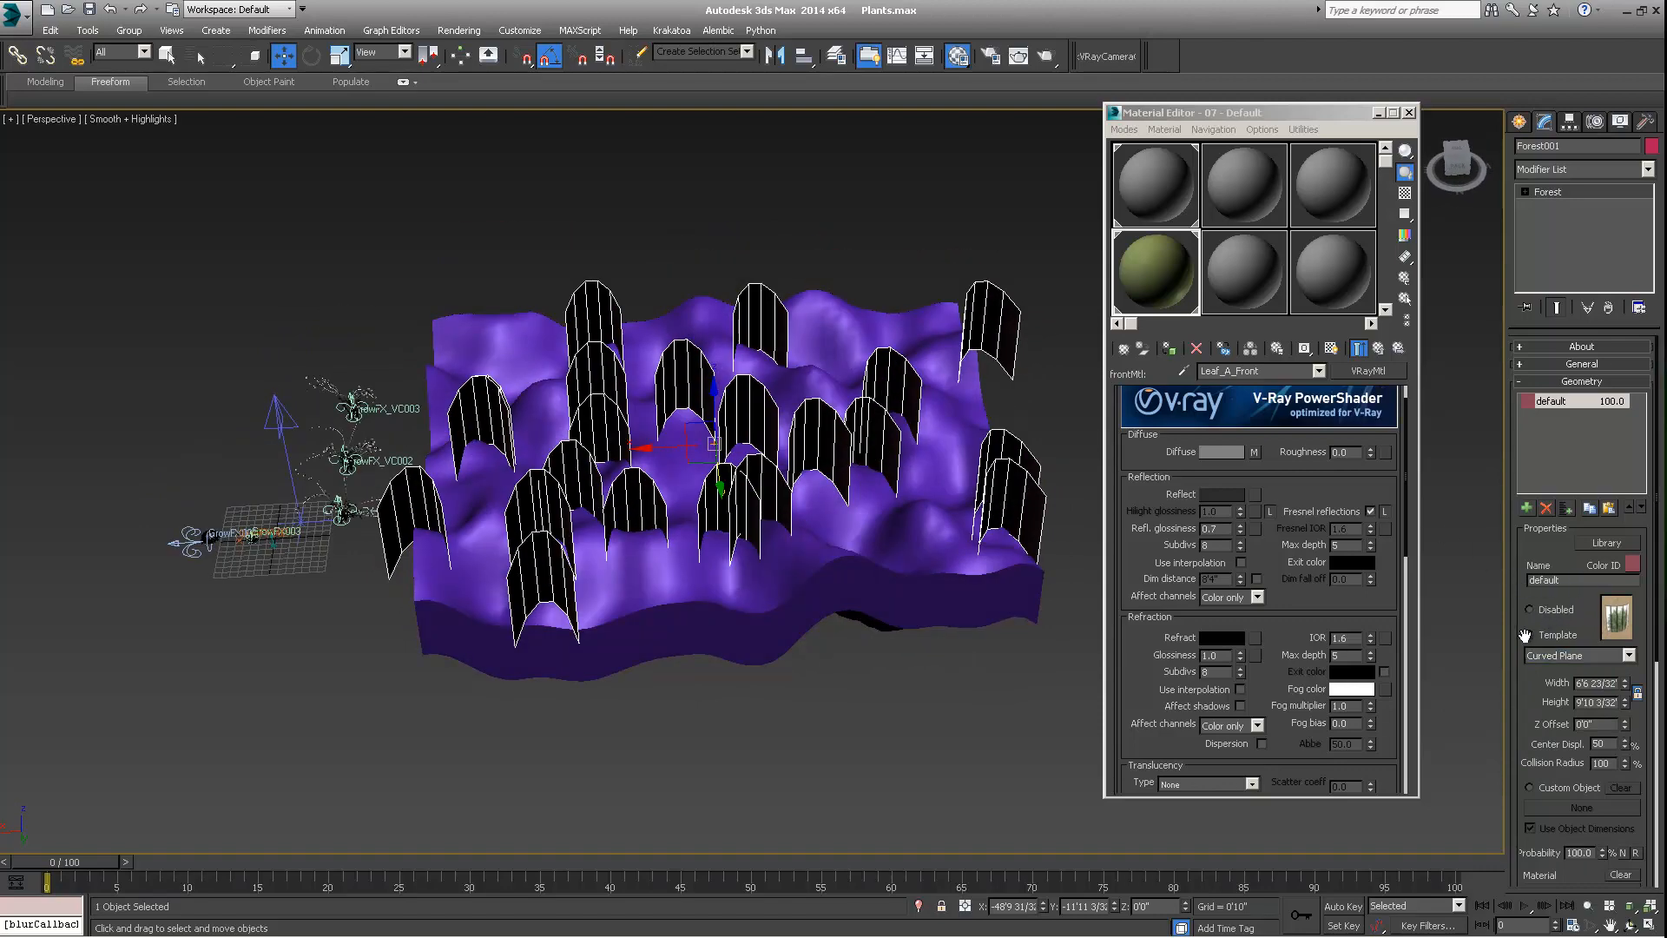
click(1530, 787)
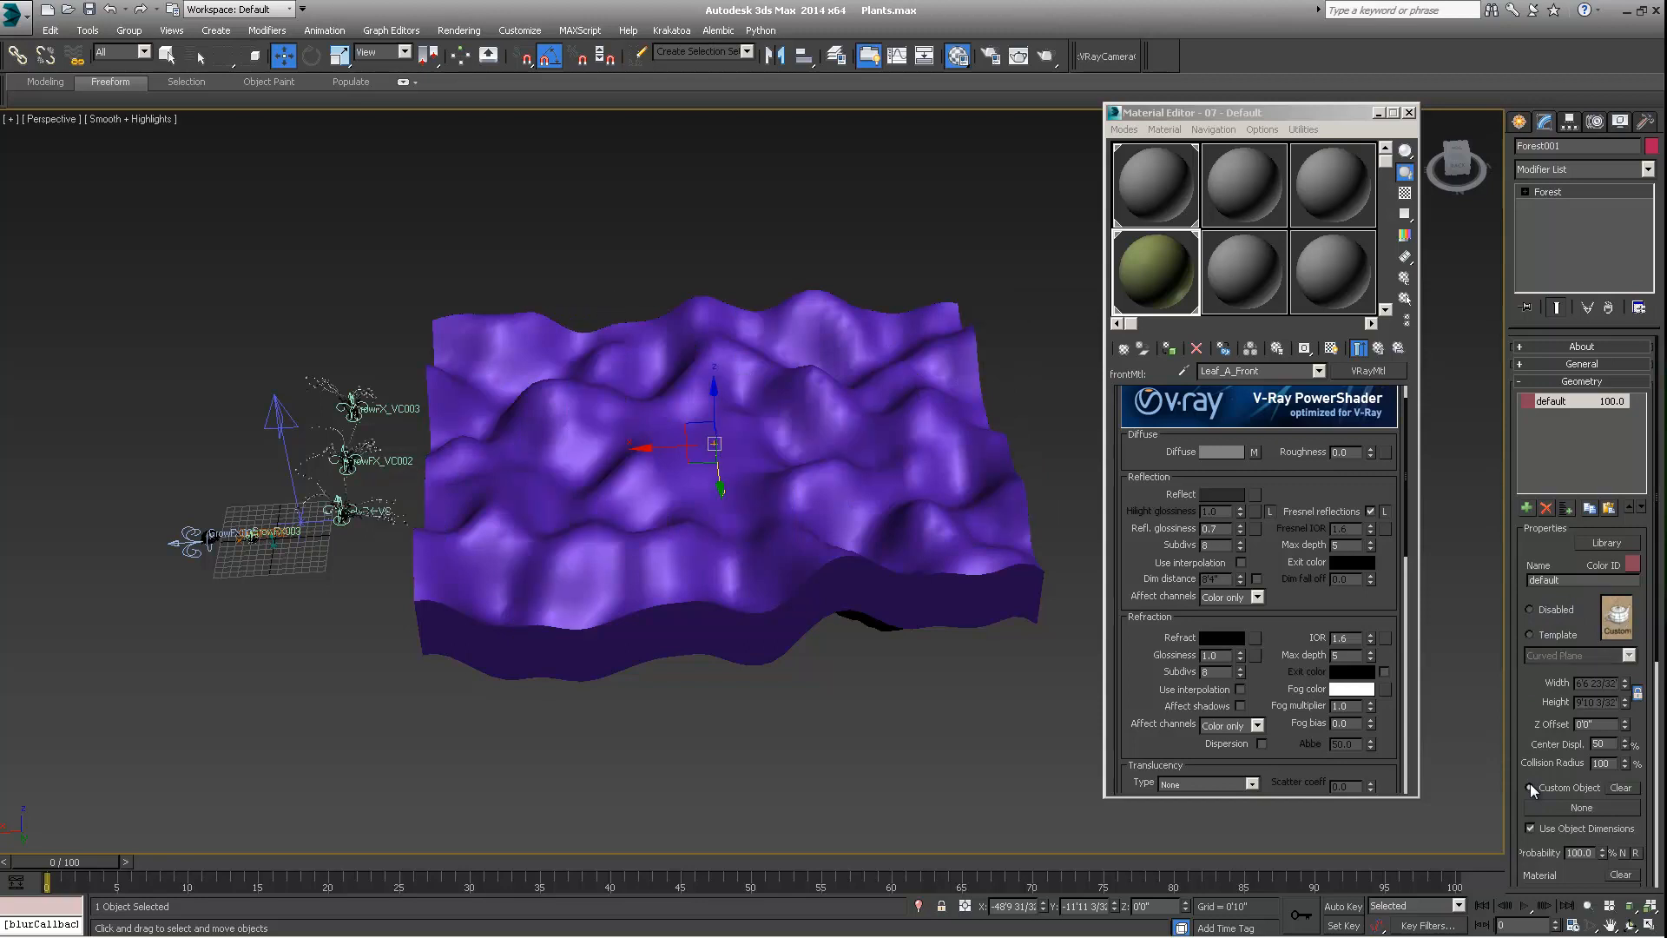
click(1591, 809)
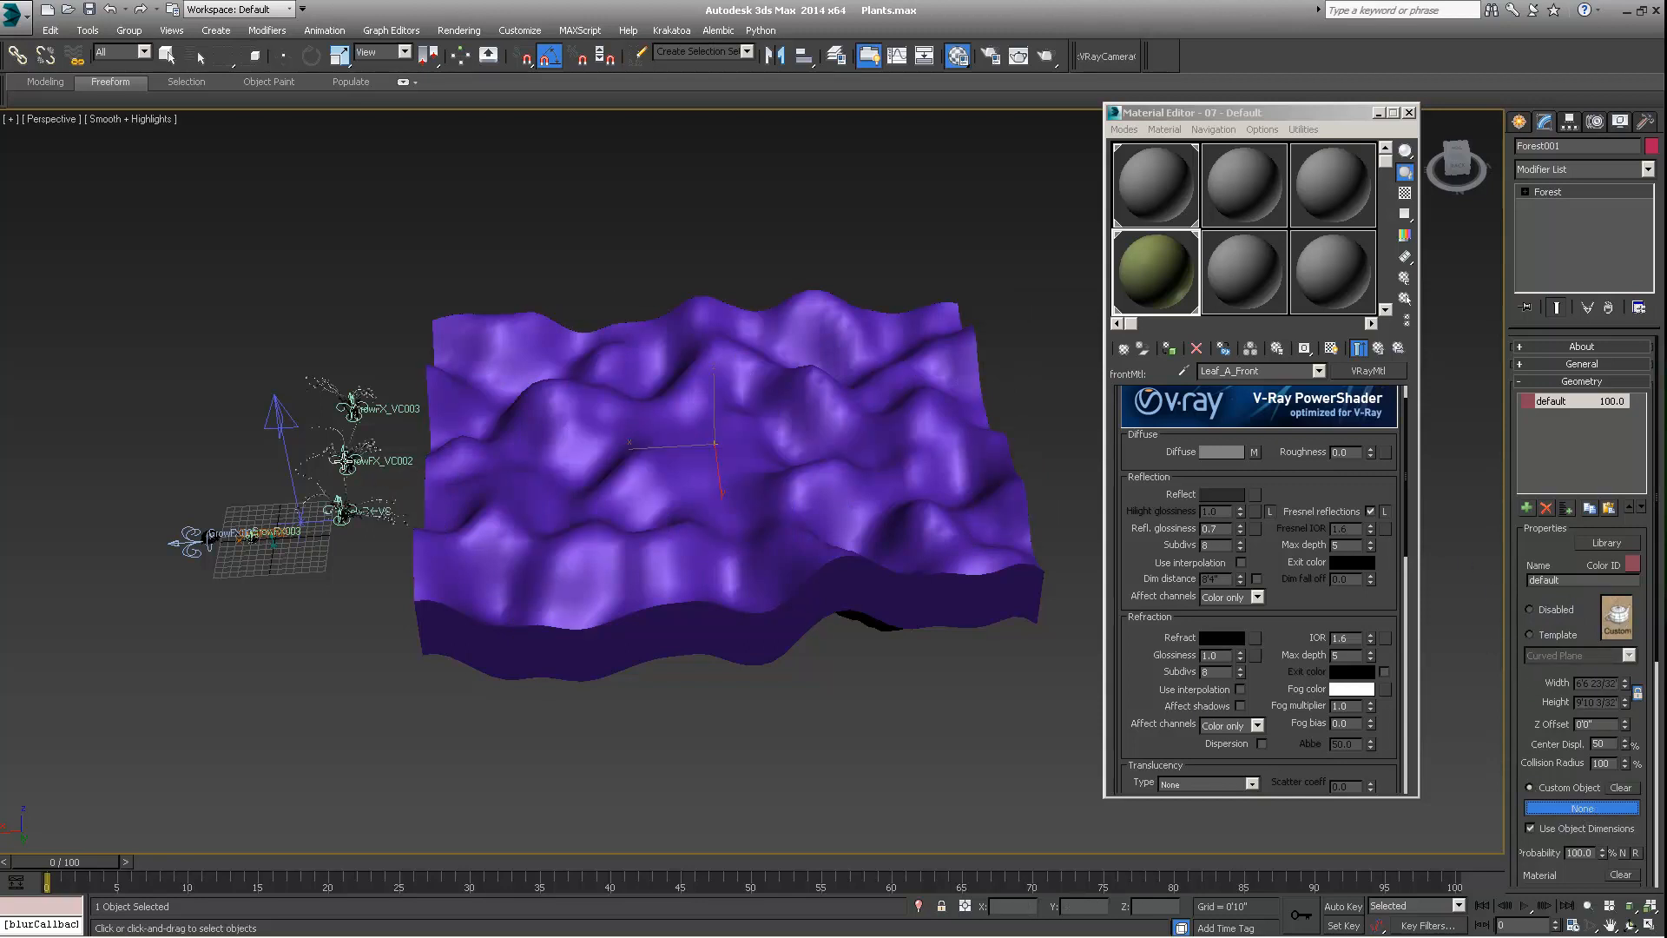
click(342, 519)
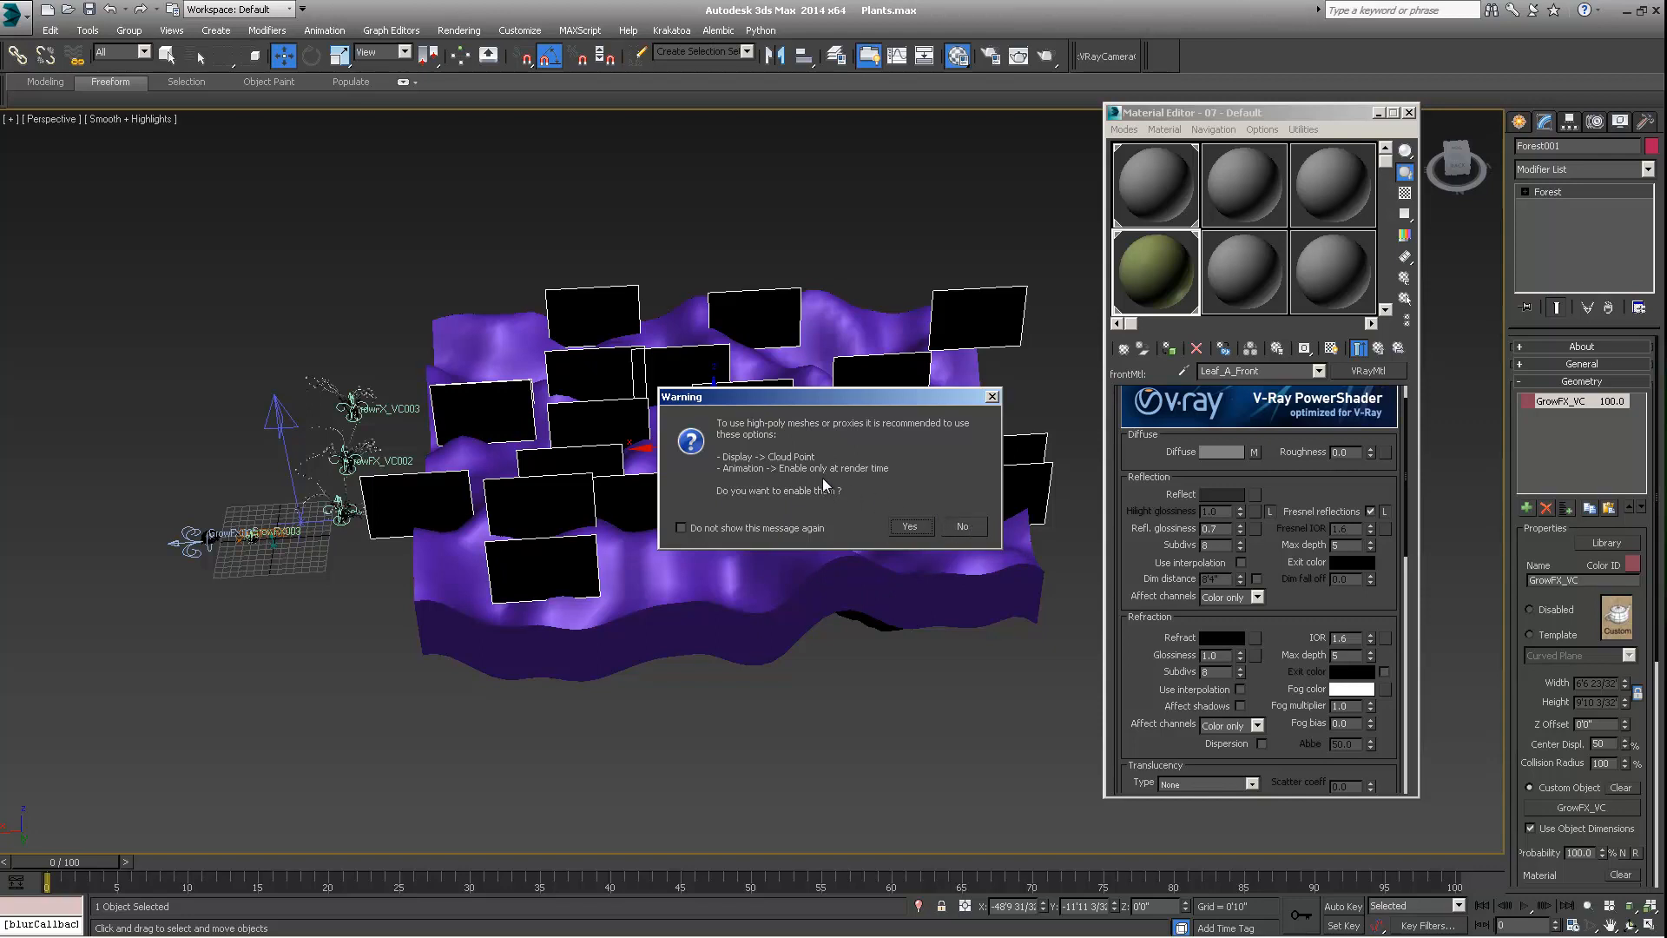
click(961, 525)
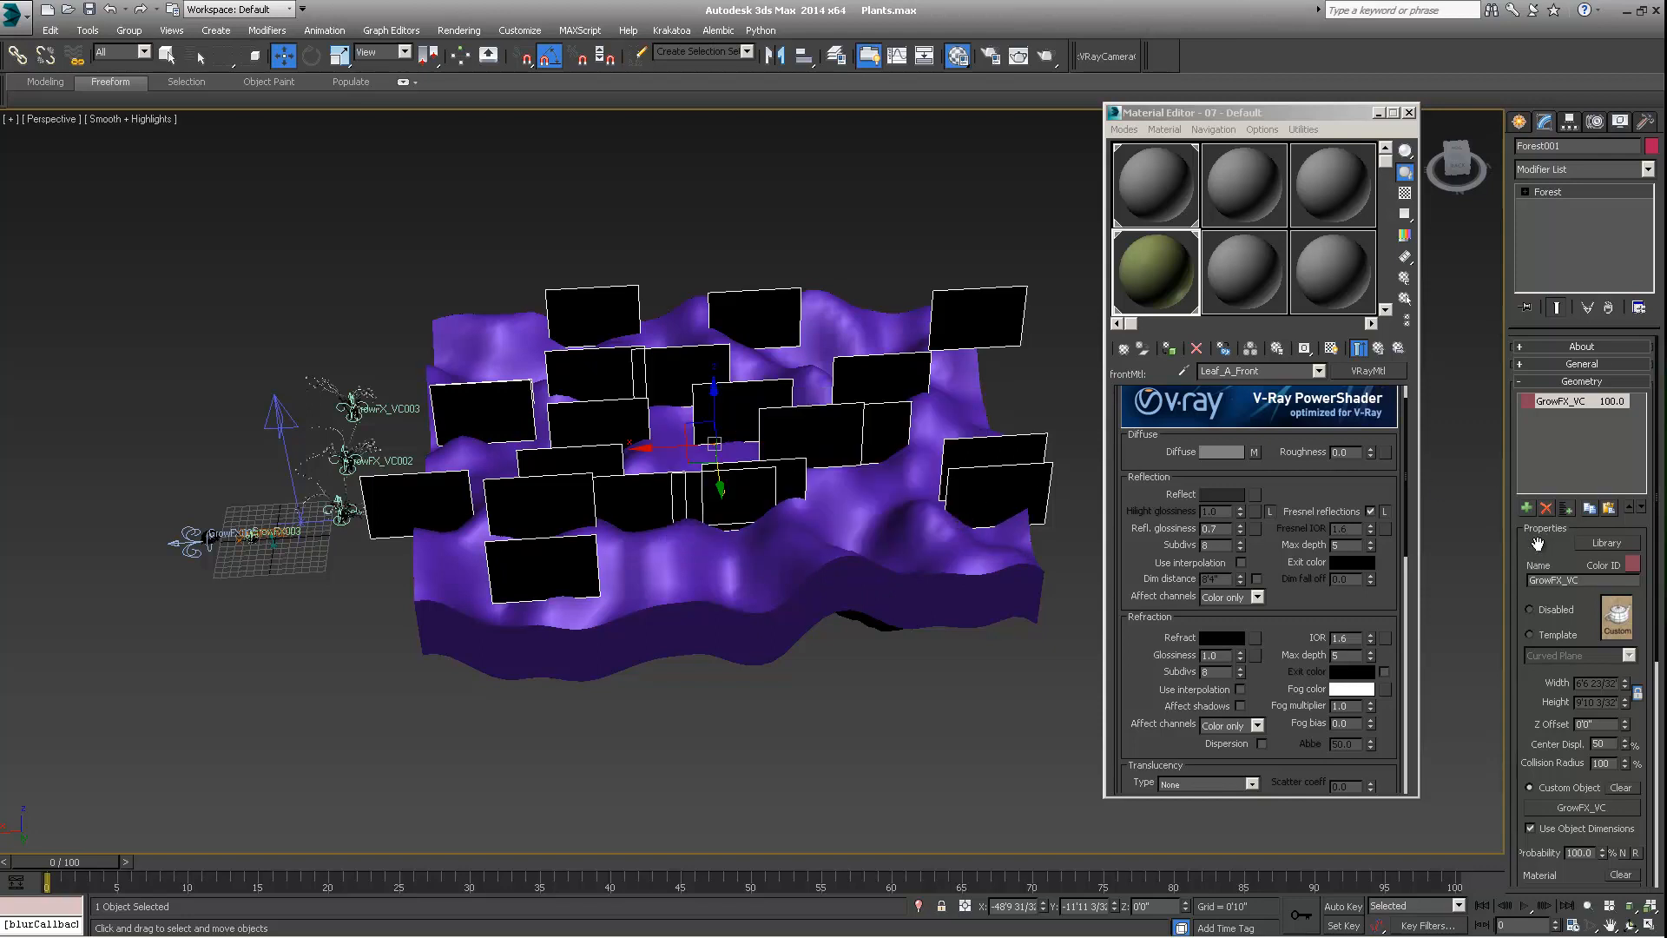
Set the Forest object's viewport display to Points-Cloud with a global density of 20% and check the scattered plants on the terrain
scroll(1536, 556, down, 5)
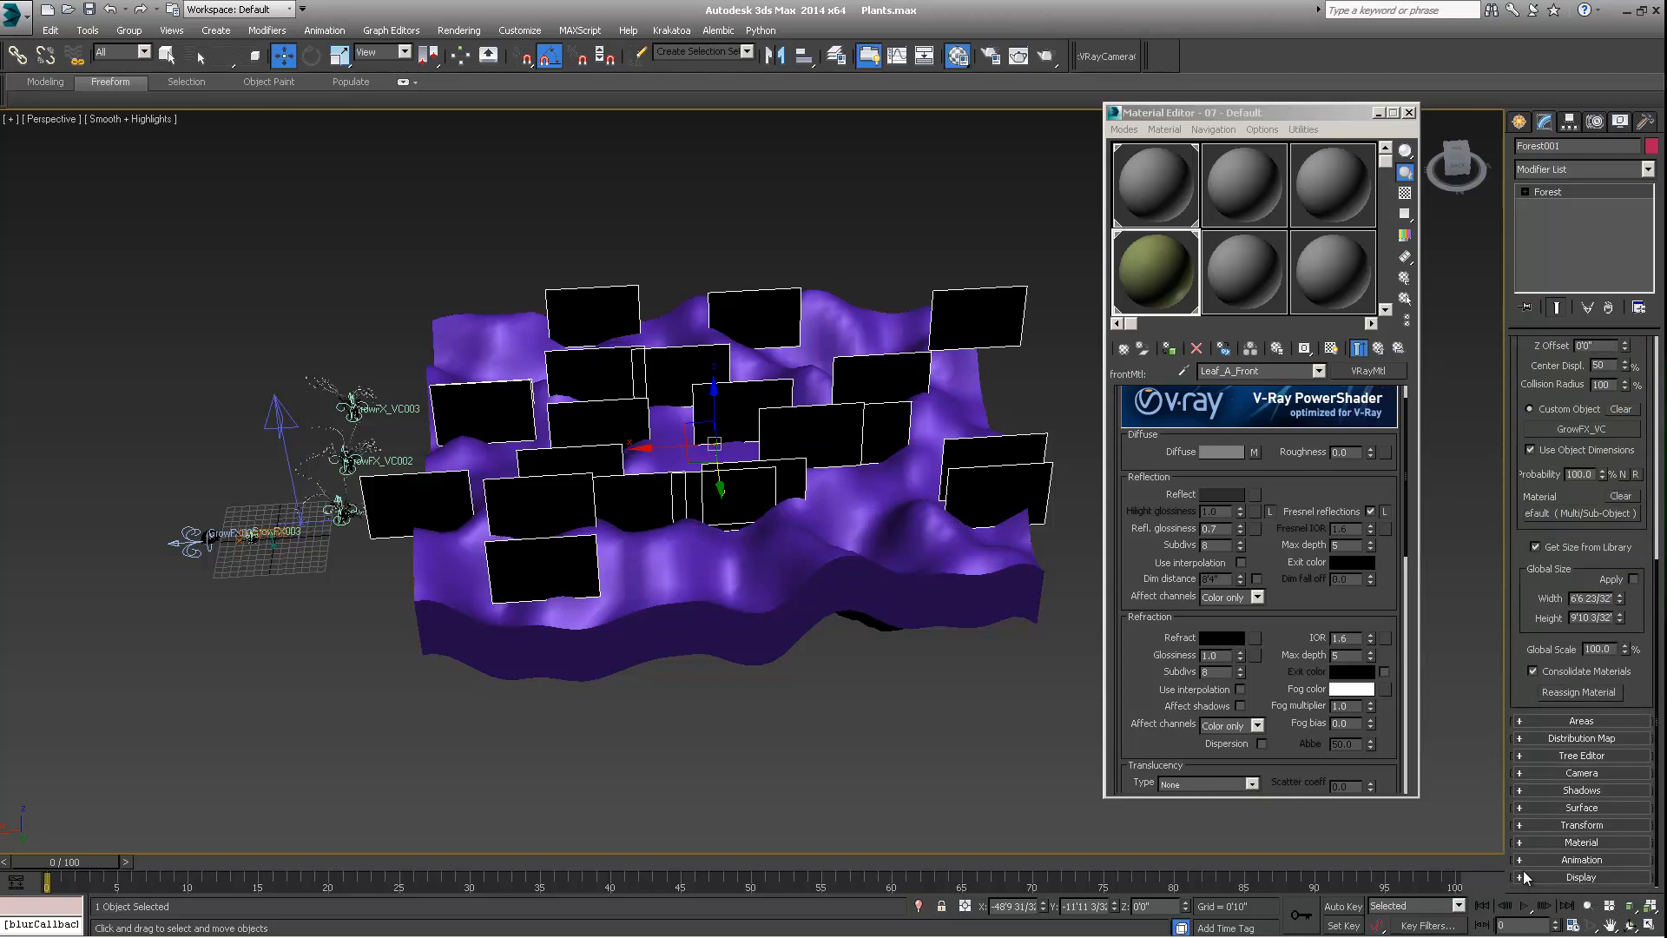
click(1523, 878)
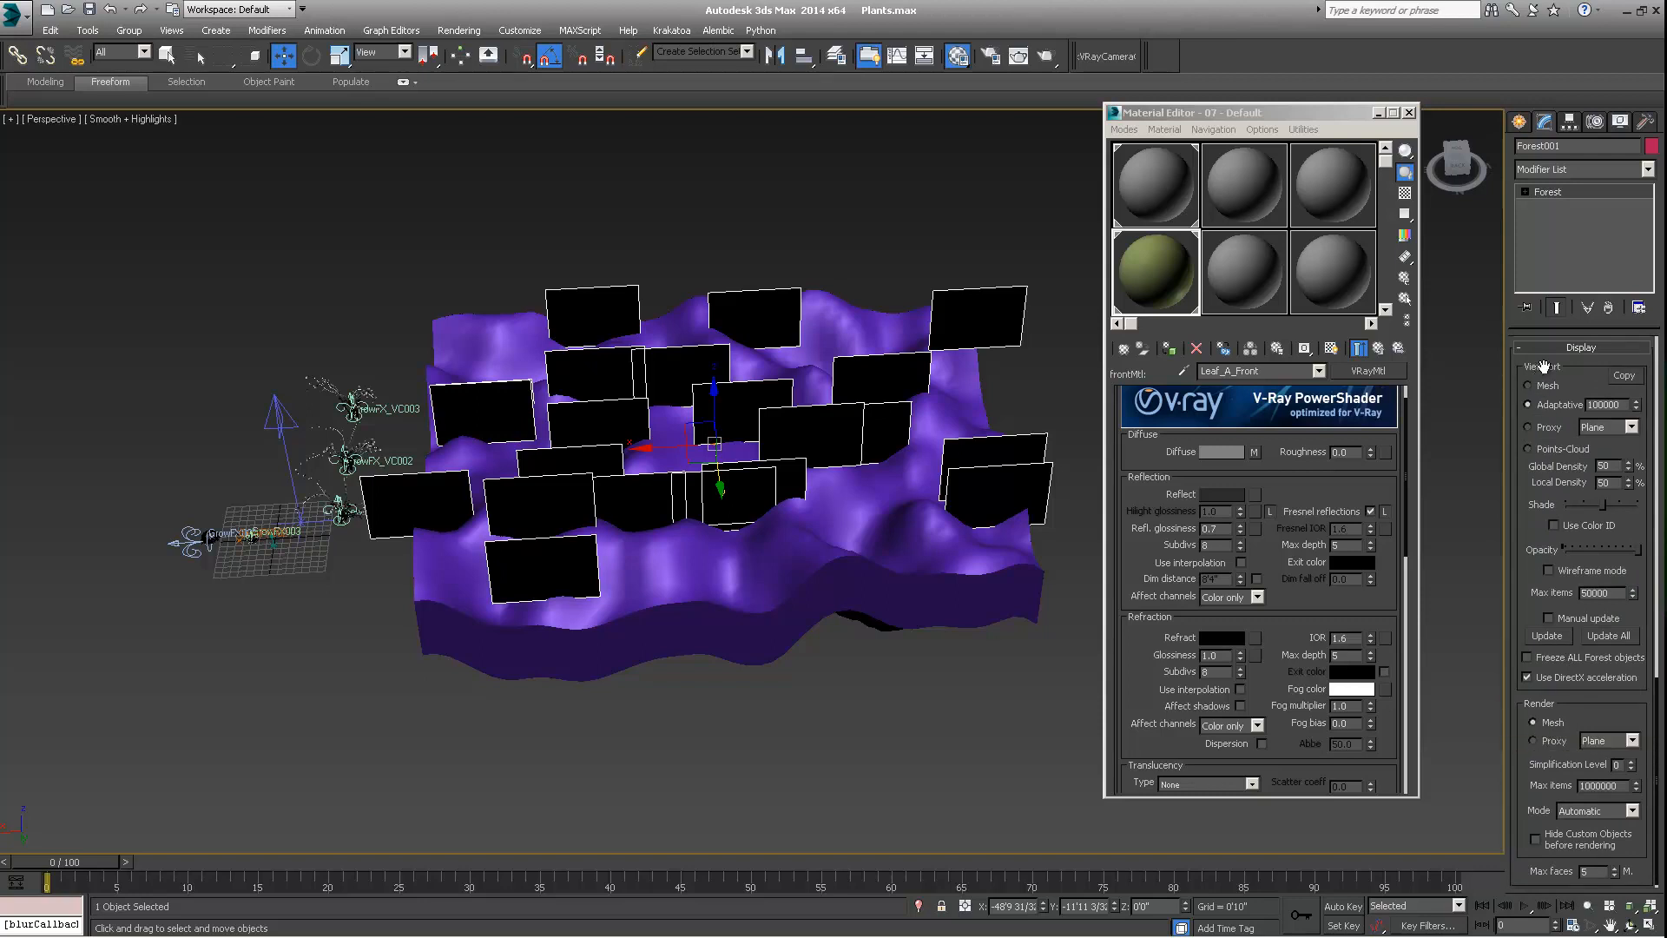
click(1528, 448)
alt+middle_drag(927, 526, 829, 540)
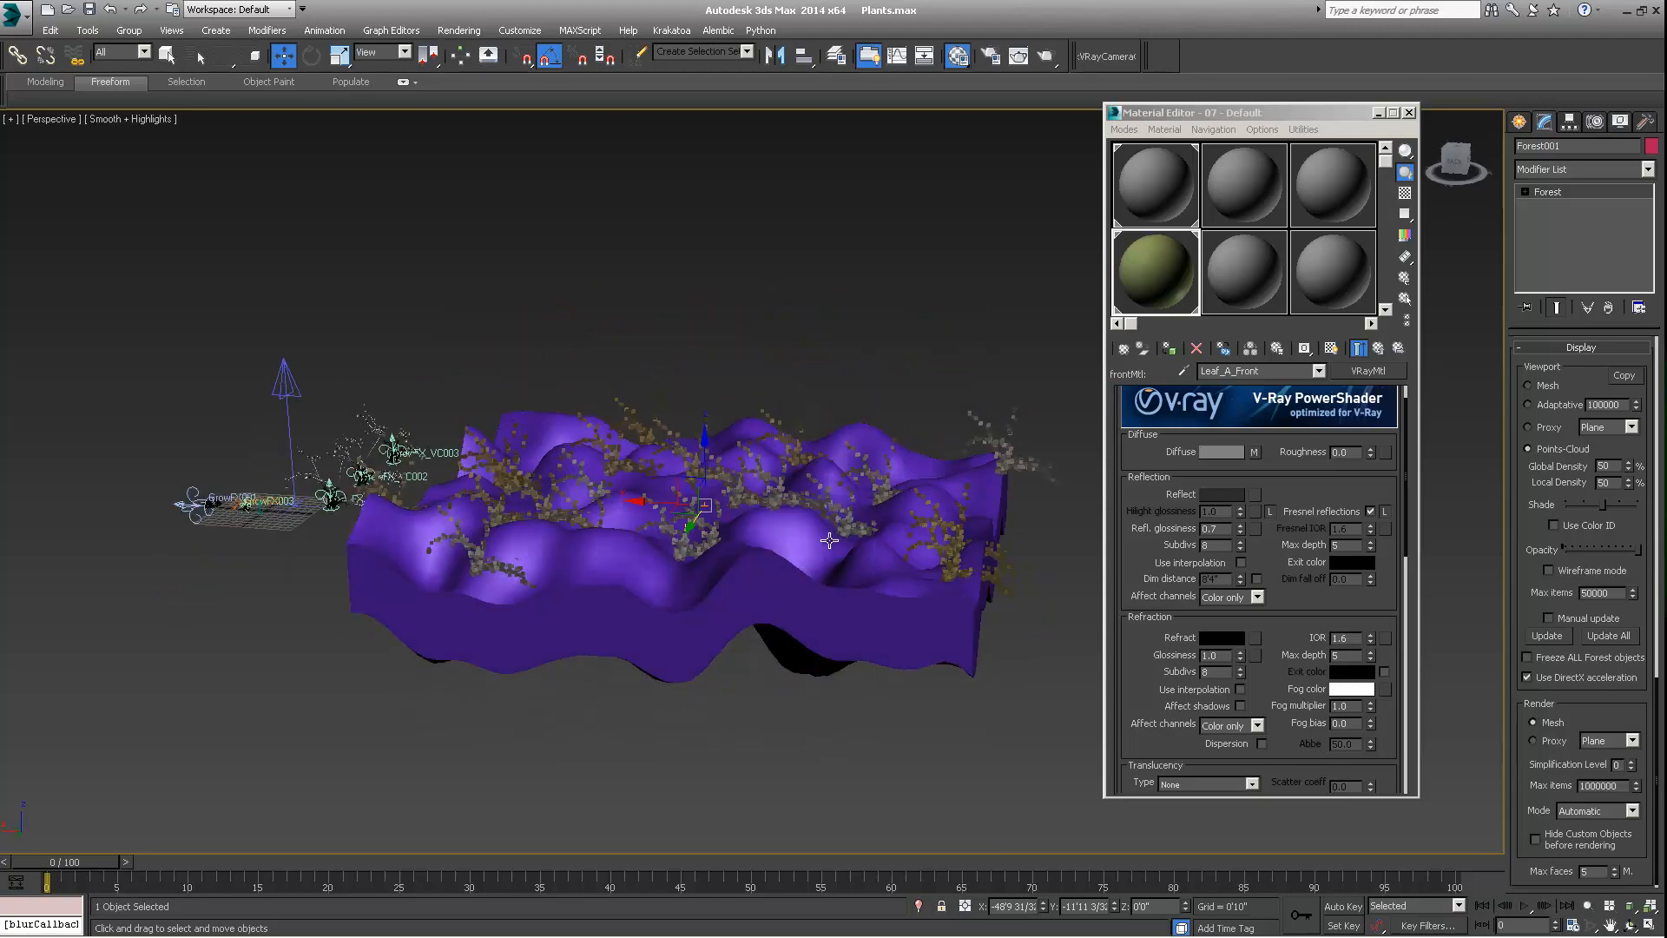
scroll(816, 556, up, 5)
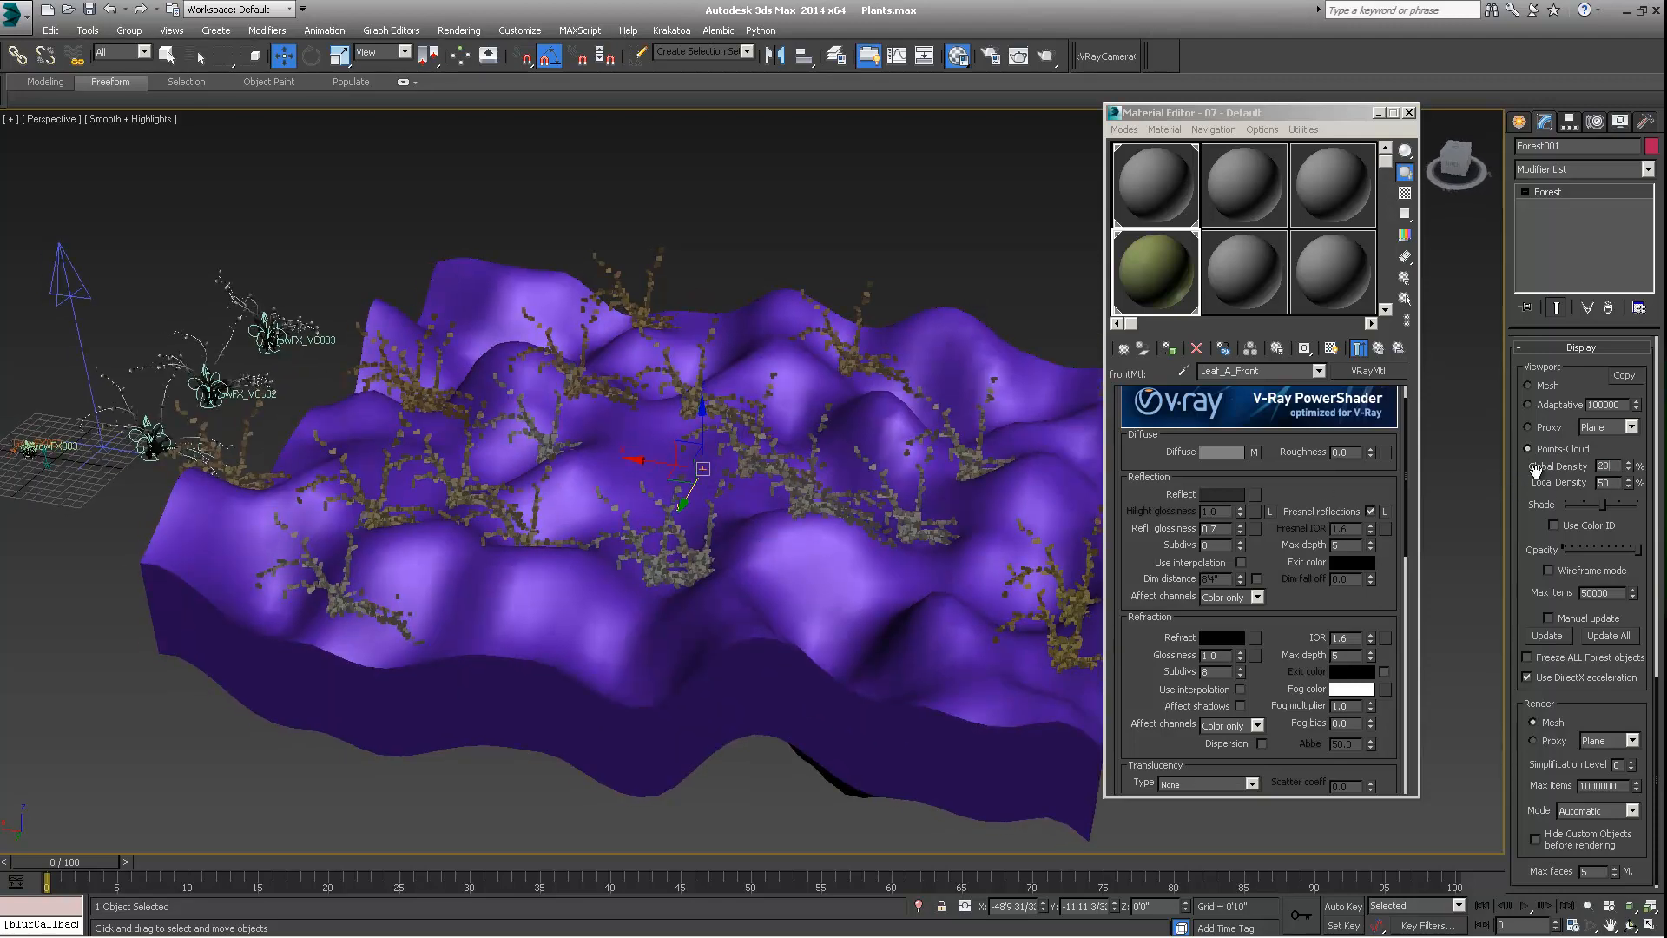
mouse_move(777, 493)
alt+middle_down()
mouse_move(762, 472)
mouse_move(797, 428)
mouse_move(775, 494)
alt+middle_up()
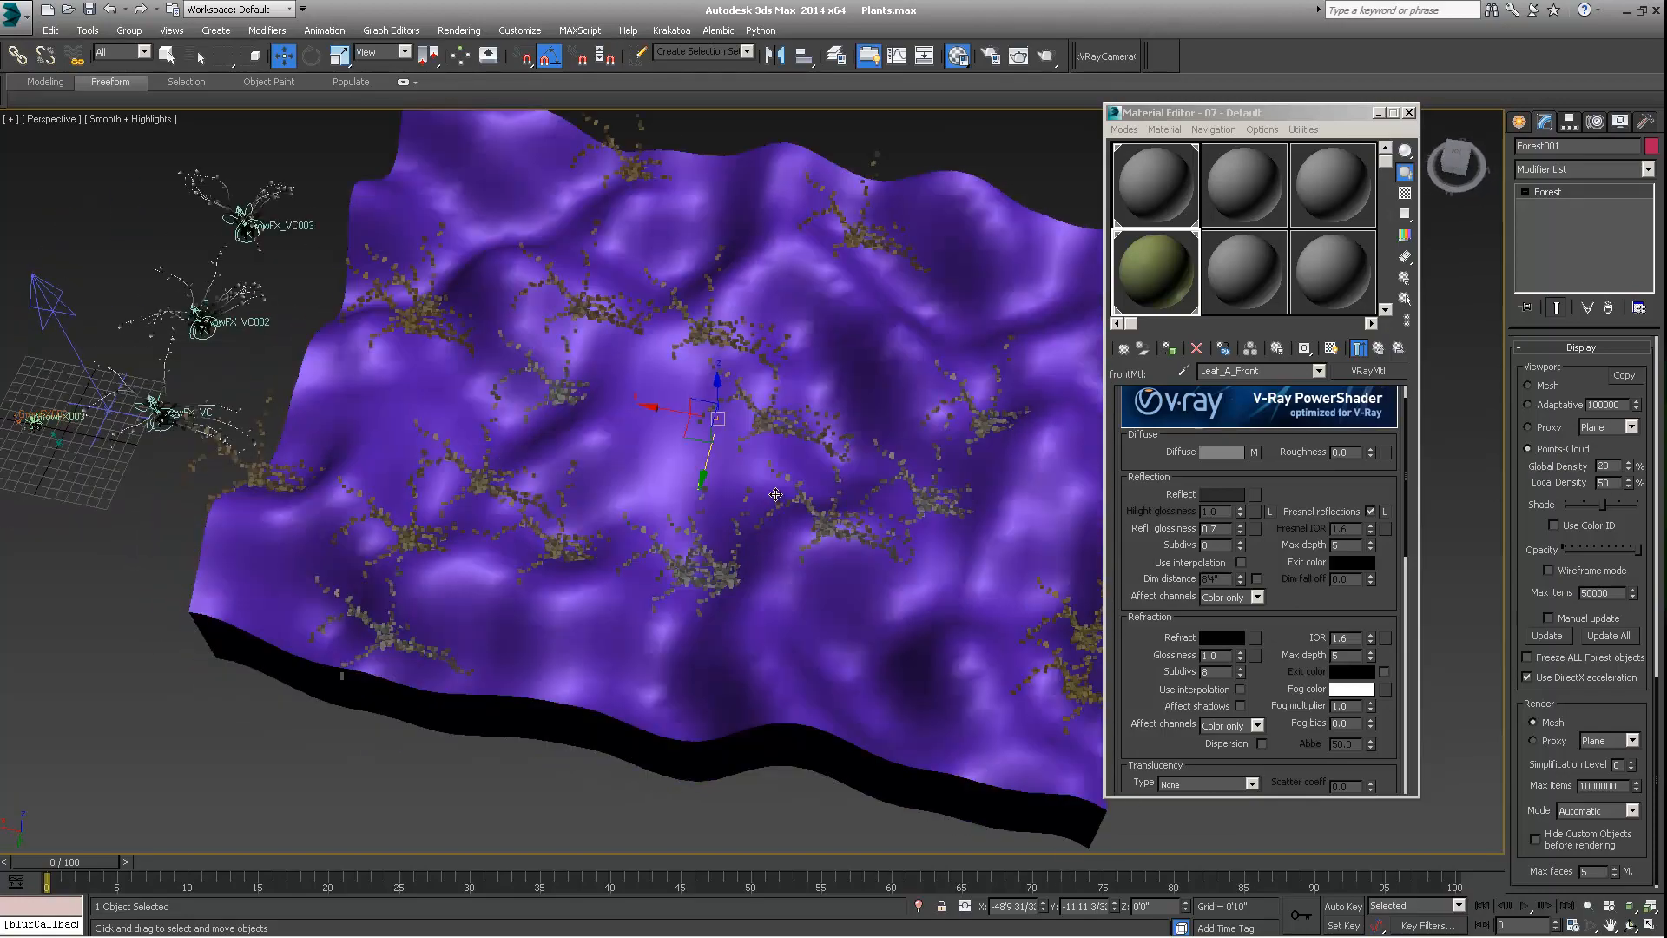
scroll(727, 407, down, 5)
scroll(669, 435, up, 2)
alt+middle_drag(728, 407, 672, 425)
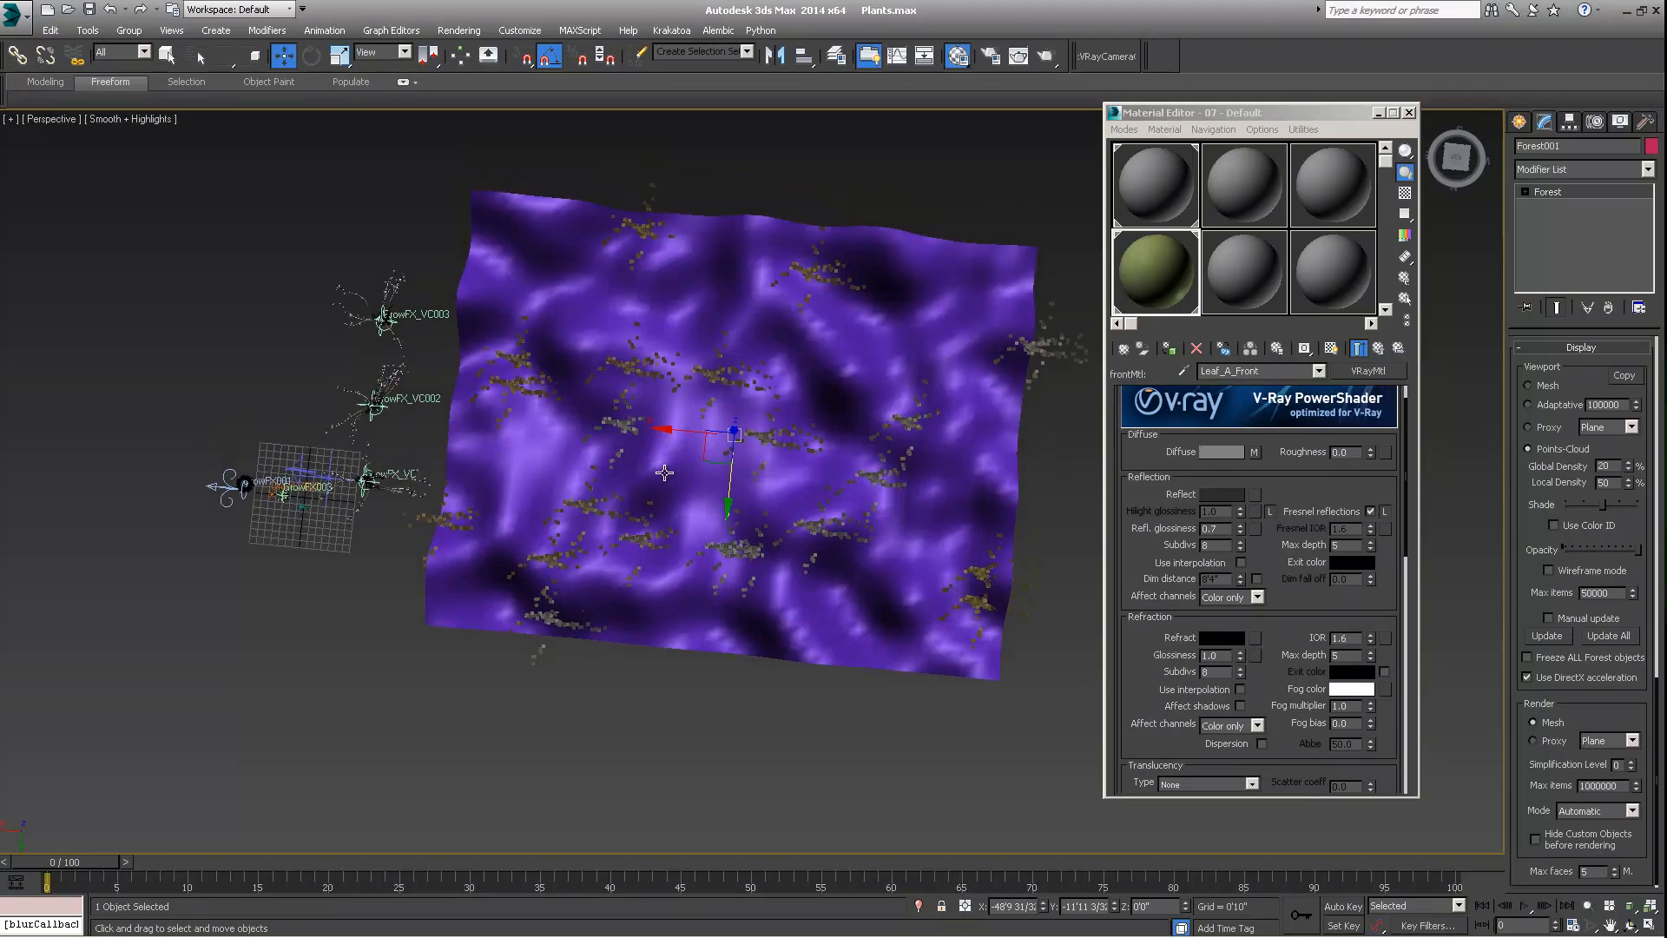
Add a second geometry item as a Custom Object using the GrowFX_VC002 plant, declining the recommended high-poly display and animation options
scroll(1566, 358, up, 10)
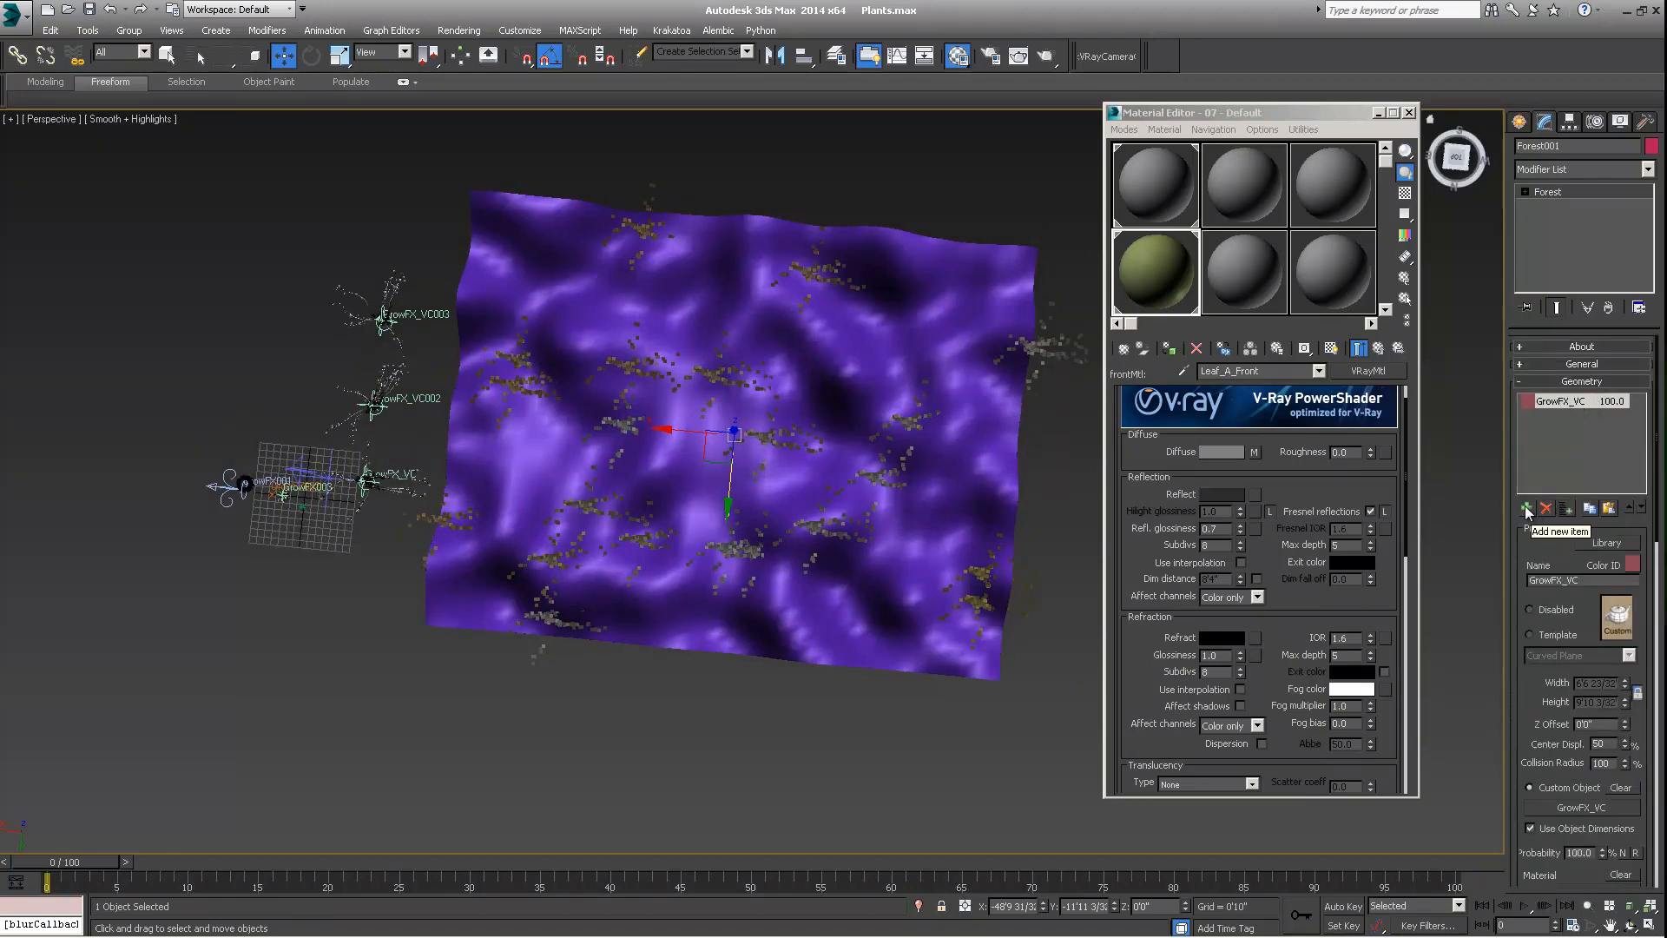
click(1526, 509)
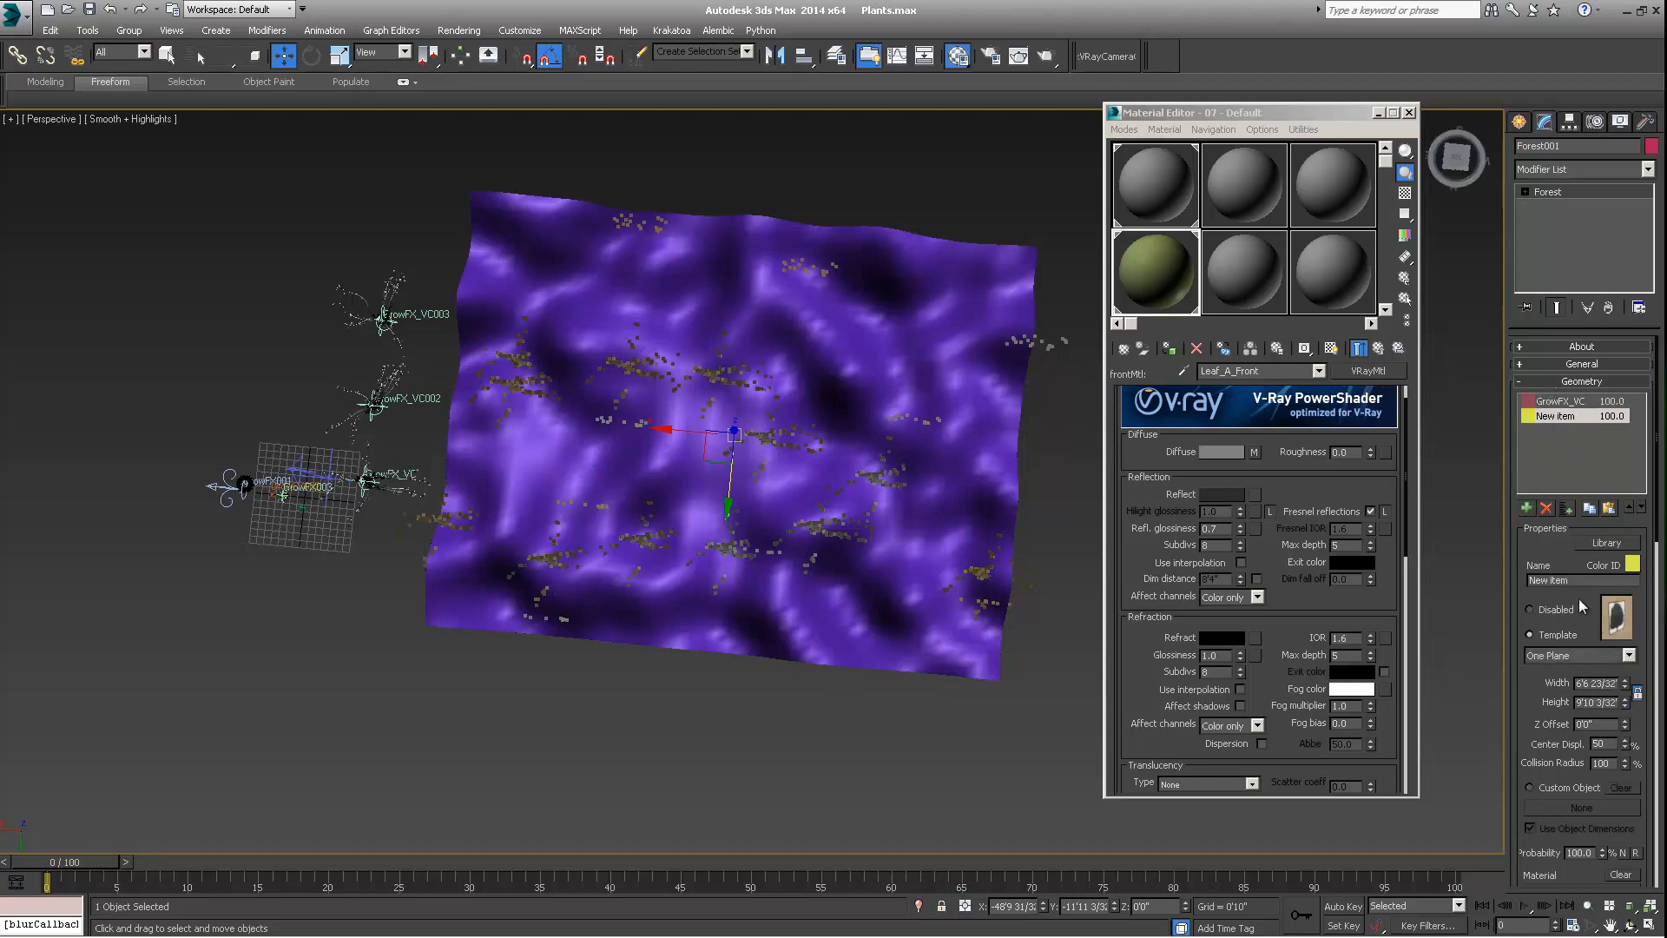
scroll(1533, 639, down, 3)
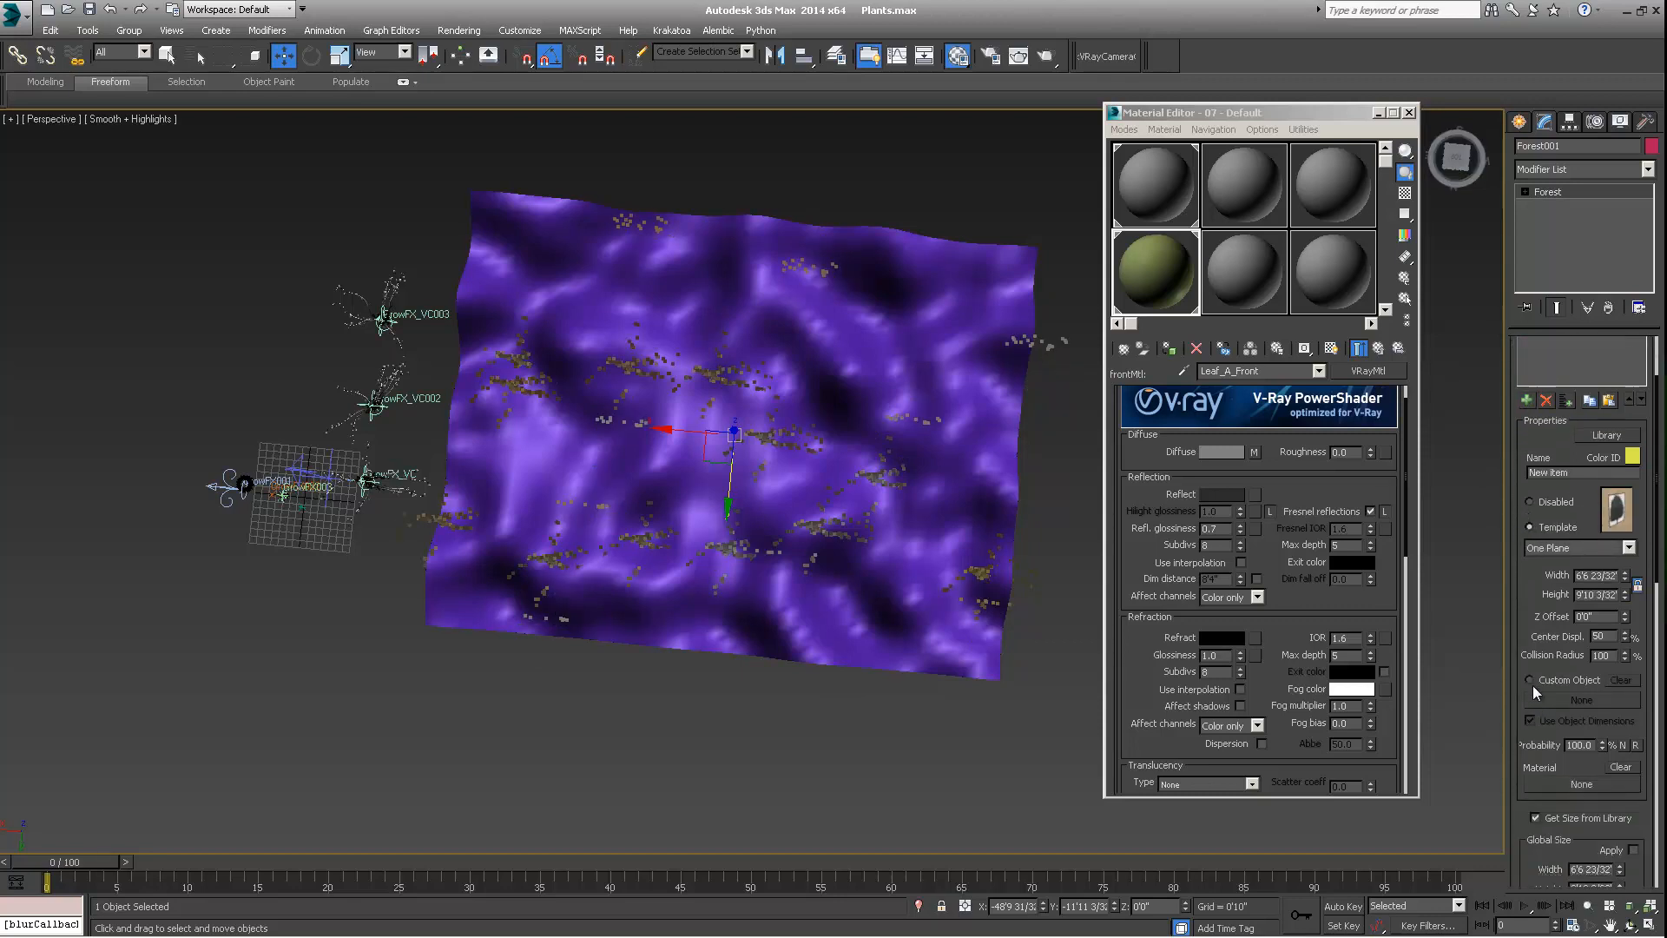
click(1530, 678)
click(1562, 699)
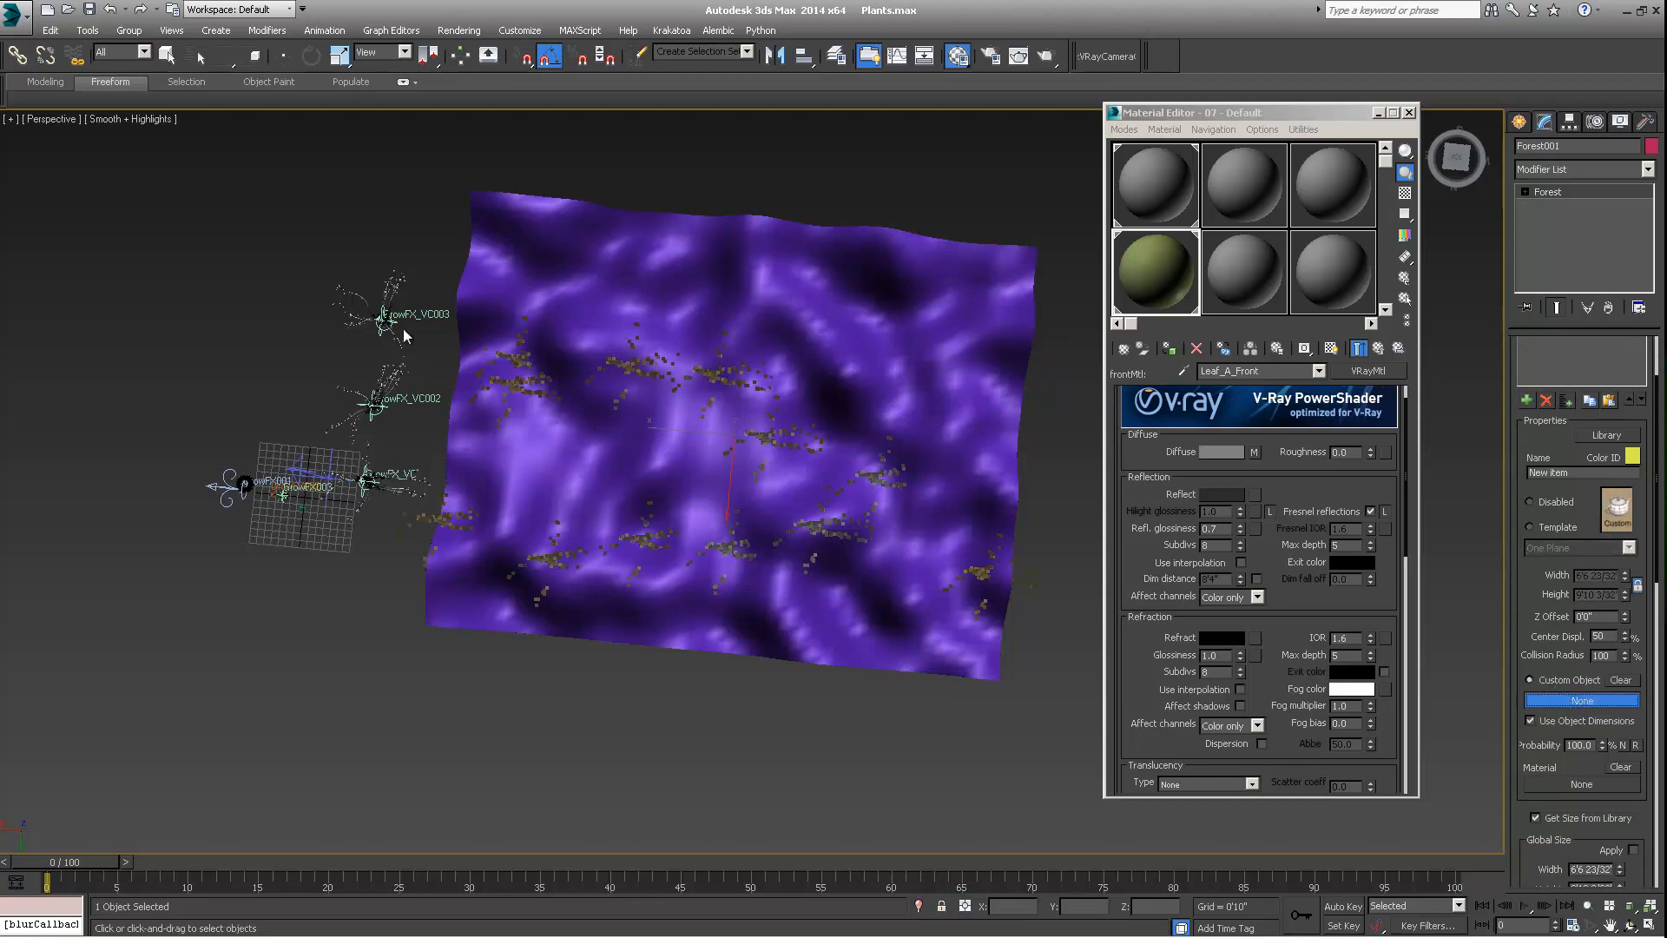
click(372, 410)
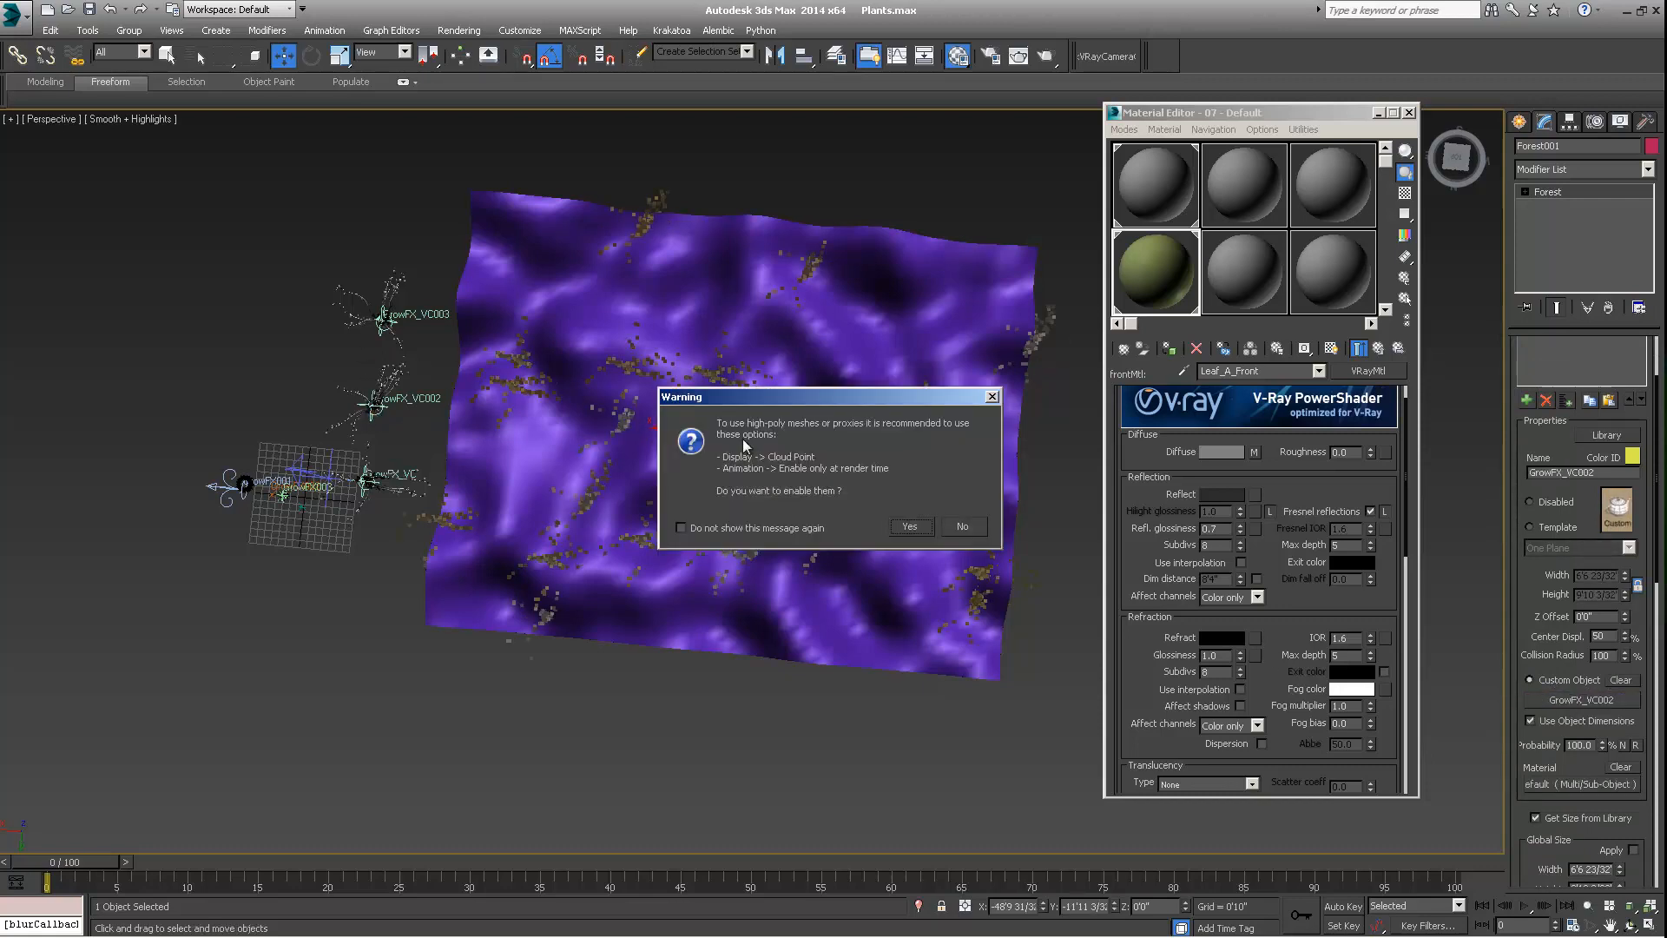
click(962, 526)
Add a third geometry item as a Custom Object using the GrowFX_VC003 plant, declining the recommended high-poly options
middle_drag(703, 421, 664, 402)
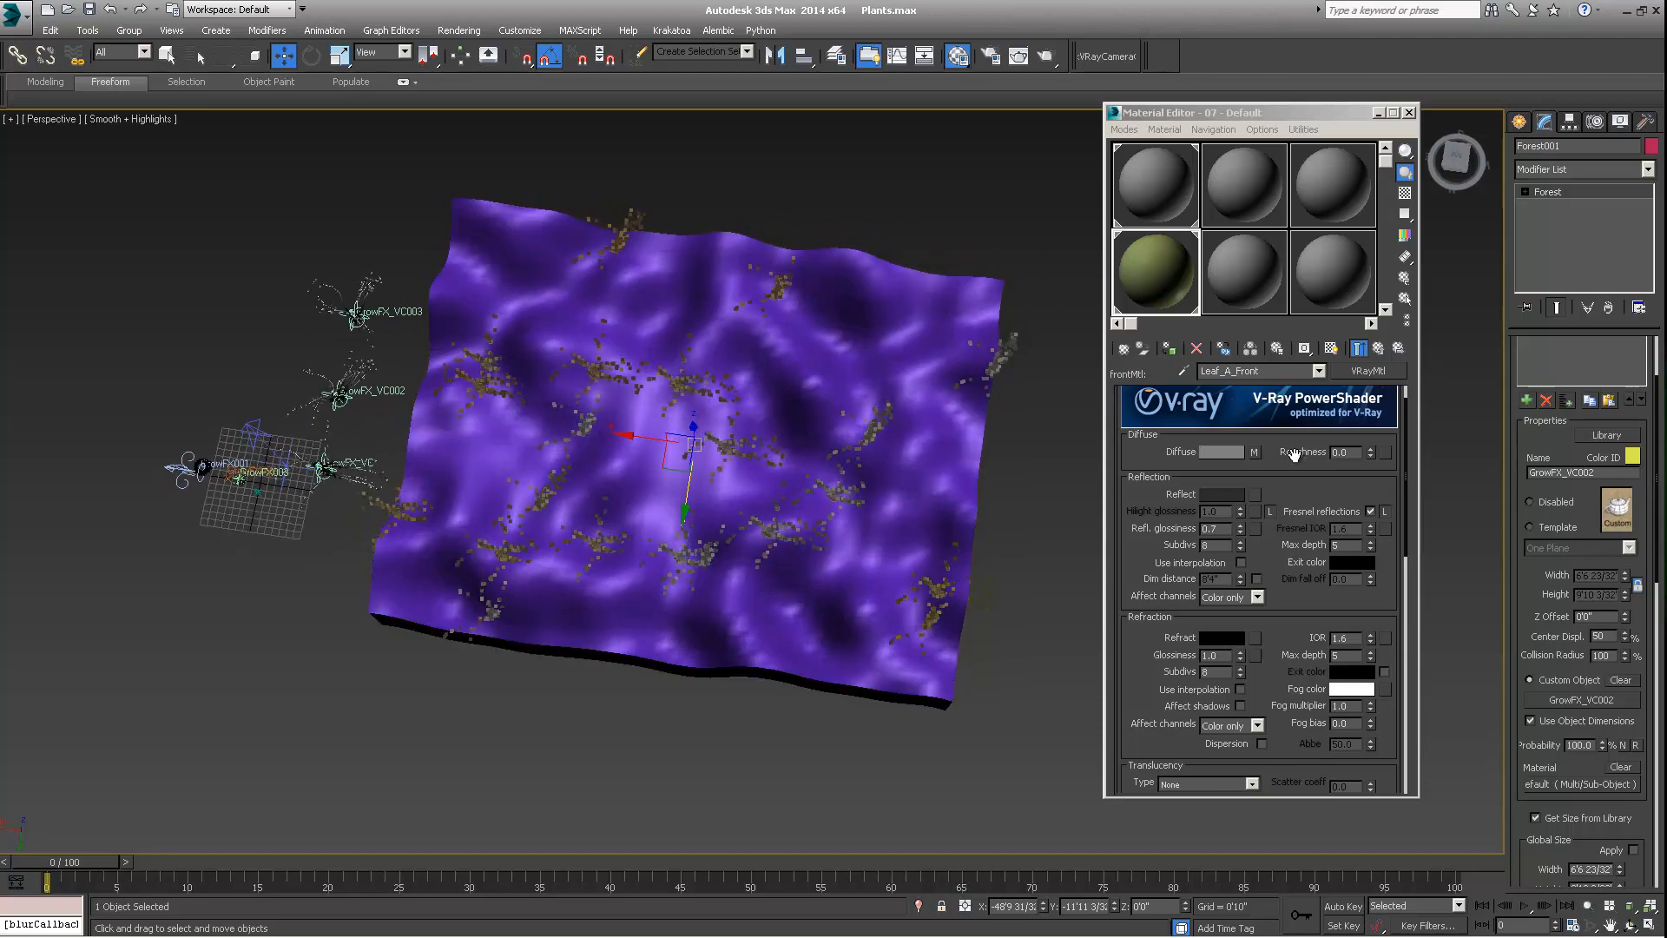
click(1526, 399)
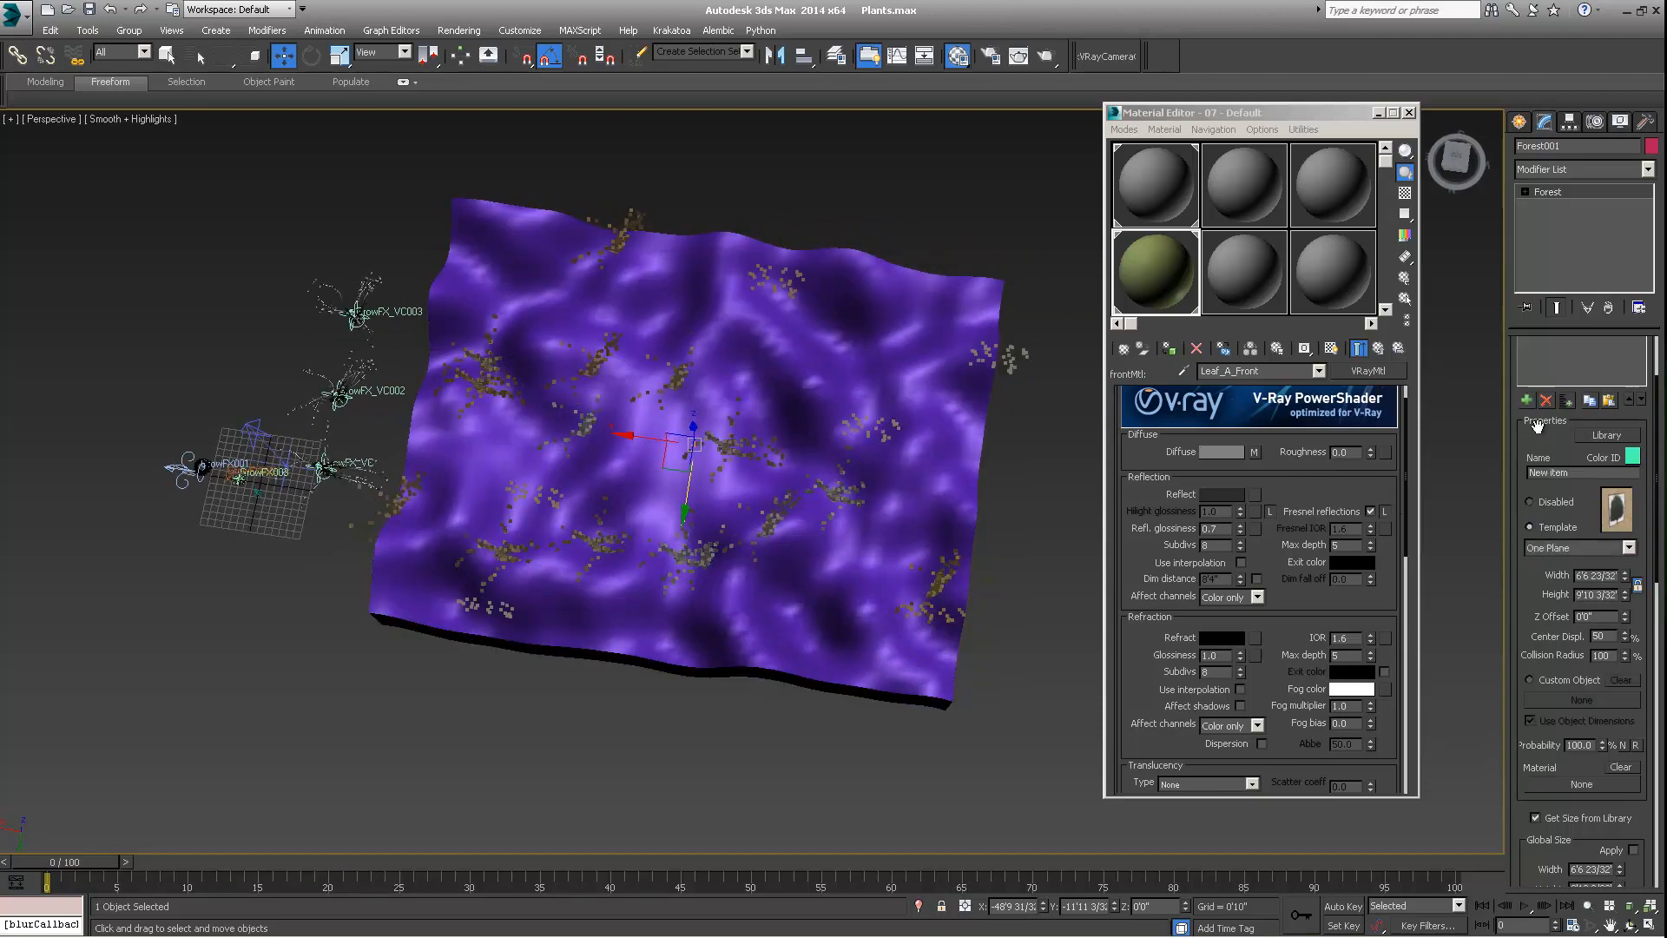
click(1530, 680)
click(1576, 700)
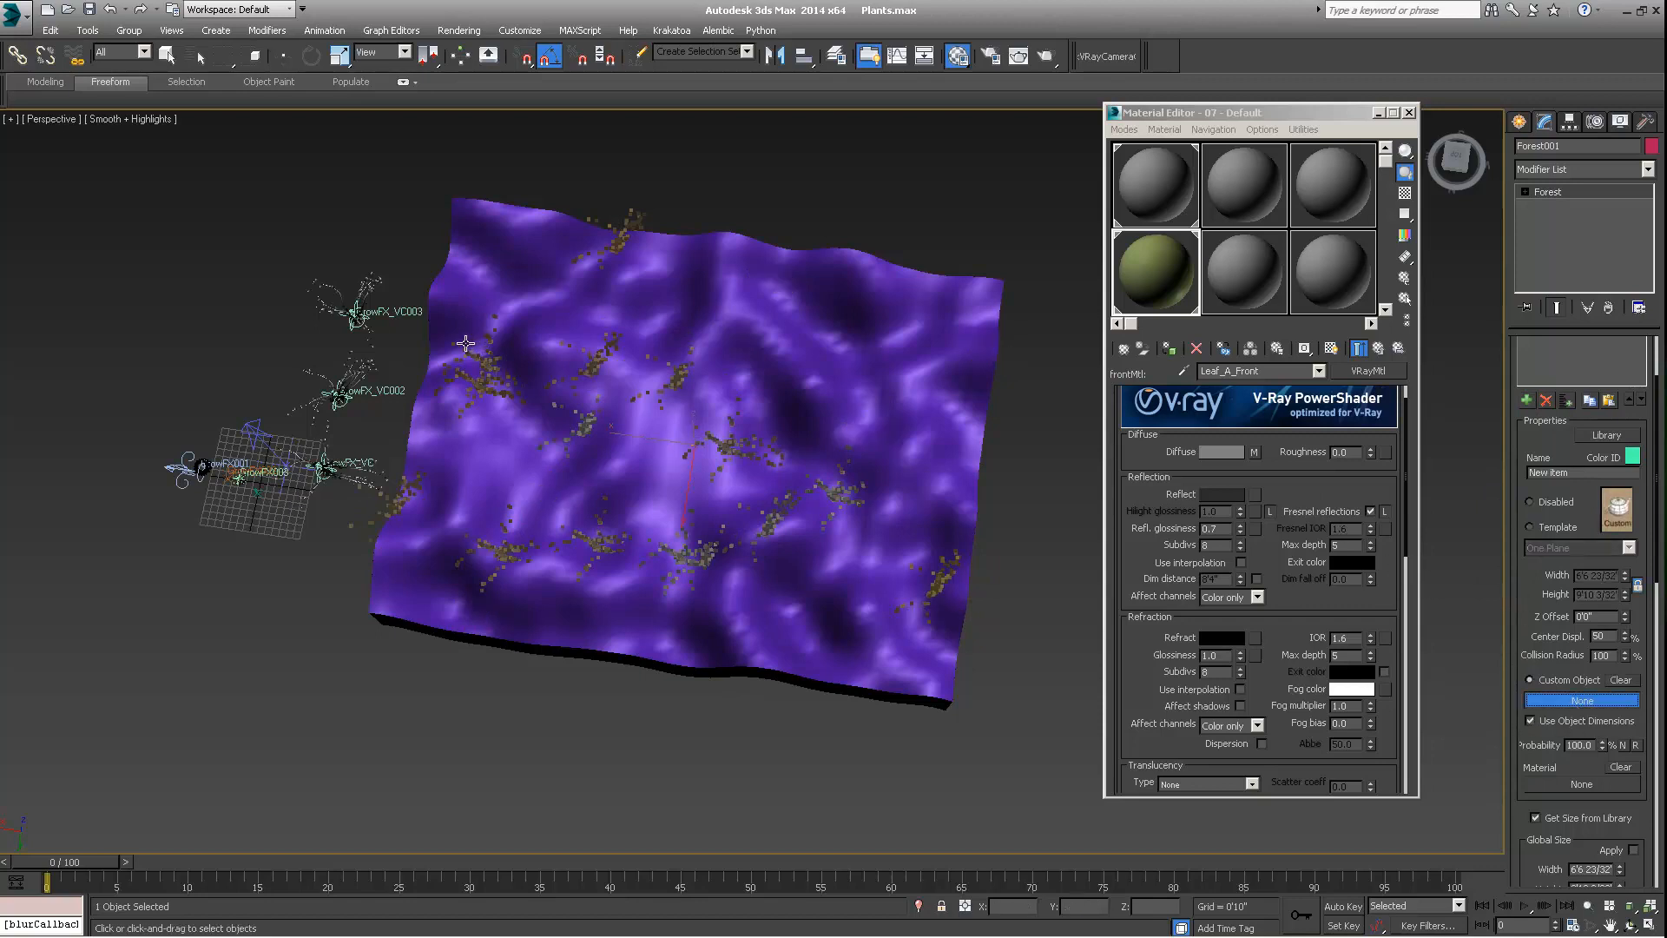
click(356, 321)
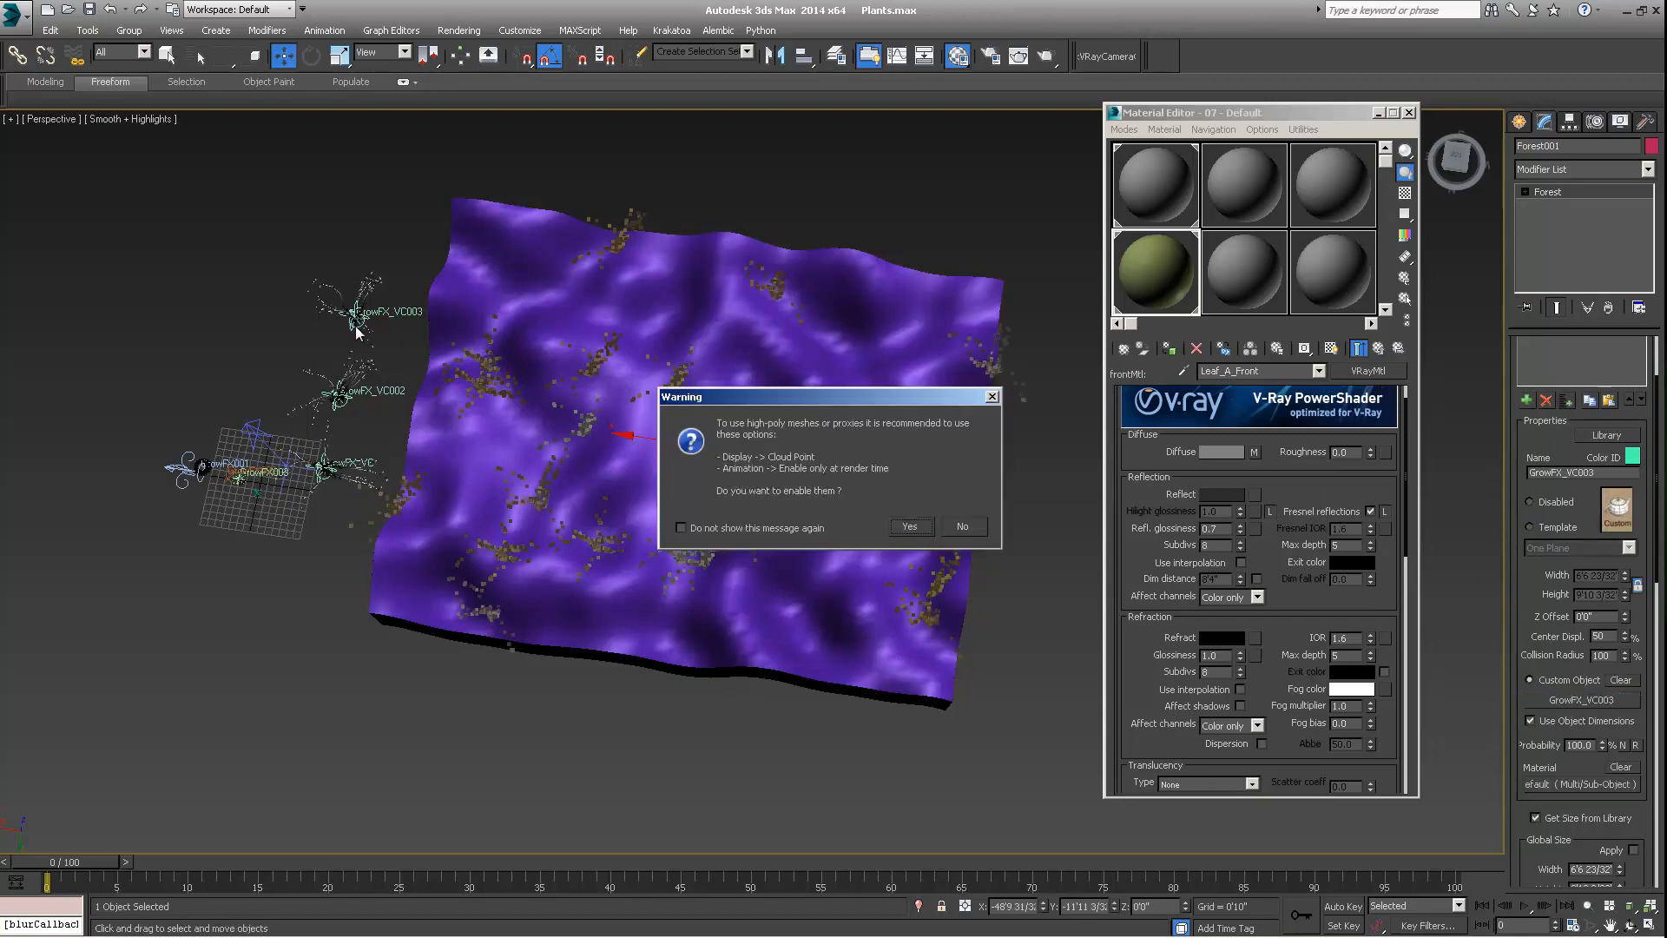
click(972, 526)
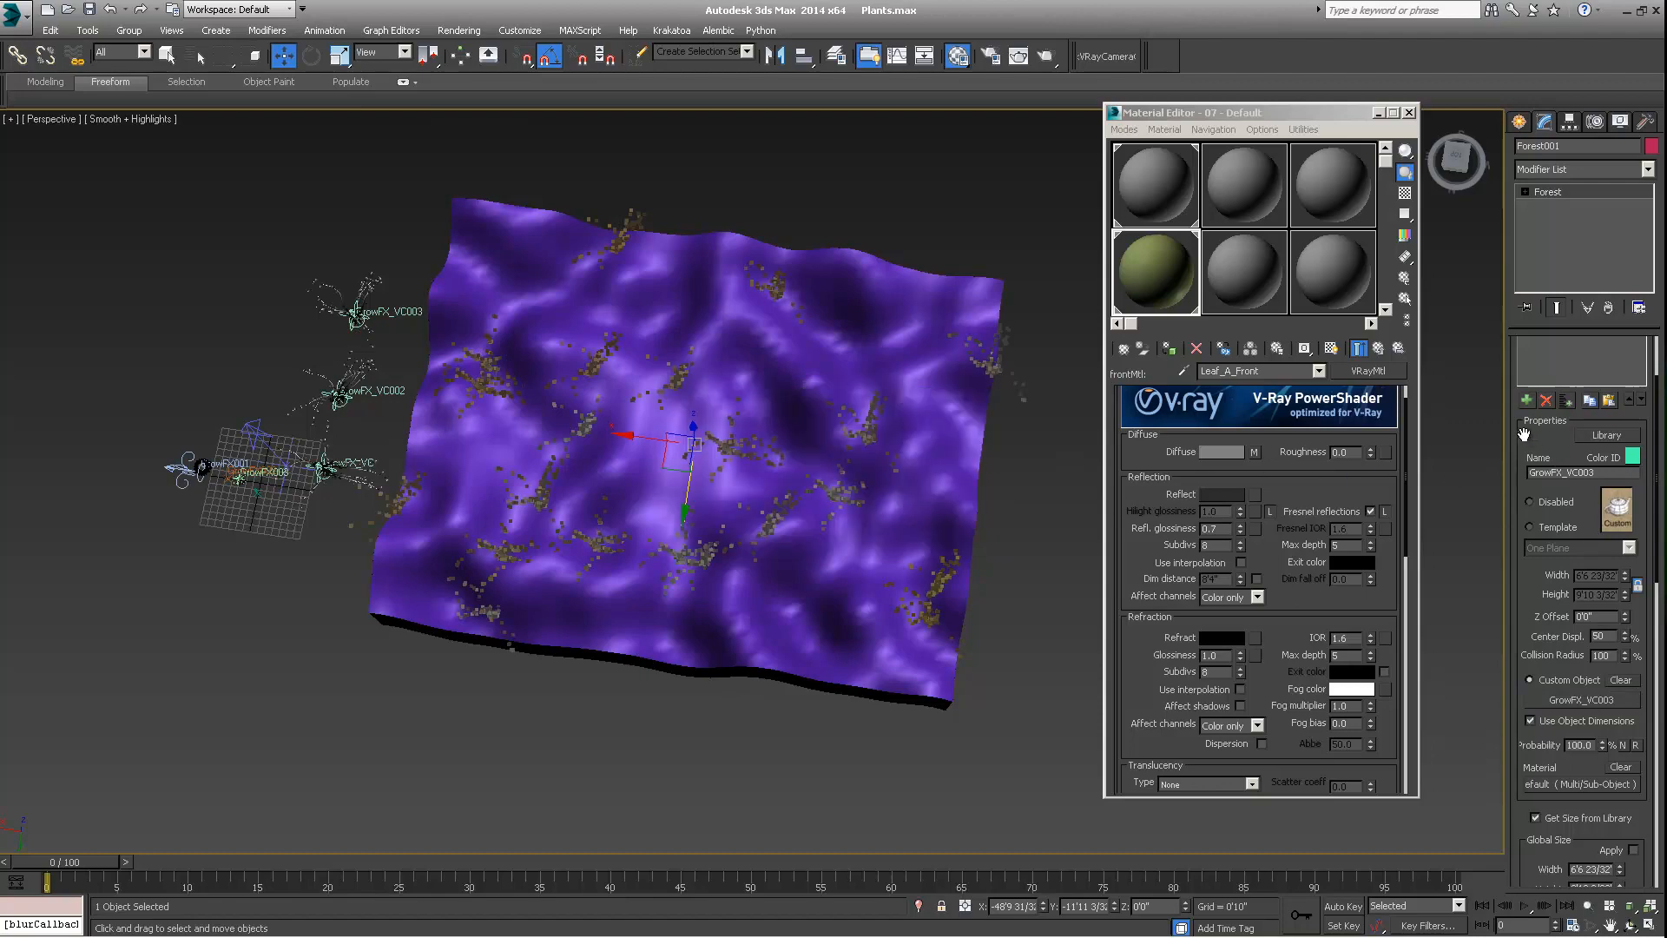
Check the mixed plants on the terrain, launch the quickRender2 tool and render the current view
scroll(1512, 599, down, 8)
alt+middle_drag(820, 689, 750, 559)
scroll(695, 534, up, 5)
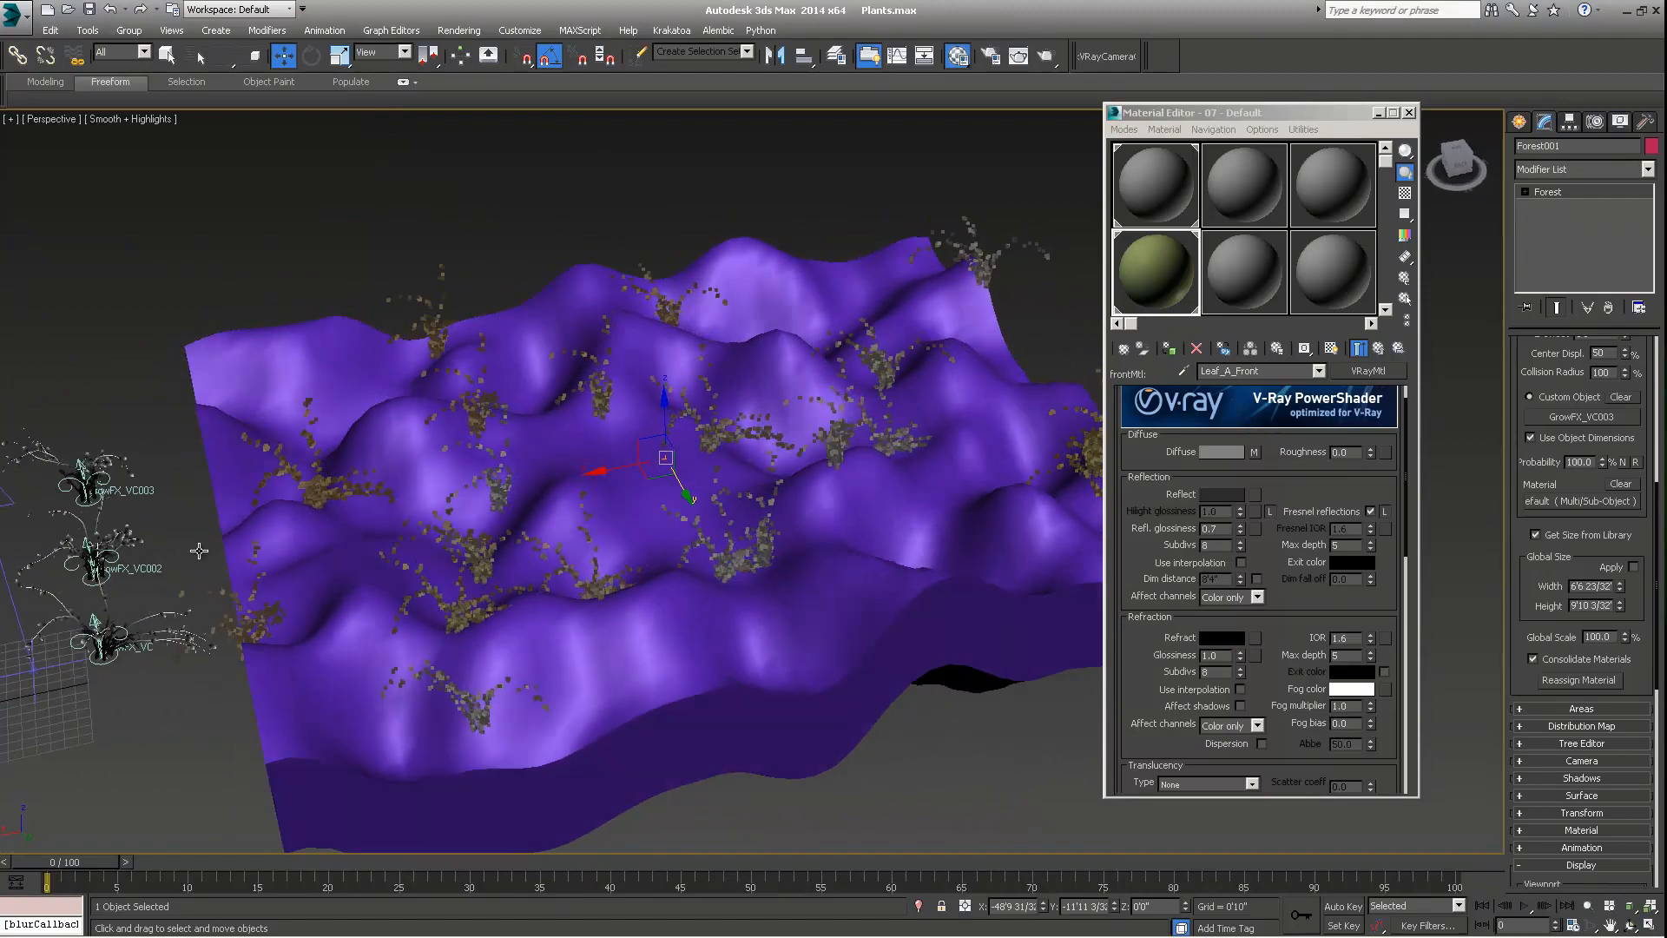
middle_drag(199, 551, 575, 536)
scroll(323, 434, up, 4)
scroll(303, 404, down, 4)
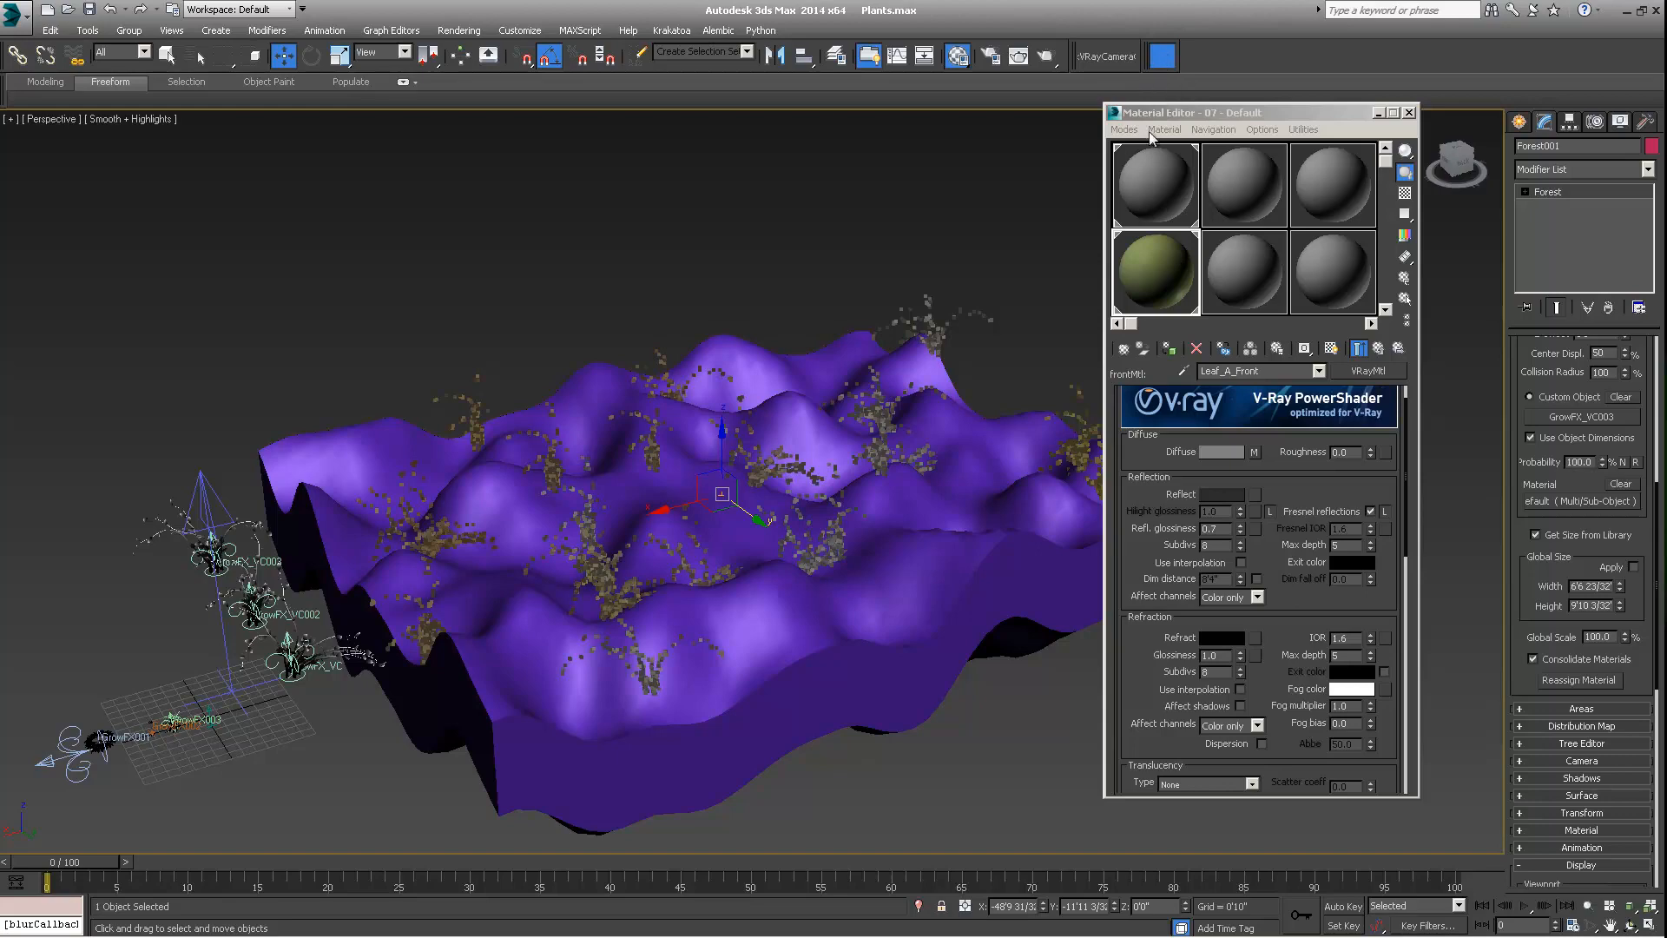
double_click(1247, 165)
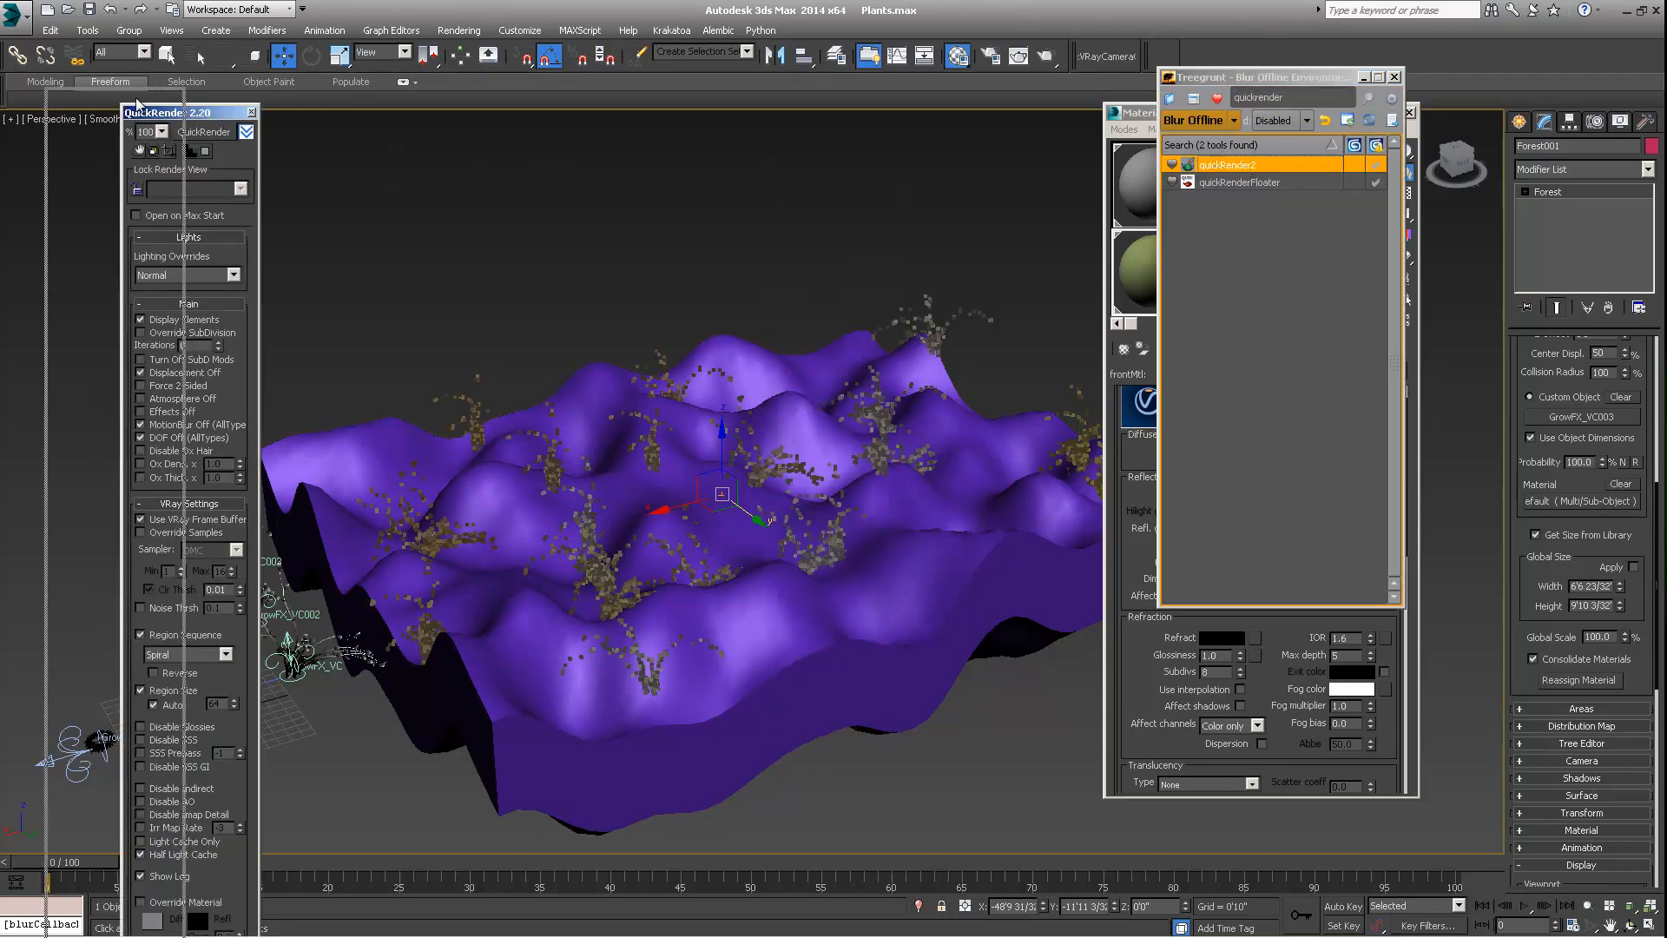
drag(187, 112, 79, 74)
click(89, 95)
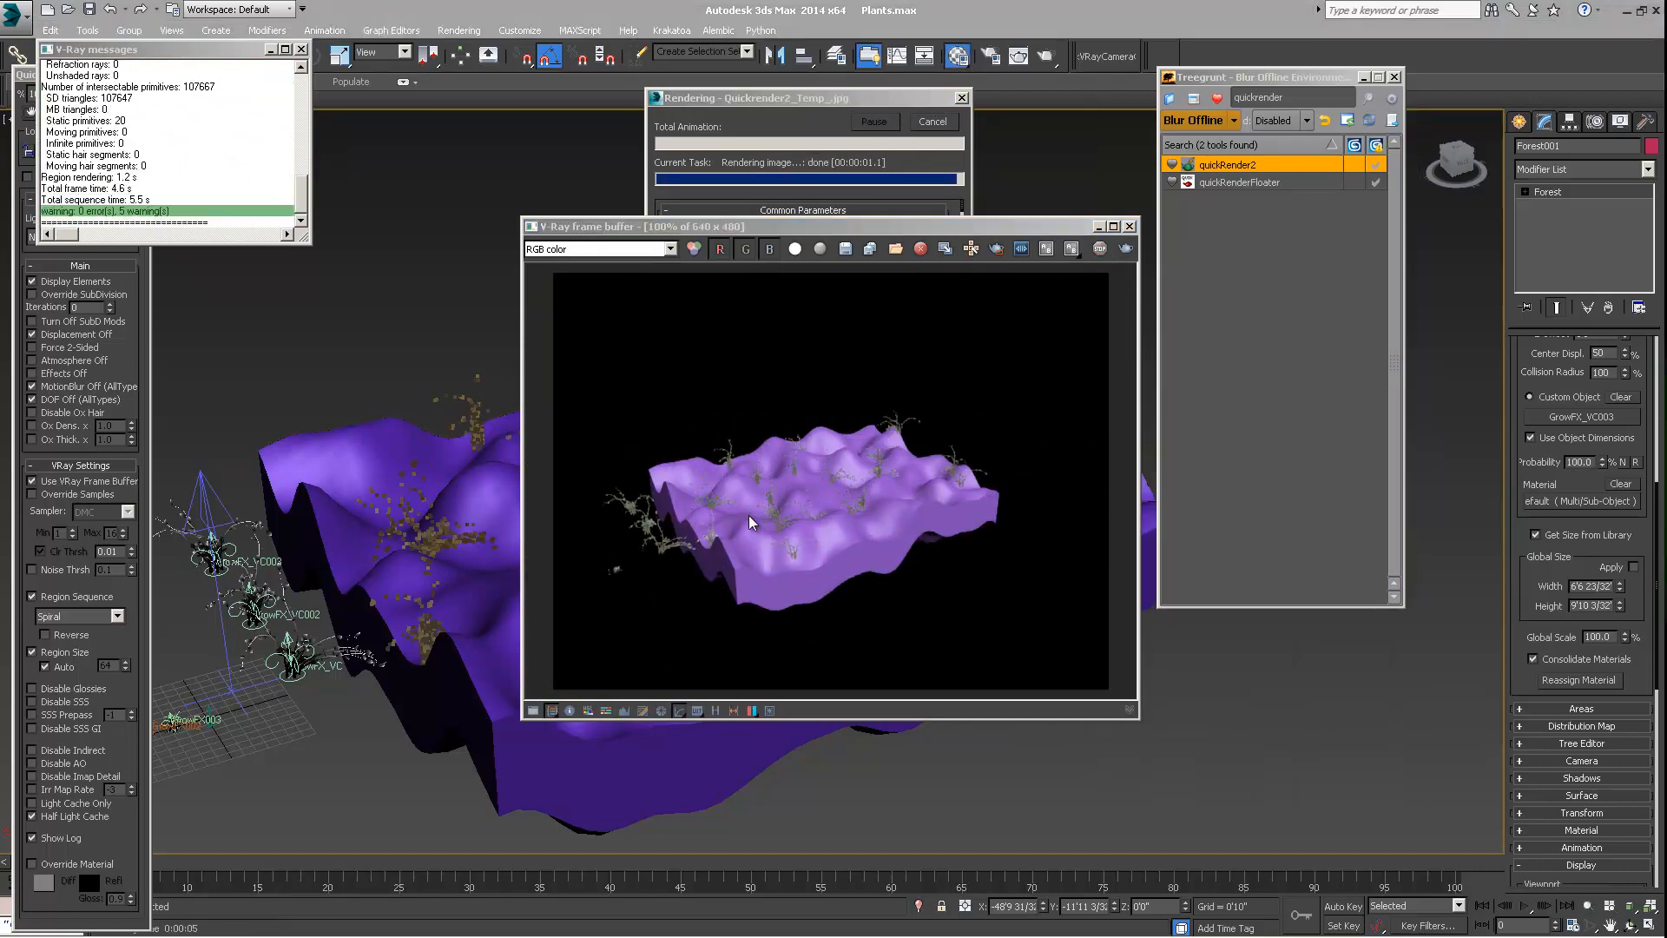
Enlarge the rendered image to 200% and examine the plant variations scattered over the terrain
key(m)
click(764, 486)
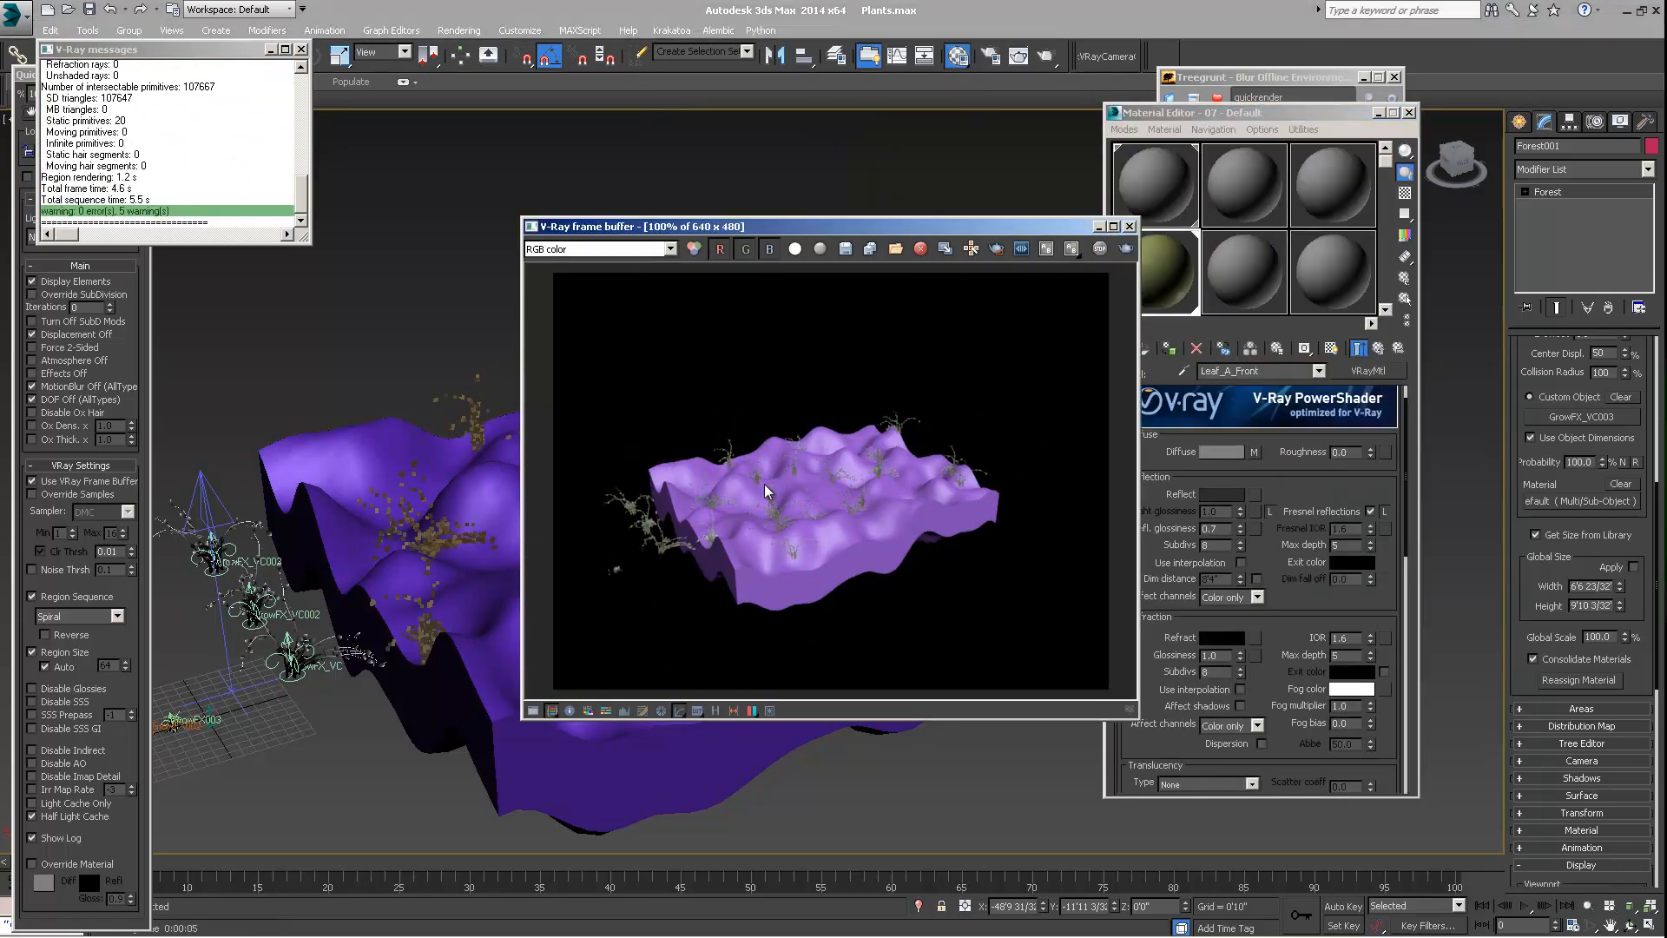
scroll(757, 500, up, 1)
scroll(757, 499, up, 1)
scroll(757, 498, down, 1)
middle_drag(757, 499, 786, 472)
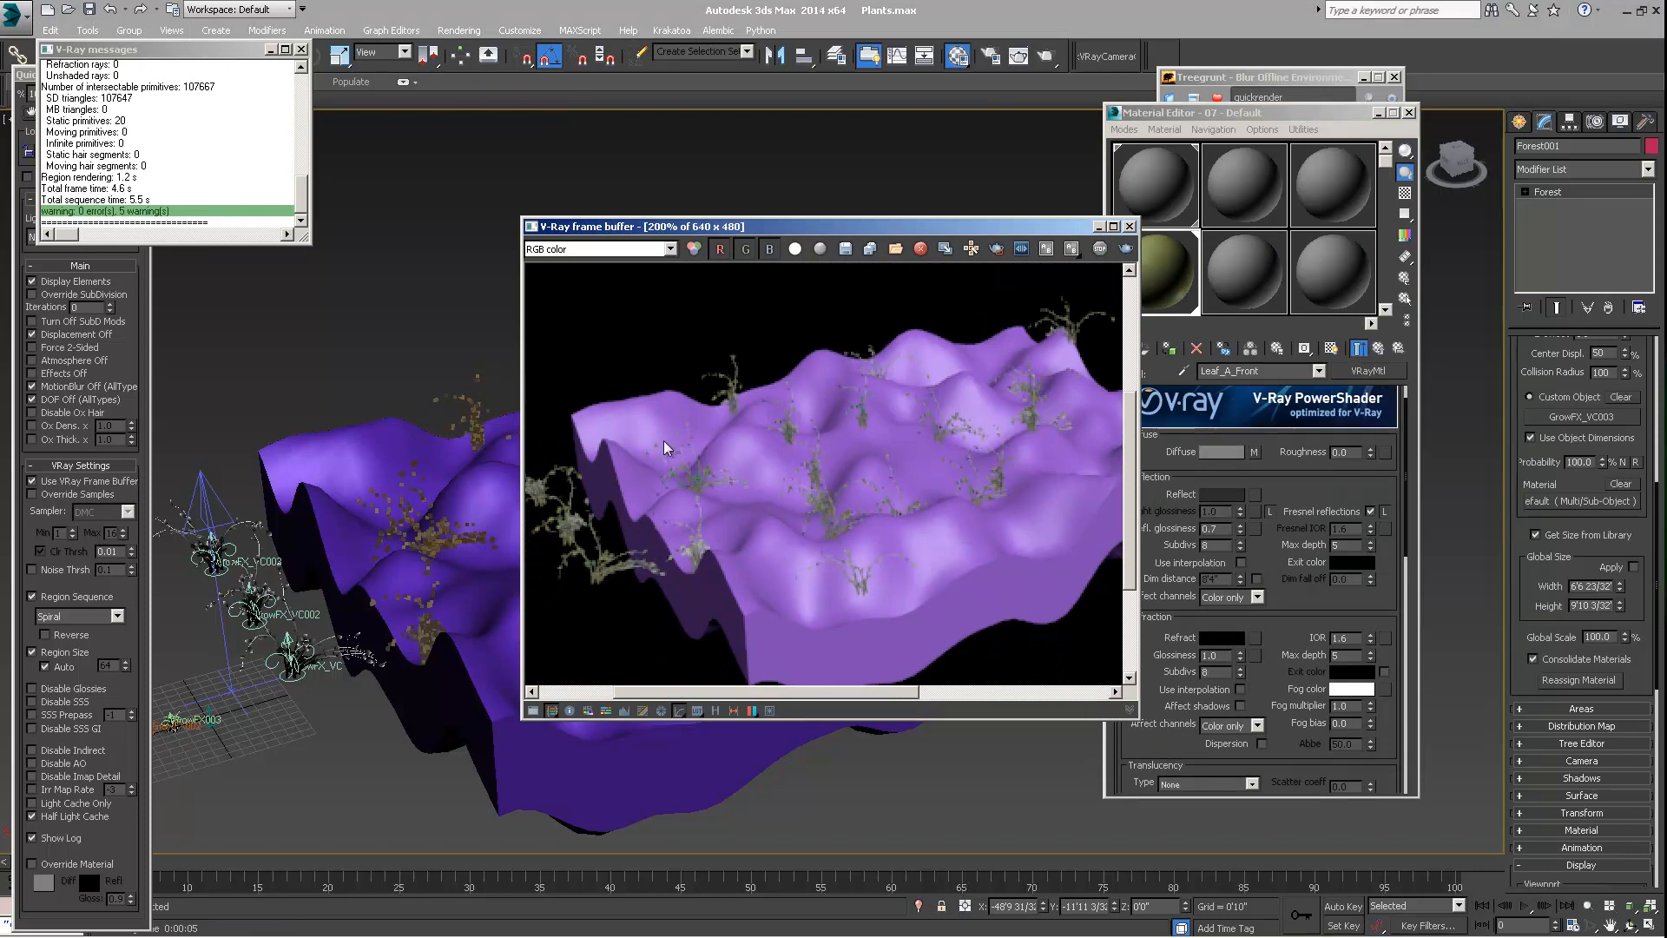
middle_drag(859, 484, 934, 486)
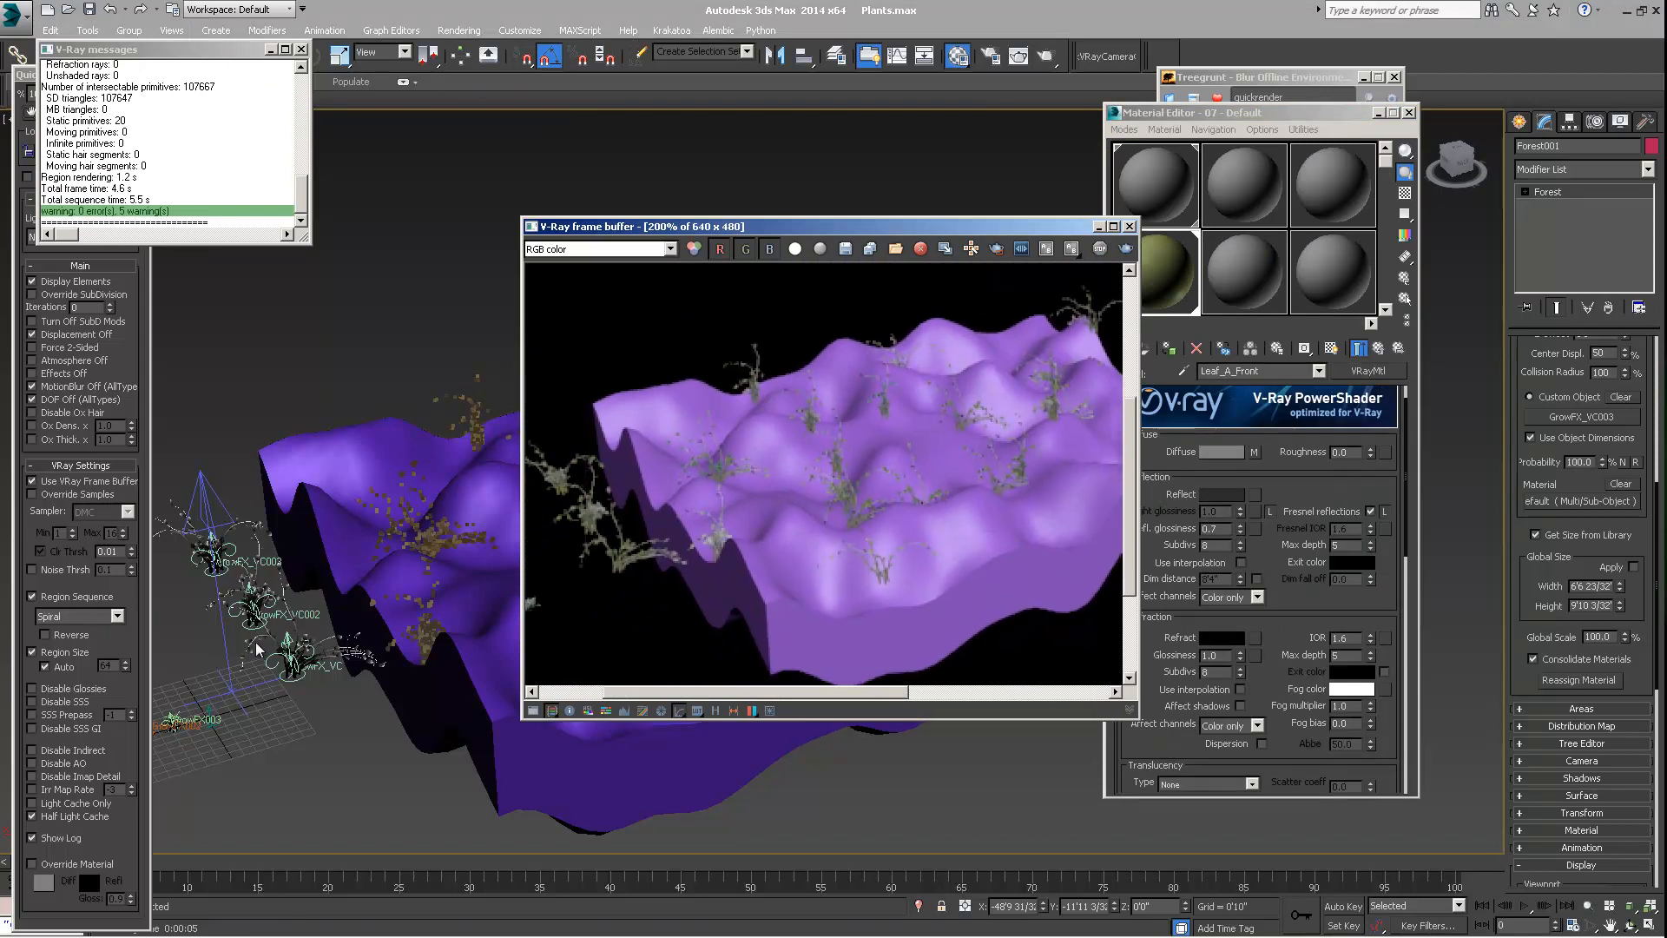
Turn off the Leaves and InnerStalk paths of the source GrowFX_VC plant
click(296, 677)
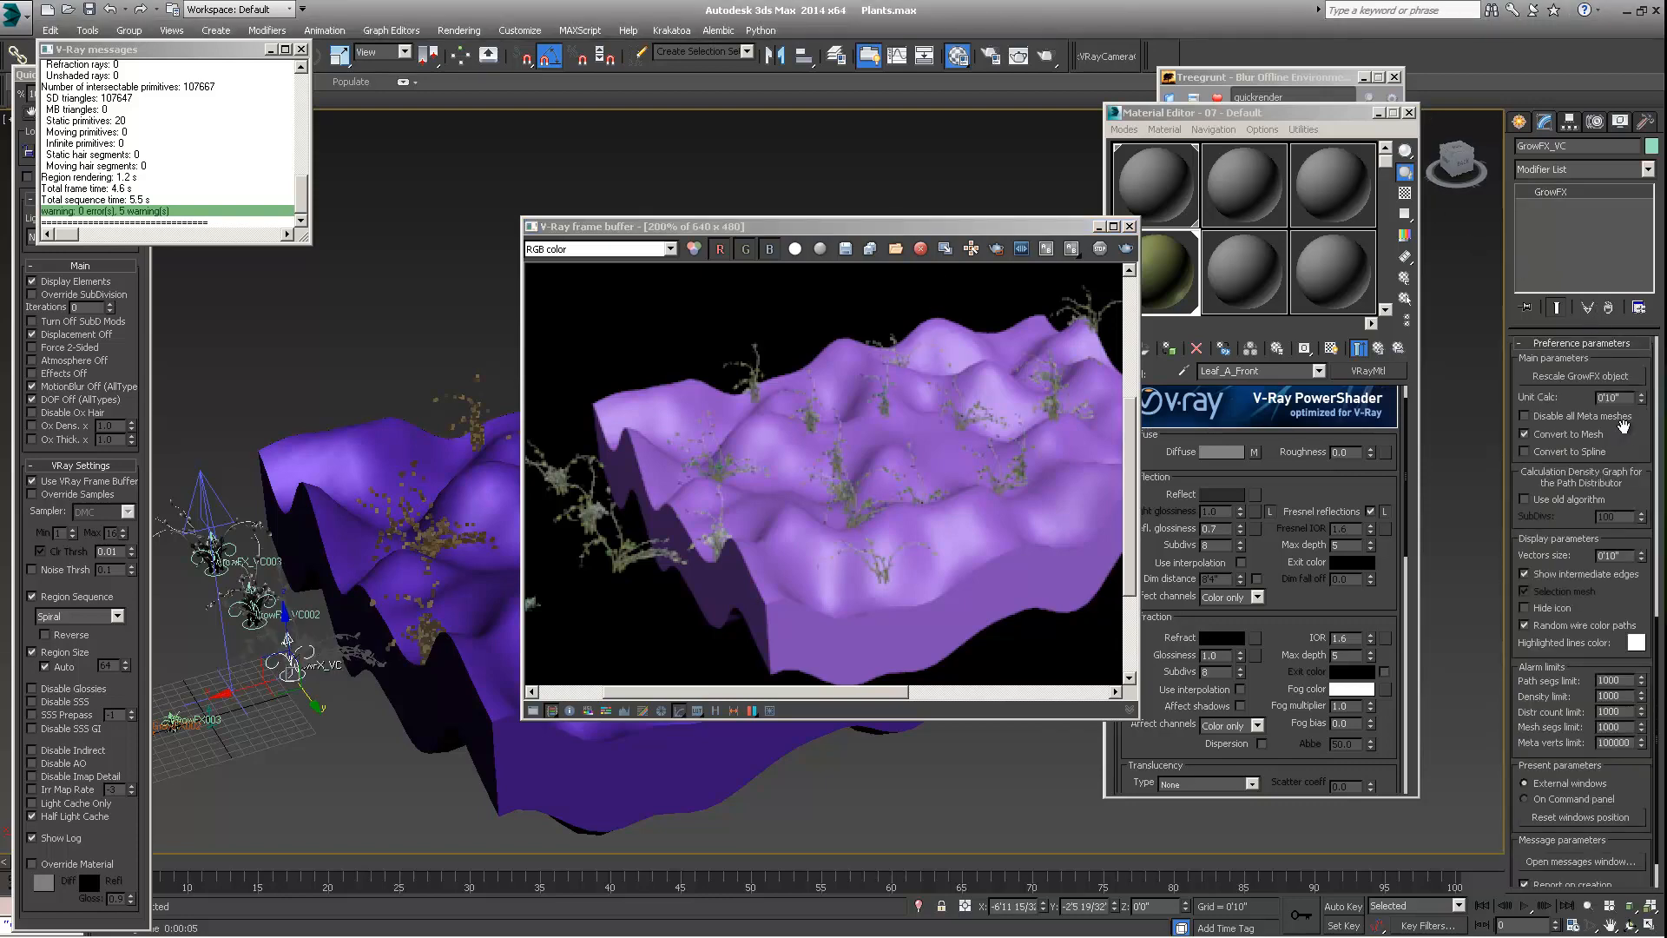
drag(1622, 425, 1602, 644)
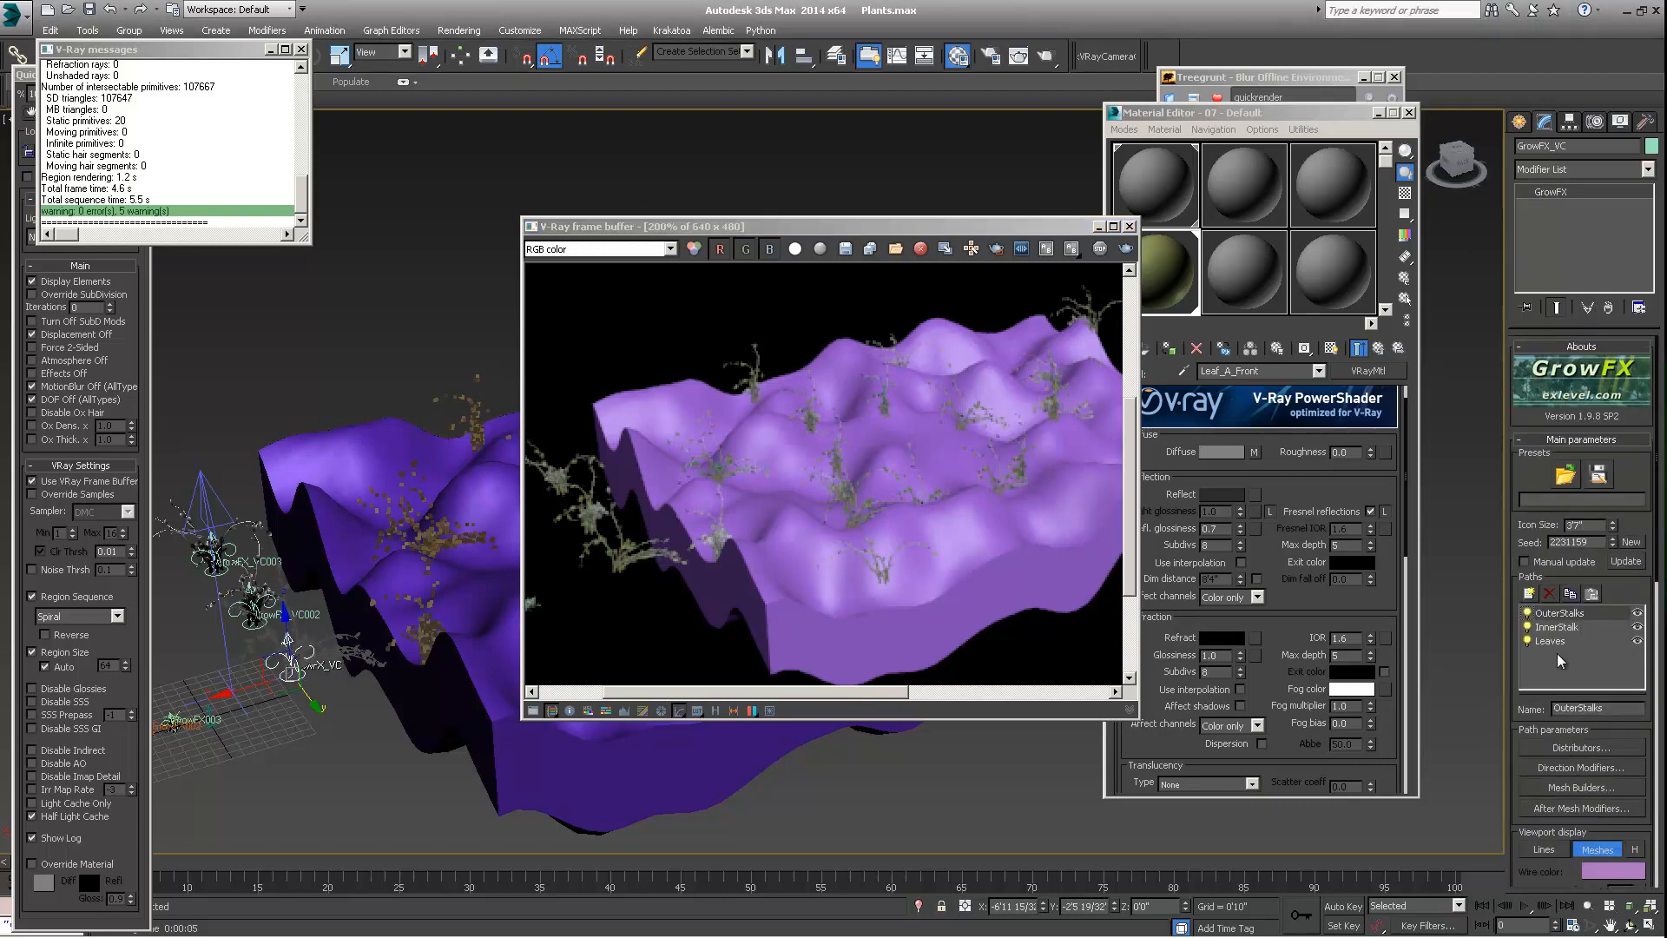
click(1527, 641)
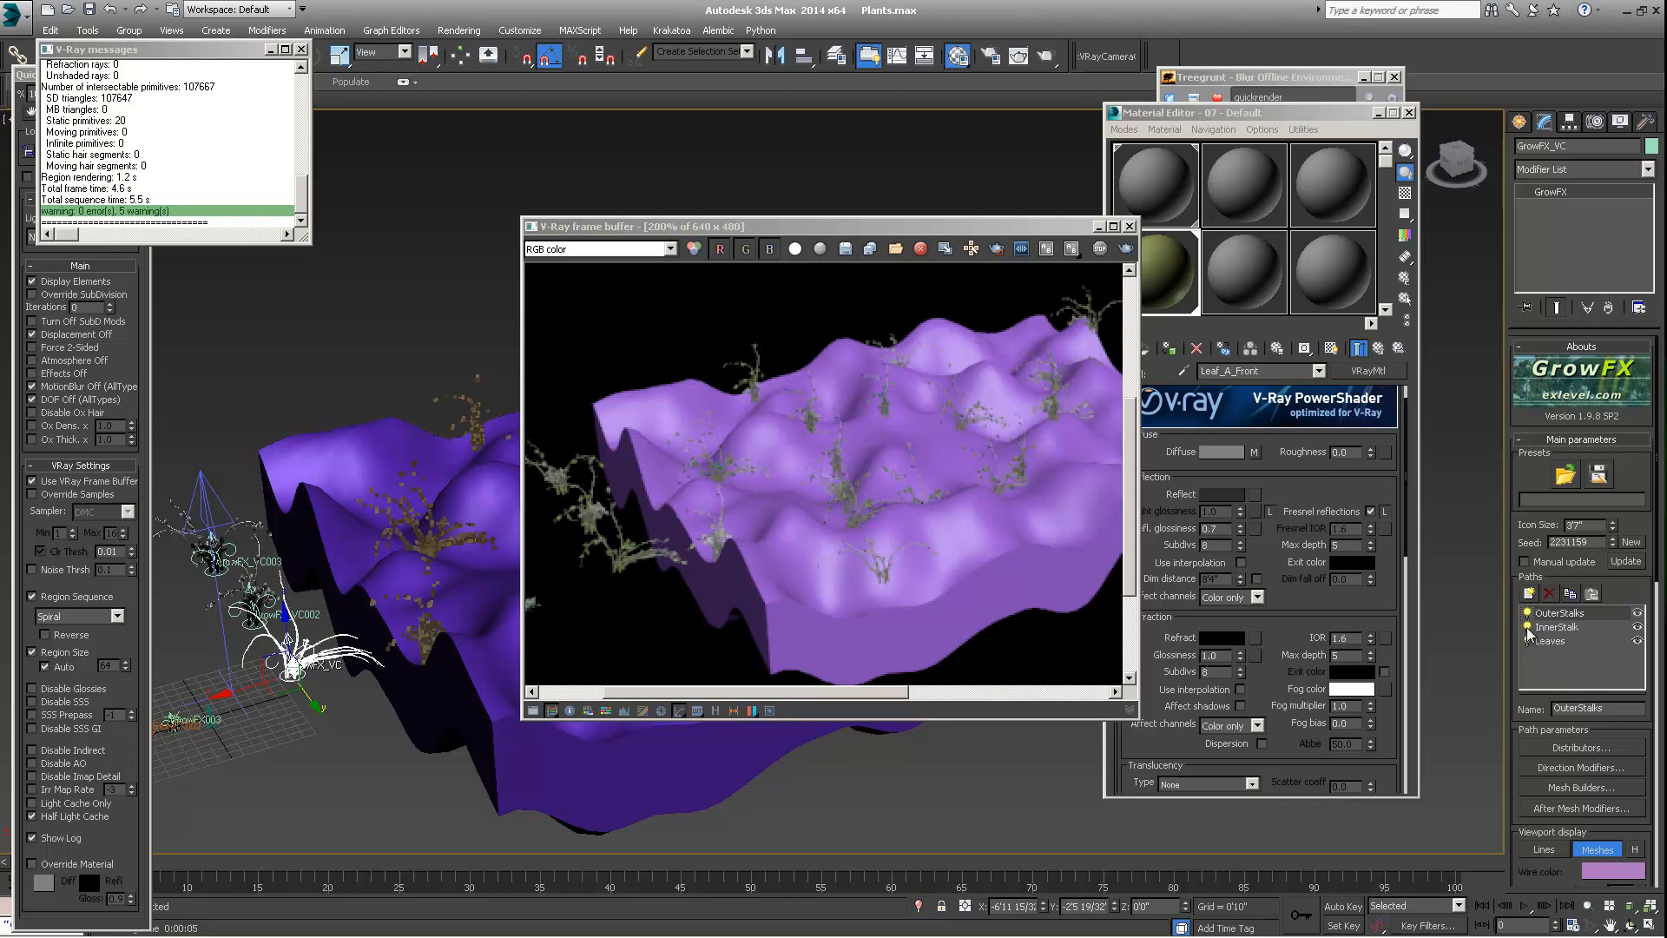
click(1527, 627)
Render the view again with QuickRender and examine how the edited source plant affects its scattered copies
click(26, 83)
click(97, 93)
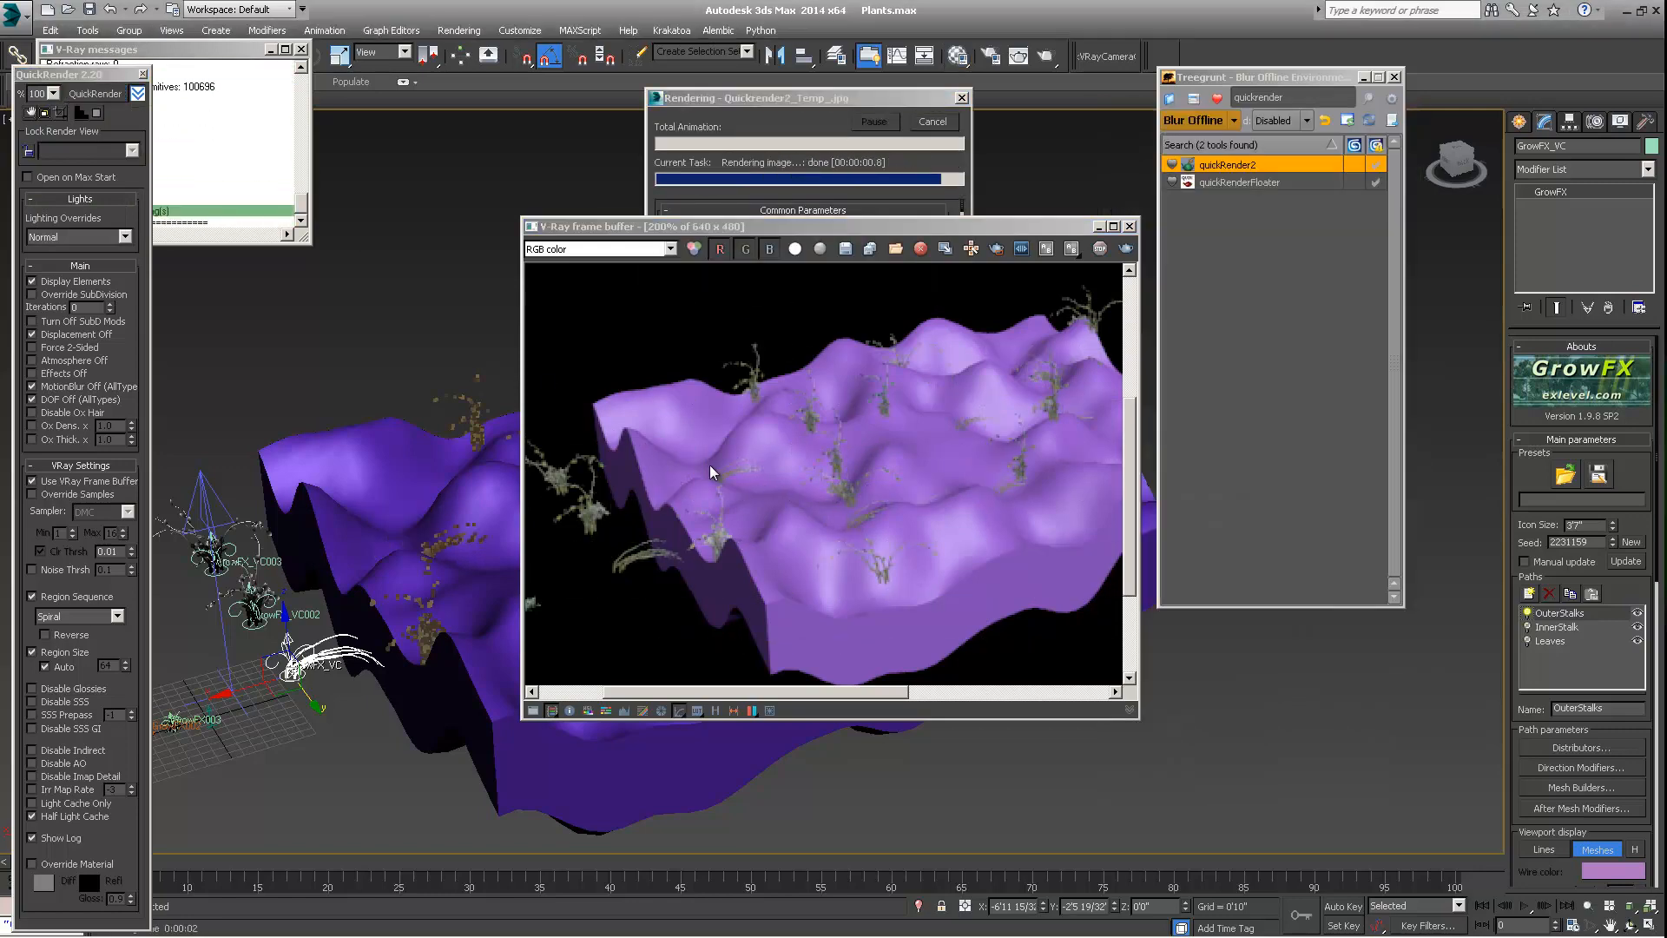
key(m)
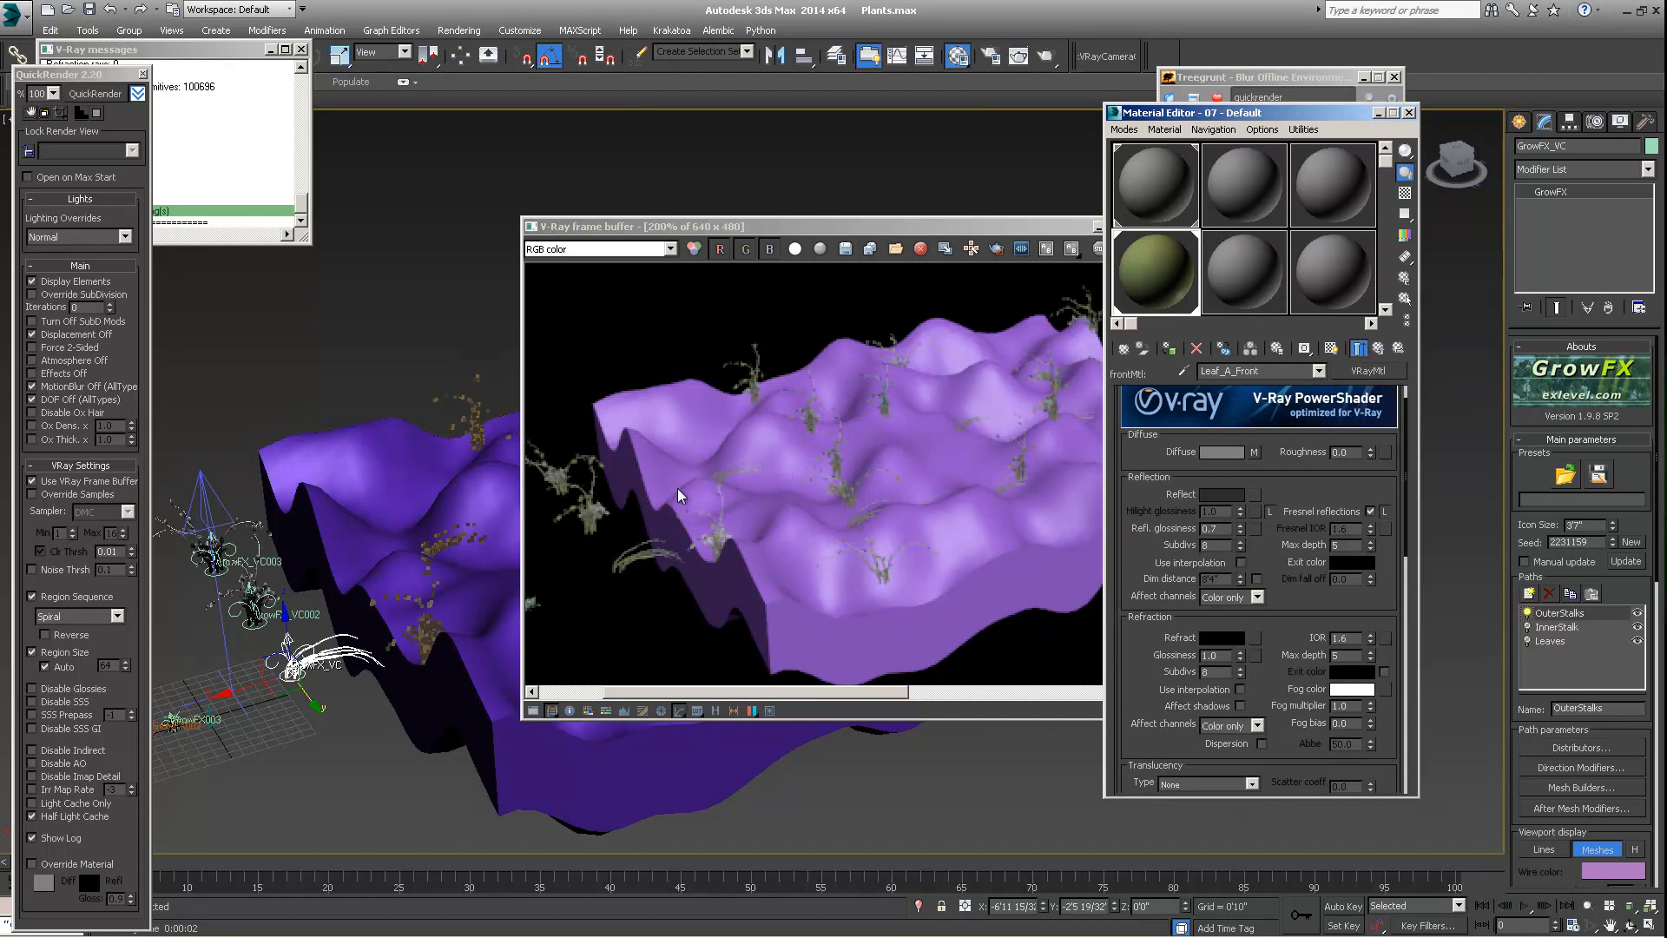
middle_drag(861, 448, 773, 465)
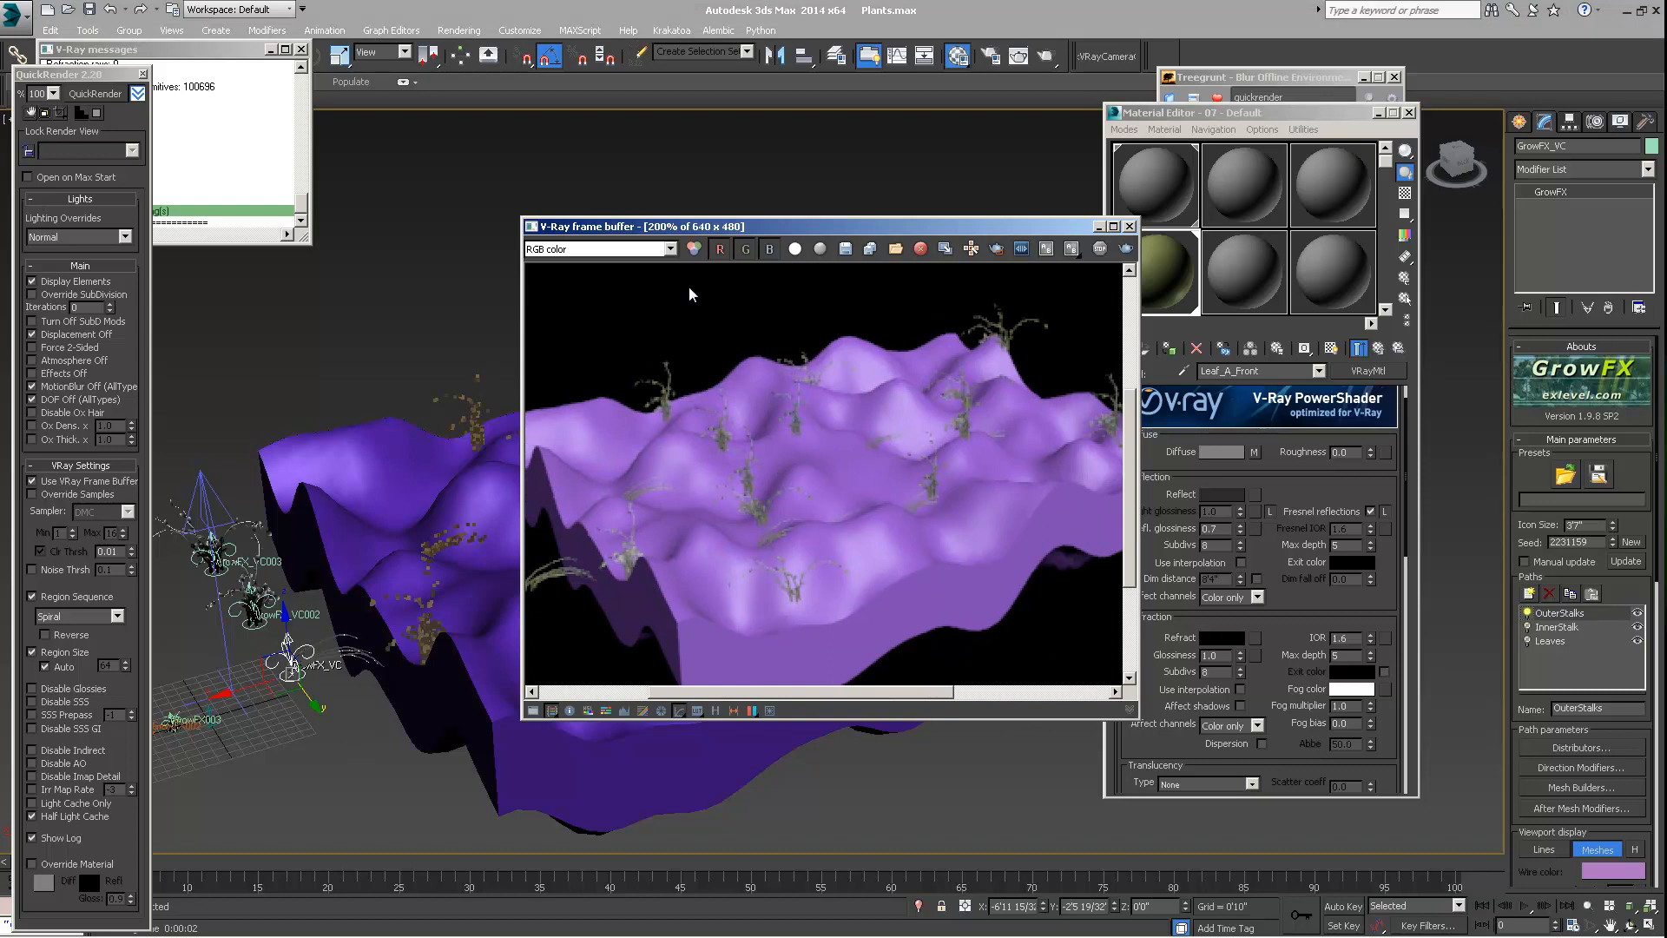
Turn the InnerStalk and Leaves paths of the GrowFX_VC plant back on and reselect the Forest object
click(1528, 628)
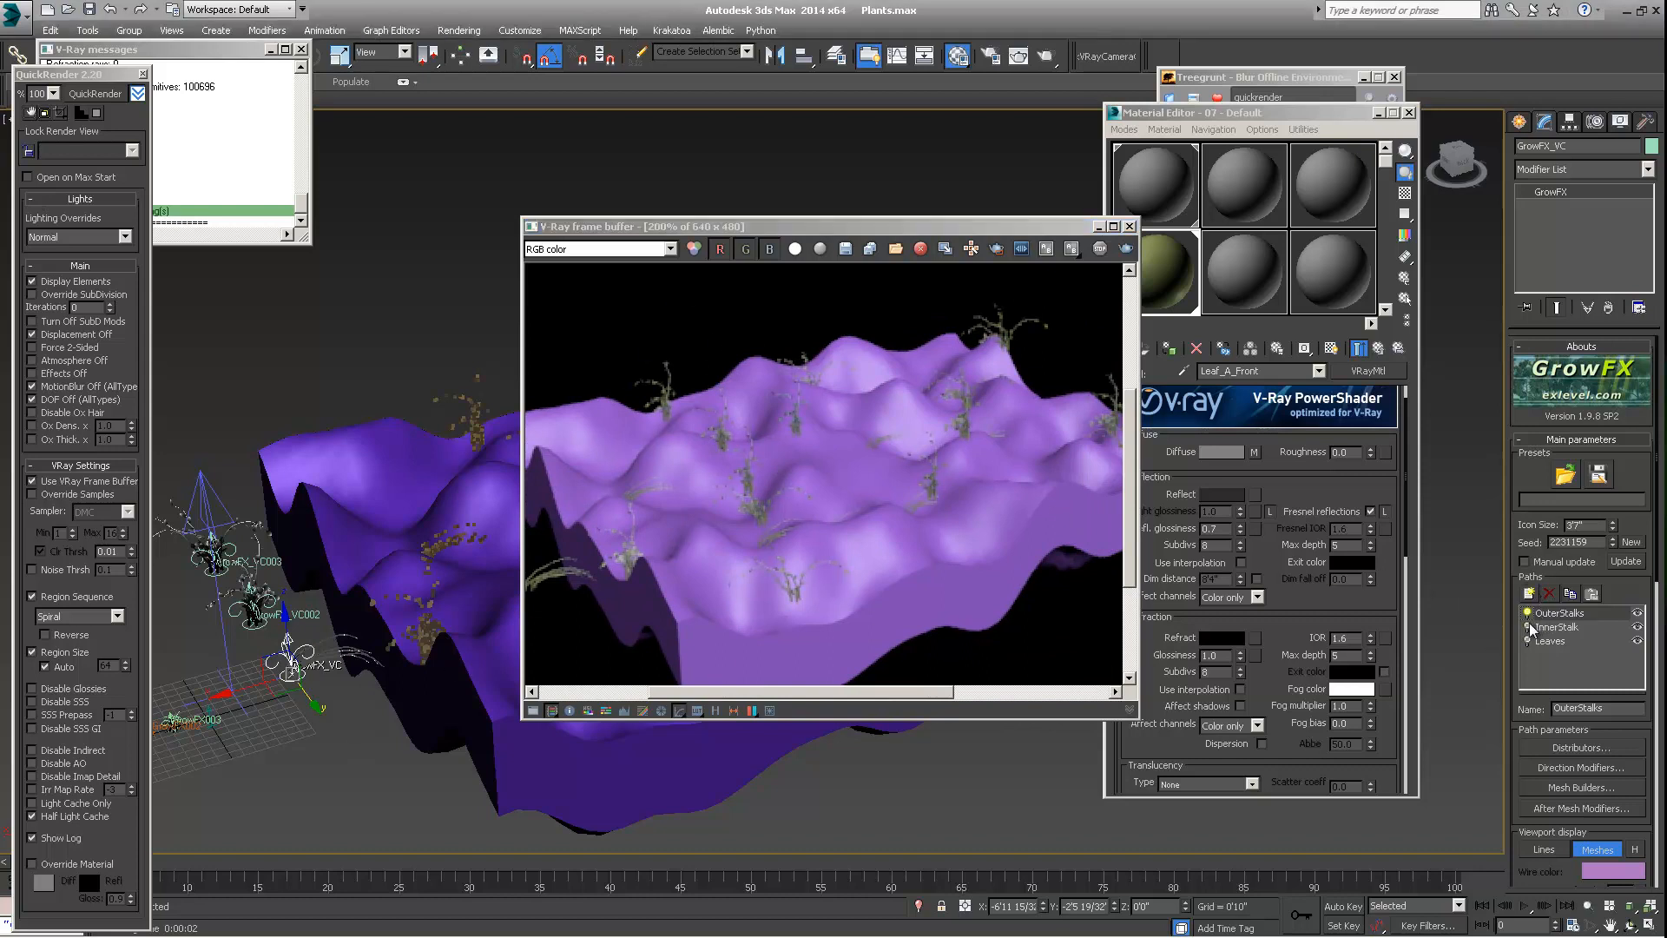
click(1528, 641)
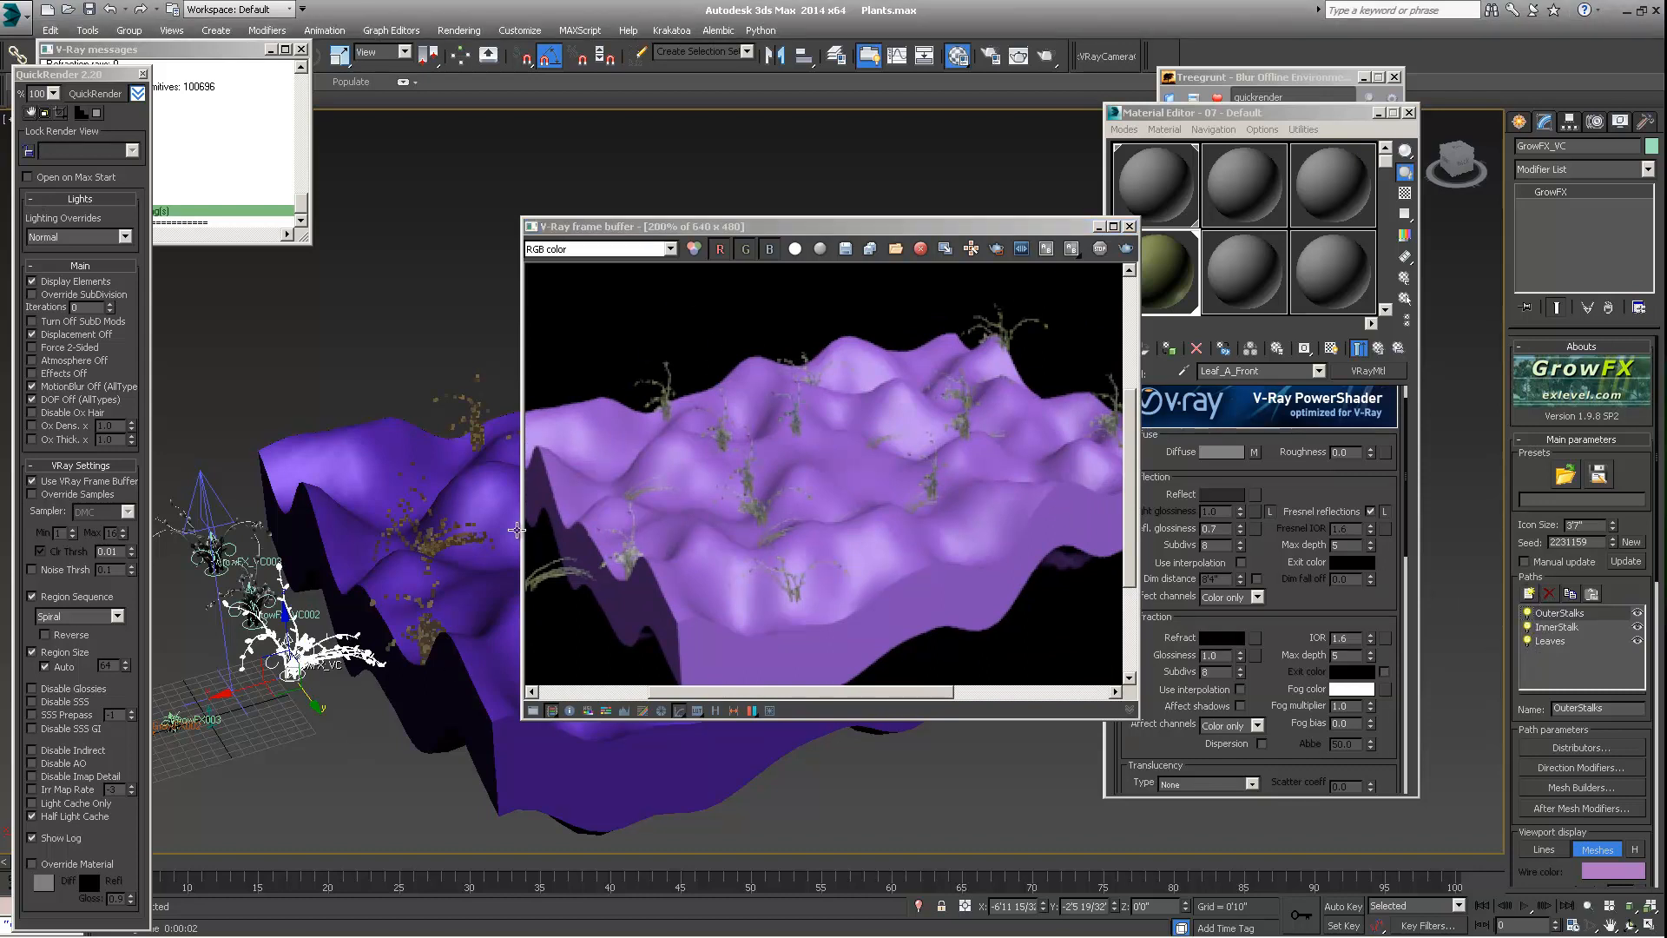
click(471, 398)
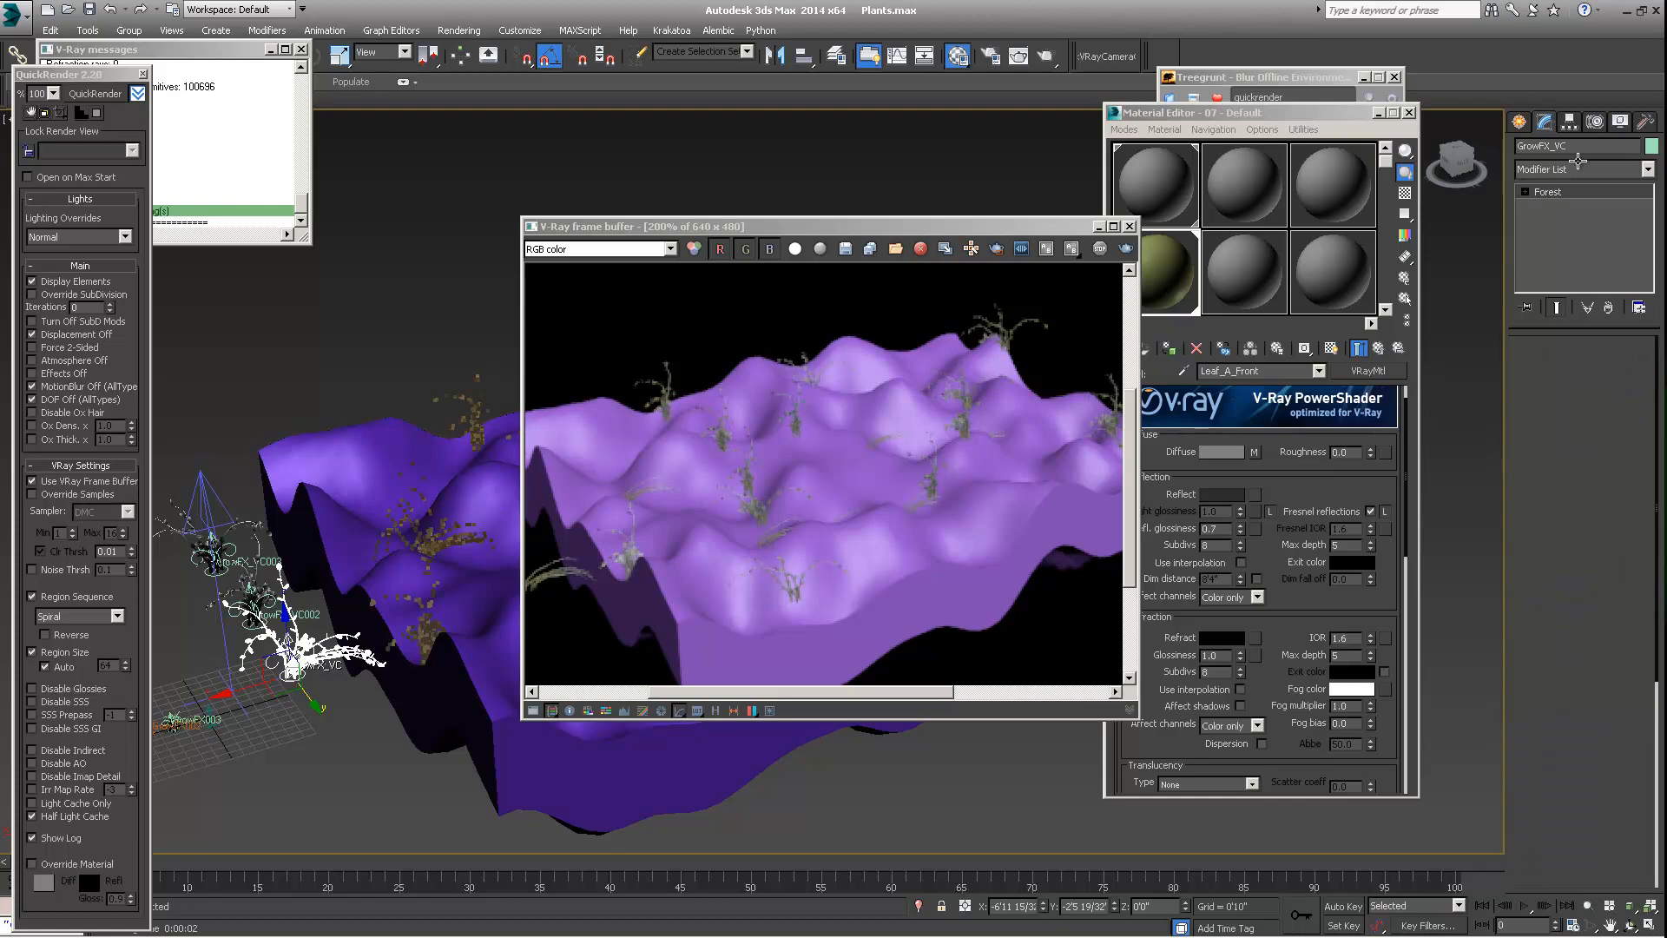
scroll(1537, 373, down, 10)
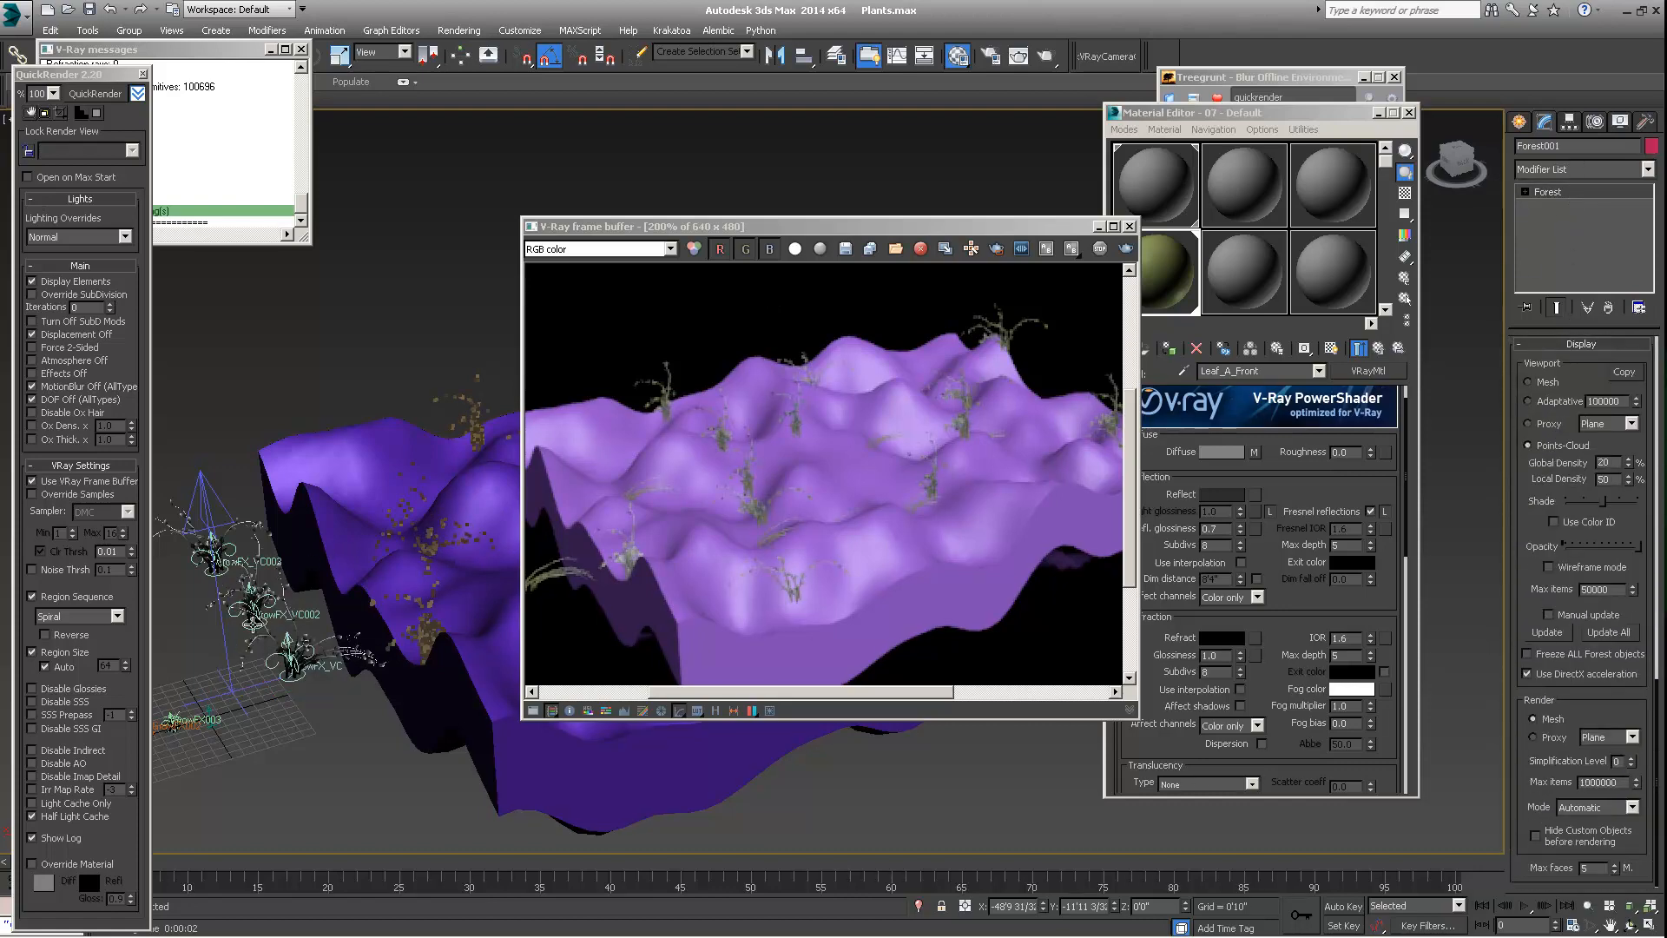
Set the Forest object's animation behaviour to Follow Geometry and check the updated plants on the terrain
click(253, 621)
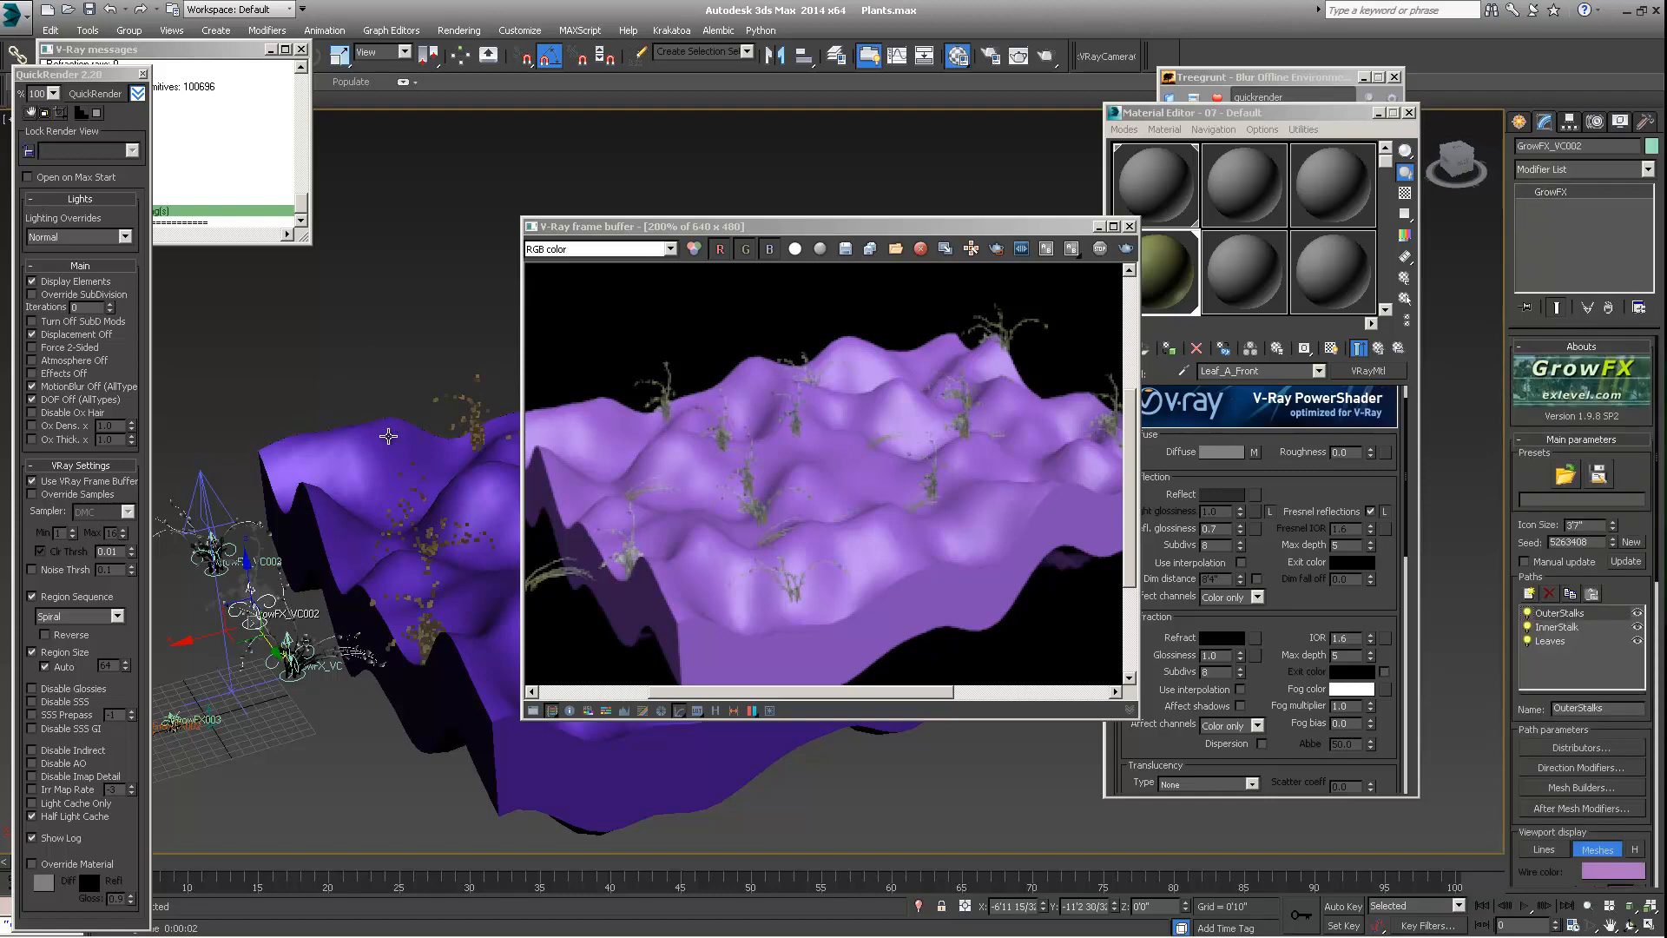
click(469, 401)
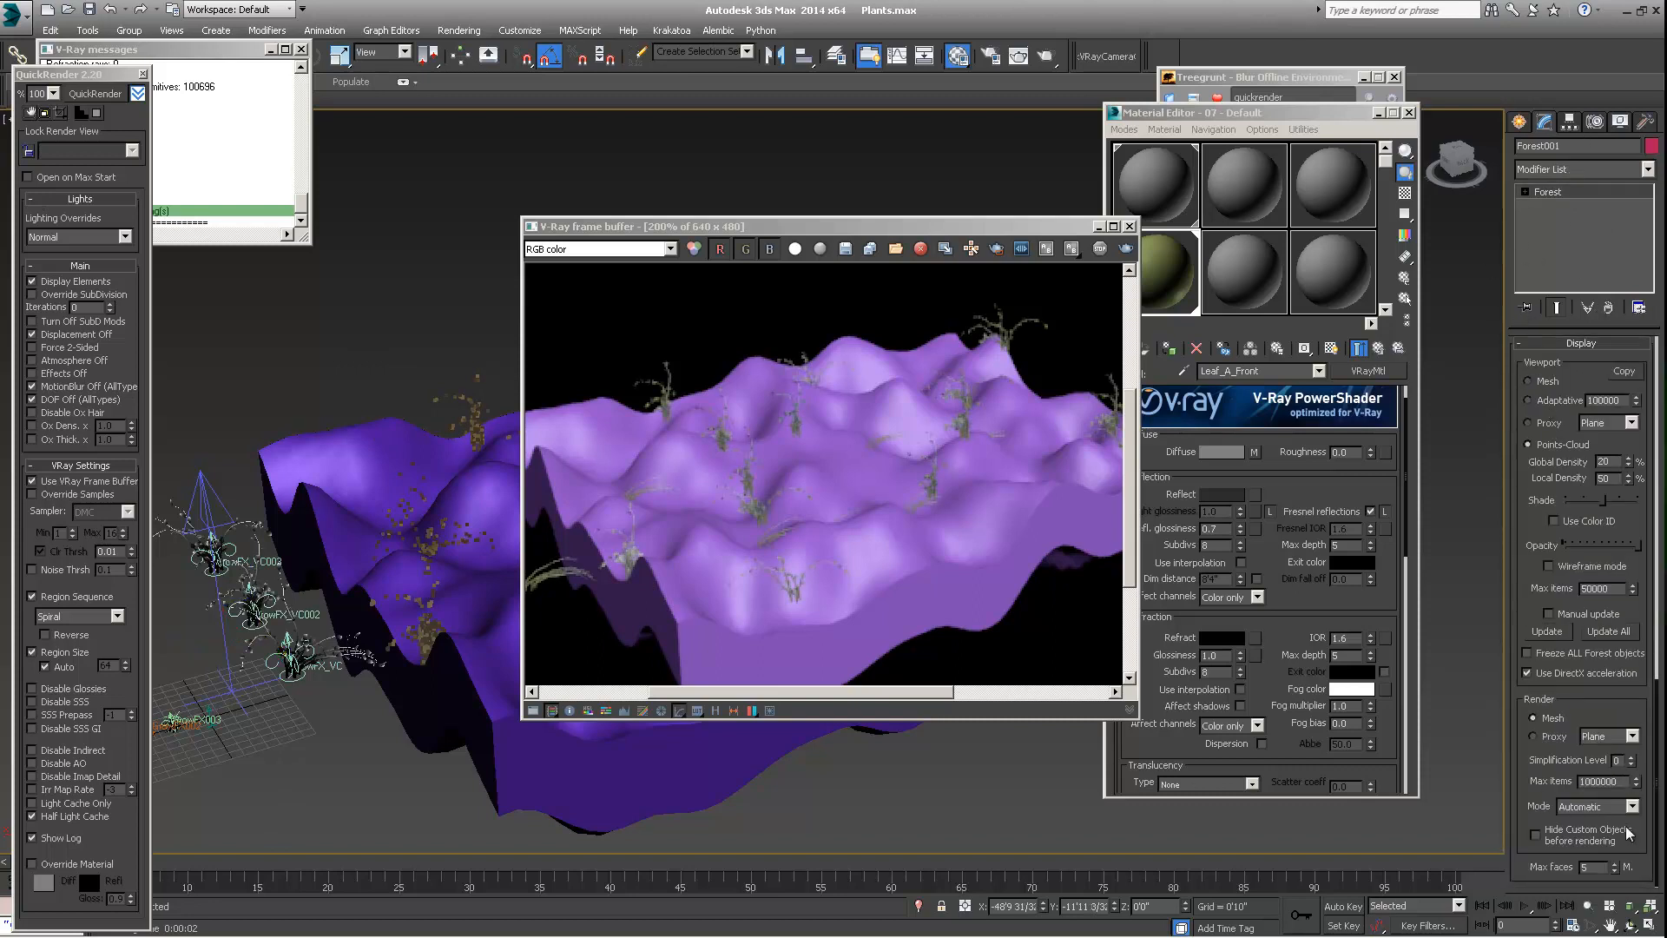
scroll(1629, 833, up, 6)
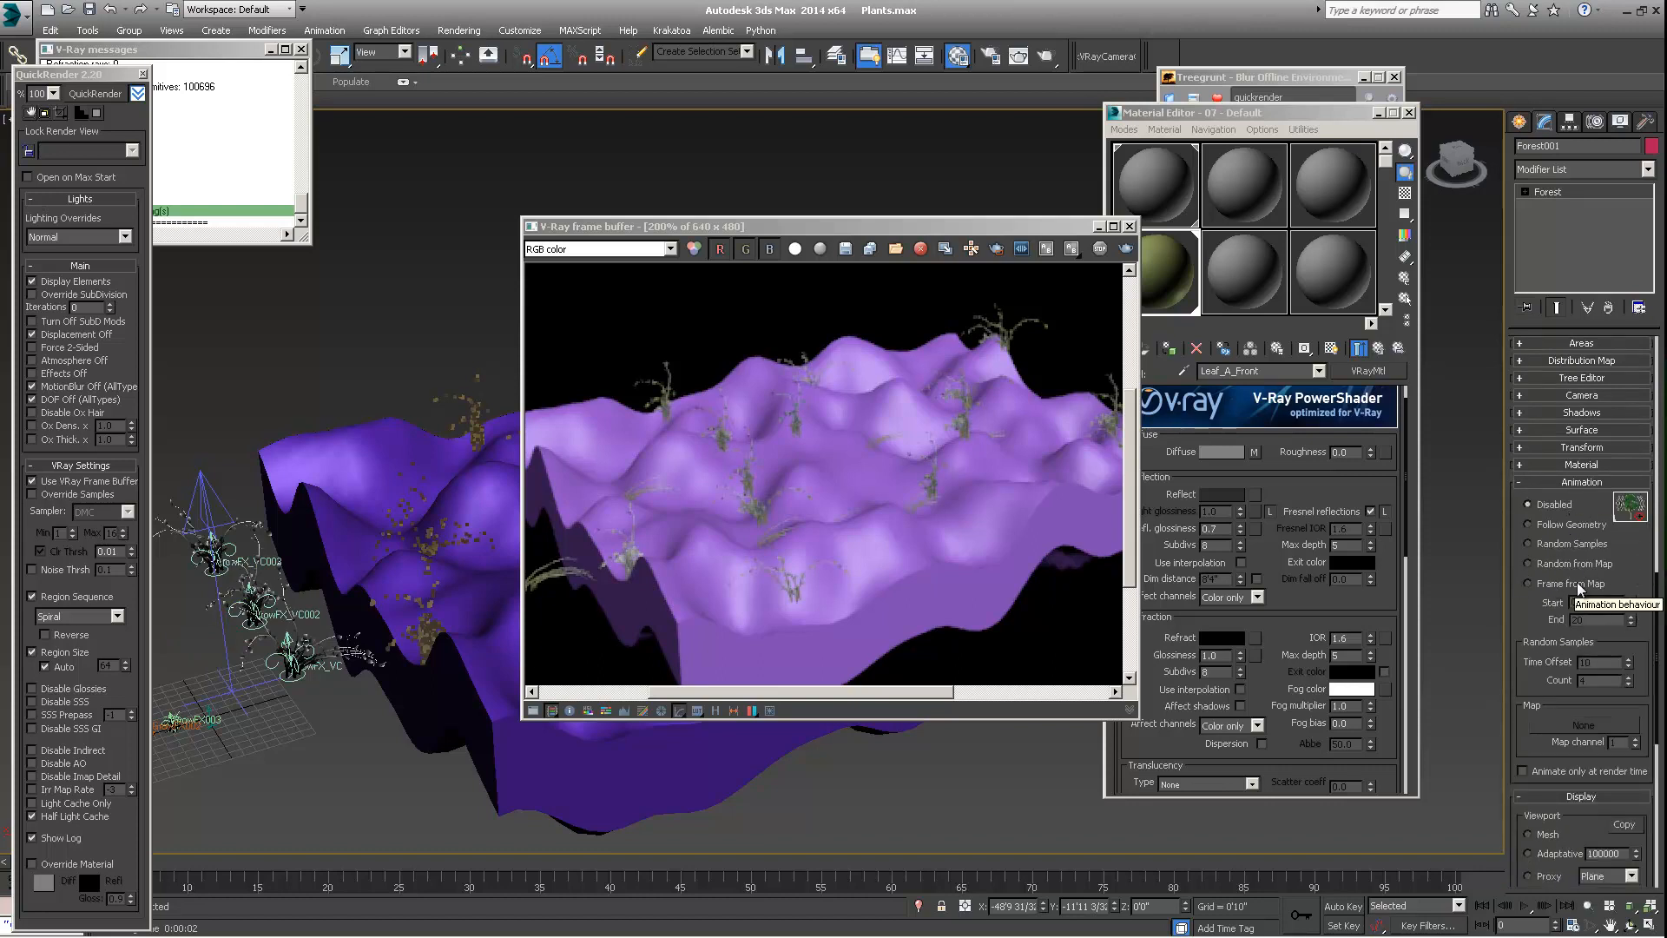
click(1529, 523)
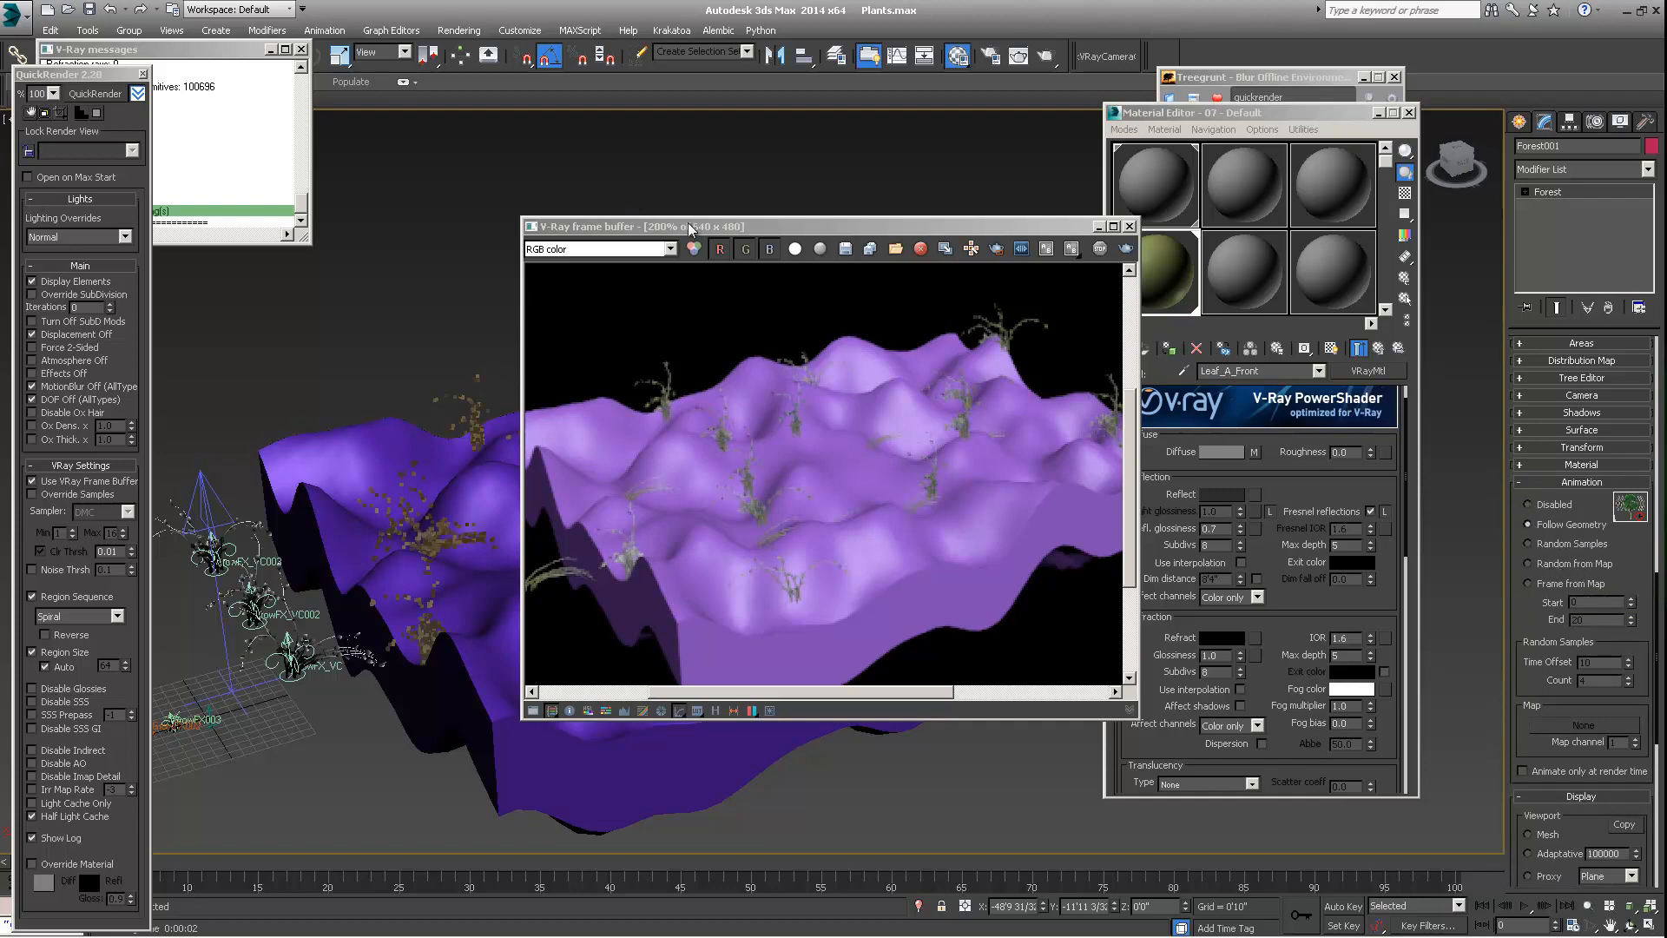
drag(690, 227, 653, 247)
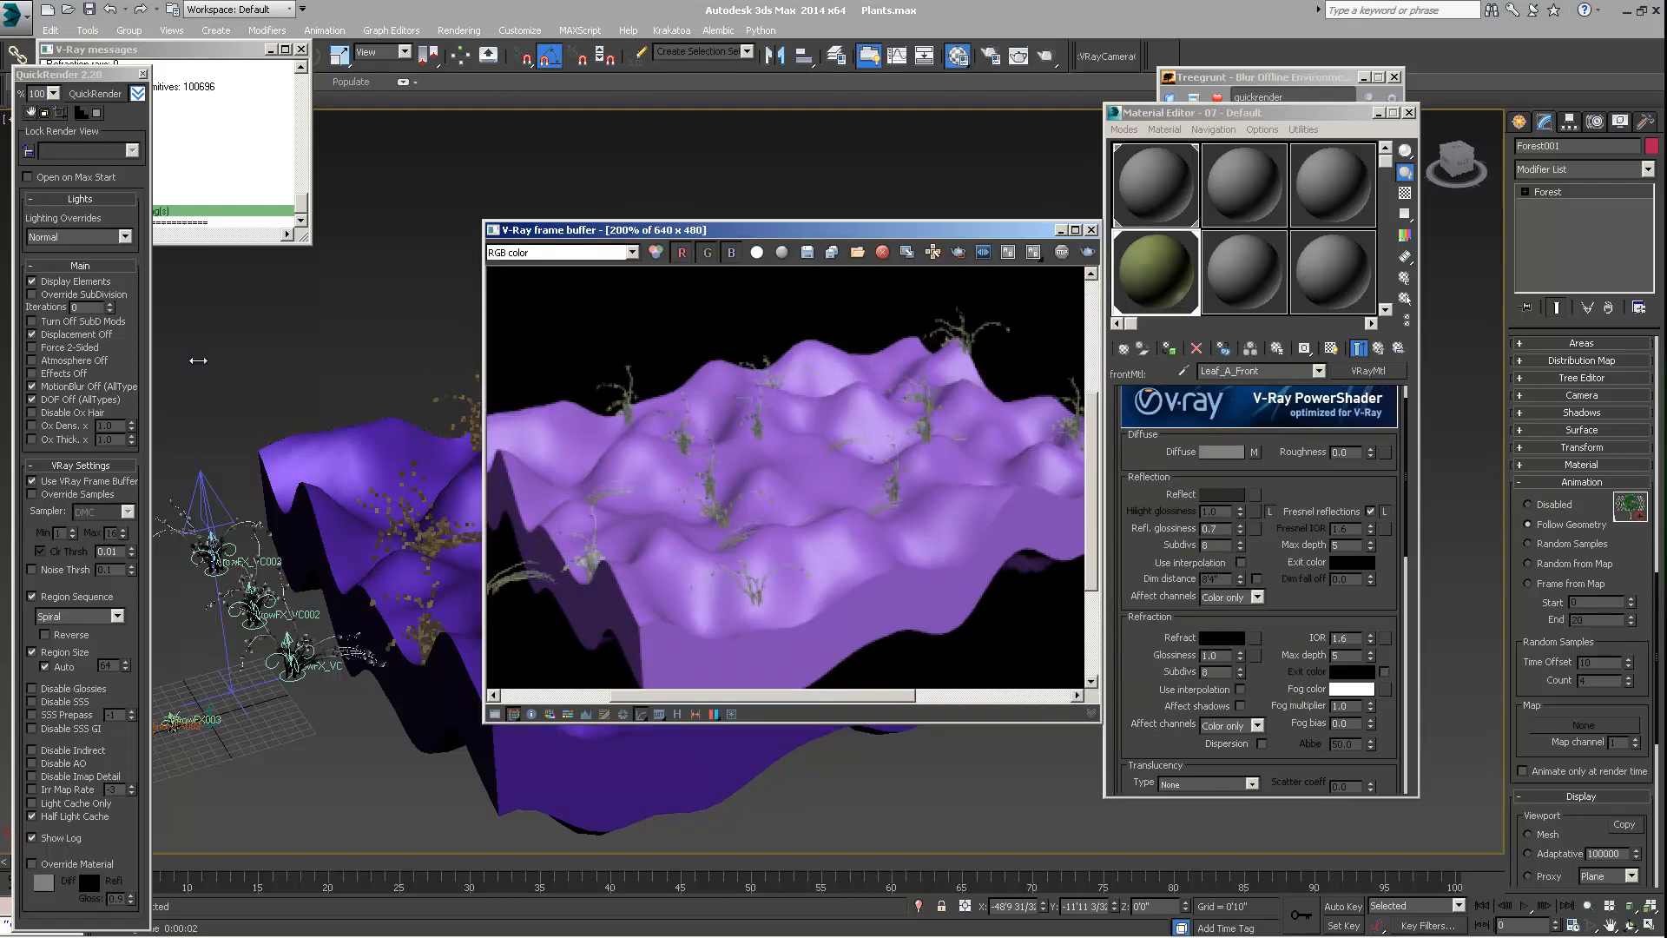
alt+middle_drag(454, 513, 373, 560)
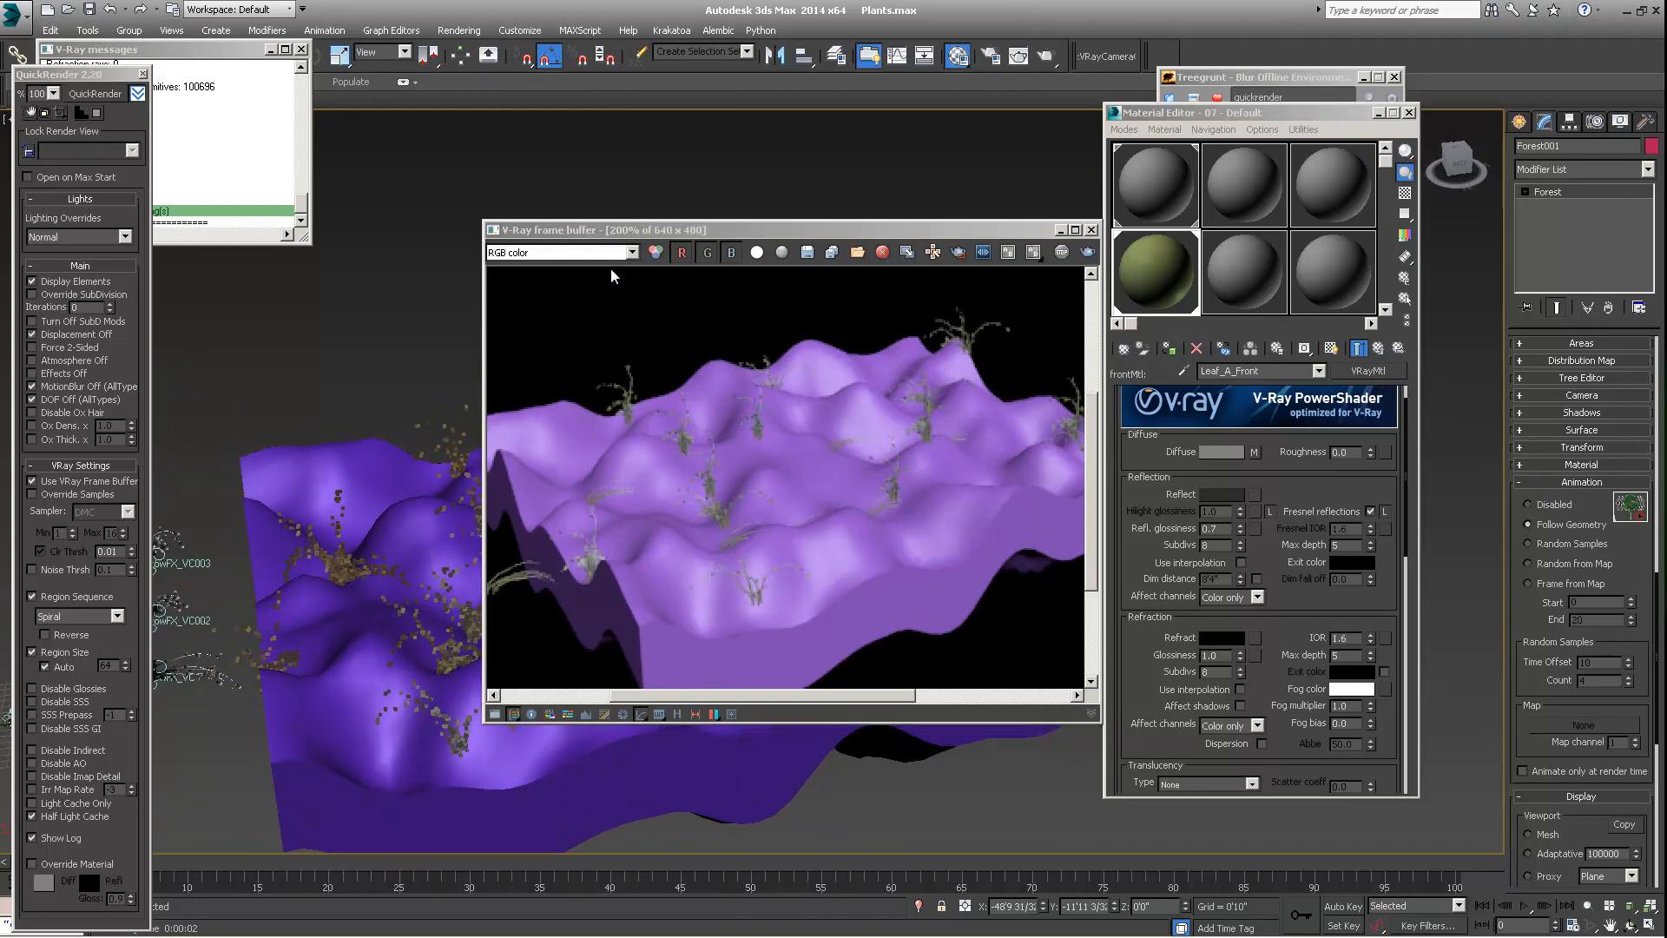
drag(755, 236, 724, 210)
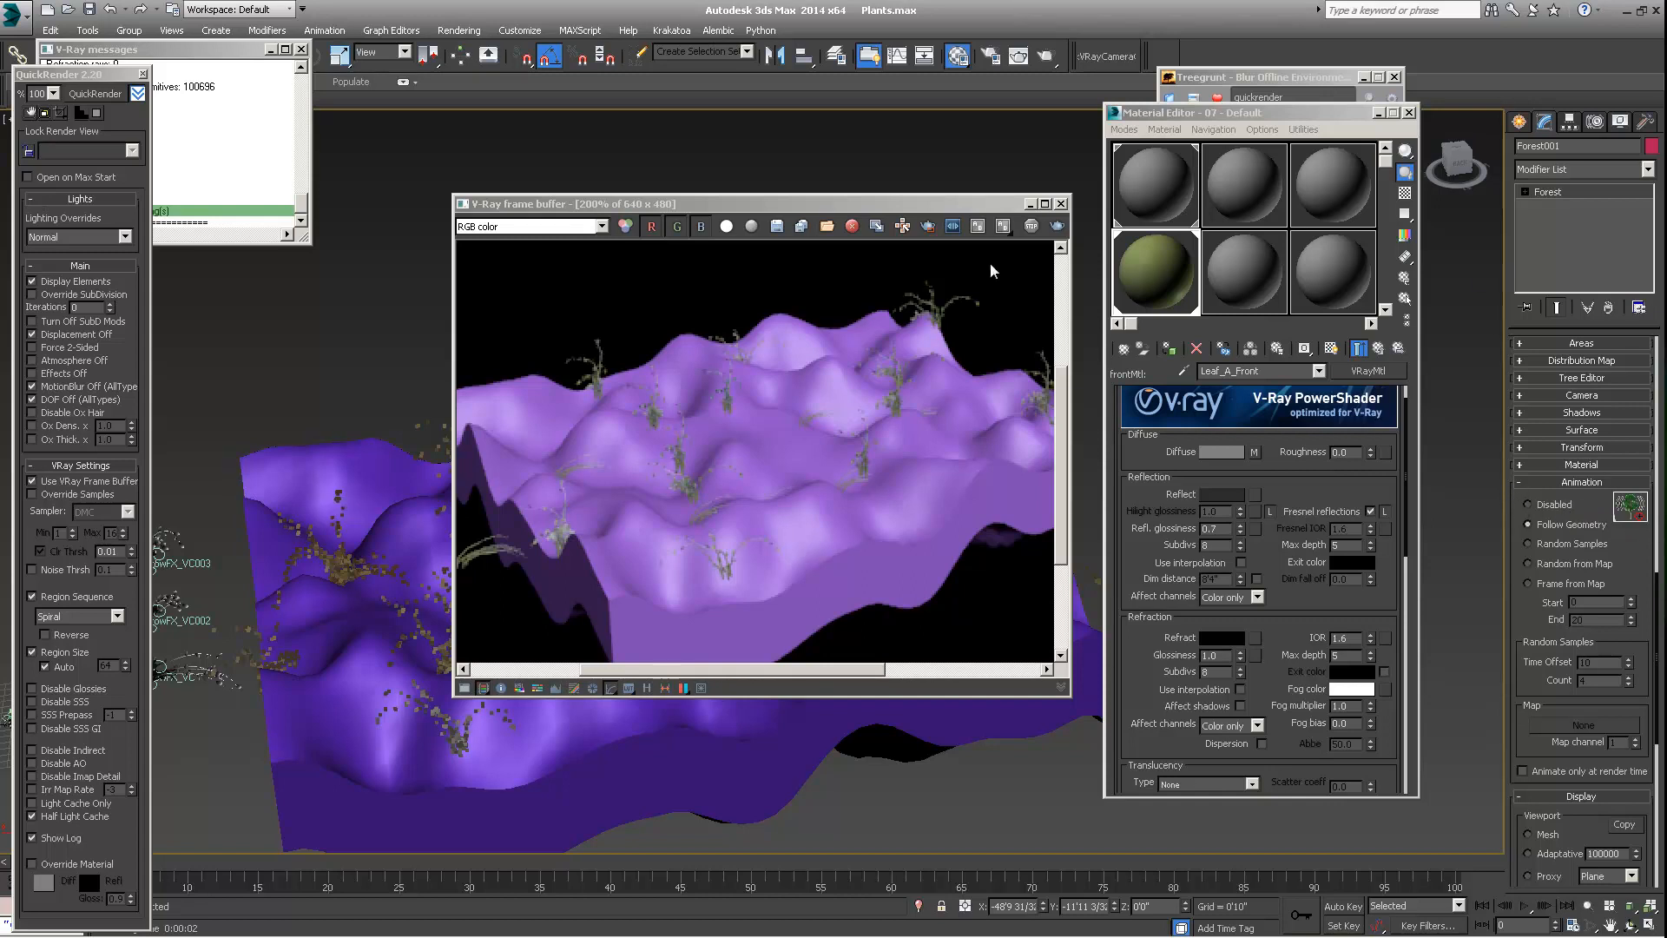
Render the view with QuickRender, examine the scattered plants in the V-Ray frame buffer, and move that window clear of the terrain
click(87, 94)
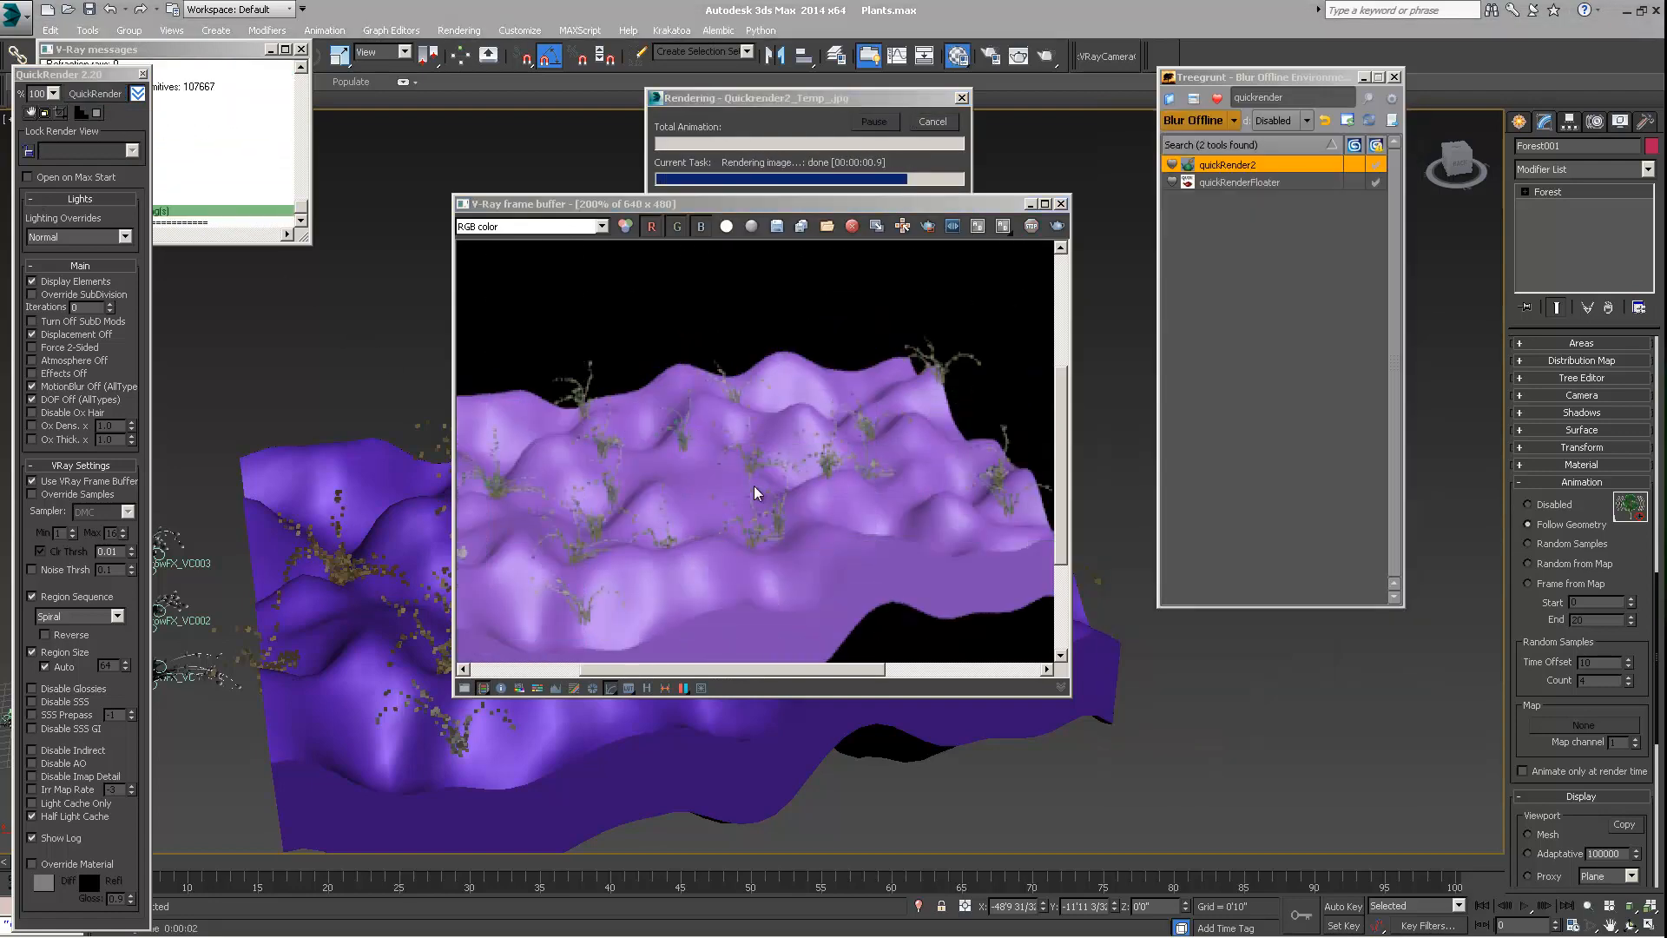
drag(613, 203, 403, 191)
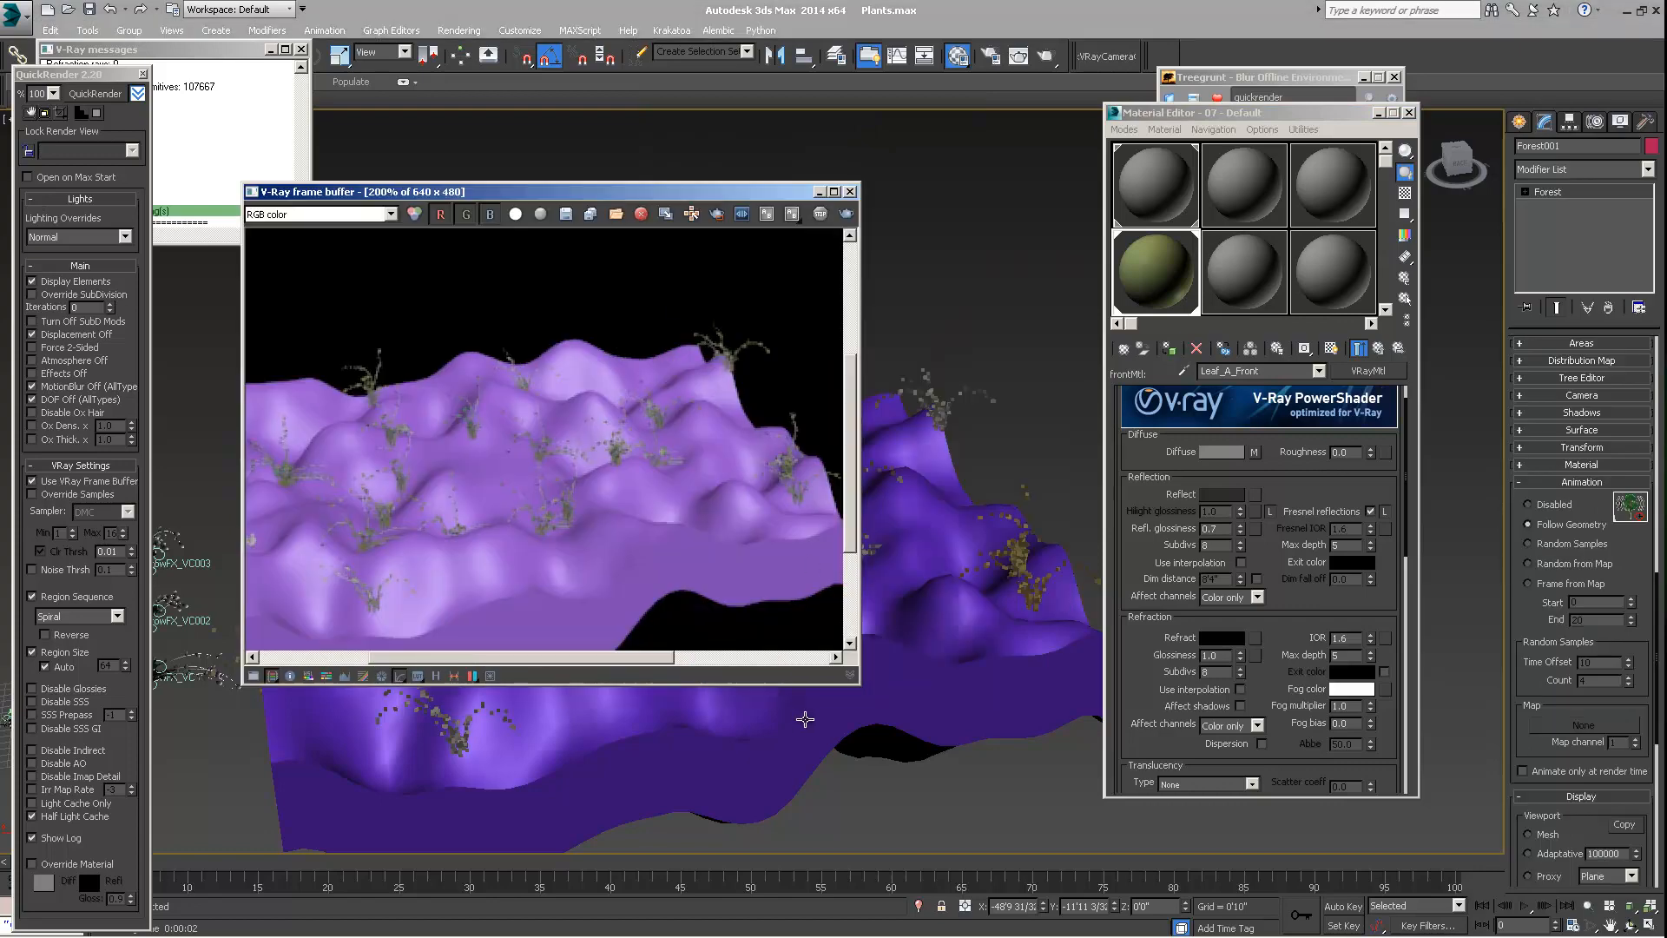
double_click(679, 491)
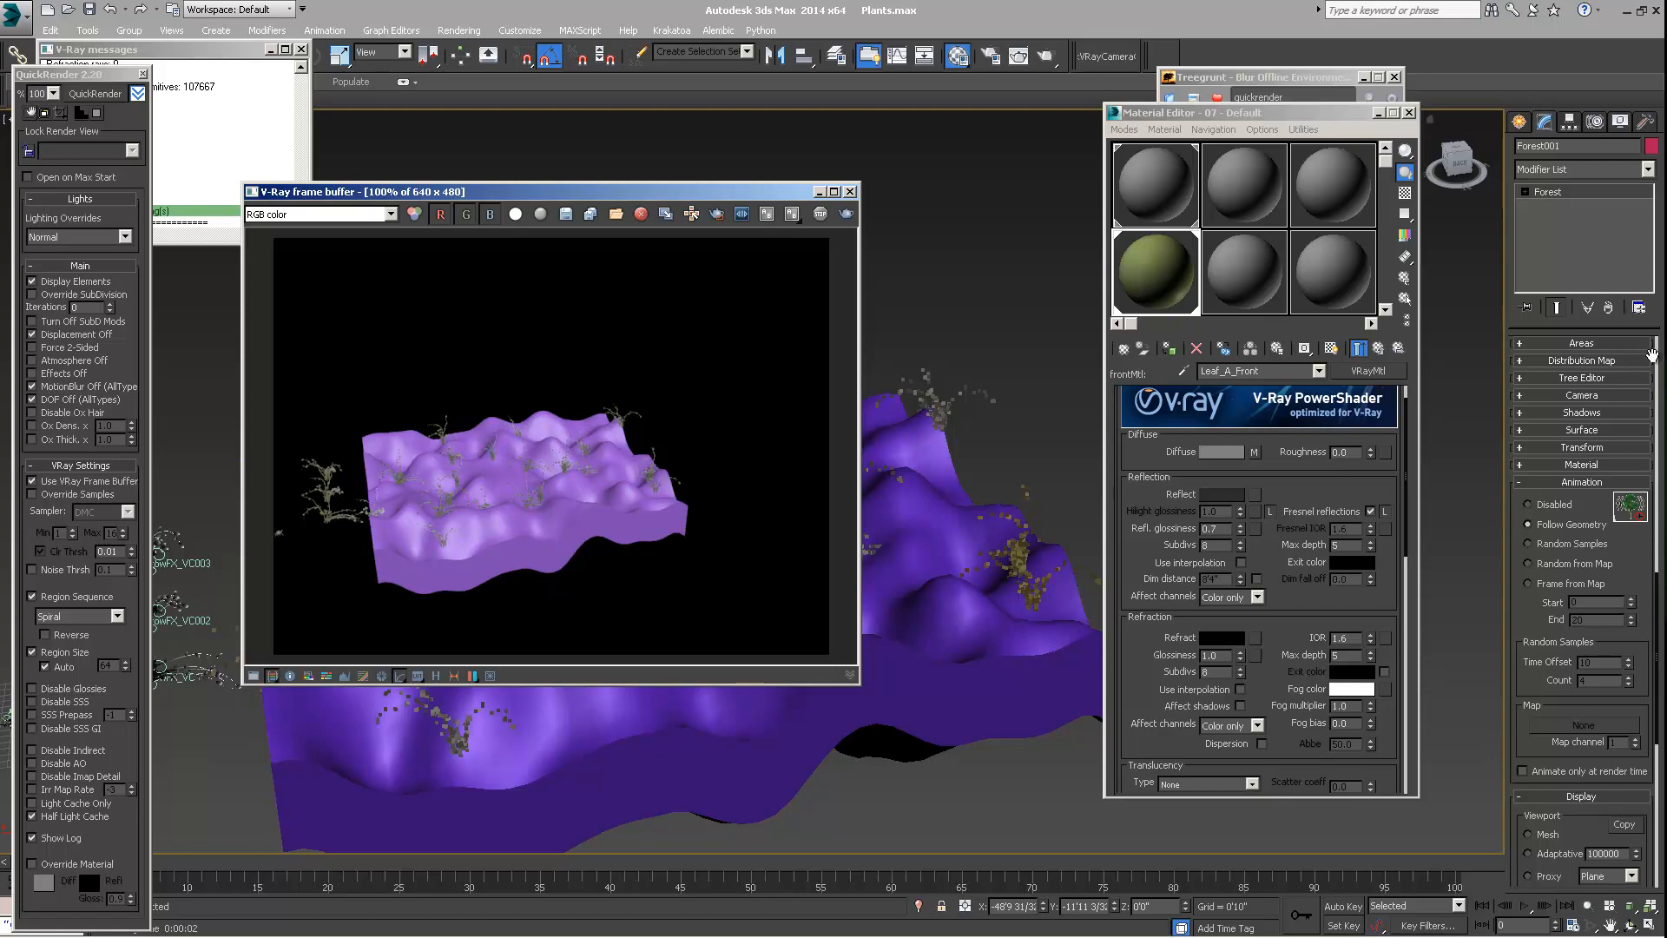
scroll(1585, 476, up, 10)
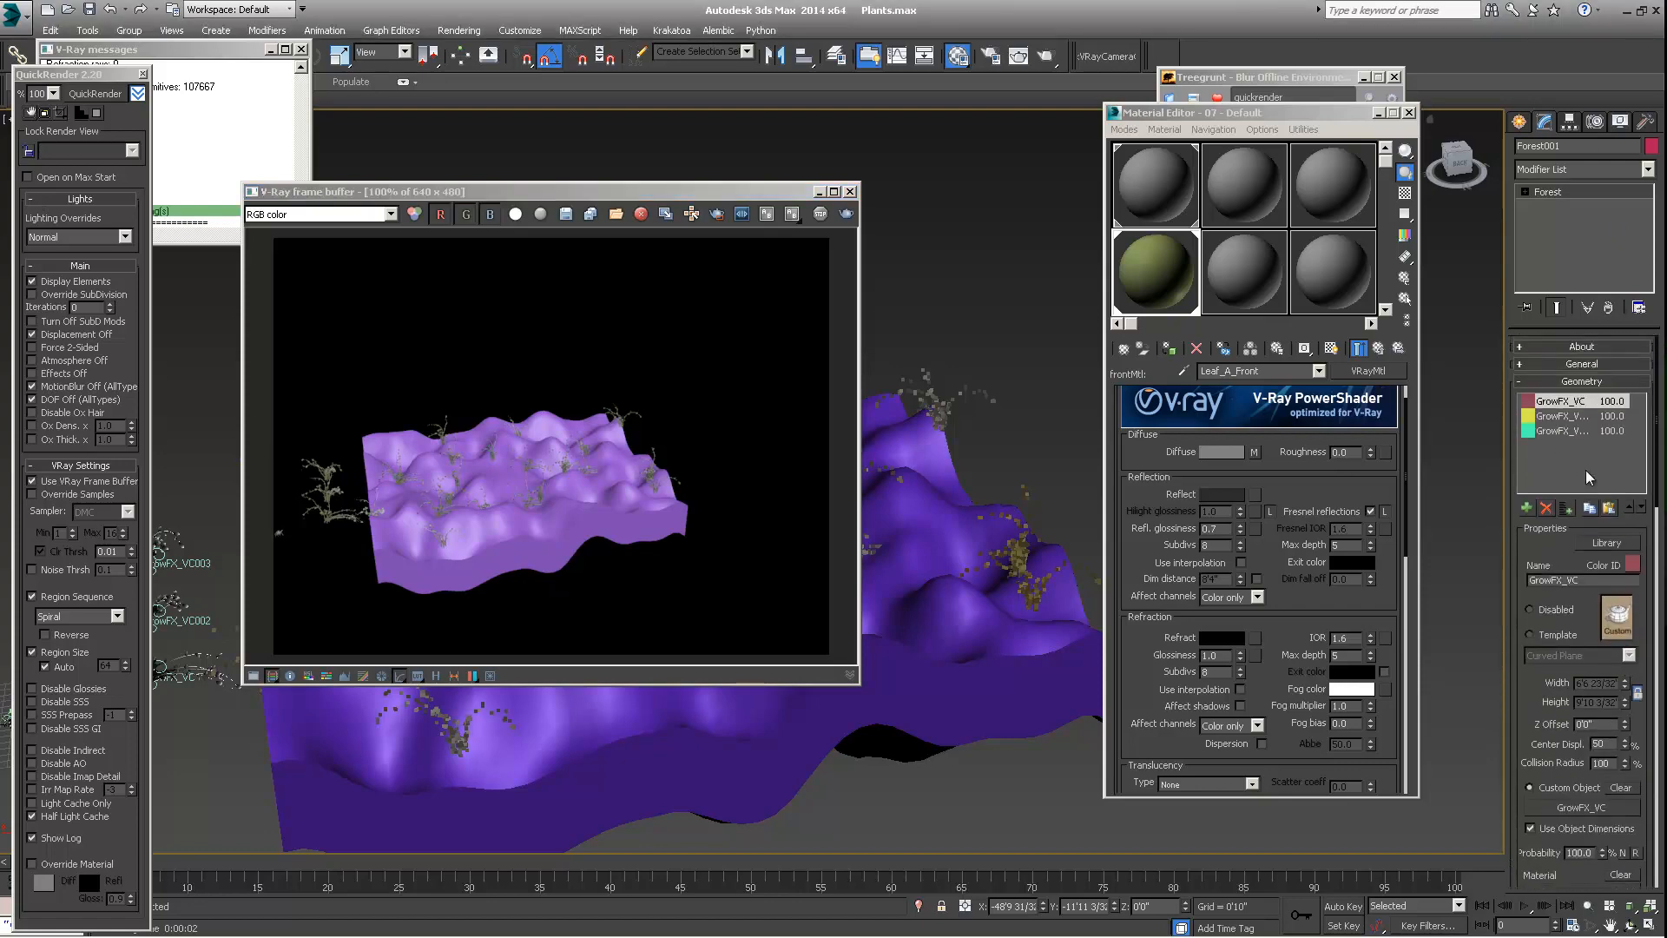
drag(648, 193, 907, 171)
drag(742, 169, 921, 161)
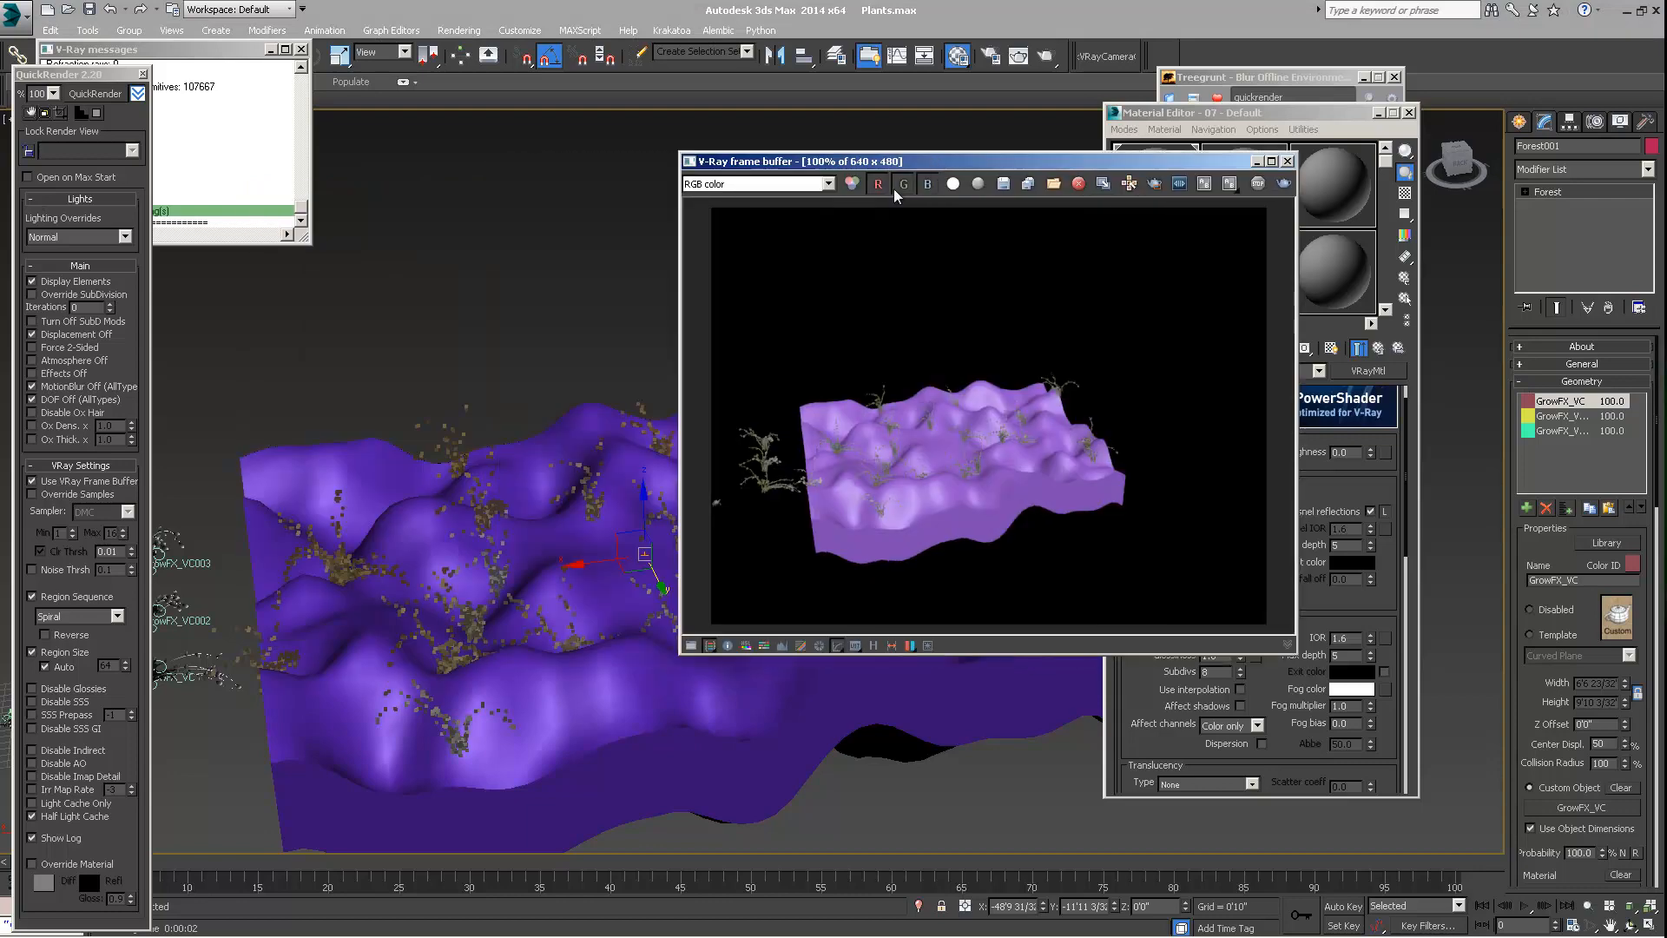
Select the Box001 terrain and raise its Noise modifier's Z strength to about 55'7" for a steep, spiky relief
click(334, 468)
drag(1055, 162, 909, 168)
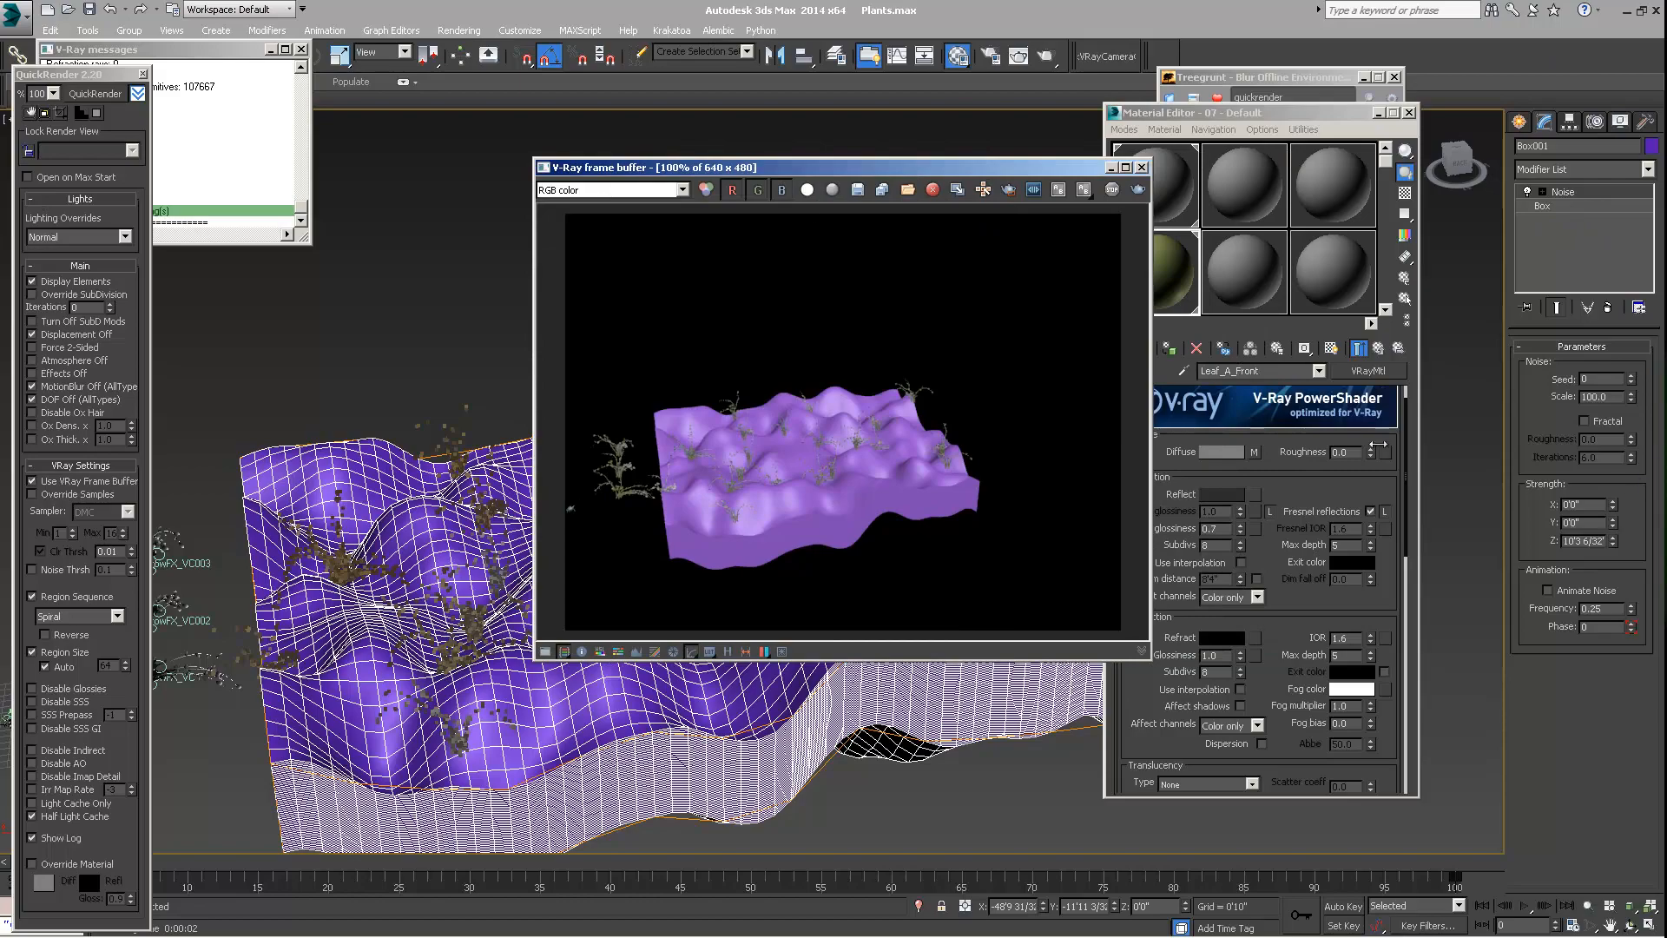
drag(819, 169, 1036, 143)
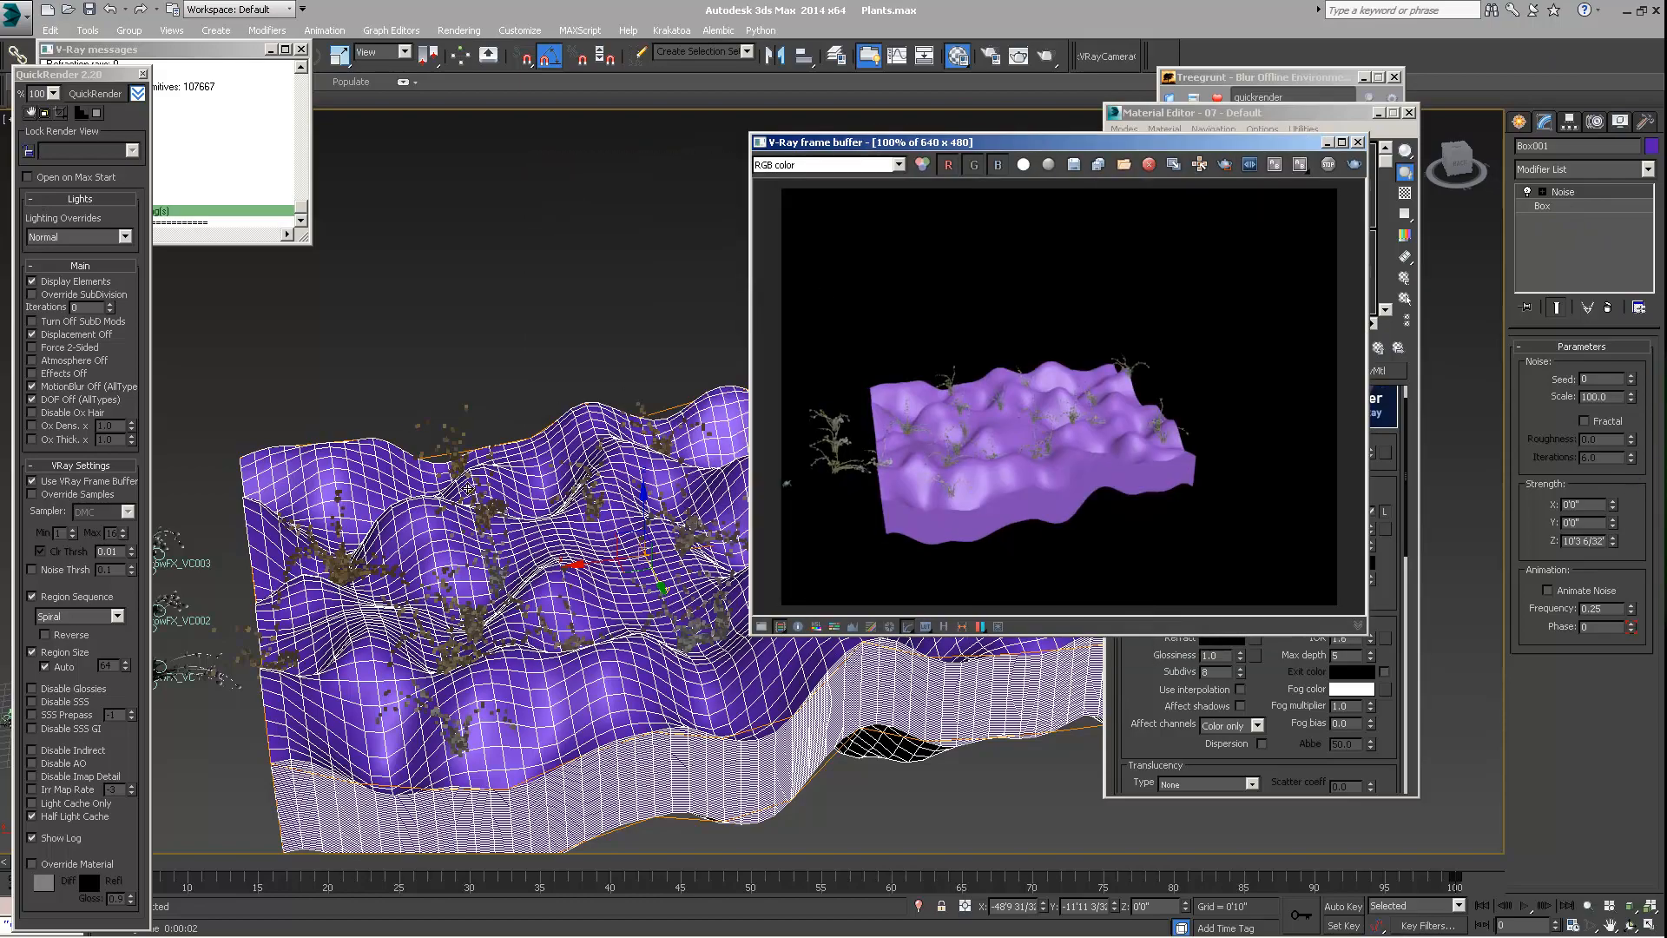
middle_drag(551, 447, 575, 363)
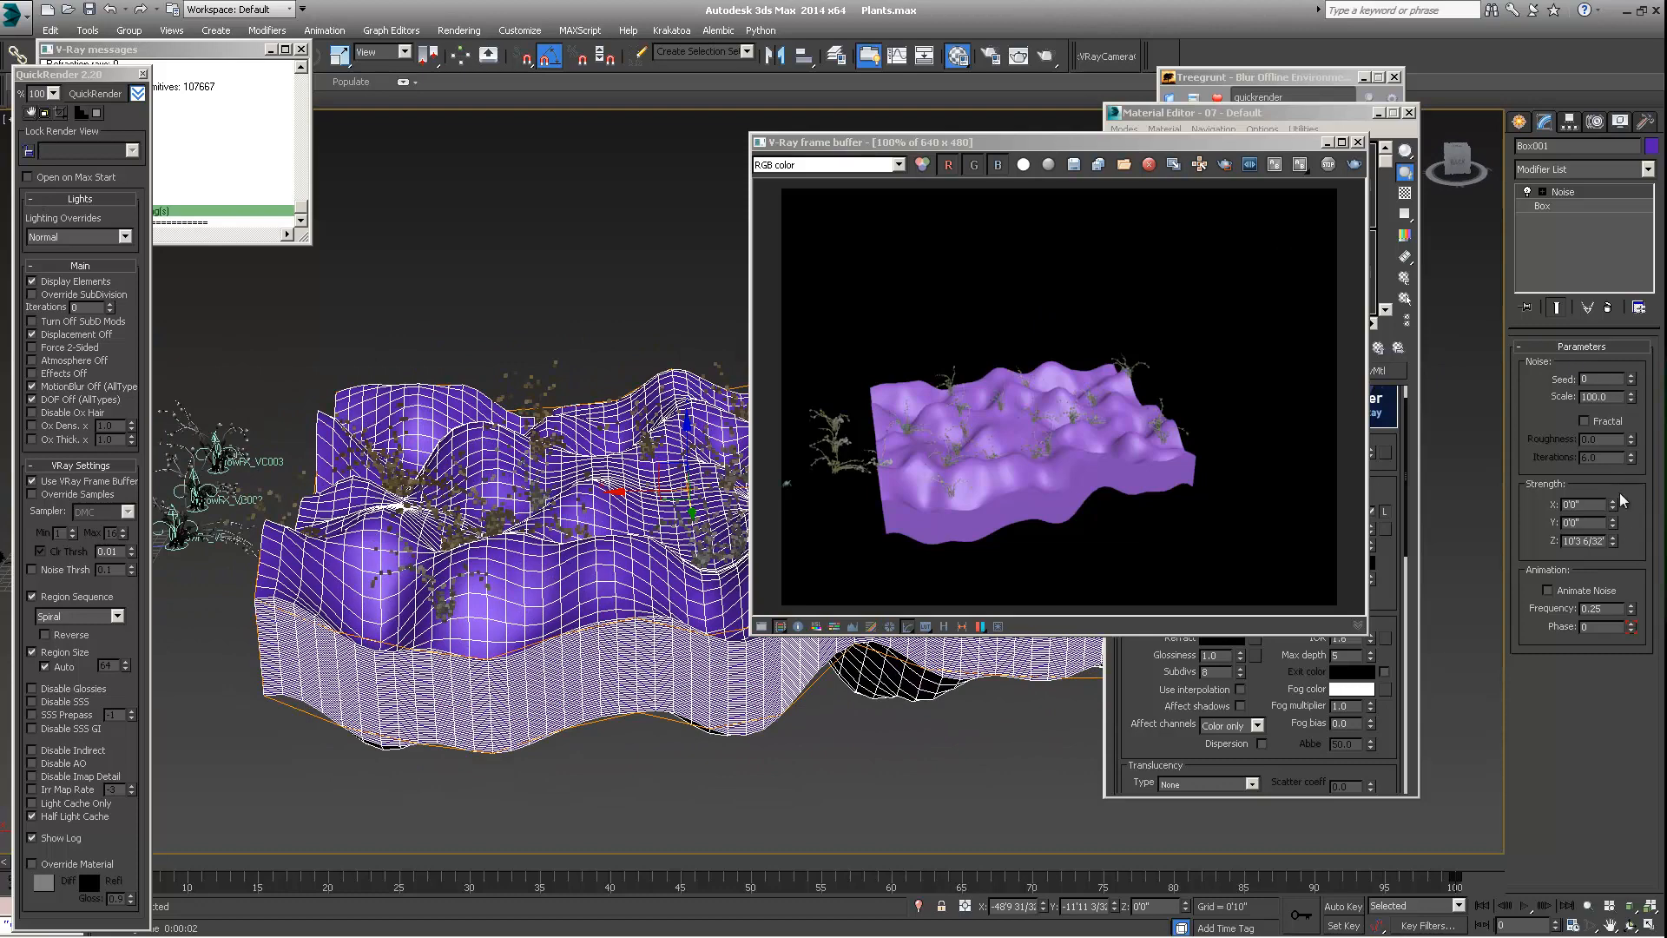
alt+middle_drag(491, 487, 508, 531)
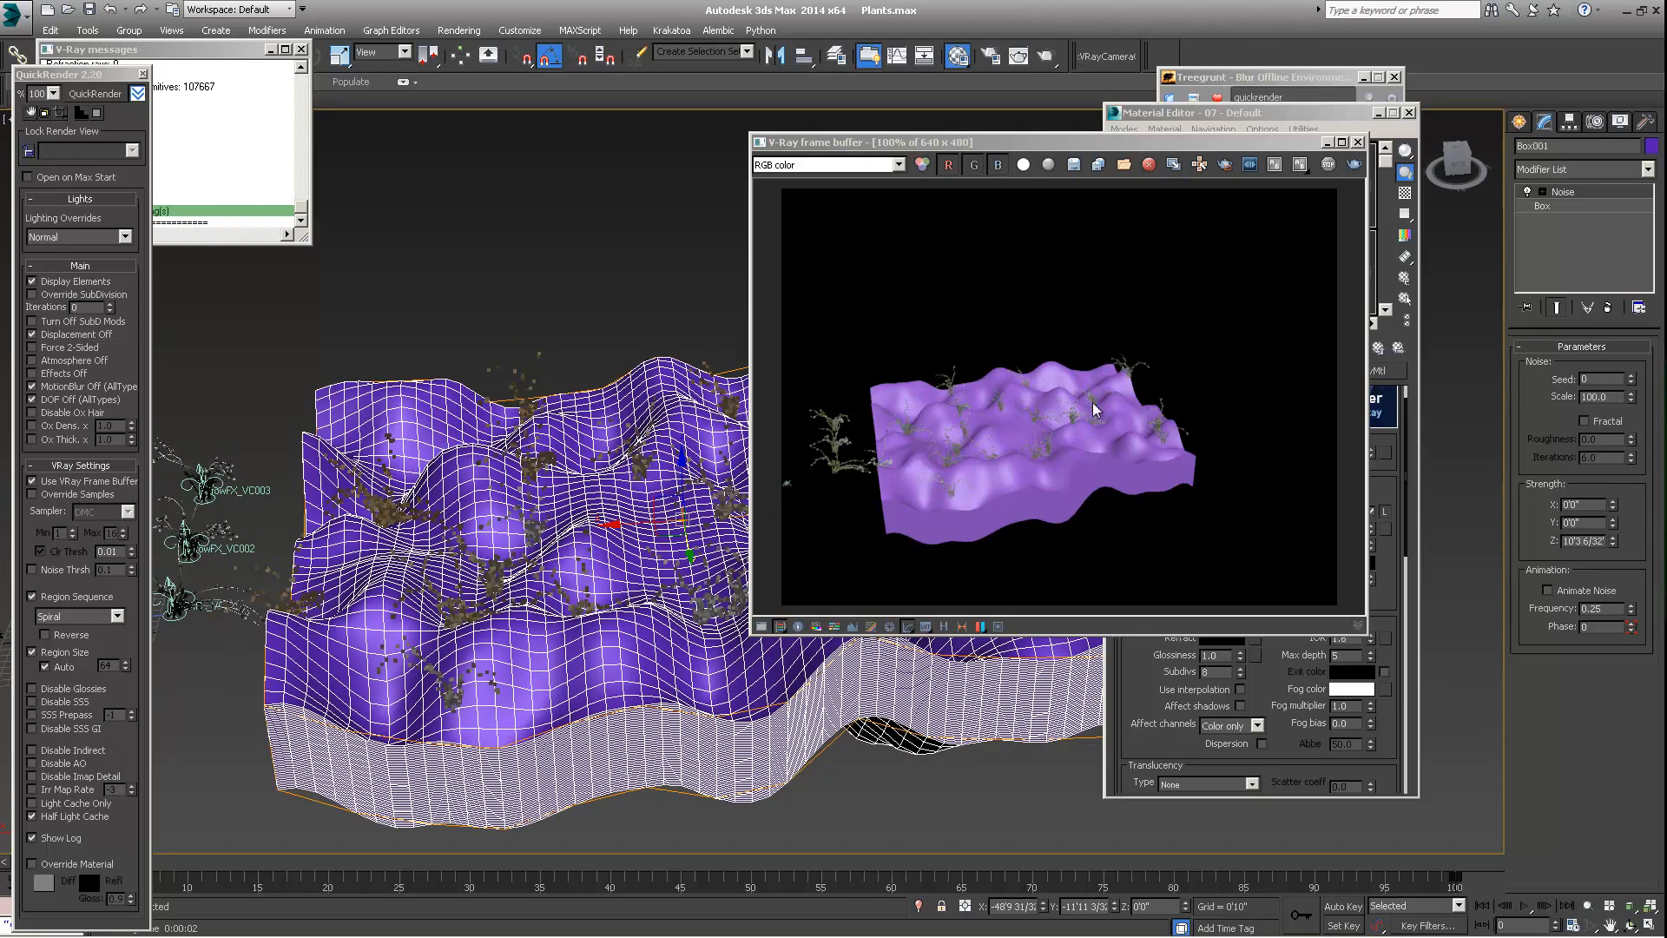
drag(1612, 541, 1591, 321)
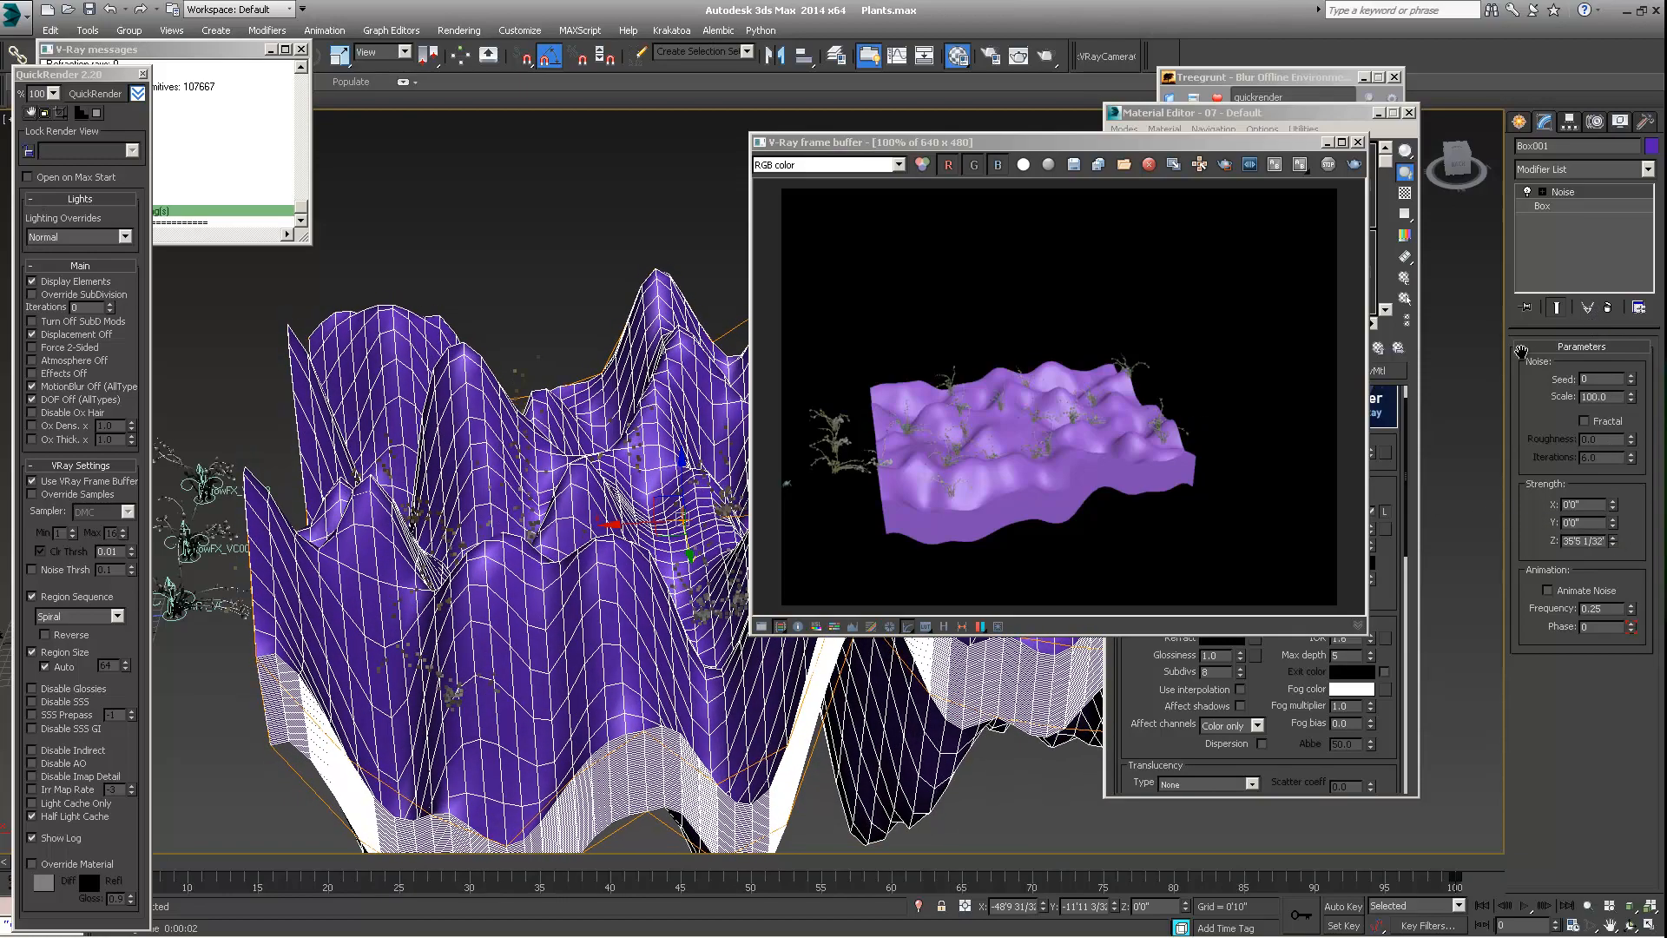
alt+middle_drag(605, 573, 632, 538)
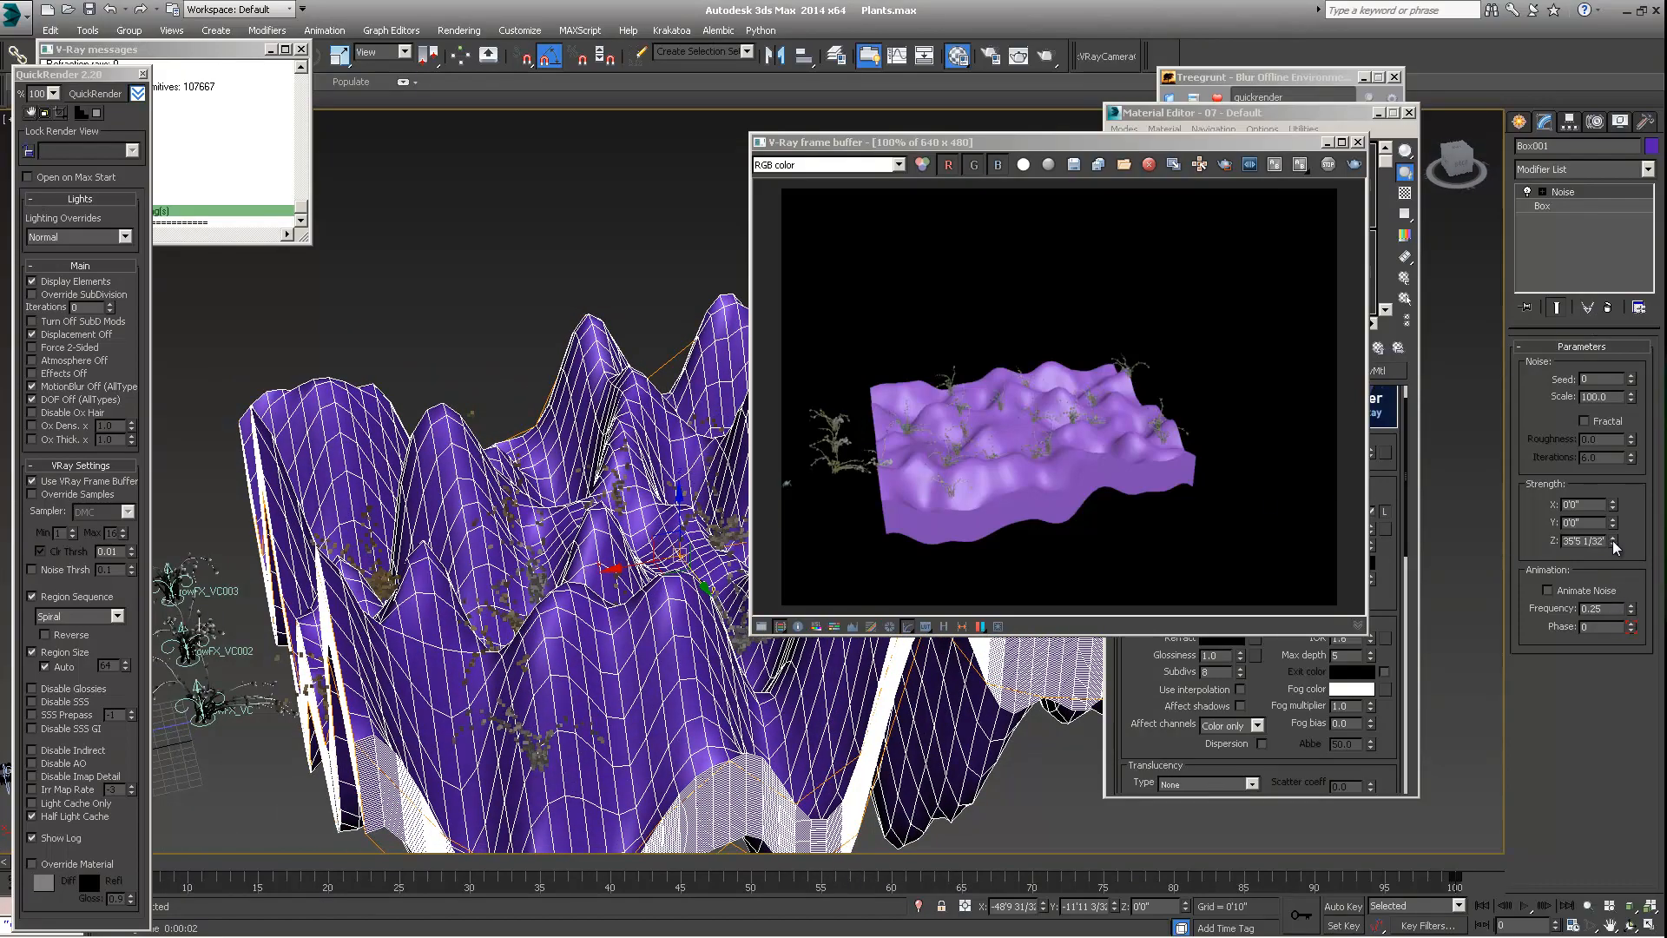
drag(1612, 542, 1604, 378)
alt+middle_drag(567, 556, 601, 583)
scroll(565, 594, up, 4)
scroll(584, 603, down, 4)
scroll(593, 605, up, 4)
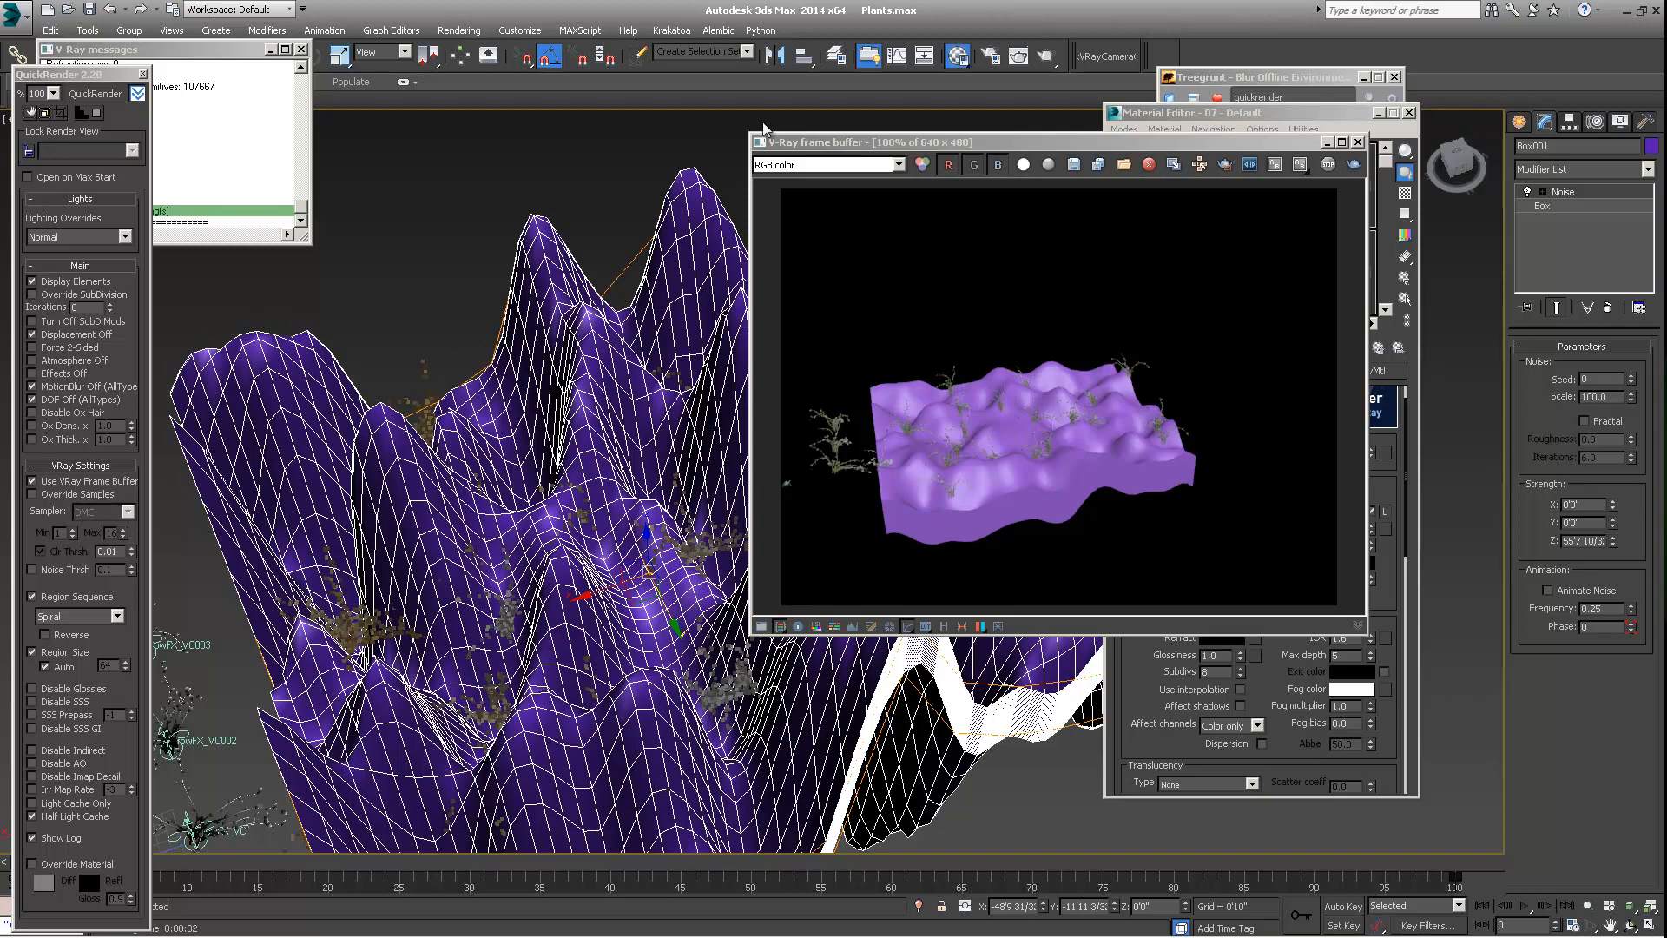
Render the steep terrain with QuickRender and compare the plants' placement with the reshaped surface in the viewport
drag(977, 148, 1063, 204)
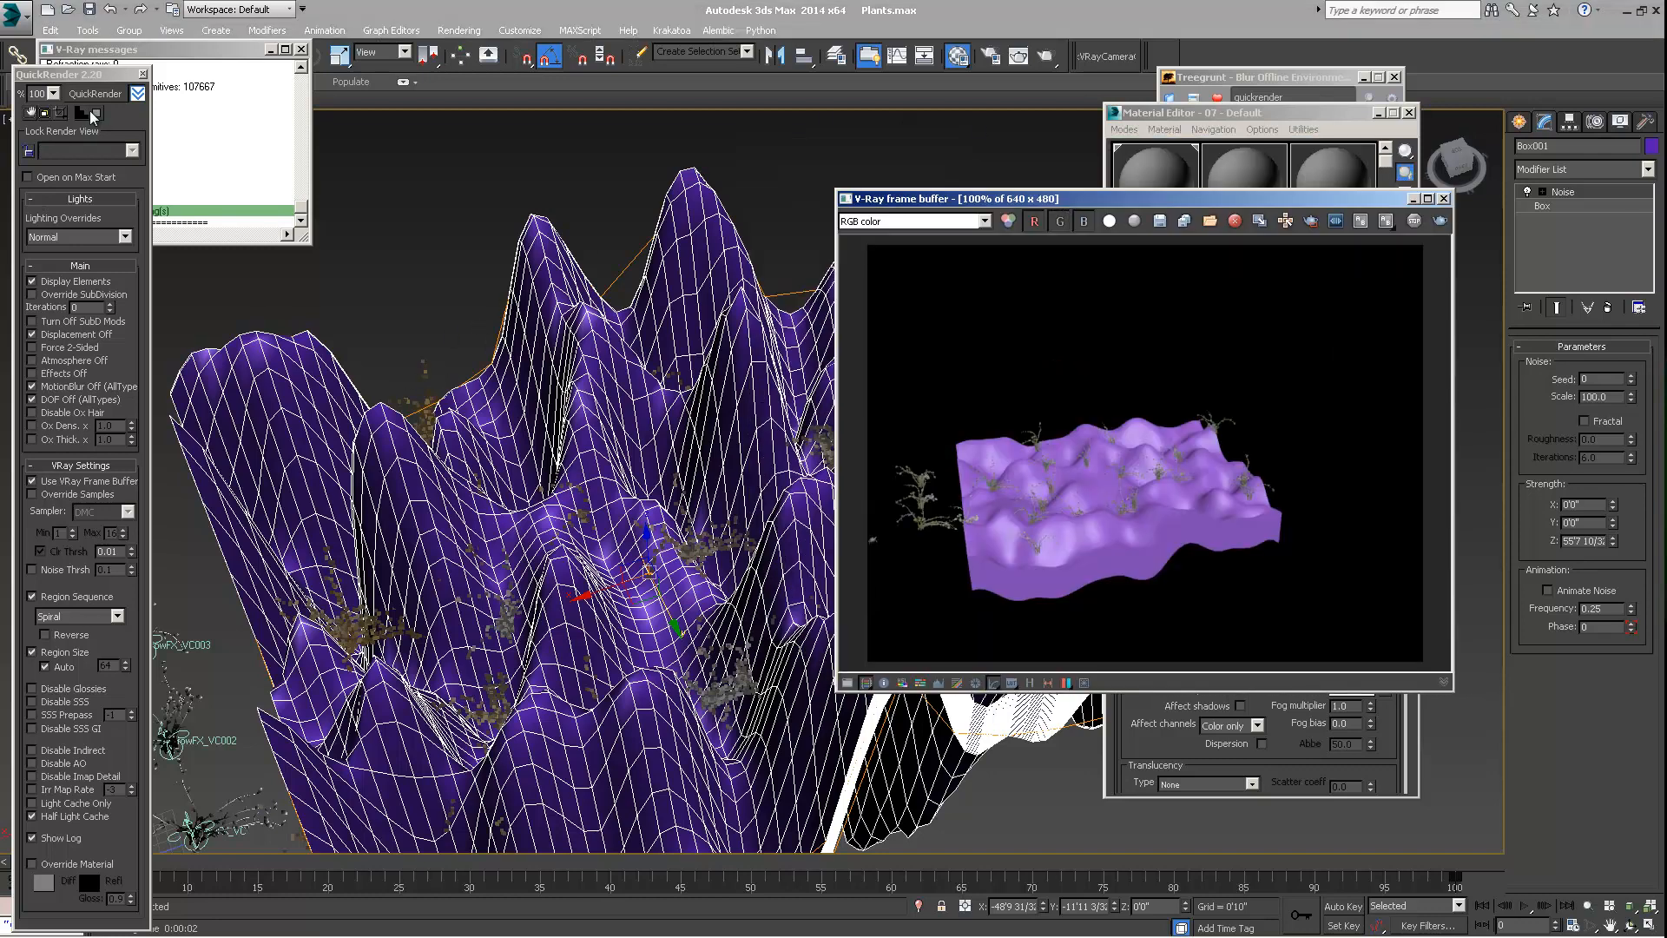
click(96, 94)
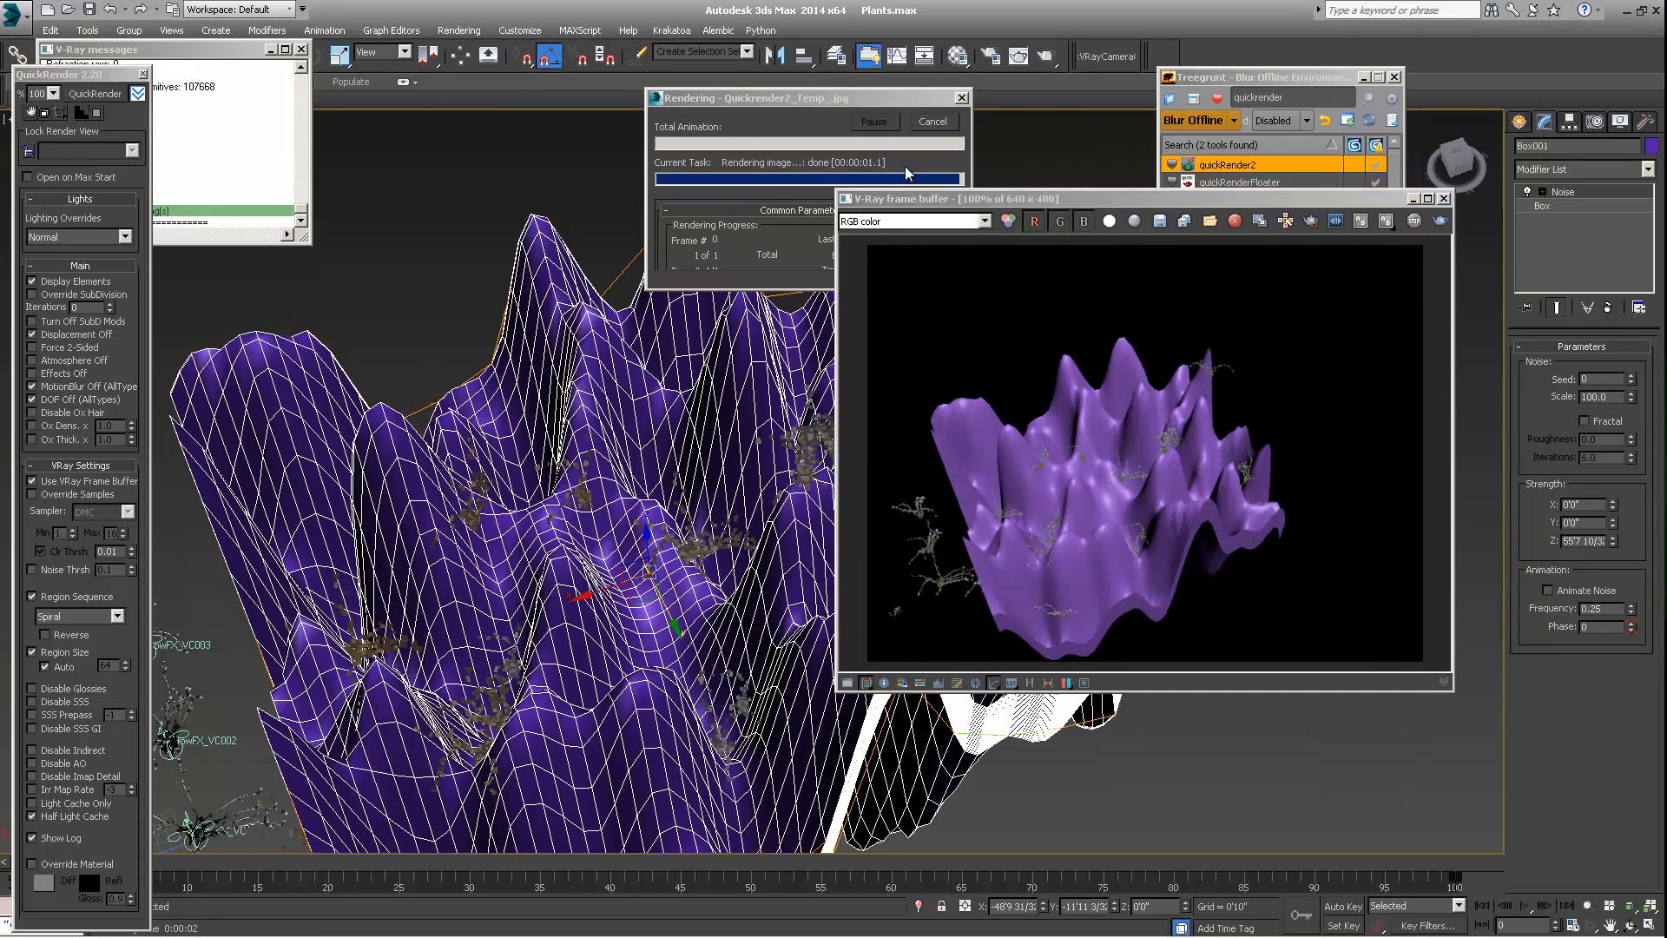
click(957, 54)
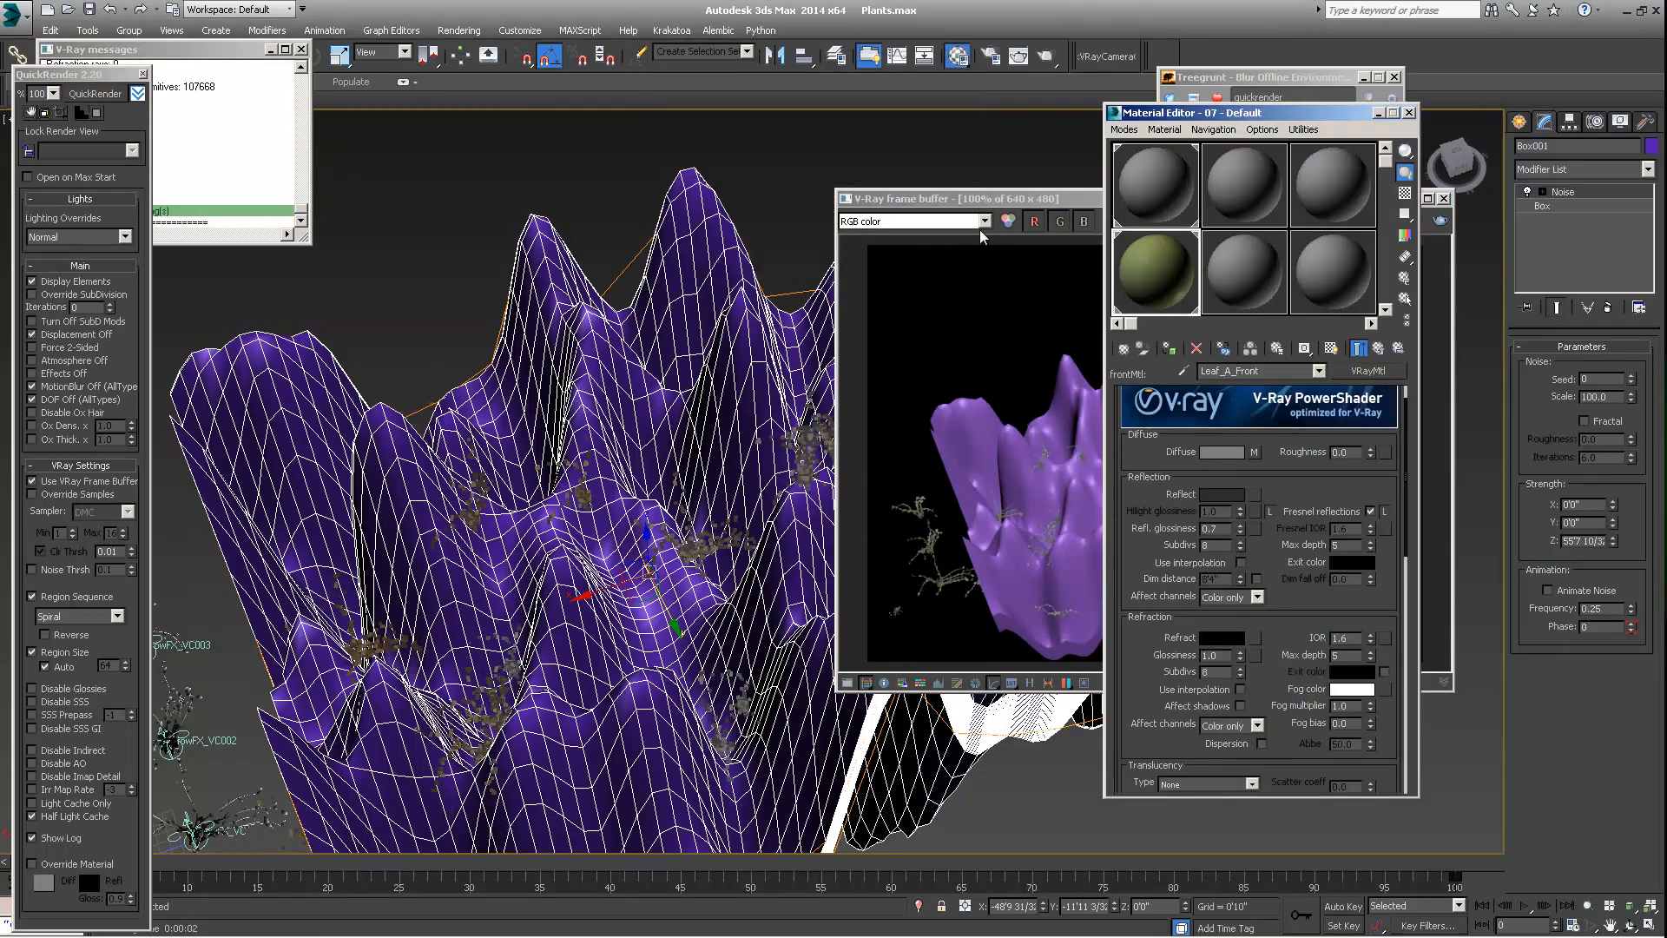
drag(1036, 208, 996, 209)
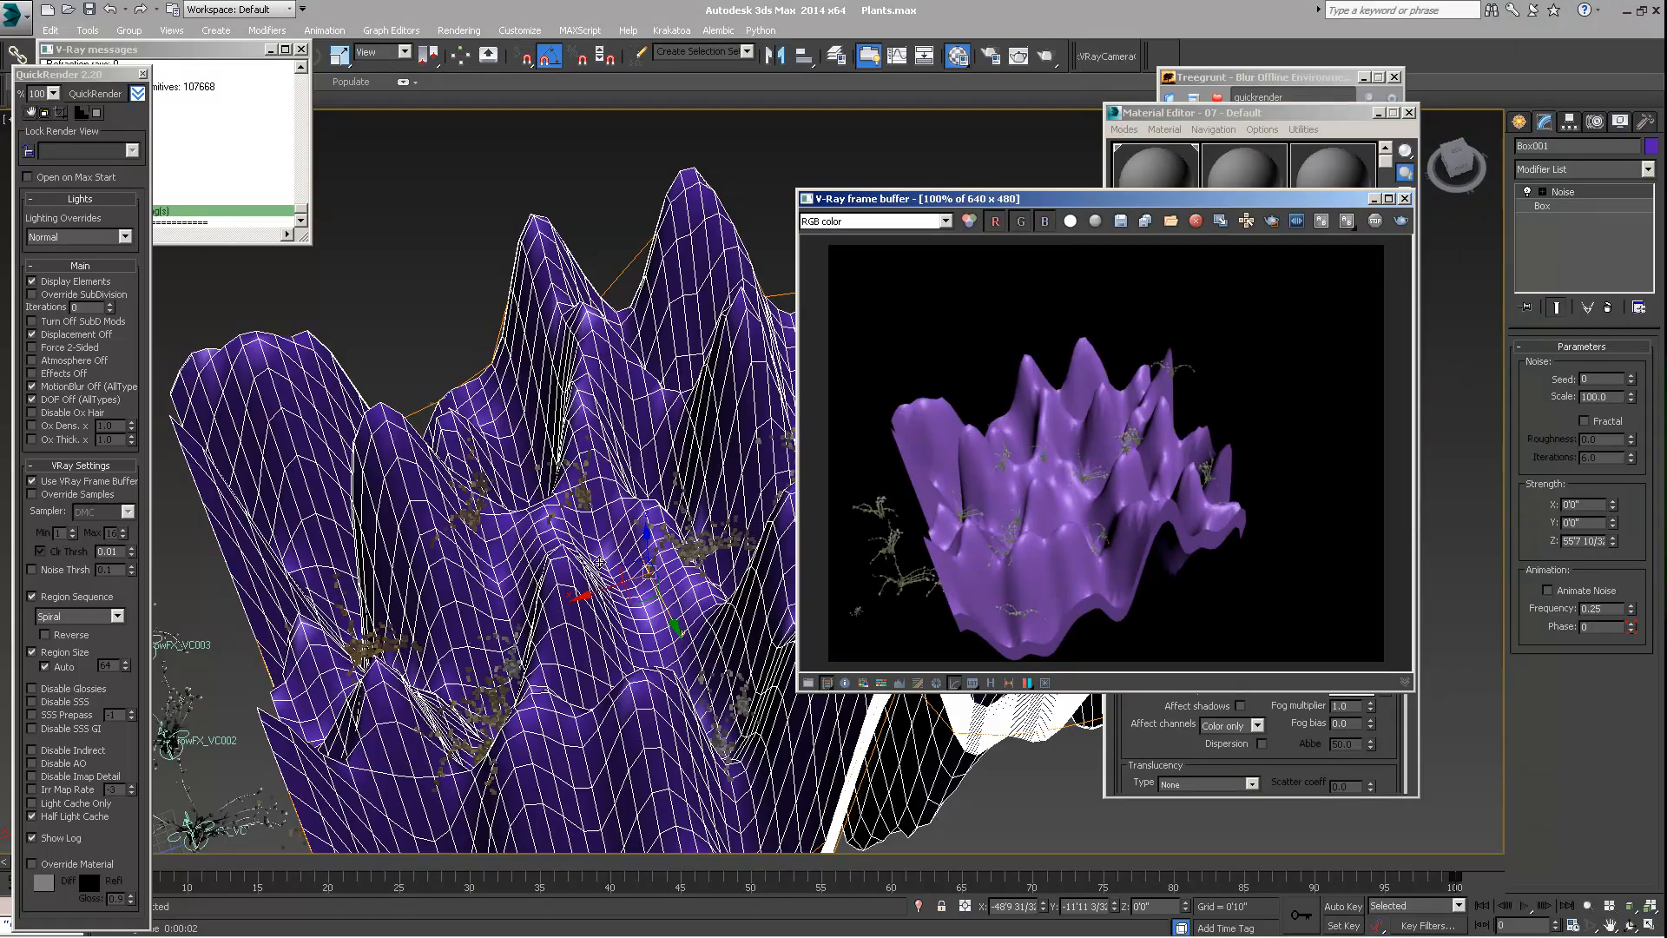
alt+middle_drag(647, 521, 573, 502)
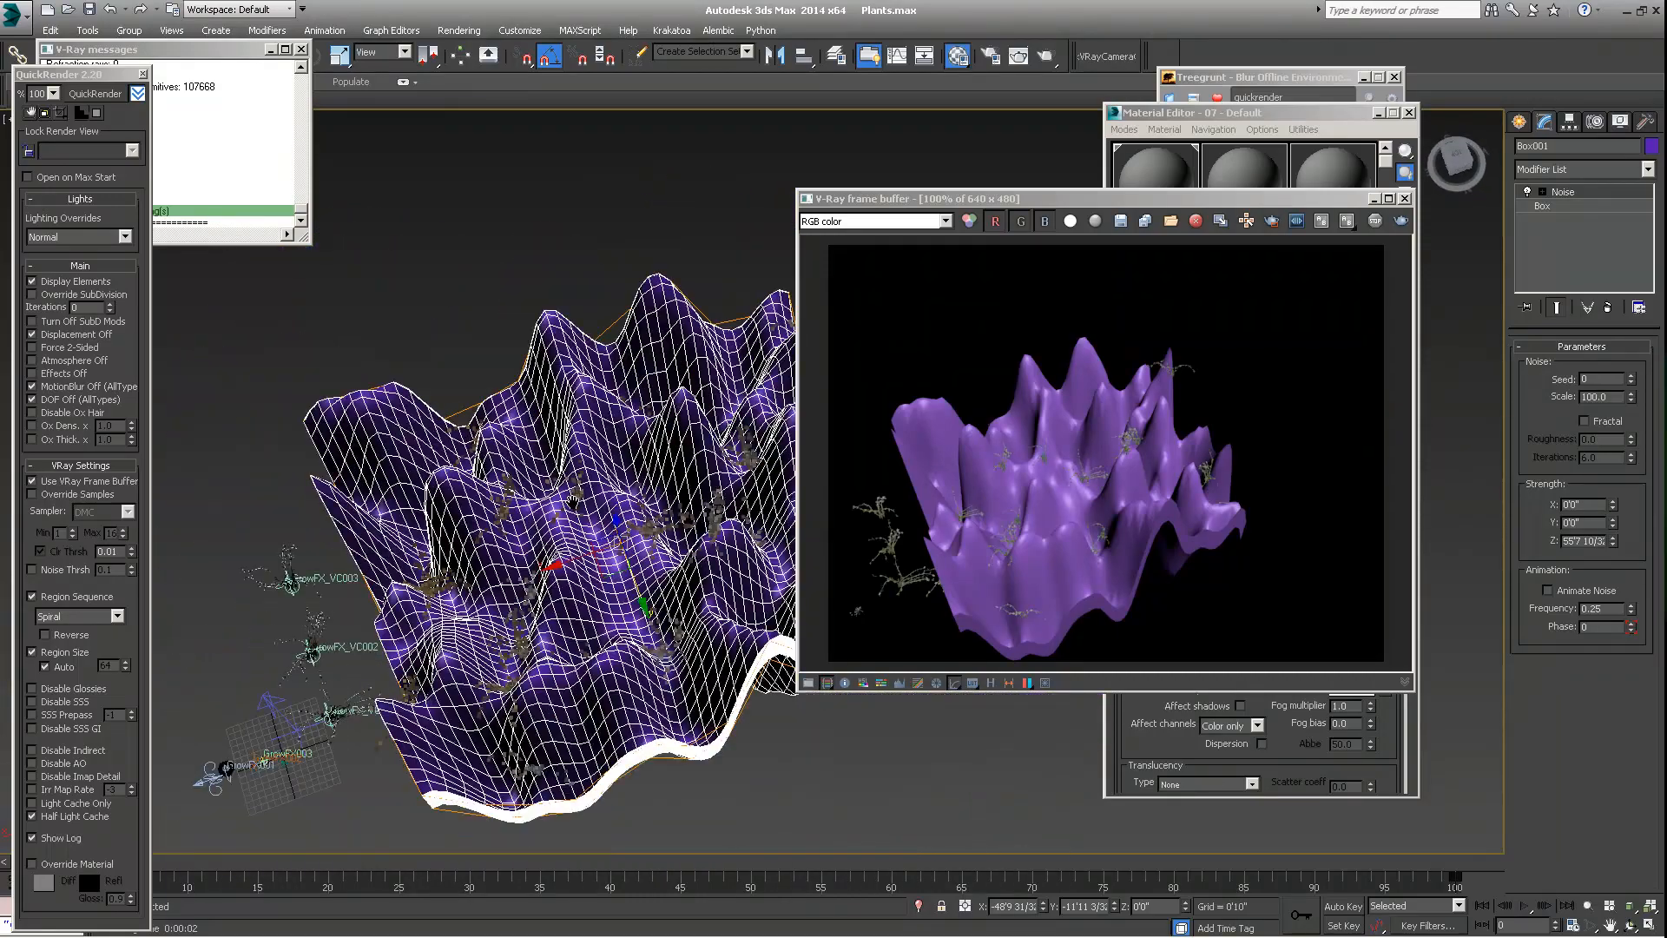
scroll(578, 502, up, 4)
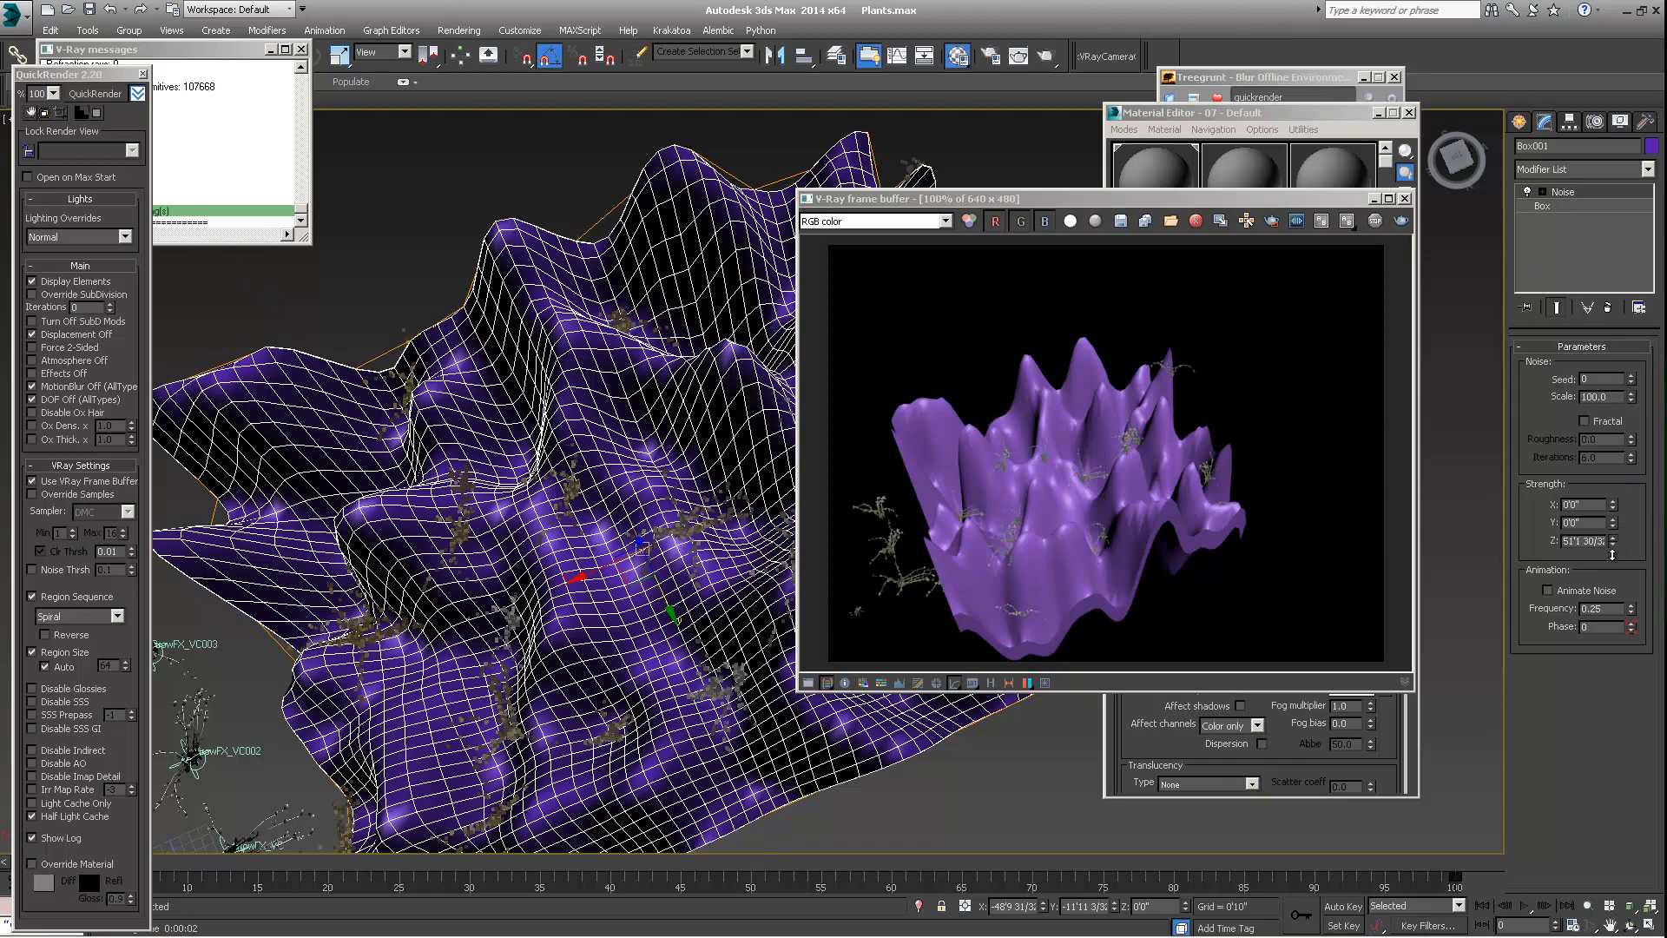
Lower the Z strength of the terrain's Noise modifier to about 9'3"
drag(1612, 554, 1595, 590)
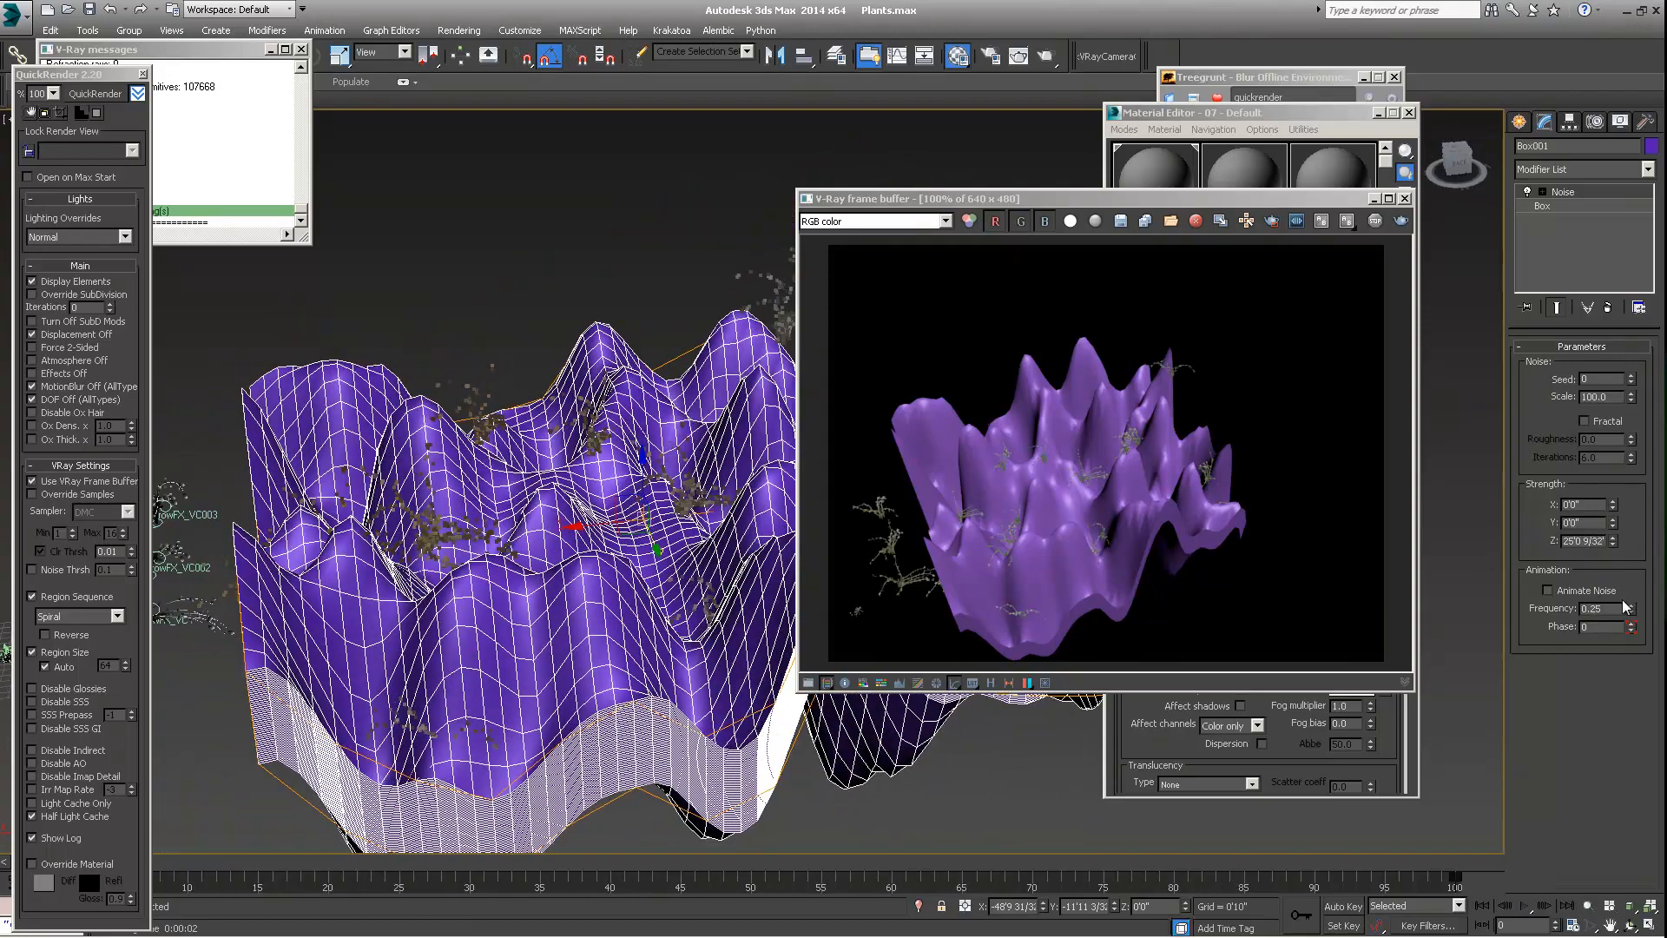
drag(1612, 552, 1606, 599)
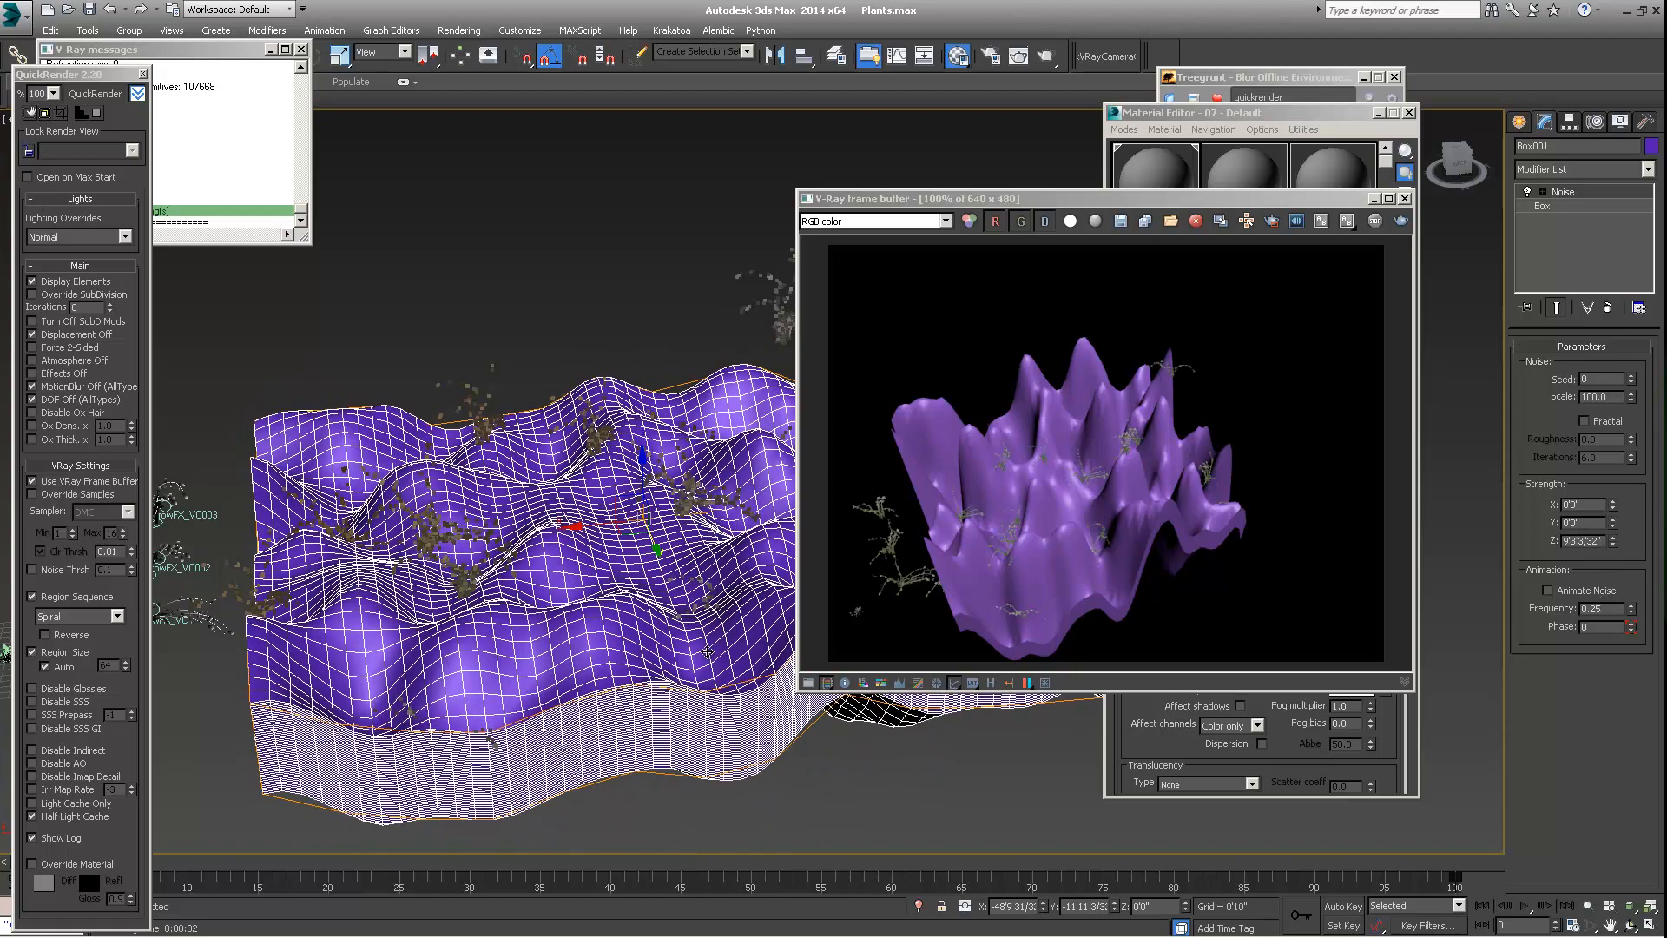
alt+middle_drag(499, 651, 457, 714)
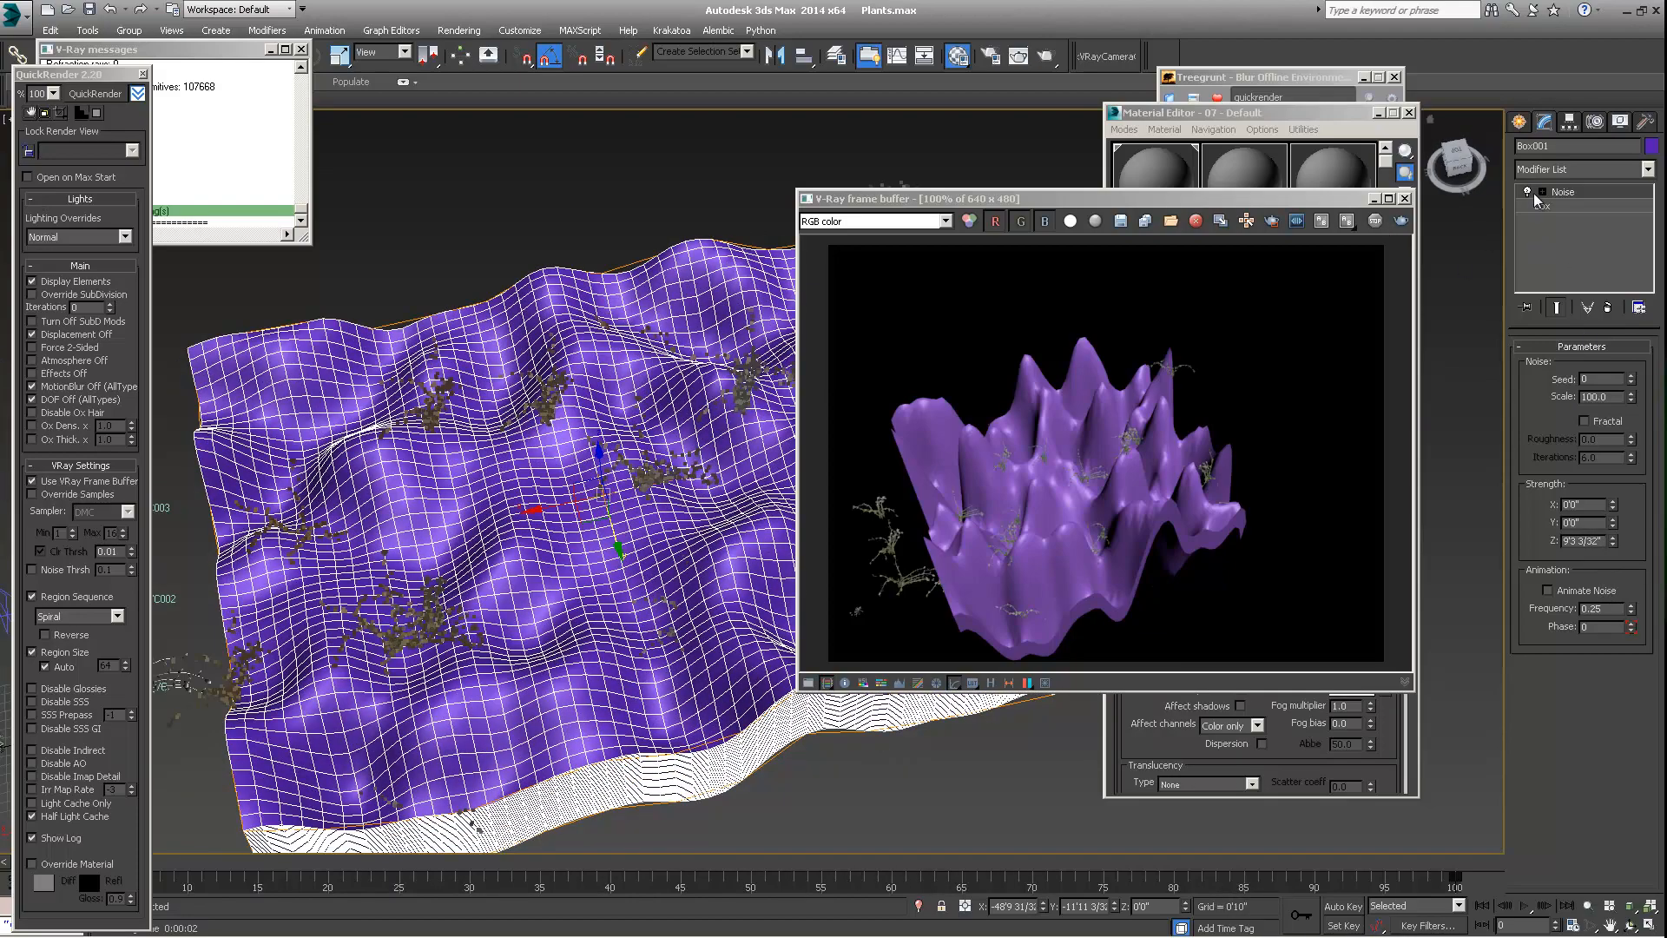
alt+middle_drag(601, 335, 669, 313)
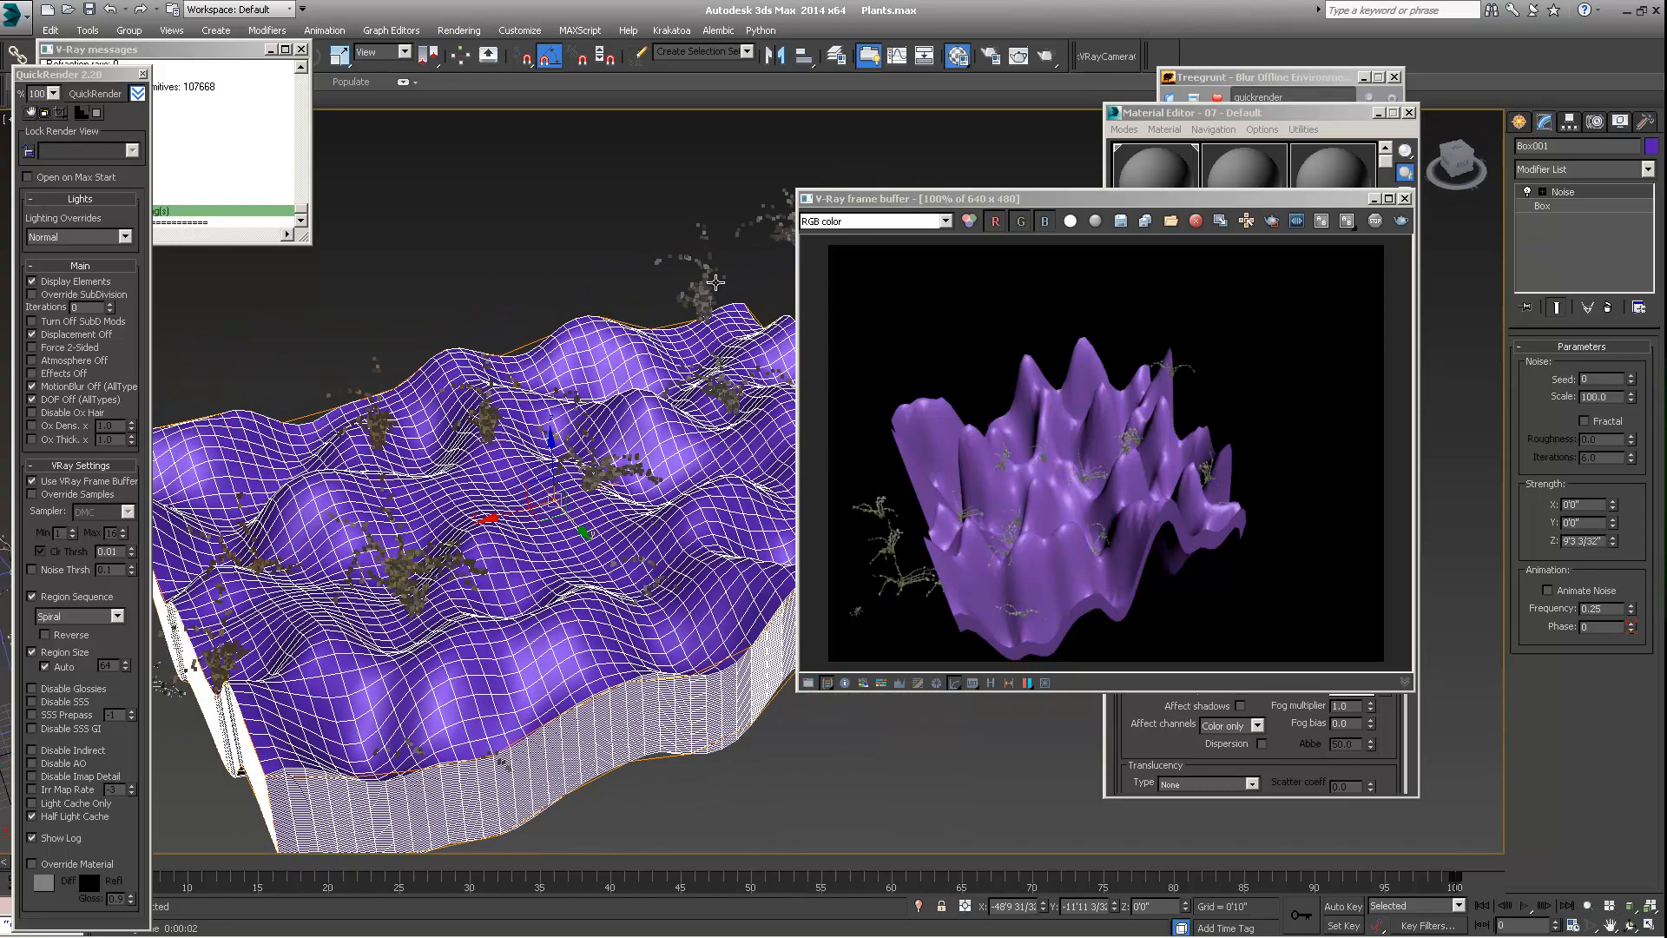
Select the Forest object, update its Box001 surface so the plants follow the reshaped terrain, and close the V-Ray frame buffer
click(707, 284)
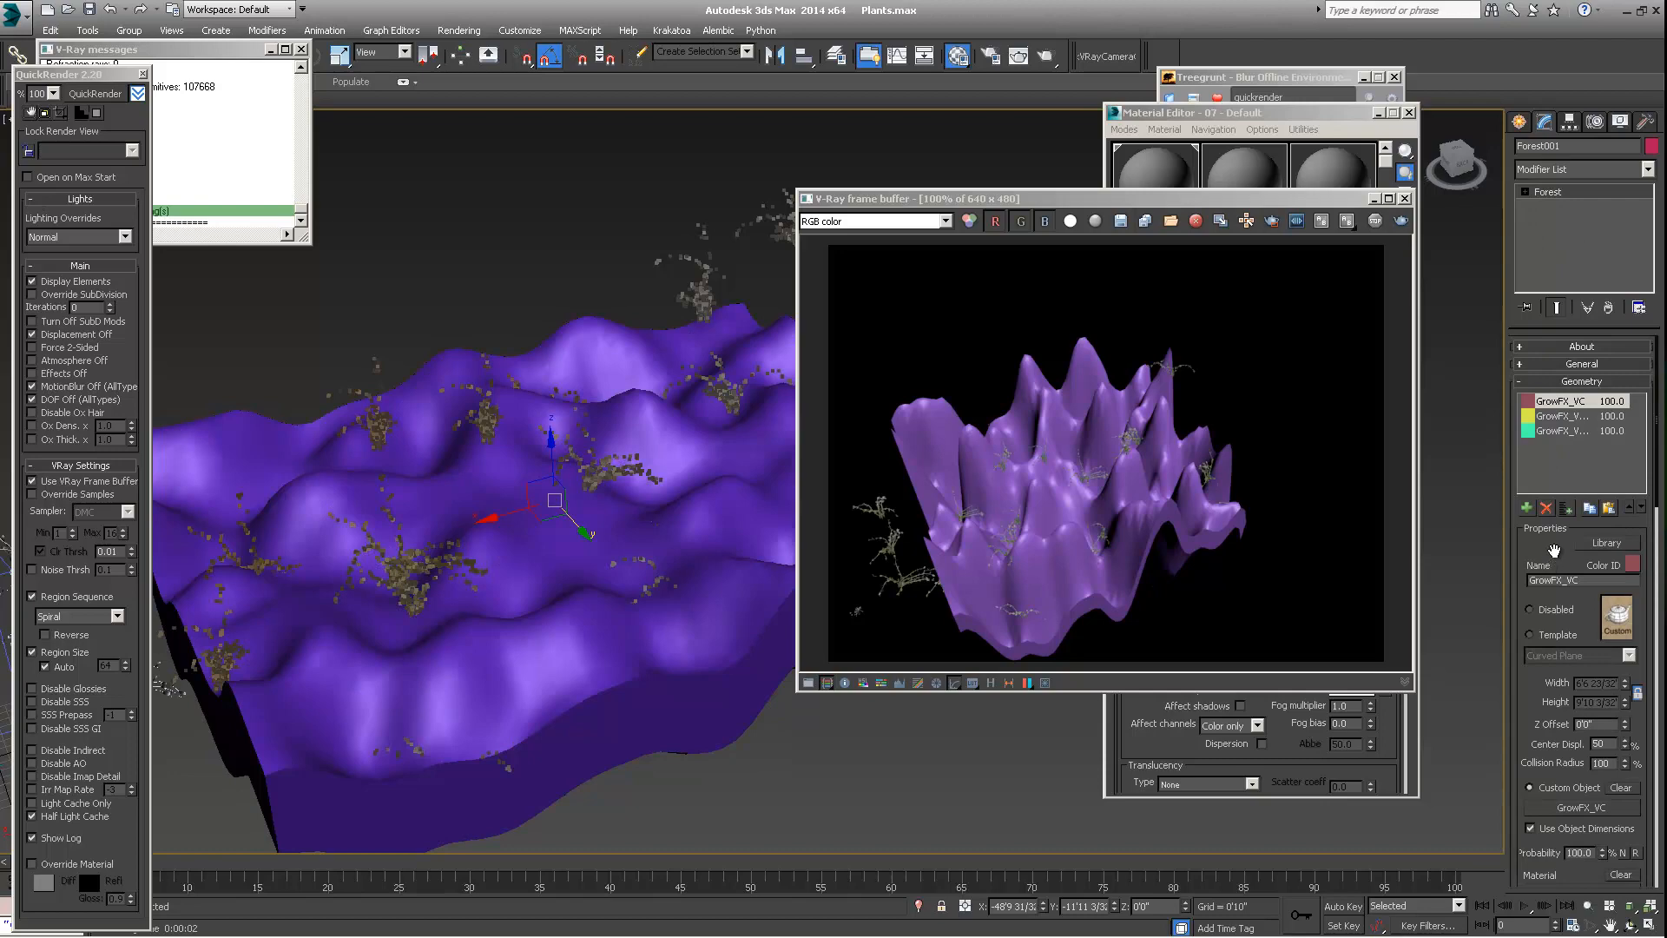
scroll(1554, 573, down, 10)
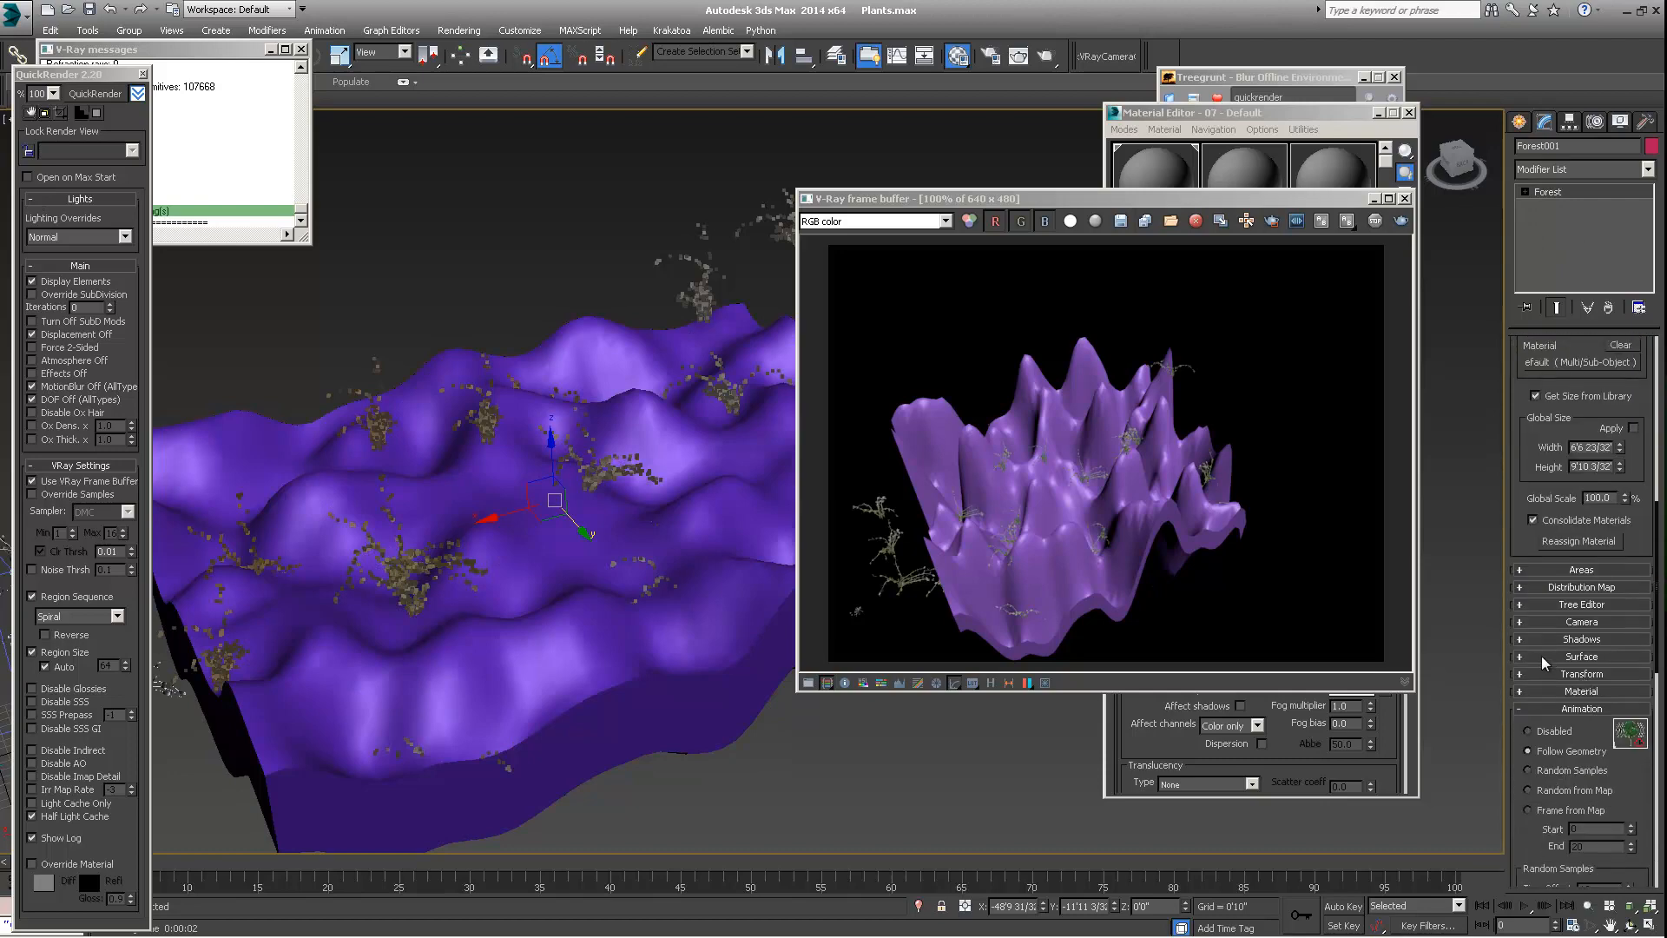
click(1544, 656)
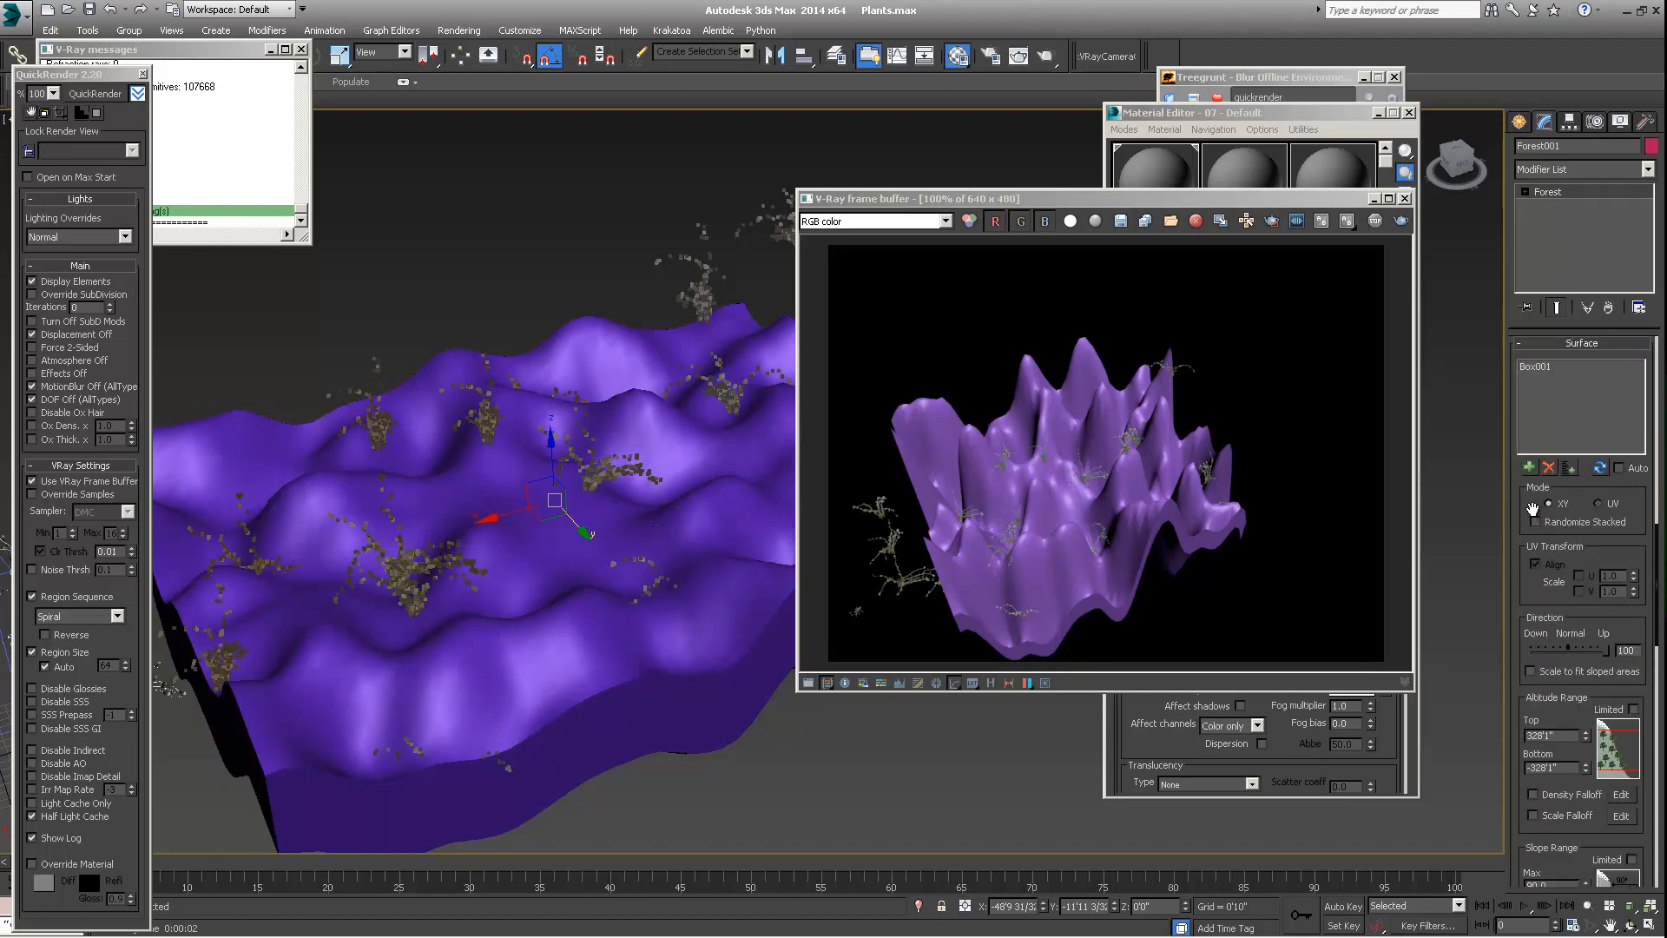
drag(1532, 508, 1543, 456)
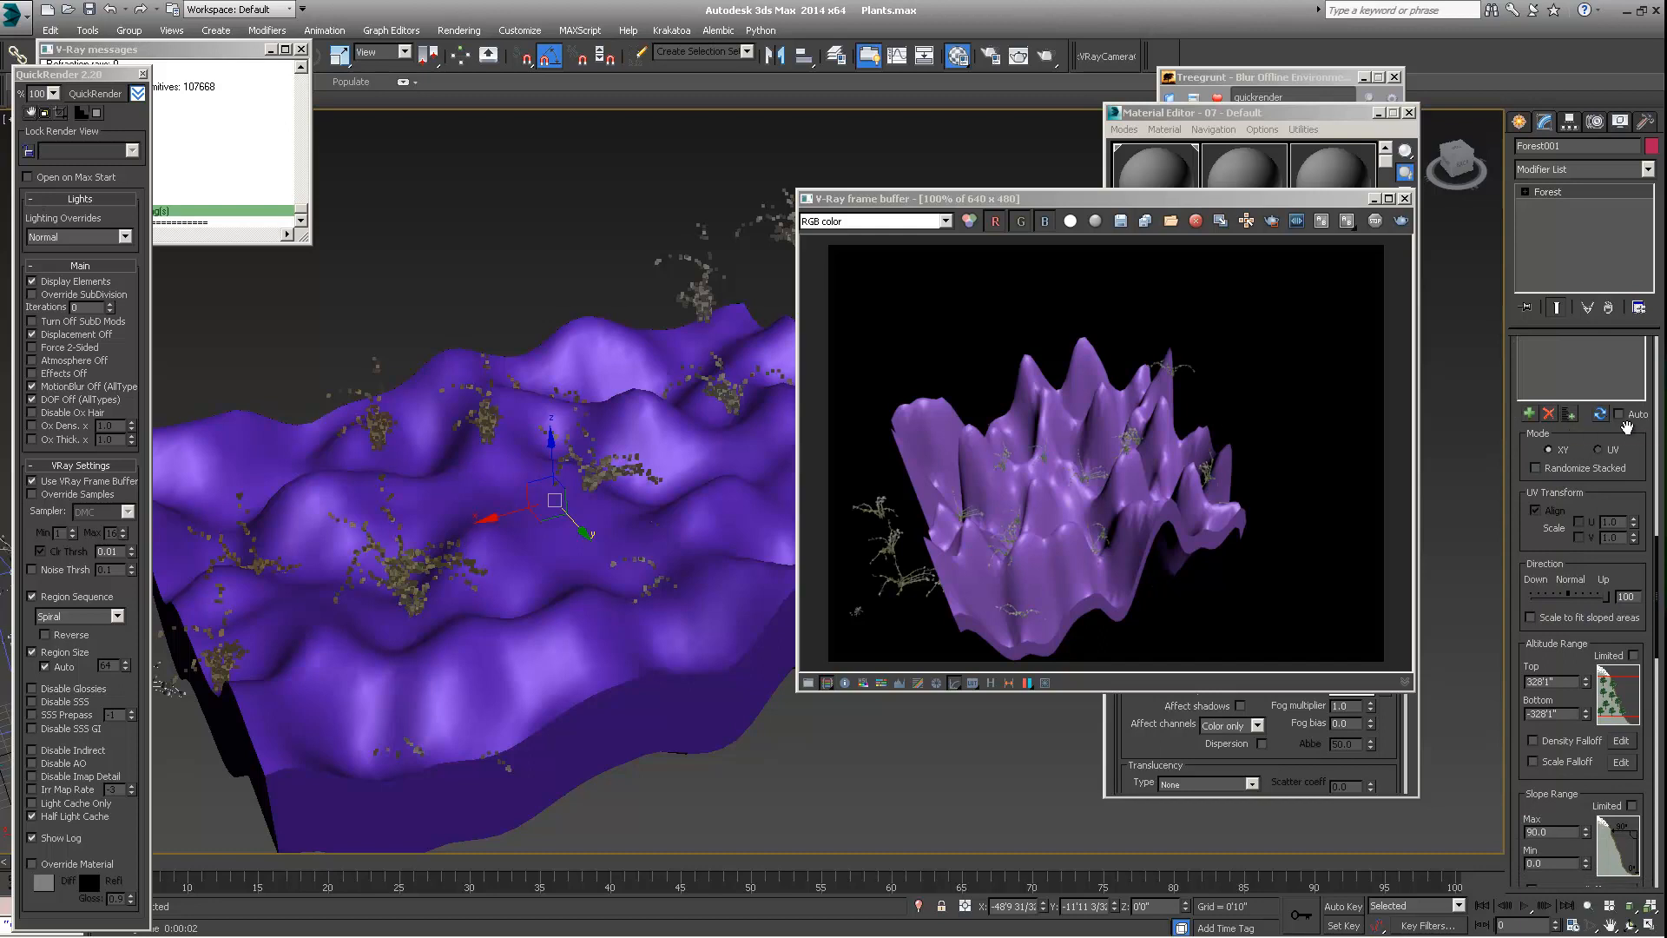
scroll(1563, 477, up, 3)
click(1534, 516)
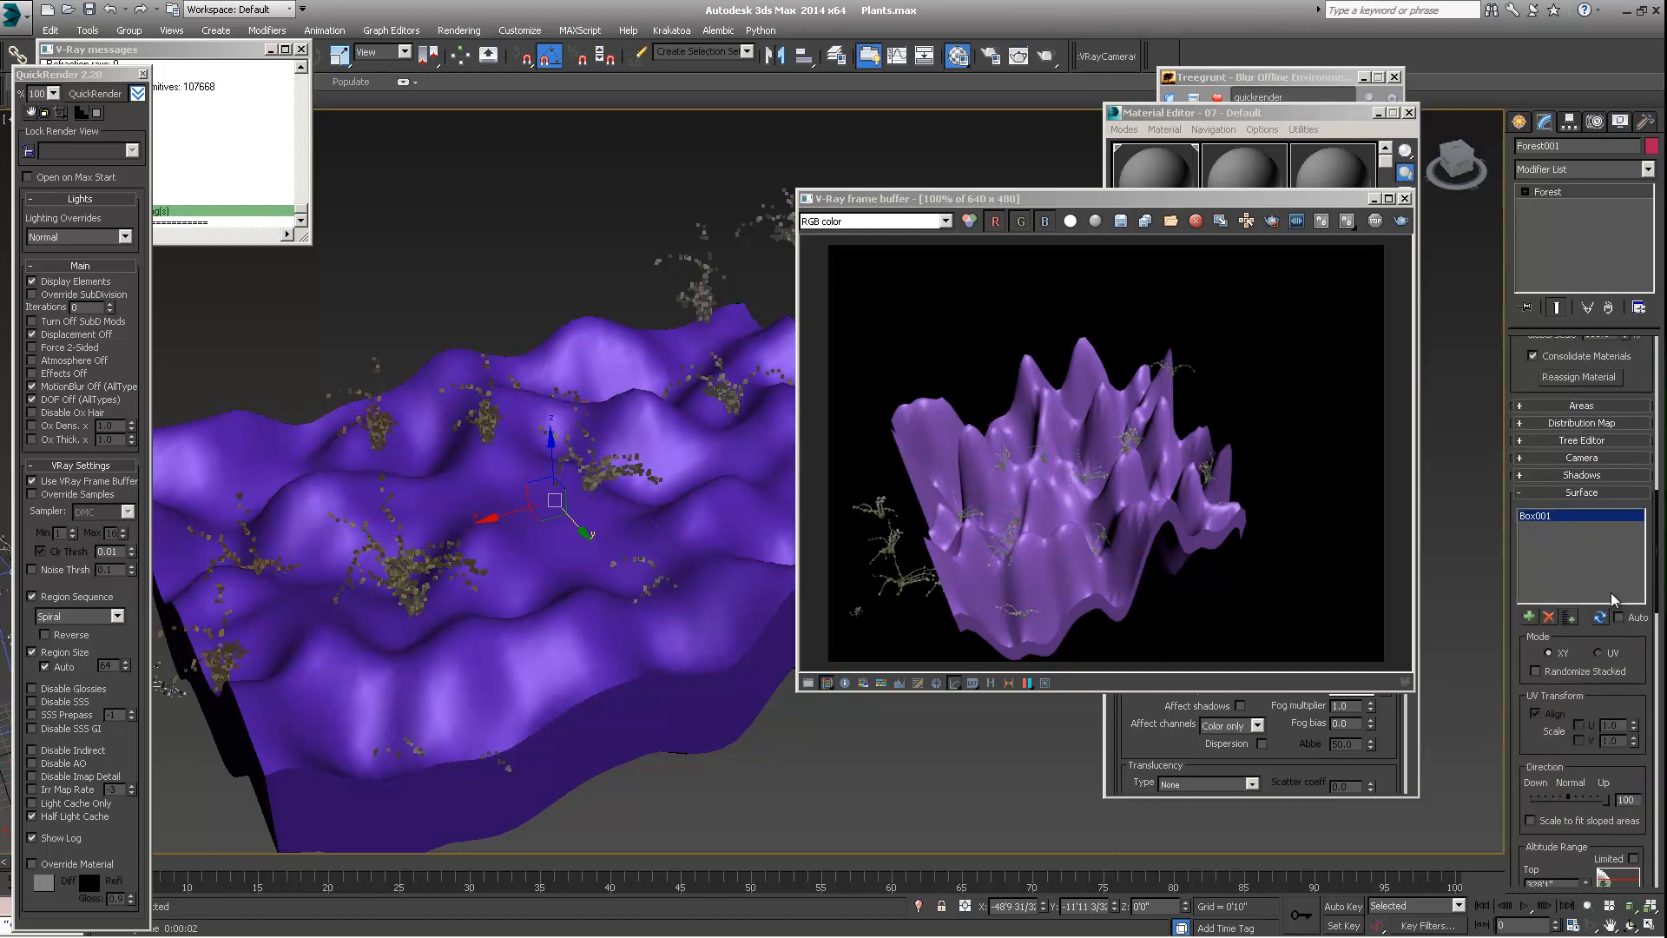
click(1600, 621)
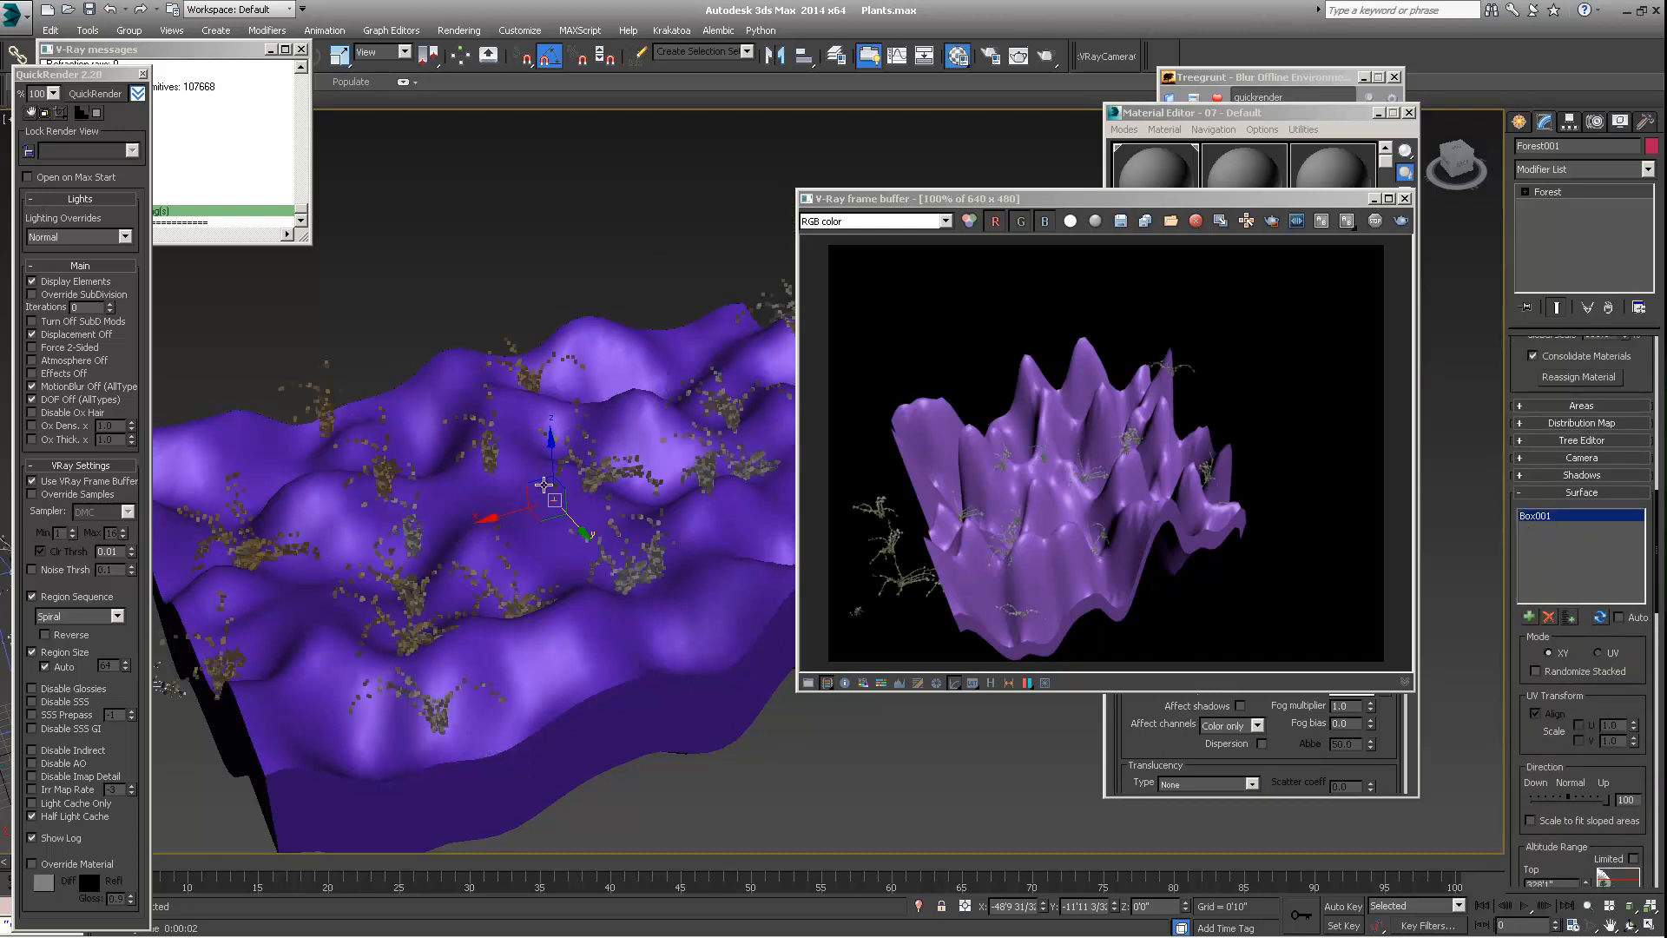
alt+middle_drag(472, 527, 555, 512)
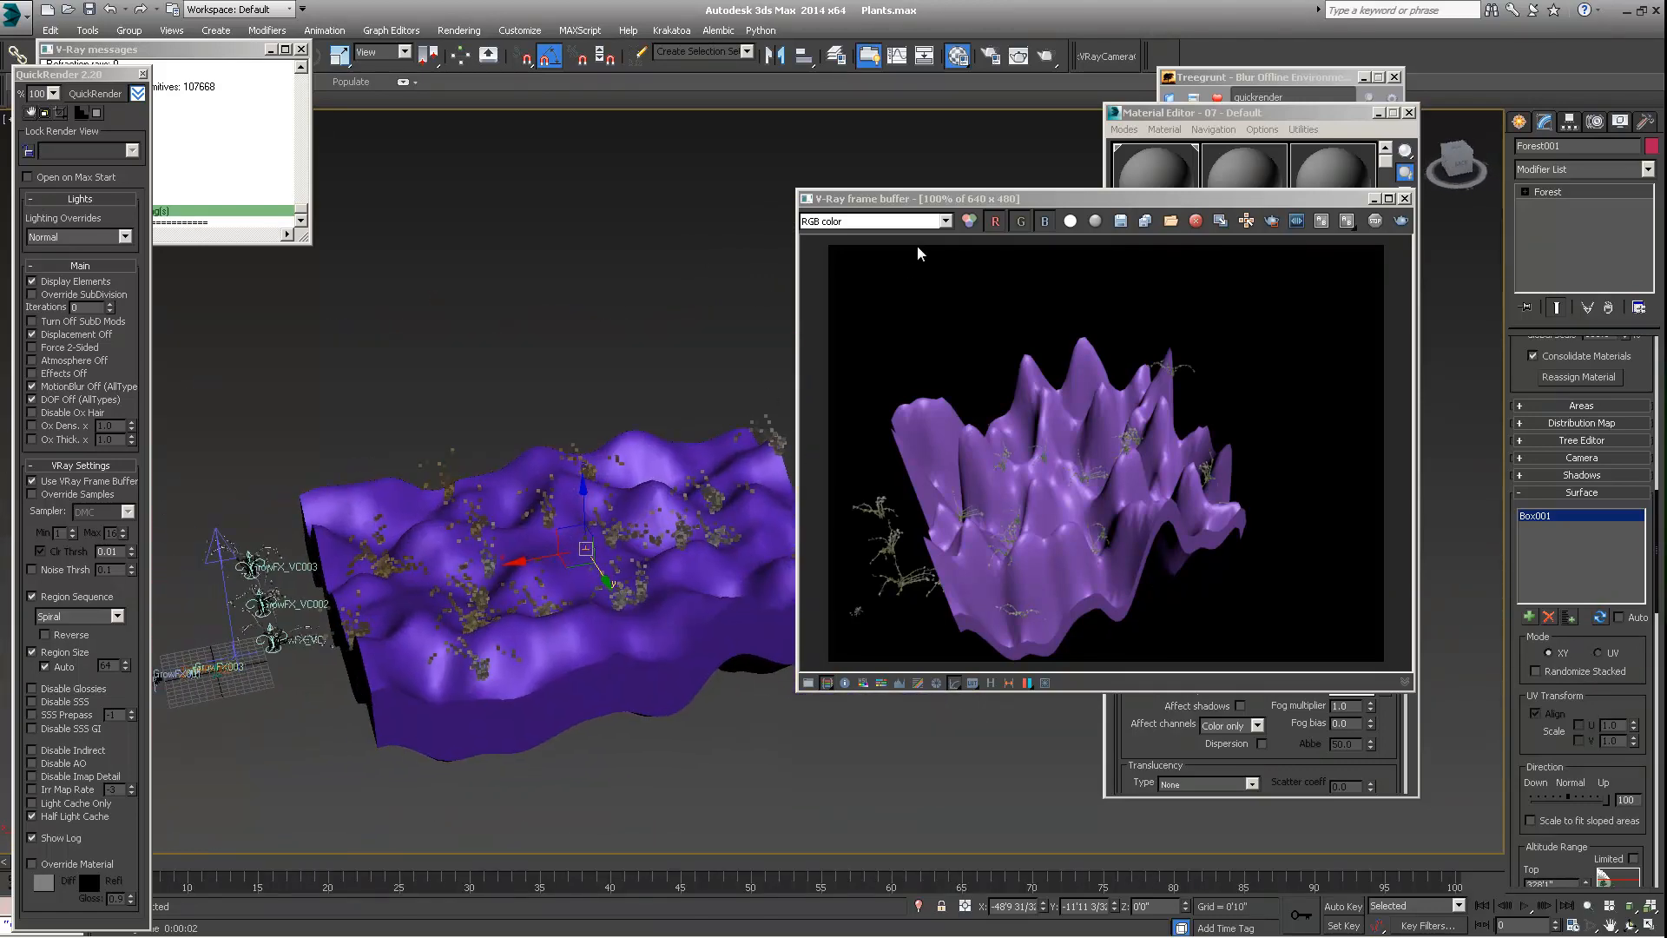
drag(1038, 204, 999, 205)
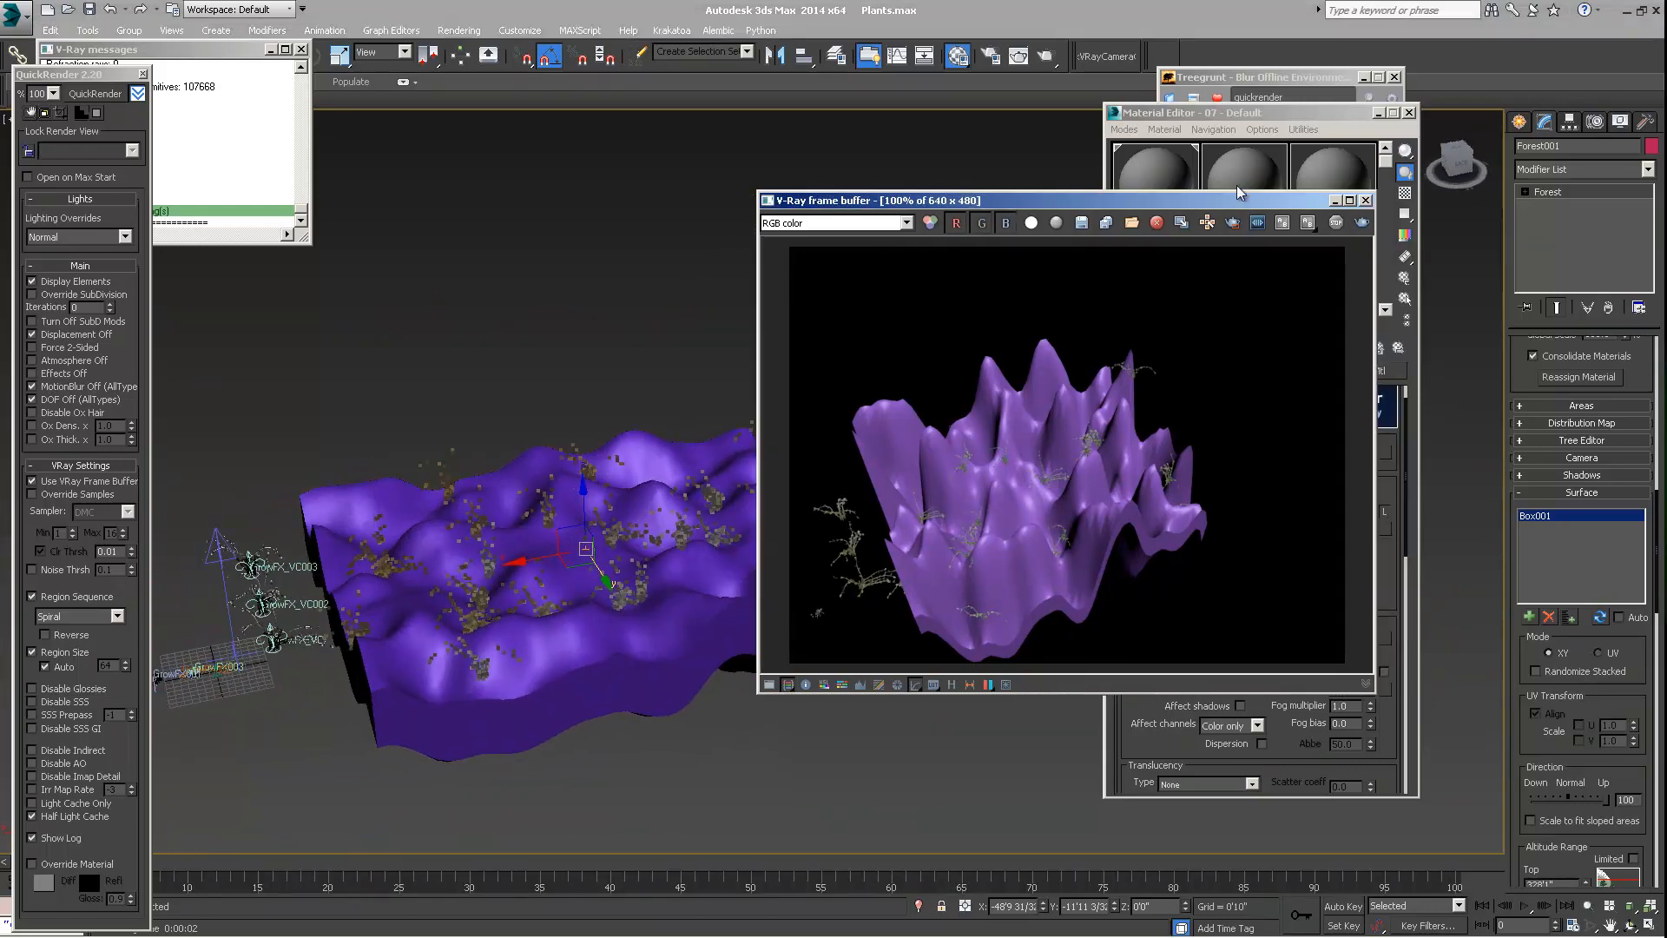
click(1366, 201)
Expand the Forest object's Areas settings and review its Surface Area entry against the terrain seen from above
drag(1528, 373, 1533, 513)
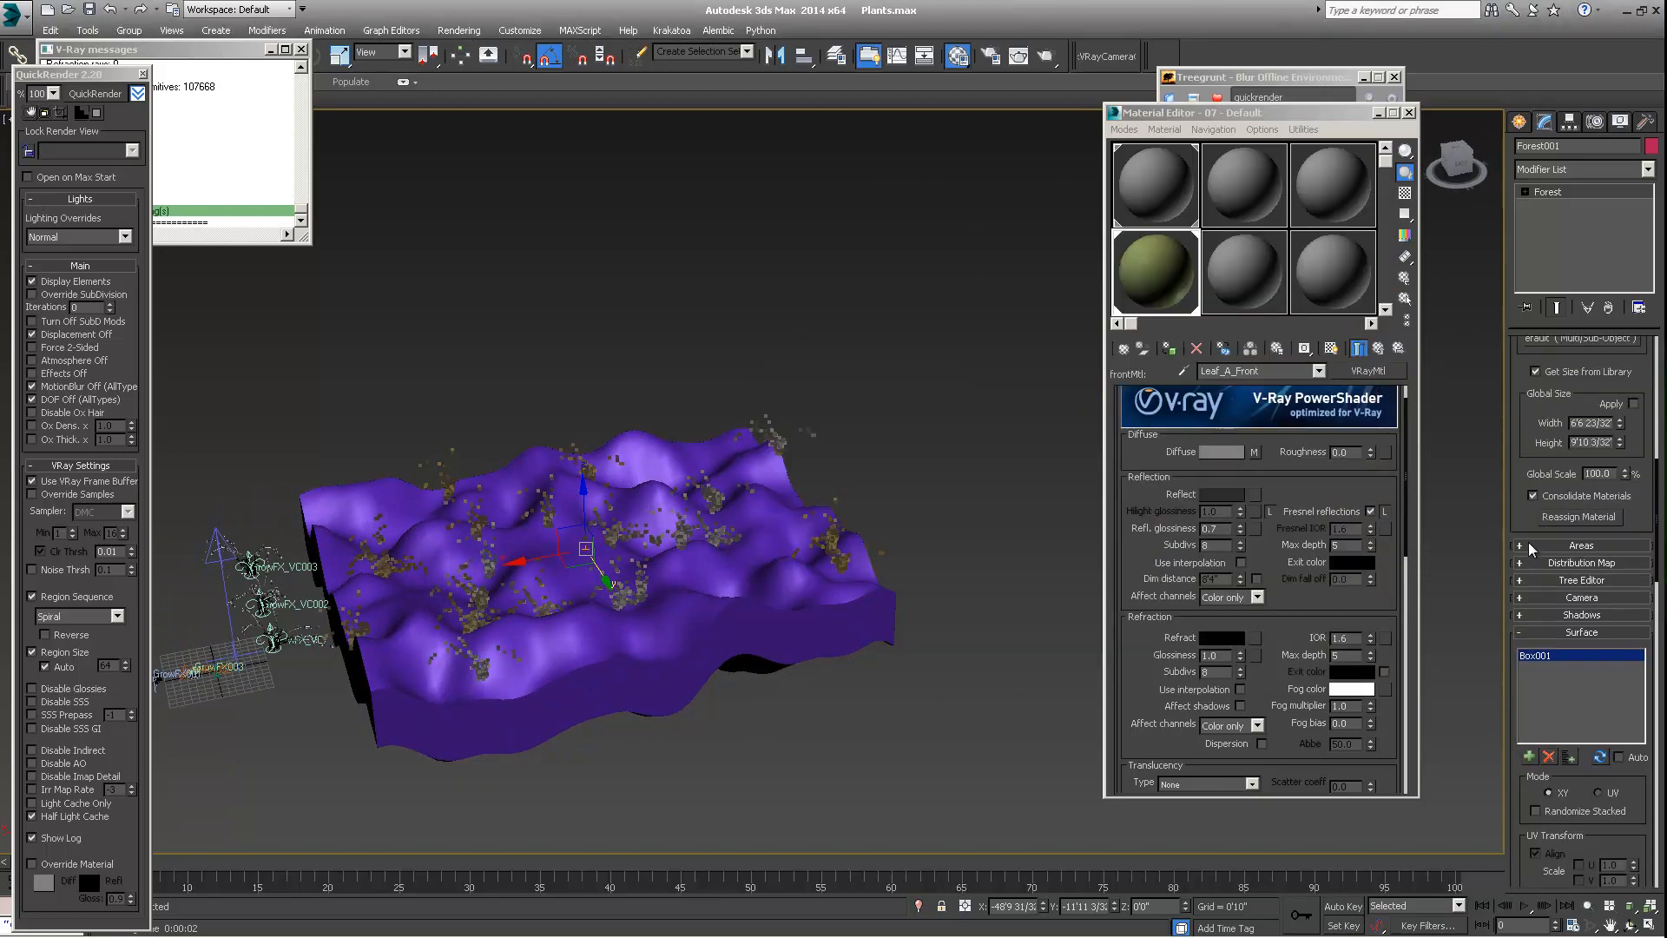
click(1524, 546)
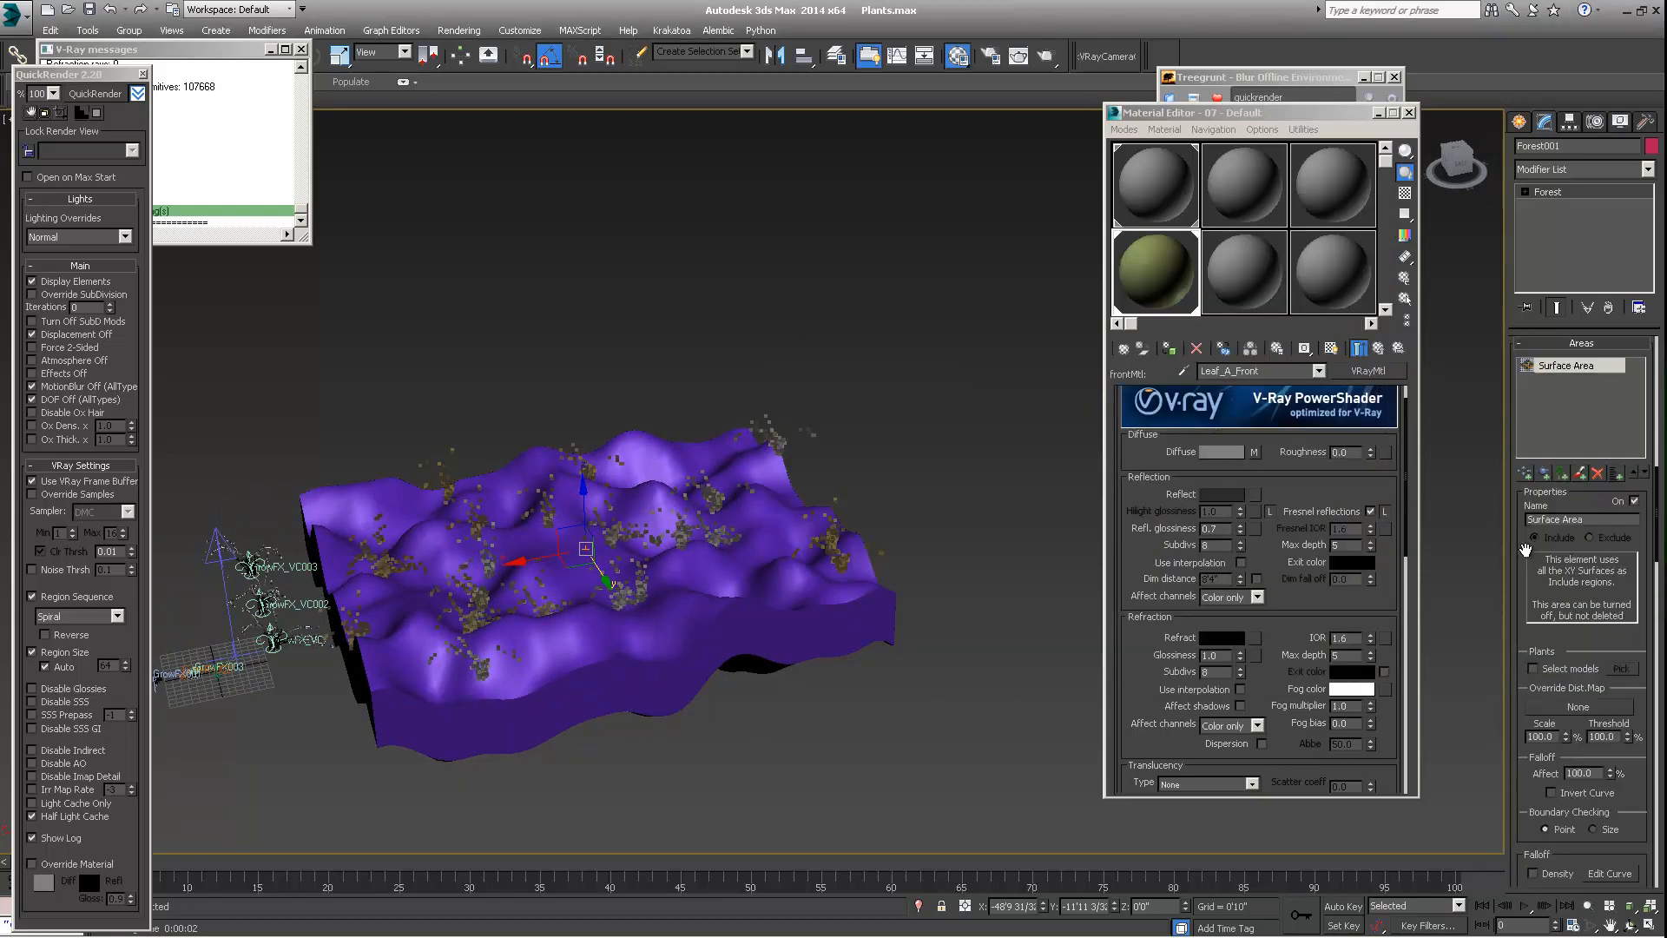
drag(1521, 552, 1521, 451)
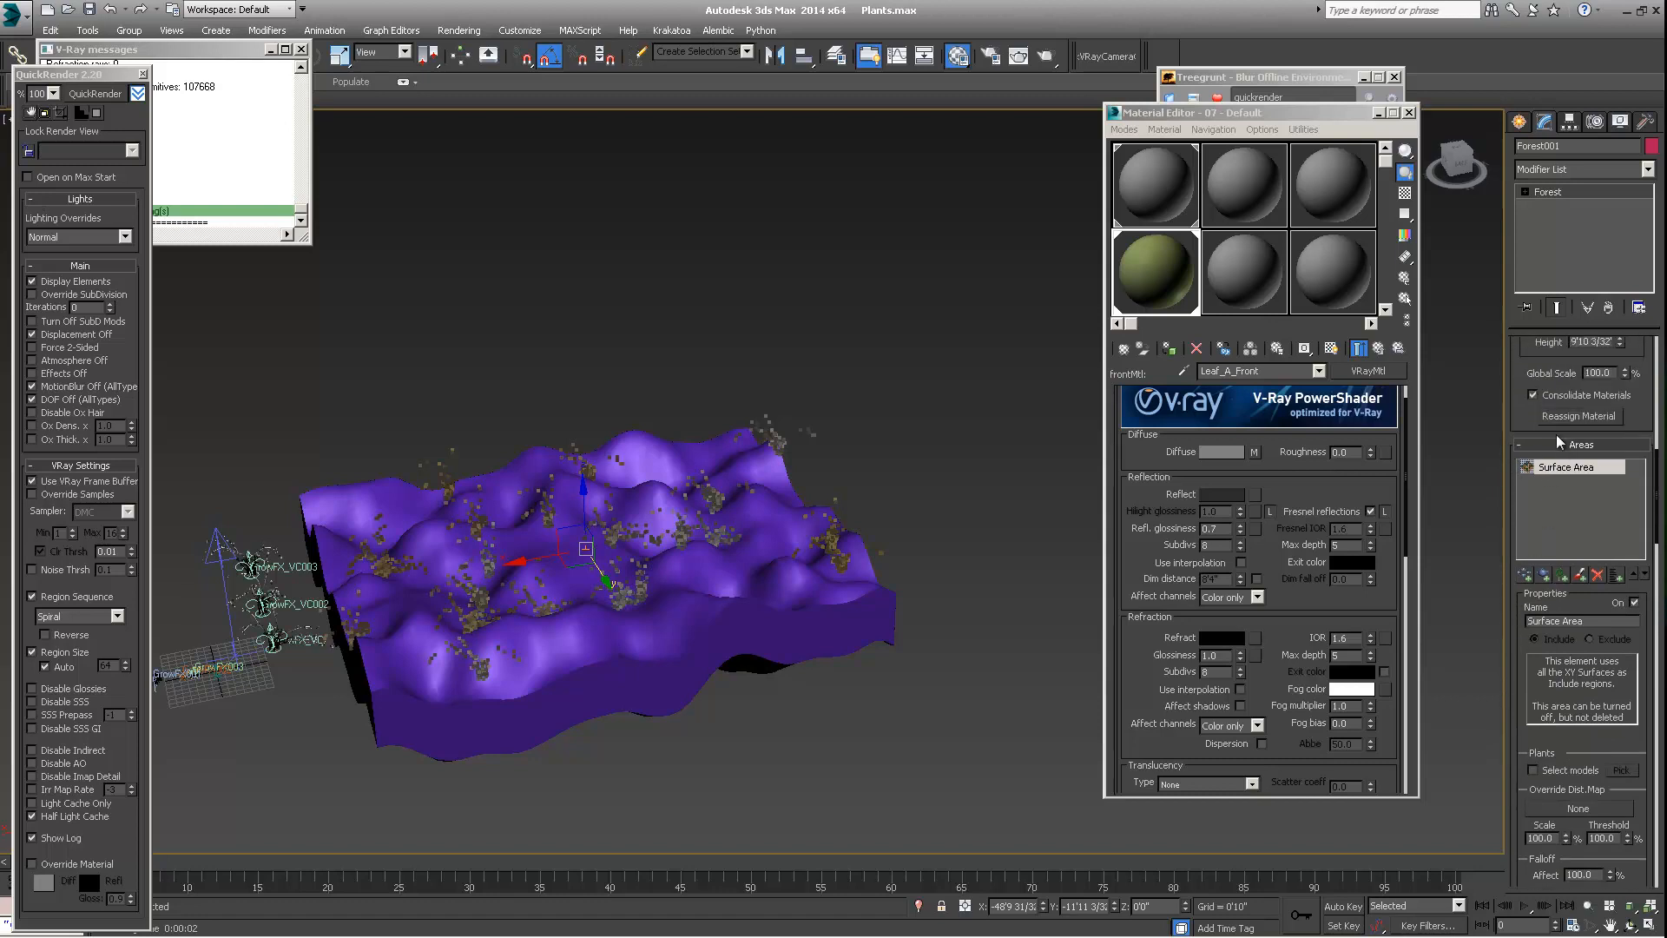
scroll(1539, 438, down, 1)
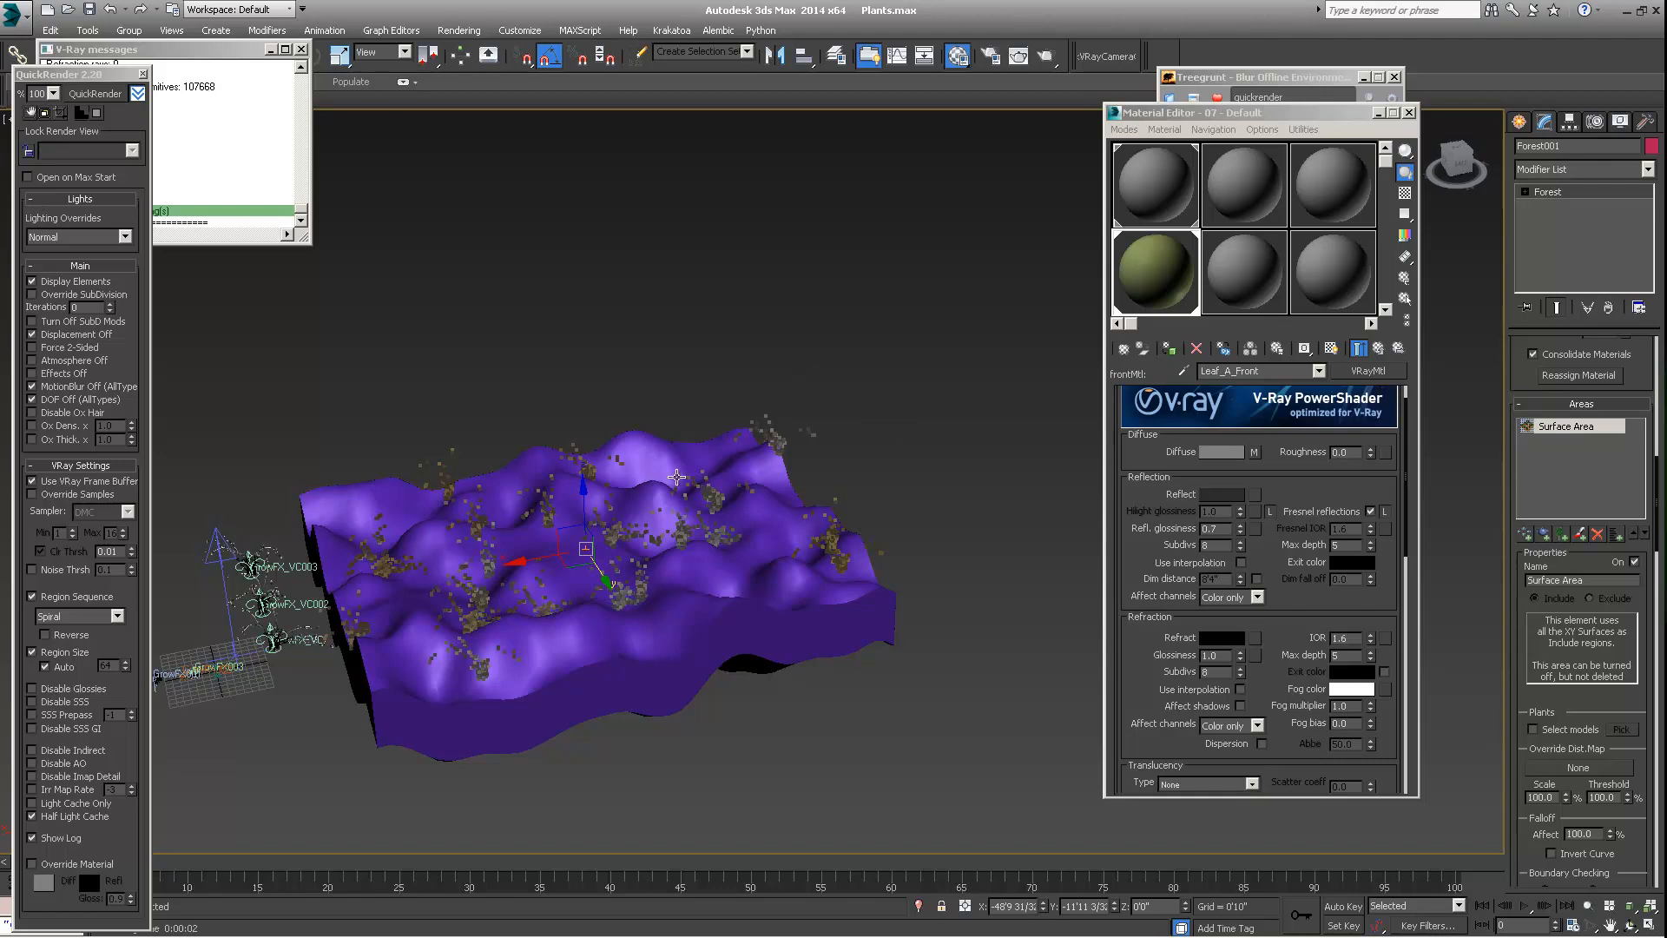
alt+middle_drag(676, 476, 364, 412)
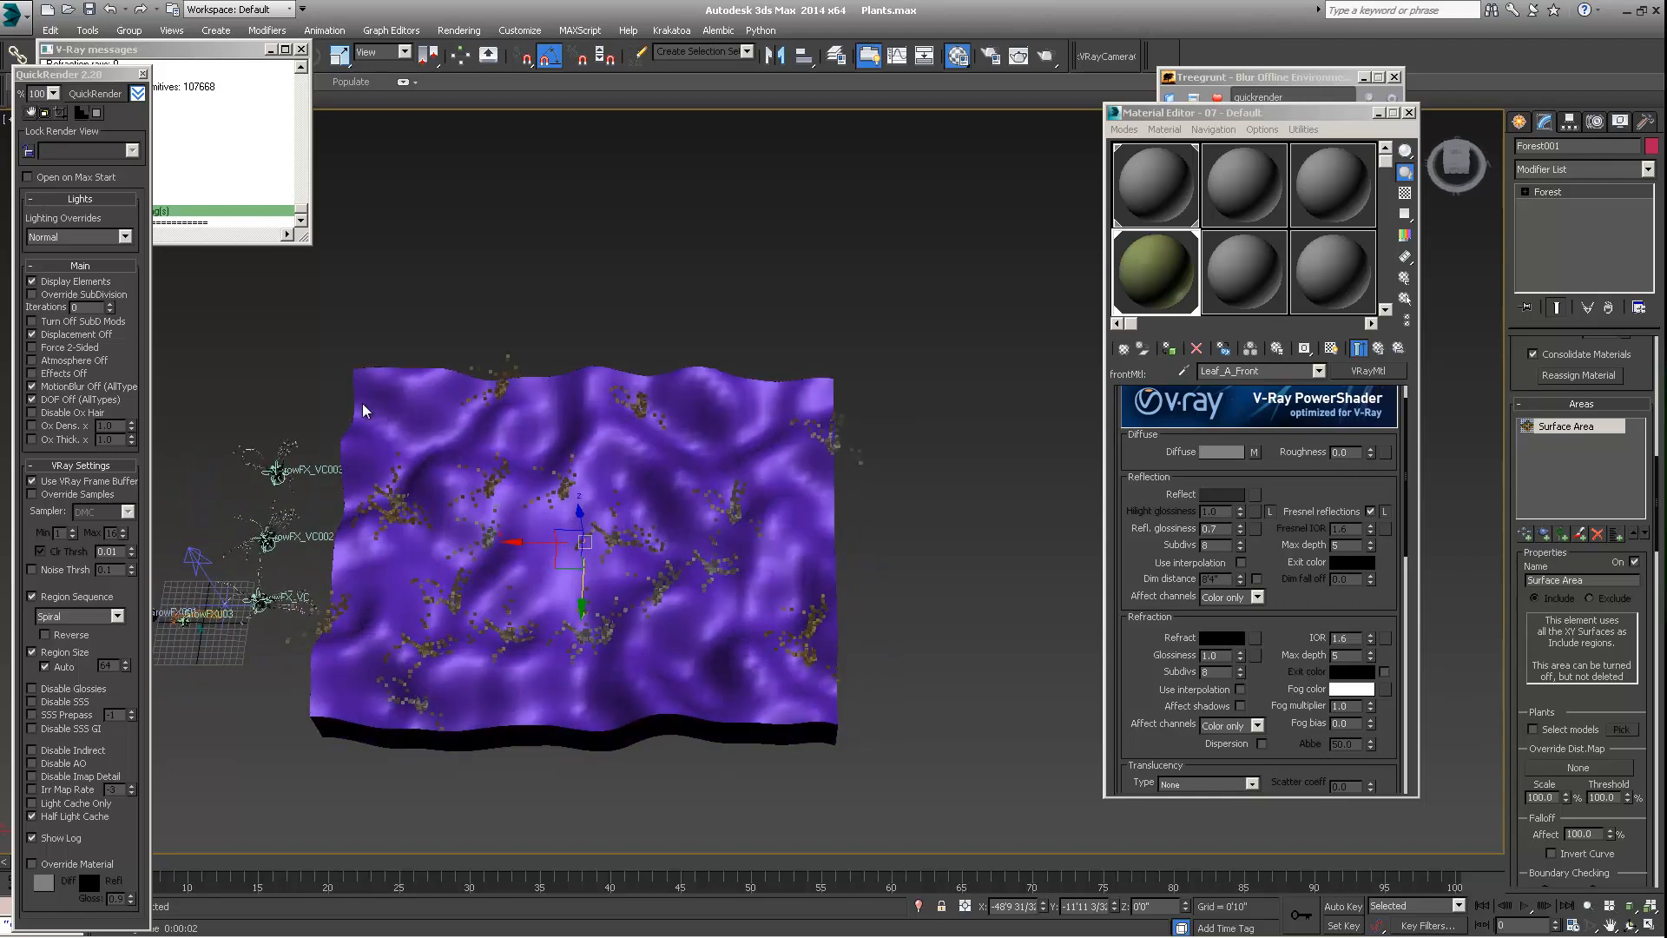
middle_drag(412, 530, 538, 535)
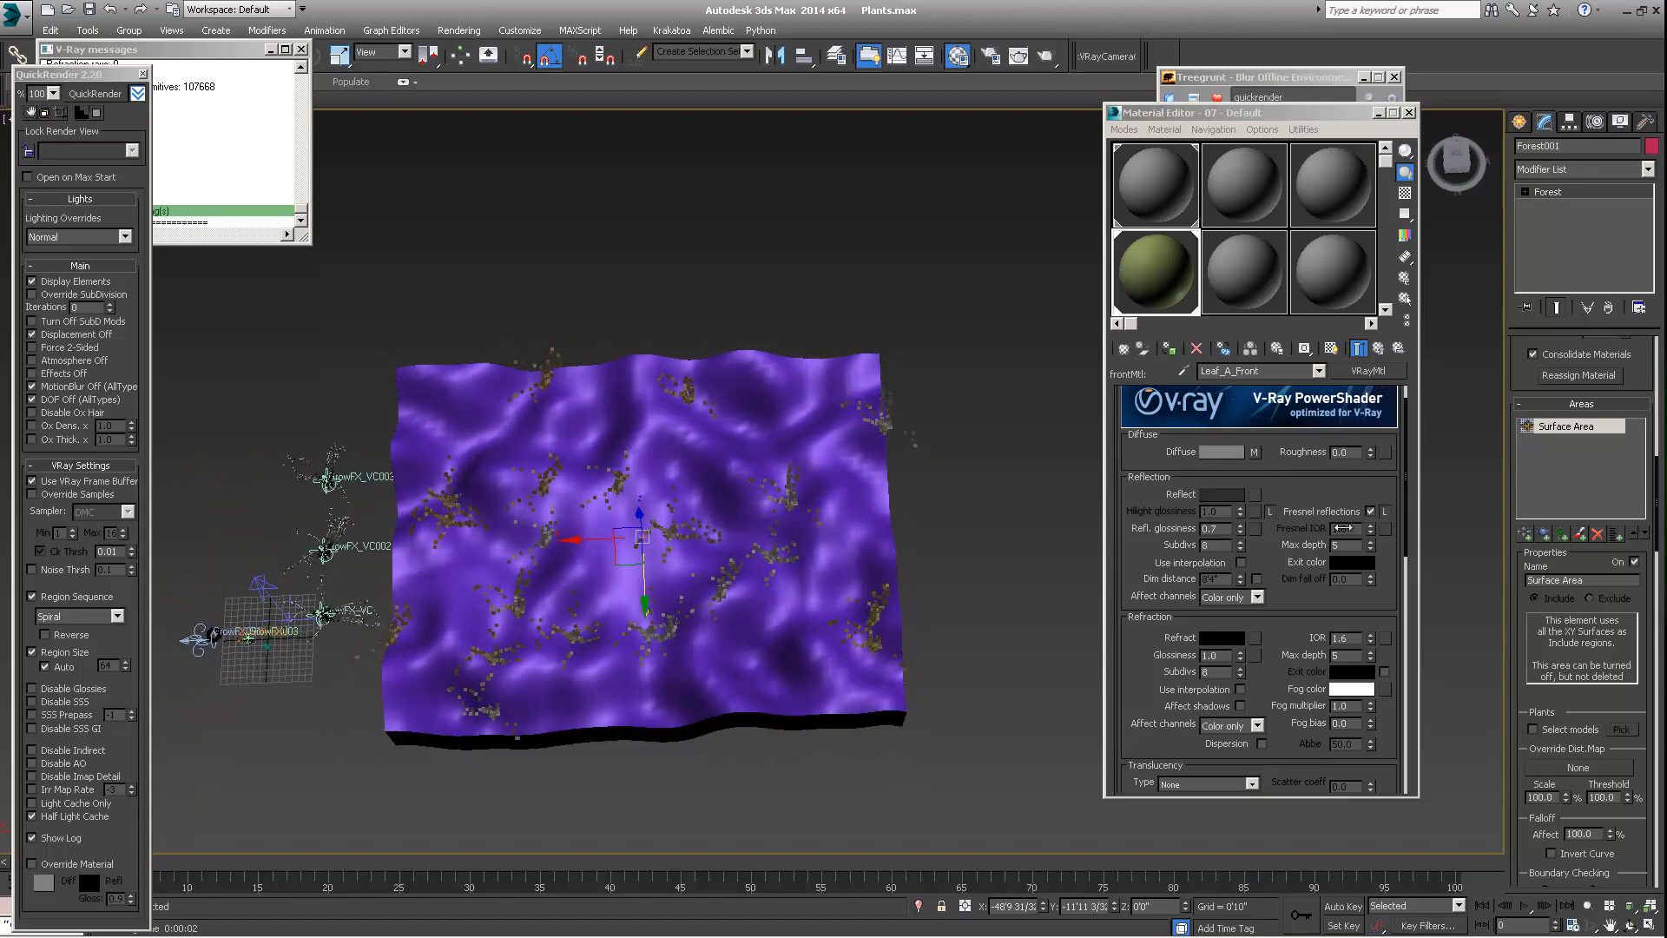
scroll(1517, 593, down, 10)
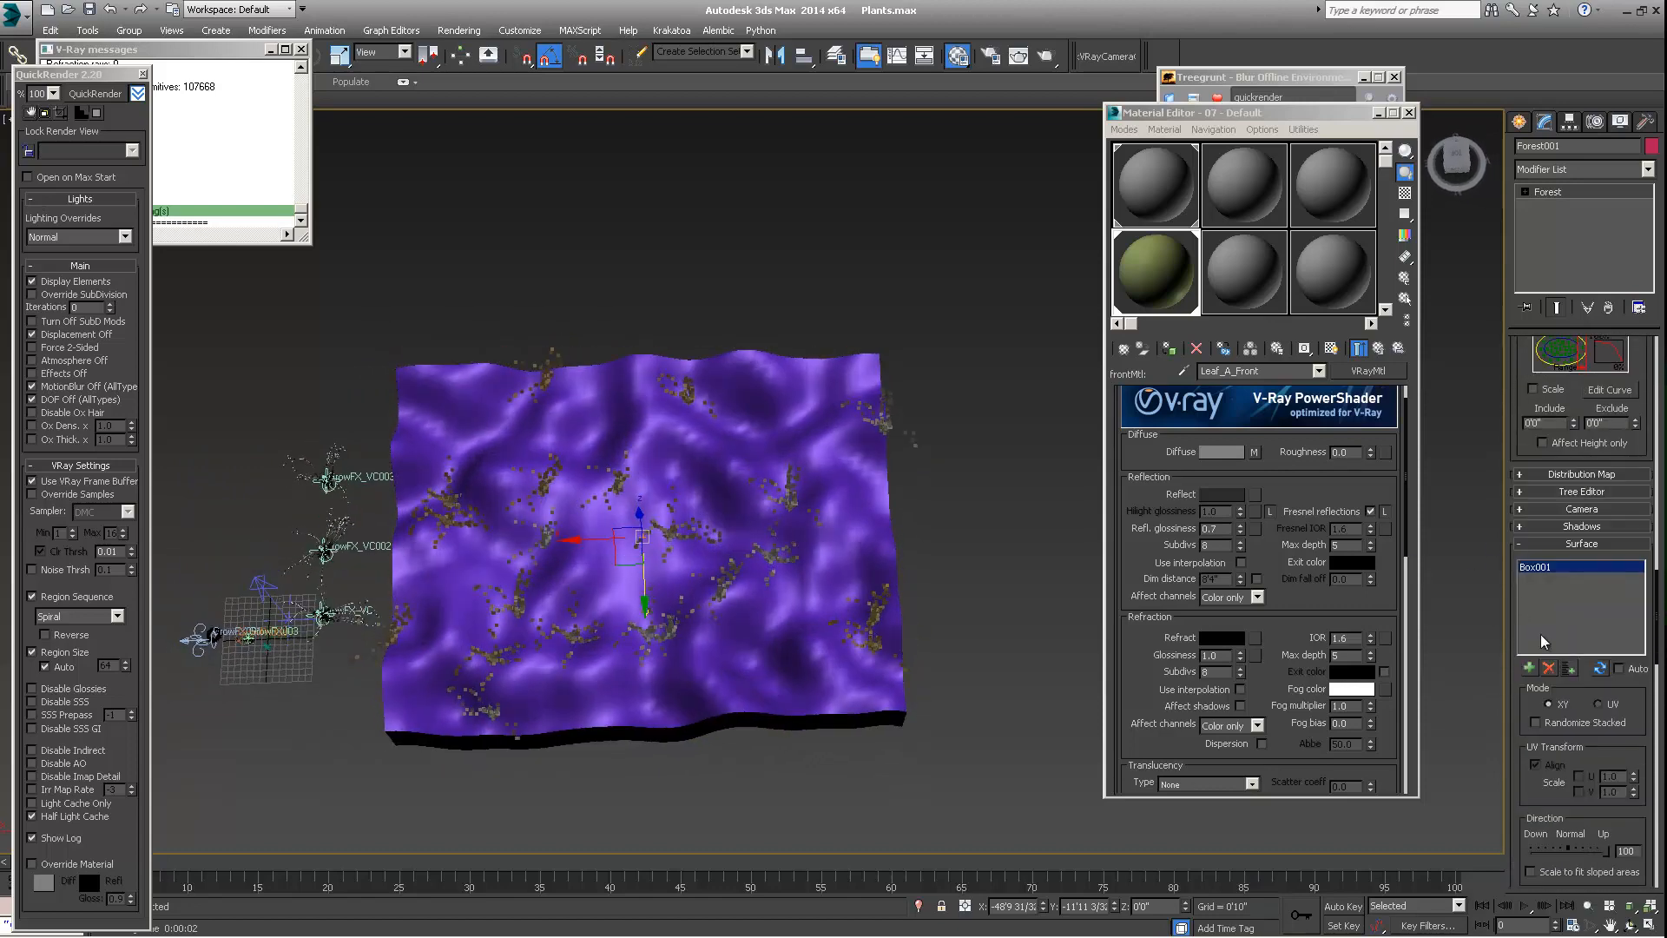
Examine how the plants are distributed on the Box001 surface from above and from the side, with the XY and UV mode options
alt+middle_drag(565, 595, 578, 538)
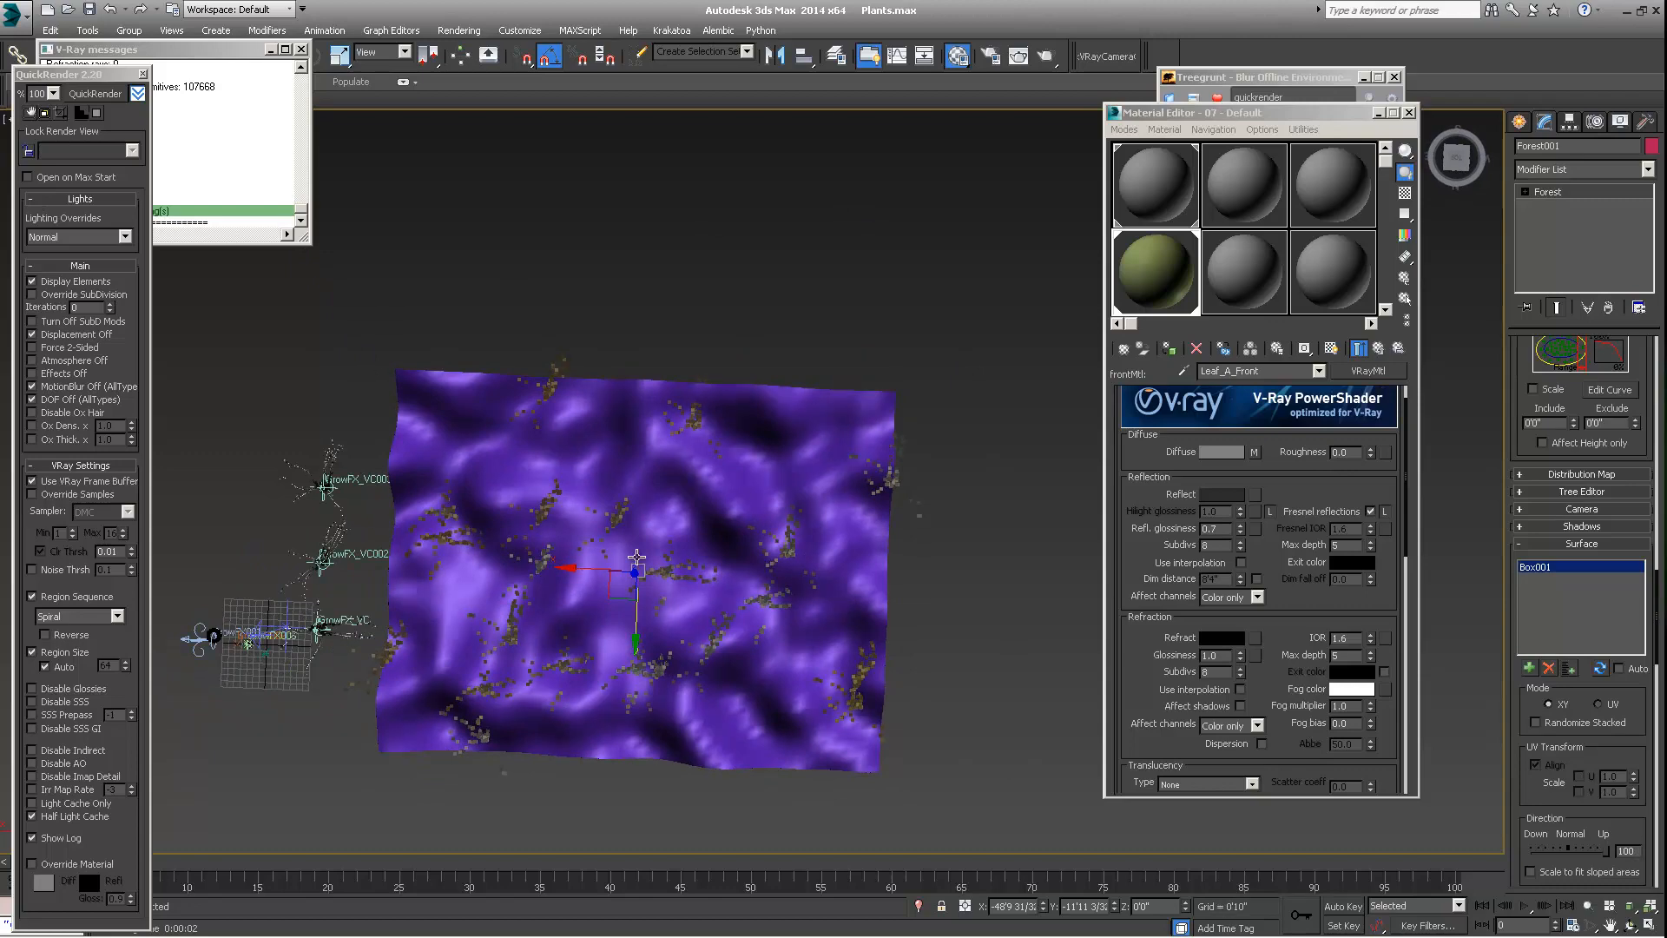
alt+middle_drag(636, 557, 854, 564)
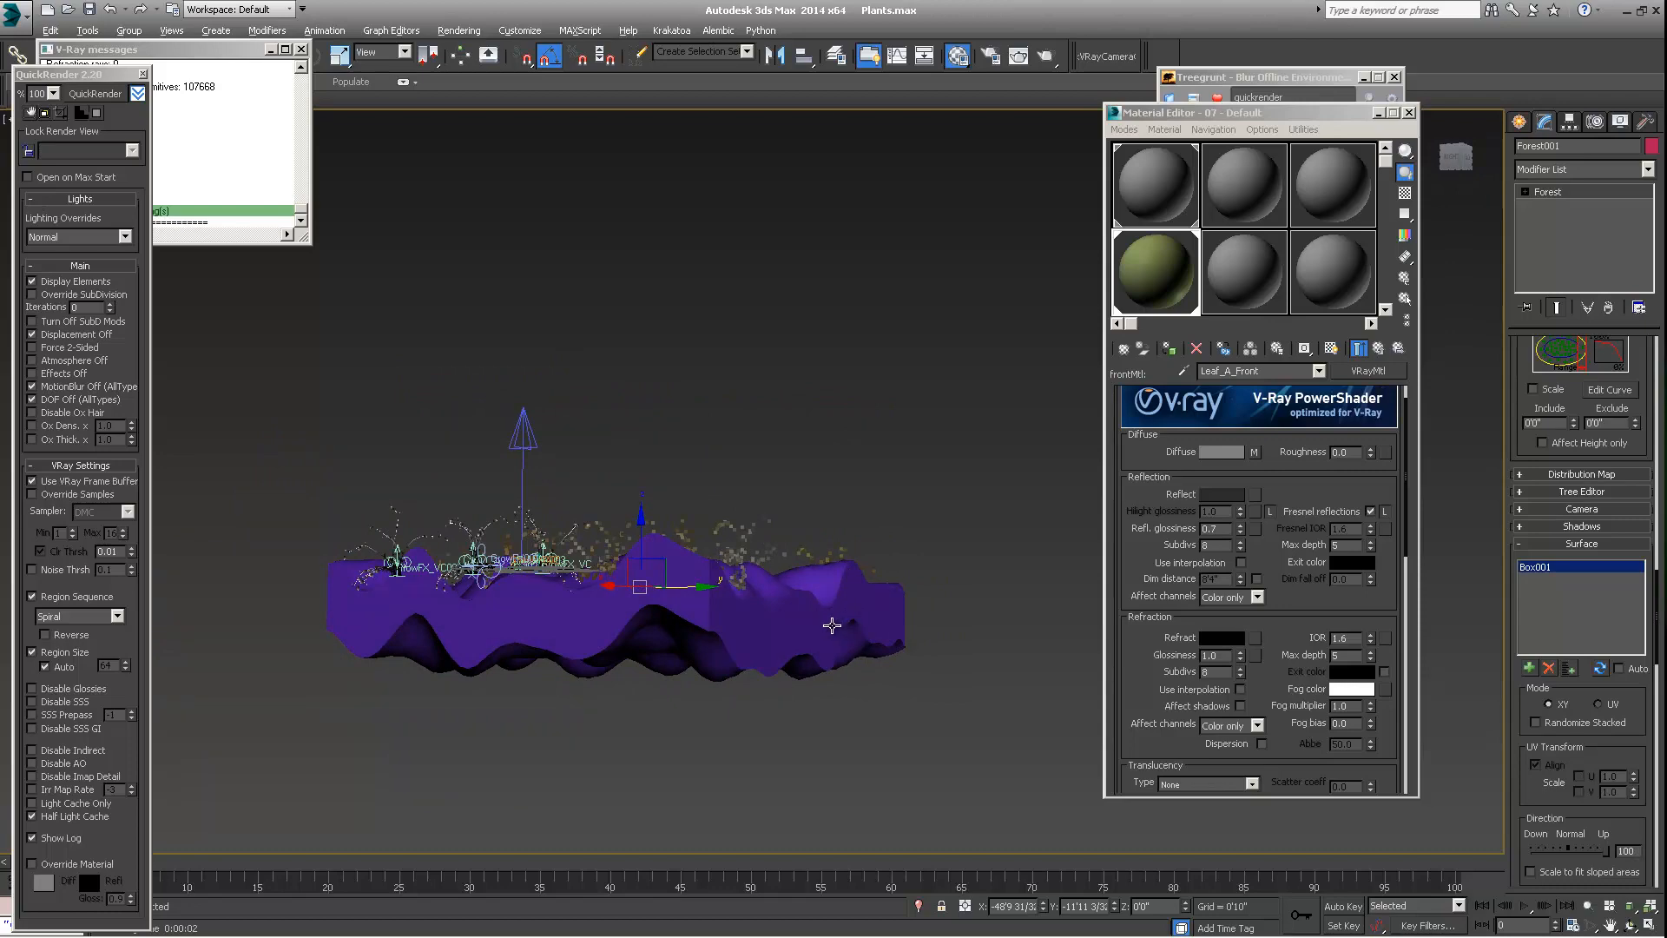
alt+middle_drag(832, 625, 502, 503)
alt+middle_drag(662, 462, 656, 537)
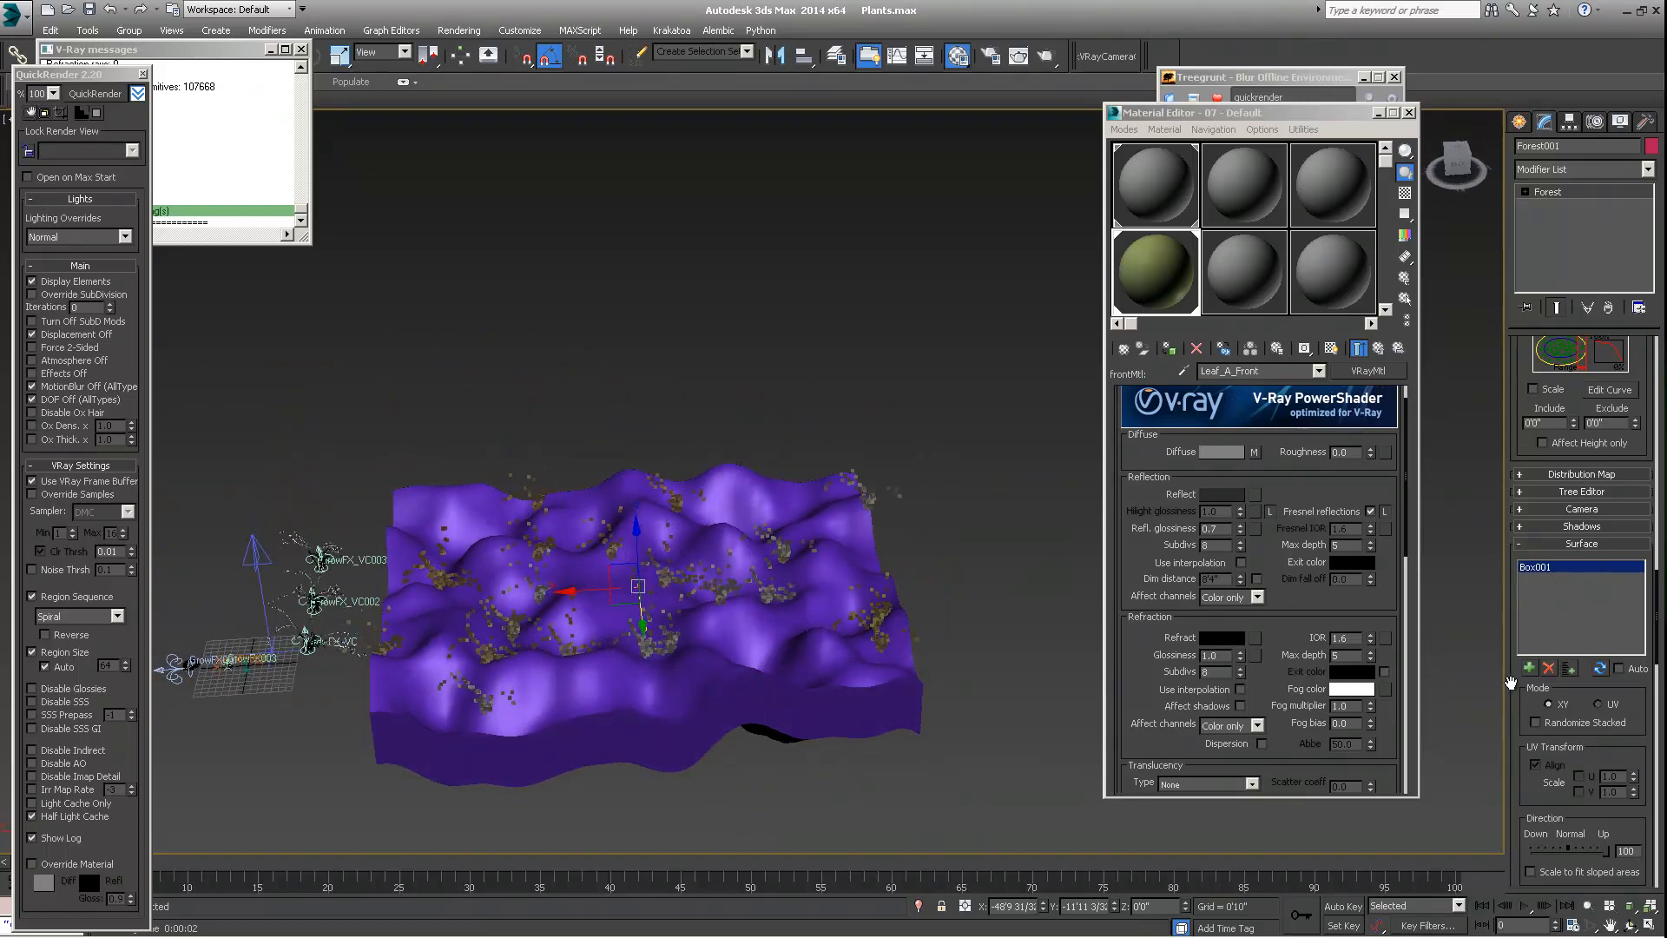
alt+middle_drag(773, 636, 597, 565)
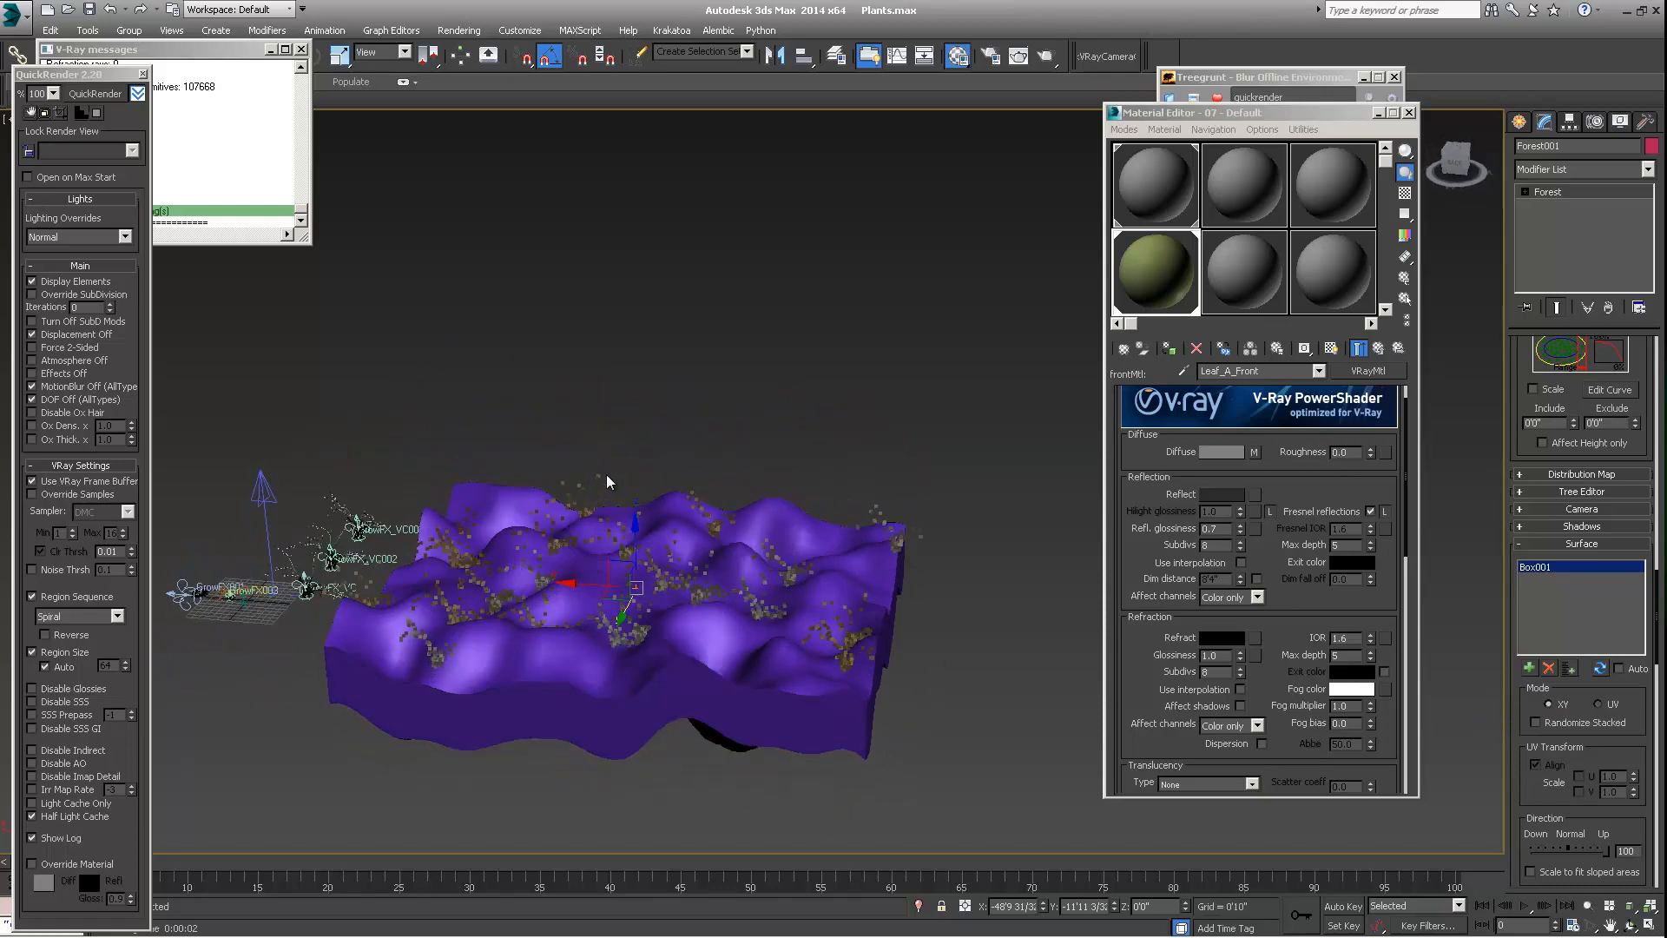
alt+middle_drag(681, 498, 699, 467)
alt+middle_drag(393, 590, 422, 644)
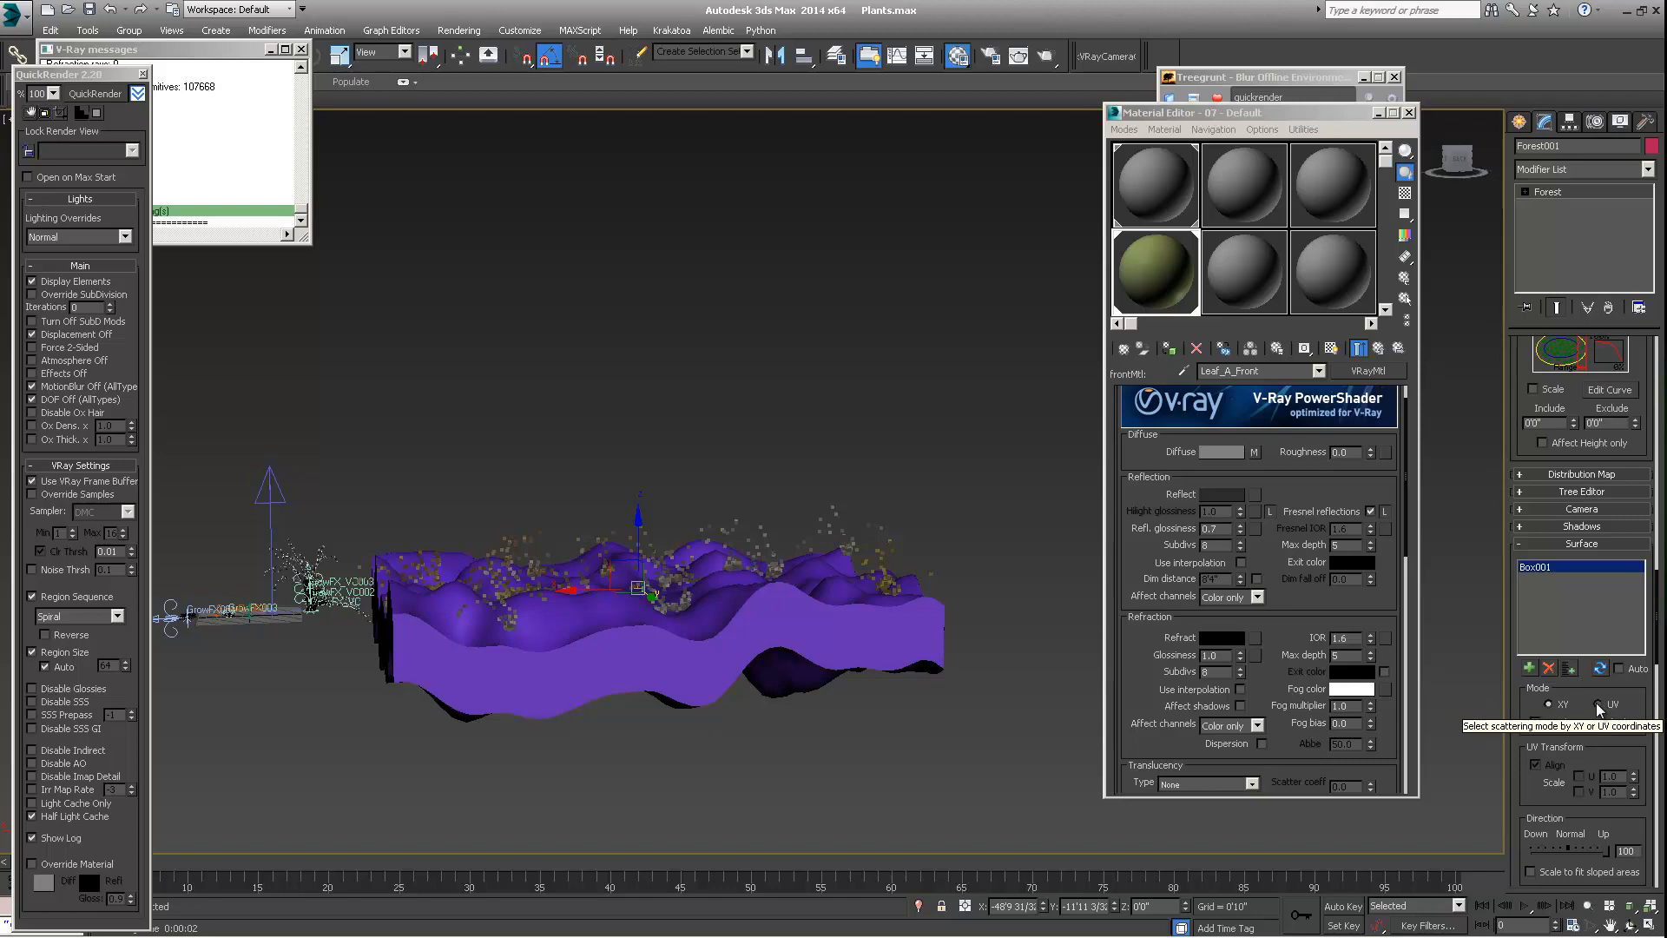
alt+middle_drag(667, 571, 760, 379)
Inspect the scattered plants on the terrain's slopes up close, and return to the Forest object's Surface Area properties
scroll(692, 580, up, 3)
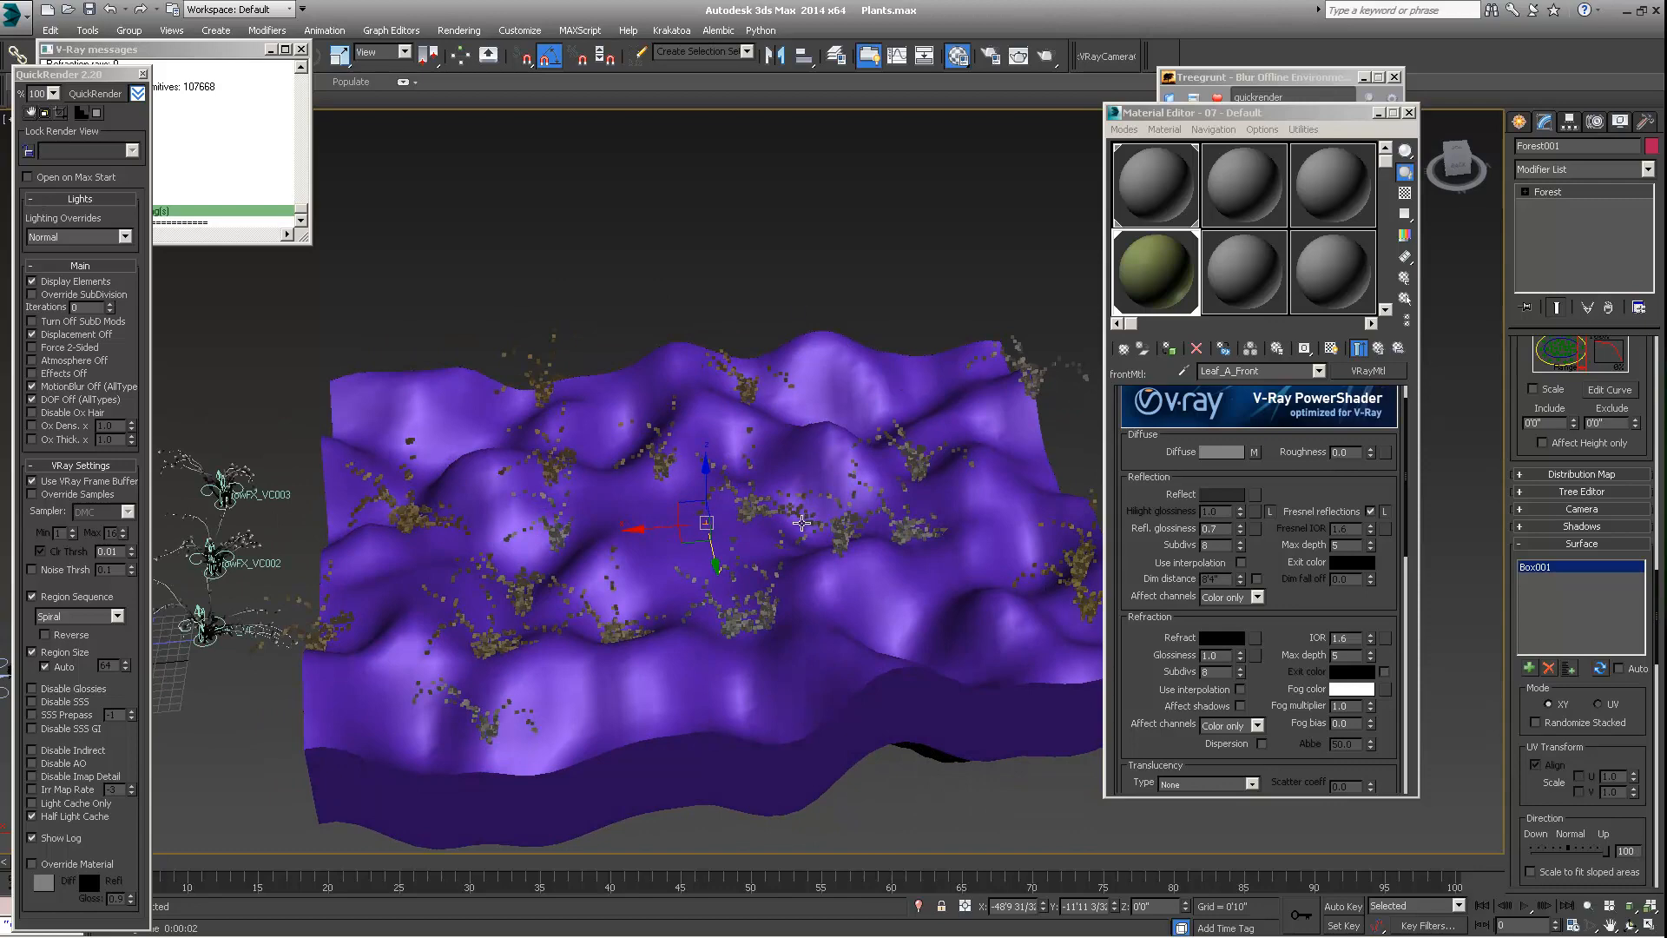
scroll(829, 519, up, 4)
scroll(835, 512, down, 3)
middle_drag(822, 512, 864, 480)
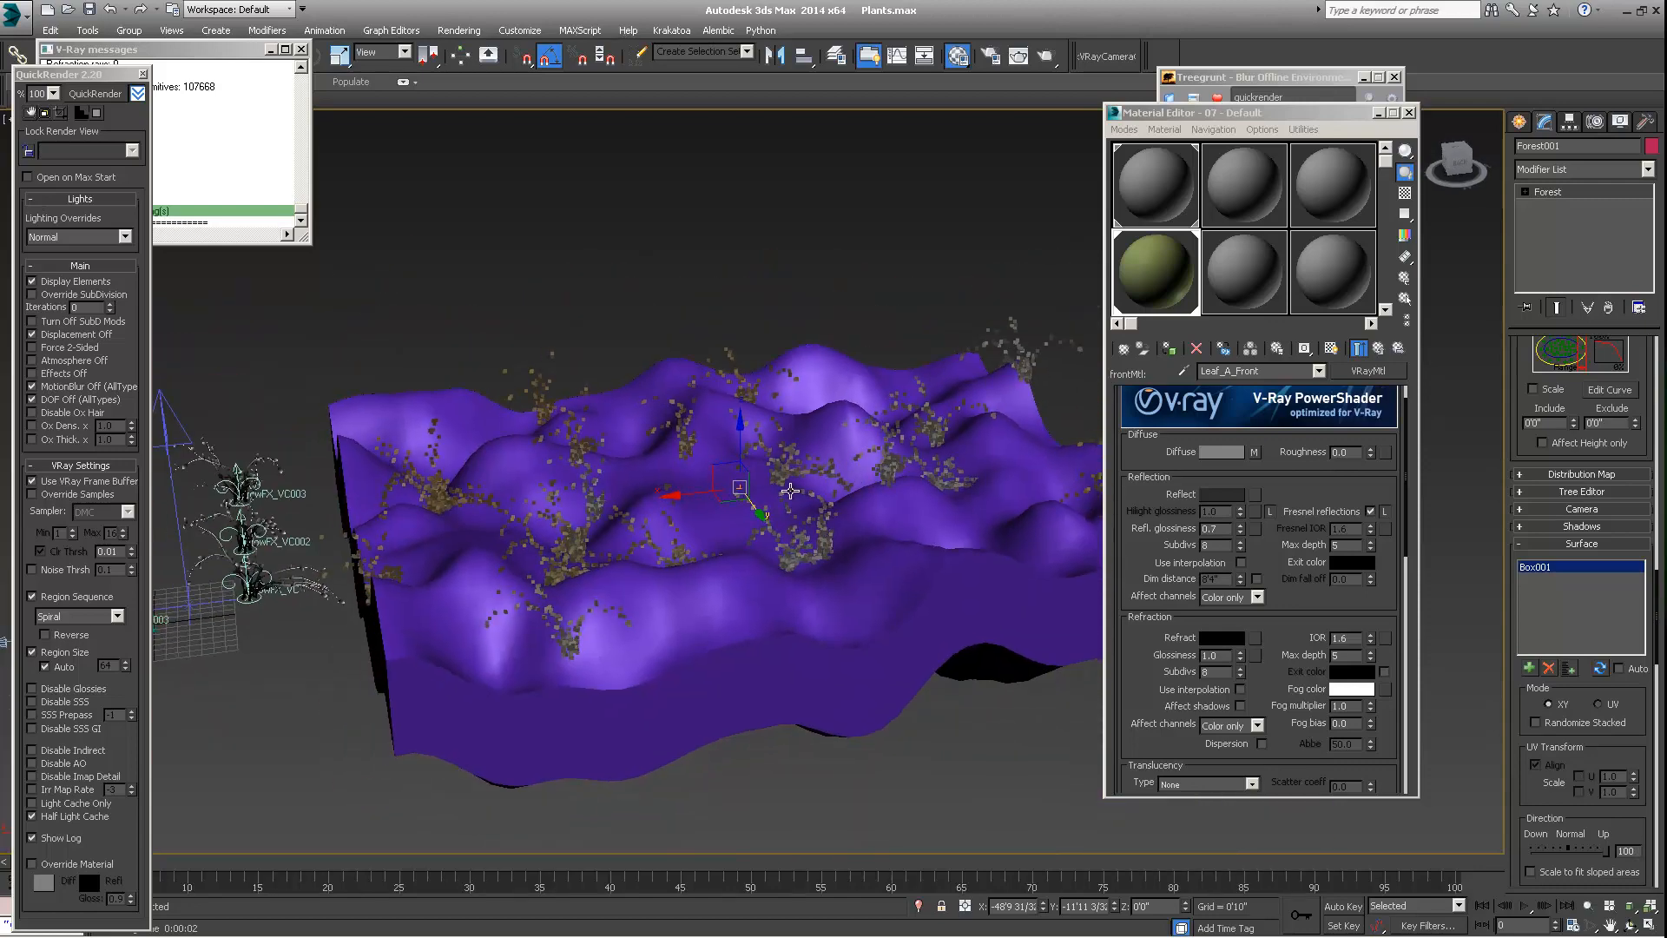
scroll(786, 486, down, 2)
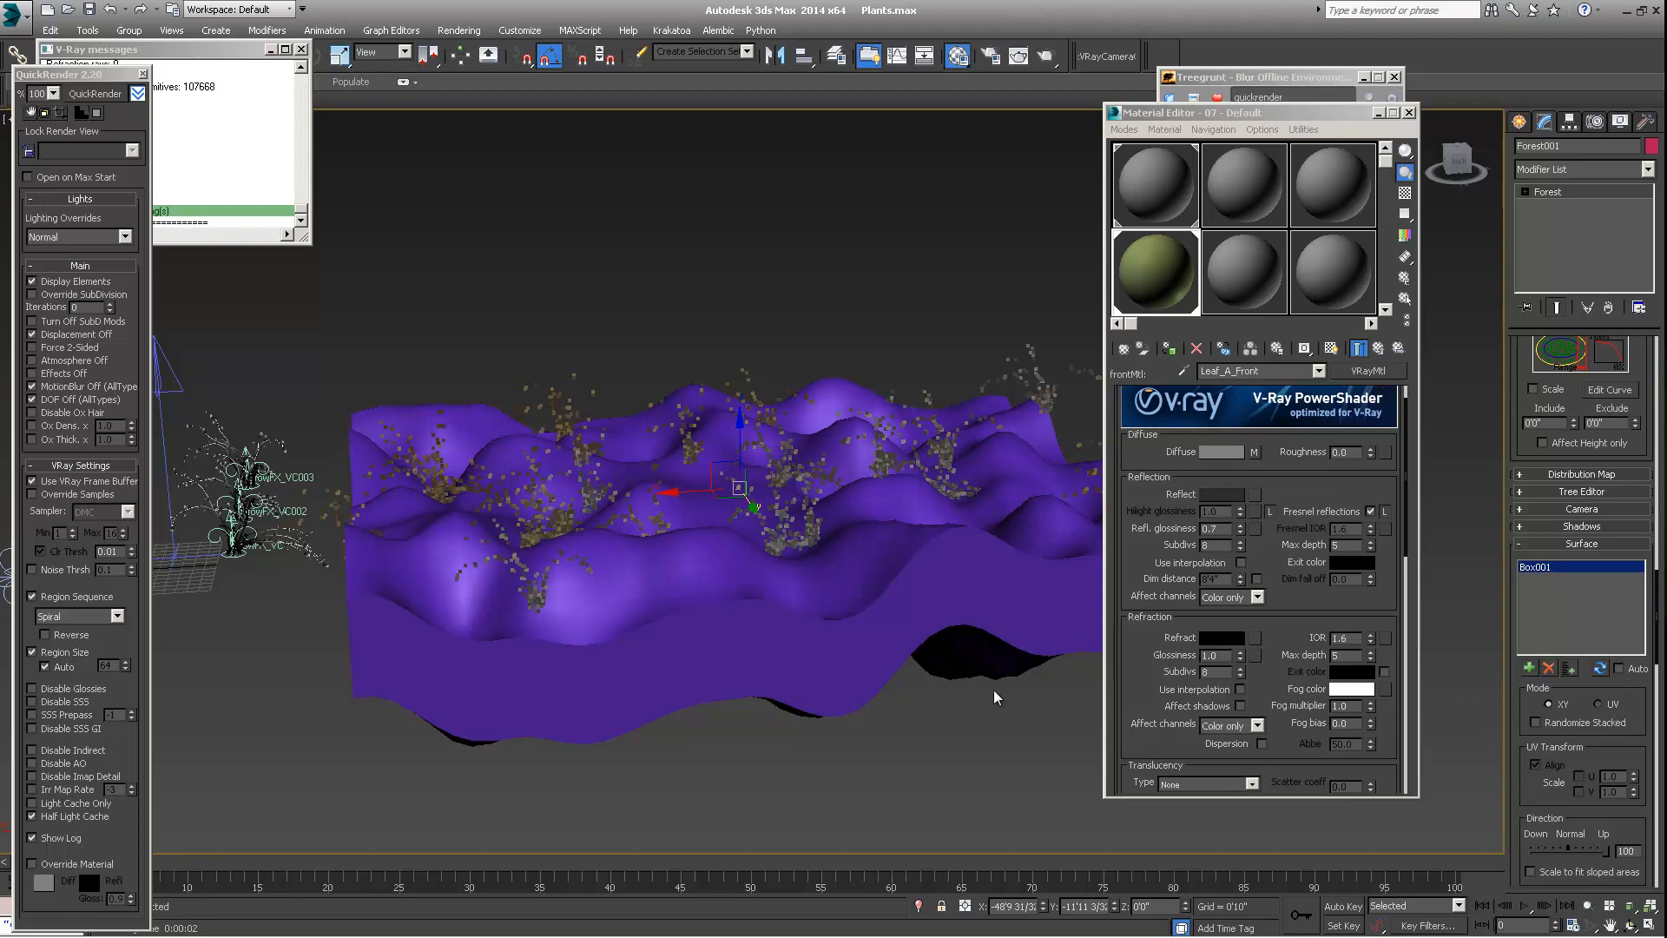
alt+middle_drag(616, 486, 786, 477)
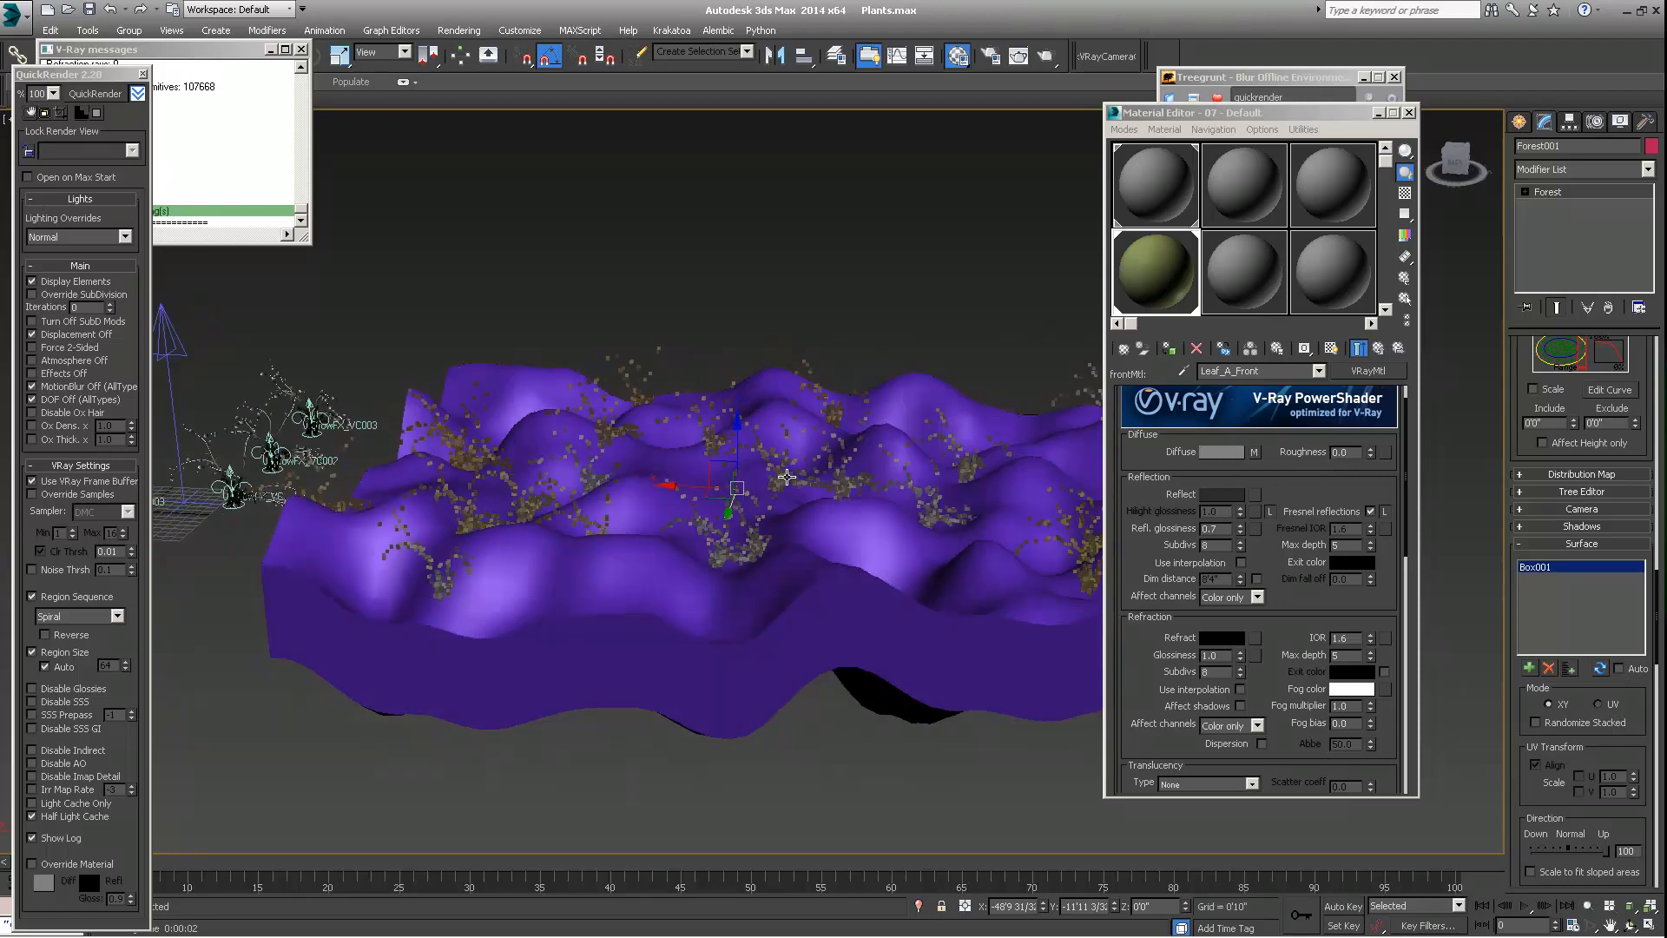
alt+middle_drag(561, 583, 680, 610)
scroll(675, 636, down, 3)
scroll(680, 619, up, 6)
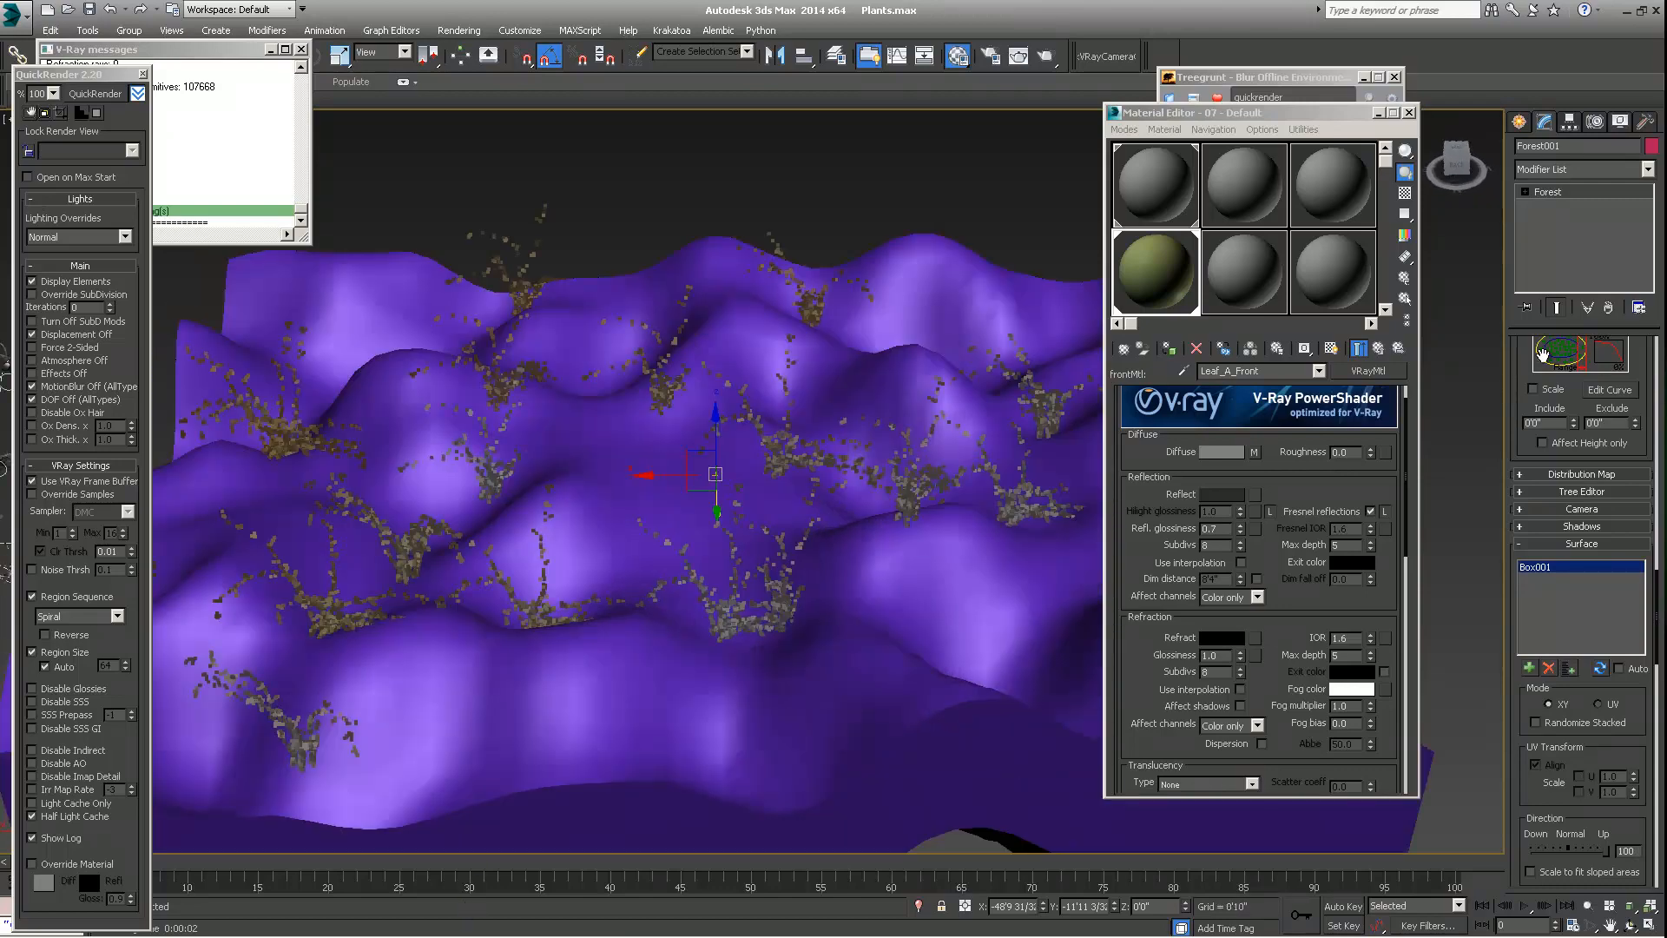
scroll(1550, 400, up, 10)
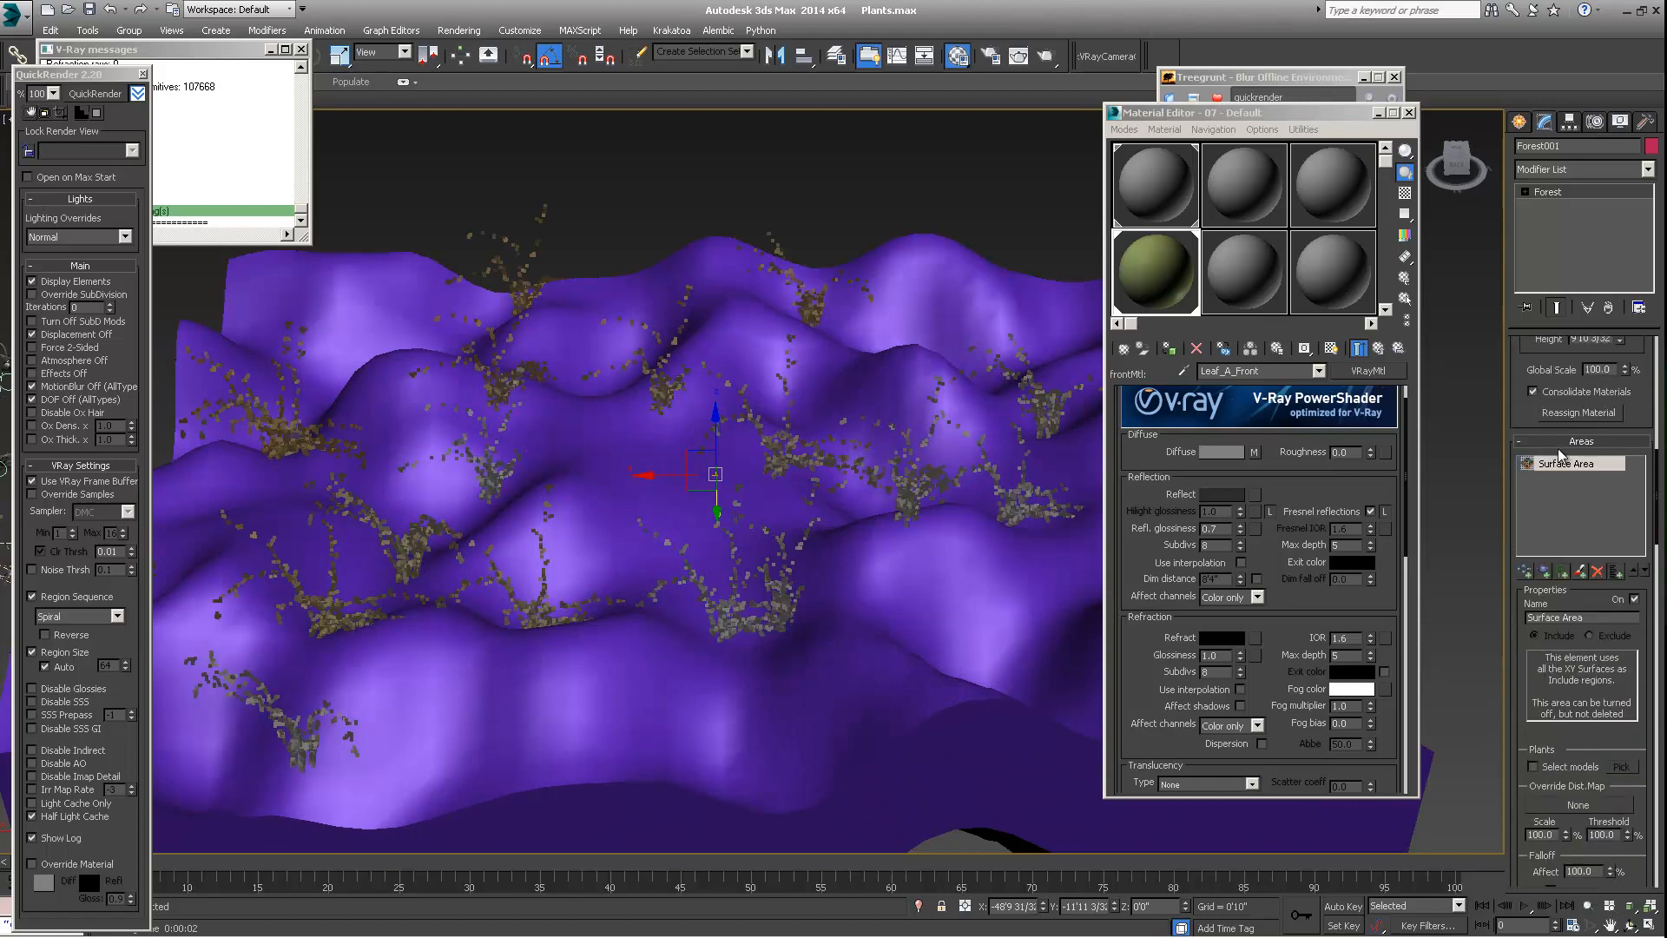
scroll(1581, 562, down, 1)
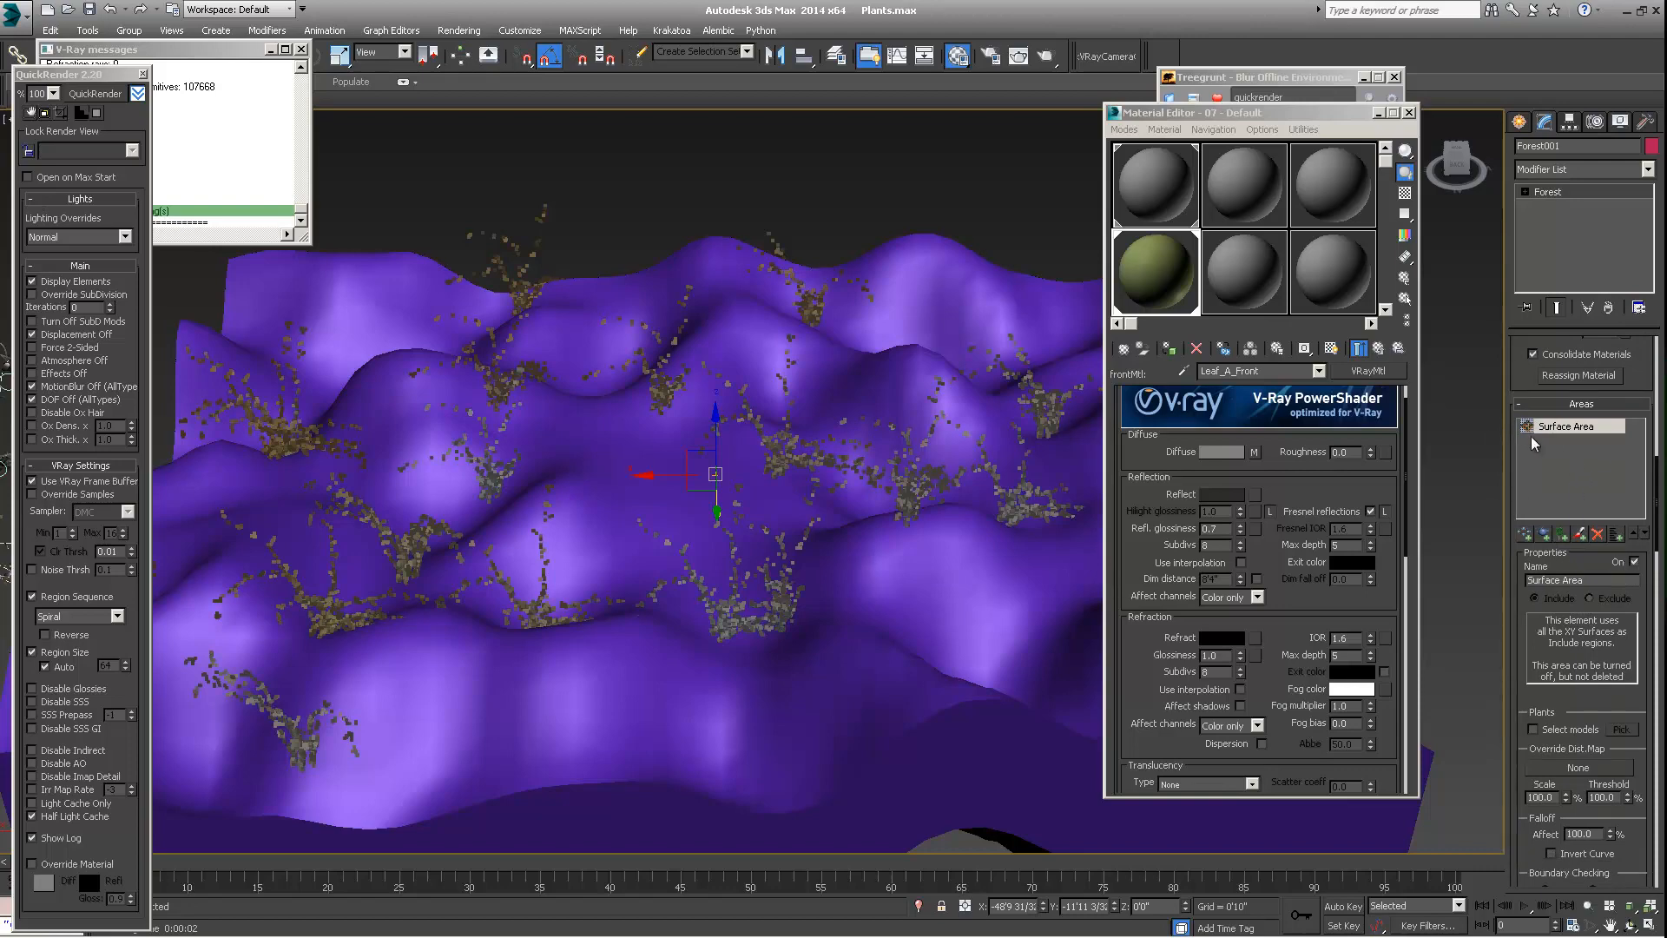
scroll(491, 477, down, 5)
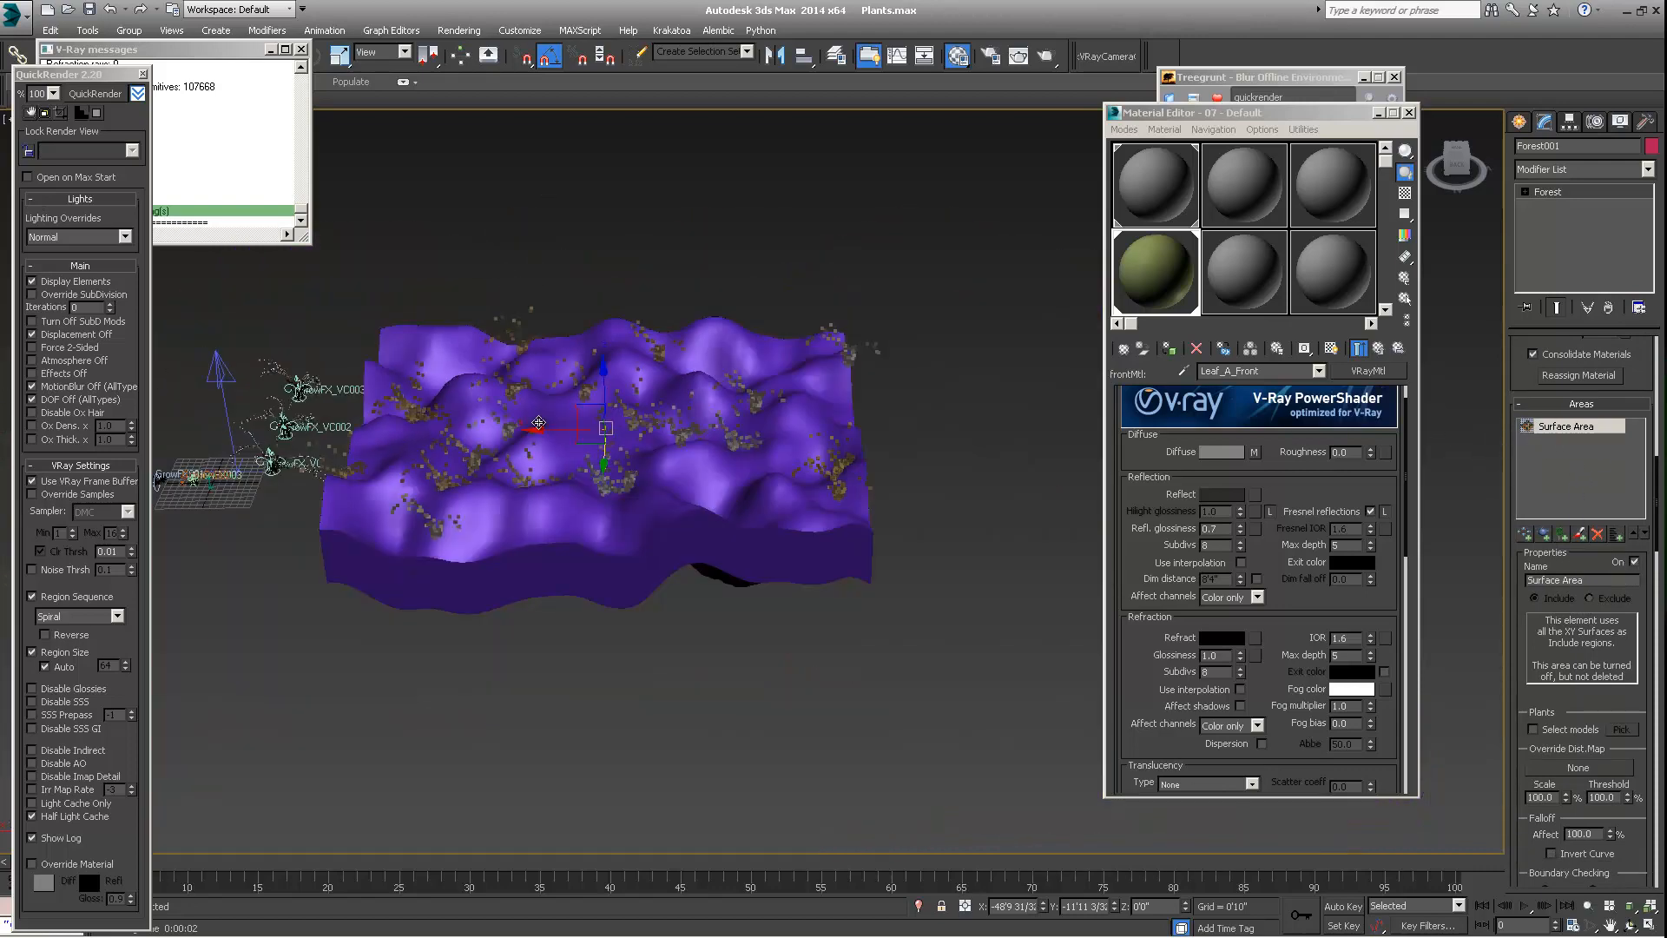
Close the QuickRender and V-Ray messages windows and frame the Forest object in the Top view
alt+middle_drag(521, 407, 599, 509)
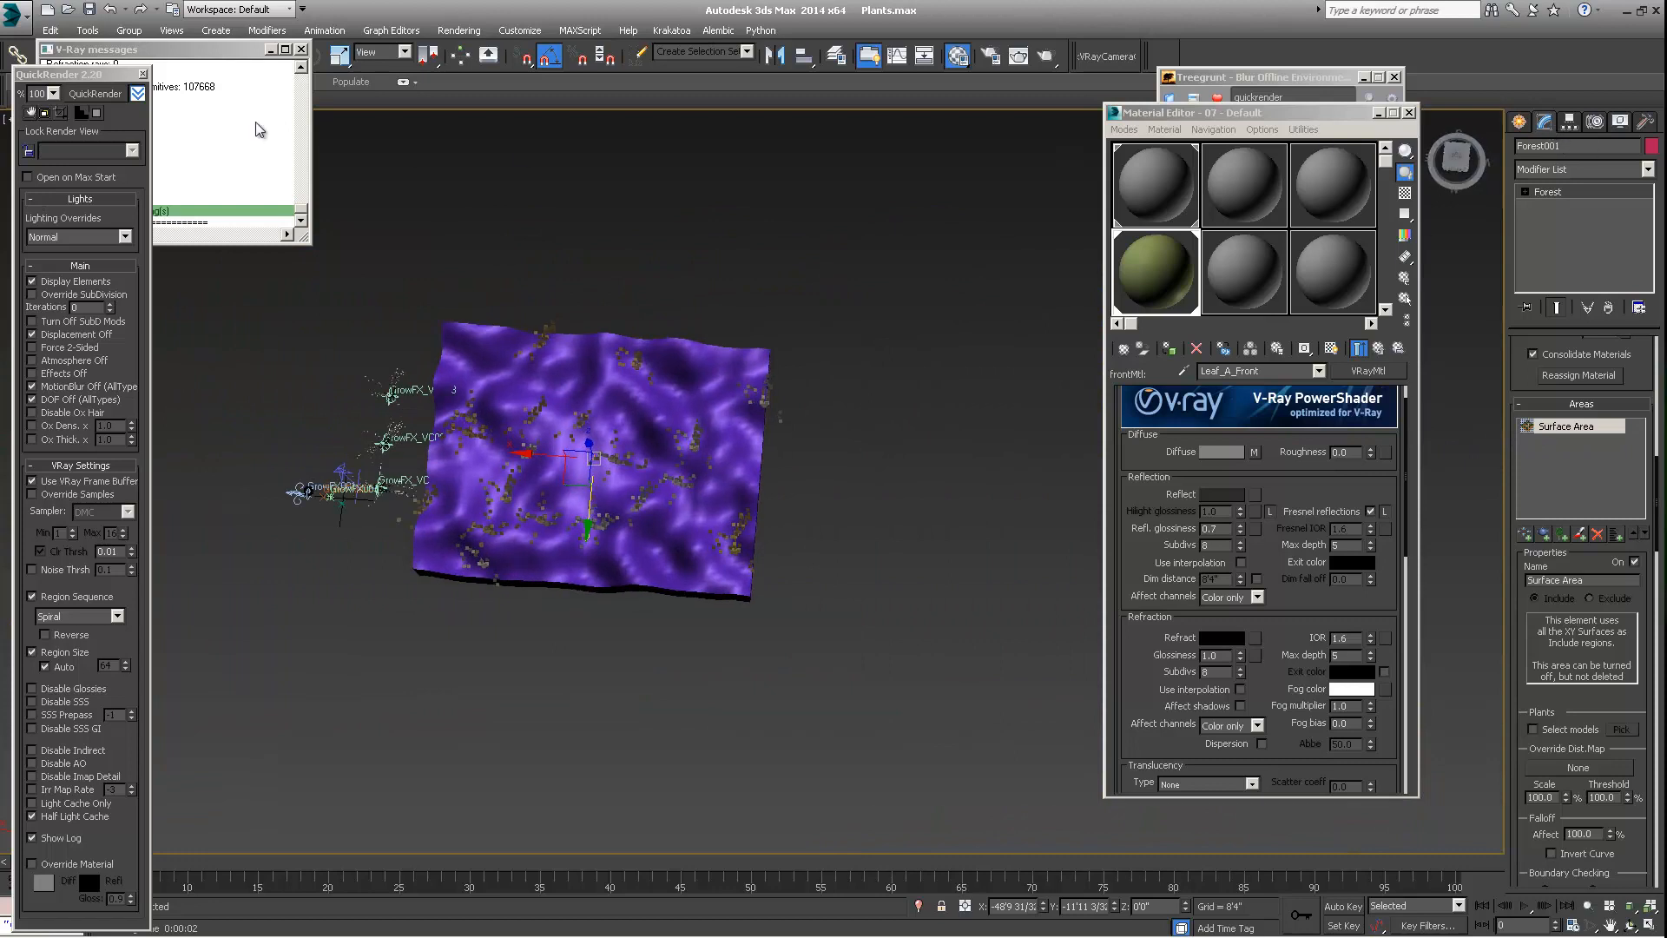
drag(83, 79, 130, 81)
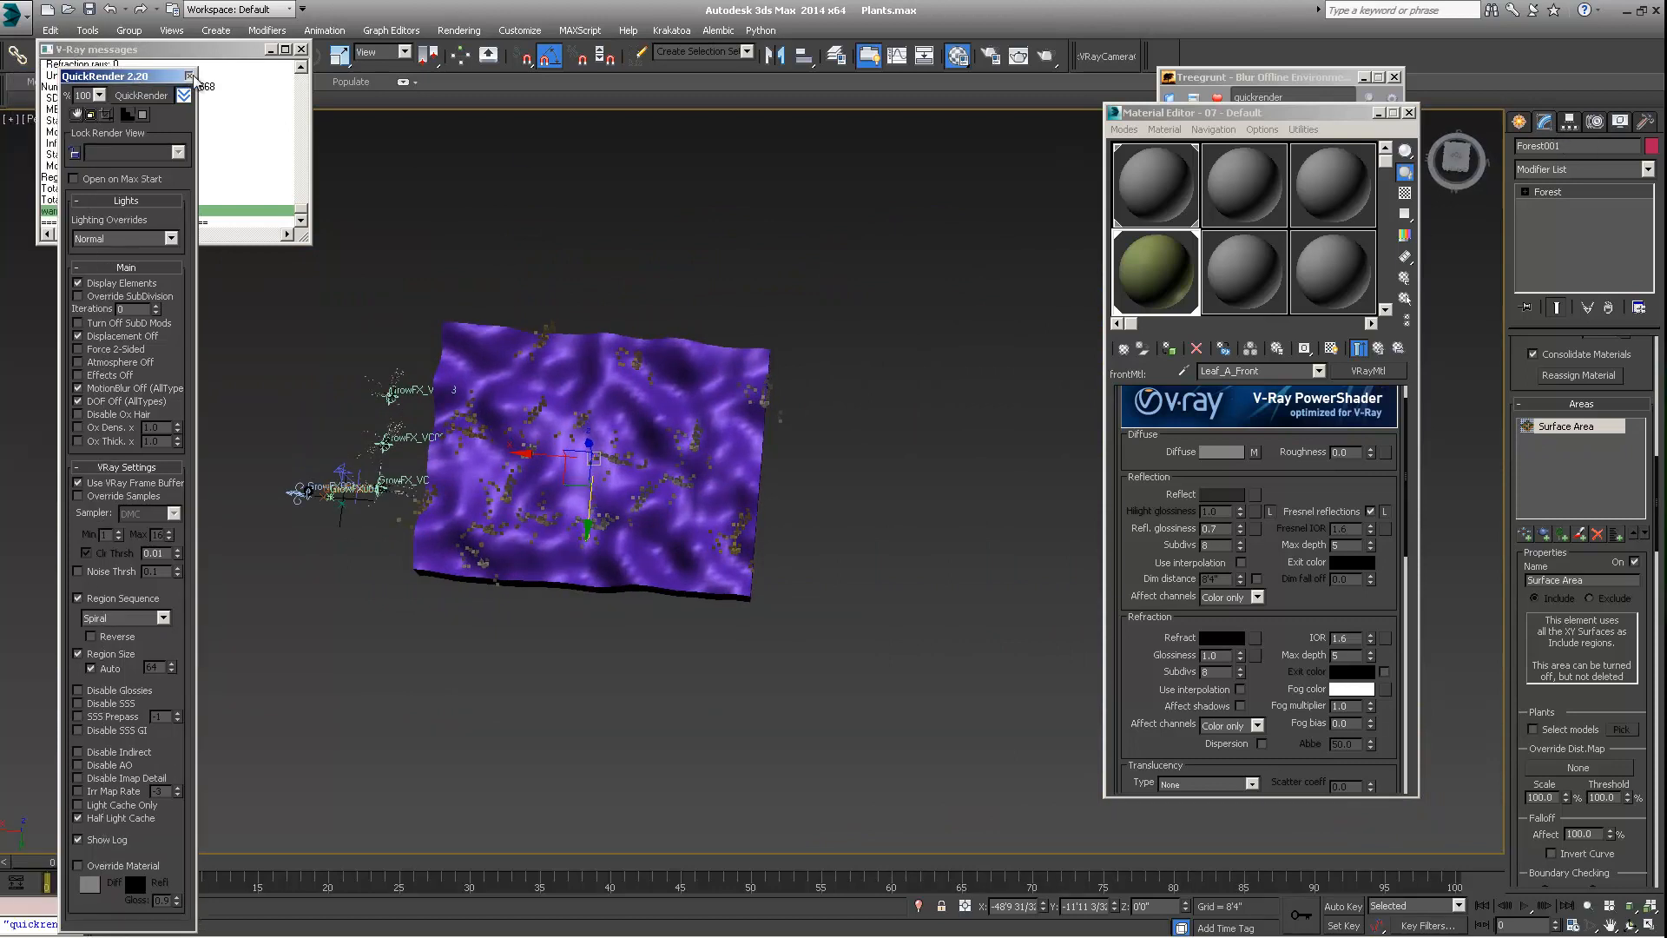
click(190, 76)
click(303, 52)
click(32, 121)
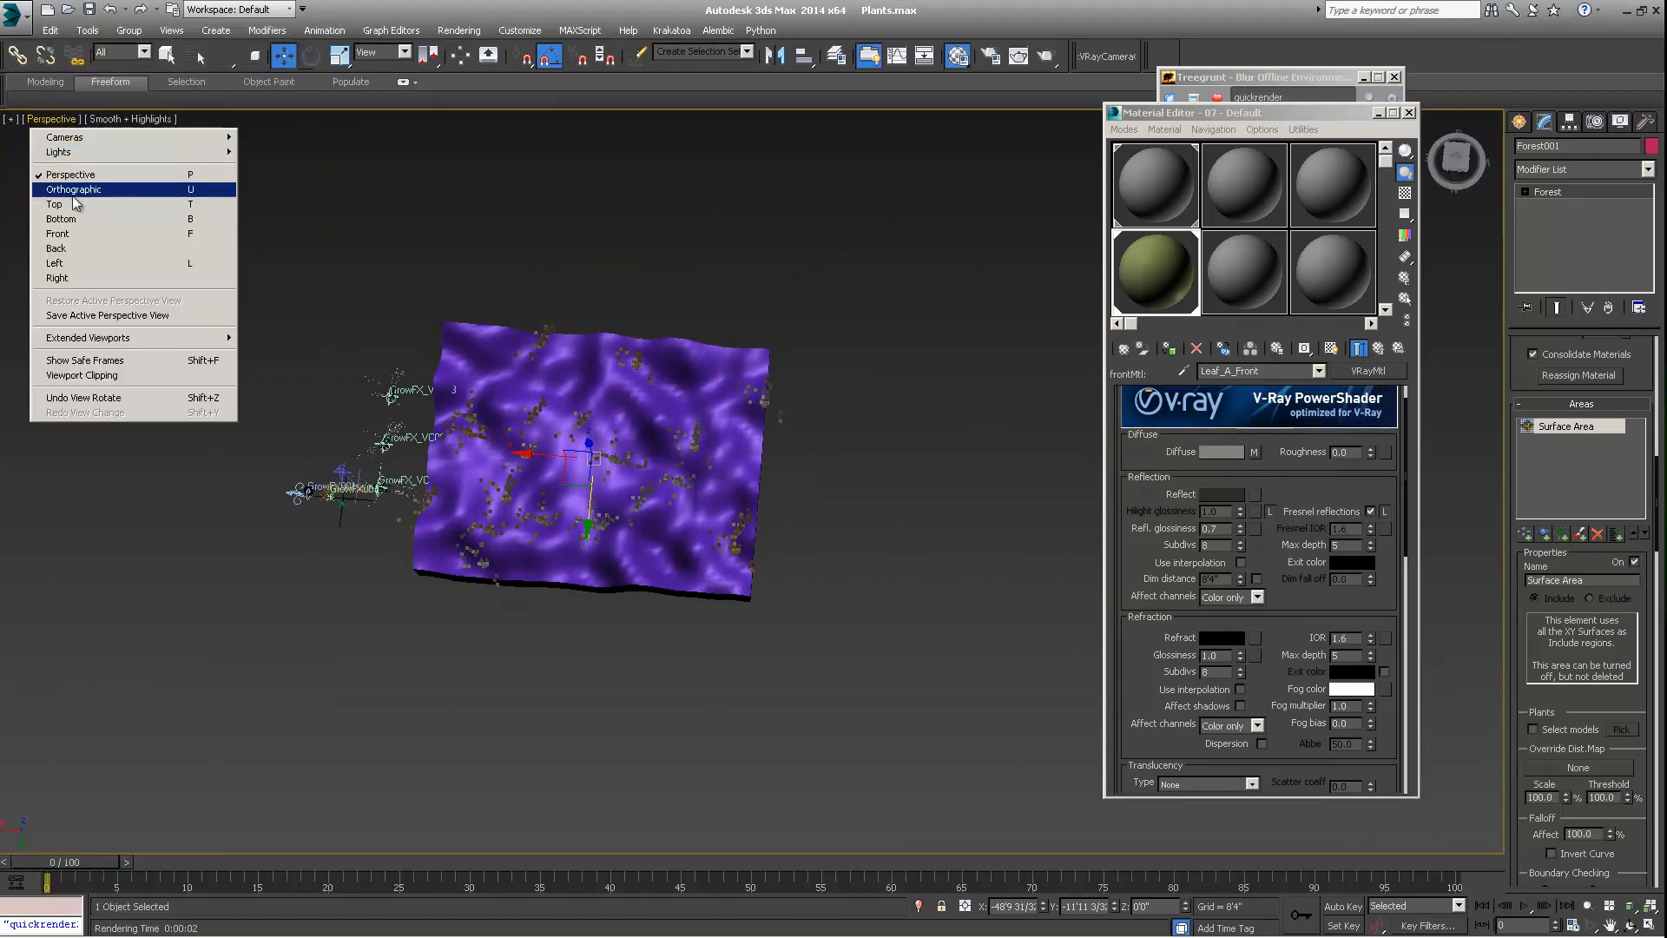
click(48, 207)
key(z)
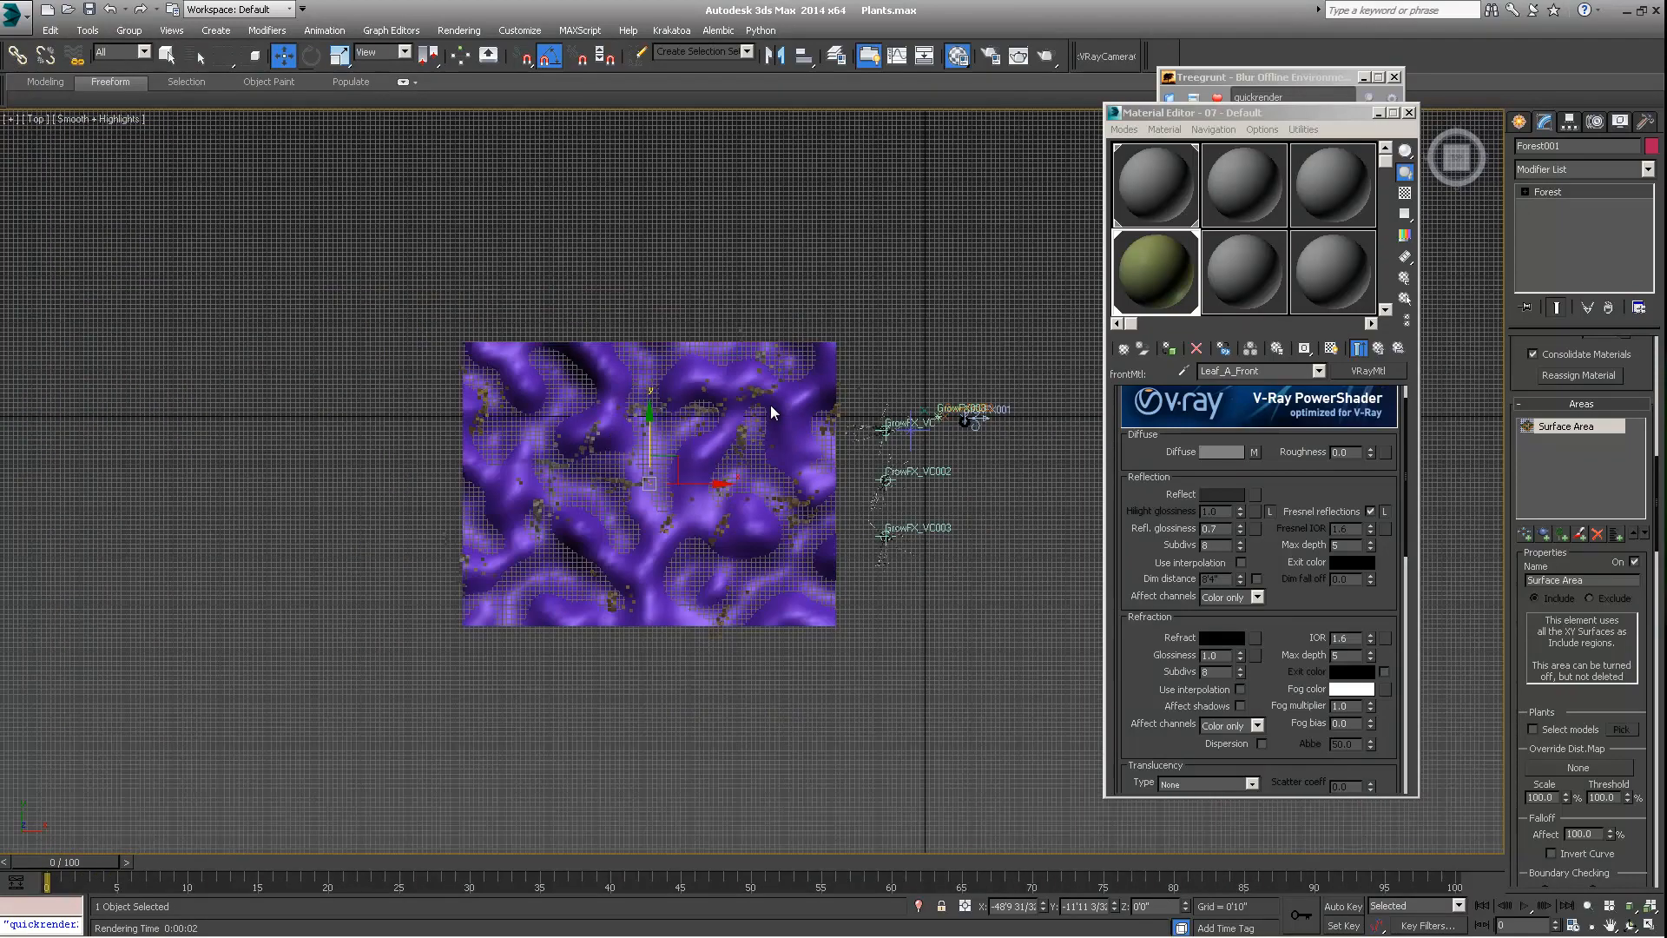
Draw a closed, curved Line spline around the terrain's lower-left corner in the Top view, extending past the terrain's edges
click(1517, 123)
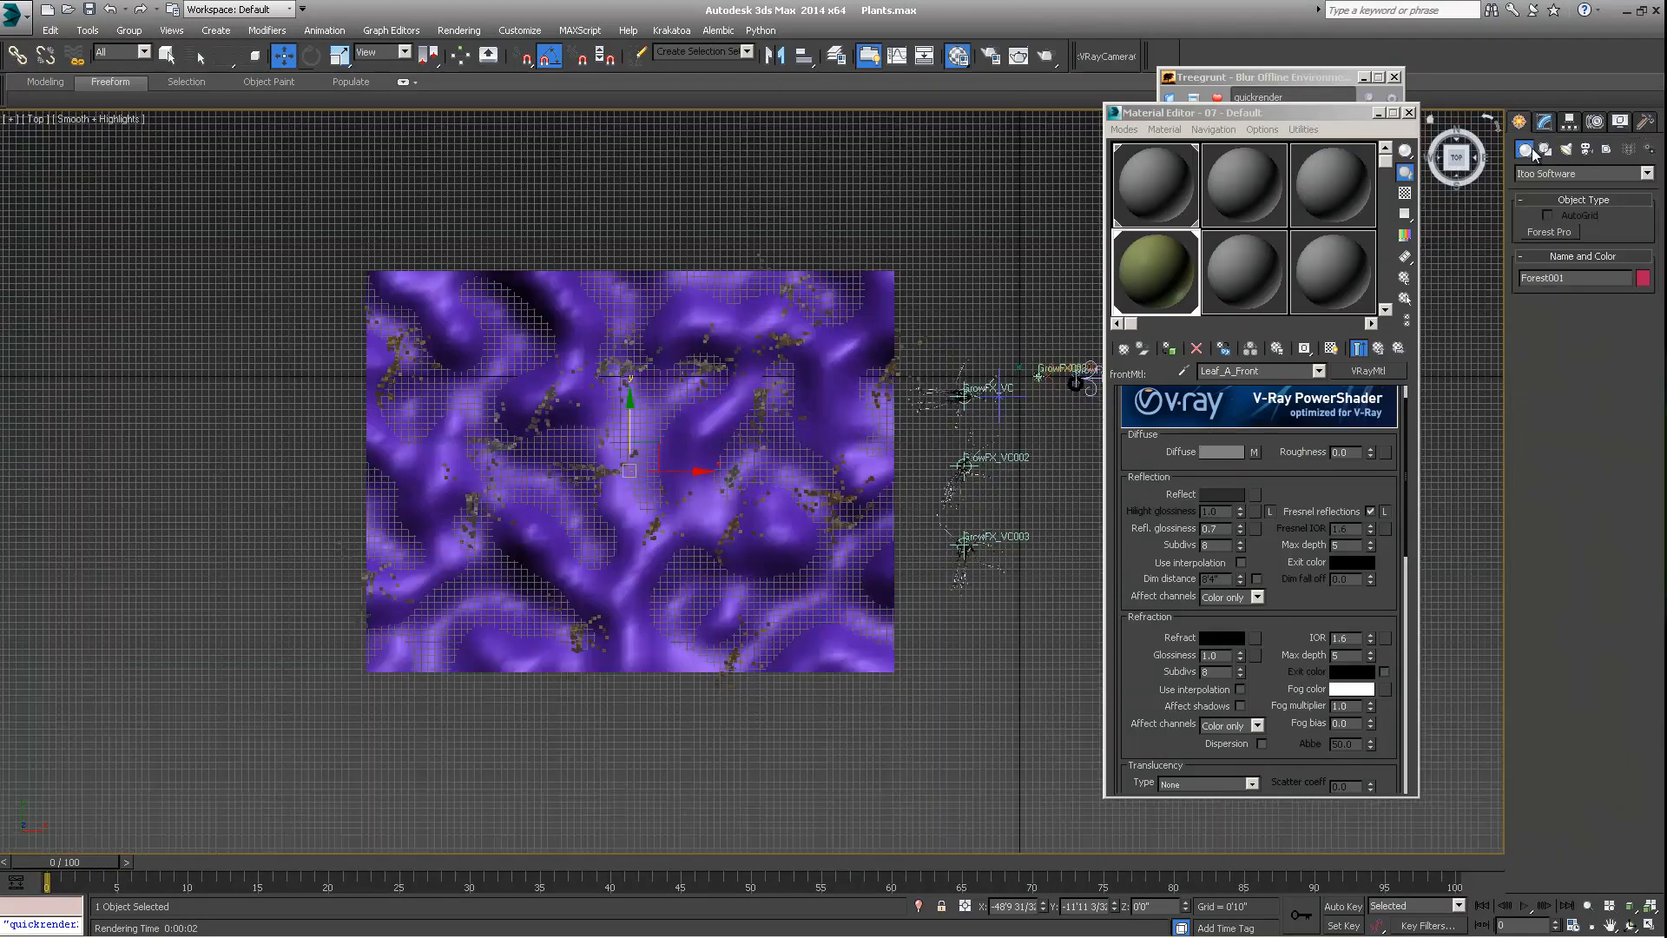
click(1545, 149)
click(1549, 247)
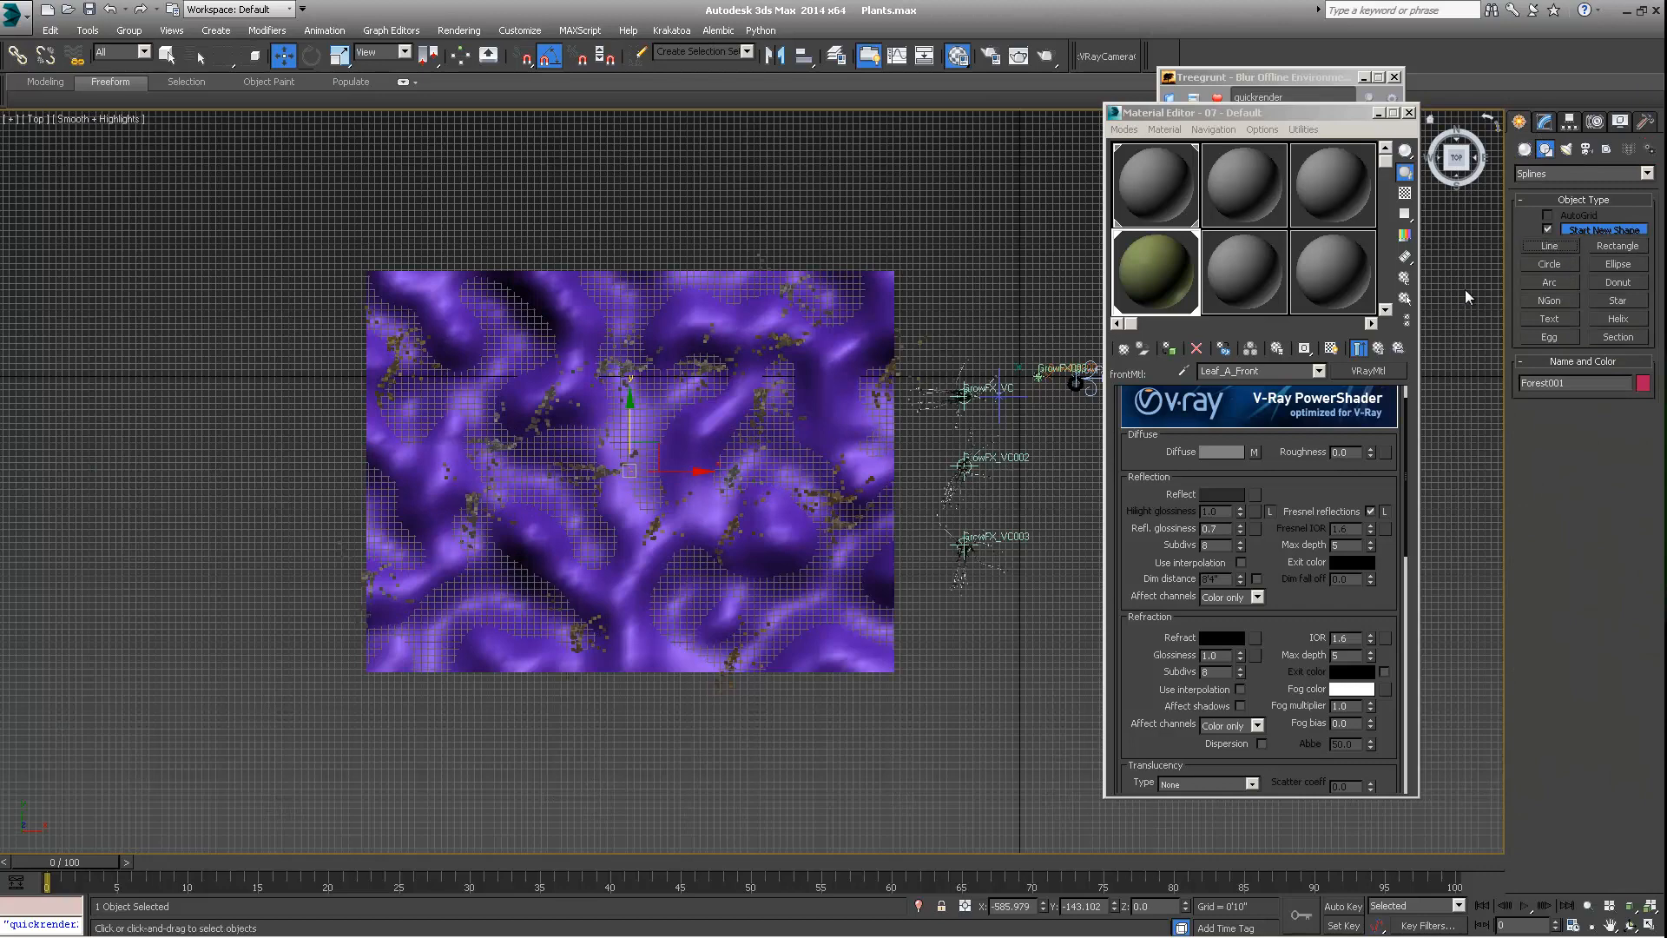
drag(507, 760, 427, 706)
mouse_move(333, 661)
mouse_down()
mouse_move(316, 599)
mouse_move(330, 493)
mouse_move(552, 526)
mouse_up()
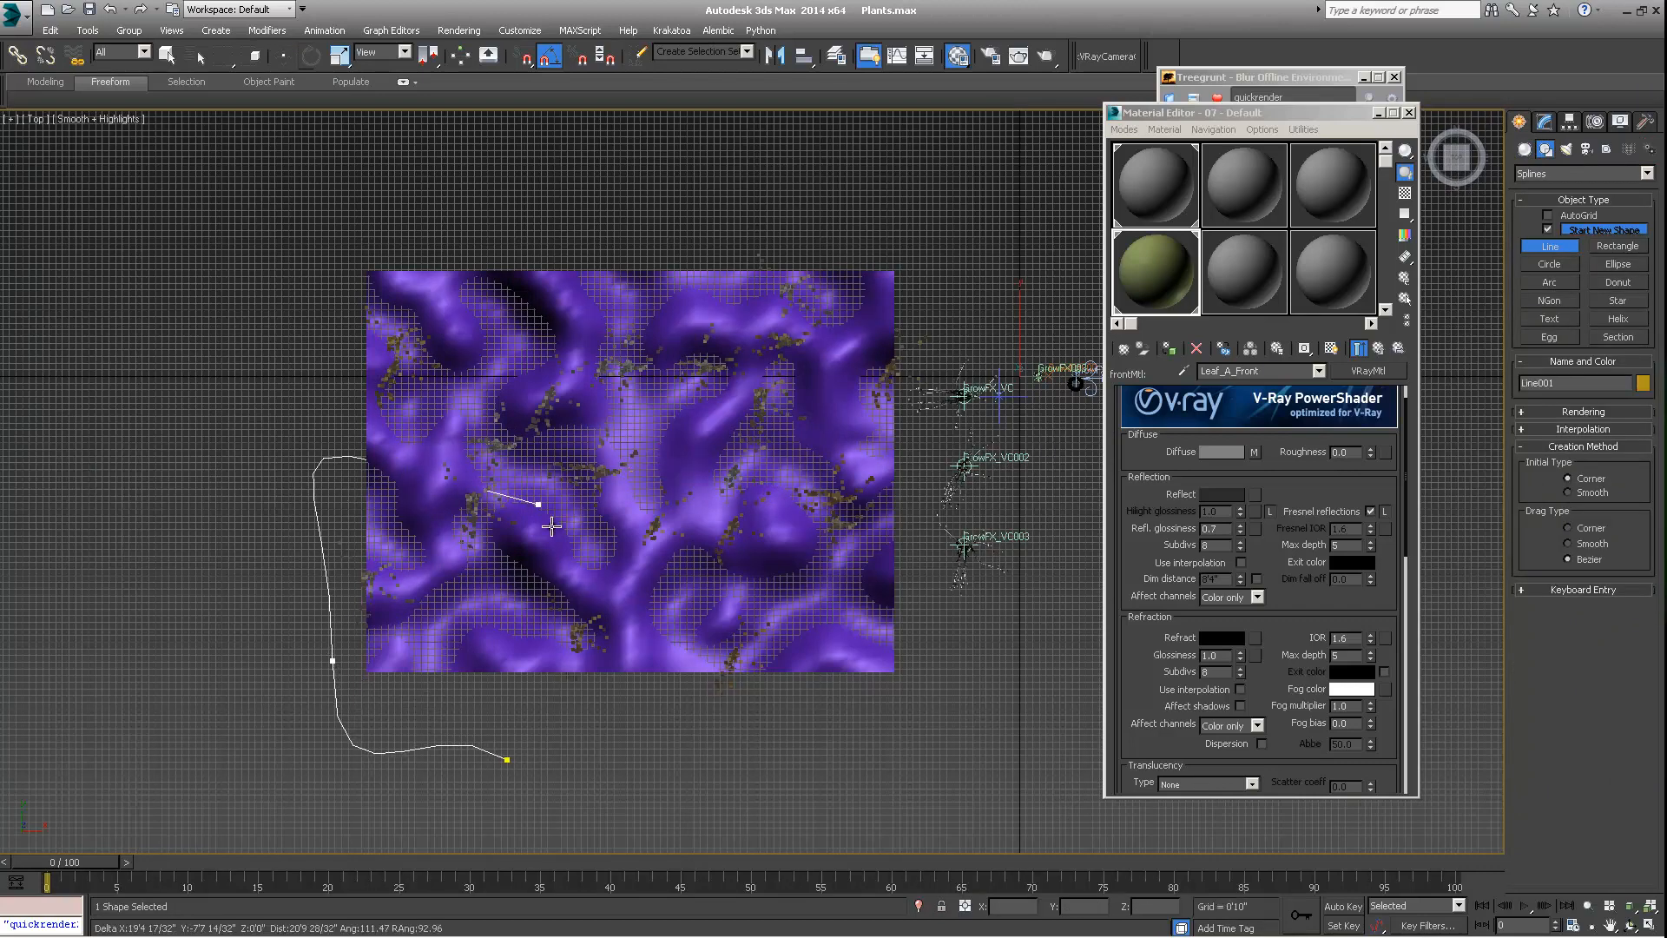
click(507, 761)
click(792, 522)
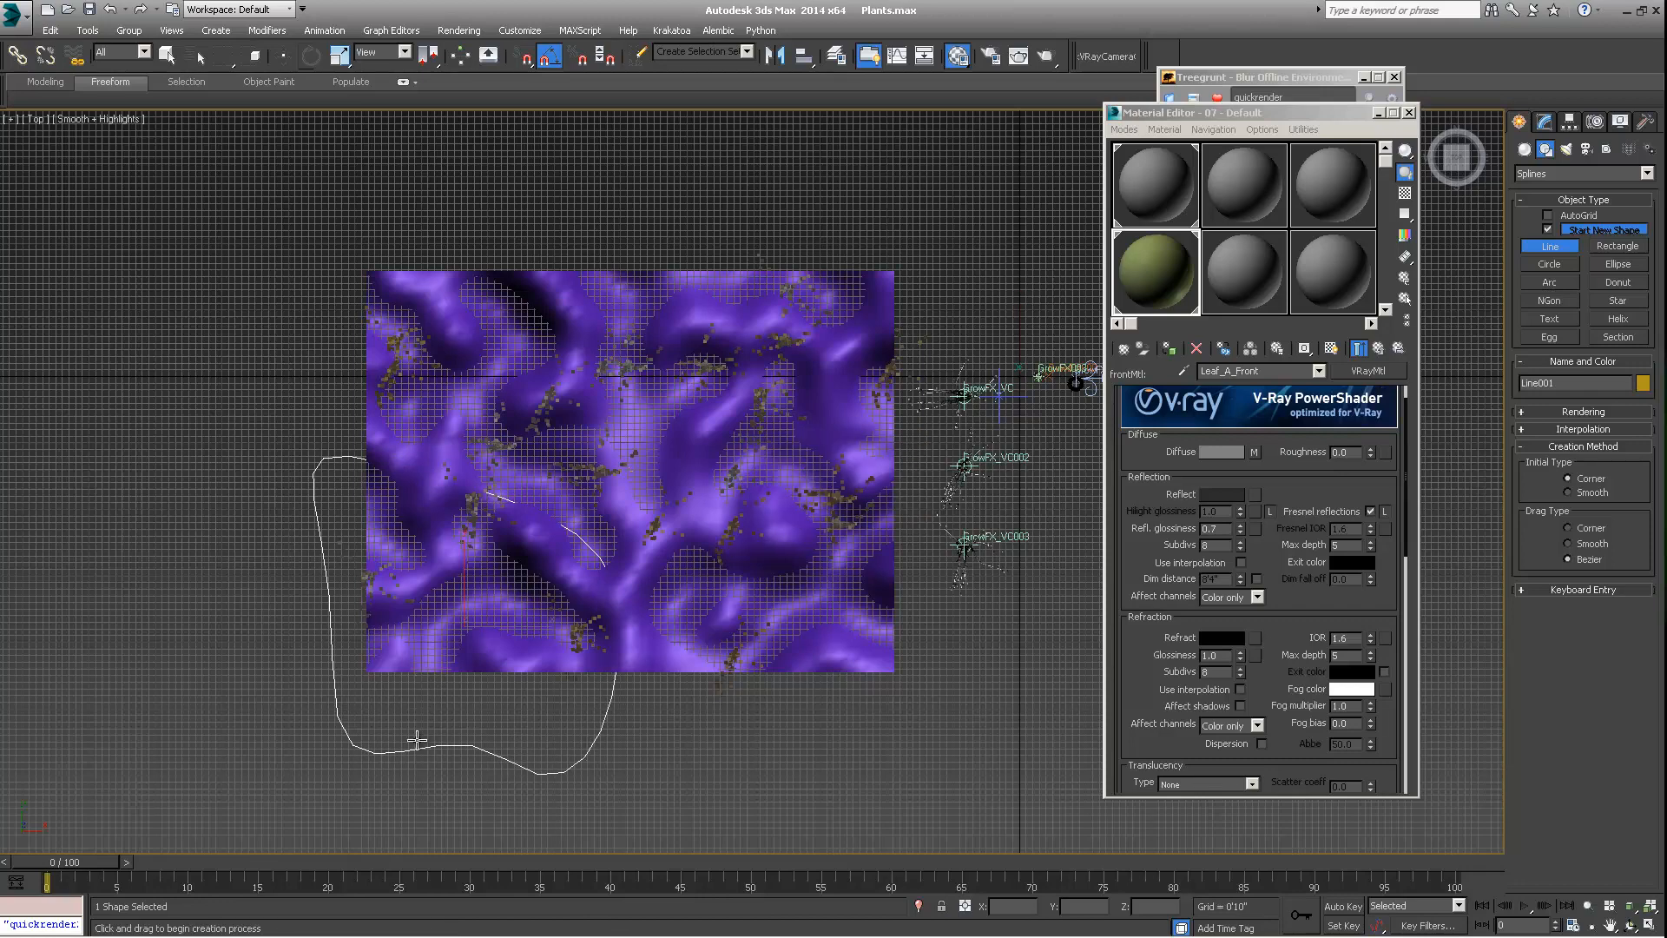
Move the spline slightly inward over the terrain's corner and lower it beneath the terrain to about Z -33'6" in the Perspective view
key(w)
drag(478, 604, 498, 552)
click(35, 125)
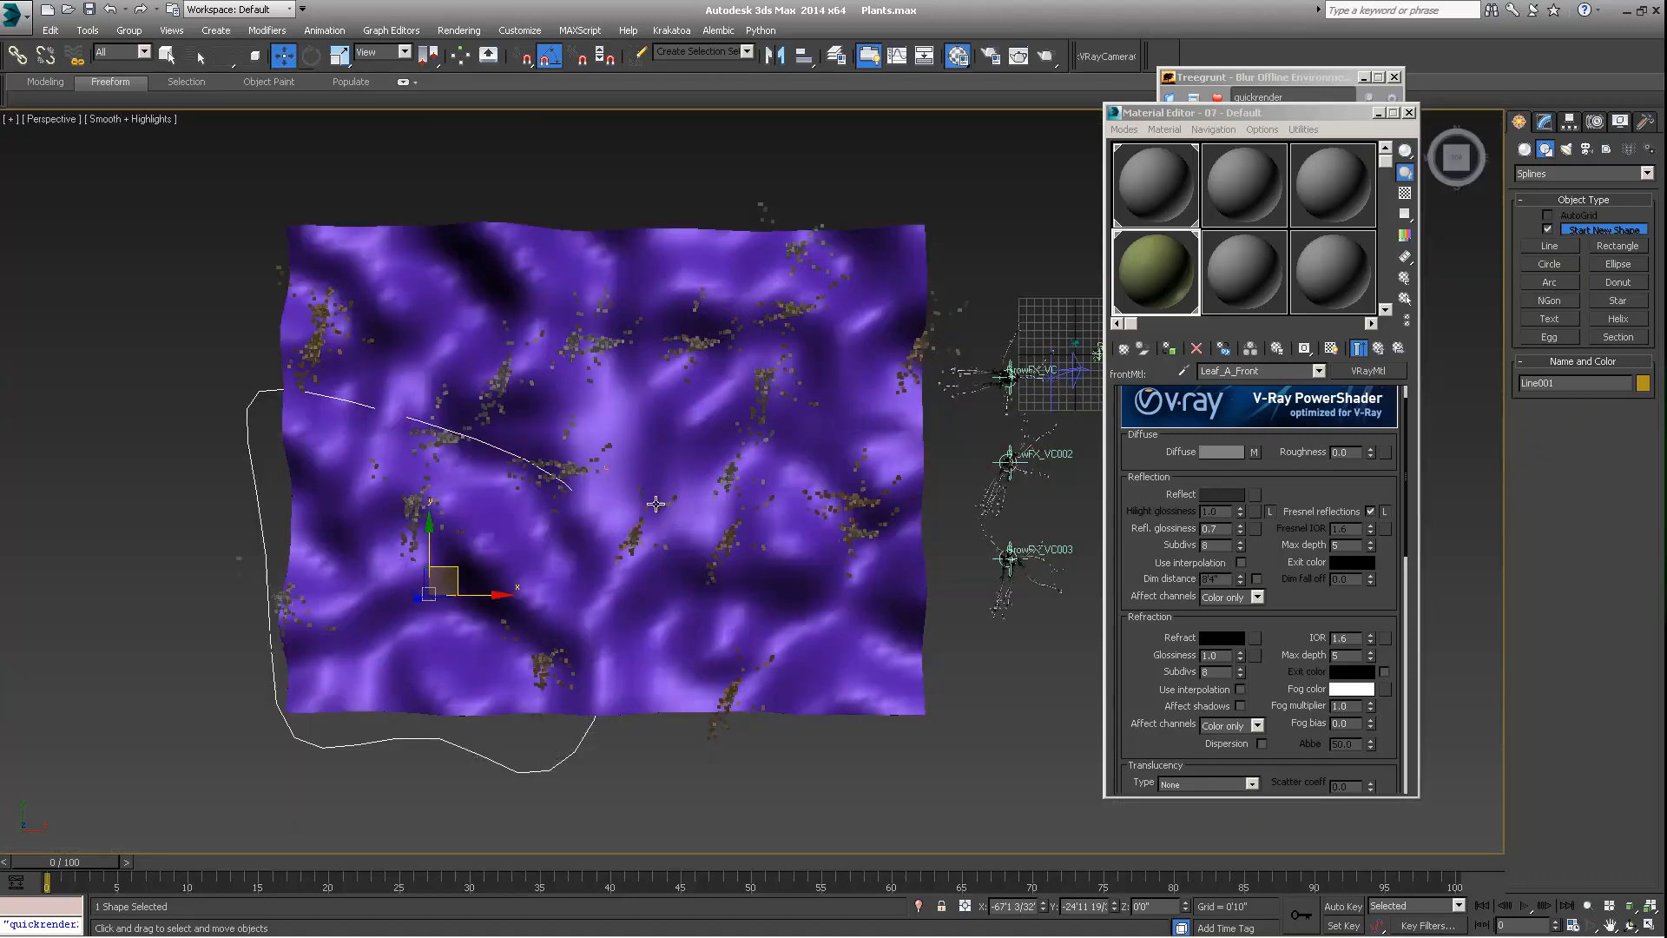
click(57, 178)
alt+middle_drag(756, 404, 1005, 297)
drag(497, 428, 550, 228)
alt+middle_drag(470, 403, 598, 462)
drag(569, 239, 572, 734)
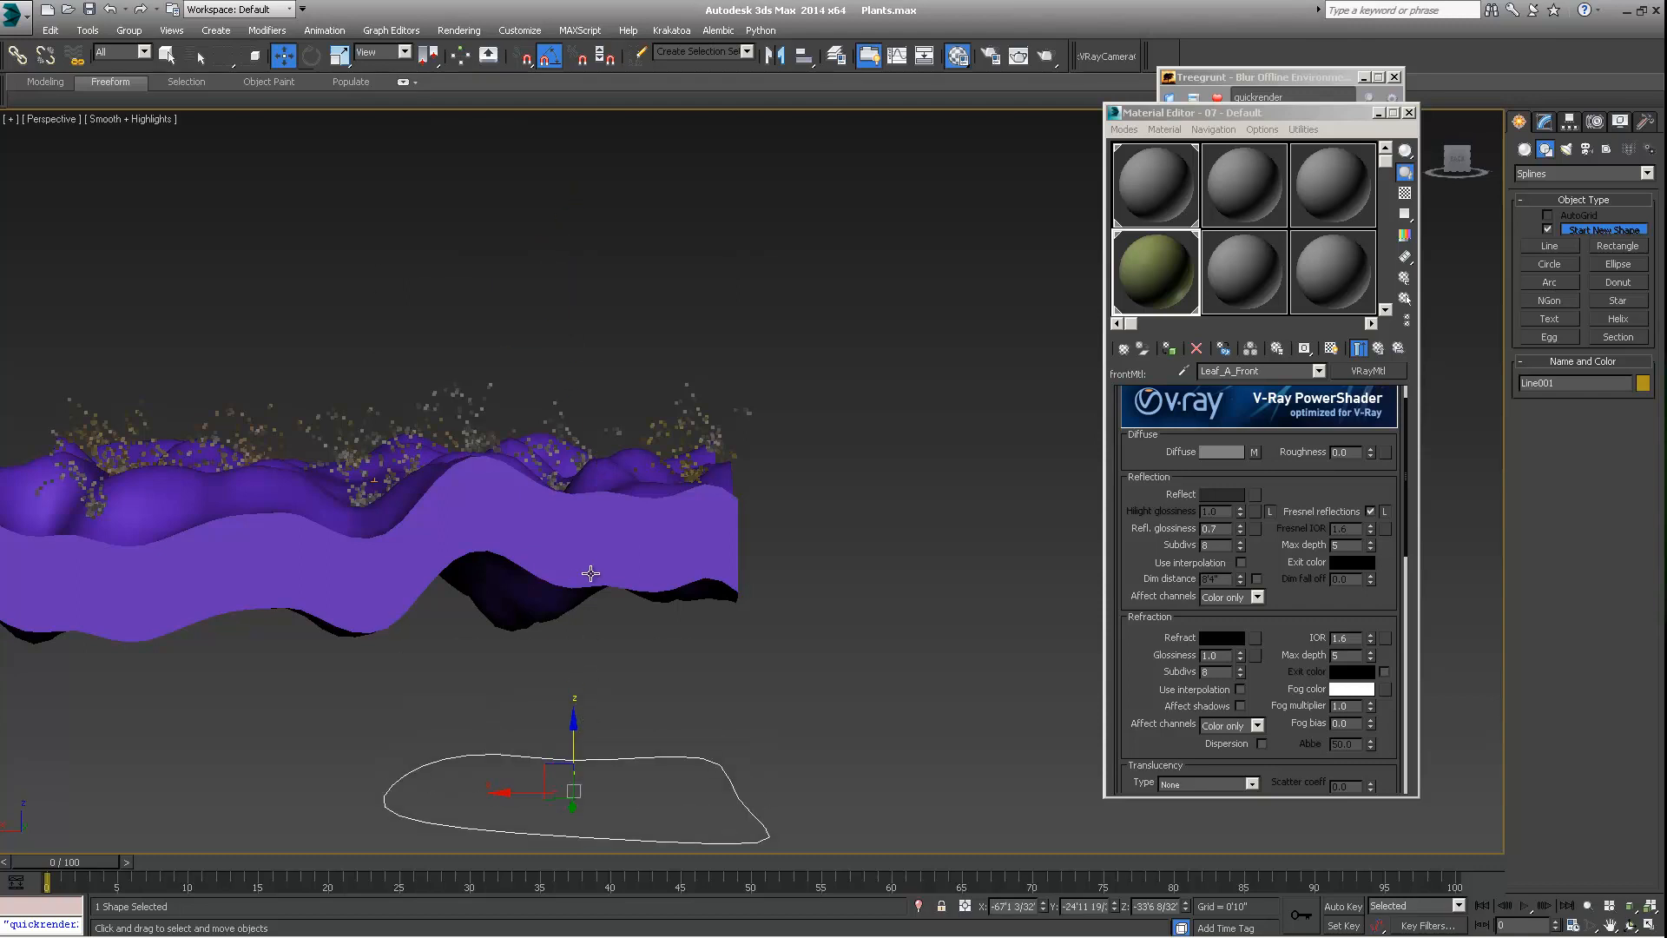
Select the Forest object and add a new Include spline area to it, picking the closed line below the terrain as its spline
middle_drag(585, 566, 587, 584)
scroll(587, 577, down, 3)
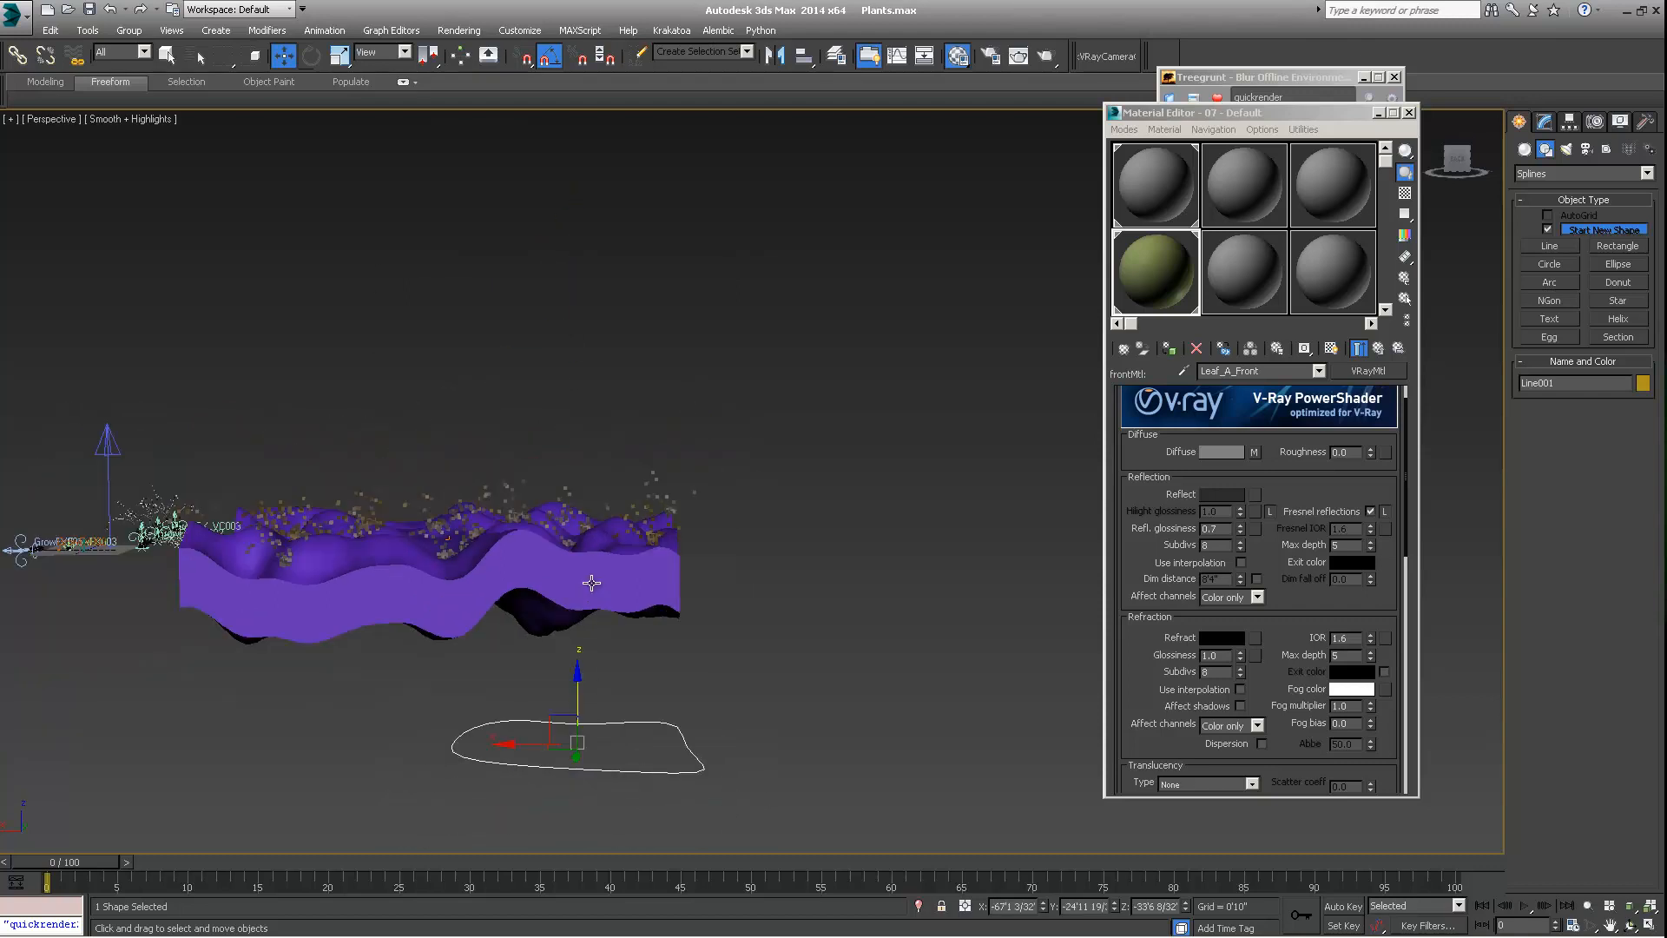
click(646, 493)
alt+middle_drag(660, 499, 672, 529)
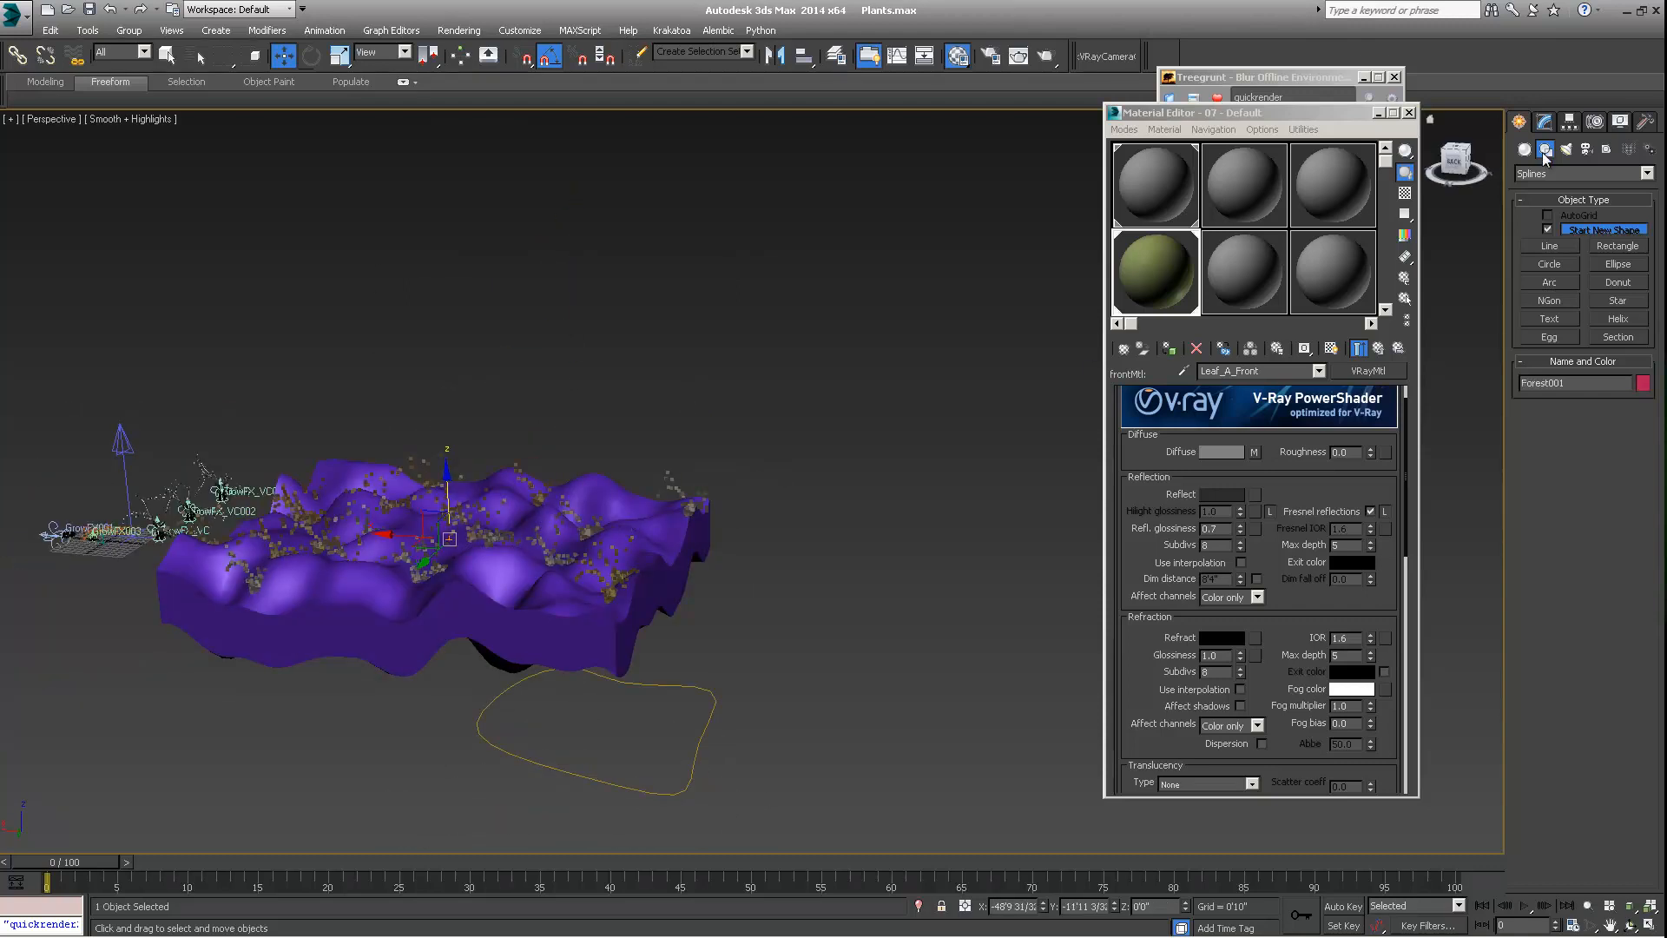
click(1548, 120)
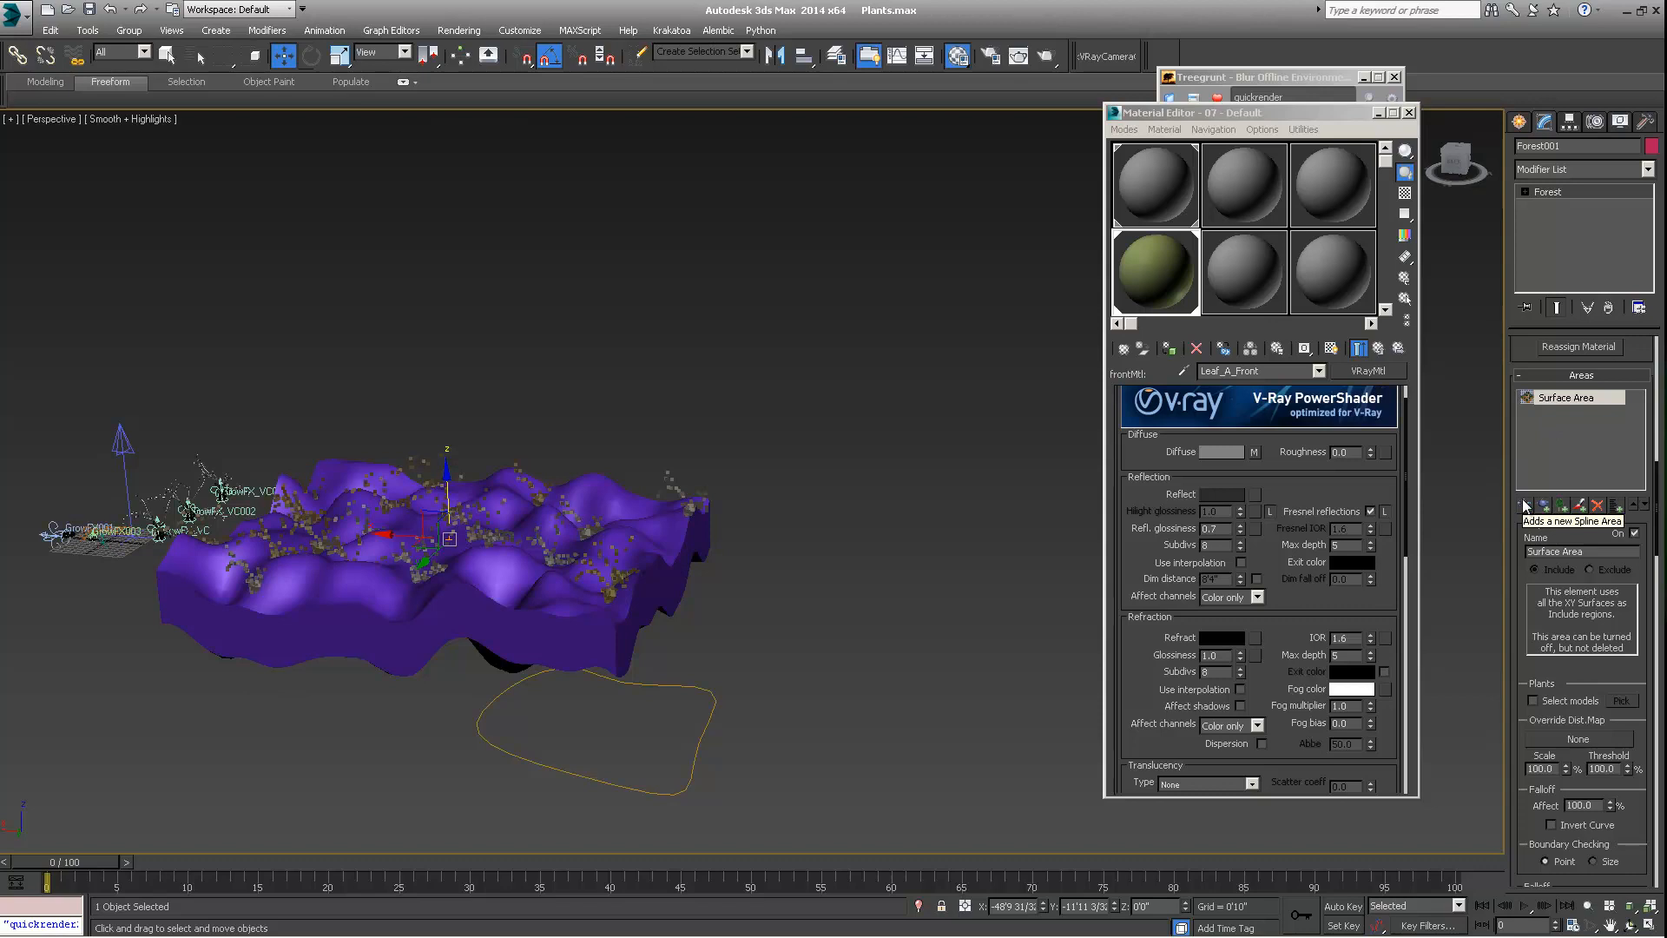
click(1526, 505)
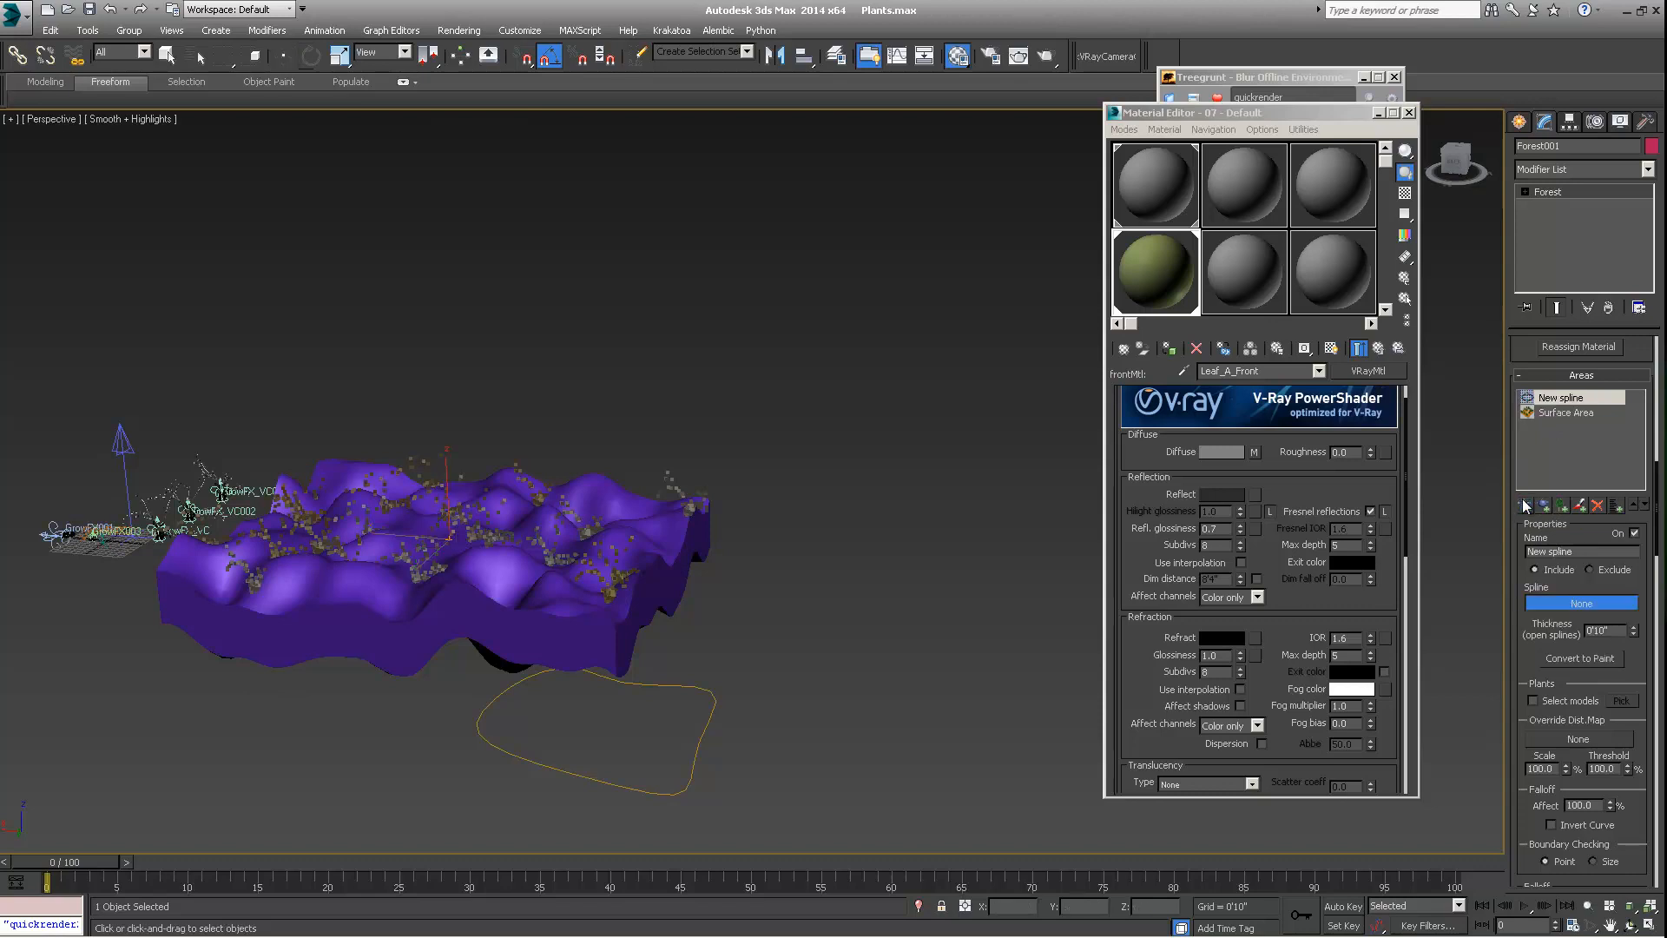
click(703, 688)
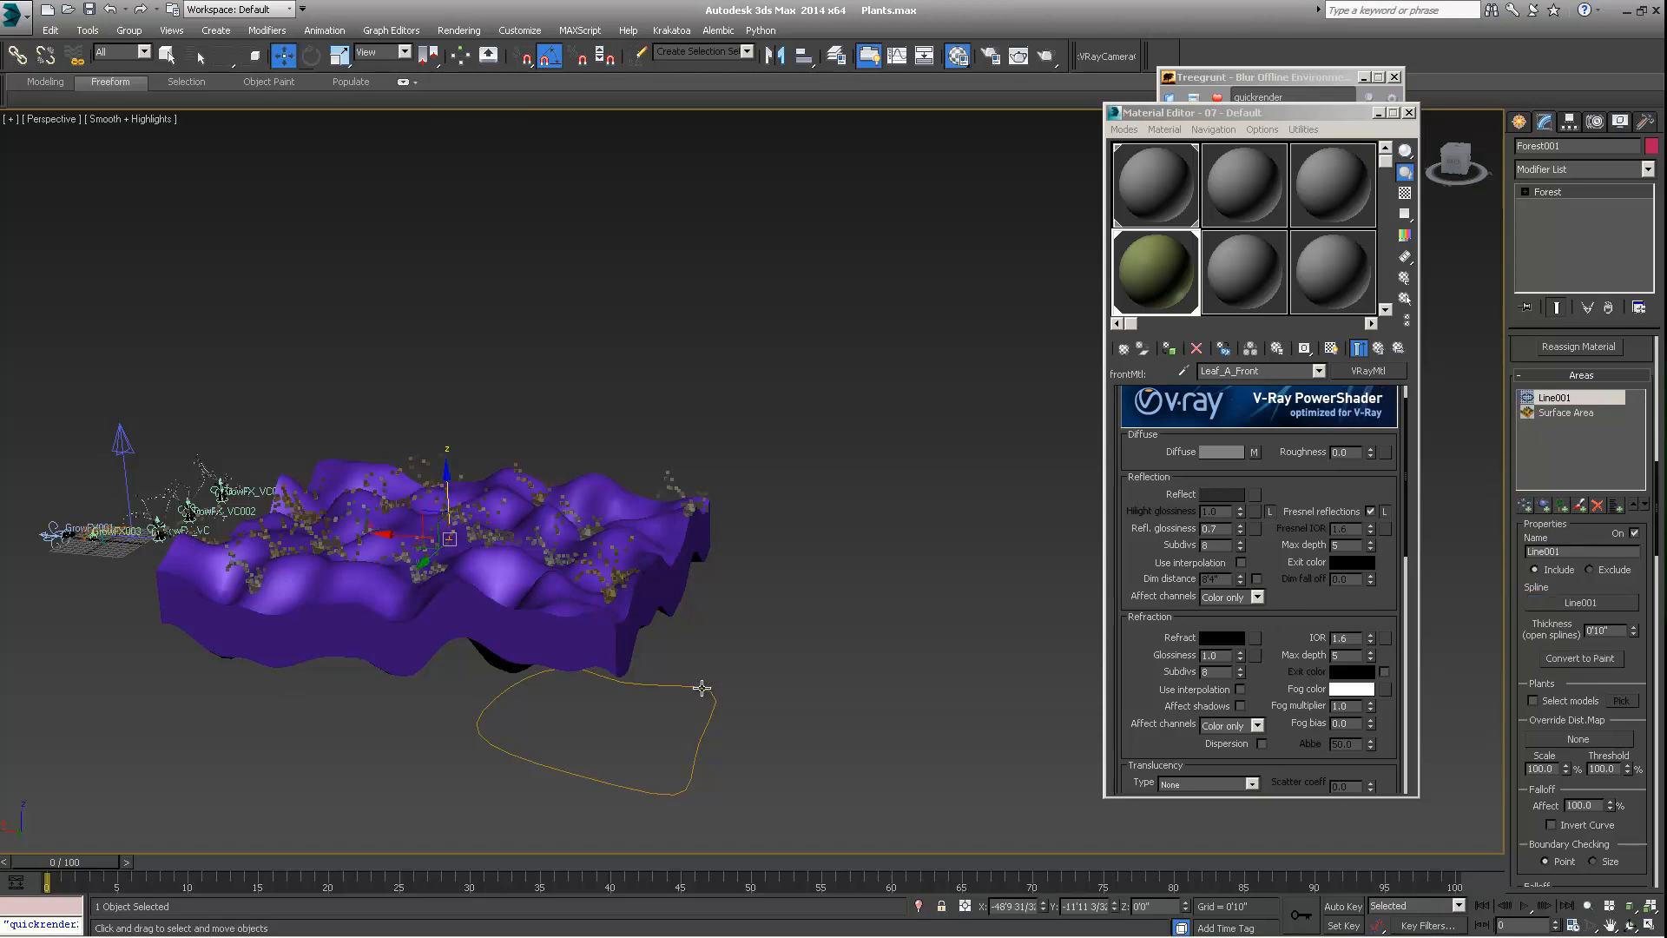
Turn off the Forest object's Surface Area entry so that only the Line001 spline area drives the scatter
click(1567, 413)
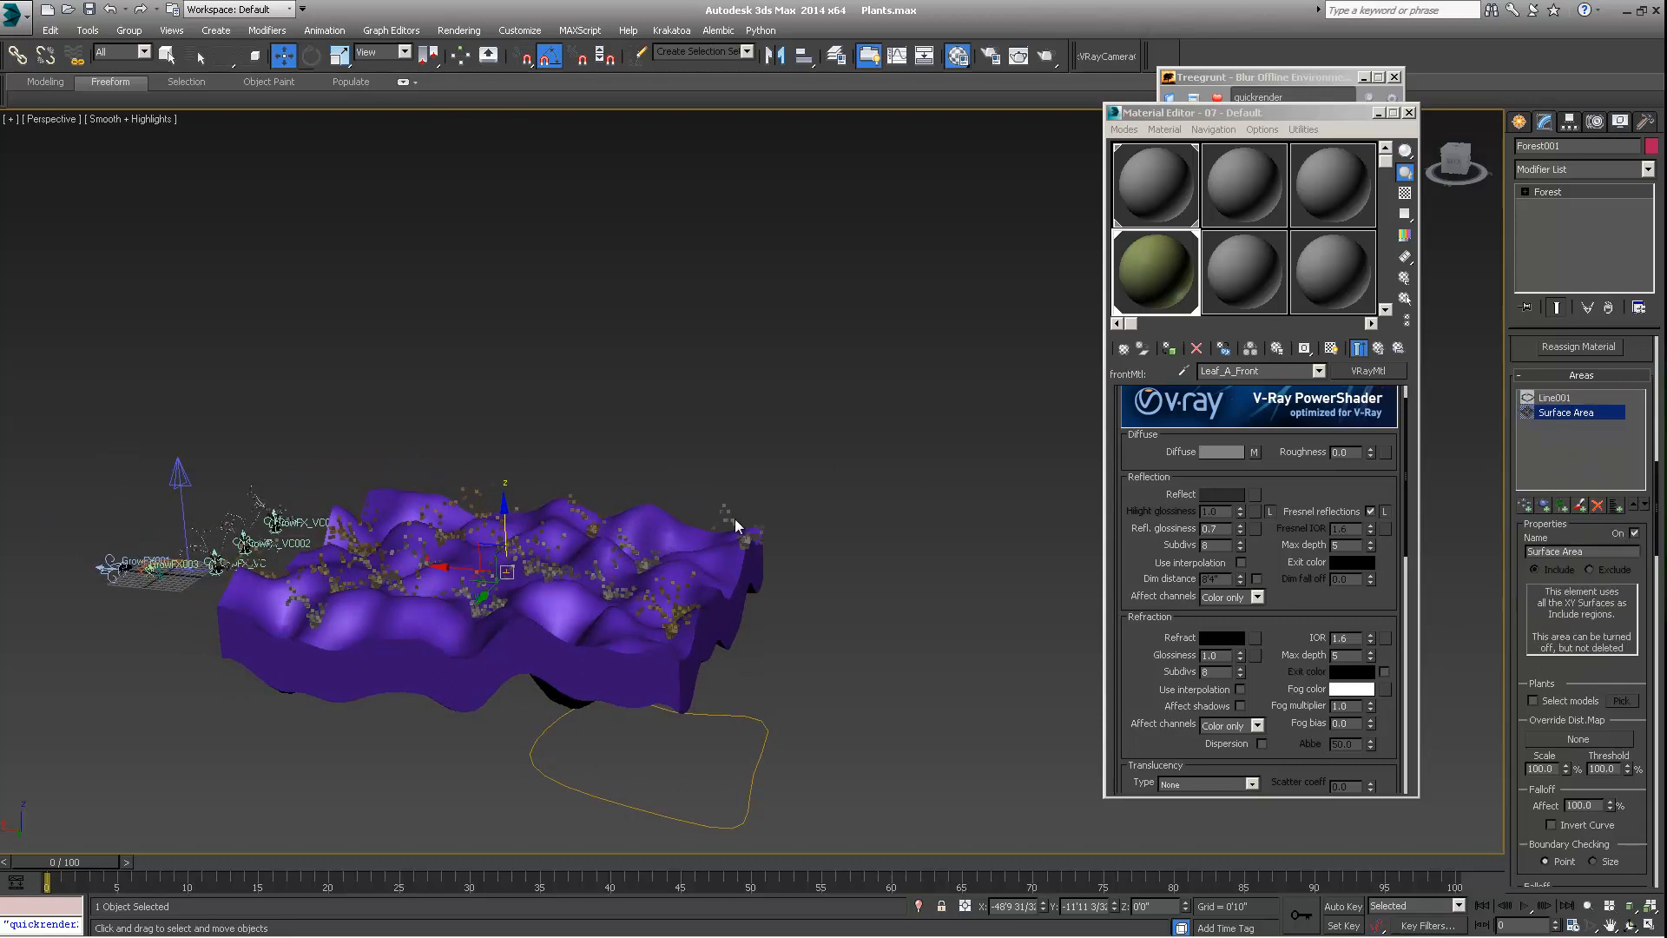
alt+middle_drag(736, 521, 750, 584)
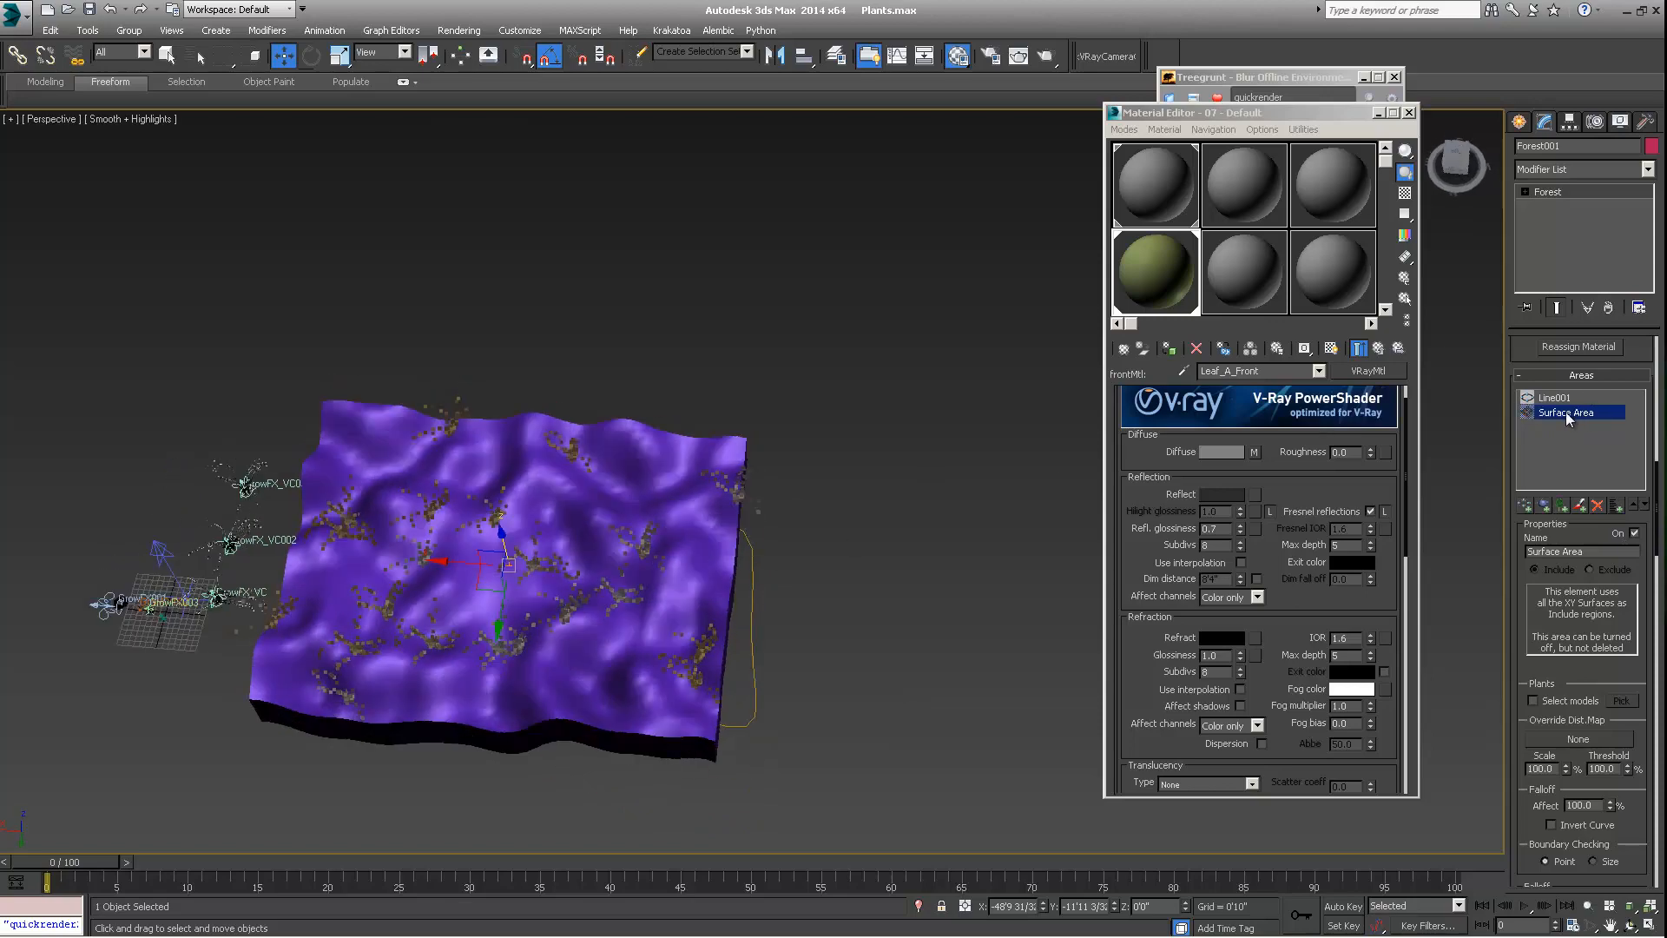
click(1635, 533)
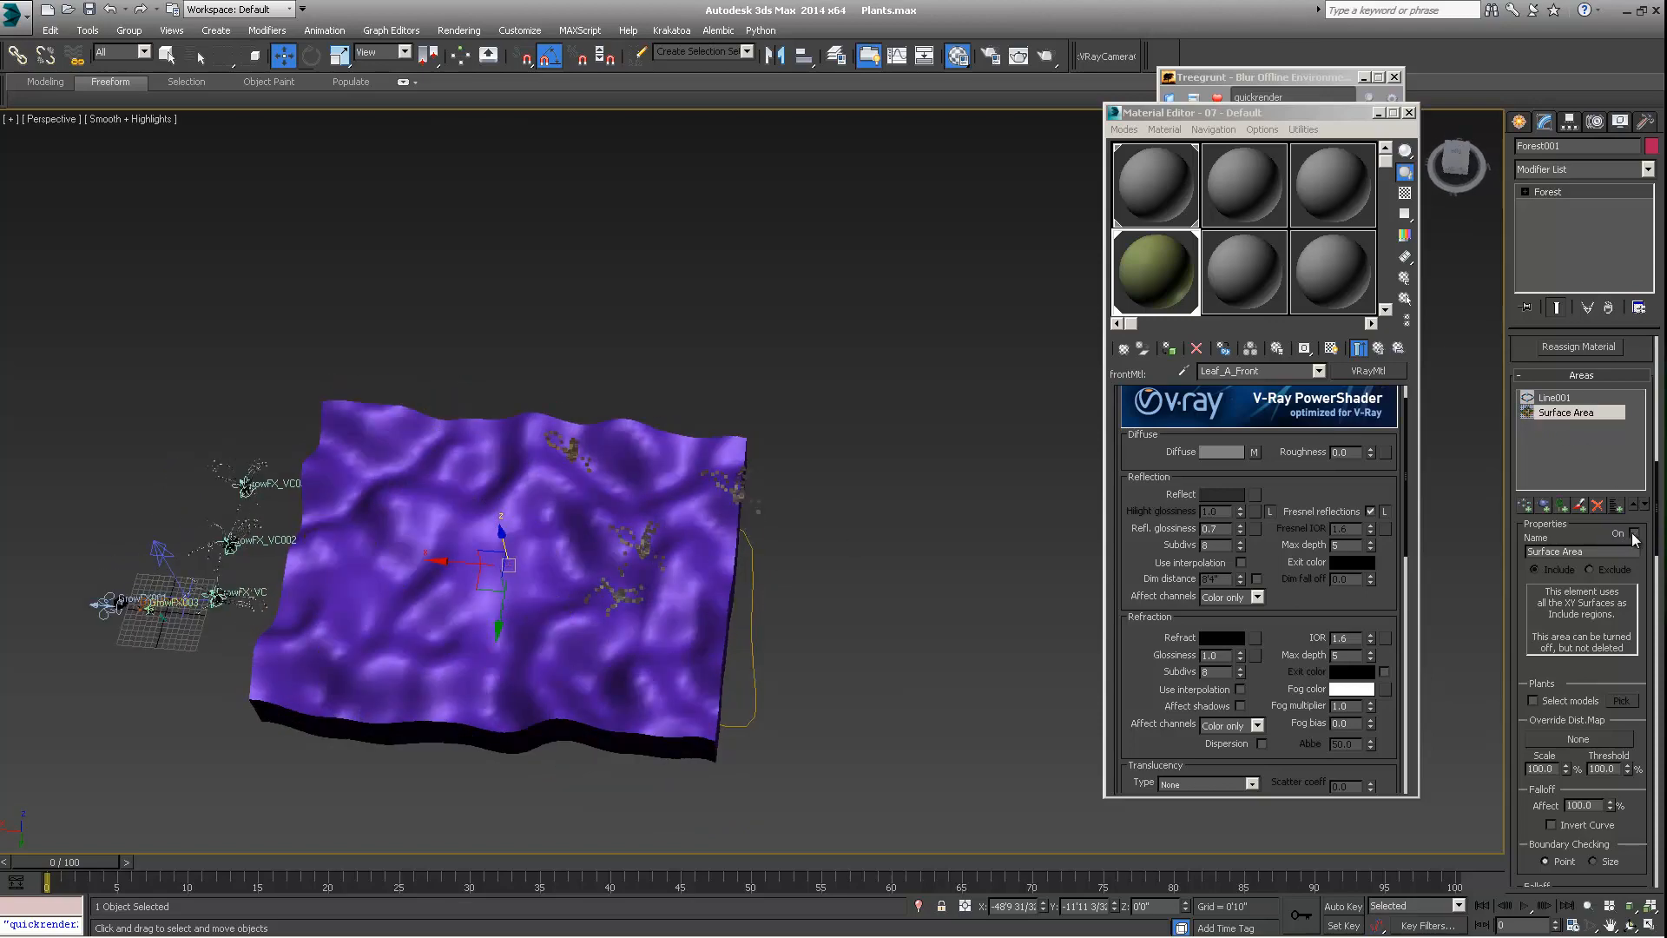
alt+middle_drag(573, 633, 578, 599)
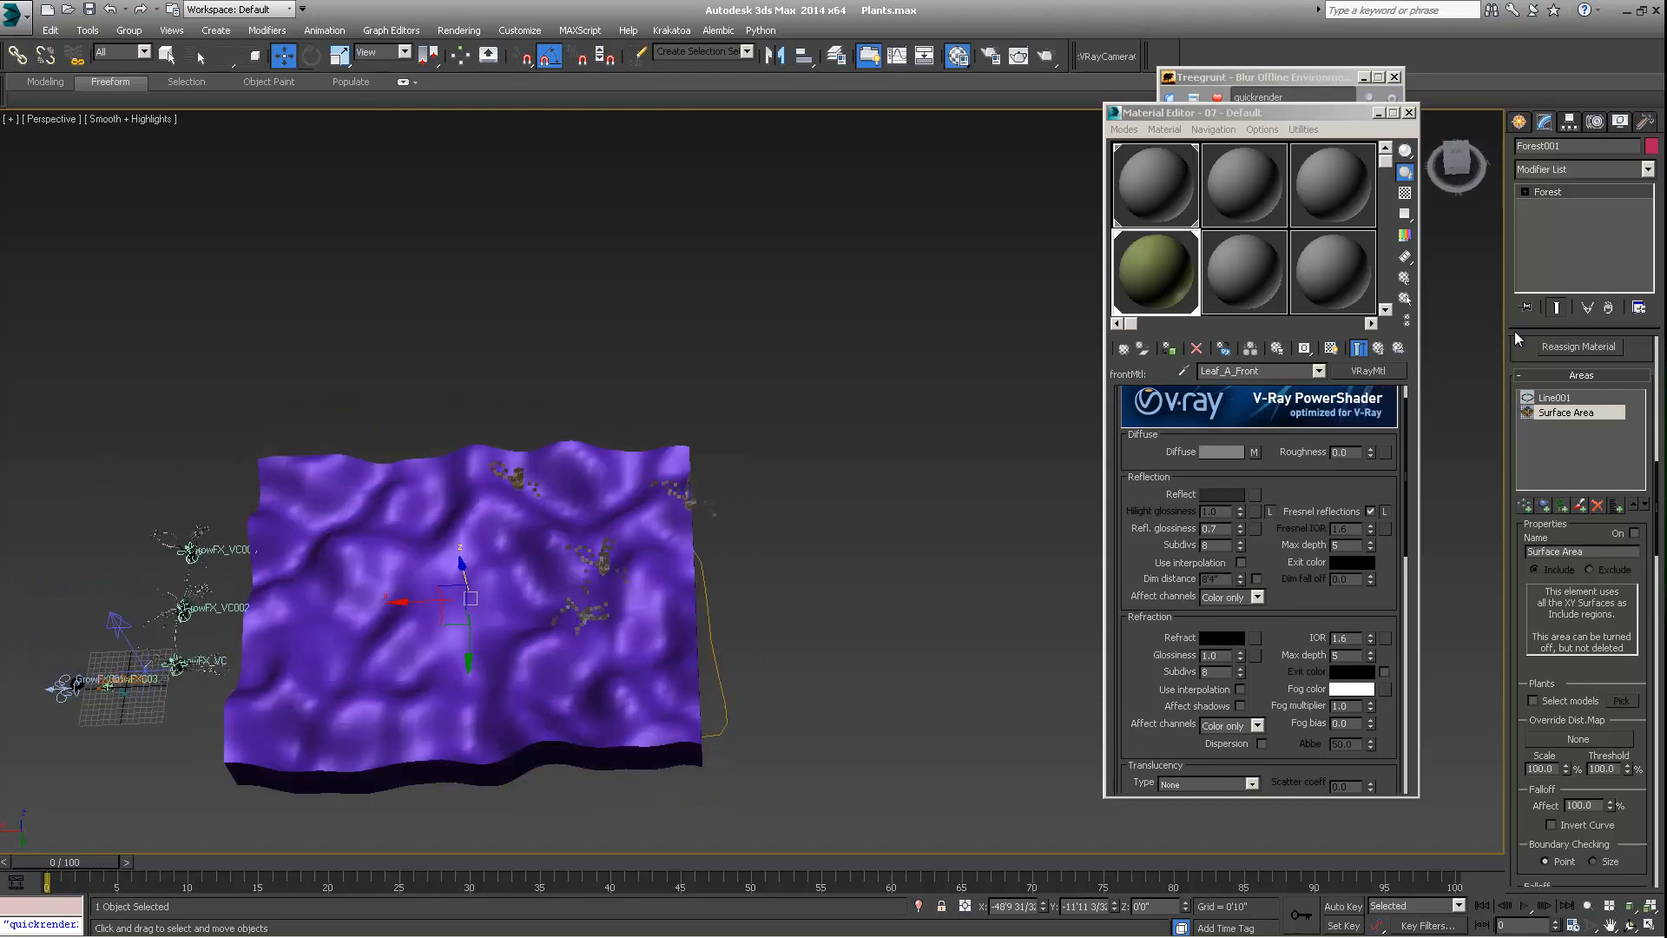
Switch the Line001 spline area from Include to Exclude and check the terrain from above
click(1559, 401)
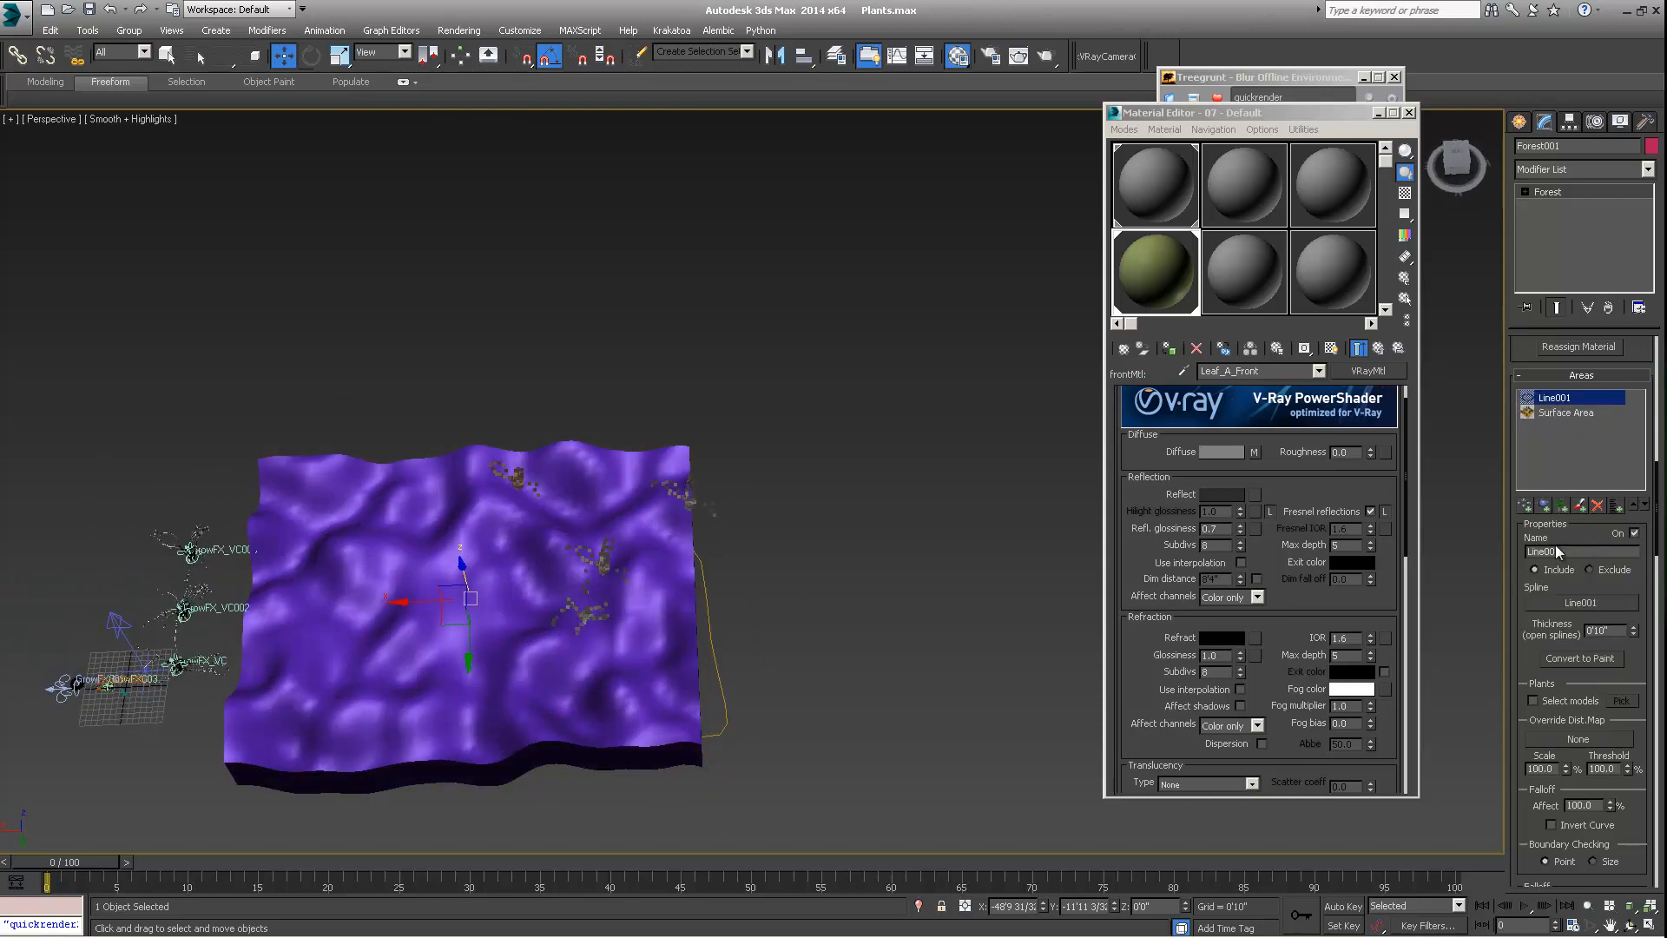
click(1592, 571)
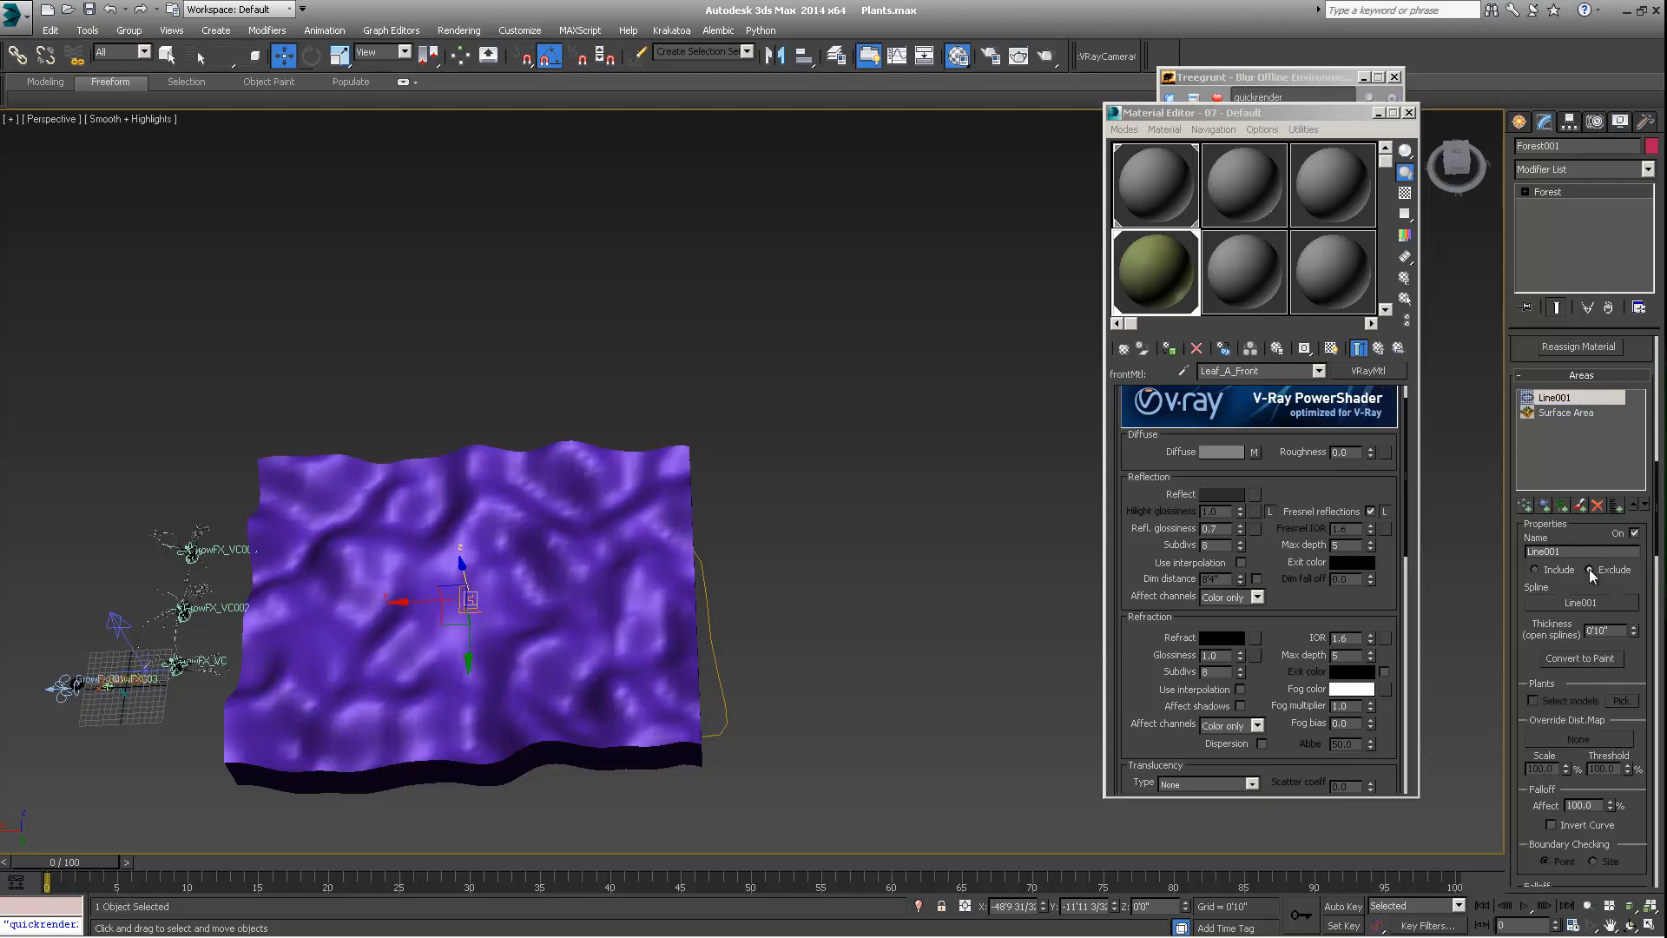
alt+middle_drag(236, 503, 157, 546)
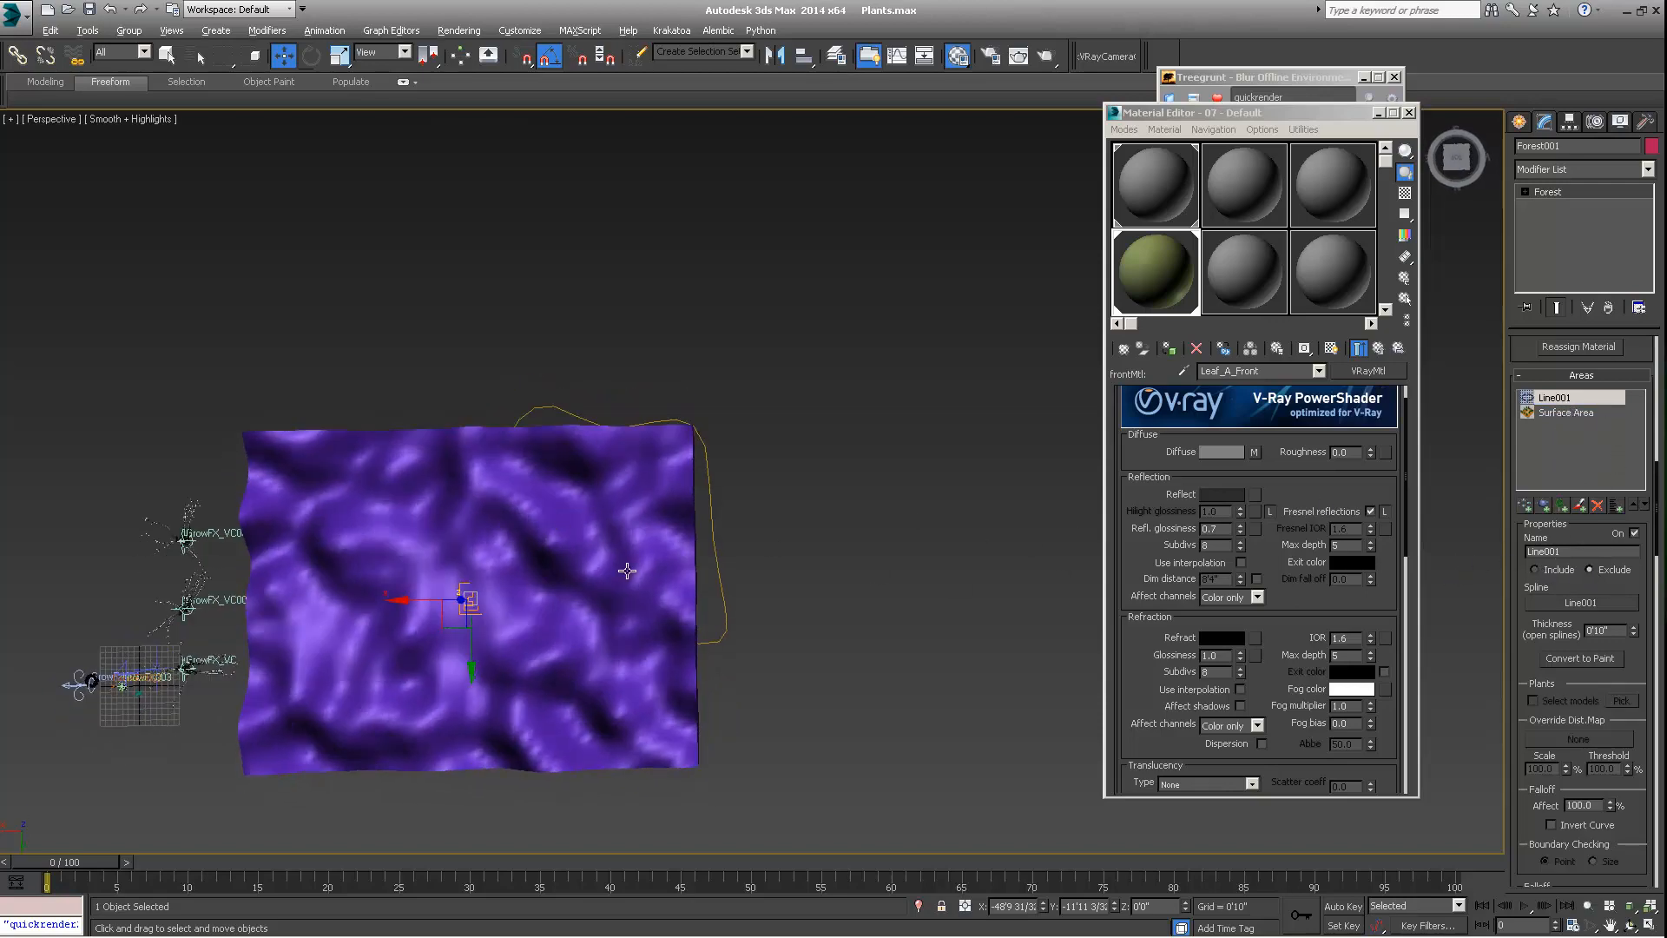
alt+middle_drag(625, 565, 573, 564)
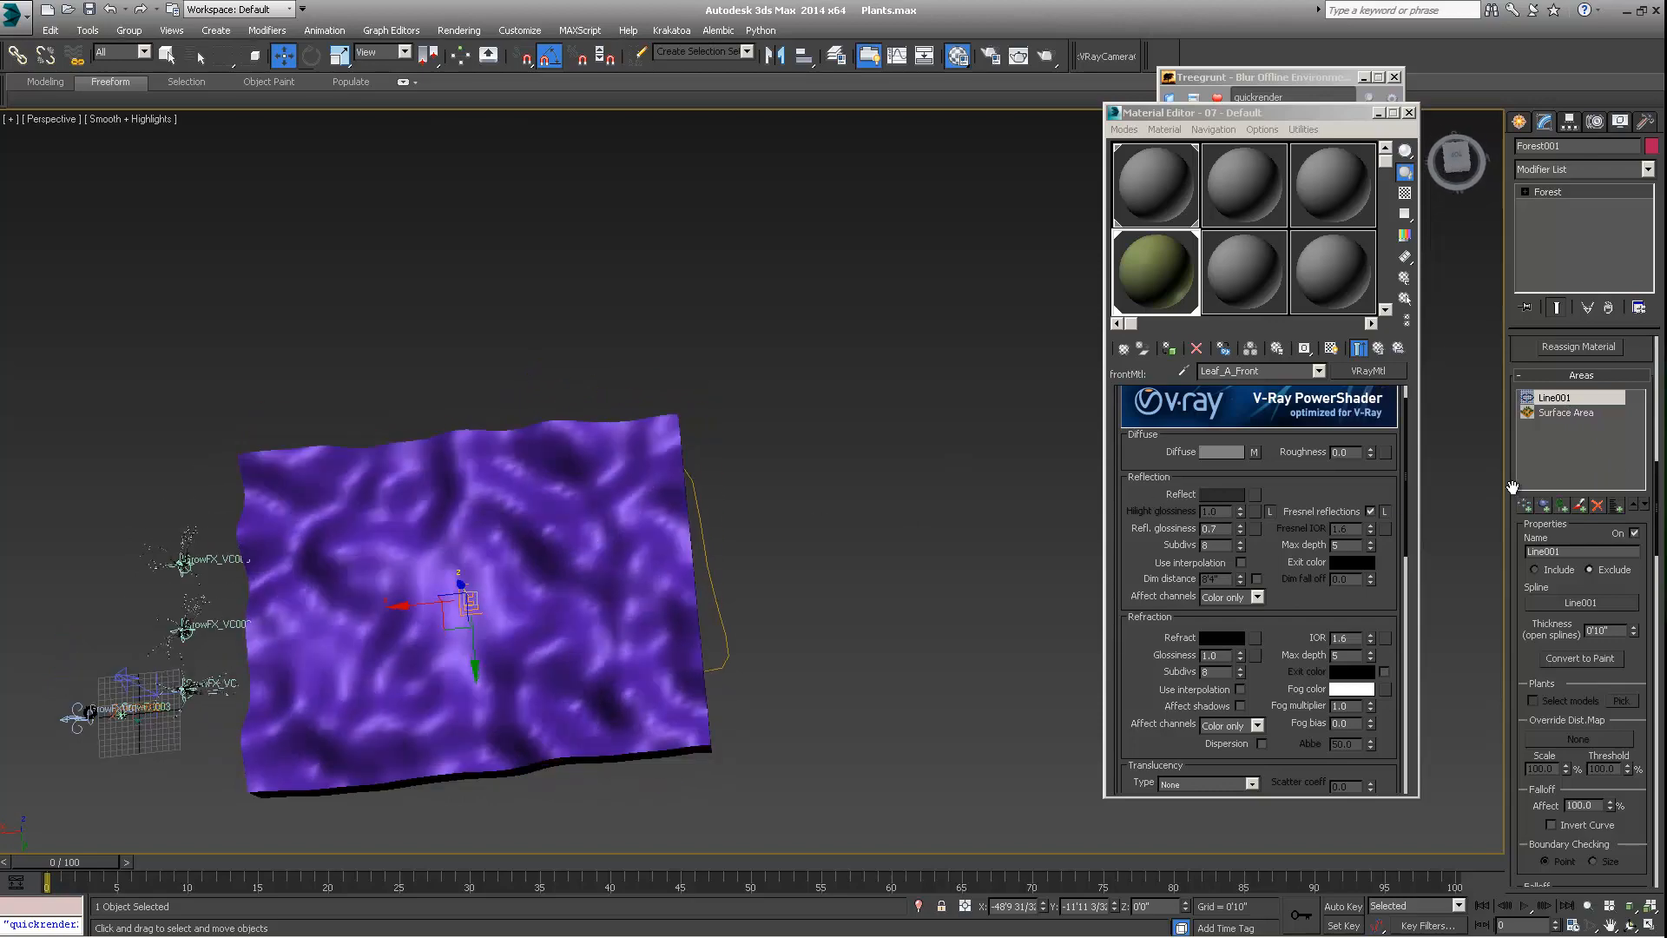
Turn the Surface Area back on and inspect the scatter around the excluded Line001 area
click(1560, 414)
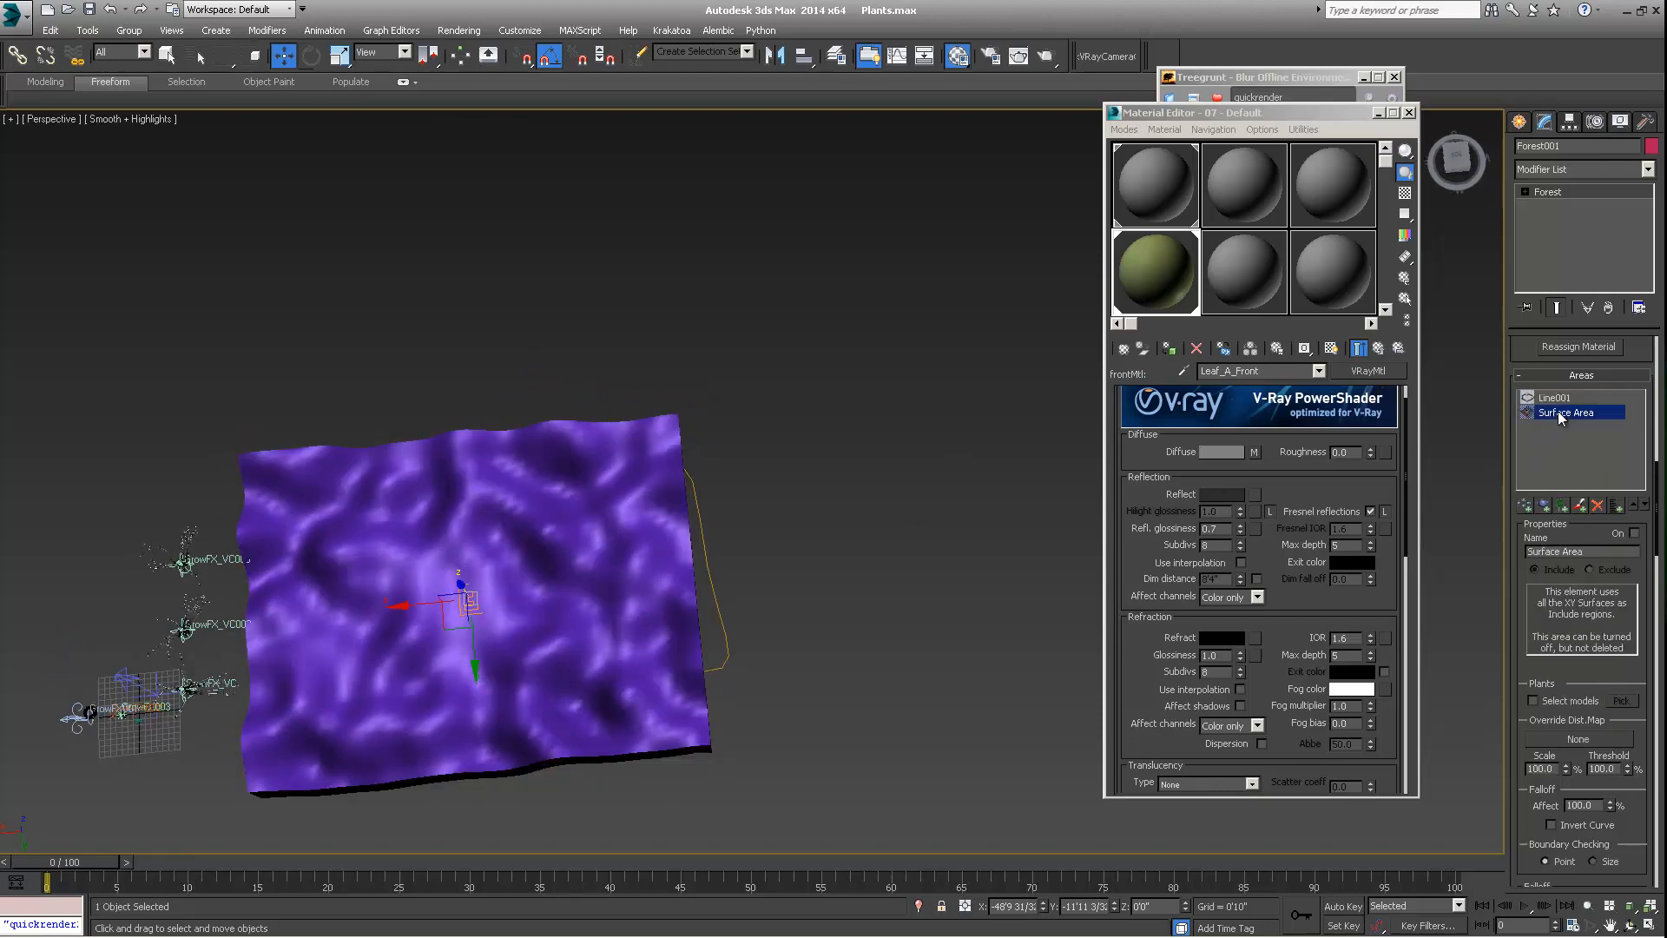
click(1635, 534)
alt+middle_drag(633, 631, 540, 604)
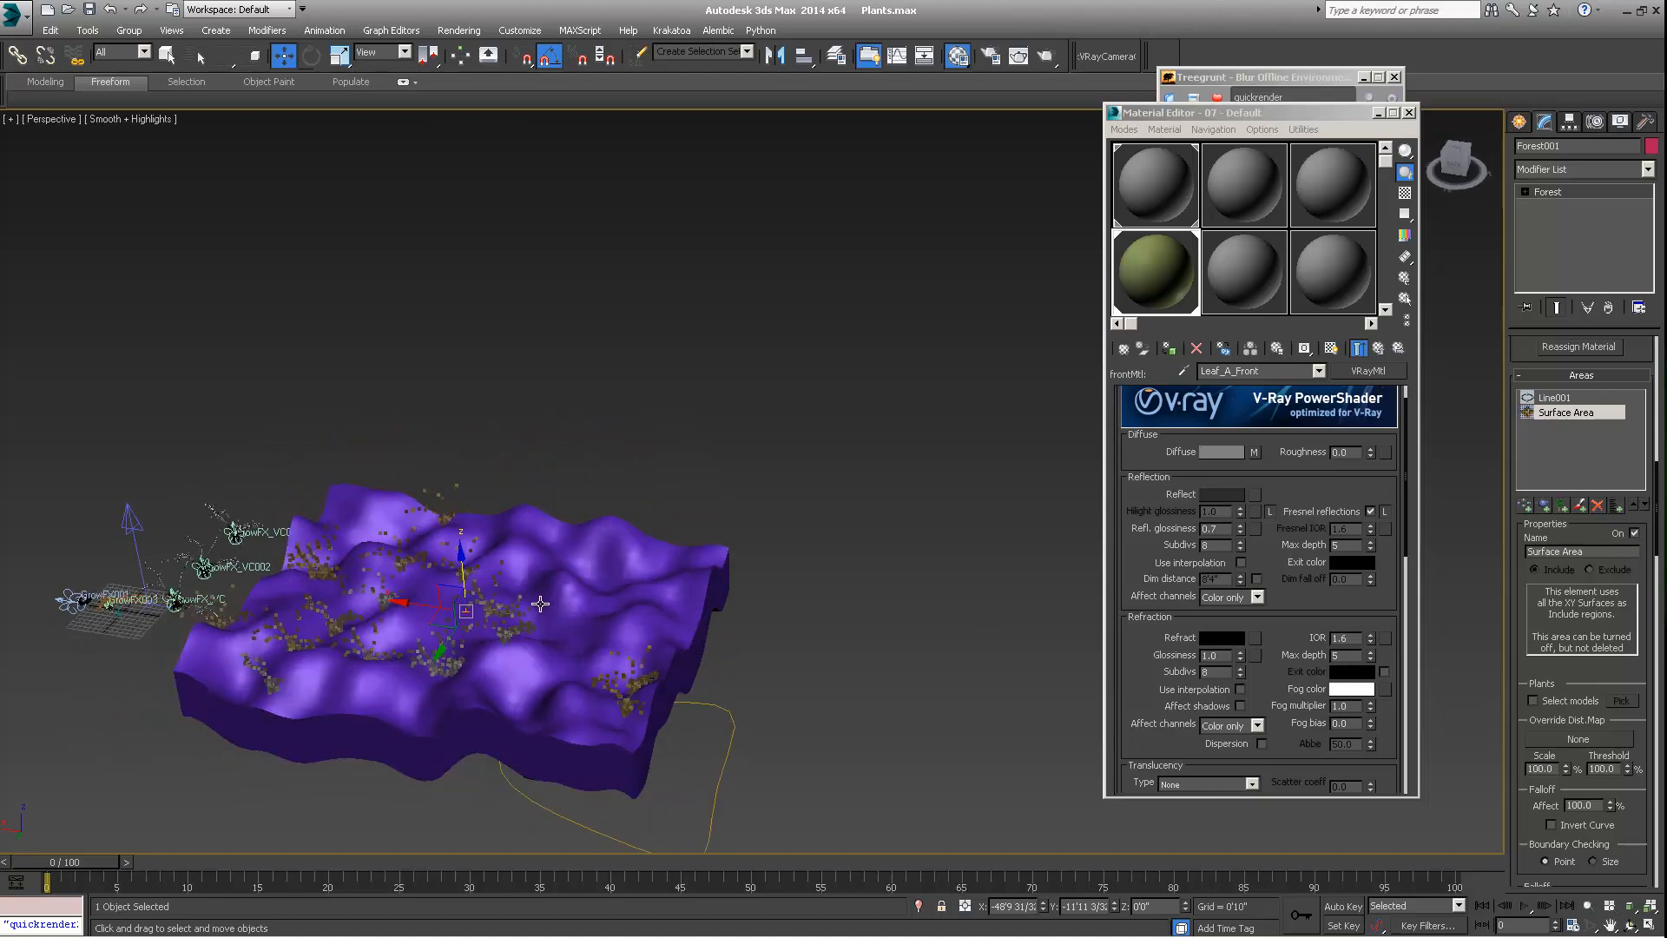
click(1553, 398)
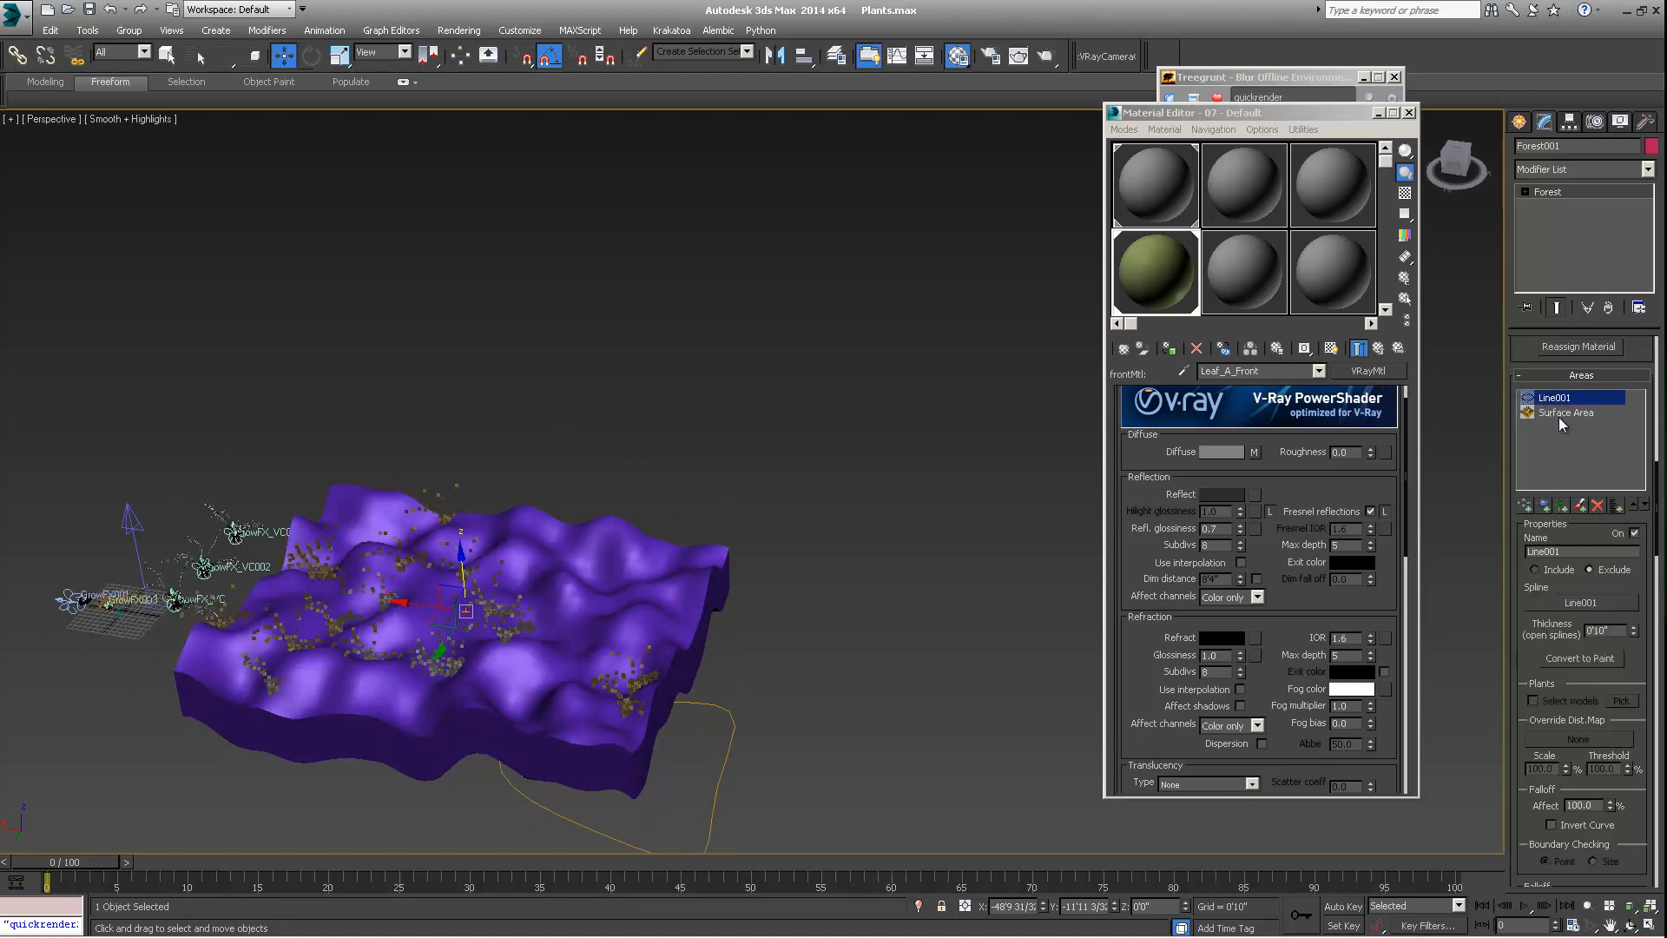
alt+middle_drag(608, 549, 563, 653)
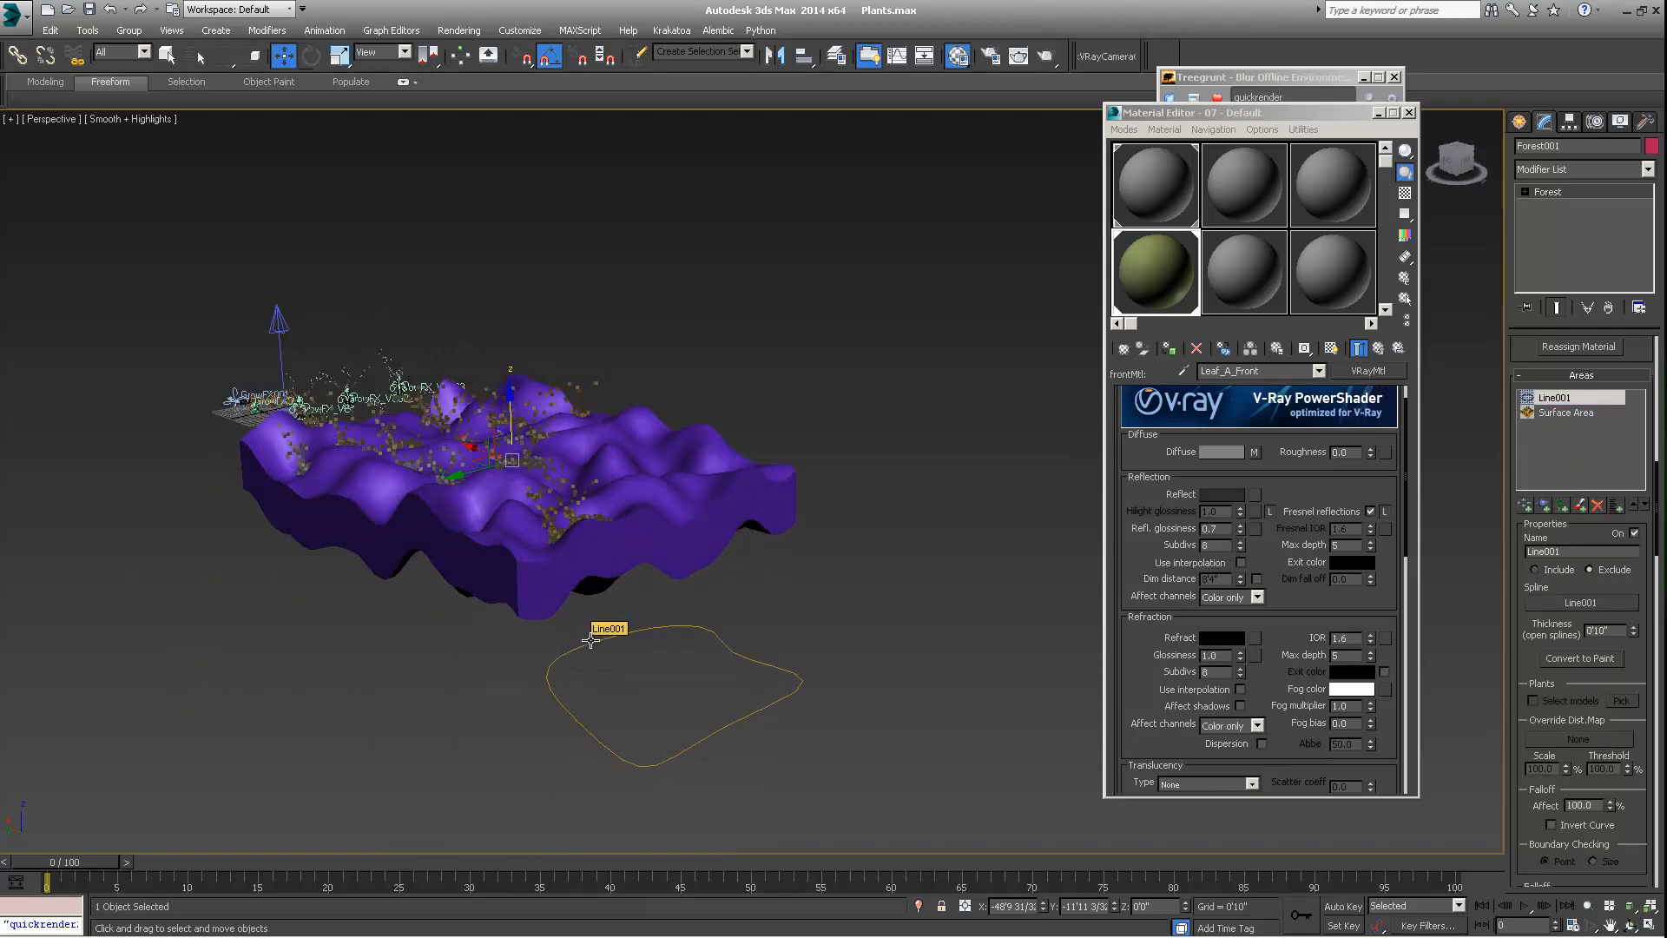
Select the Line001 spline beneath the terrain, enter its Vertex level and select one of its vertices
click(590, 641)
alt+middle_drag(591, 641, 486, 673)
key(1)
click(534, 666)
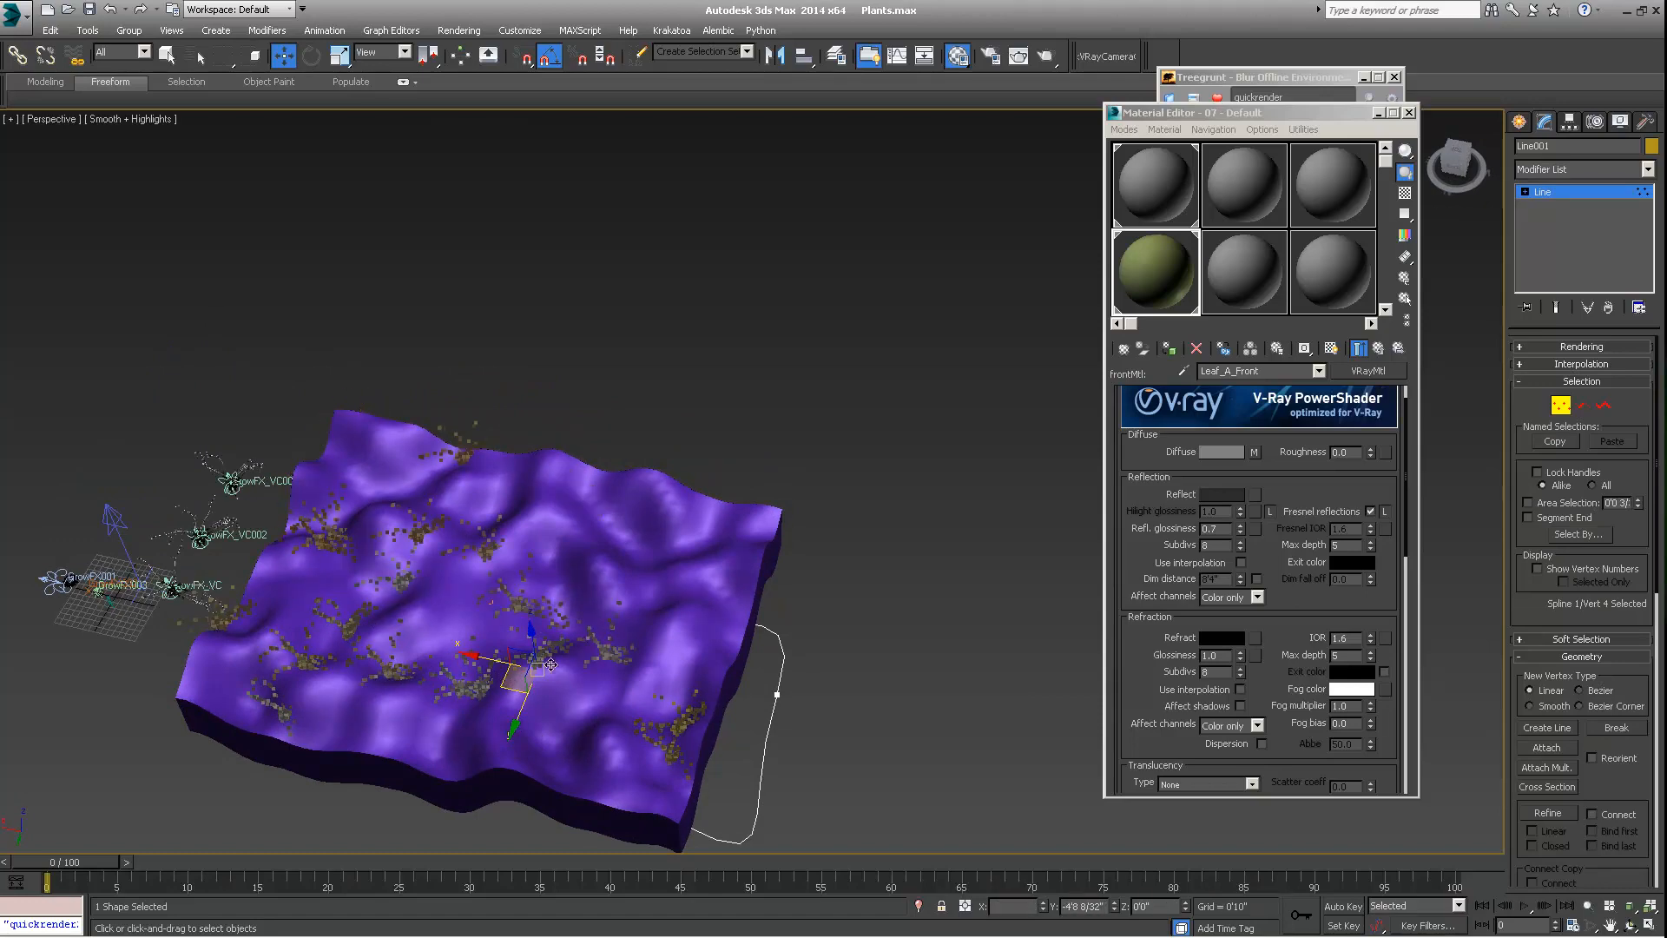
alt+middle_drag(619, 608, 675, 412)
scroll(672, 462, up, 3)
scroll(673, 462, down, 3)
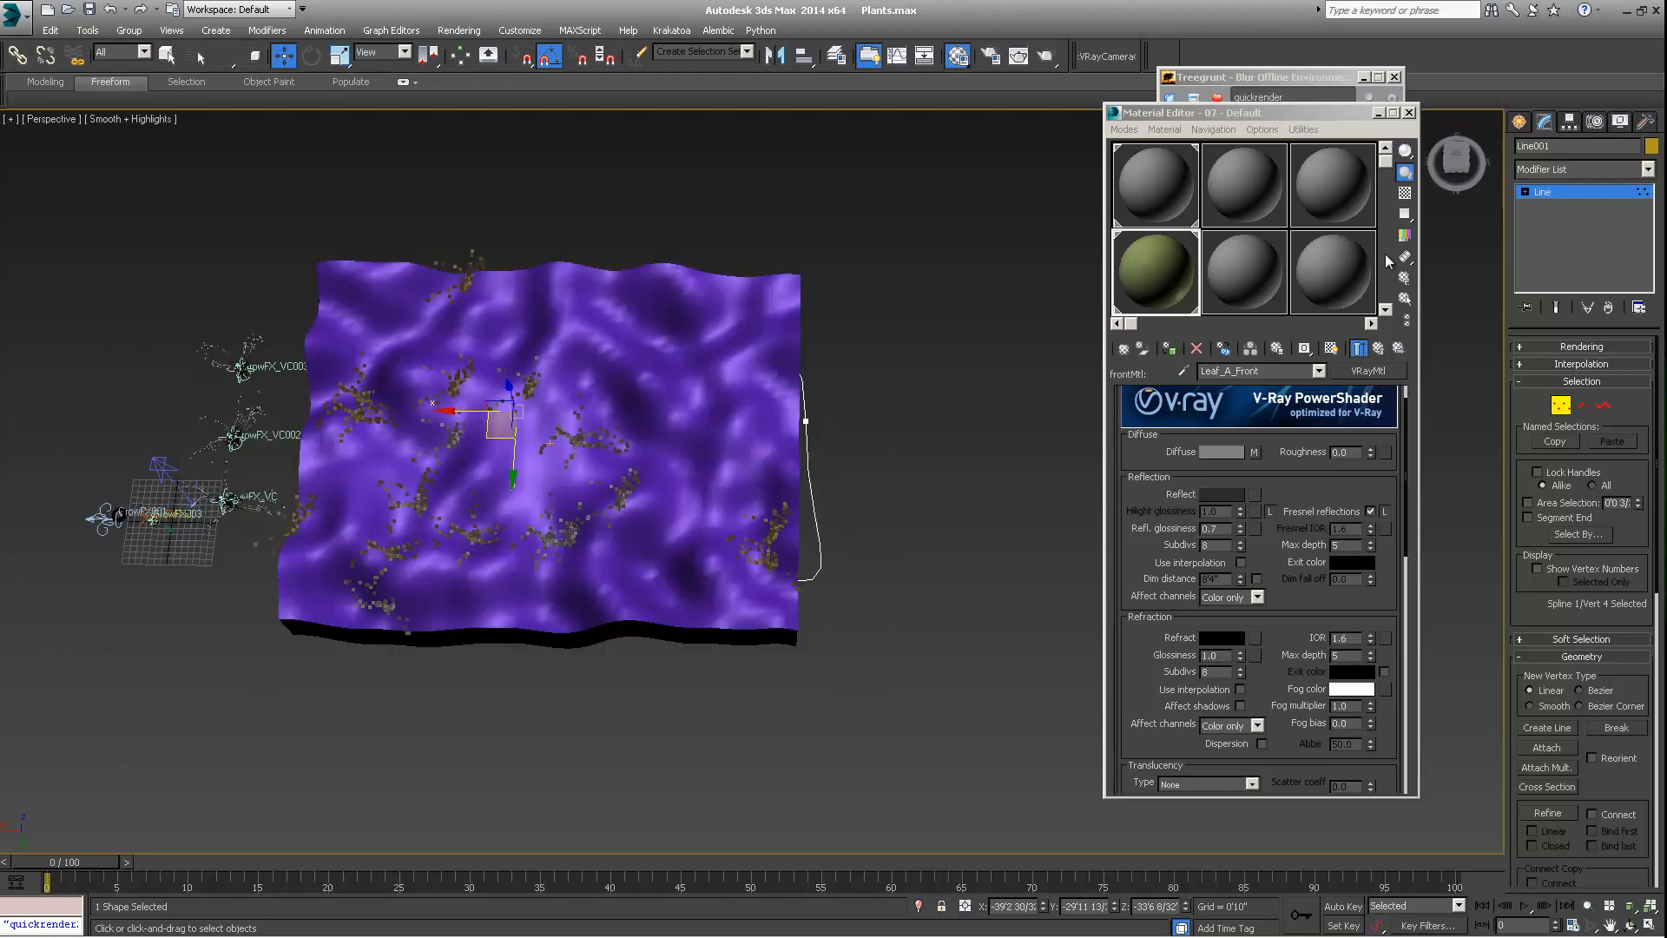
scroll(1554, 468, down, 3)
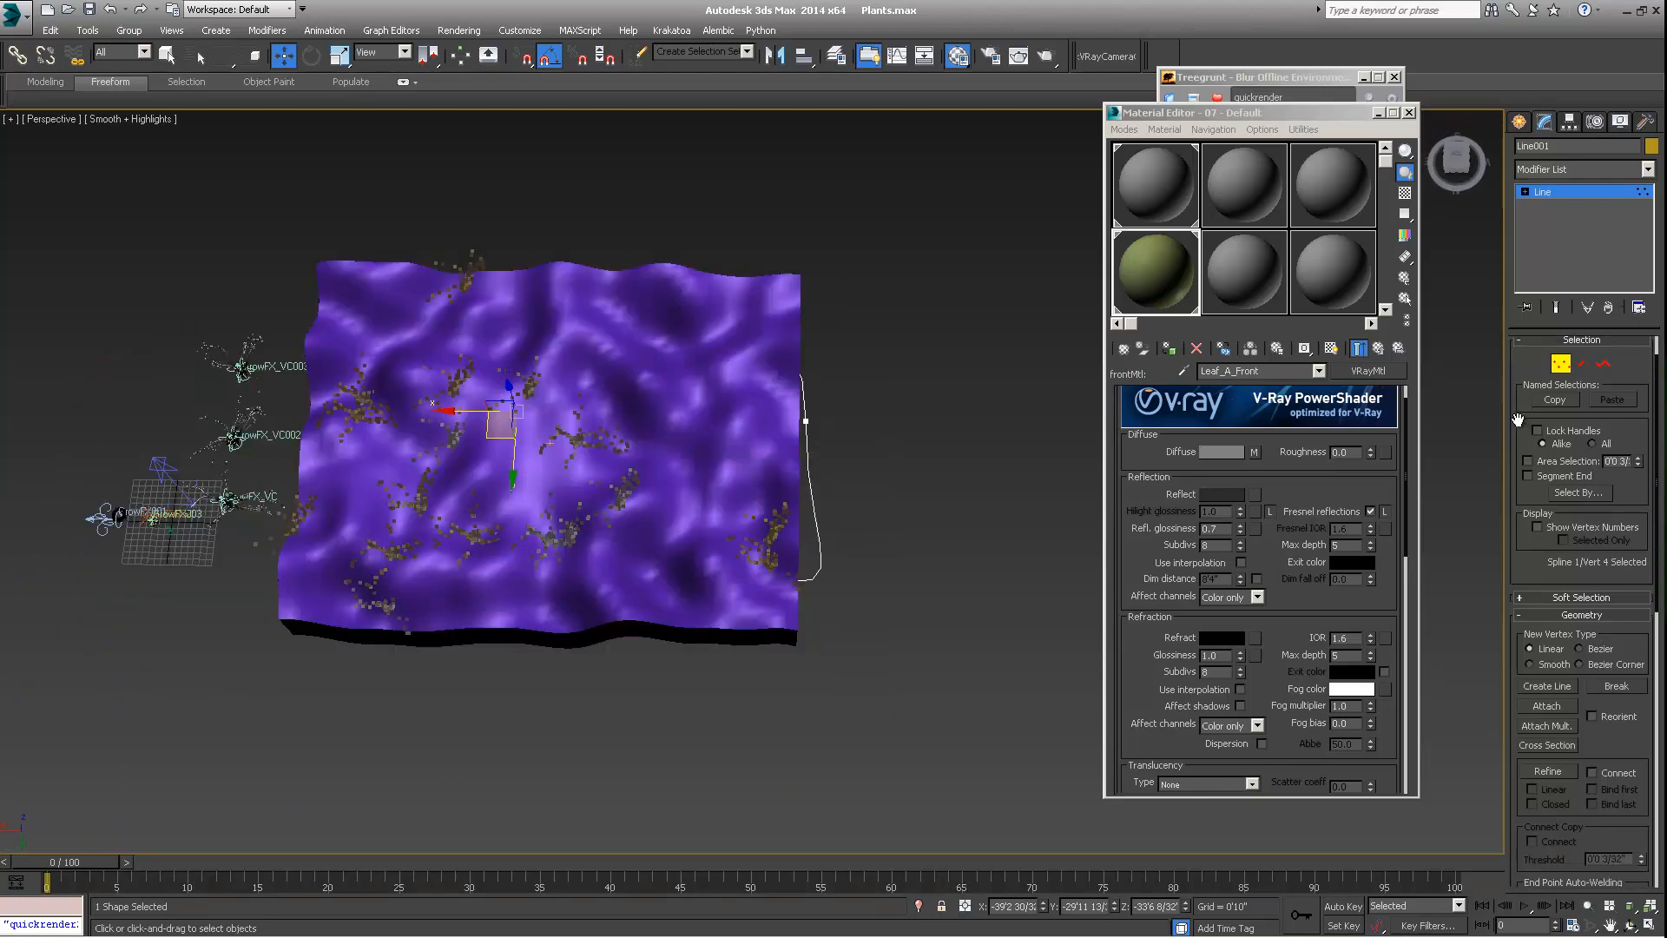
scroll(1572, 482, up, 3)
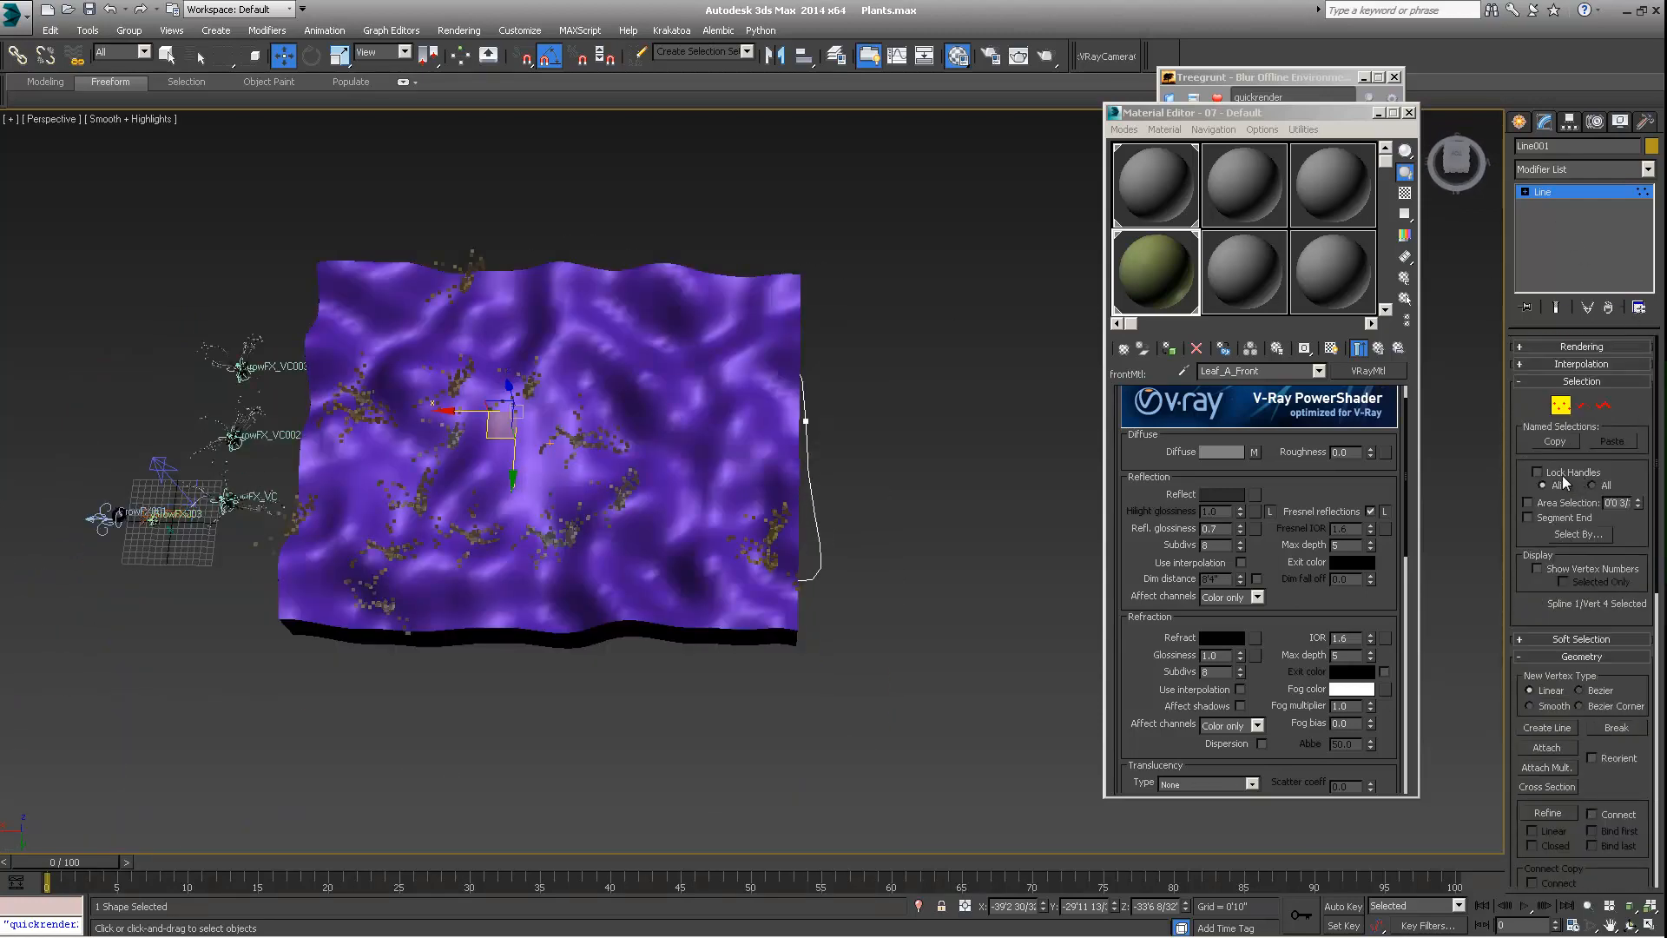
alt+middle_drag(710, 425, 395, 279)
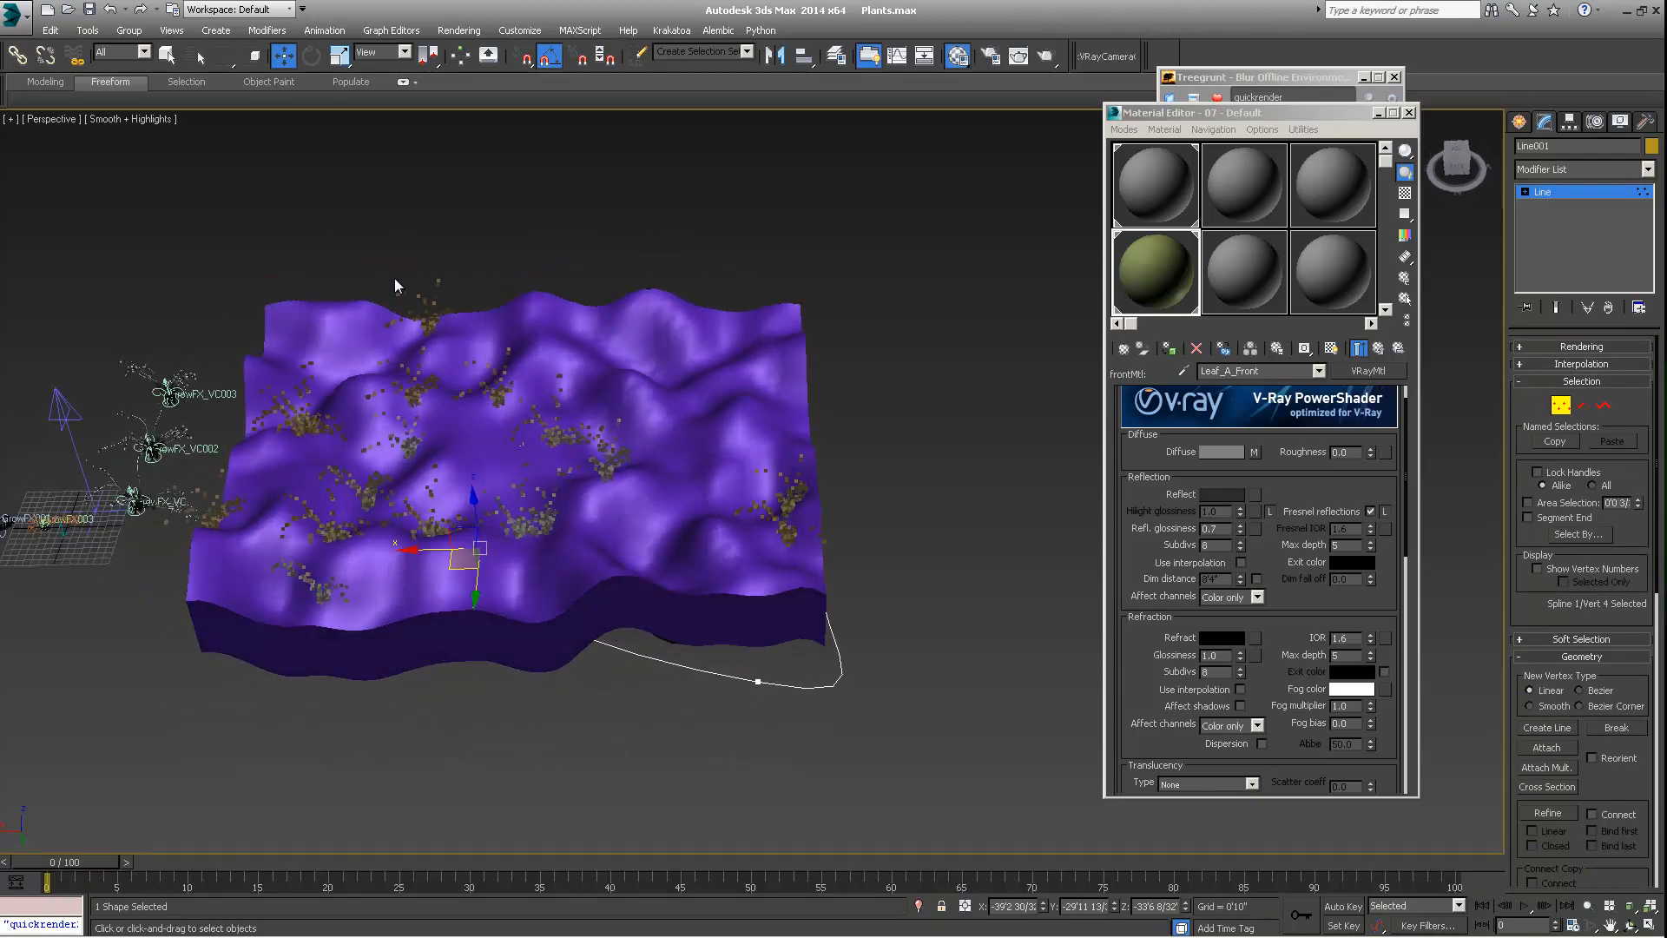
Search Treegrunt for "onion", launch the Onion layer manager and move its window beside the terrain
click(1170, 54)
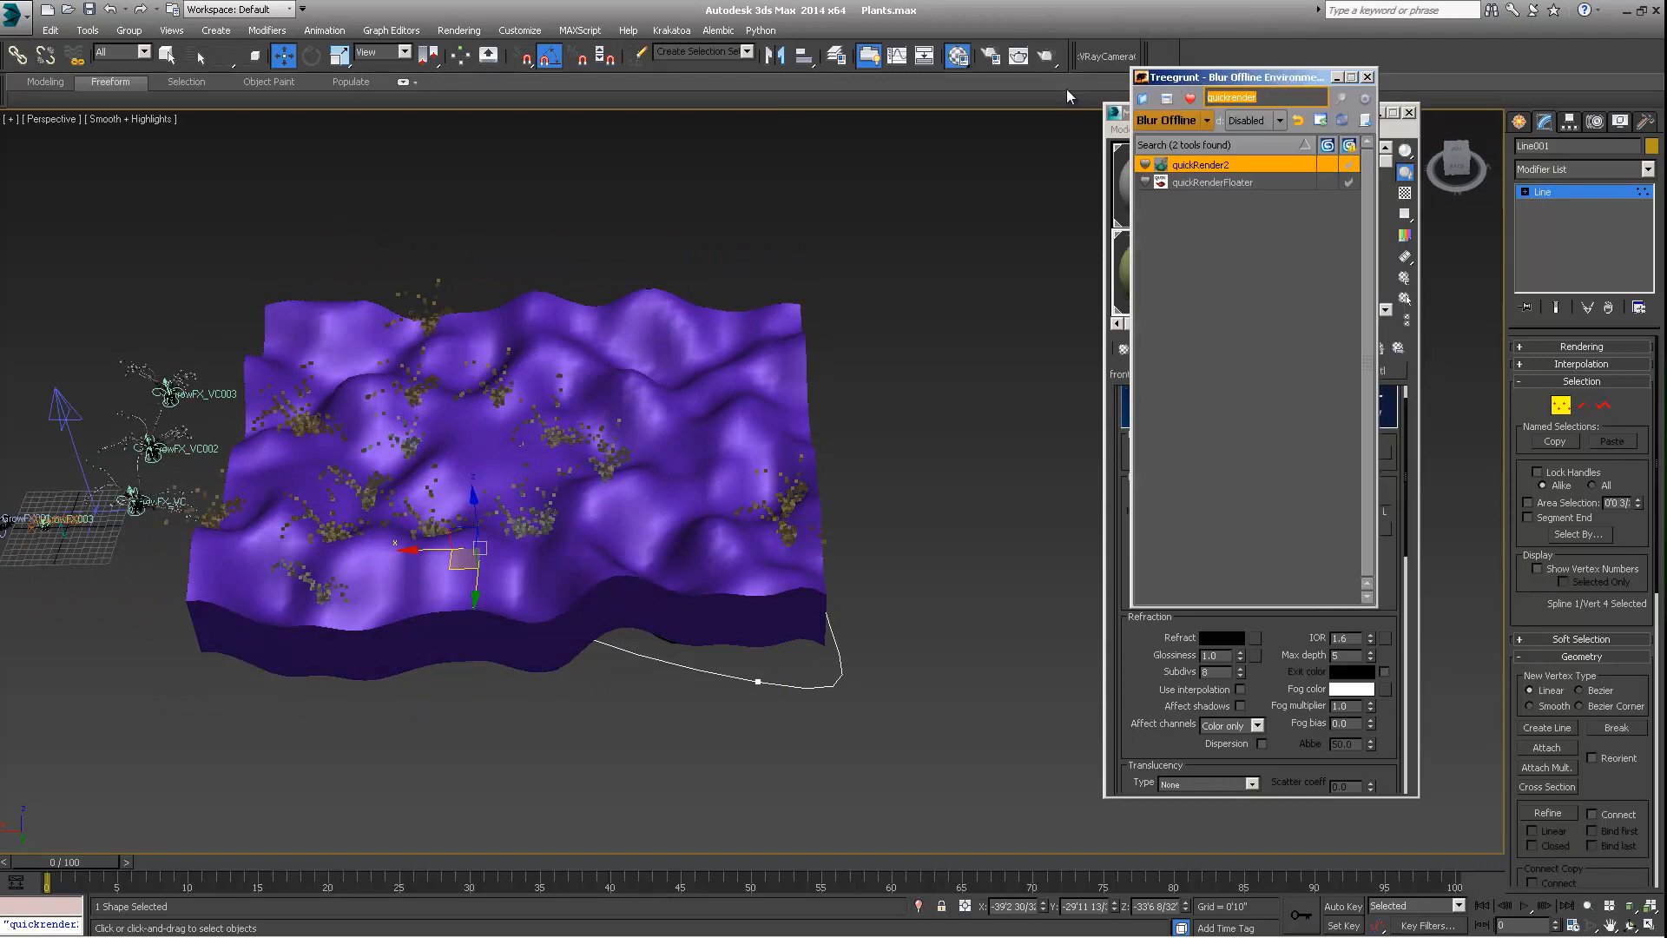
text(onioinn)
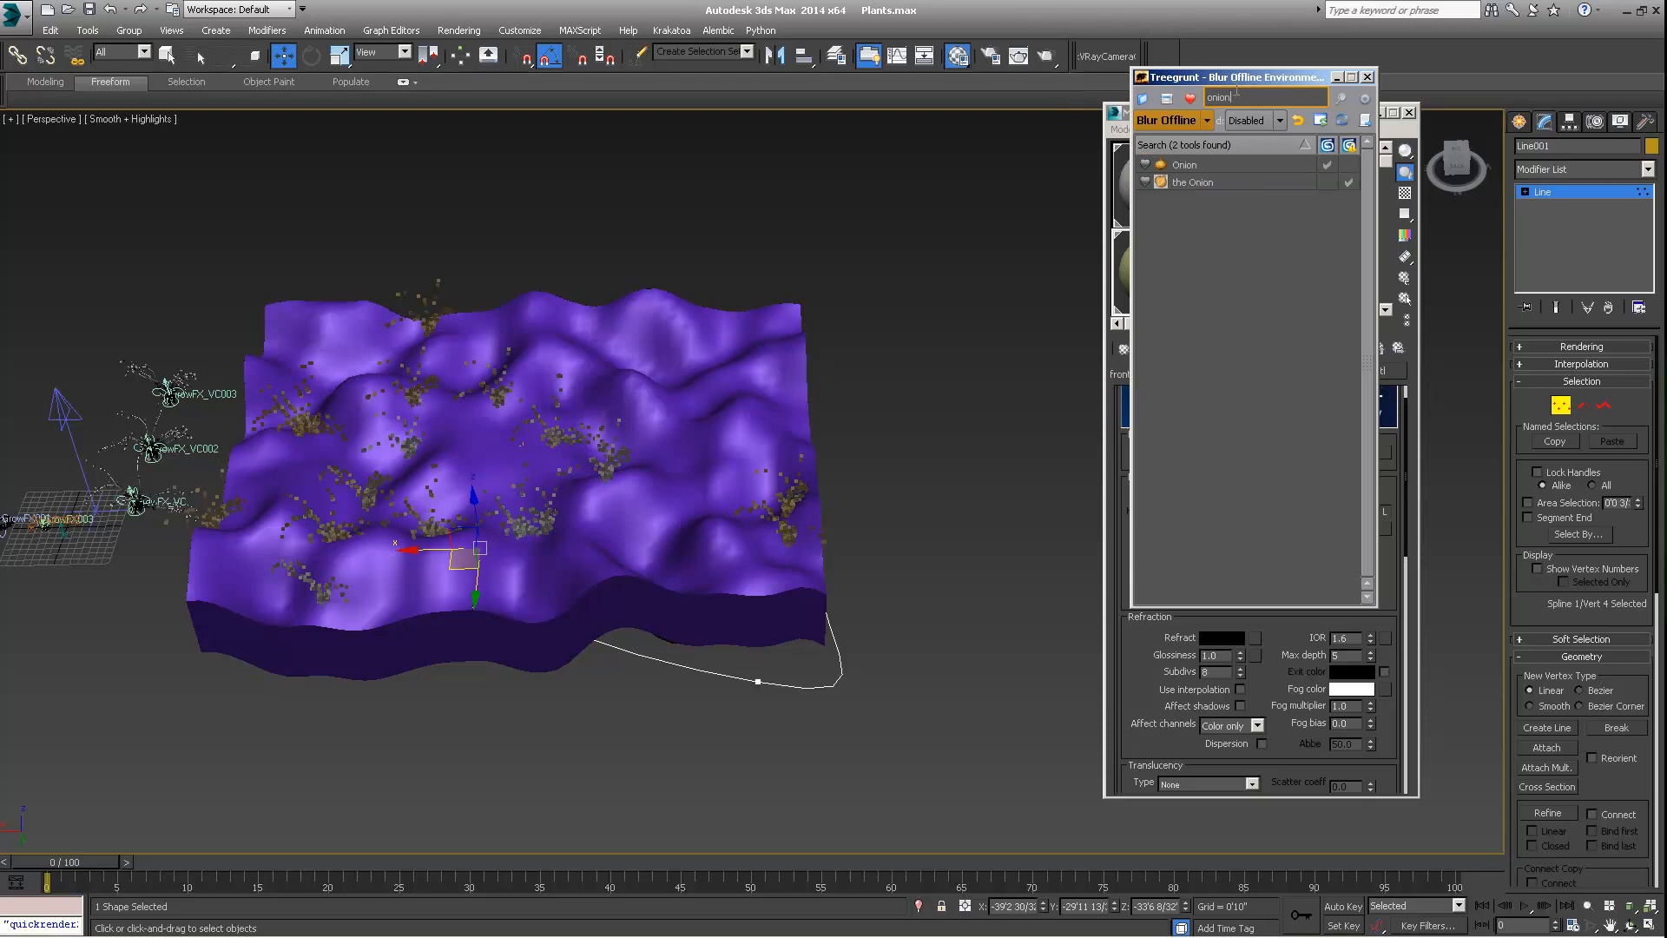
double_click(1205, 183)
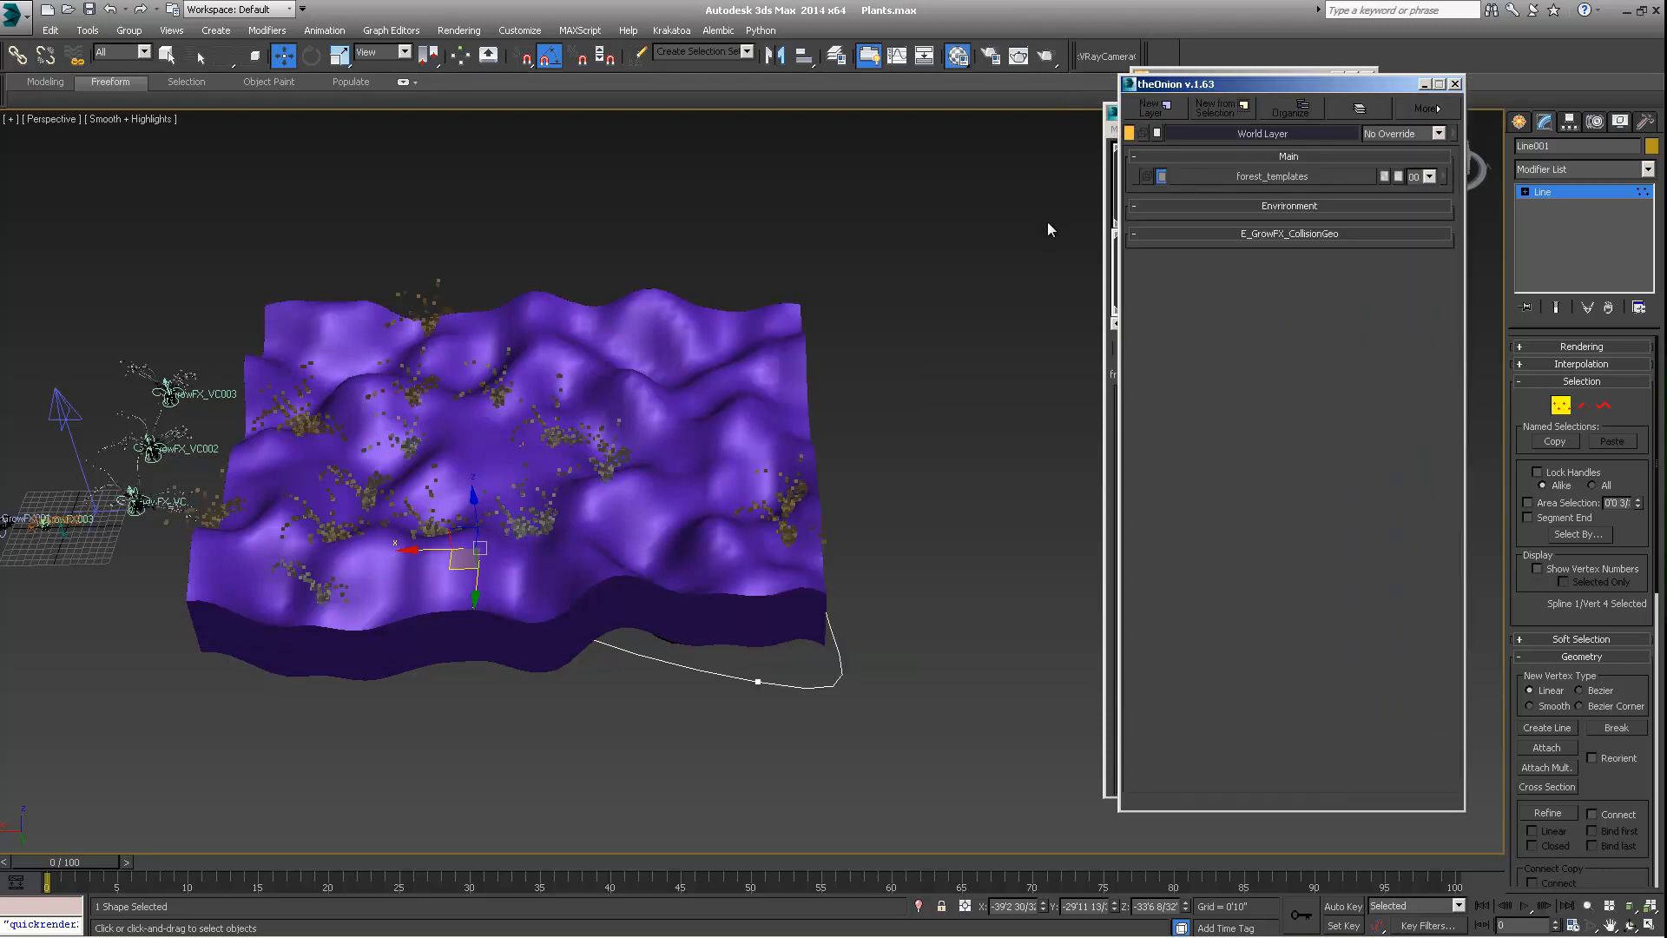
drag(1283, 85, 1237, 85)
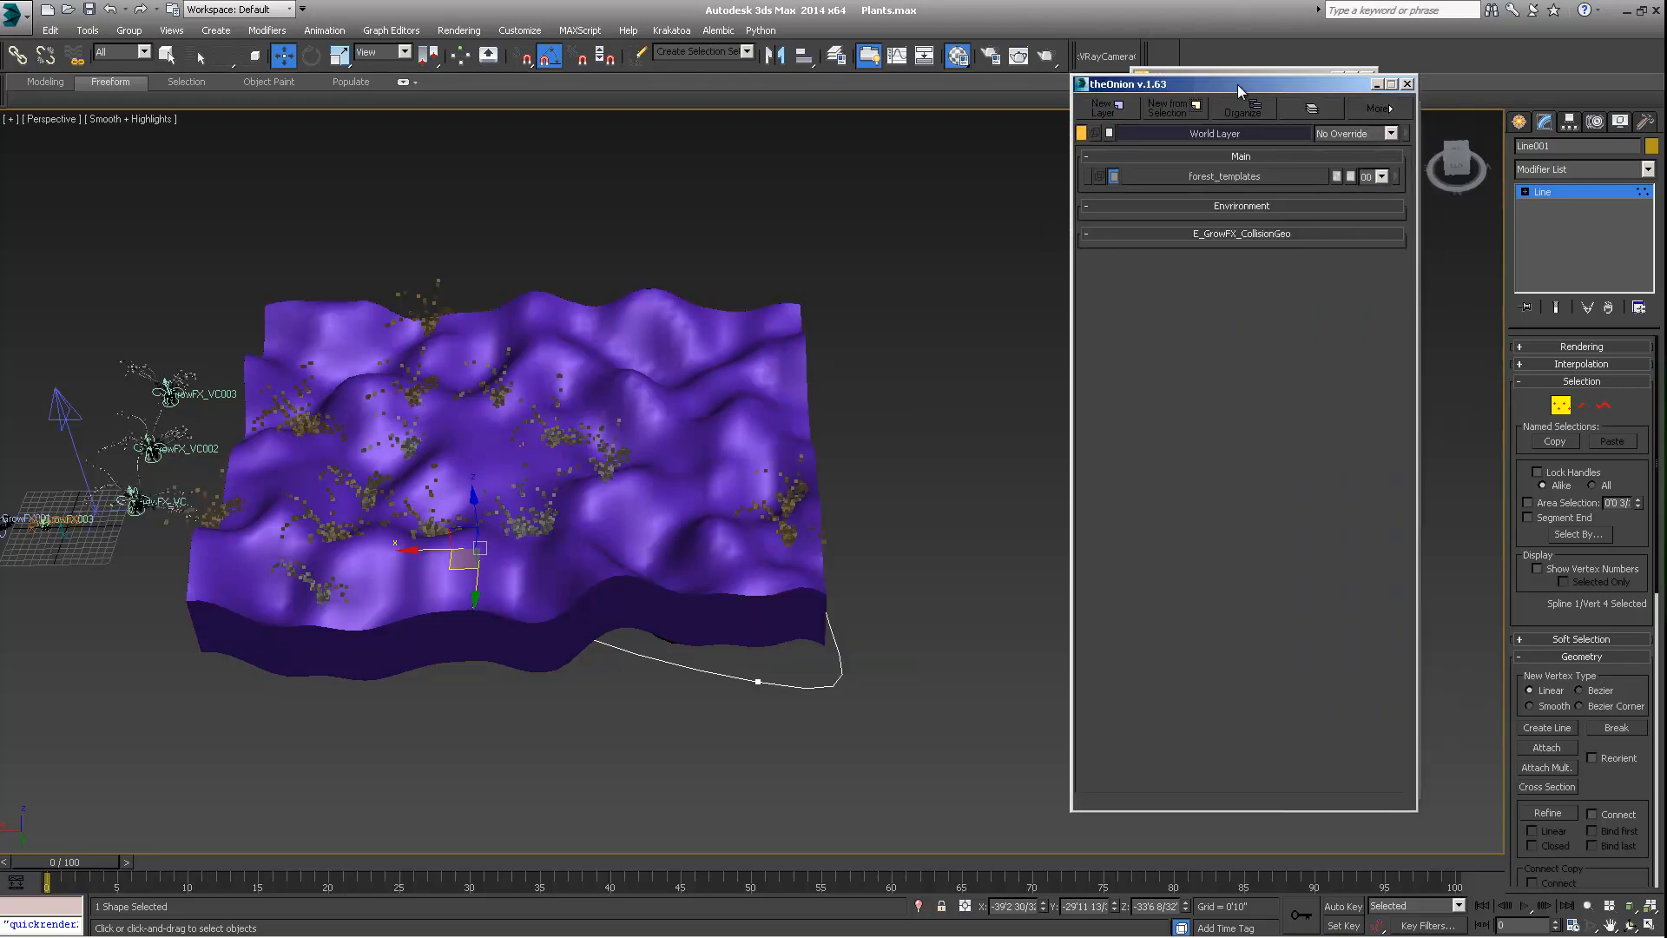
middle_drag(865, 331, 872, 304)
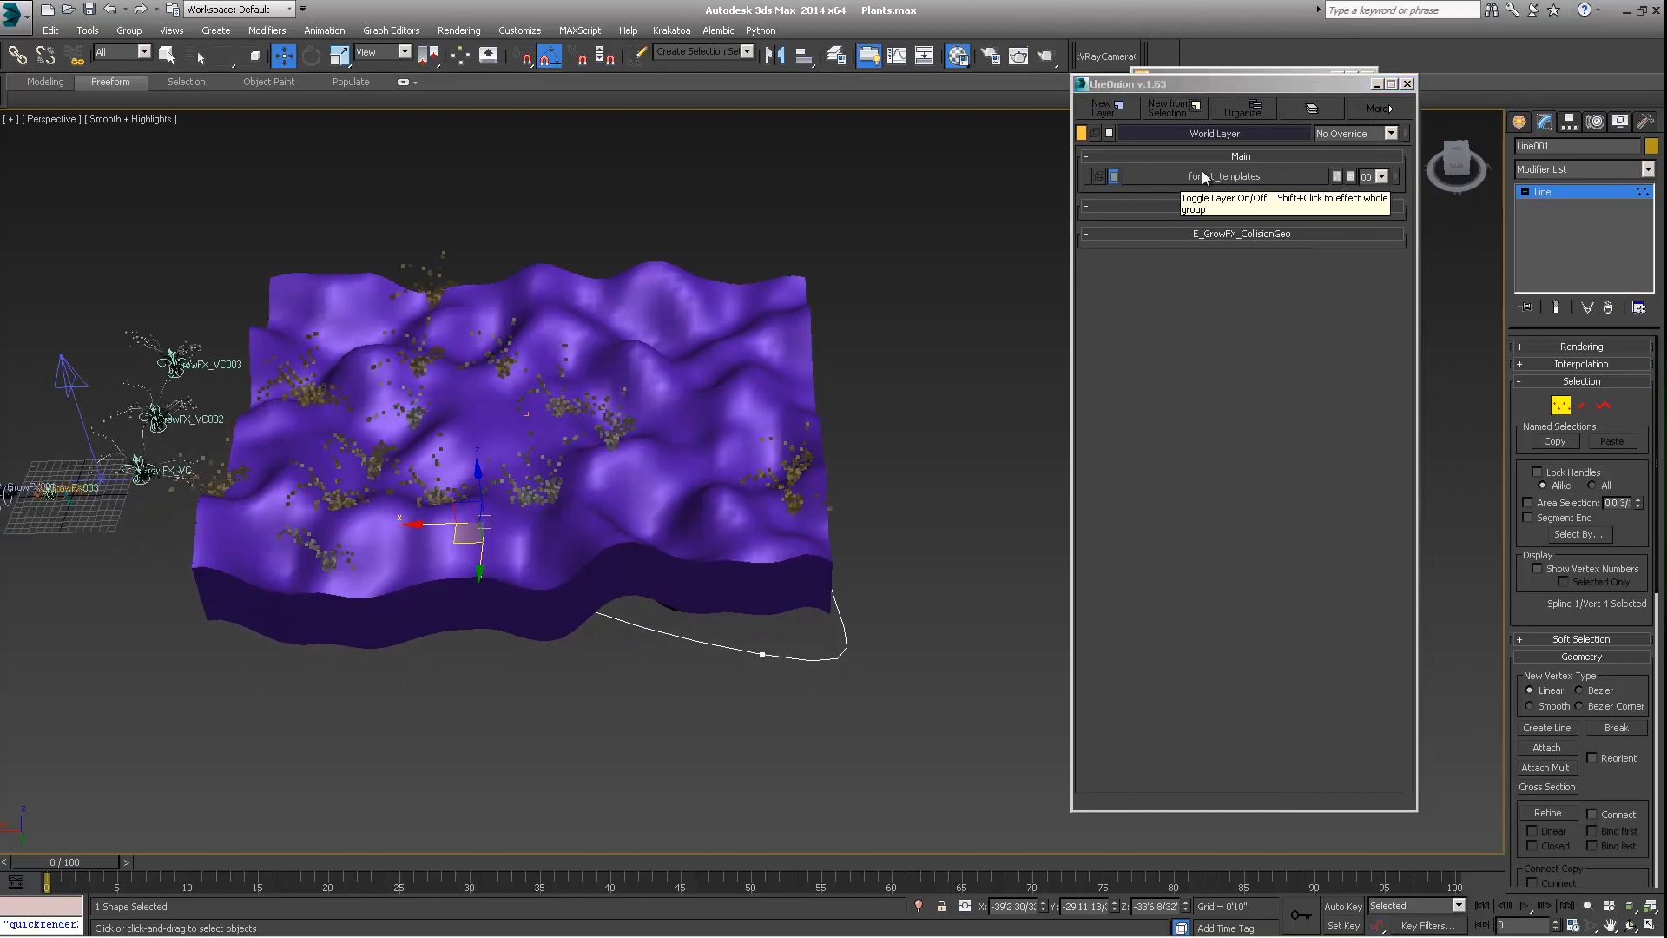
drag(1239, 85, 1295, 86)
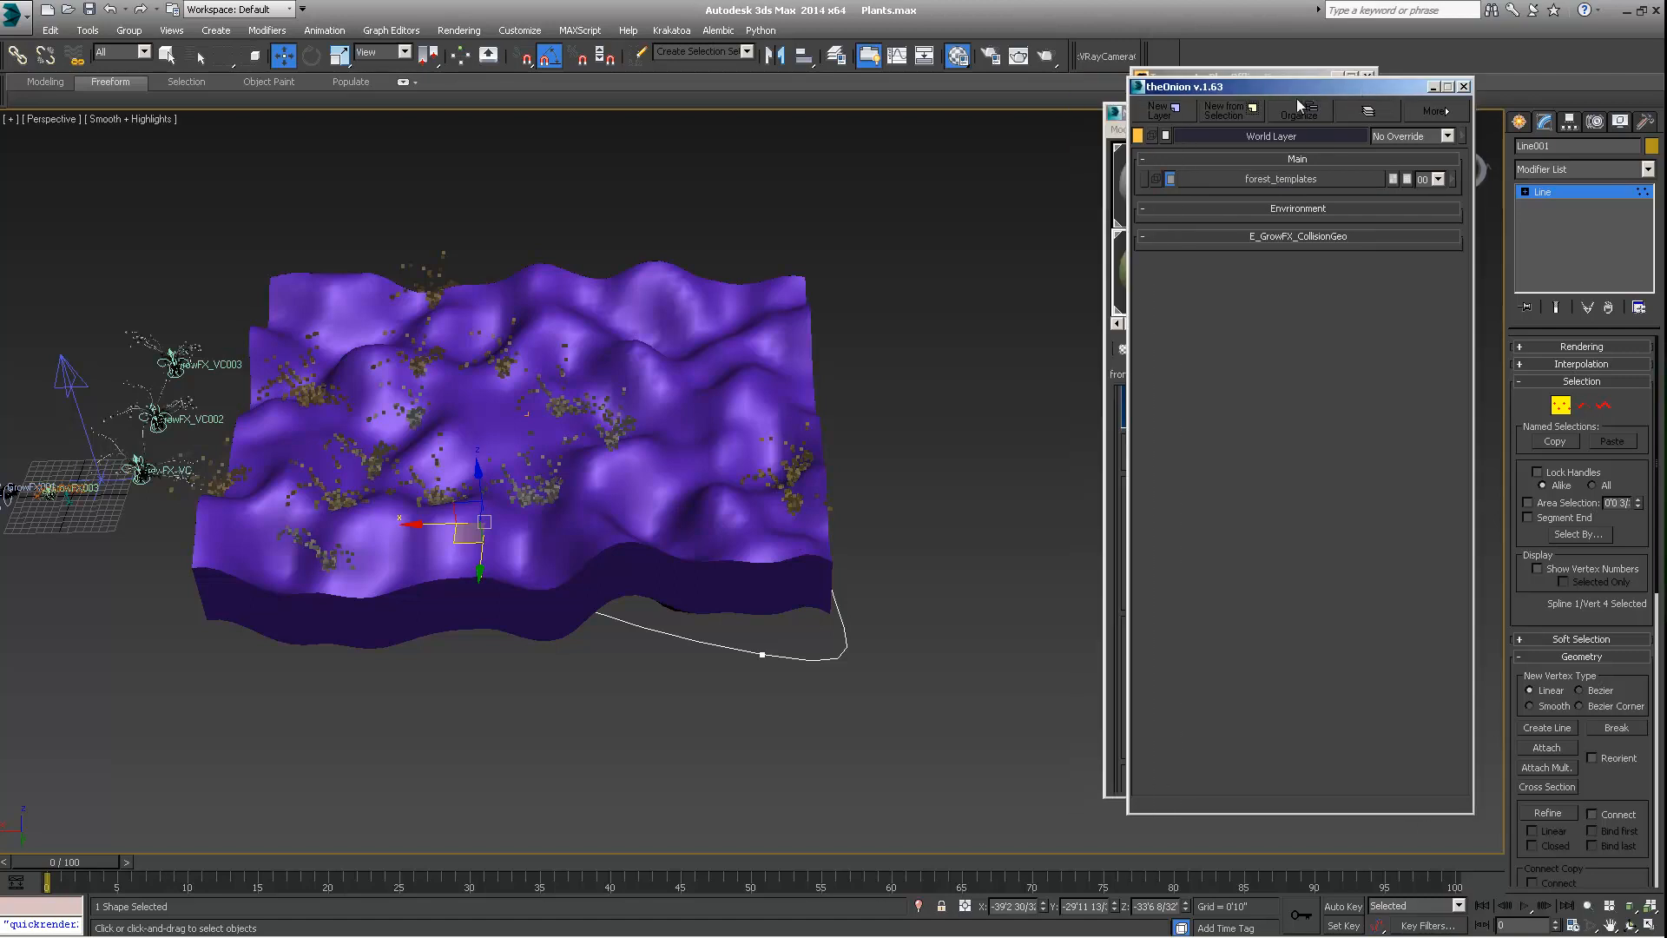
Open the Onion Organize dialog, move it beside the layer list and add two new groups
click(1305, 116)
drag(784, 94, 997, 94)
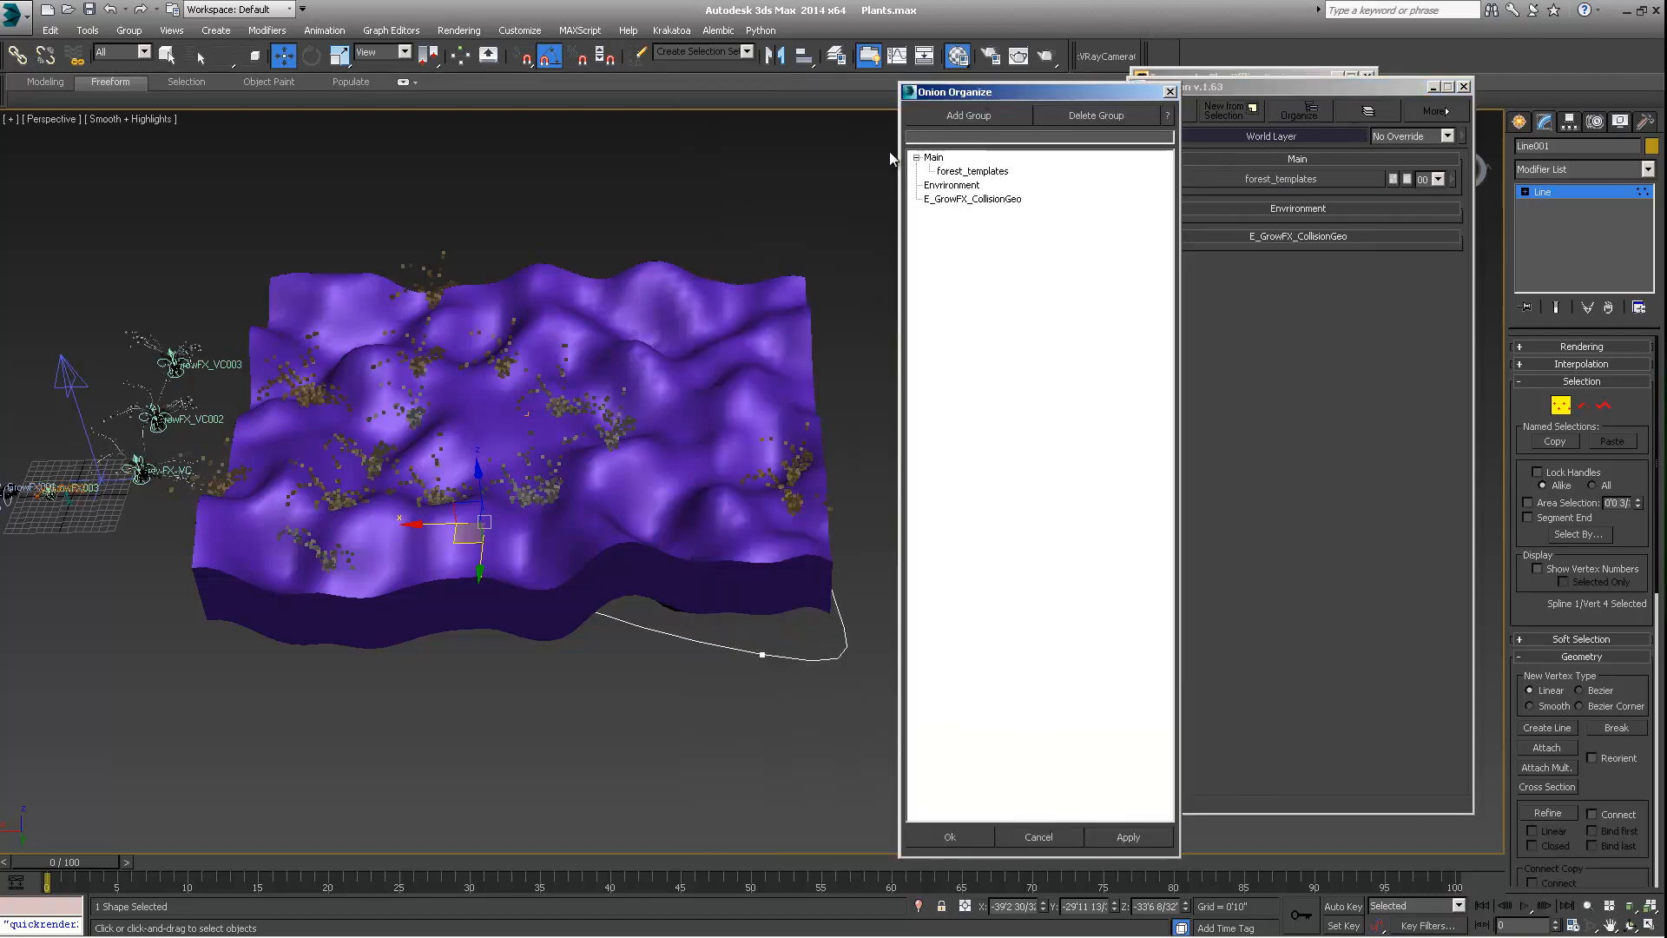
click(968, 116)
click(970, 116)
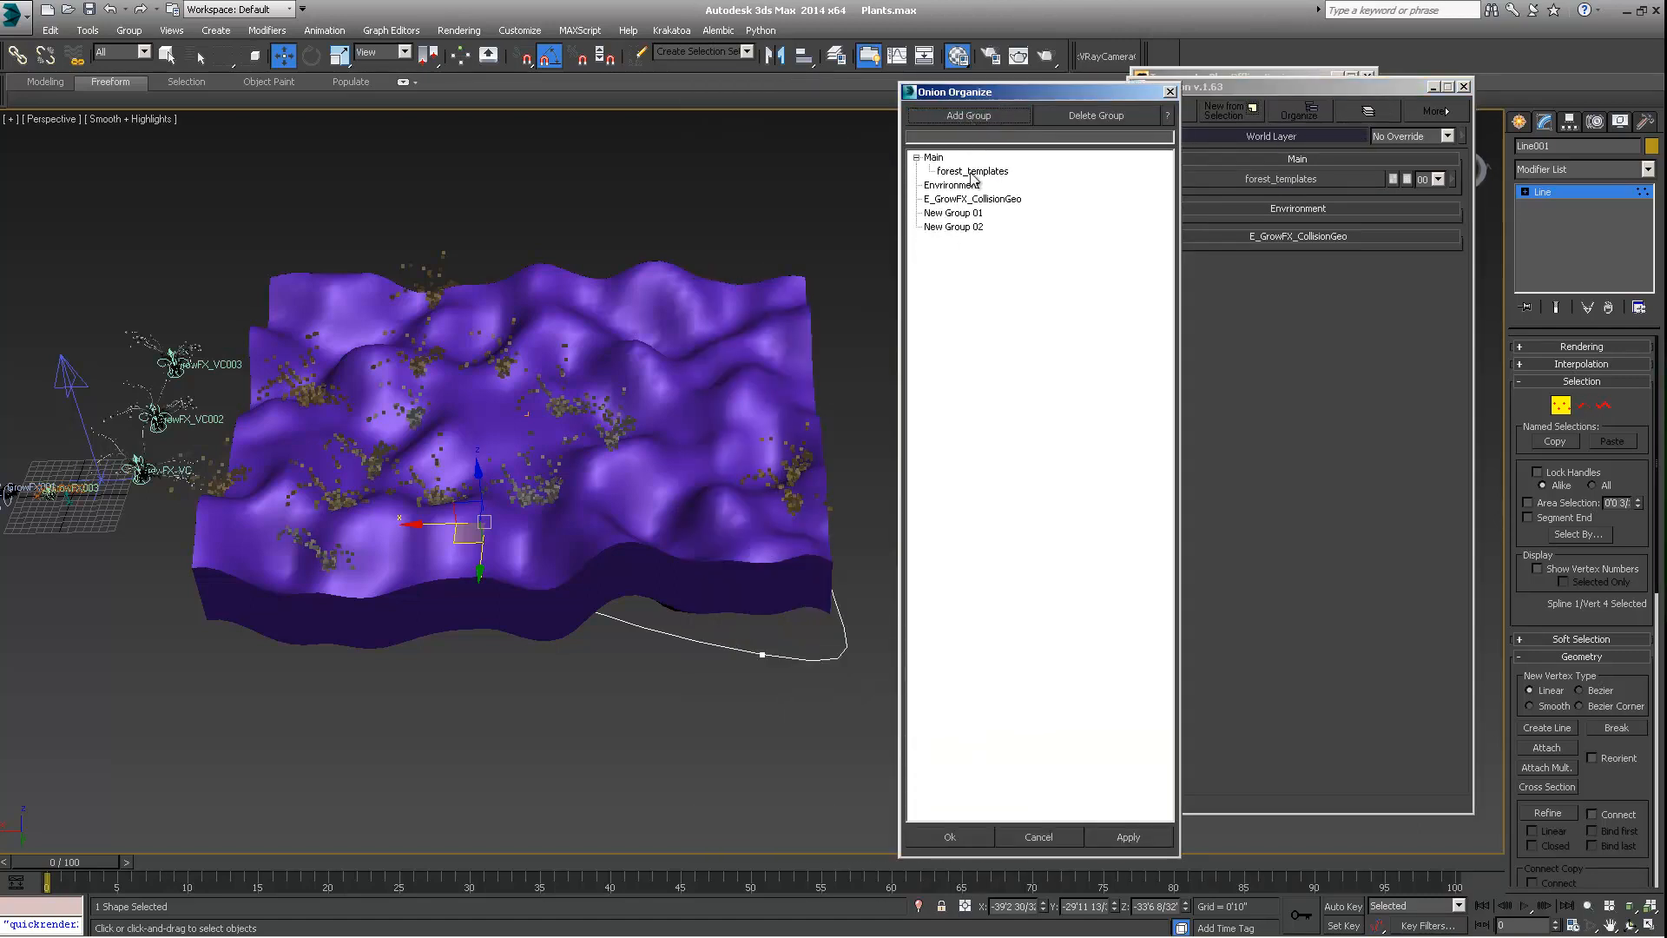
Rename the first new group, New Group 01, to "Useful"
click(963, 213)
right_click(966, 217)
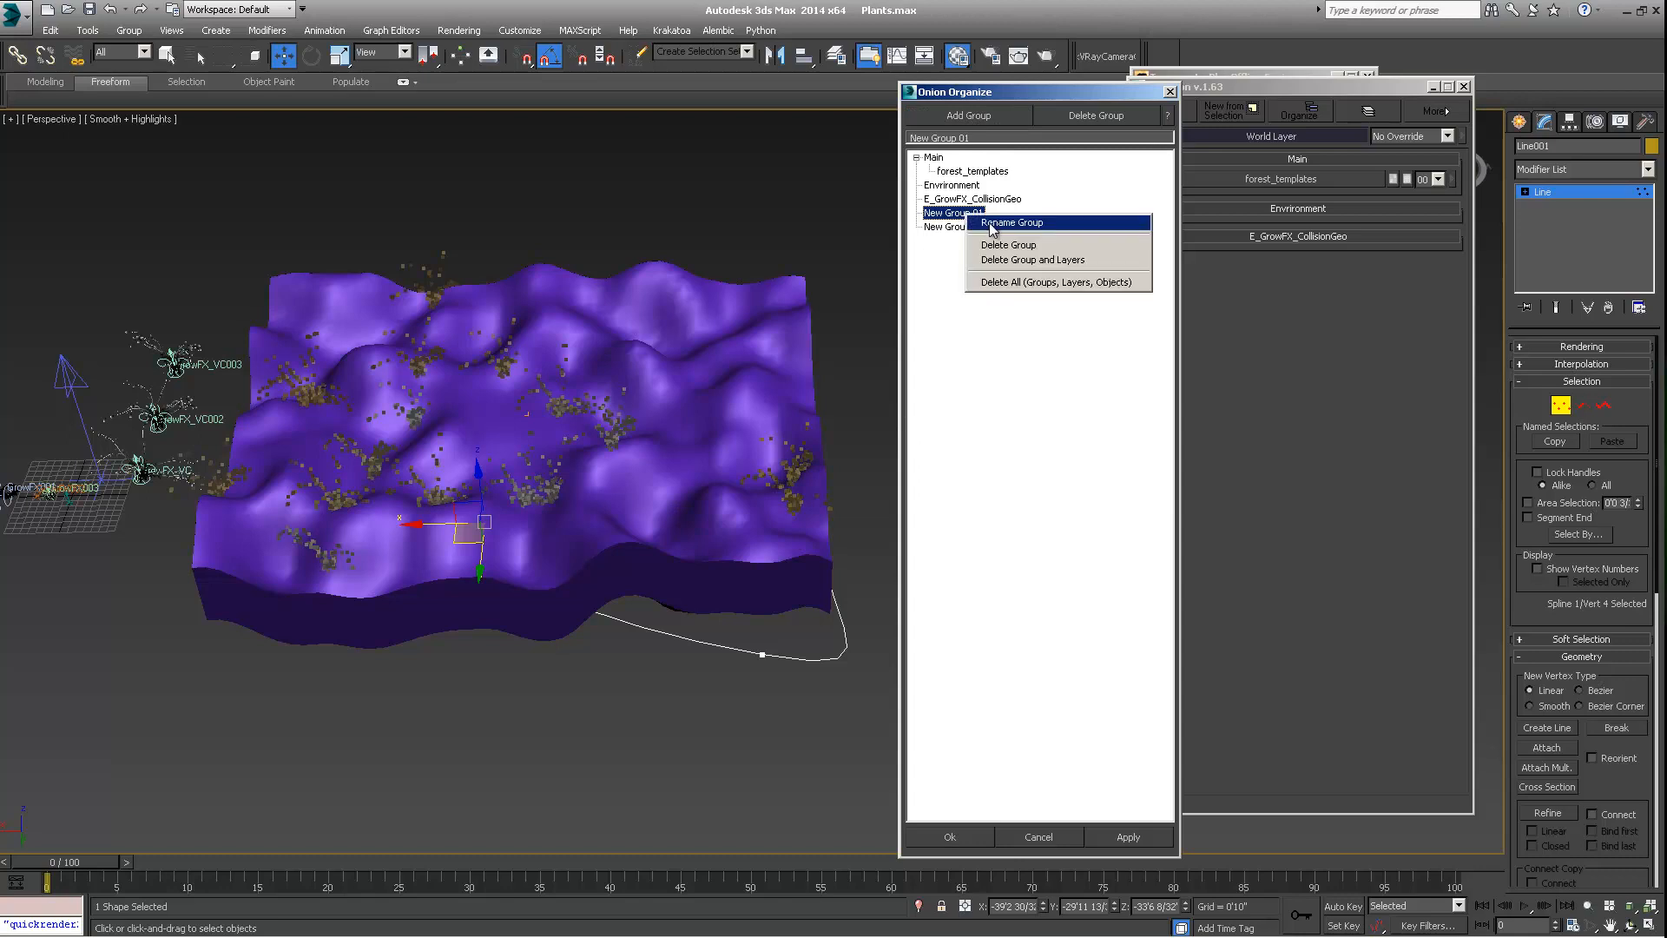
click(992, 227)
text(Use)
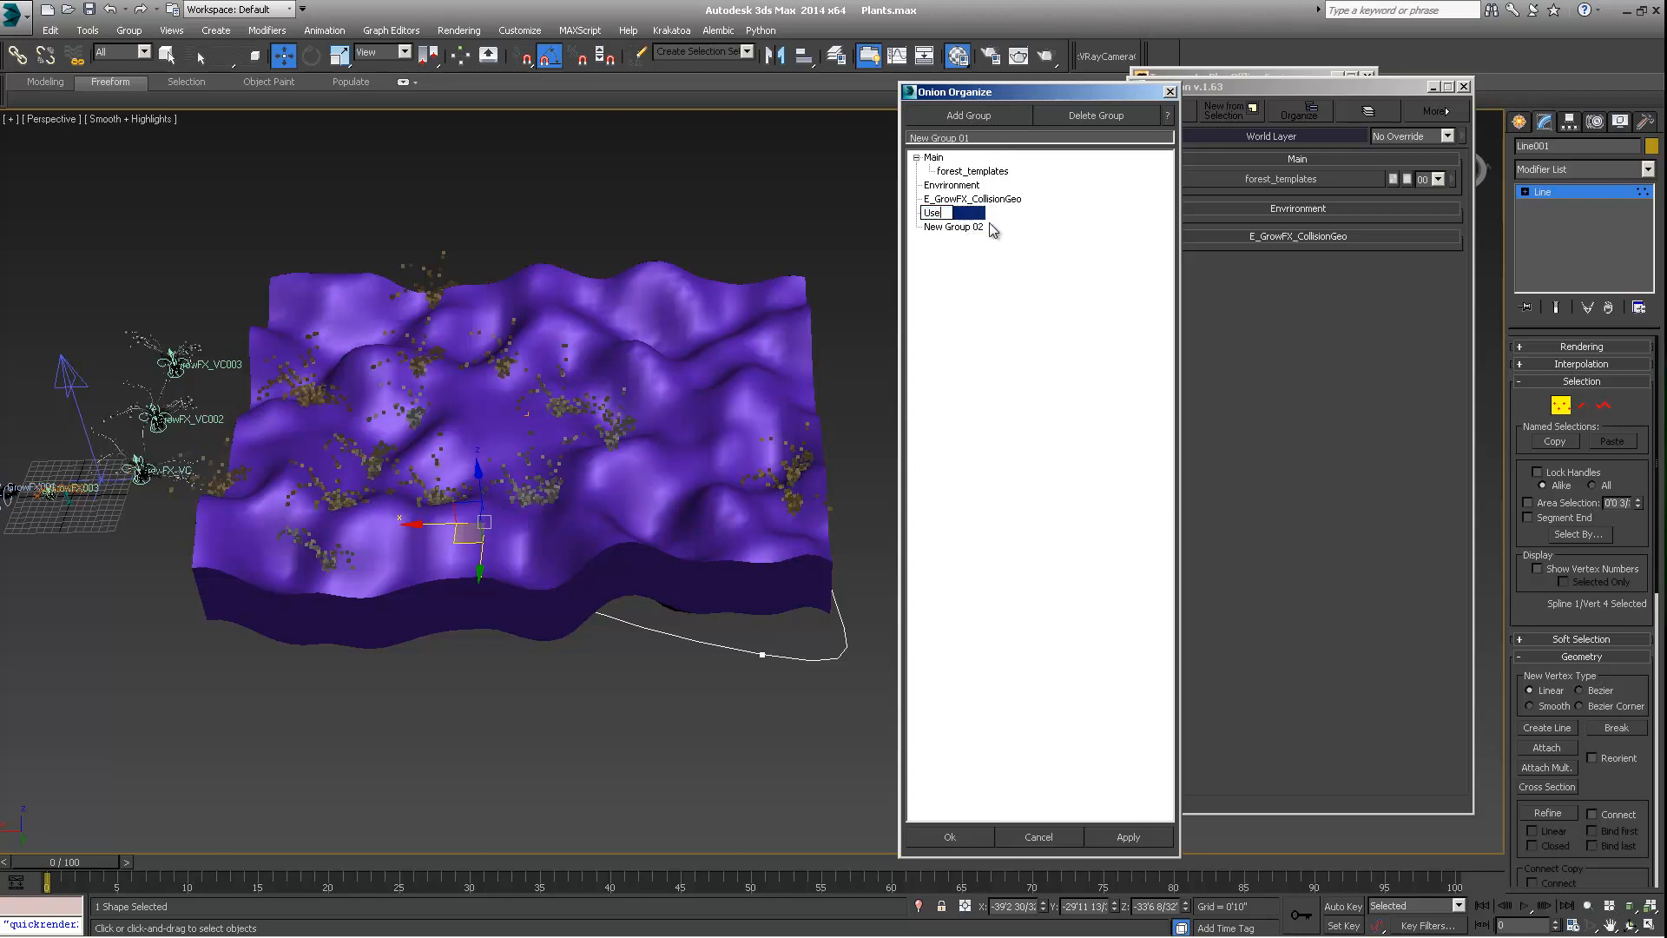
text(ful)
Rename the second new group, New Group 02, with a name starting with "E_Fo"
click(961, 229)
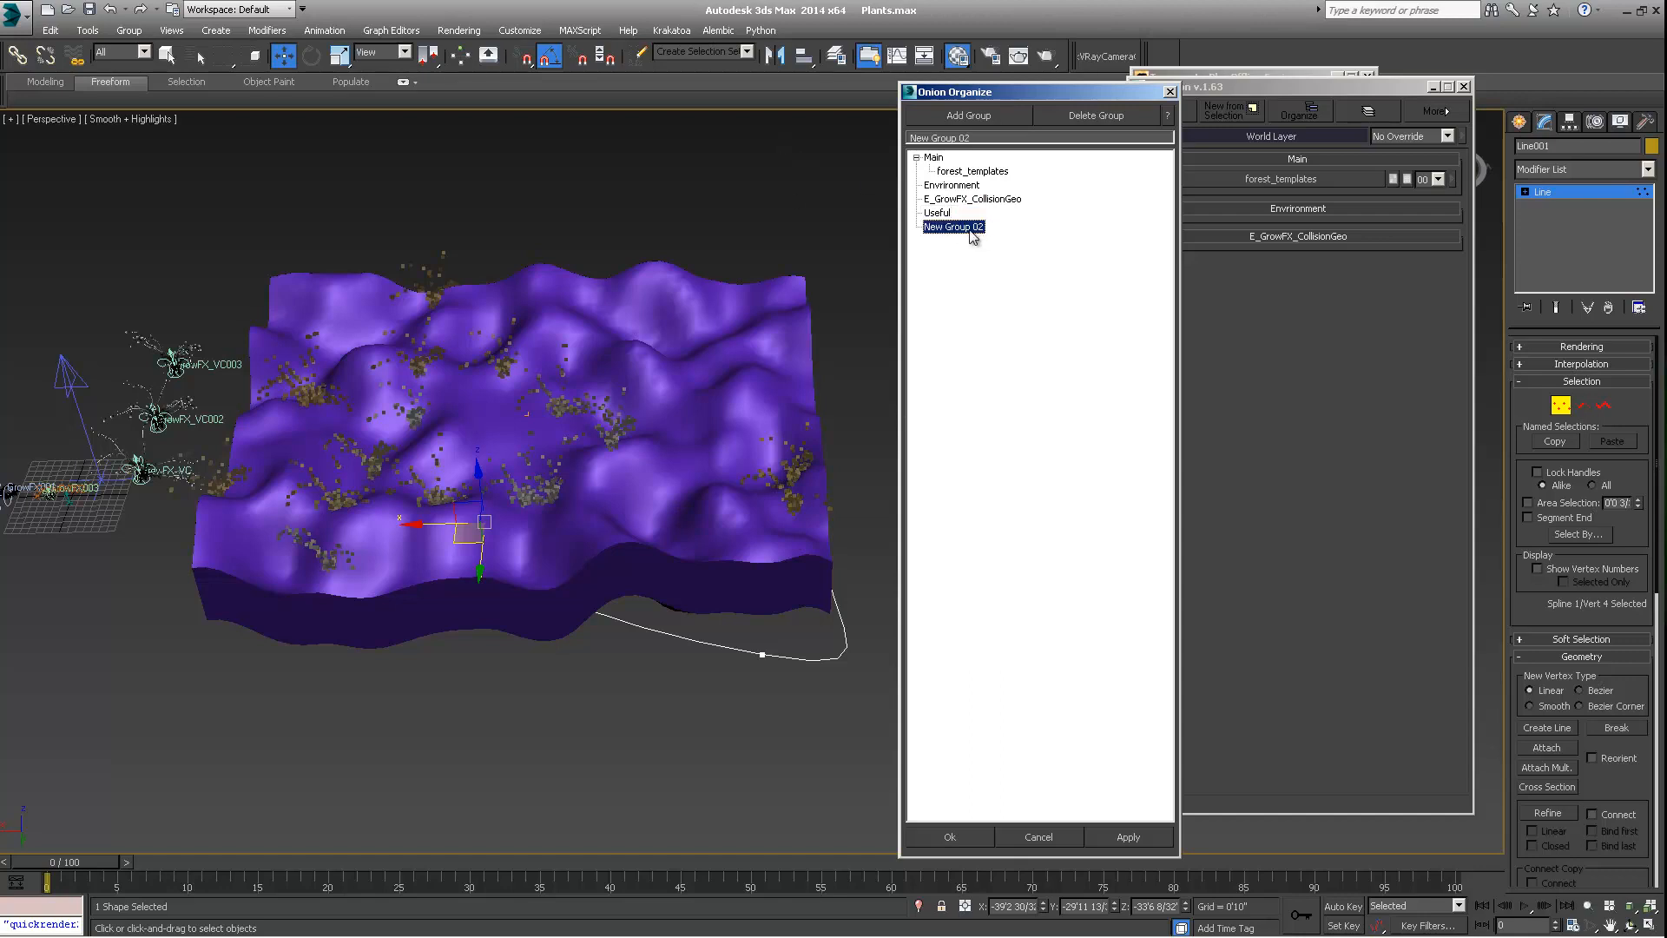
right_click(971, 229)
click(995, 246)
text(E_ForestPack_Plants)
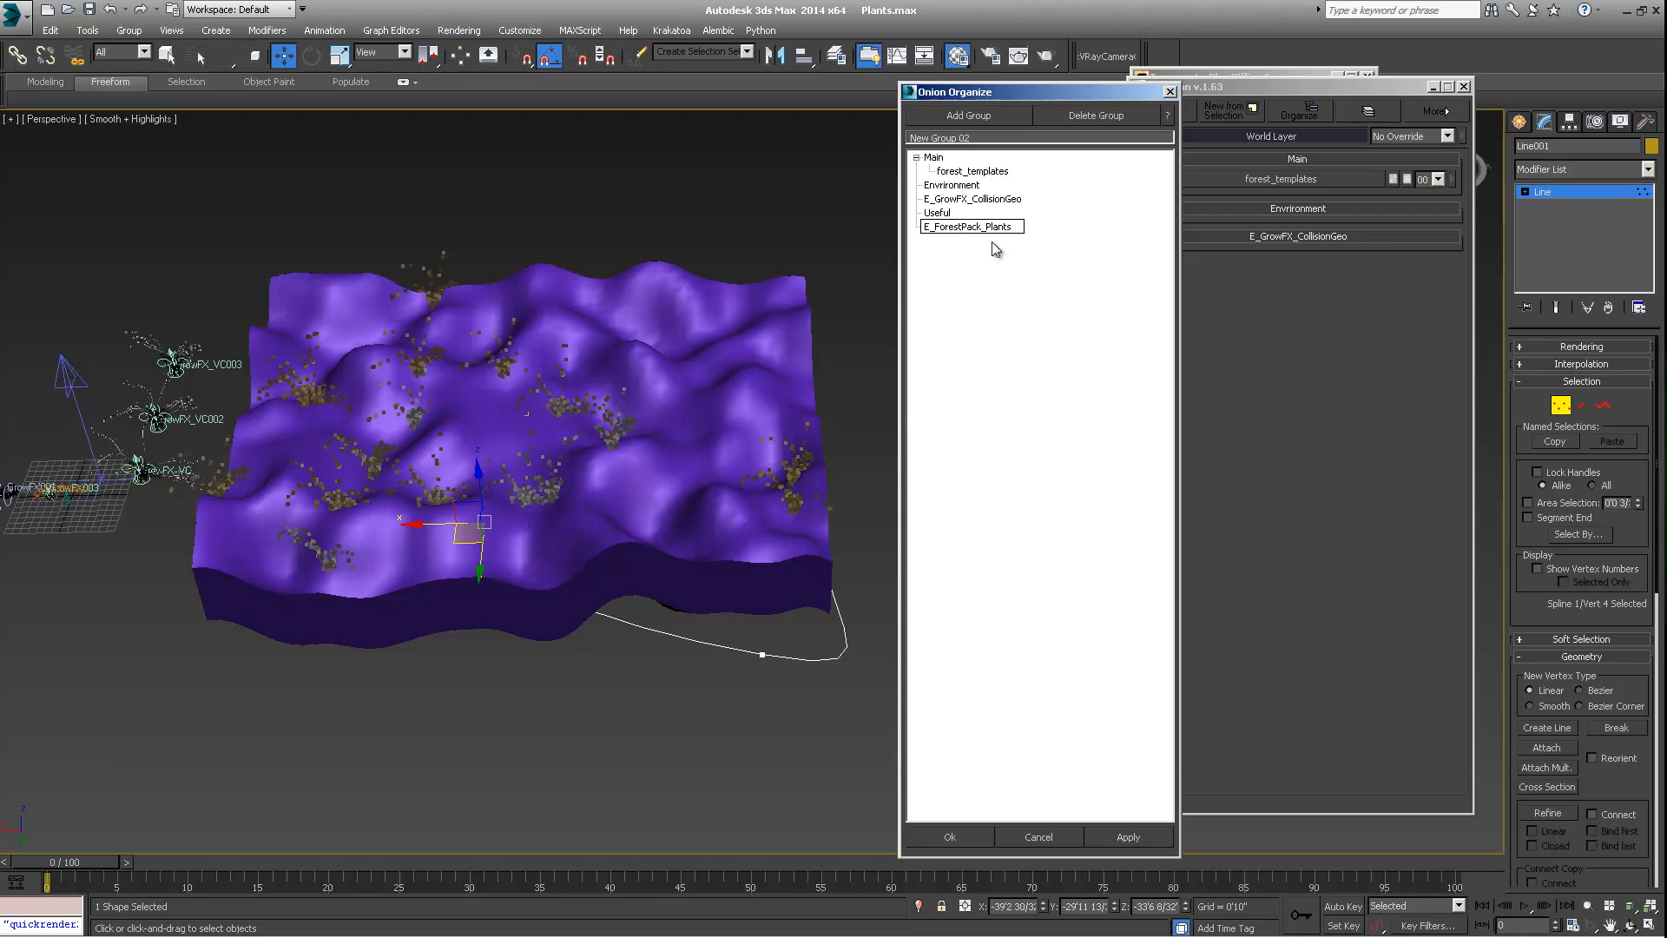
Move the Useful group below E_ForestPack_Plants in the Onion Organize list and accept the new group order
click(938, 213)
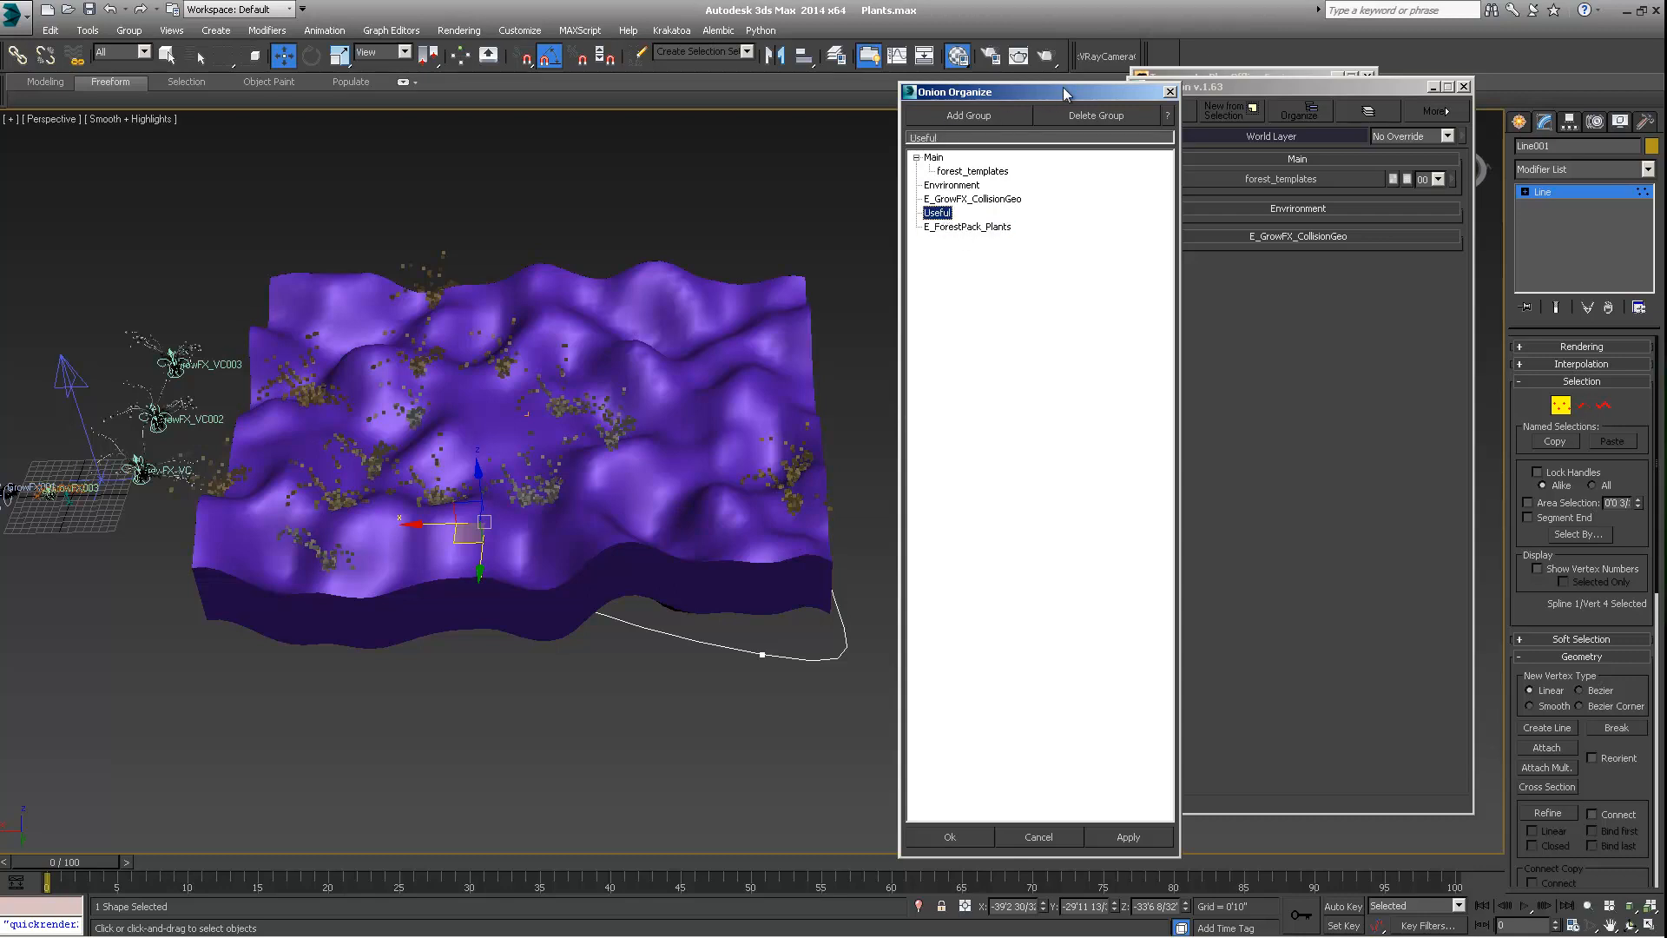
drag(1066, 93, 983, 99)
drag(854, 217, 872, 277)
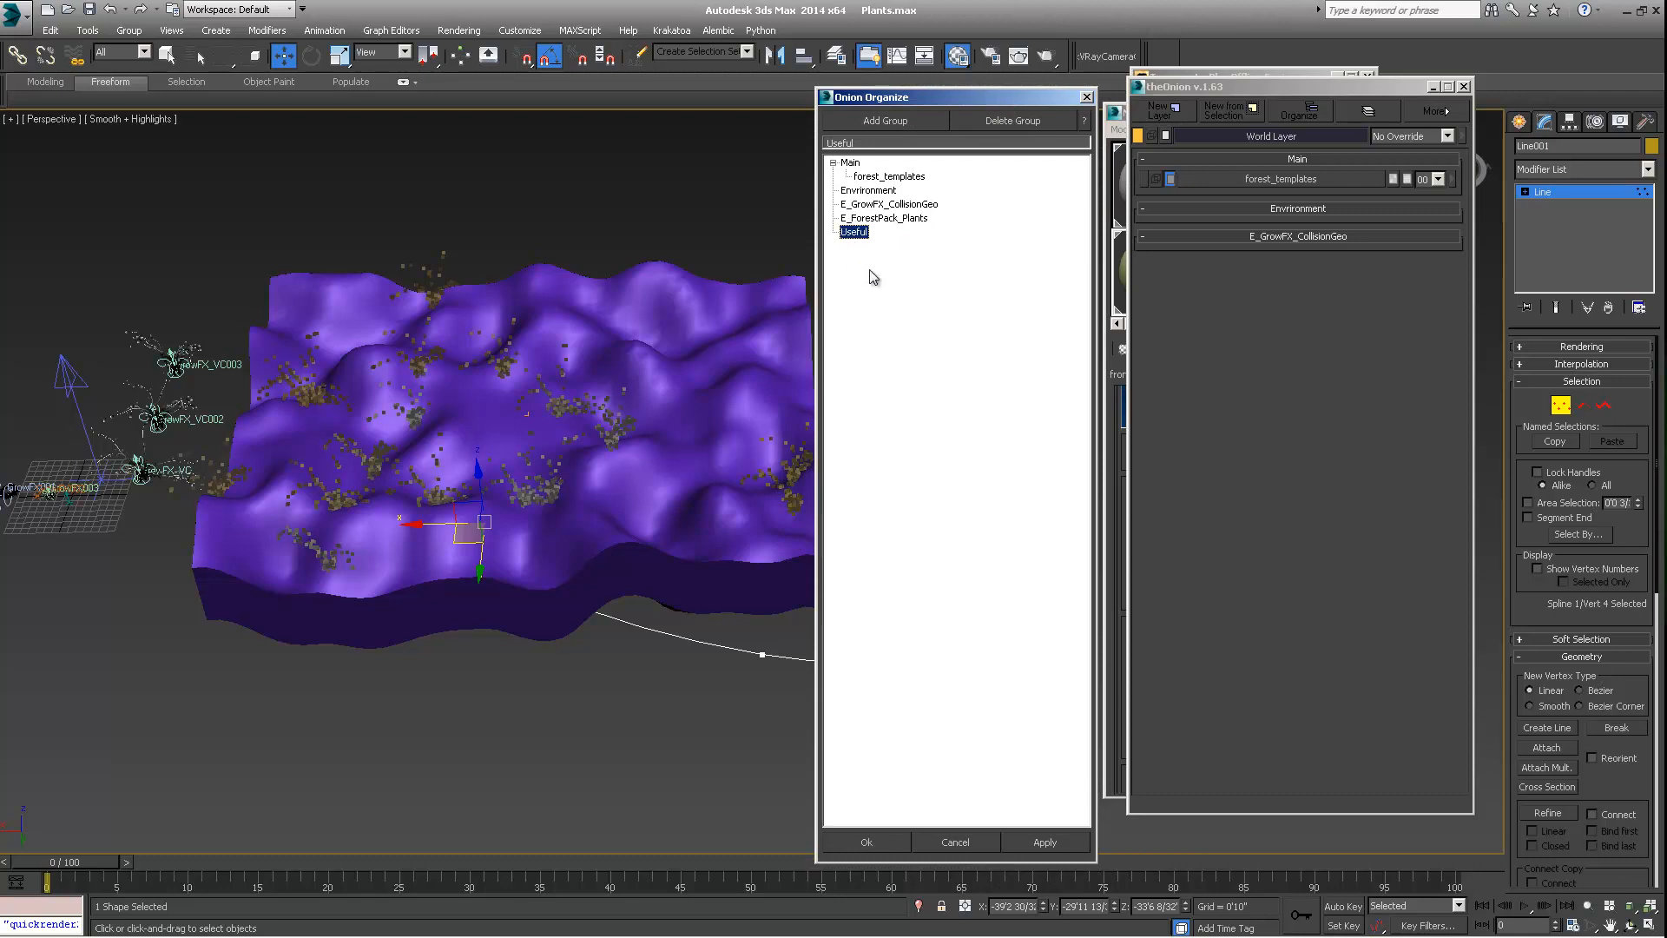
click(867, 841)
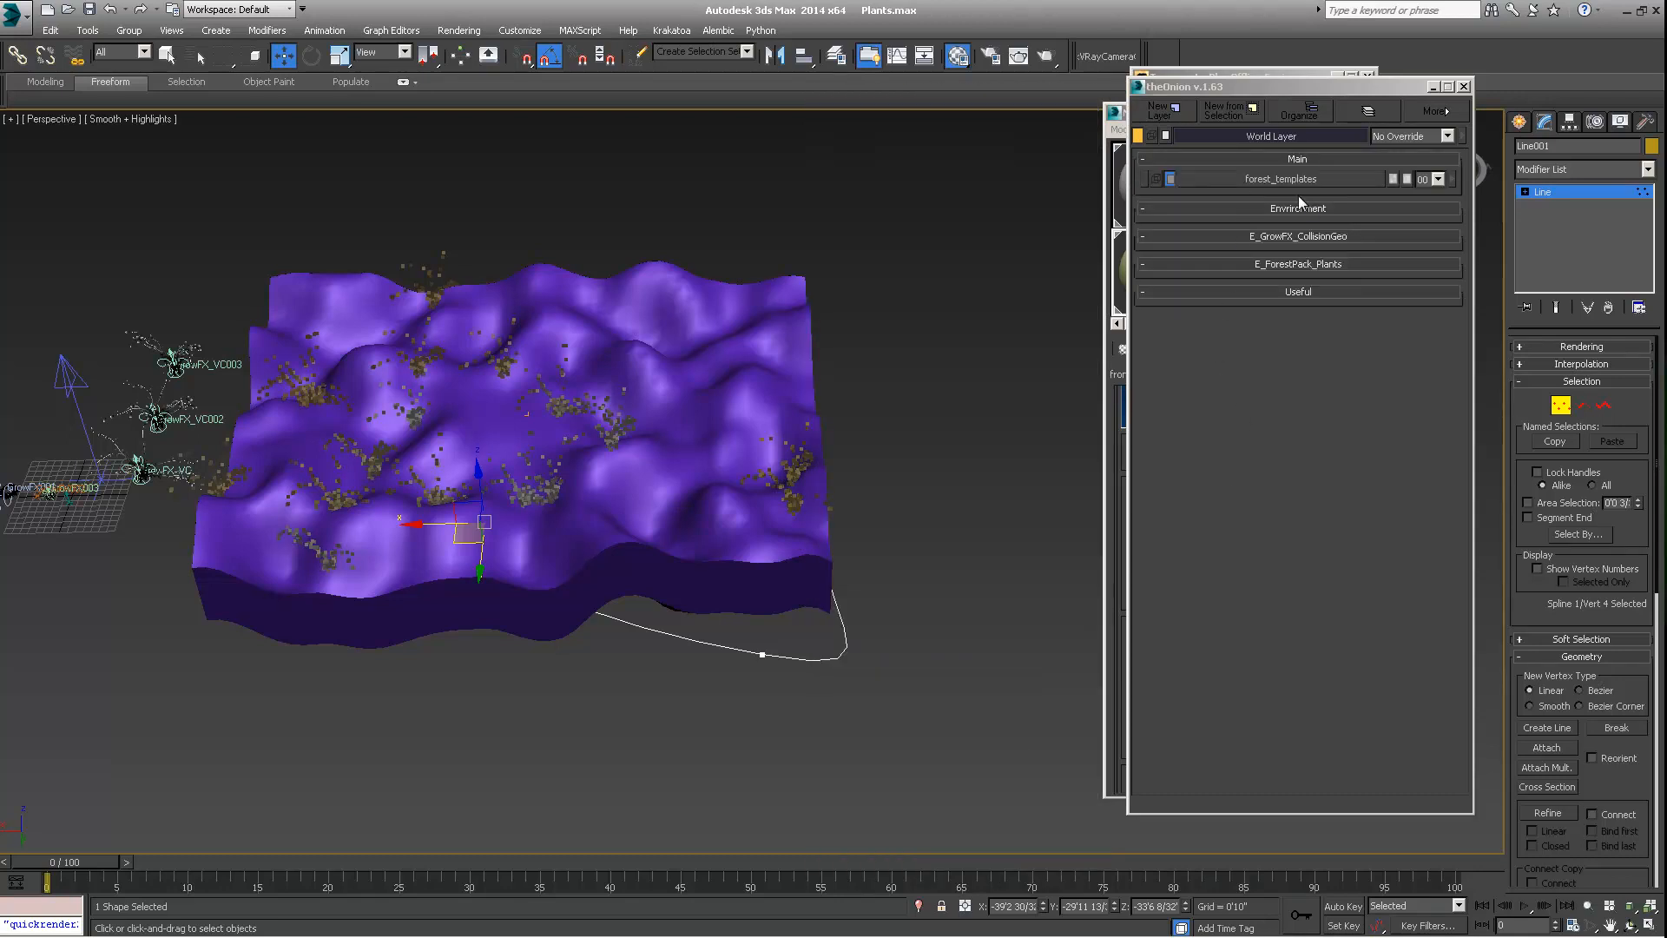
Create a new layer in the Main group and rename it "E_ForestPack_Bushes"
click(1164, 113)
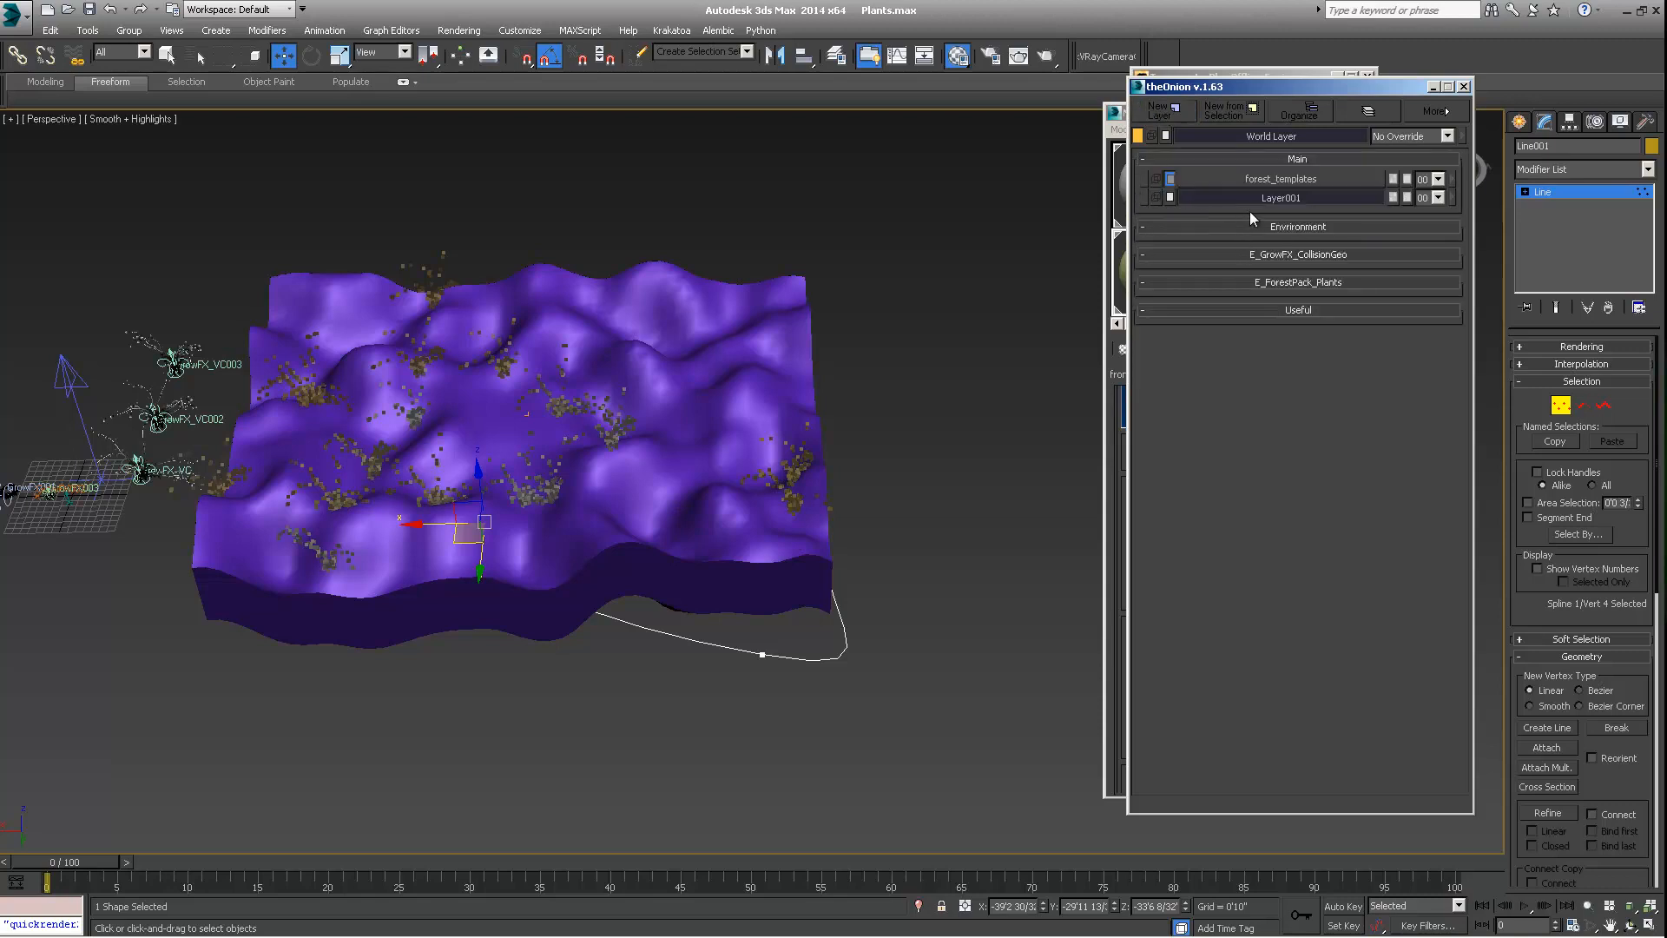
right_click(1305, 198)
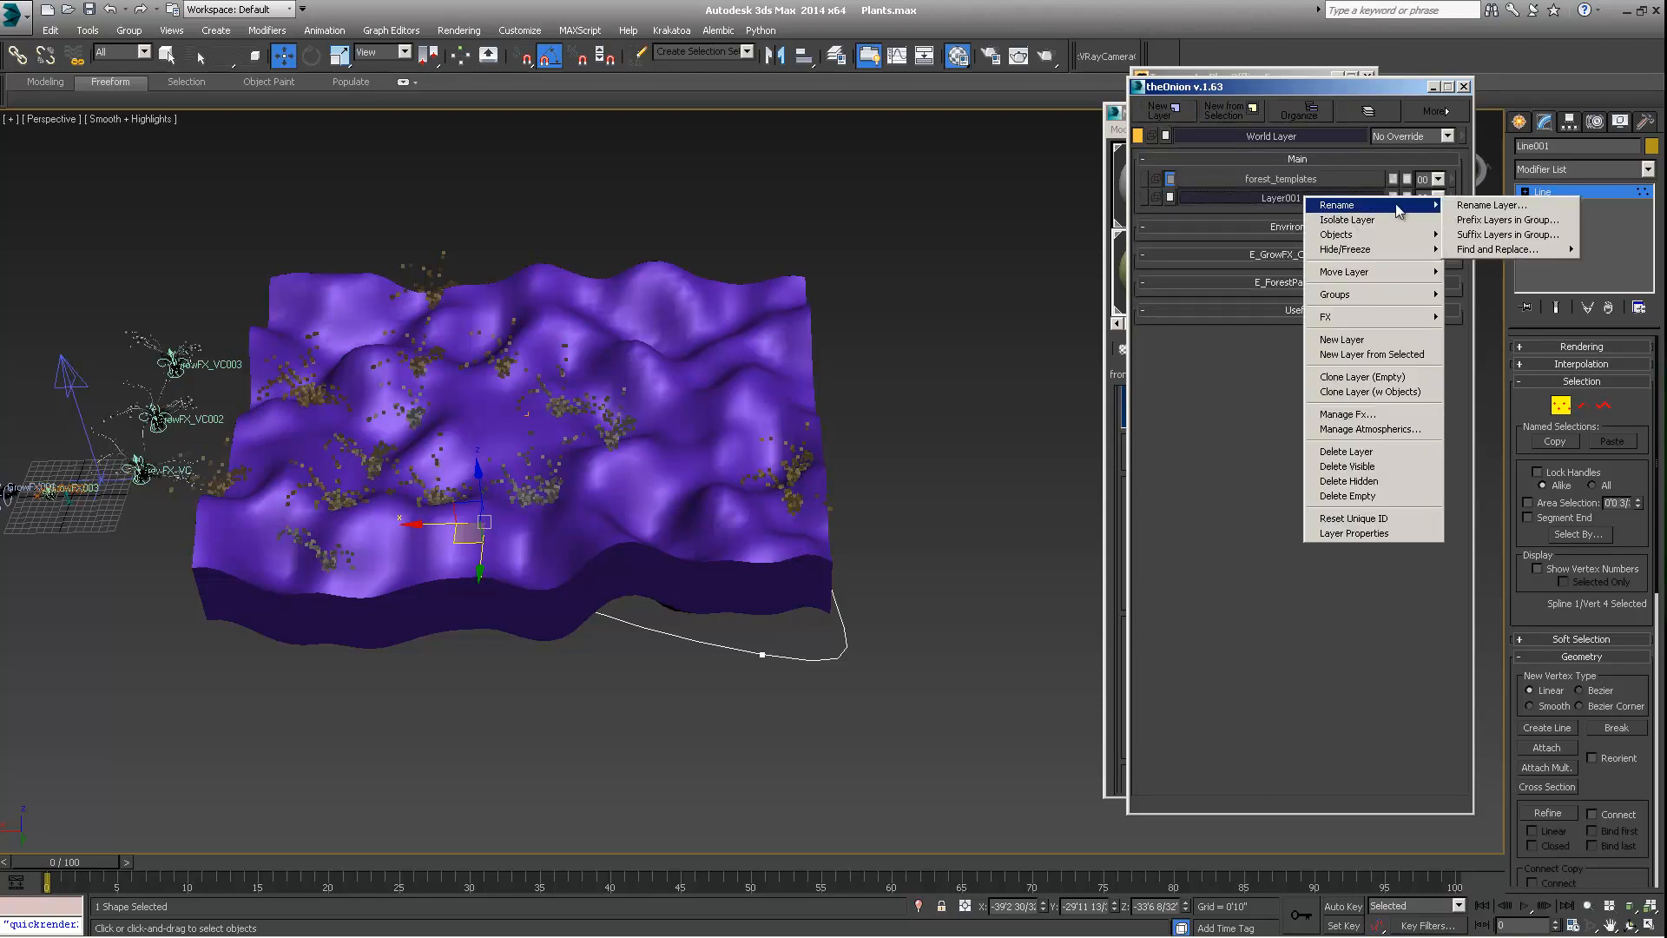
click(1486, 205)
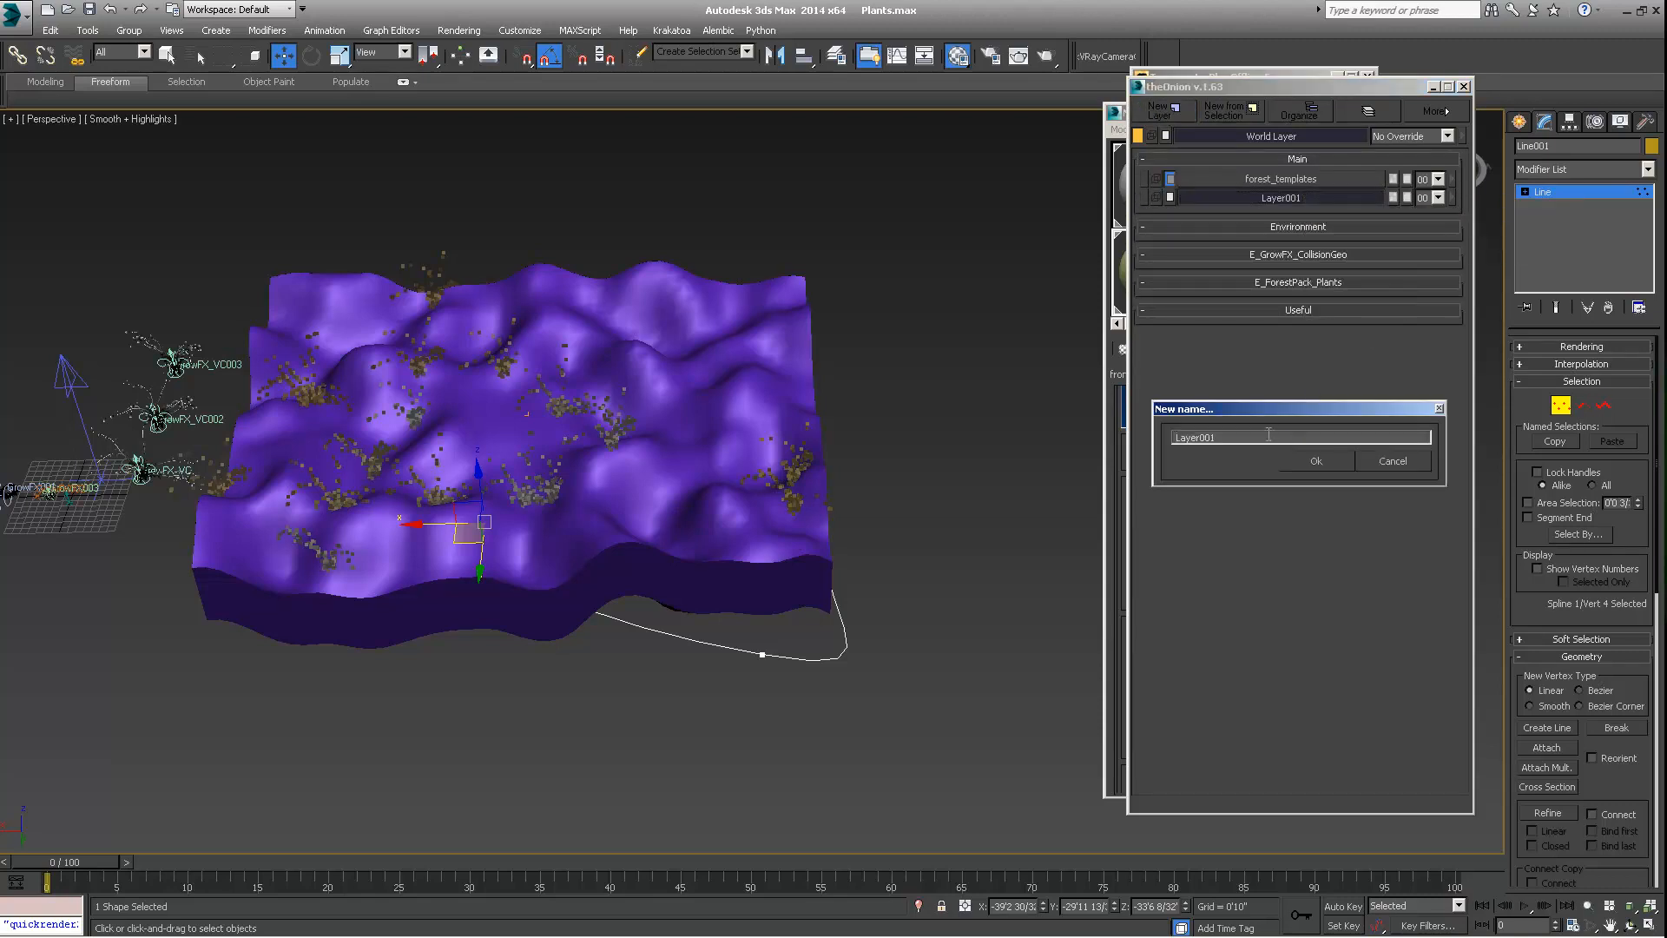
drag(1269, 433, 988, 435)
text(E_ForestPack)
key(BackSpace)
text(_Bushes)
click(1319, 462)
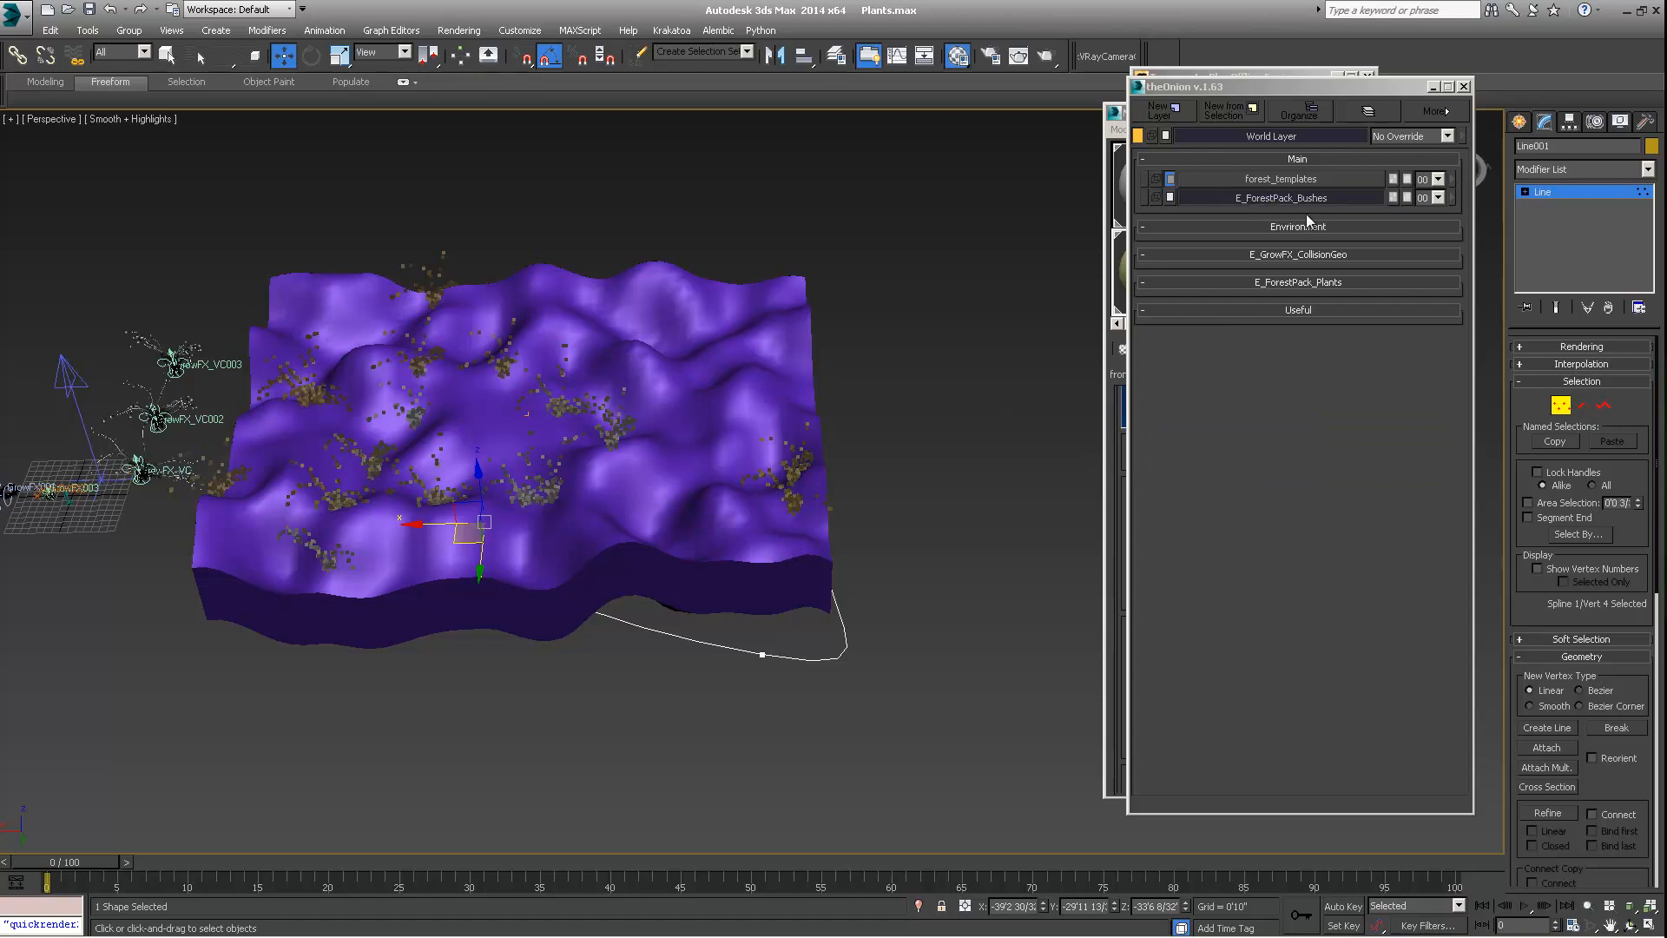
Organize the layers so forest_templates sits in the Useful group and E_ForestPack_Bushes sits in the E_ForestPack_Plants group
click(1299, 110)
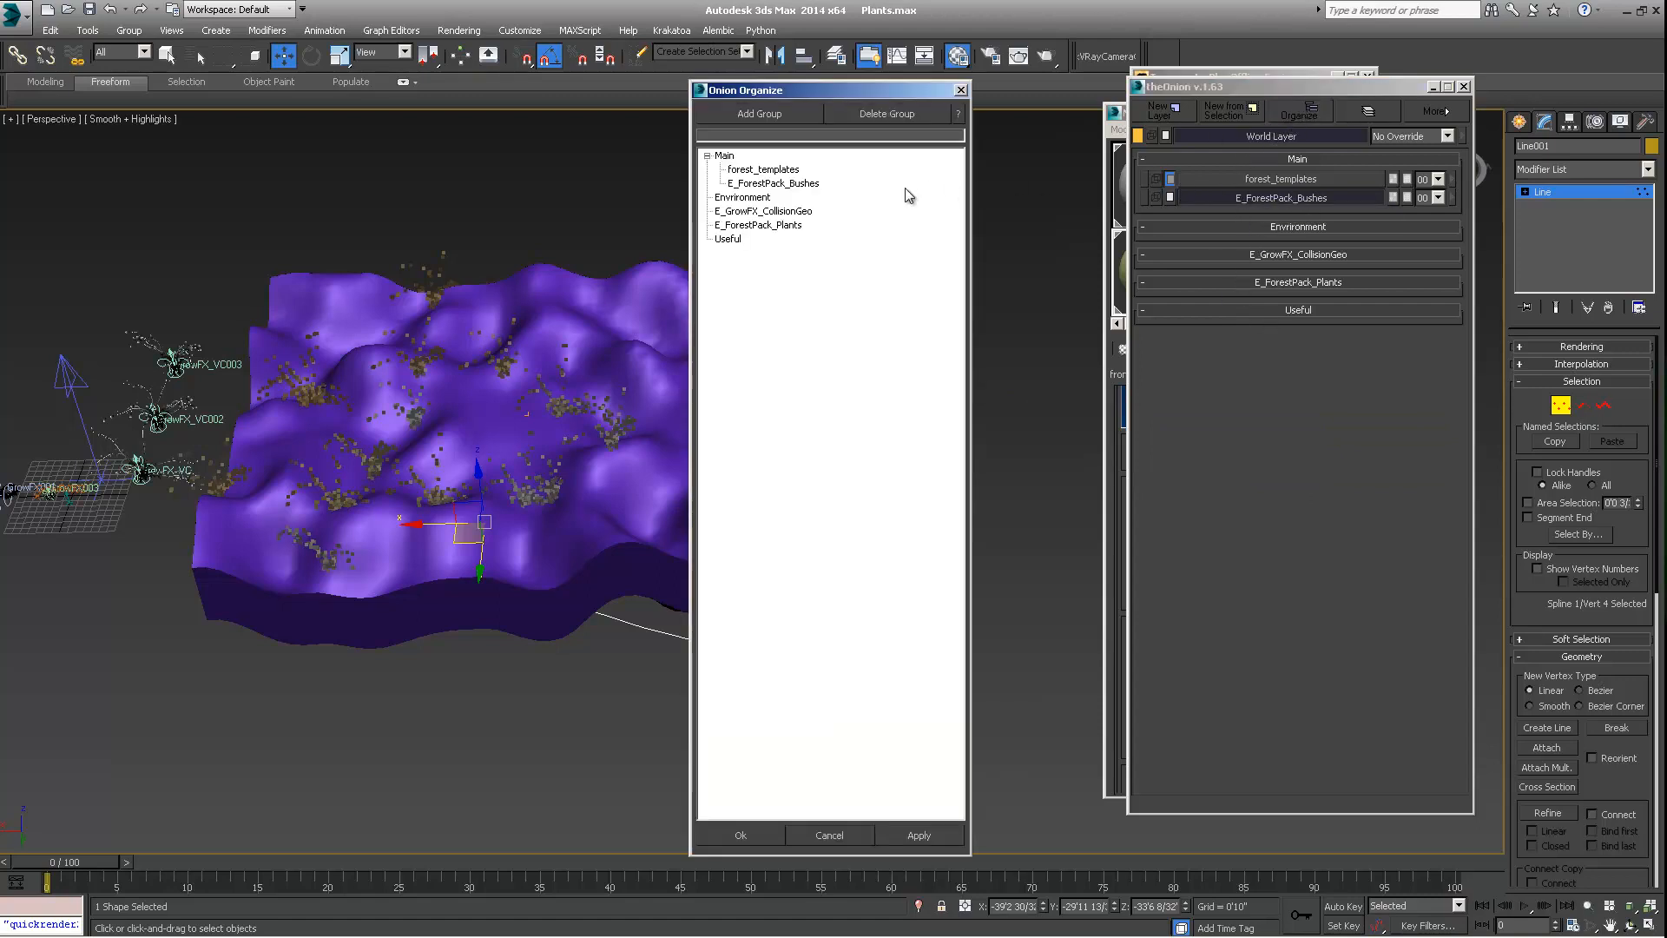
click(764, 170)
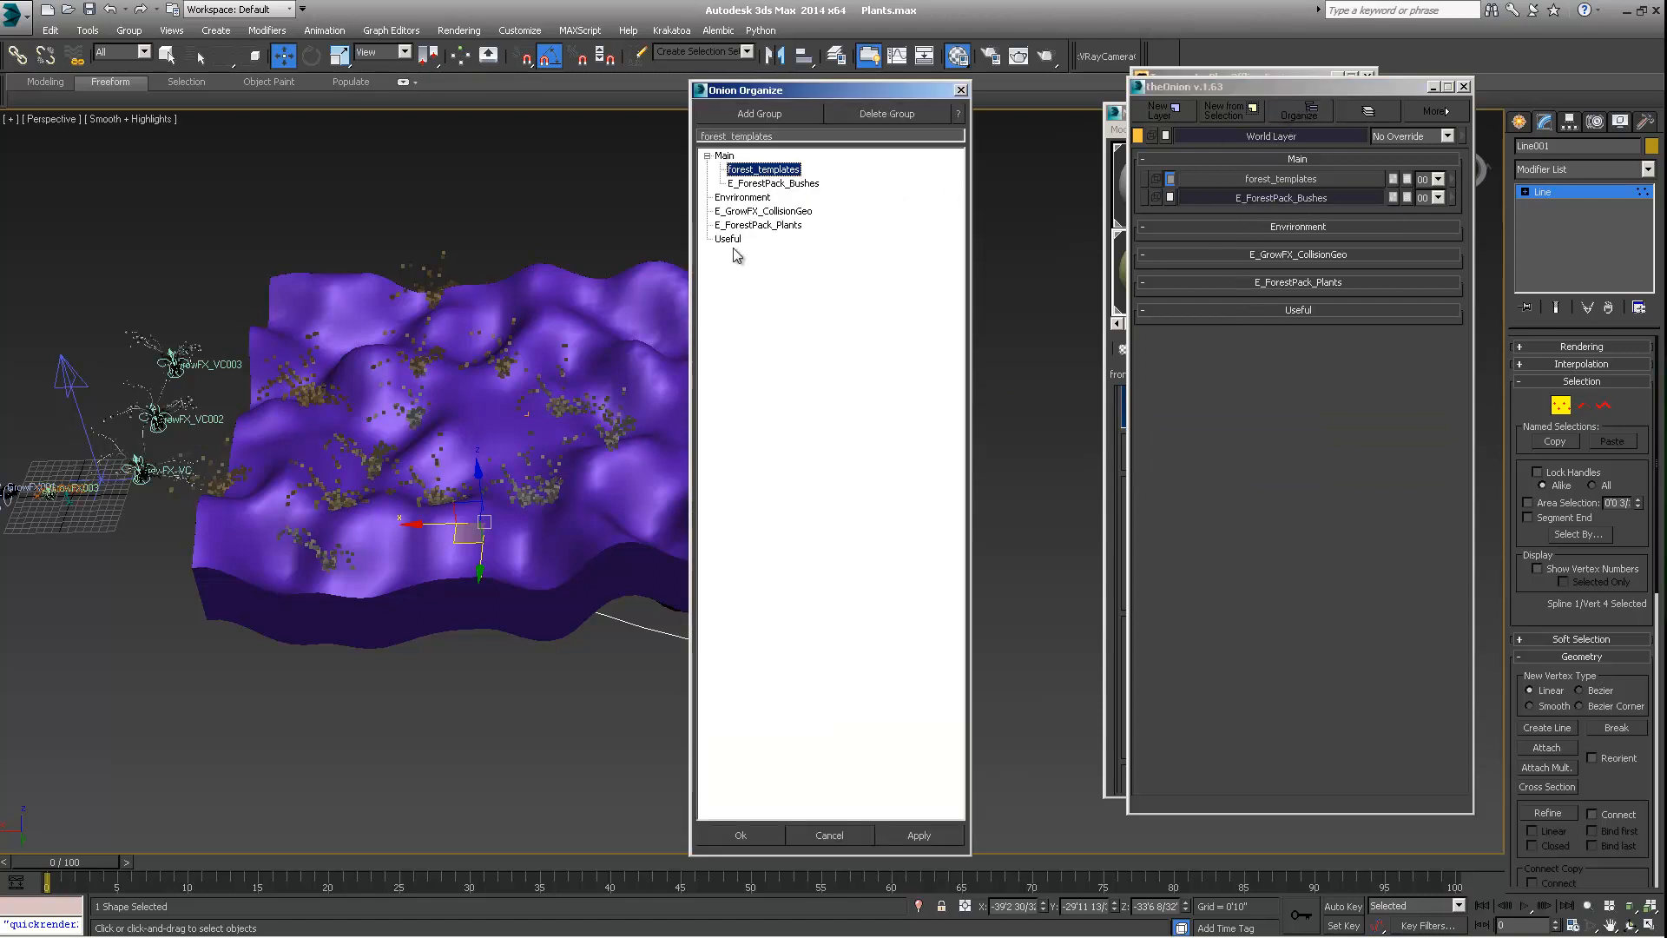
drag(738, 169, 723, 244)
drag(745, 169, 729, 245)
drag(756, 172, 762, 218)
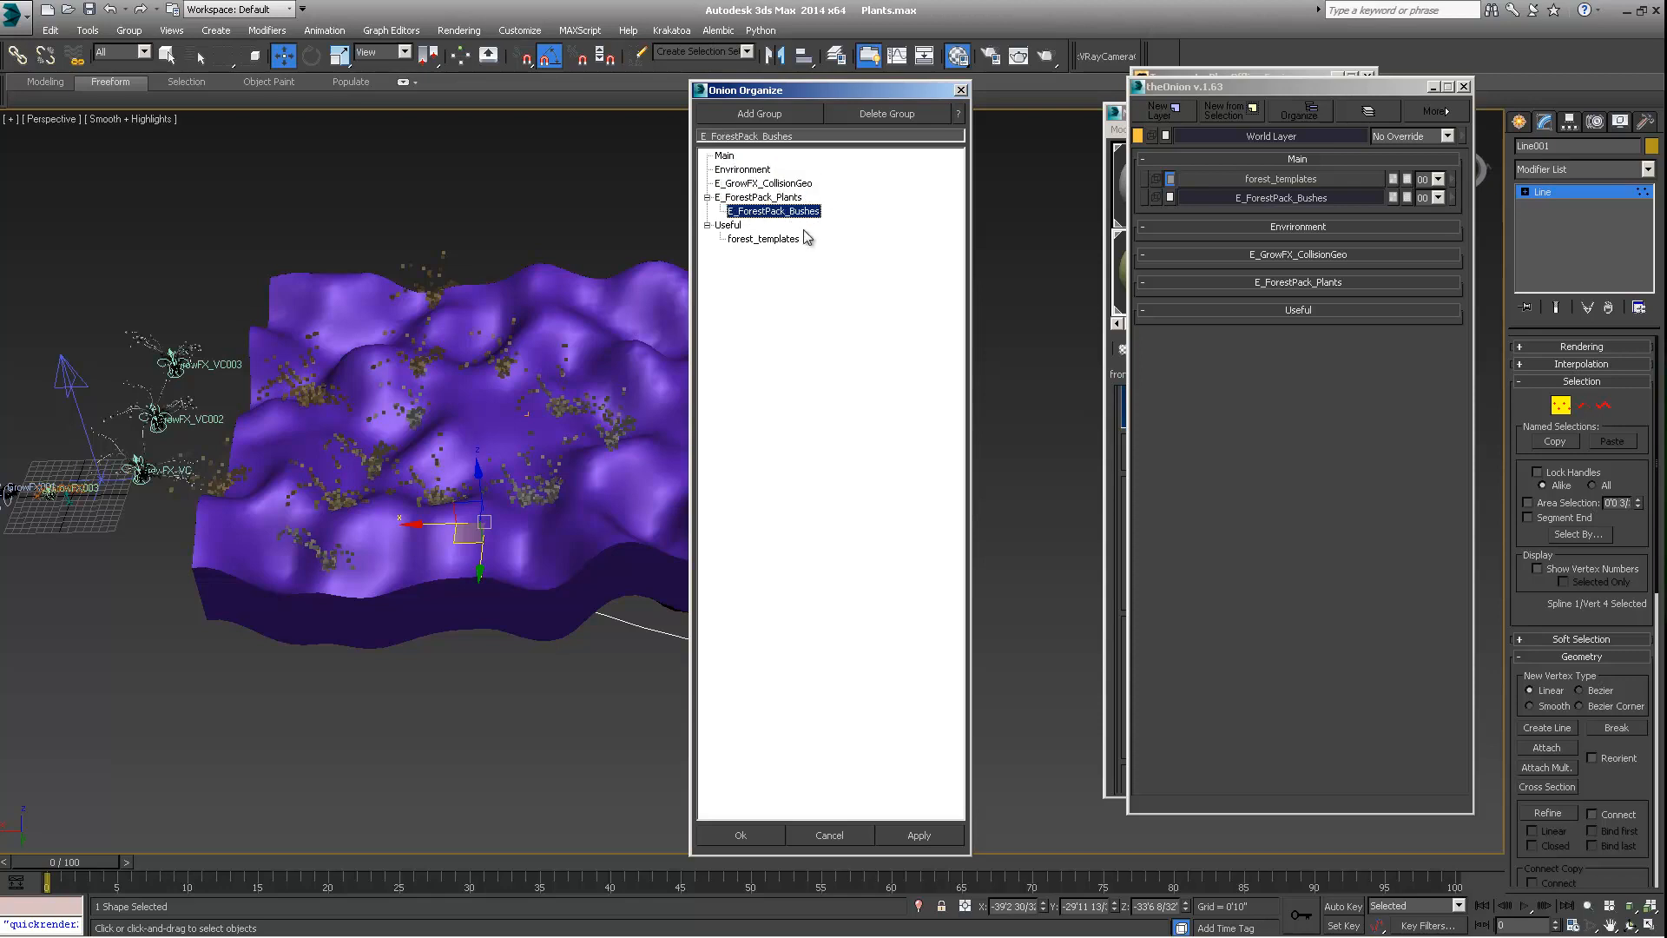
drag(792, 95, 831, 92)
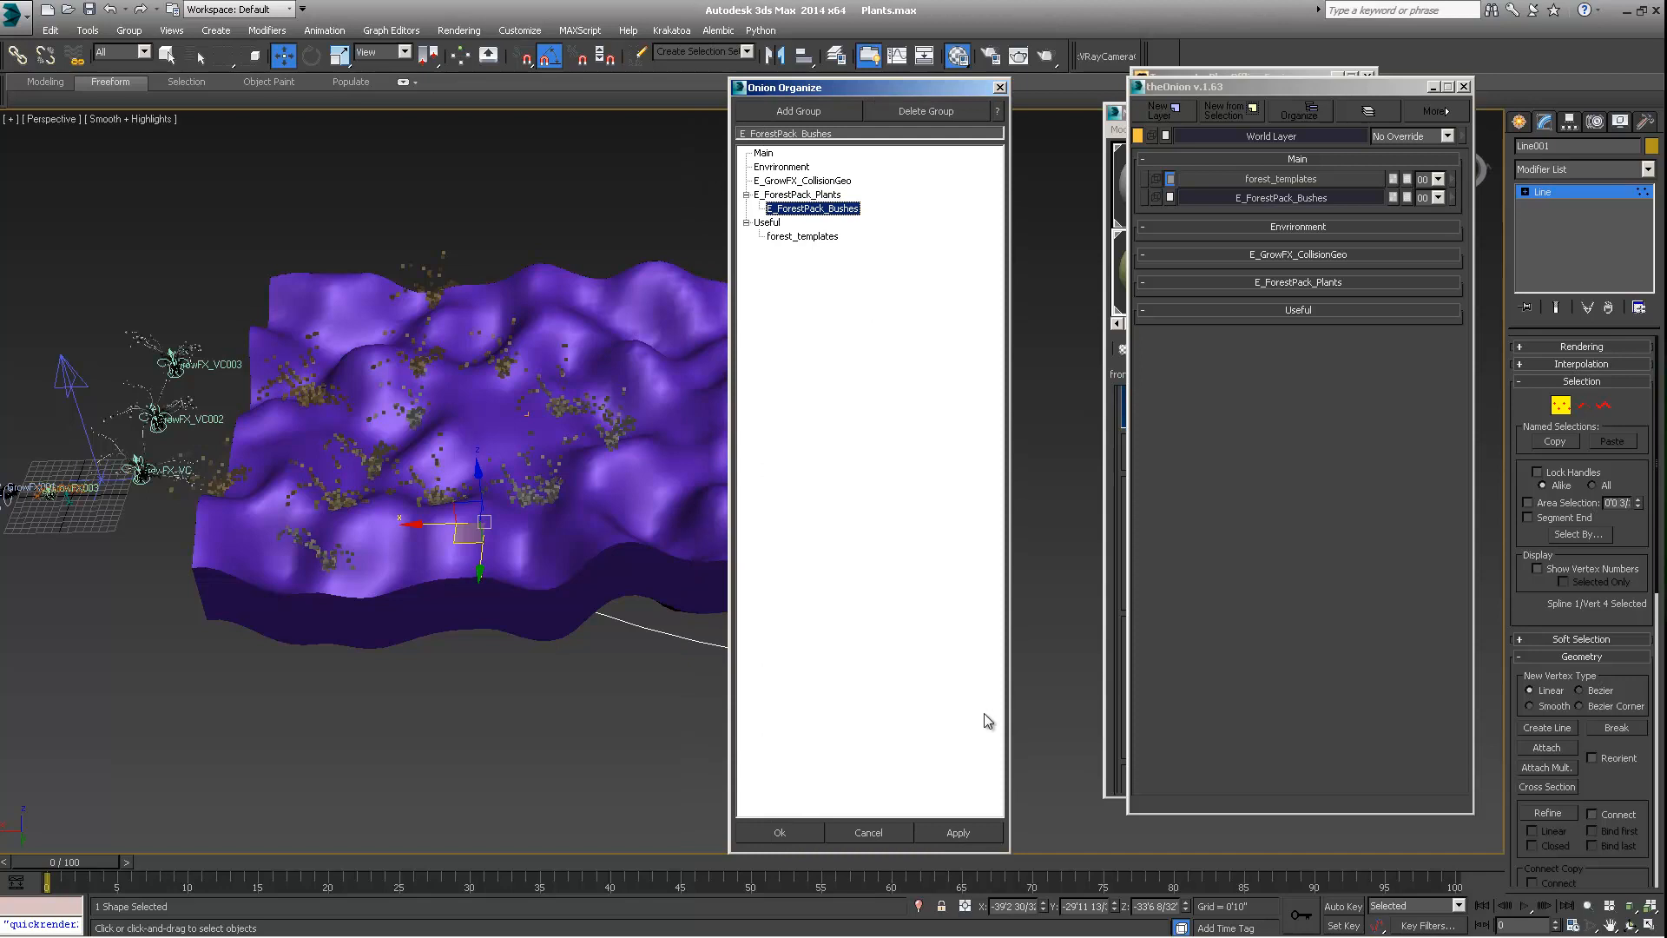
click(793, 831)
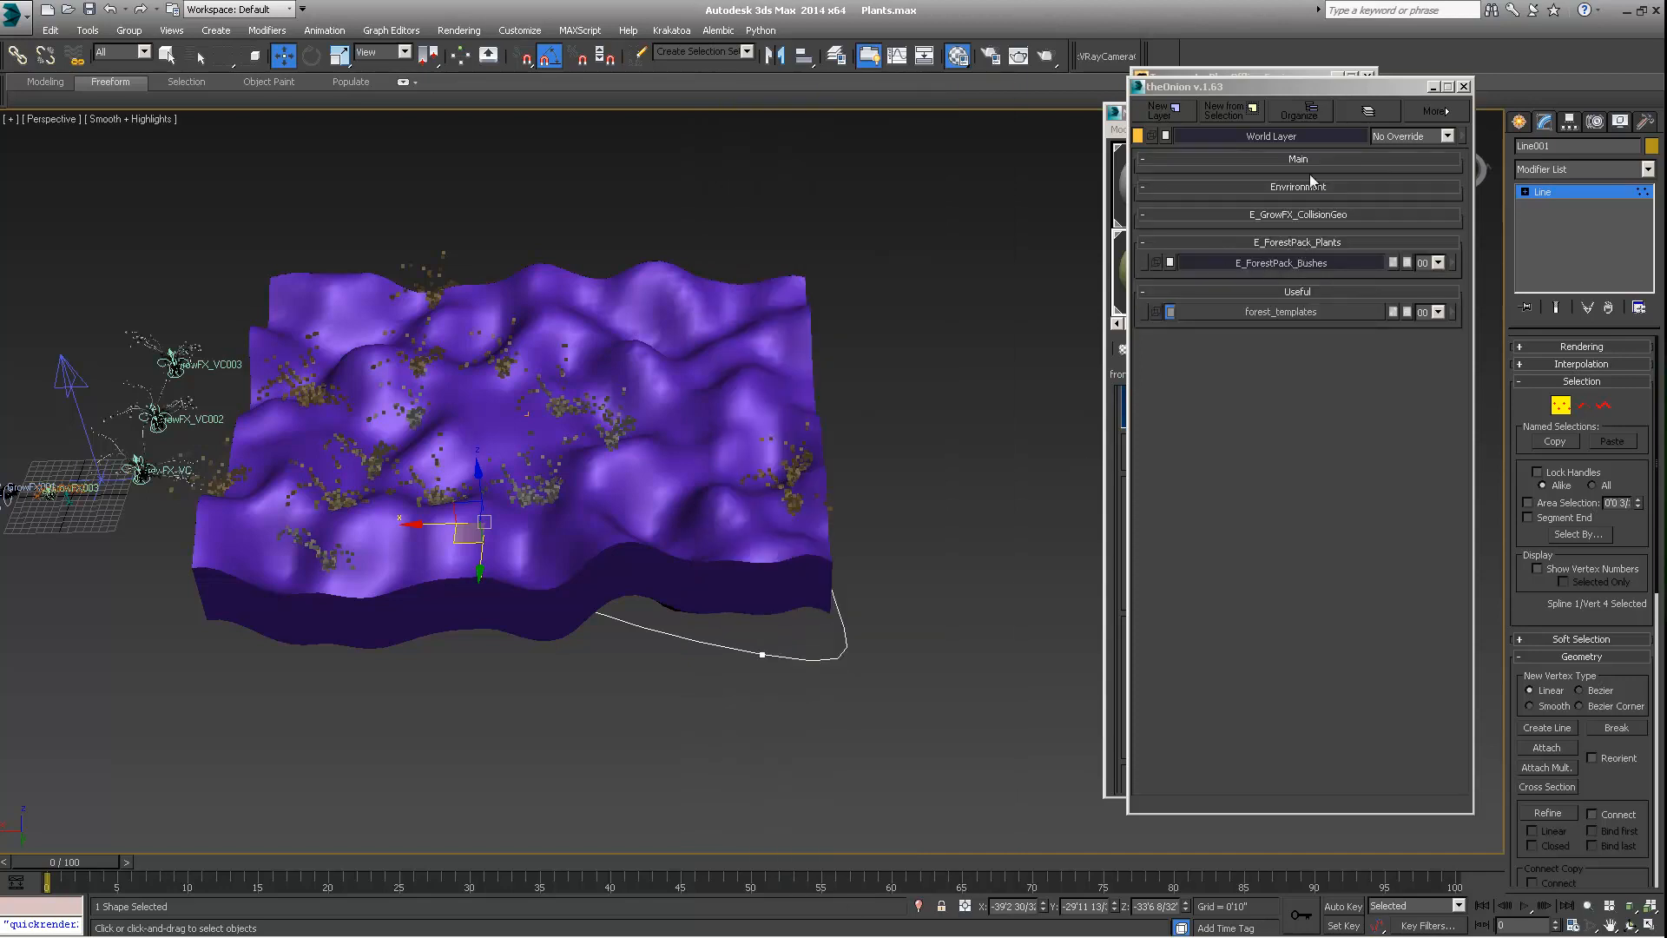
Rename the selected area spline Line001 as "Area_Bushes"
drag(1295, 92, 1266, 99)
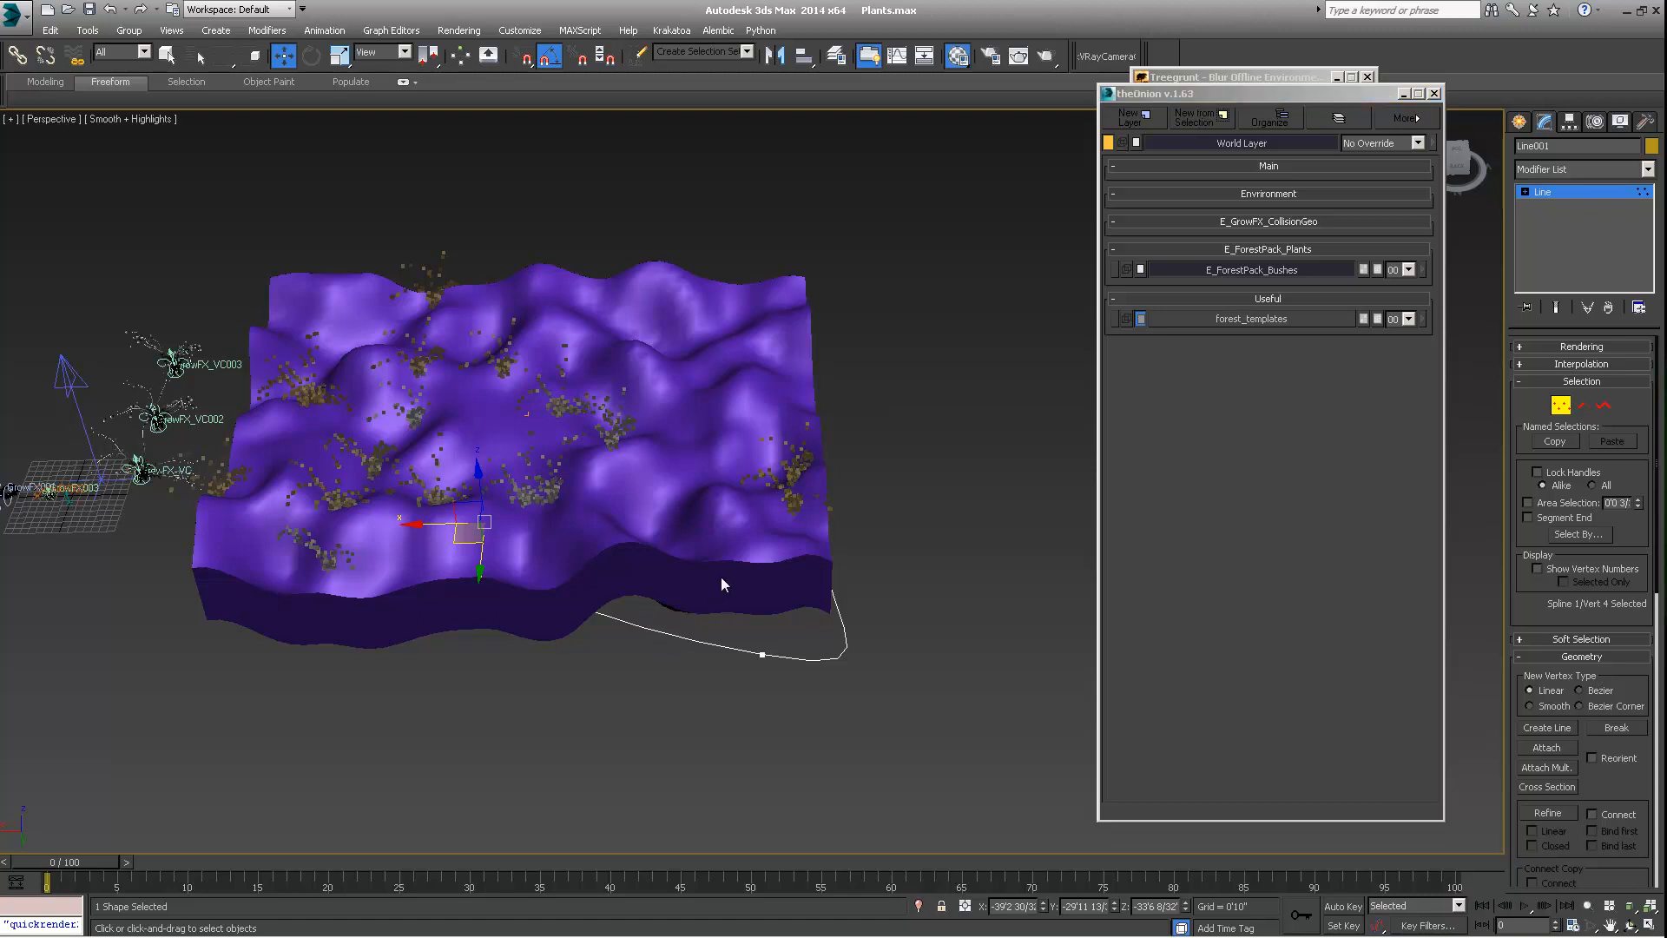
middle_drag(721, 576, 680, 596)
click(1571, 145)
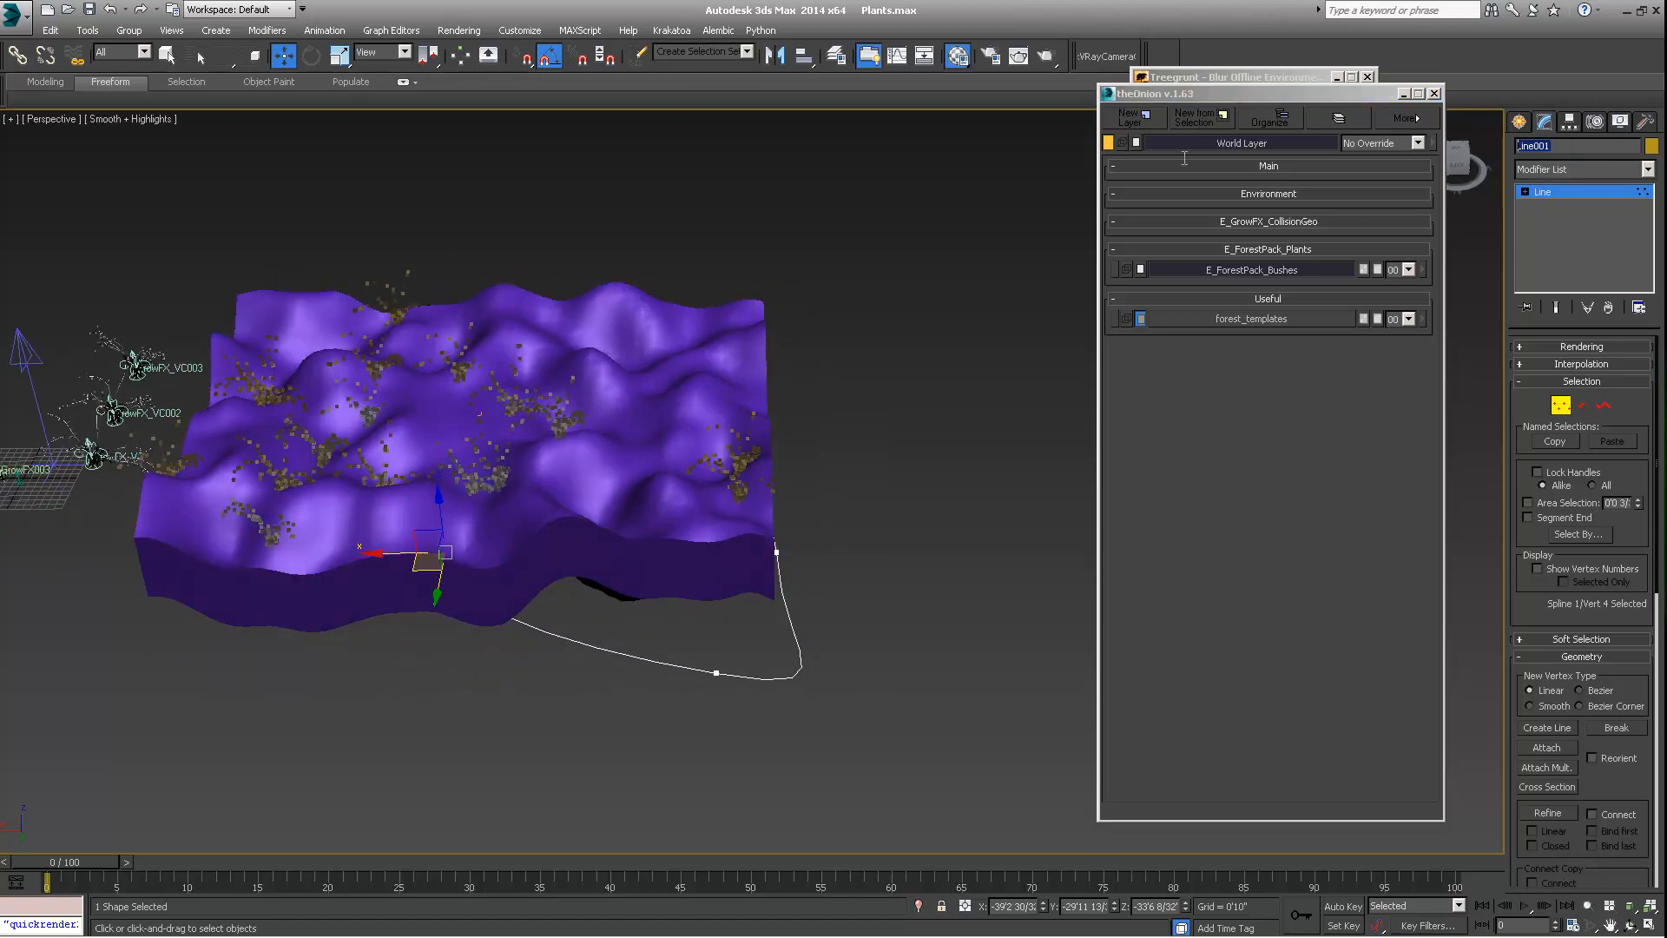
key(BackSpace)
Add the selected Area_Bushes spline to the E_ForestPack_Bushes layer and reposition the Onion window
click(1422, 270)
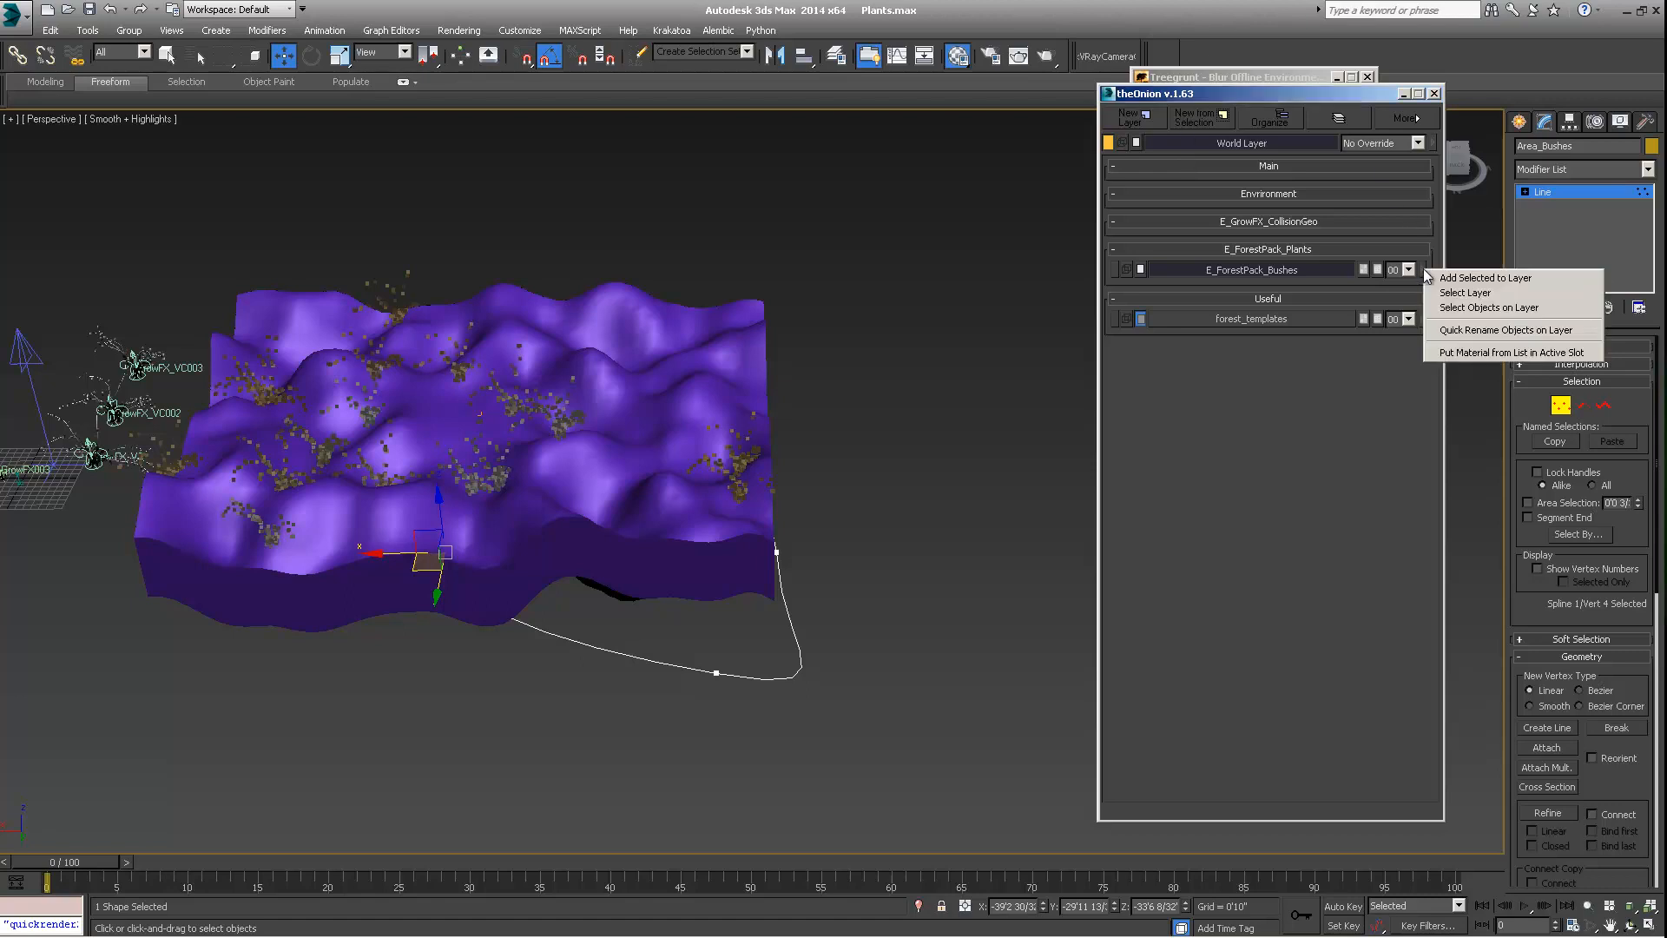
click(1454, 279)
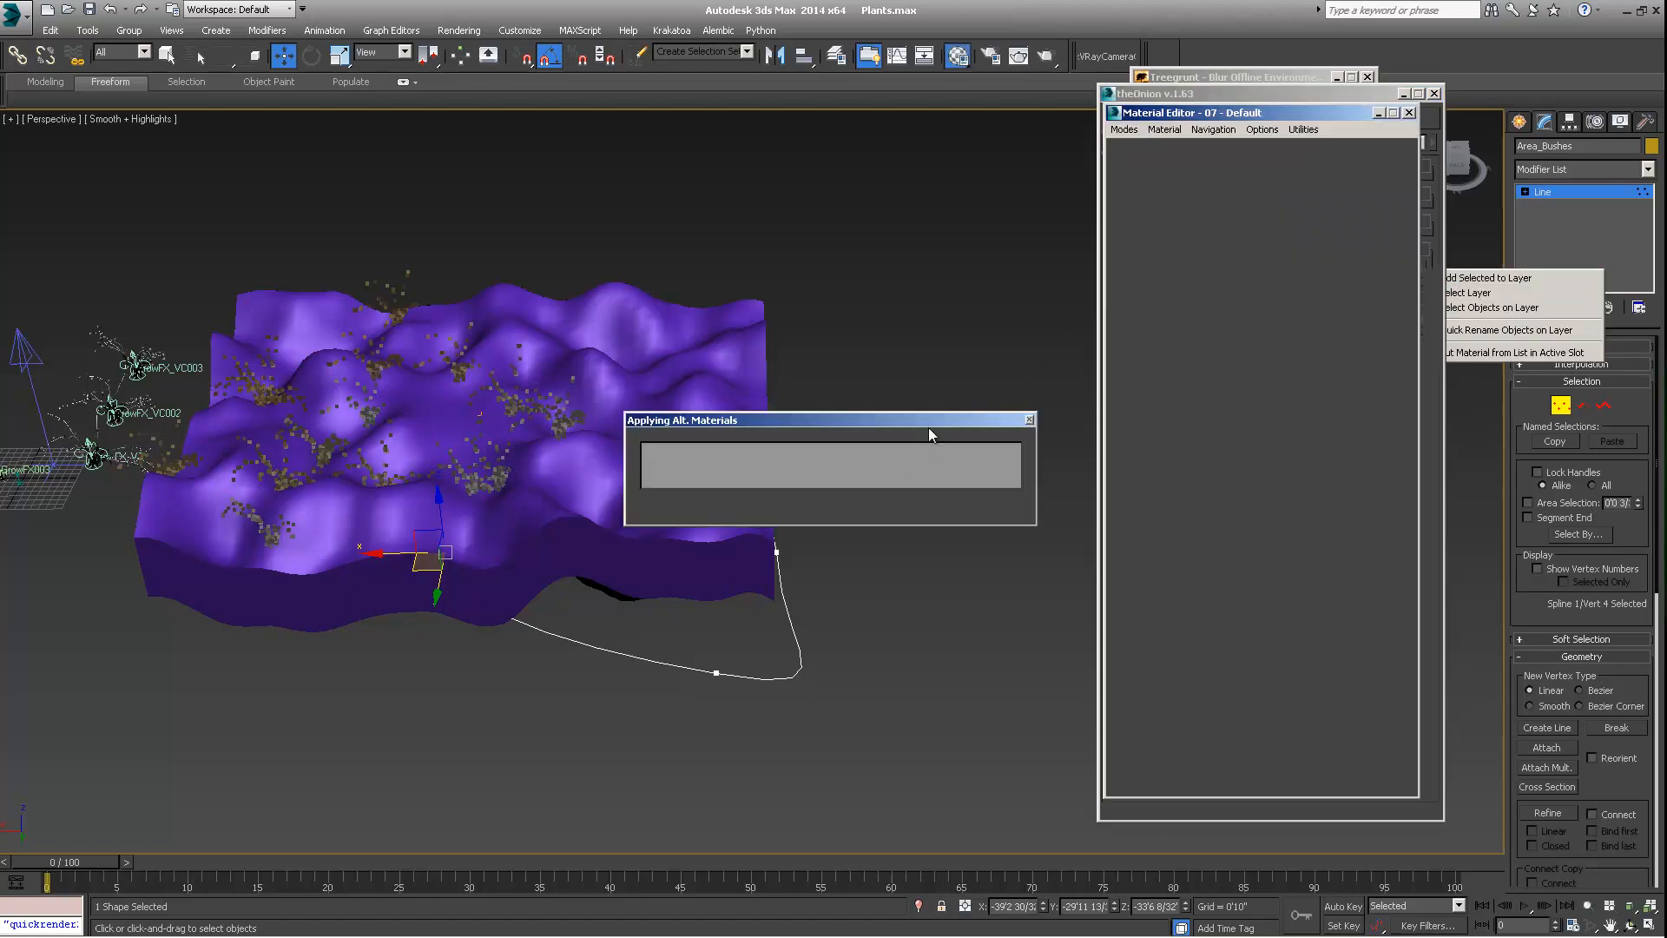
drag(1232, 96, 1246, 165)
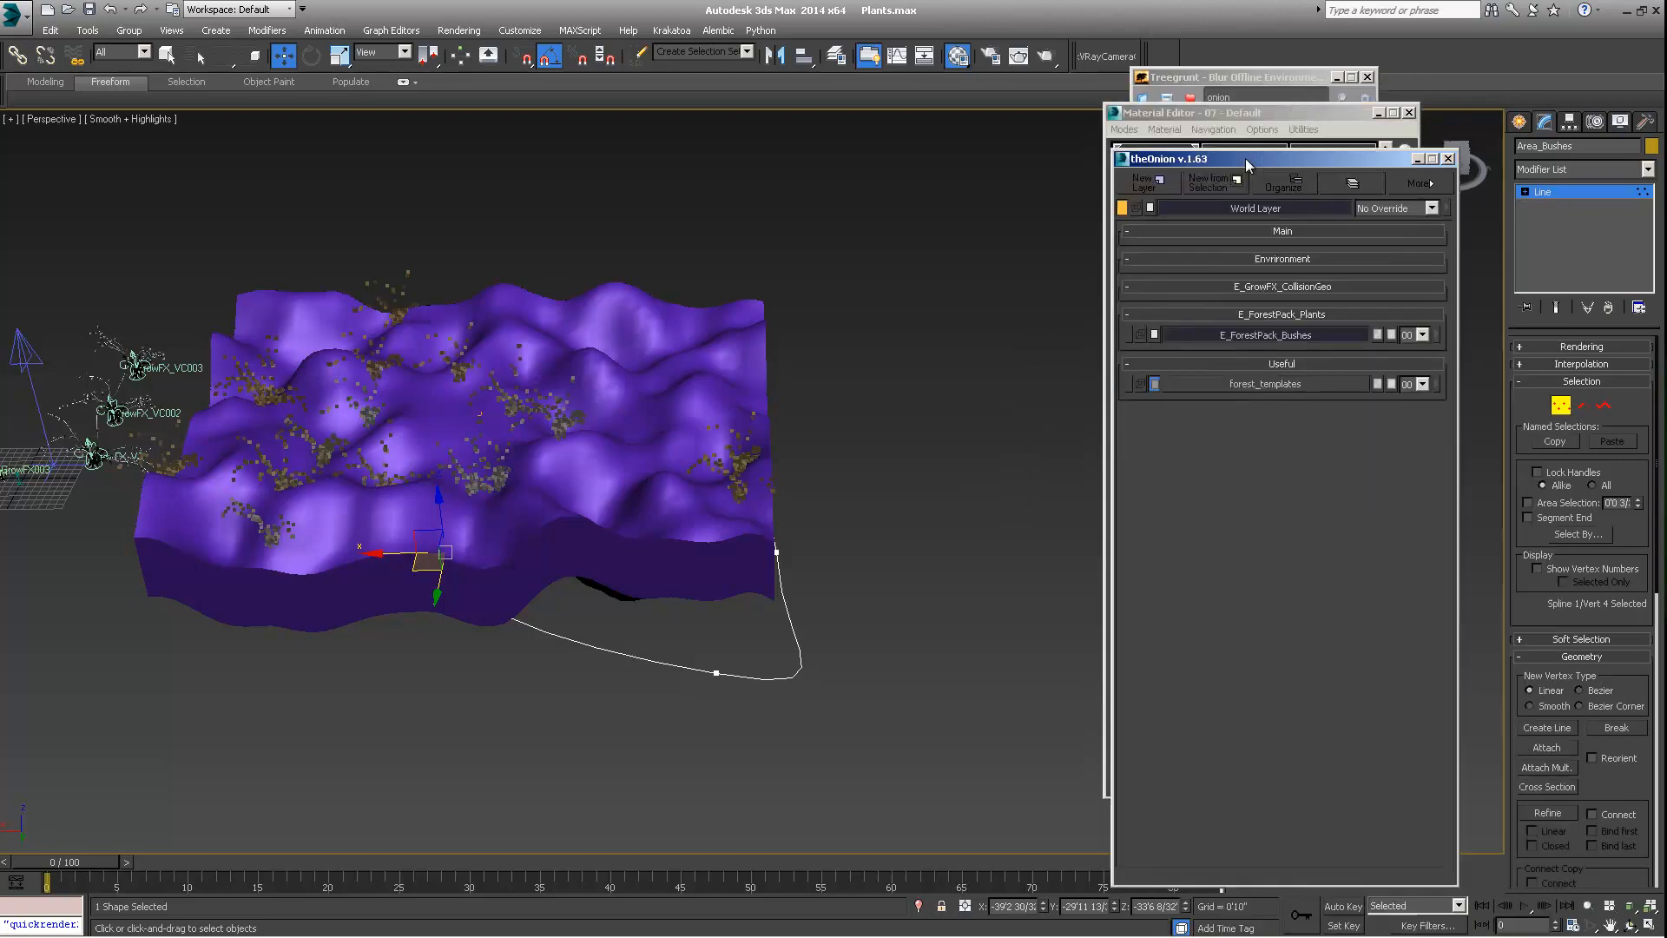
Select the Forest object scattered on the terrain and add it to the E_ForestPack_Bushes layer
click(1309, 337)
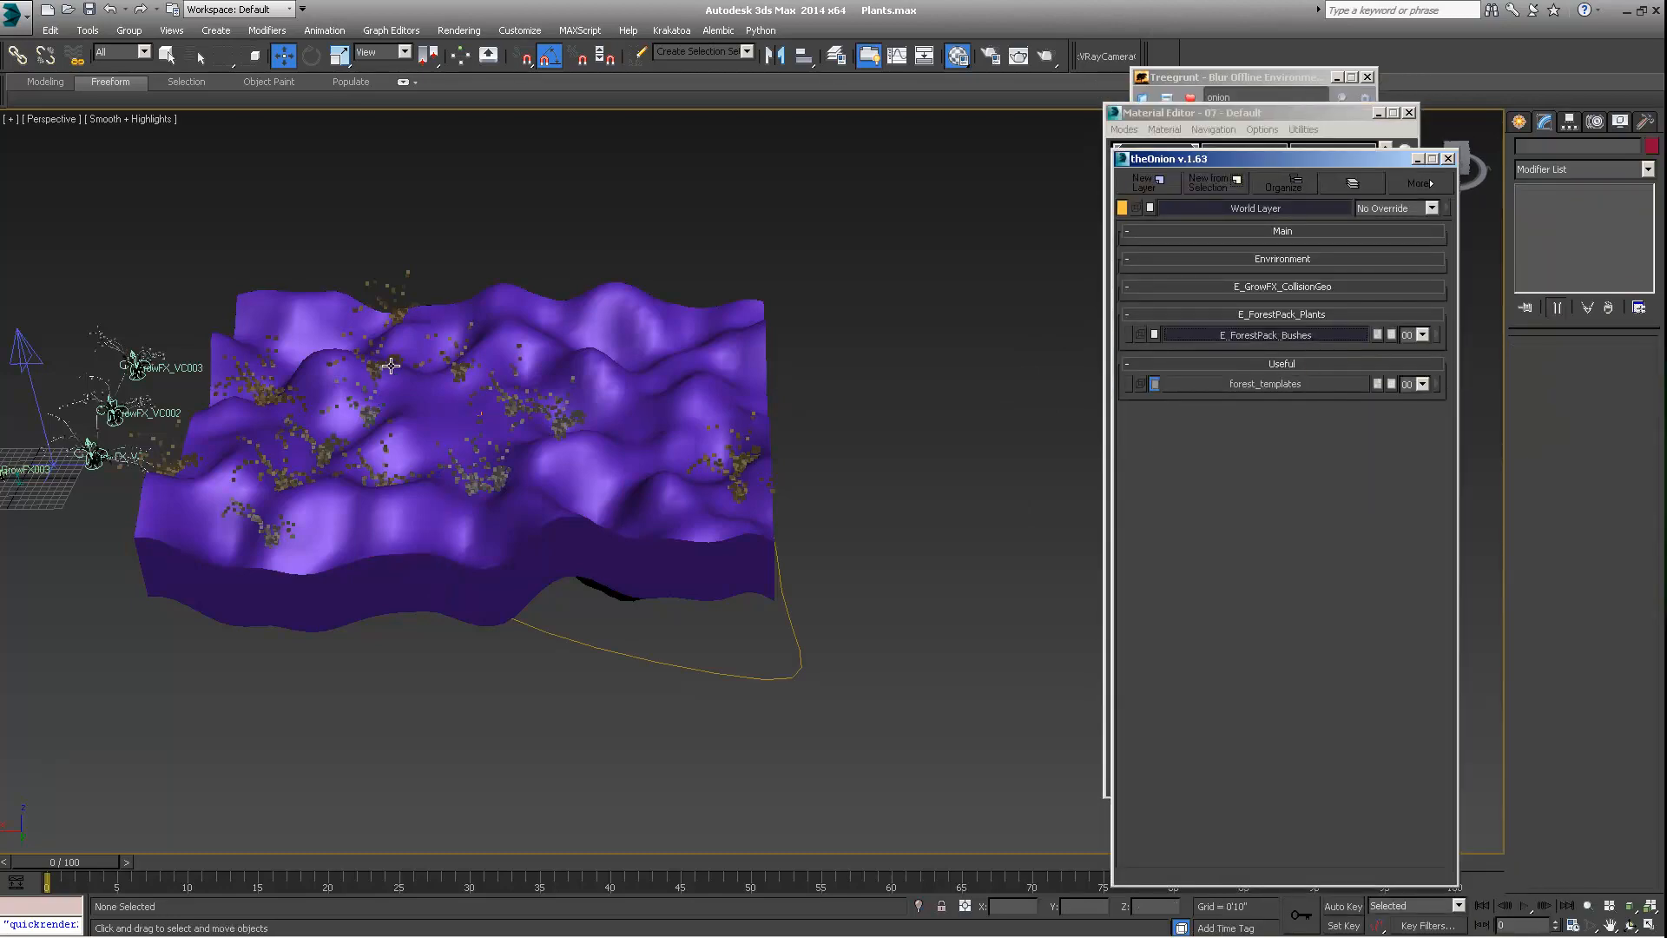
click(393, 293)
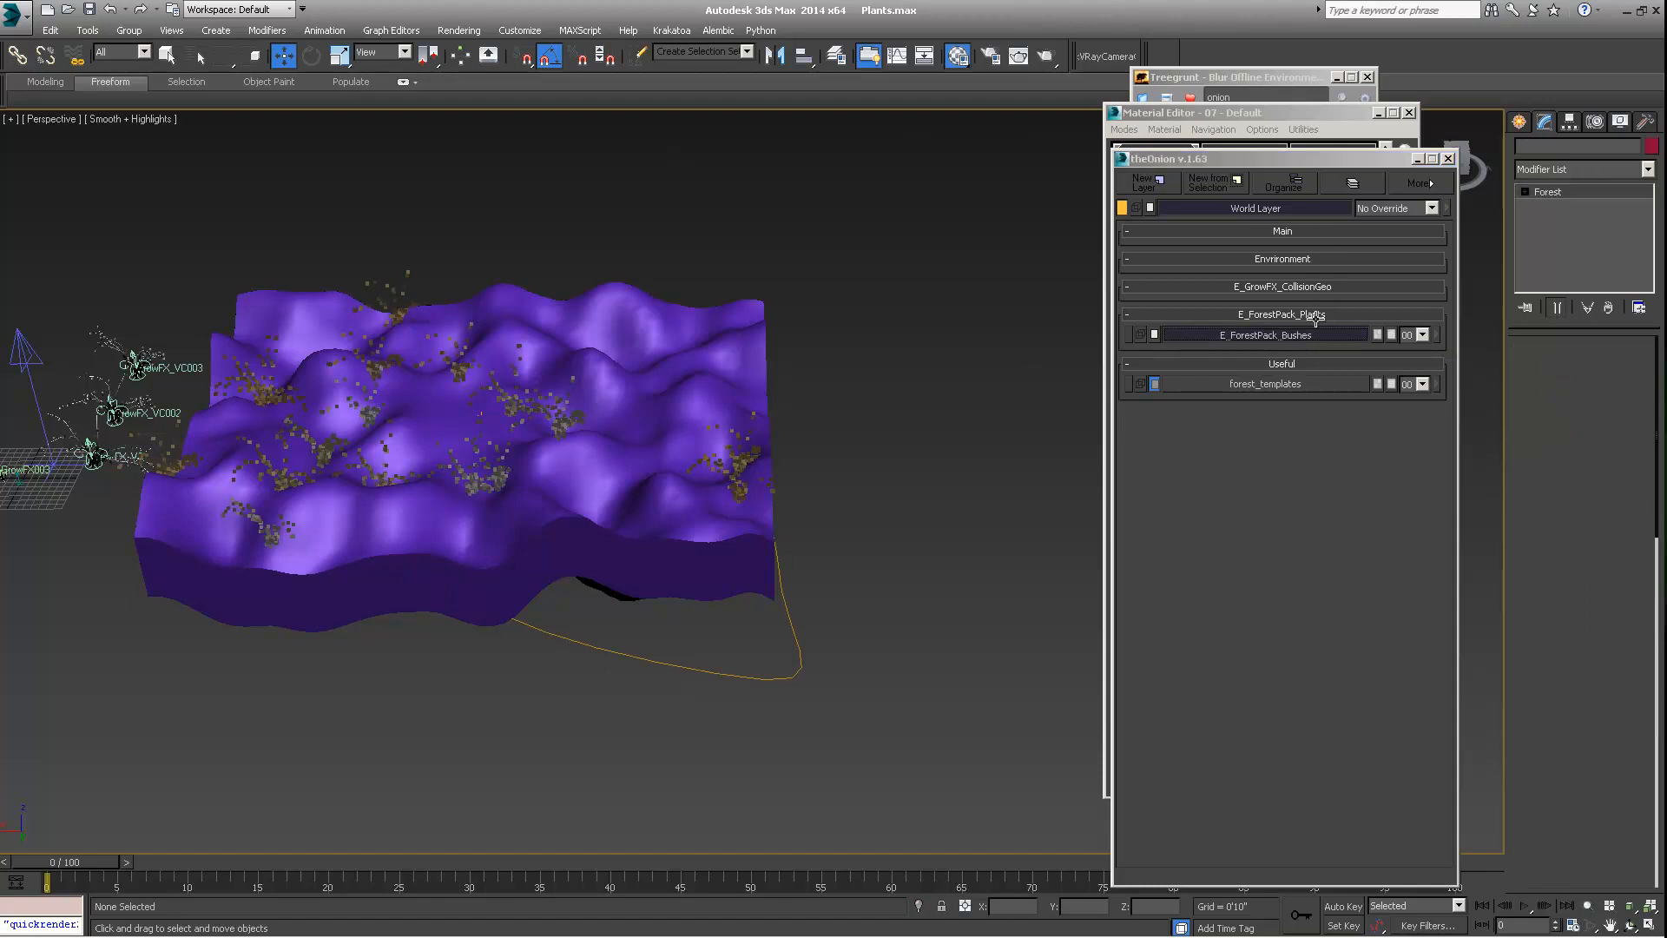
click(1437, 334)
click(1463, 346)
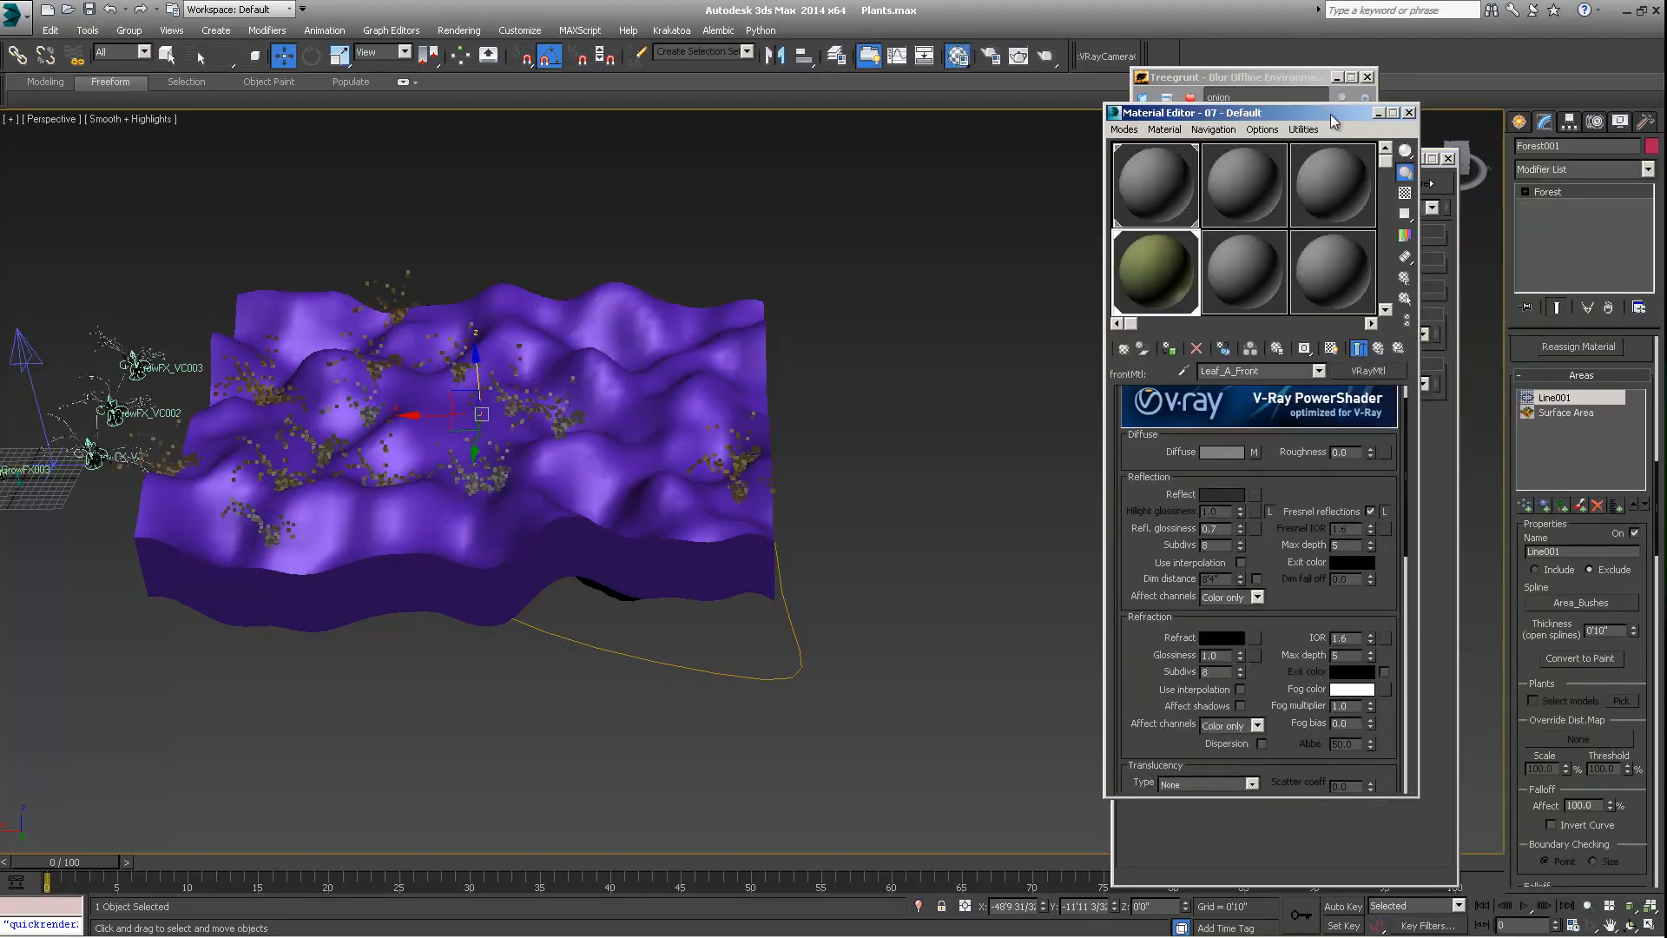
drag(1330, 111, 1199, 123)
drag(1342, 160, 1309, 97)
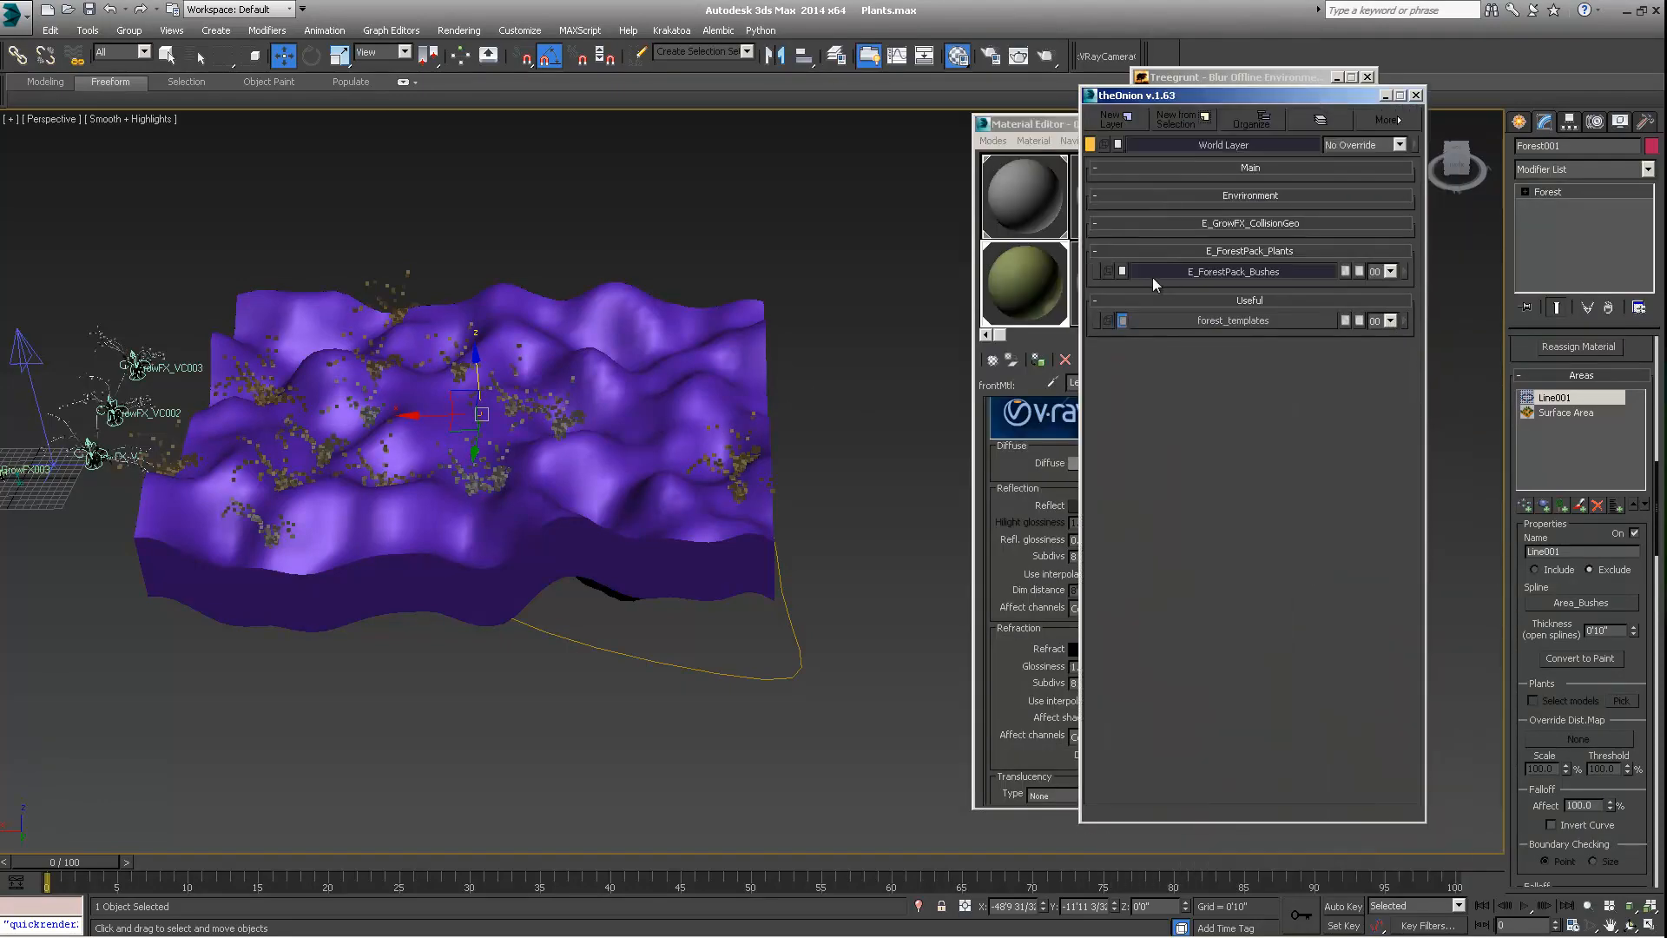
click(1390, 271)
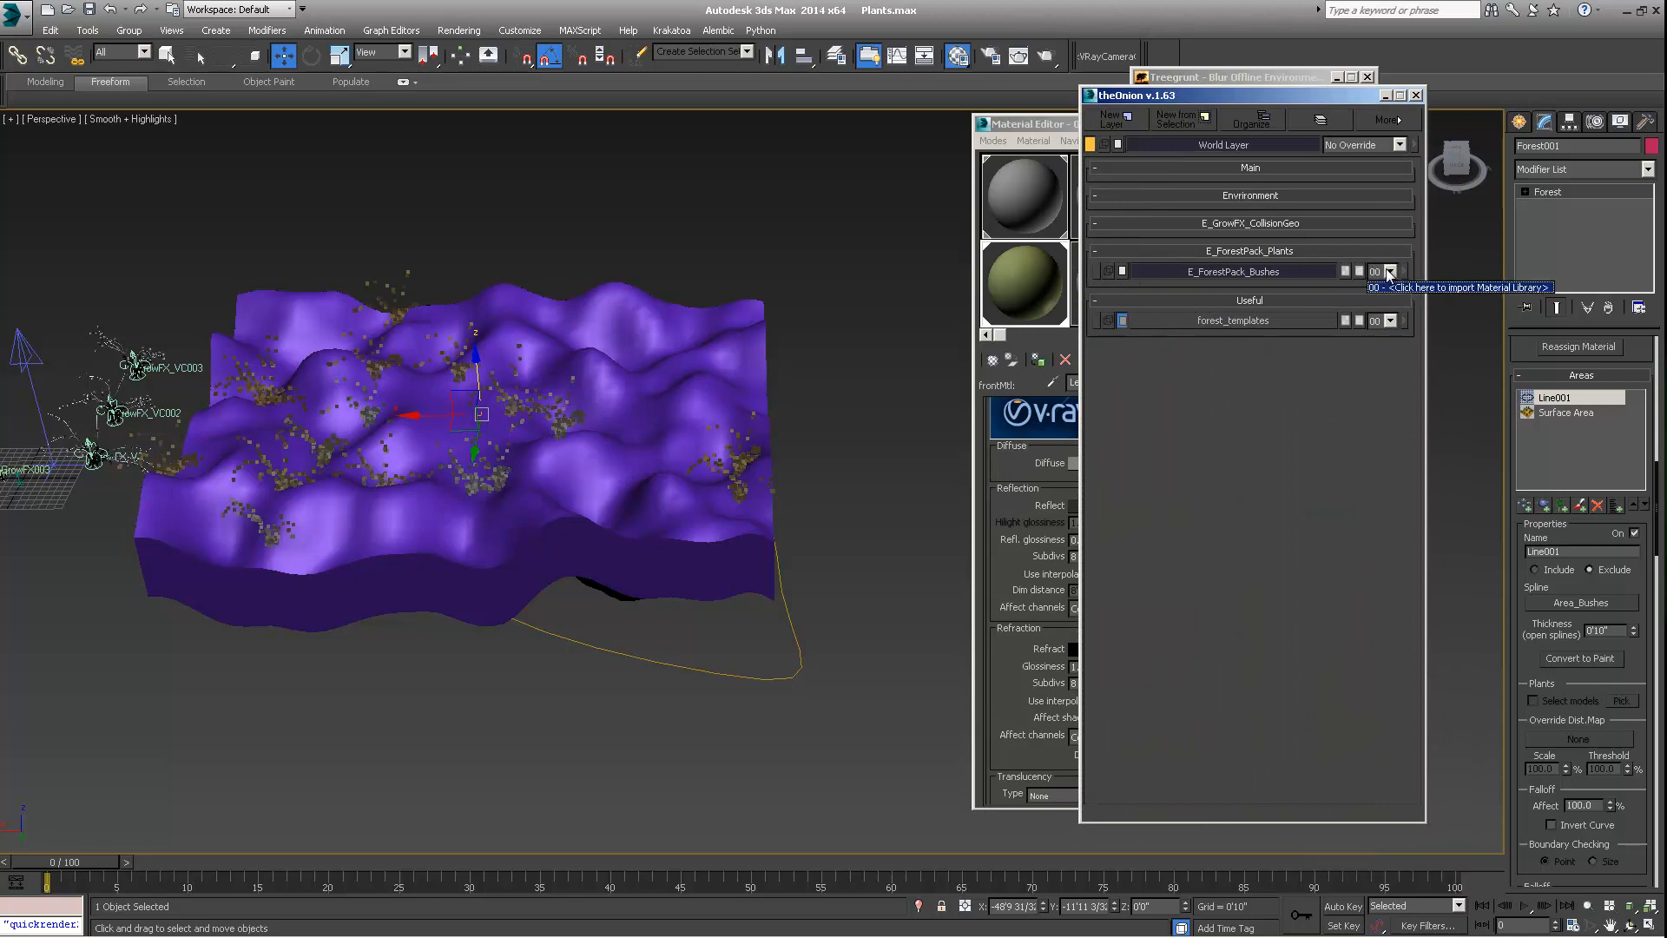
click(1390, 270)
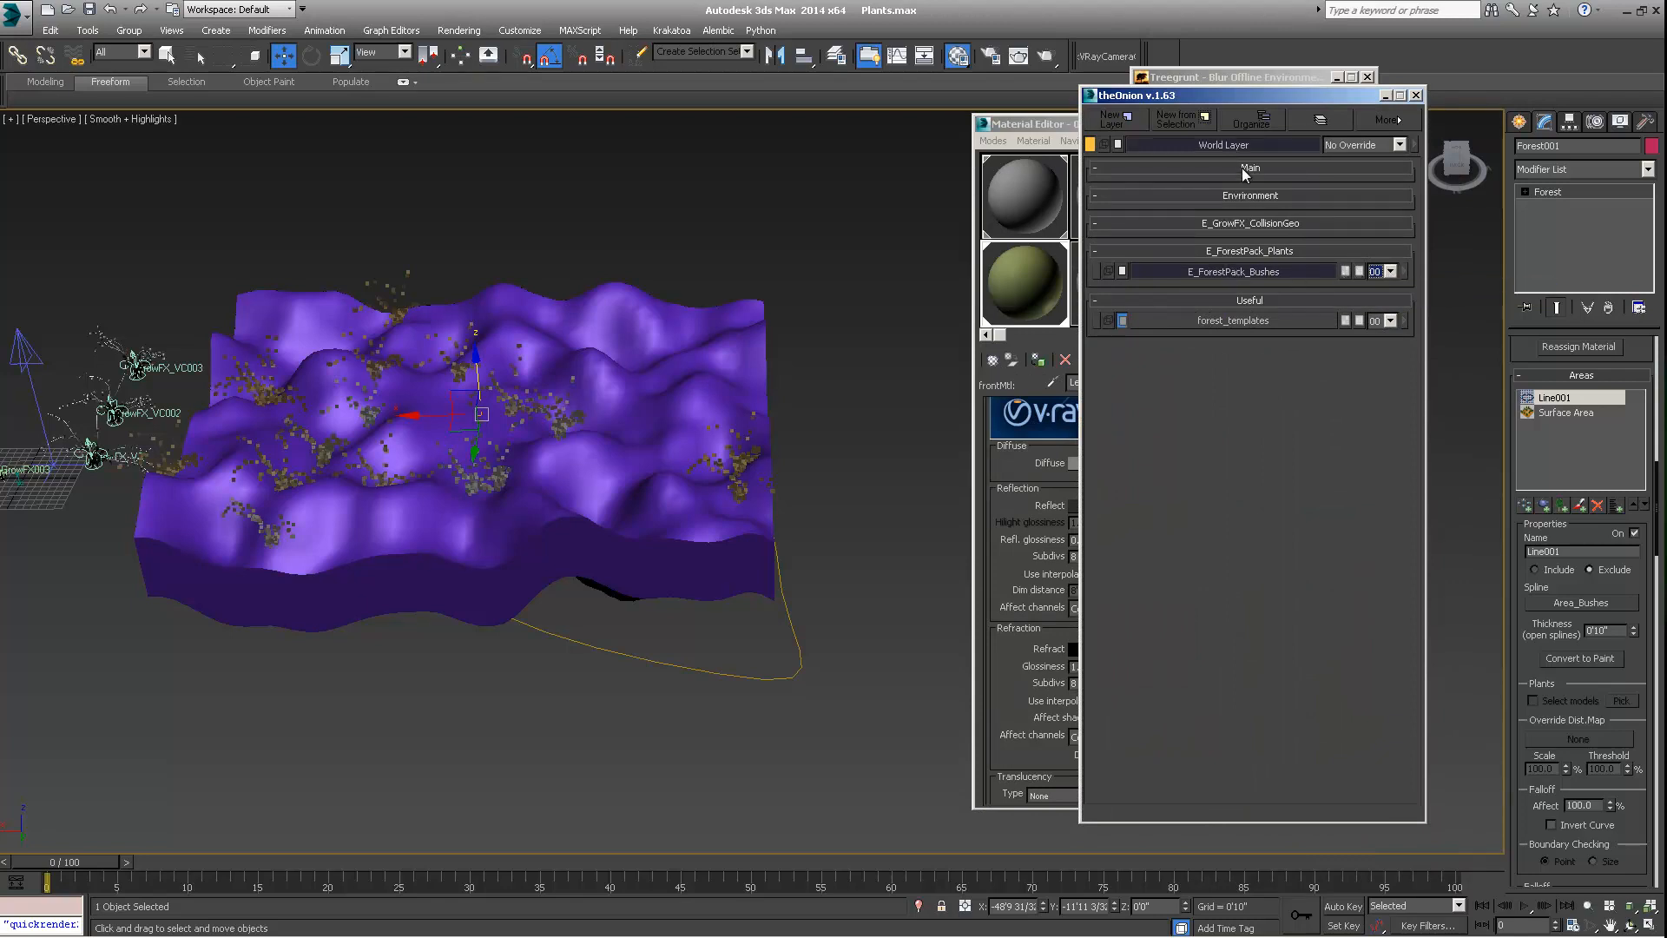
drag(1257, 104, 1310, 117)
alt+middle_drag(671, 411, 721, 456)
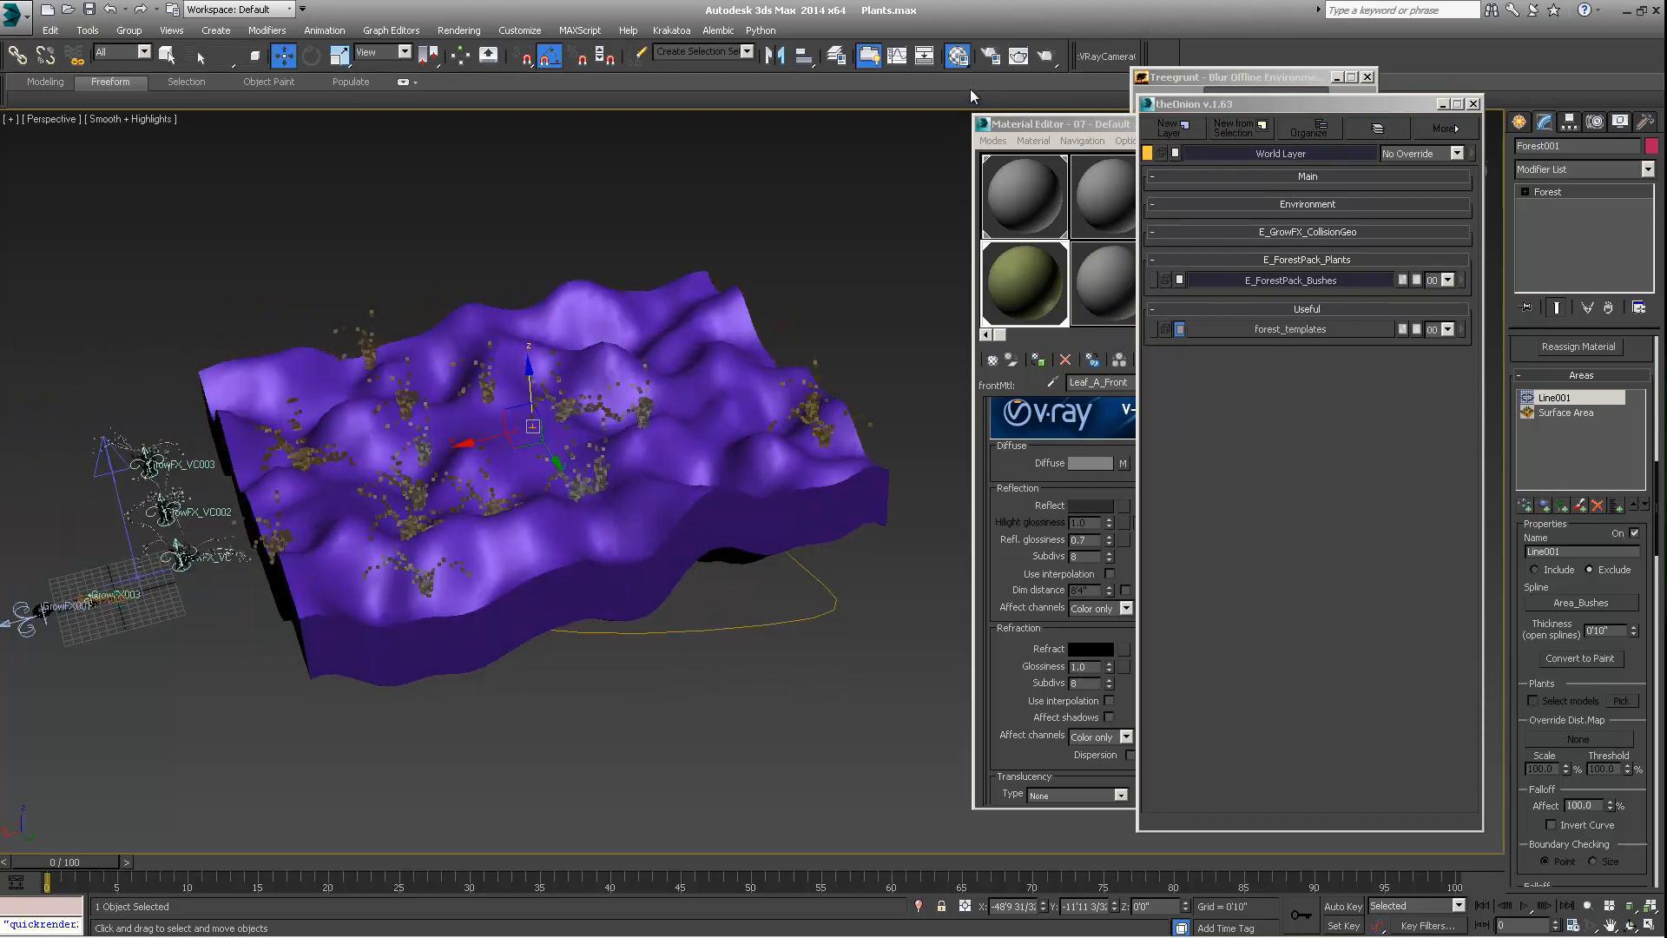
Search Treegrunt for "quickrender" and use quickRender2 to make a test render of the terrain and plants
click(1191, 73)
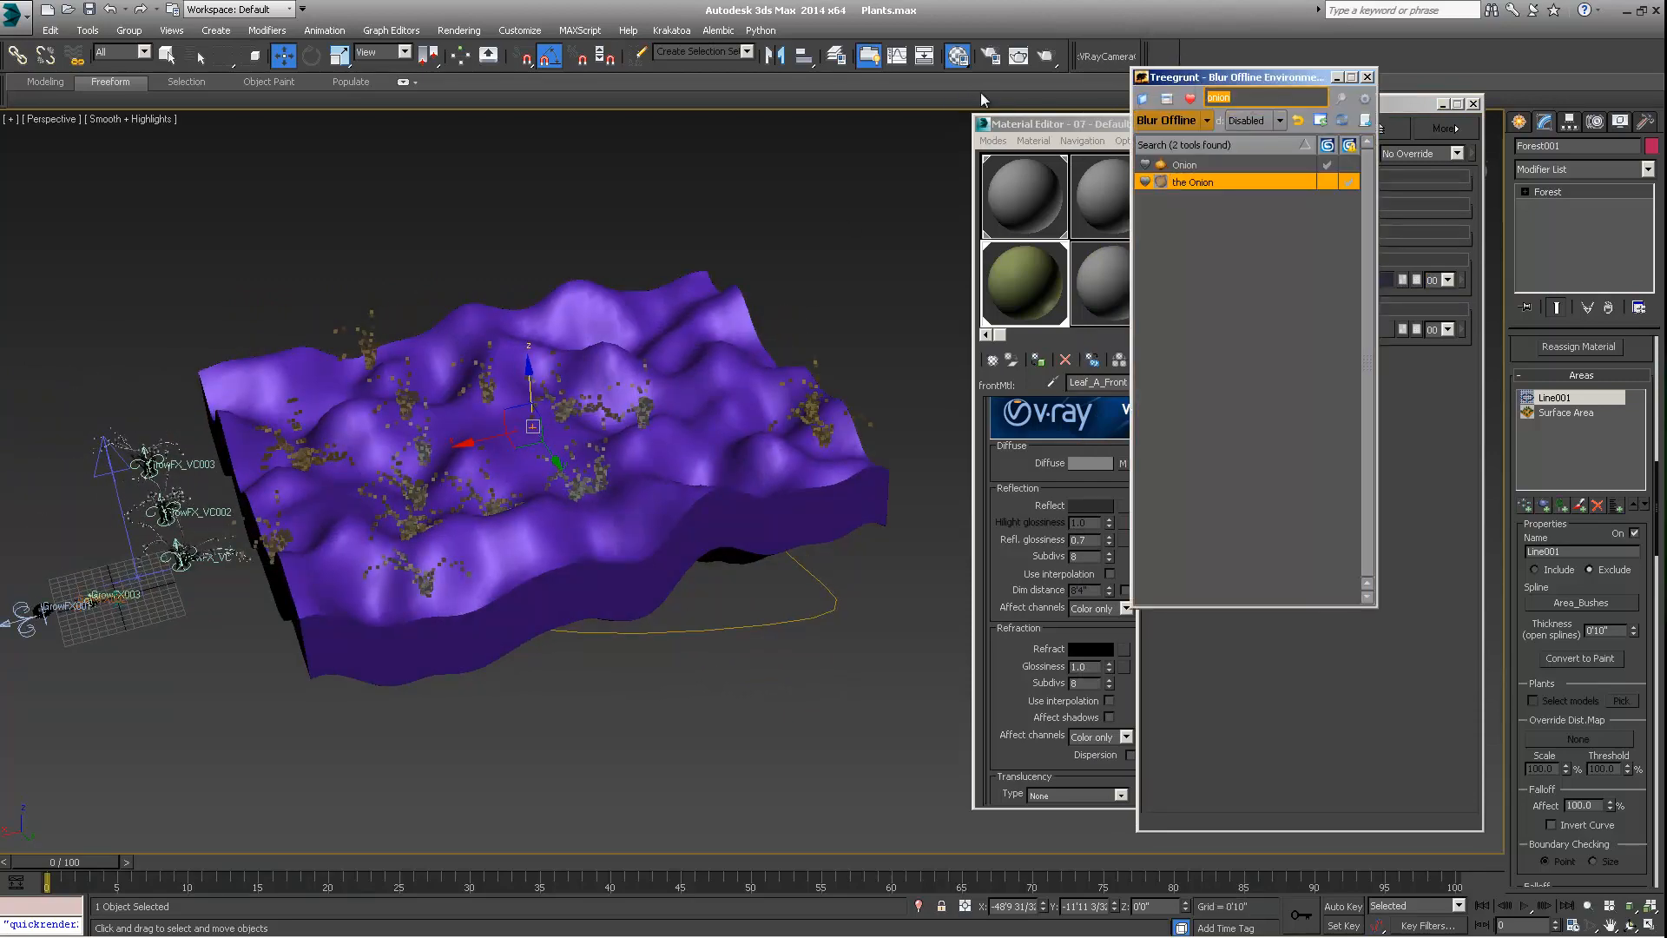
text(v)
text(quickrender)
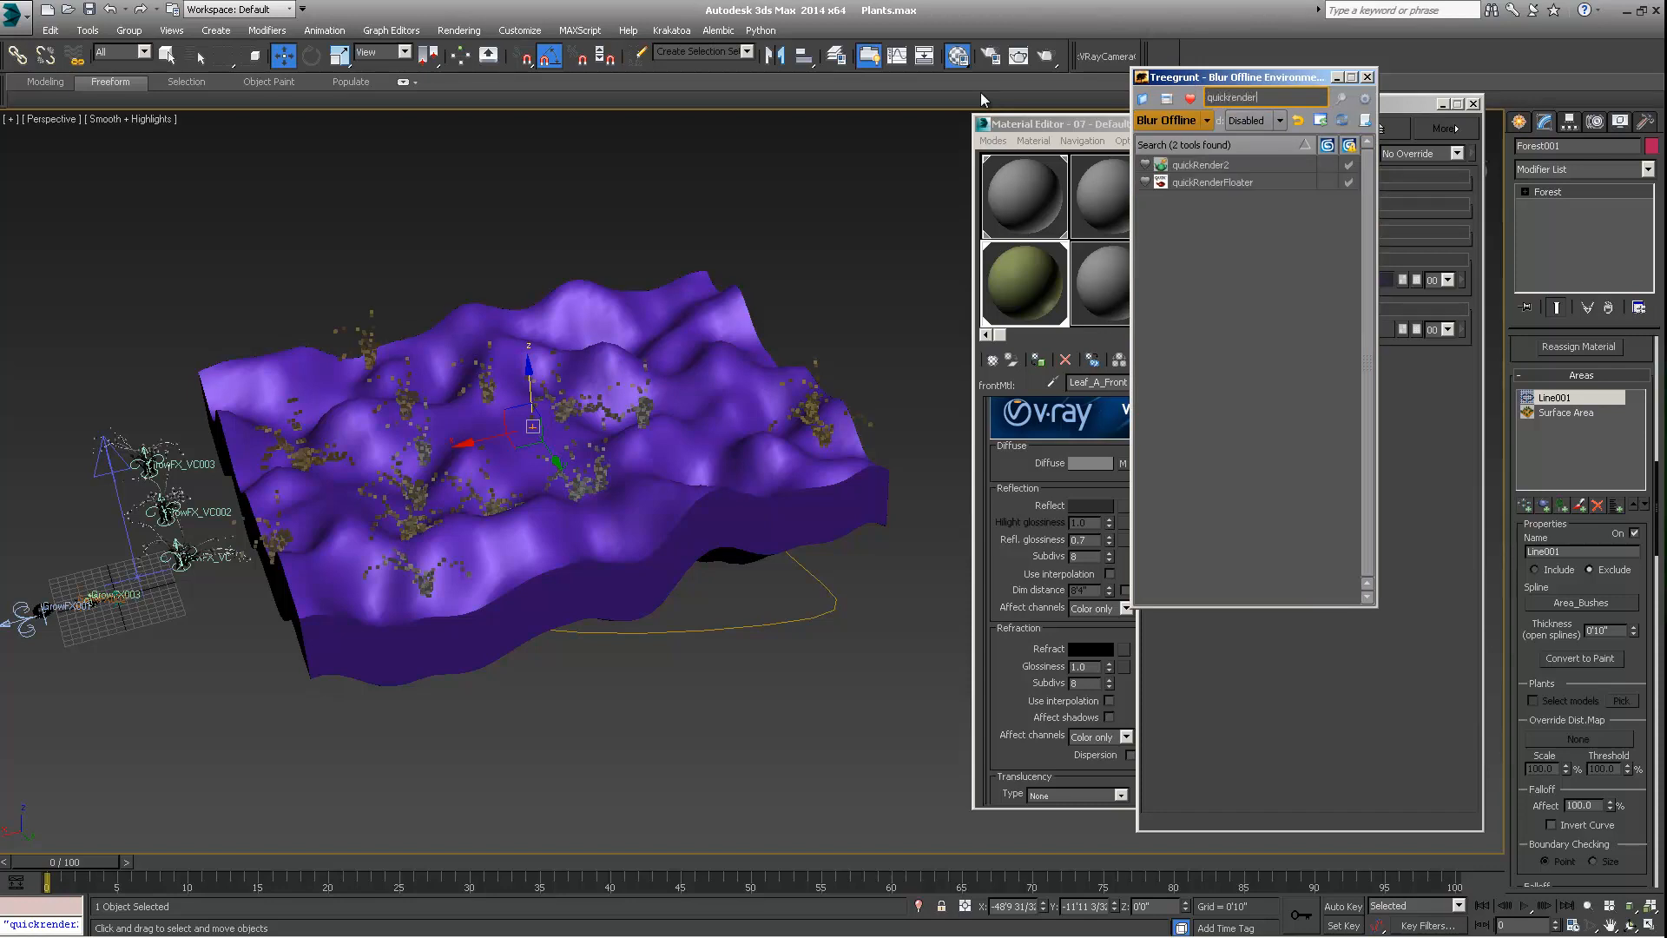
double_click(1211, 166)
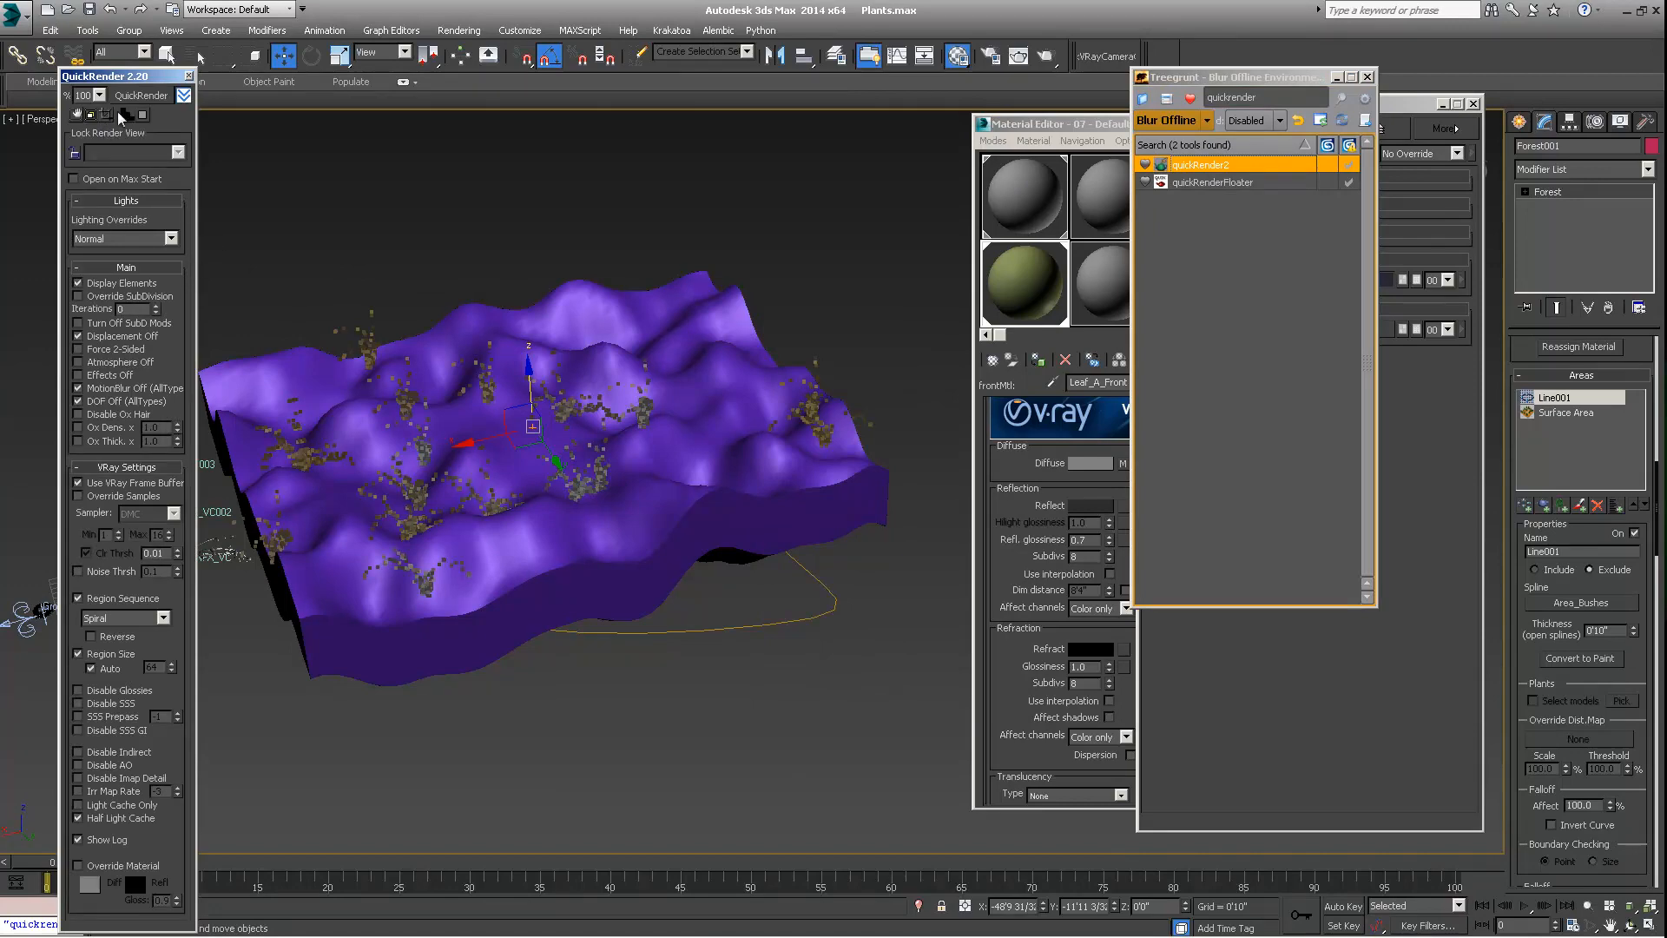
click(123, 101)
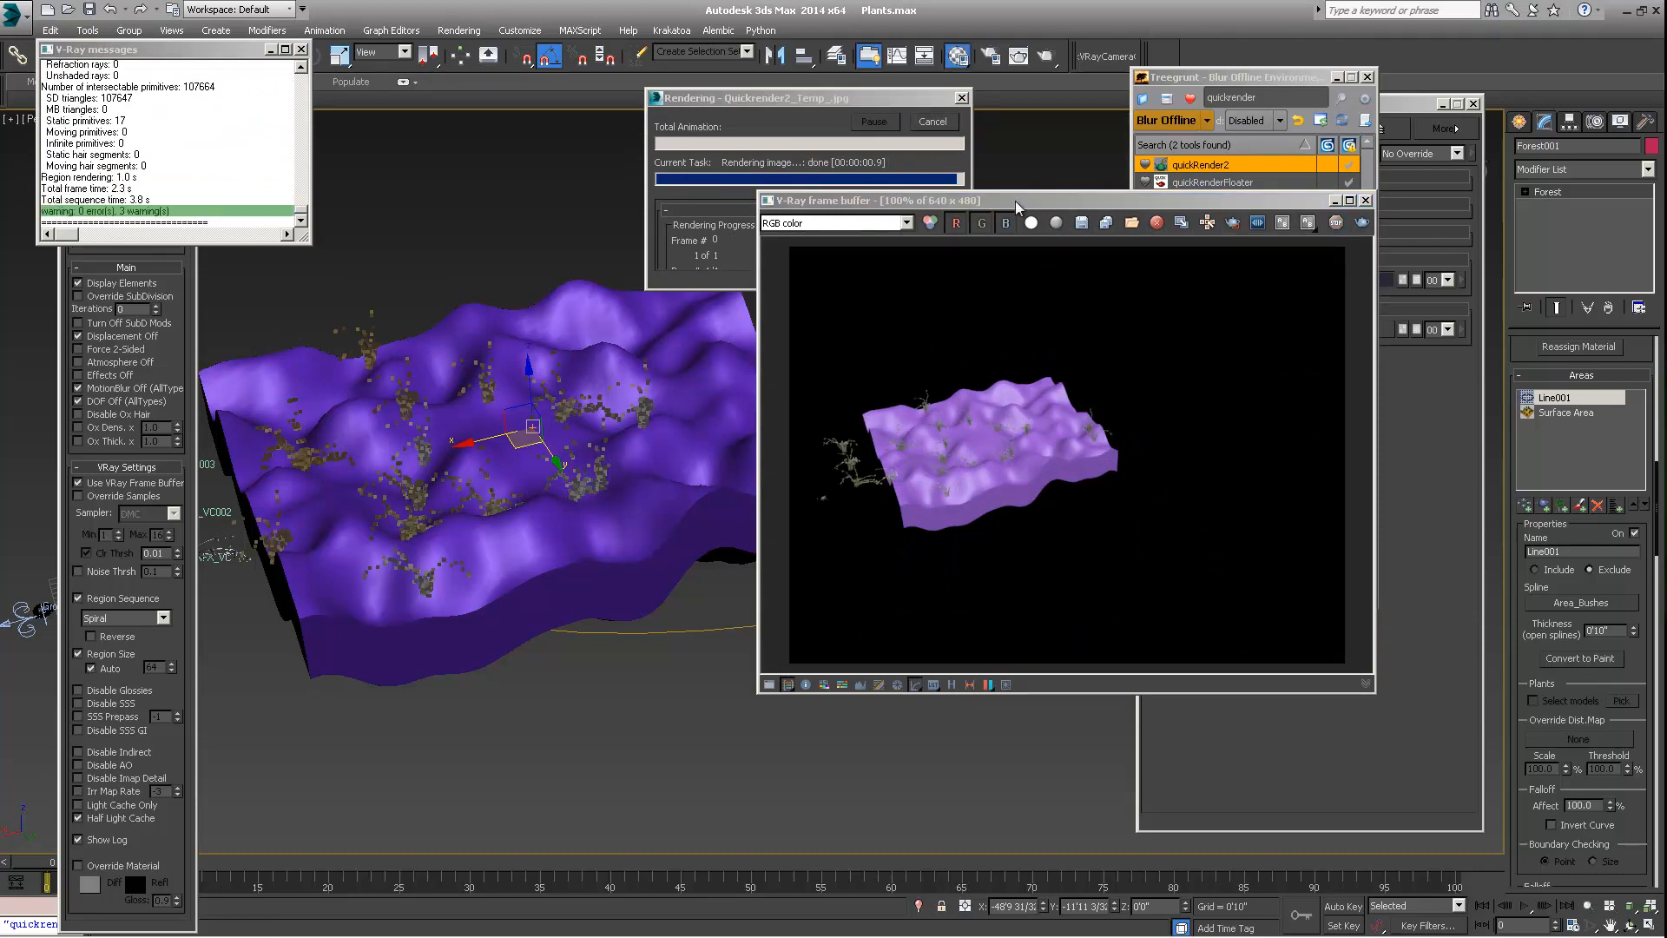
drag(1035, 198, 832, 203)
click(1106, 199)
drag(1118, 128, 1130, 133)
Raise the whole Area_Bushes spline vertically from below the terrain to a Z position of about 28'2"
middle_drag(666, 430, 744, 494)
scroll(774, 405, up, 4)
scroll(759, 361, down, 4)
scroll(799, 440, down, 4)
alt+middle_drag(722, 647, 724, 488)
click(713, 567)
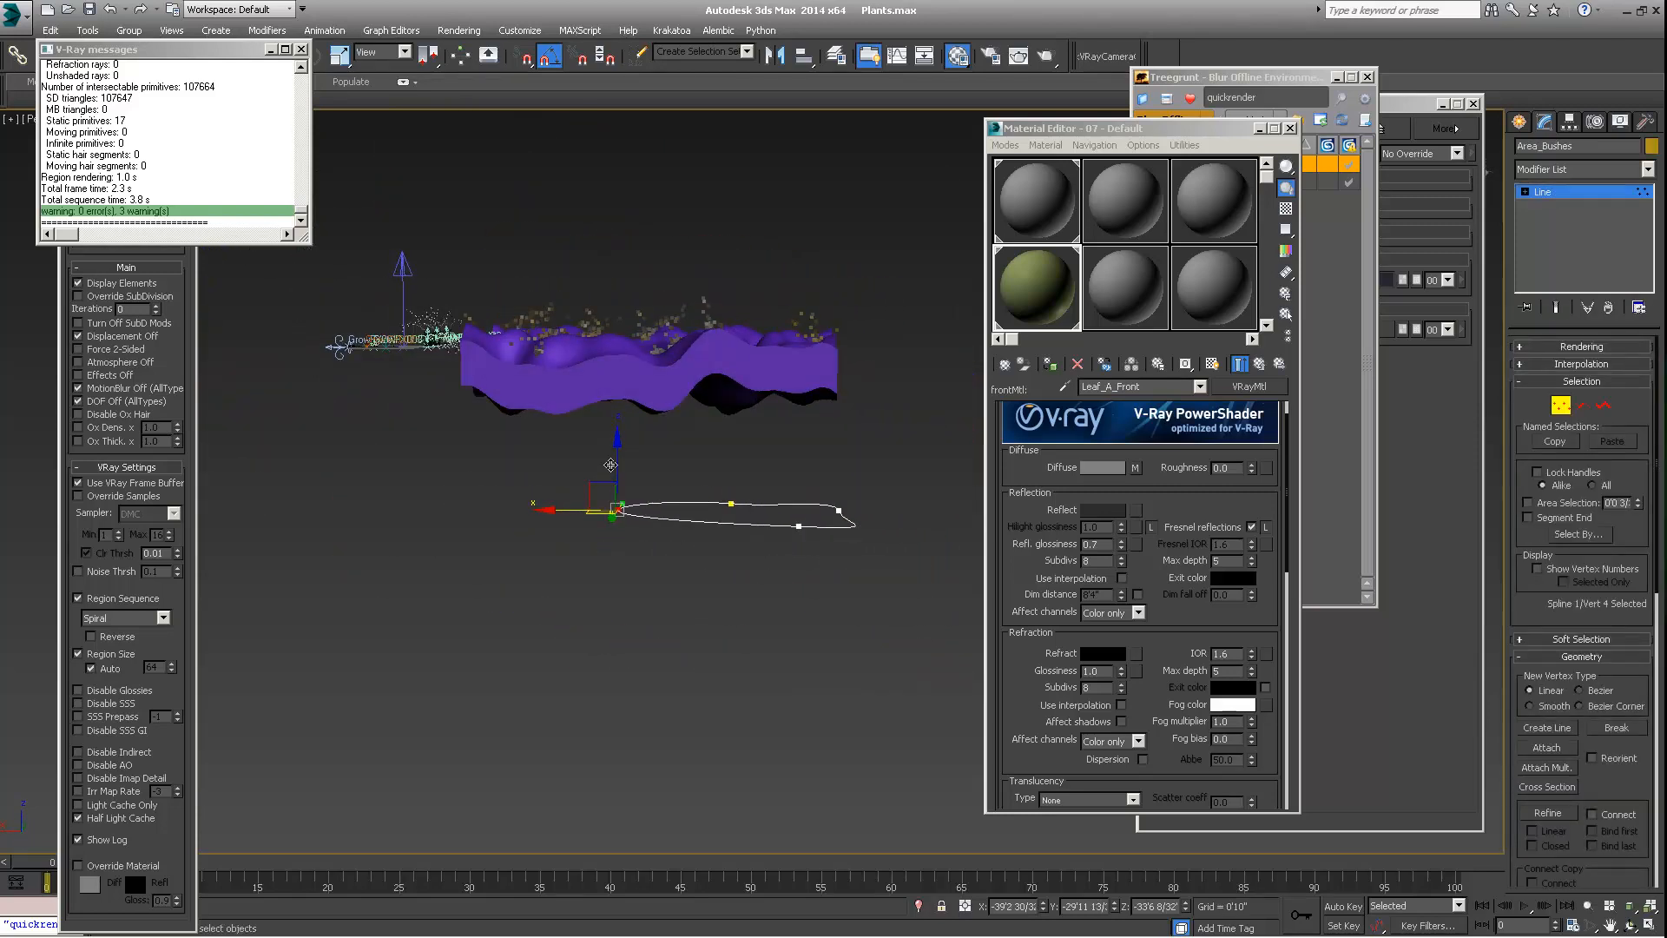
drag(617, 458, 605, 265)
key(ctrl+z)
click(1543, 192)
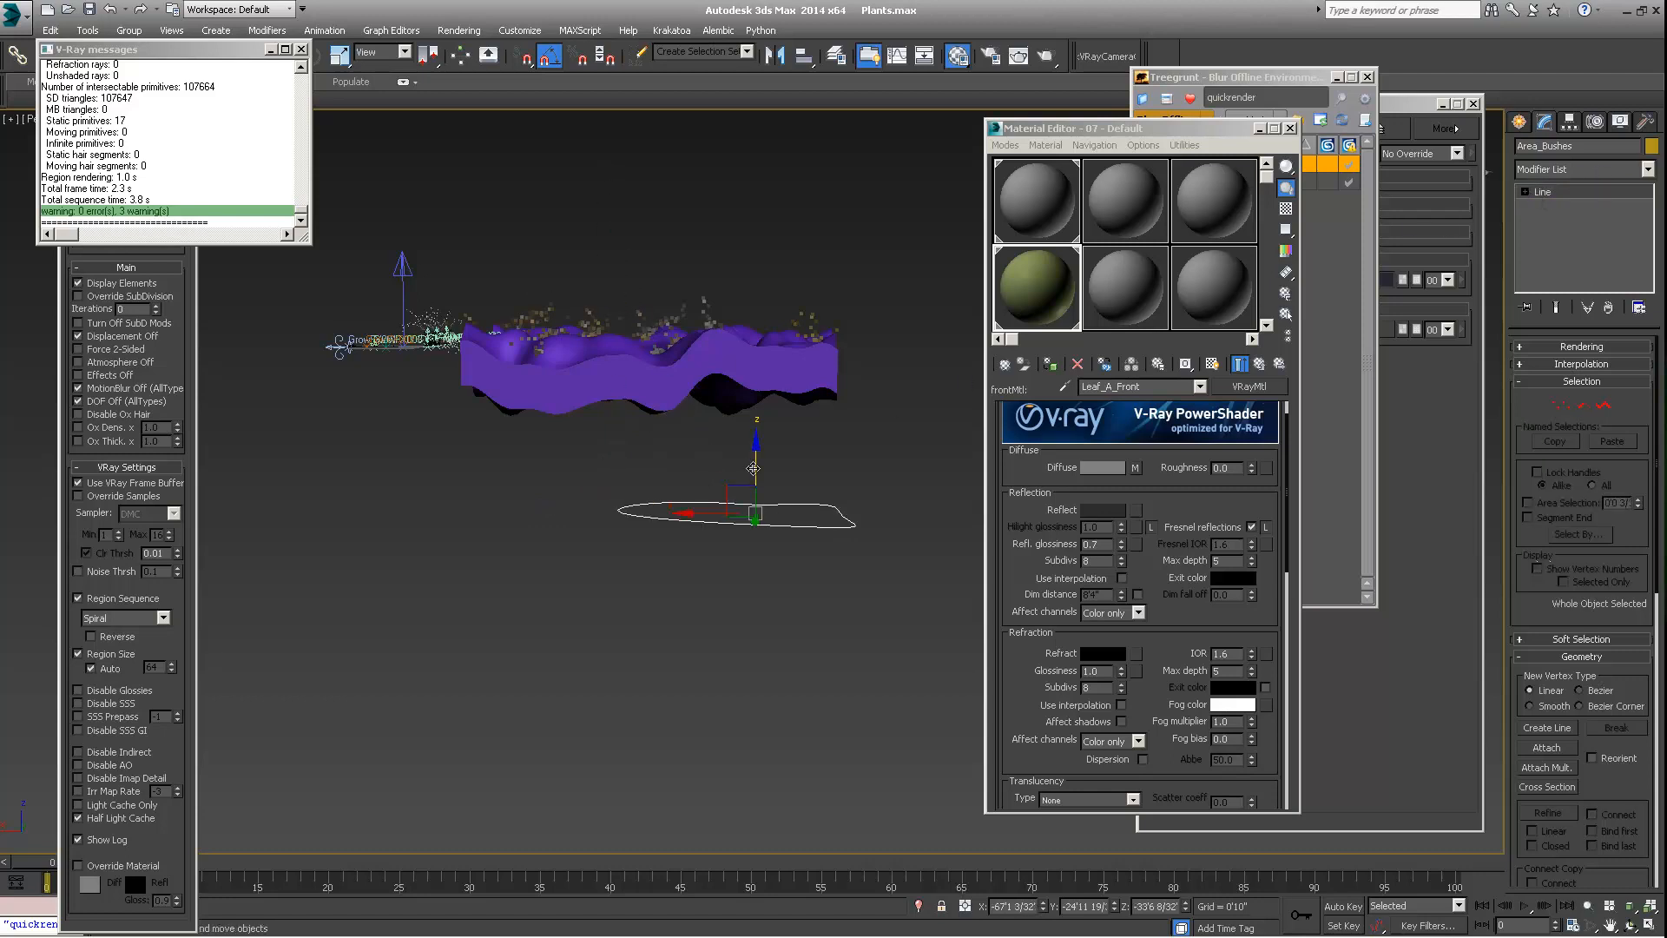
drag(752, 469, 744, 243)
alt+middle_drag(744, 242, 798, 415)
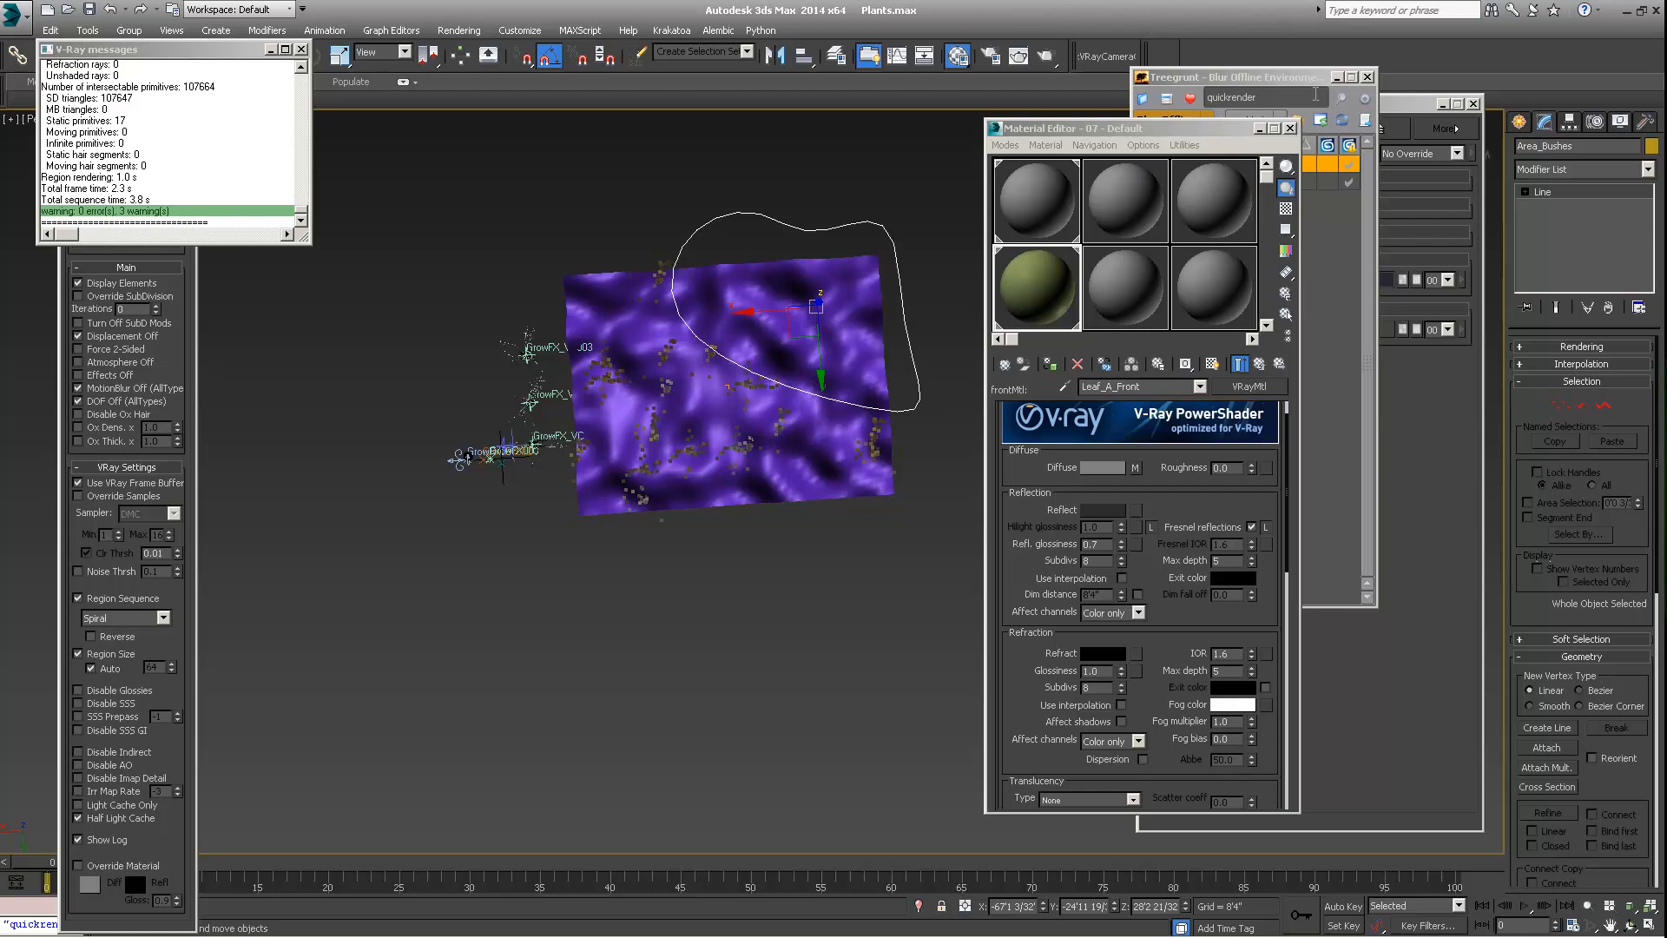
Bring the Onion layer manager forward and select the Forest object on the terrain
click(1406, 111)
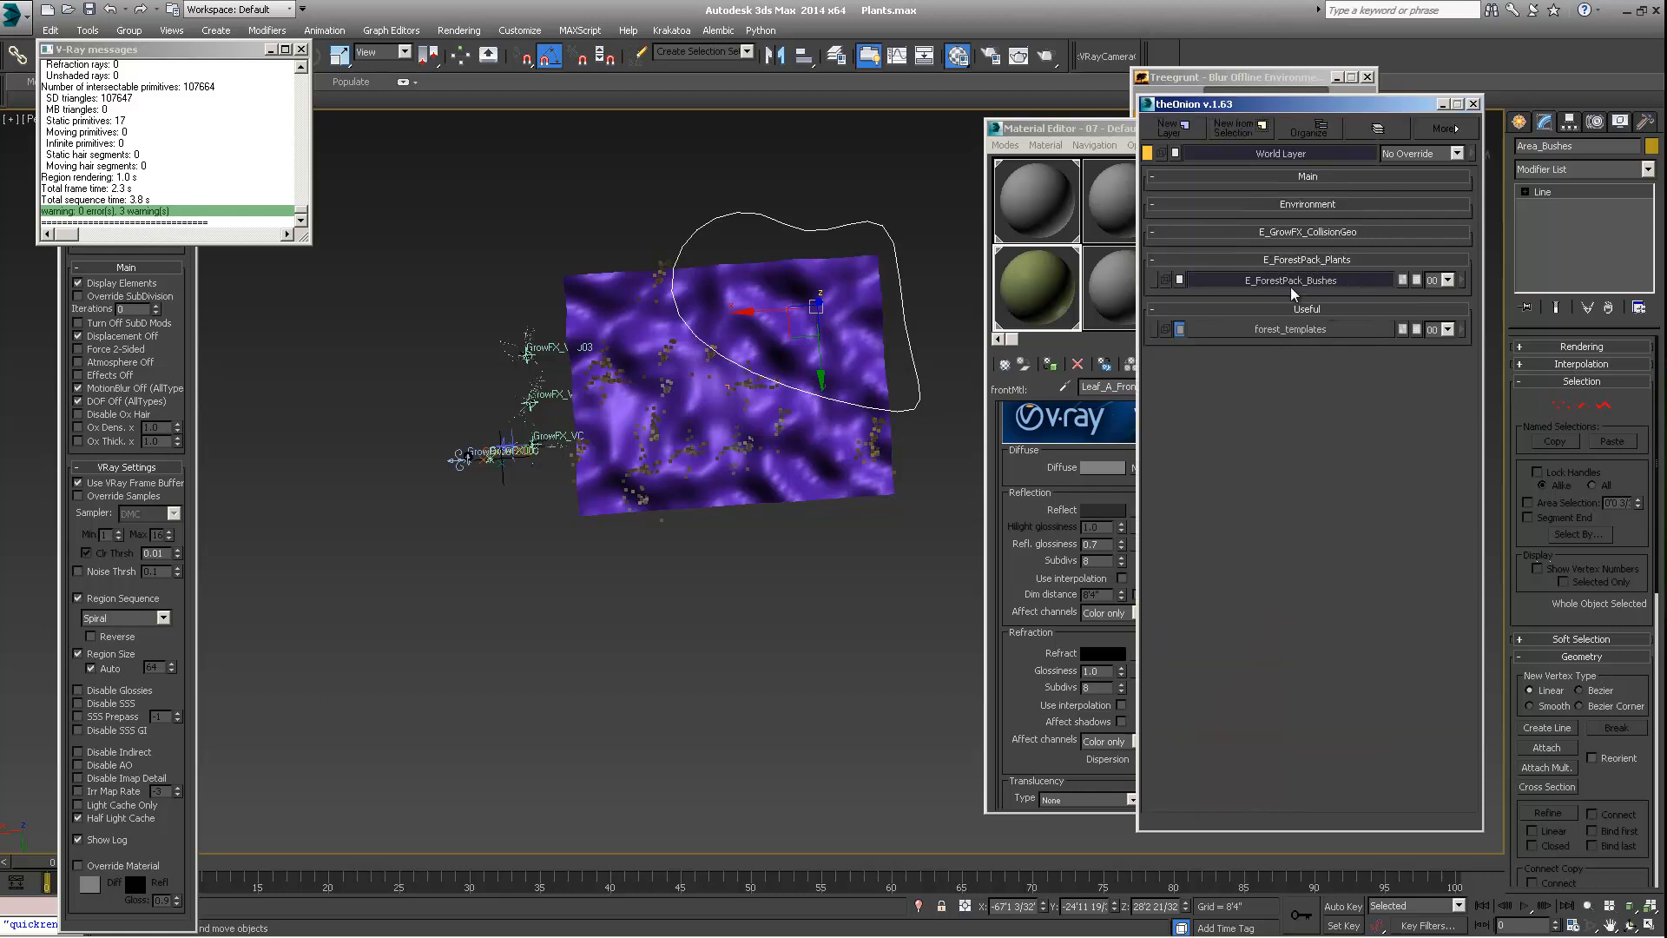
alt+middle_drag(725, 395, 654, 392)
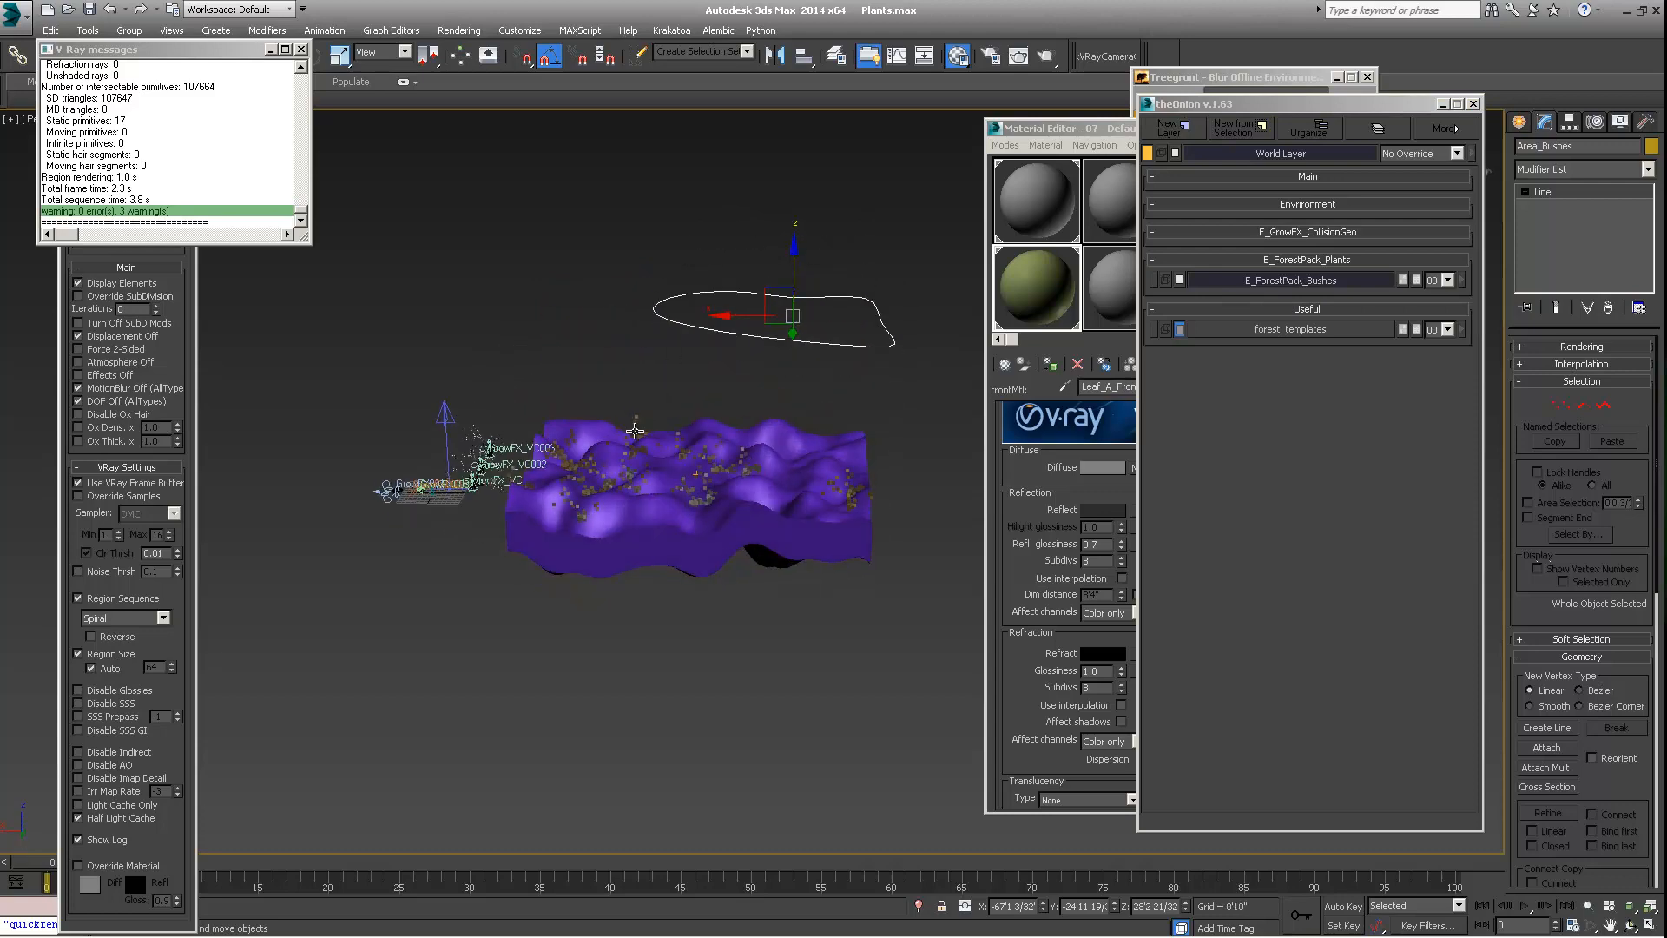
click(639, 425)
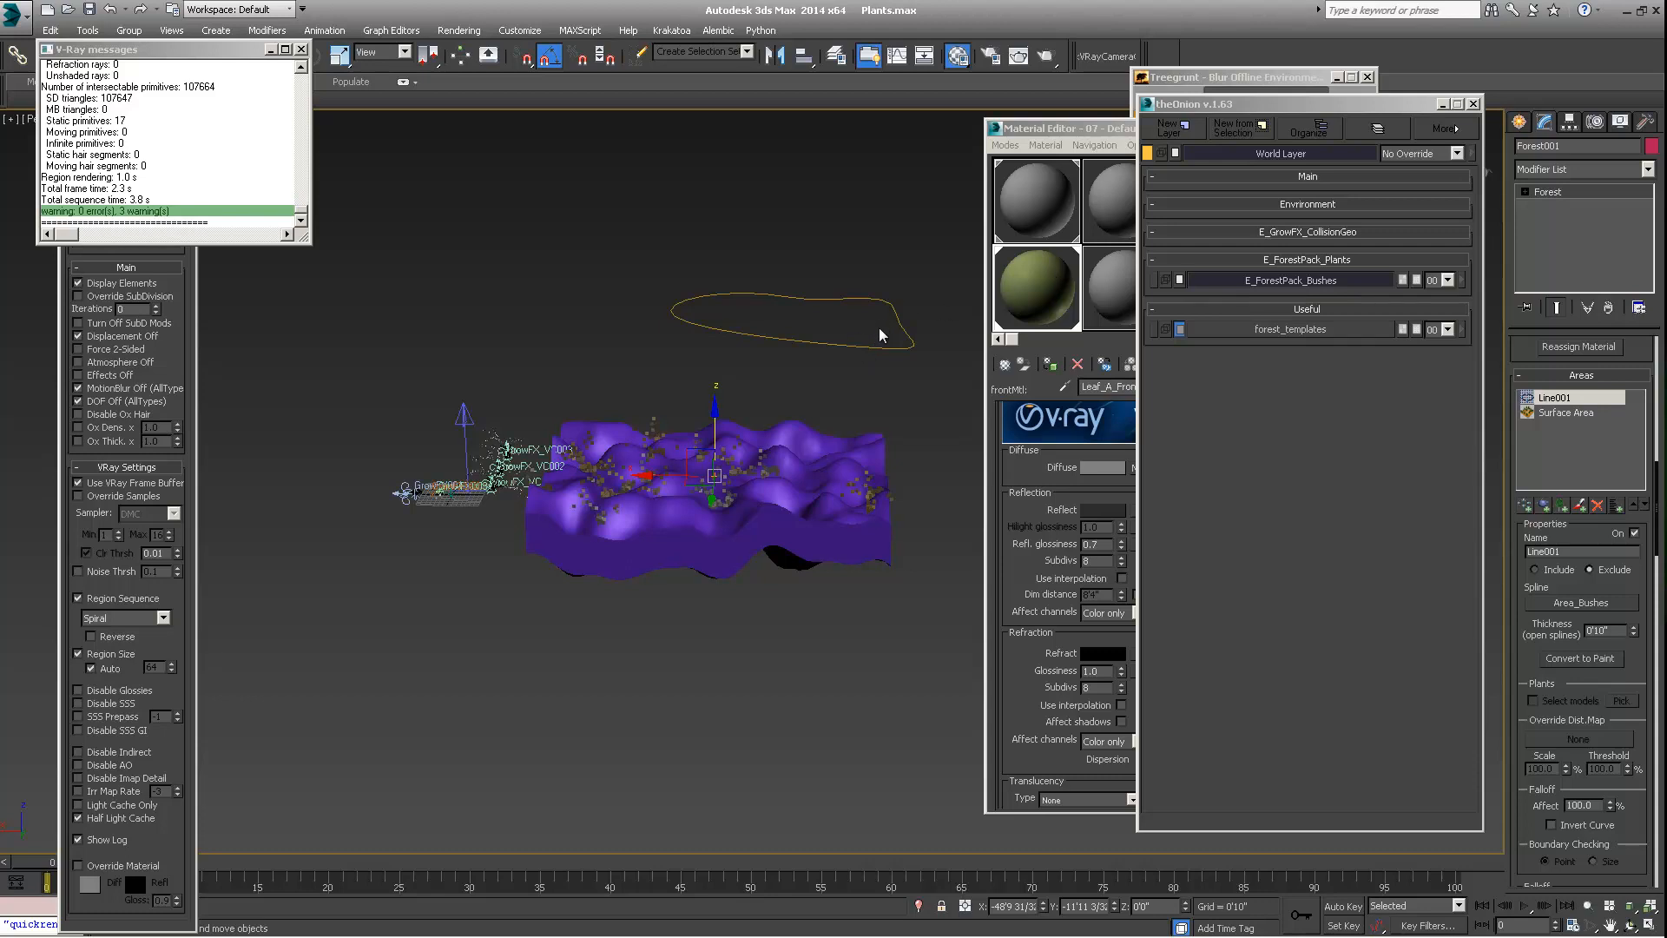
alt+middle_drag(793, 398, 693, 410)
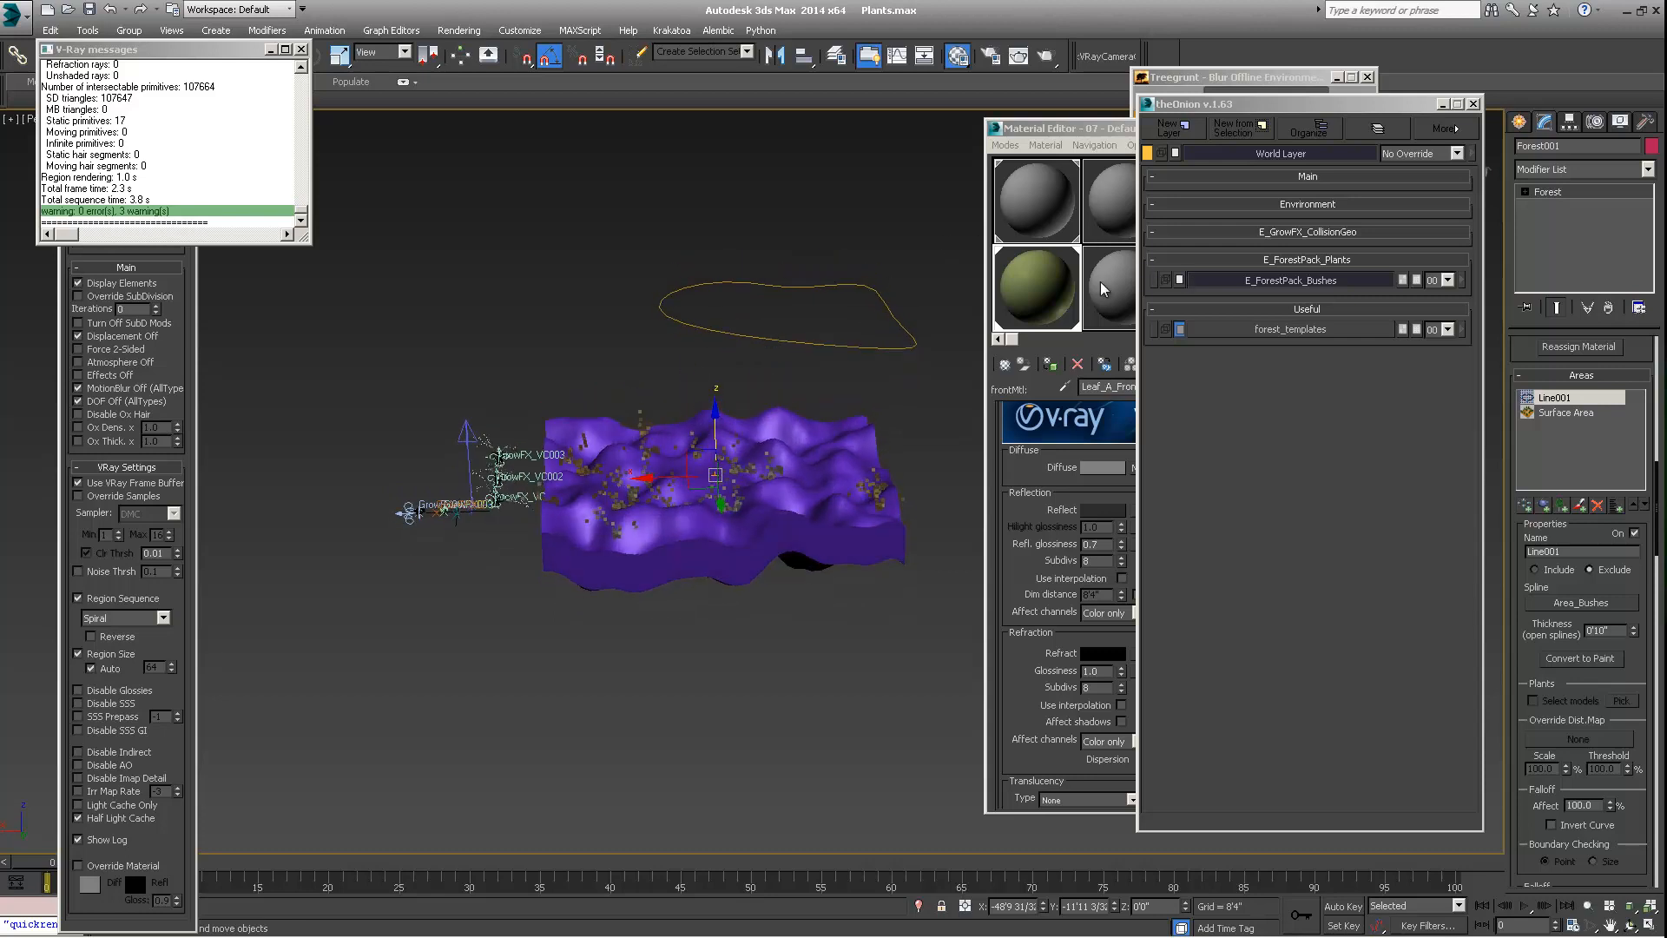
Select the bush area spline above the terrain and rename it Area_Bushes_Dense
click(860, 287)
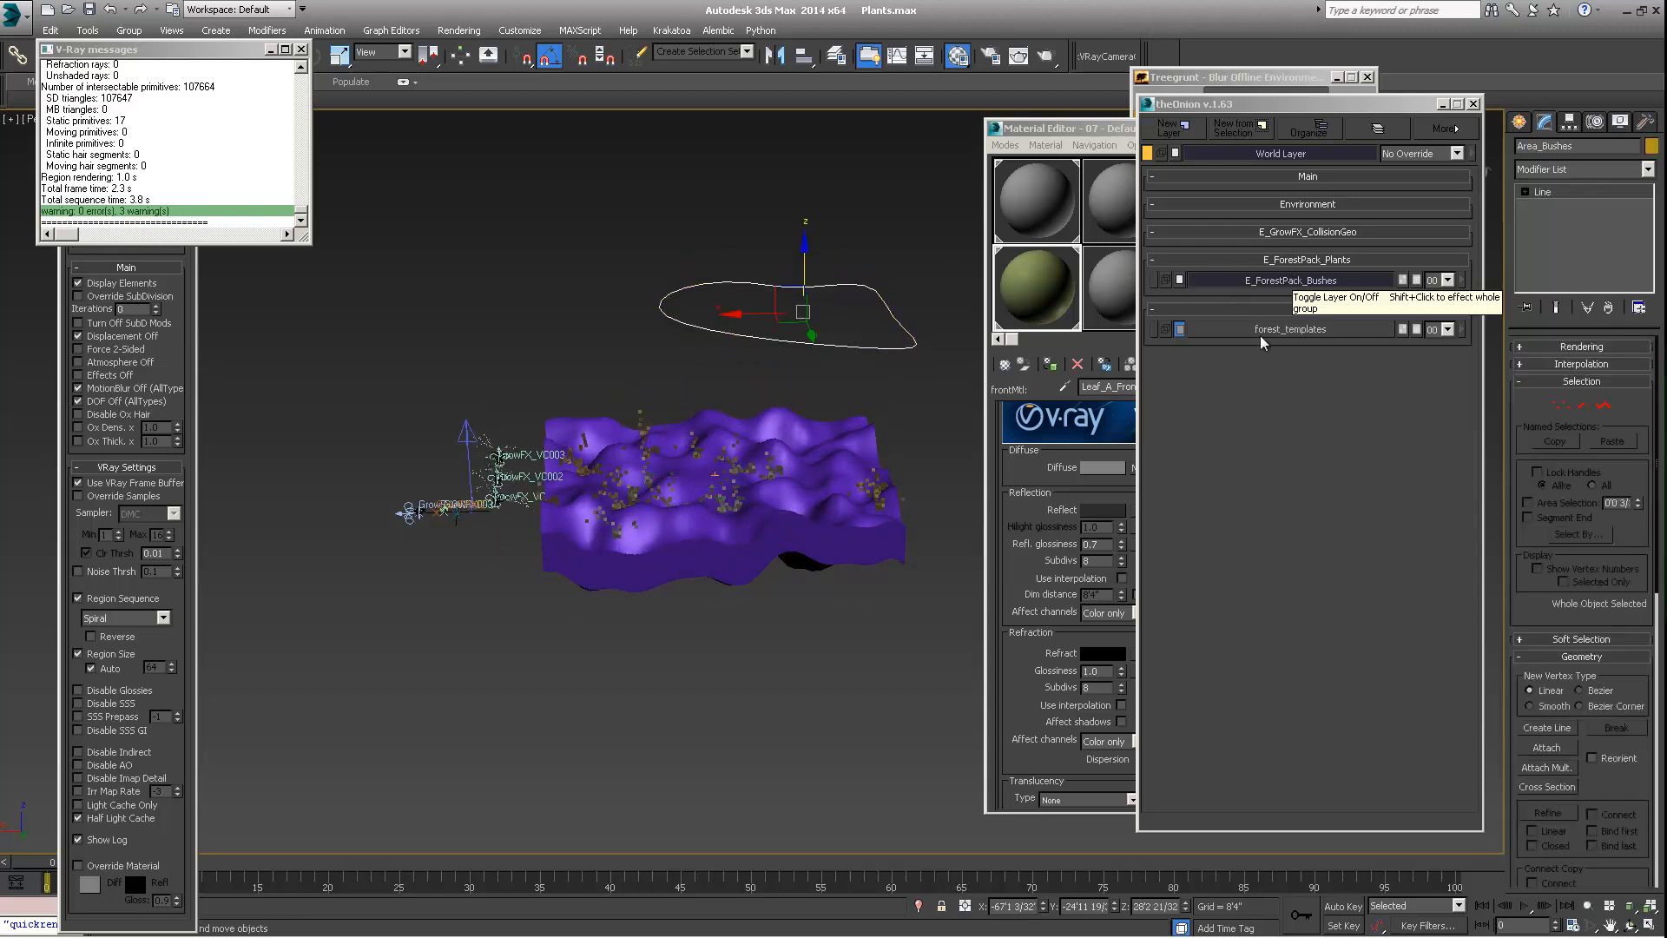
alt+middle_drag(834, 305, 777, 361)
alt+middle_drag(636, 498, 586, 443)
scroll(608, 456, up, 4)
scroll(605, 425, down, 2)
scroll(605, 426, down, 3)
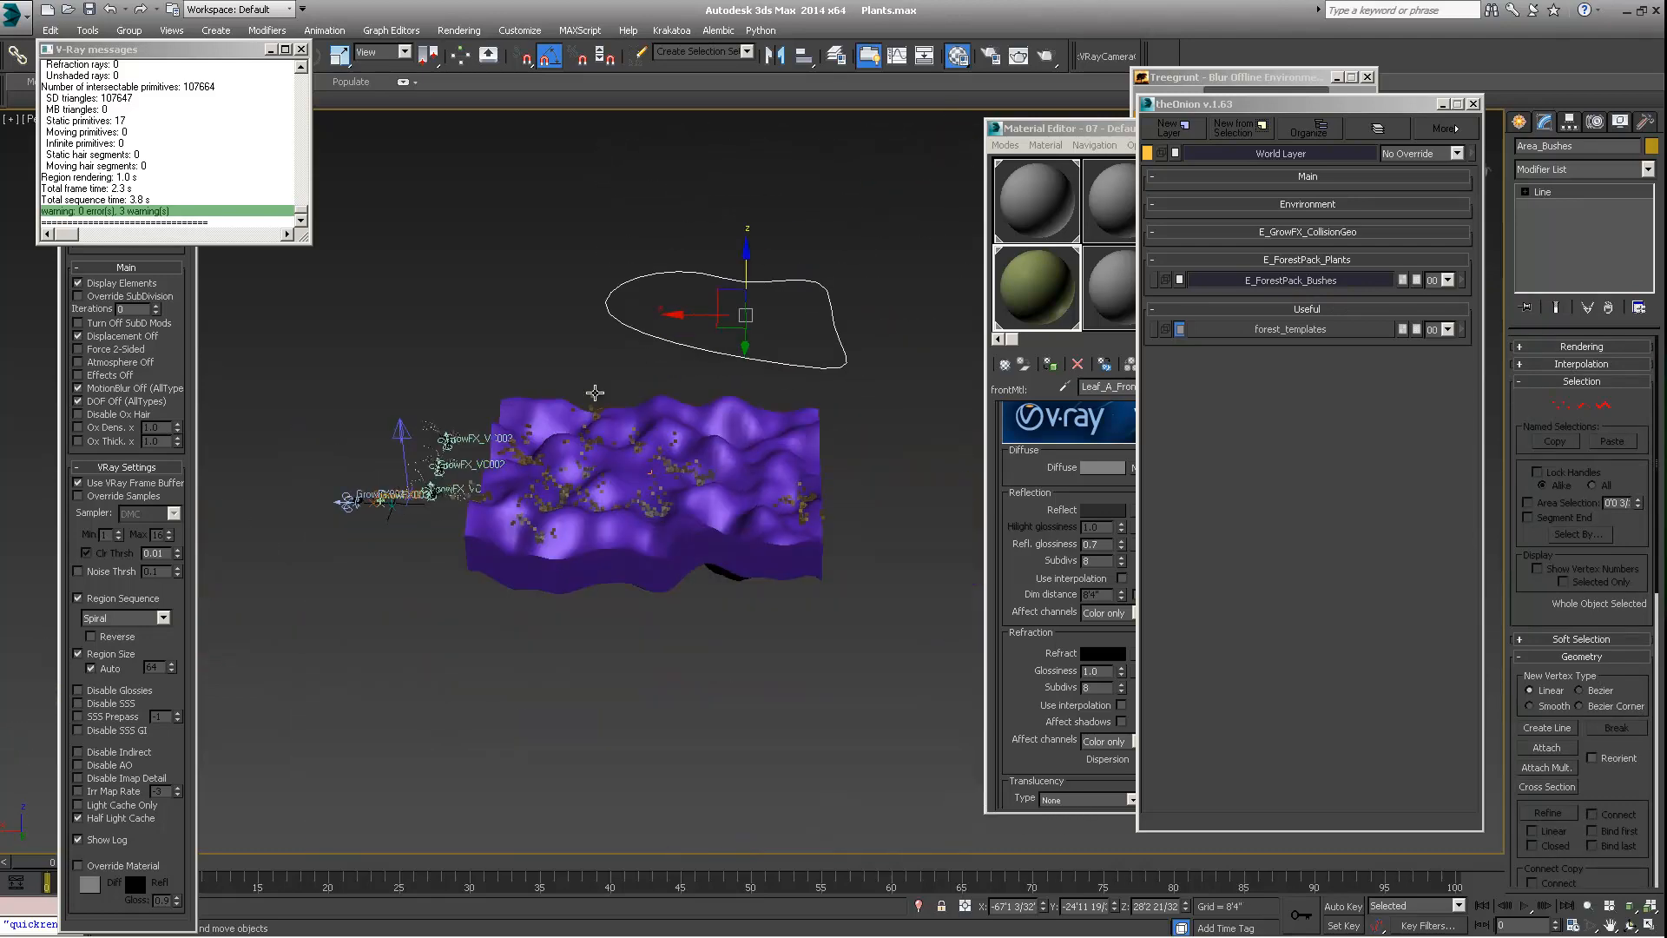
alt+middle_drag(608, 369, 633, 428)
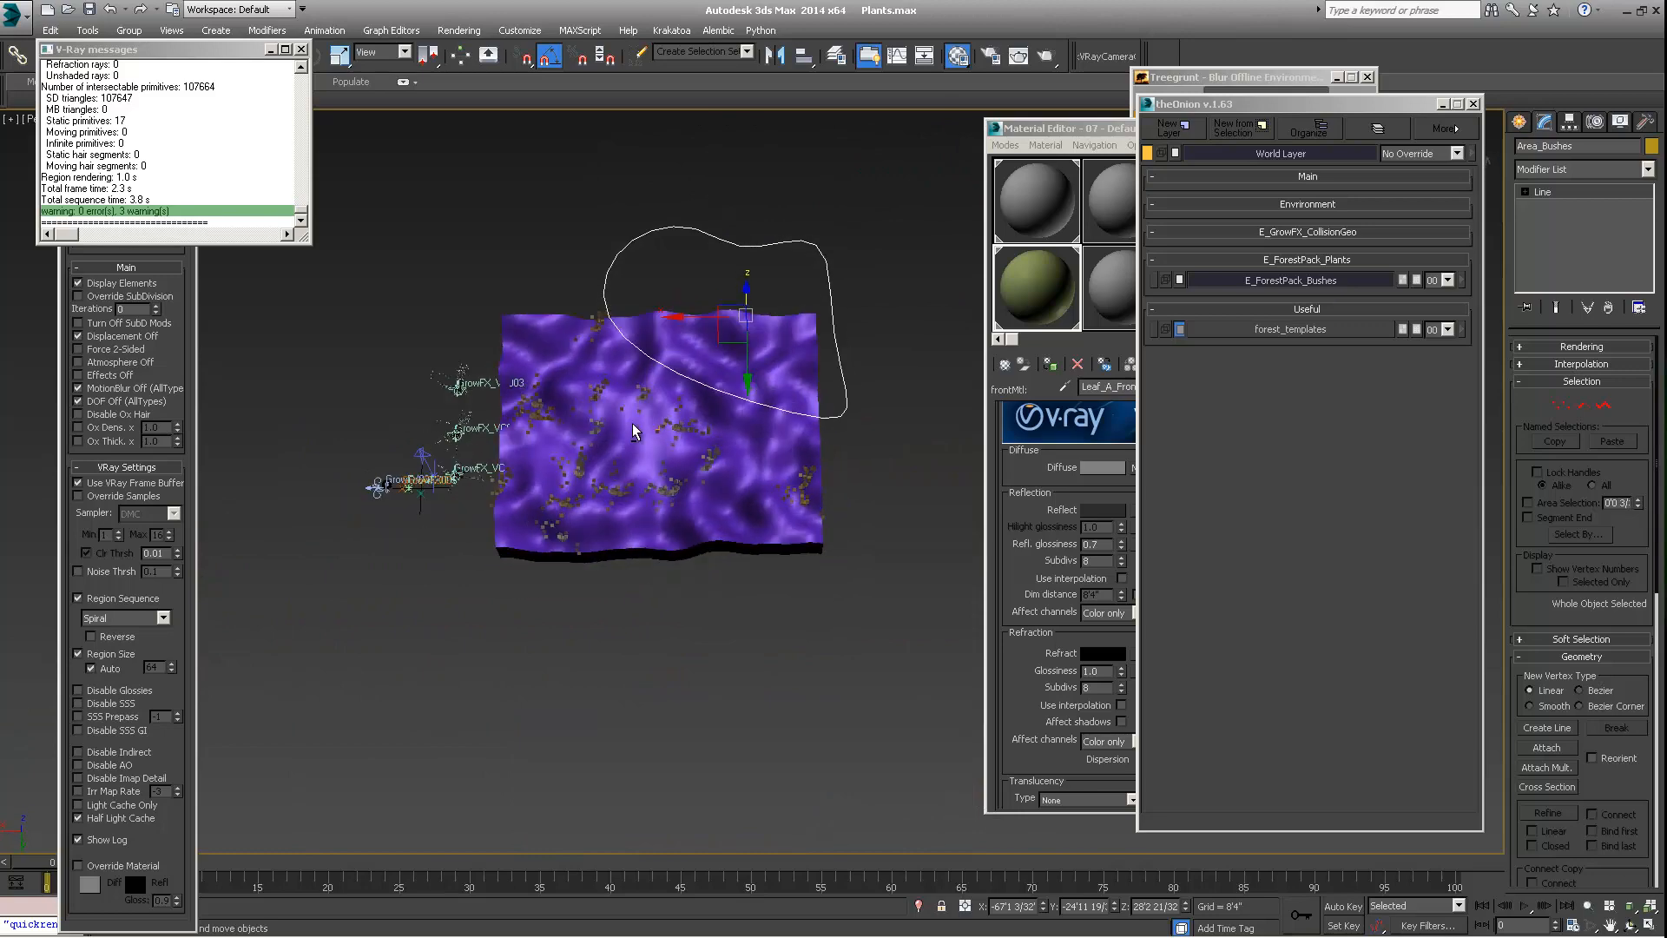
middle_drag(641, 332, 646, 362)
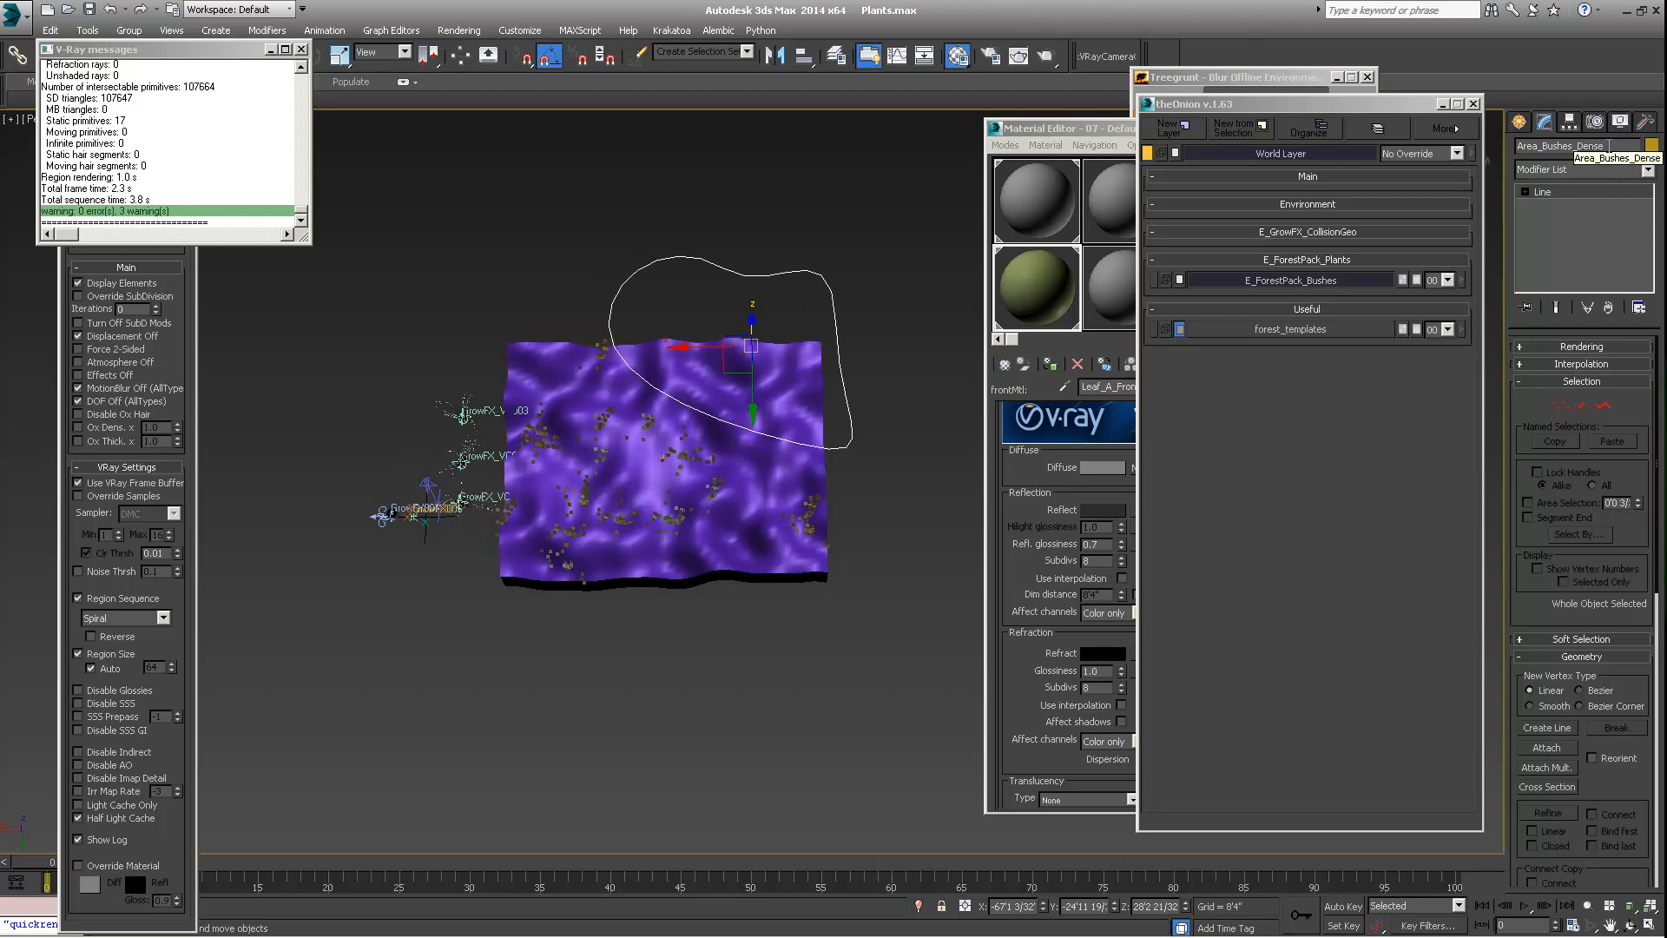
Select the Forest object scattered on the terrain and rename it Forest_Bushes_Dense
alt+middle_drag(552, 423, 579, 427)
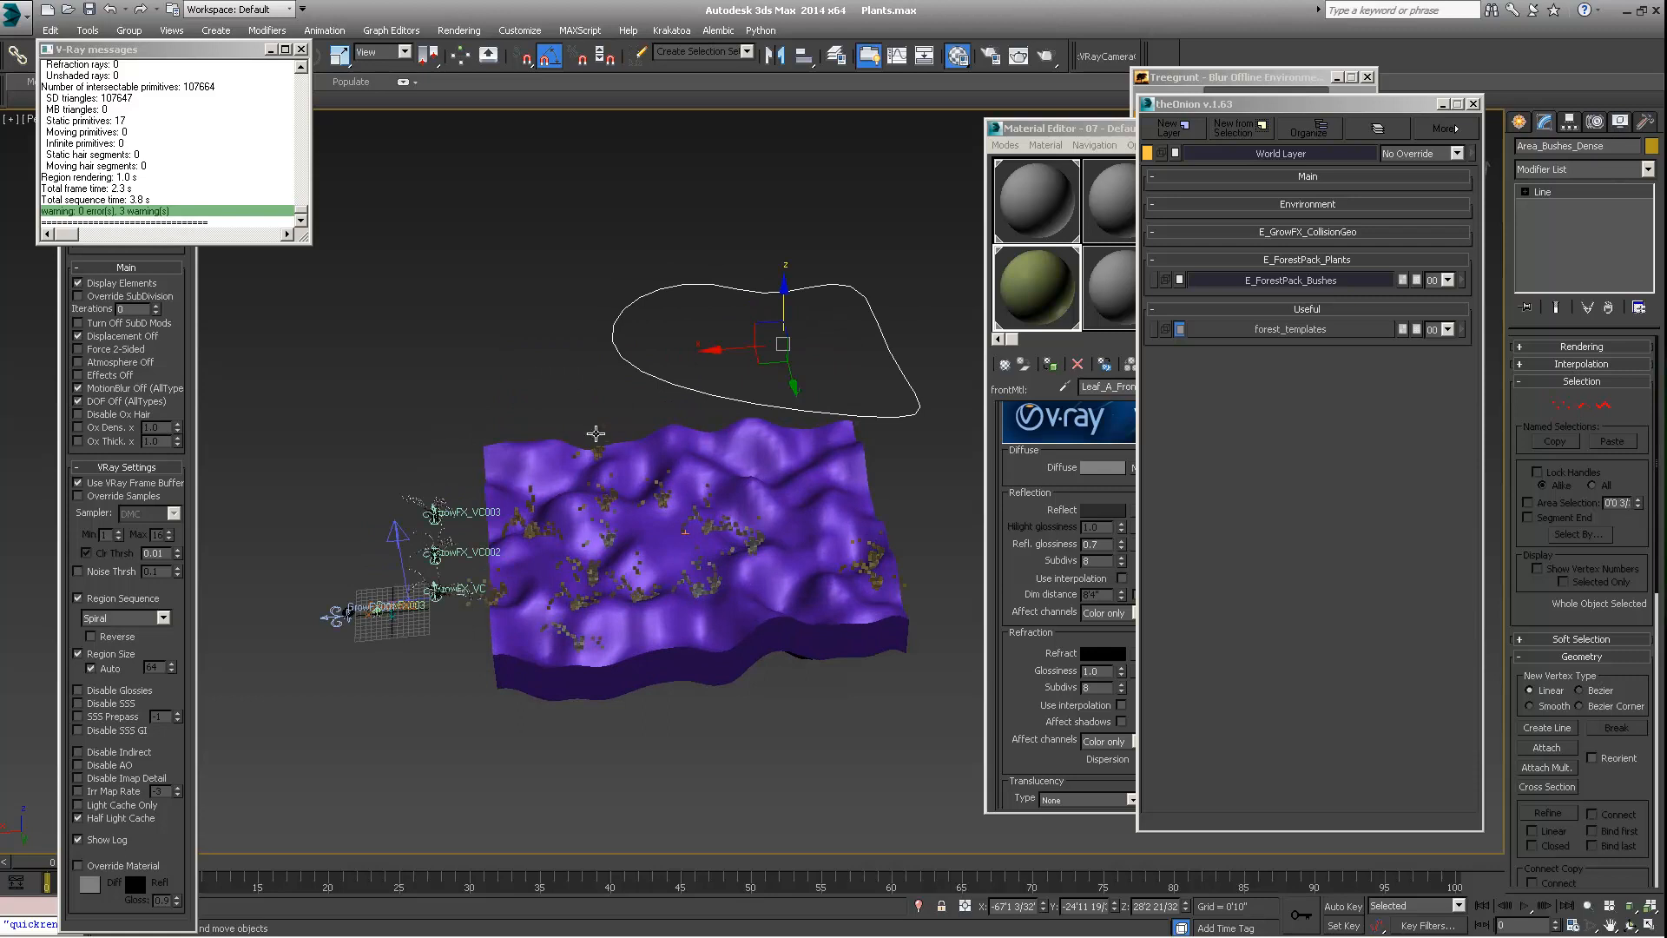
click(596, 434)
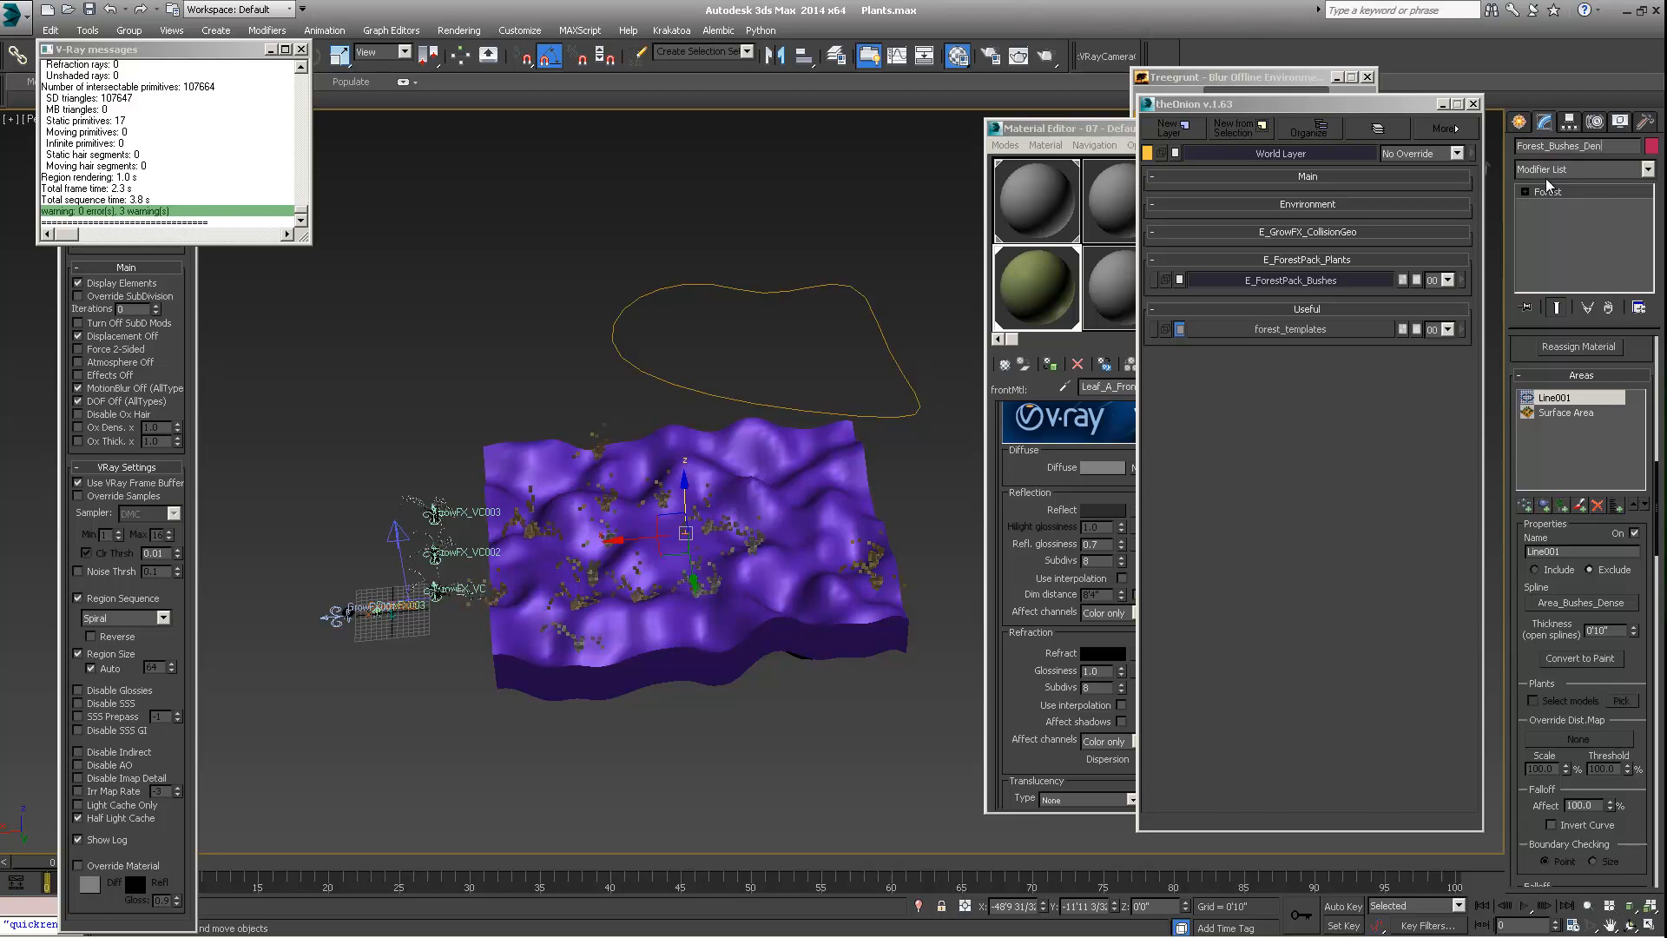
text(ense)
middle_drag(698, 547, 647, 435)
scroll(646, 435, up, 3)
scroll(646, 436, up, 2)
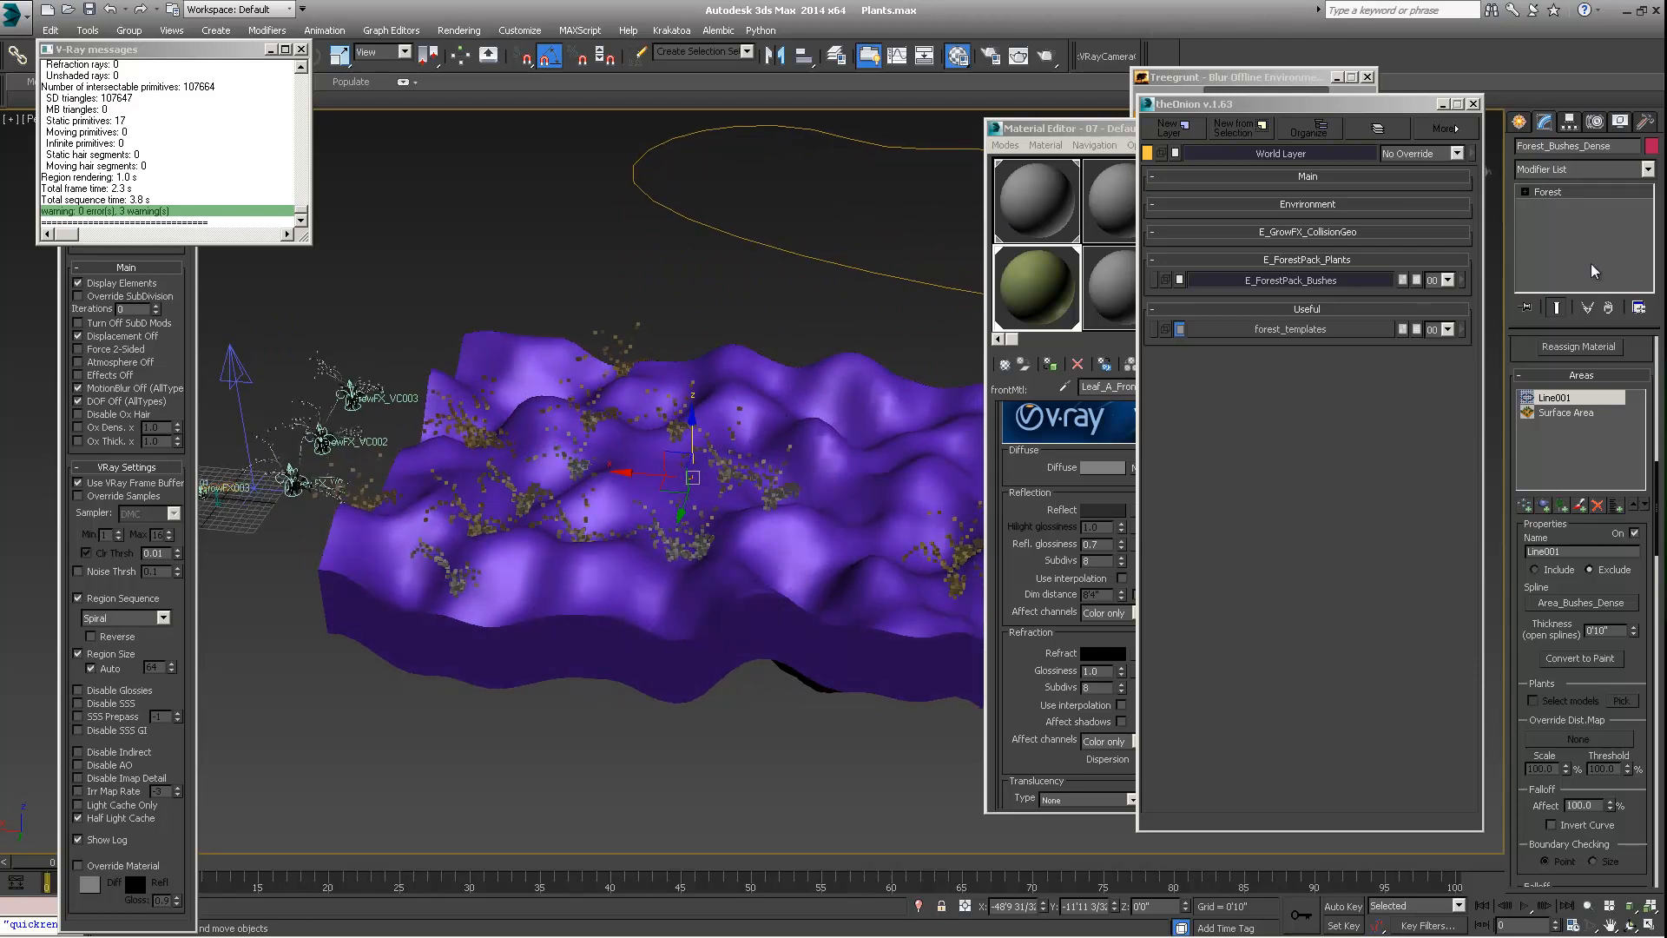
Review the Forest object's geometry, area and falloff settings against the scattered plants on the terrain
scroll(1522, 349, up, 5)
scroll(649, 462, down, 3)
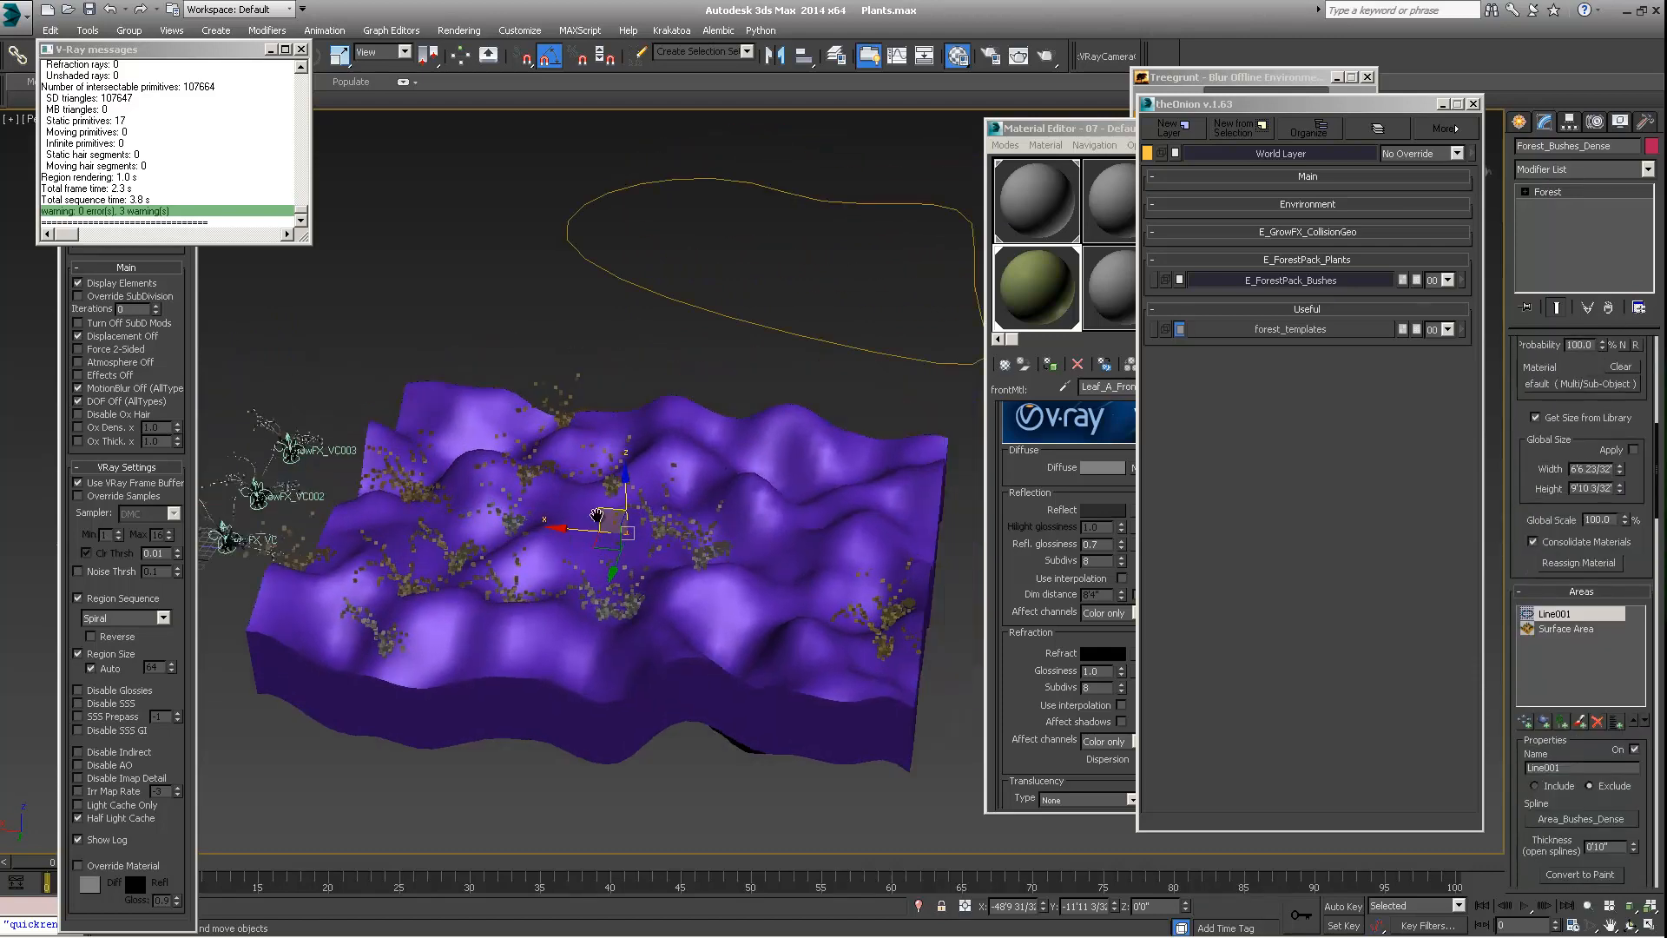
scroll(1515, 537, up, 2)
scroll(1520, 543, up, 6)
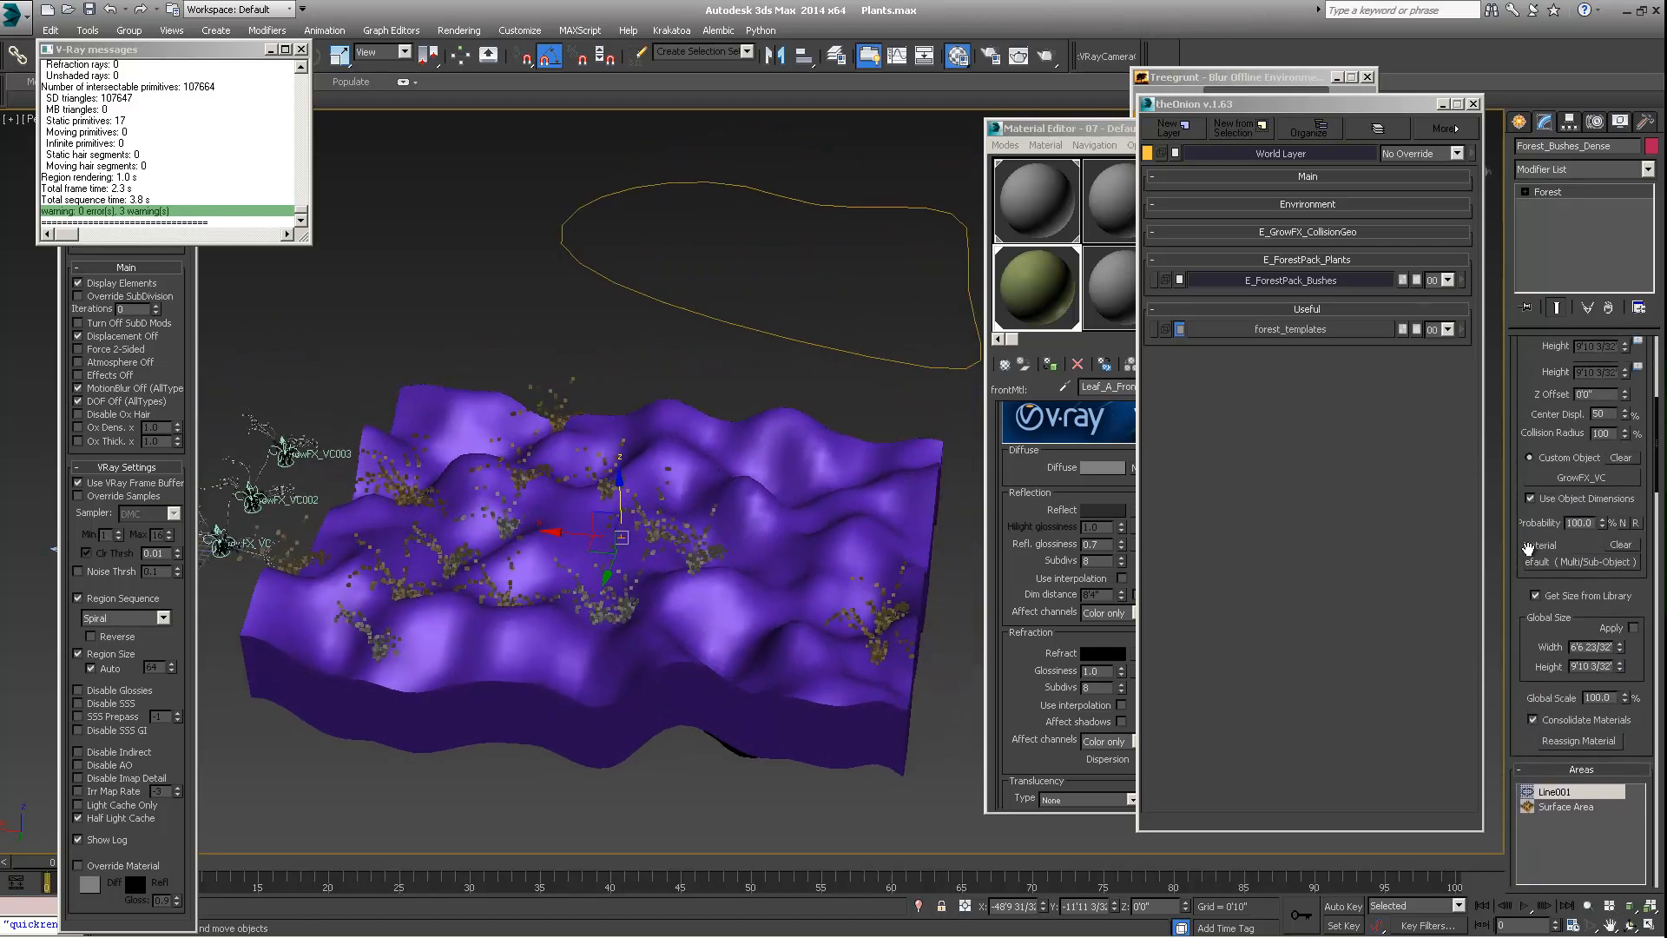
scroll(1574, 500, down, 6)
scroll(1567, 525, down, 12)
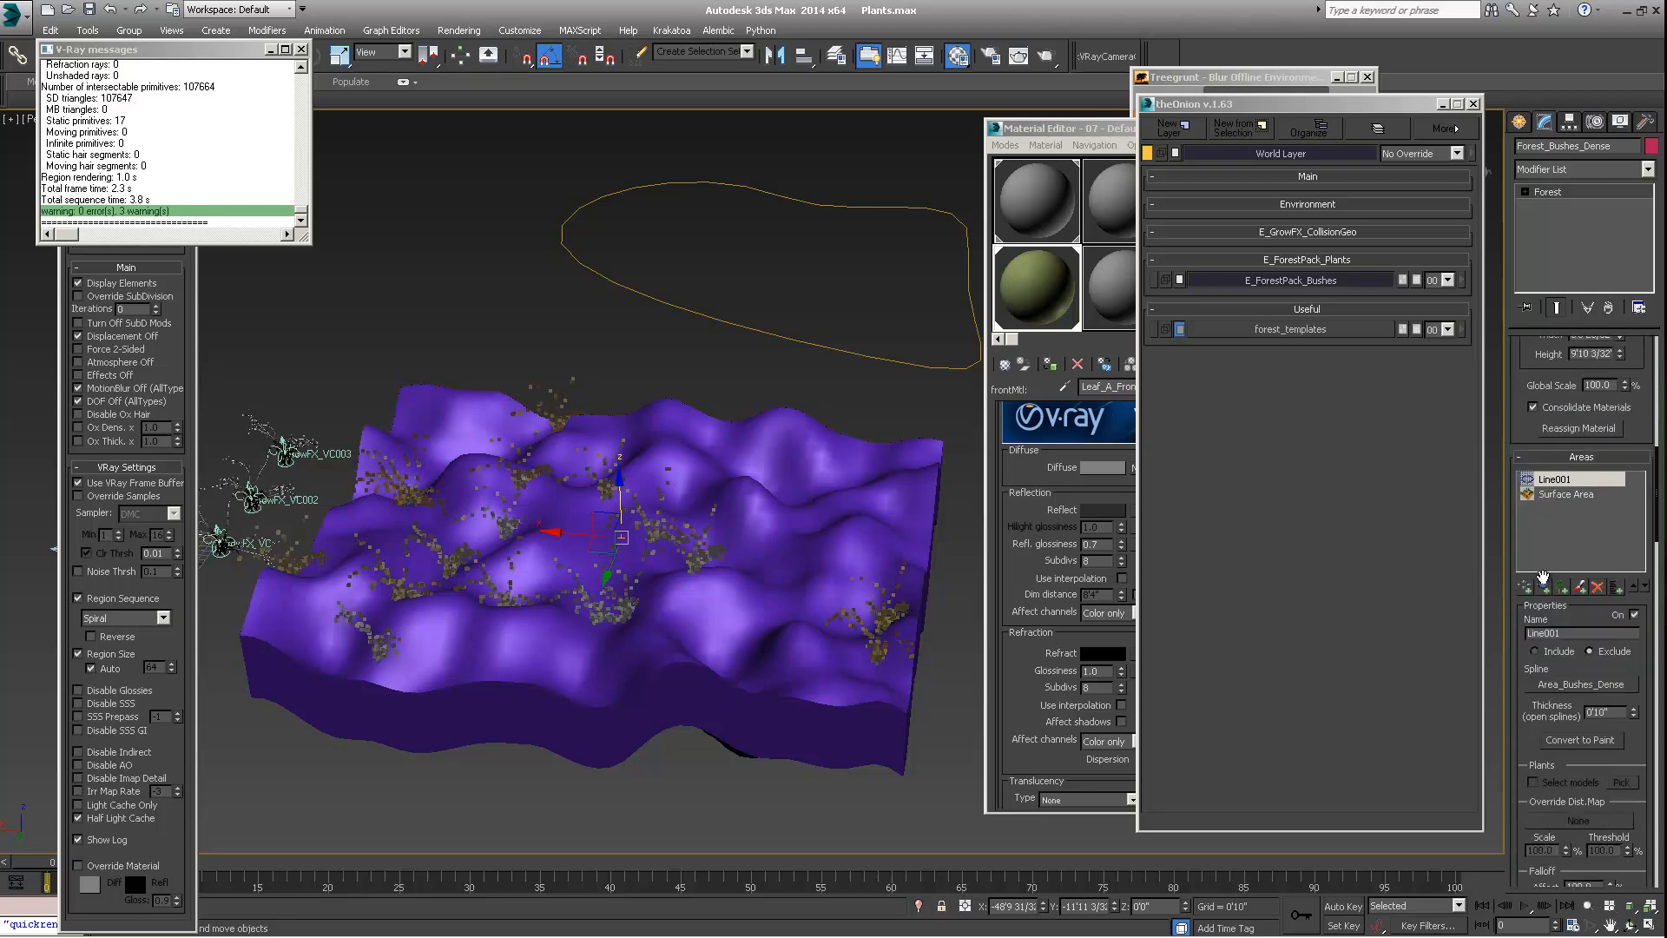
scroll(1566, 503, down, 4)
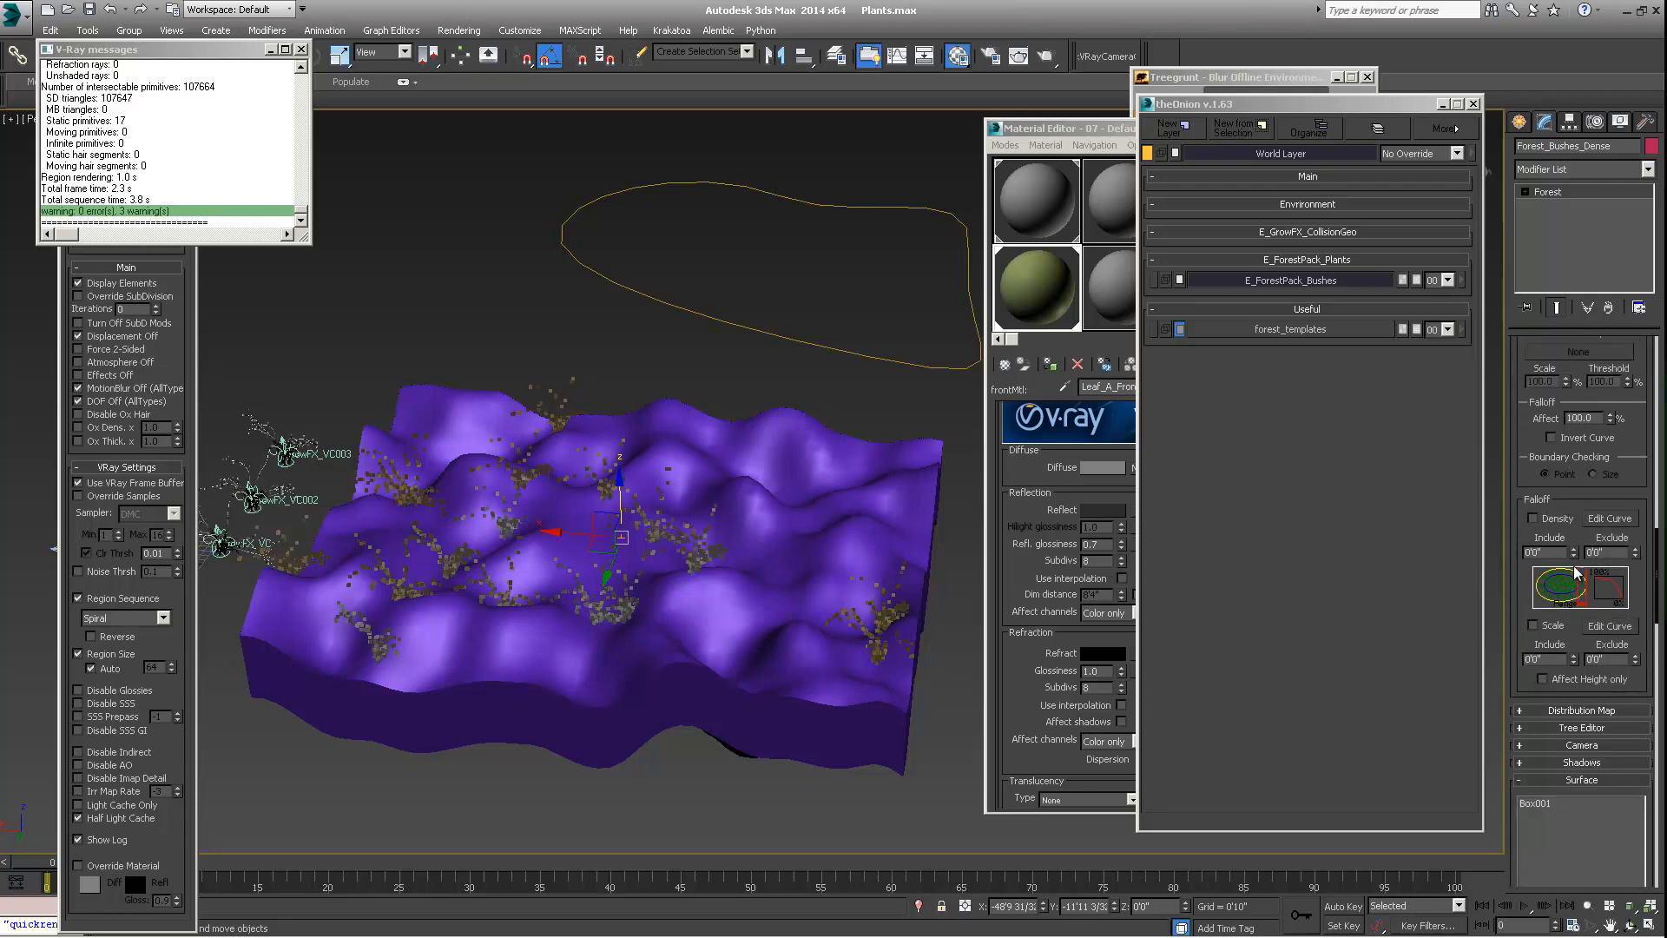
drag(1521, 602, 1511, 514)
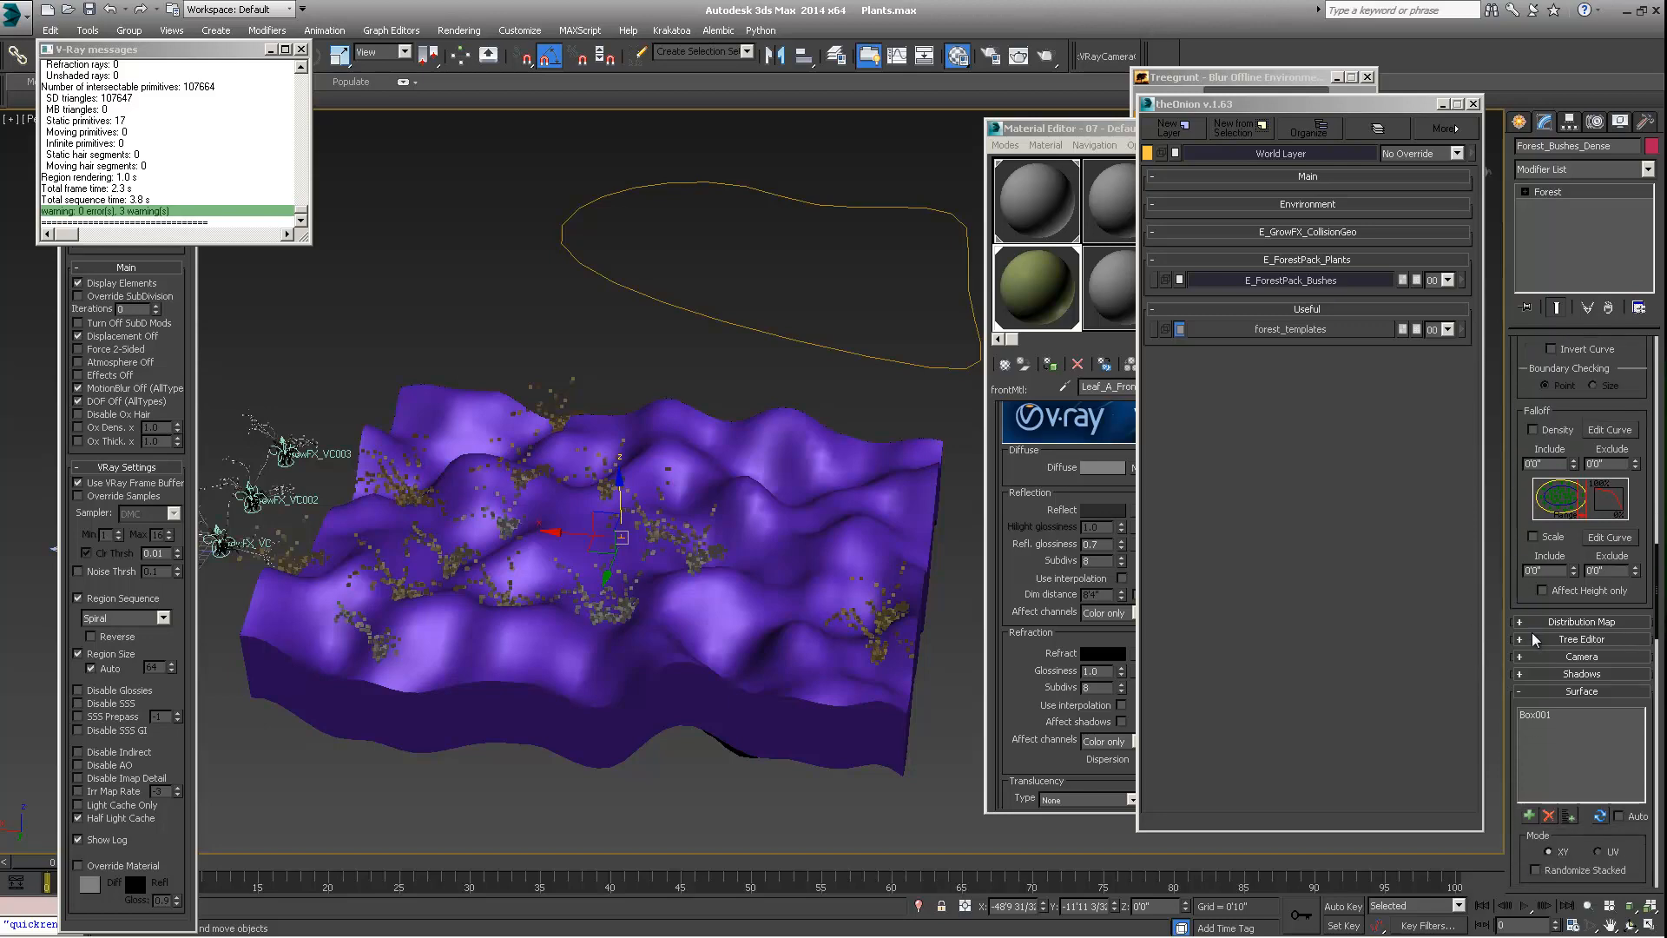
middle_drag(508, 580, 547, 570)
alt+middle_drag(561, 536, 531, 522)
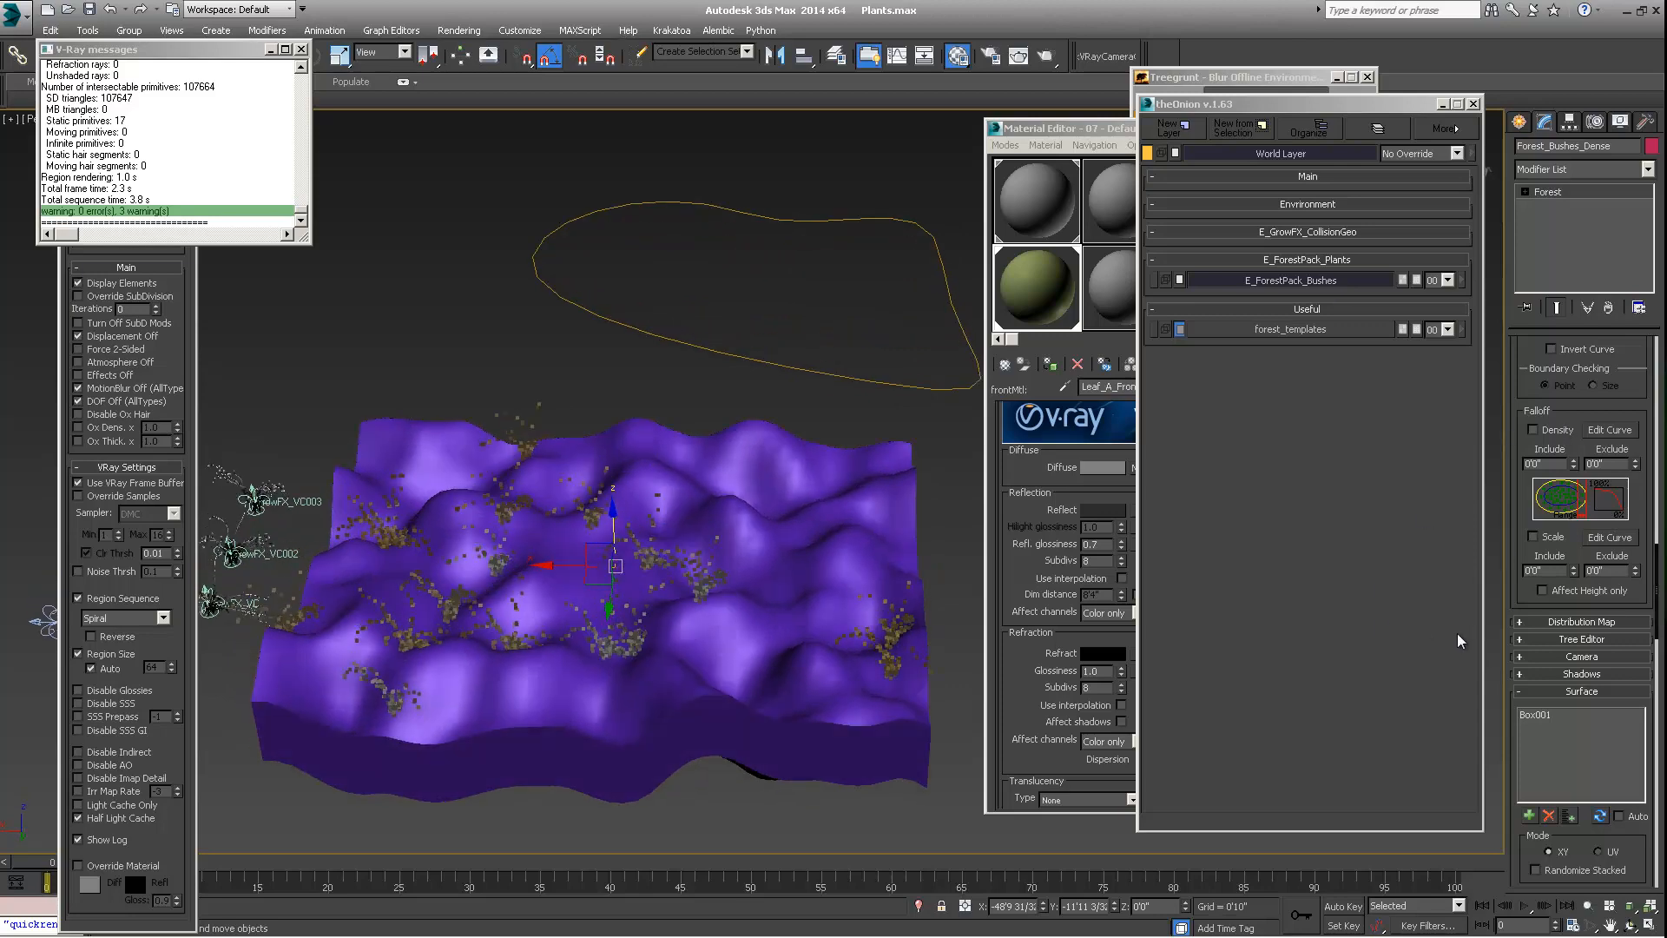
scroll(1528, 487, down, 4)
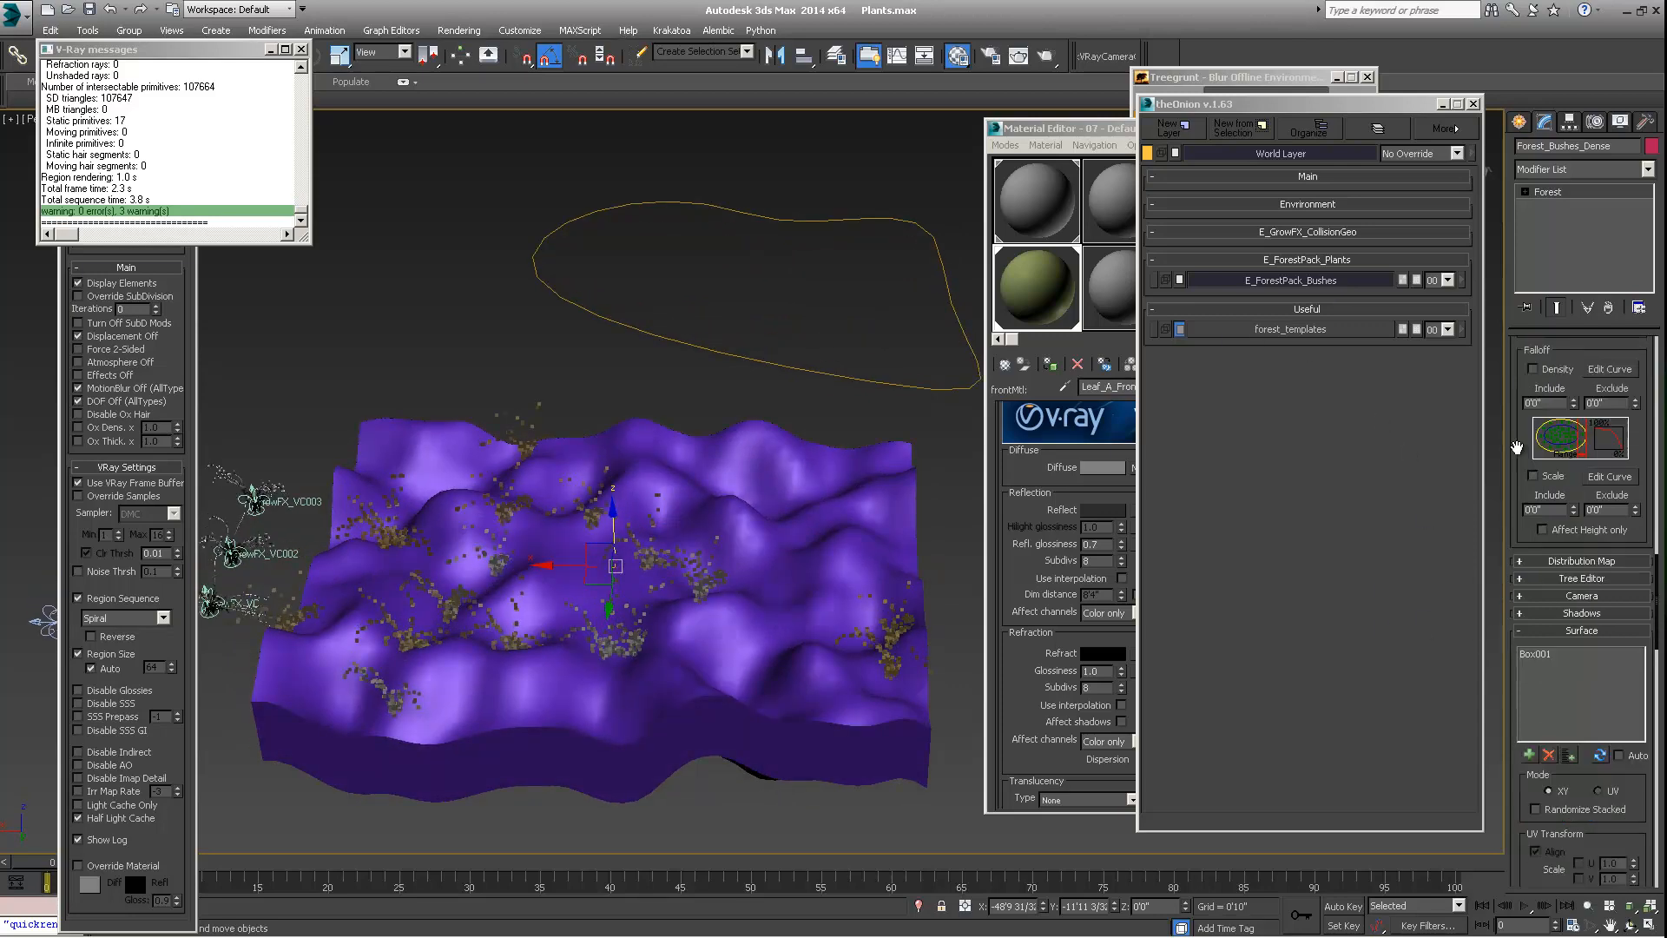
Open the Forest object's distribution map settings and change the distribution image to Spread 2
click(1528, 486)
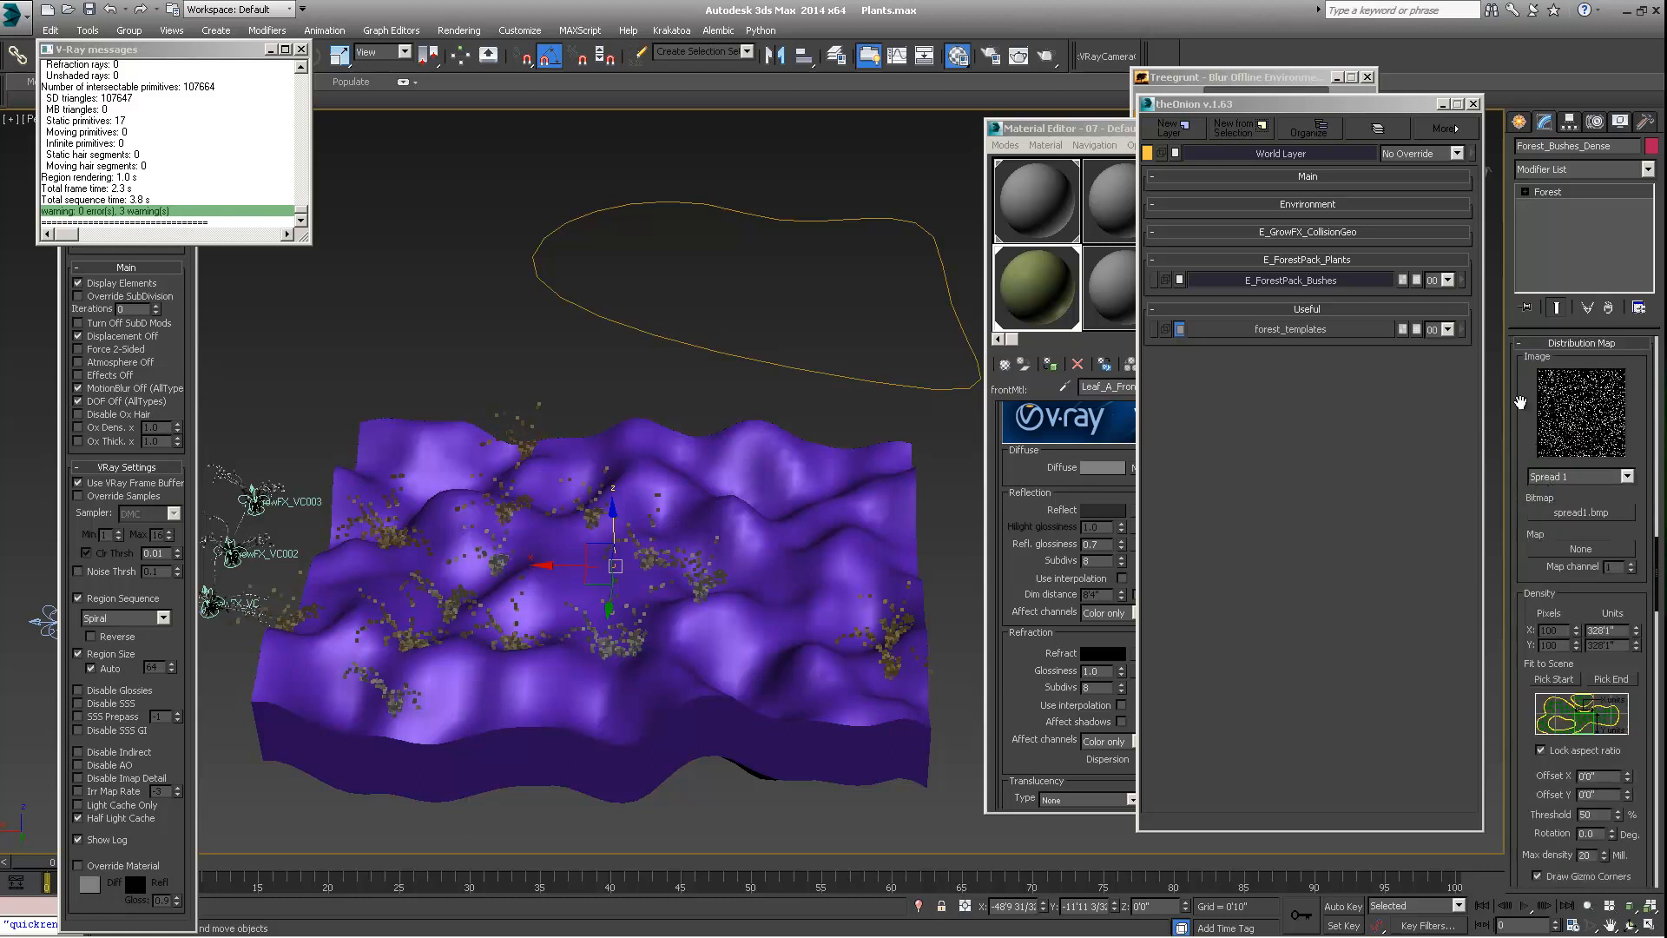
click(1554, 482)
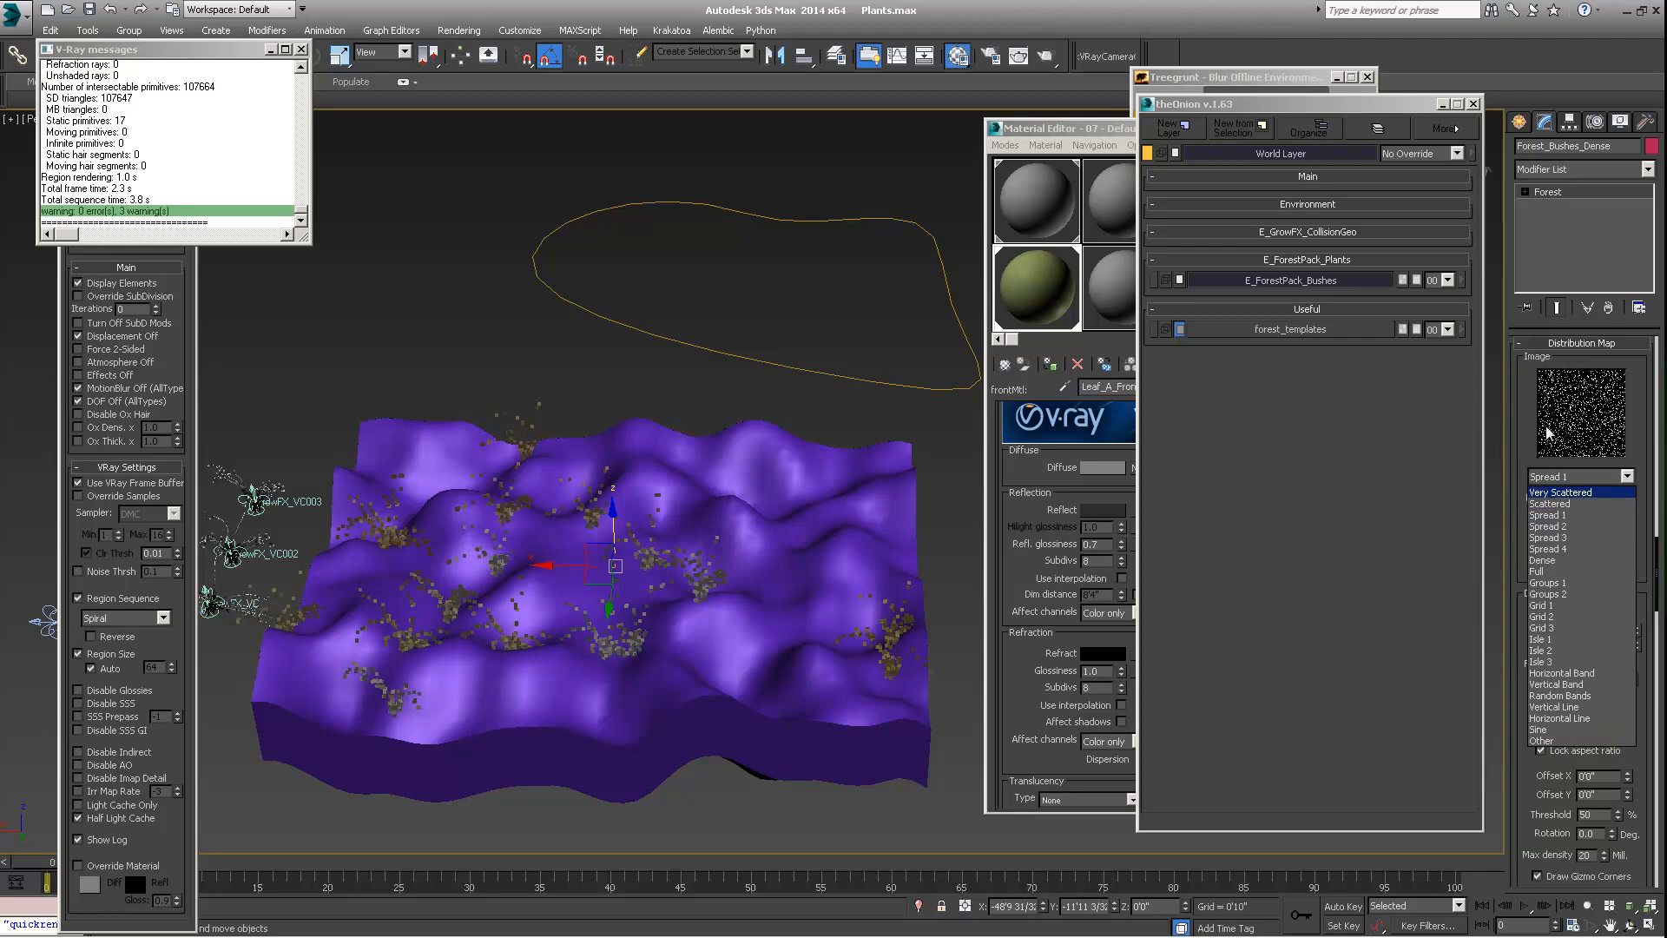
click(1561, 515)
click(1541, 480)
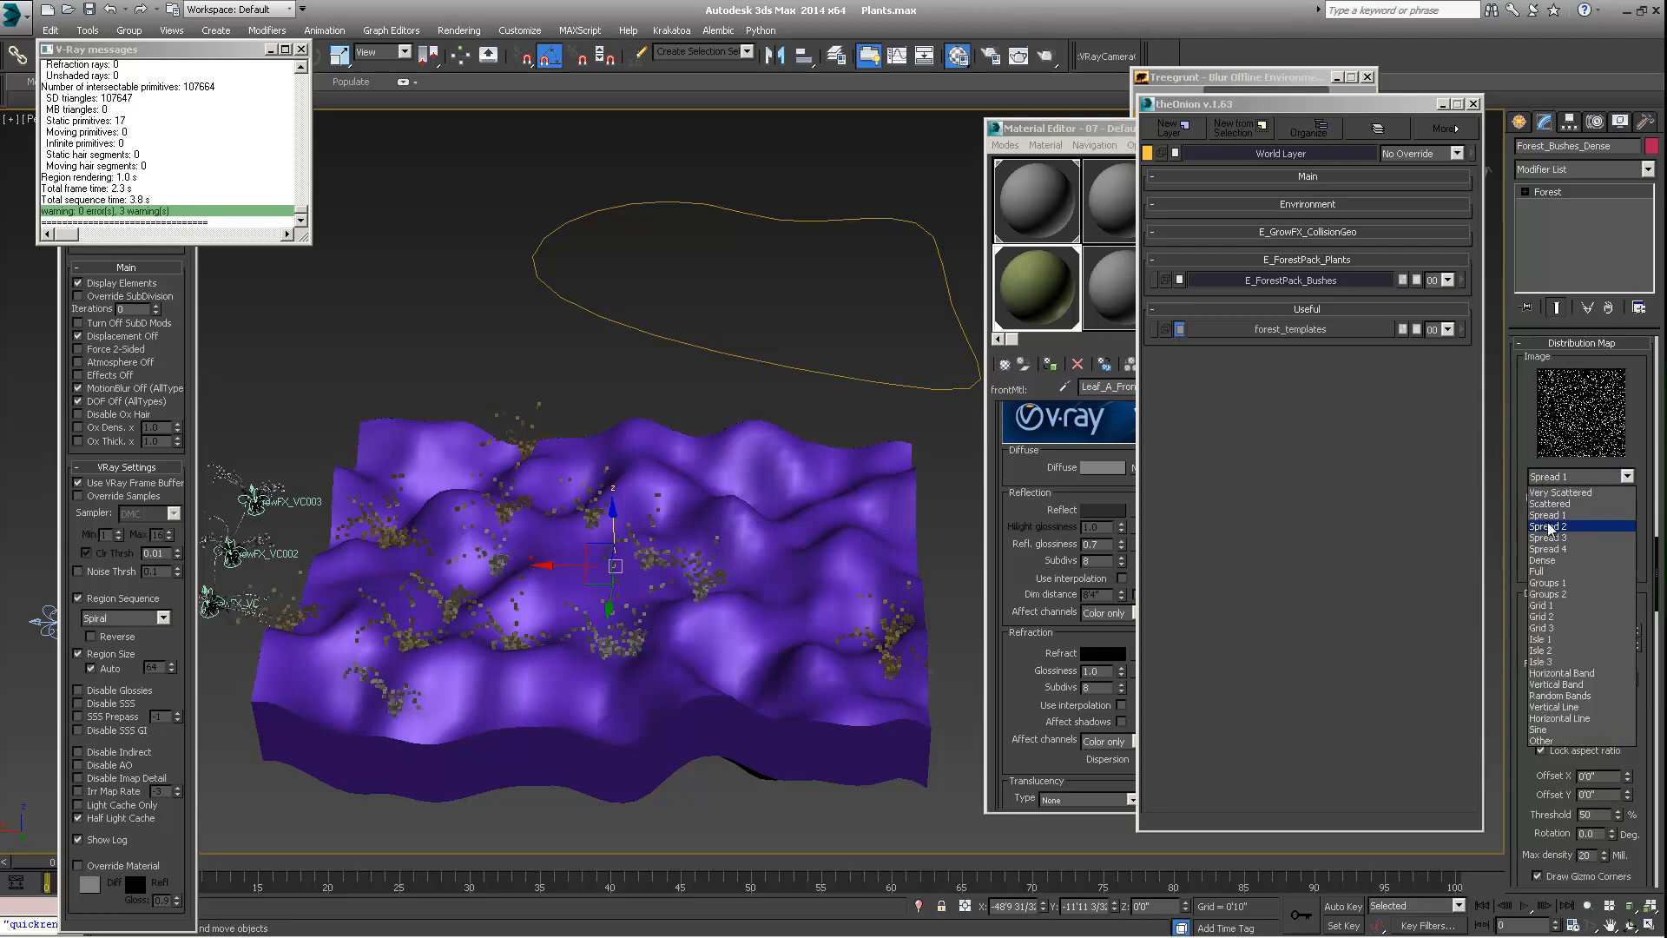
click(1551, 528)
Reduce the distribution map's density X size to about 68'10" to pack the bushes more tightly, and check the scatter from several angles
alt+middle_drag(764, 486, 727, 547)
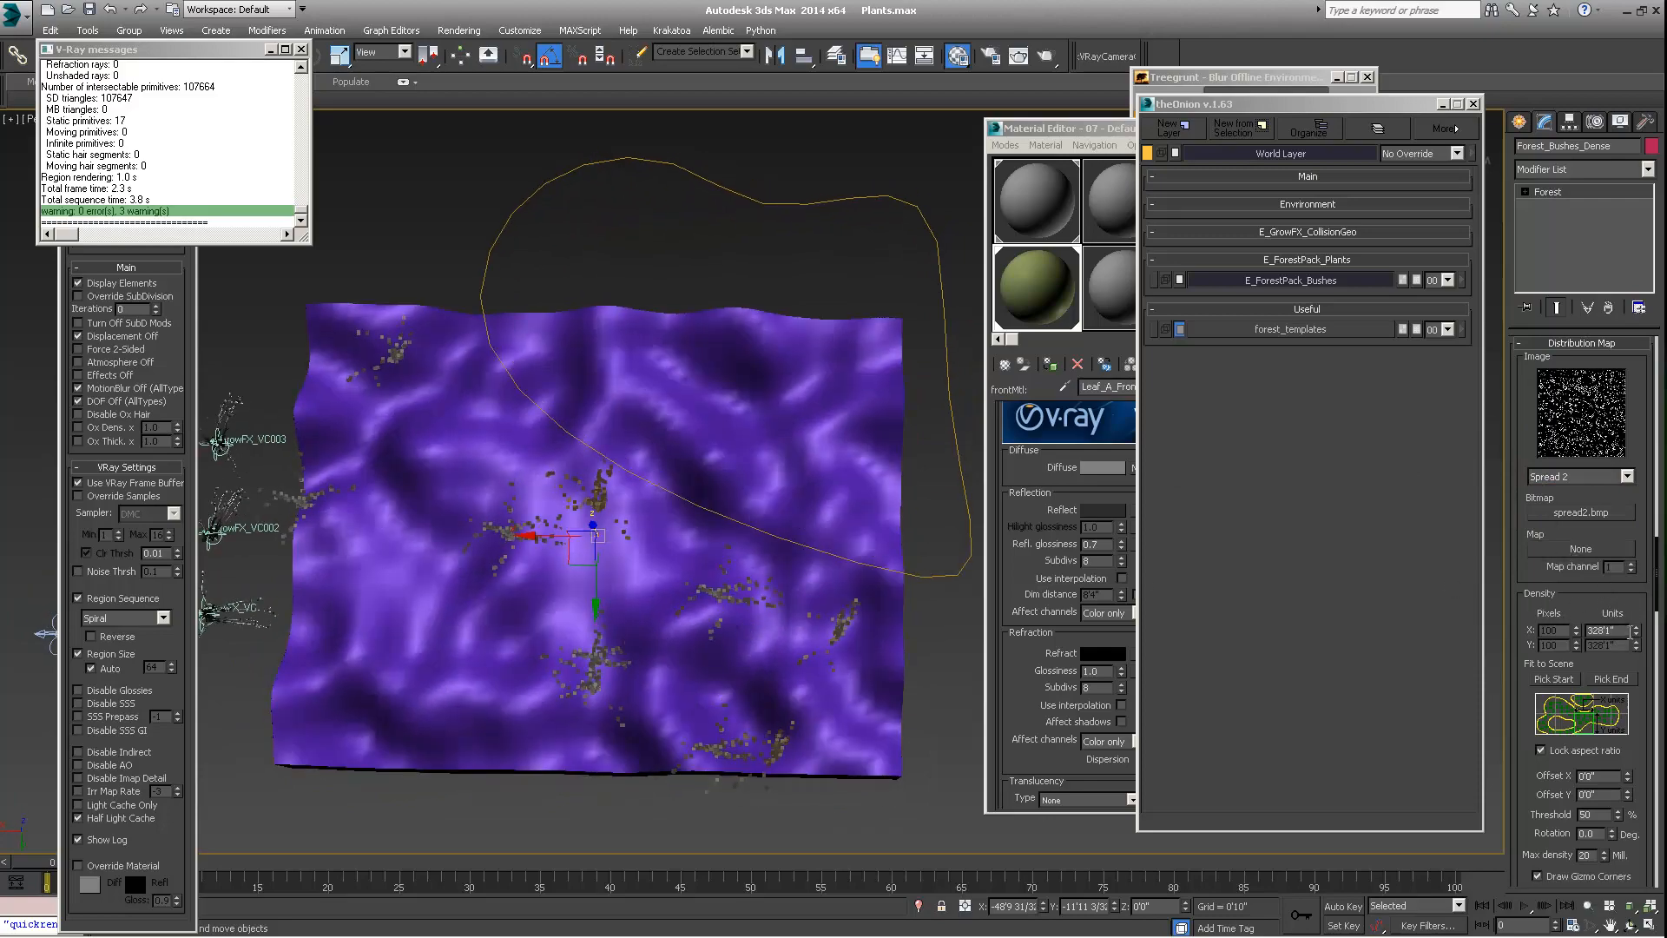
drag(1636, 633, 1630, 702)
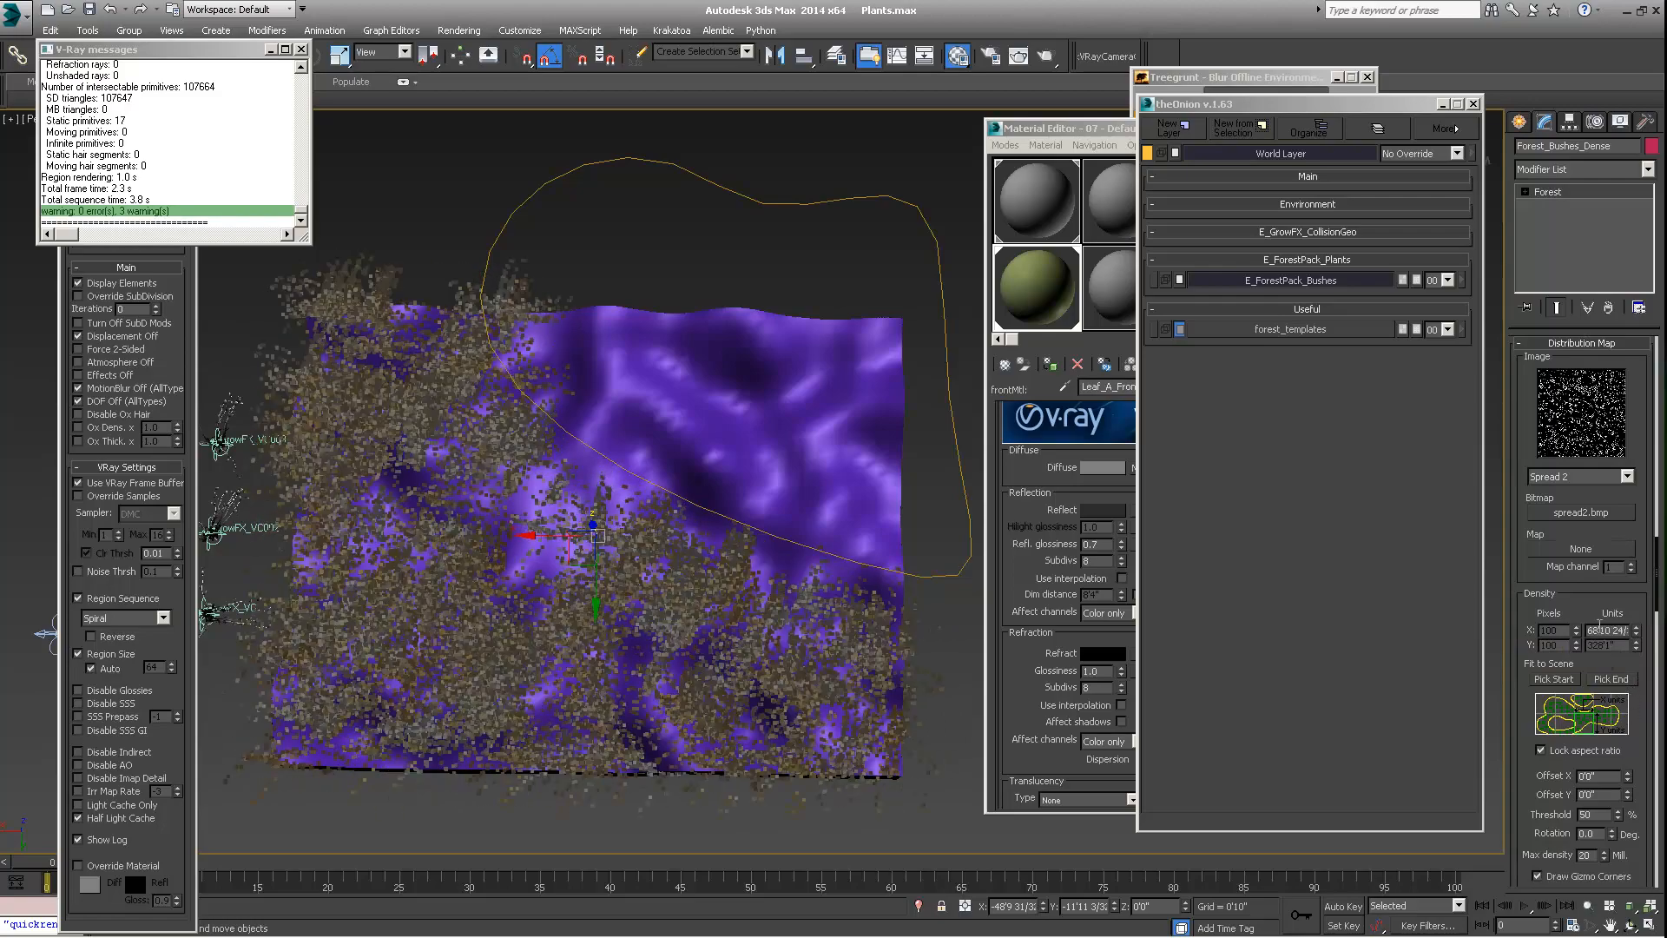
middle_drag(605, 503, 509, 511)
scroll(531, 463, down, 3)
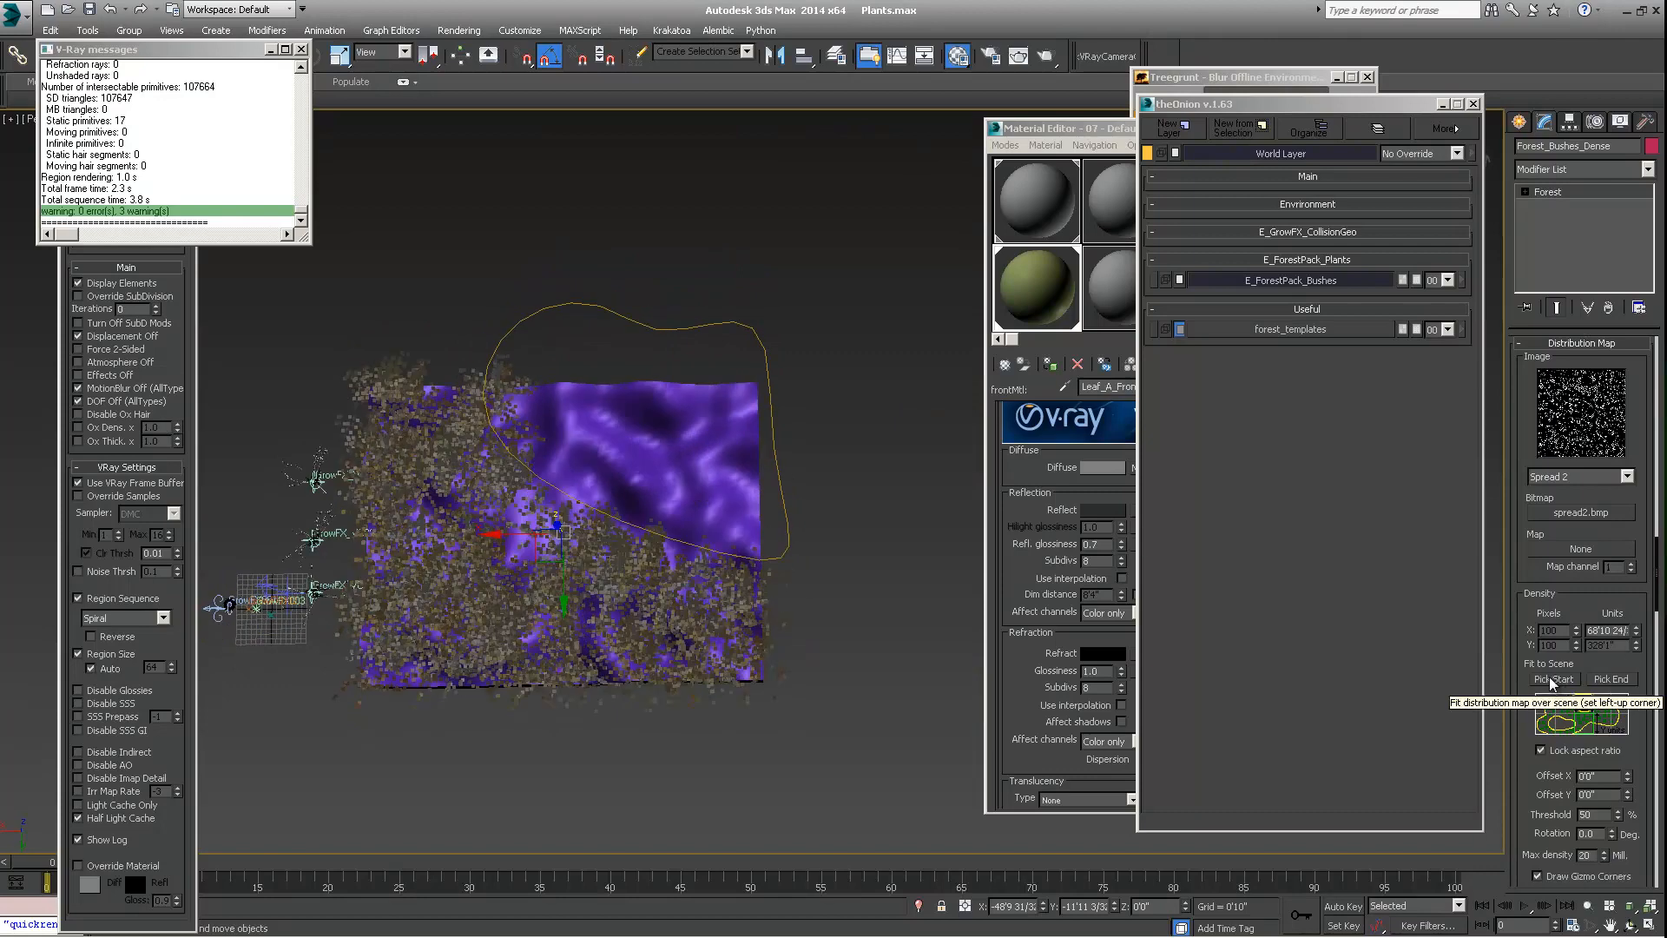
alt+middle_drag(754, 611, 776, 470)
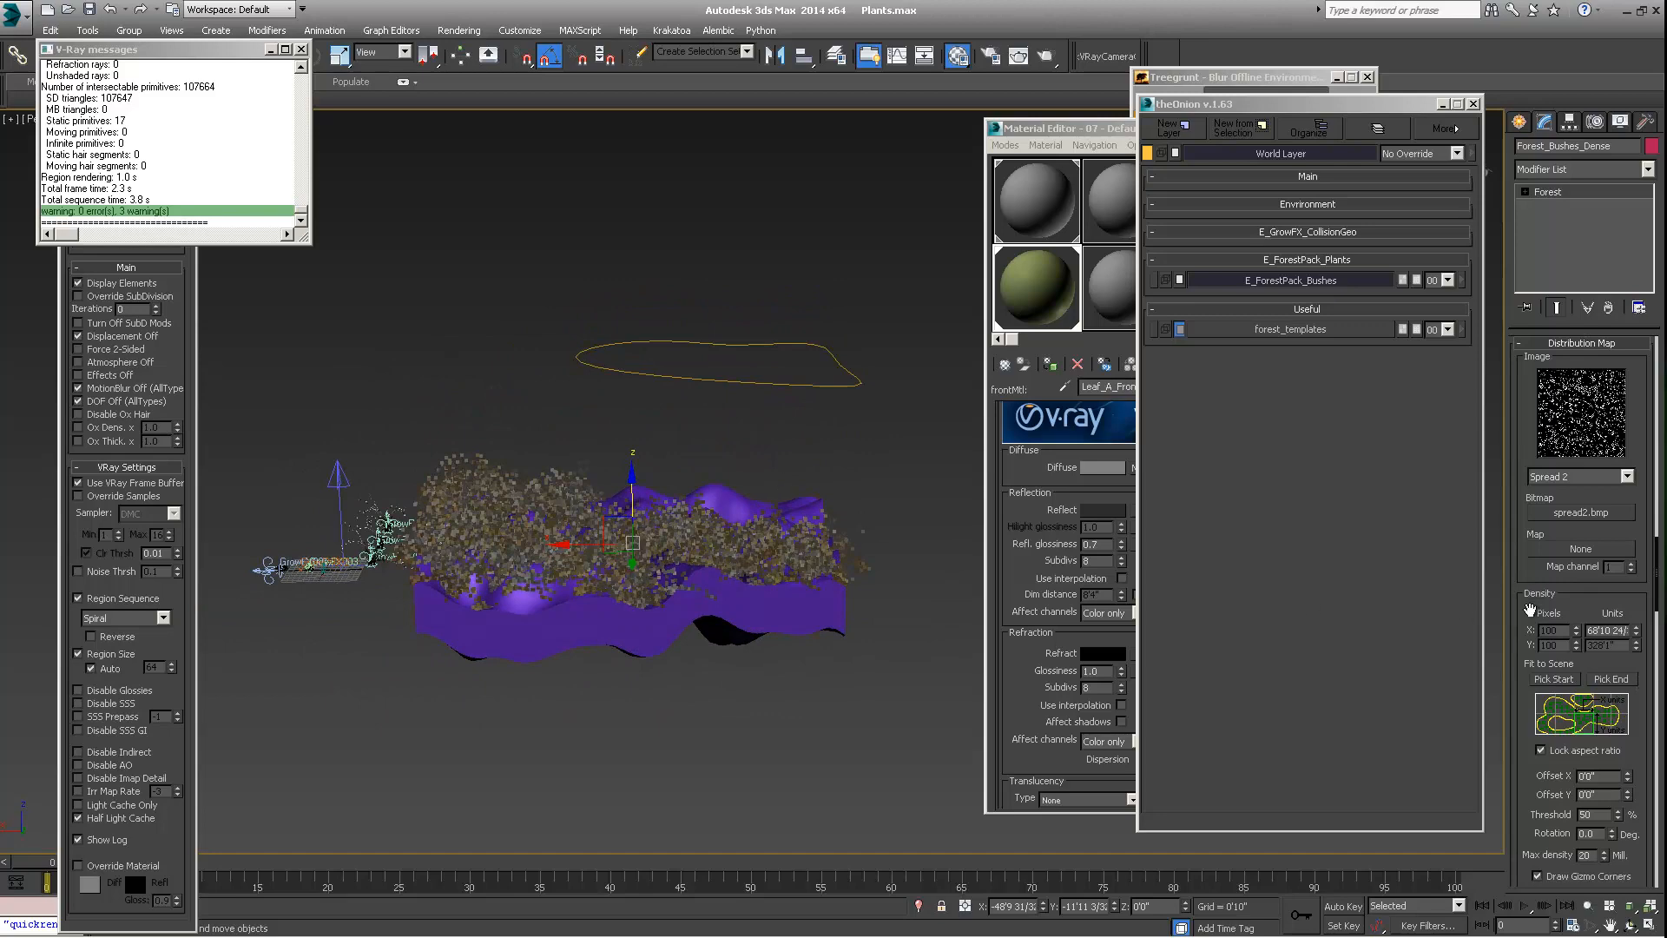
alt+middle_drag(641, 615, 636, 735)
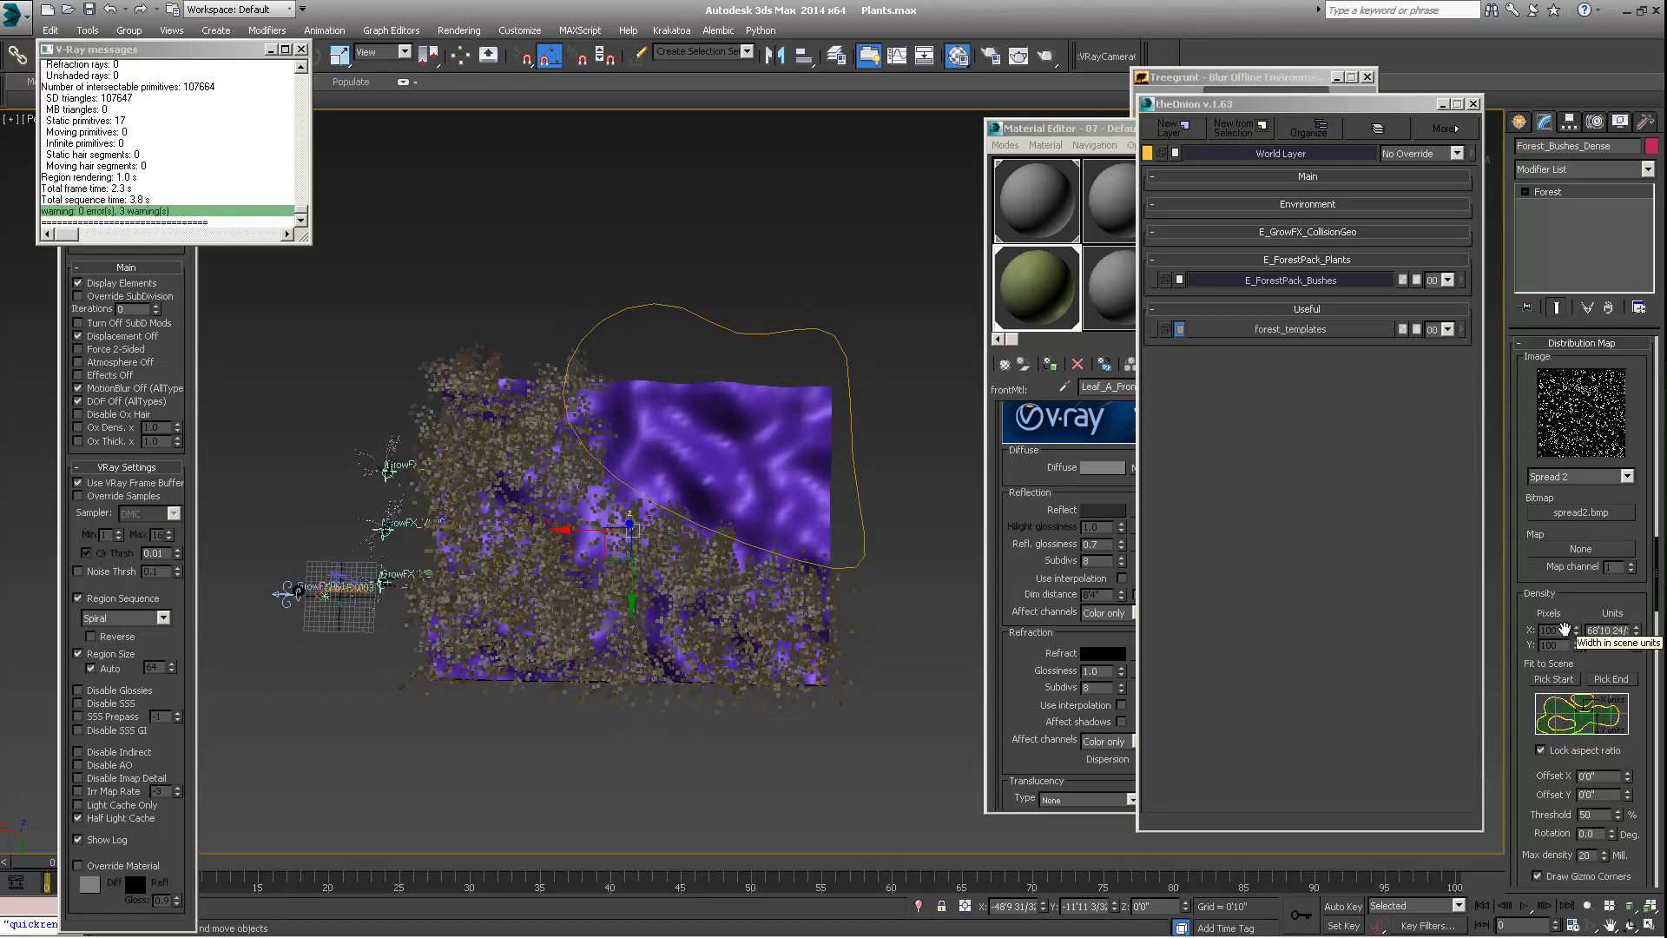
Switch to the Top view and fit the distribution map to the terrain by picking its upper-left and lower-right corners
mouse_move(594, 543)
alt+middle_down()
mouse_move(627, 560)
mouse_move(610, 560)
alt+middle_up()
click(30, 121)
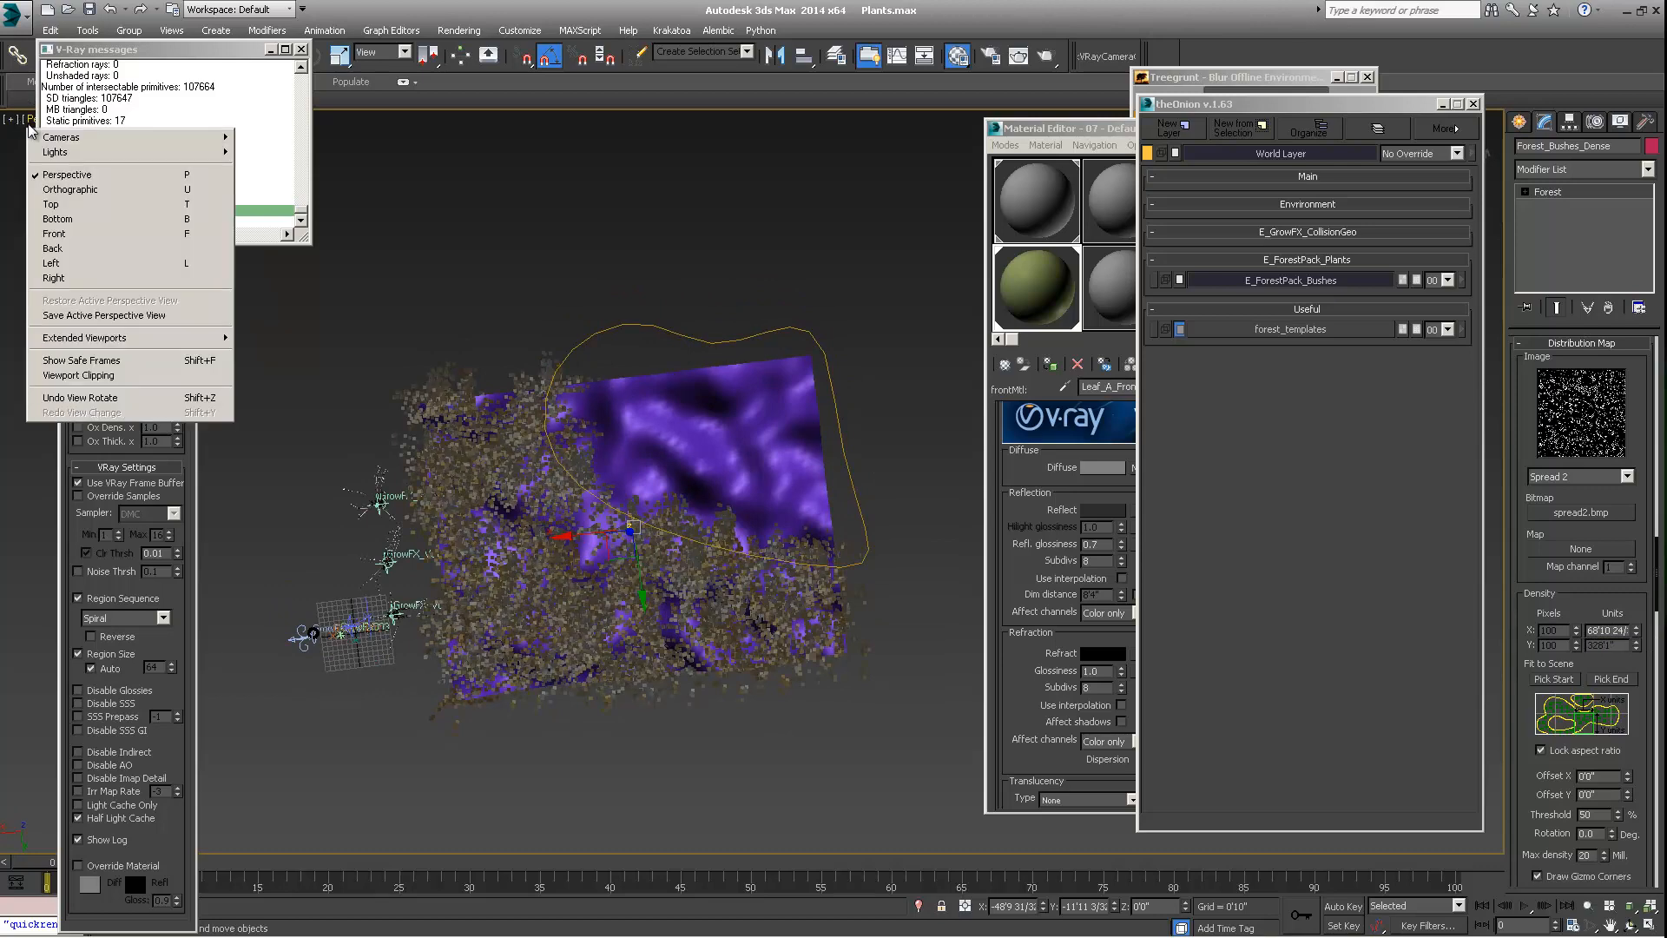
click(56, 204)
scroll(764, 499, down, 3)
middle_drag(793, 453, 738, 532)
click(1548, 679)
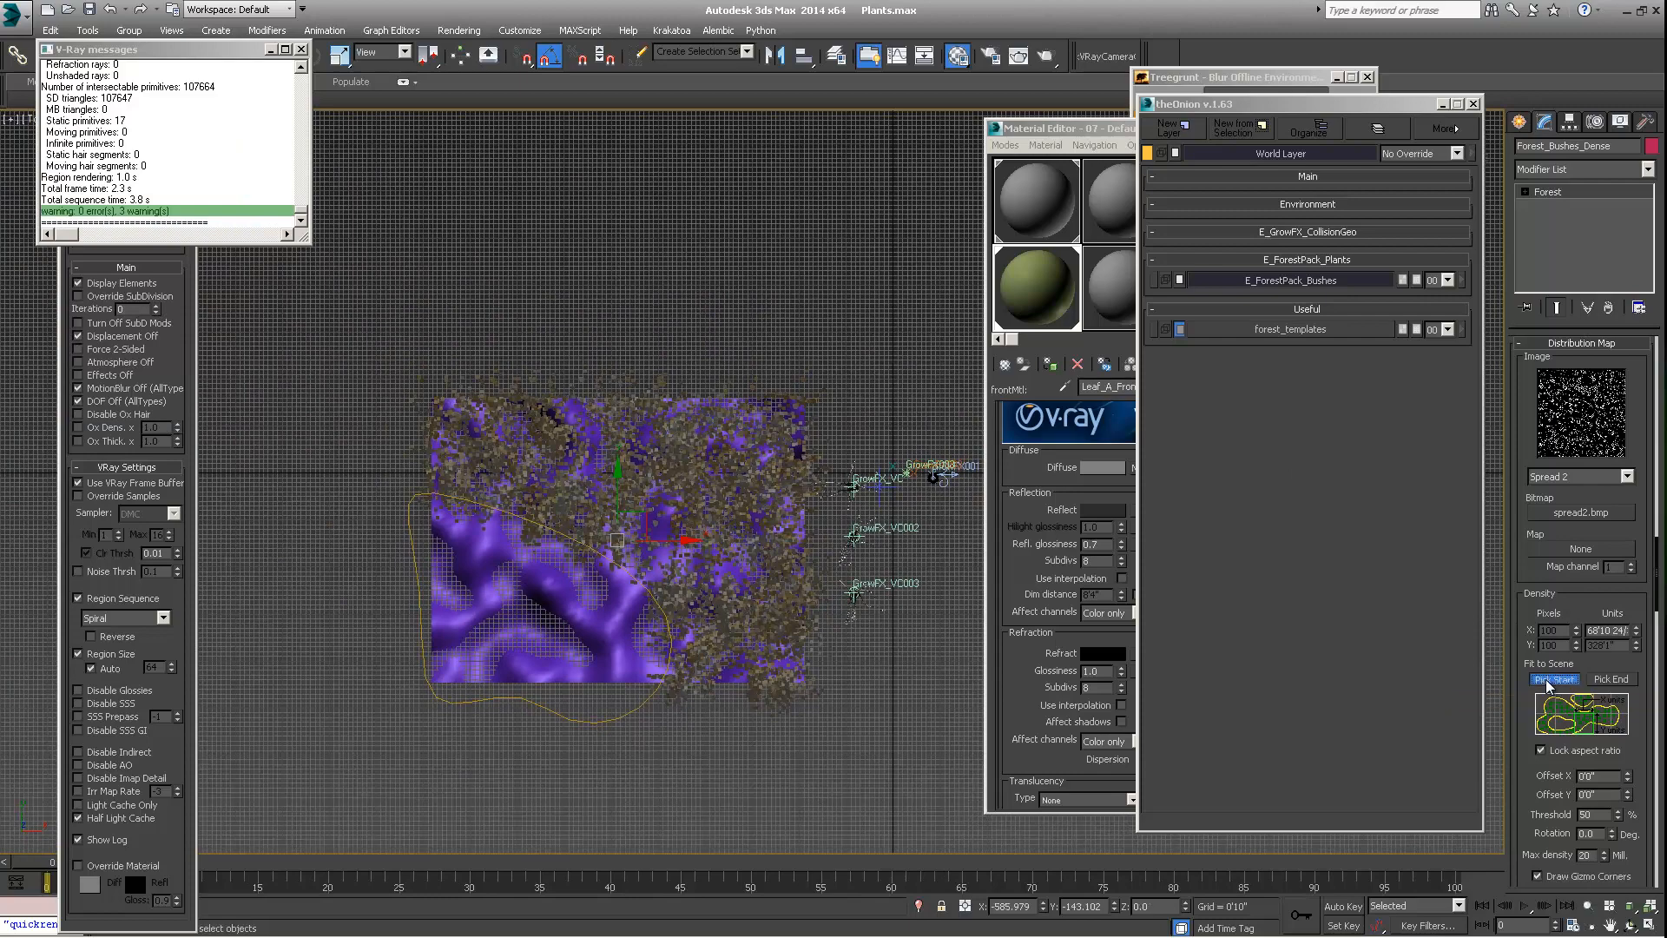
click(431, 396)
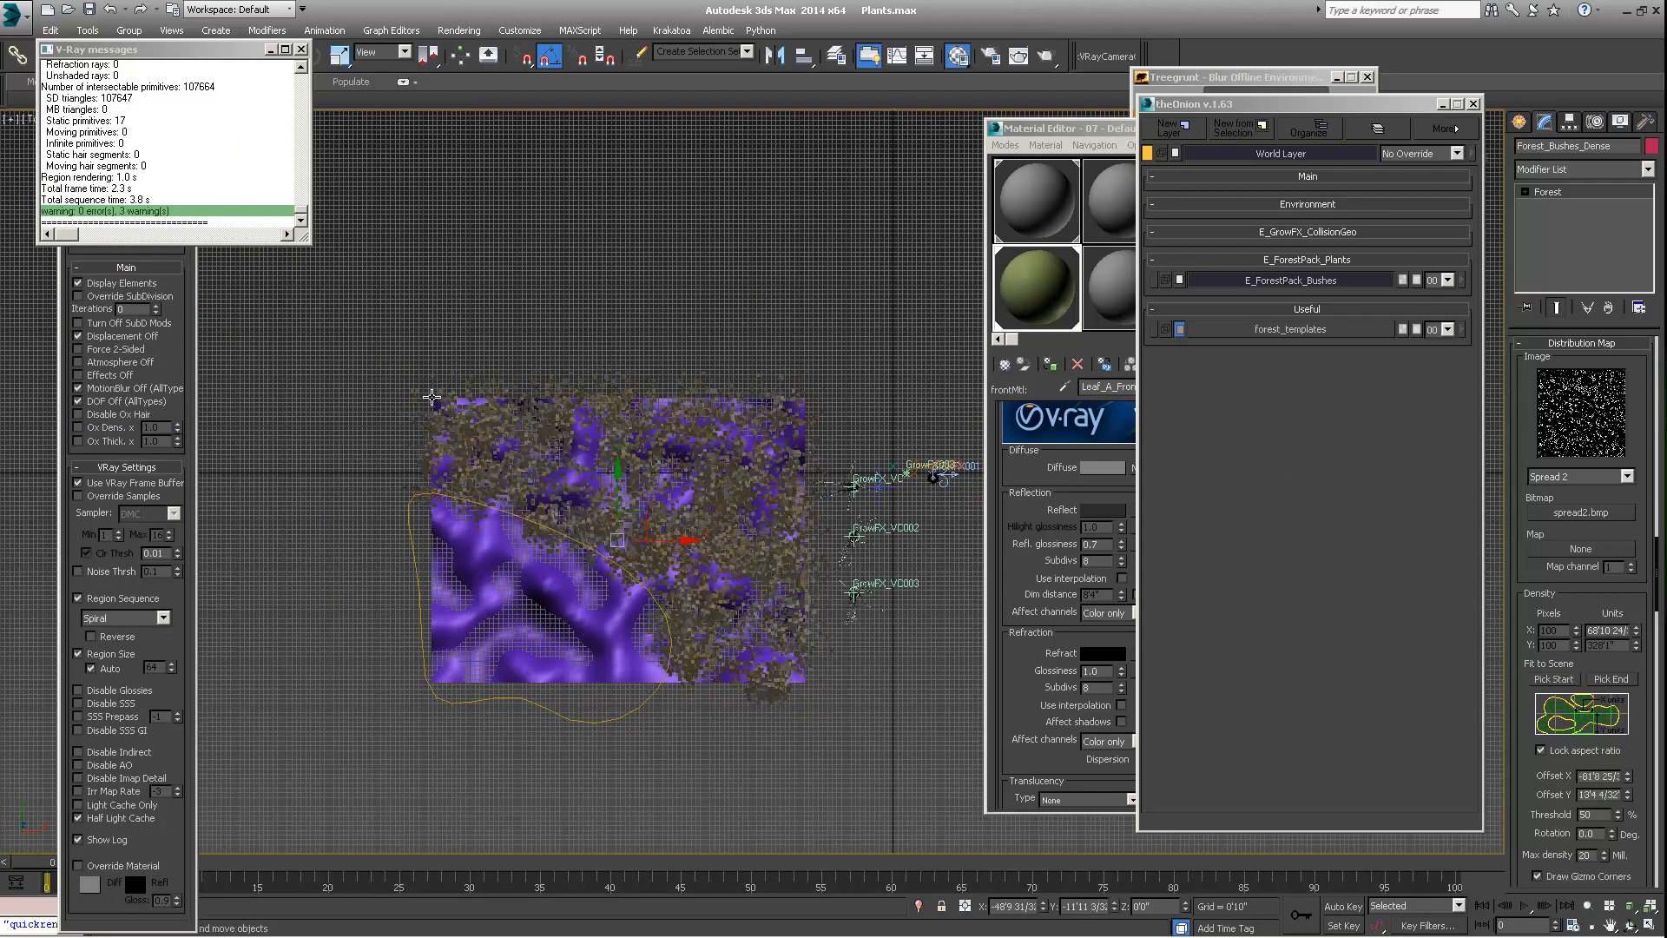
click(1610, 680)
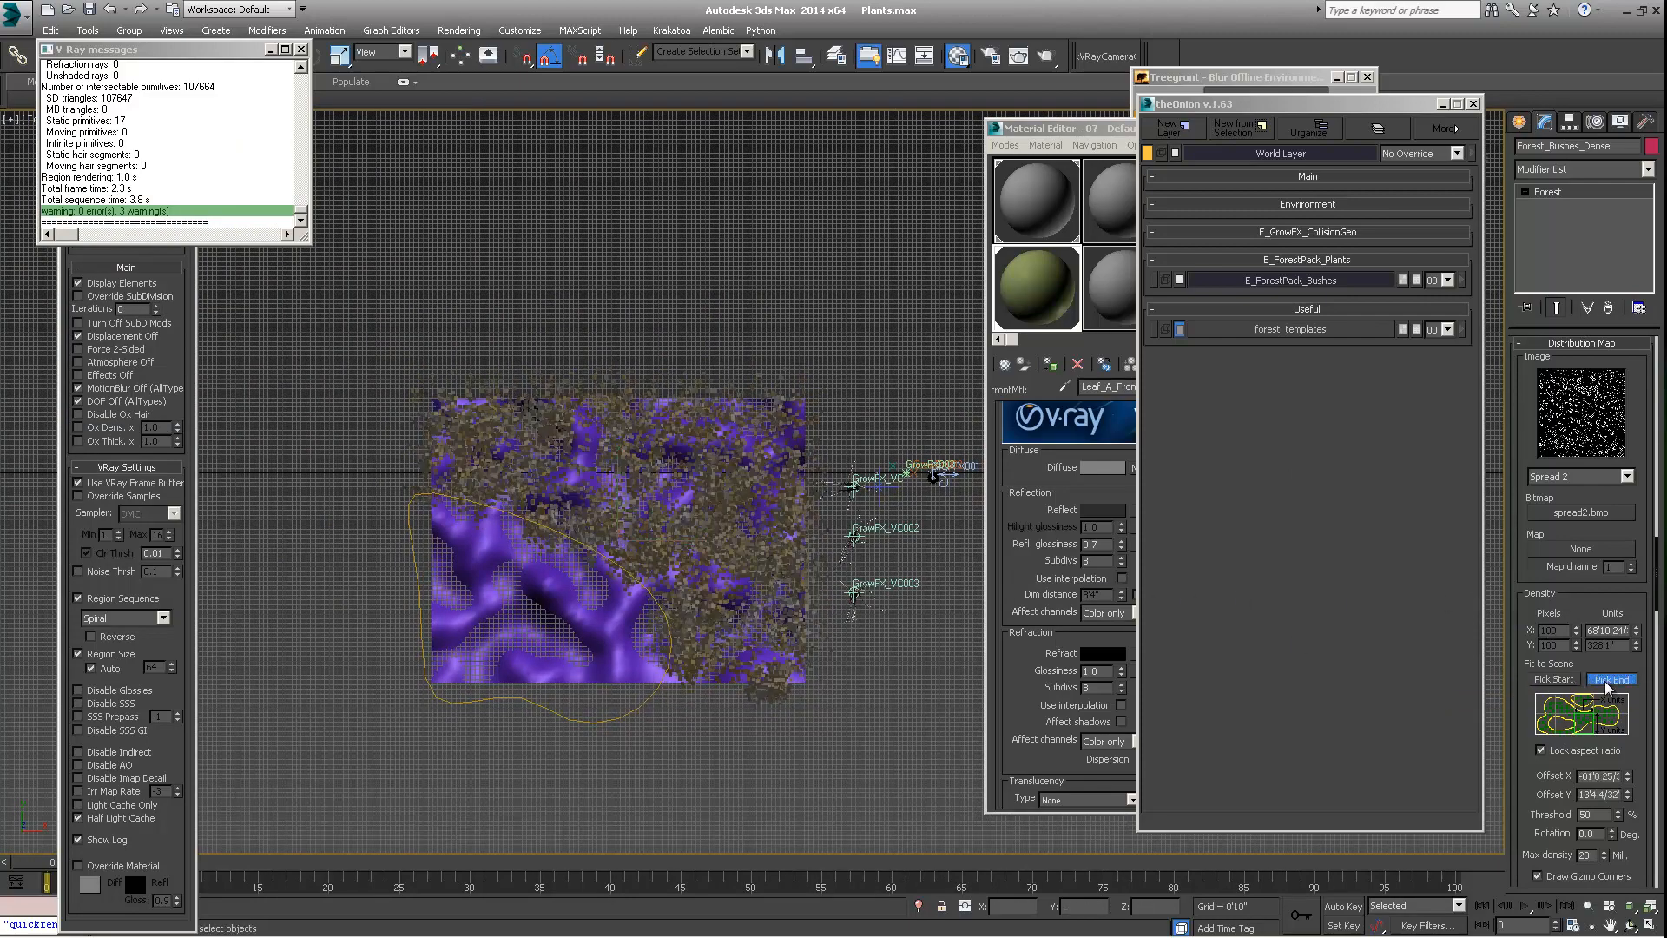
click(803, 685)
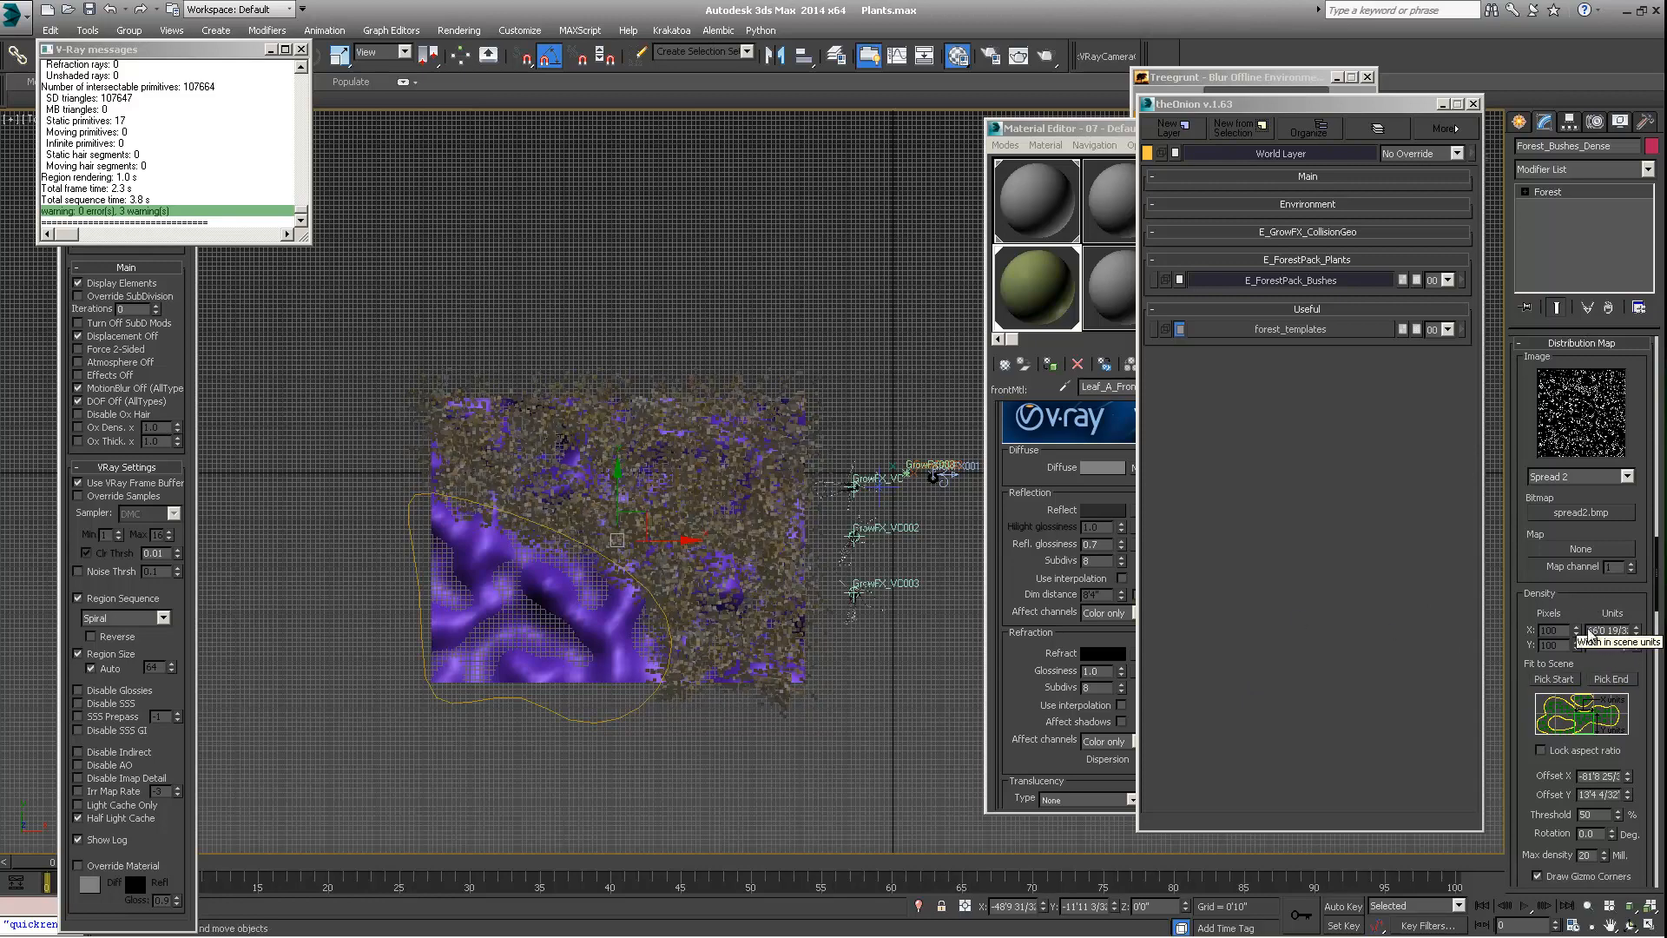
Adjust the distribution map's threshold to 87% to thin out the bushes
scroll(1585, 607, down, 3)
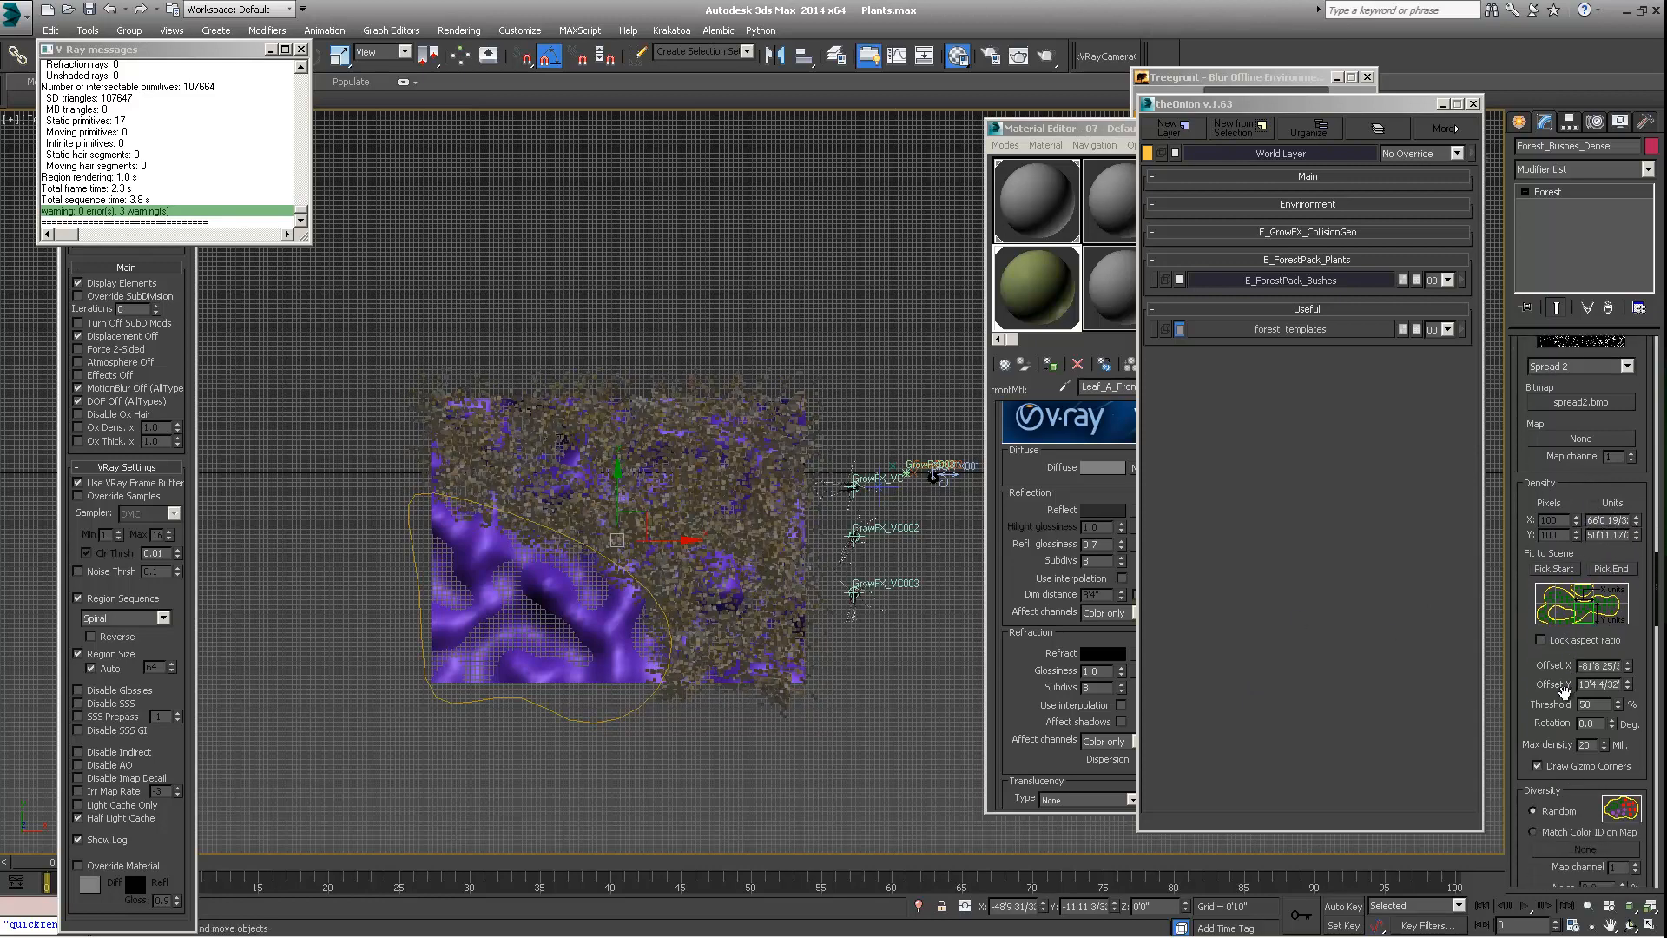
click(1618, 707)
click(1618, 707)
drag(1606, 708, 1591, 620)
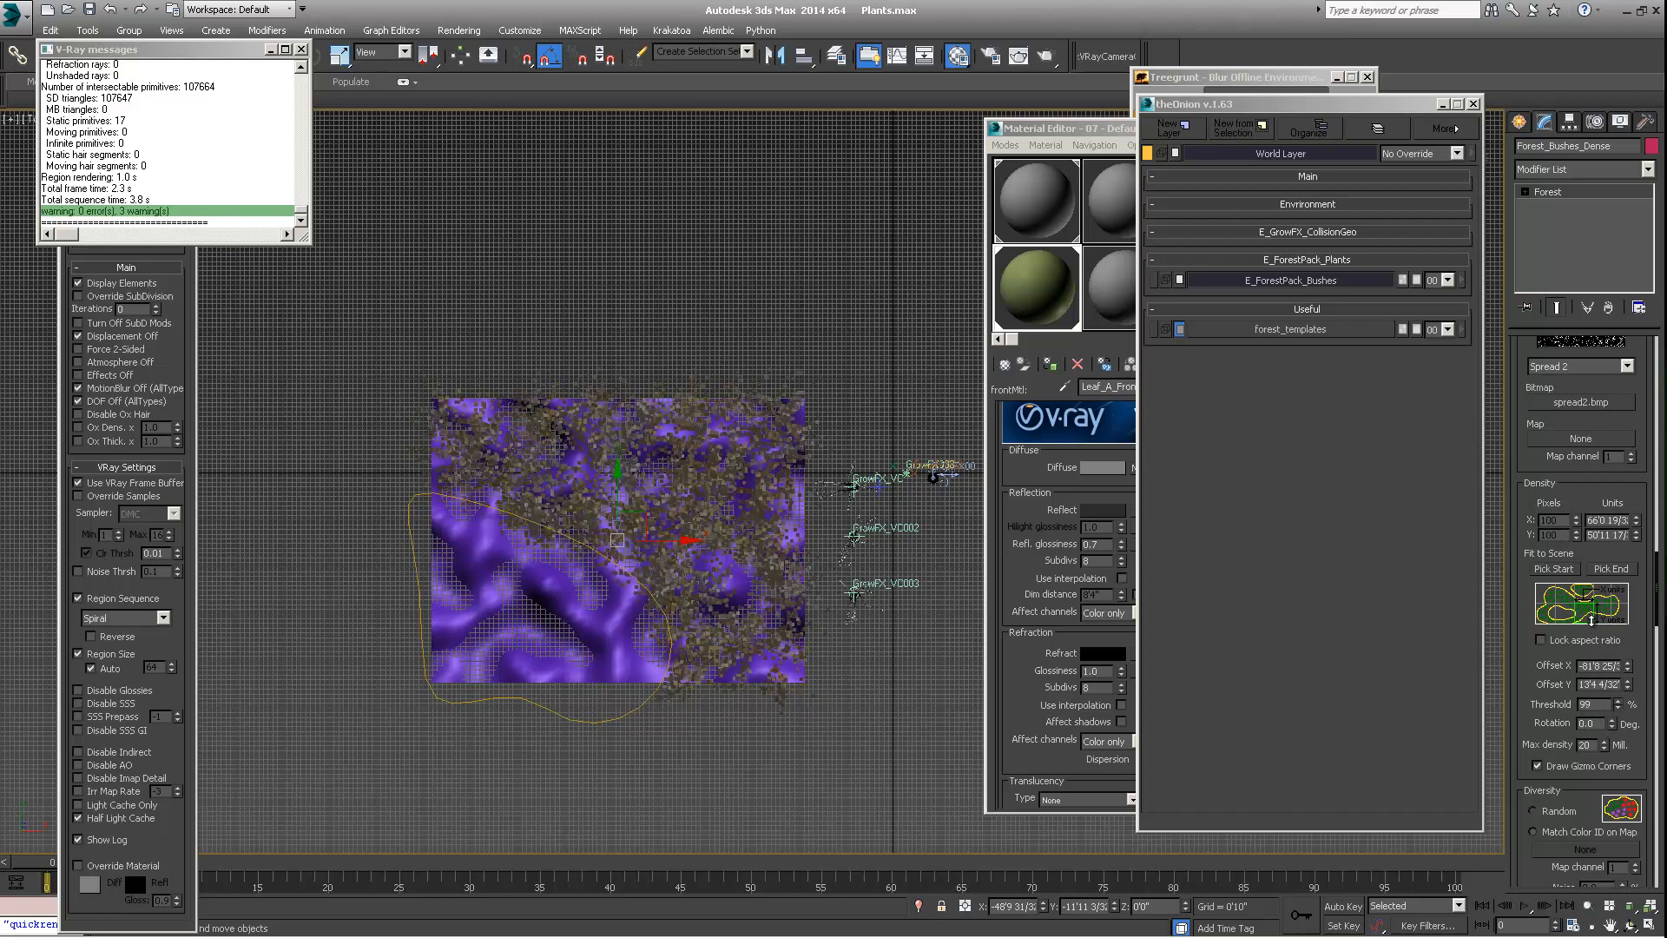
click(1618, 708)
drag(1618, 708, 1615, 714)
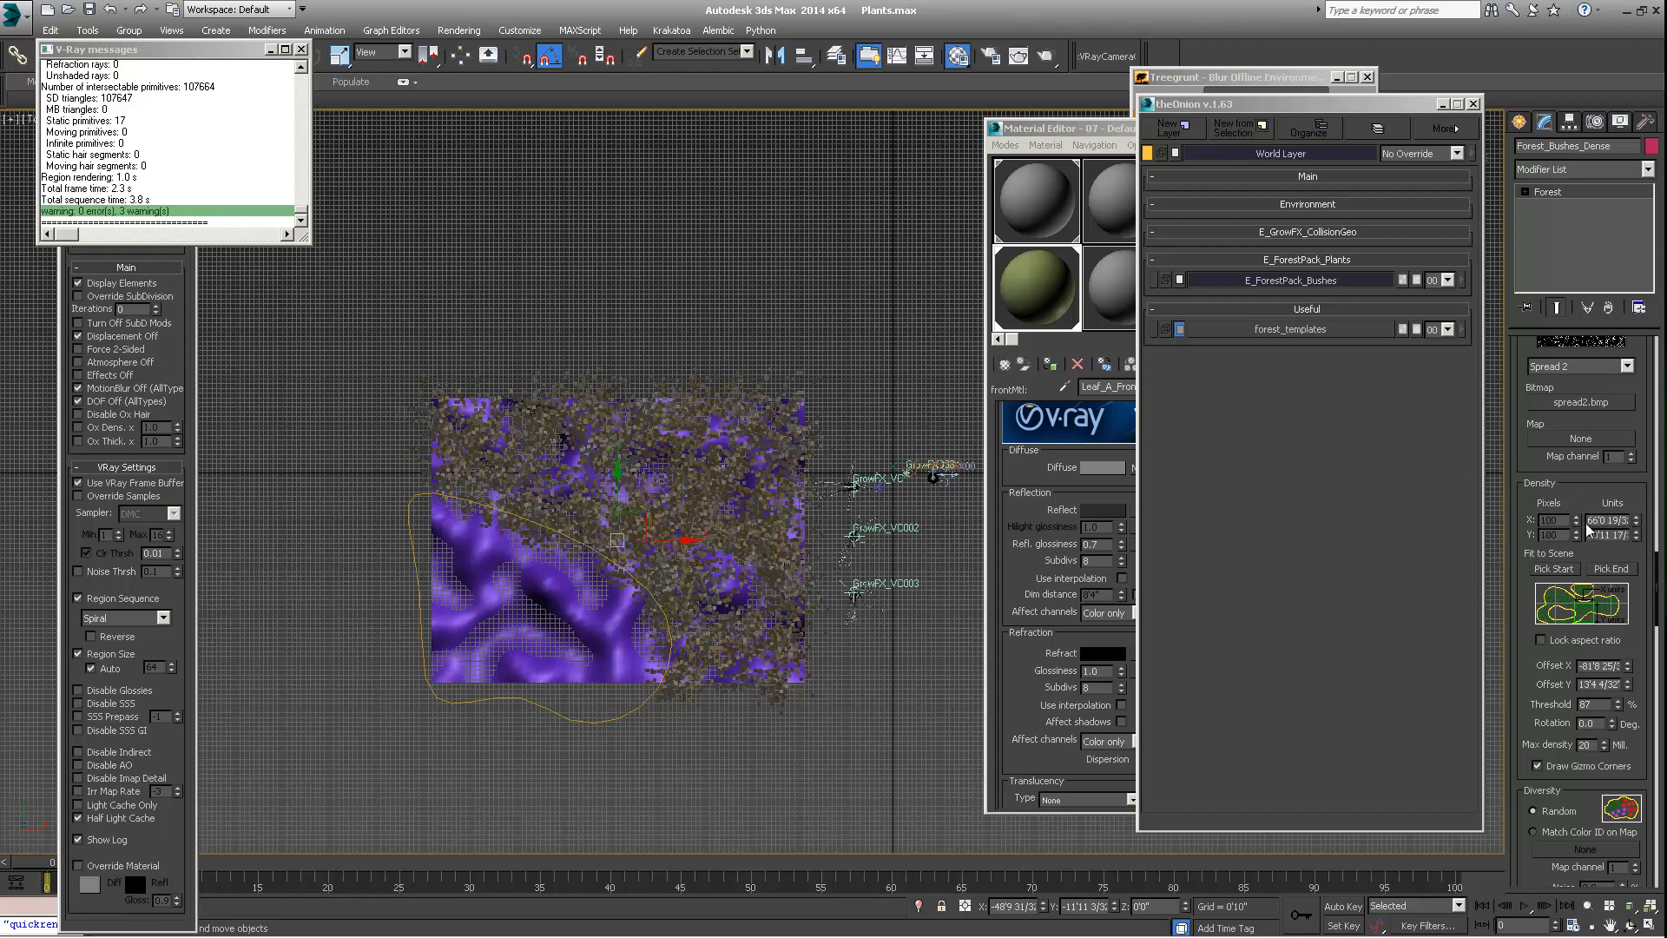
Return to the Perspective view and set the distribution map's threshold to 57%
scroll(642, 480, up, 3)
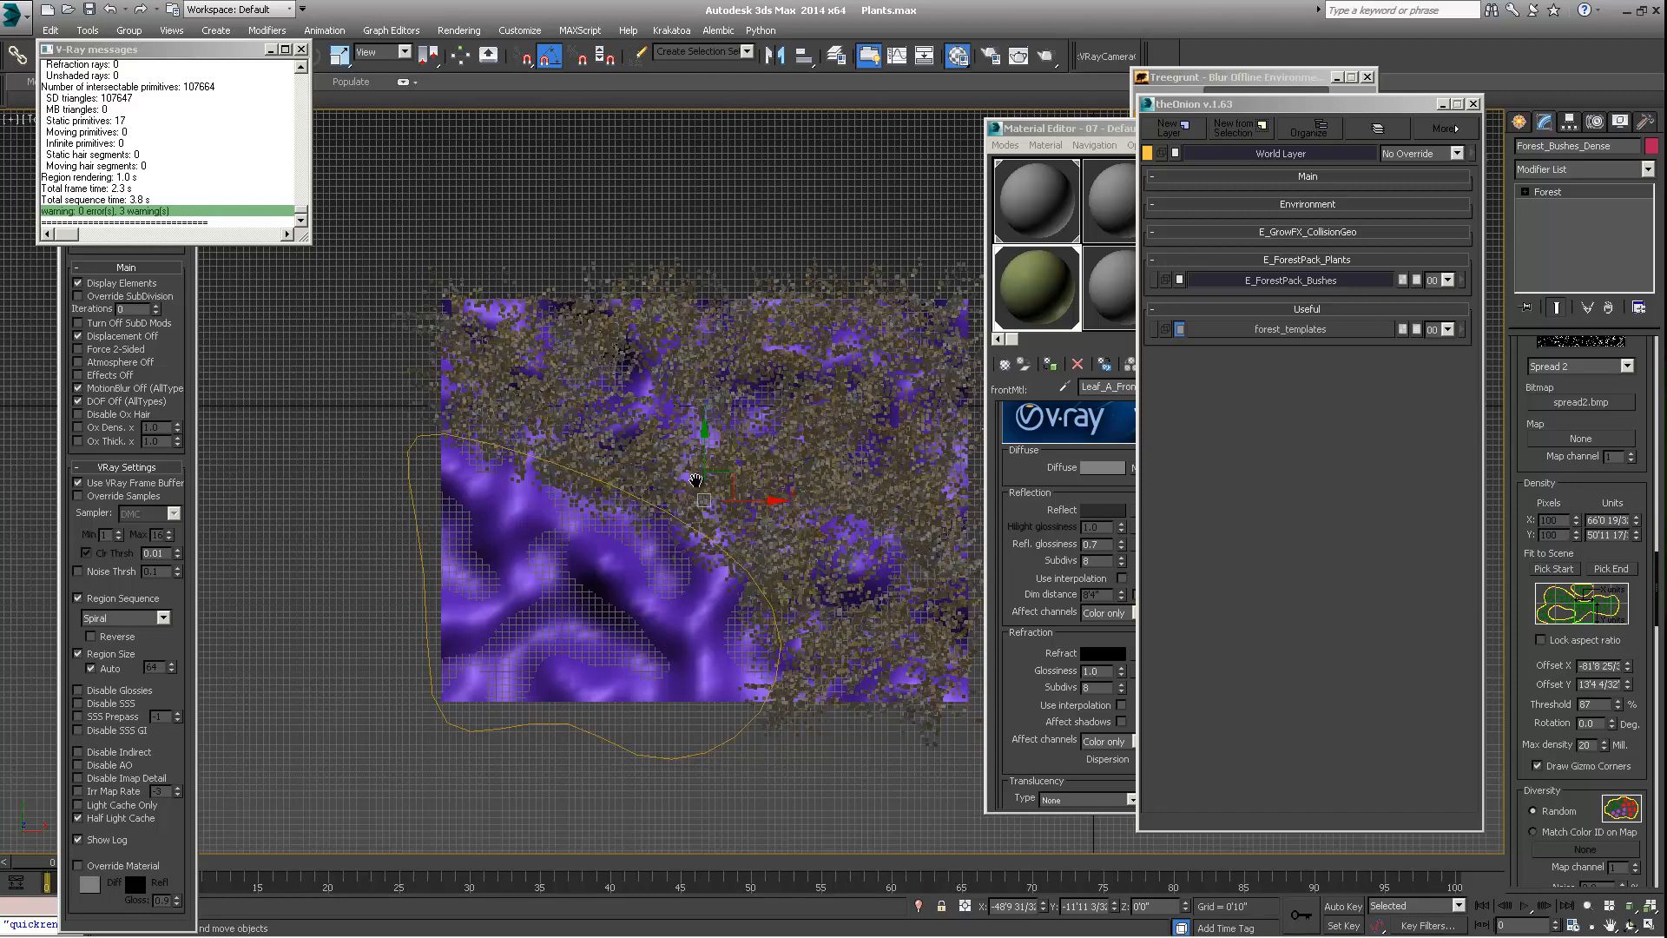
click(33, 124)
click(69, 176)
alt+middle_drag(607, 469, 951, 395)
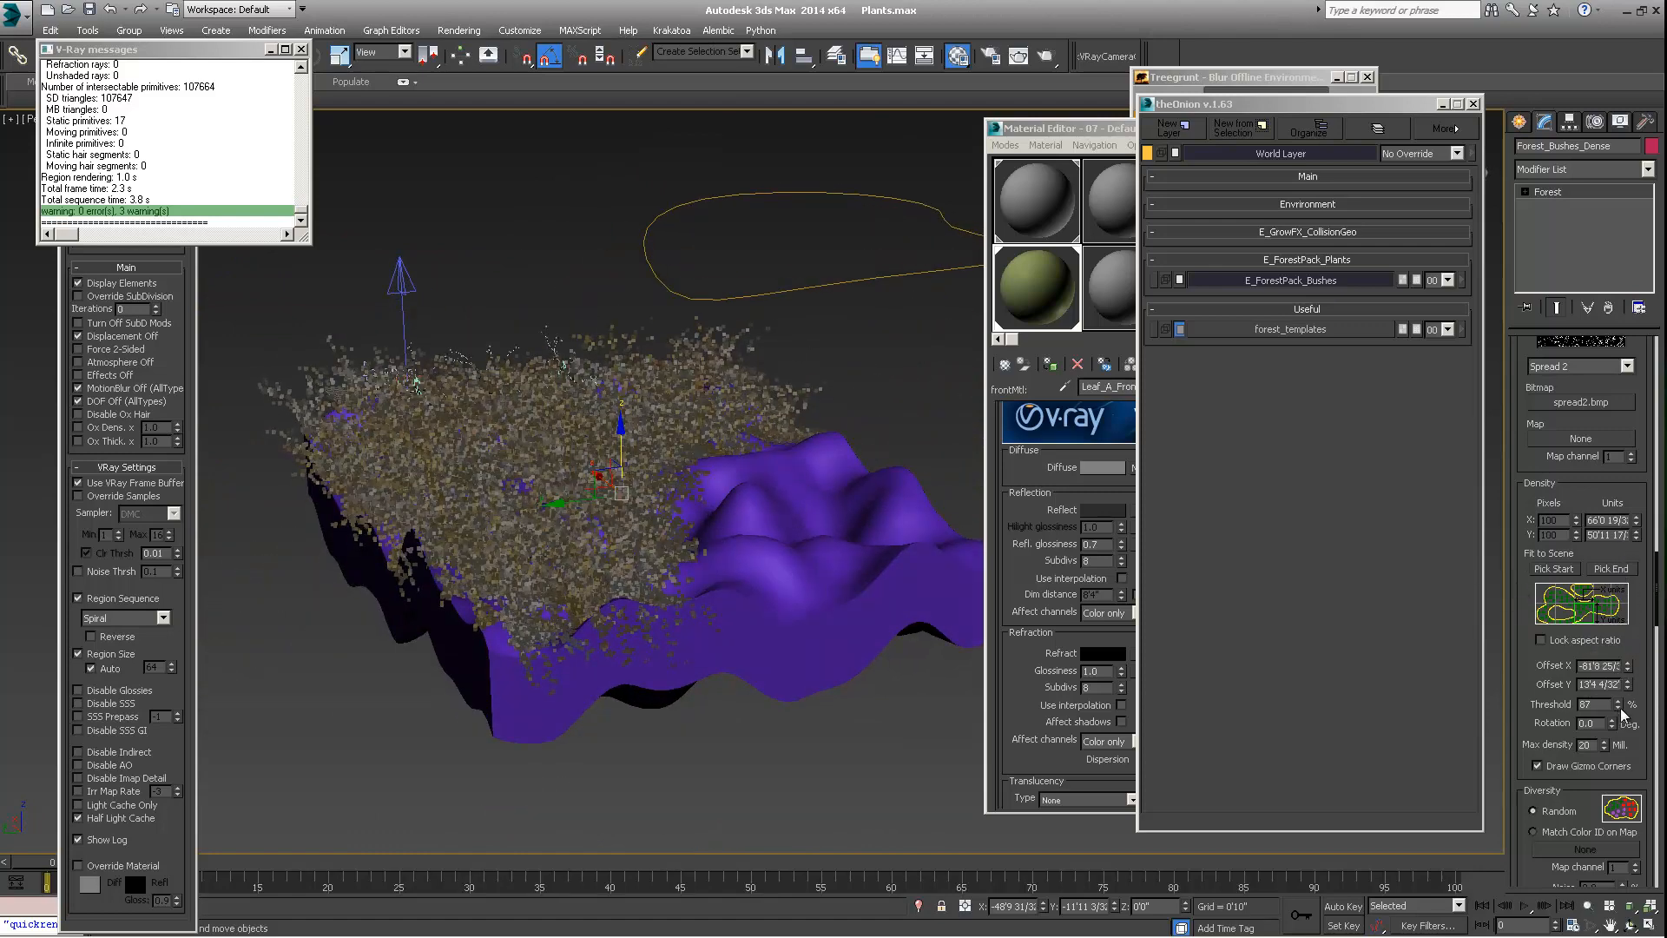
drag(1619, 707, 1613, 739)
alt+middle_drag(579, 657, 548, 471)
scroll(643, 647, down, 3)
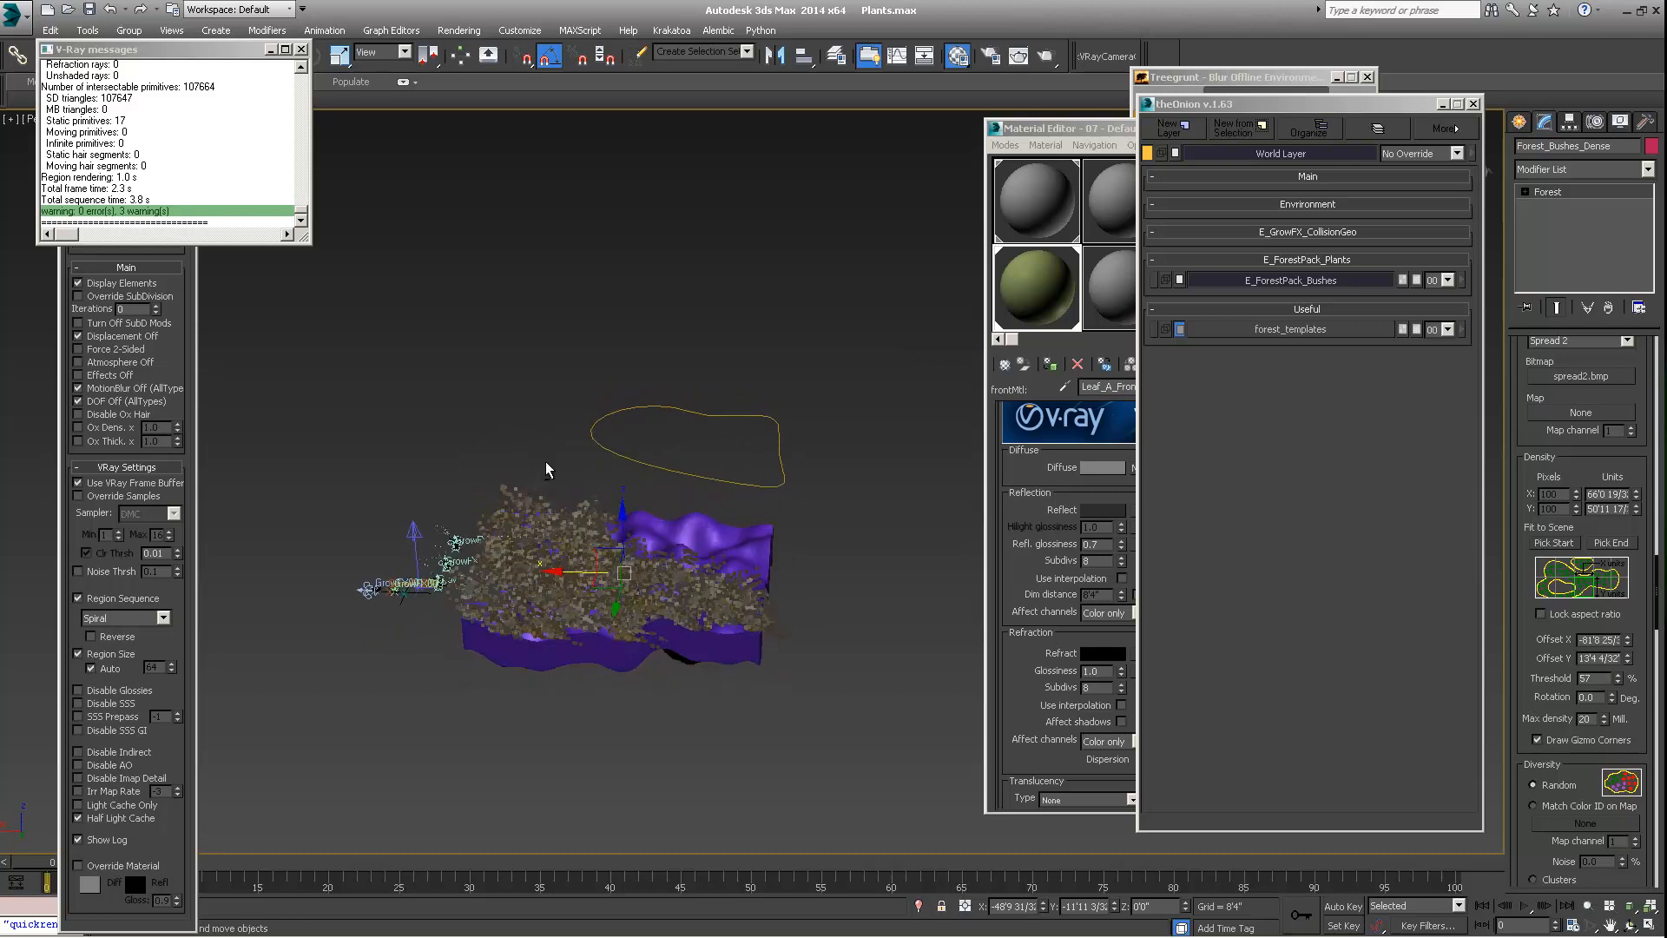
Rename the Forest object as Forest_Bushes_Dense_Large
alt+middle_drag(566, 540, 539, 492)
scroll(565, 521, up, 3)
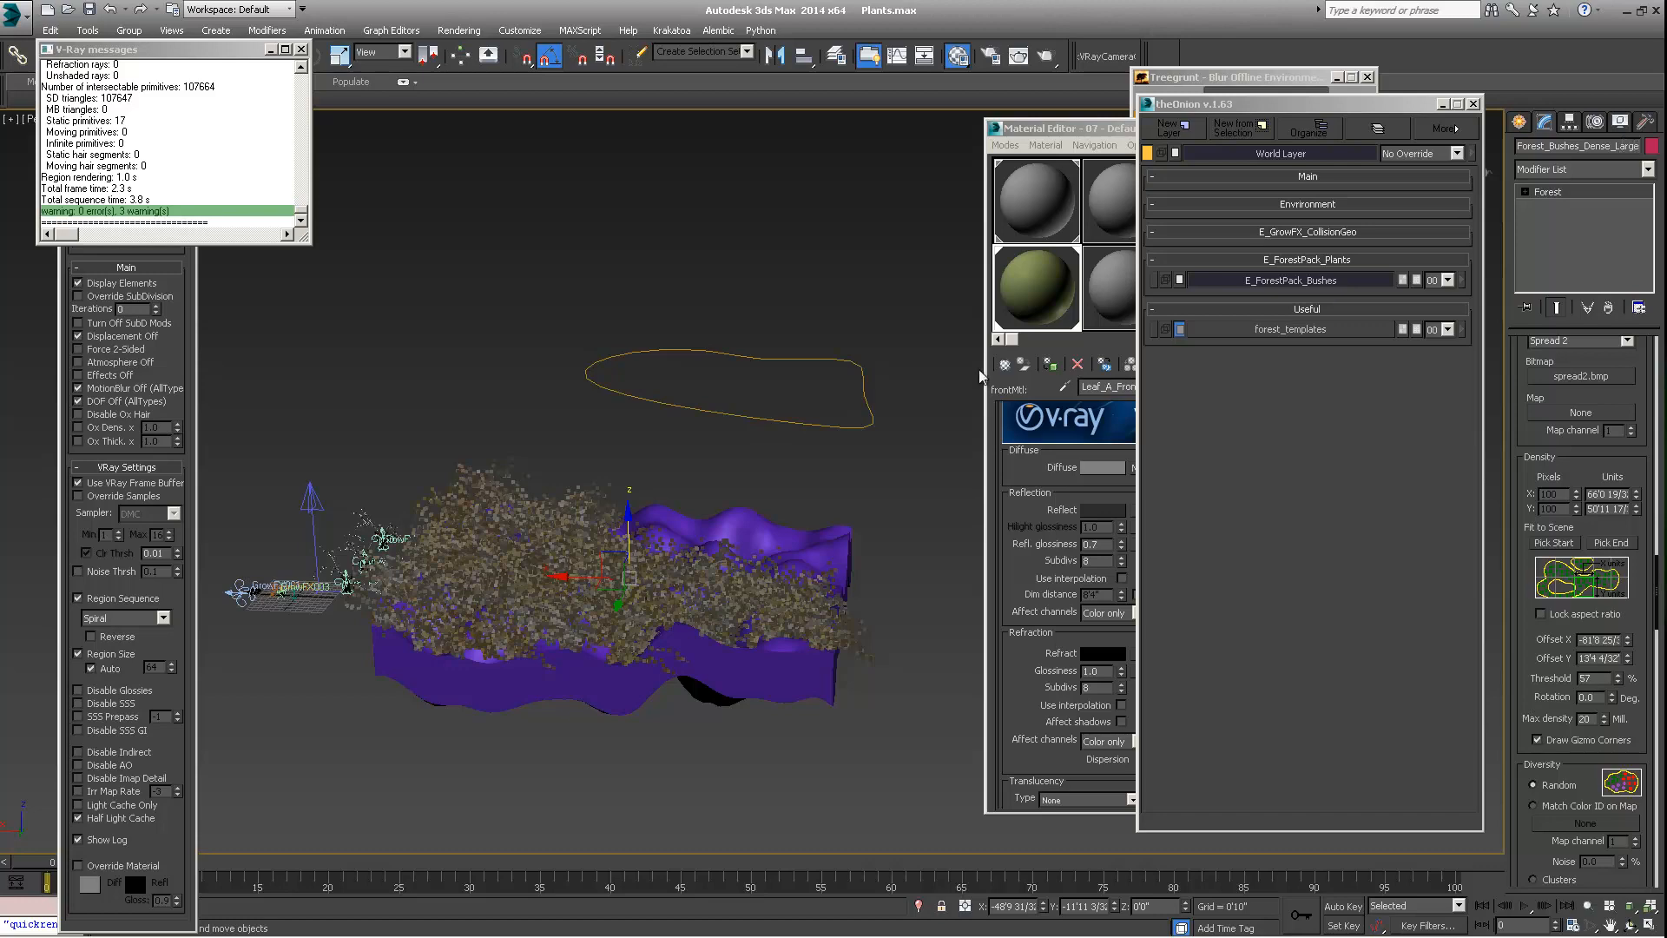
alt+middle_drag(352, 518, 386, 555)
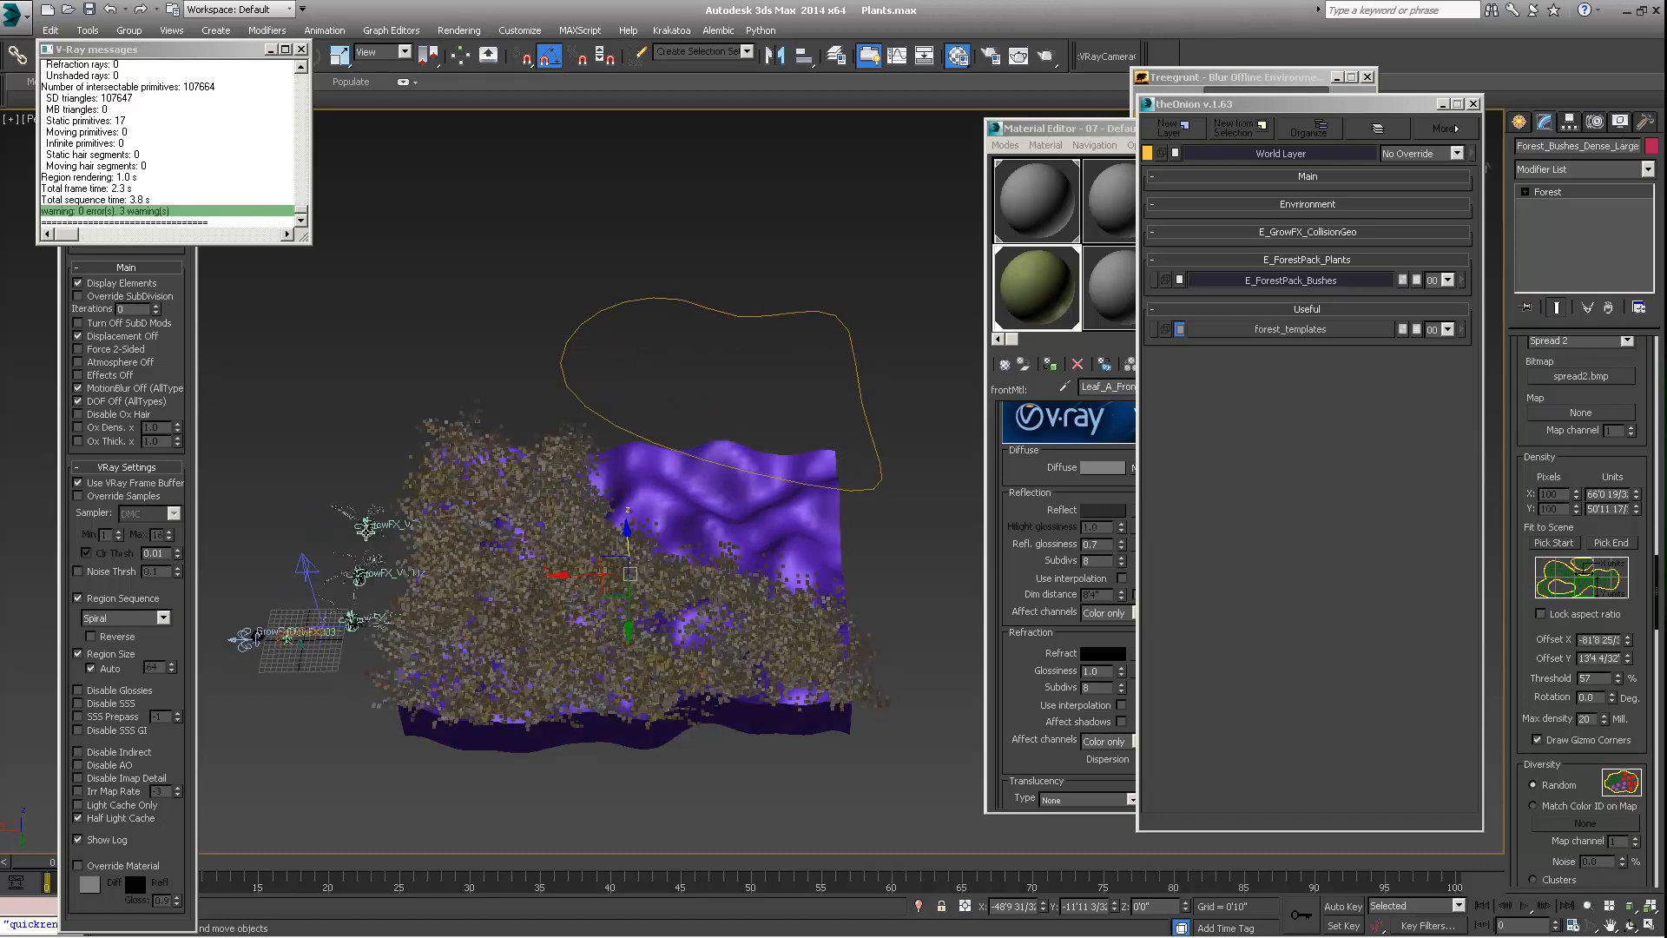
click(365, 527)
drag(1595, 146, 1565, 175)
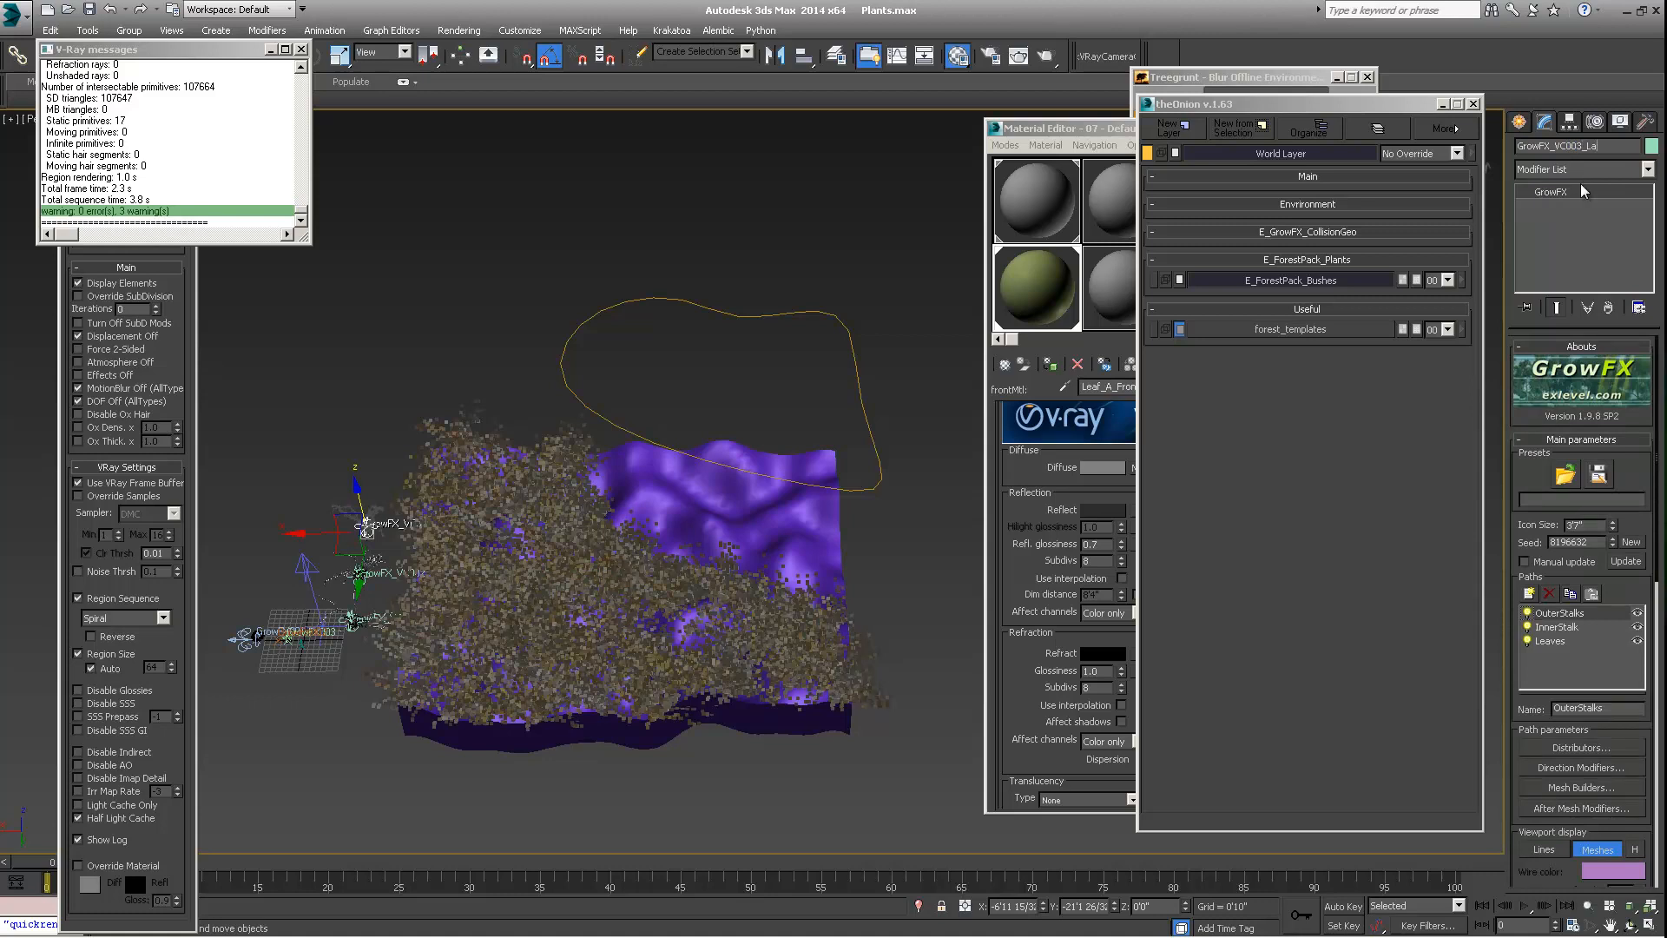
key(BackSpace)
key(BackSpace)
click(358, 576)
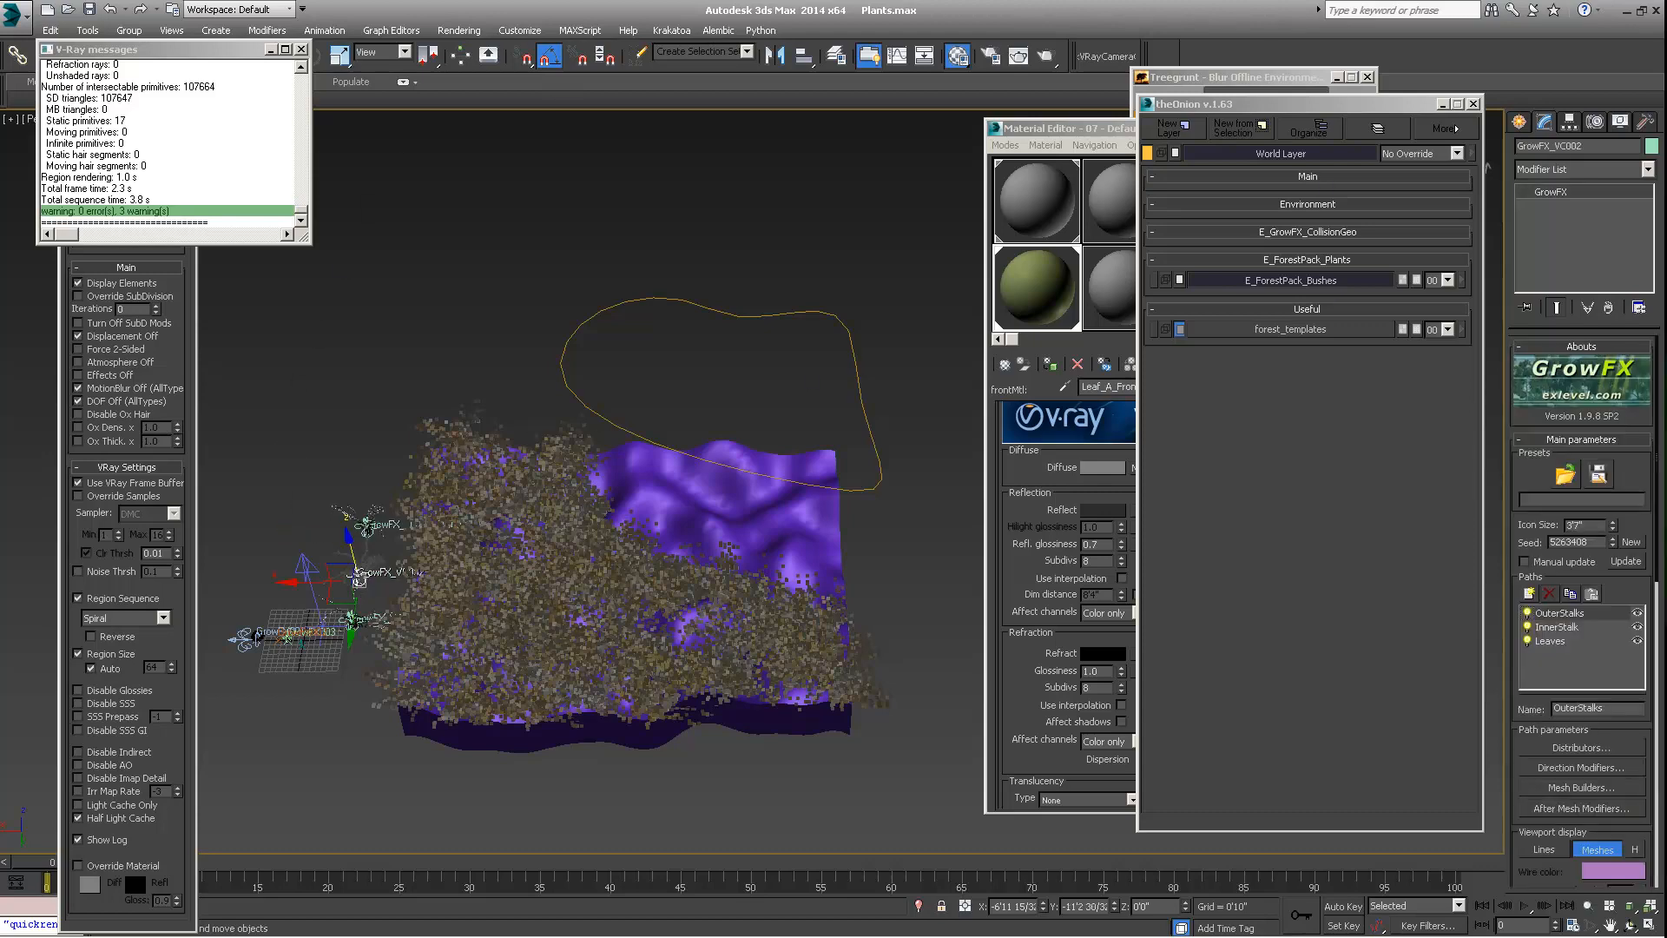
Select the closed spline that bounds the excluded bush area and rename it as Area_Bushes_Dense_Large
alt+middle_drag(589, 546, 566, 475)
click(558, 444)
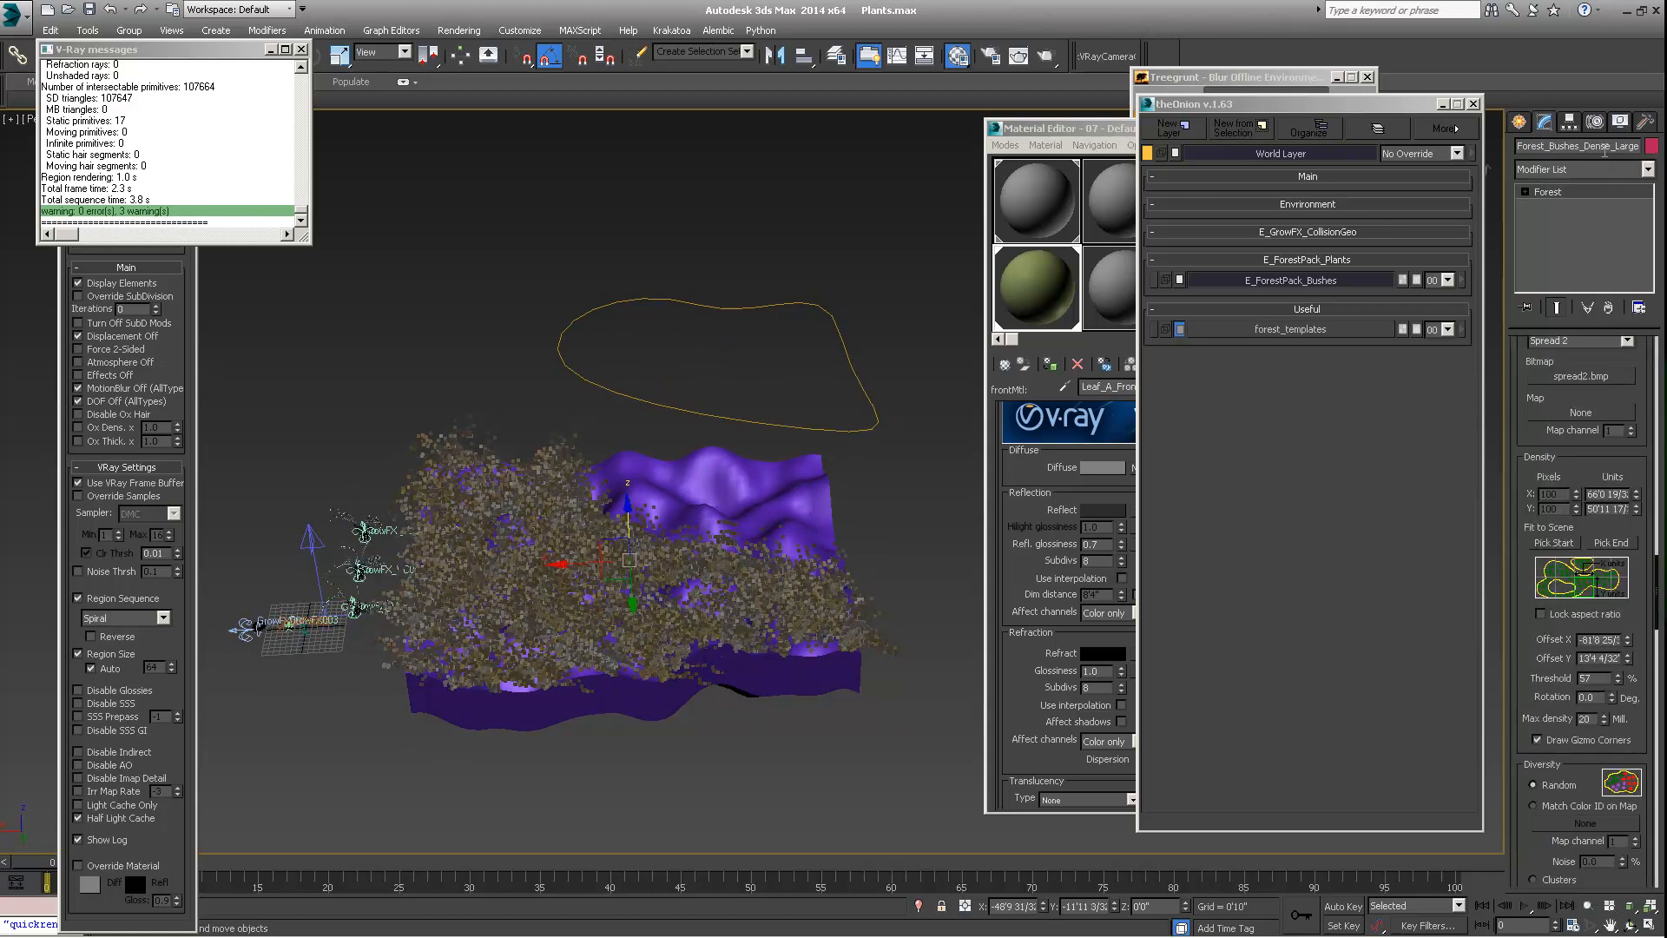
click(749, 309)
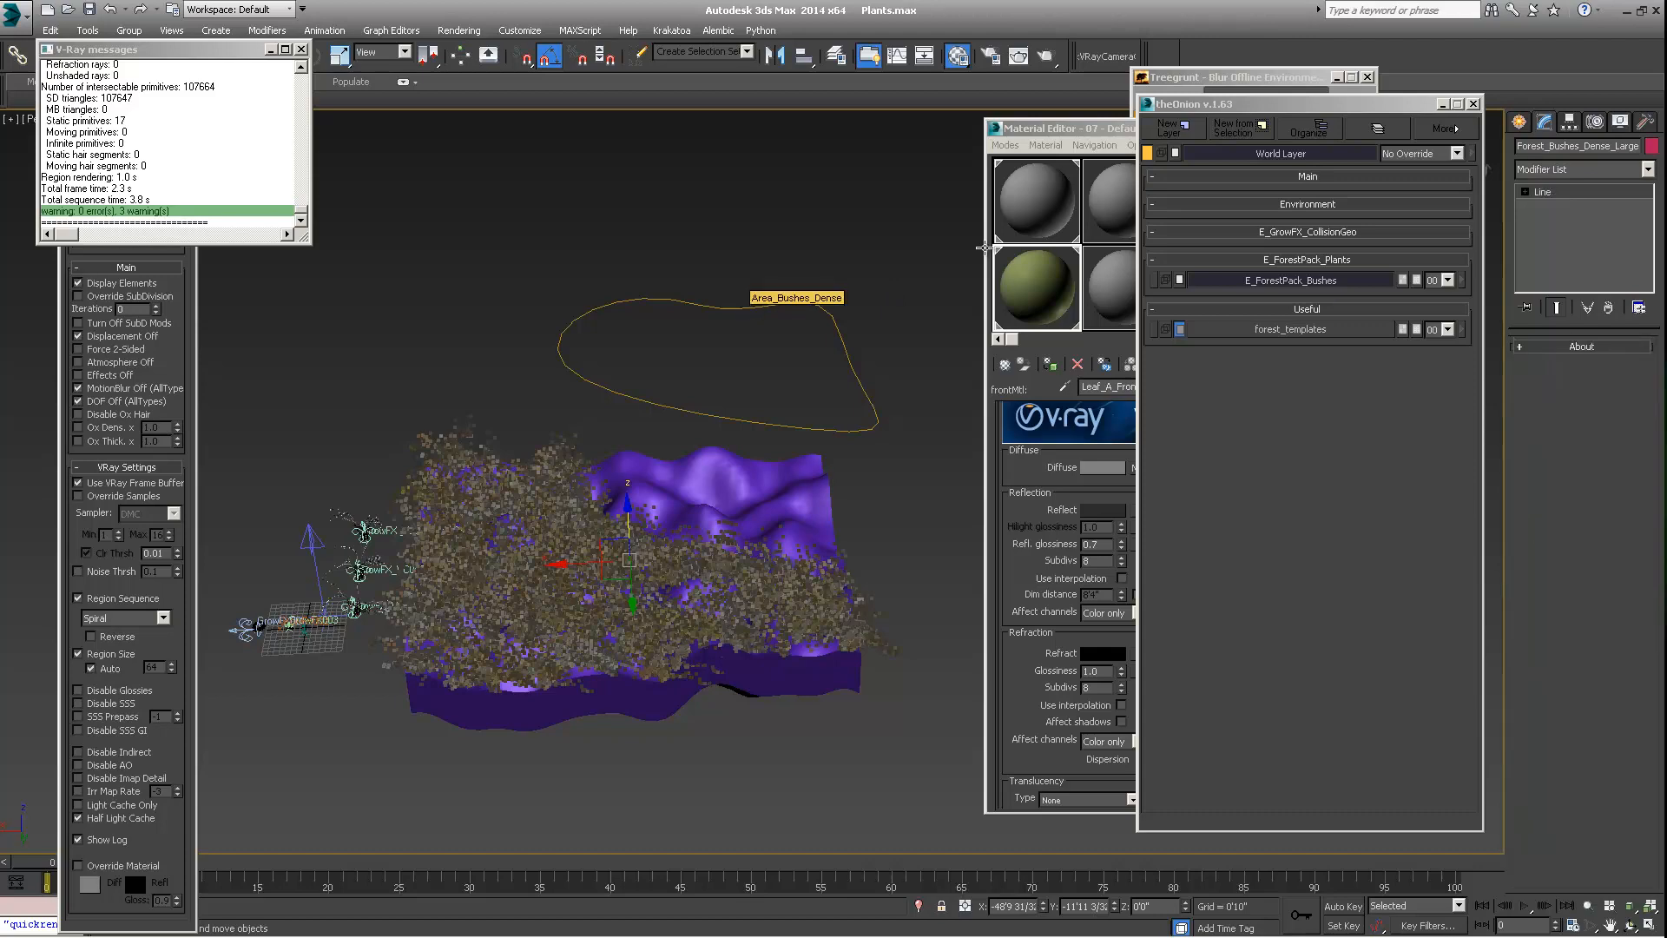
click(1612, 146)
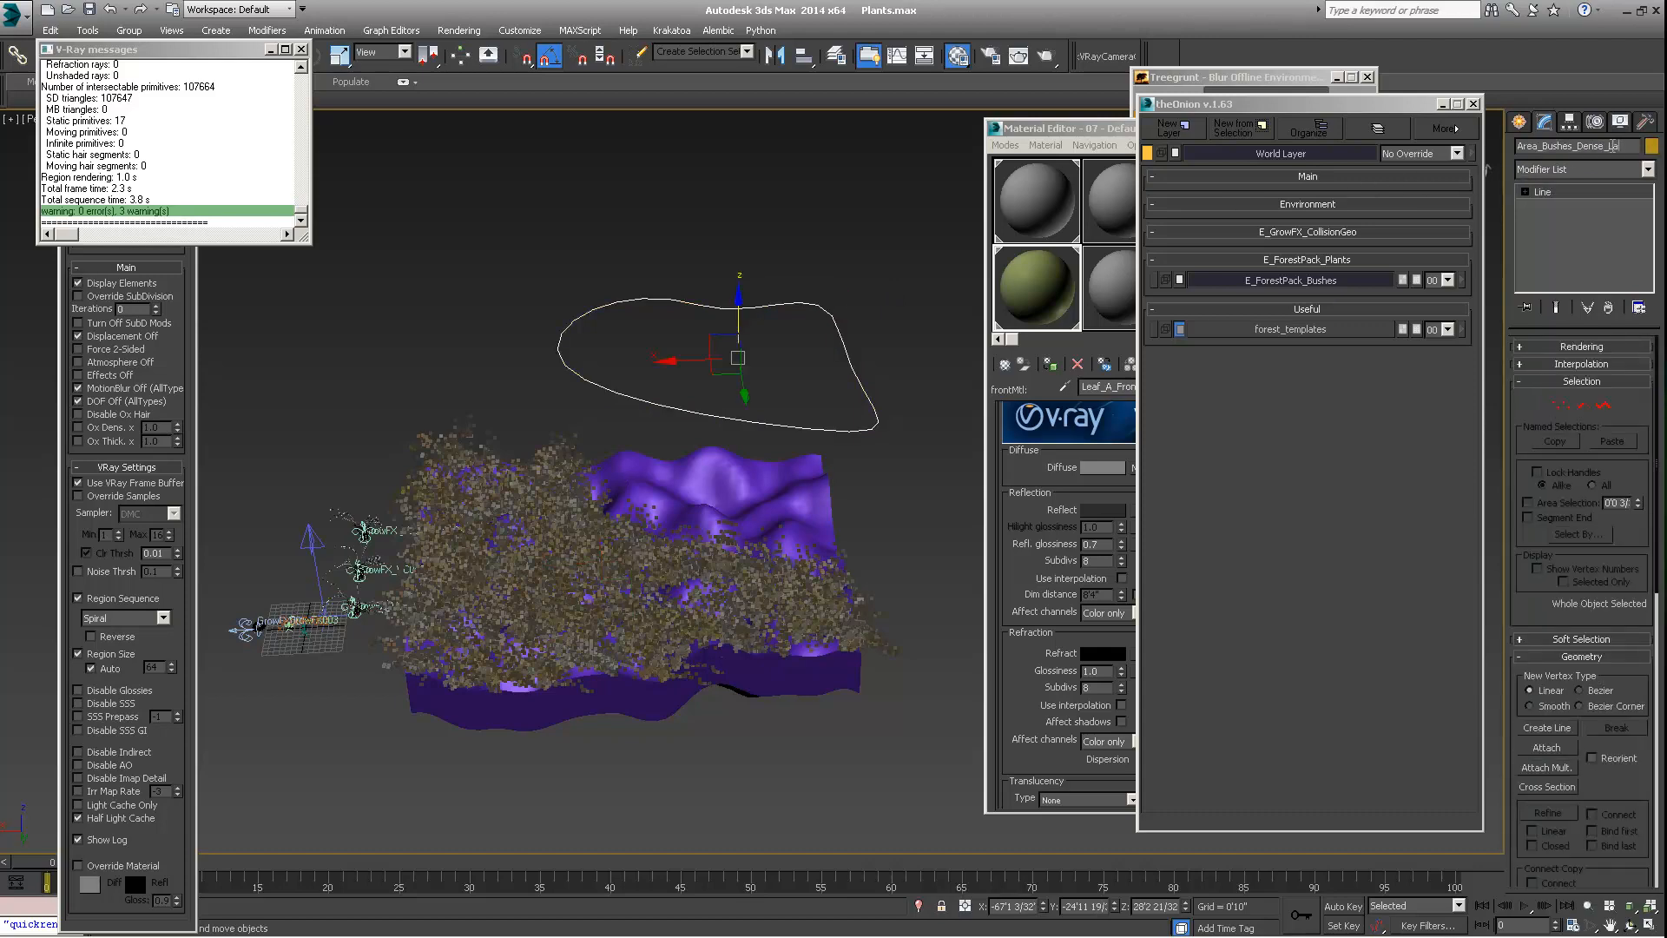
alt+middle_drag(815, 425, 804, 515)
middle_drag(719, 415, 702, 441)
scroll(552, 496, up, 2)
alt+middle_drag(552, 495, 554, 456)
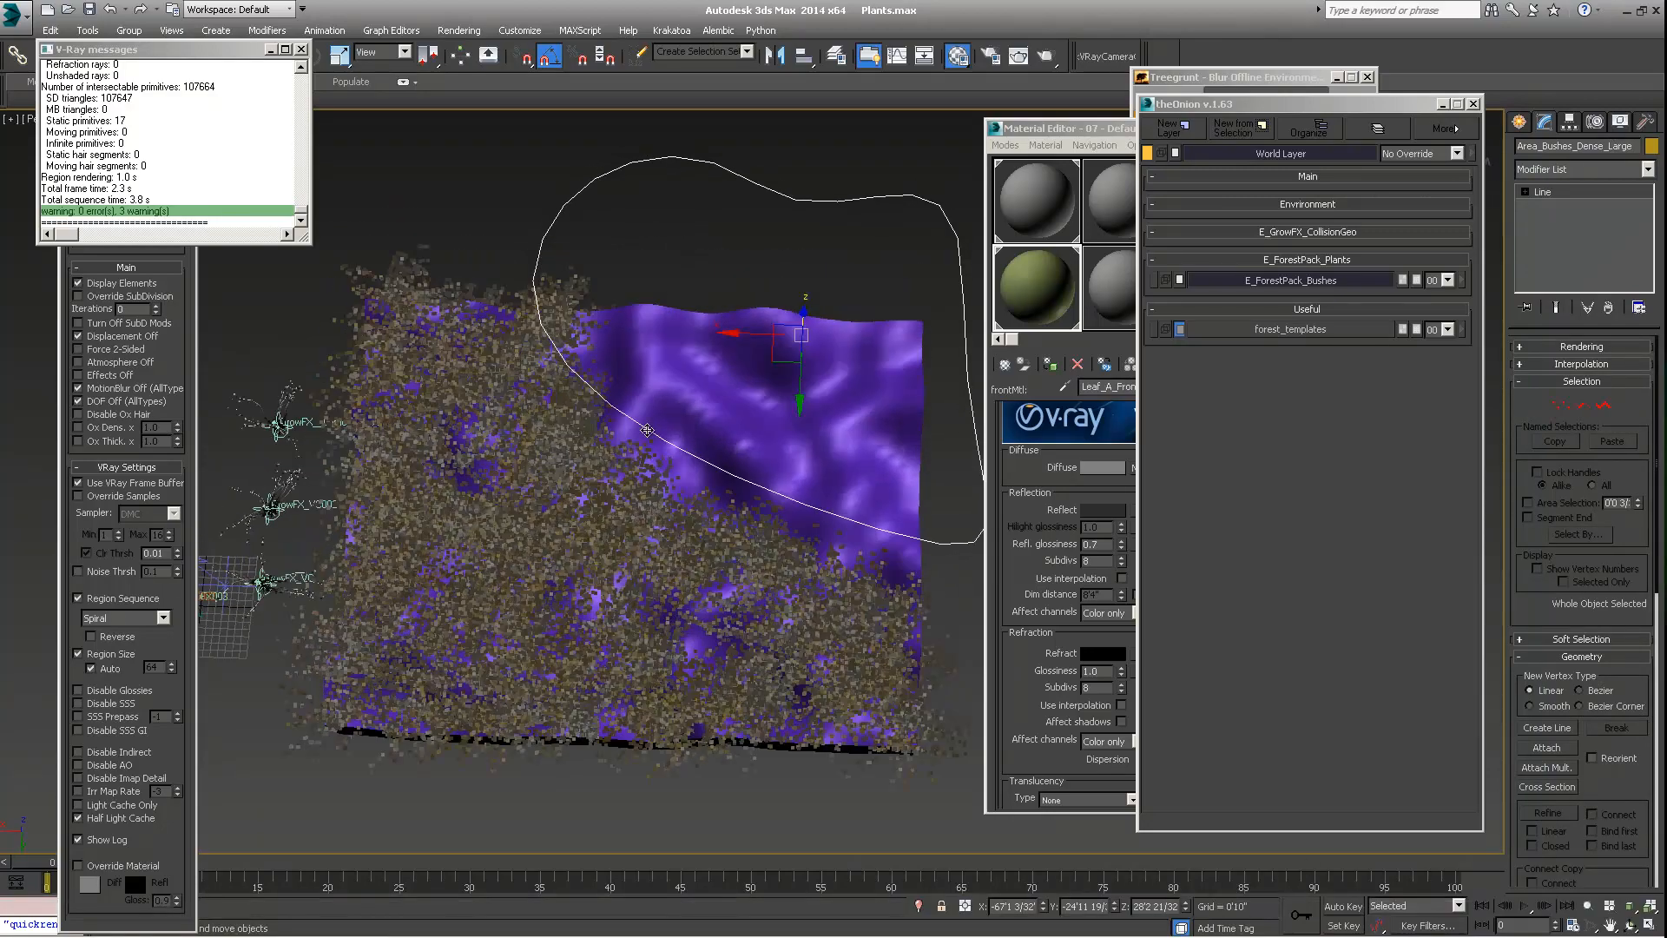
scroll(641, 456, down, 2)
alt+middle_drag(689, 392, 655, 304)
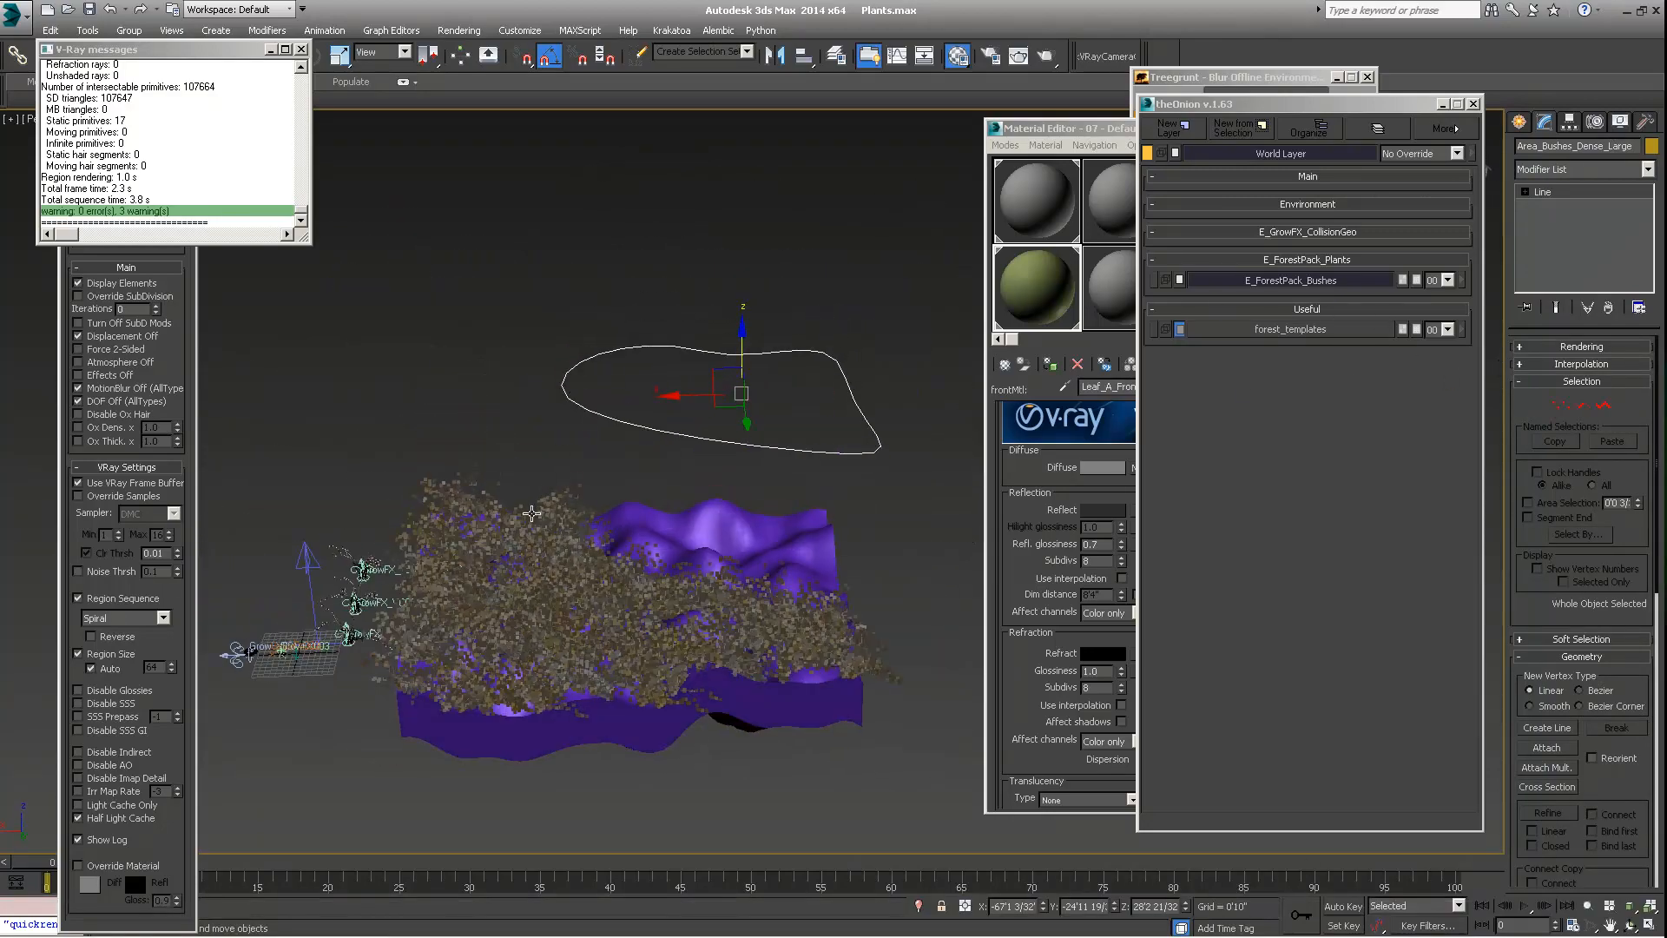
Create a second Forest Pro object by picking the purple terrain as its scattering area, declining Camera > Limit to visibility
click(556, 506)
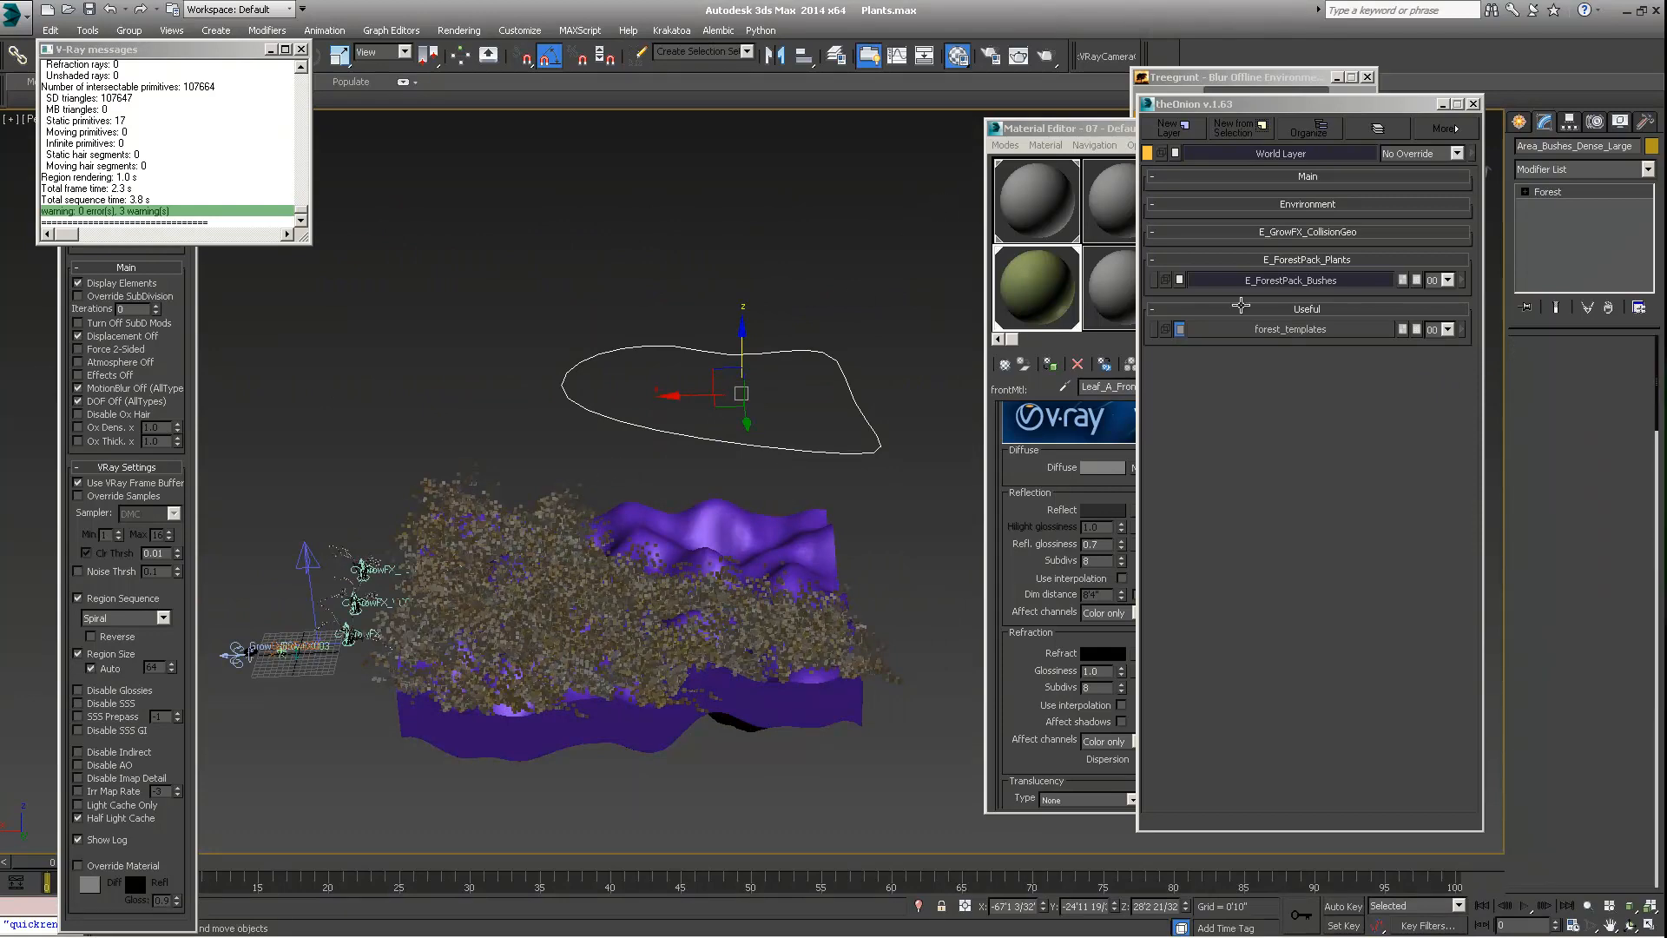
click(631, 531)
alt+middle_drag(631, 530, 719, 588)
click(1518, 122)
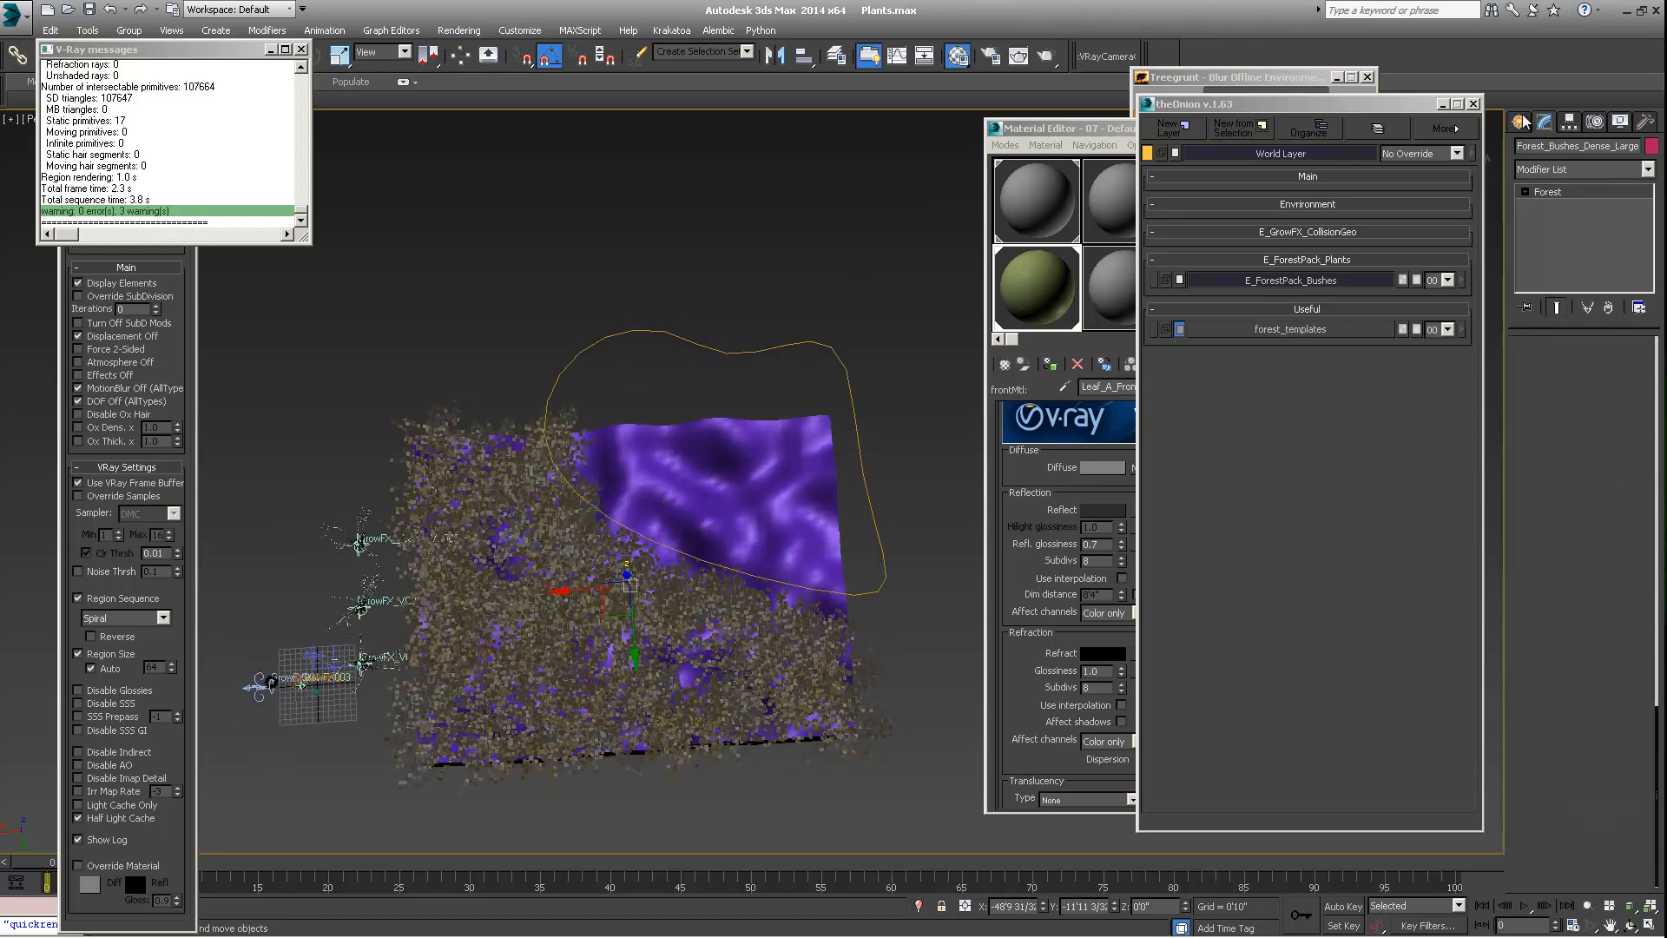
click(1545, 150)
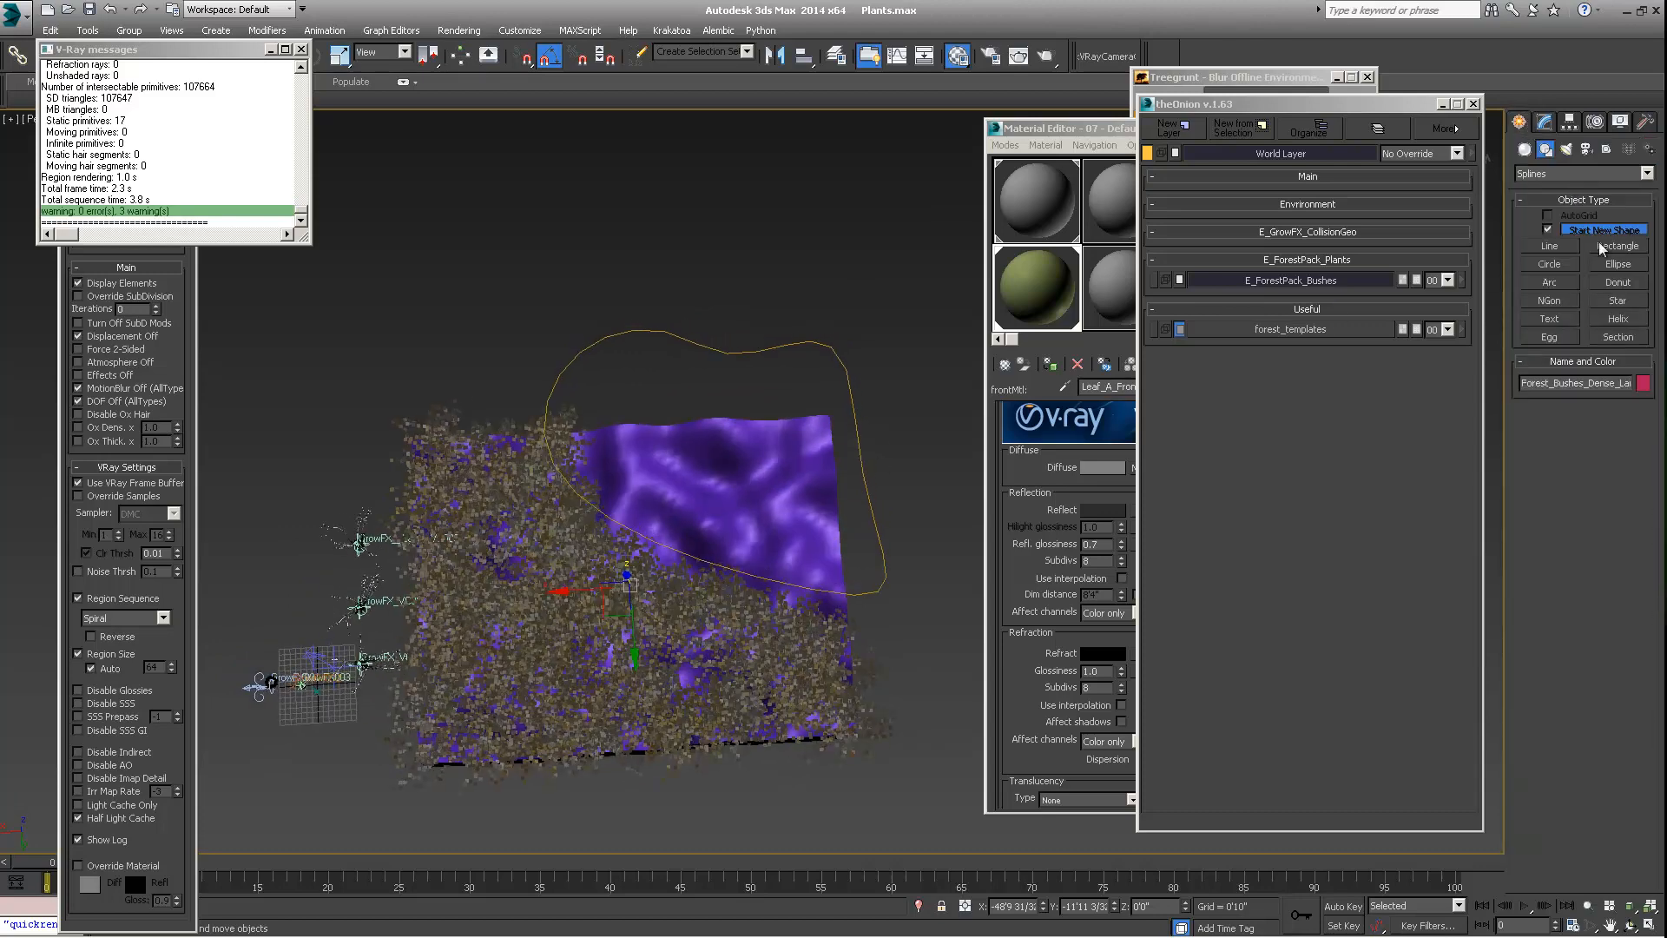
click(1524, 149)
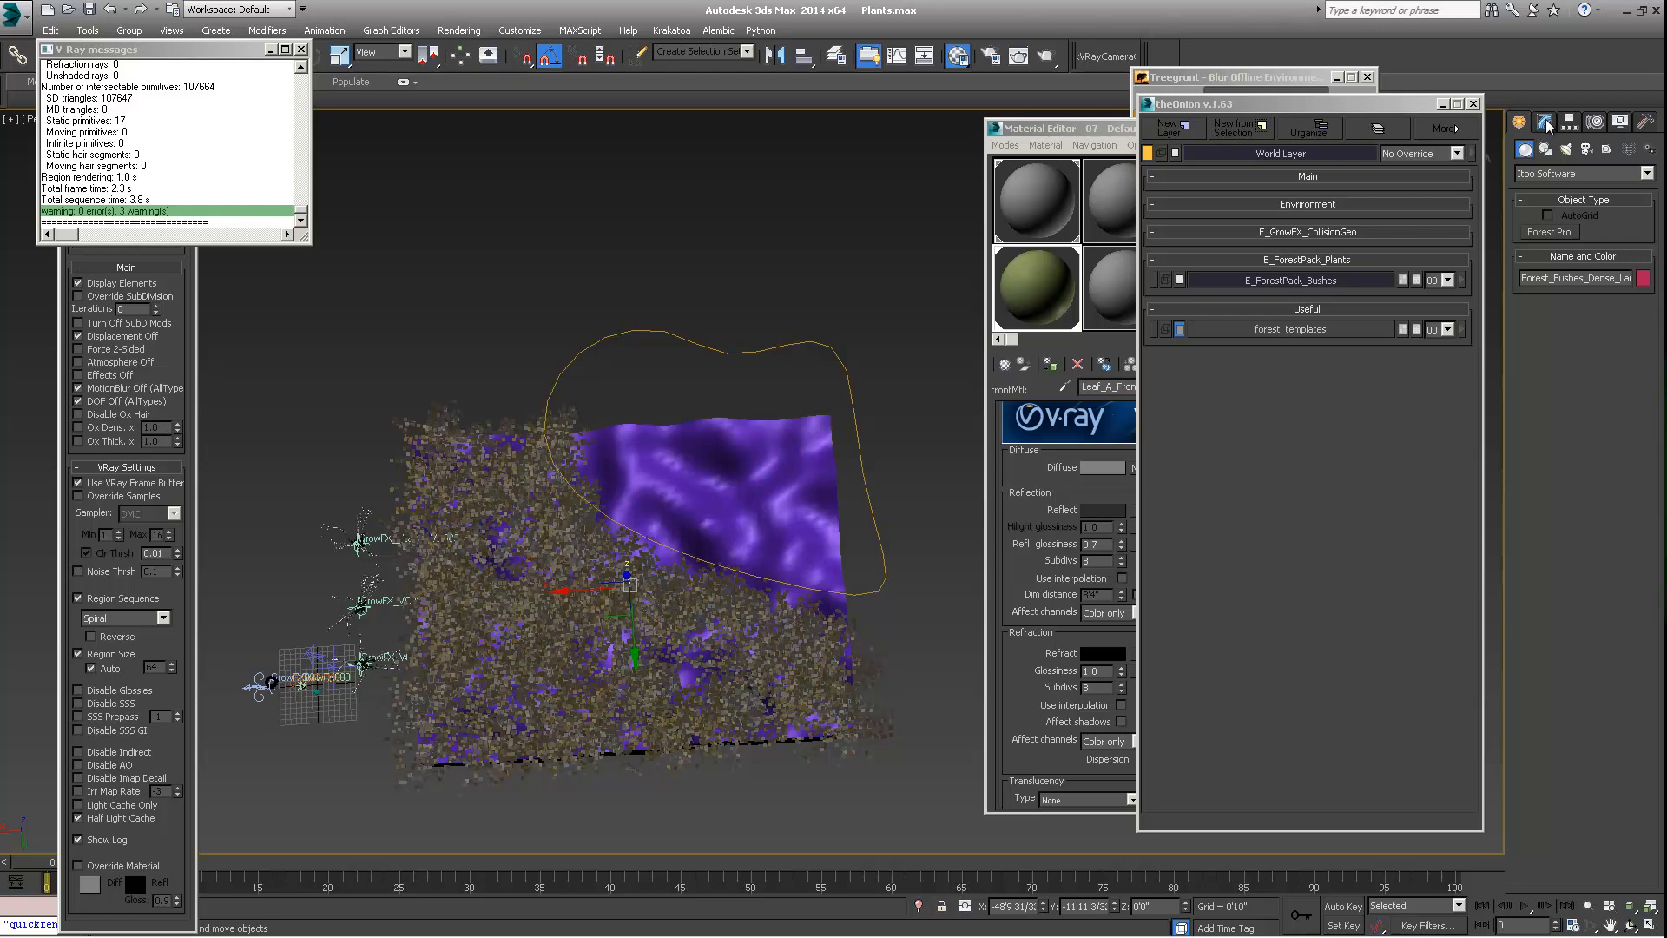
click(1549, 233)
click(769, 478)
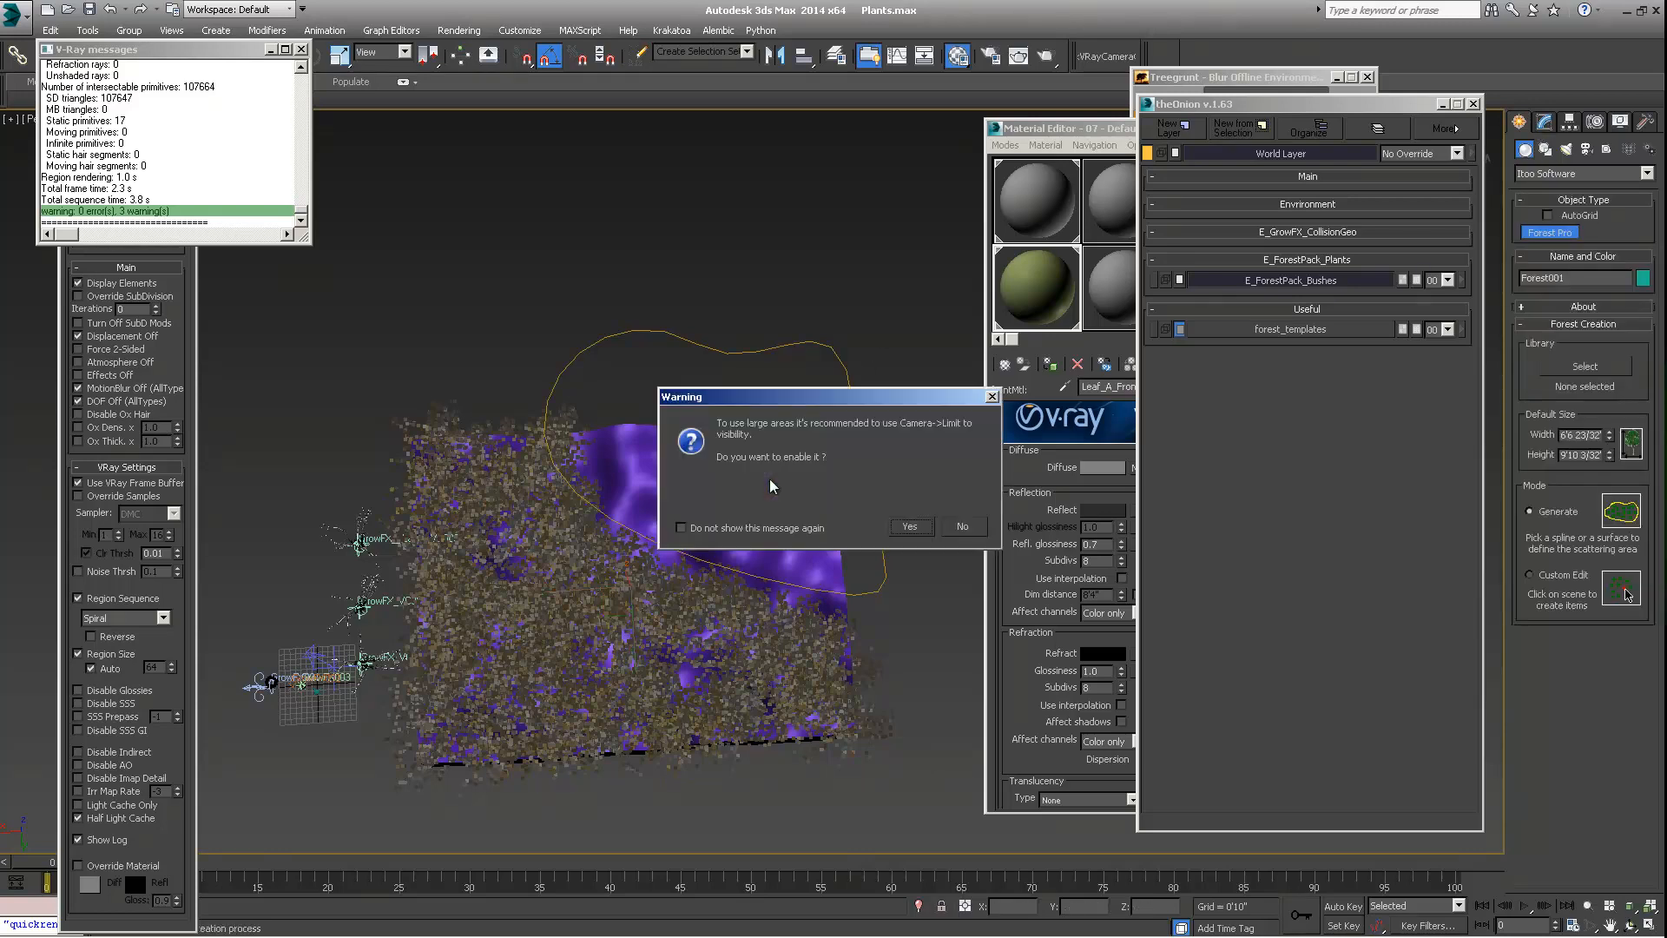
click(958, 526)
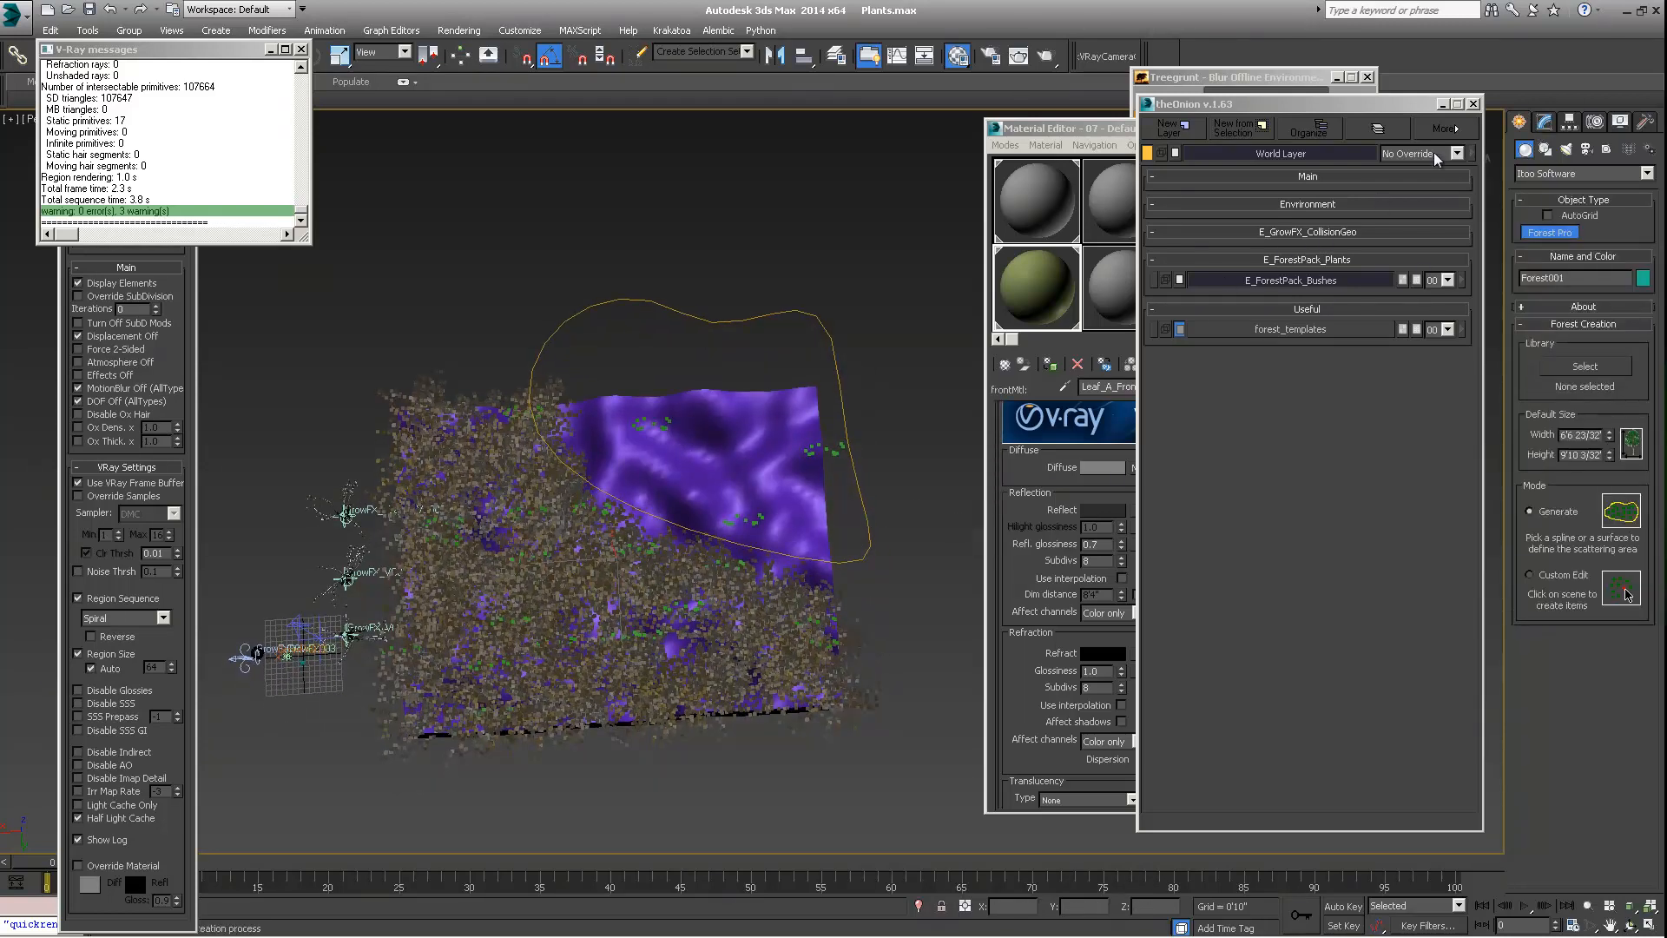
Examine the new Forest object's default geometry, area and distribution settings and how its items scatter over the terrain
click(1543, 123)
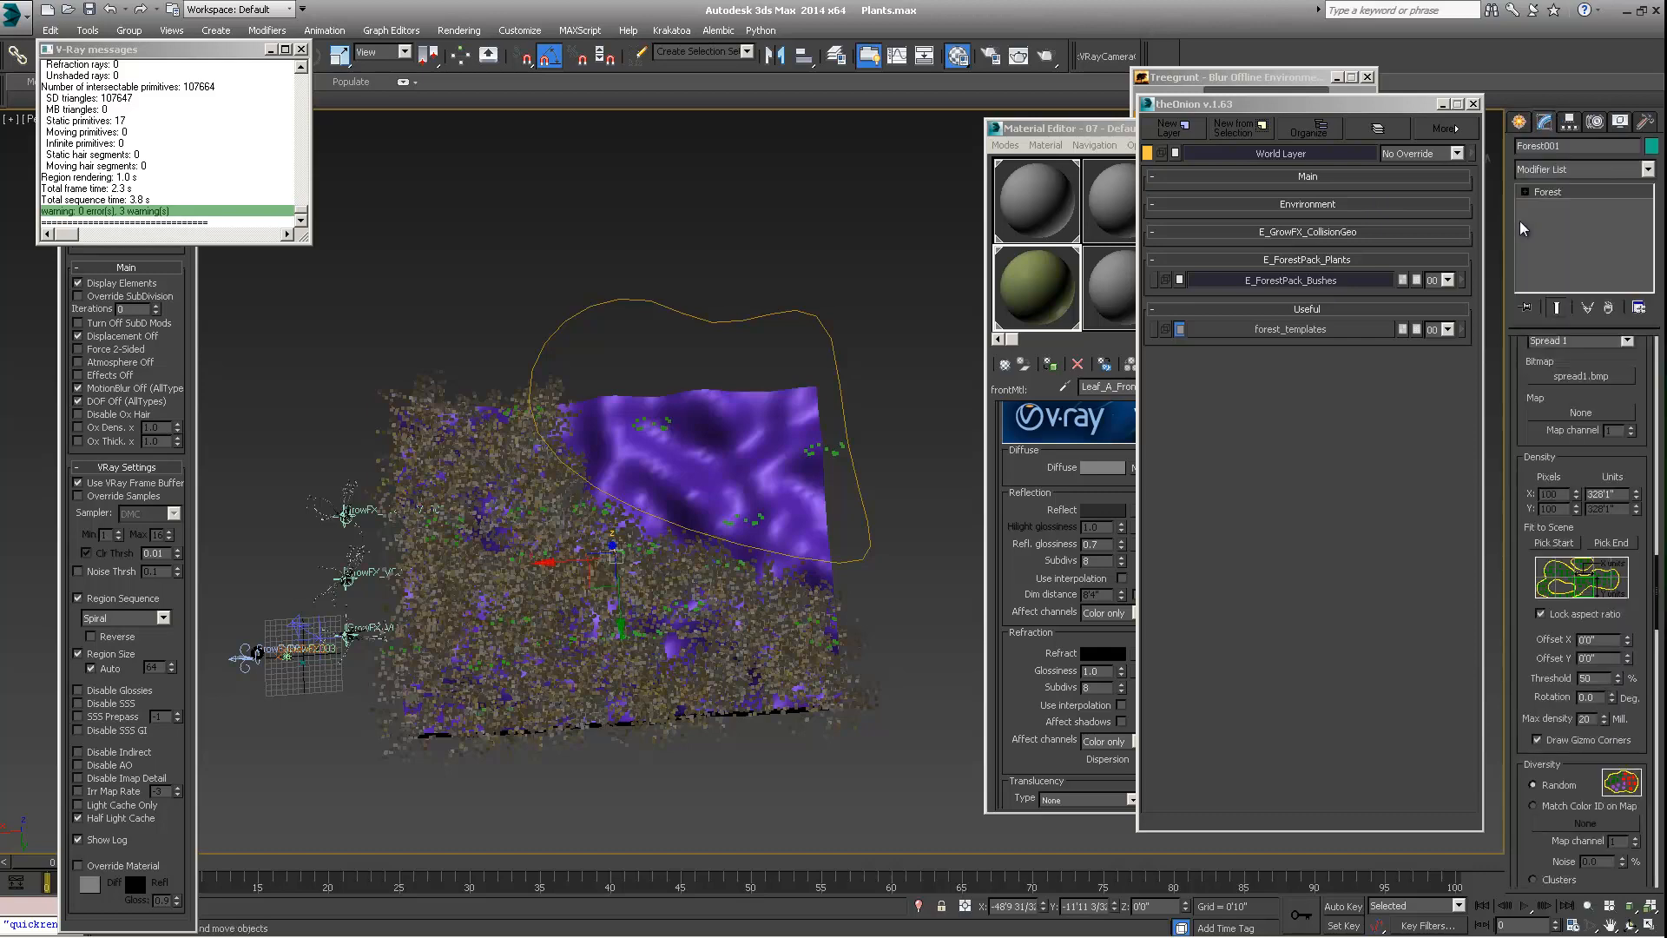
scroll(1522, 371, down, 10)
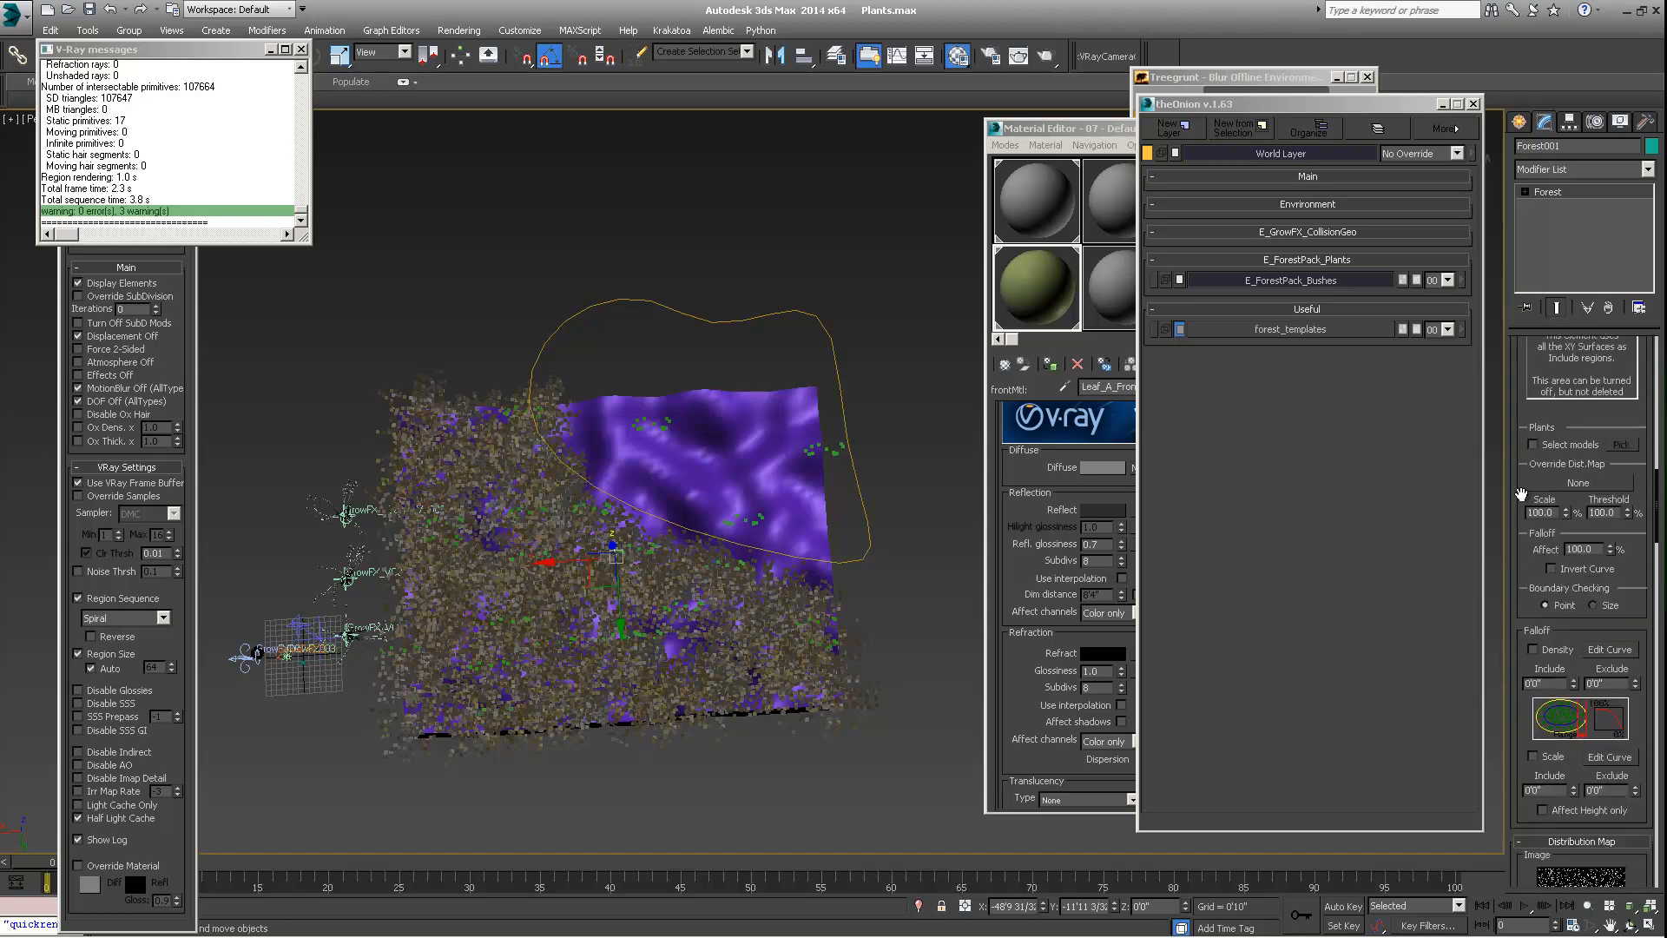
scroll(1533, 489, up, 10)
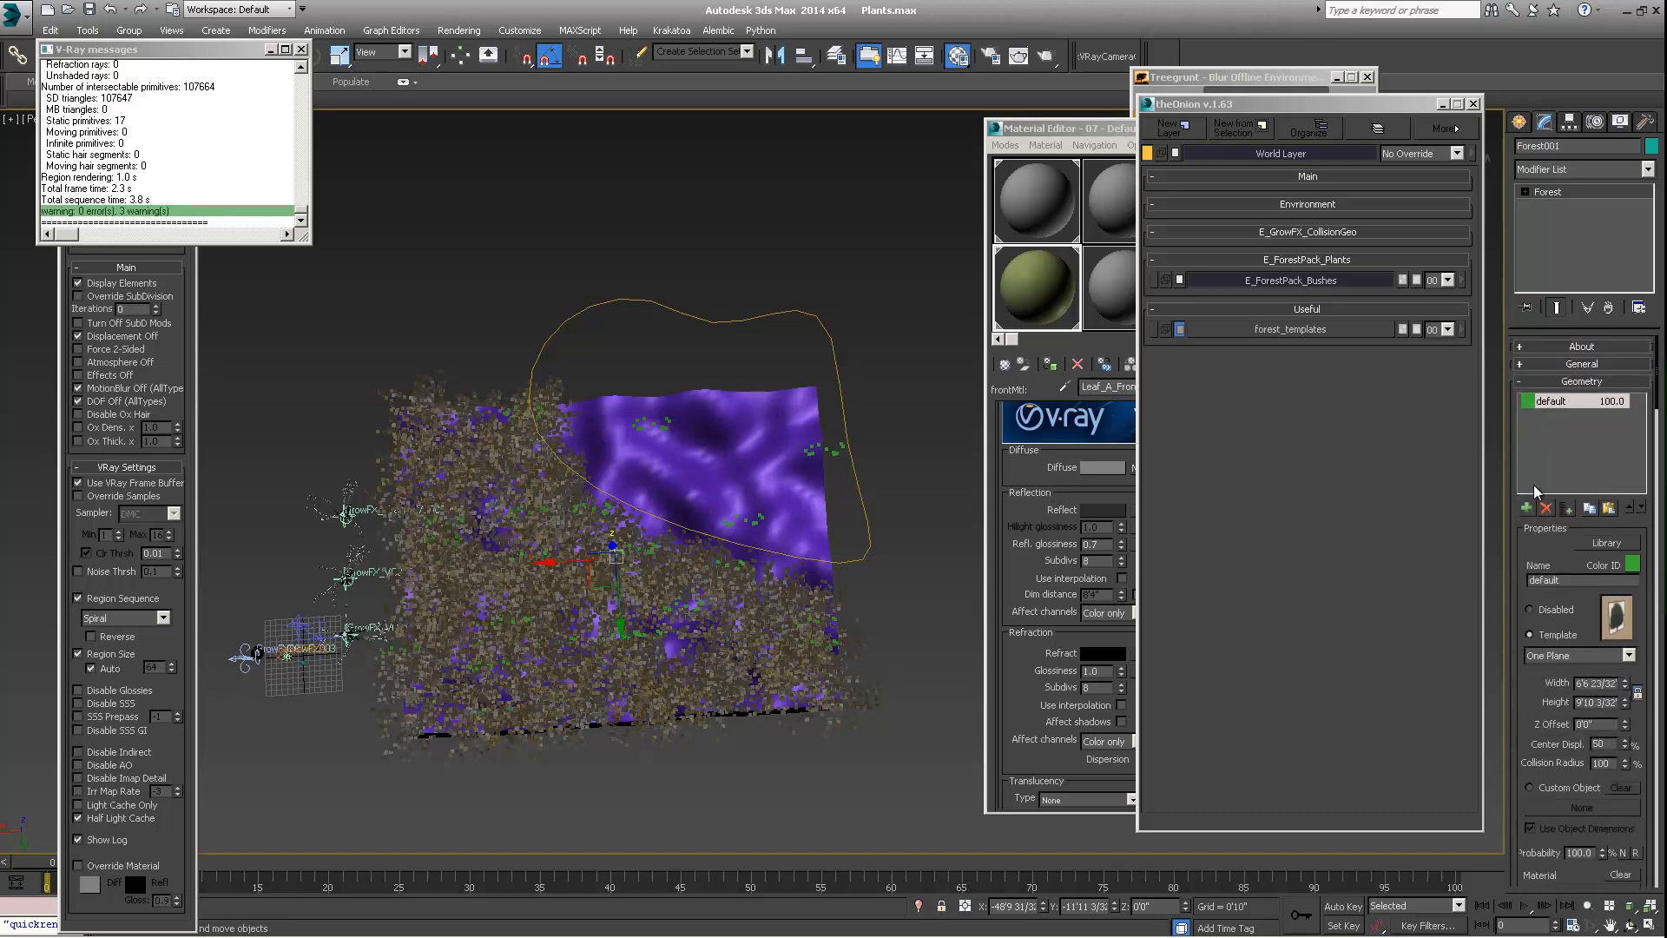
alt+middle_drag(622, 540, 615, 458)
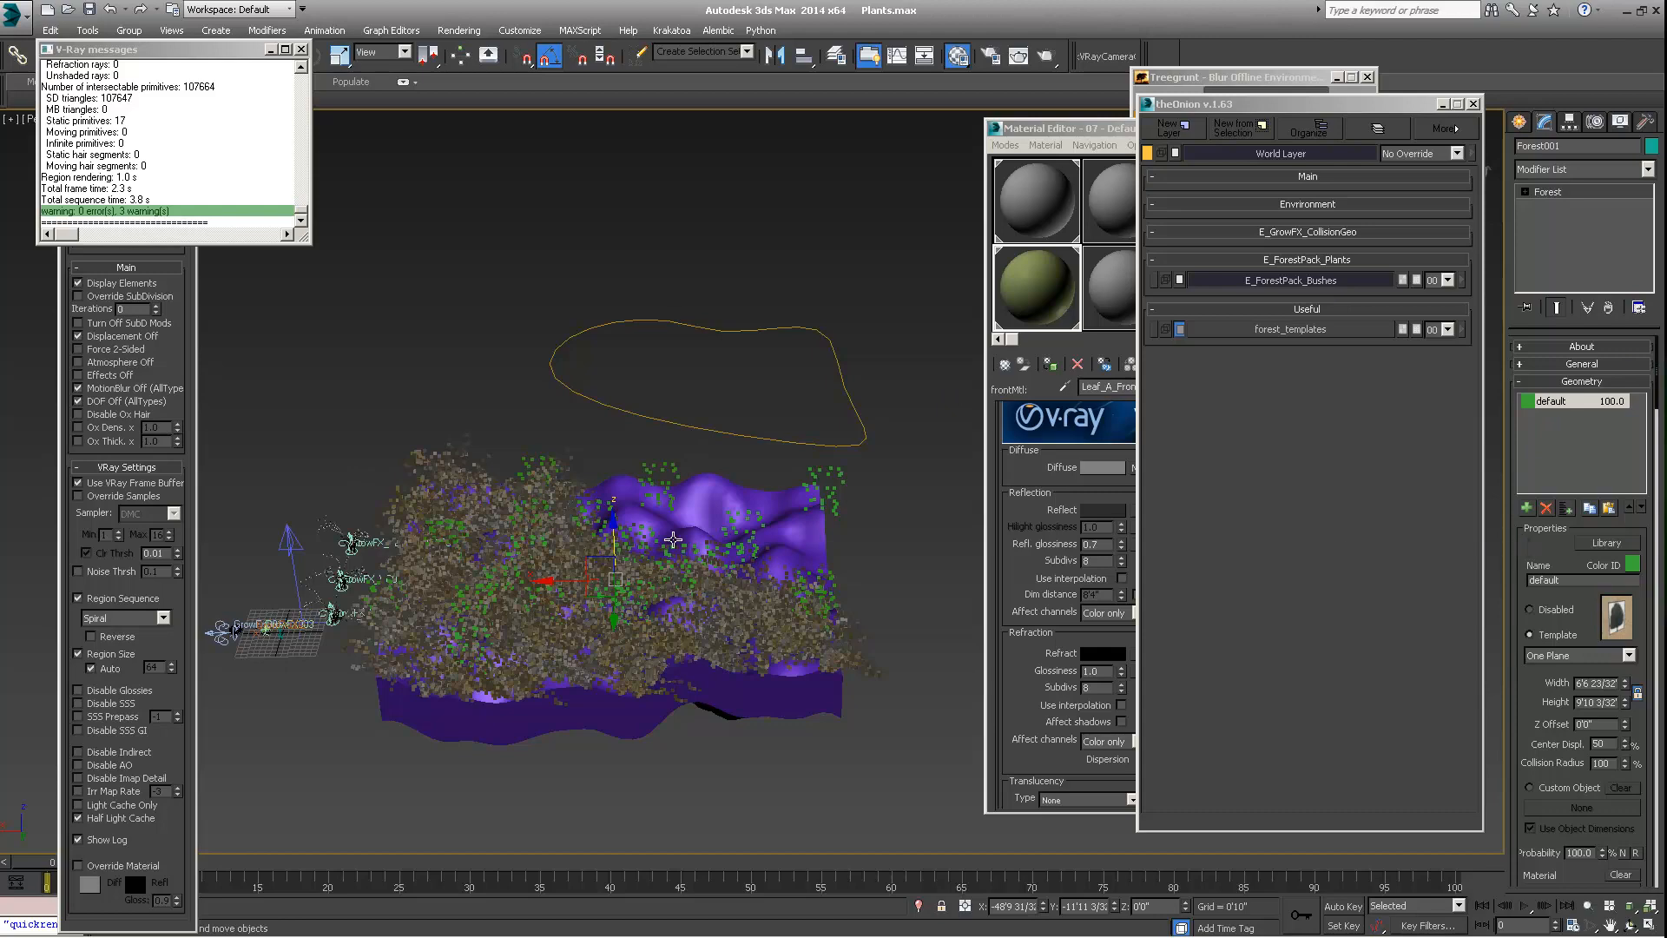
alt+middle_drag(673, 540, 500, 461)
Enter Bushes_Dense_Large as a preset name in the general settings of Forest_Bushes_Dense_Large without saving it
click(464, 433)
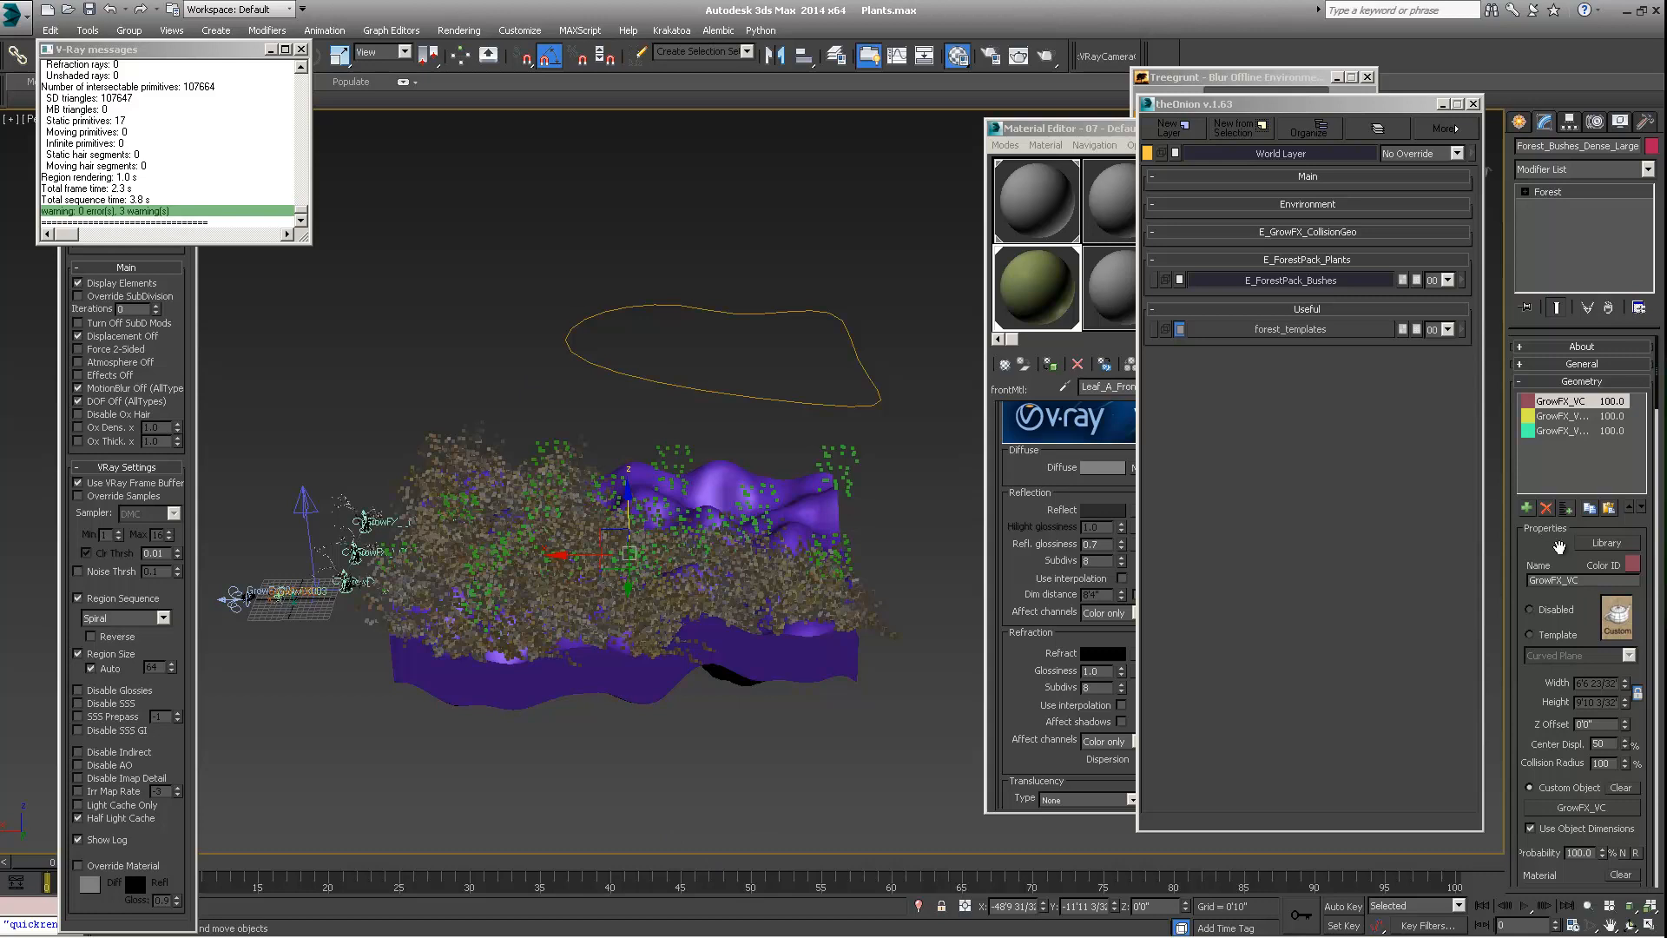
drag(1552, 547, 1549, 341)
scroll(1545, 460, up, 6)
click(1571, 363)
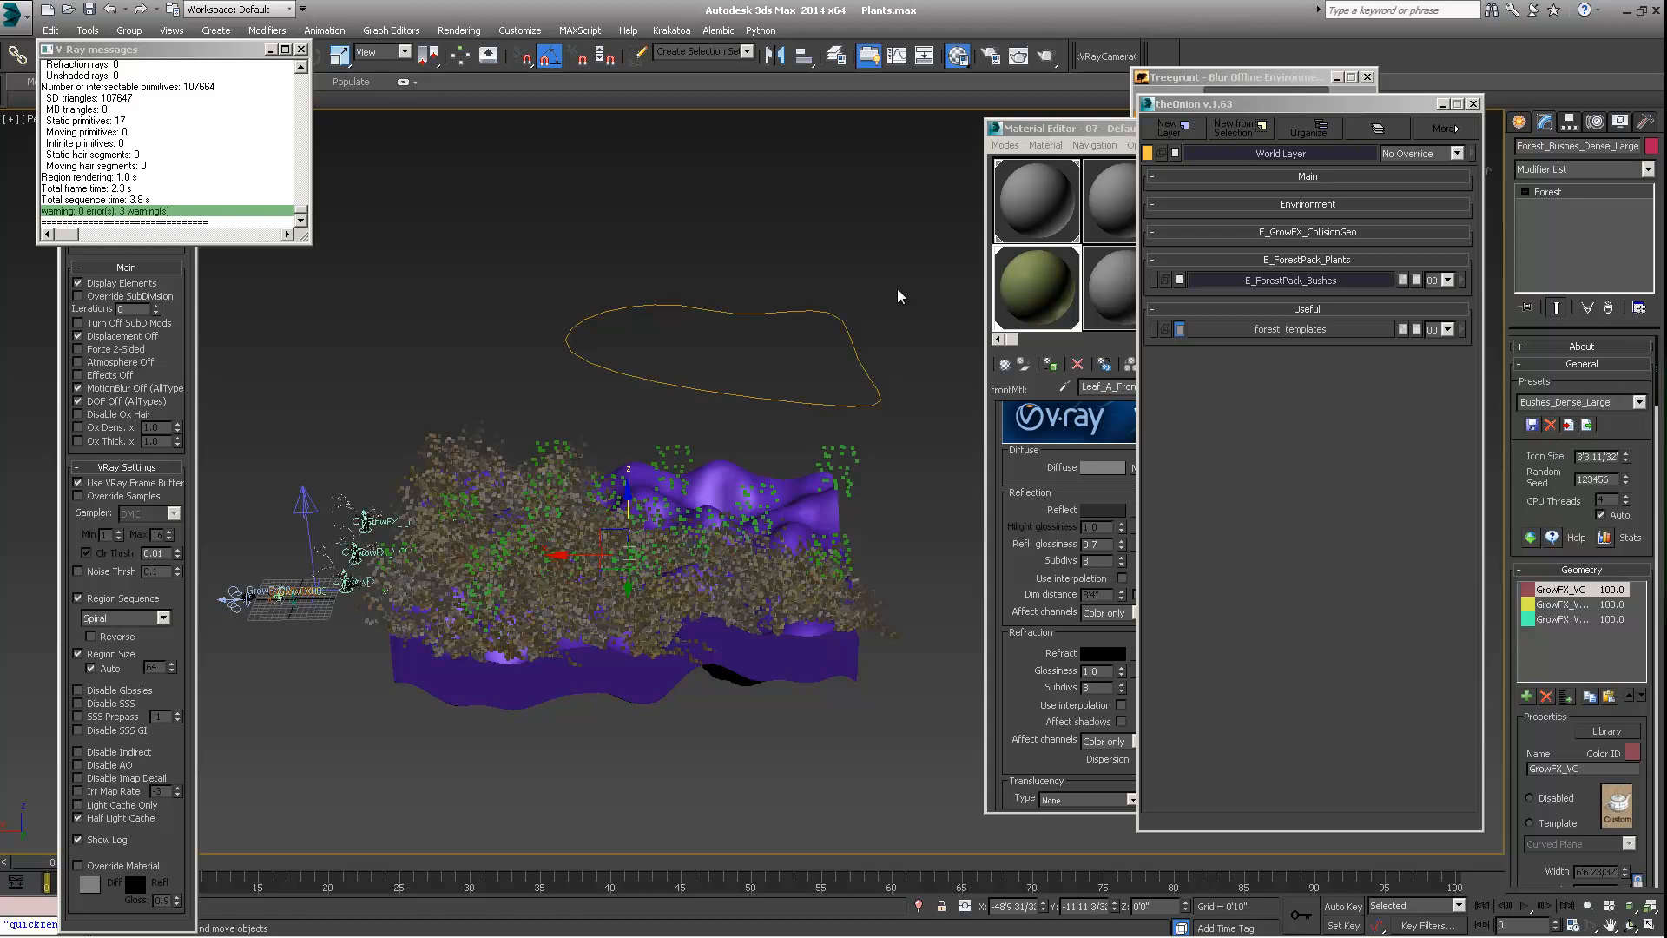
Check which saved presets are available for the new Forest object without loading any
click(826, 454)
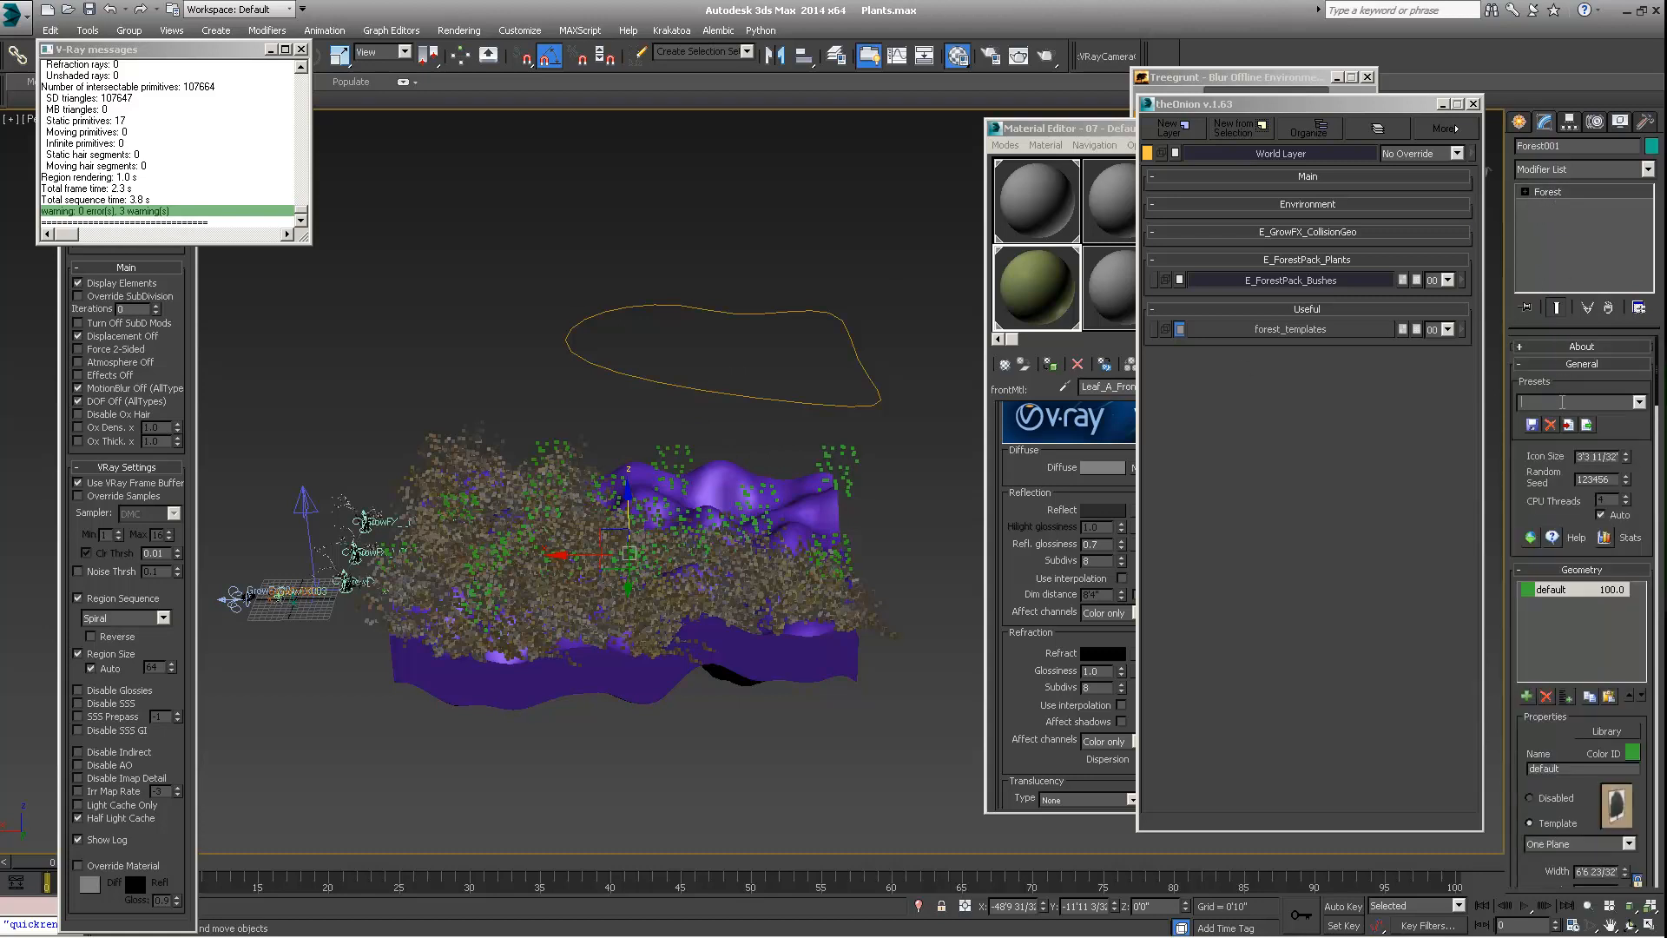
click(1639, 402)
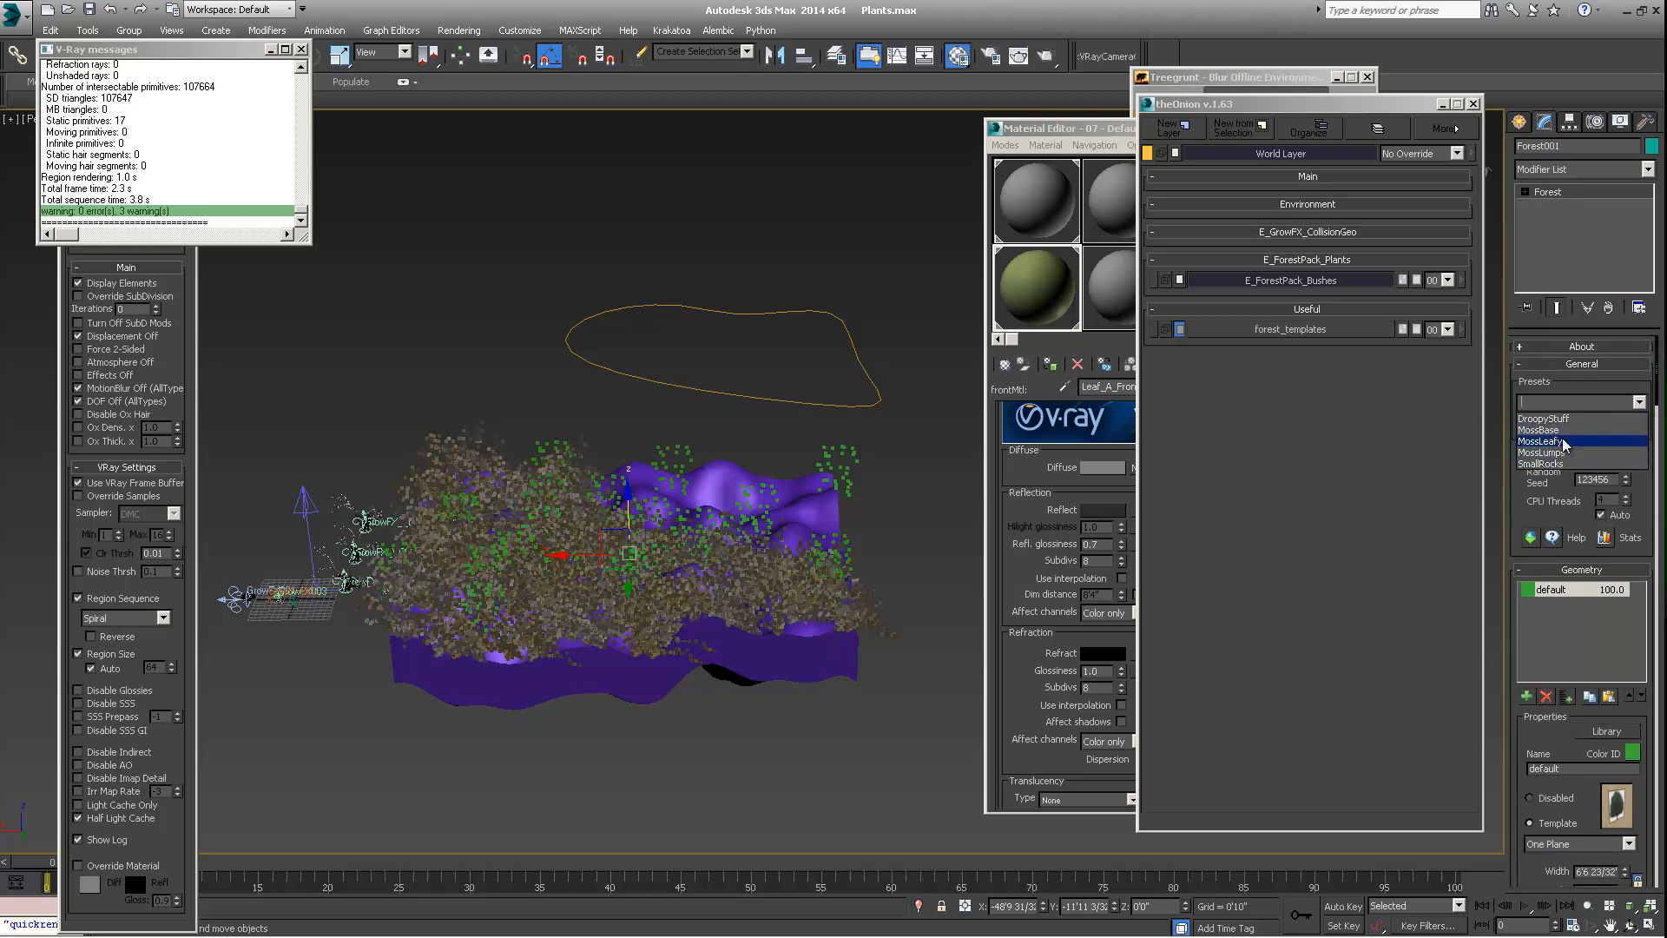
click(1594, 398)
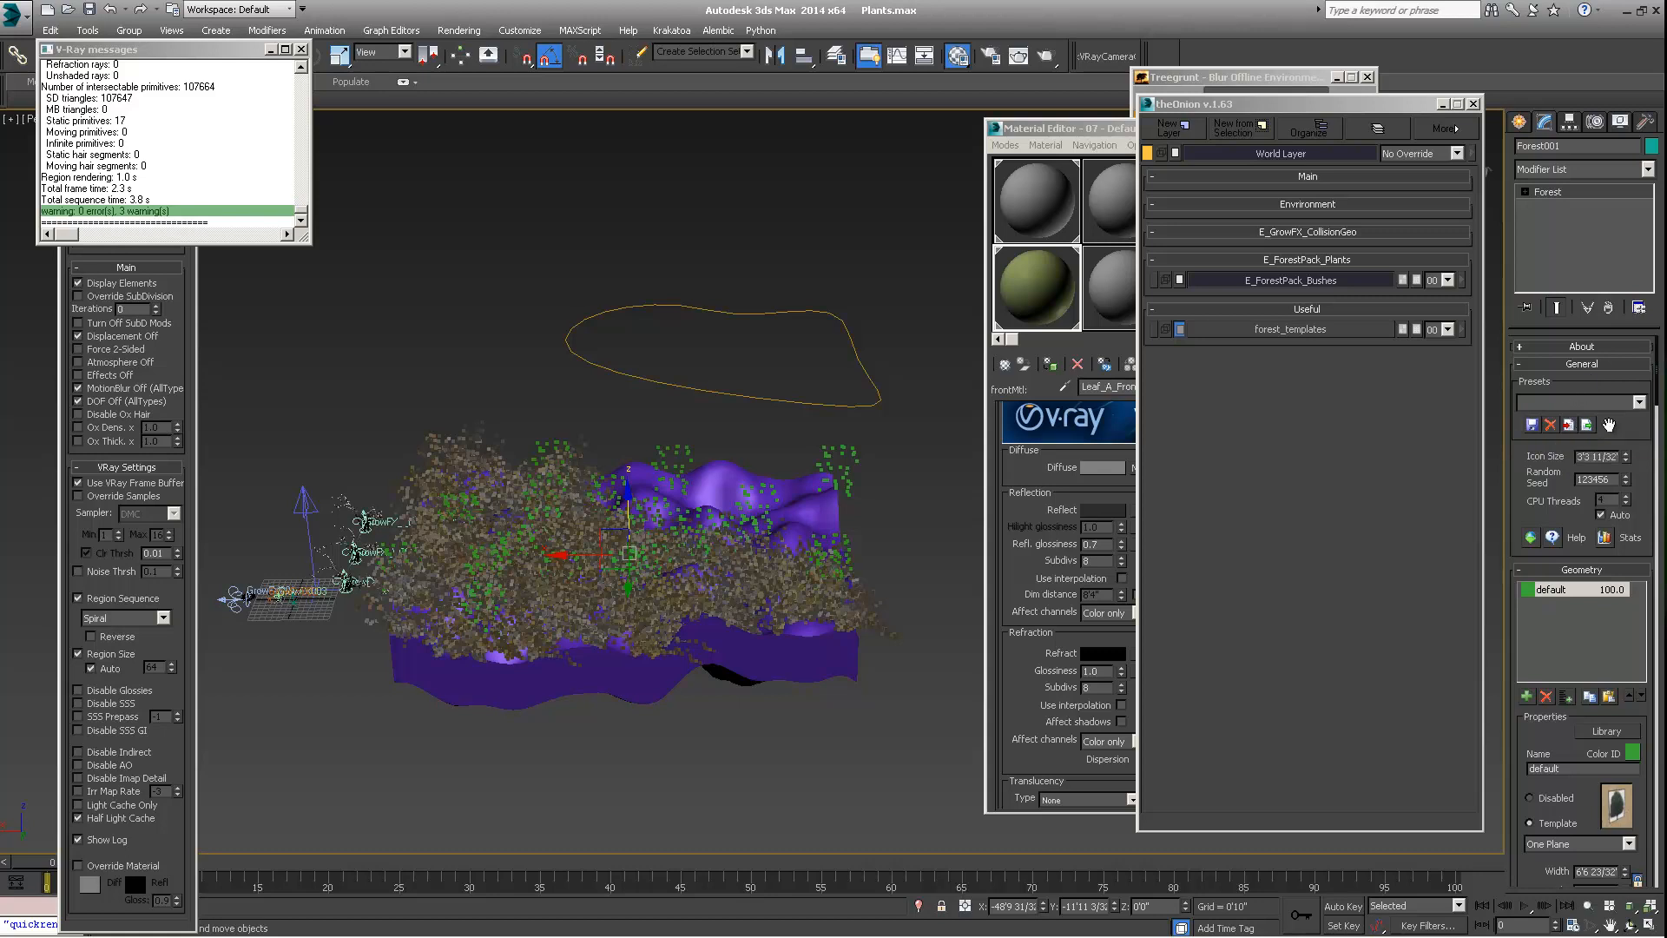
Save the current settings of Forest_Bushes_Dense_Large as a Forest Pack preset named Bushes_Dense_Large
click(480, 433)
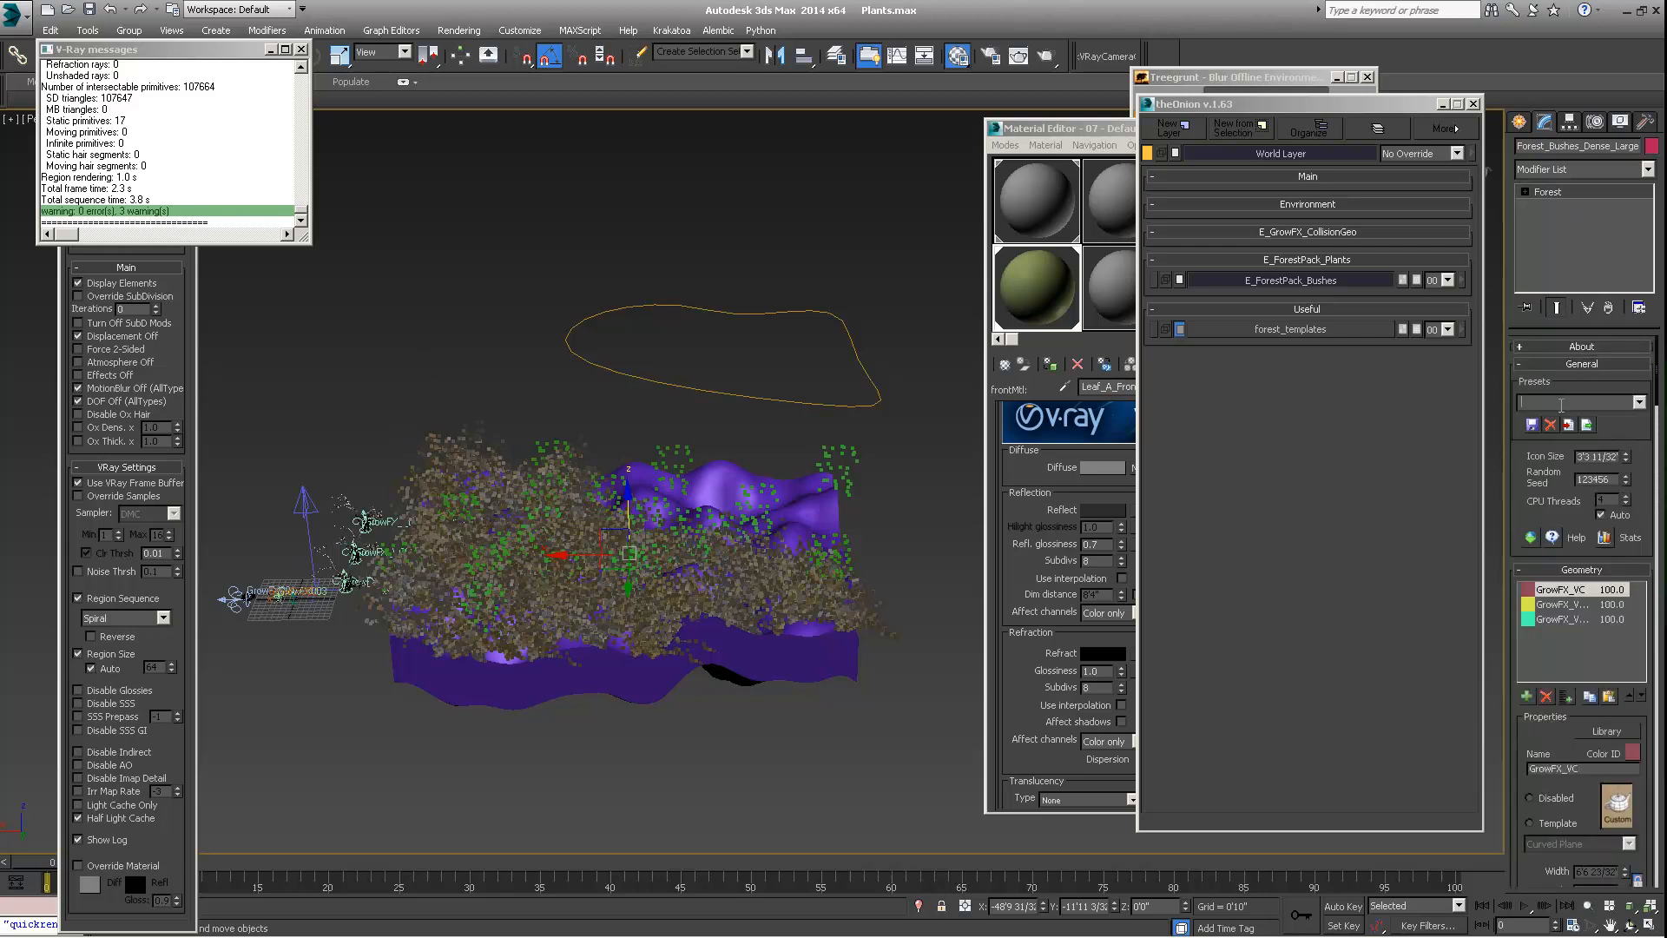
click(1540, 405)
click(1532, 425)
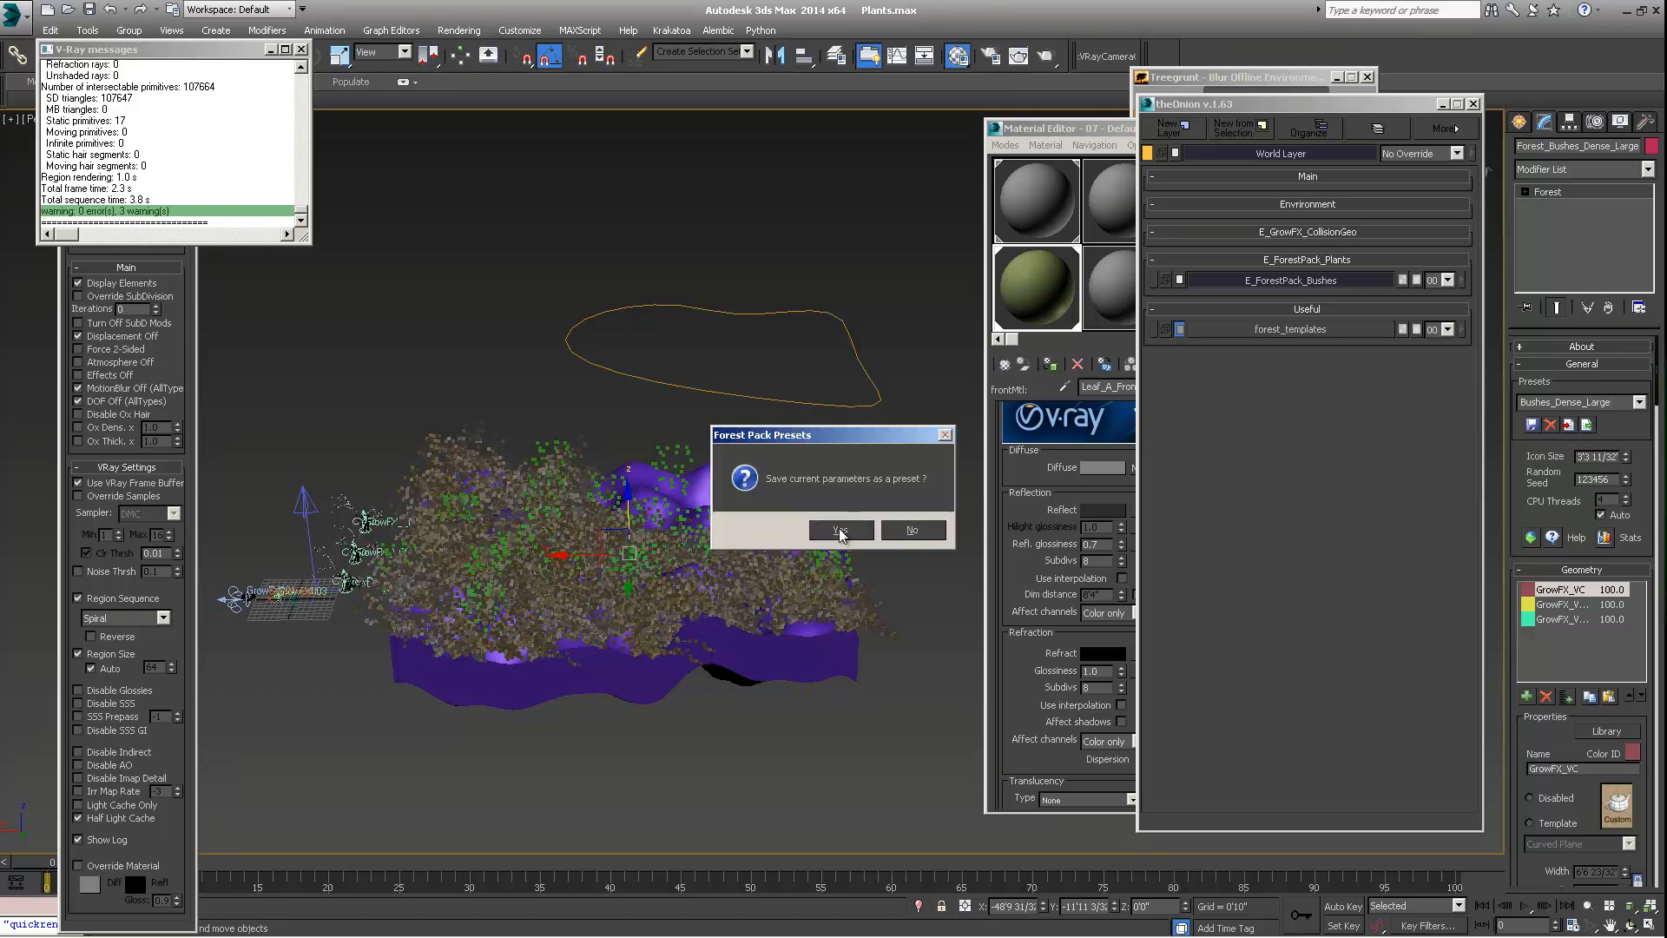
click(810, 530)
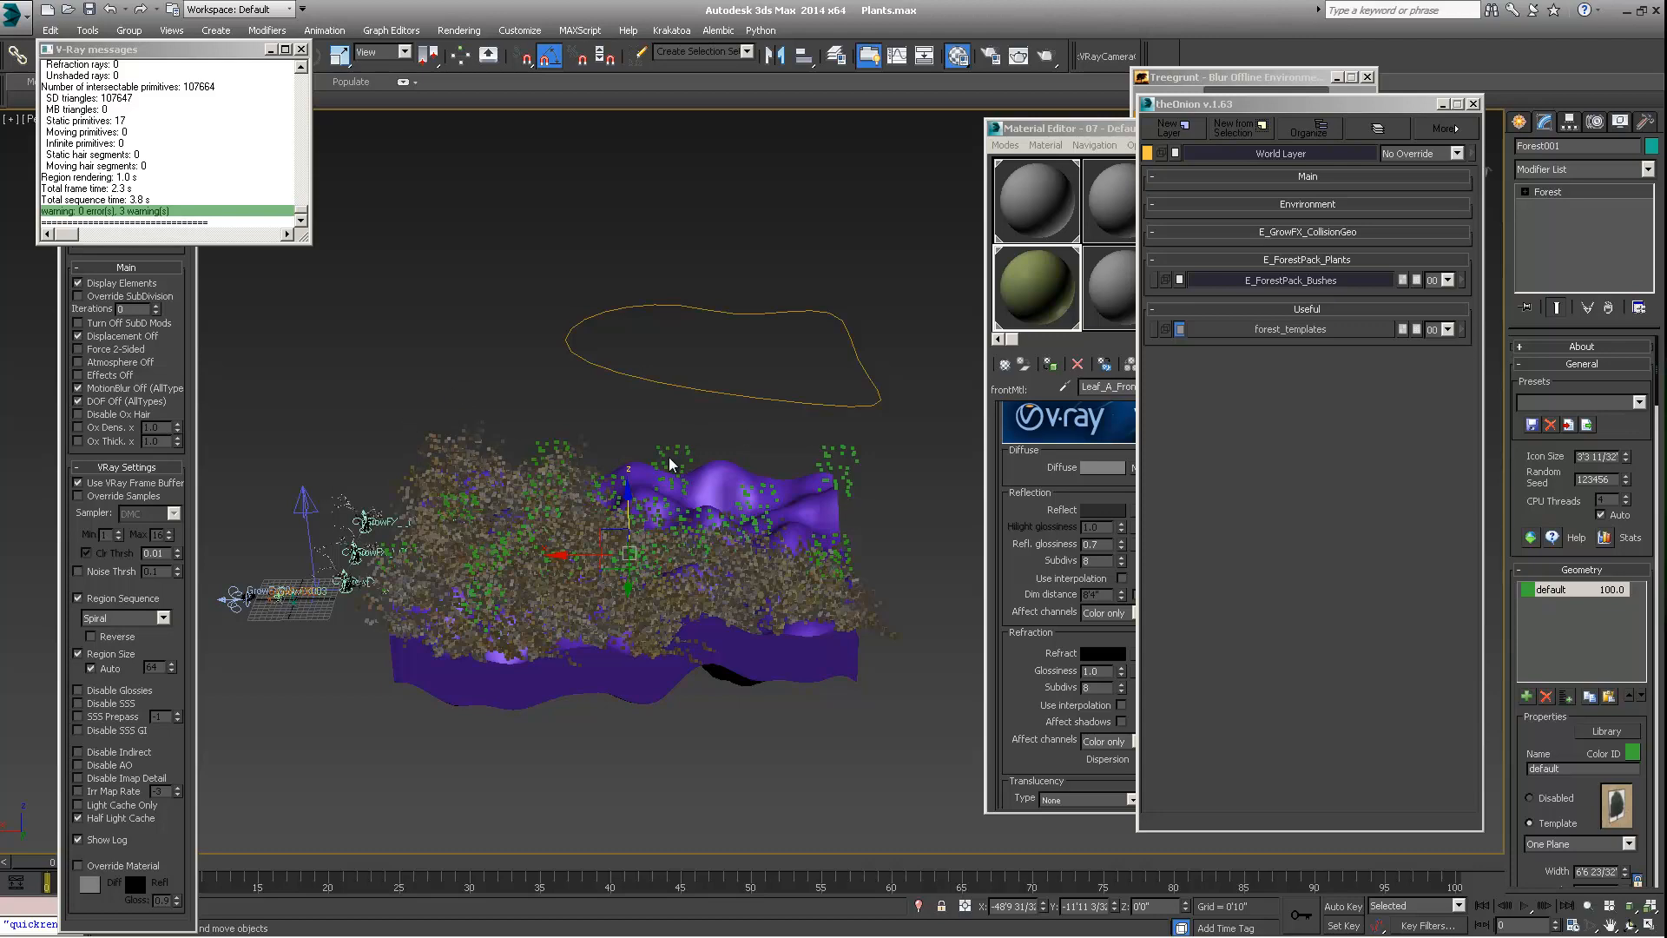
Rename the new Forest object, Forest001, as Forest_Bushes_Small
alt+middle_drag(649, 569, 750, 536)
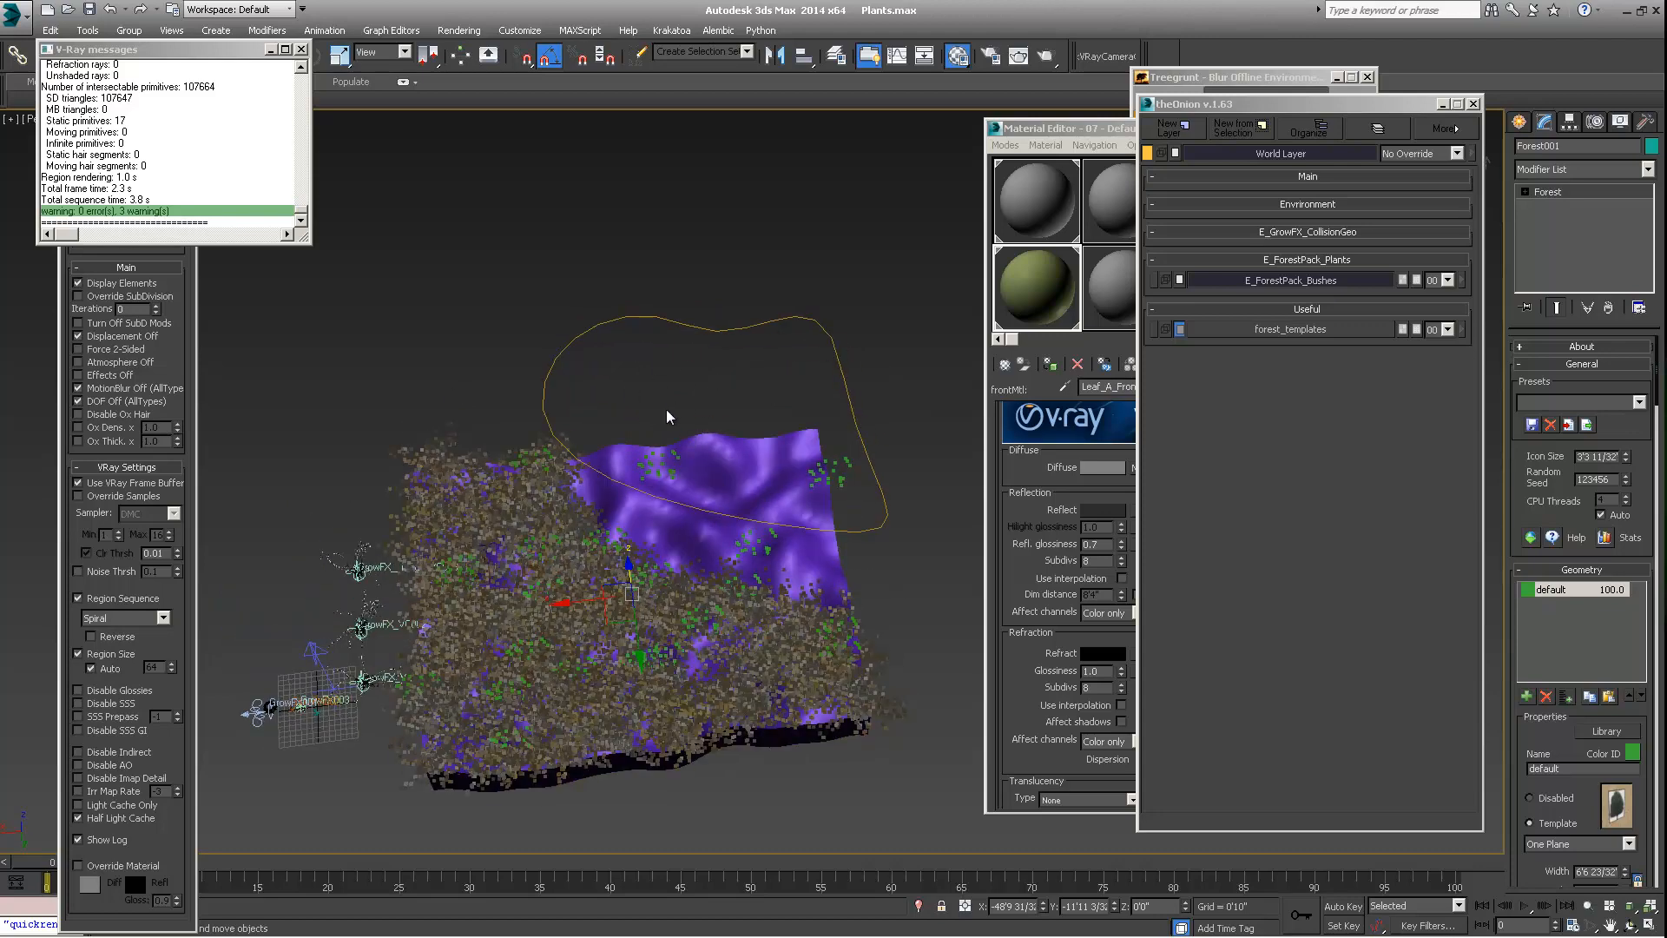
alt+middle_drag(734, 516, 715, 538)
alt+middle_drag(669, 486, 545, 328)
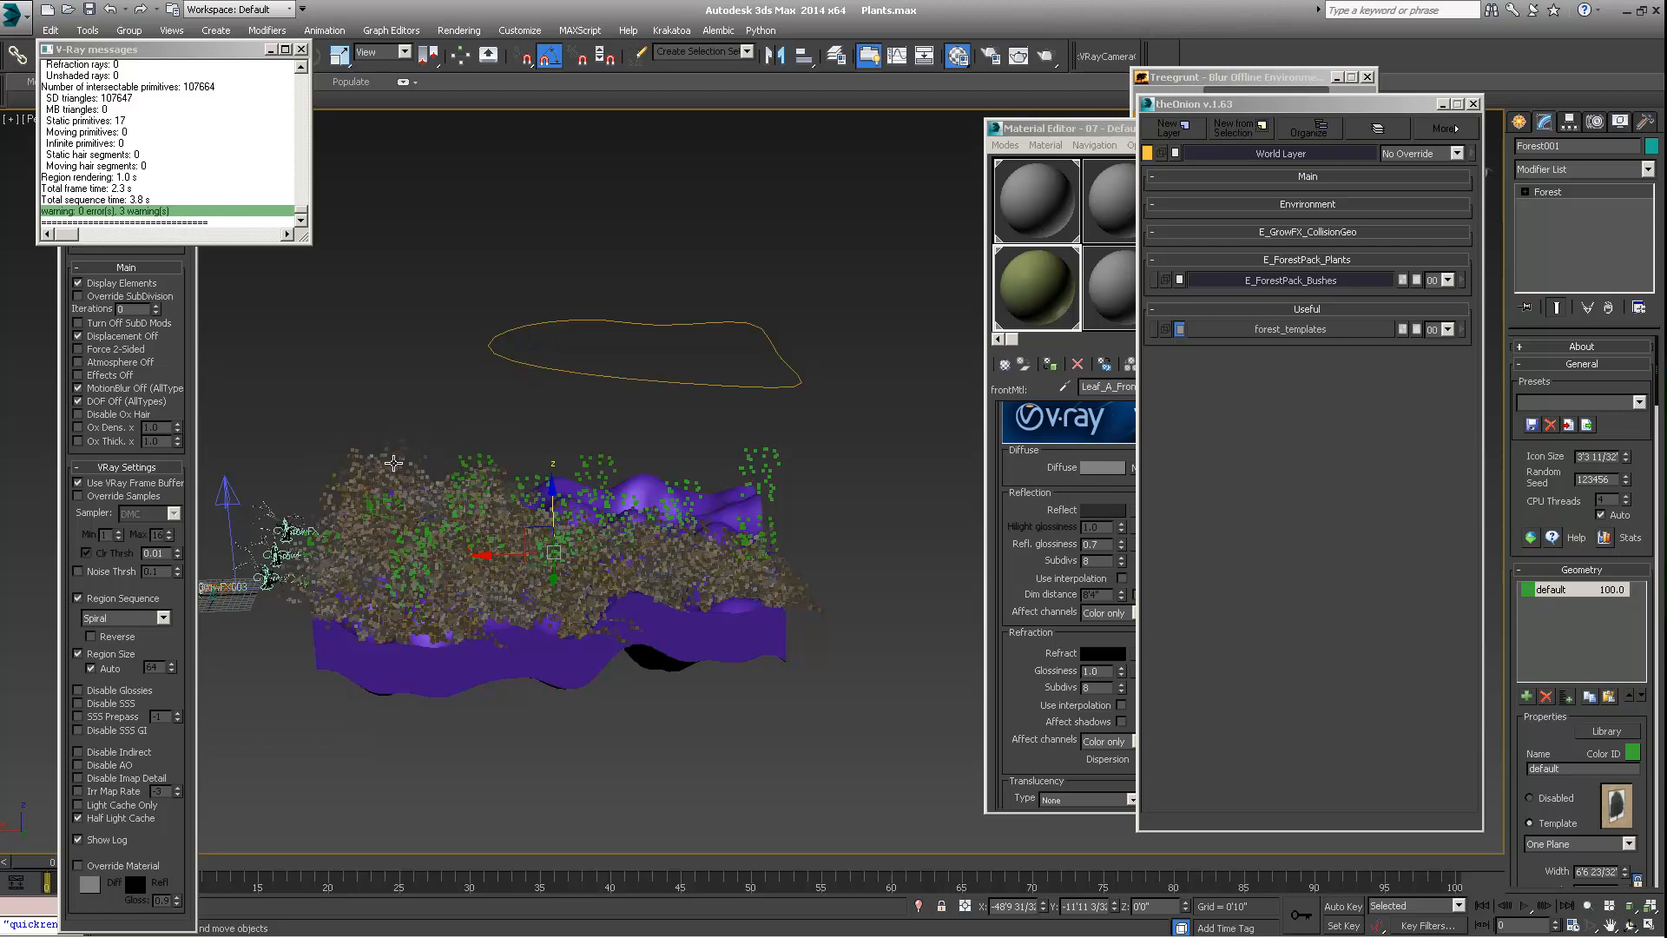
middle_drag(521, 442, 512, 484)
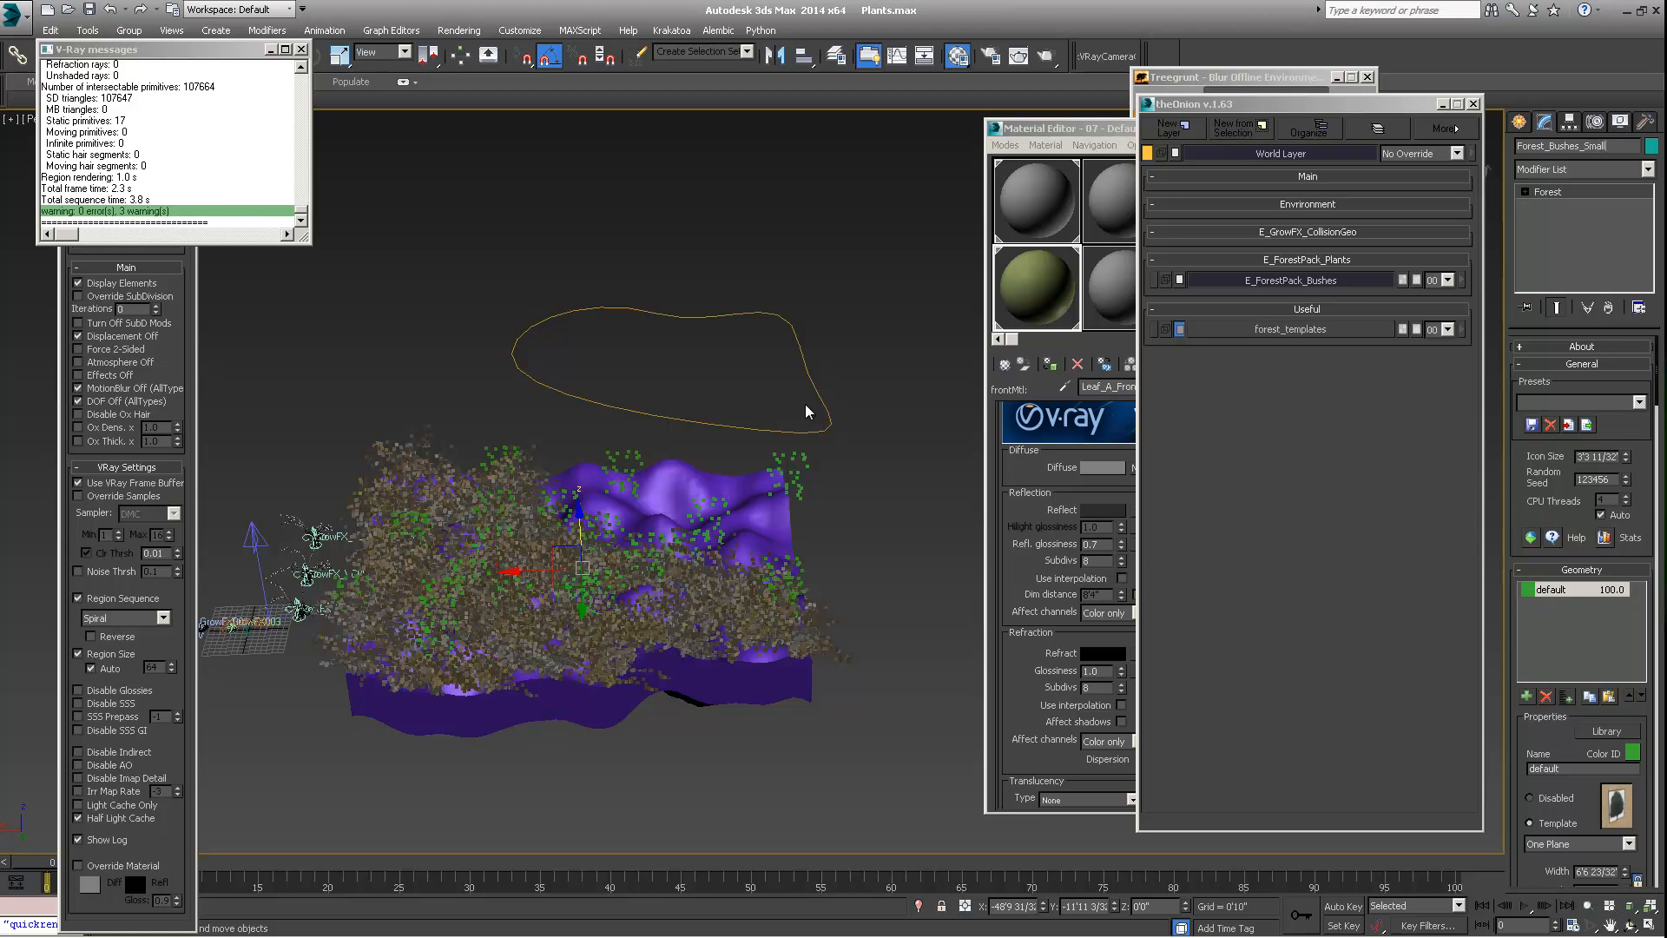
Load the Bushes_Dense_Large preset onto Forest_Bushes_Small, overwriting all of its parameters
click(1638, 403)
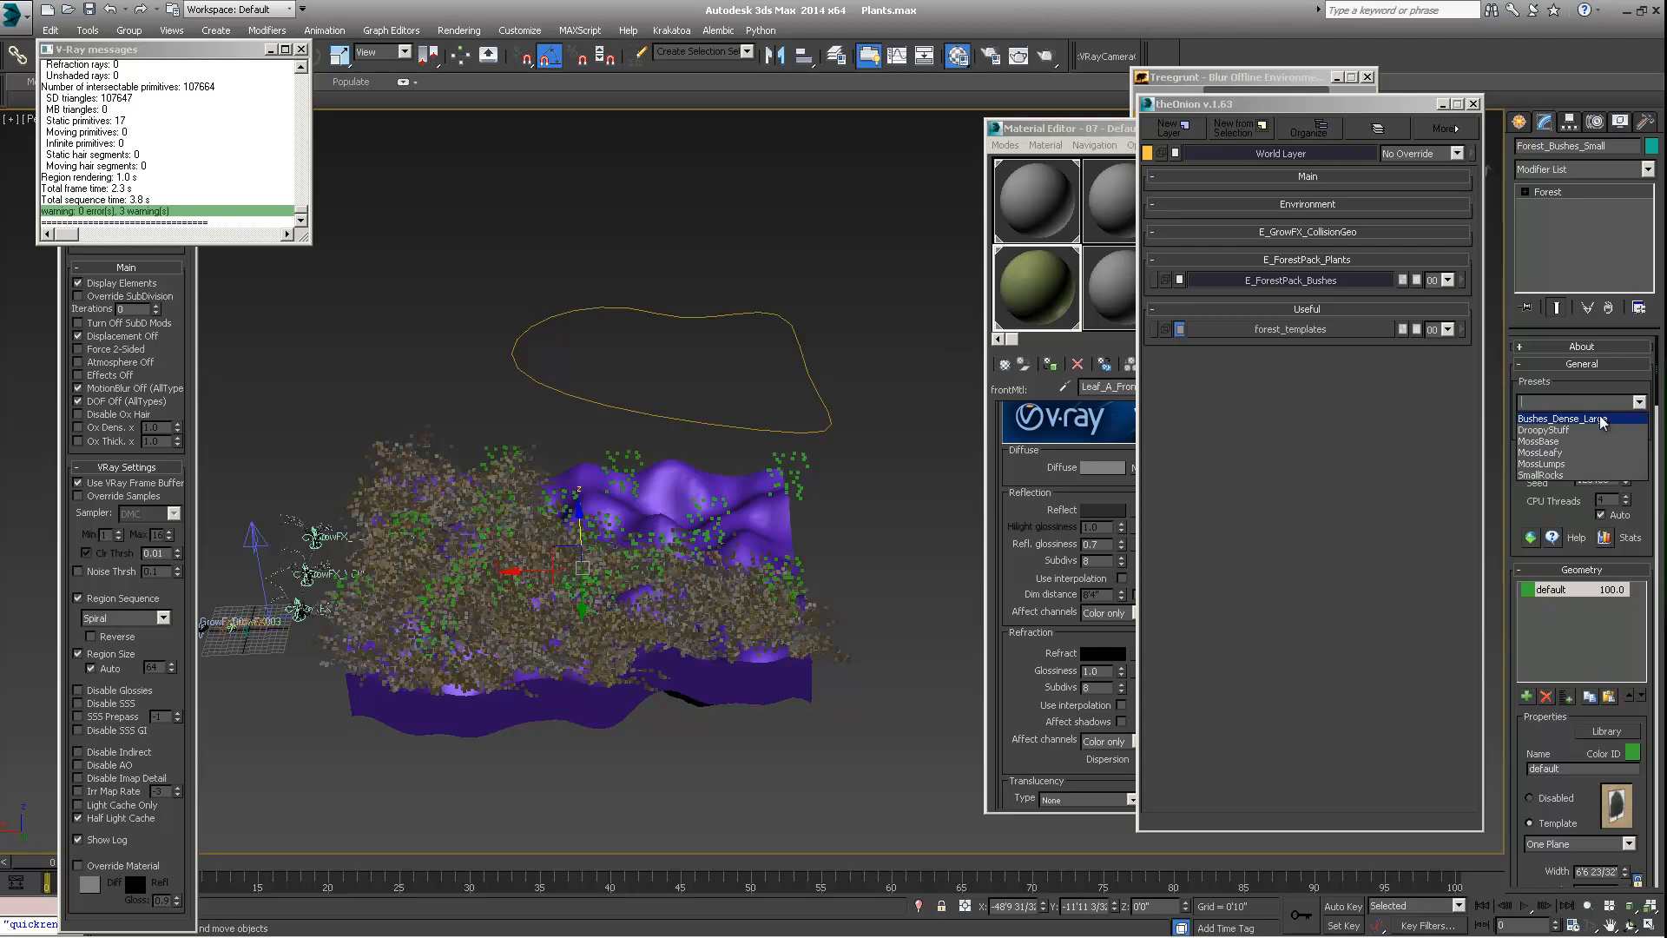
click(1602, 419)
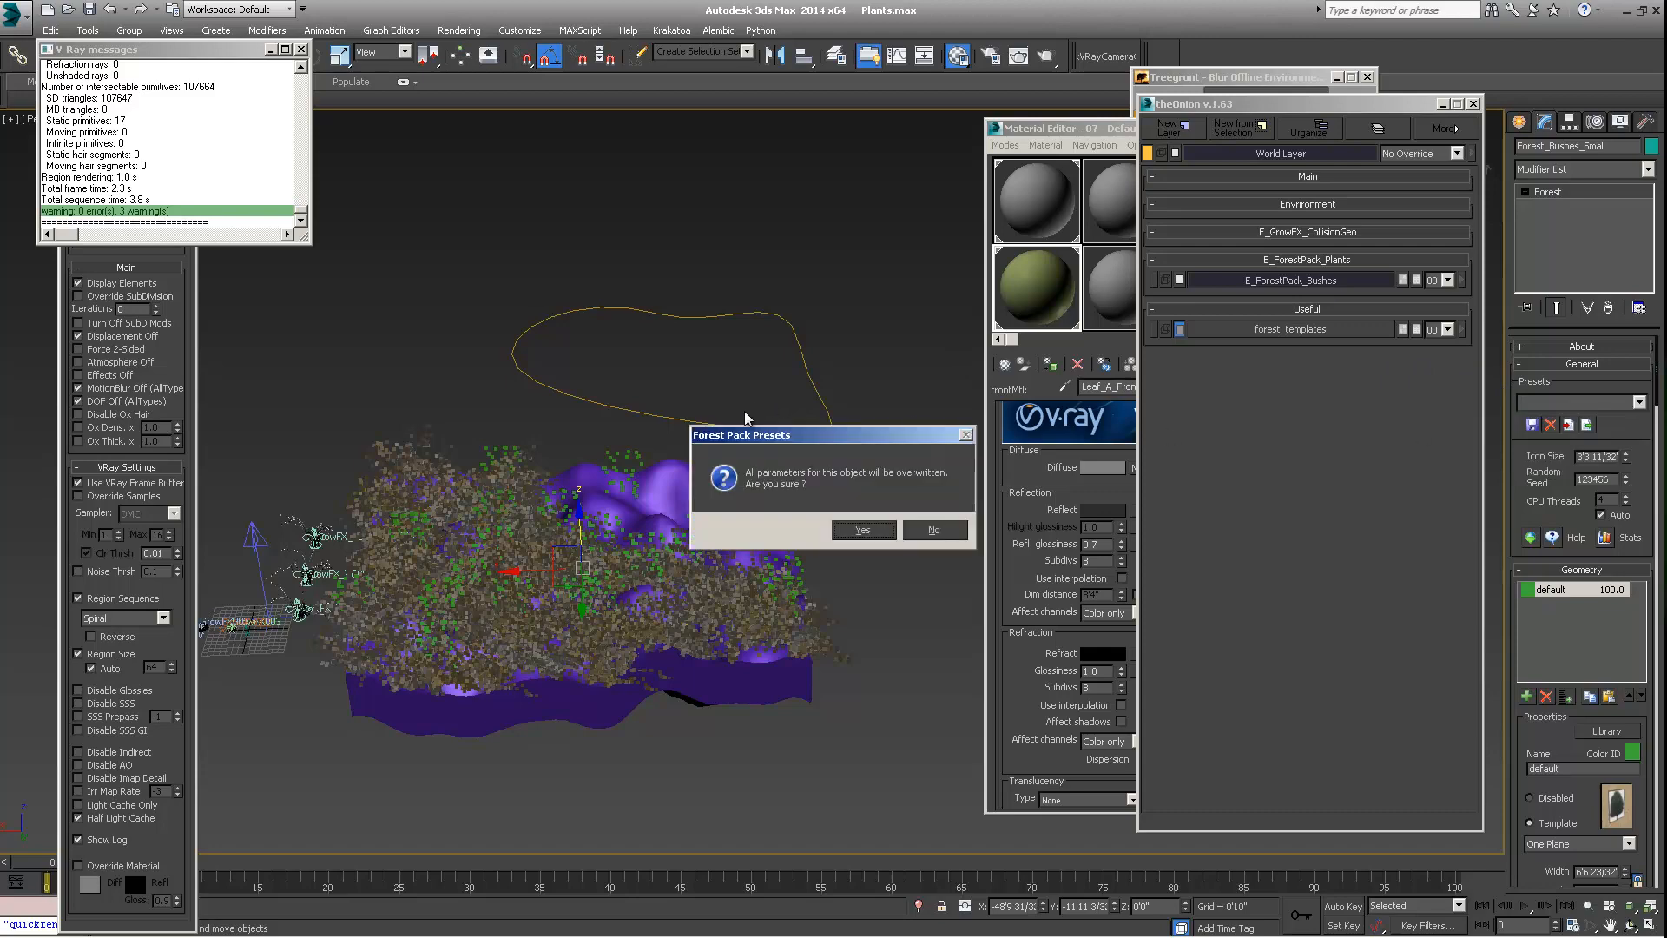
click(861, 530)
alt+middle_drag(833, 534, 549, 557)
Set the Line001 spline area of Forest_Bushes_Small to Include instead of Exclude
scroll(1532, 469, down, 10)
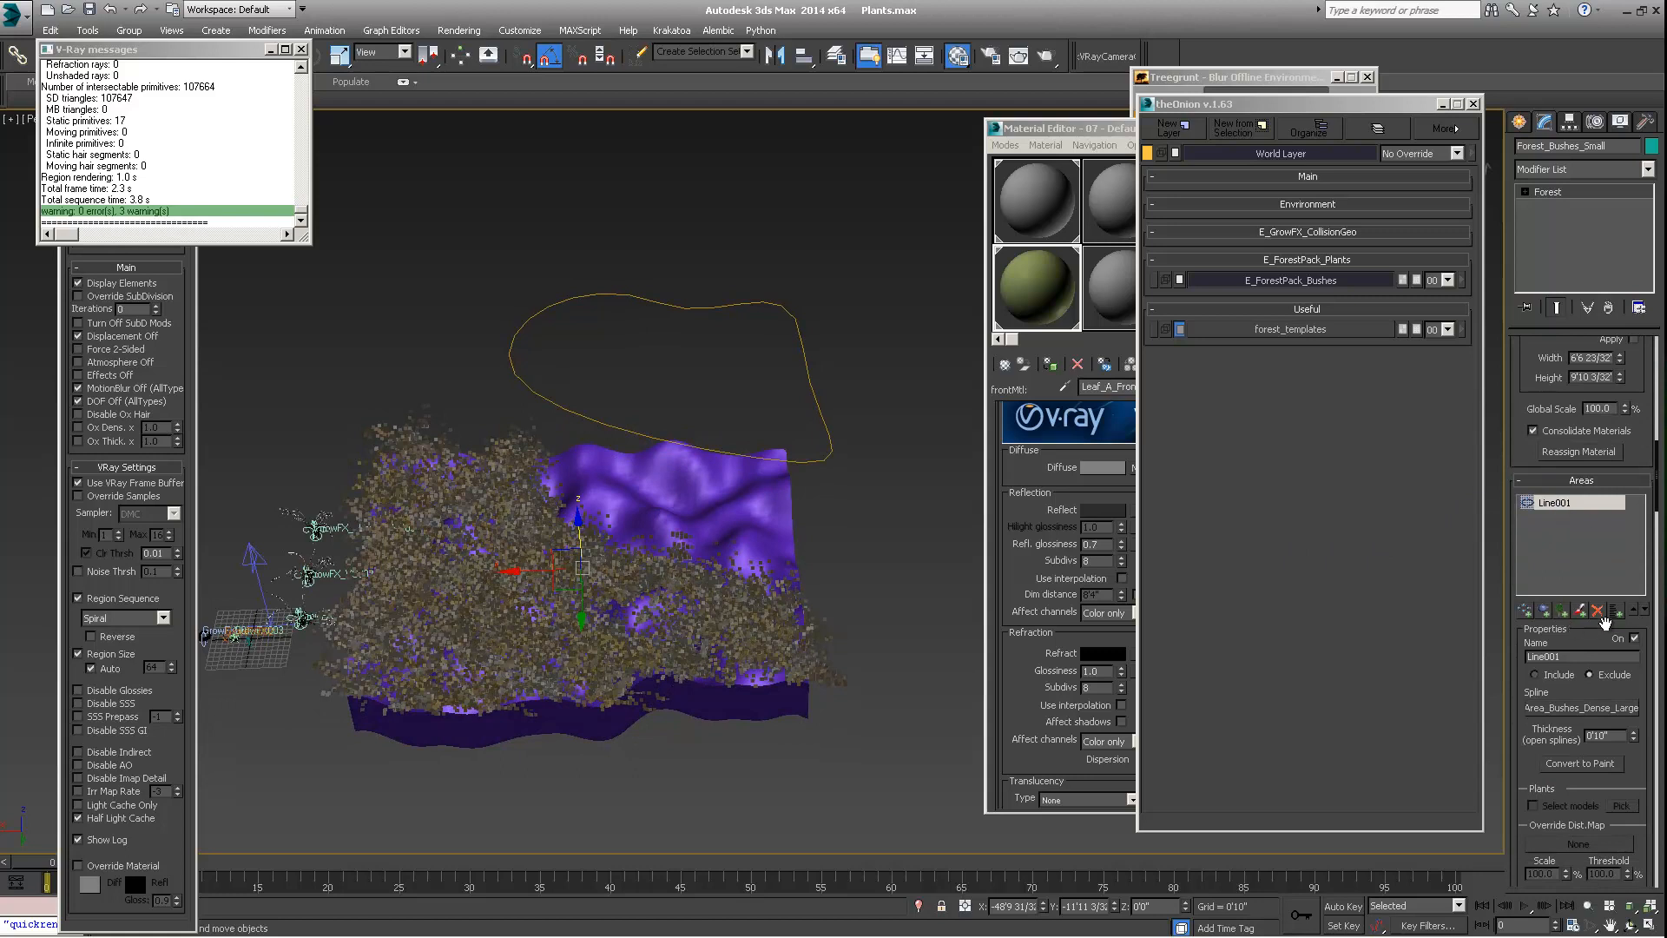
click(1533, 675)
alt+middle_drag(740, 492, 680, 406)
alt+middle_drag(710, 525, 702, 526)
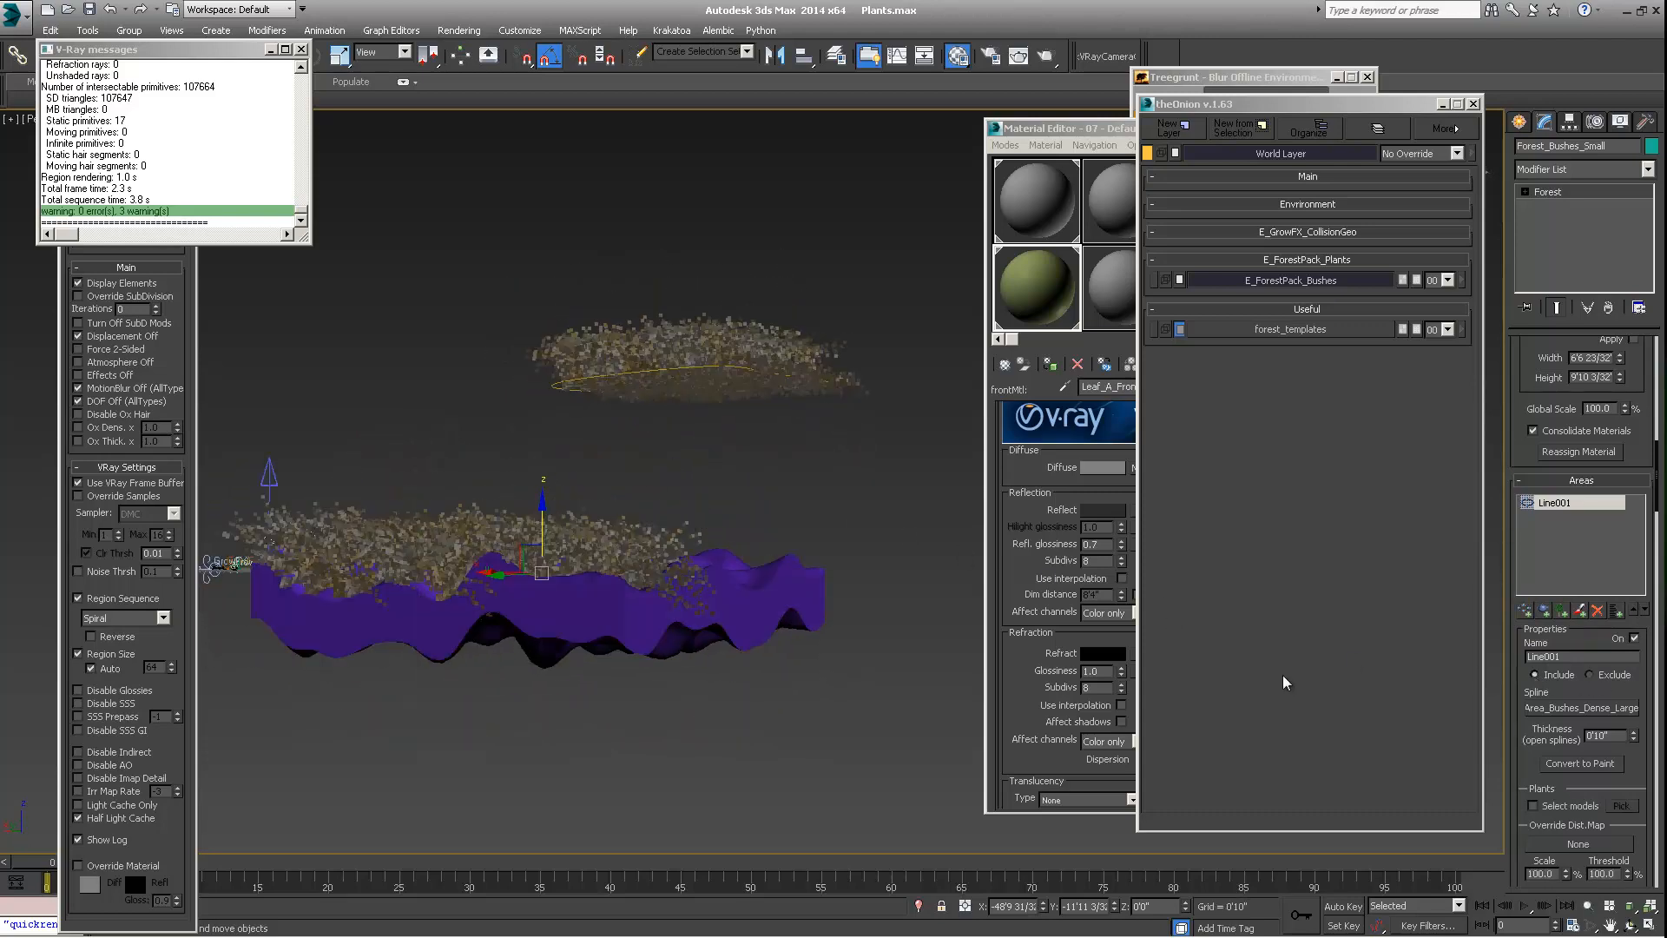
Add the purple terrain box, Box001, as the distribution surface of Forest_Bushes_Small
scroll(1516, 685, down, 10)
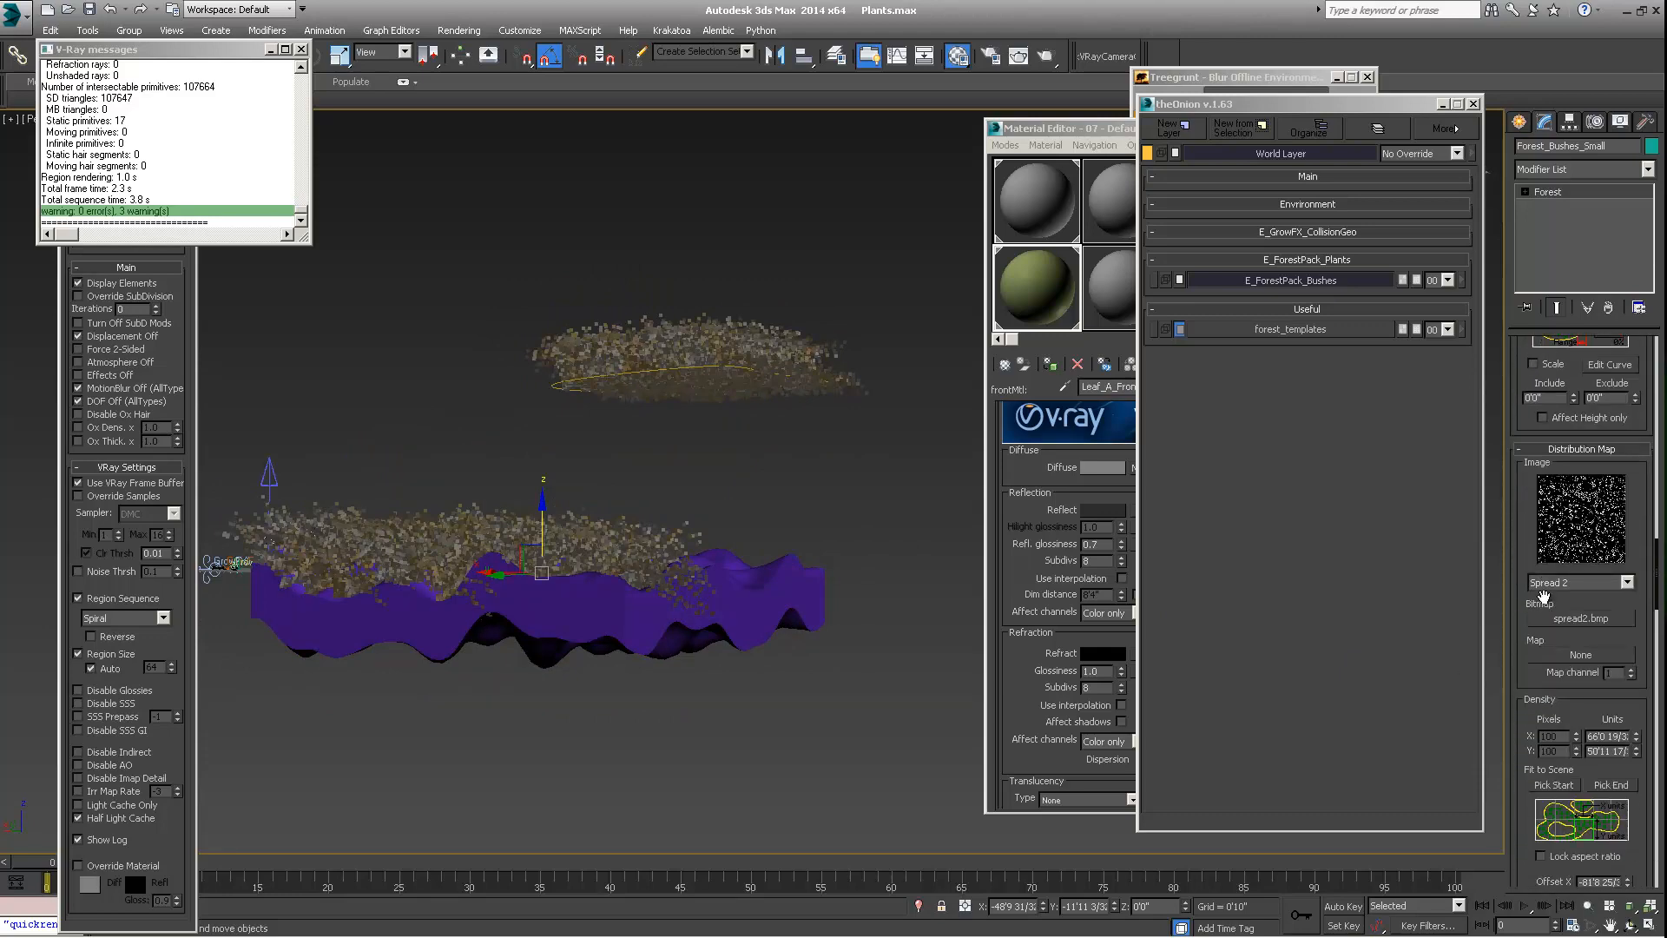
scroll(1546, 605, up, 10)
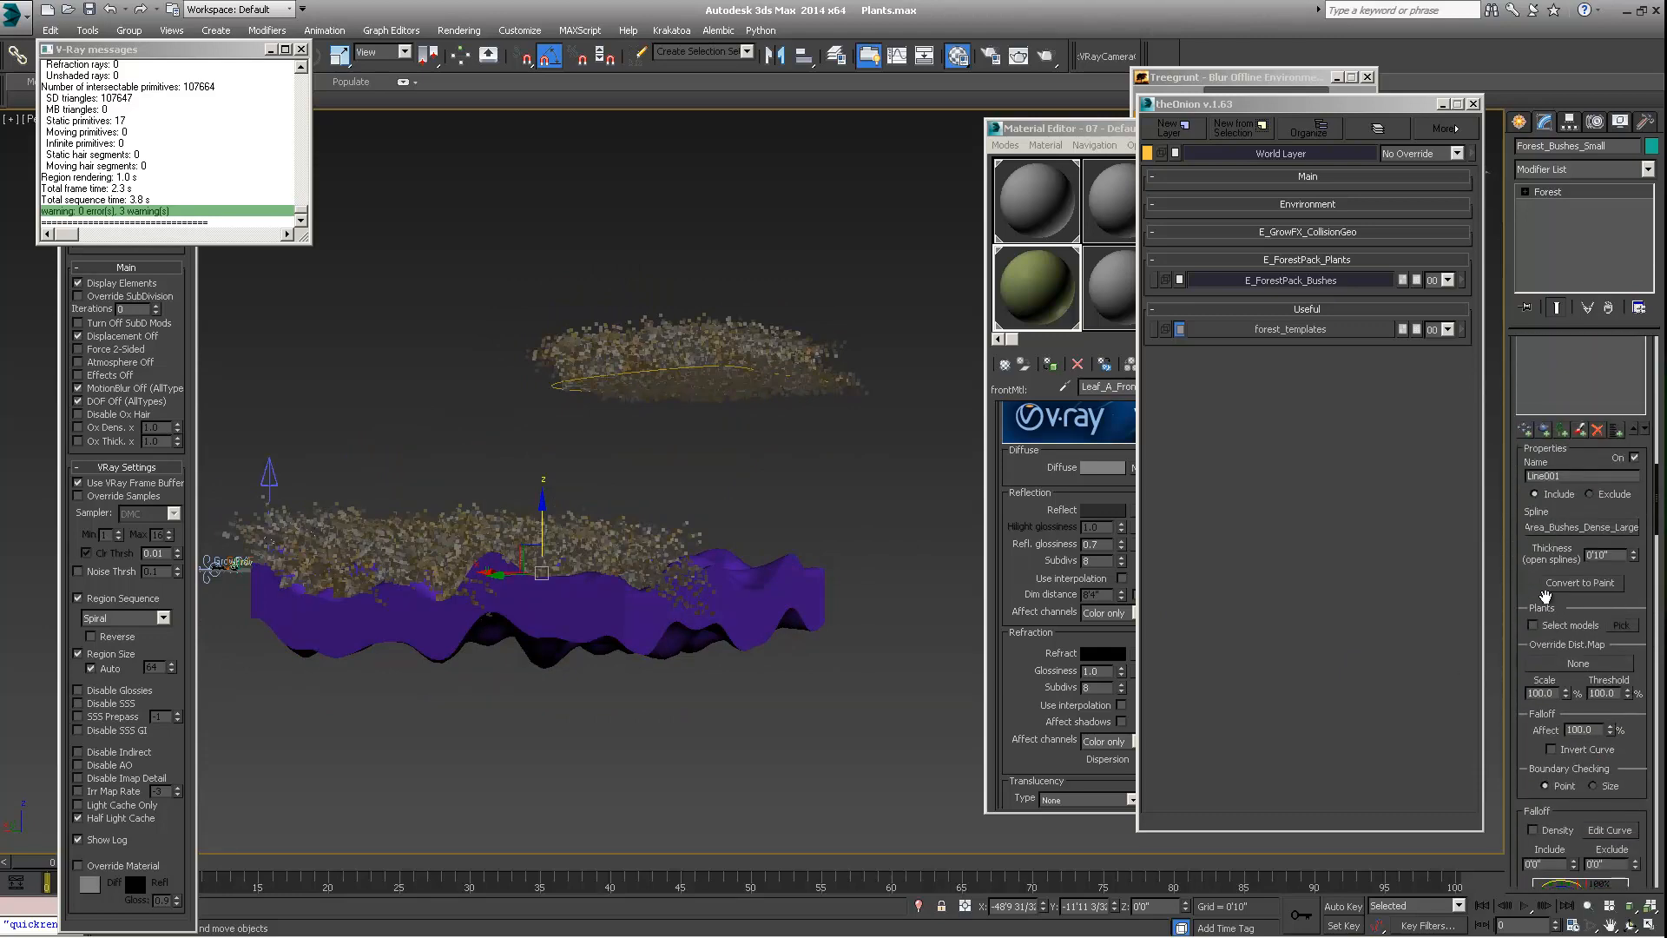
scroll(1546, 605, down, 10)
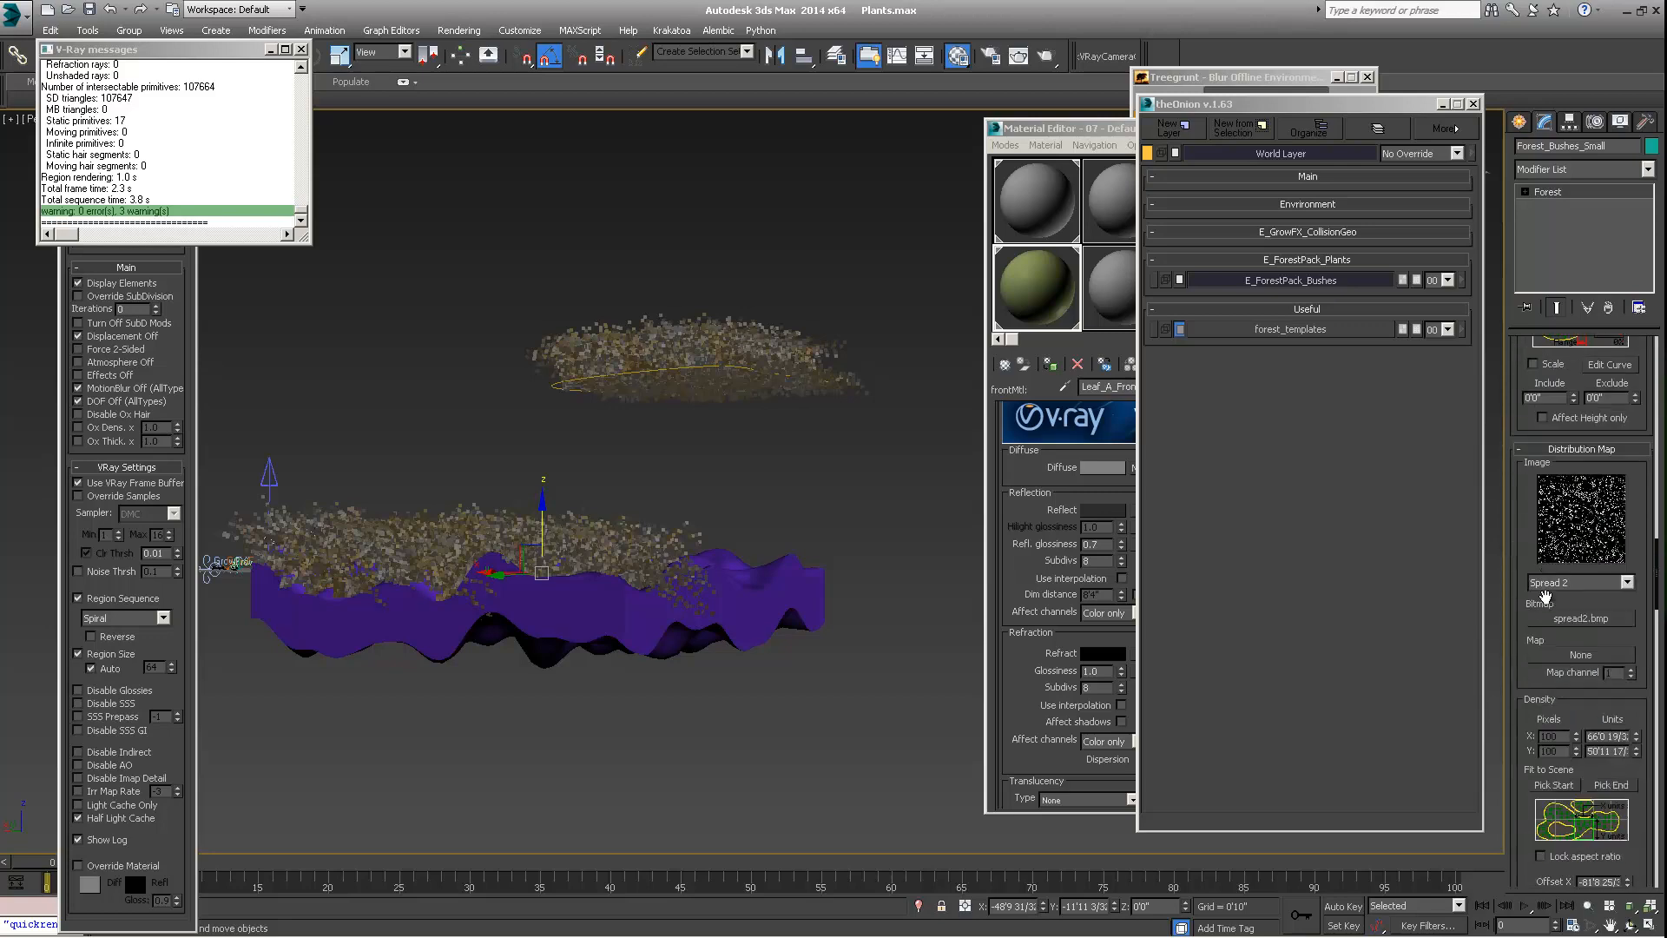
scroll(1545, 596, down, 10)
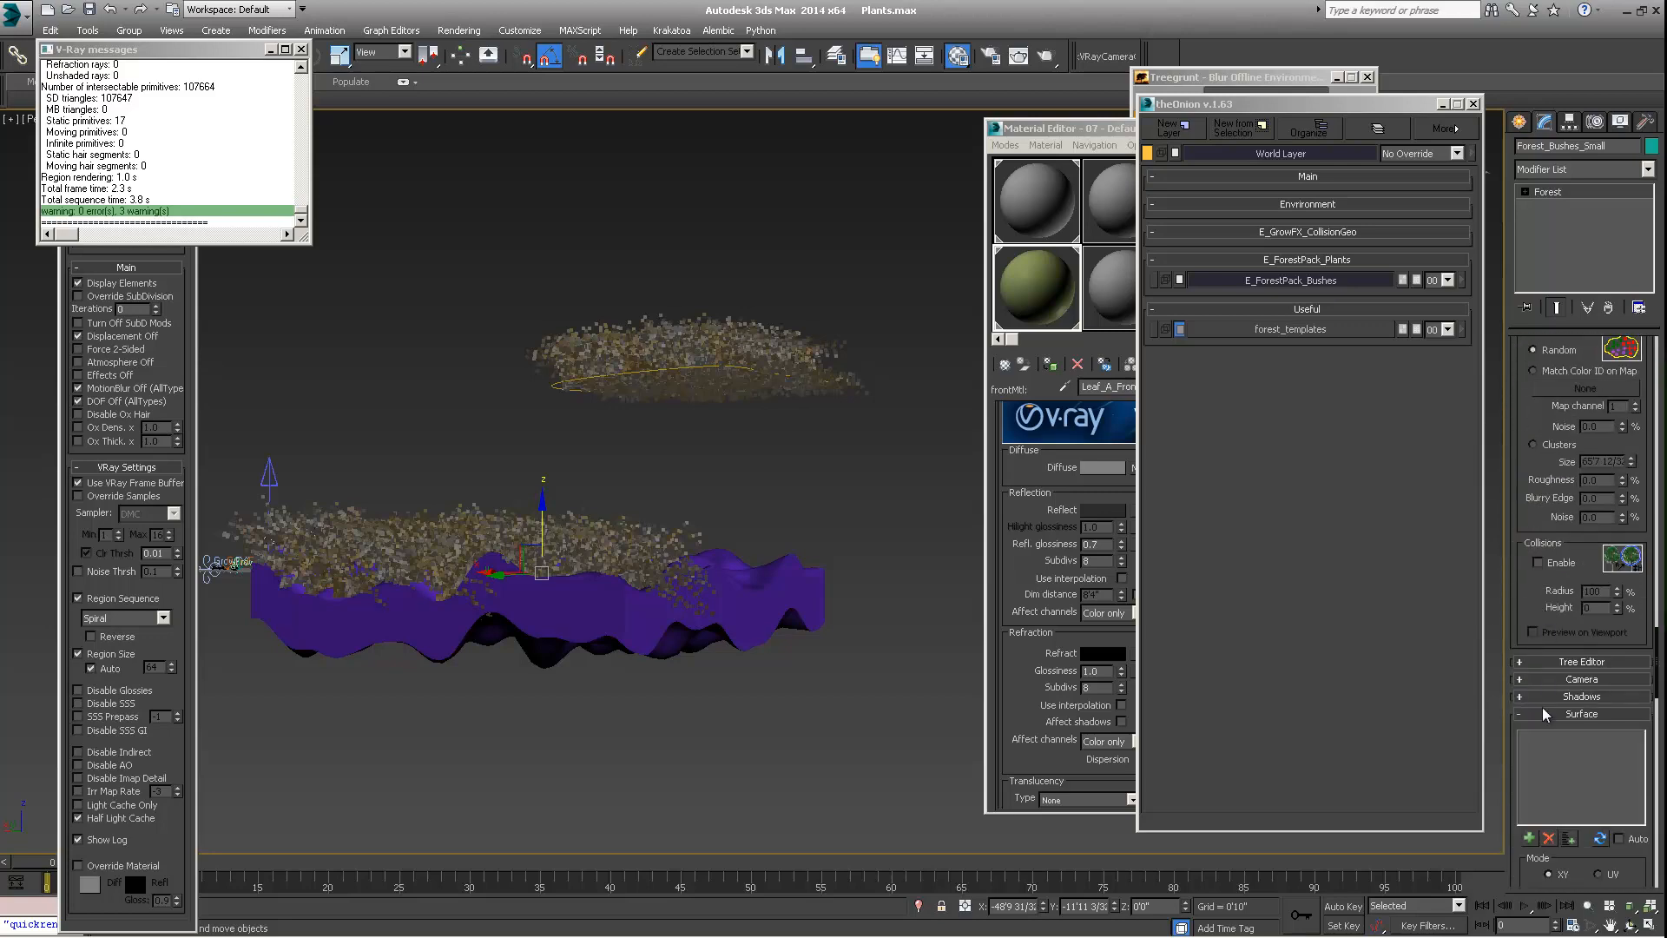
click(1529, 707)
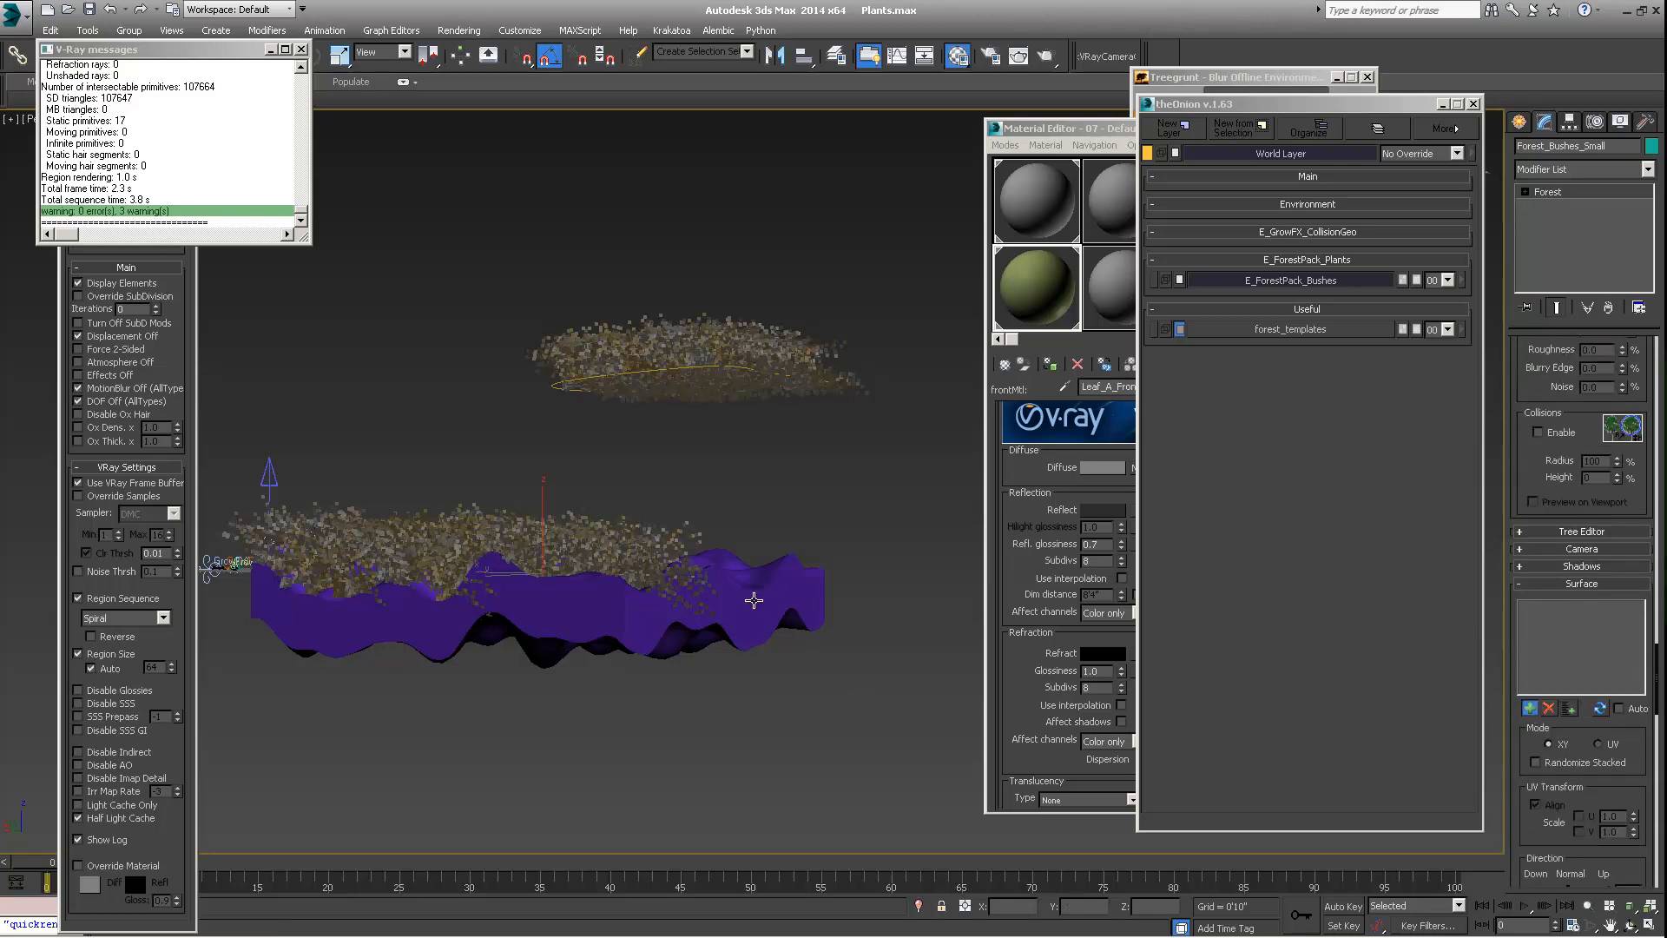
click(753, 600)
mouse_move(753, 600)
alt+middle_down()
mouse_move(769, 633)
mouse_move(767, 603)
alt+middle_up()
alt+middle_drag(738, 525, 676, 617)
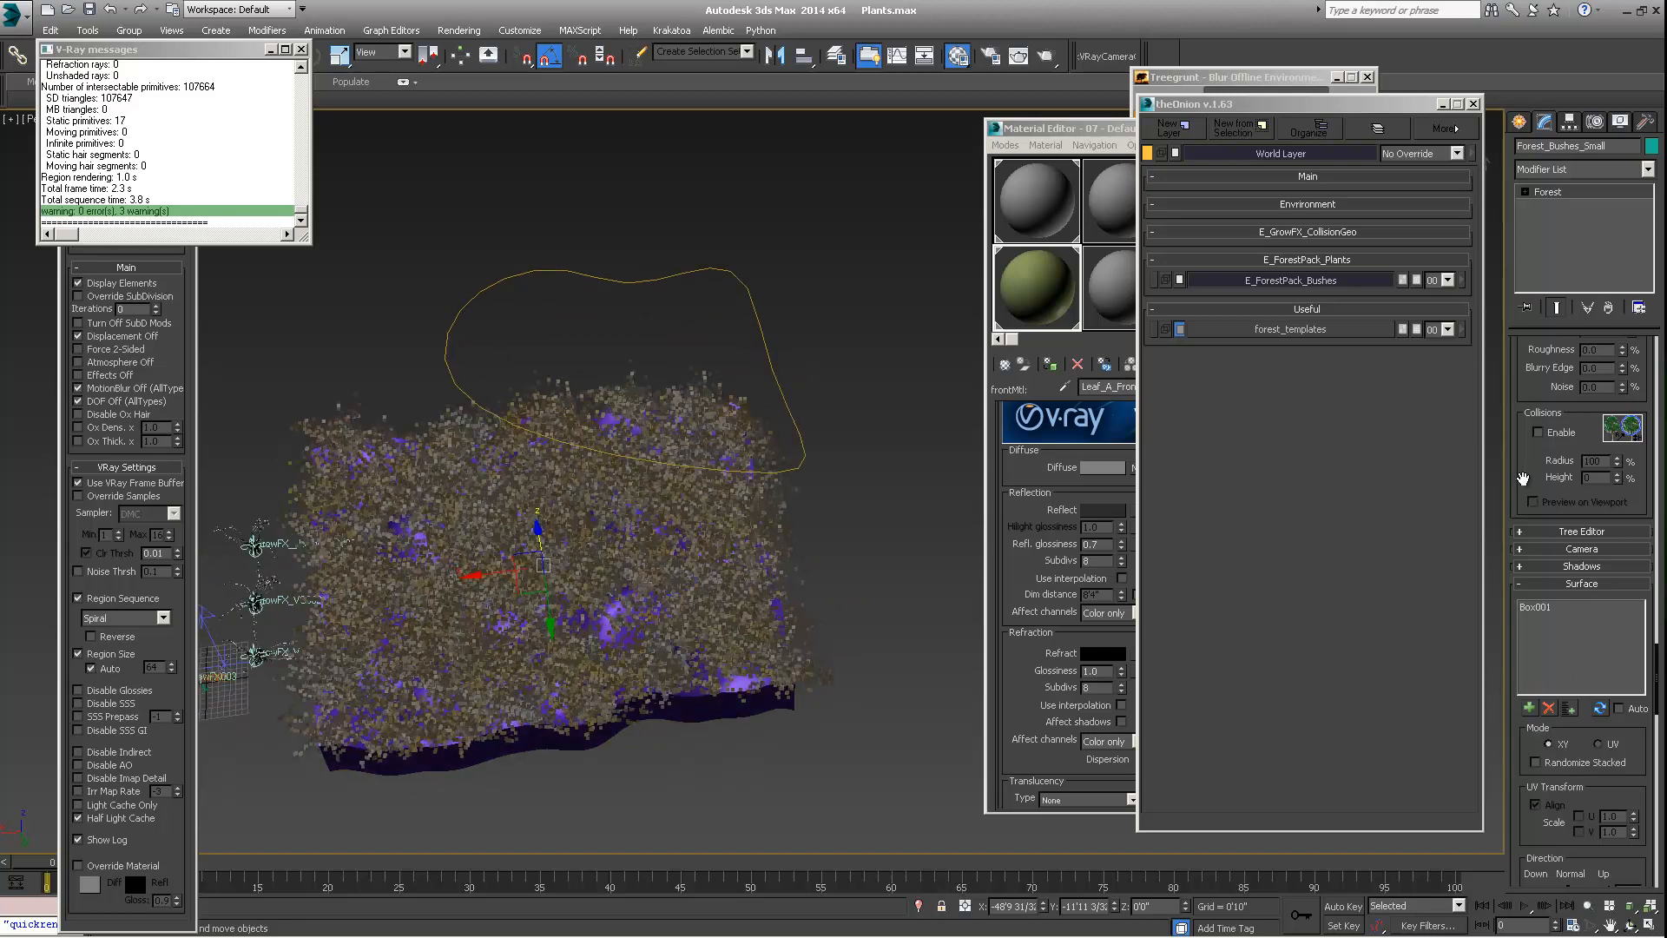
Enable random translation, rotation and scale in the transform settings of Forest_Bushes_Small
scroll(1526, 460, down, 10)
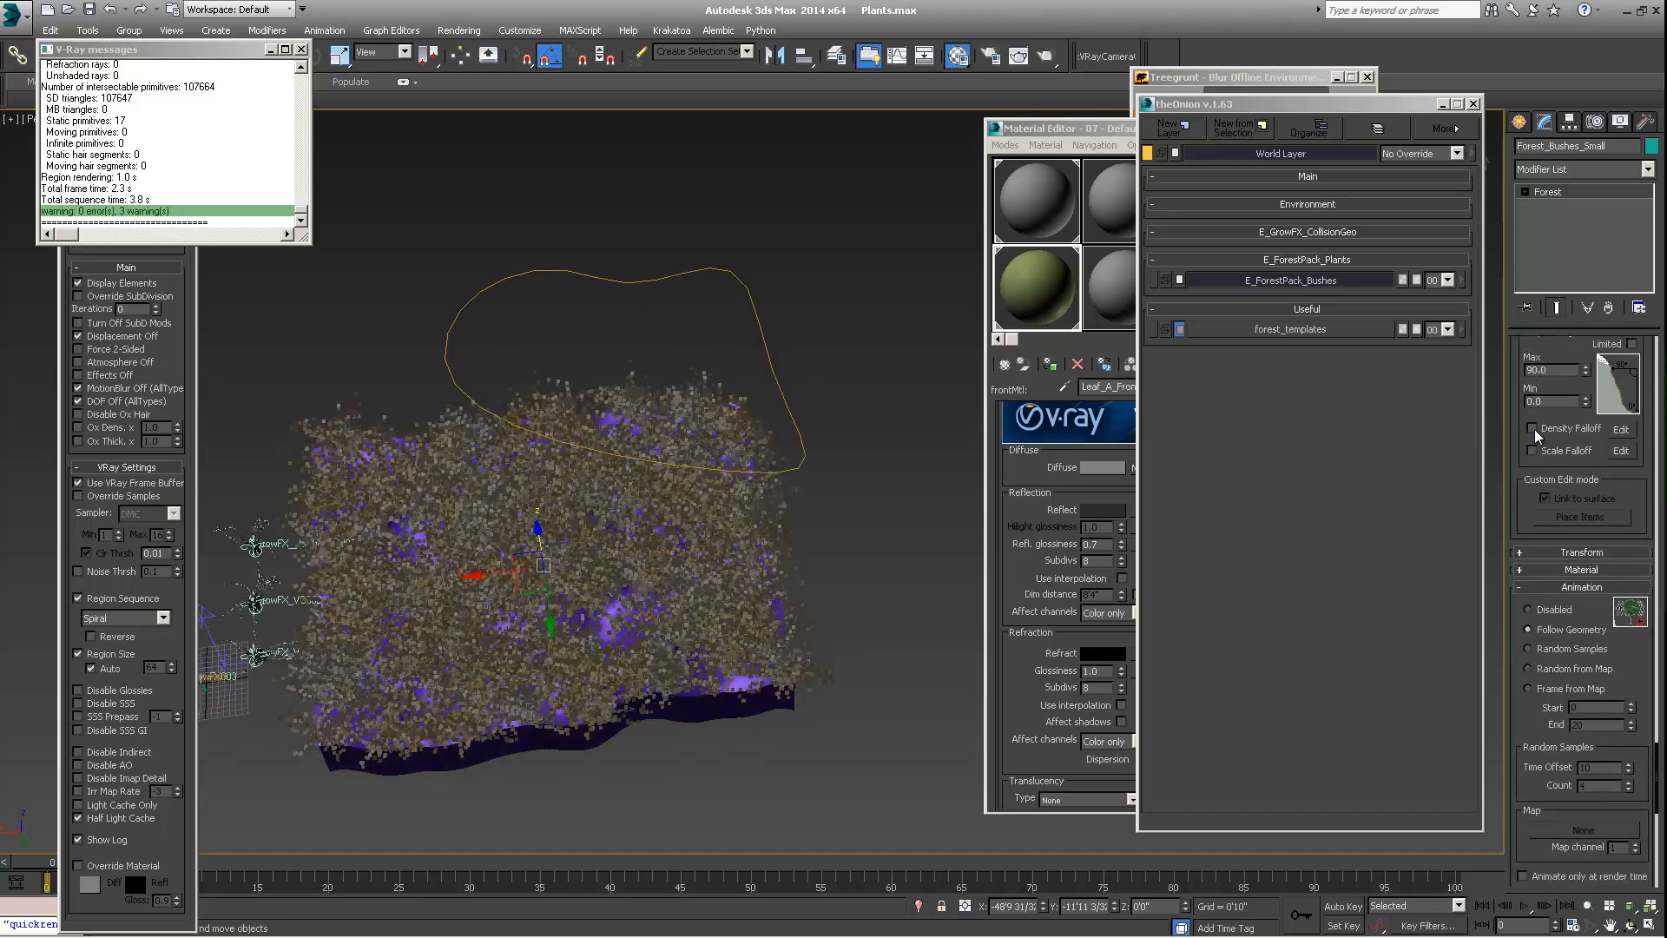
click(1555, 551)
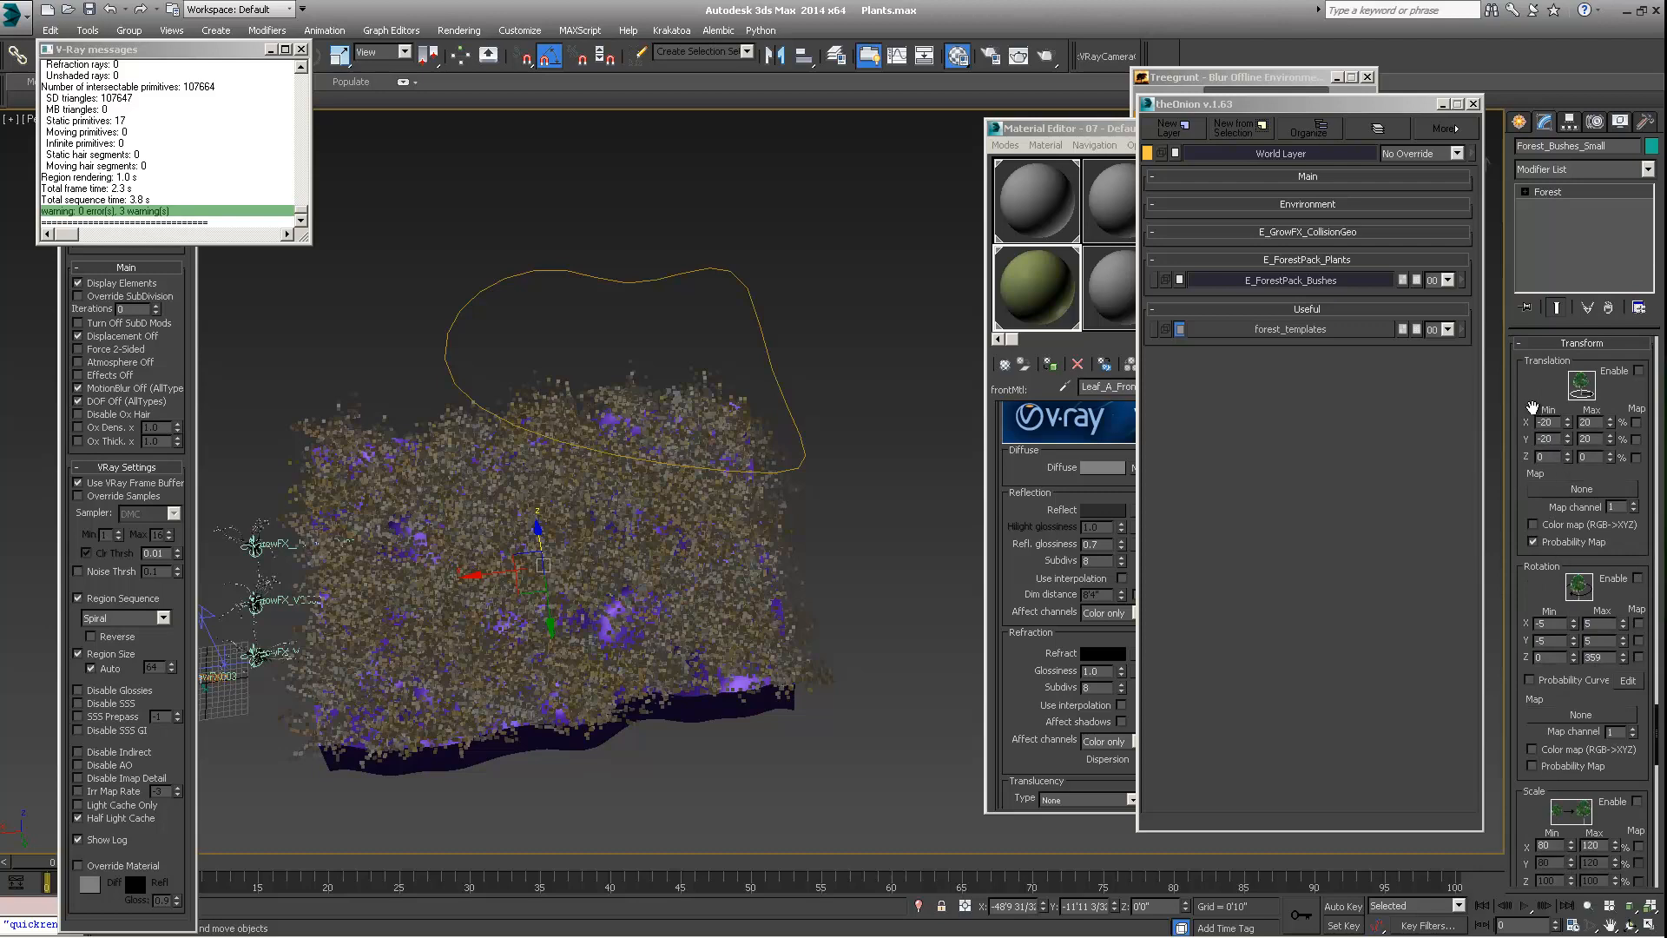
mouse_move(1532, 395)
mouse_down()
mouse_move(1533, 419)
mouse_move(1534, 380)
mouse_up()
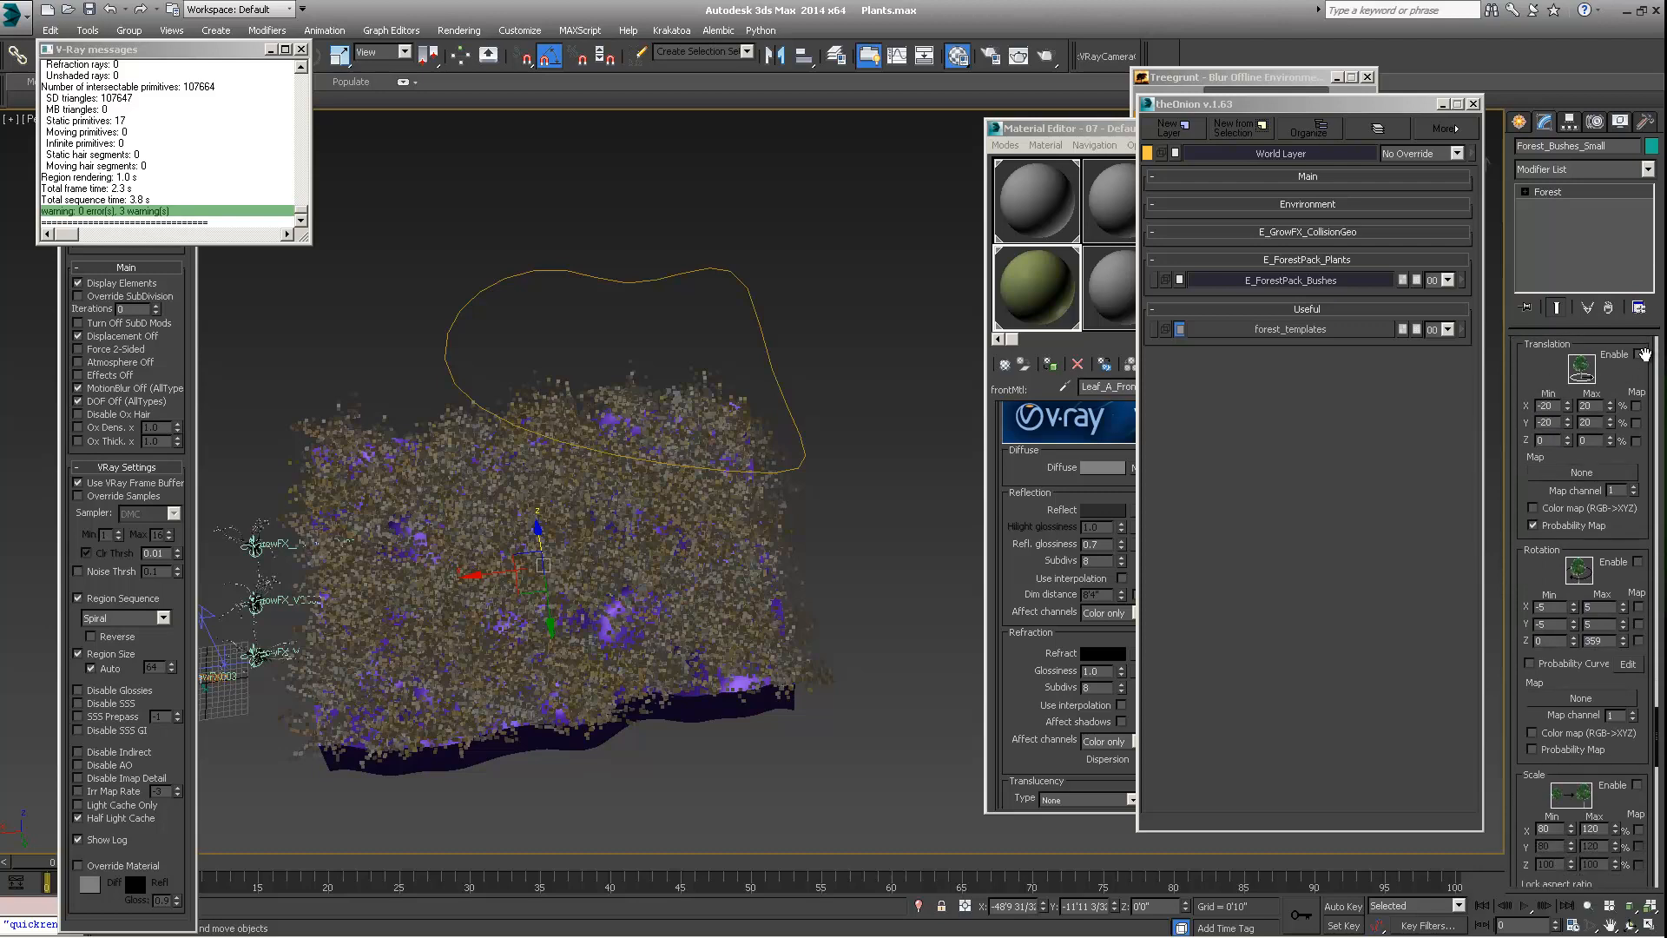
click(1638, 354)
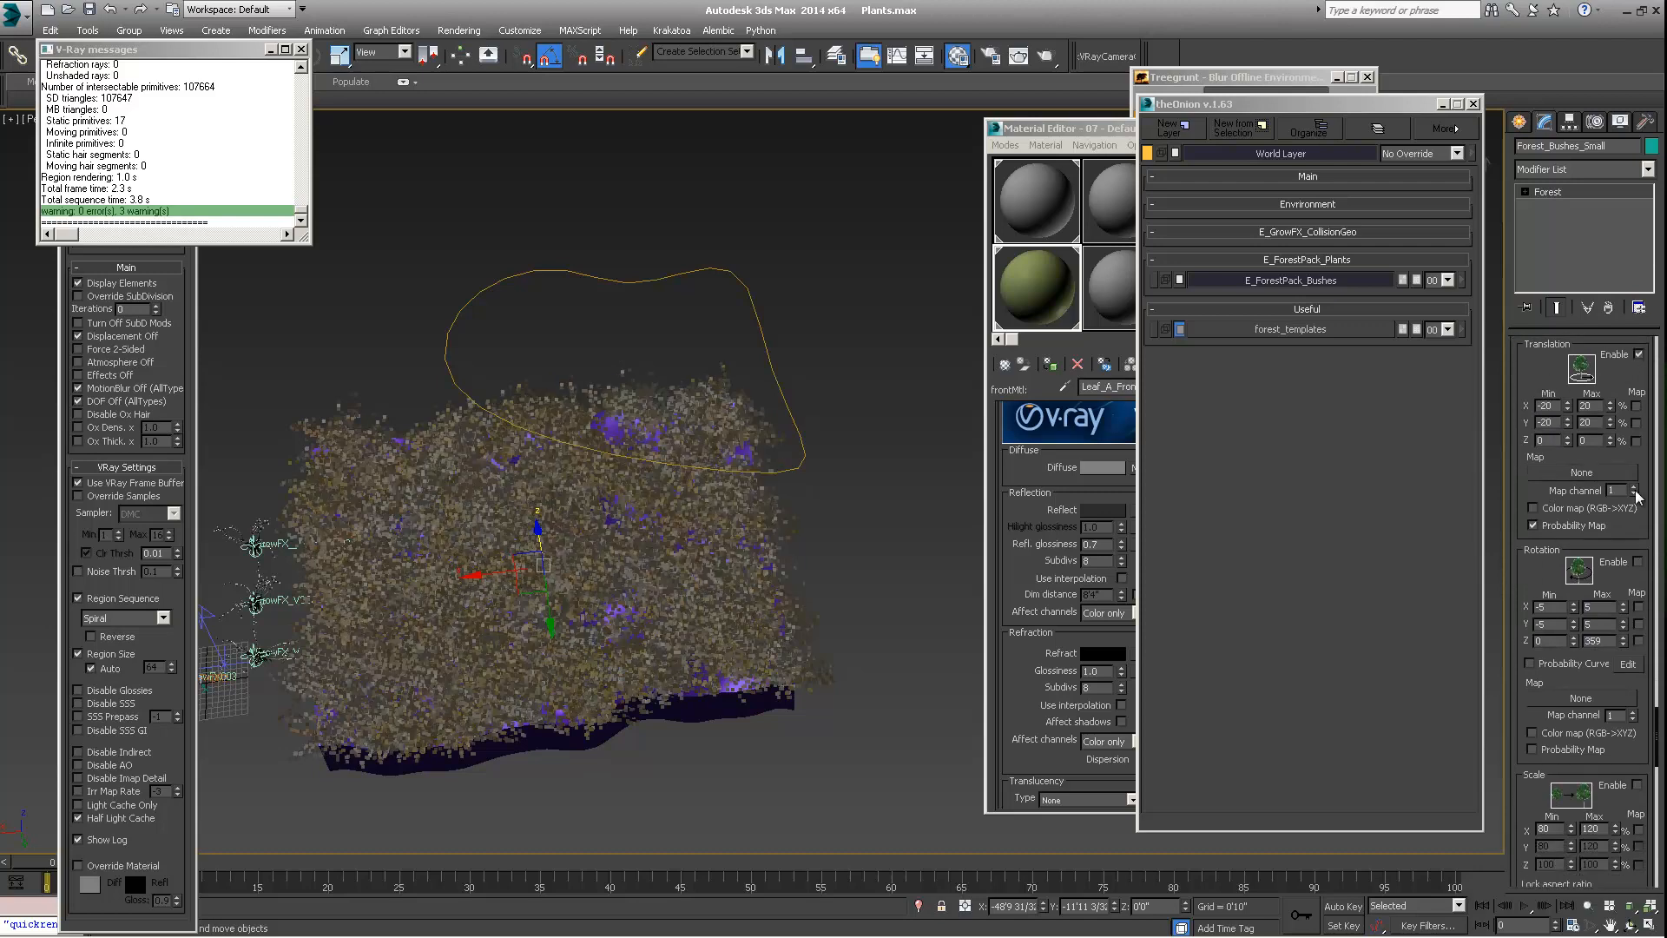
click(1638, 562)
click(1636, 785)
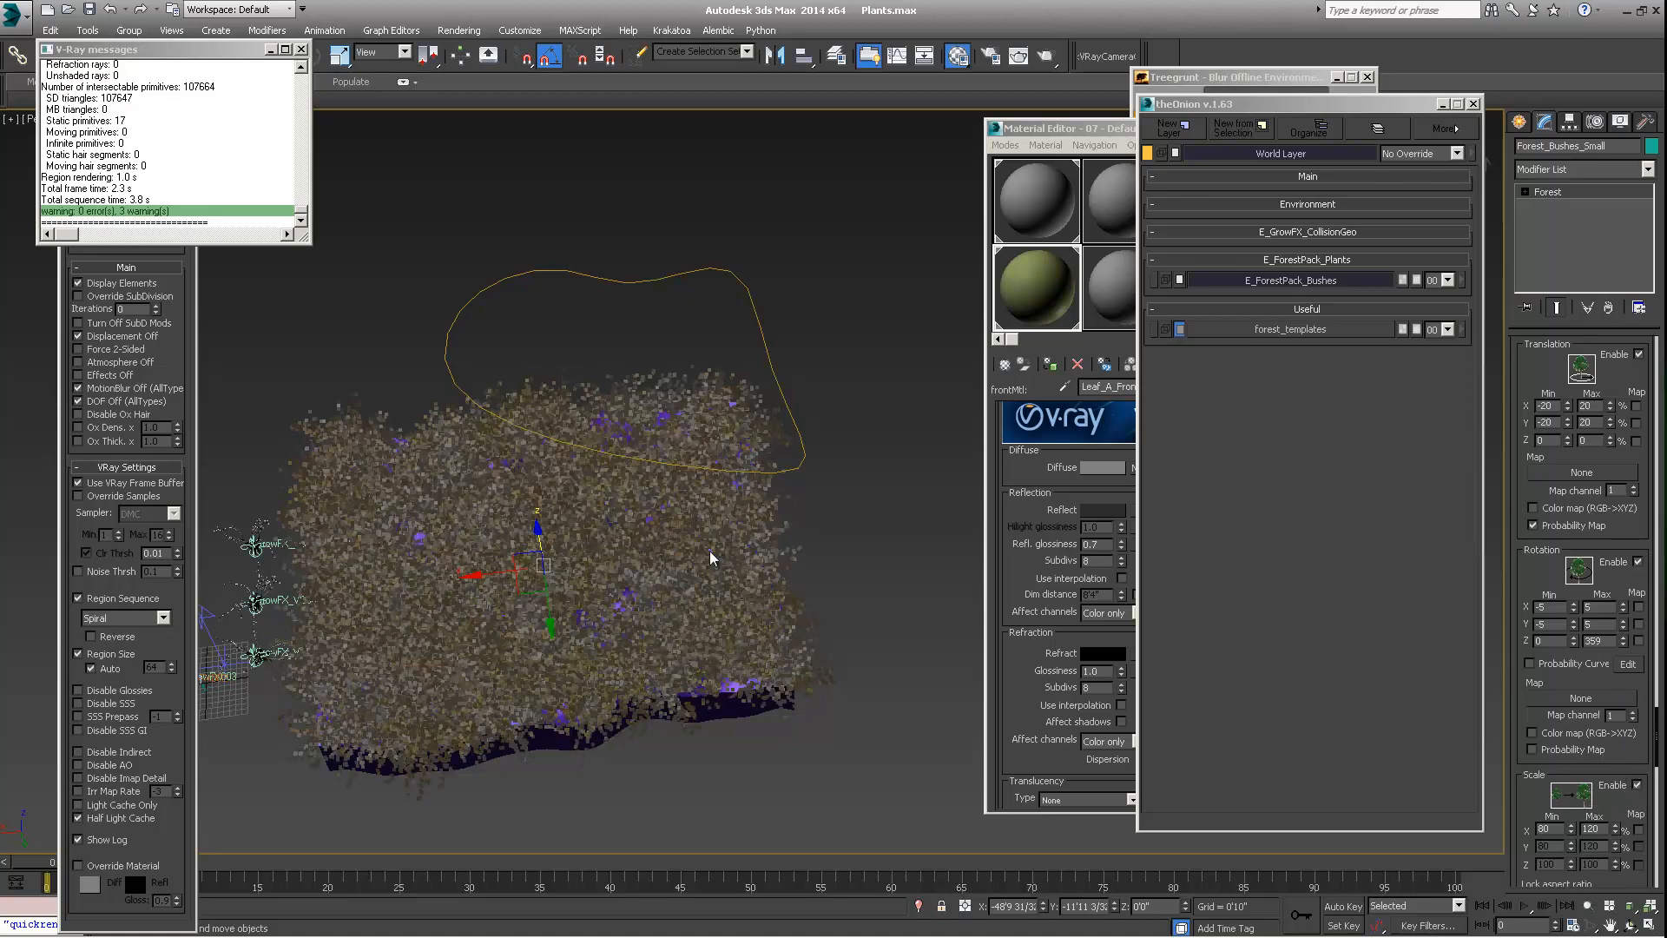
middle_drag(658, 511, 618, 321)
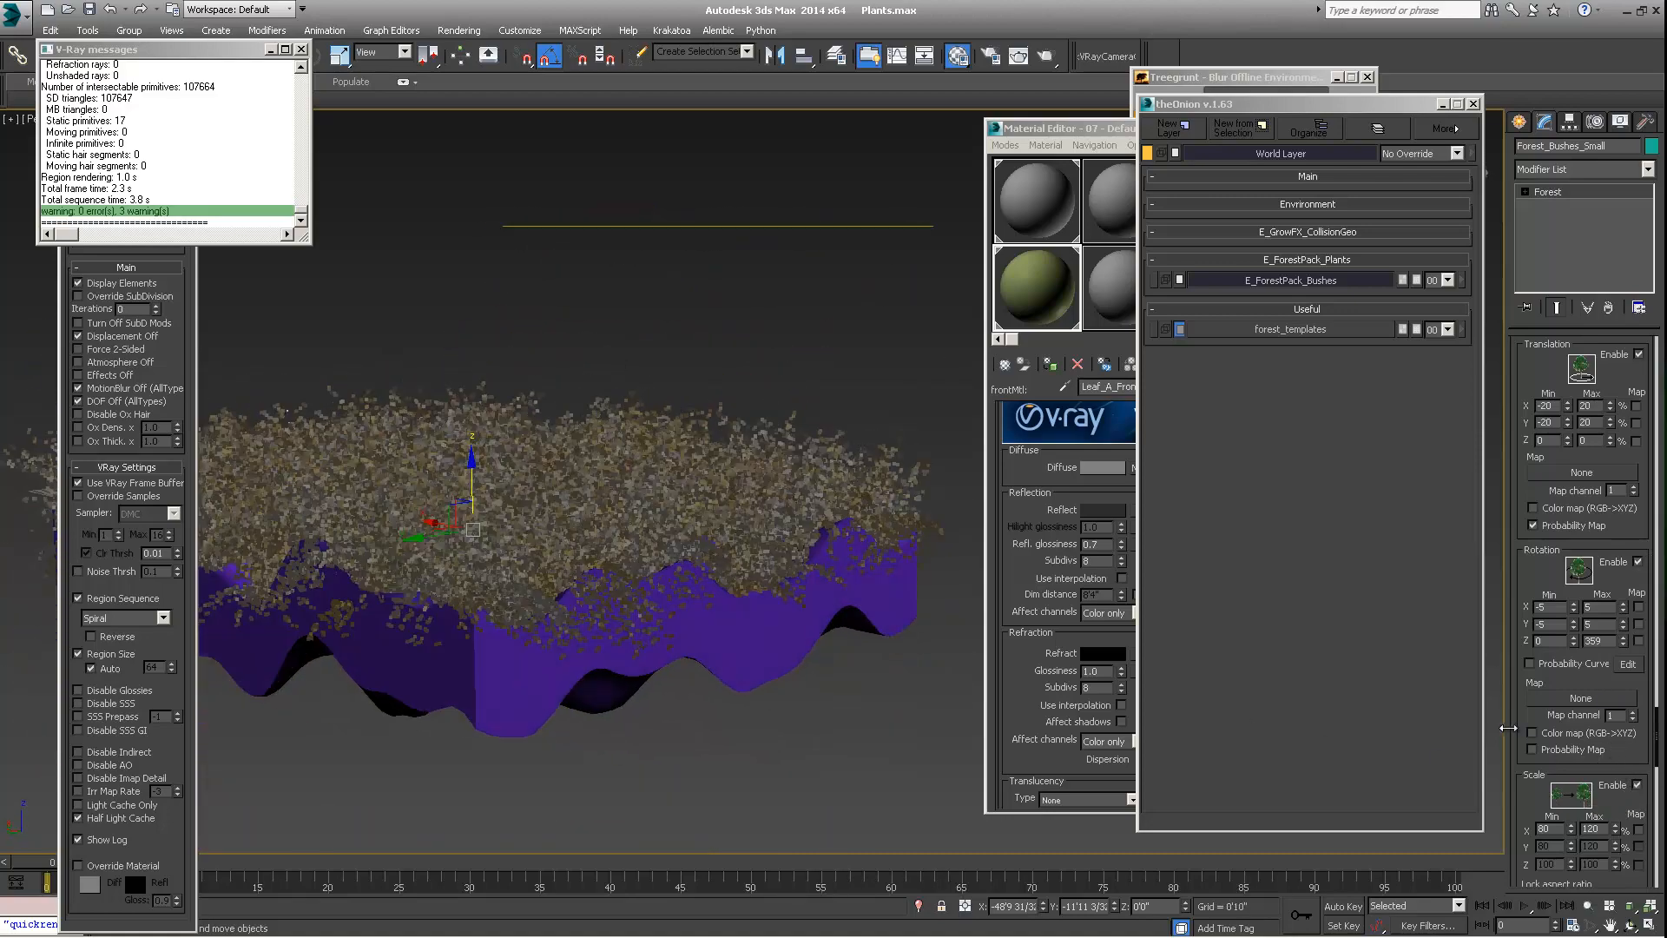
Reduce the random scale range of Forest_Bushes_Small to a minimum of 27% and a maximum of 28%
drag(1523, 703, 1523, 609)
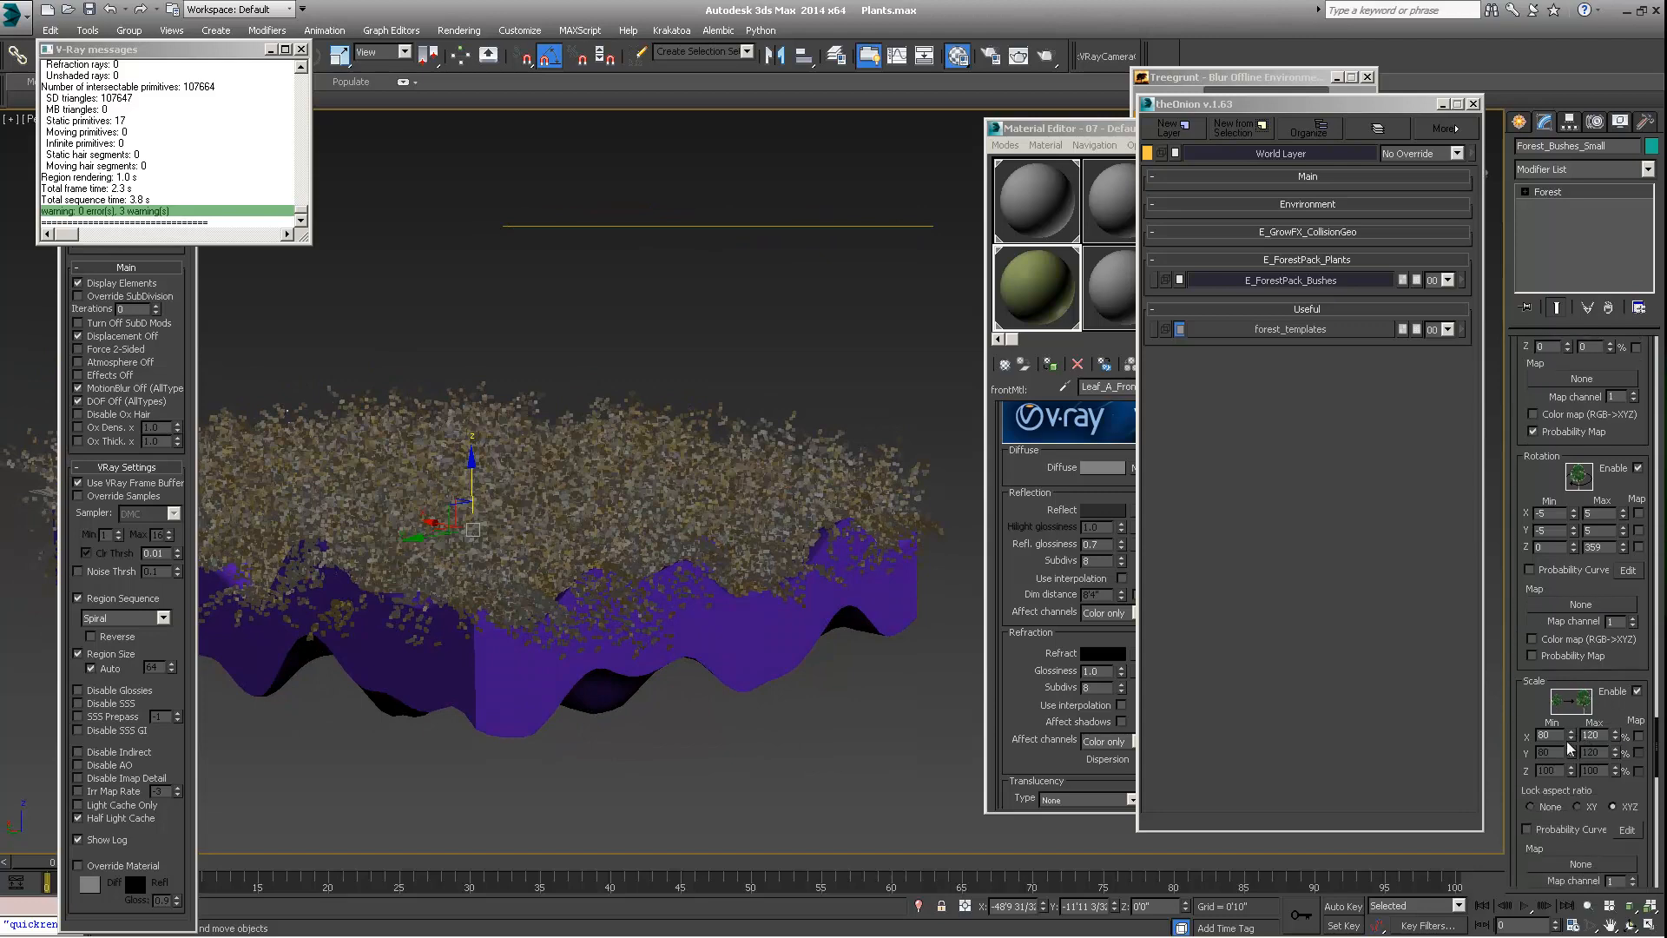
drag(1572, 738, 1556, 784)
drag(1616, 735, 1602, 810)
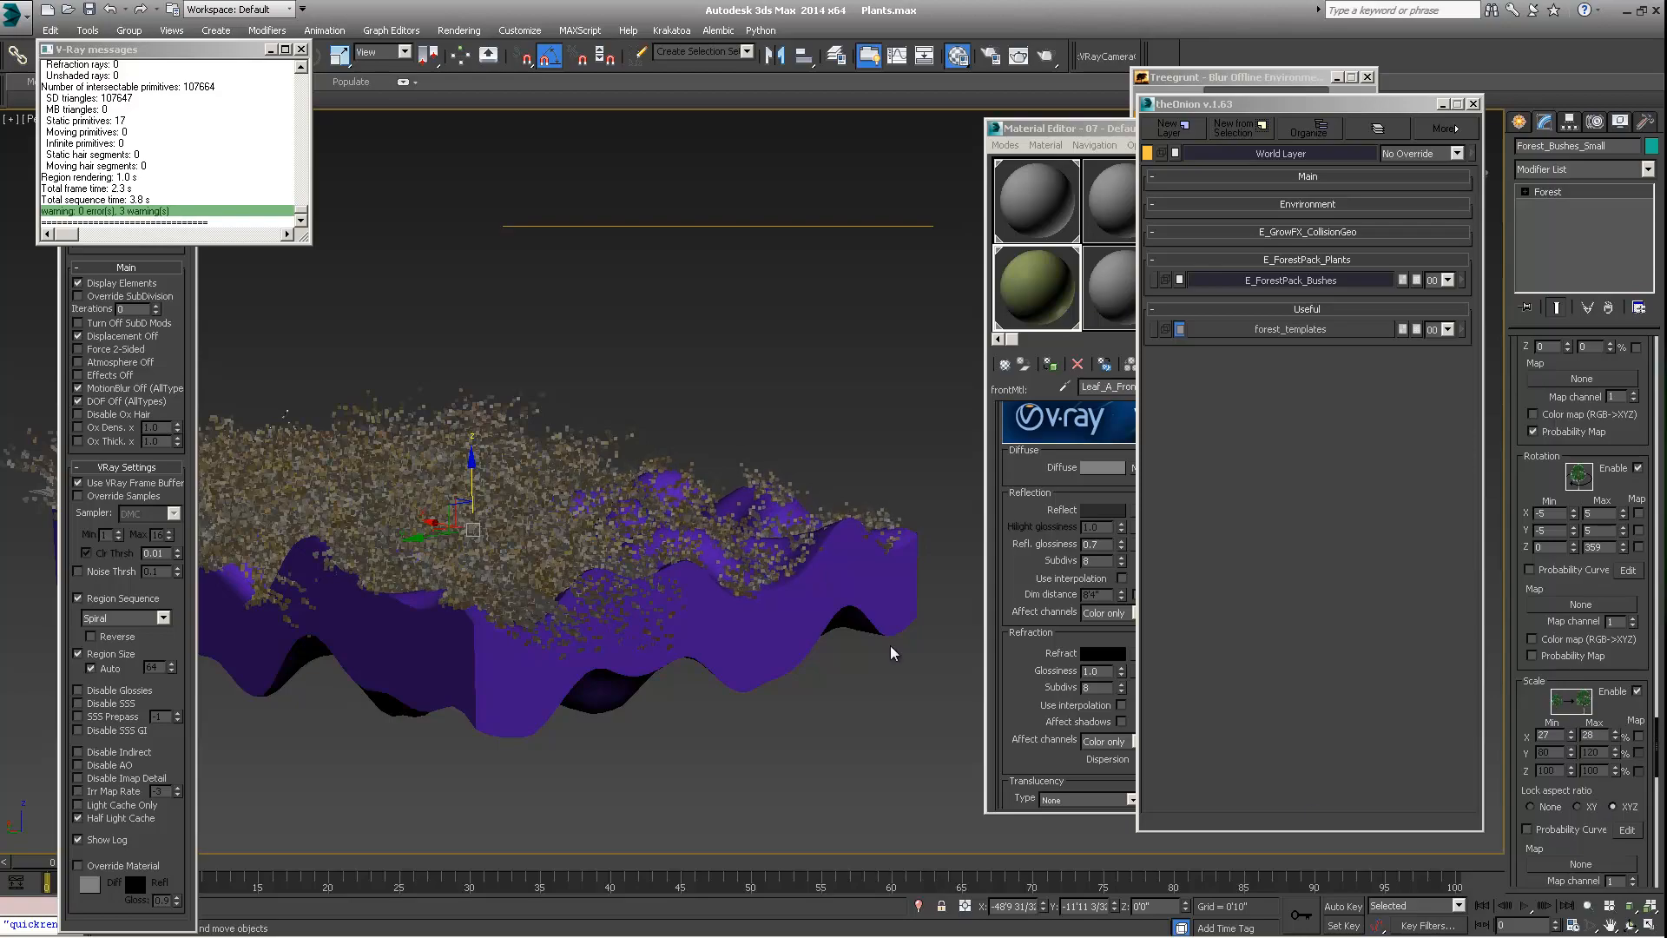
alt+middle_drag(894, 652, 838, 636)
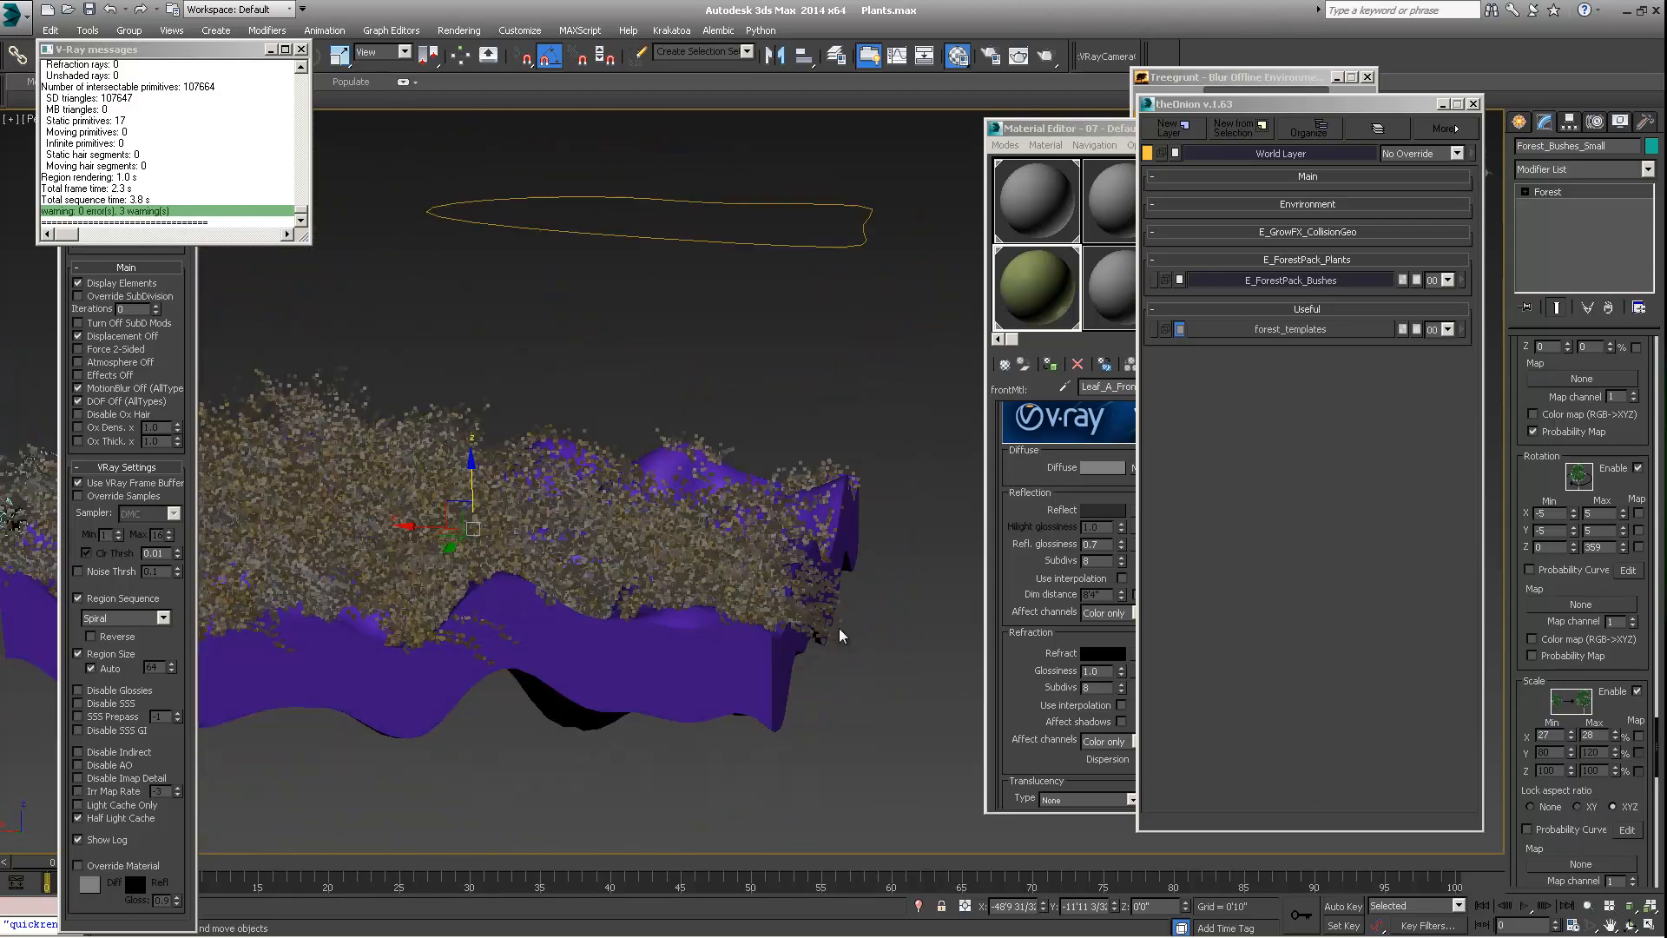
scroll(593, 545, down, 1)
middle_drag(531, 520, 661, 514)
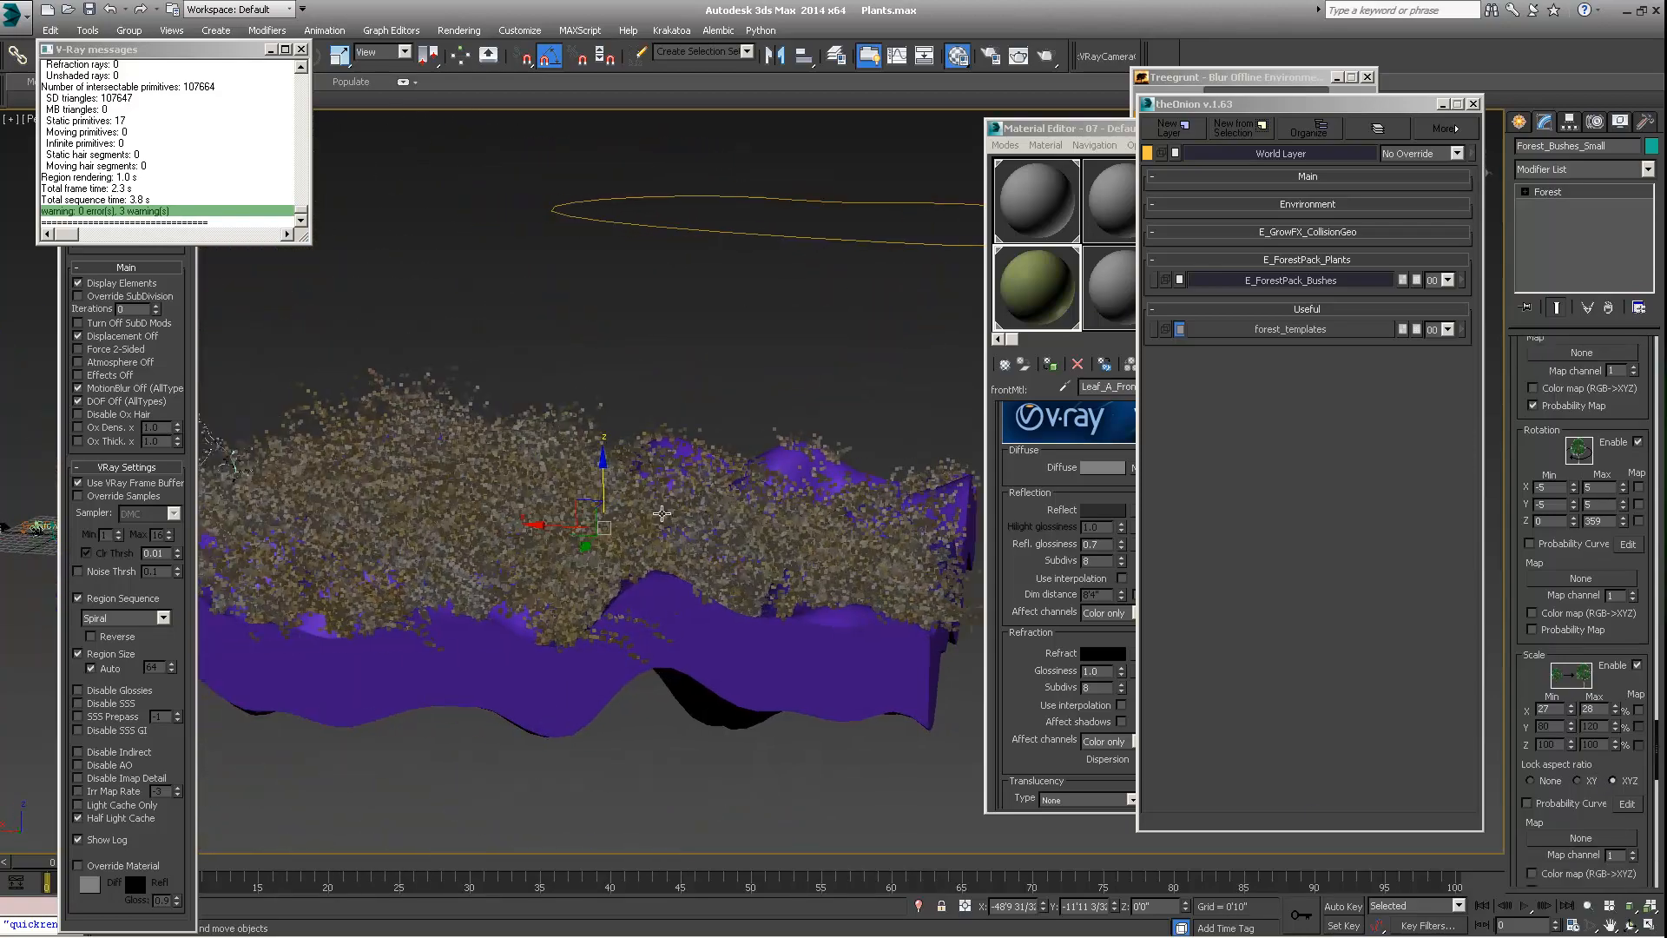
Select the large bushes' Forest object and hide it so only the small bushes remain on the terrain
right_click(441, 382)
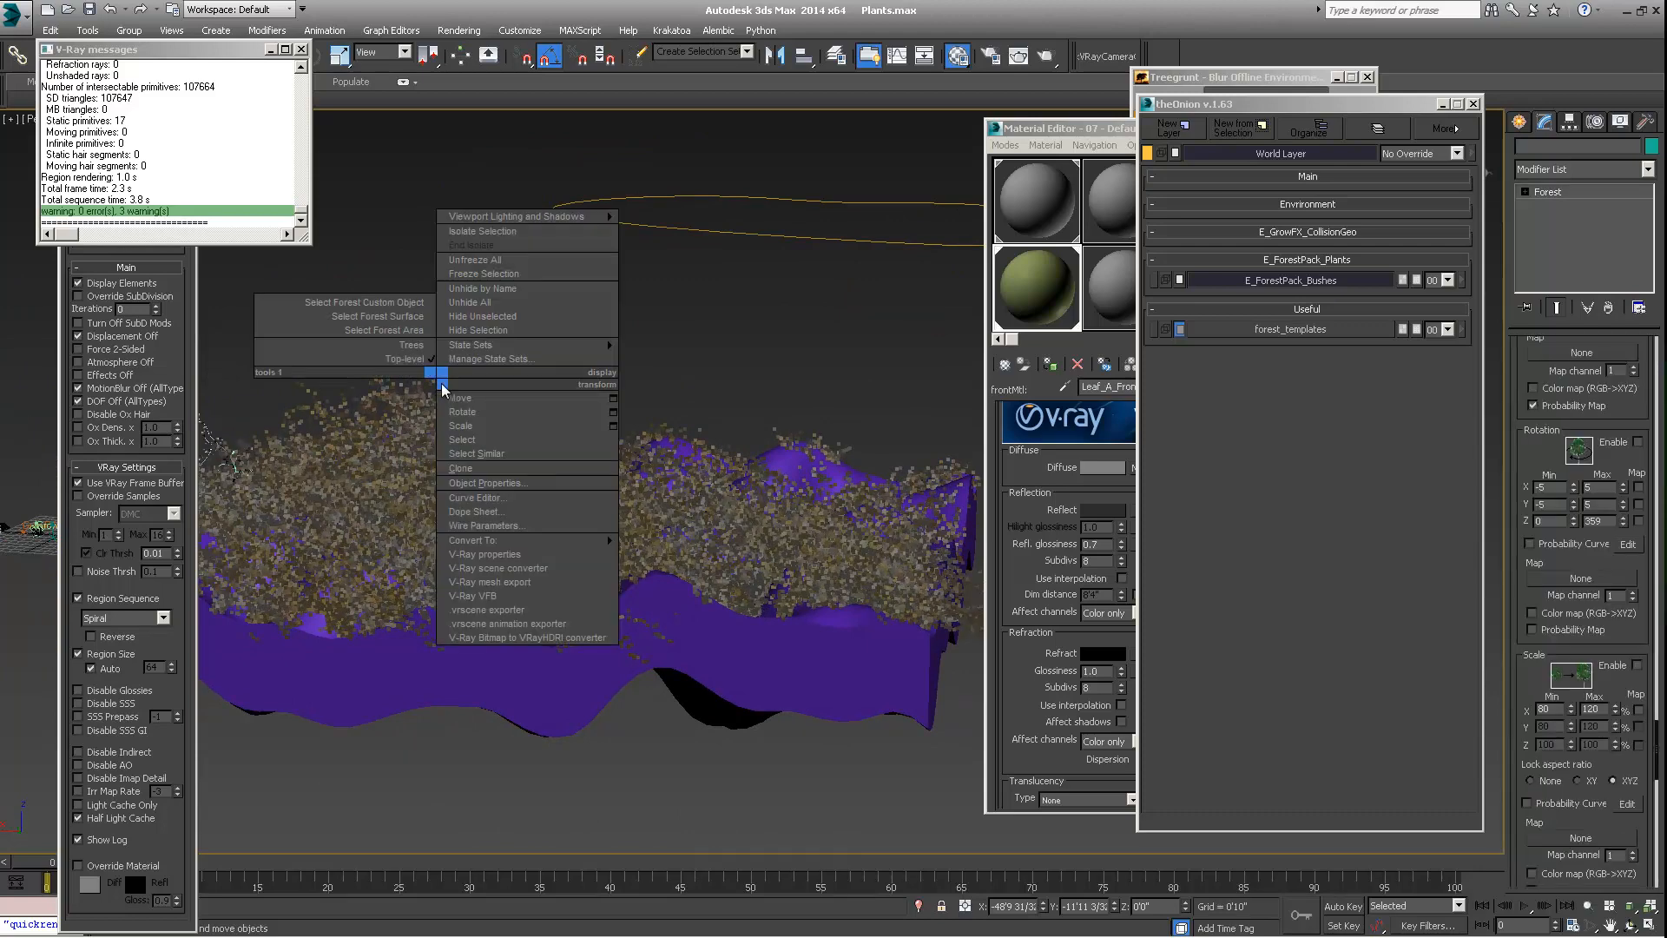
click(480, 331)
alt+middle_drag(538, 434, 607, 573)
scroll(695, 564, down, 3)
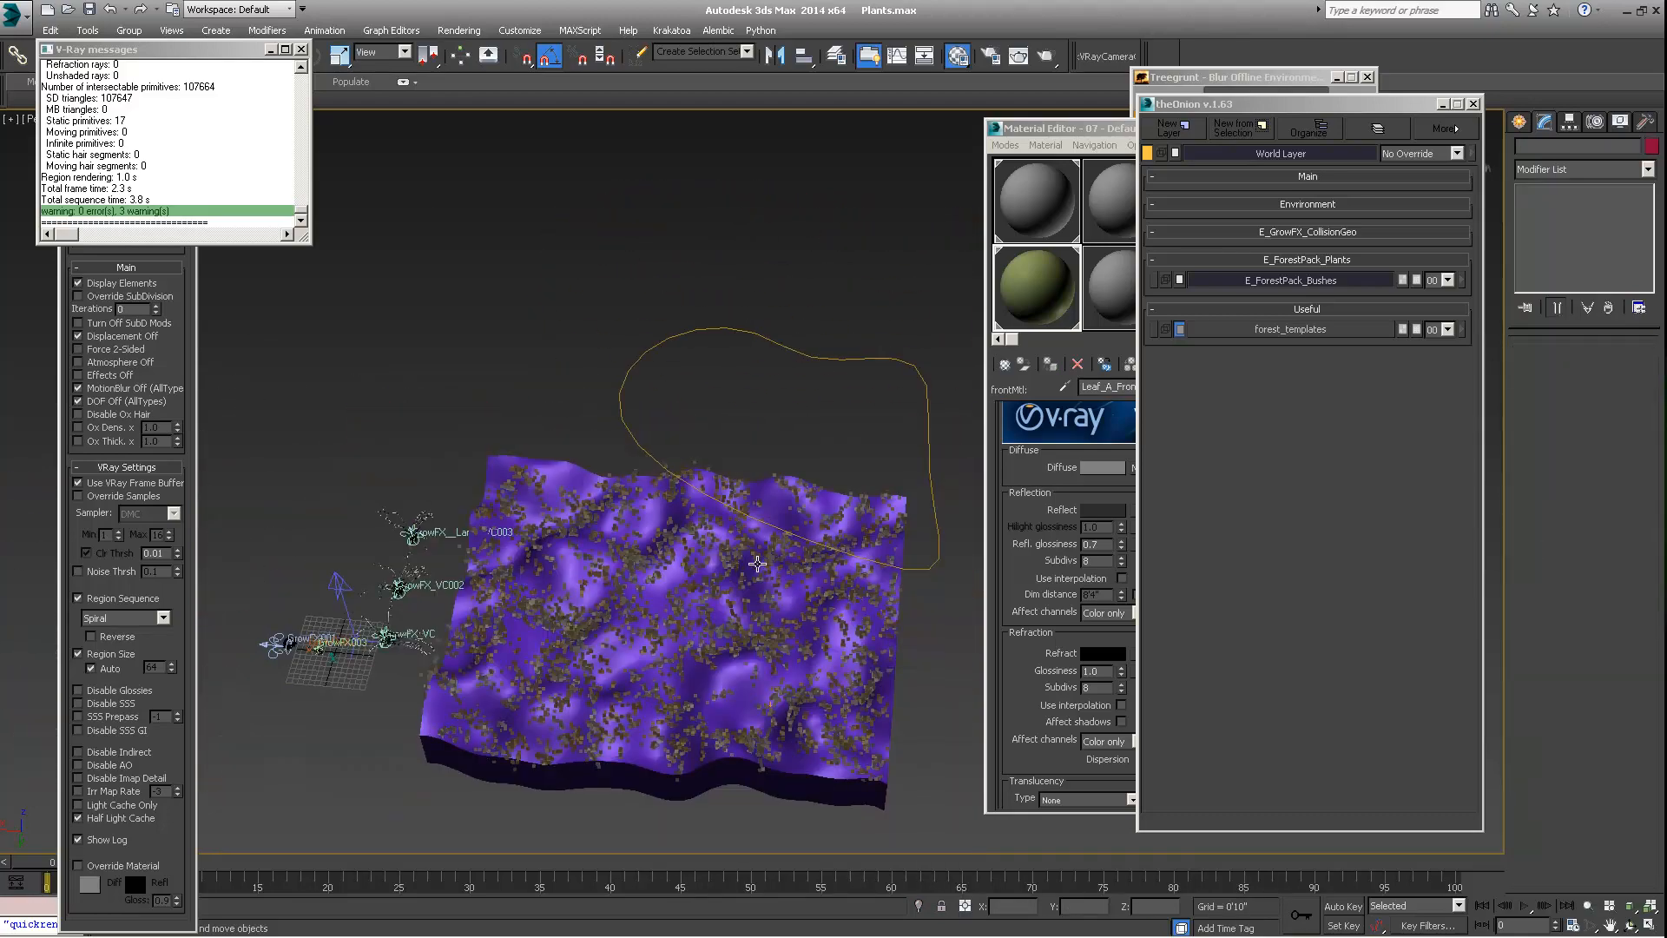
alt+middle_drag(759, 562, 703, 446)
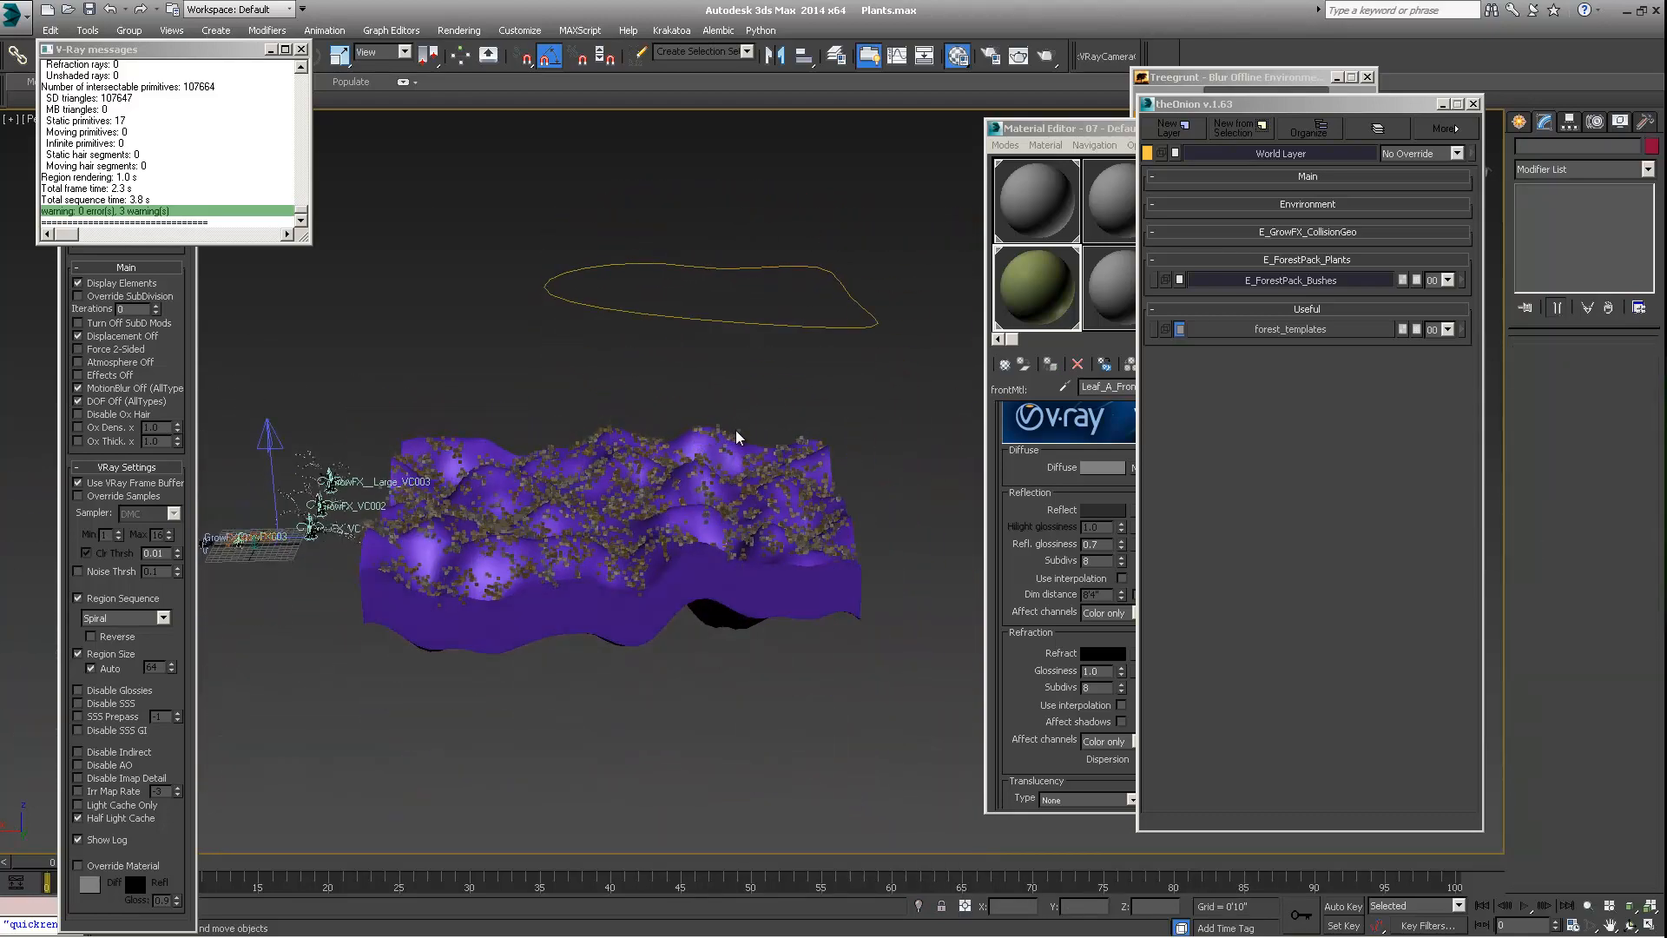
Turn off the Surface Area entry of Forest_Bushes_Small so that only the Line001 spline area limits the scatter
click(735, 432)
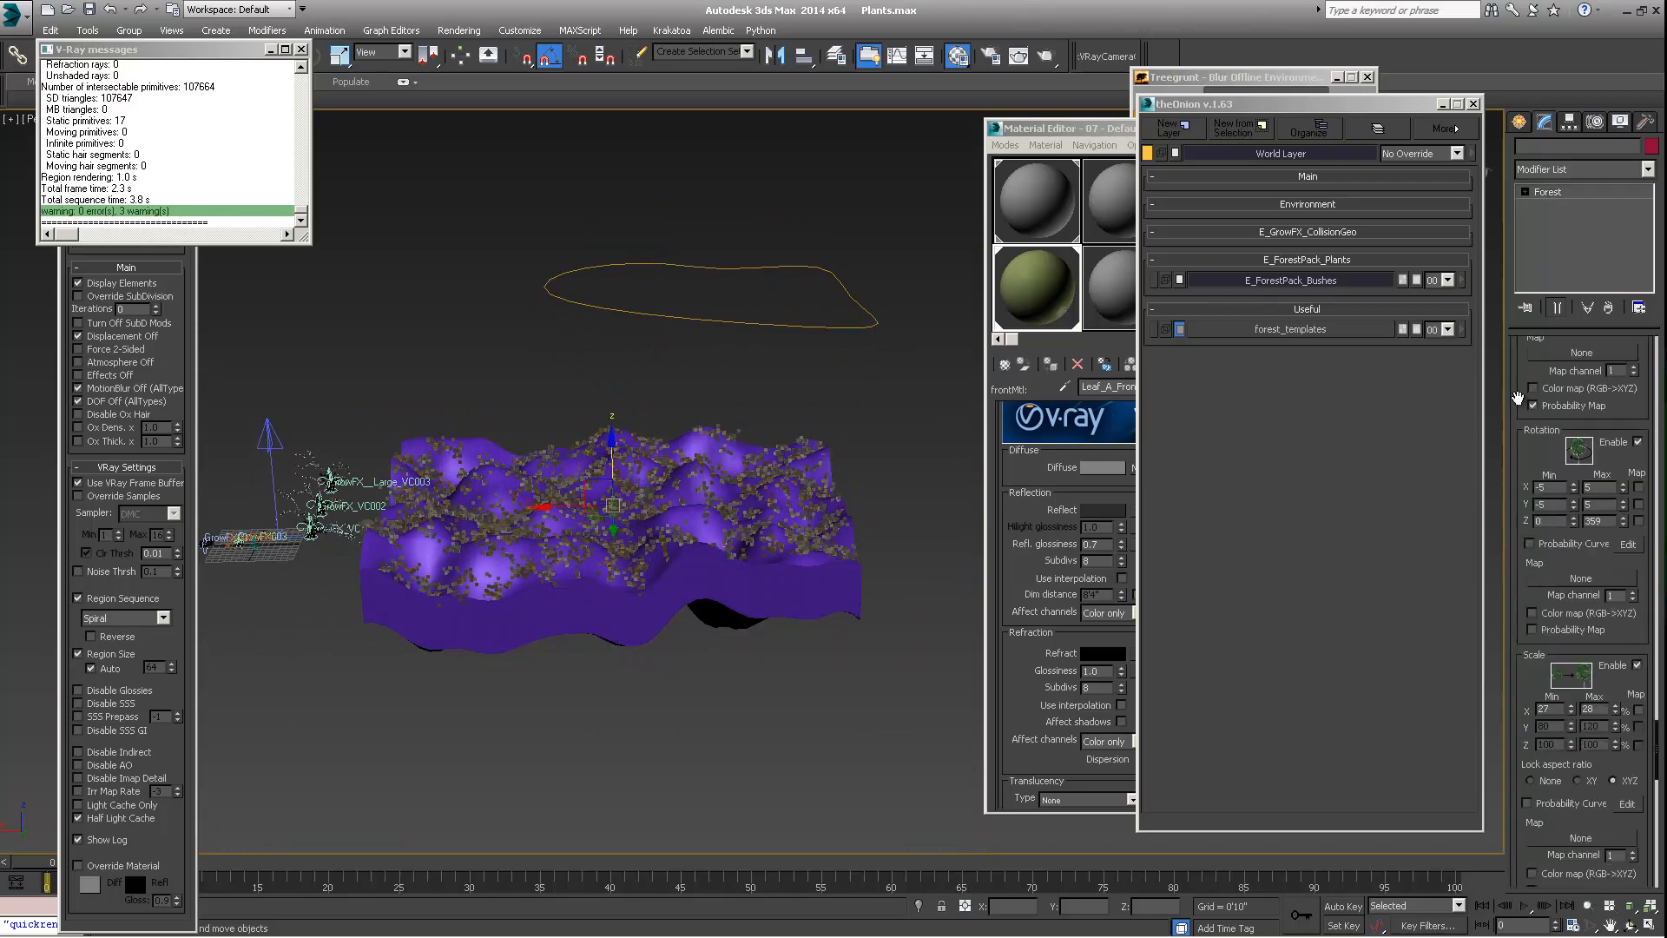
scroll(1518, 448, down, 10)
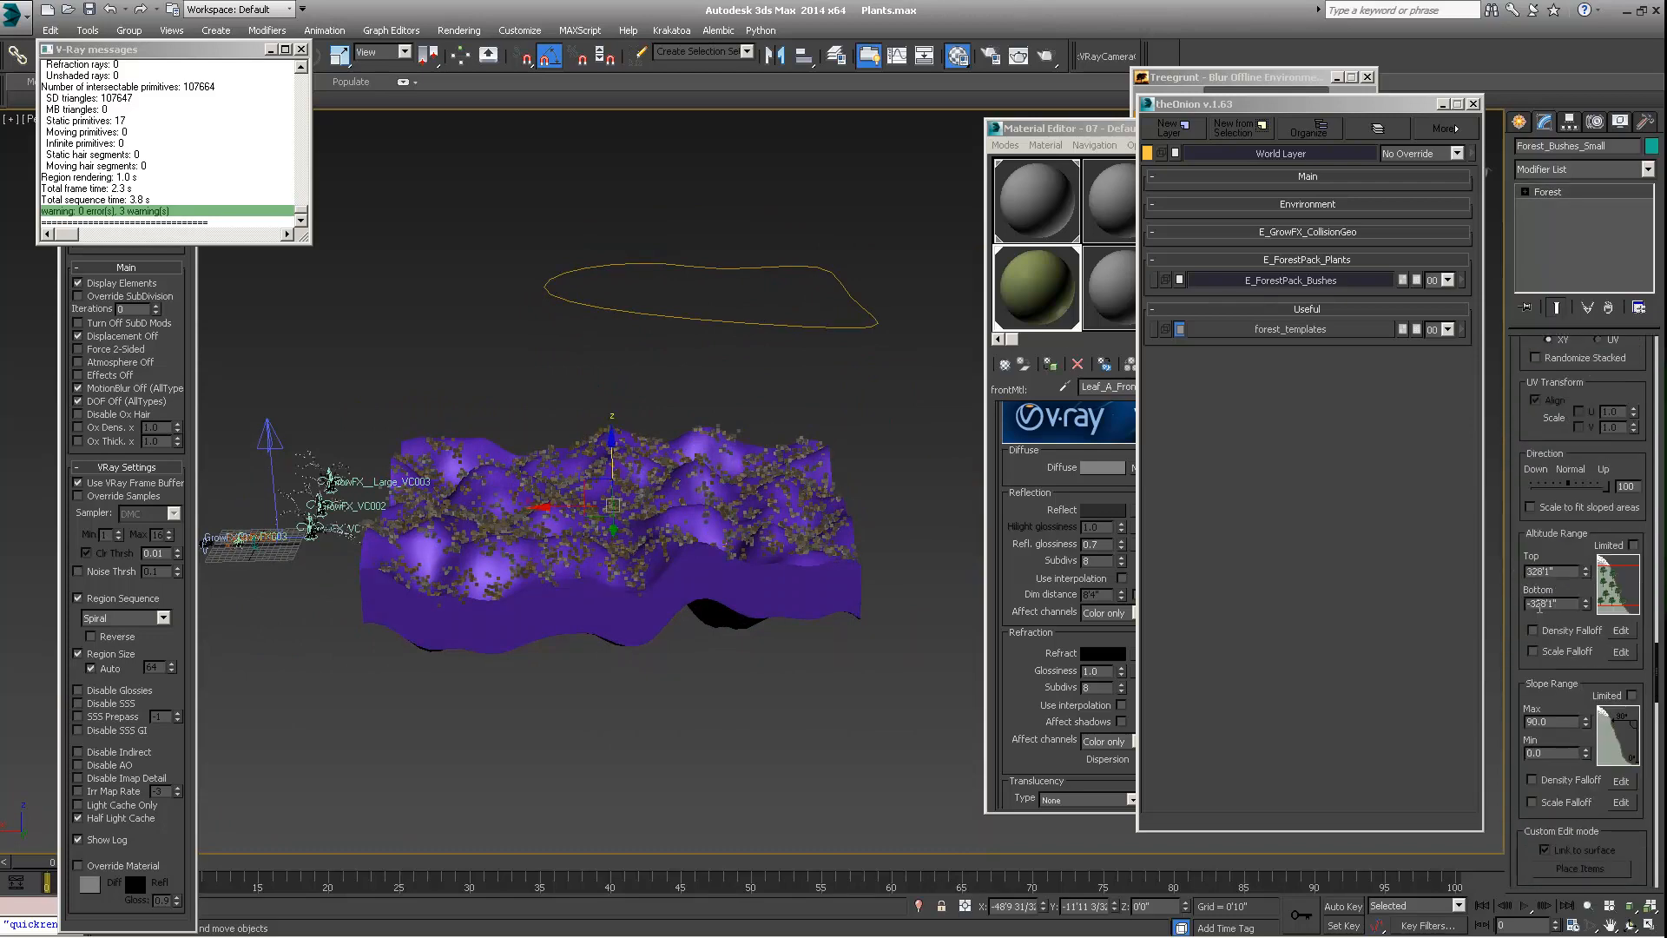
scroll(1539, 608, up, 15)
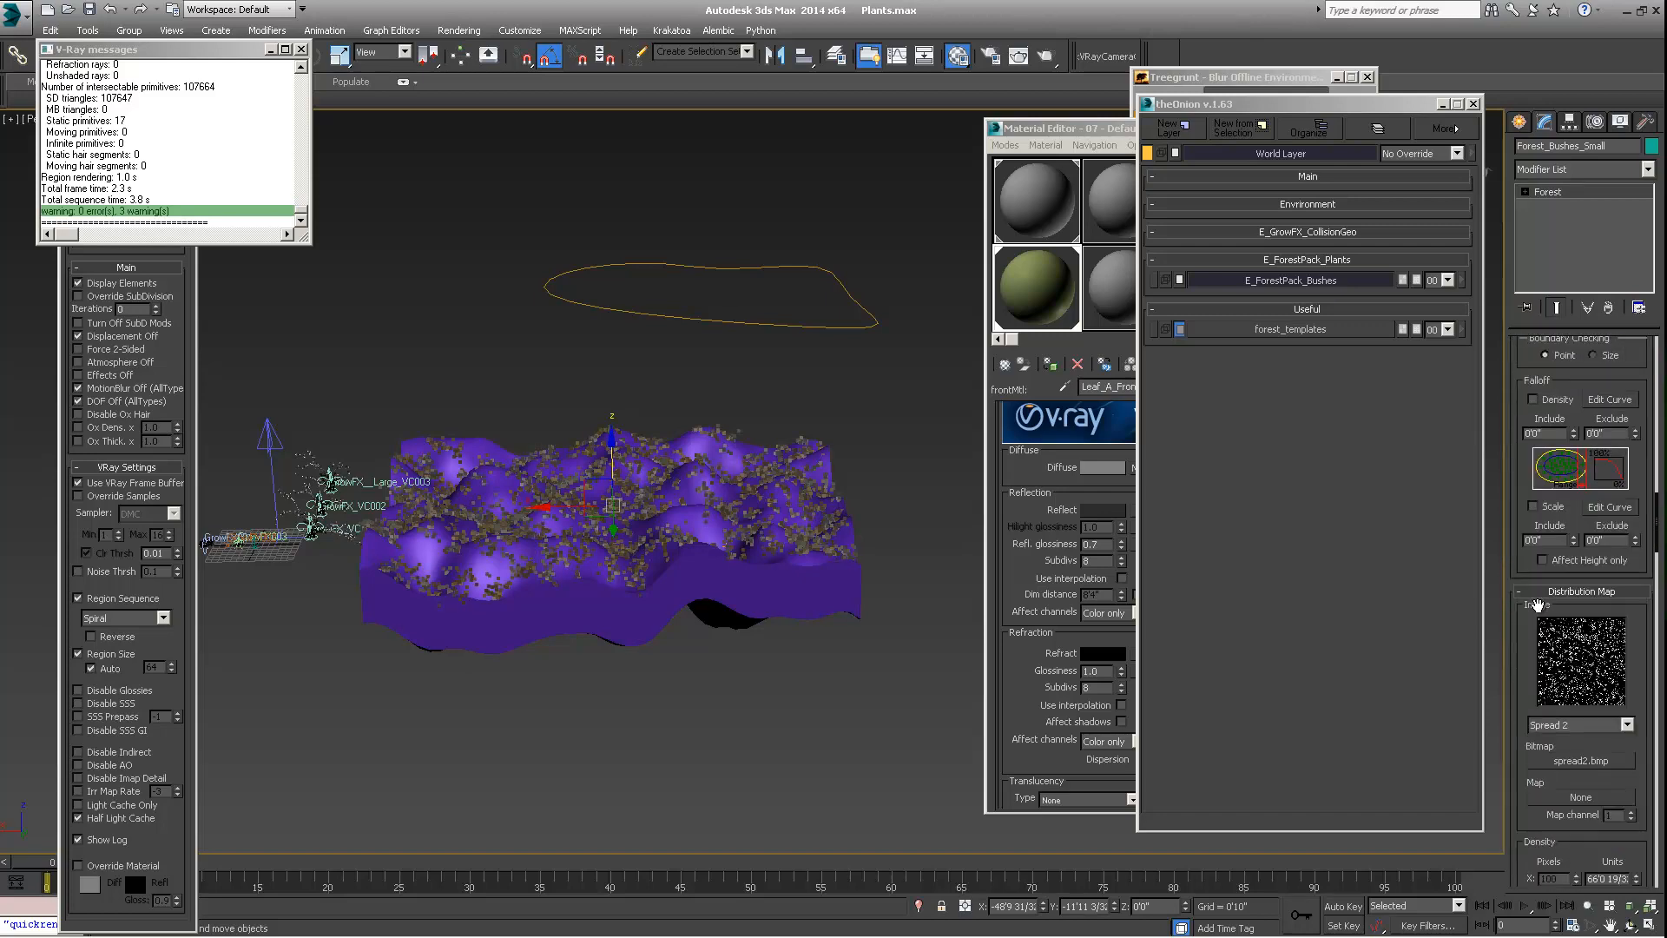
scroll(1536, 605, up, 10)
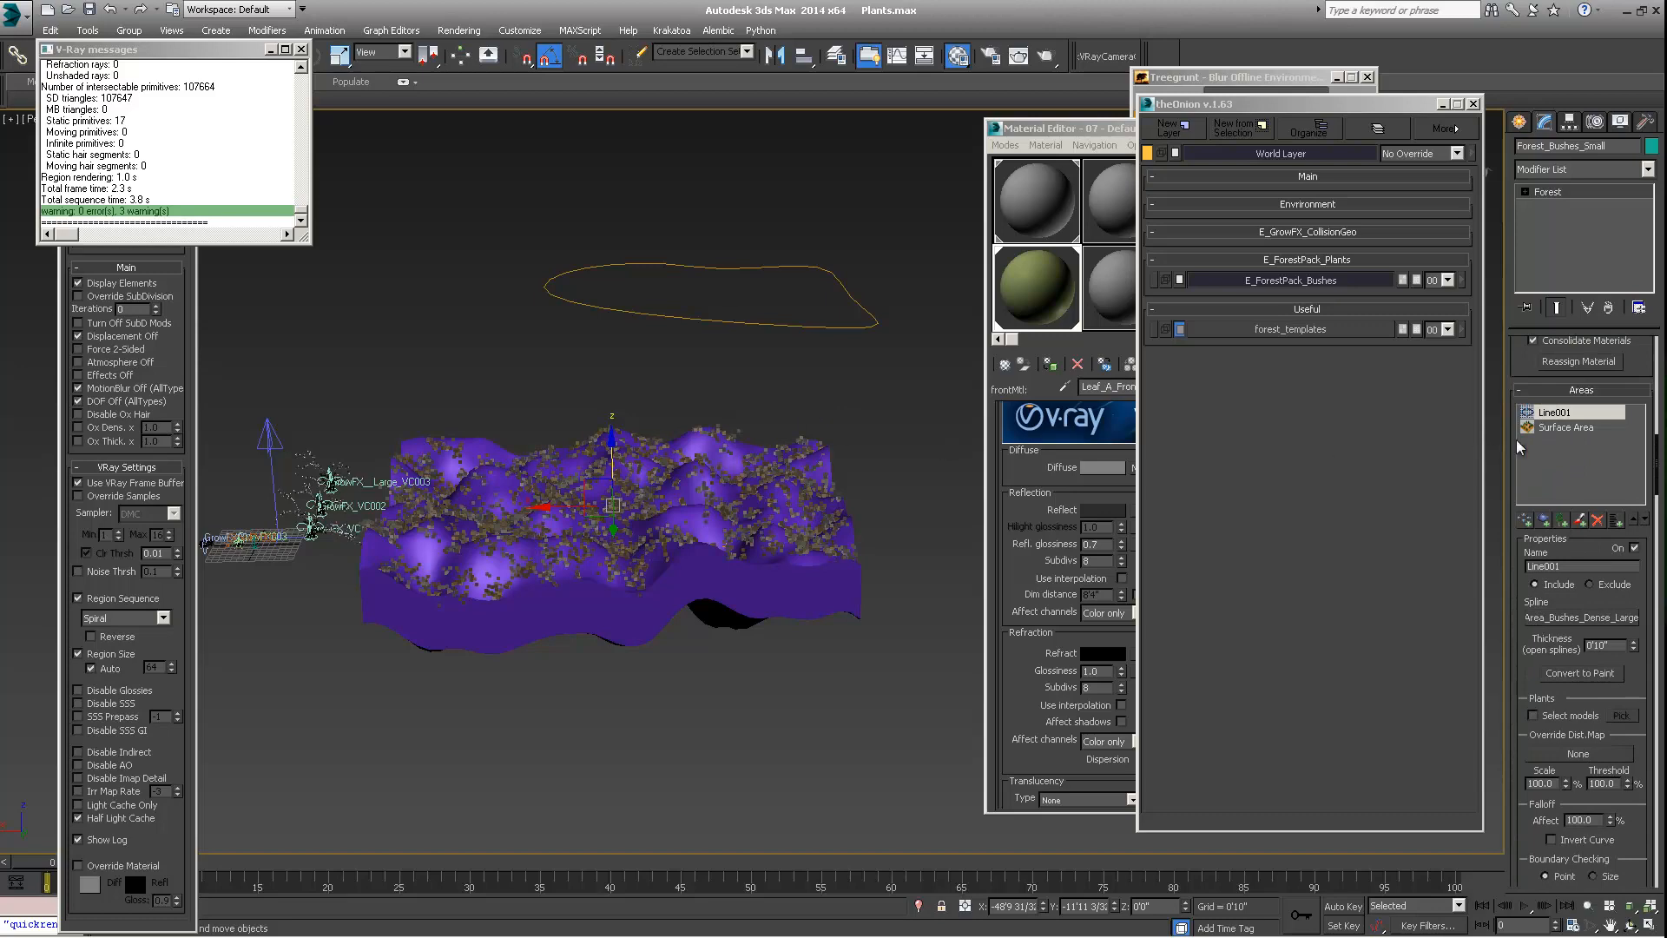
click(1560, 427)
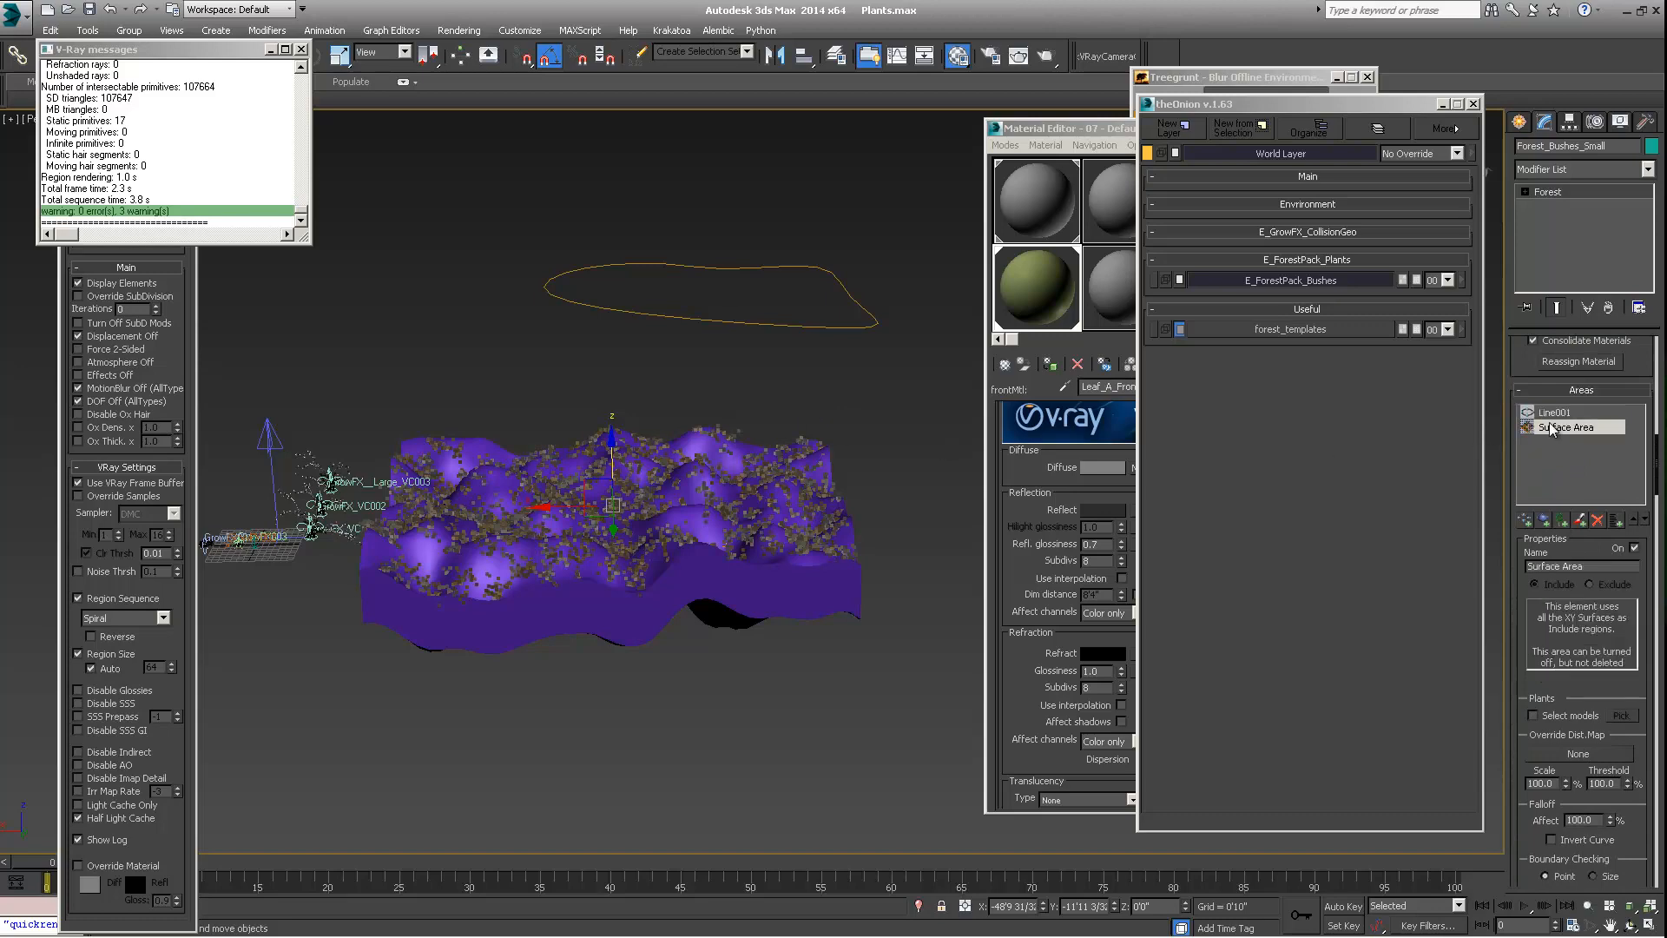
click(1635, 550)
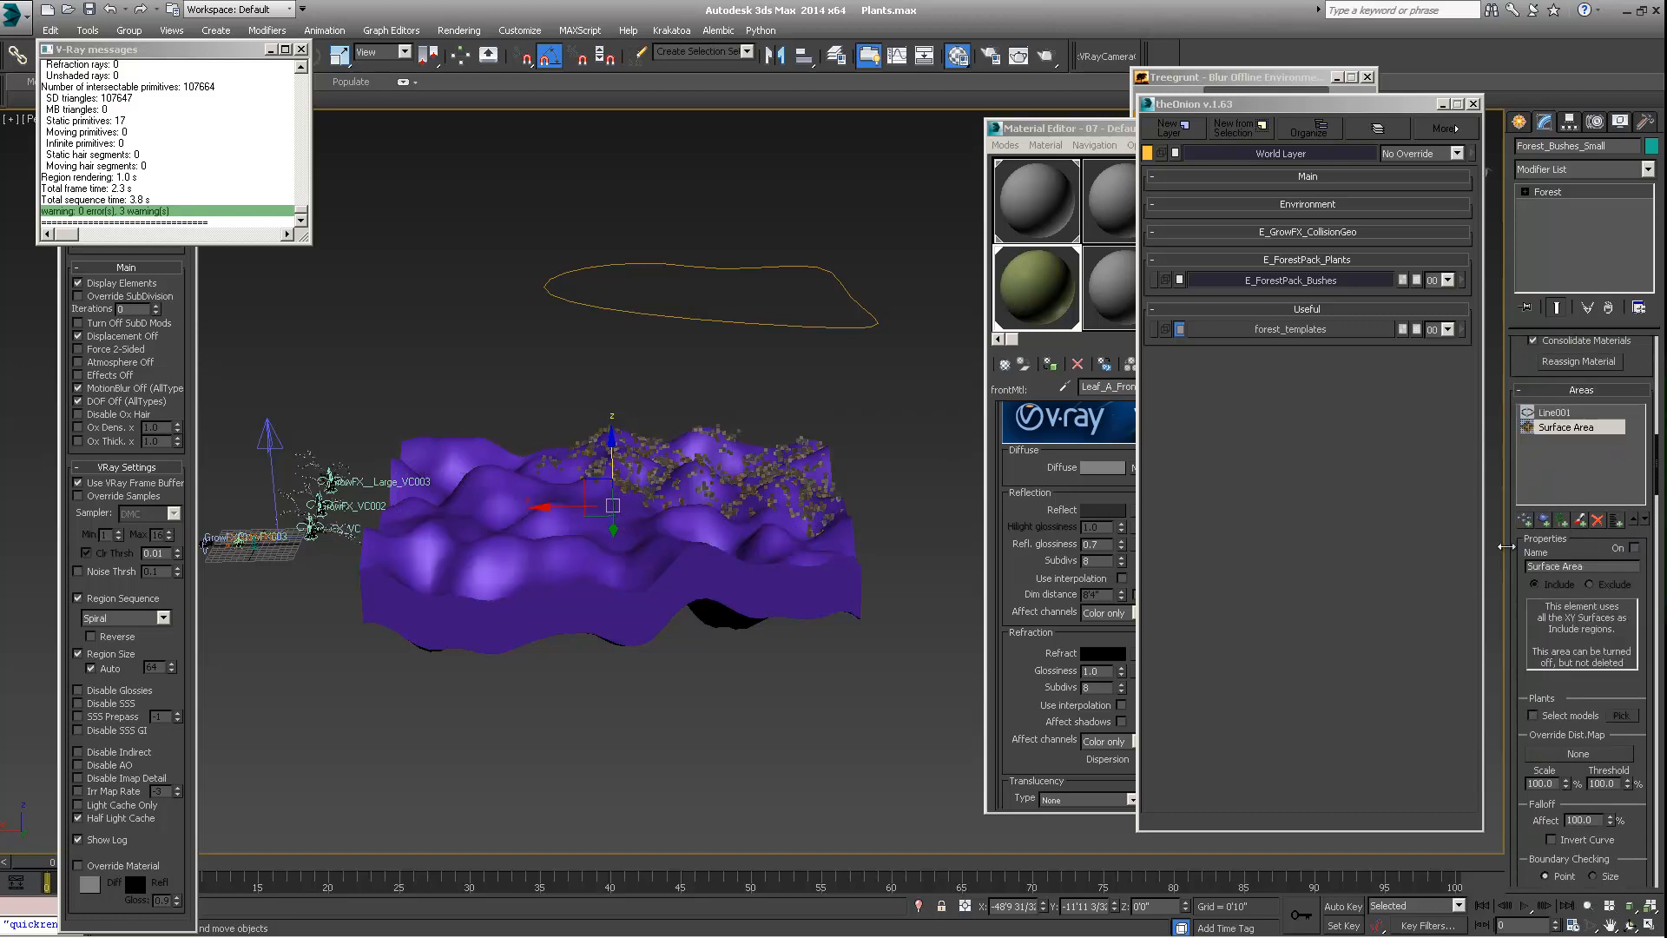
alt+middle_drag(859, 573, 674, 491)
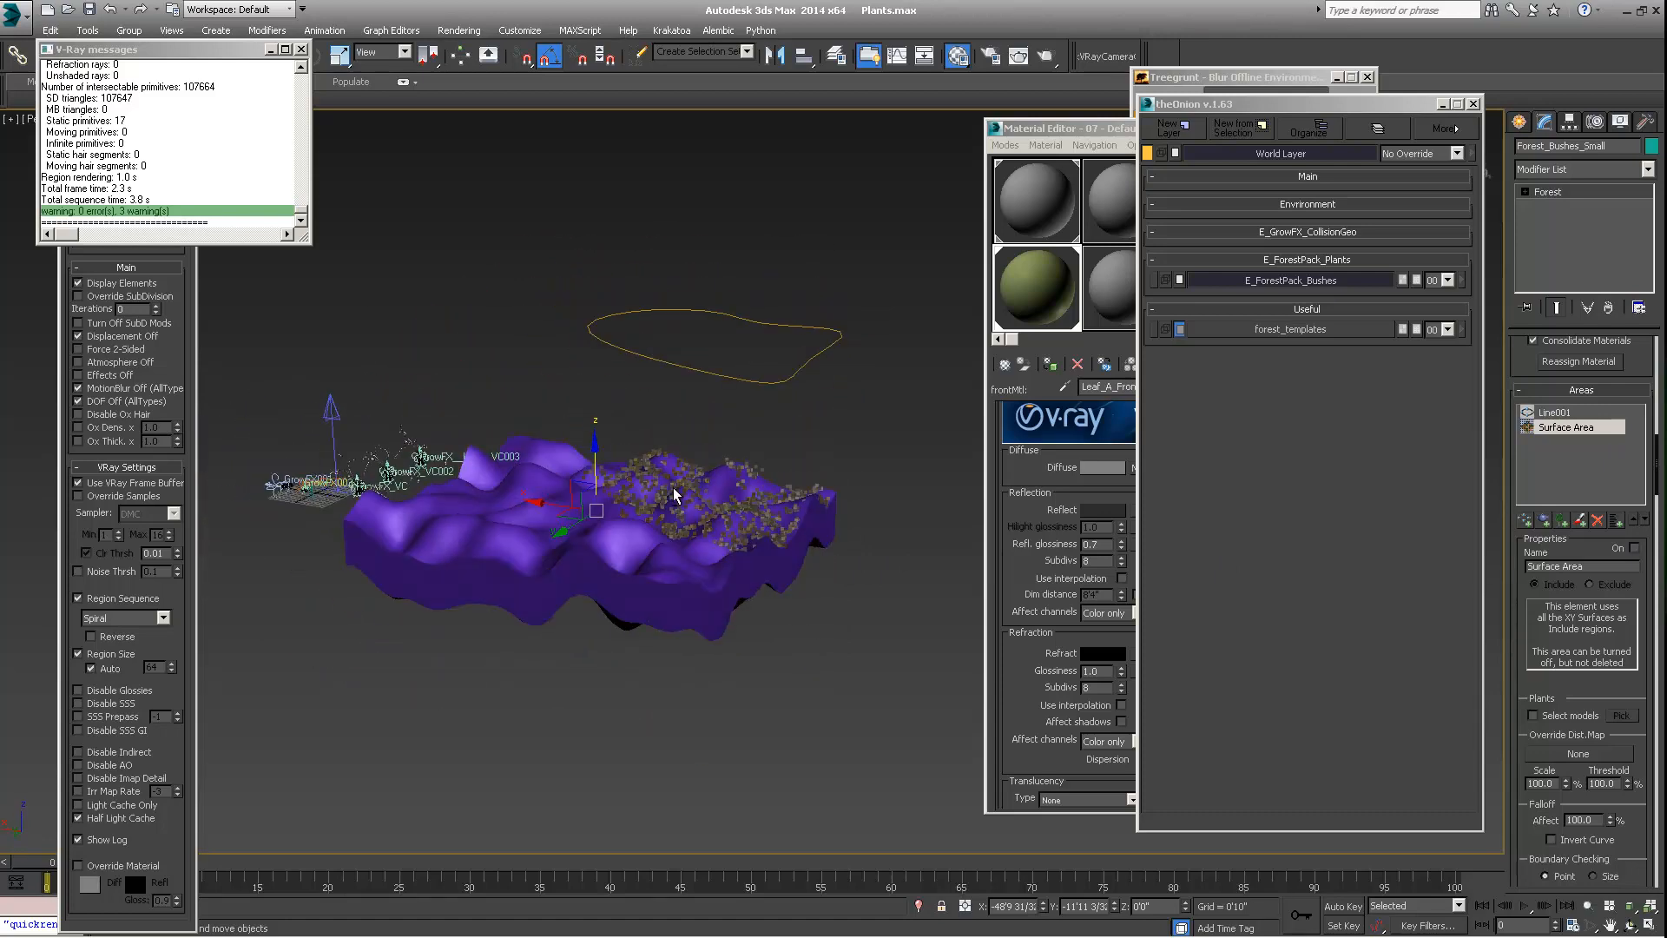
Unhide all objects without unhiding the hidden layers, bringing back the large bushes
right_click(667, 382)
click(708, 314)
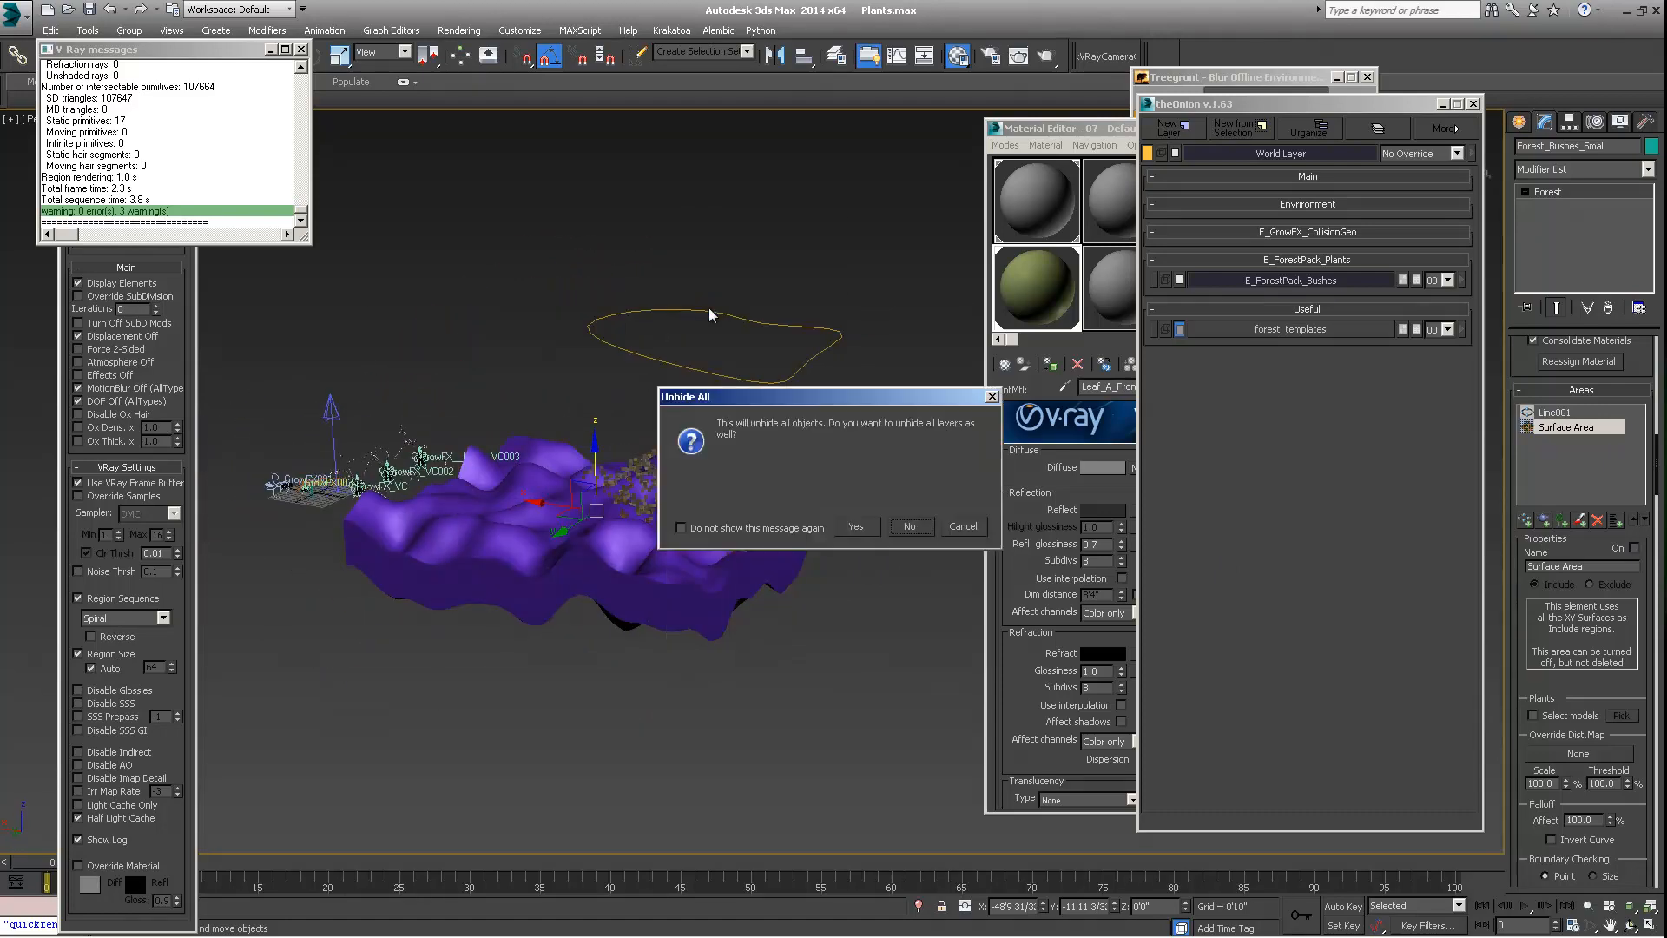
click(921, 531)
middle_drag(726, 530, 685, 521)
scroll(702, 558, up, 2)
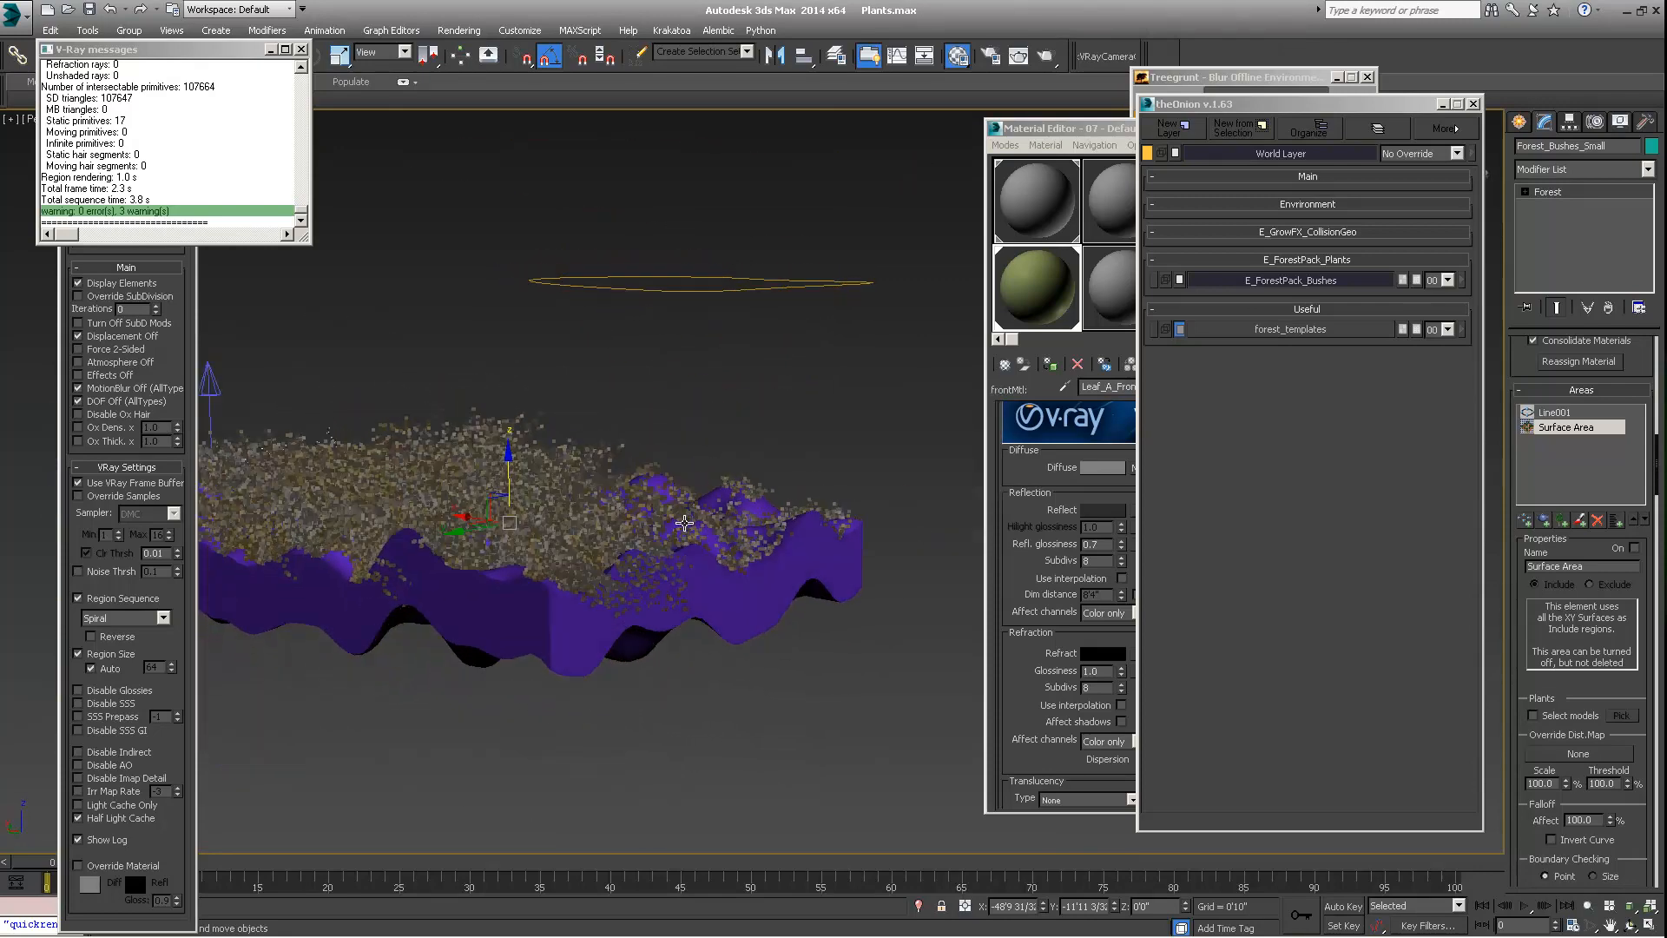
scroll(724, 496, up, 2)
Review the area, surface and transform settings of Forest_Bushes_Small and inspect both bush scatters on the terrain
click(774, 447)
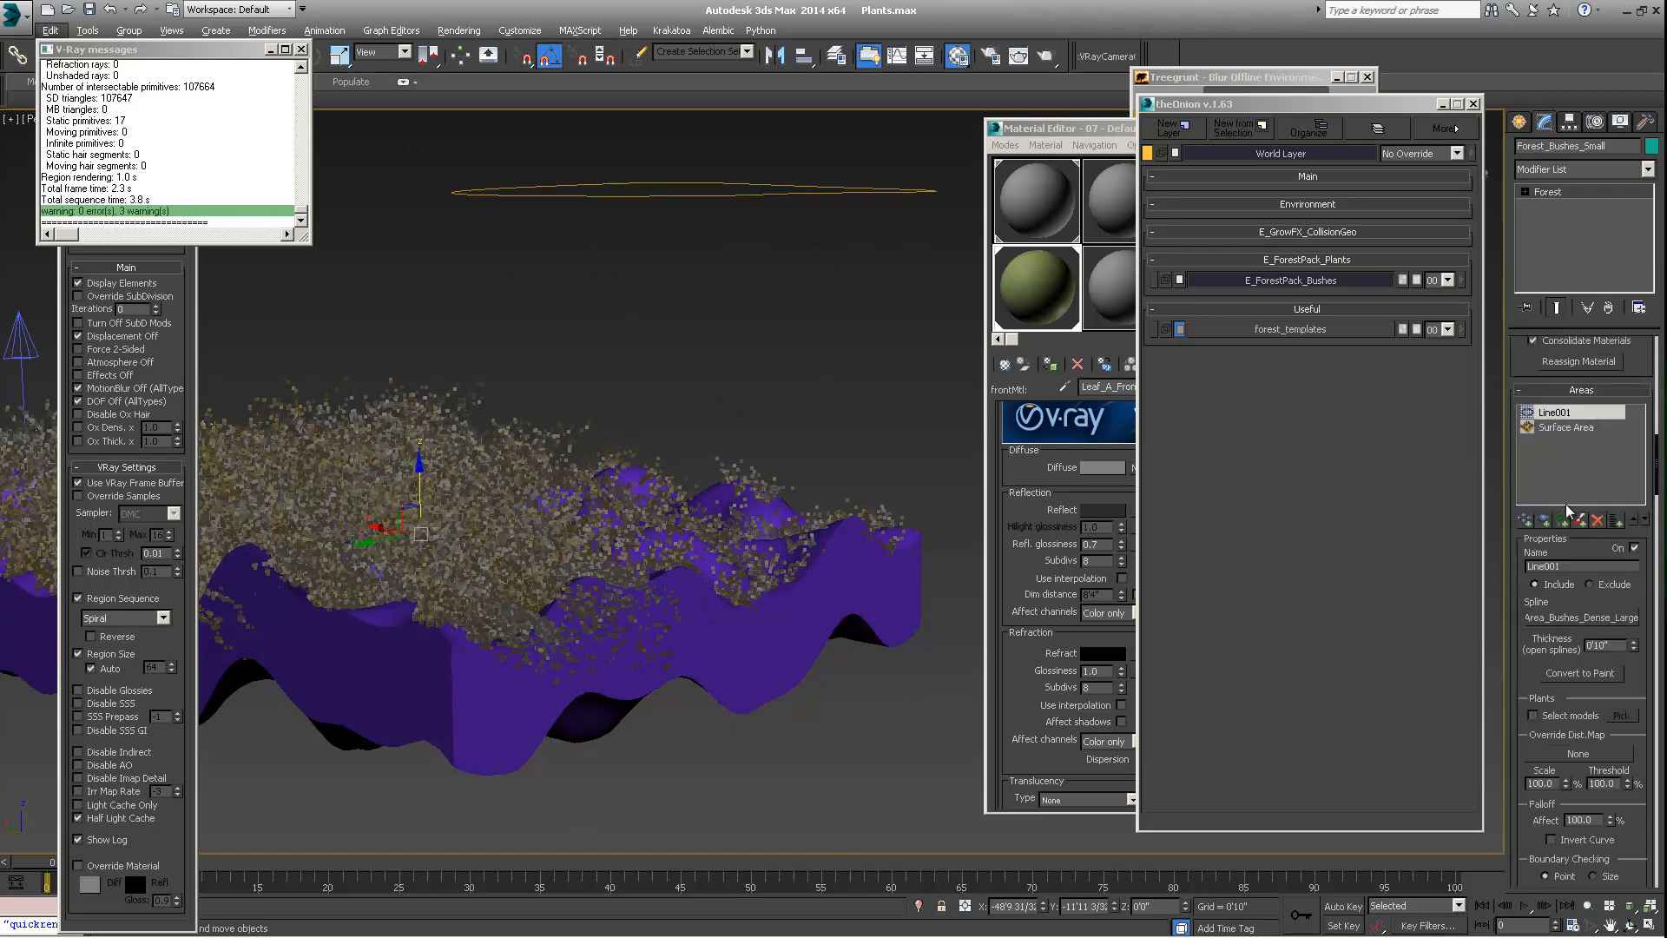
scroll(1536, 408, down, 4)
scroll(1535, 403, down, 10)
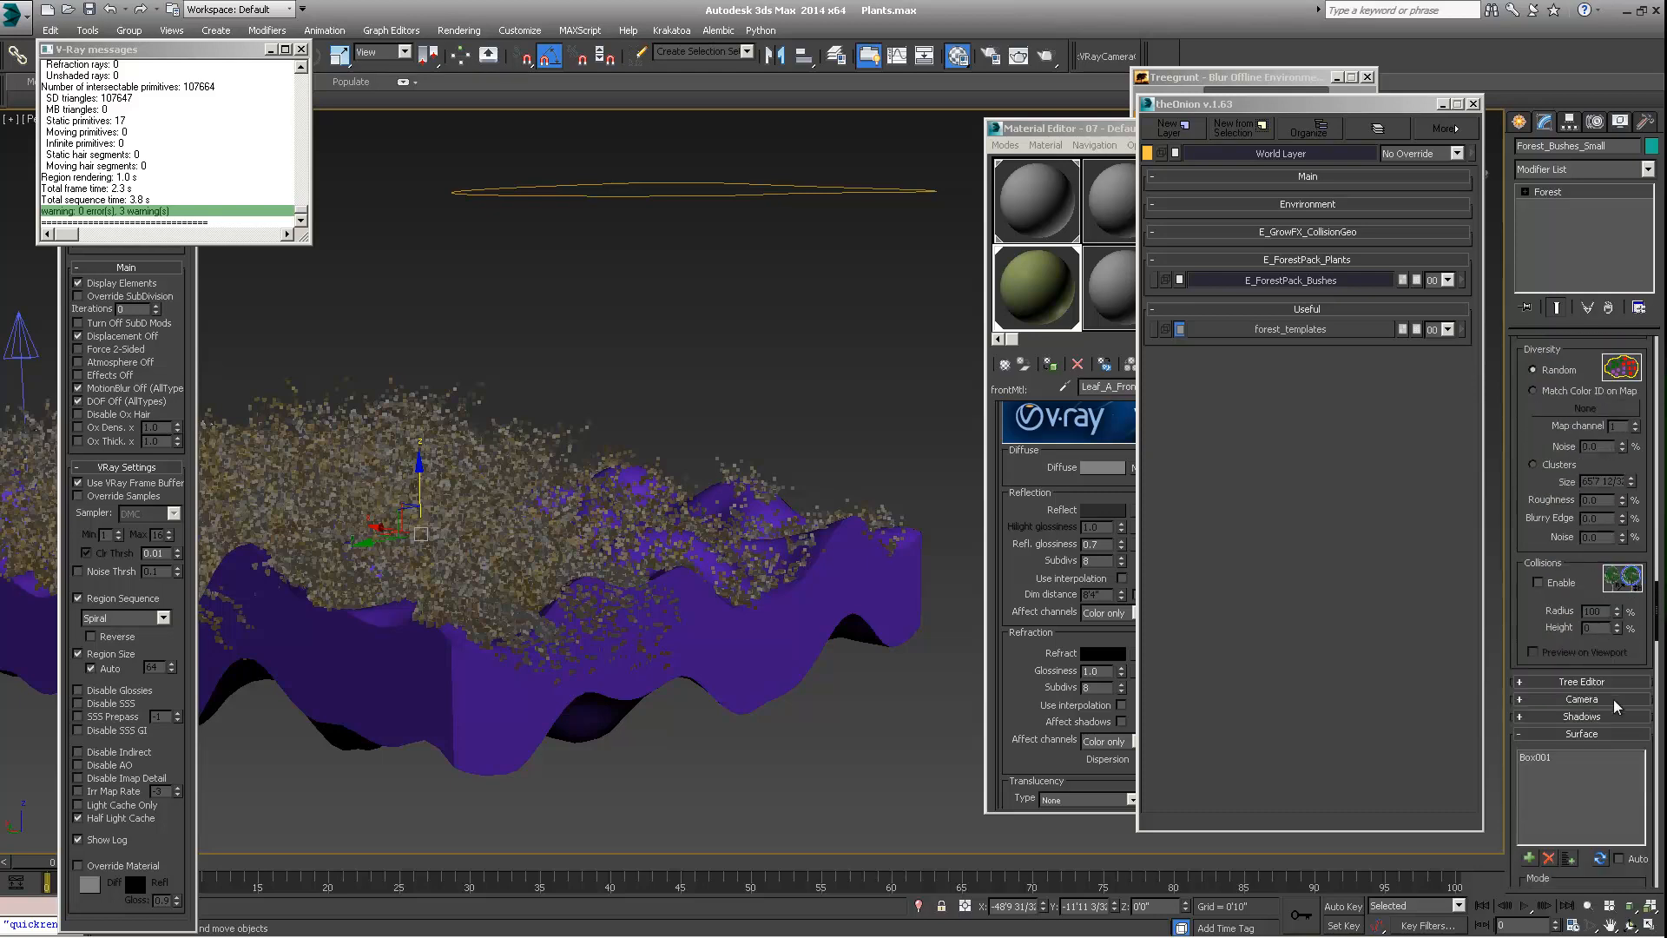
scroll(1613, 700, down, 8)
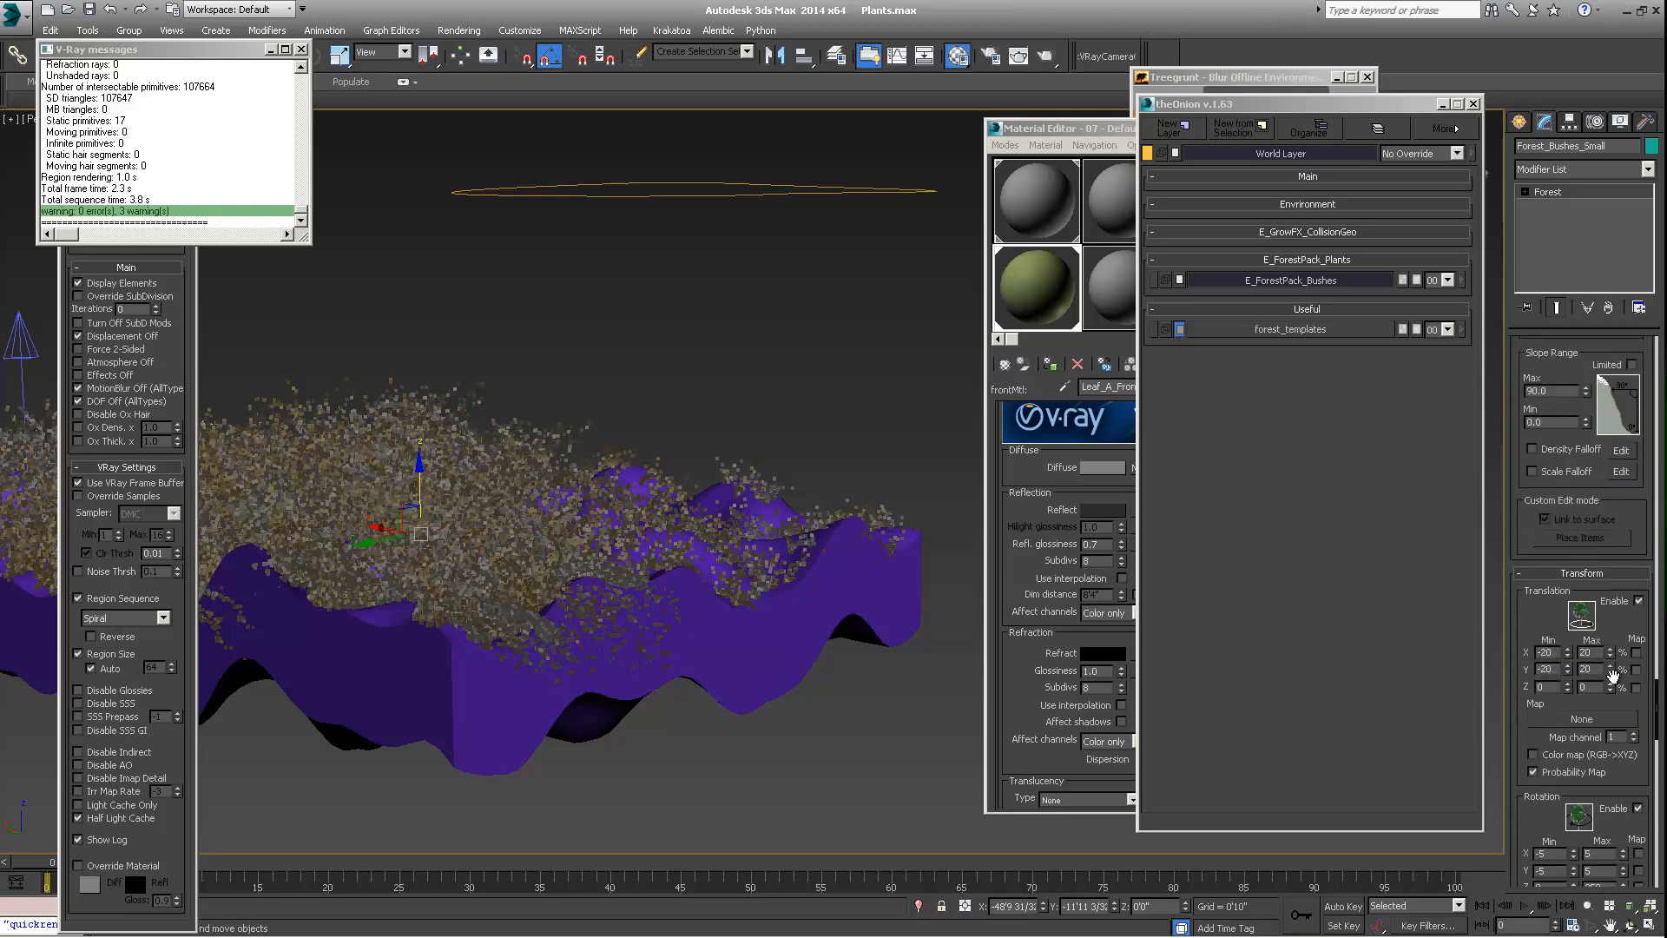
scroll(1536, 618, down, 5)
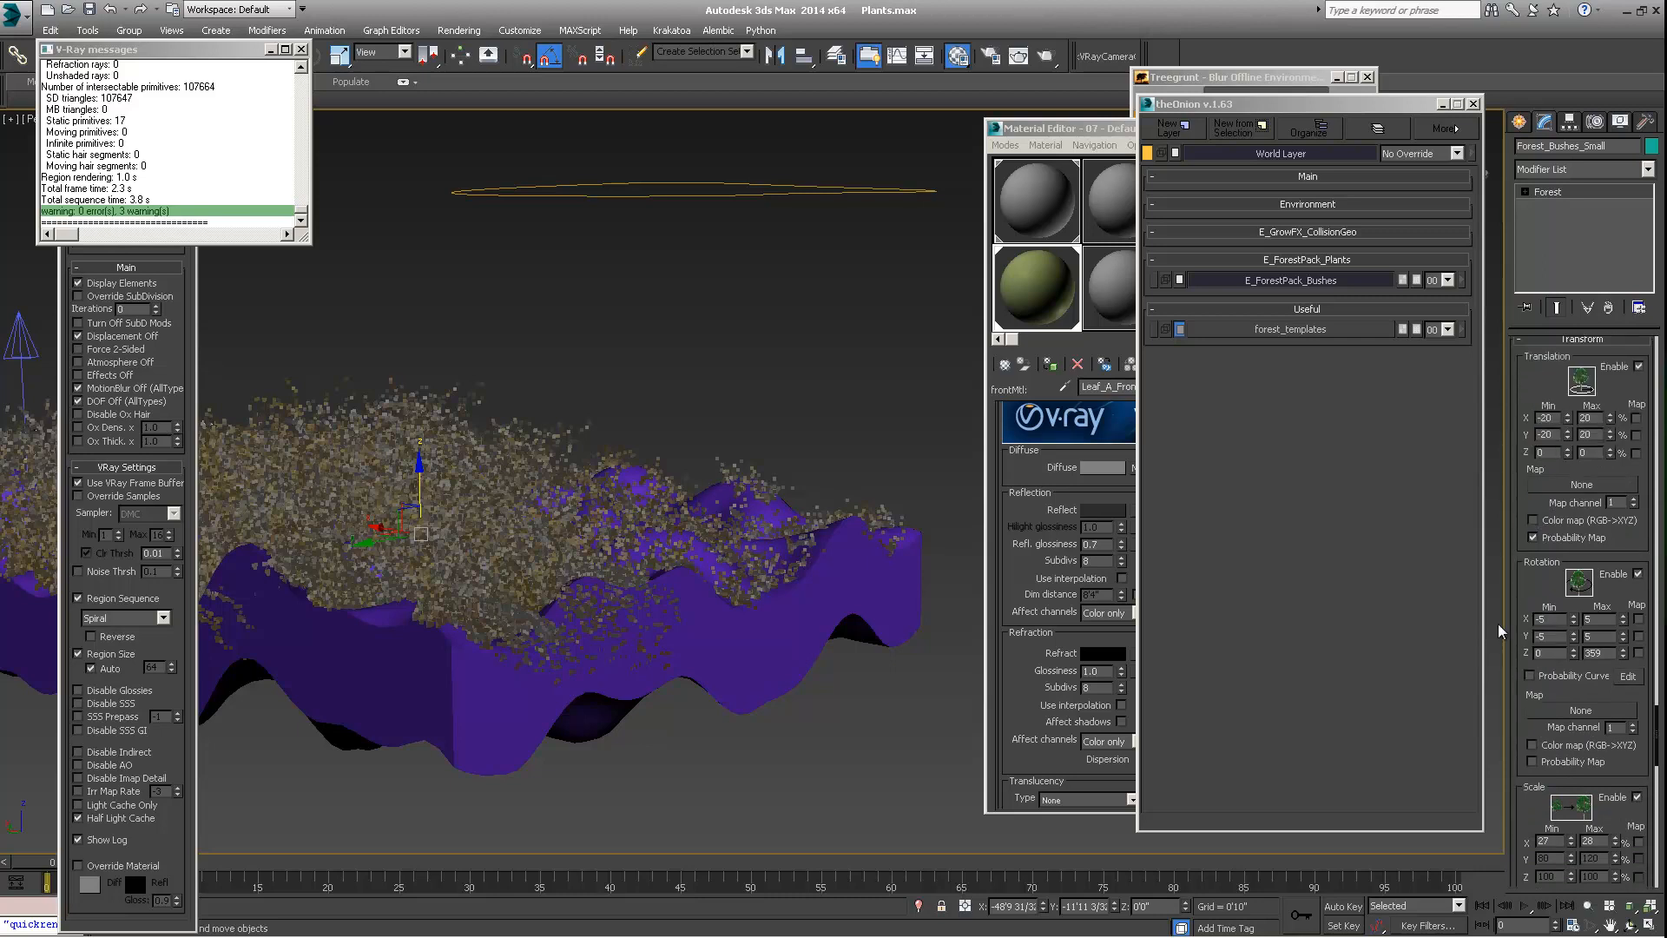
scroll(1547, 547, down, 1)
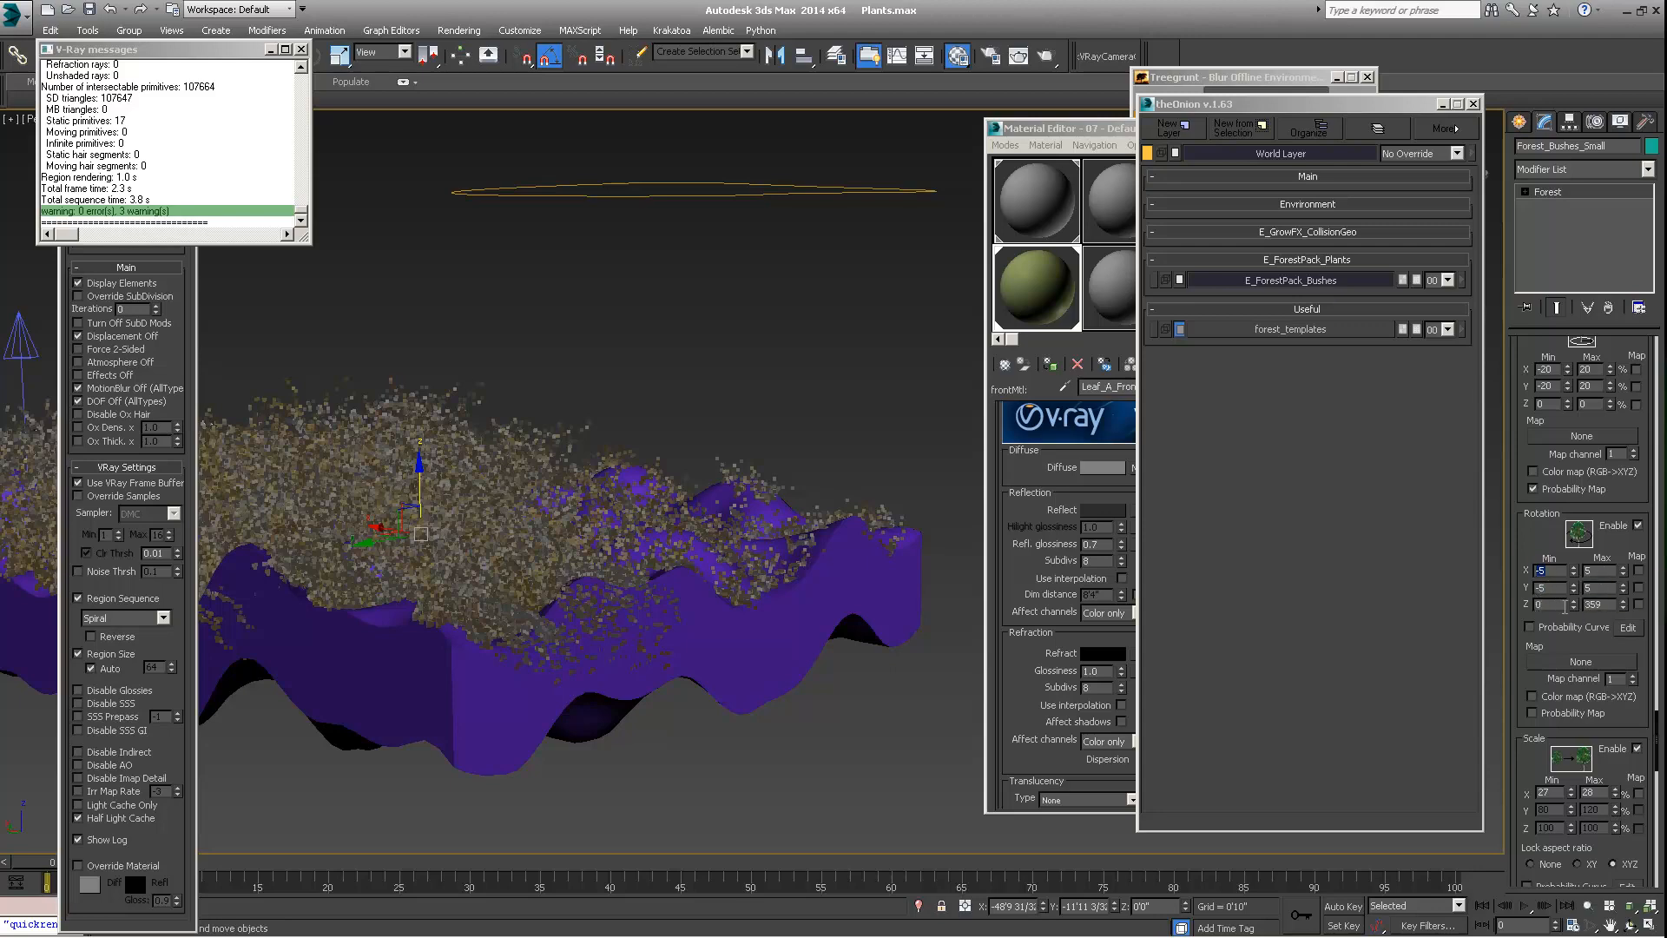
alt+middle_drag(903, 537, 796, 522)
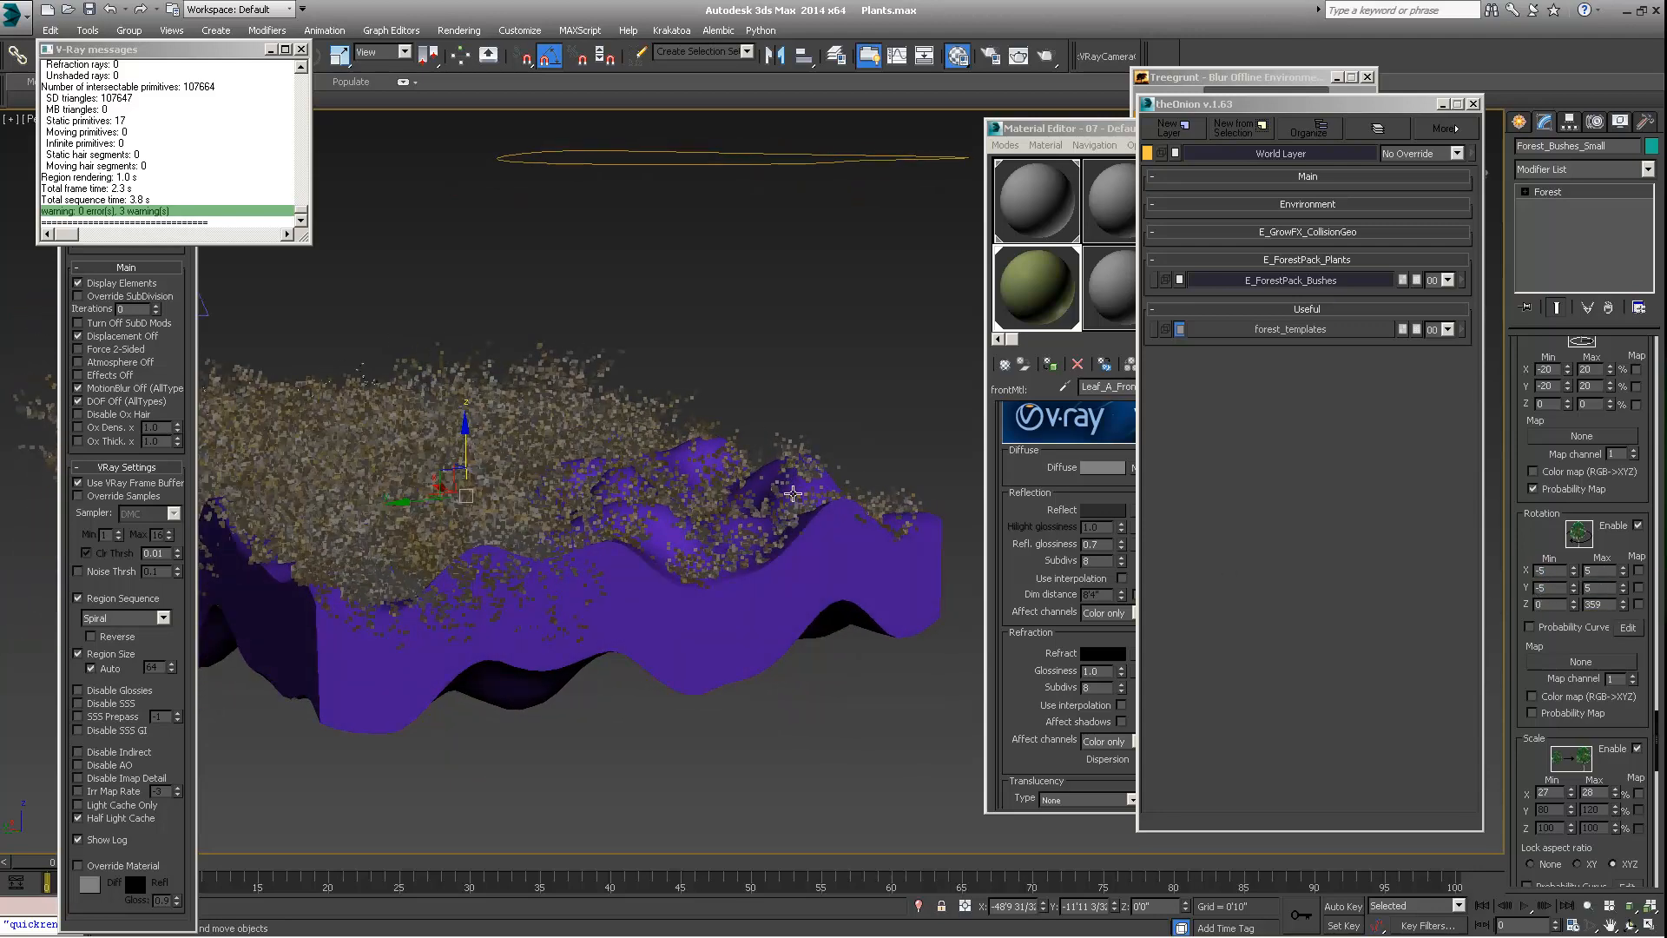
alt+middle_drag(607, 484, 544, 503)
scroll(662, 525, down, 4)
scroll(577, 549, up, 2)
scroll(567, 597, down, 2)
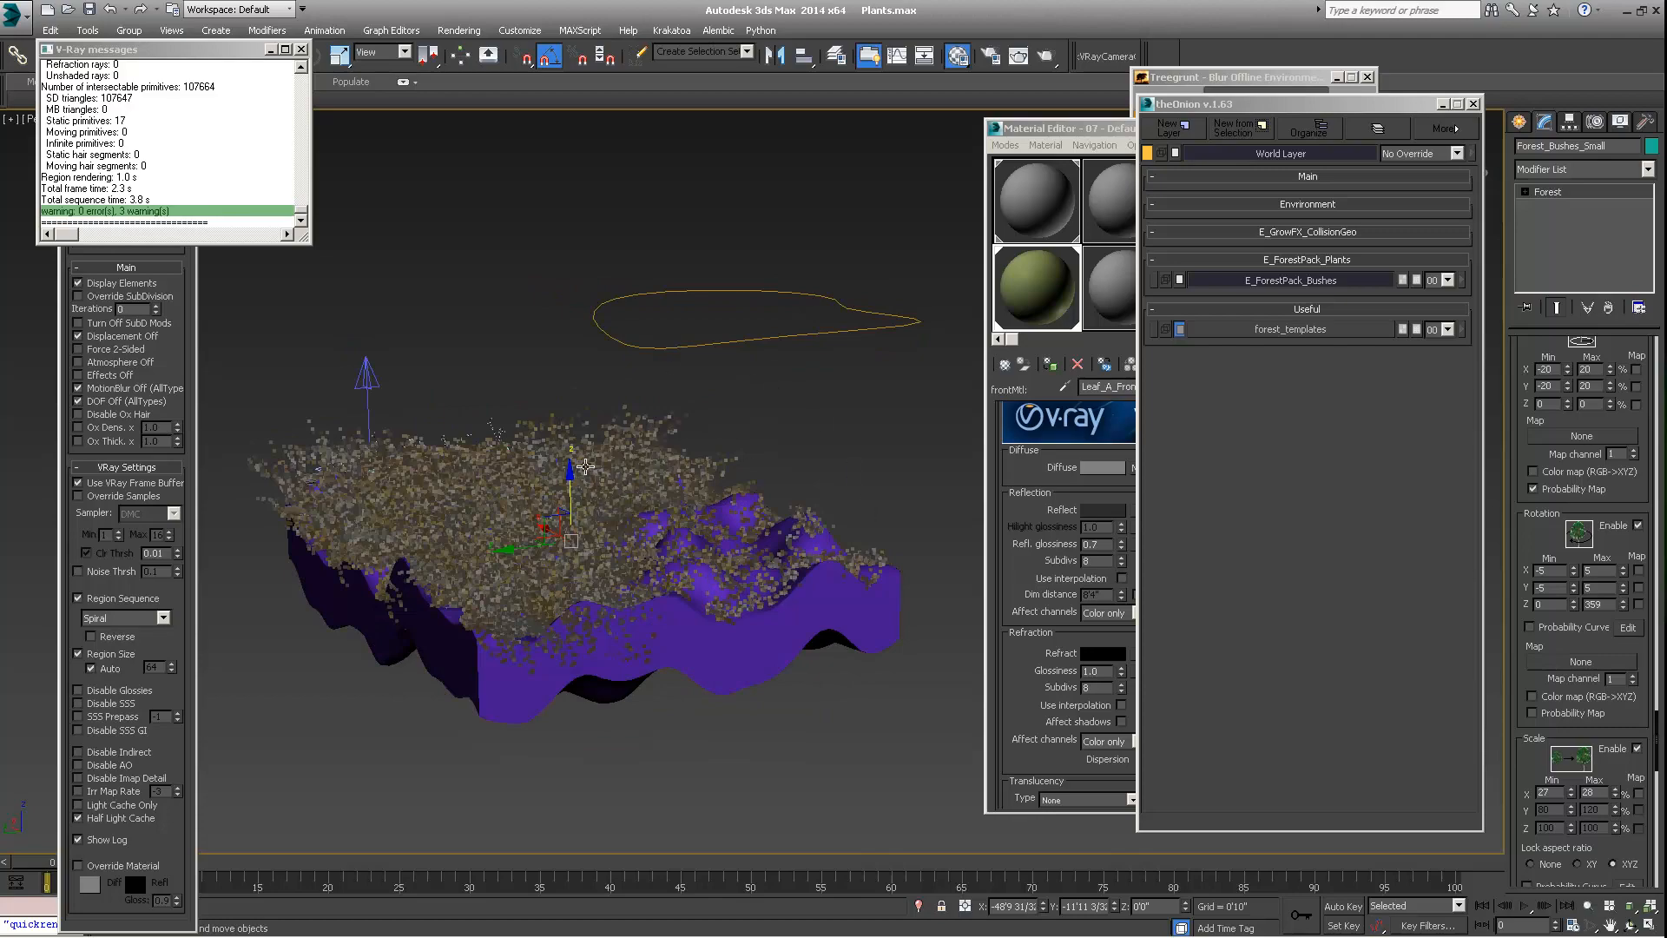
Select the large bushes' Forest object and limit its surface slope range to a maximum of 13.5
alt+middle_drag(745, 636, 680, 641)
scroll(1553, 529, up, 5)
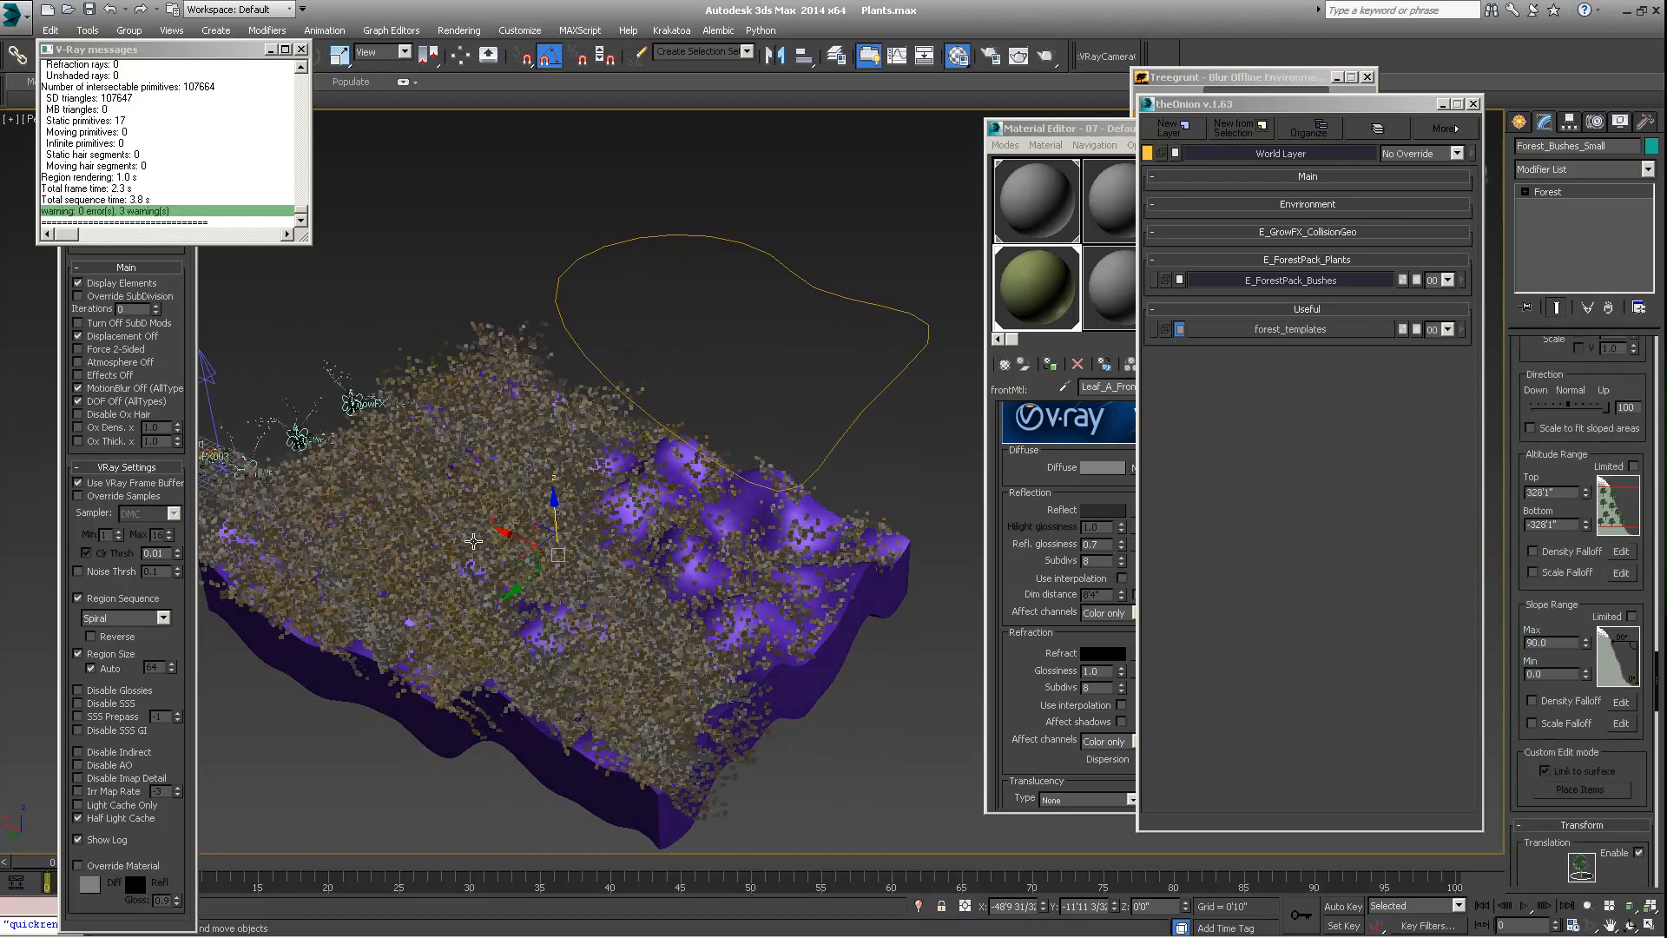
alt+middle_drag(474, 542, 497, 439)
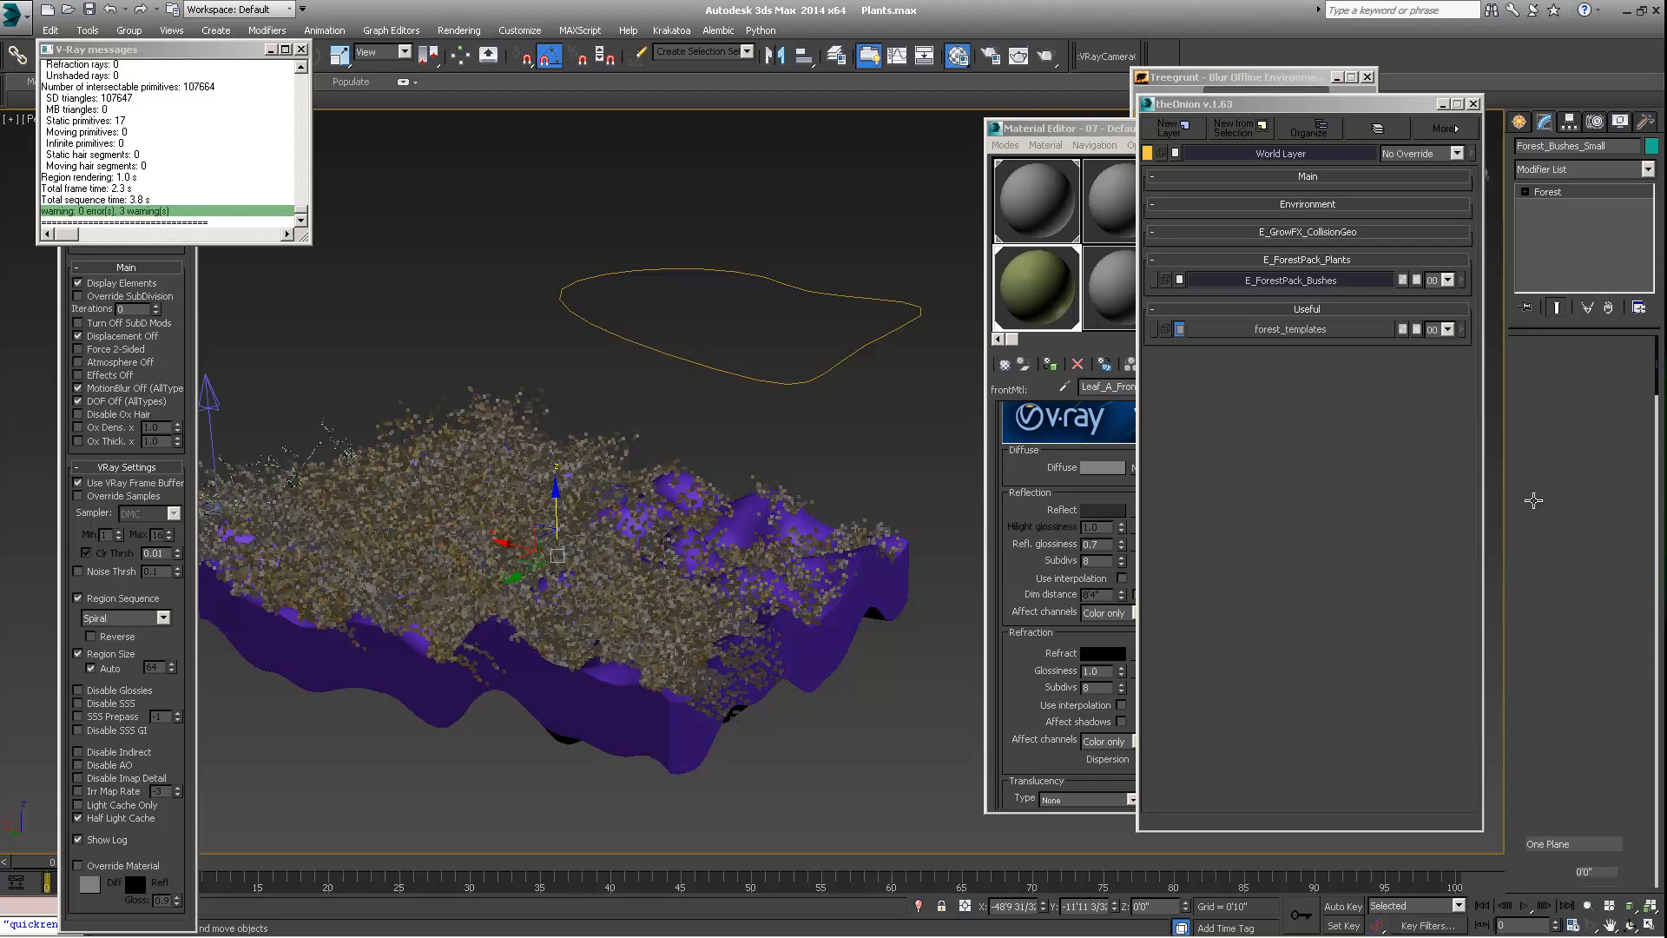
drag(1516, 497, 1527, 544)
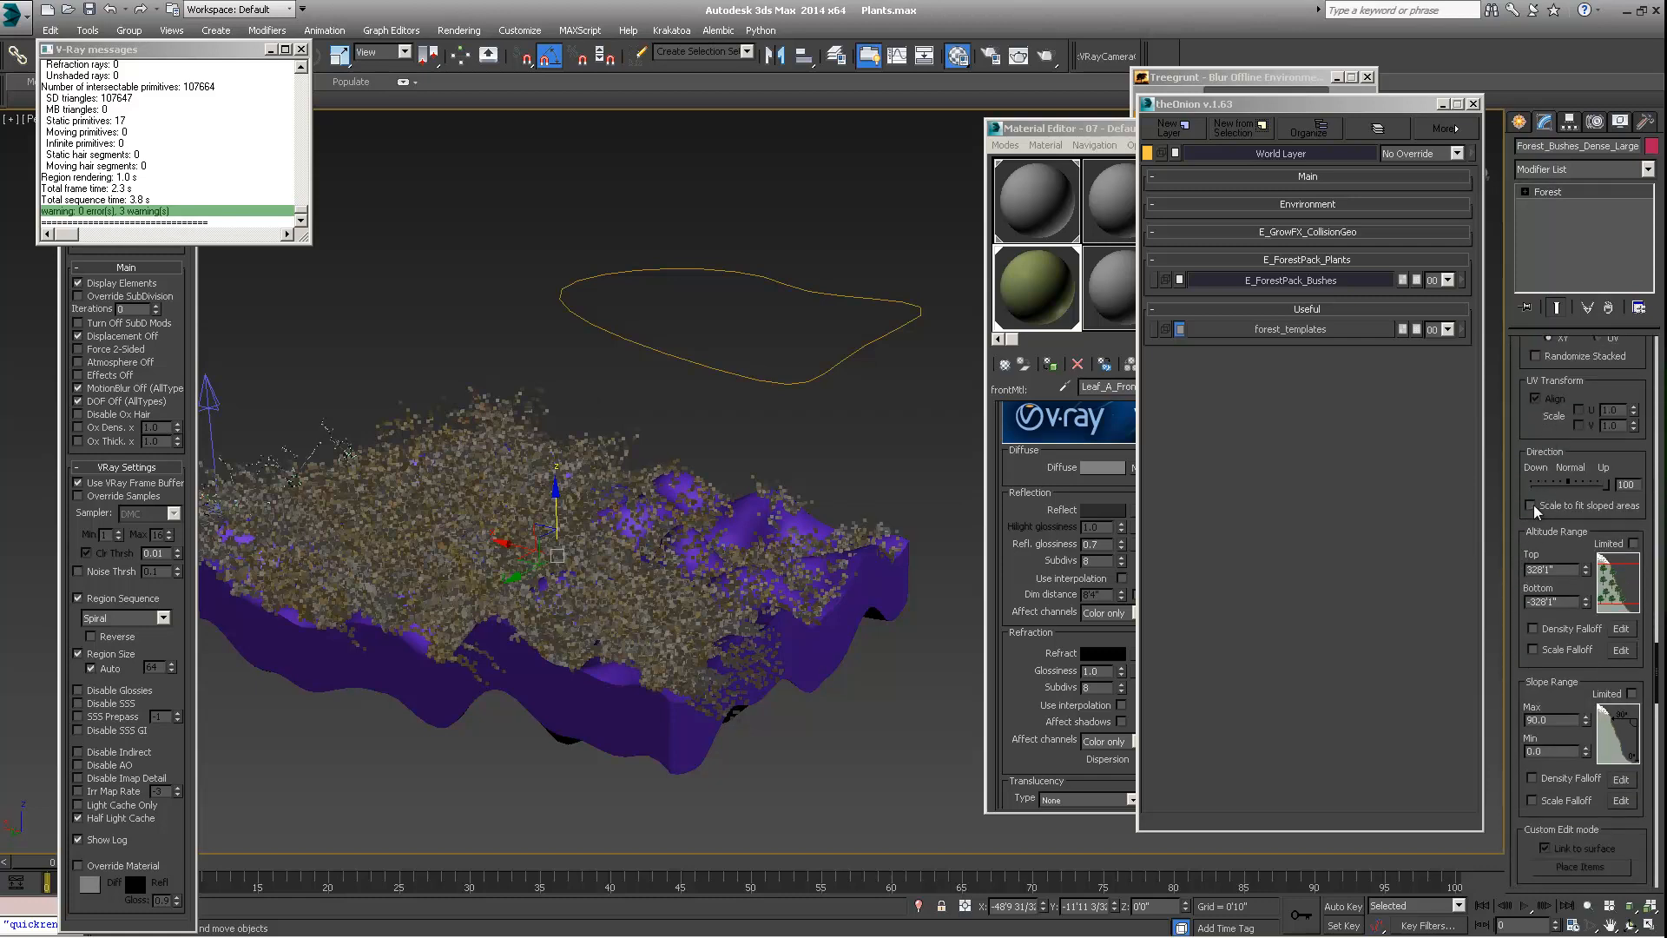
scroll(1535, 511, up, 5)
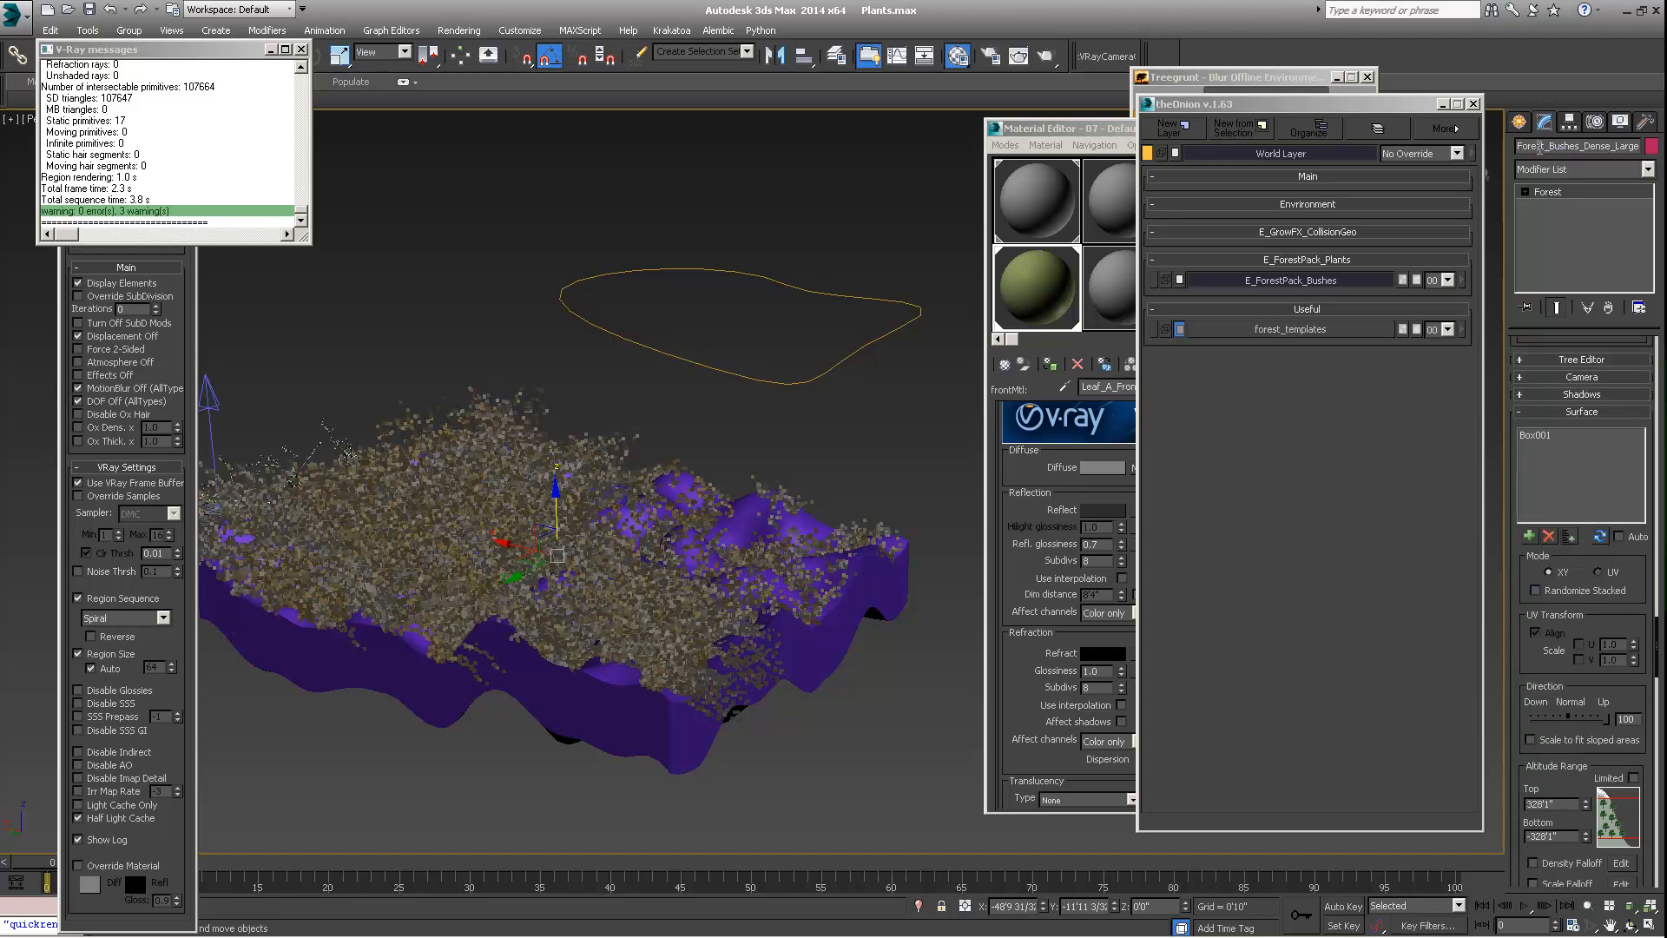
drag(1536, 147, 1664, 147)
scroll(1525, 422, down, 3)
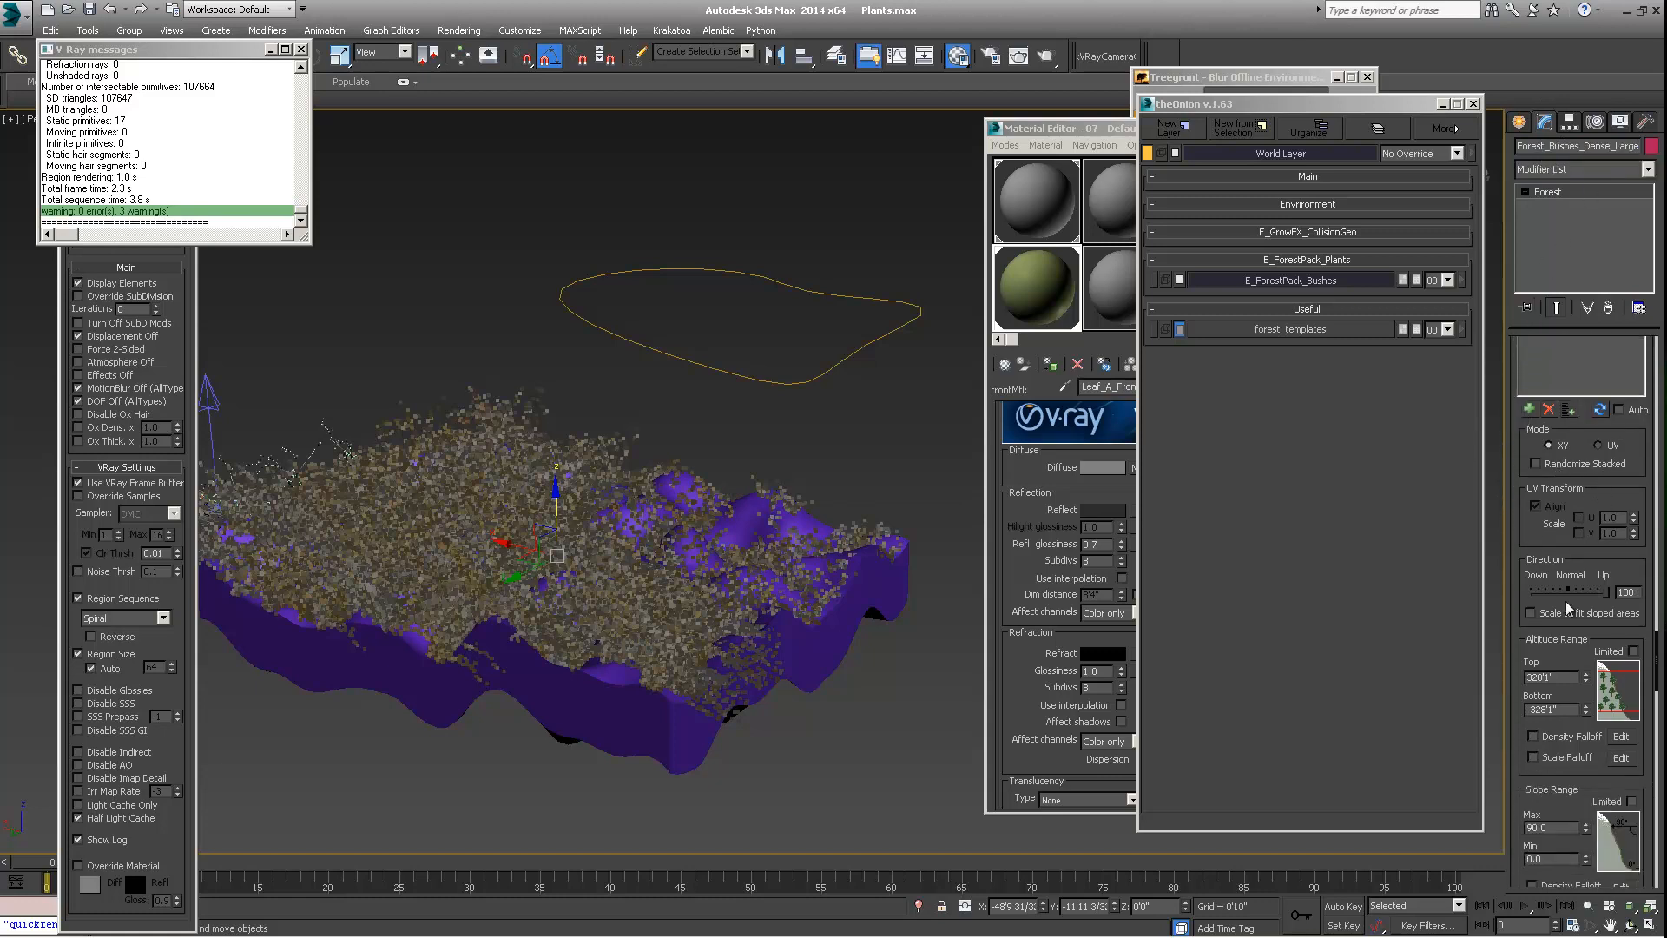
drag(1519, 629, 1617, 490)
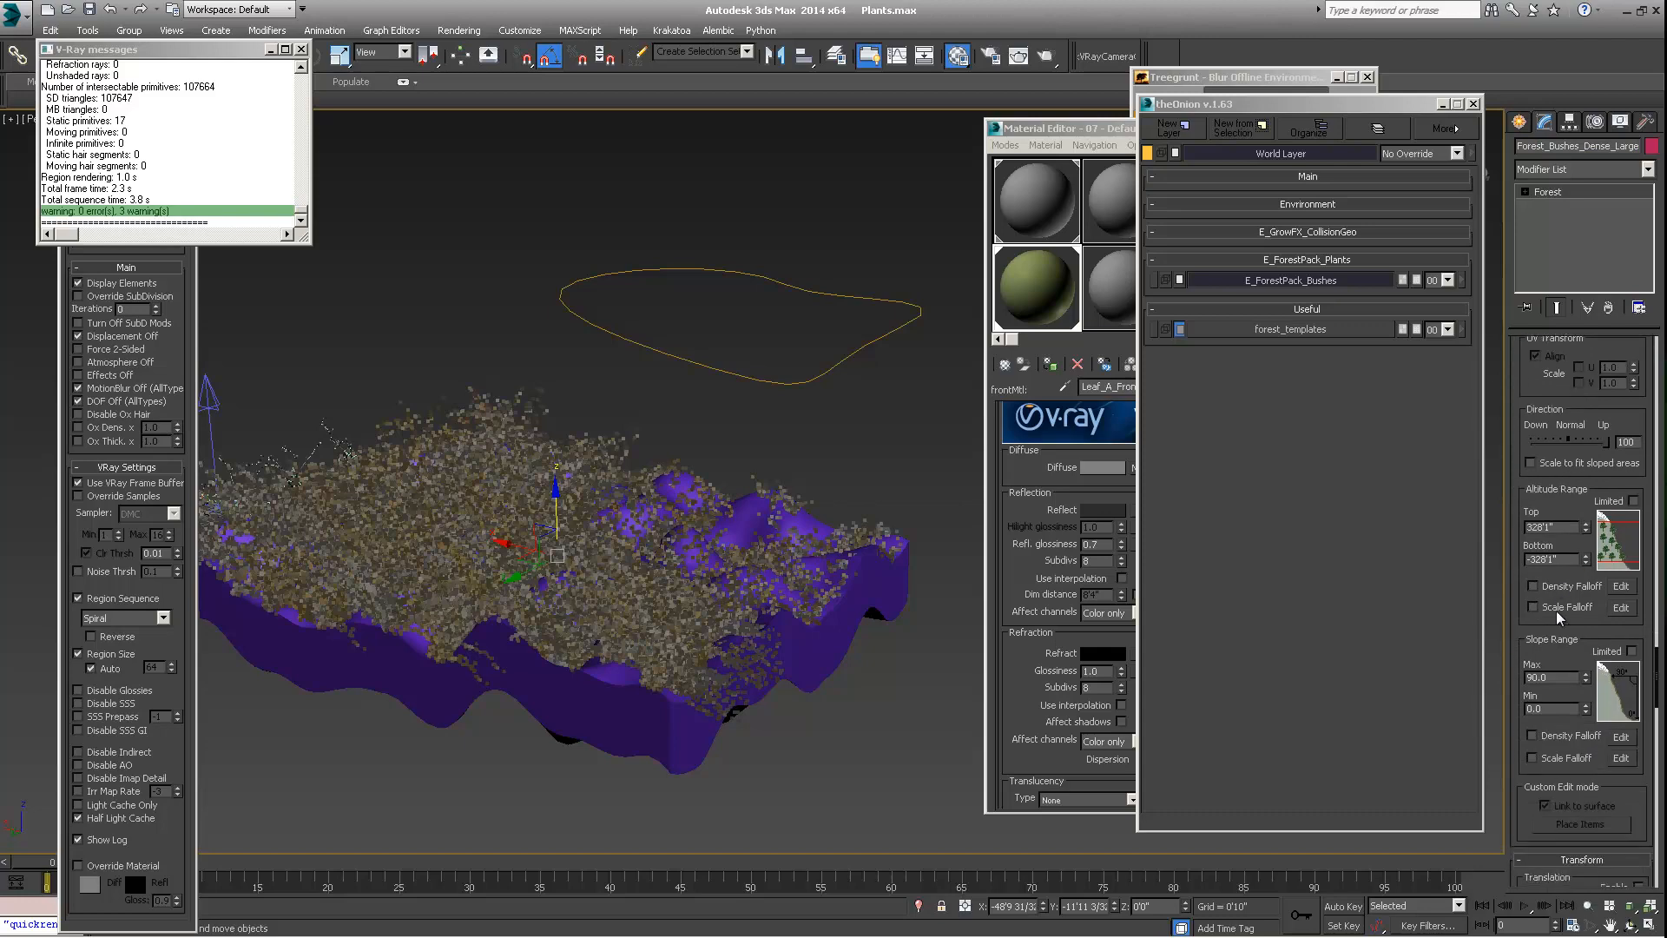
click(1632, 651)
alt+middle_drag(608, 577, 647, 576)
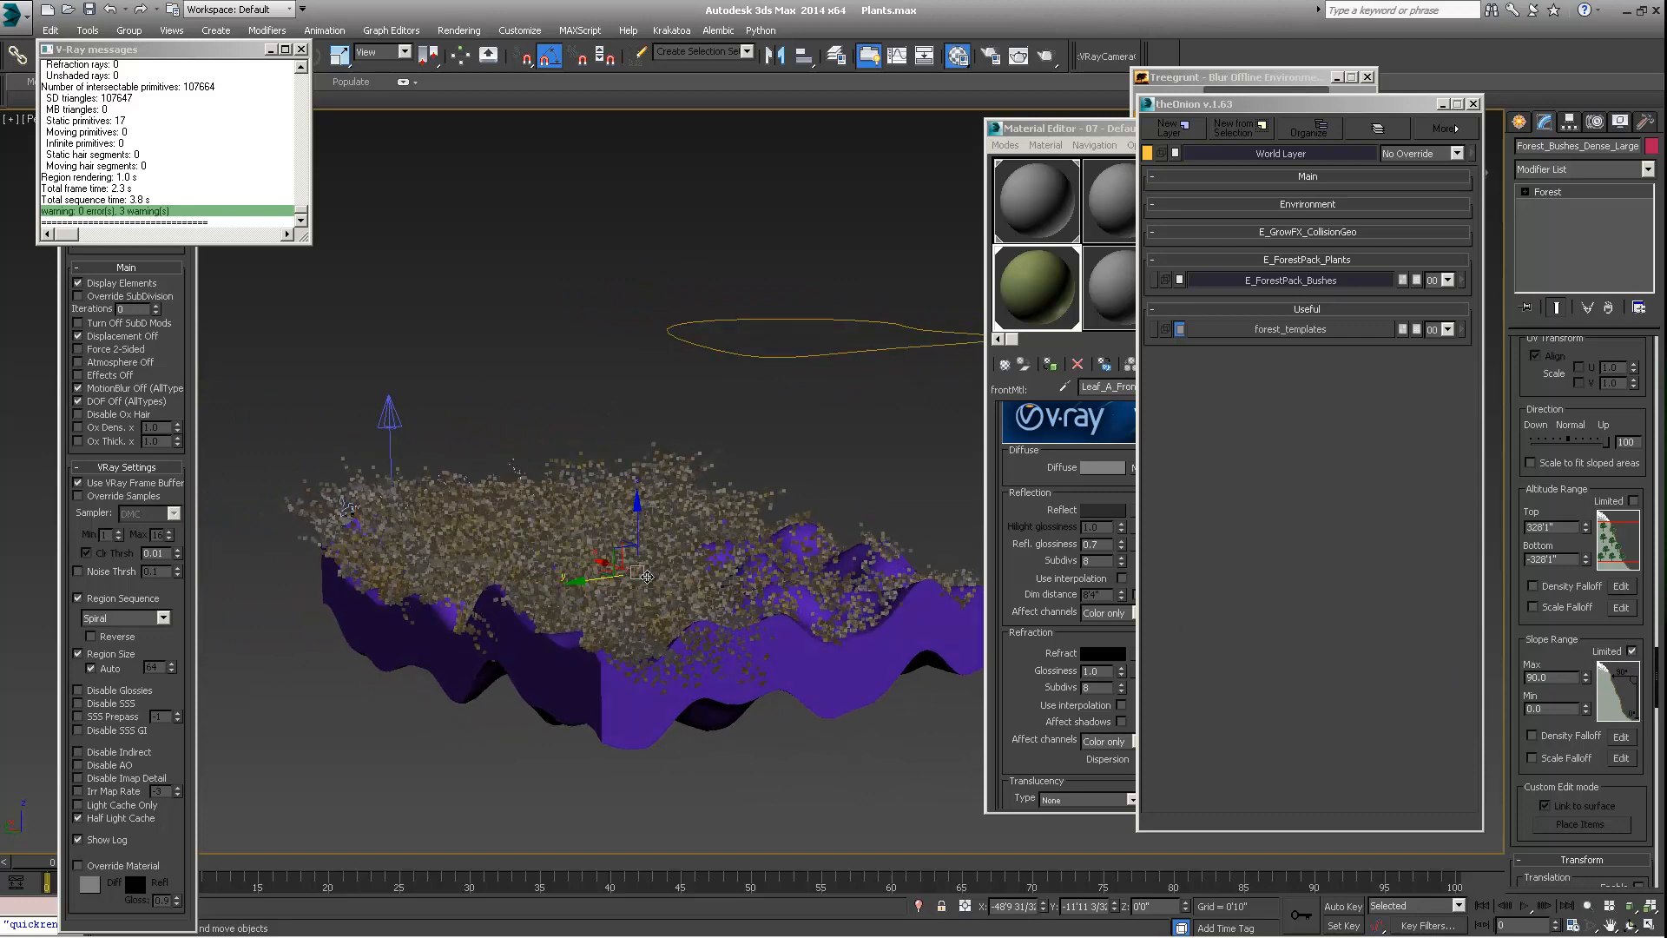
click(1585, 682)
drag(1577, 715, 1568, 751)
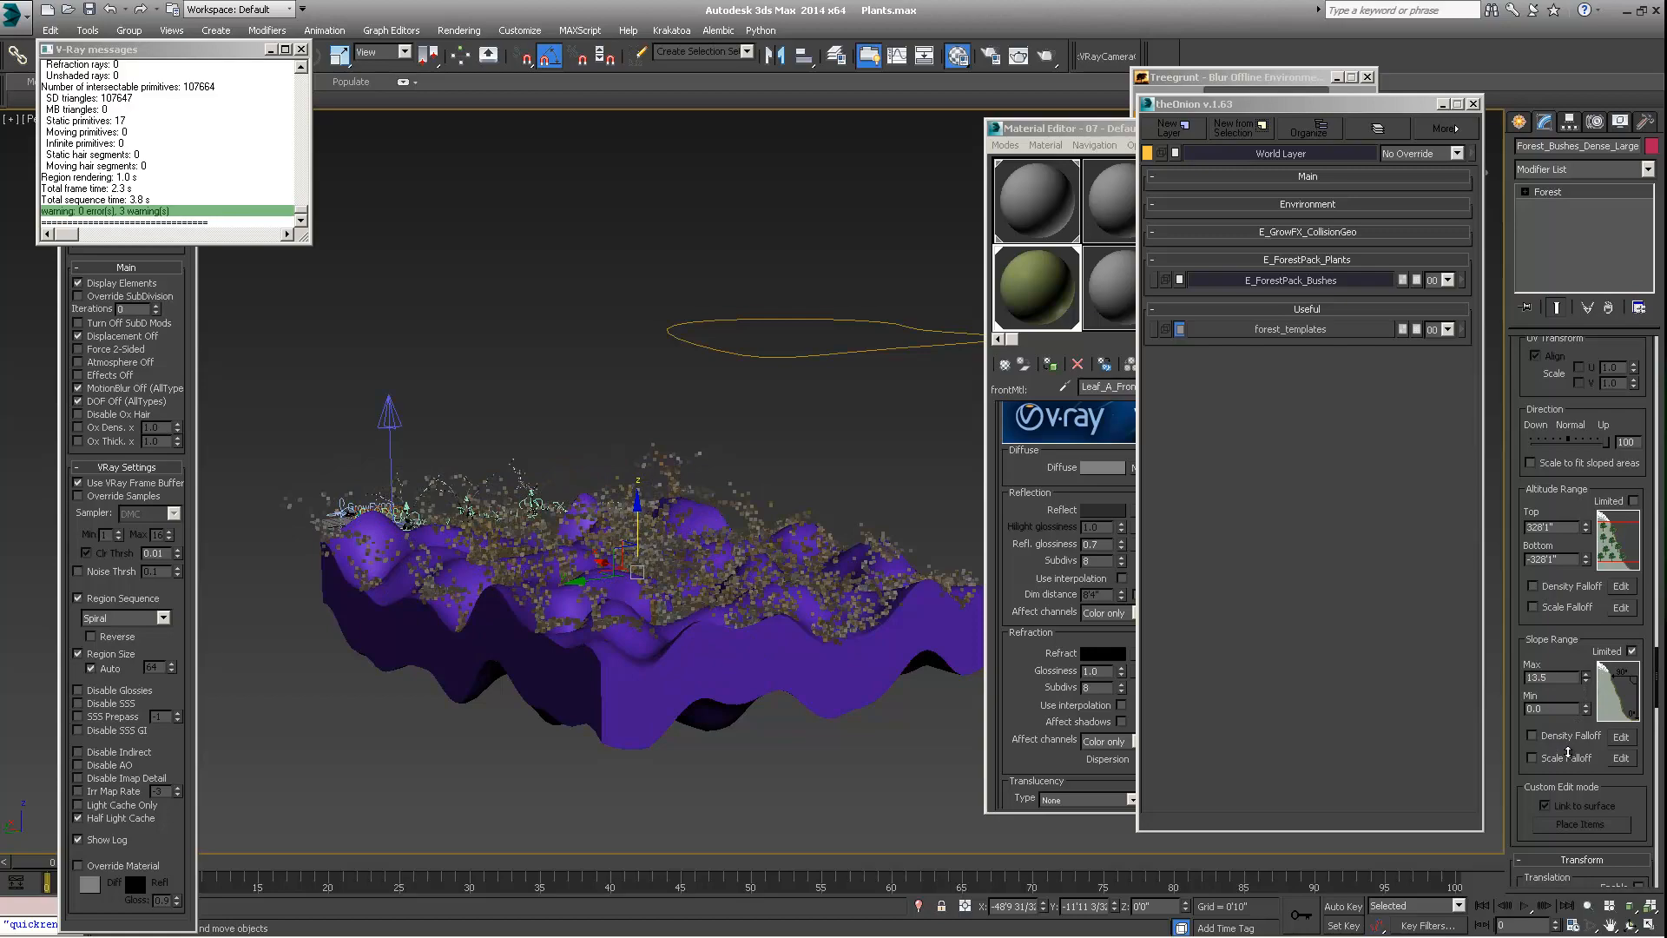
Turn on Density Falloff for the large bushes' slope range and open its falloff curve for editing
alt+middle_drag(608, 673, 614, 631)
scroll(647, 585, up, 3)
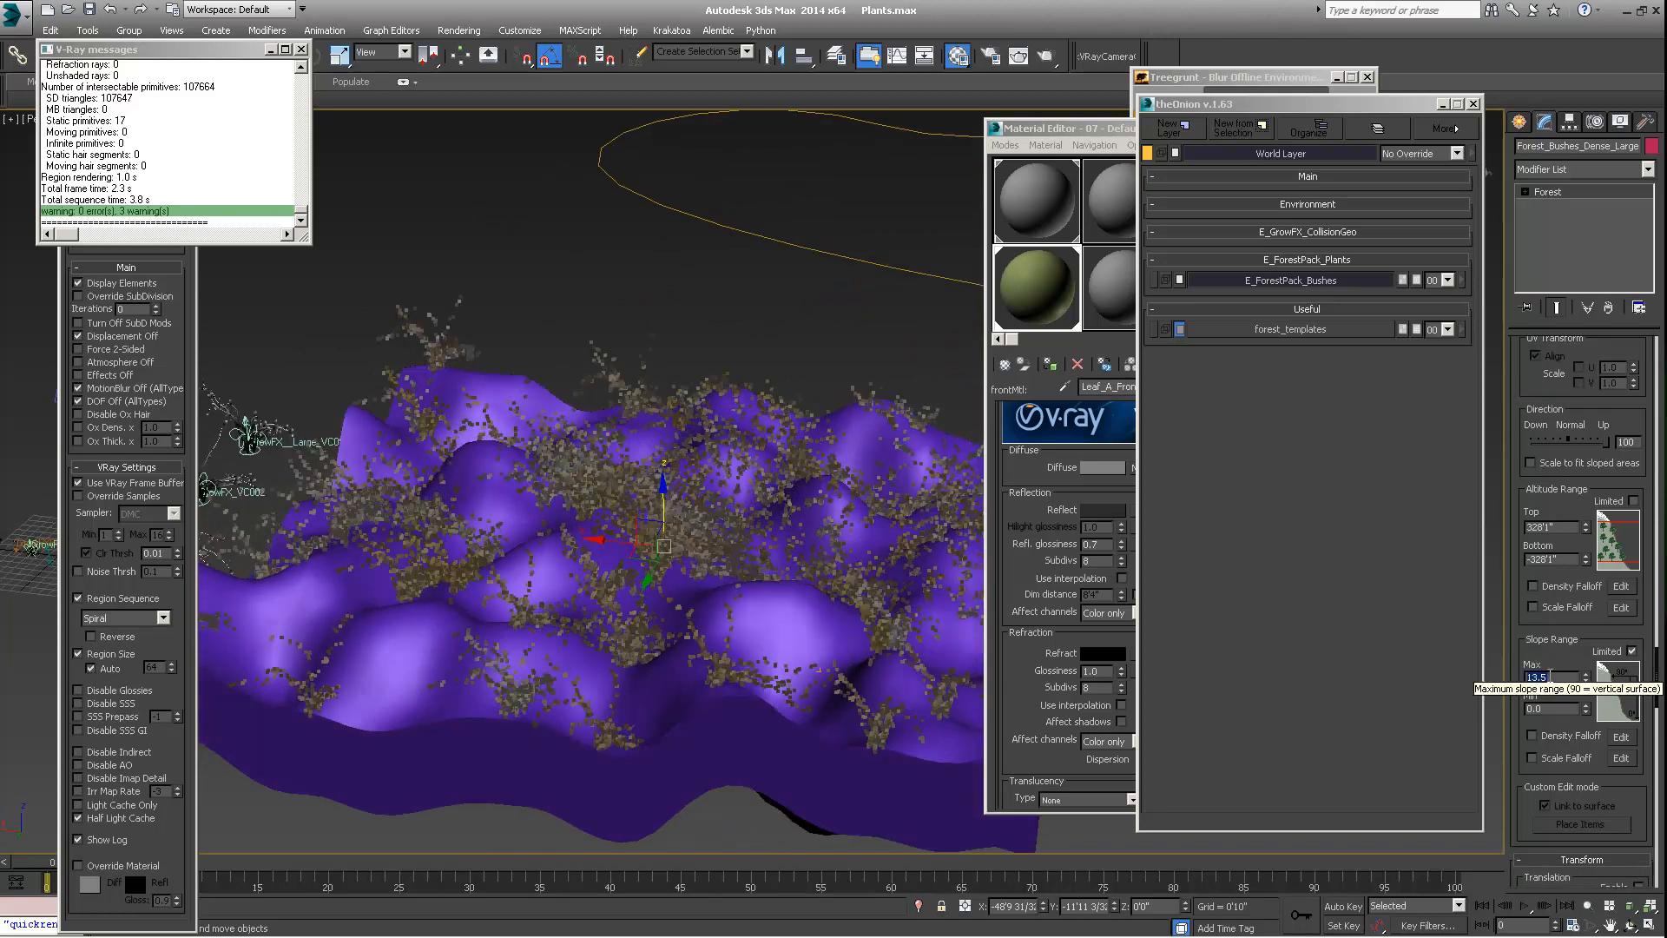
alt+middle_drag(612, 670, 660, 530)
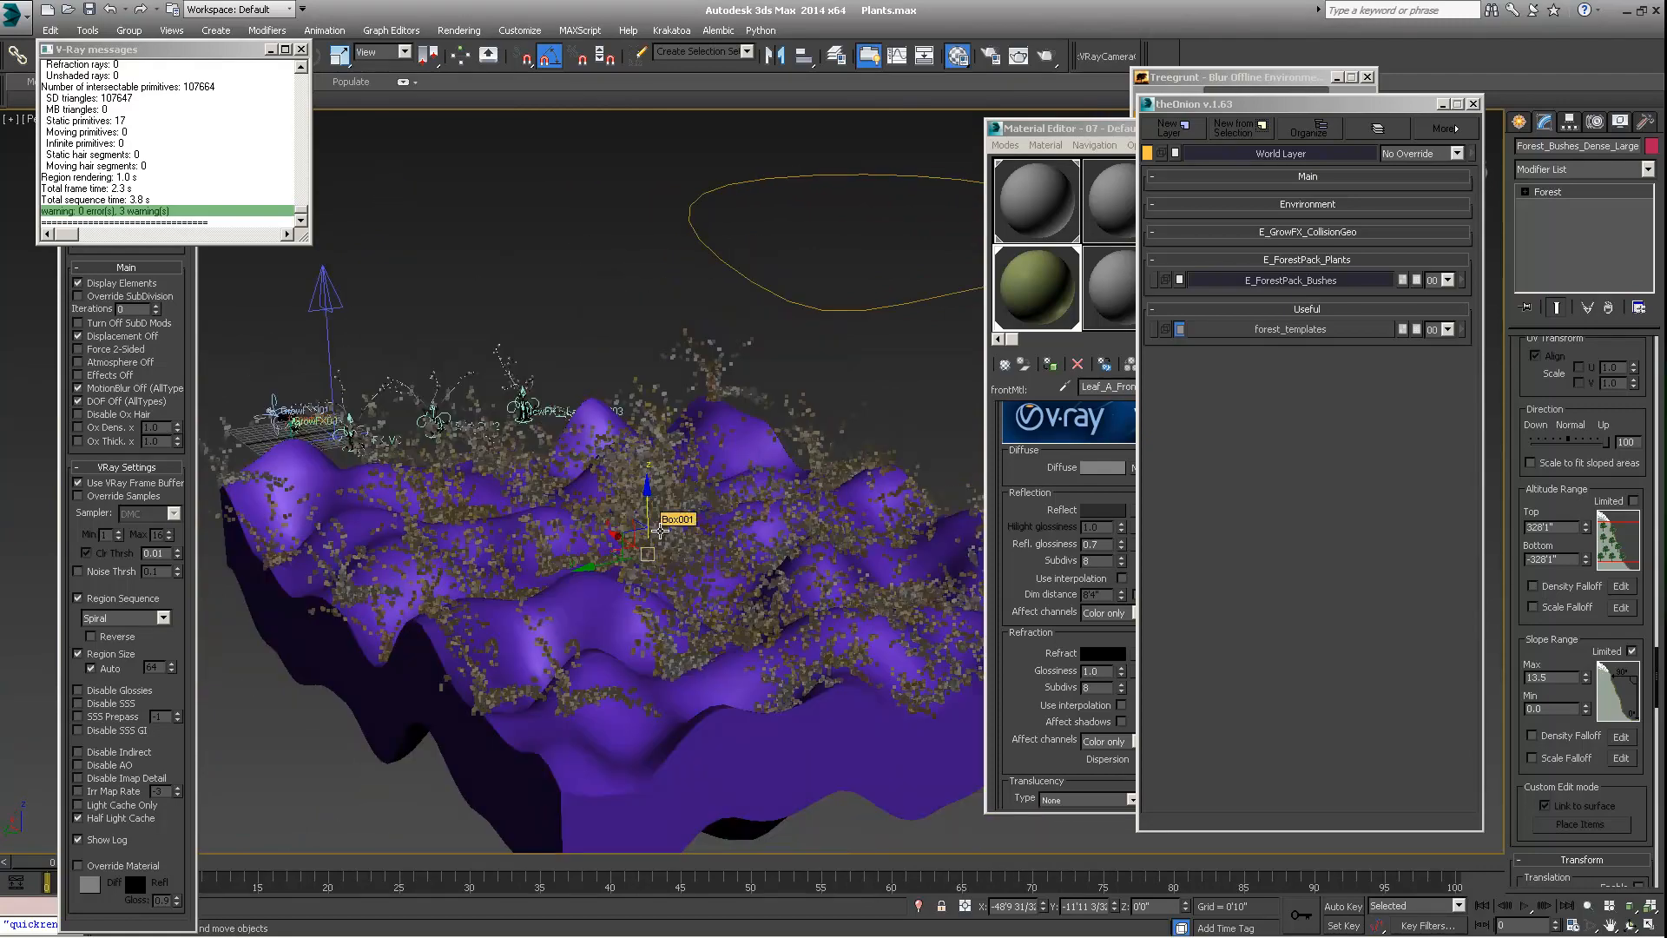
alt+middle_drag(662, 553, 667, 642)
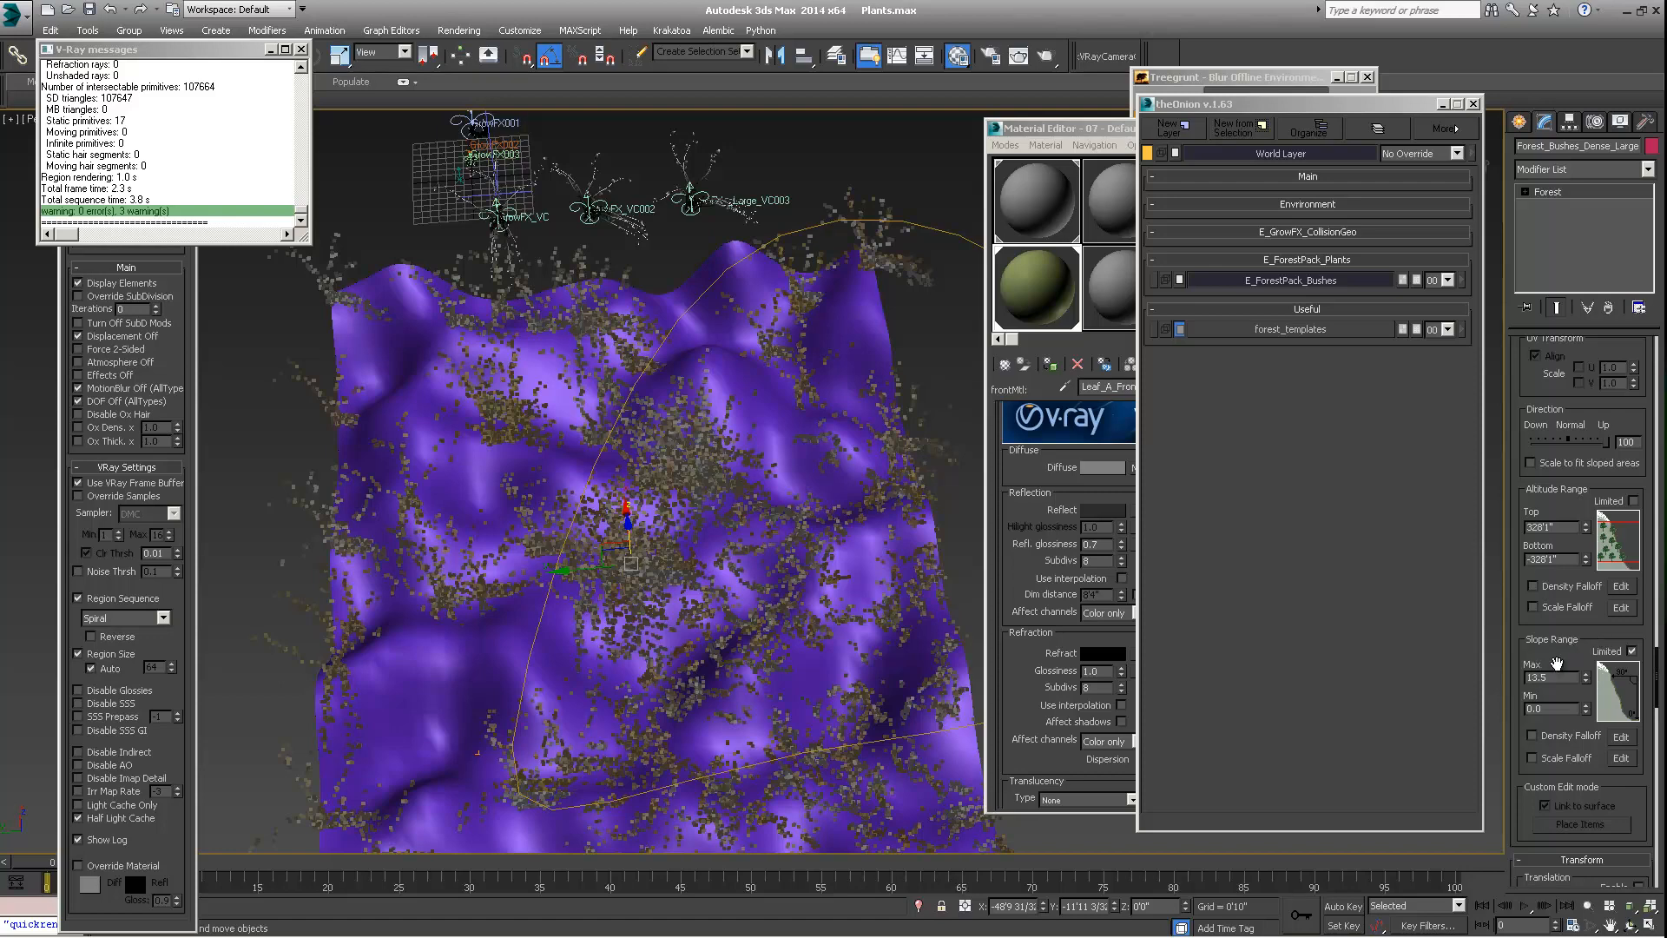
scroll(1528, 616, down, 3)
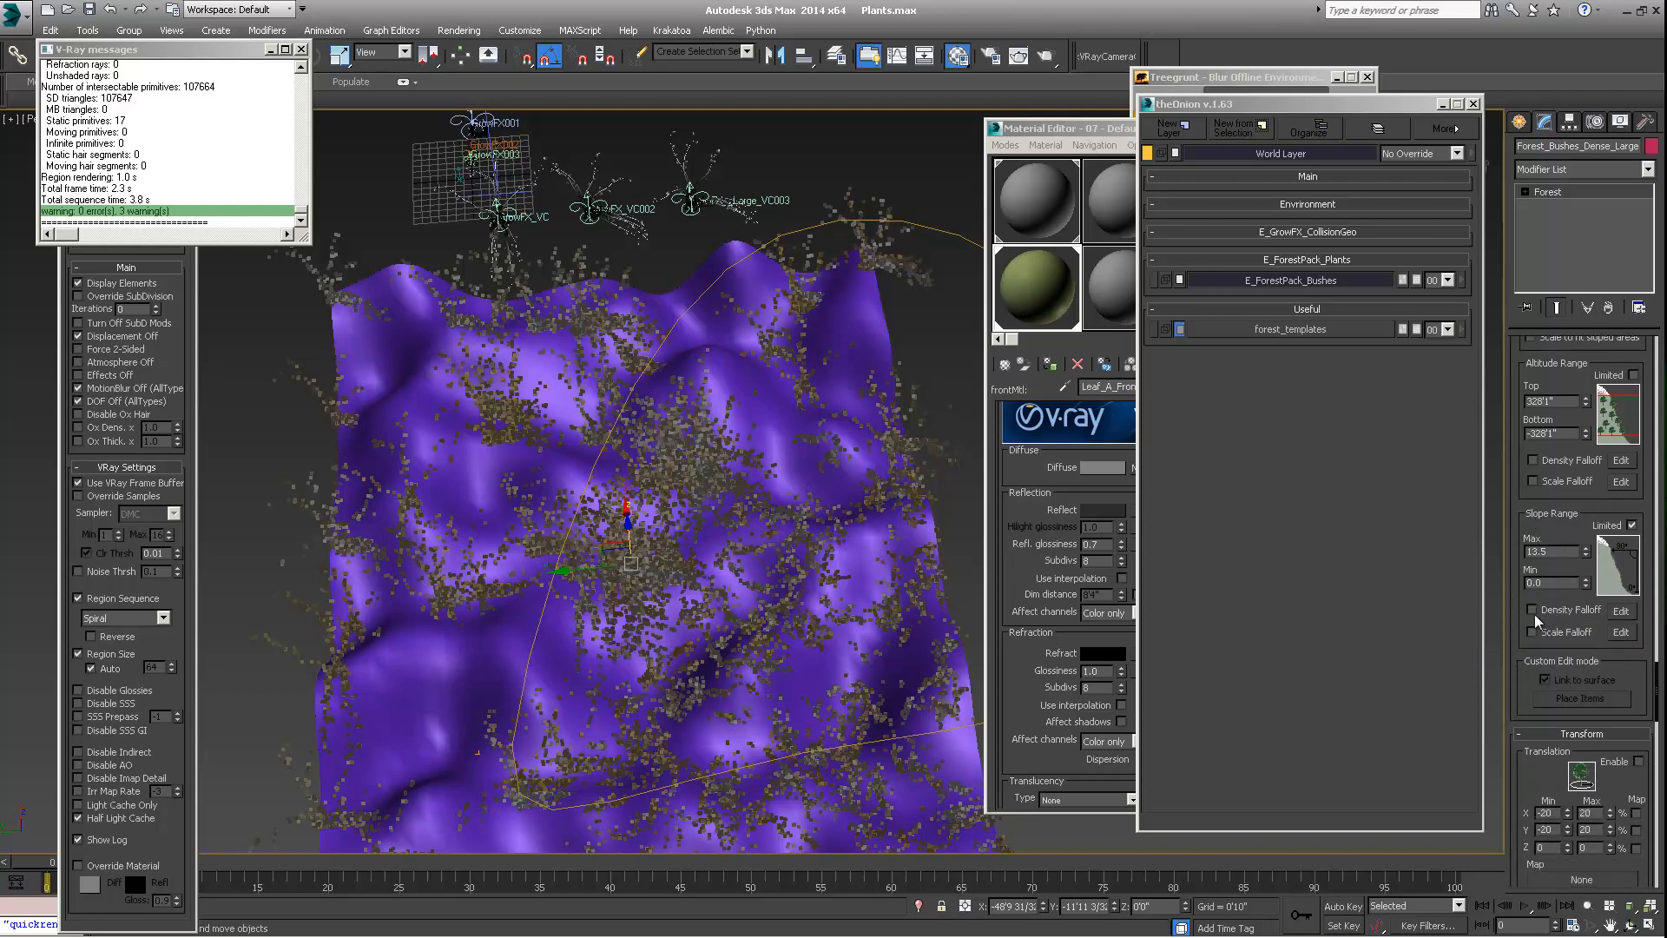
click(1533, 609)
alt+middle_drag(705, 504, 630, 577)
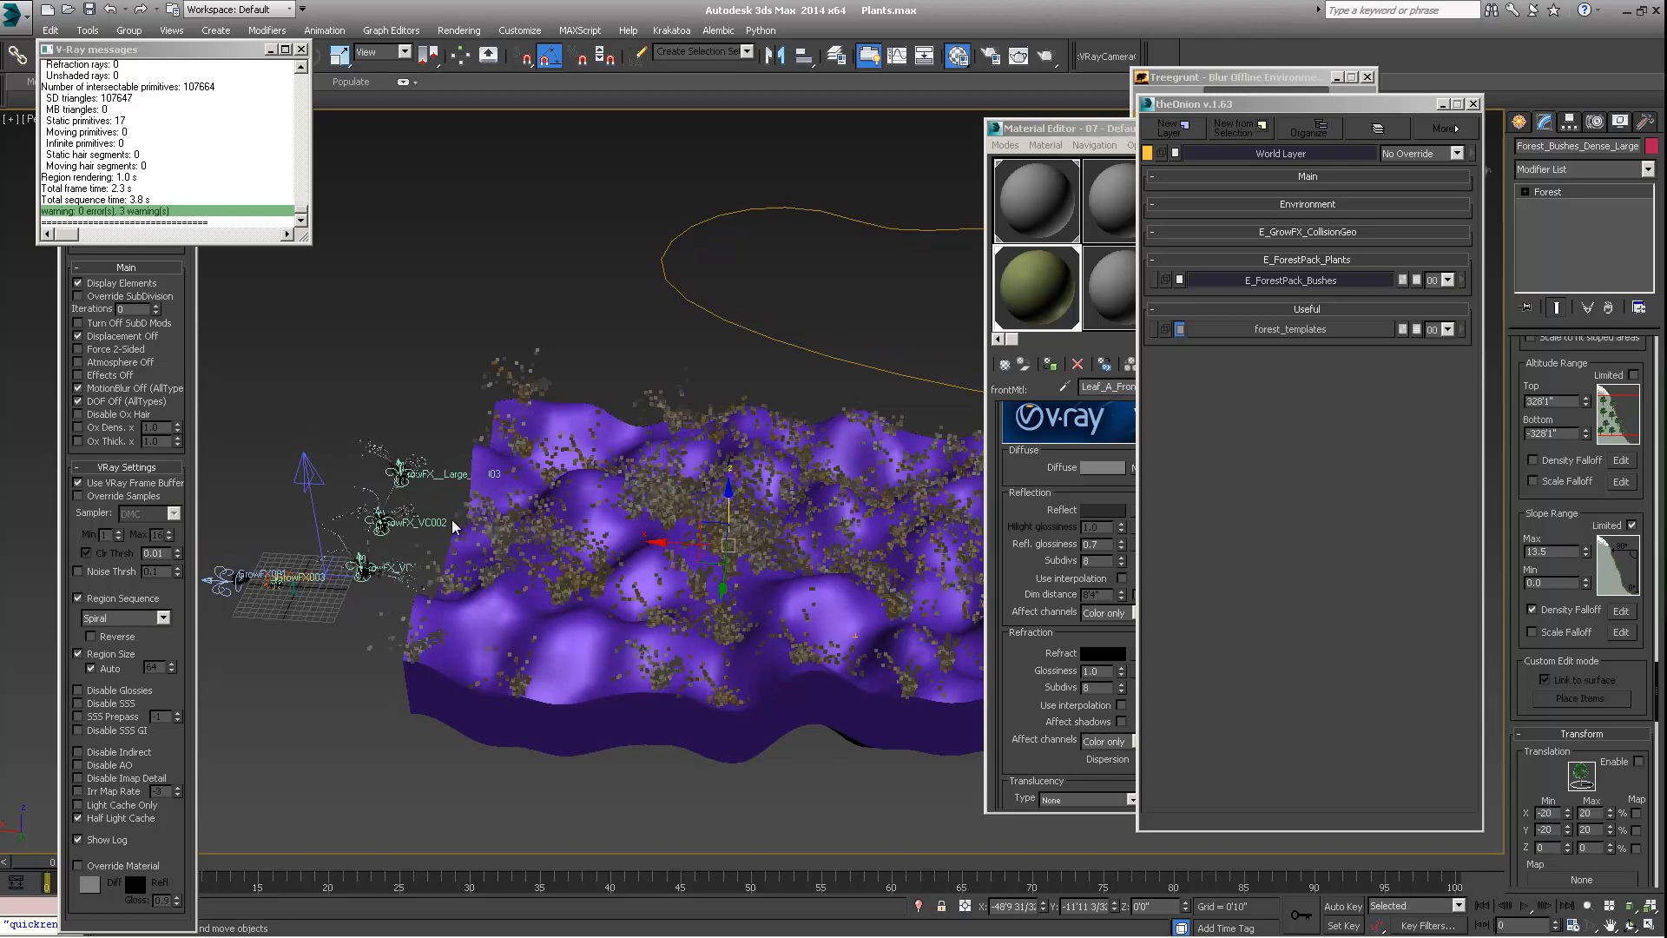
alt+middle_drag(631, 627, 599, 598)
click(1620, 611)
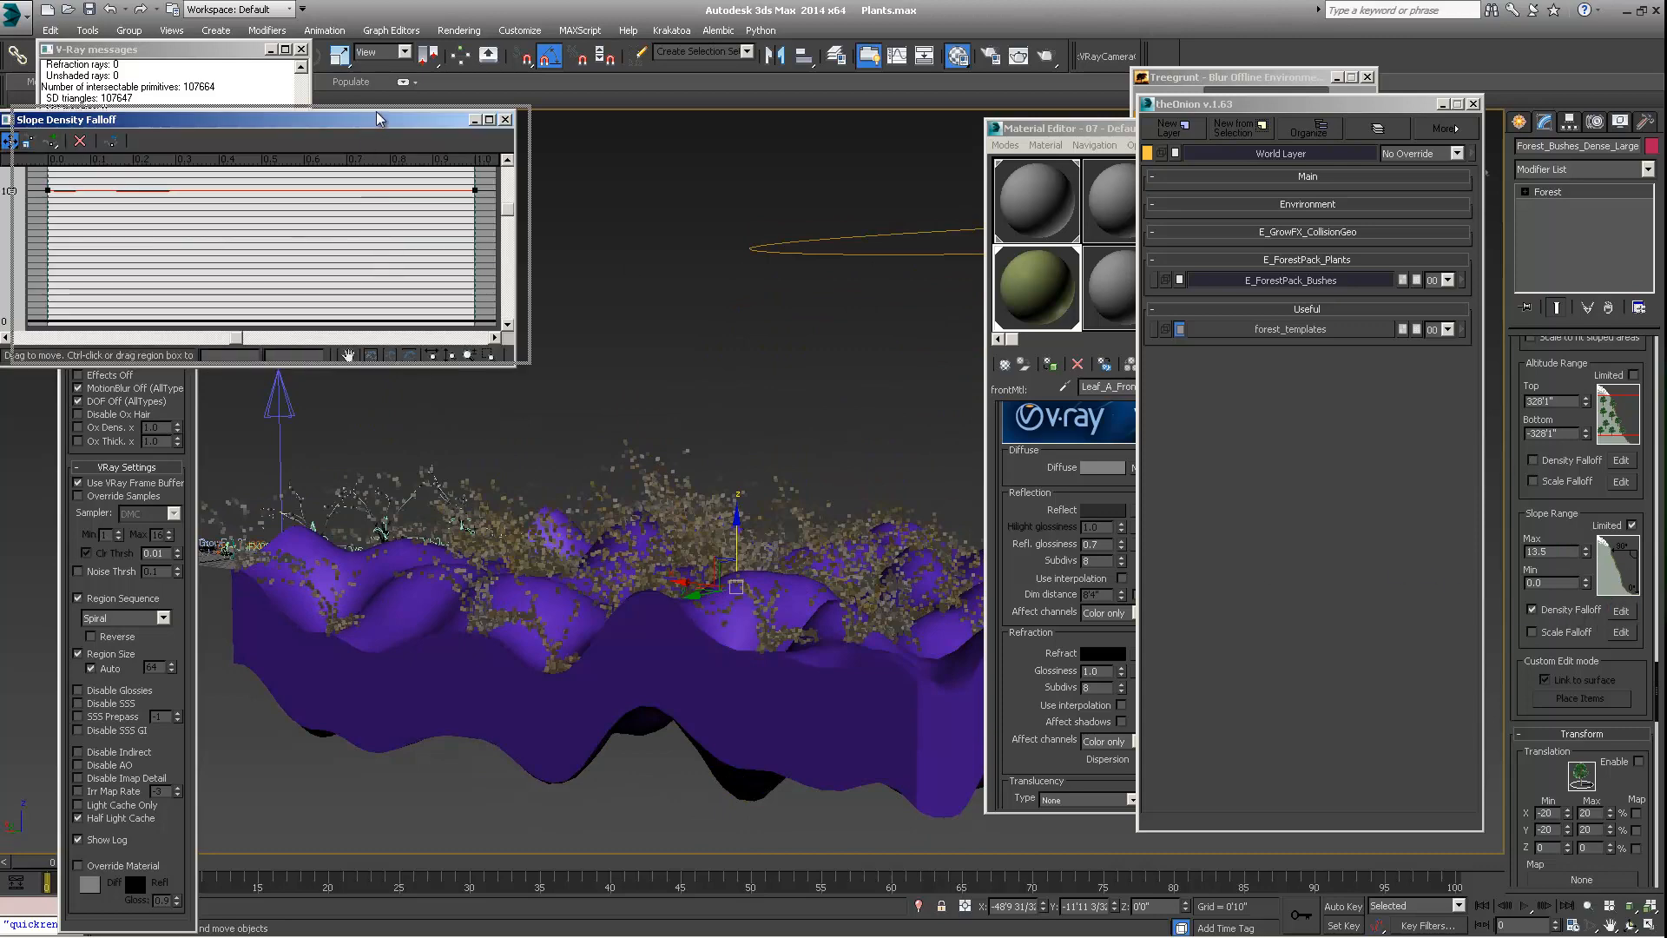
drag(377, 114, 410, 105)
Raise the slope maximum to 32.4 and lower the density falloff curve's start point to 54 and end point to about 0.7
alt+middle_drag(753, 412, 742, 479)
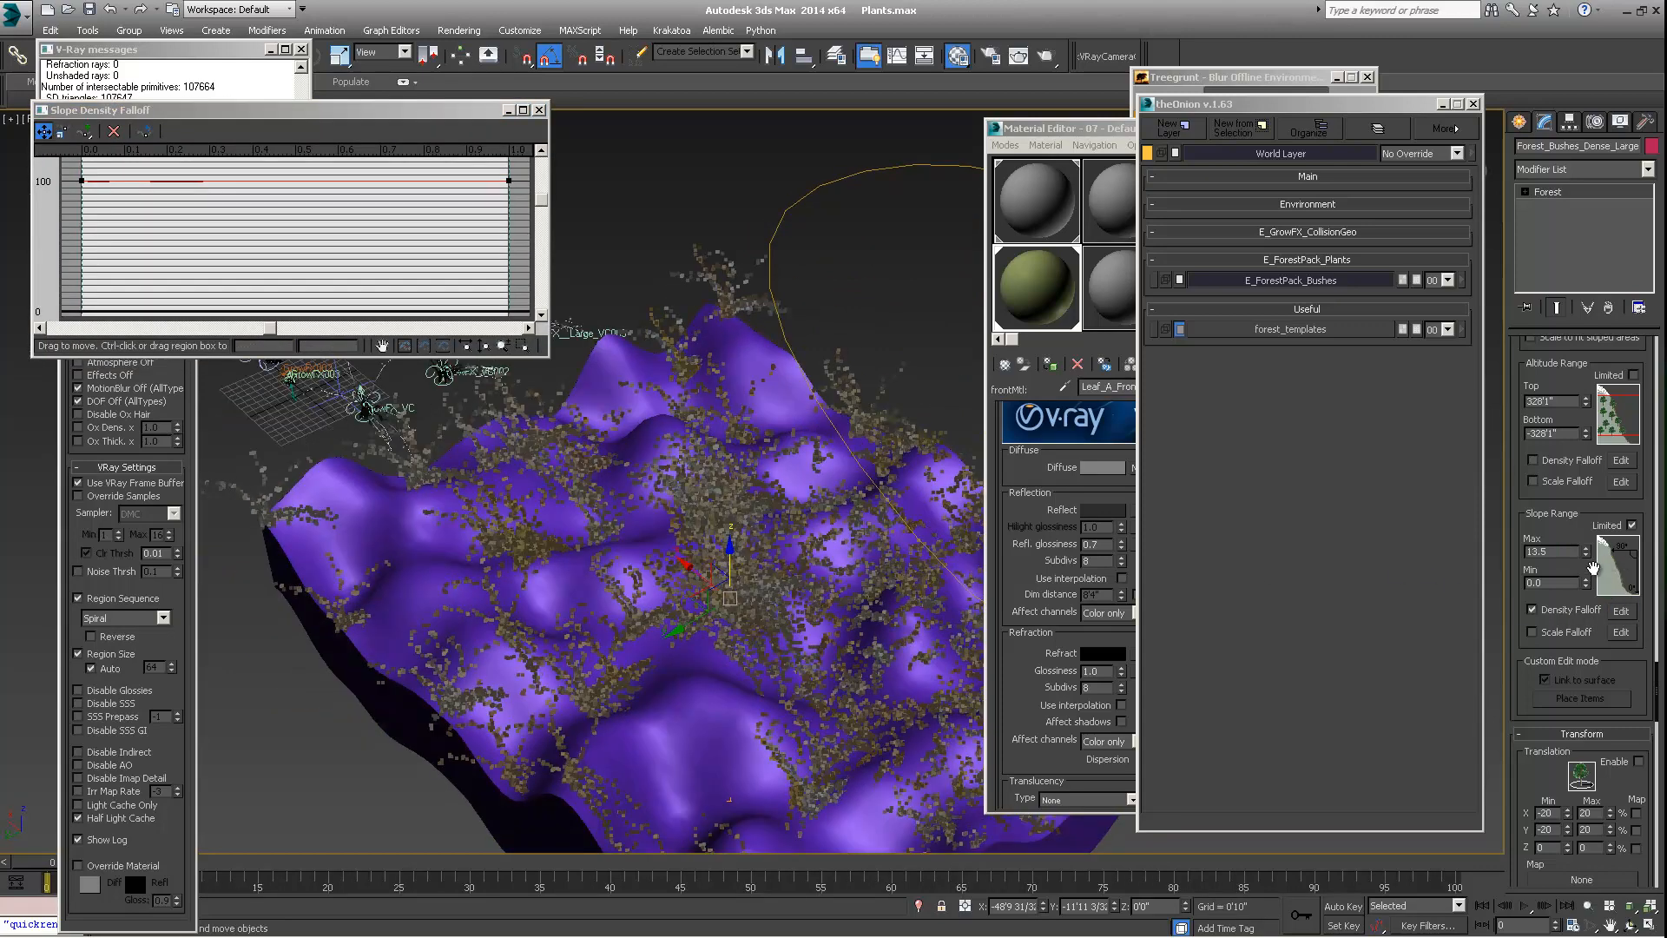
drag(1586, 556, 1576, 453)
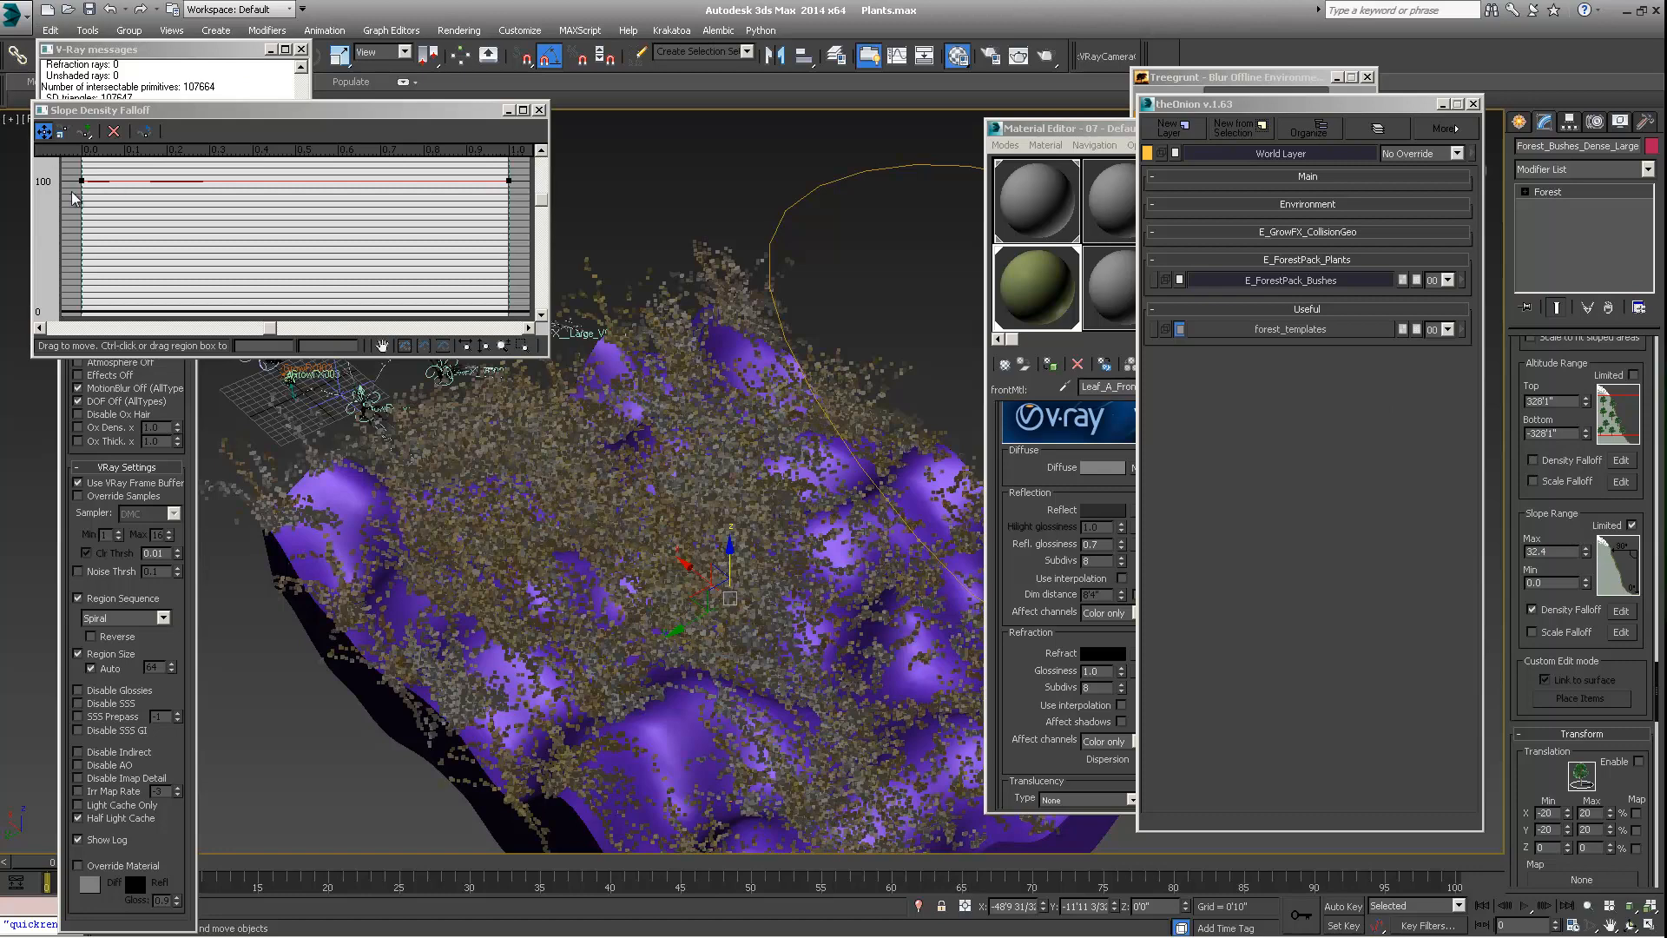
drag(82, 181, 81, 239)
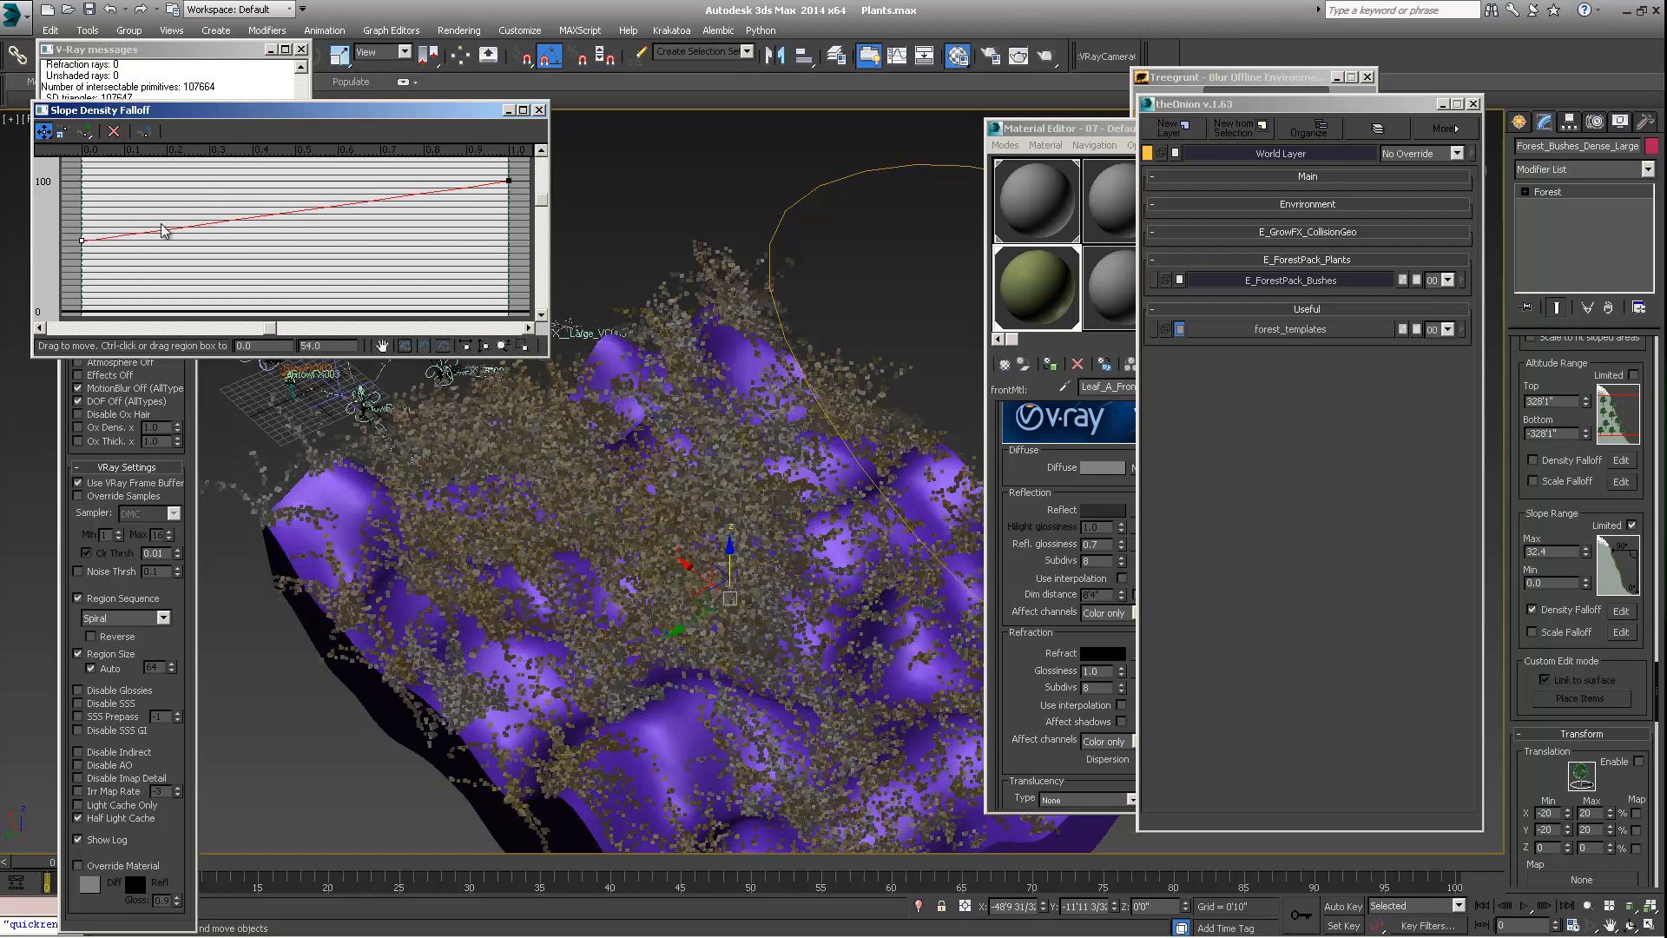
drag(509, 182, 509, 310)
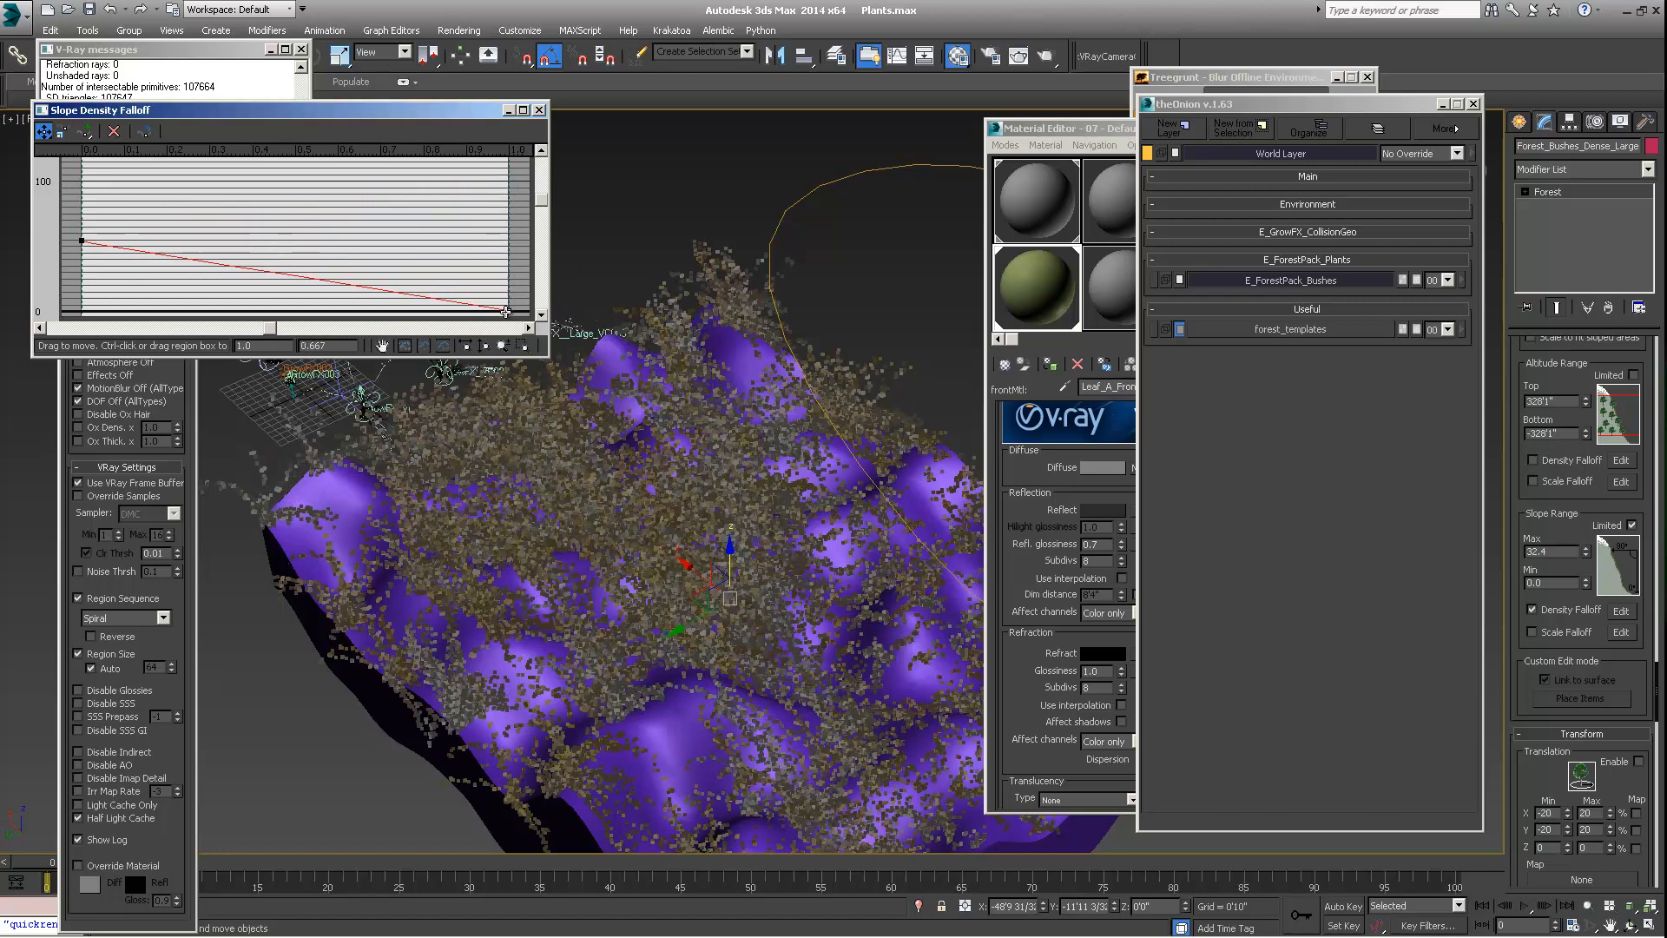
Add a middle point to the slope density falloff curve and place it at about 0.69 with a value of about 57.7
click(84, 132)
click(232, 265)
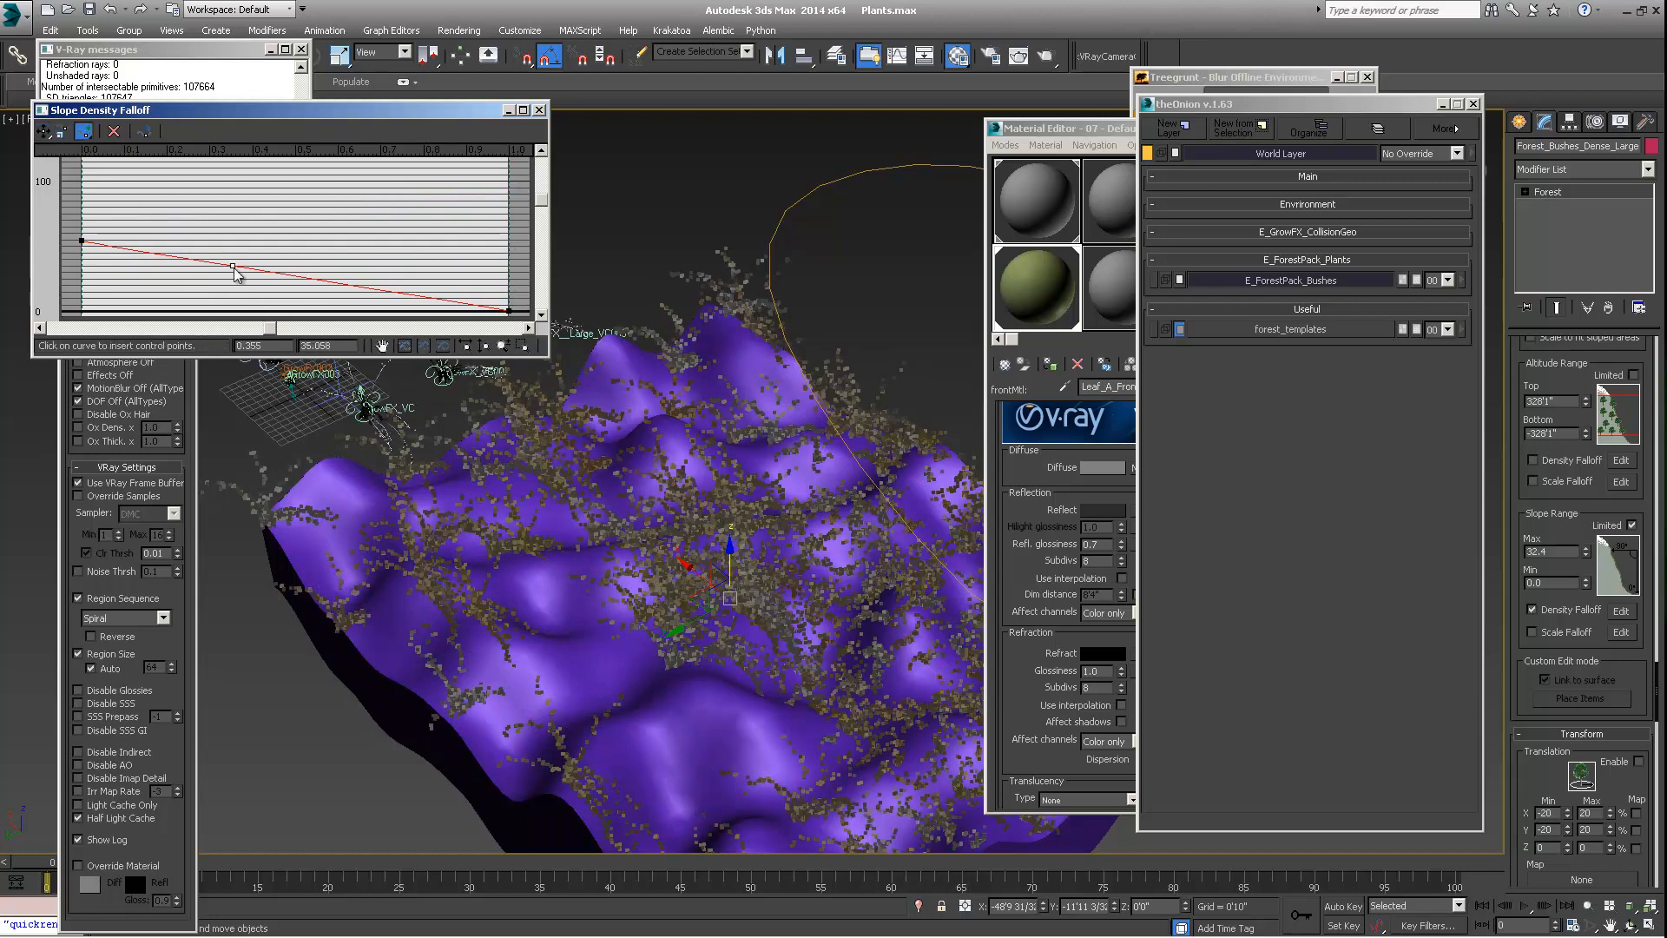
click(43, 131)
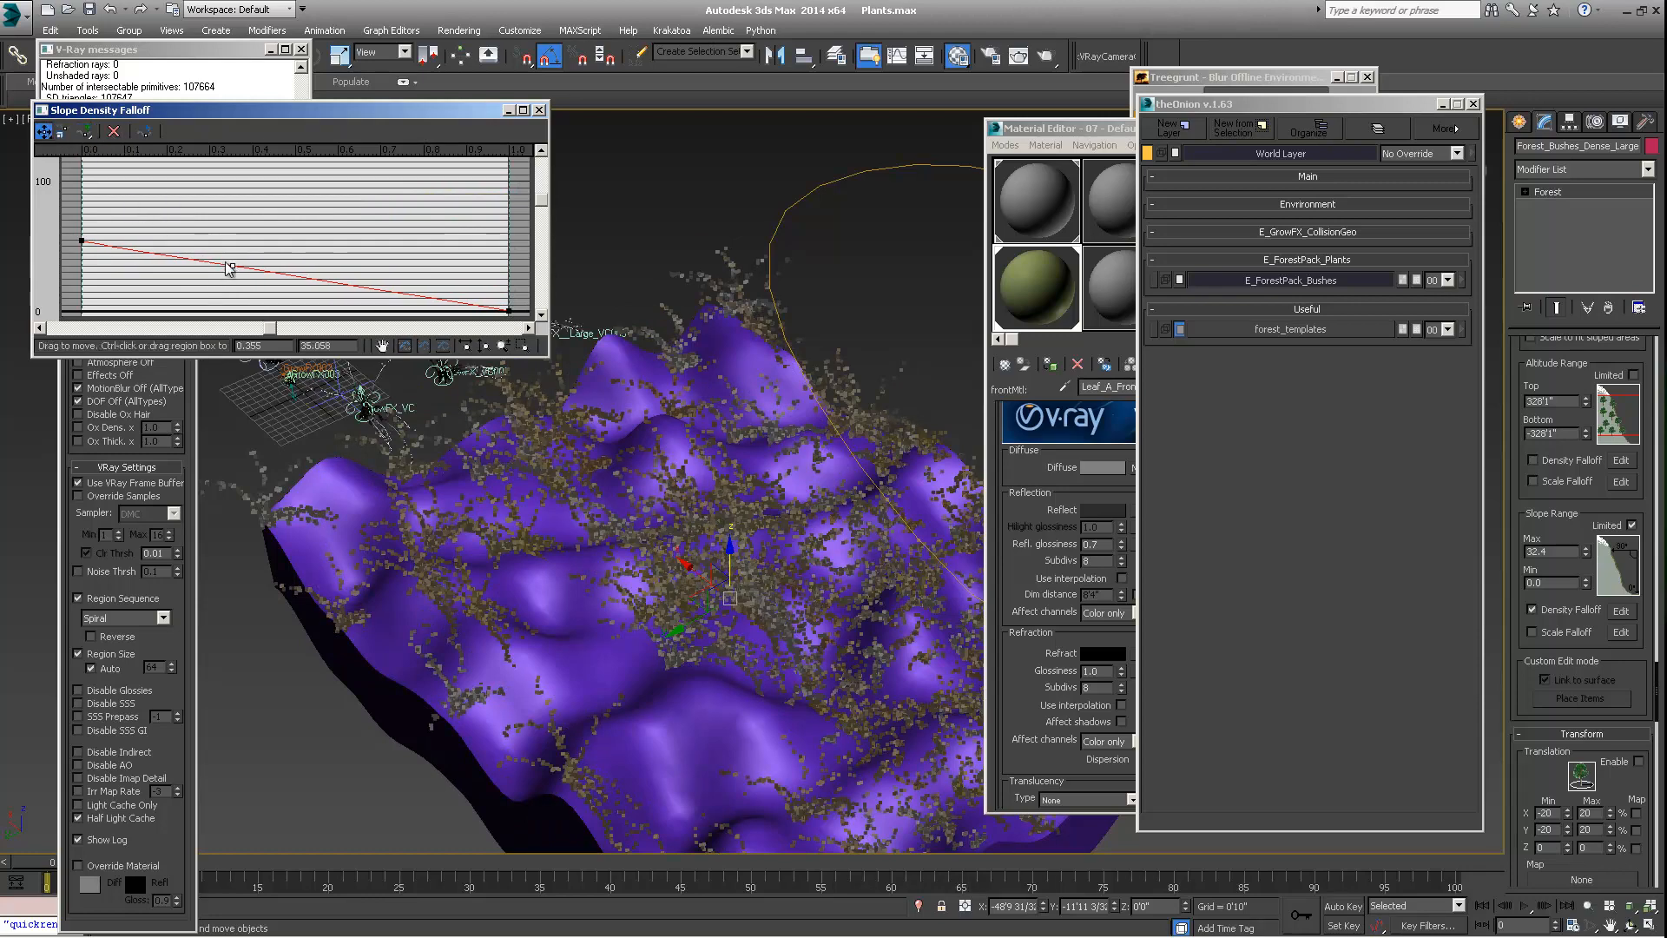
drag(233, 265, 361, 233)
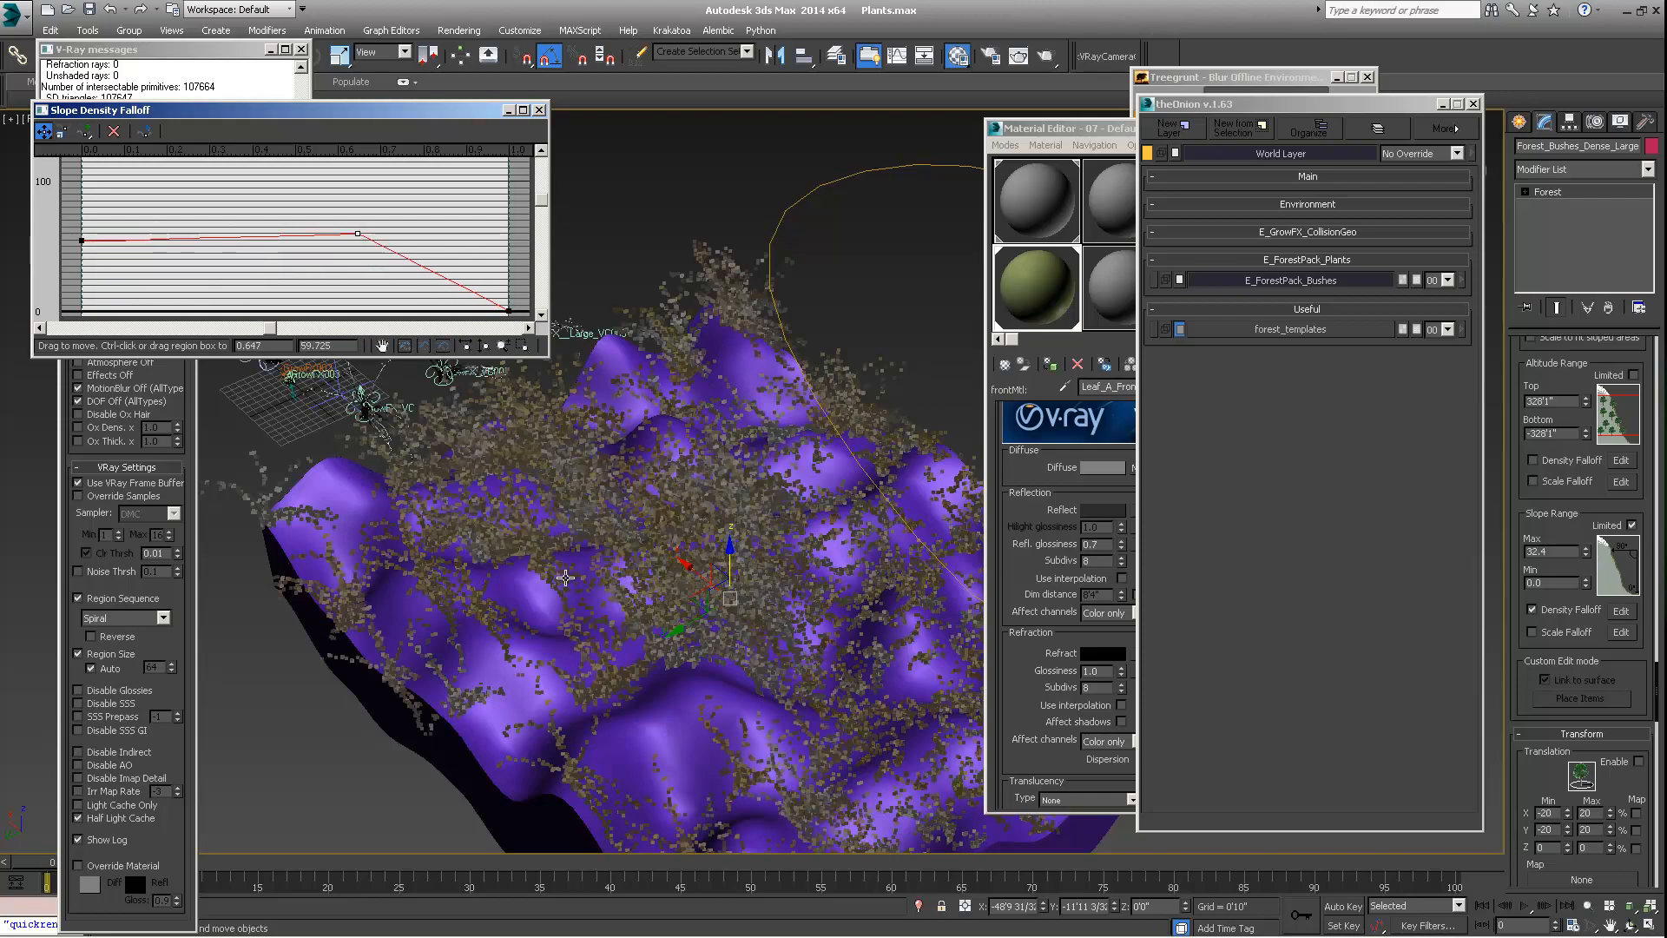
alt+middle_drag(565, 578, 664, 521)
scroll(492, 409, up, 3)
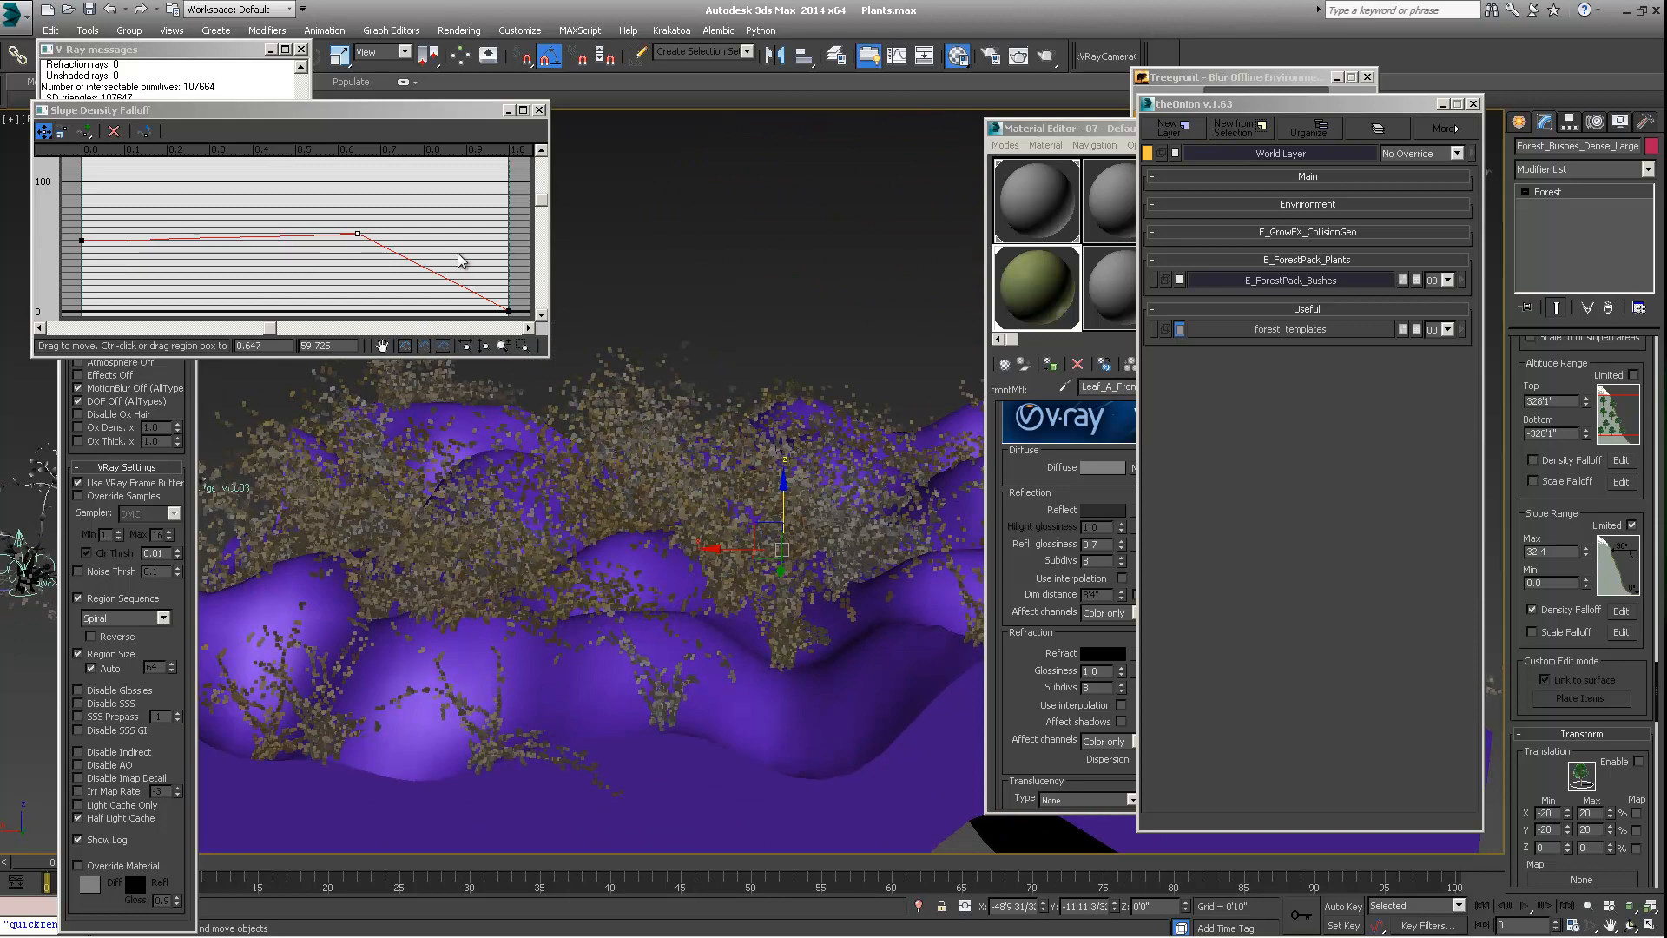
middle_drag(458, 255, 374, 264)
mouse_move(356, 240)
mouse_down()
mouse_move(214, 241)
mouse_move(220, 260)
mouse_move(372, 268)
mouse_move(416, 290)
mouse_move(383, 278)
mouse_move(376, 243)
mouse_up()
mouse_move(692, 568)
alt+middle_down()
mouse_move(680, 653)
mouse_move(700, 583)
mouse_move(694, 621)
mouse_move(744, 562)
mouse_move(719, 579)
alt+middle_up()
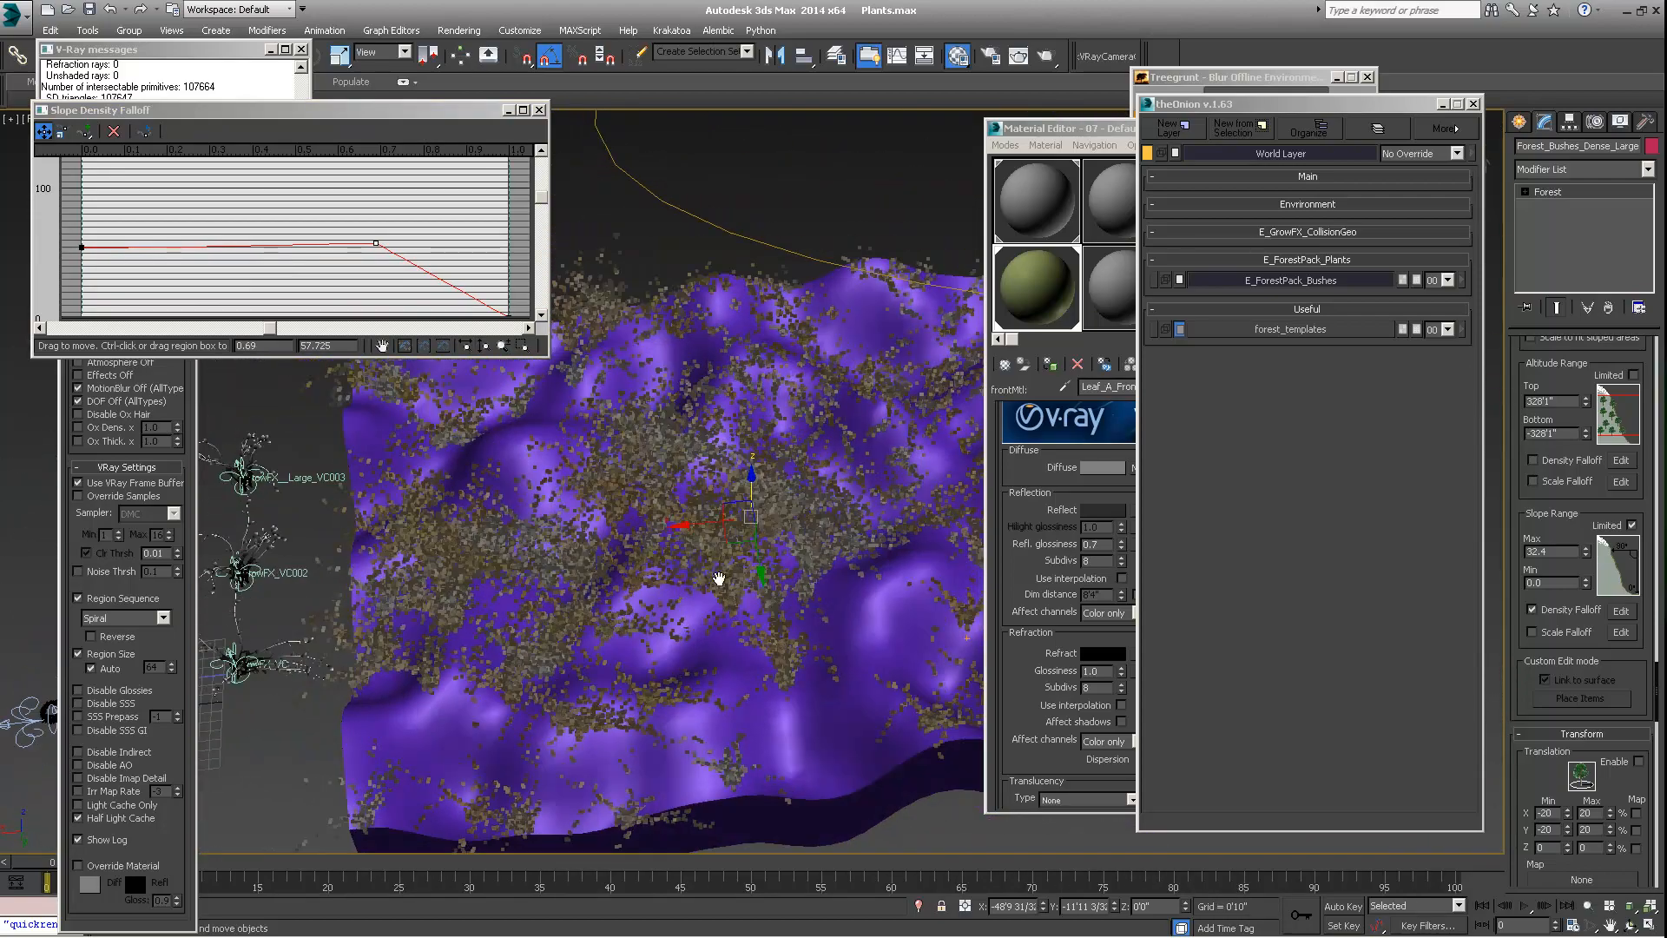
Enable Scale Falloff for the slope range and shape its curve from about 96.7 at the start down to about 23.3 at the end
click(1535, 632)
click(1626, 634)
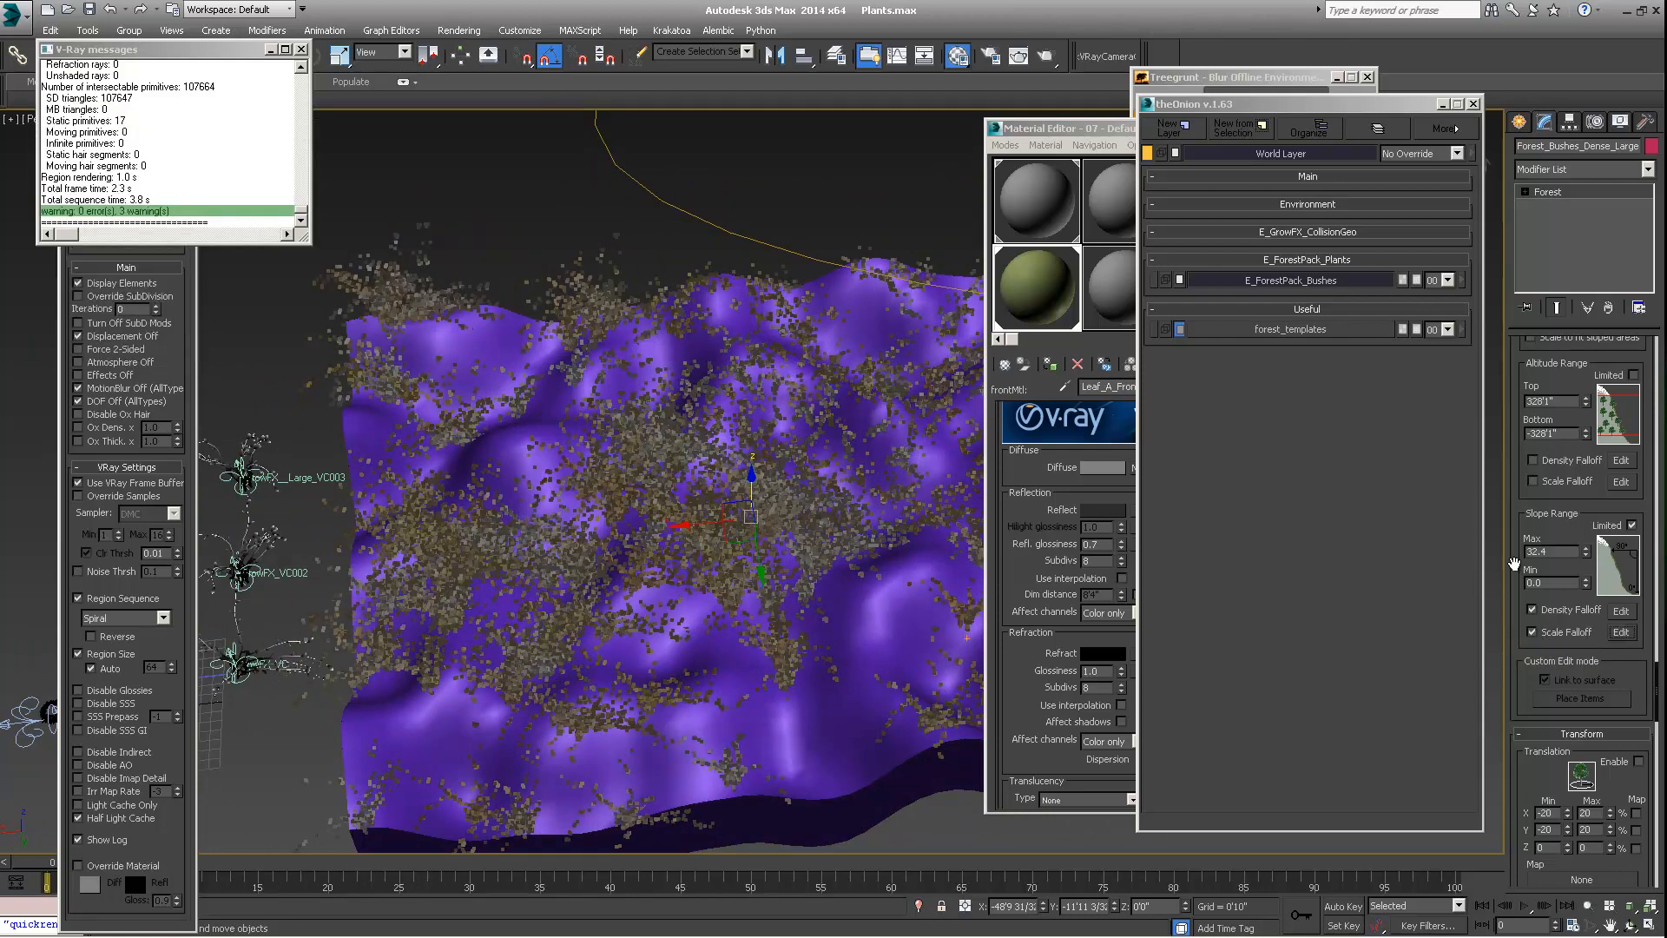
alt+middle_drag(637, 596, 611, 551)
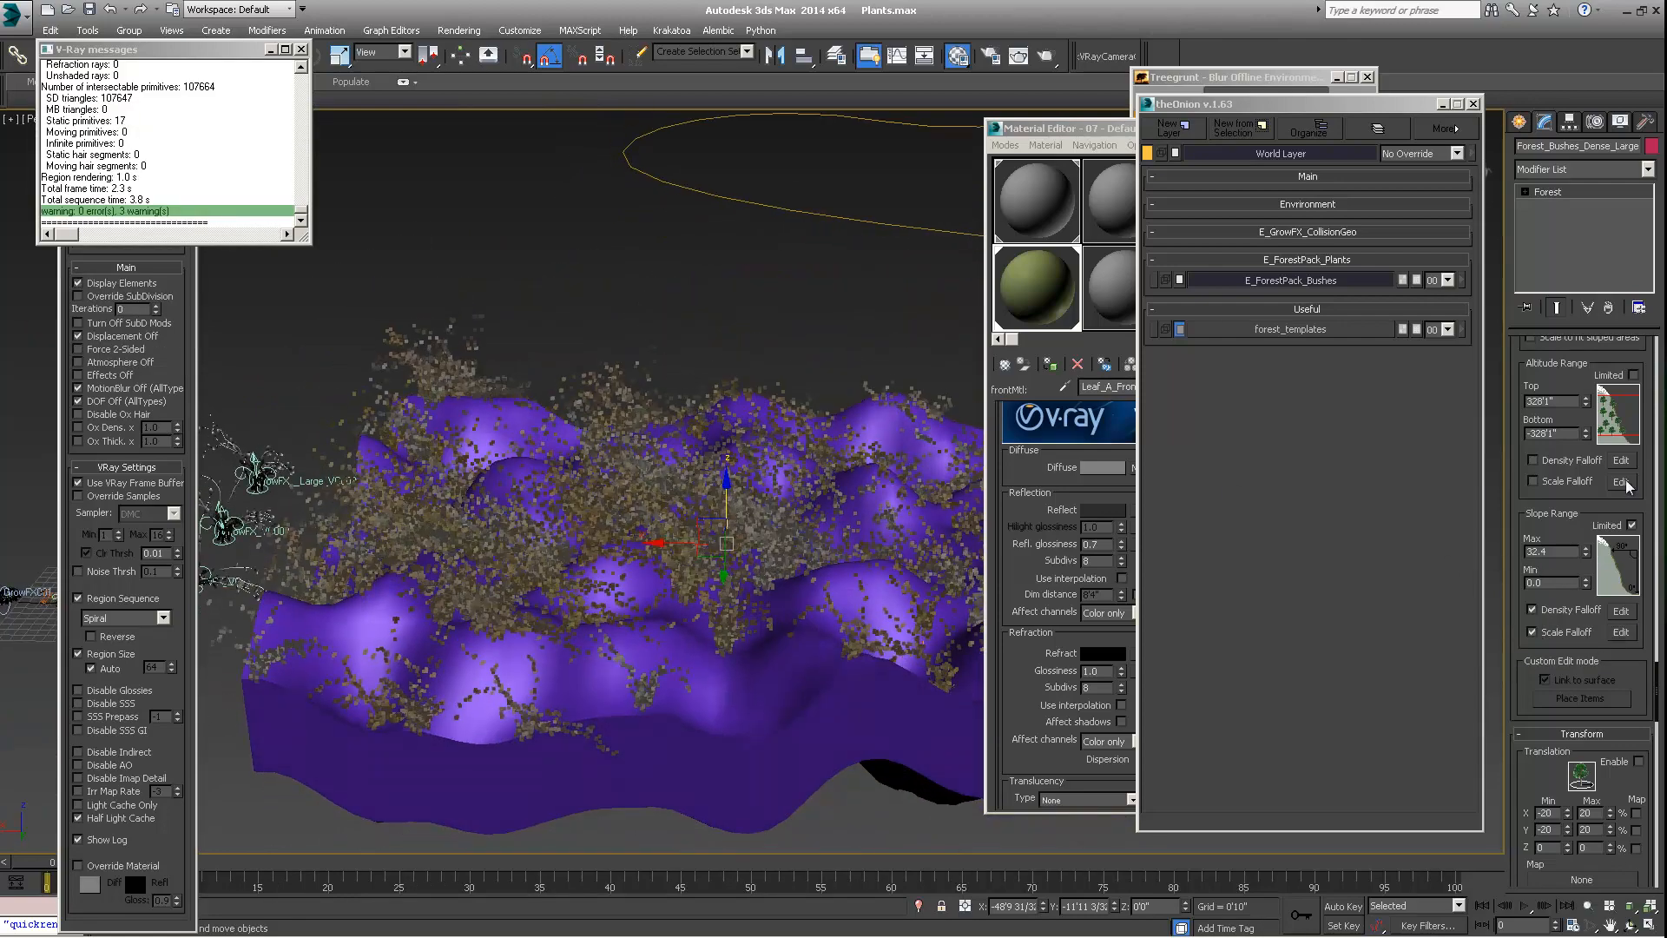
click(1620, 632)
drag(507, 180, 508, 280)
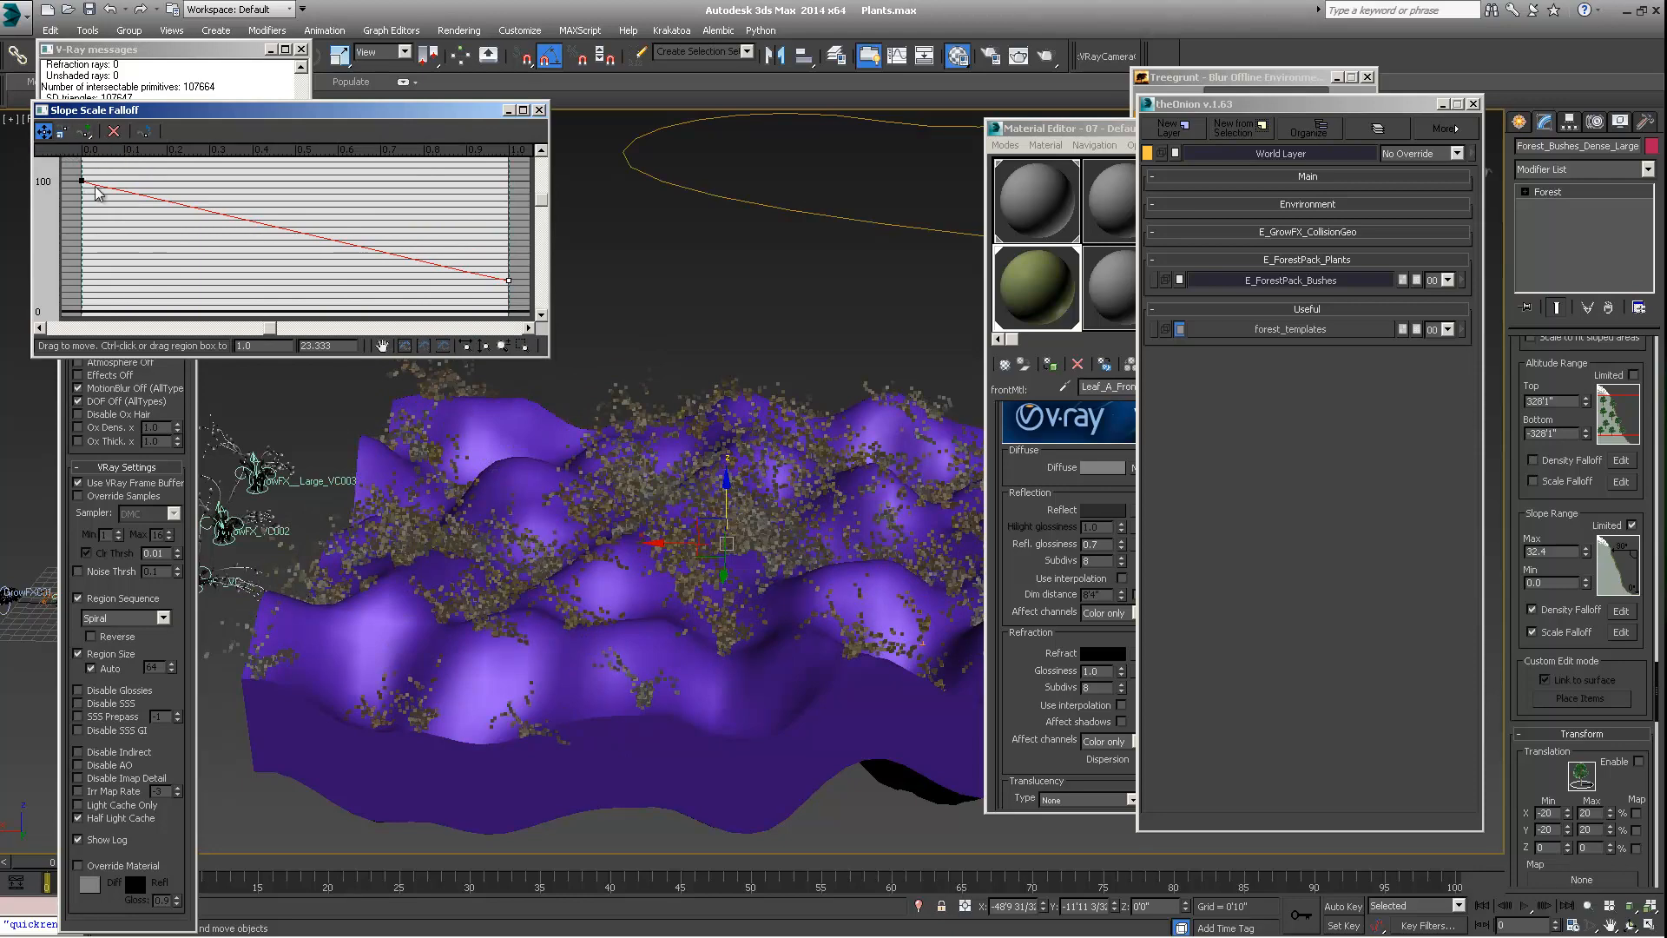
mouse_move(84, 183)
mouse_down()
mouse_move(83, 221)
mouse_move(83, 185)
mouse_up()
Add a control point at about 0.311 on the slope scale falloff curve and set its value to 100
click(84, 130)
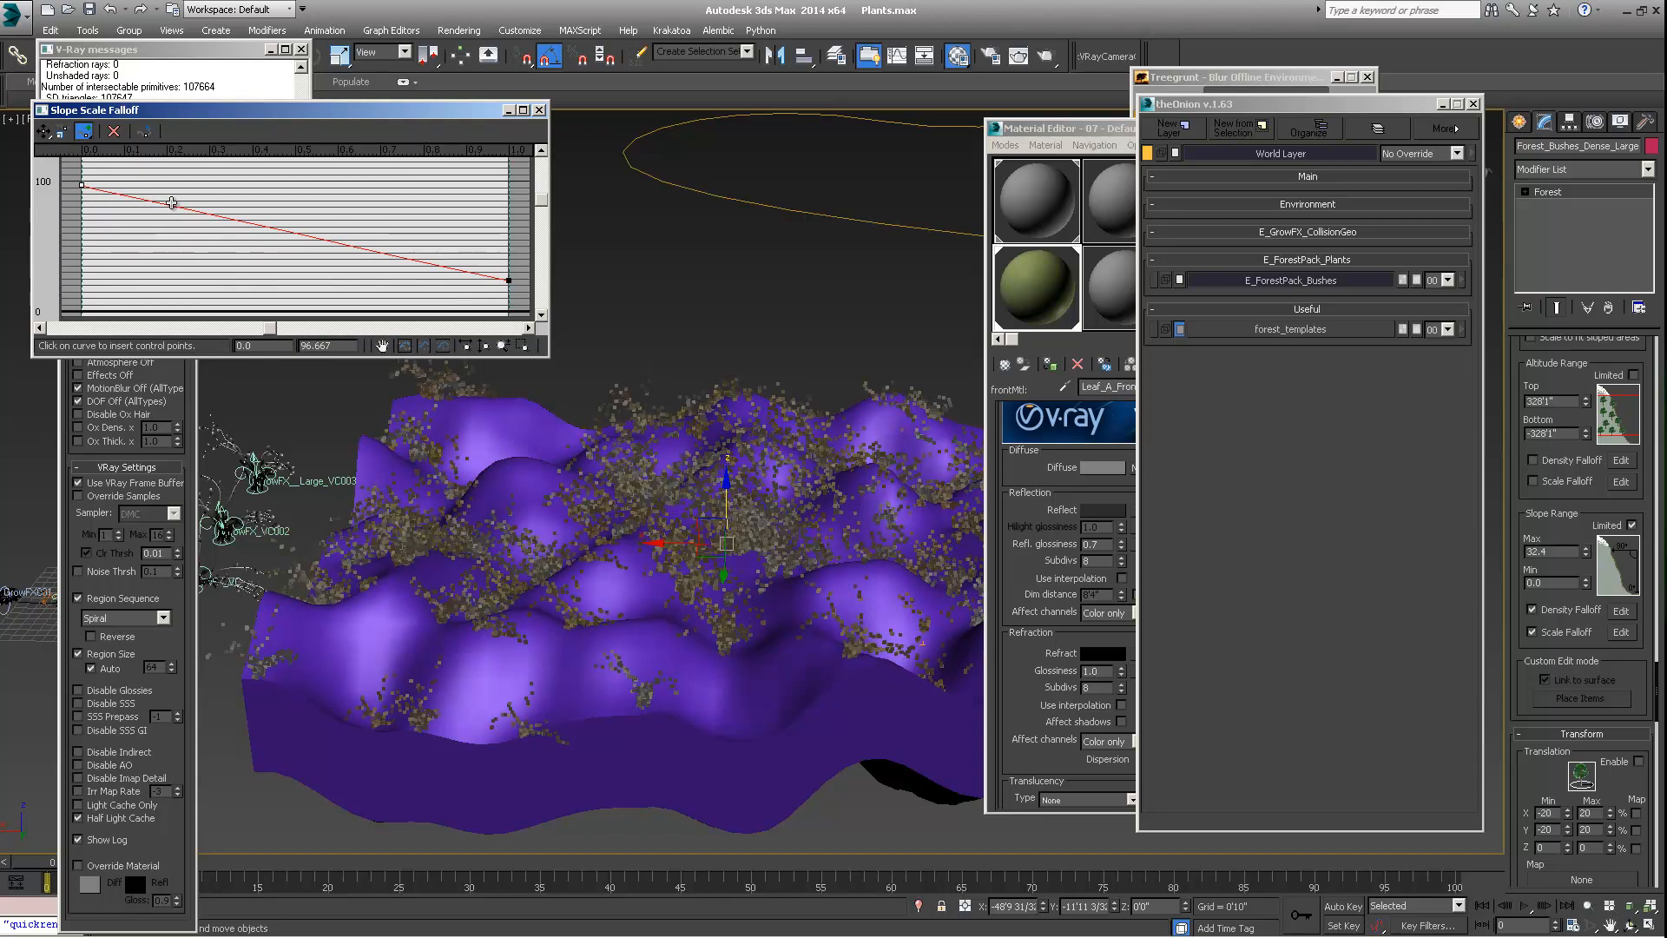
click(214, 216)
click(43, 130)
drag(213, 215, 215, 193)
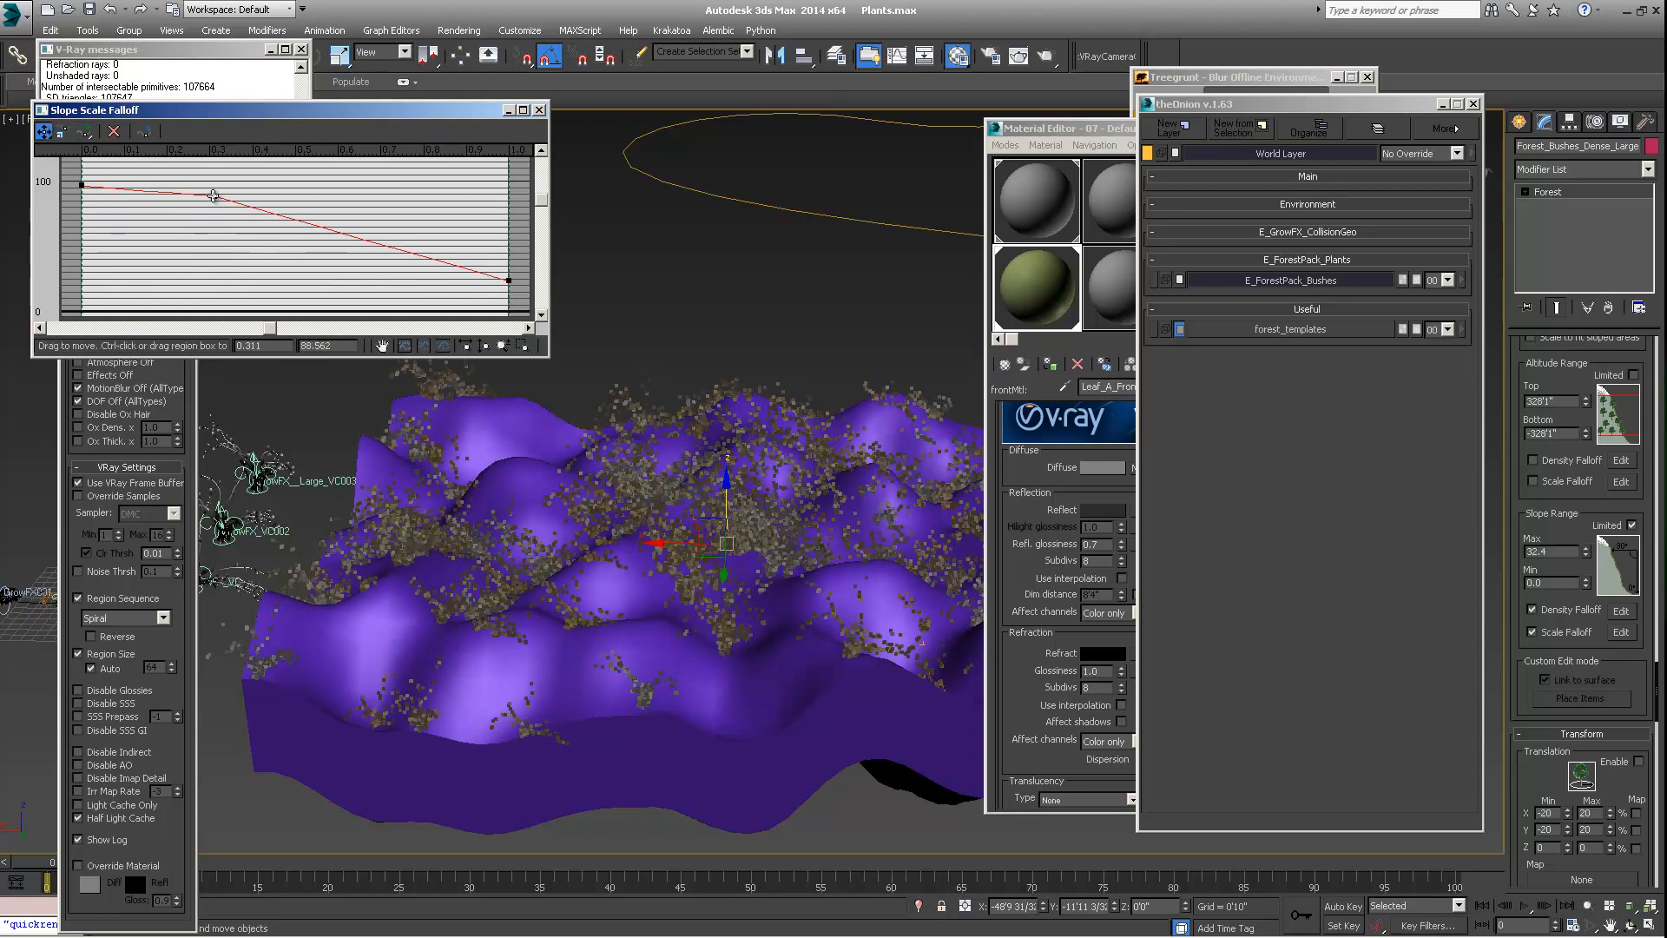
text(10)
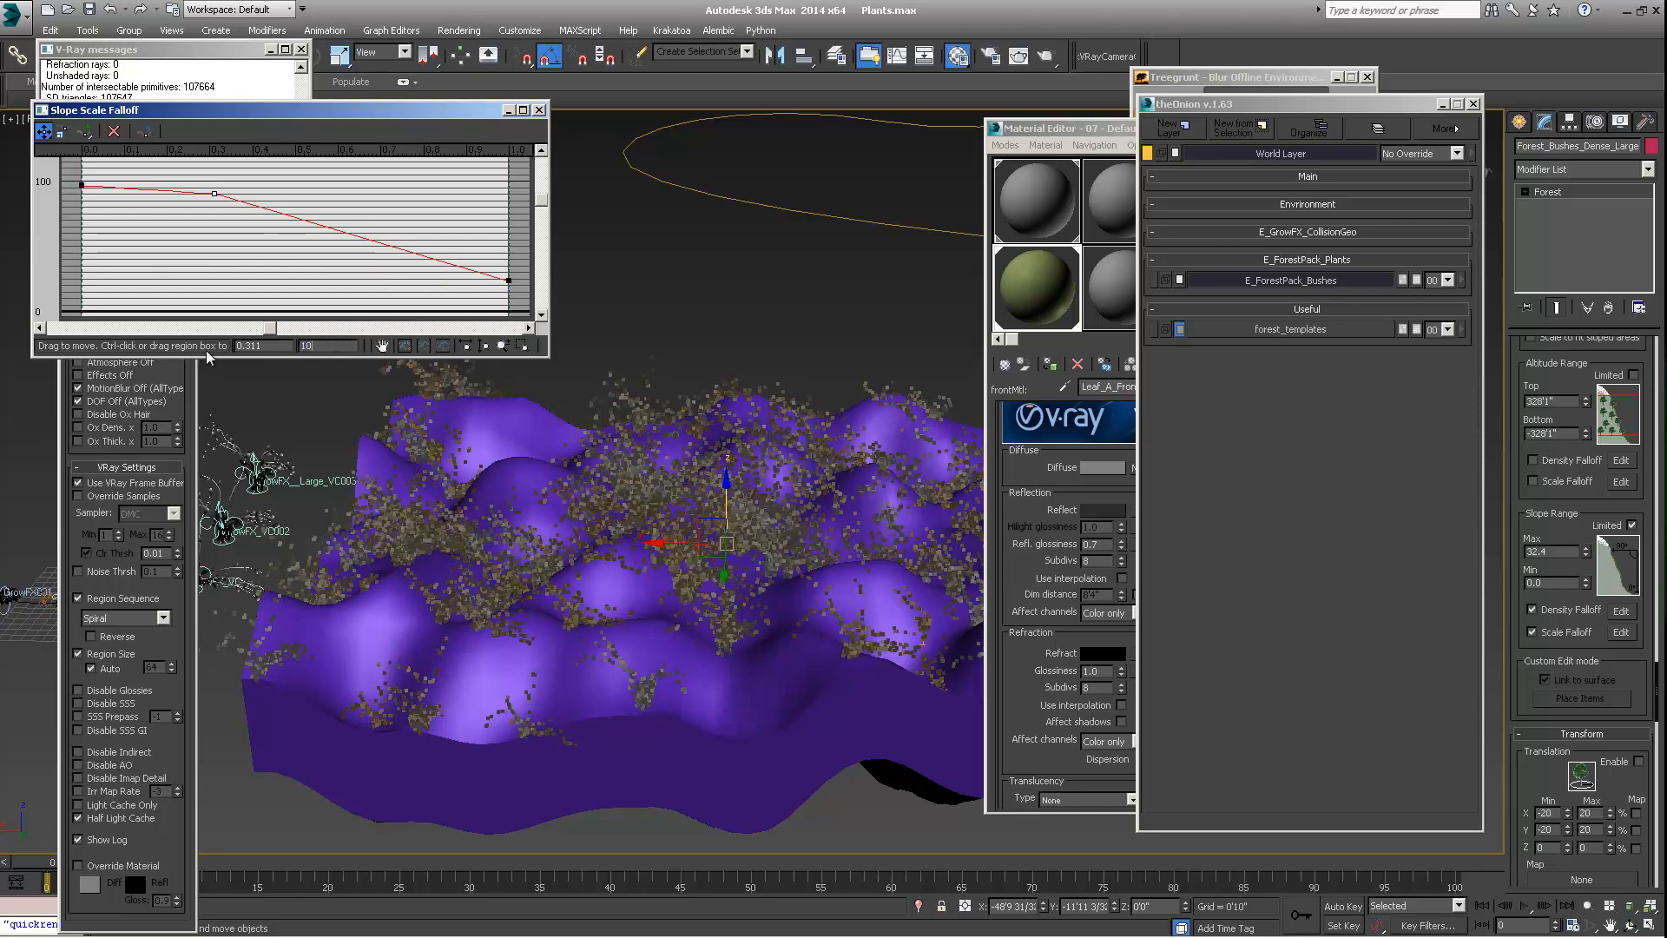
text(0)
key(Return)
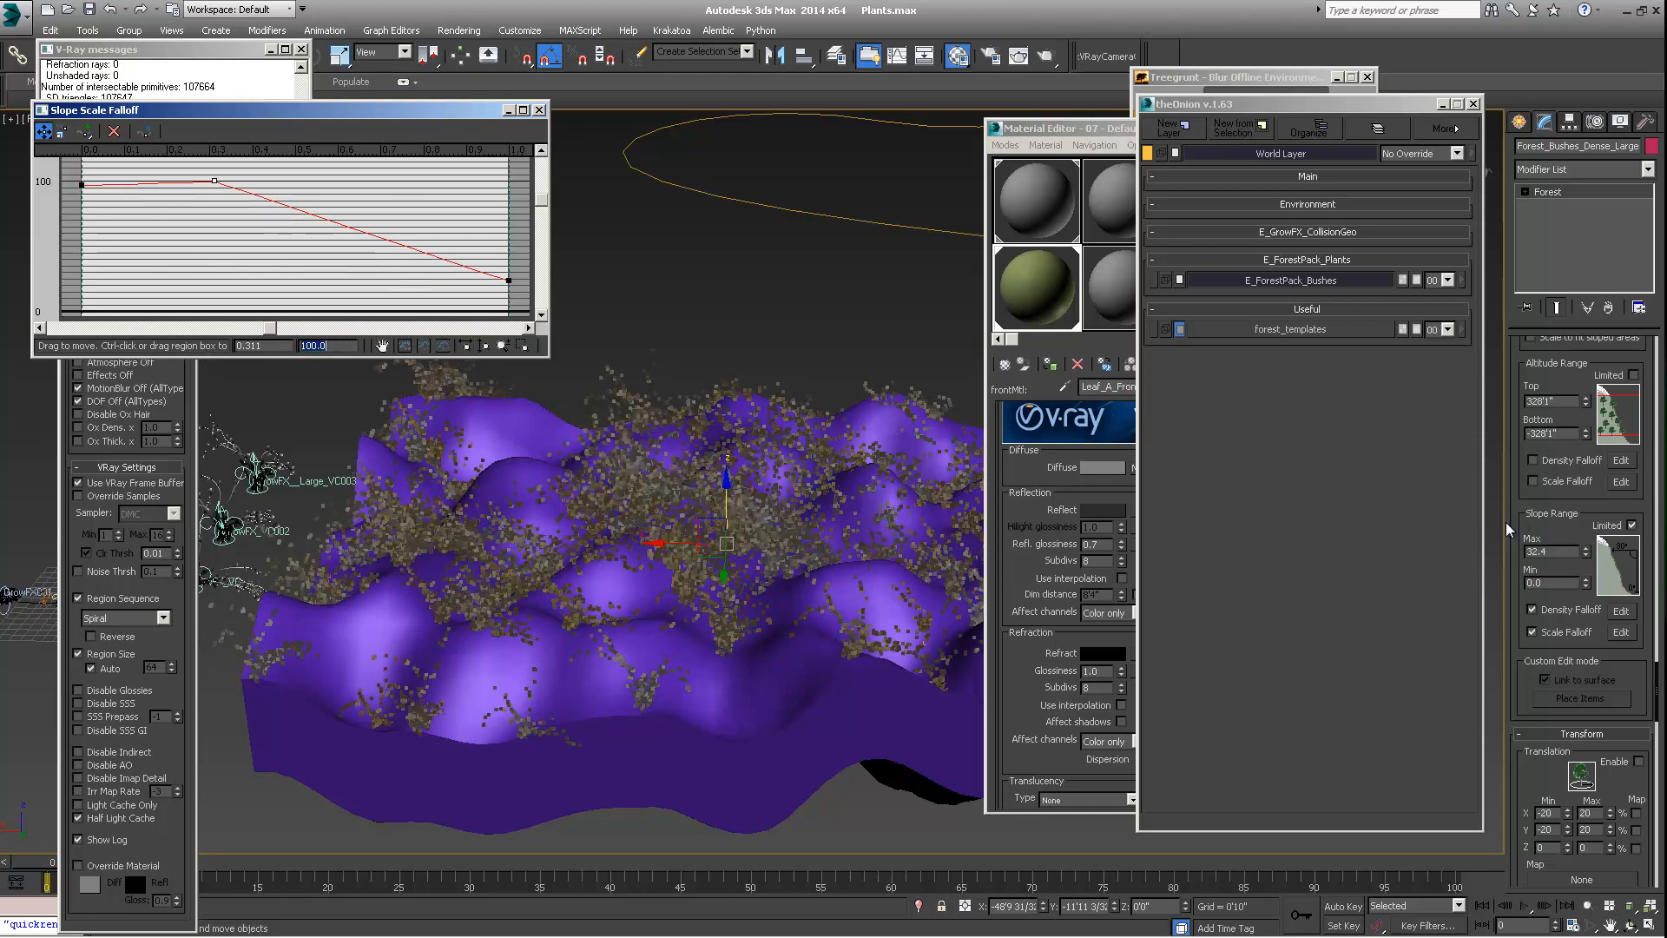
click(1542, 554)
click(216, 178)
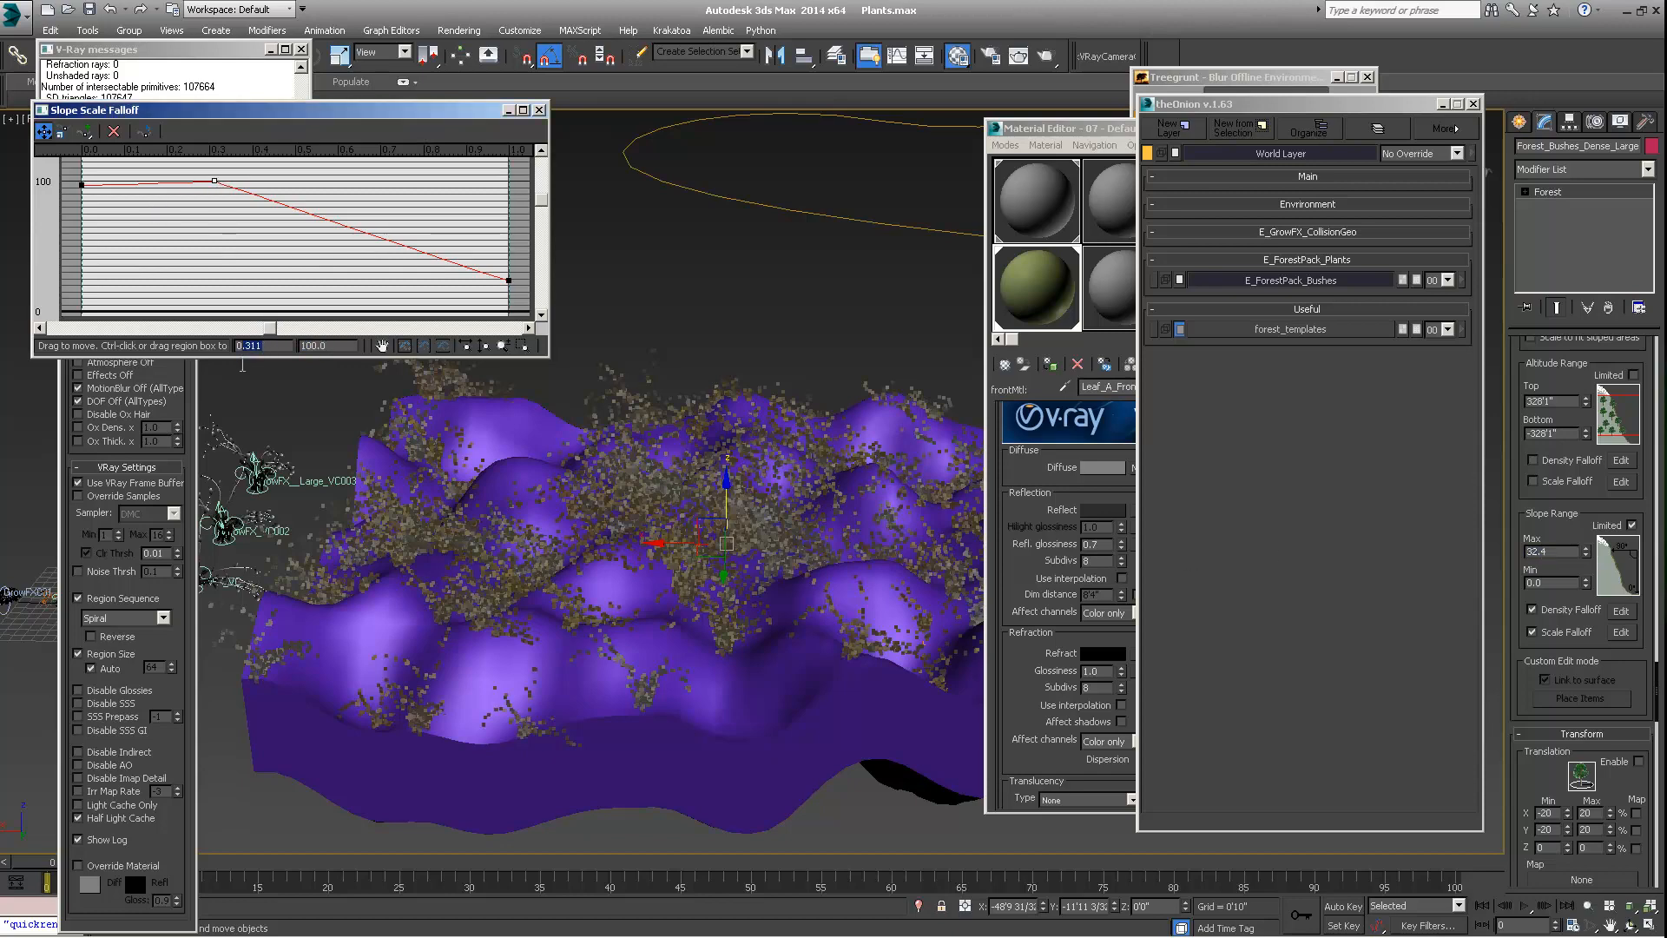
Raise the scale falloff curve's start point to about 100, lower its end point close to 0, and inspect the bushes on the terrain
click(81, 184)
drag(81, 184, 80, 181)
drag(510, 279, 506, 317)
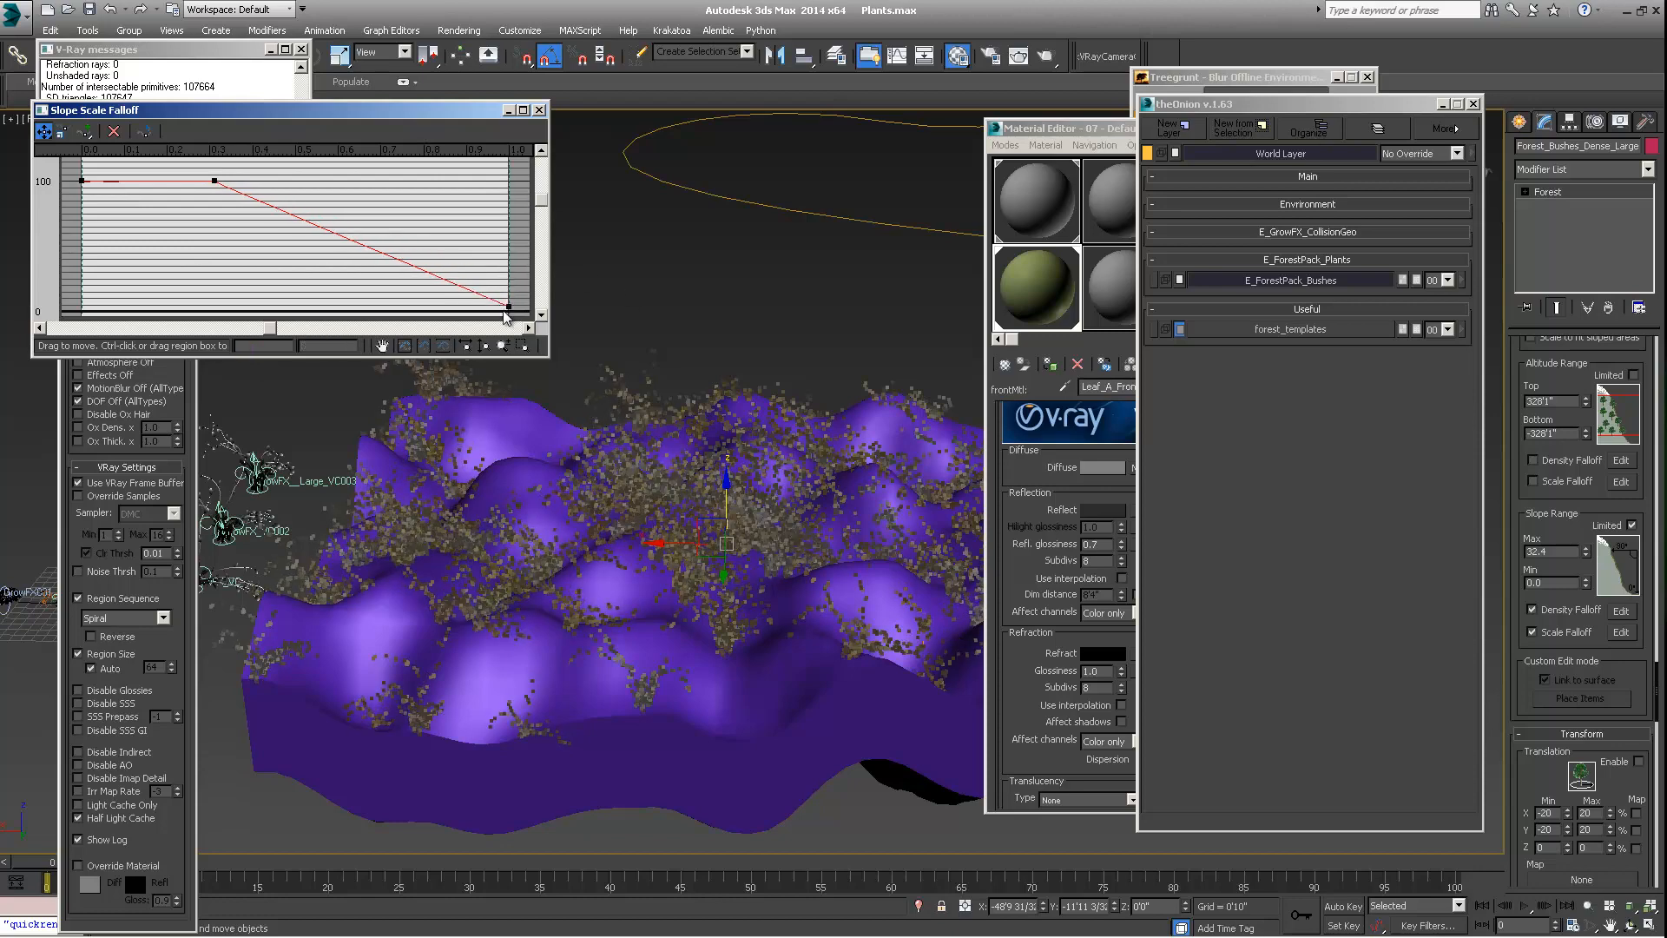
alt+middle_drag(607, 596, 718, 596)
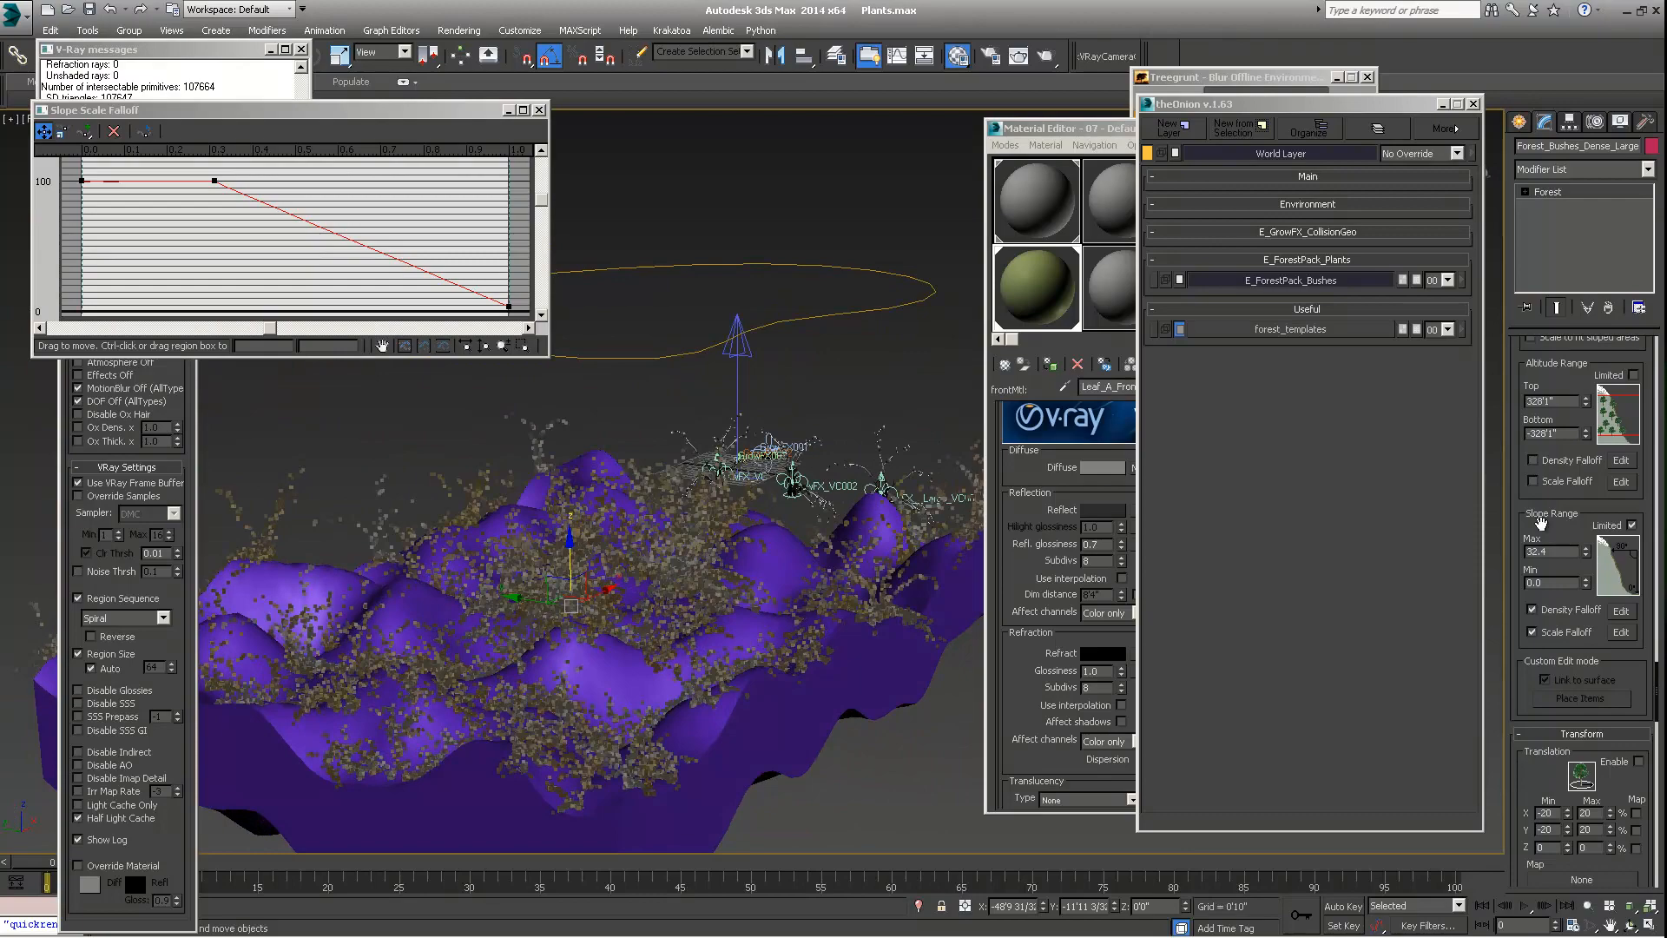
alt+middle_drag(571, 539, 818, 573)
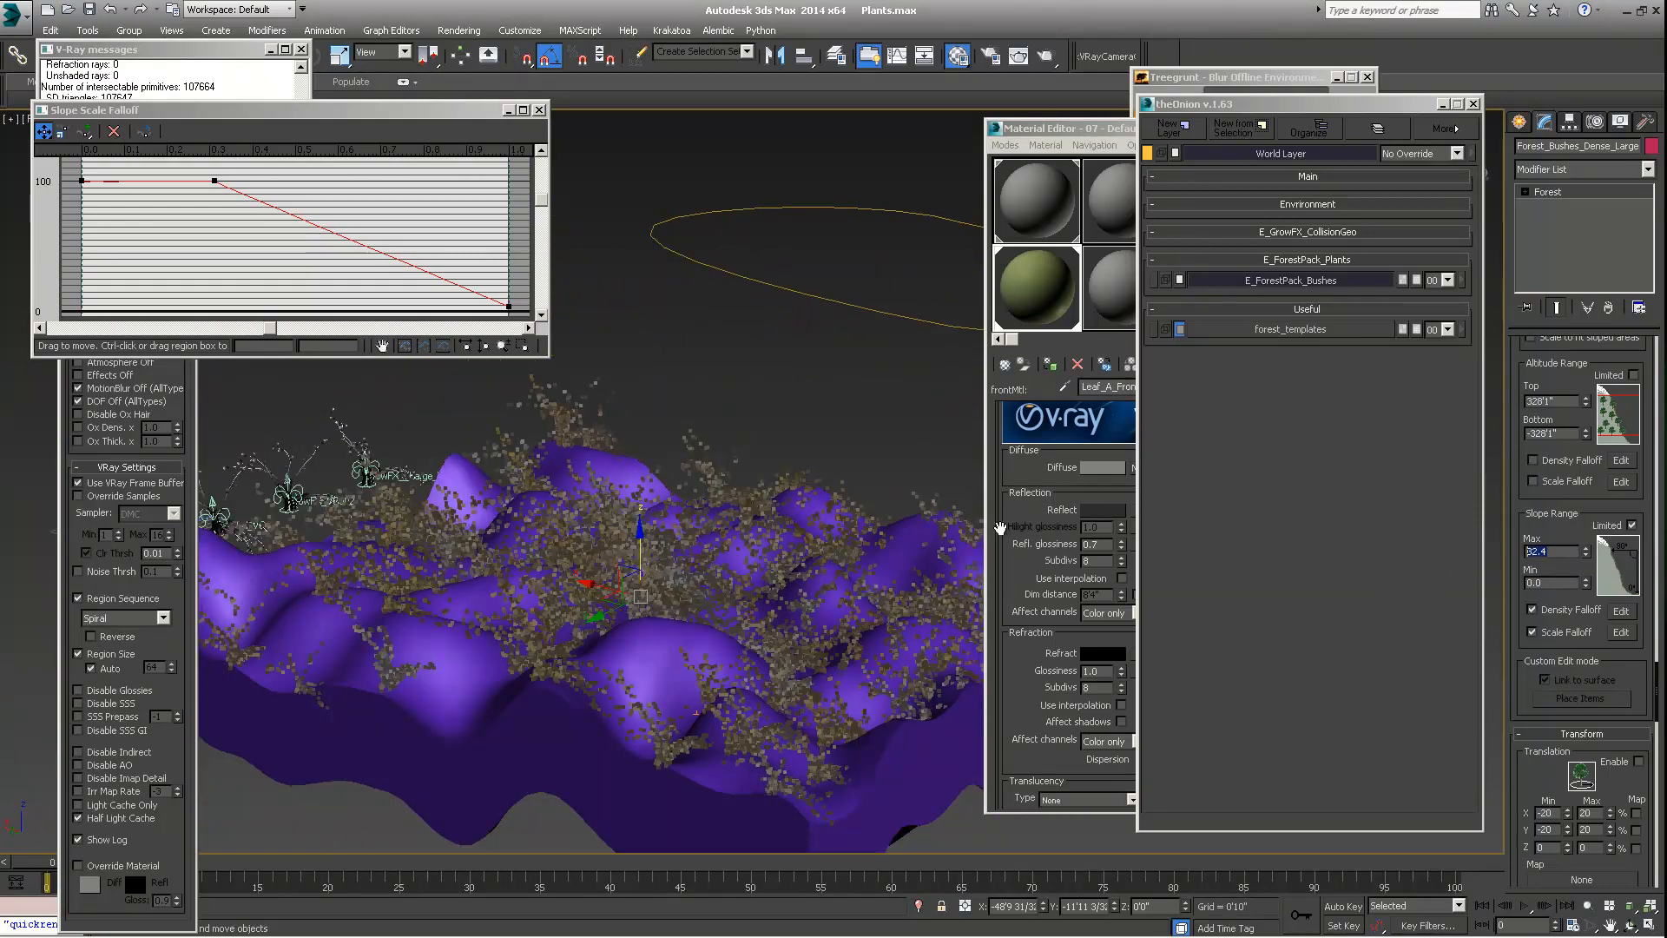
alt+middle_drag(448, 503, 476, 543)
alt+middle_drag(573, 644, 638, 599)
drag(181, 109, 189, 103)
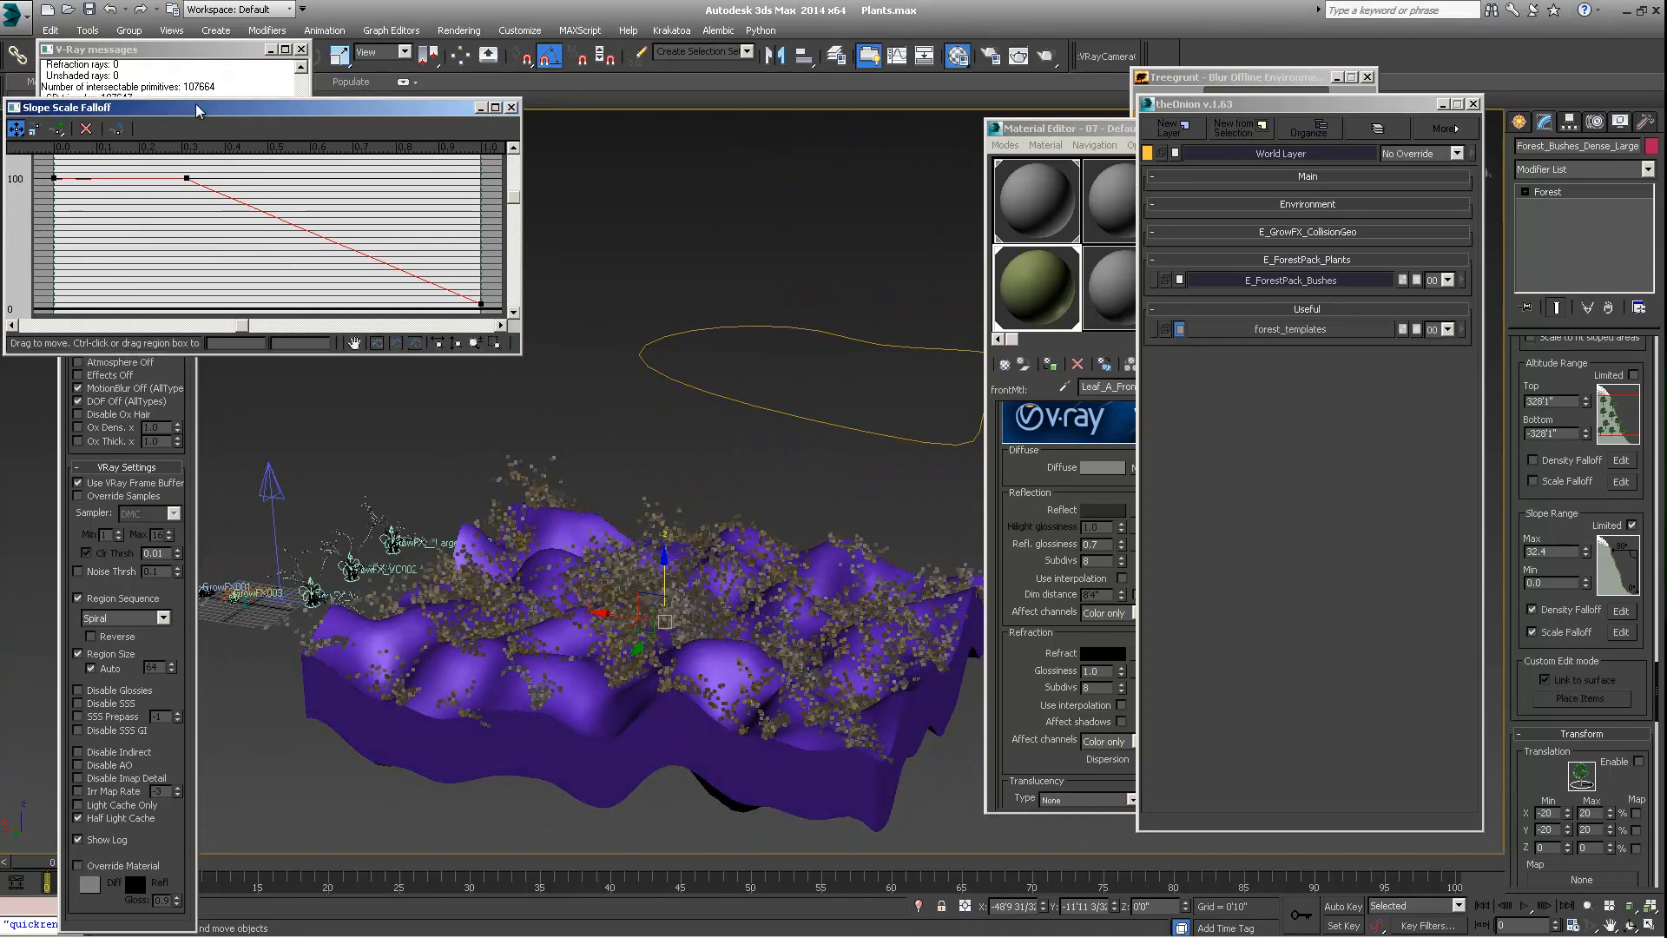
Close the Slope Scale Falloff curve and enable Density falloff for the Line001 exclude spline area
click(547, 104)
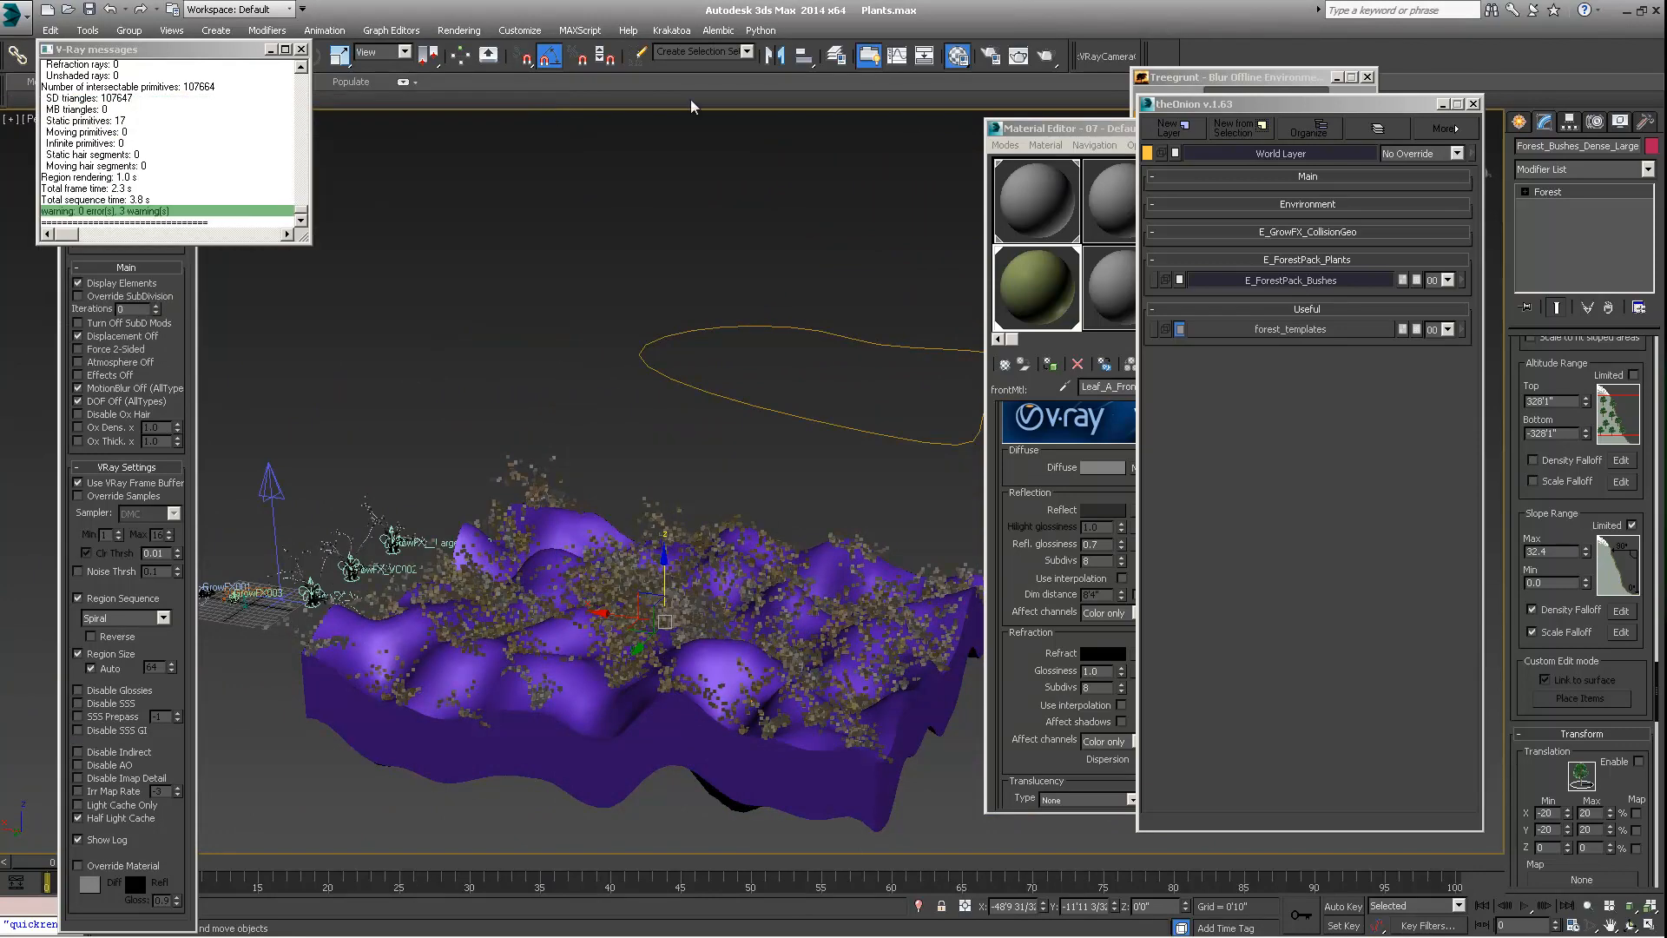
scroll(1567, 369, down, 2)
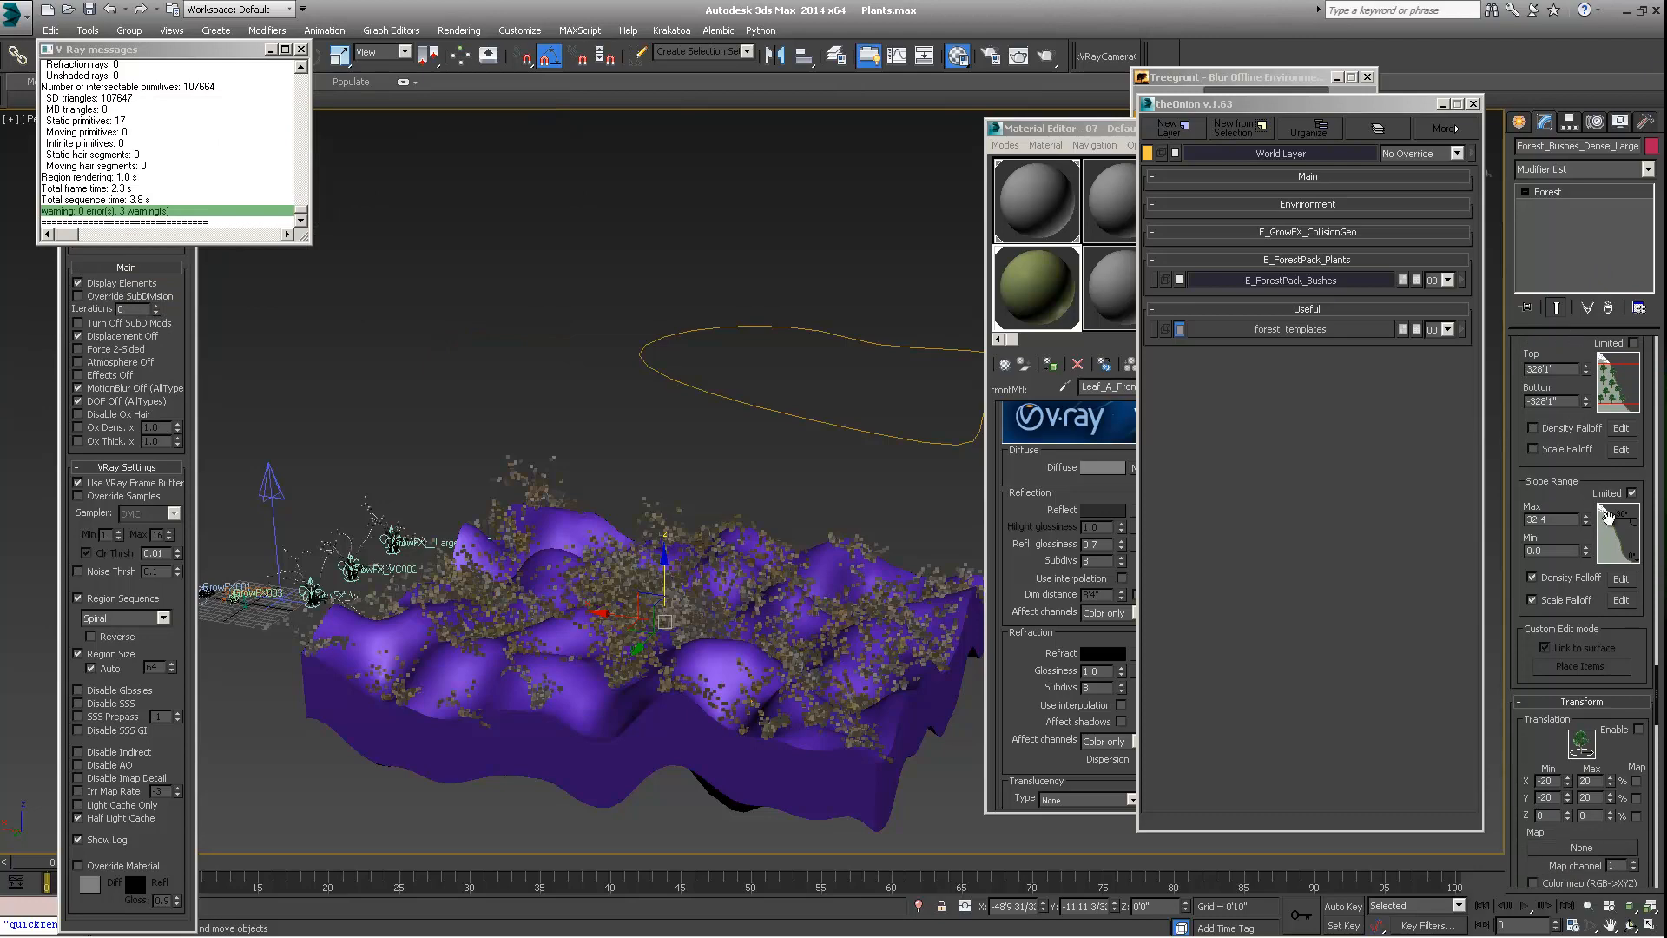
alt+middle_drag(661, 591, 510, 692)
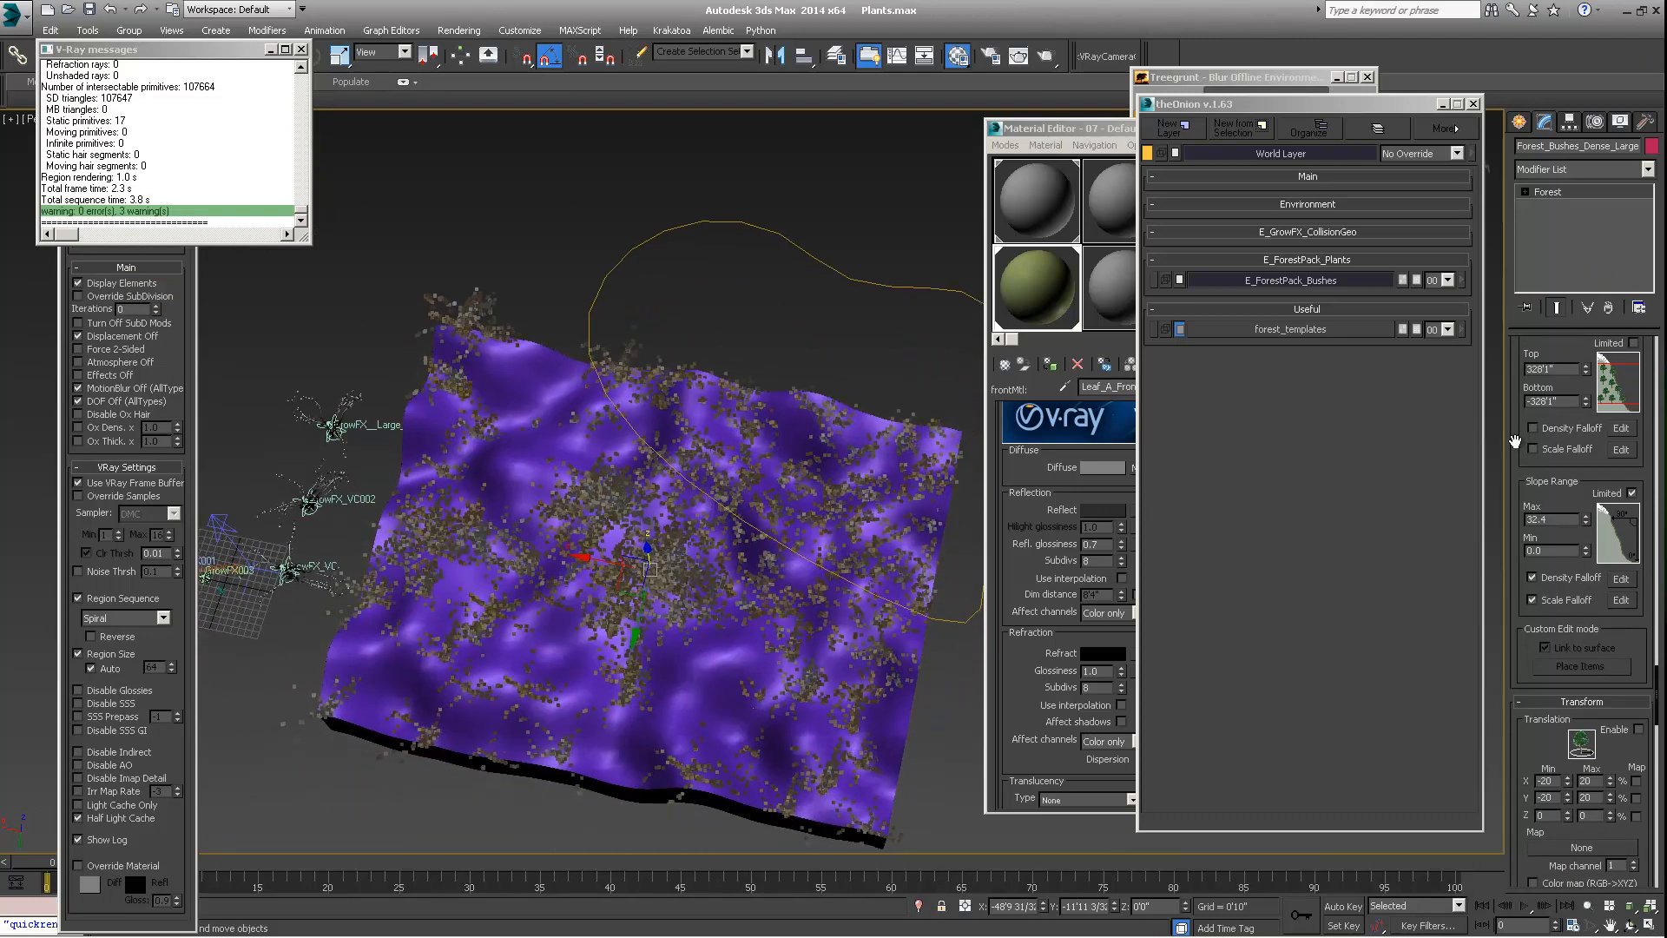
scroll(1515, 442, up, 10)
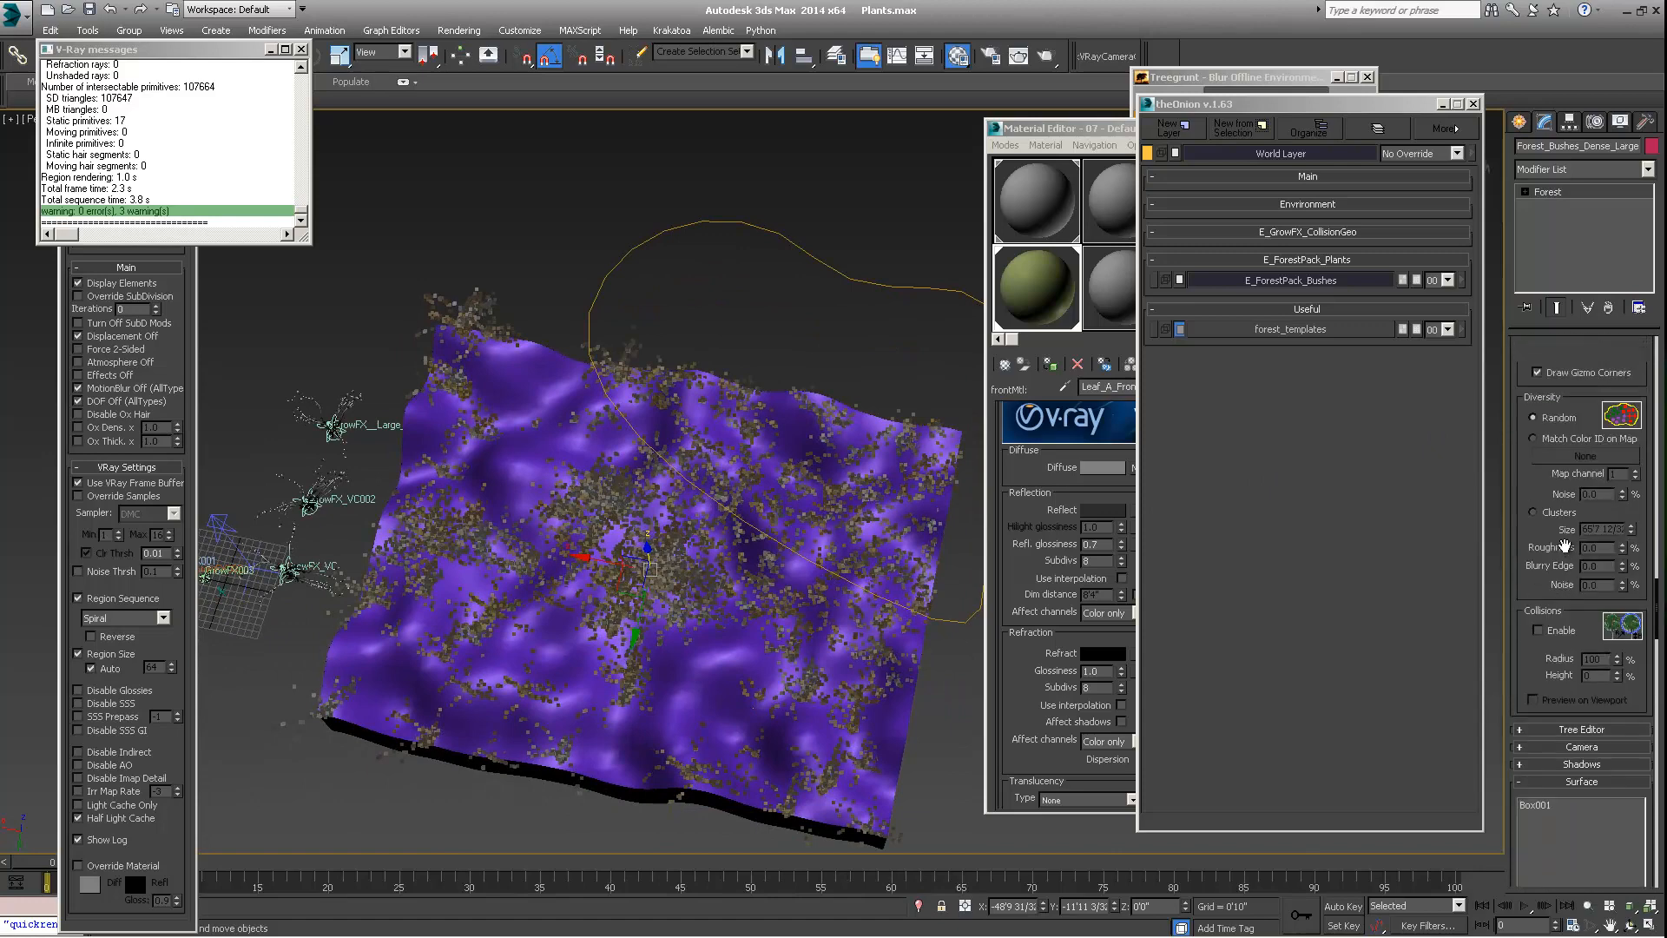
scroll(1565, 545, up, 10)
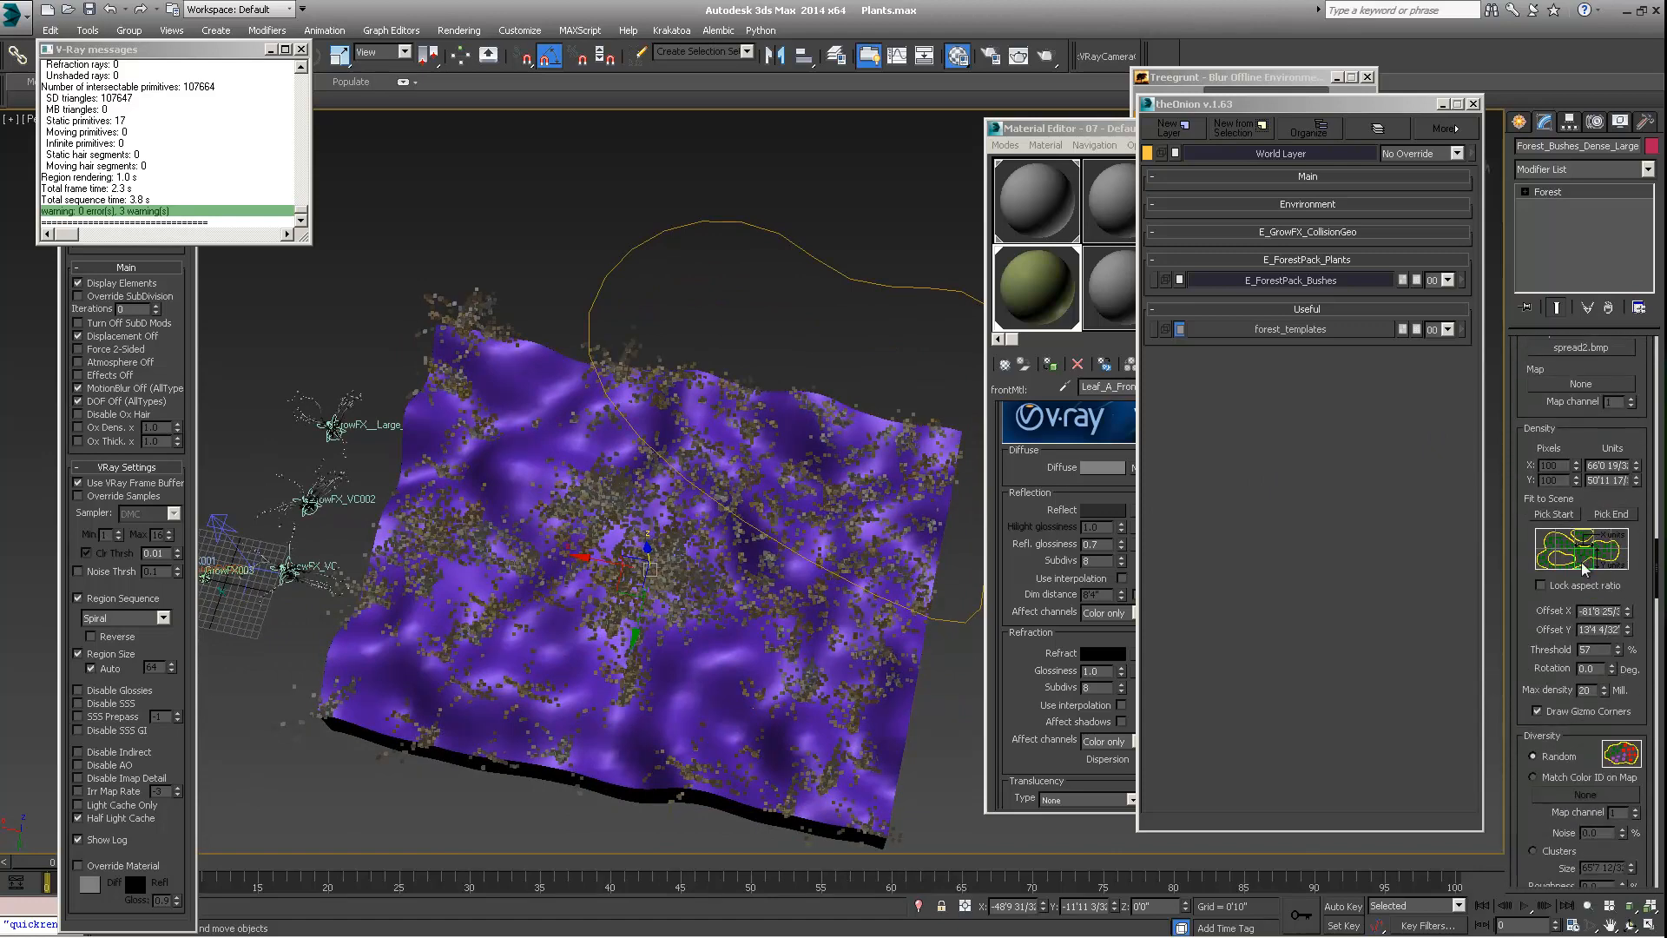
scroll(1585, 568, up, 10)
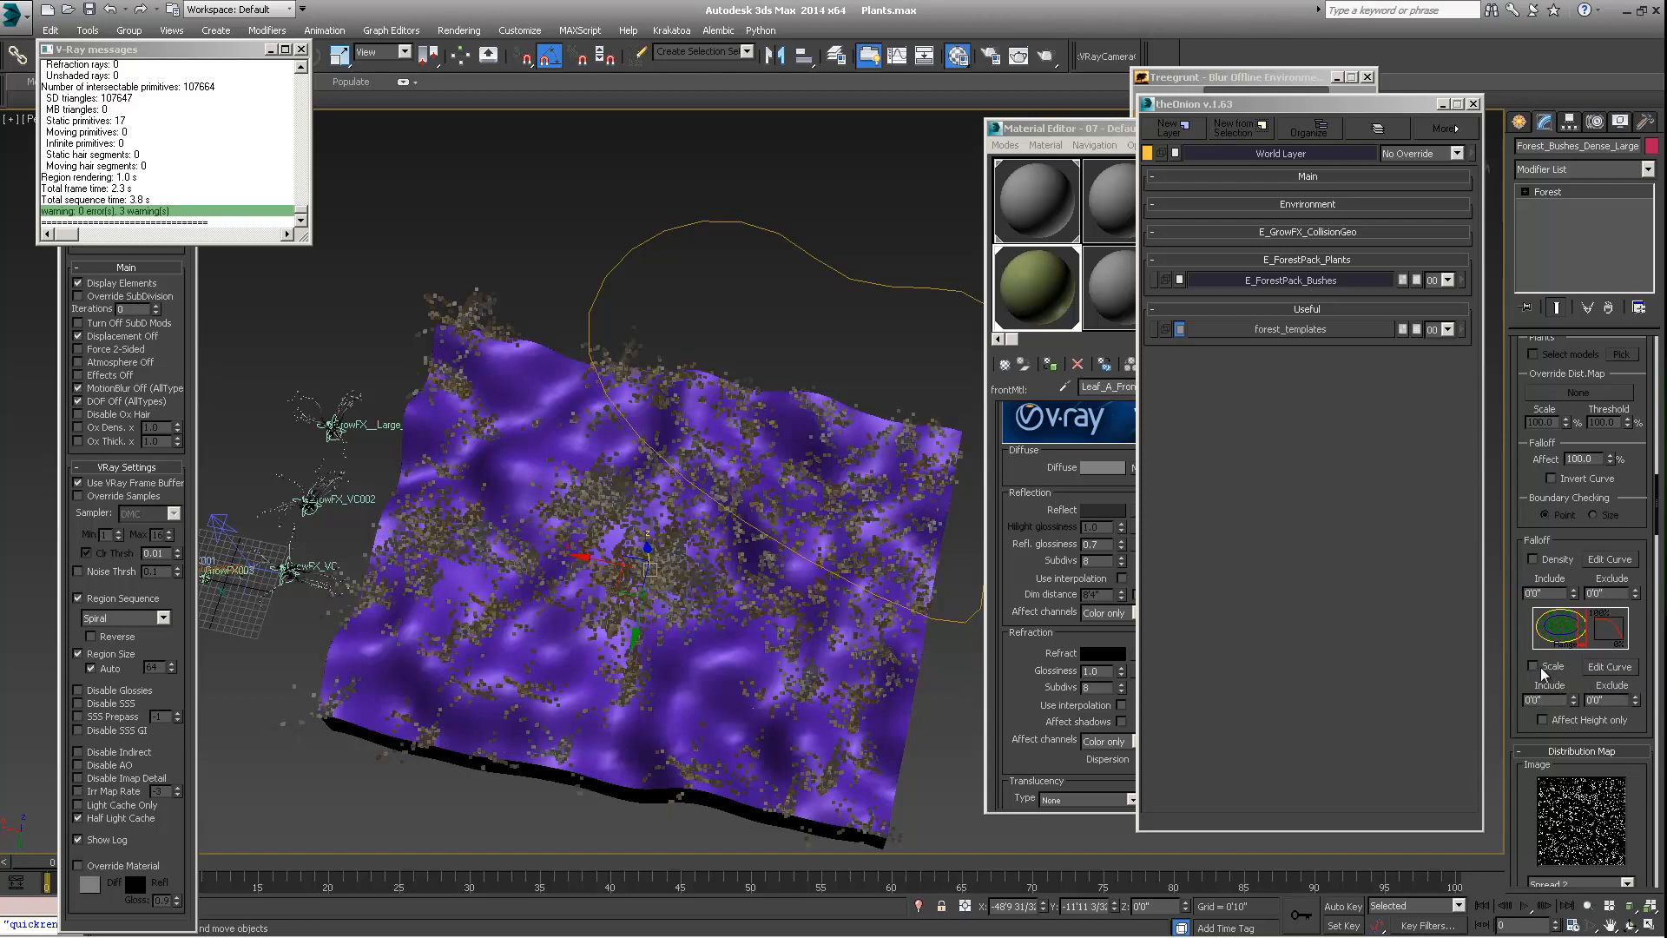
click(1534, 560)
middle_drag(792, 585, 768, 596)
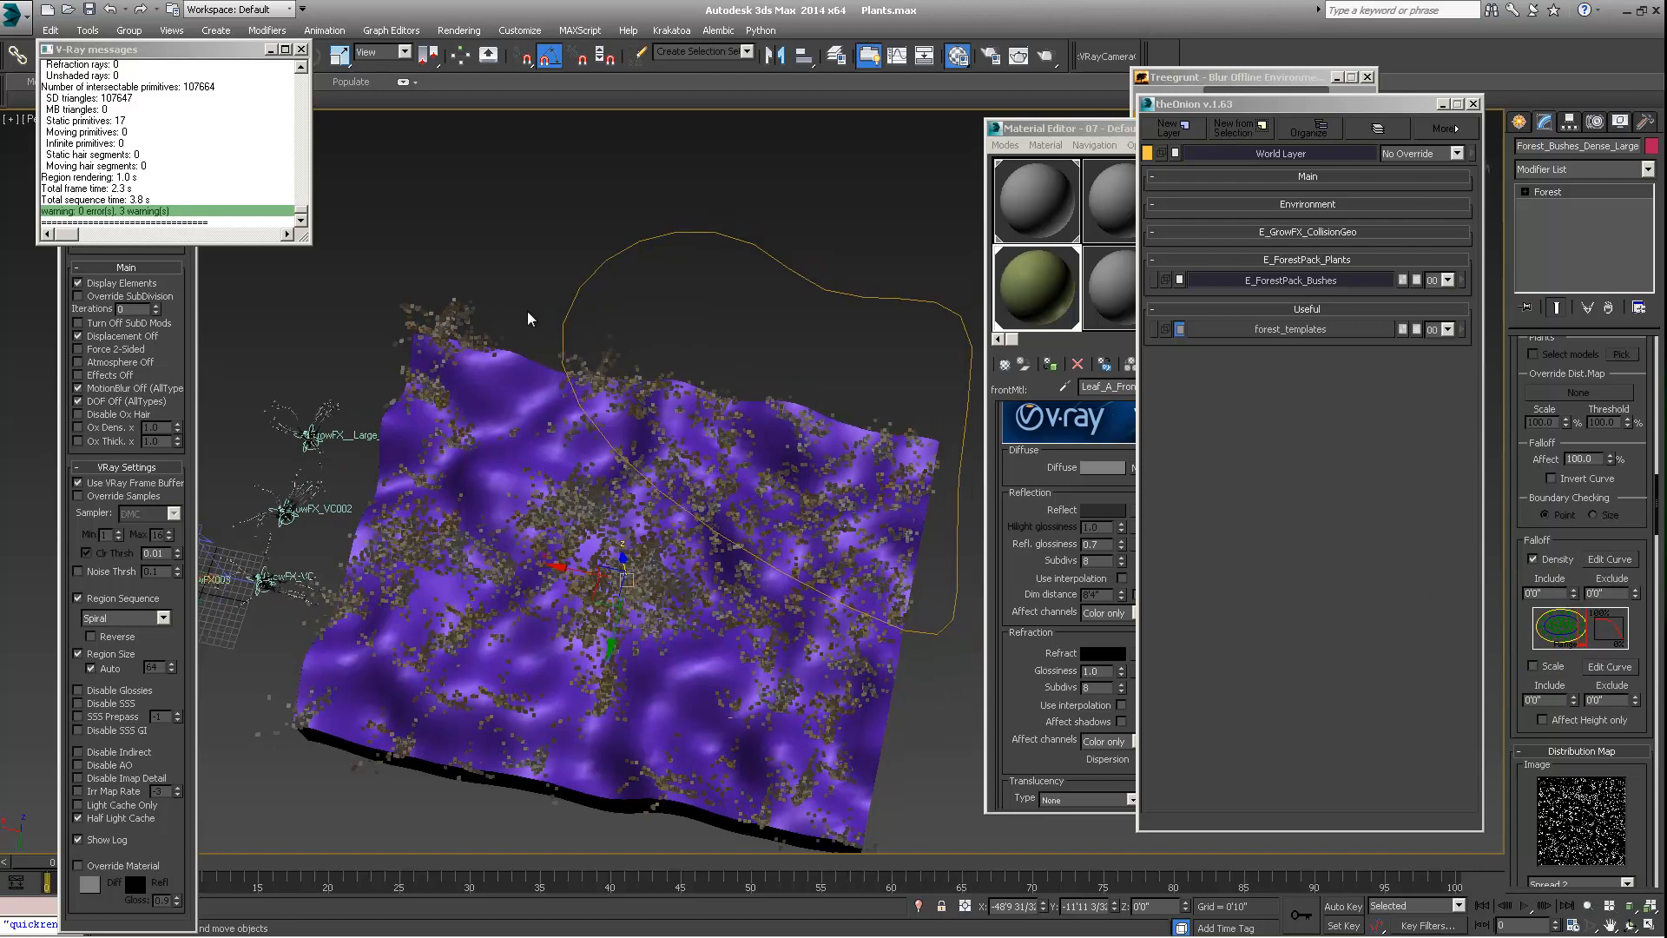
alt+middle_drag(603, 430, 745, 517)
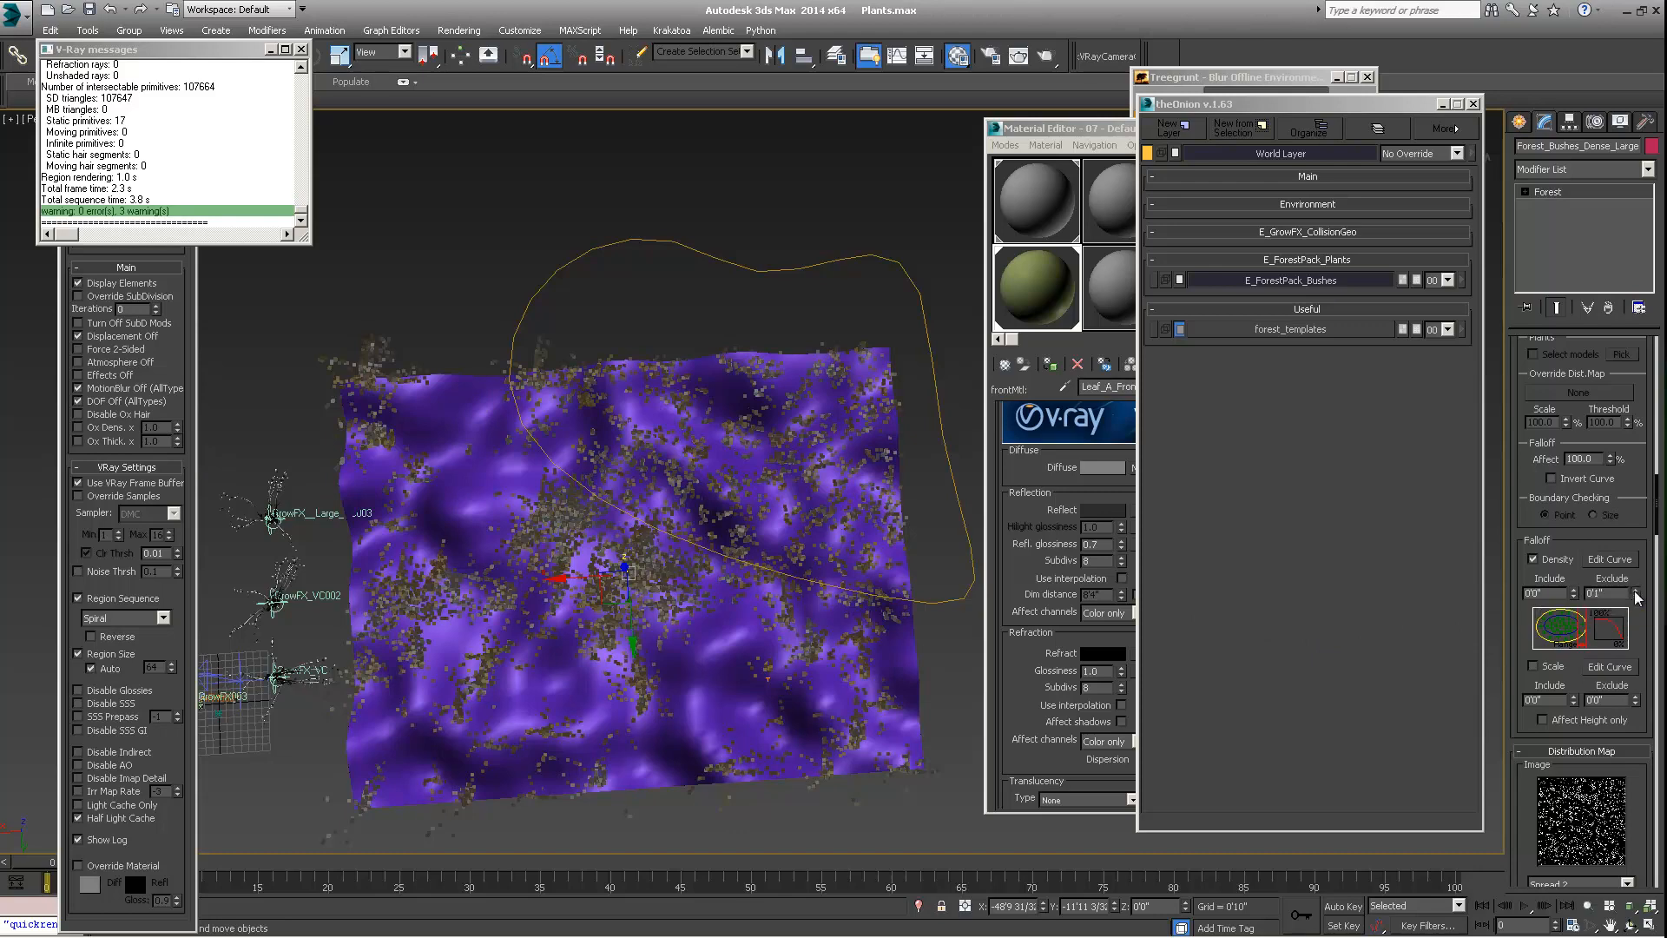
Set the area's Density falloff Exclude distance to about 10'7"
drag(1636, 595, 1562, 382)
drag(1636, 595, 1611, 298)
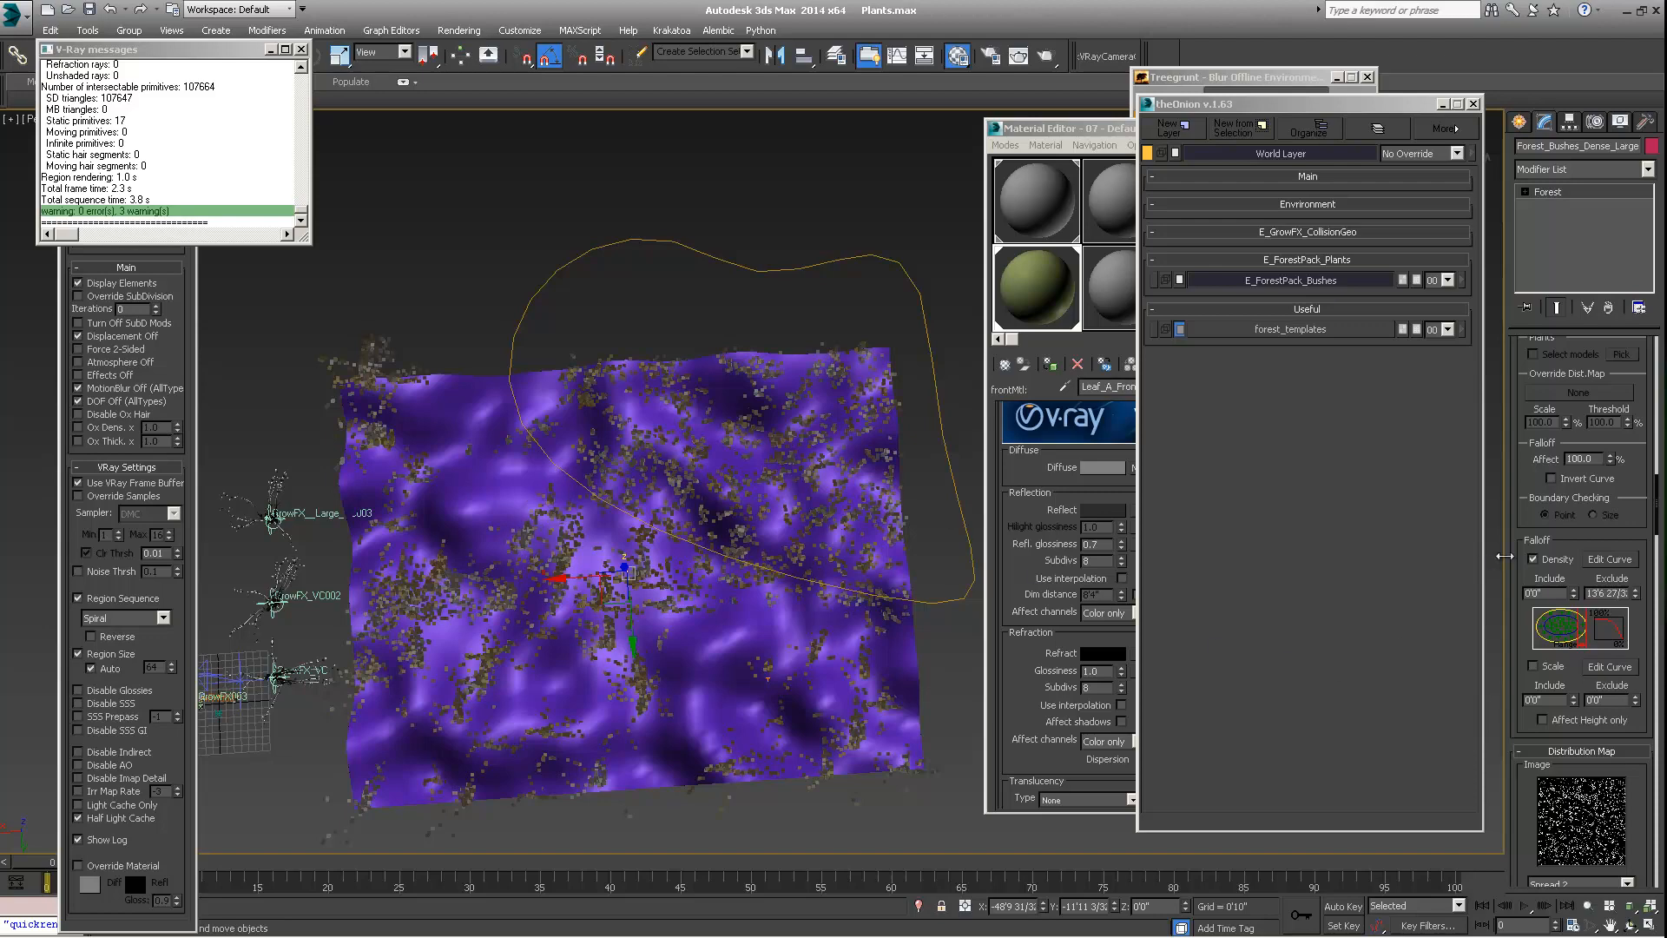
drag(1634, 594, 1604, 613)
Set the Slope Range maximum to 90.0 and turn off its Limited, Density Falloff and Scale Falloff options
scroll(1515, 448, down, 5)
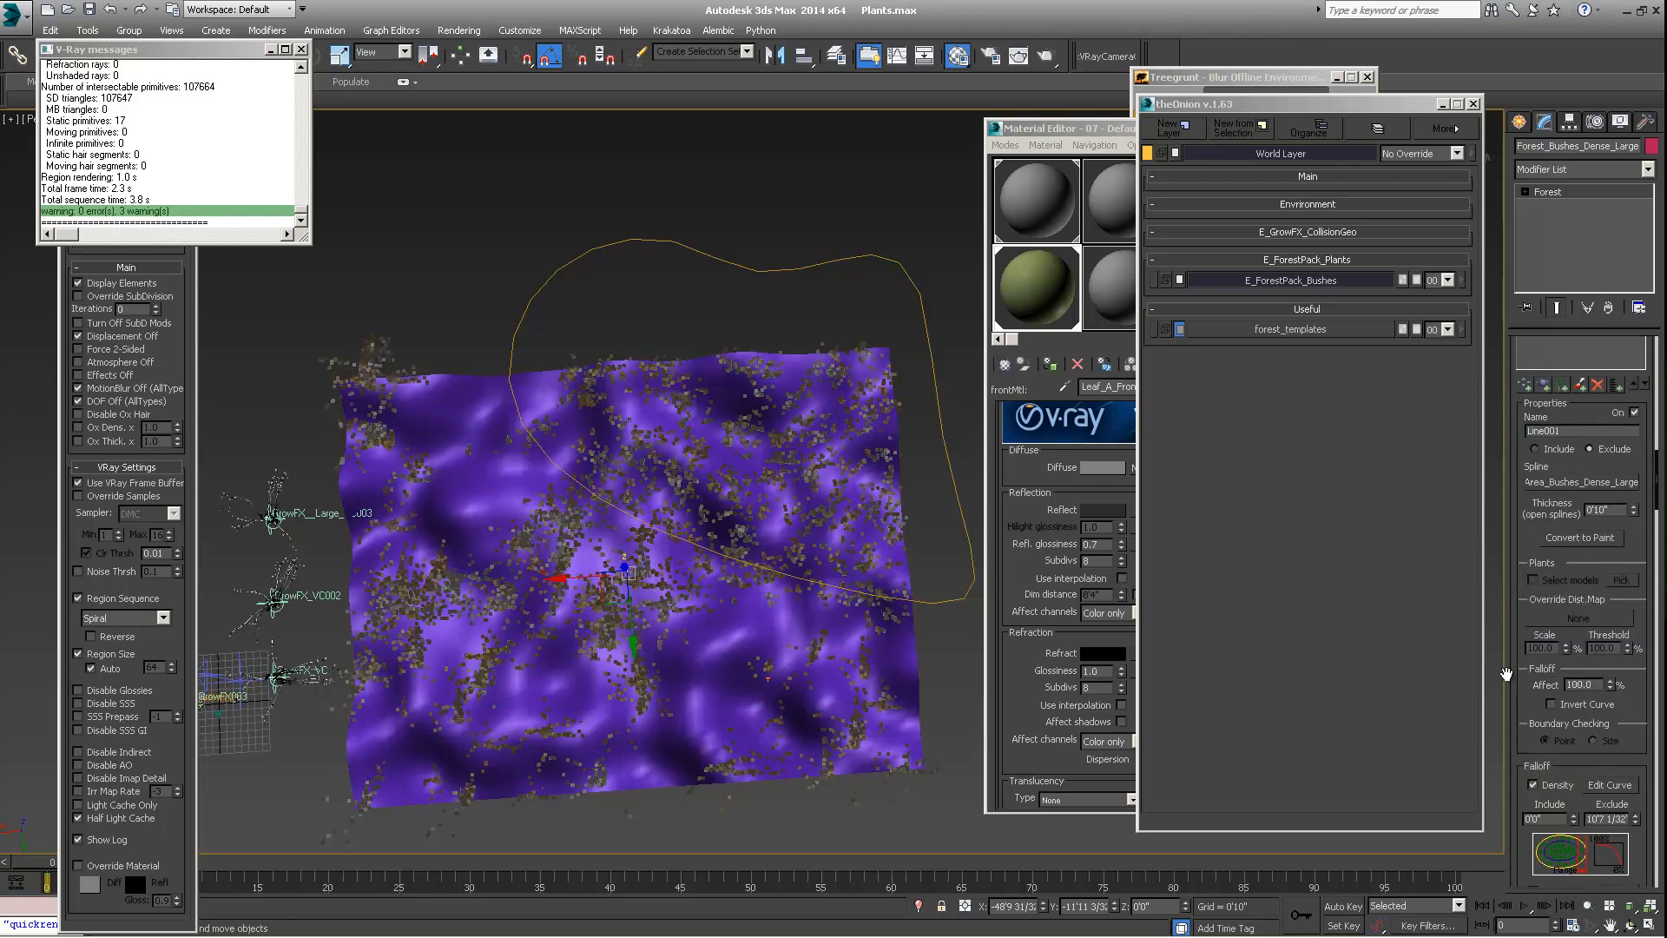
scroll(1520, 641, down, 10)
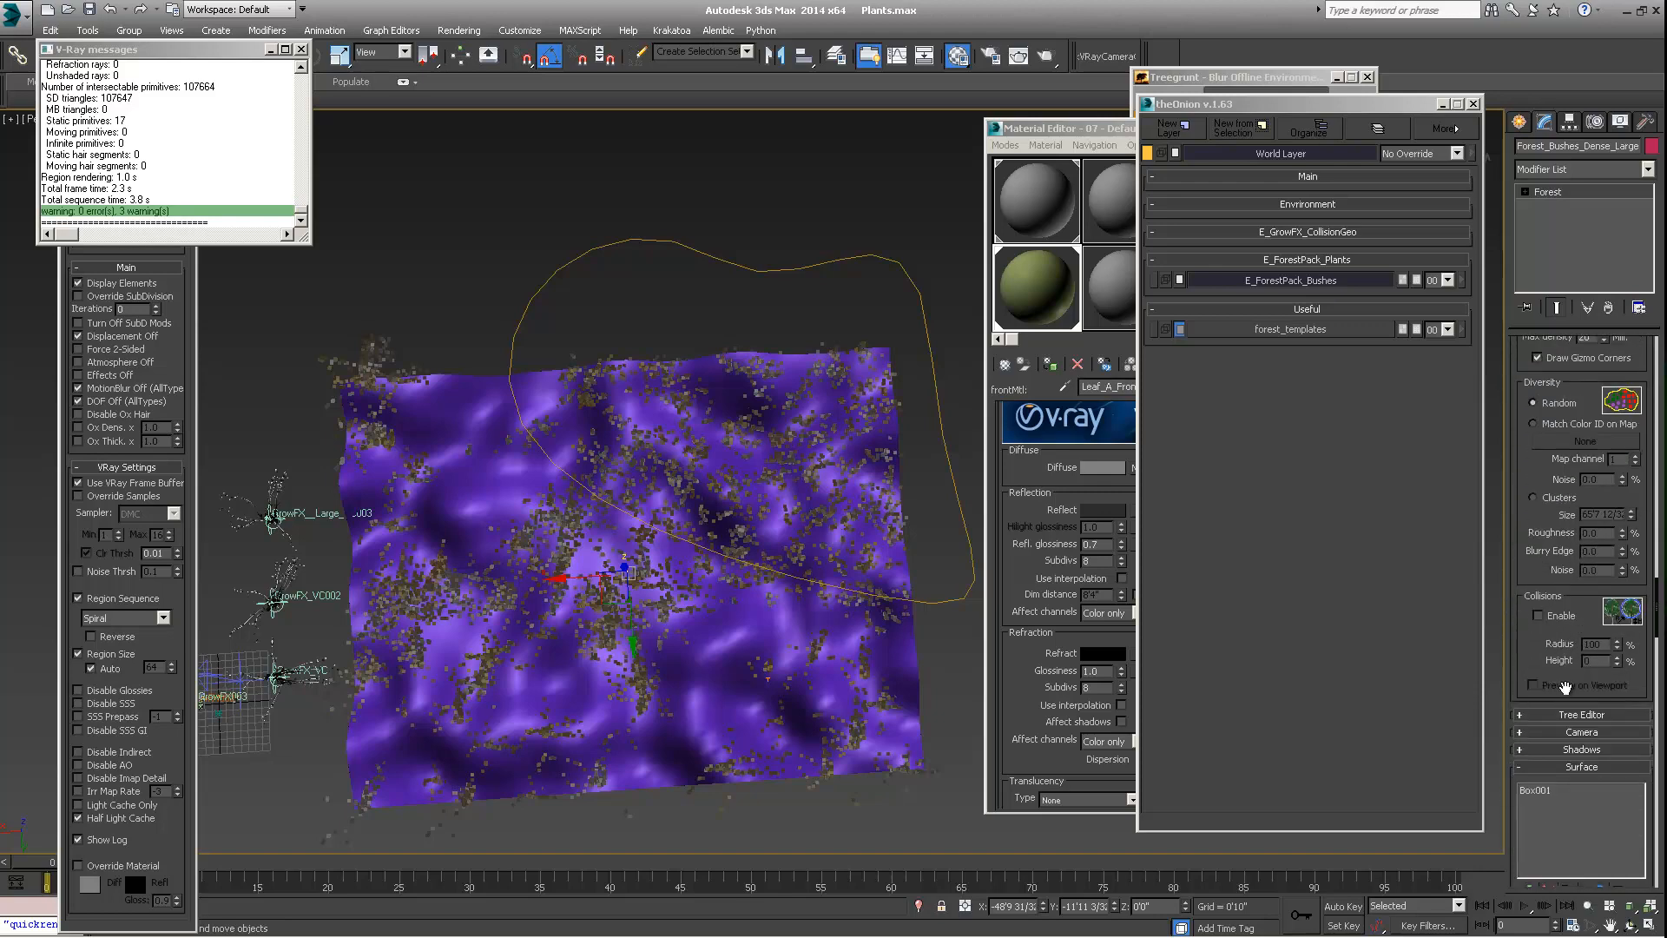
scroll(1582, 736, down, 5)
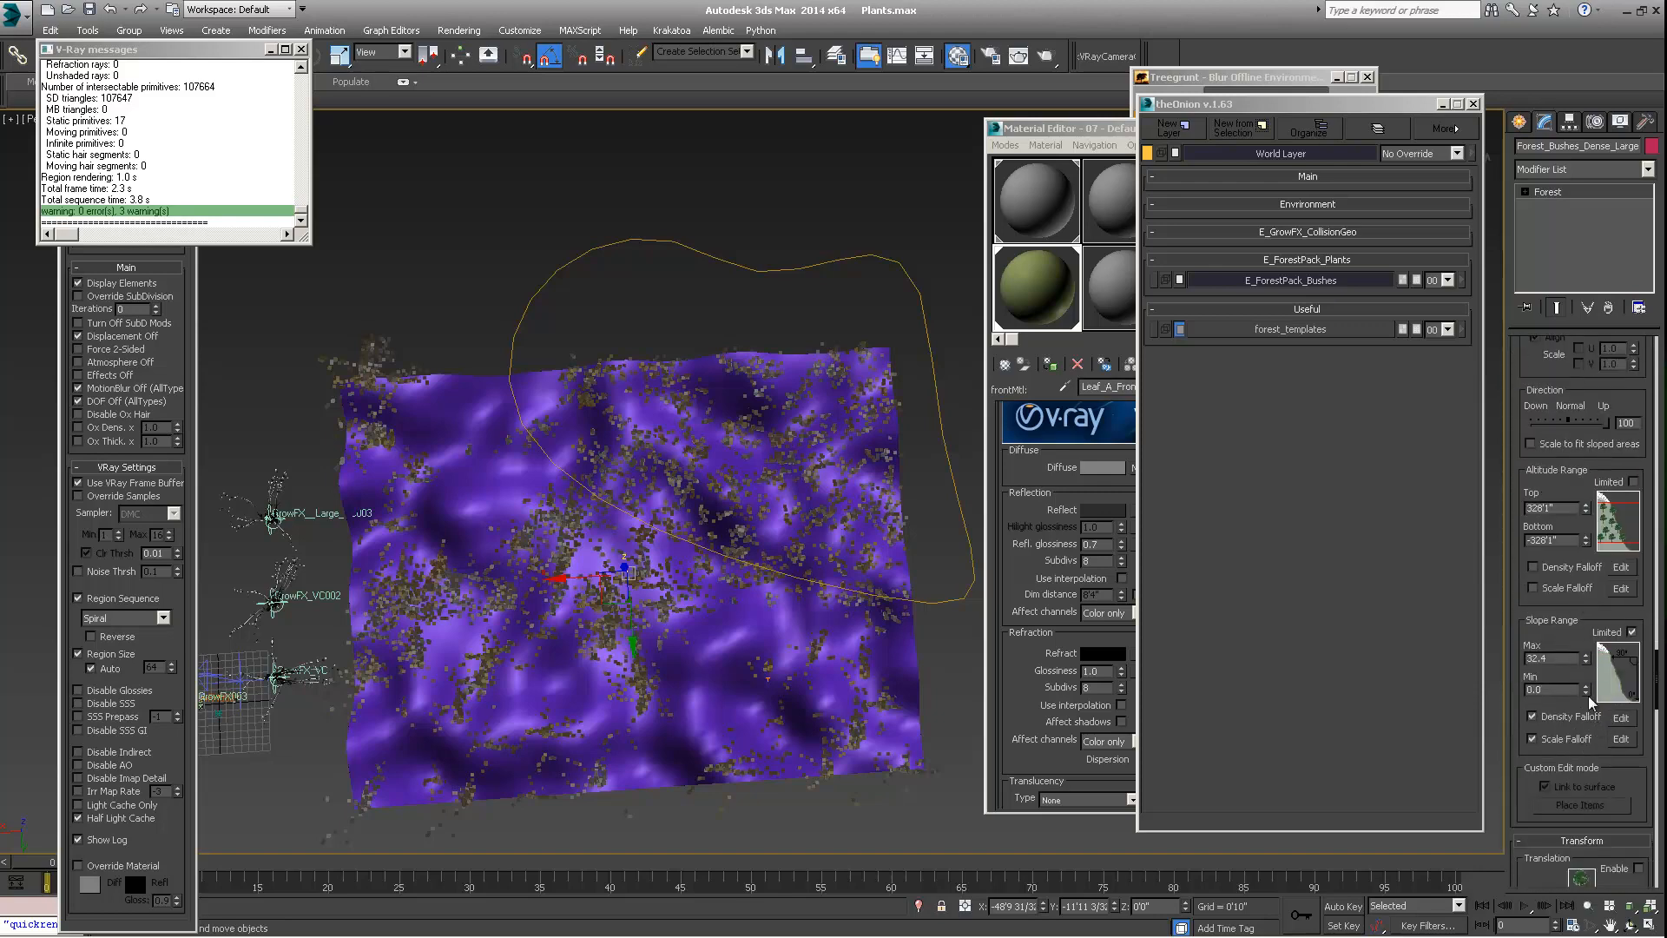
drag(1585, 657, 1583, 428)
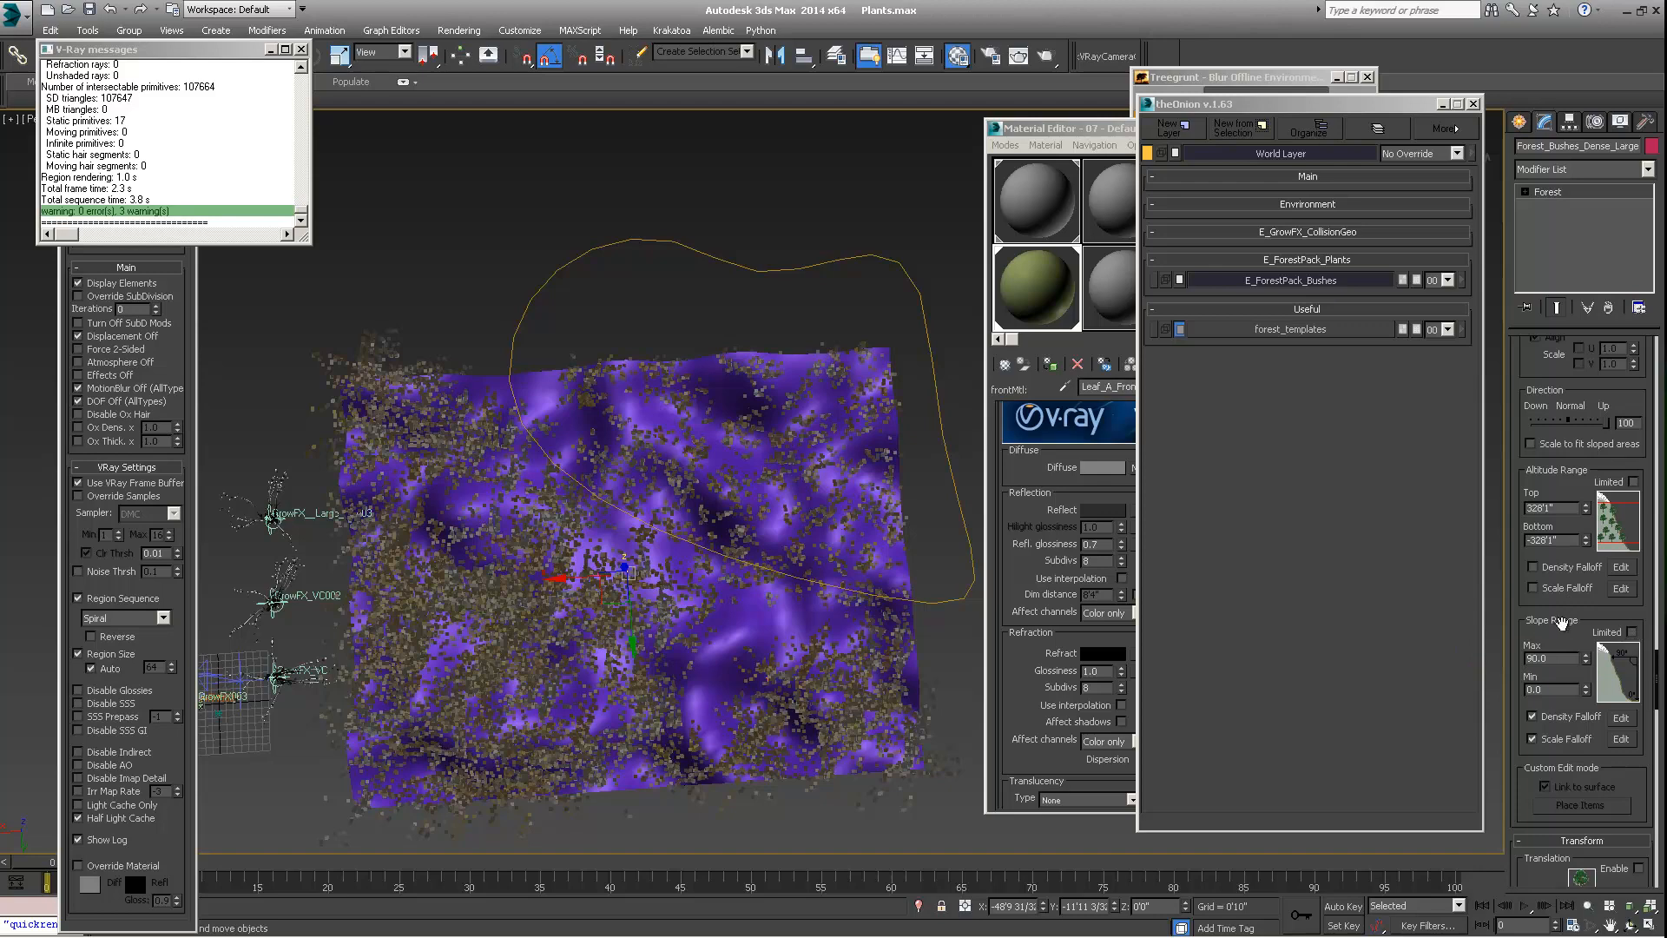
click(1532, 716)
click(1531, 739)
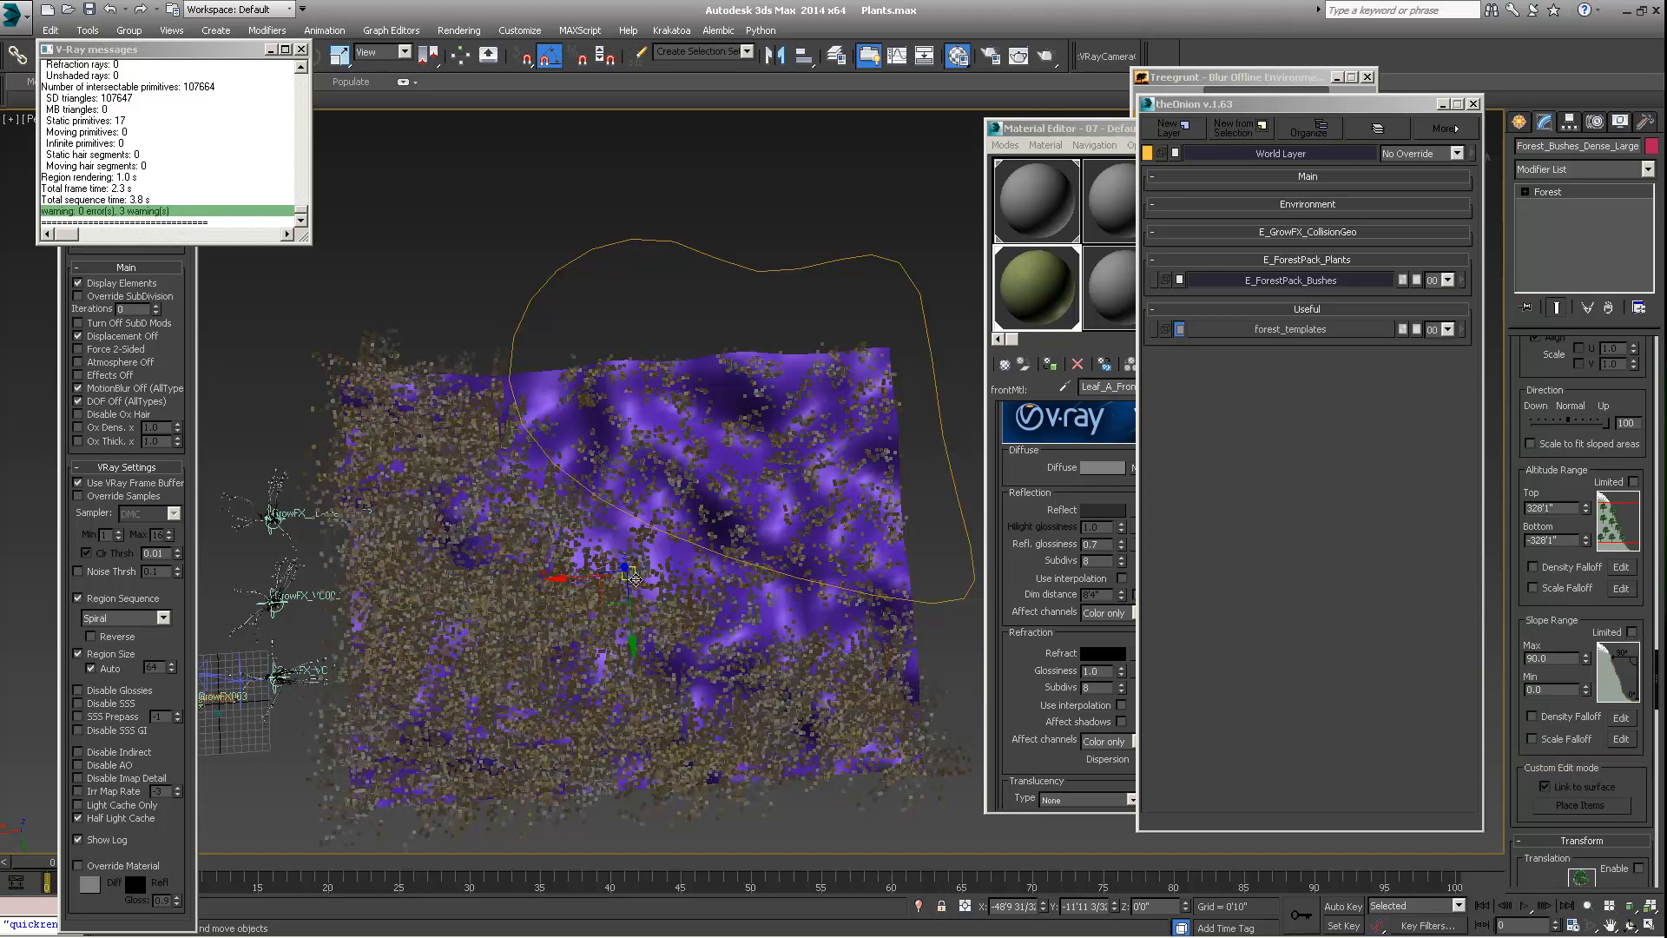
Move the V-Ray messages and QuickRender windows aside and switch the viewport to the Top view
middle_drag(645, 569, 677, 644)
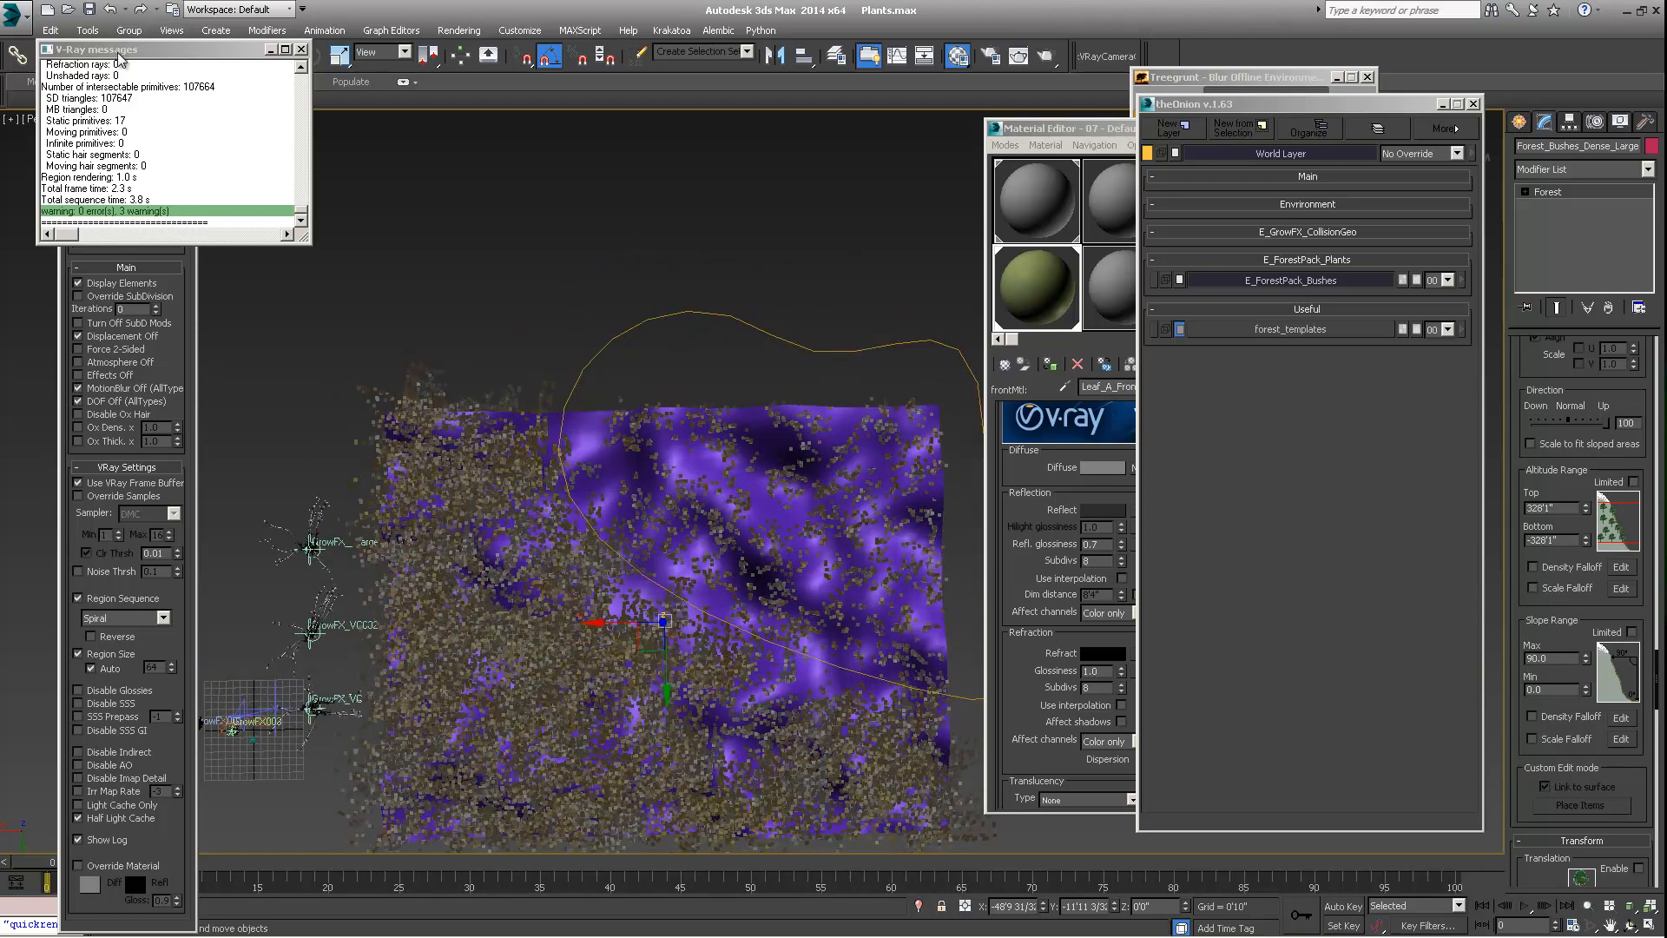
drag(127, 50, 211, 160)
drag(108, 76, 103, 215)
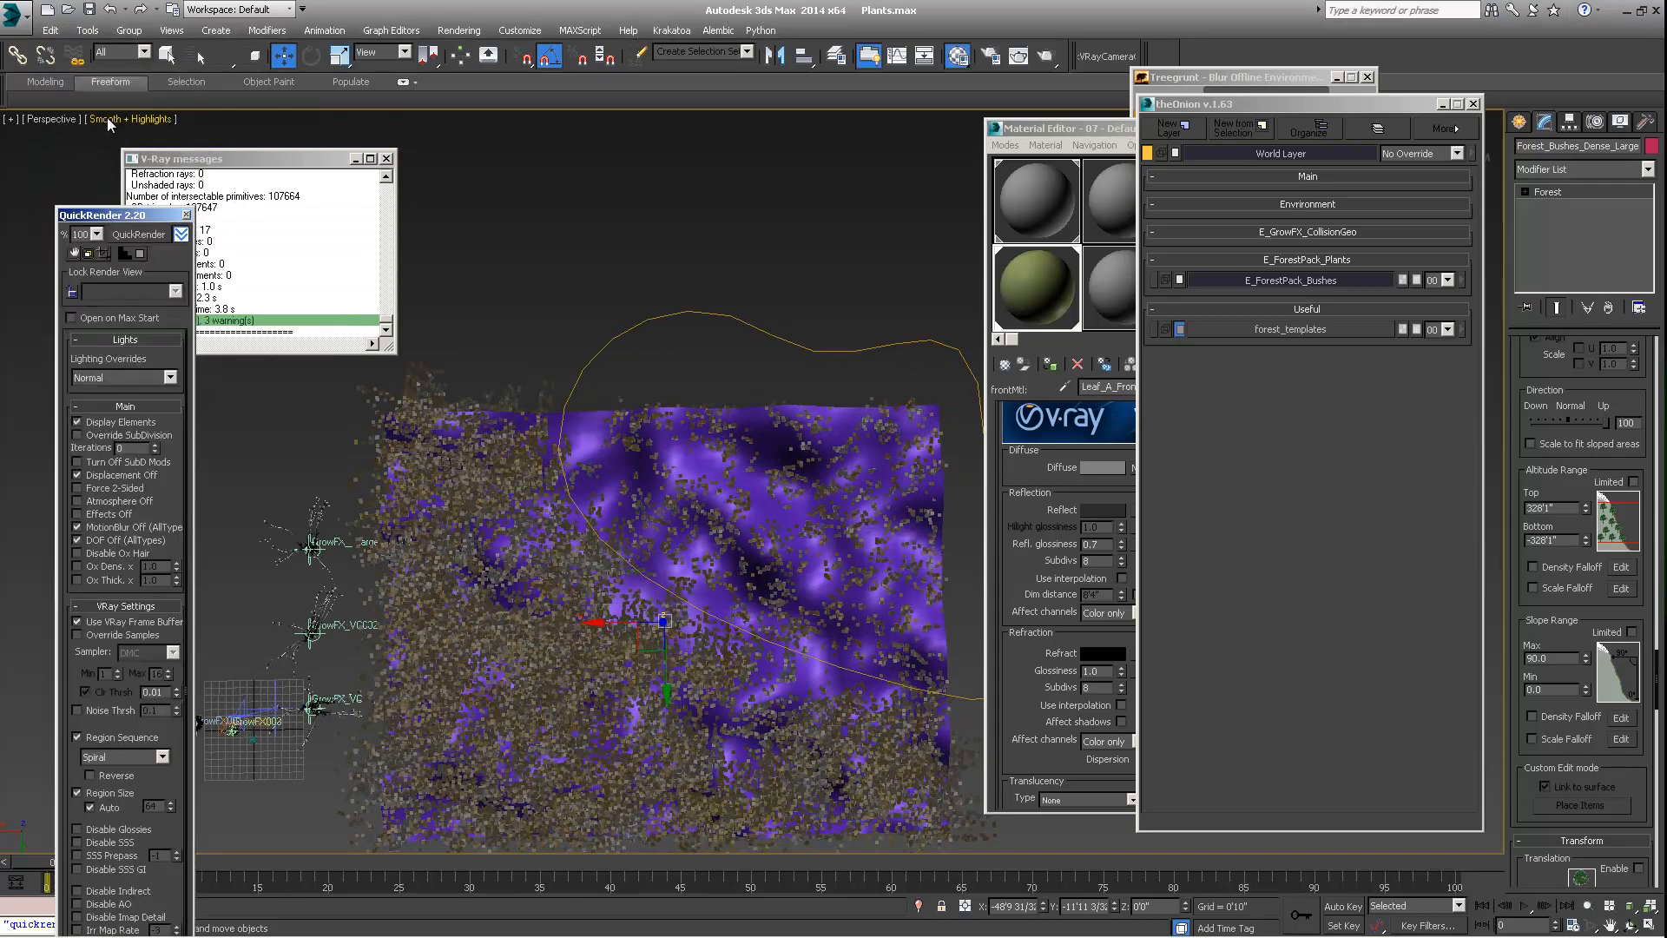
click(128, 119)
click(62, 120)
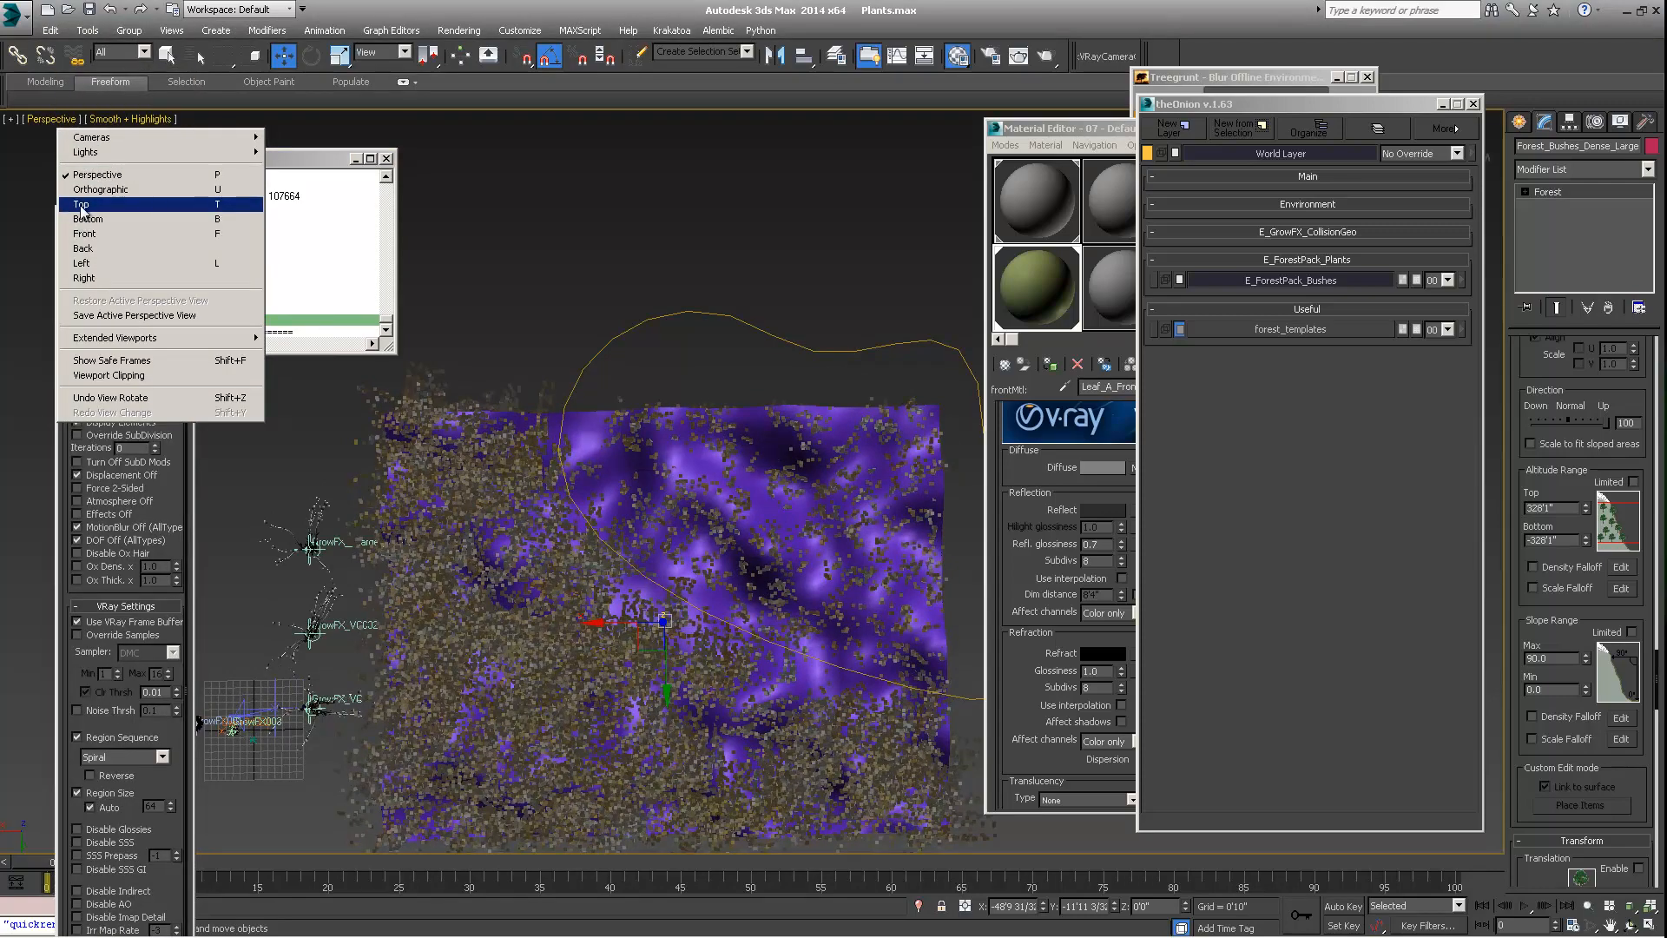
click(83, 212)
middle_drag(620, 445, 828, 536)
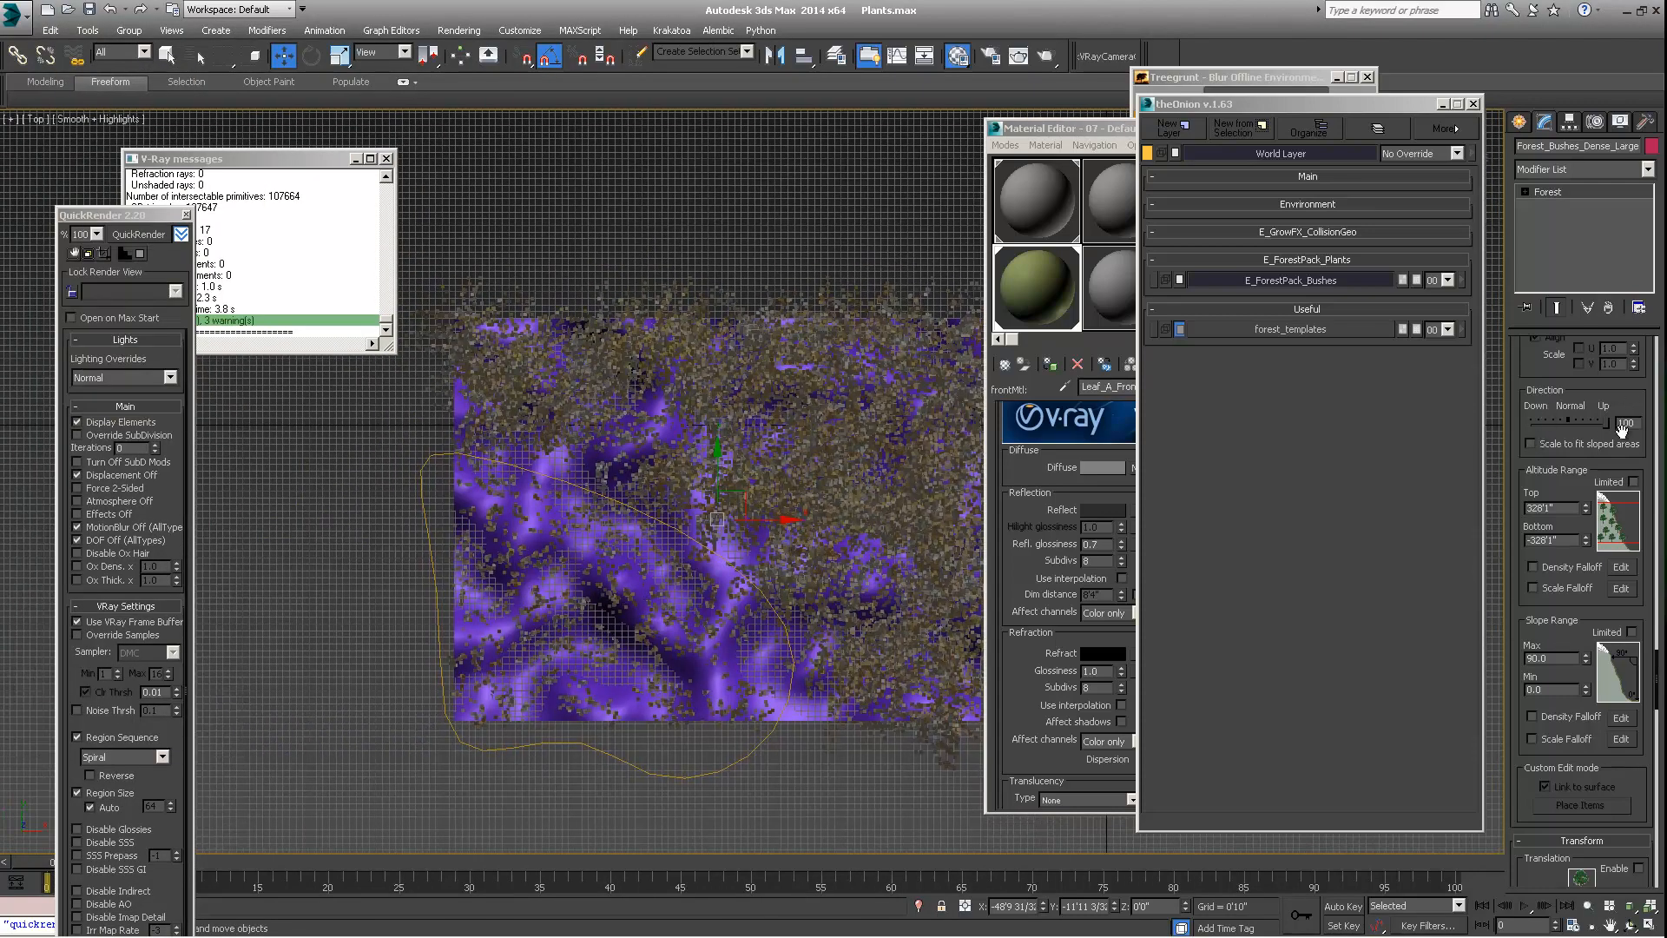
Compare the bushes along the spline with the area's Density falloff off and on, and view its Area Density Falloff curve
scroll(1576, 555, up, 10)
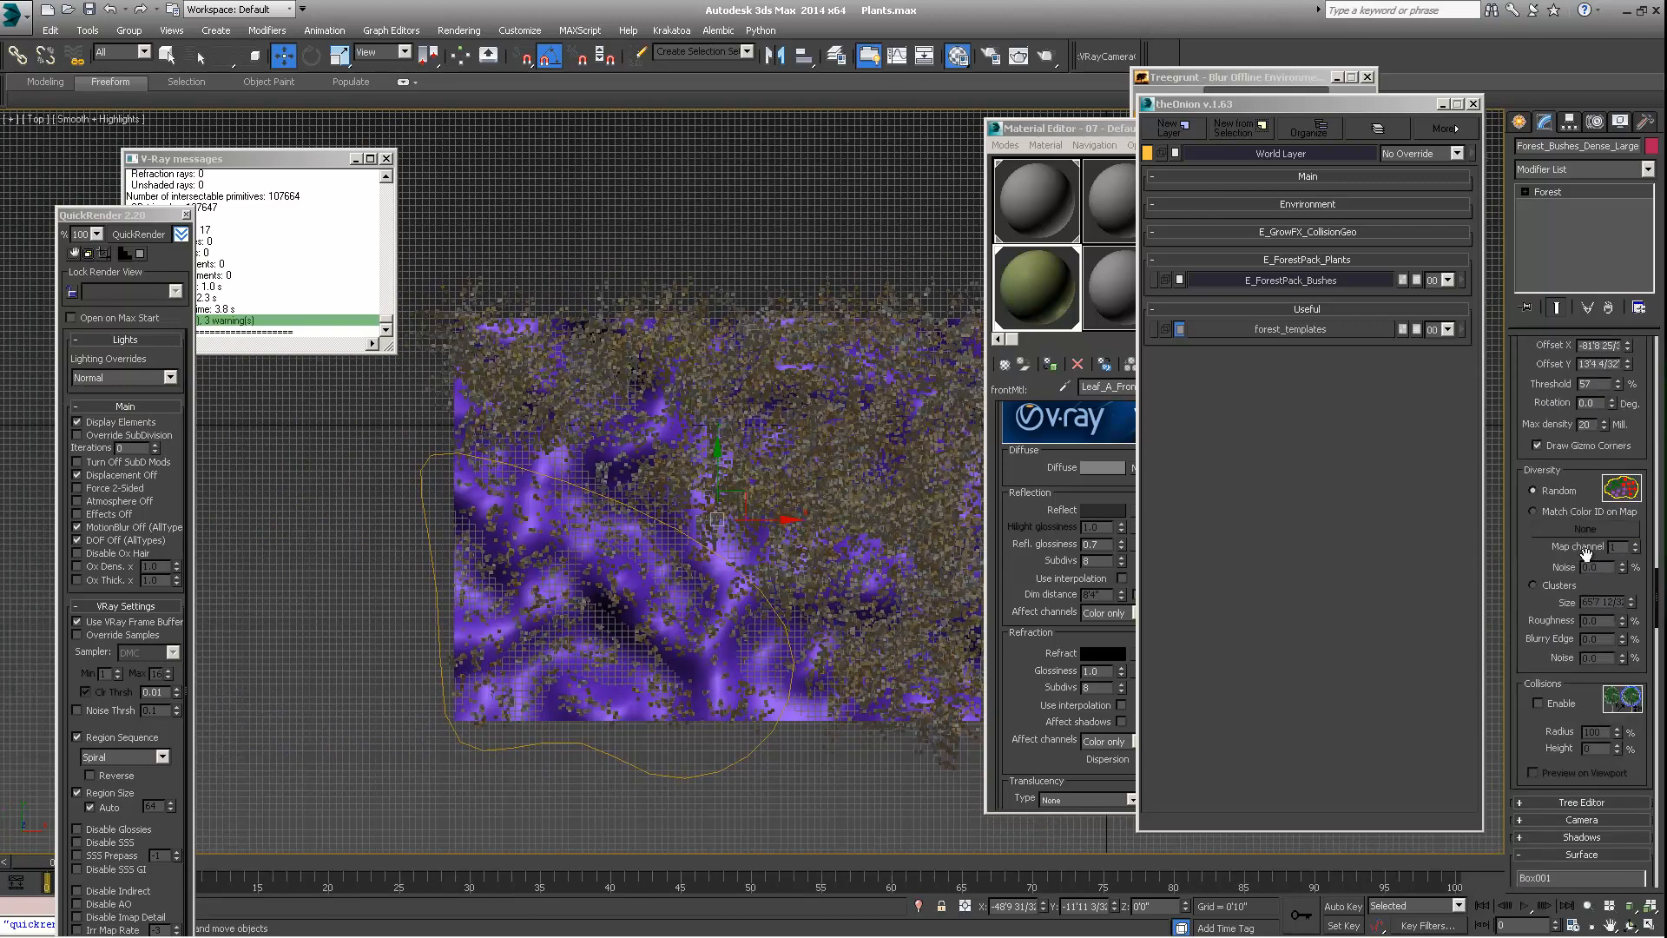
scroll(1585, 554, up, 5)
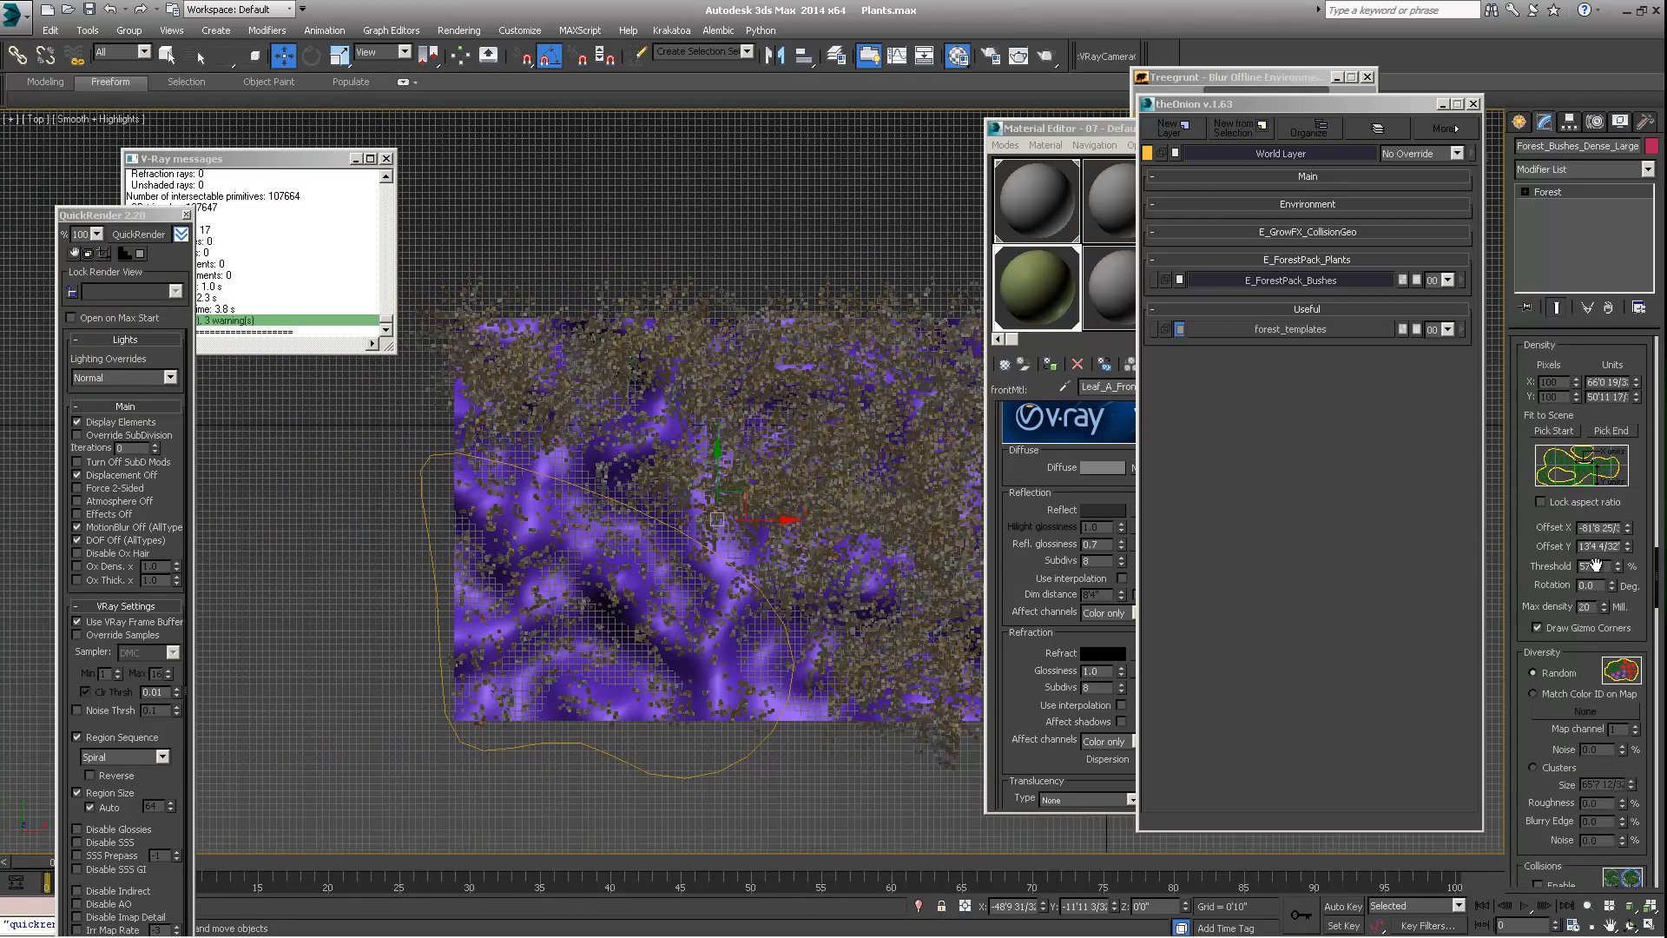
scroll(1596, 564, up, 8)
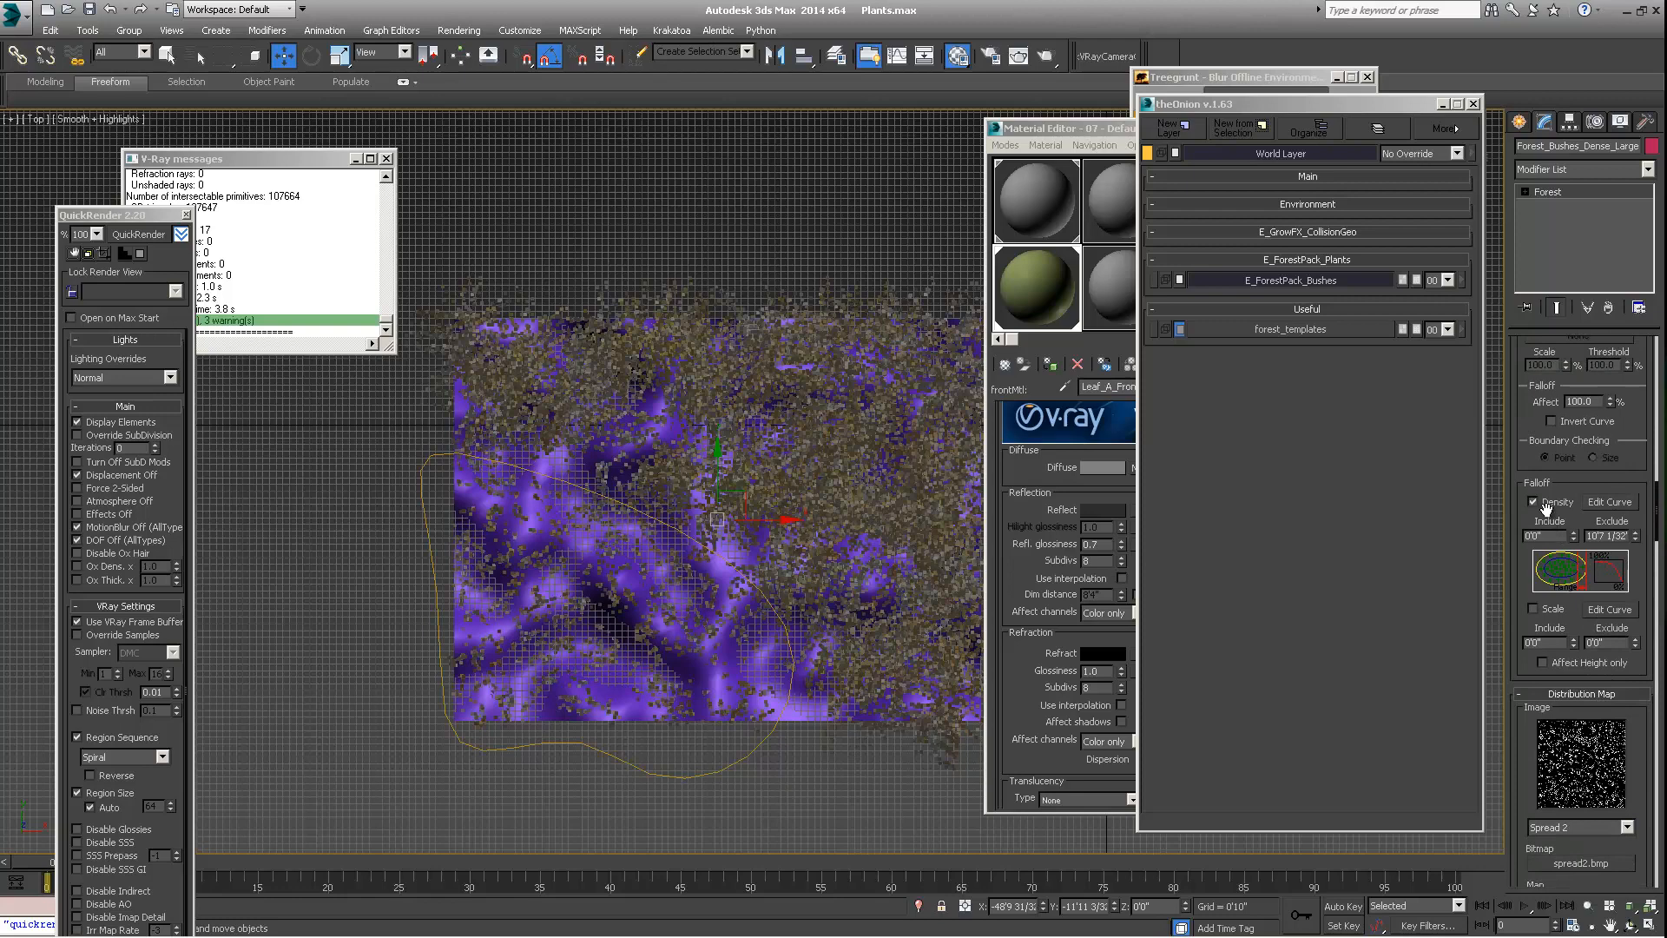
click(1538, 503)
click(1534, 500)
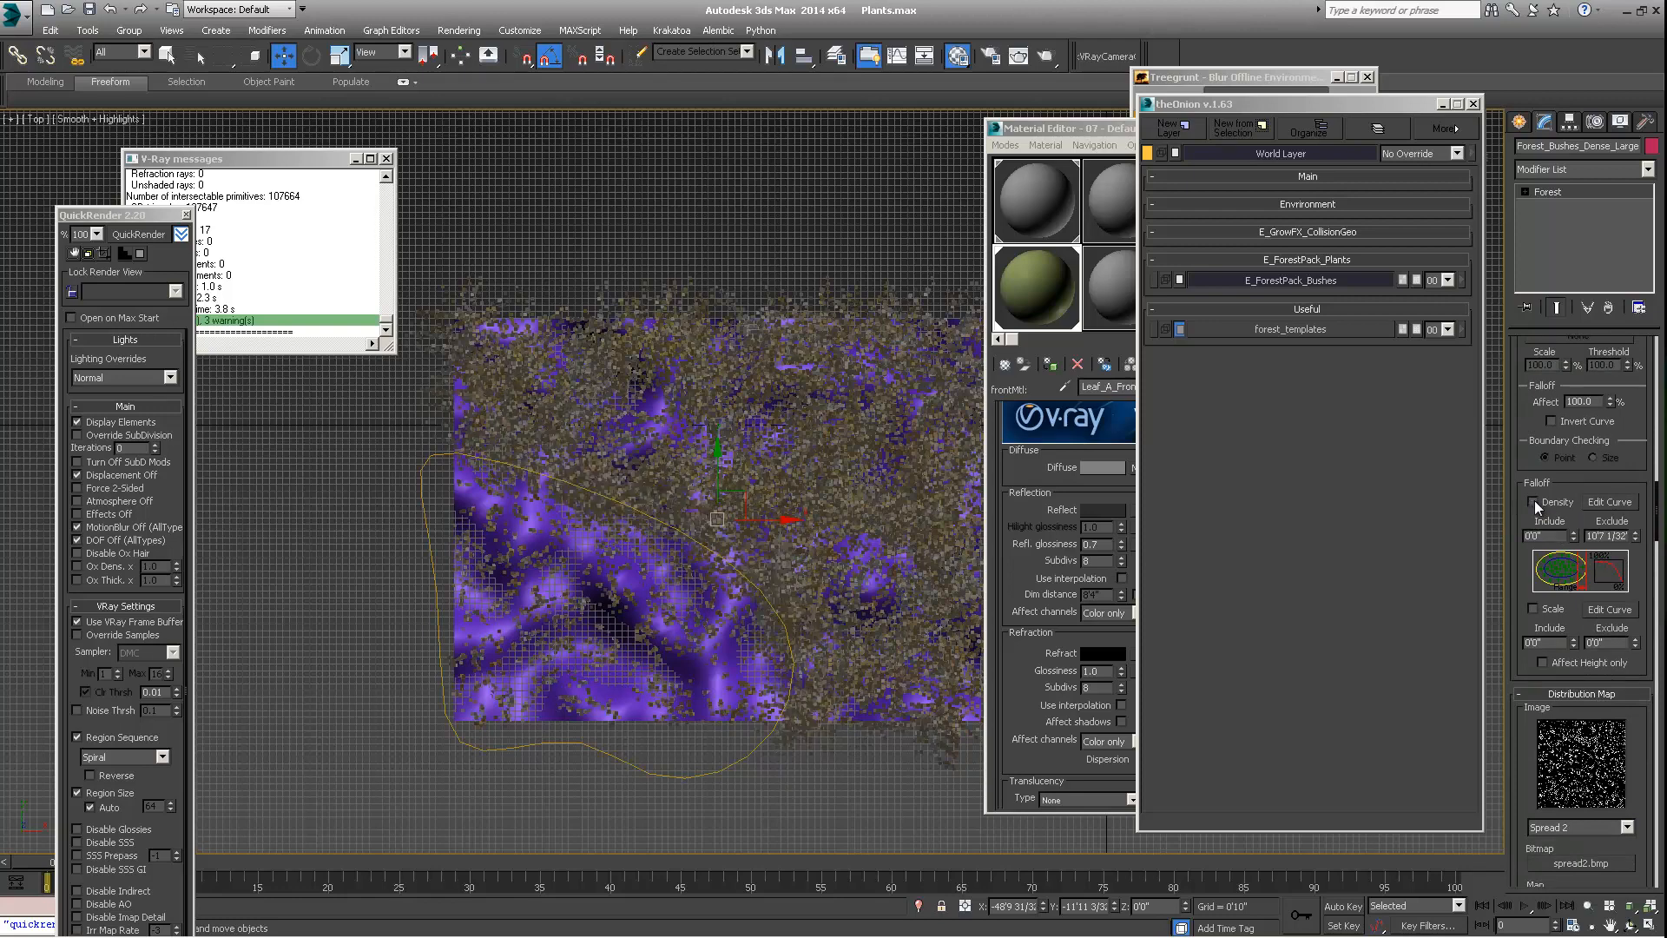
click(1534, 500)
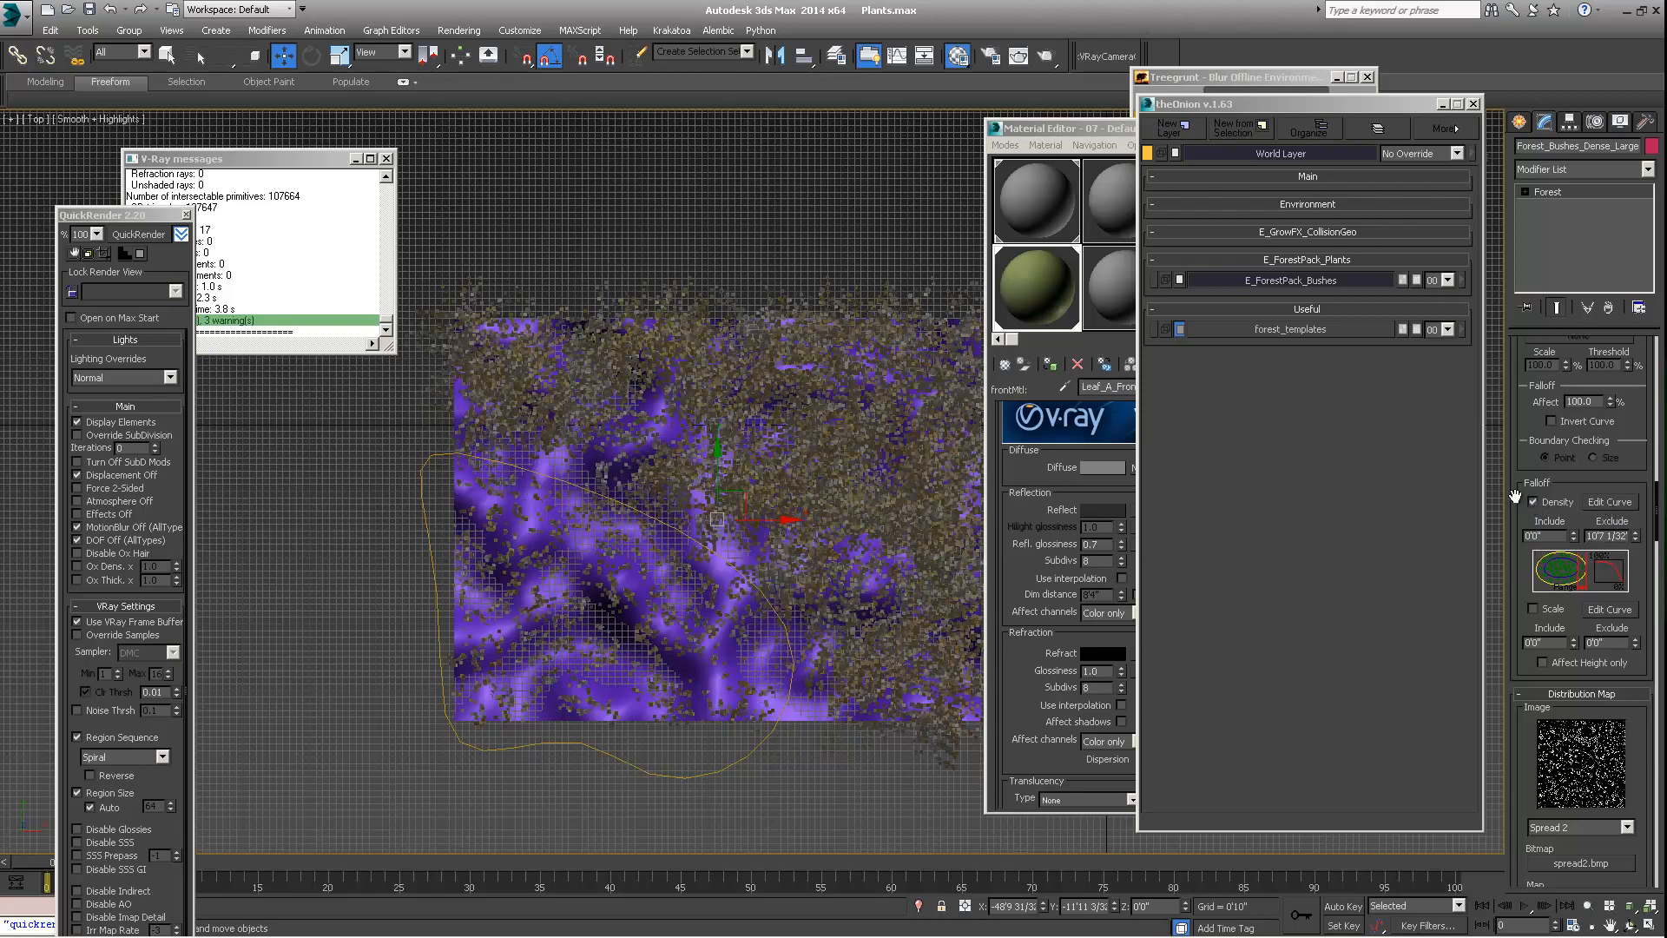
click(1608, 501)
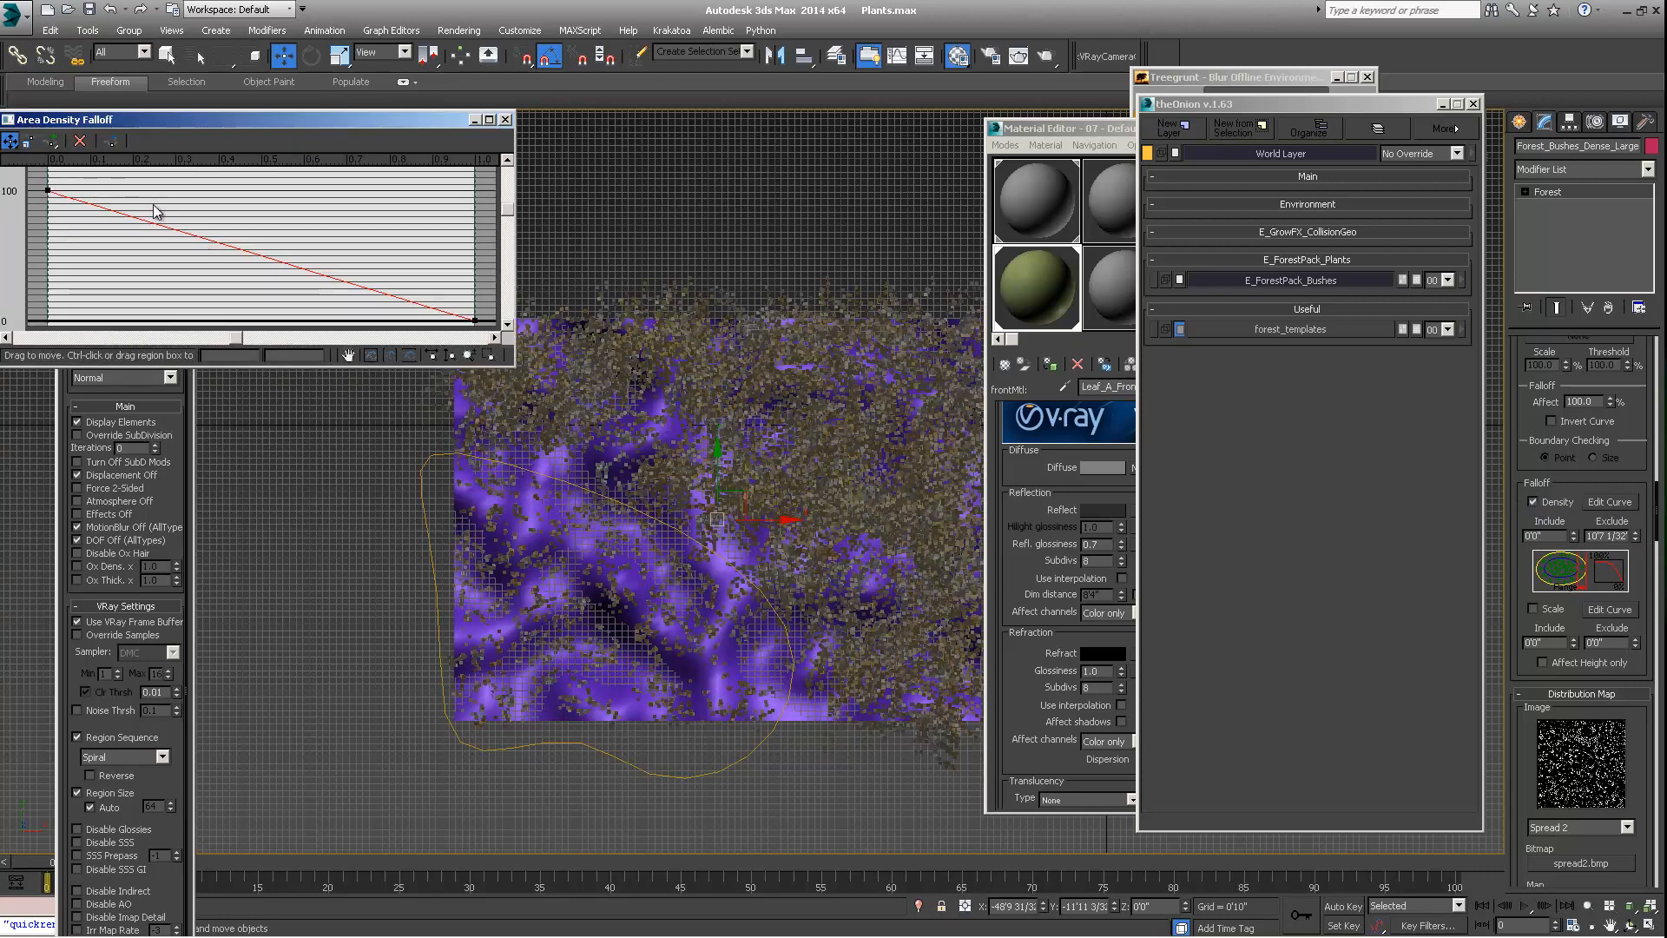
click(505, 120)
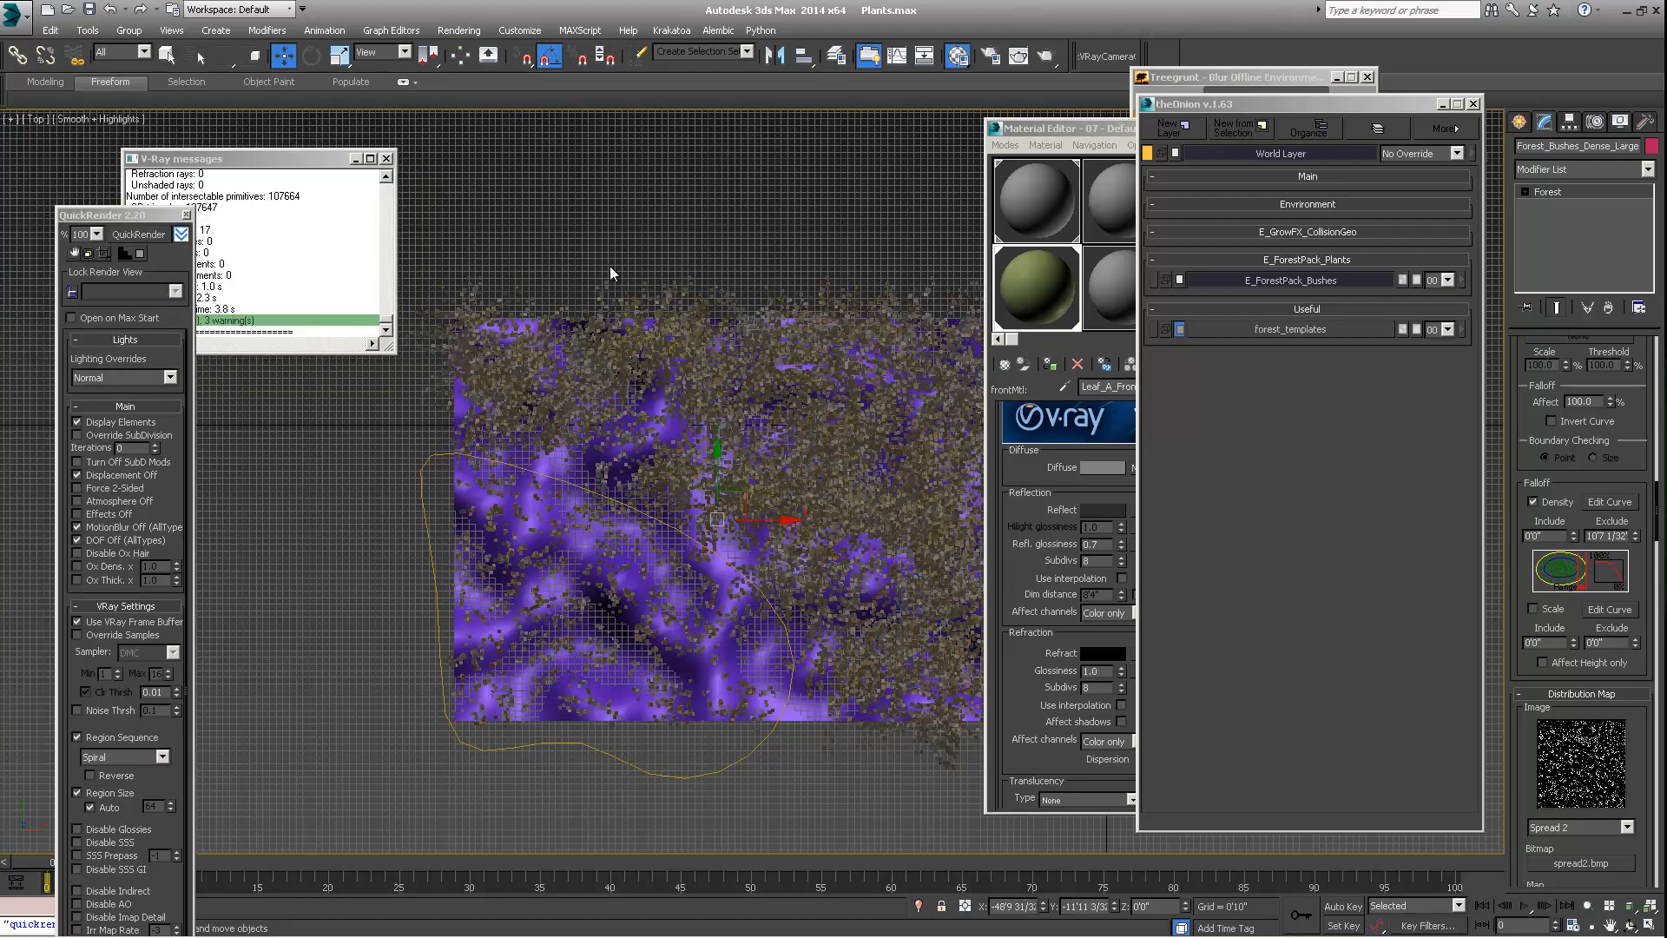
Switch the viewport back to Perspective and frame the whole terrain with its spline area
click(35, 119)
click(69, 173)
alt+middle_drag(546, 482, 772, 407)
alt+middle_drag(759, 513, 682, 618)
scroll(731, 559, down, 5)
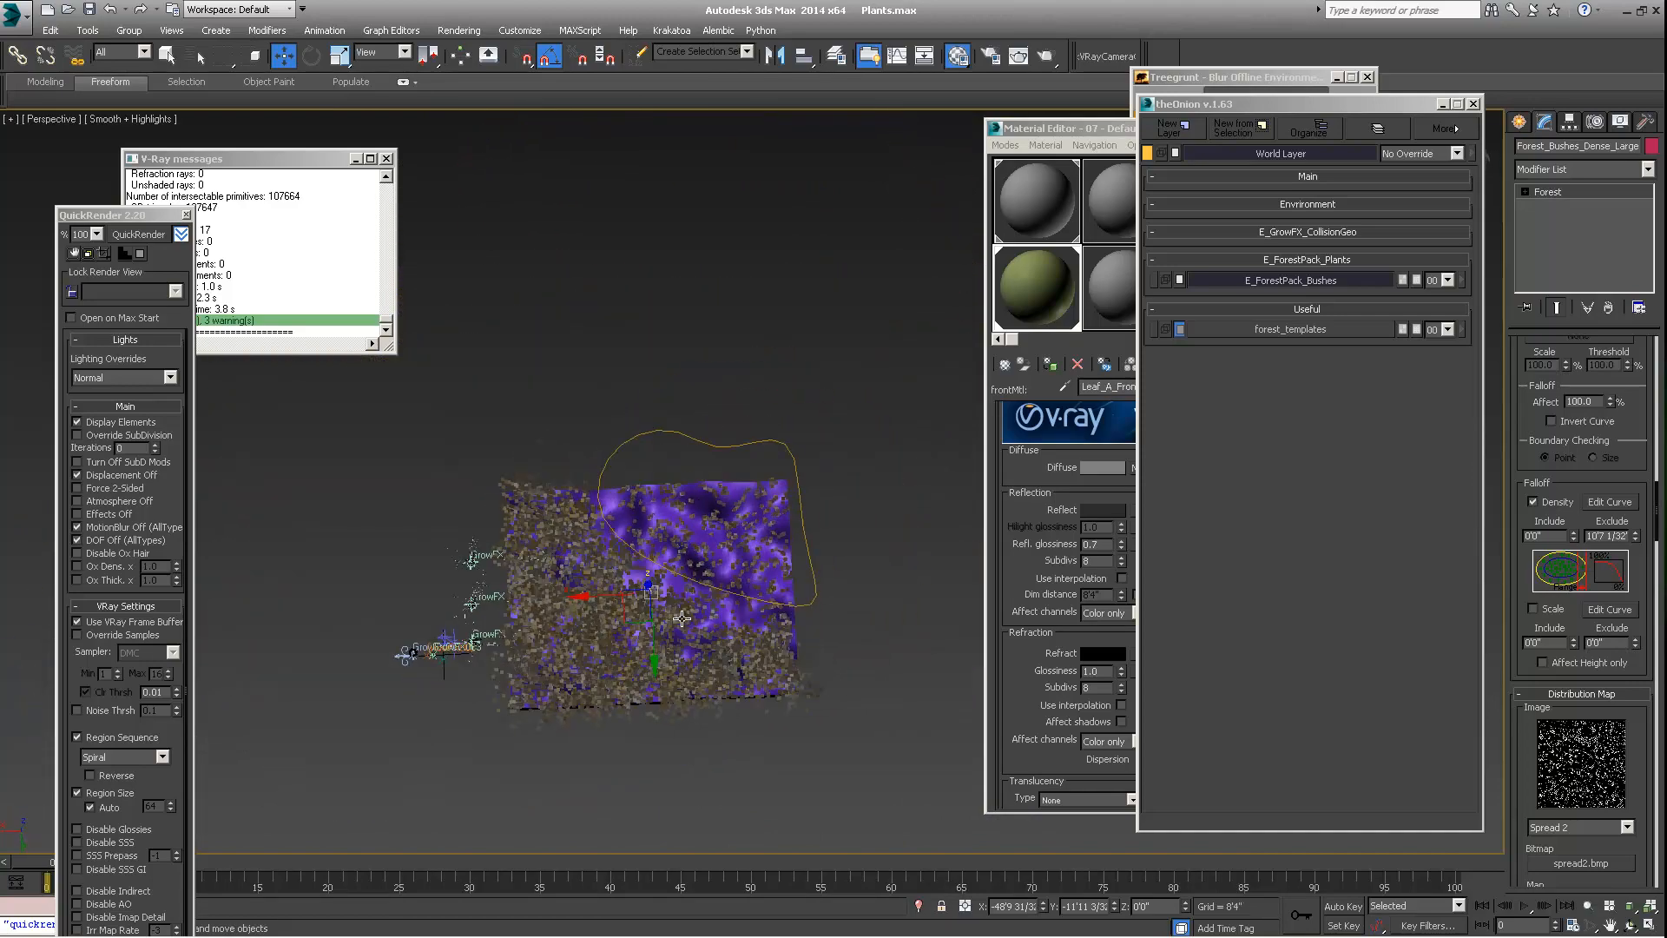
Try the Spread 3 image as the forest's distribution map
drag(1585, 483, 1583, 435)
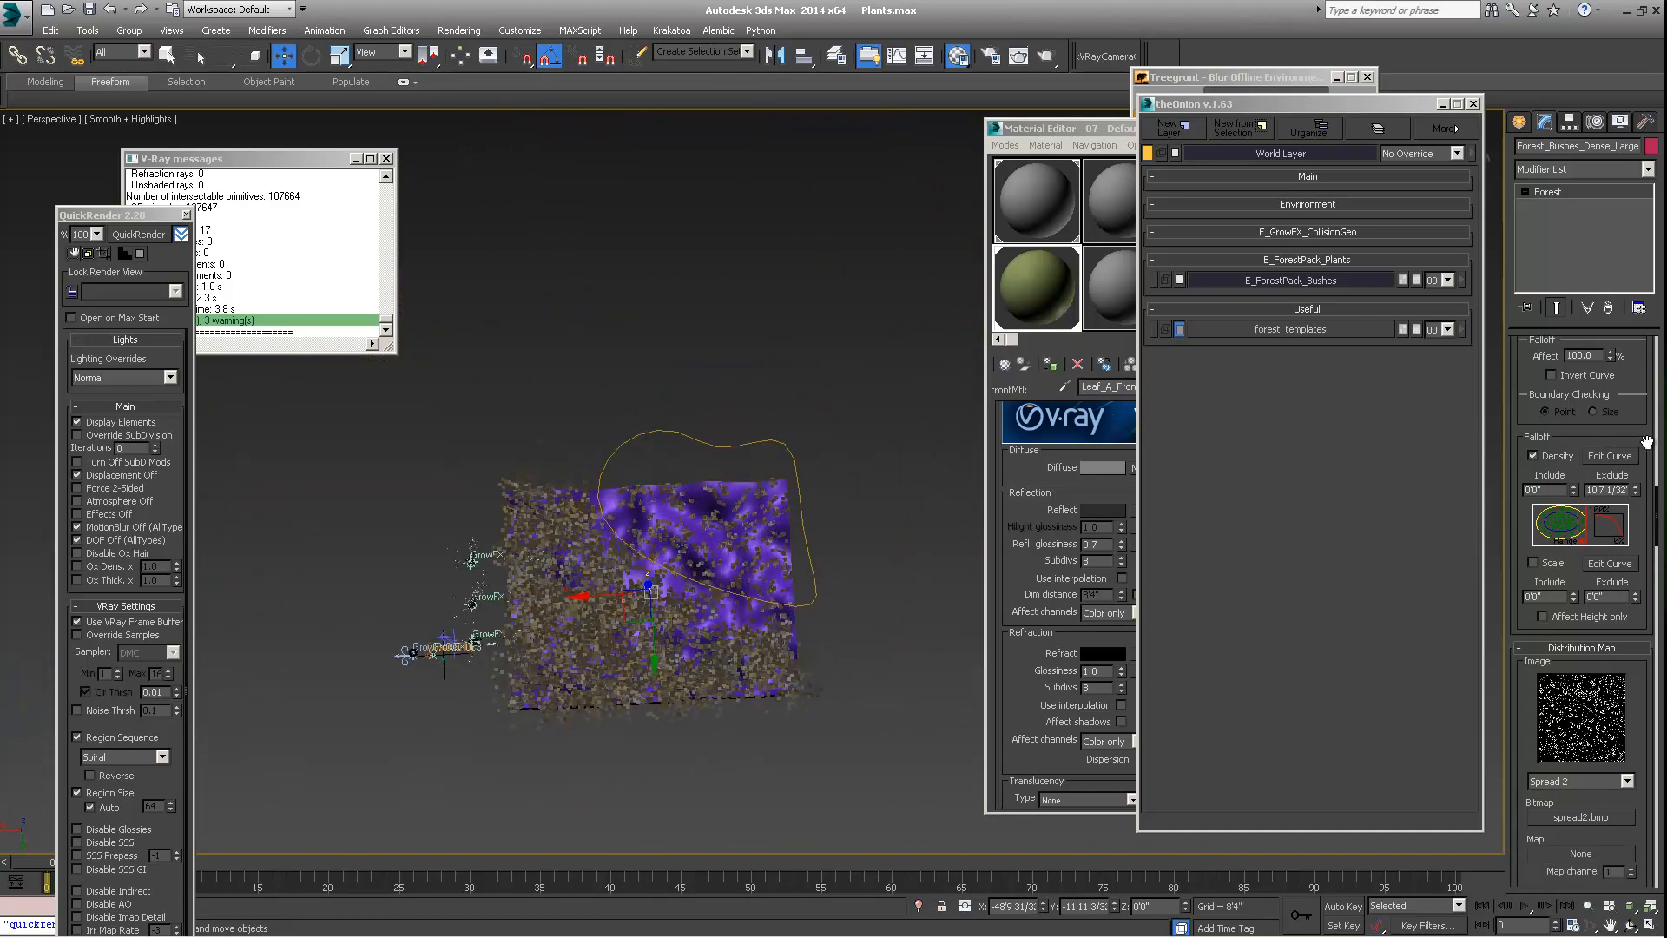
drag(1515, 503, 1504, 344)
drag(1516, 538, 1515, 408)
click(1580, 503)
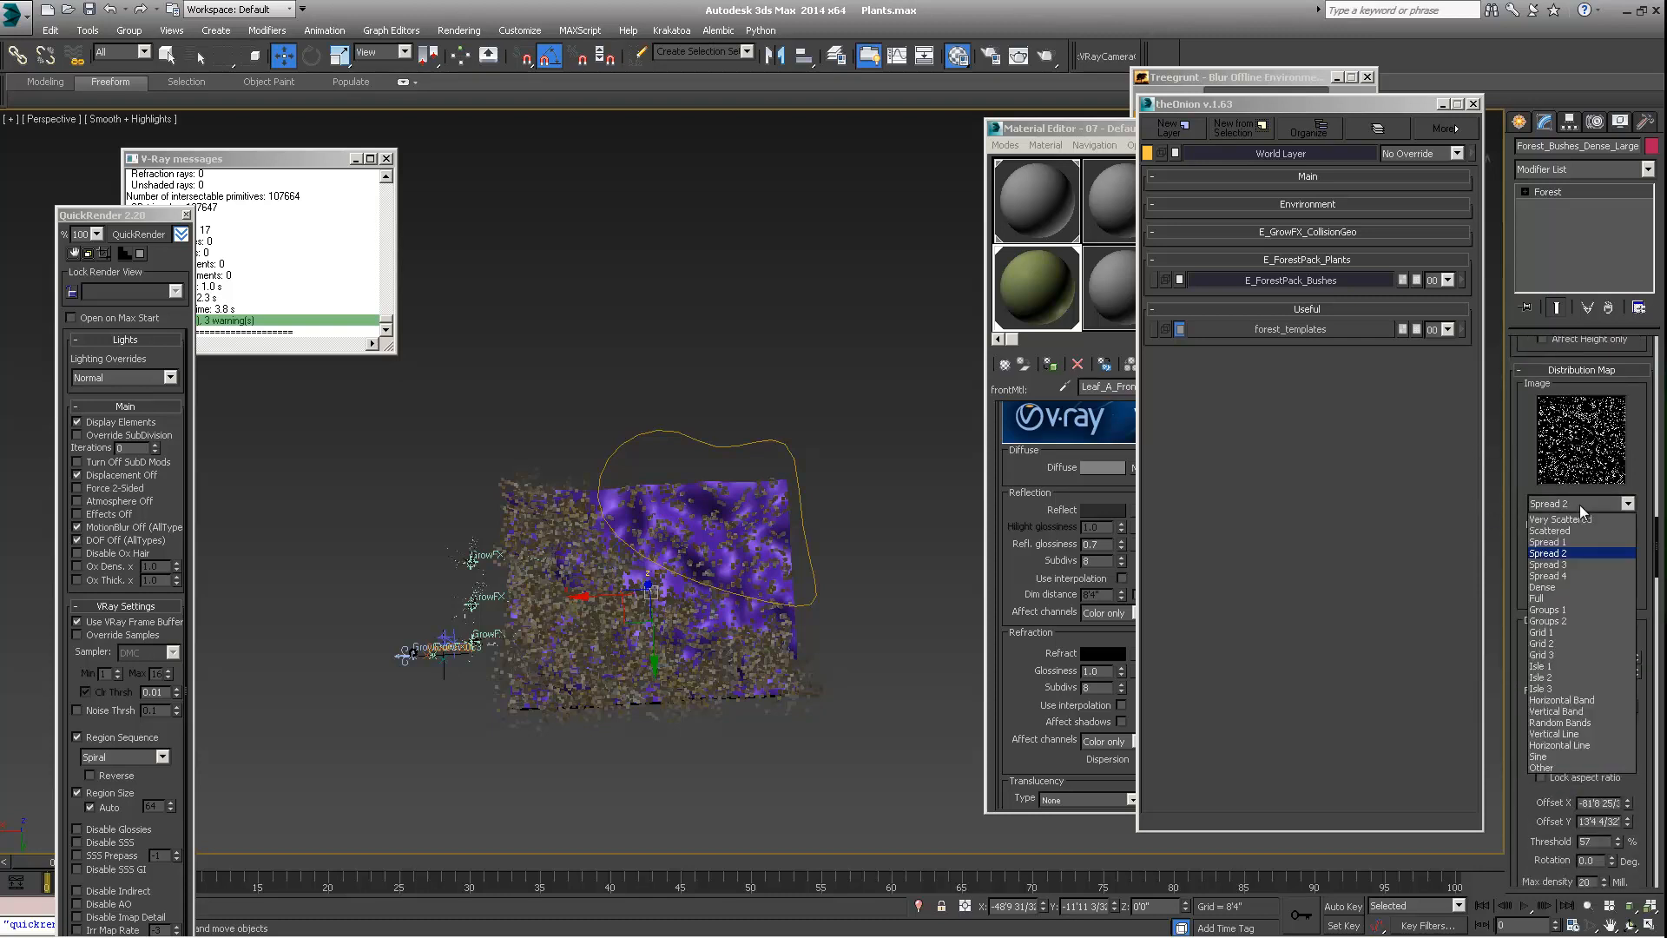
click(1562, 564)
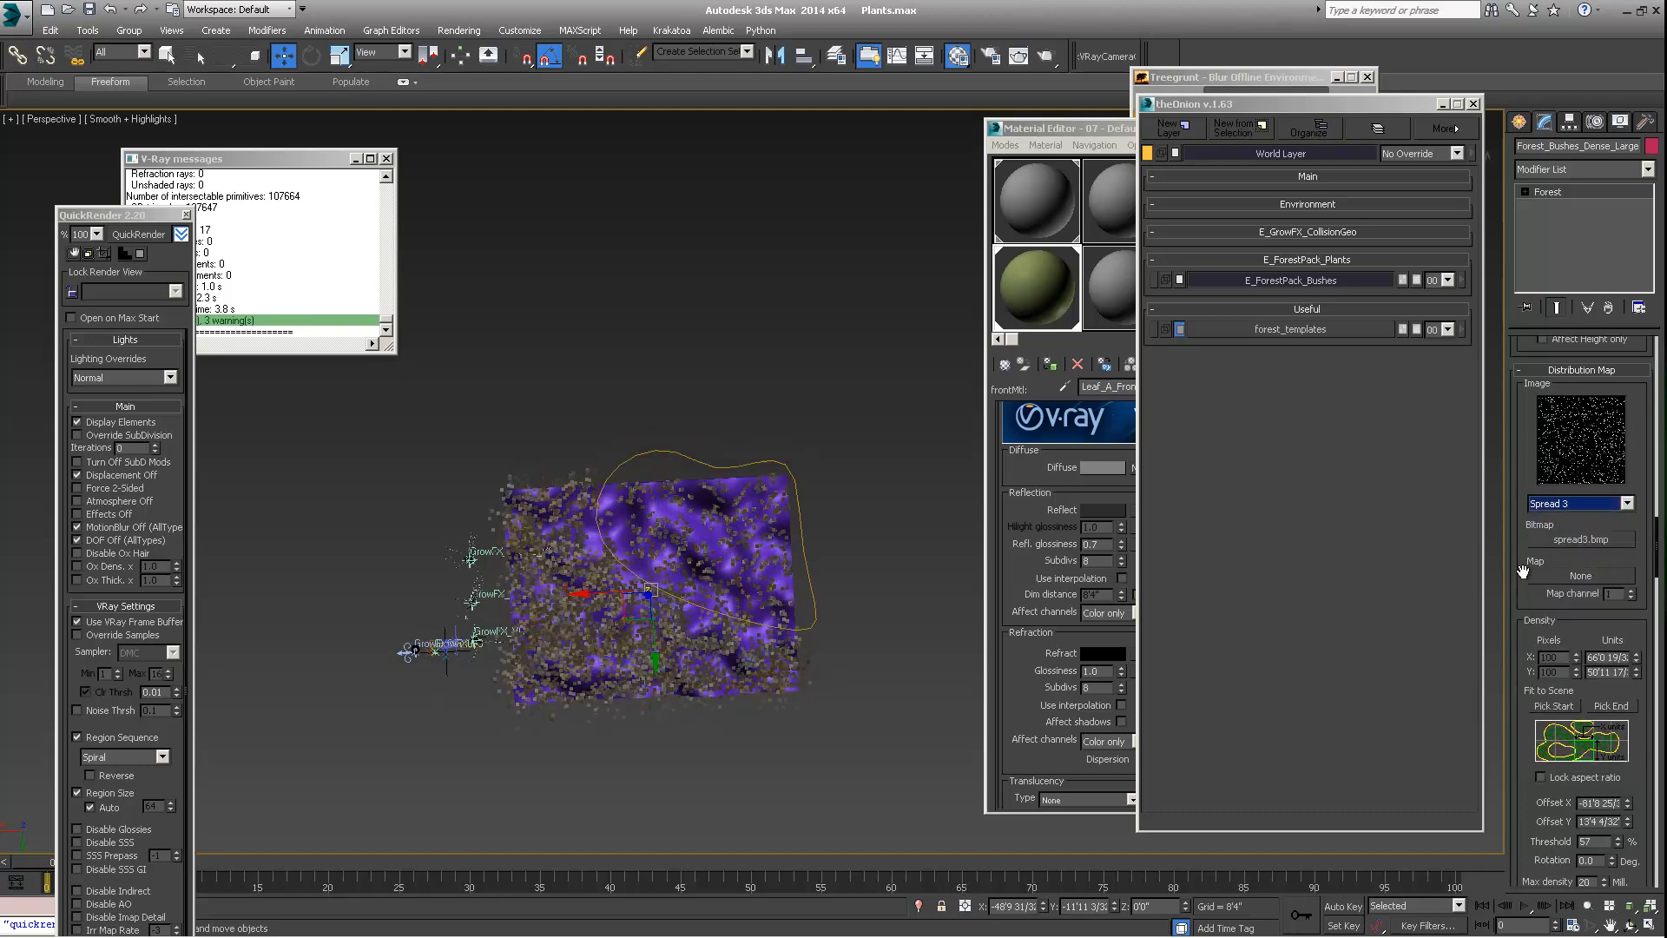
Change the distribution map image to Horizontal Band and review the other available map images
click(1564, 502)
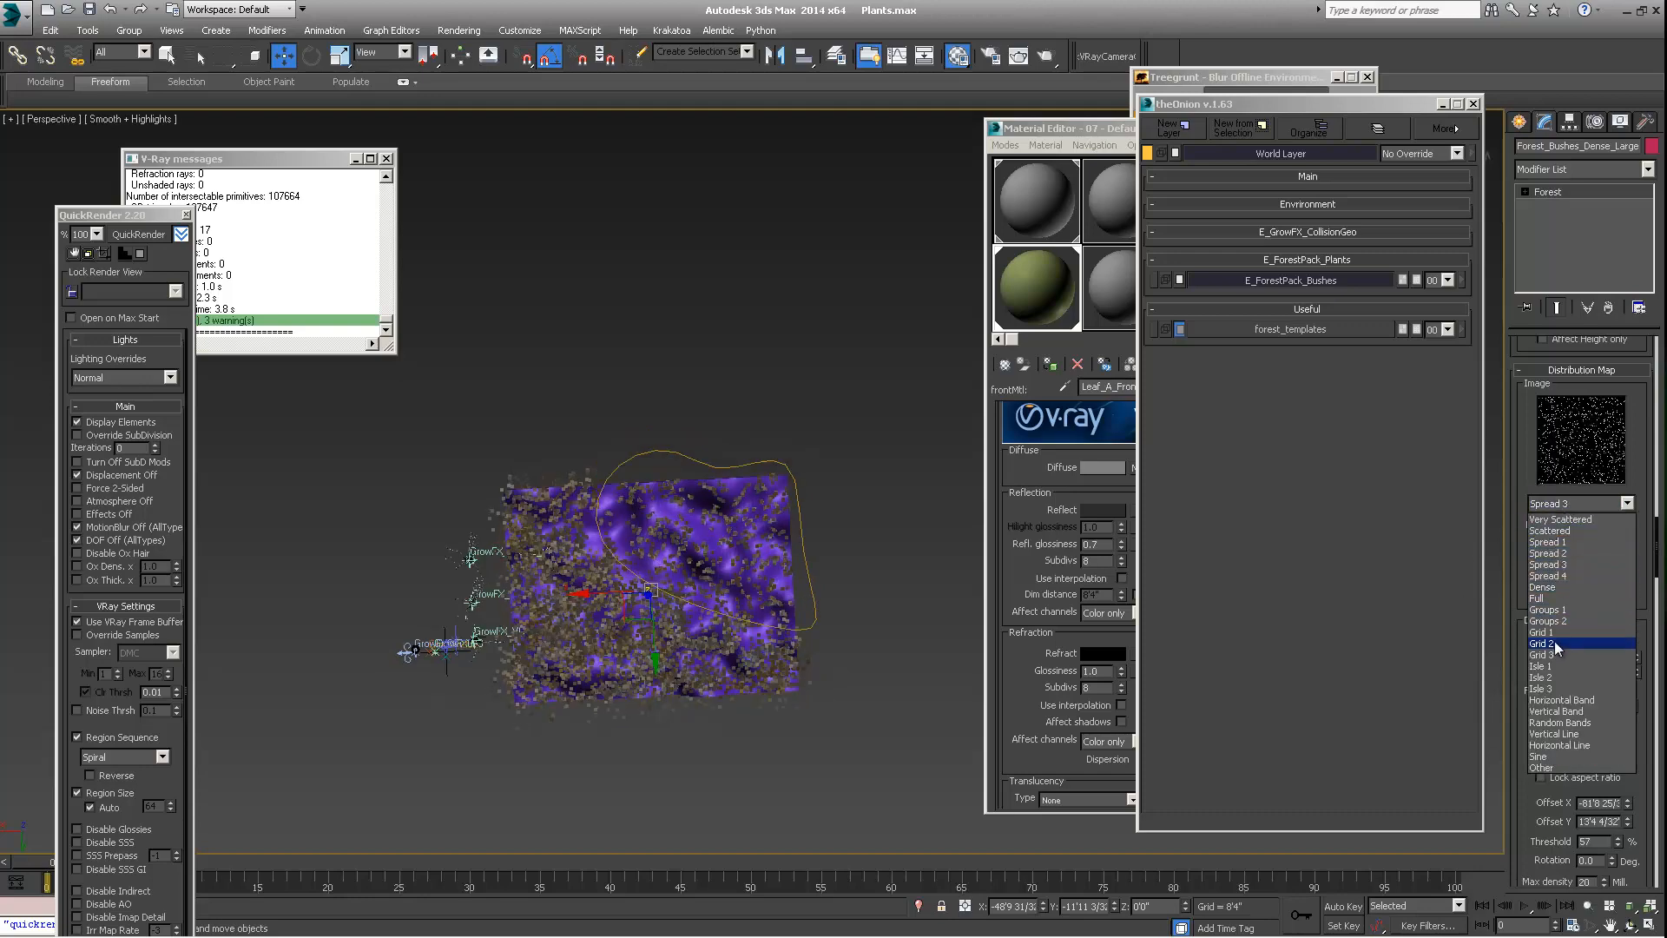
click(1559, 699)
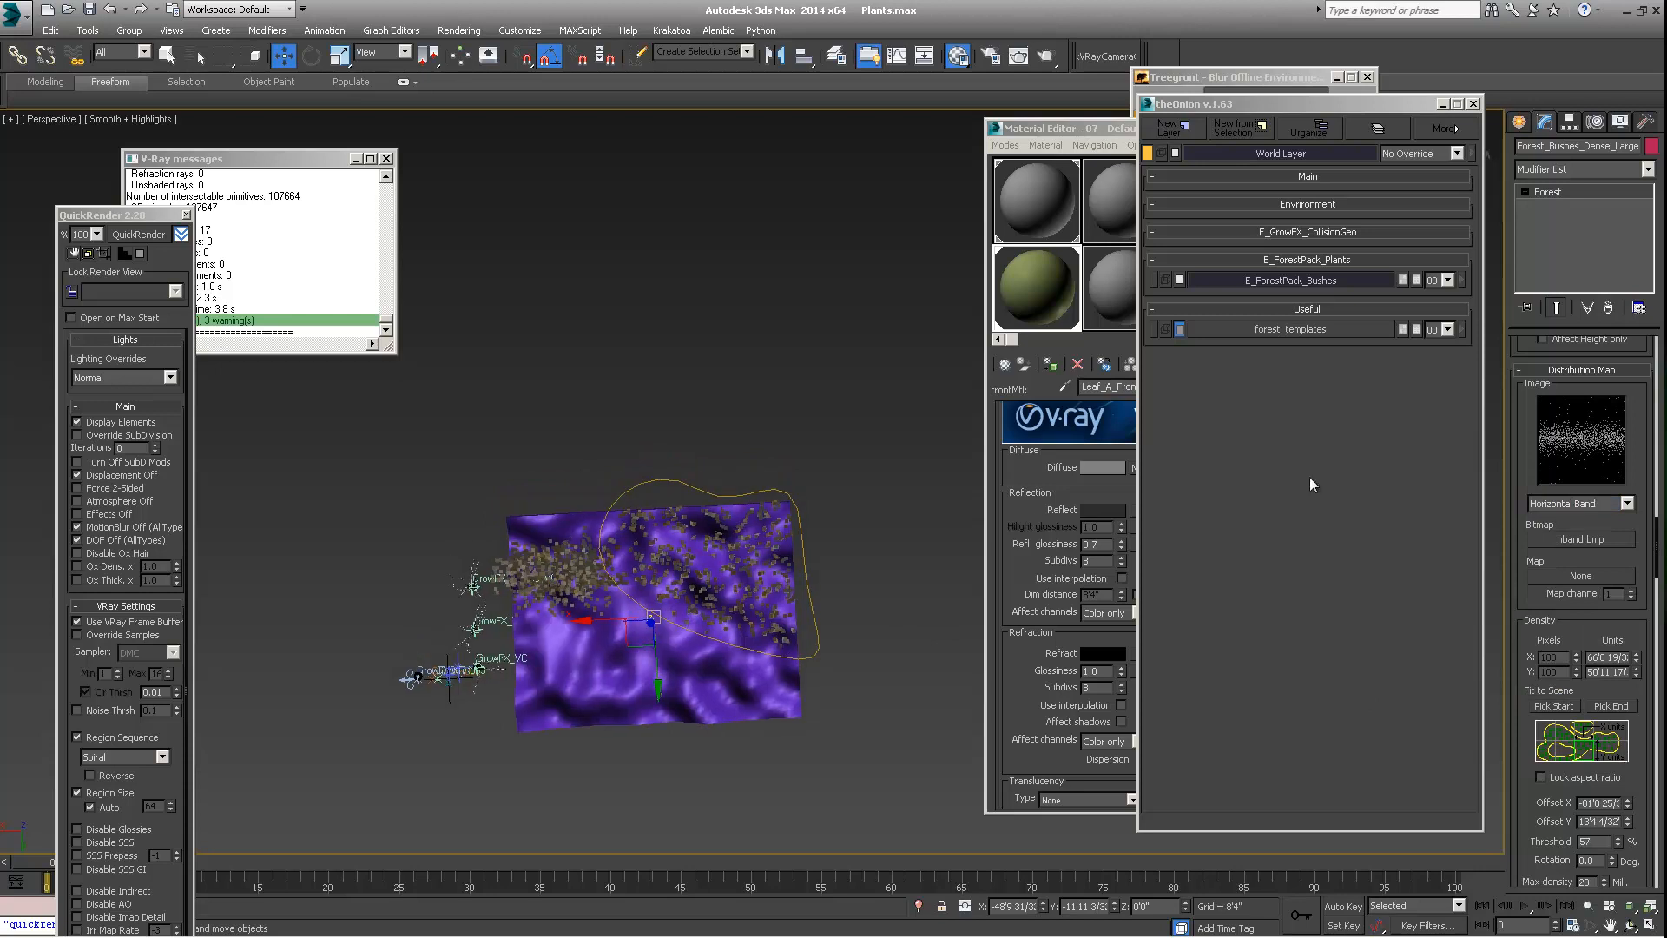
click(1573, 504)
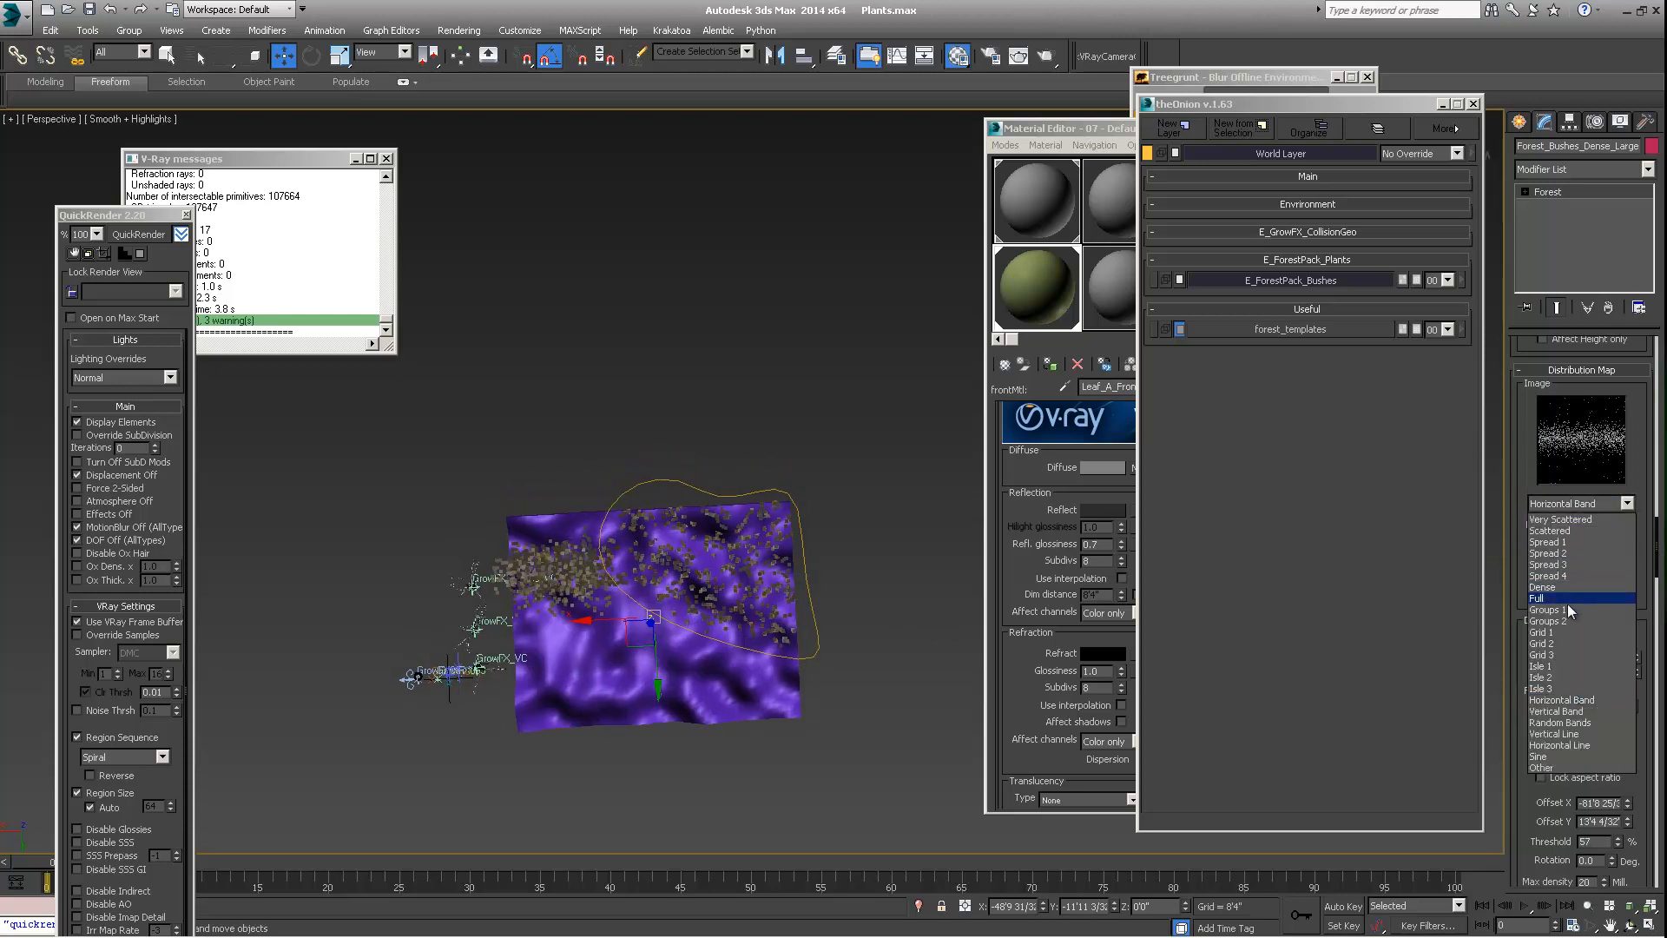
click(1508, 467)
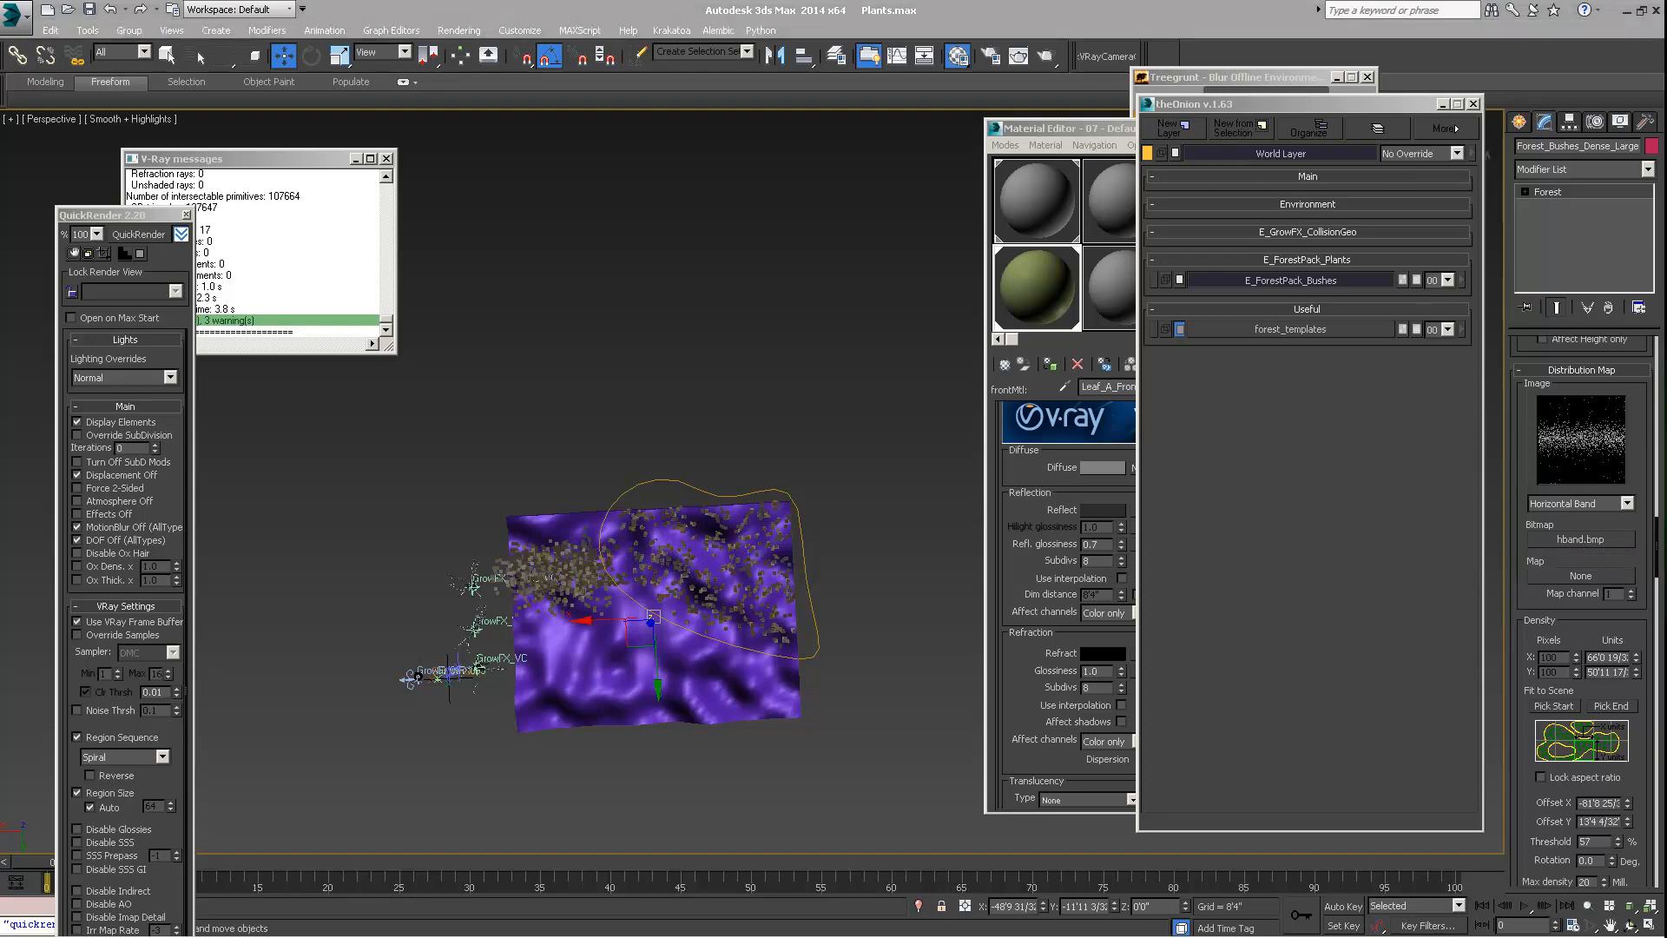
Switch to Windows Explorer and look through the Program Files folder on the C: drive for the Forest Pack installation
key(super+e)
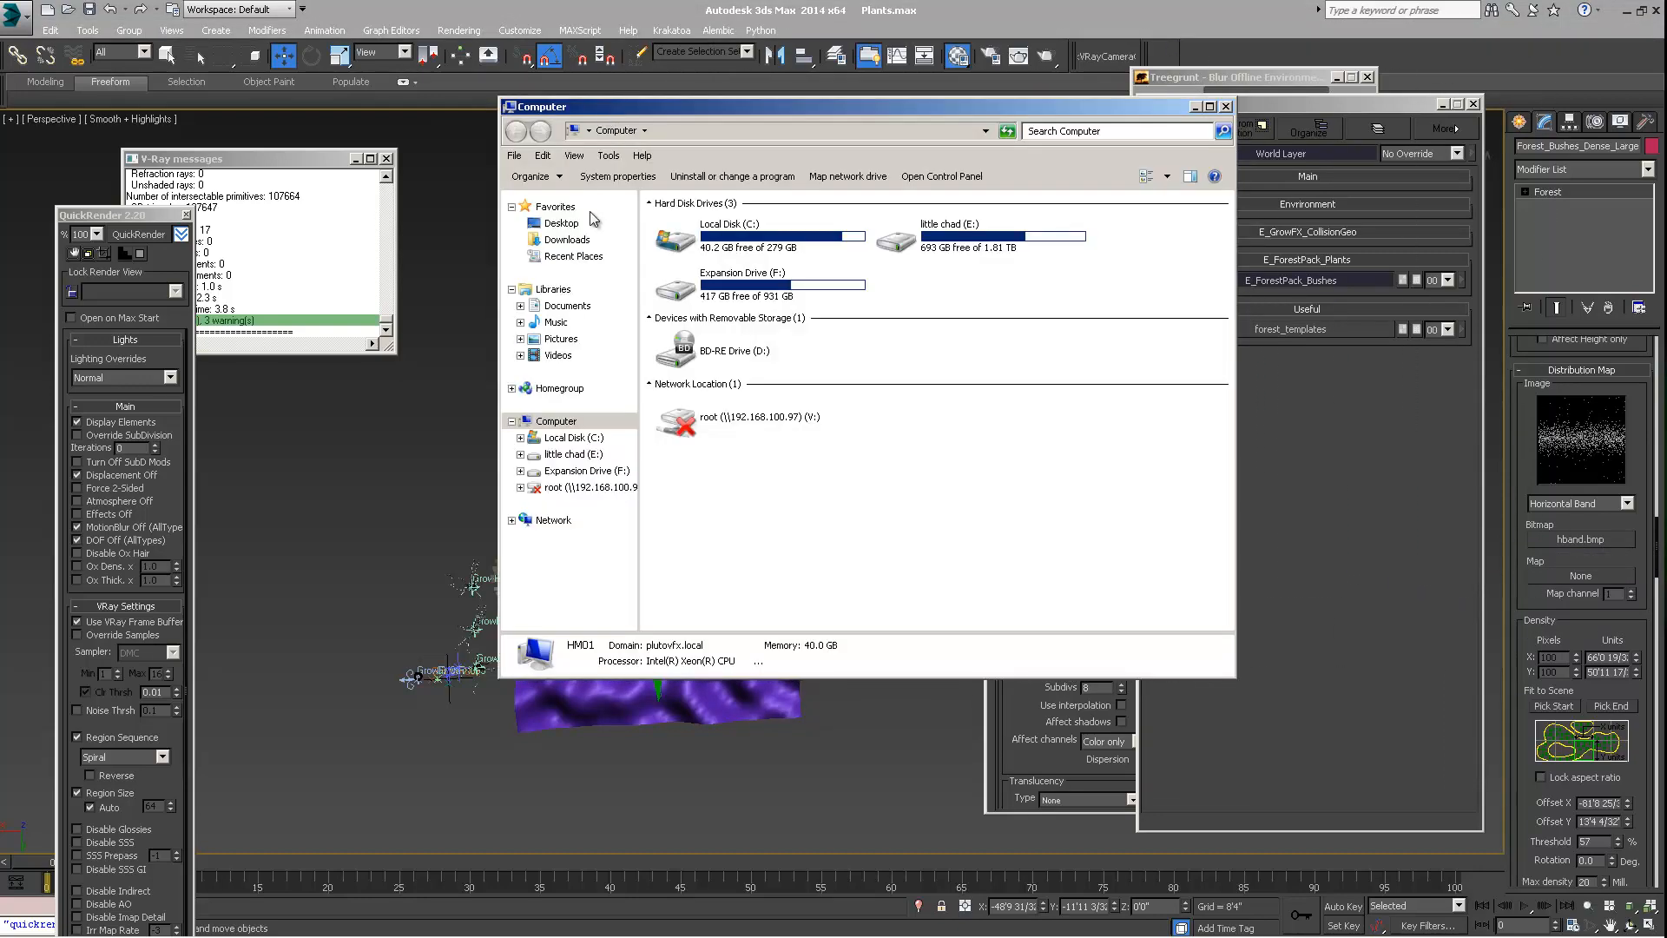
click(702, 233)
double_click(702, 233)
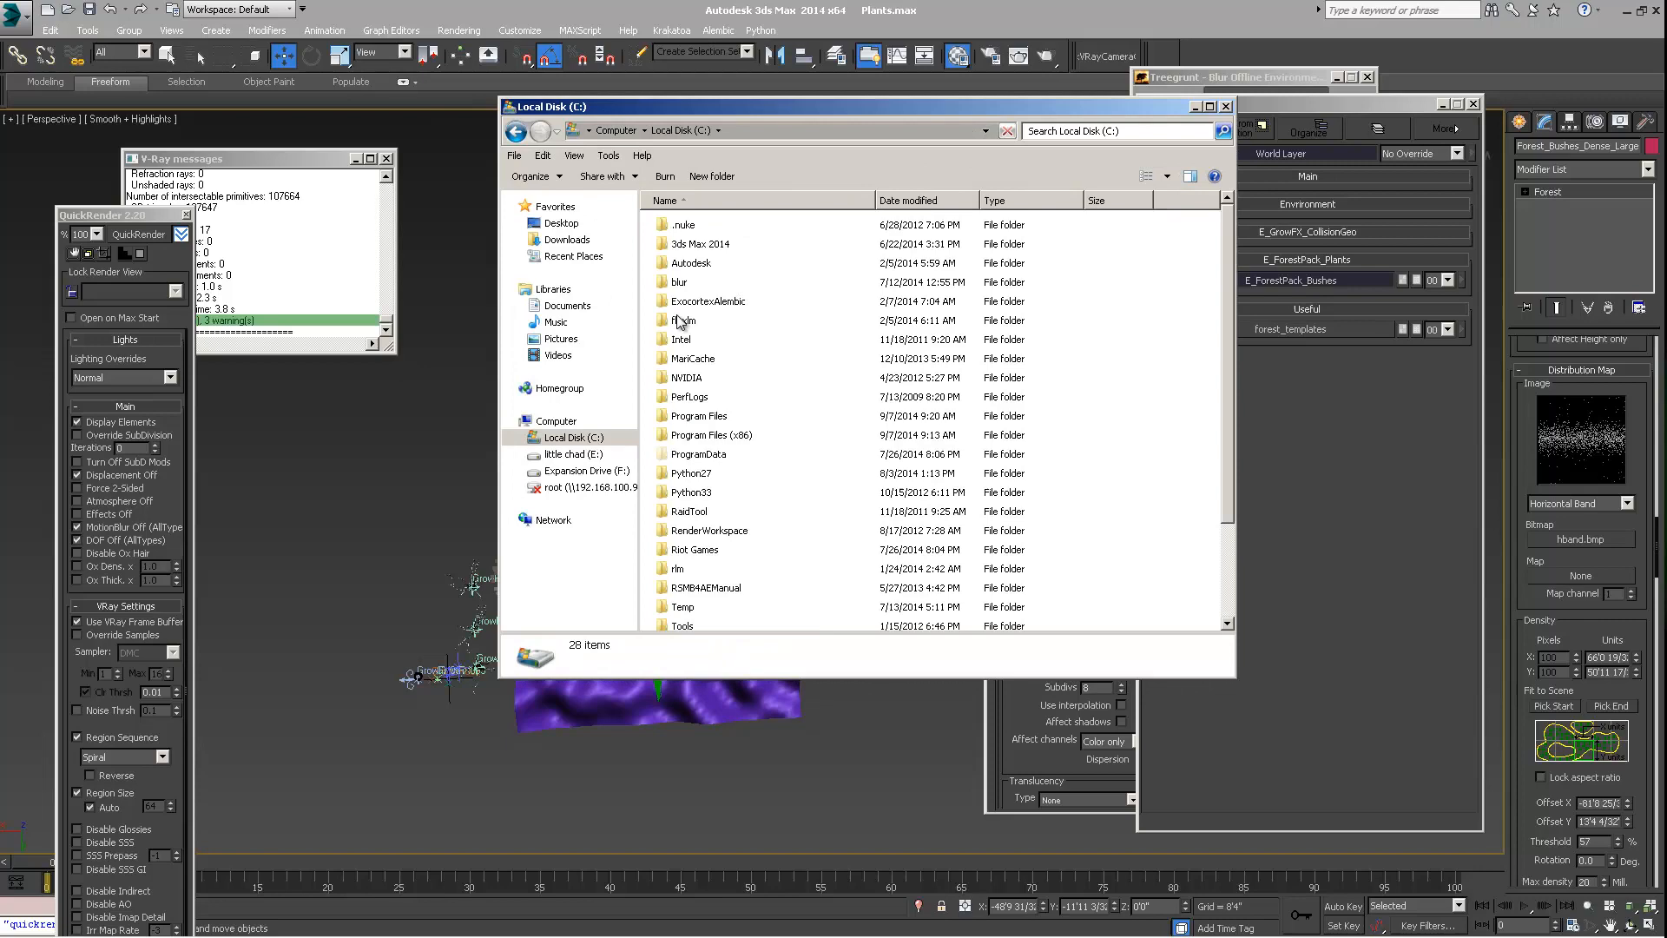
double_click(713, 425)
click(700, 493)
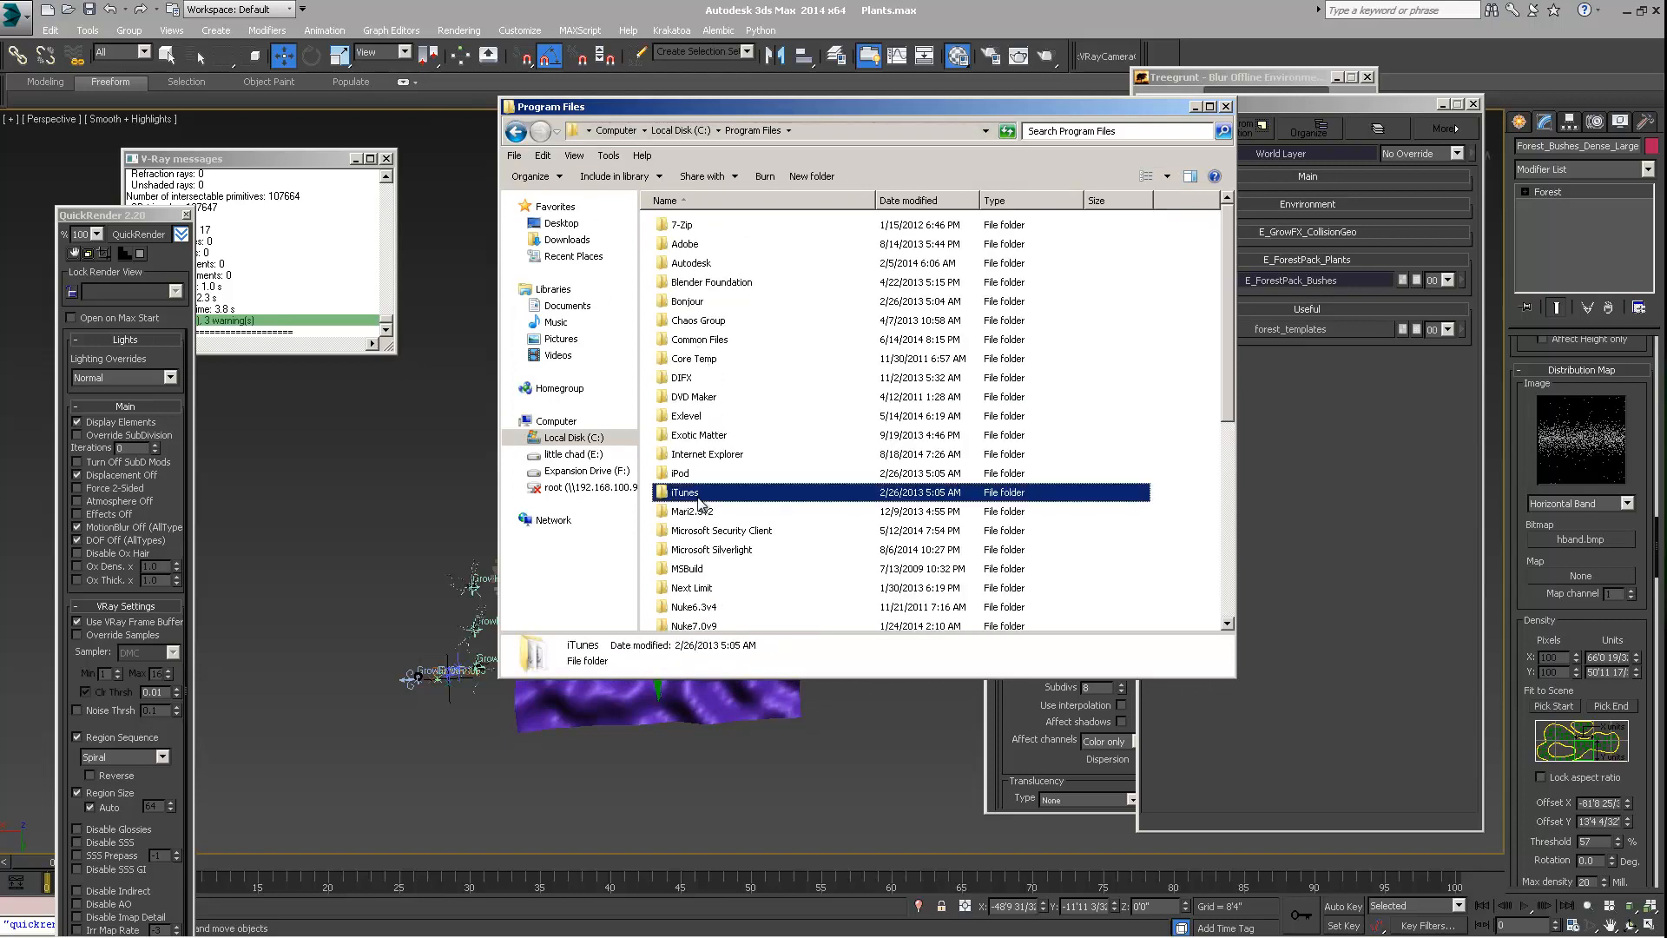
click(690, 130)
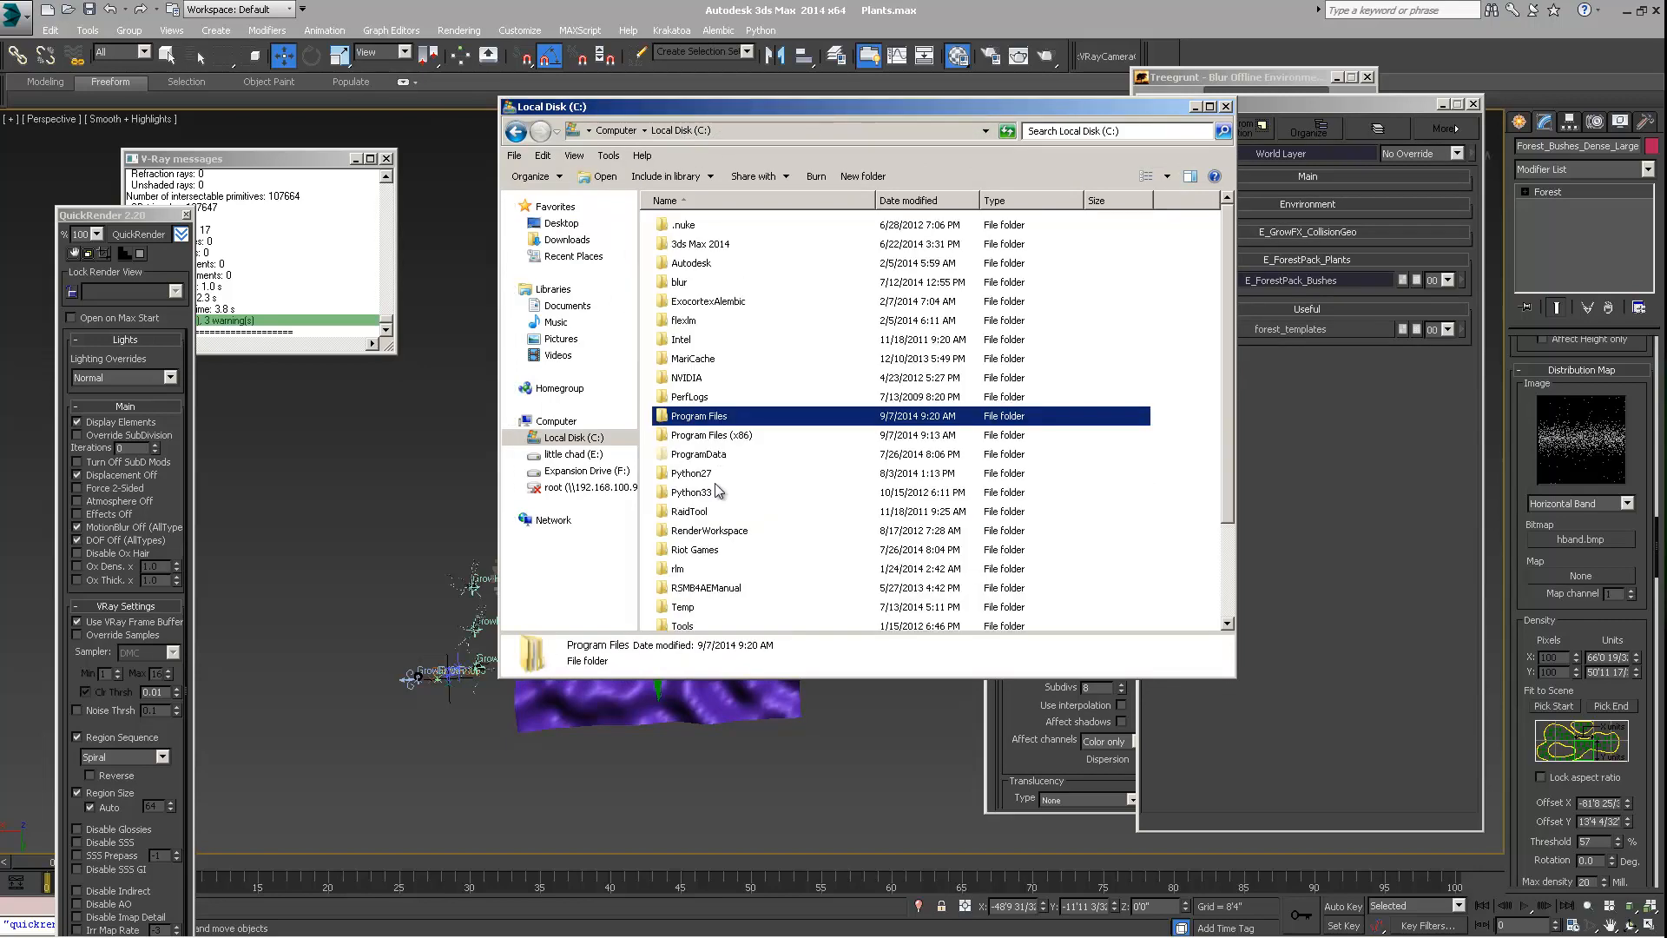
Browse to the Forest Pack Pro folder inside Program Files (x86)\Itoo Software
double_click(707, 437)
click(702, 453)
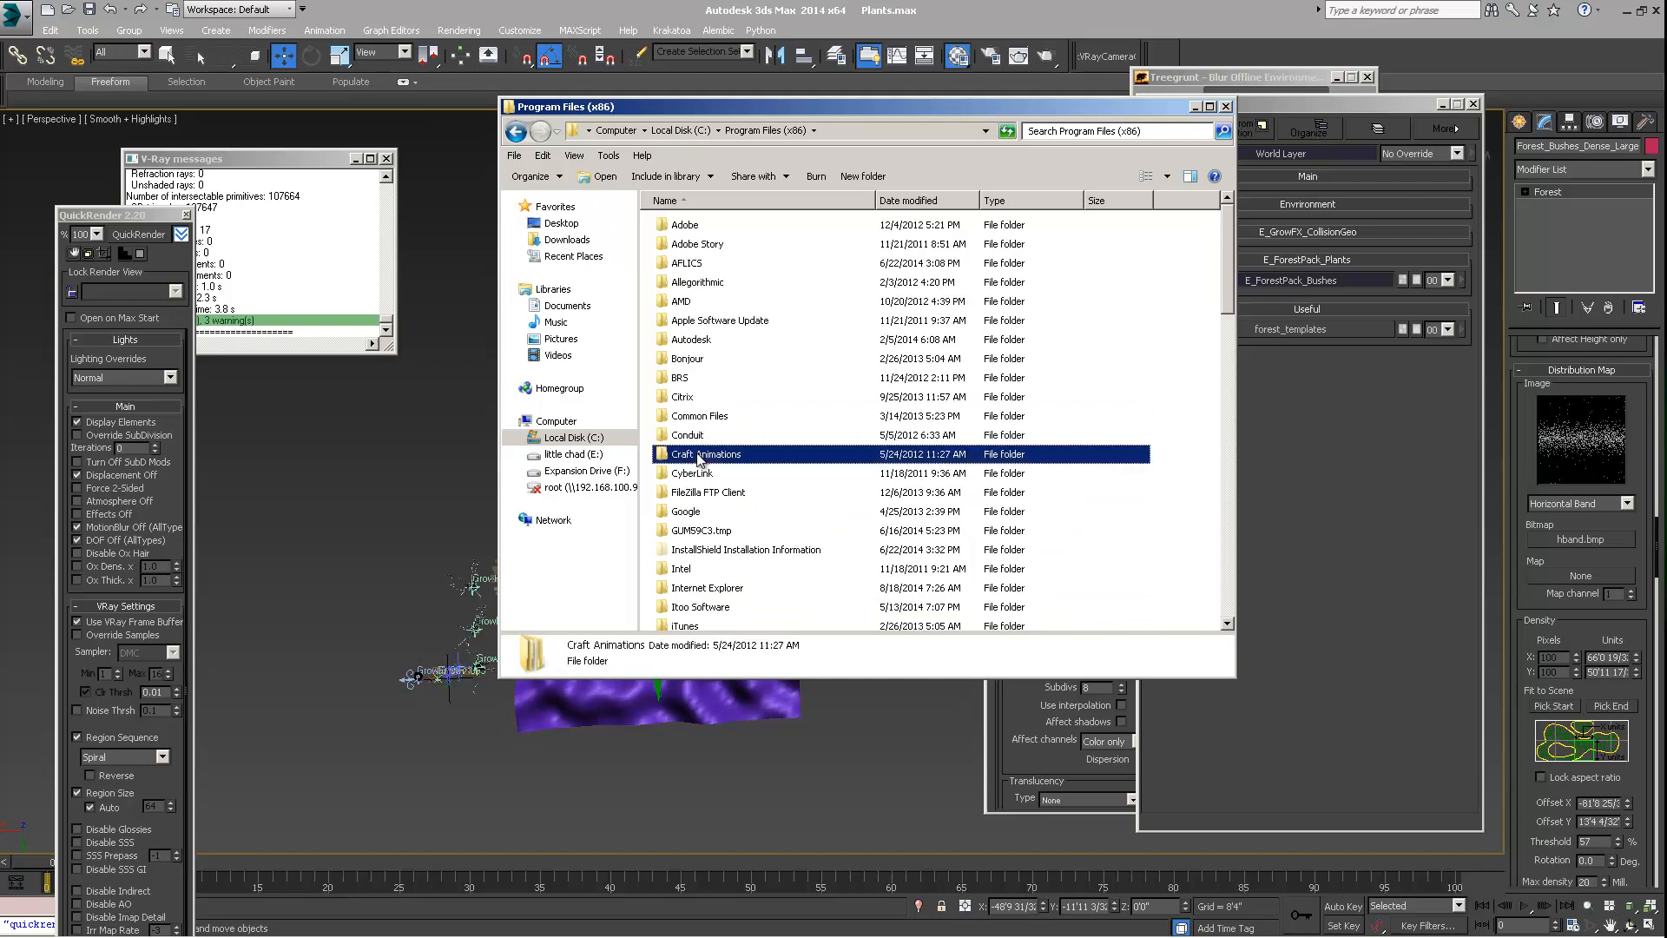
scroll(703, 460, down, 2)
double_click(699, 512)
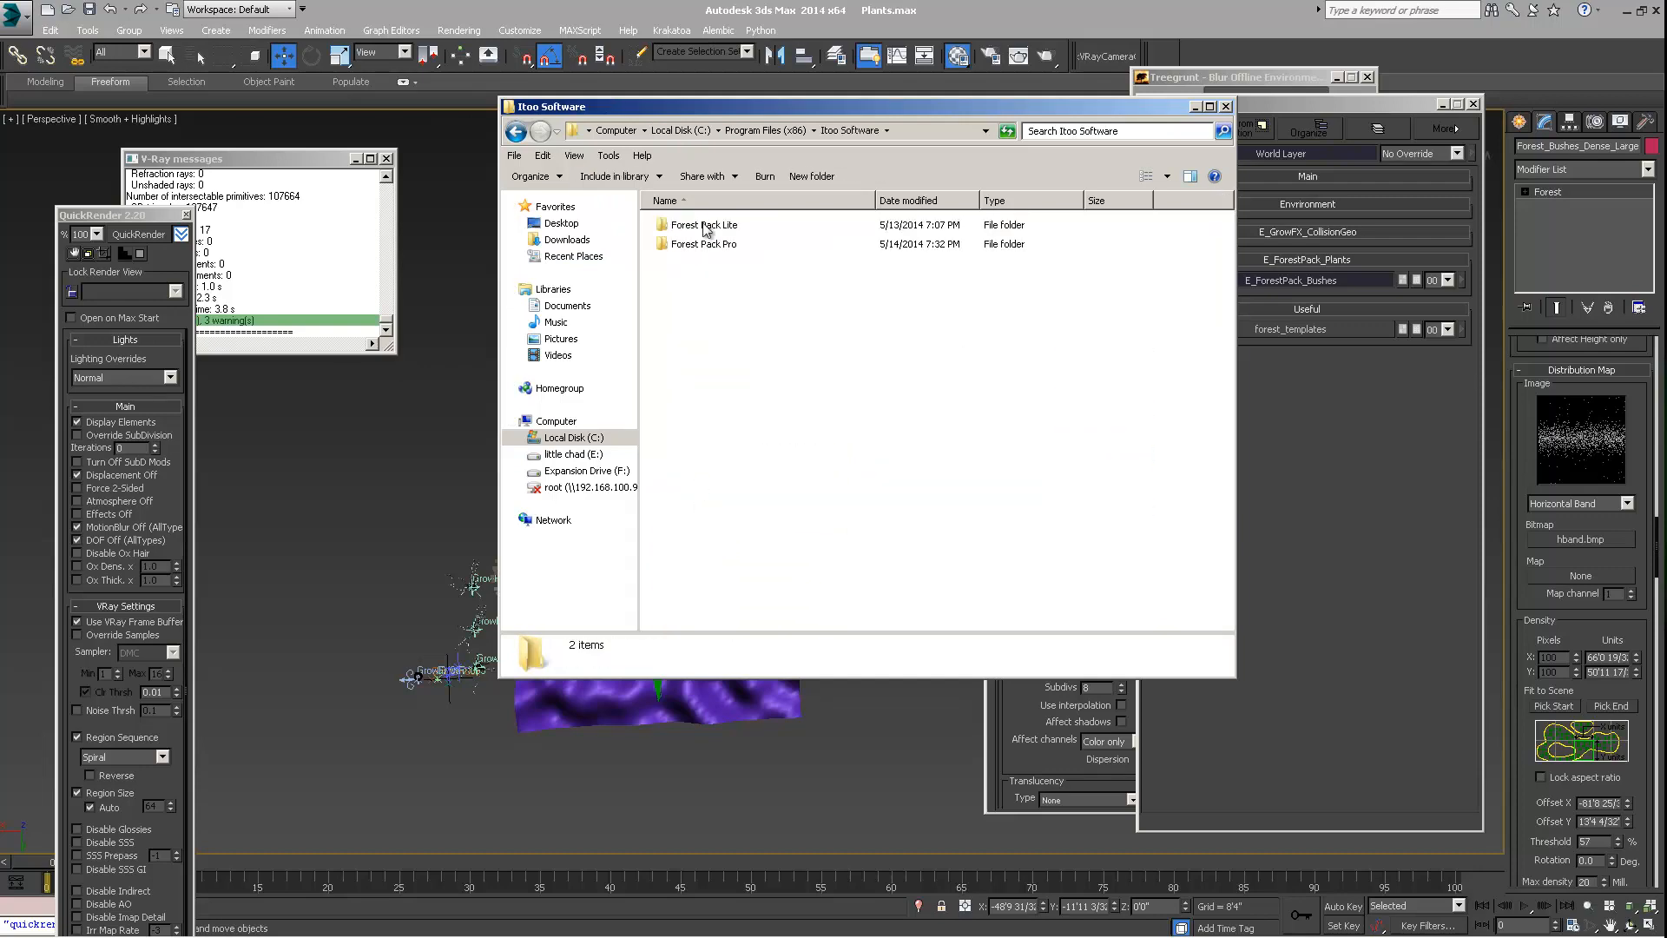
double_click(686, 244)
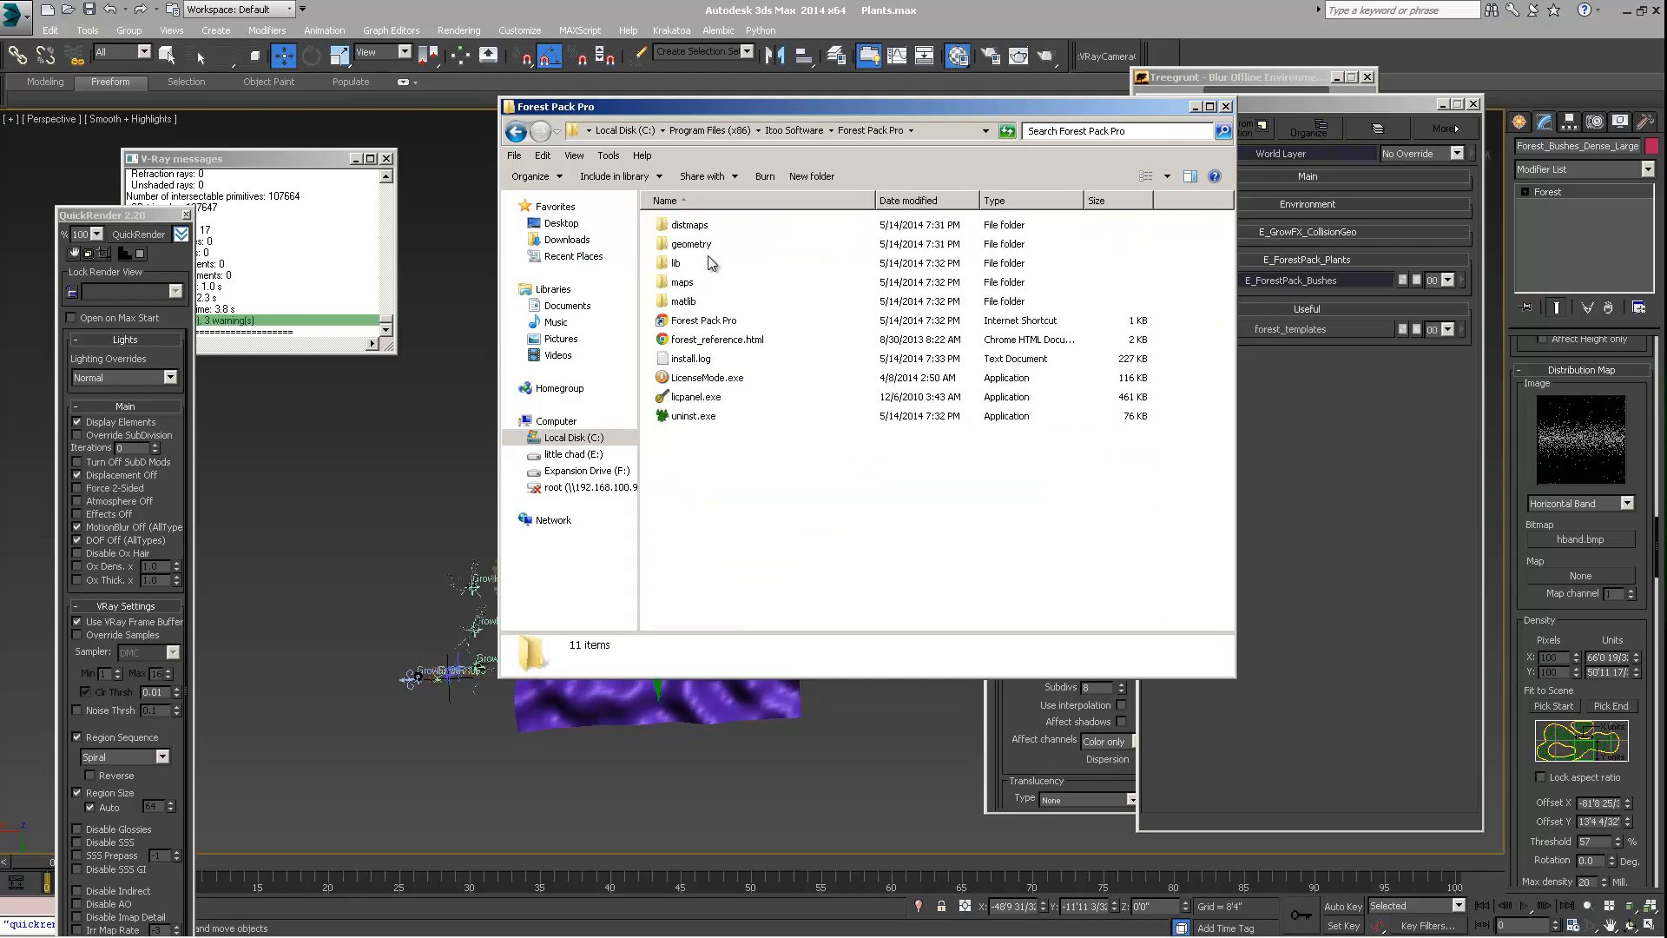
Look through the Standard and Presets image folders inside Forest Pack Pro's maps folder
double_click(682, 282)
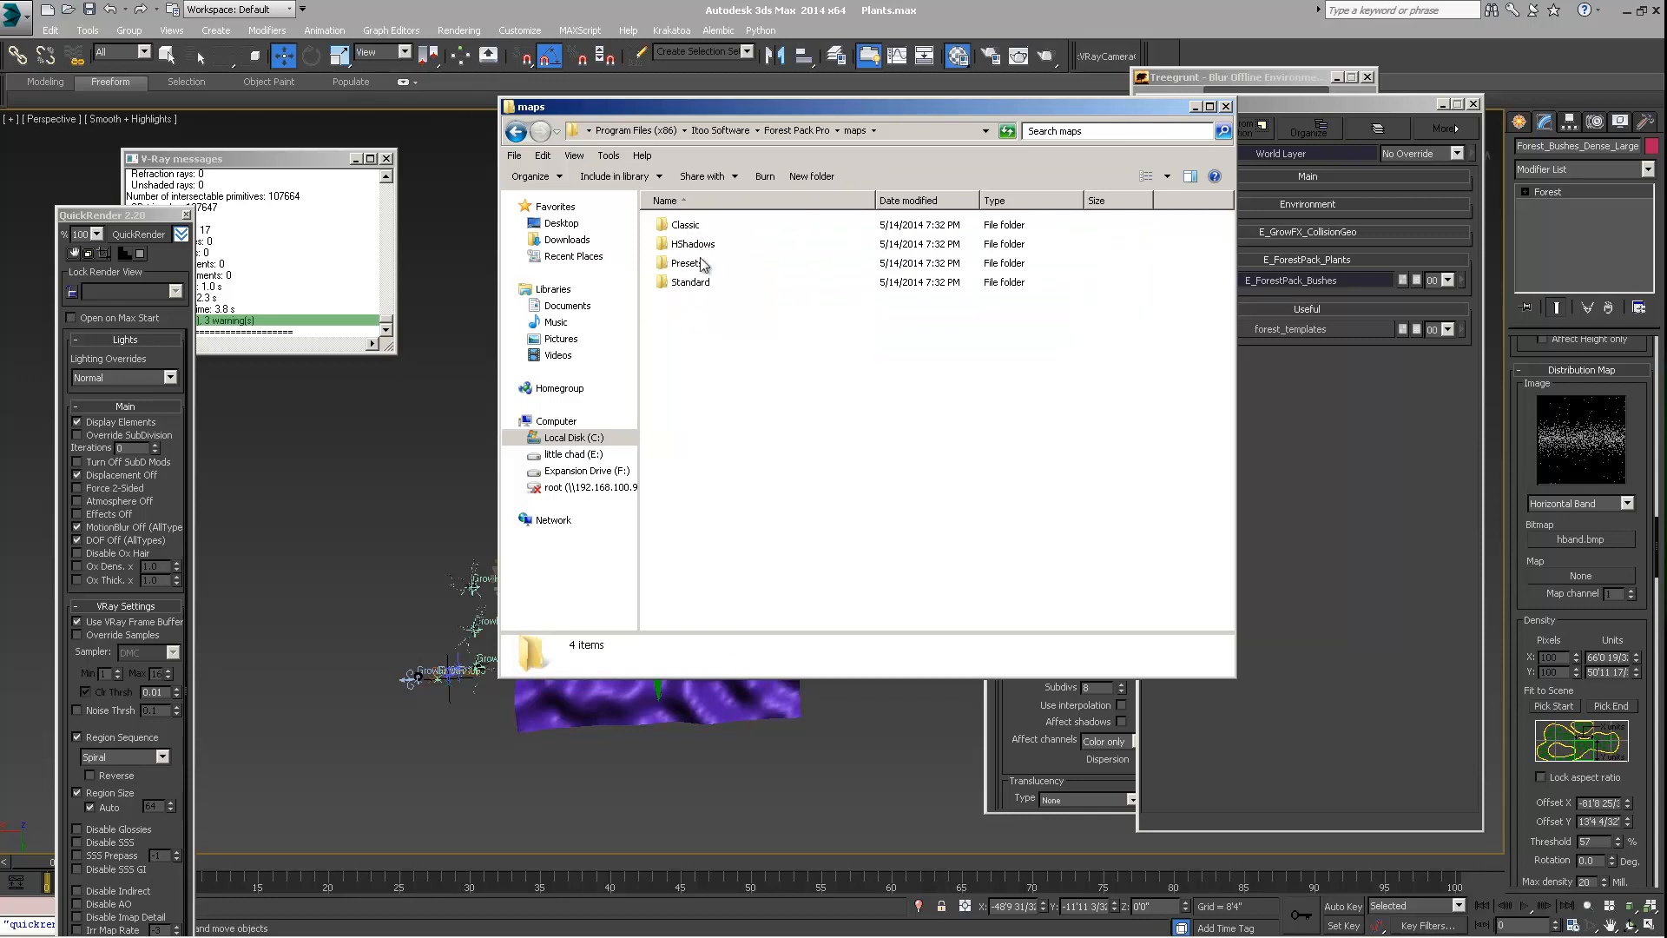
drag(723, 120, 614, 128)
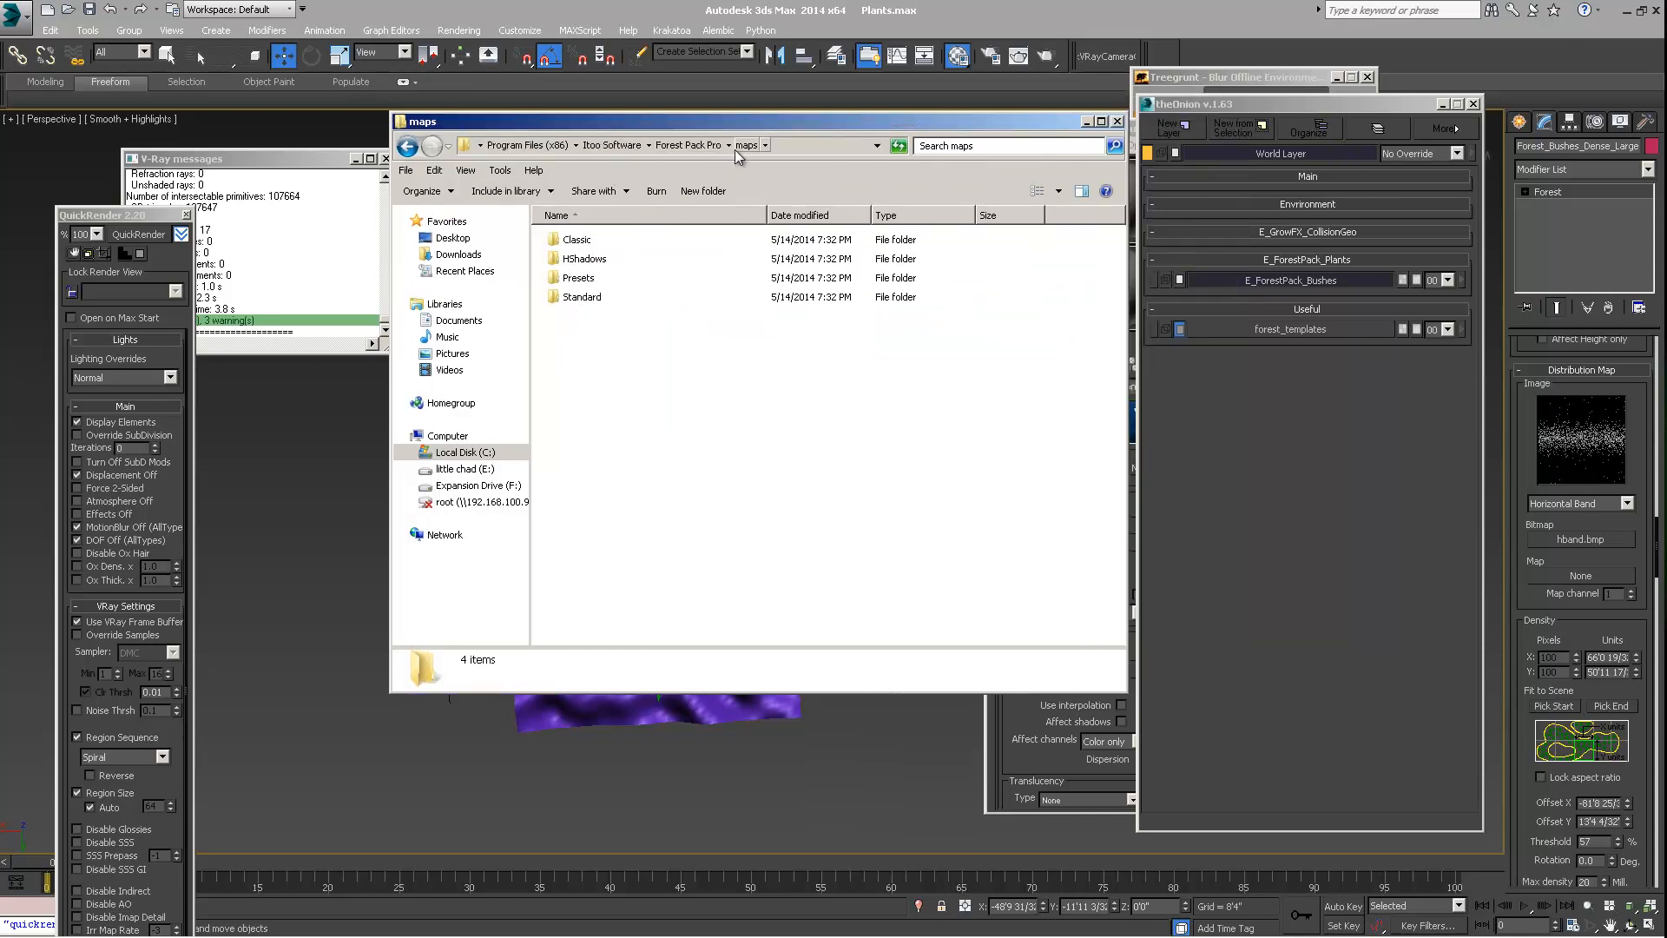
drag(721, 126, 760, 136)
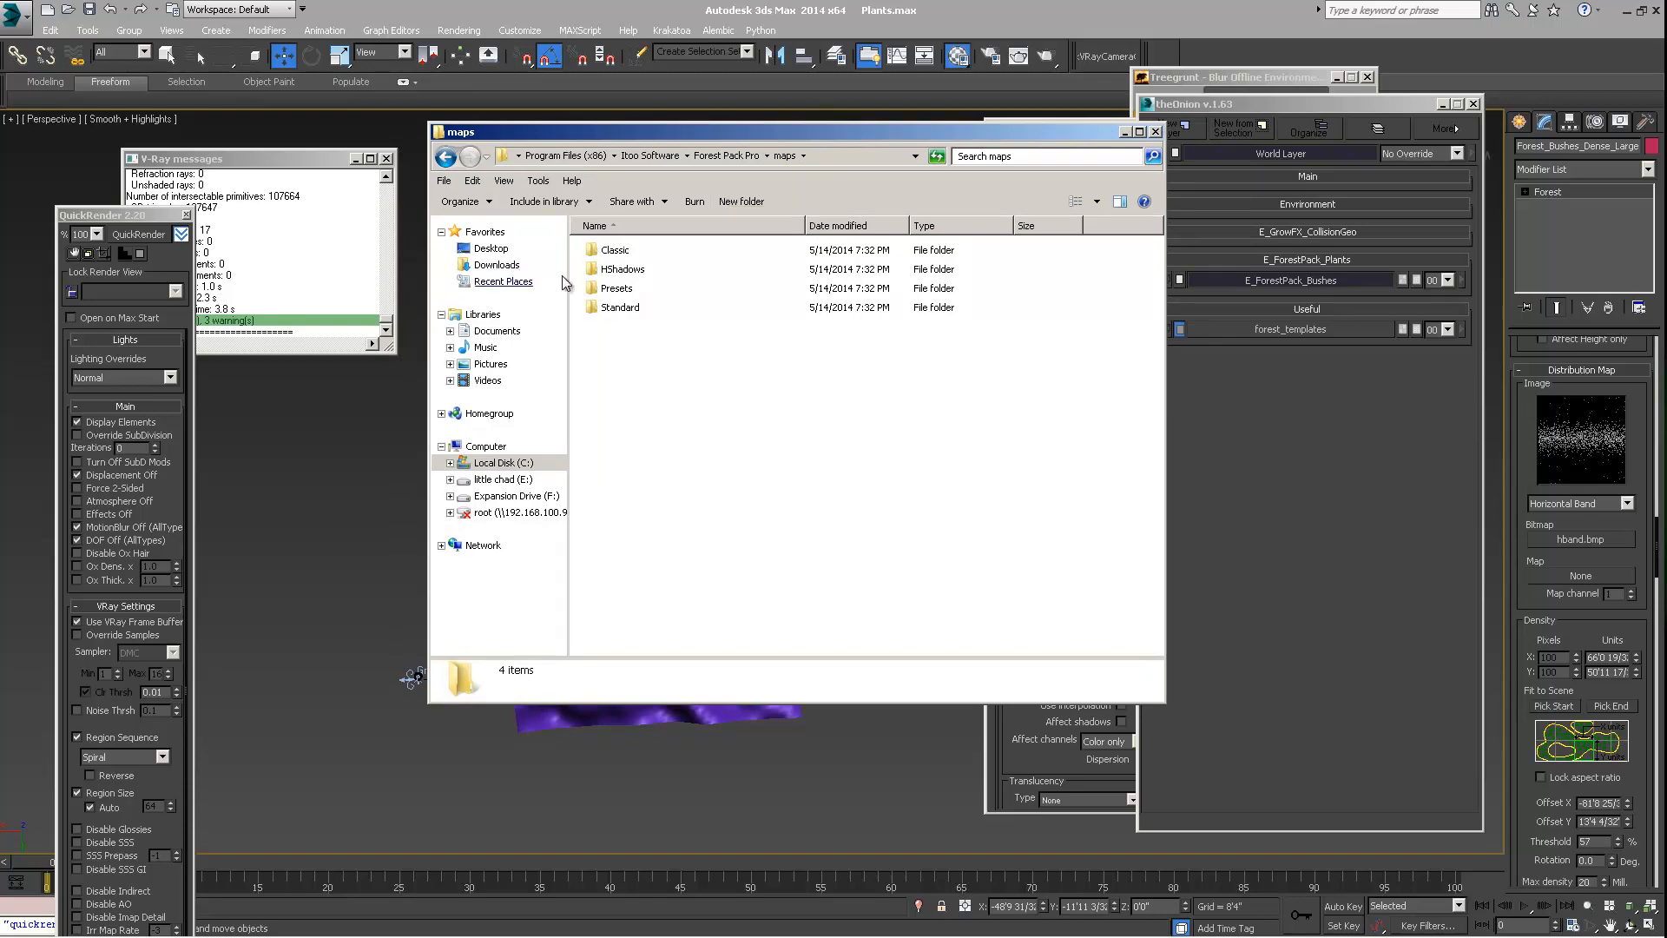
double_click(619, 308)
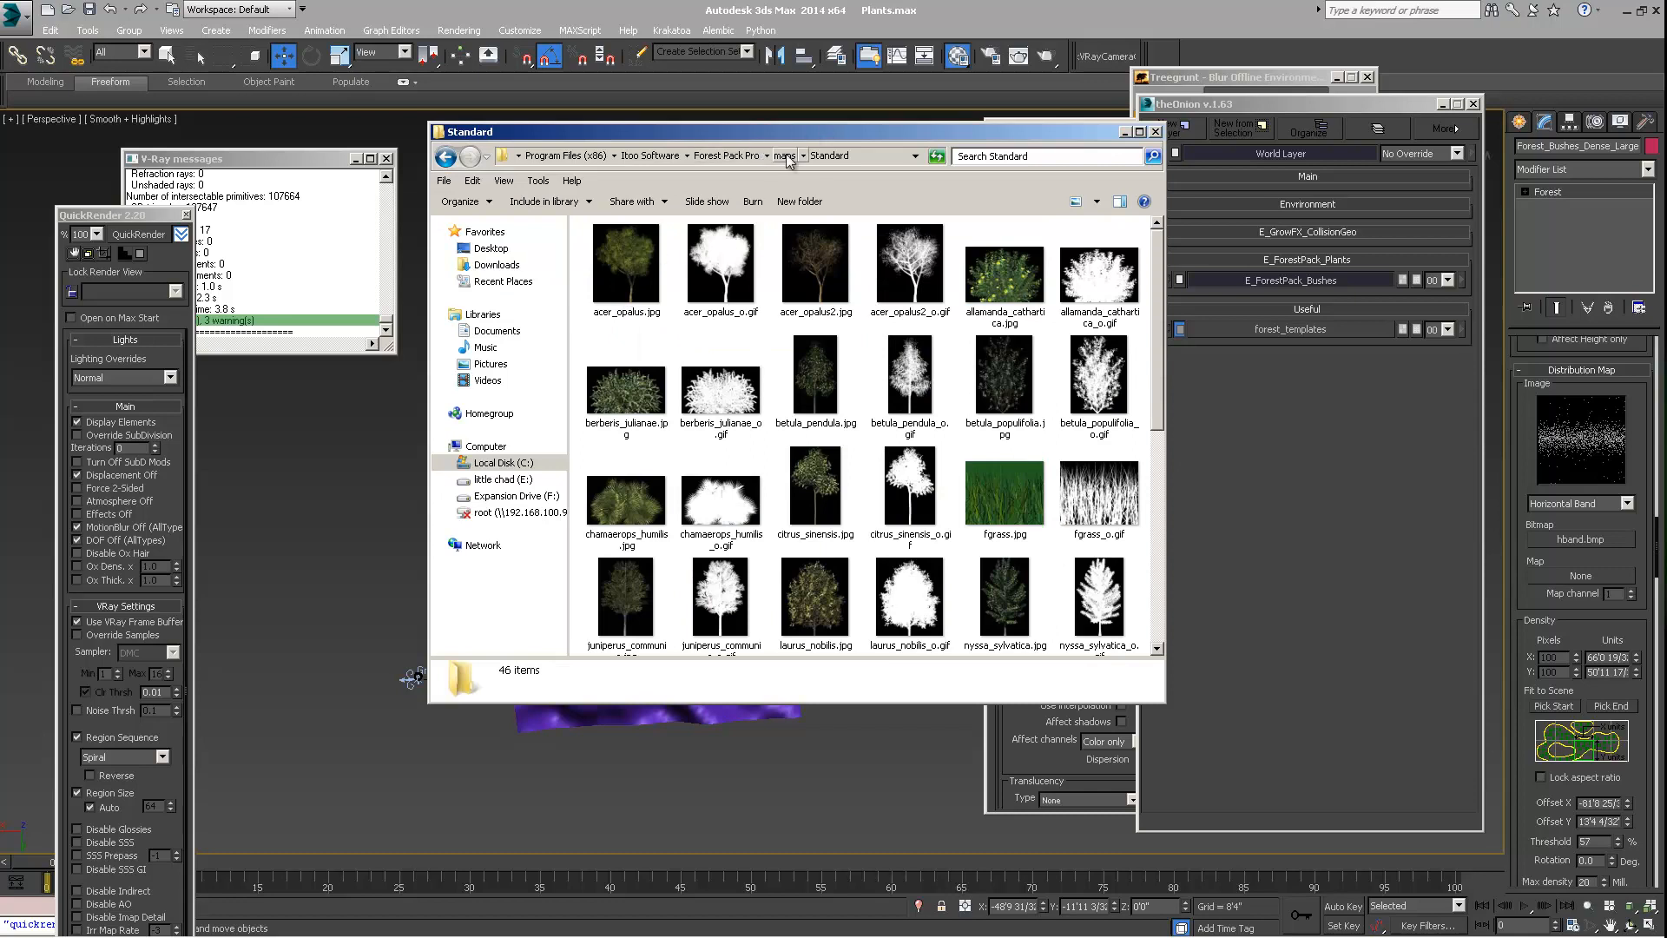
click(784, 155)
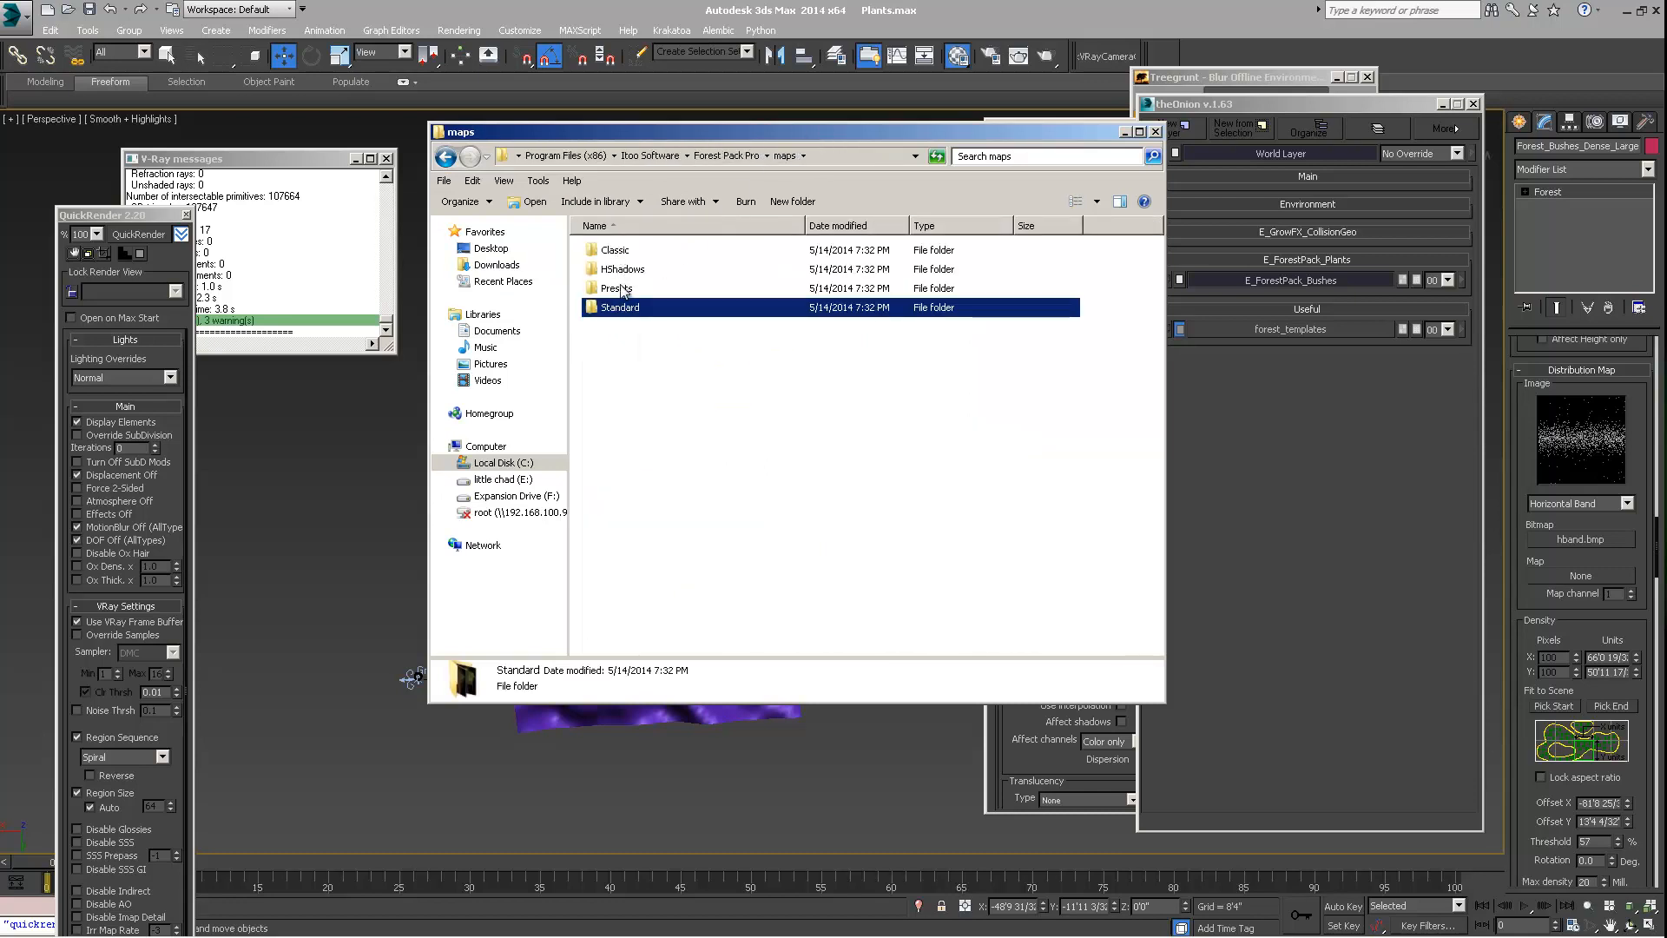
double_click(618, 288)
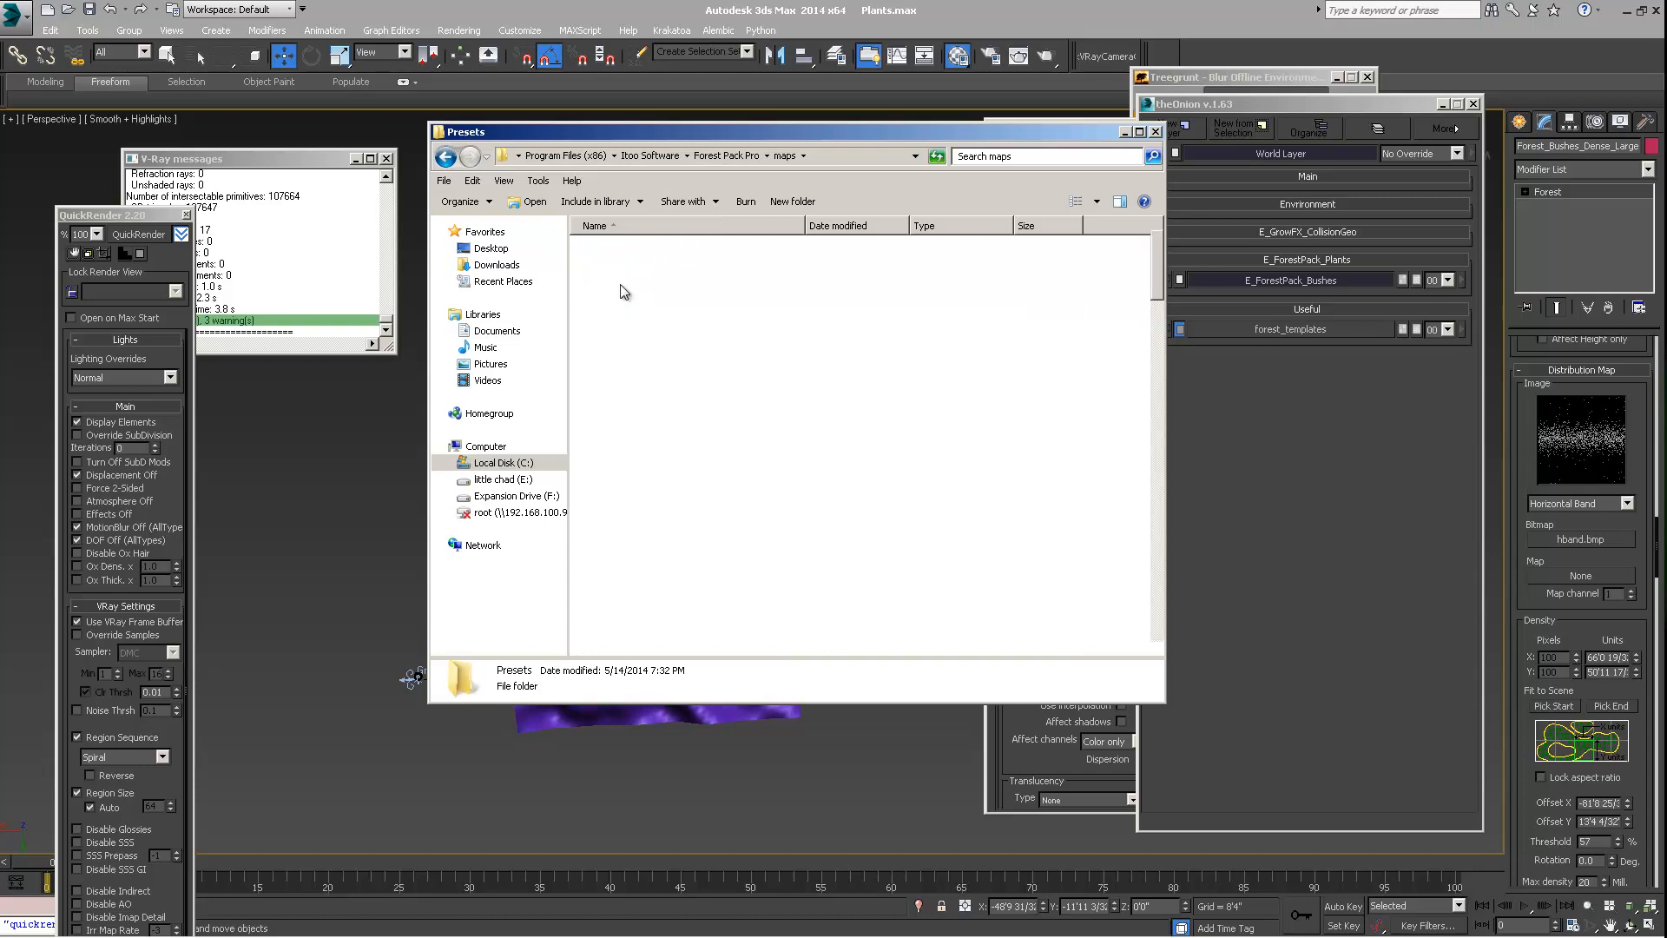
Return to the Forest Pack Pro folder and check the contents of its lib folder
click(738, 155)
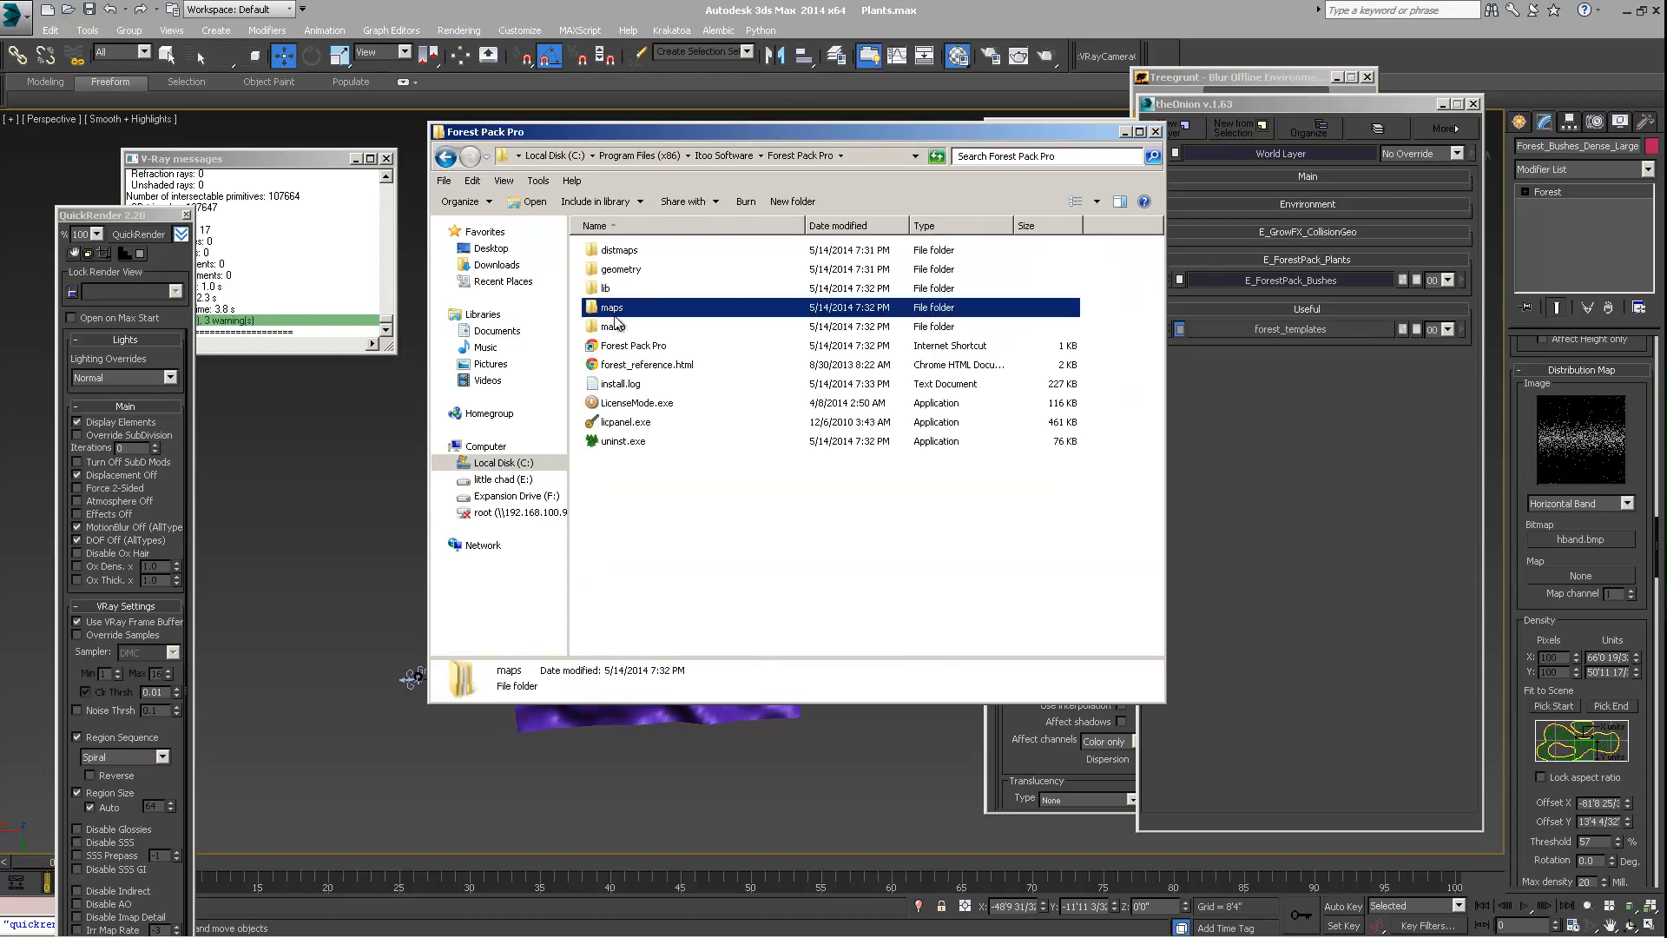
double_click(618, 289)
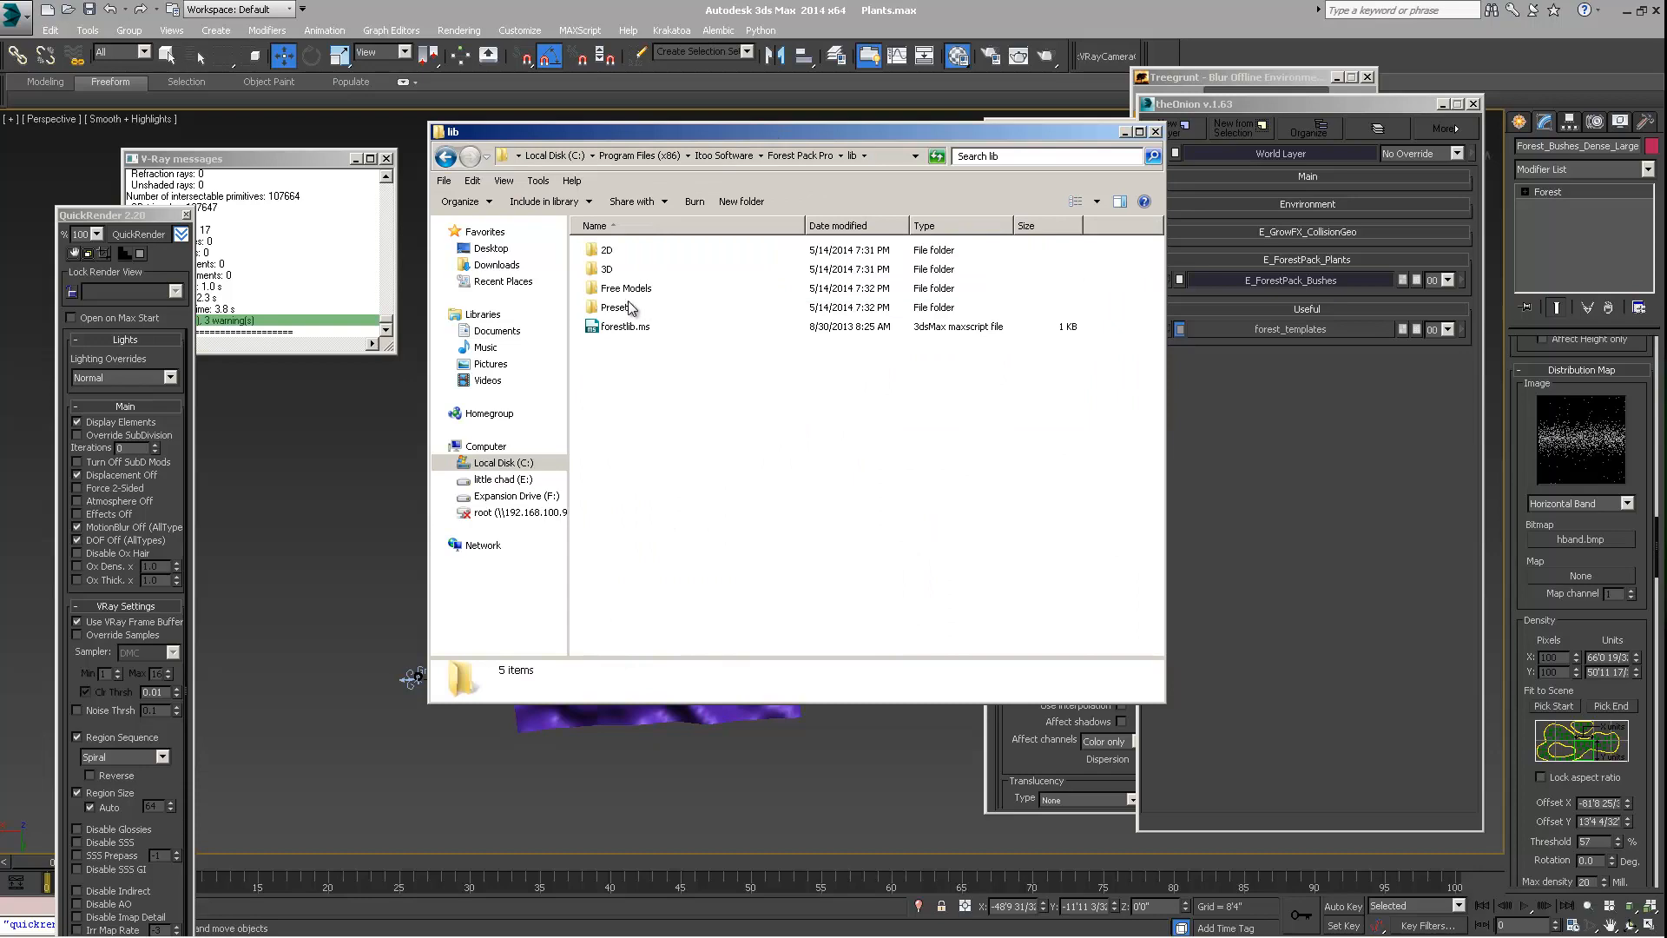
click(799, 156)
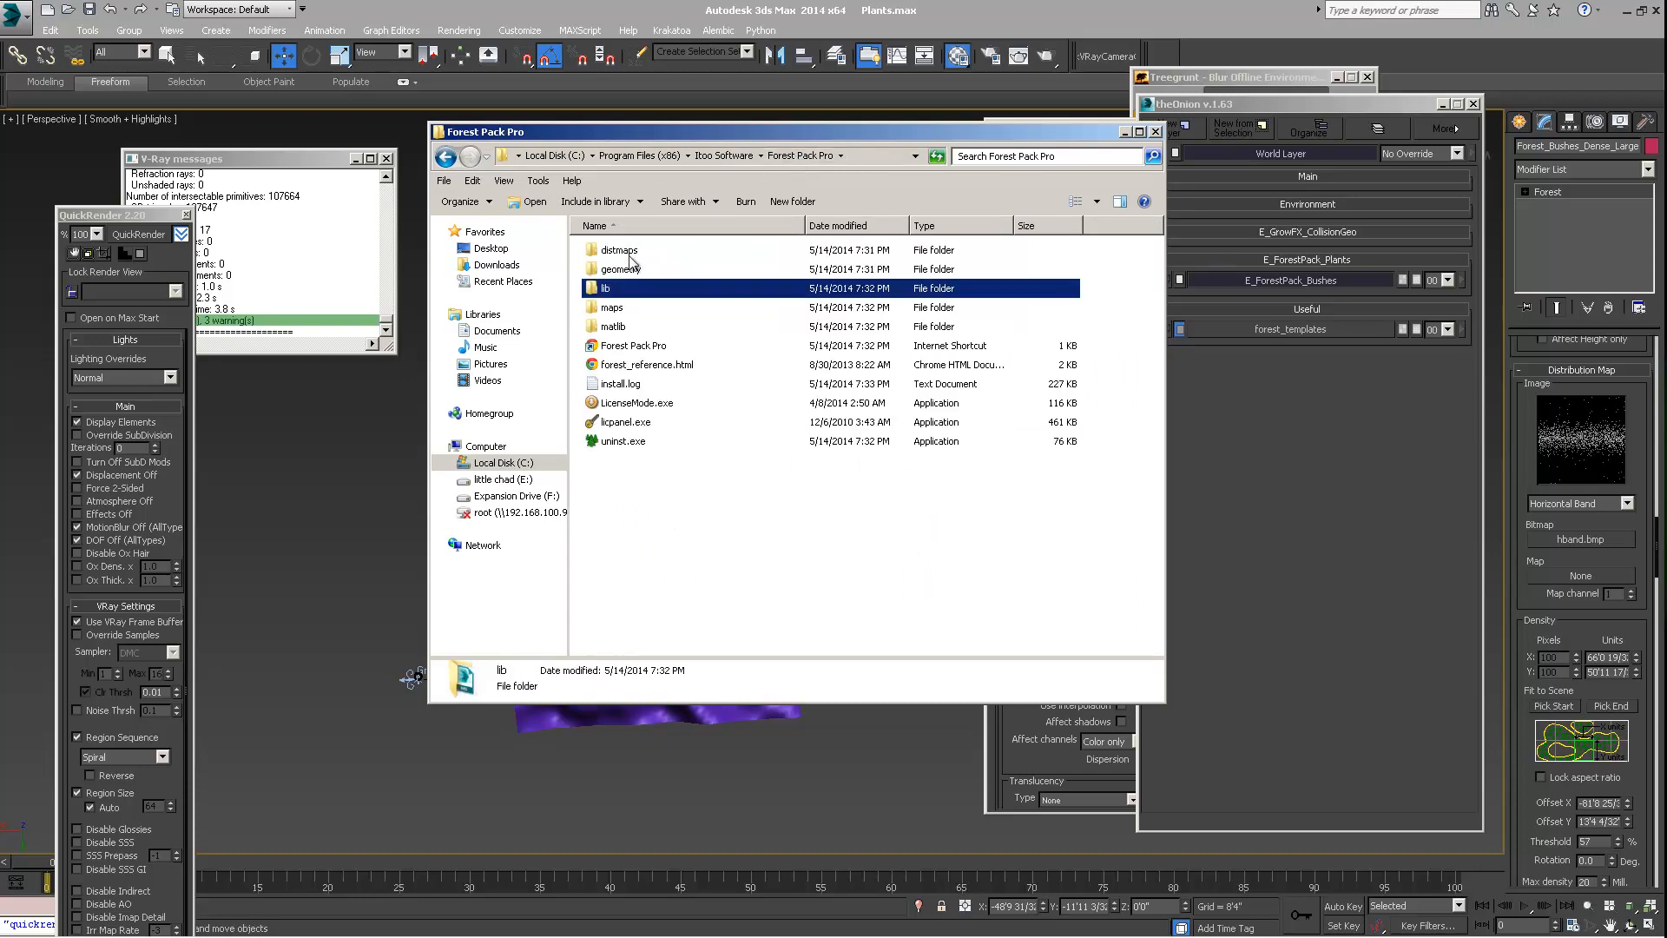
View the distribution map bitmaps in the distmaps\images folder, with the window moved clear of the Distribution Map settings
double_click(621, 250)
double_click(632, 254)
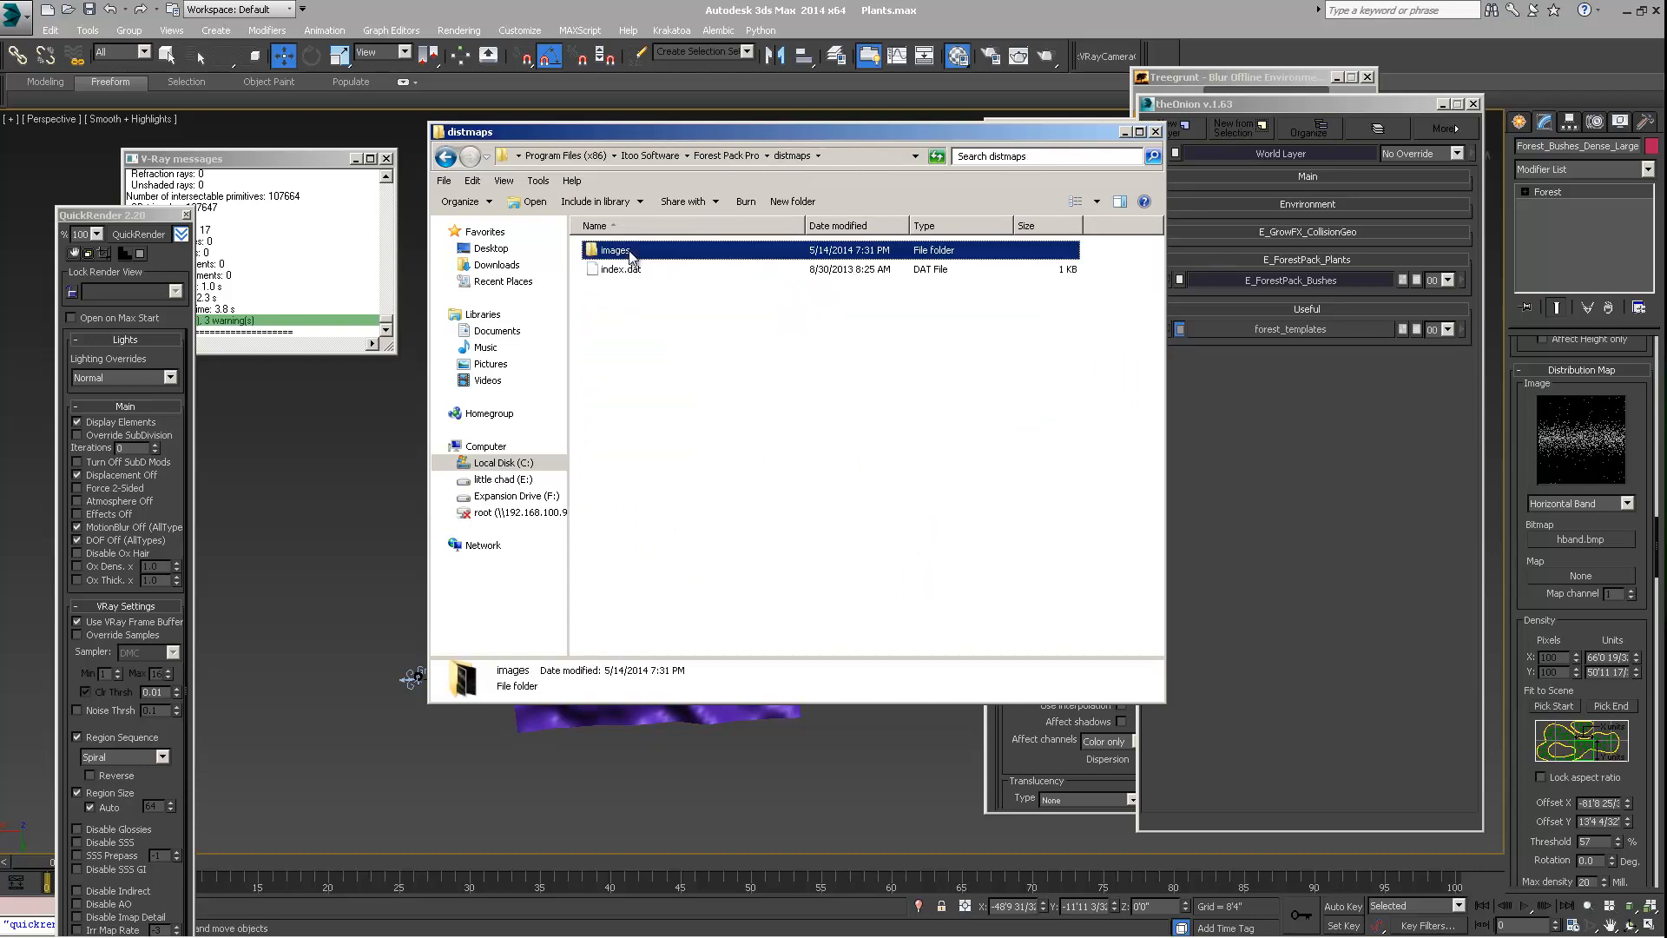
drag(855, 132, 776, 143)
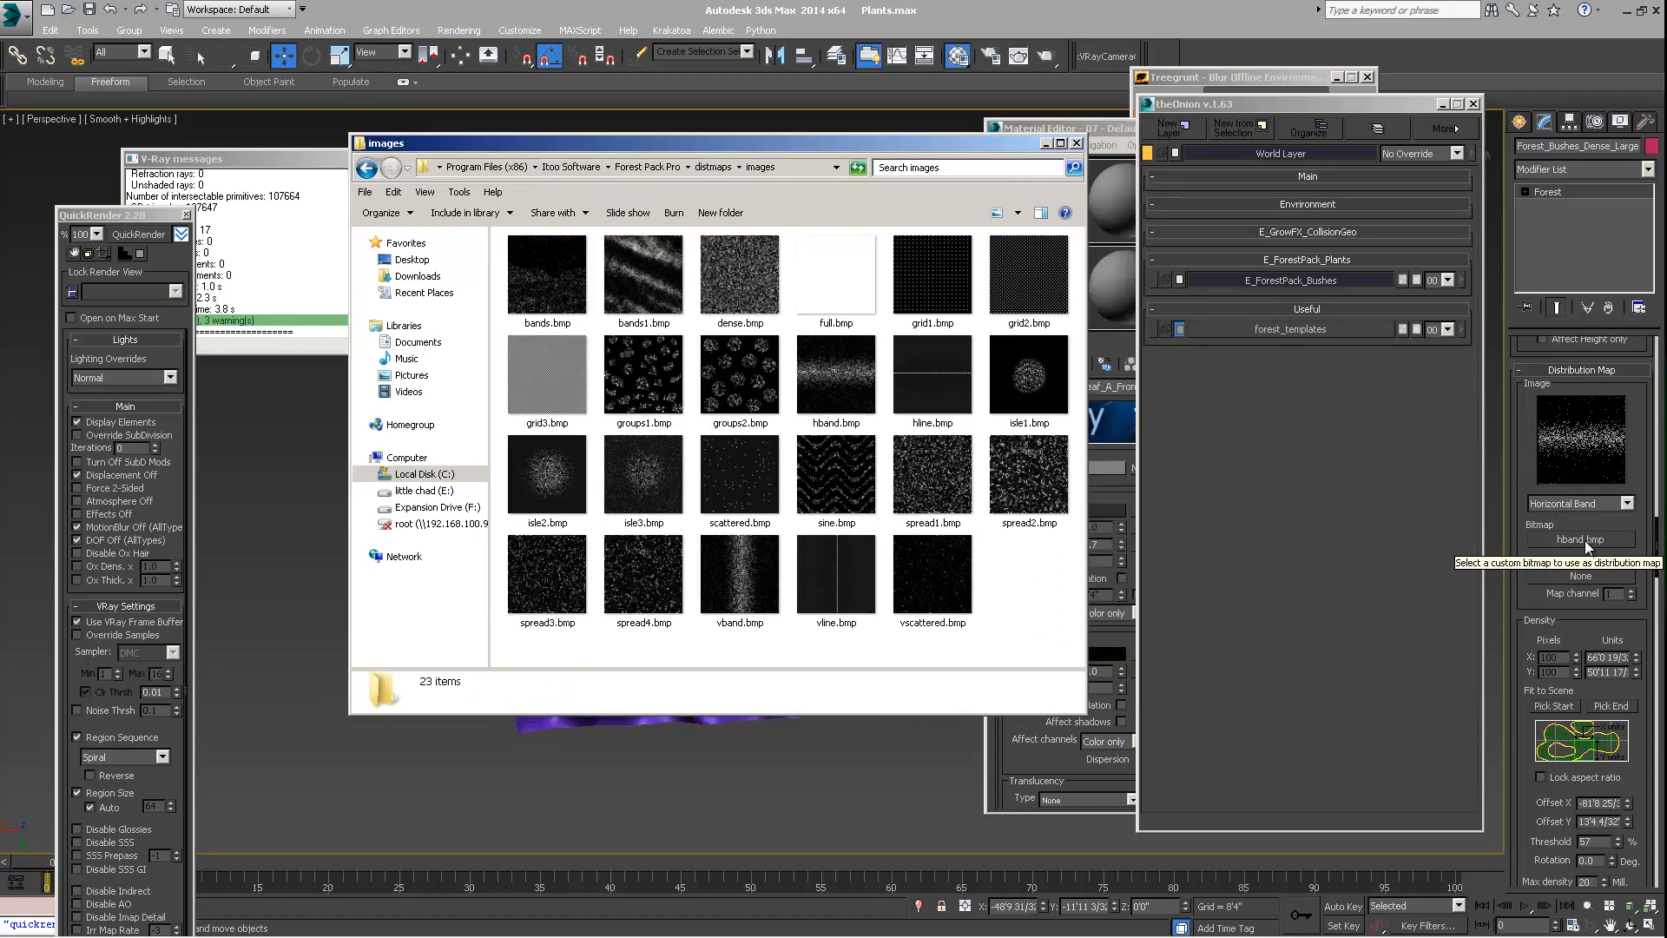
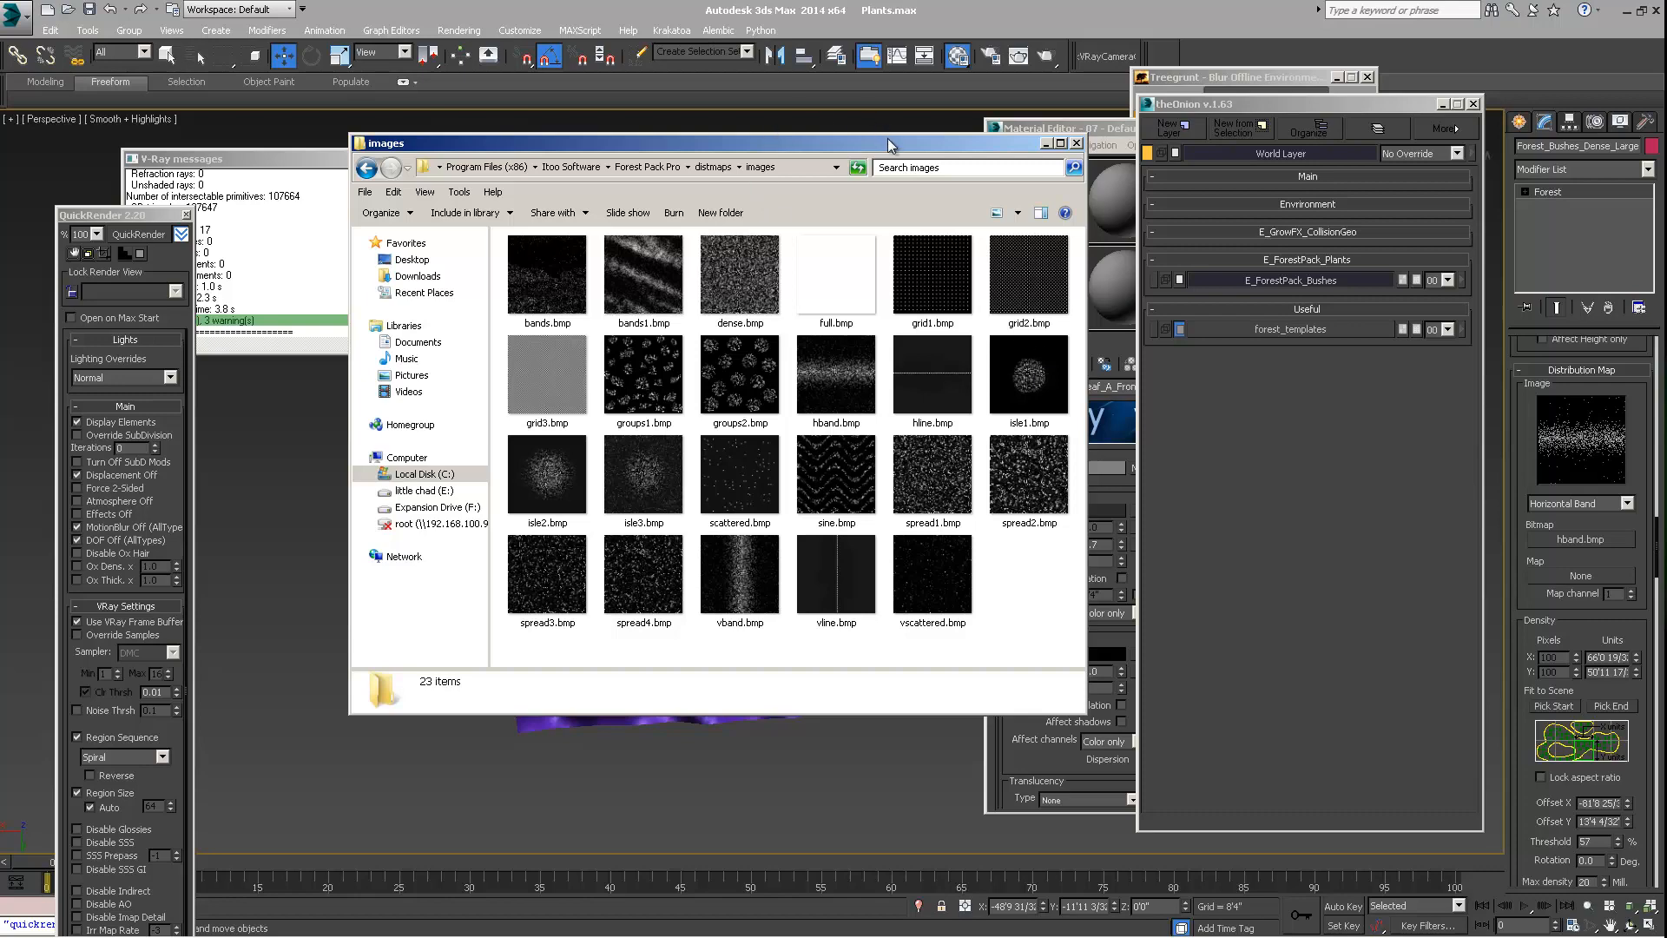
Move the distribution map images folder window aside and close it
drag(890, 145, 869, 161)
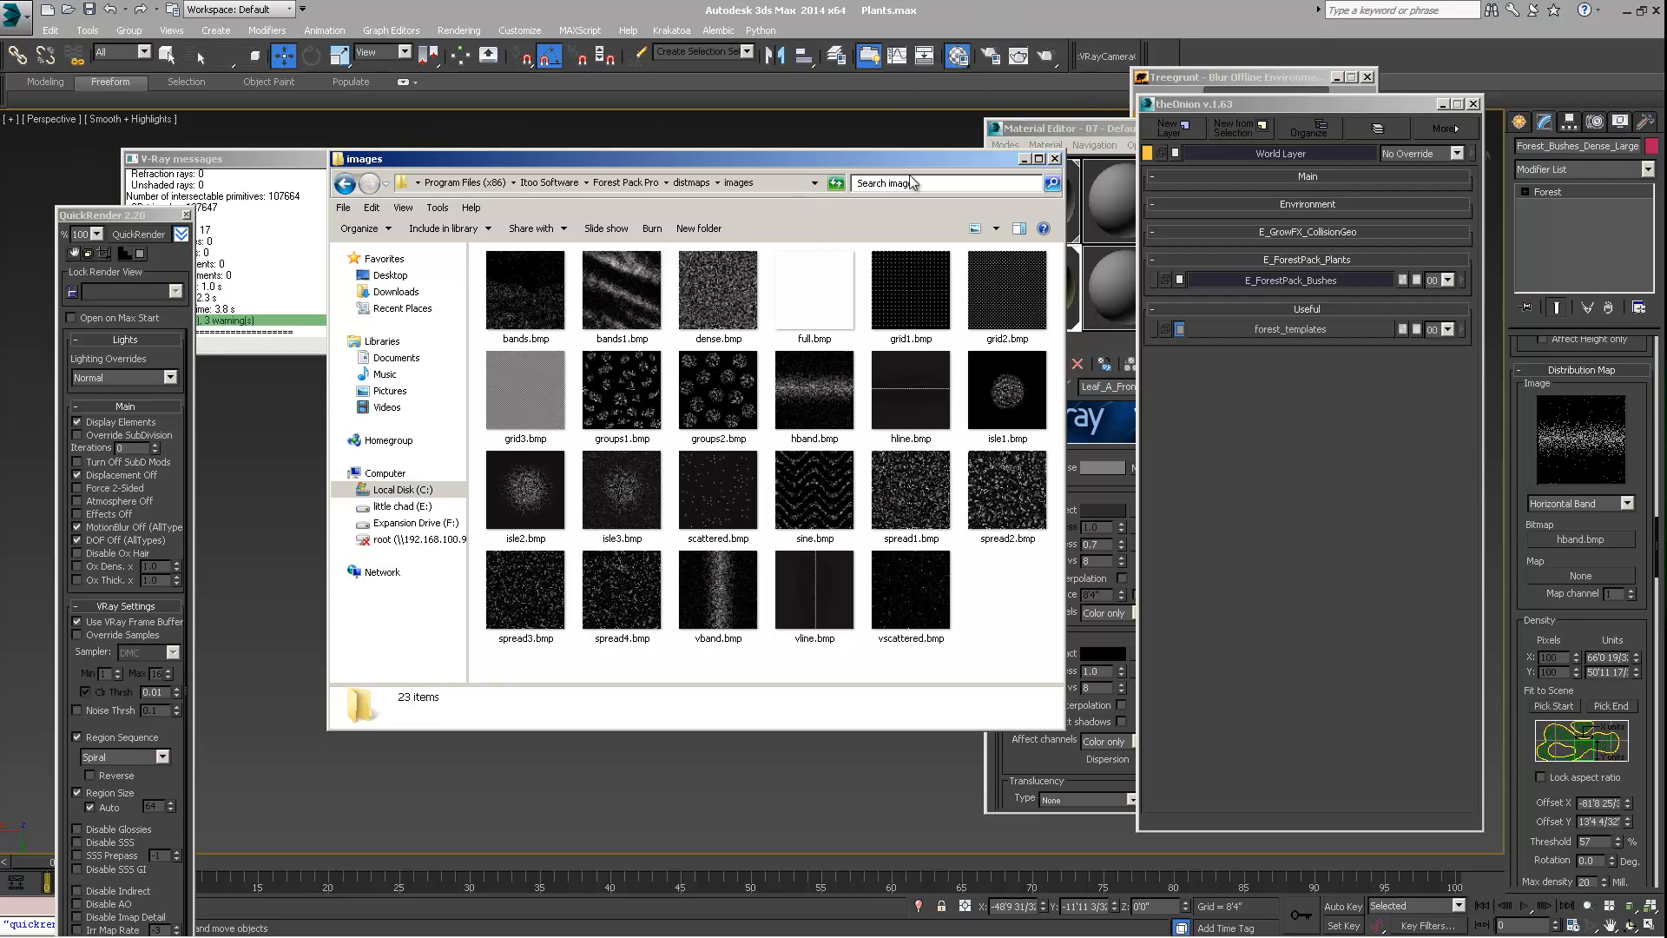
drag(910, 161, 847, 186)
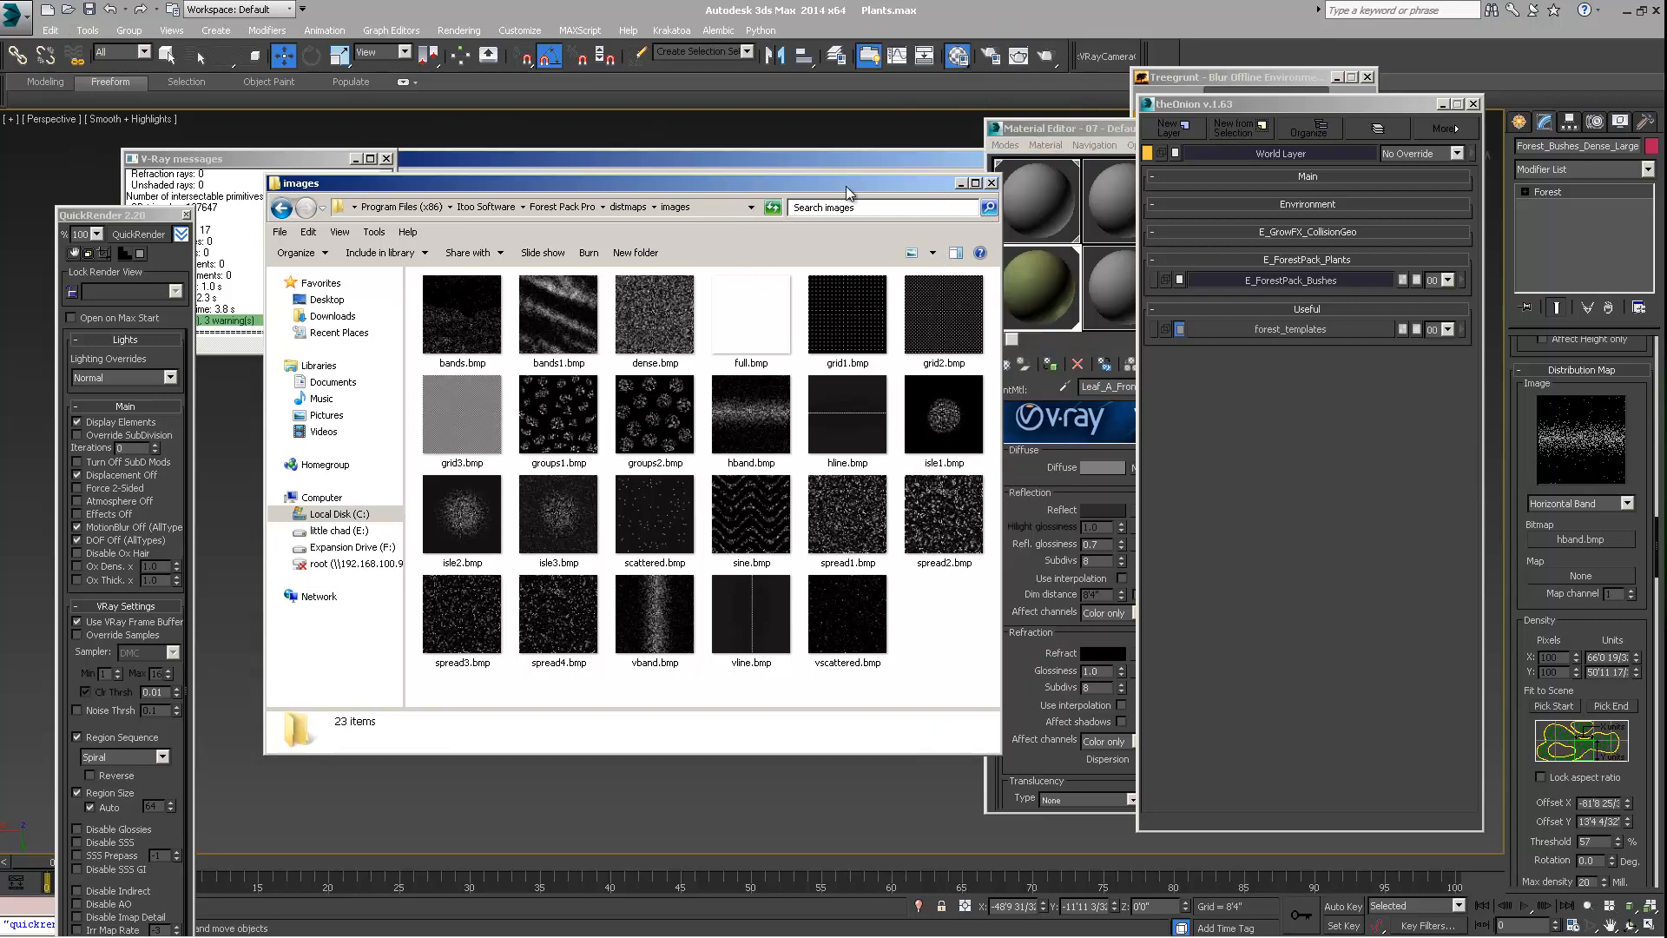
click(991, 183)
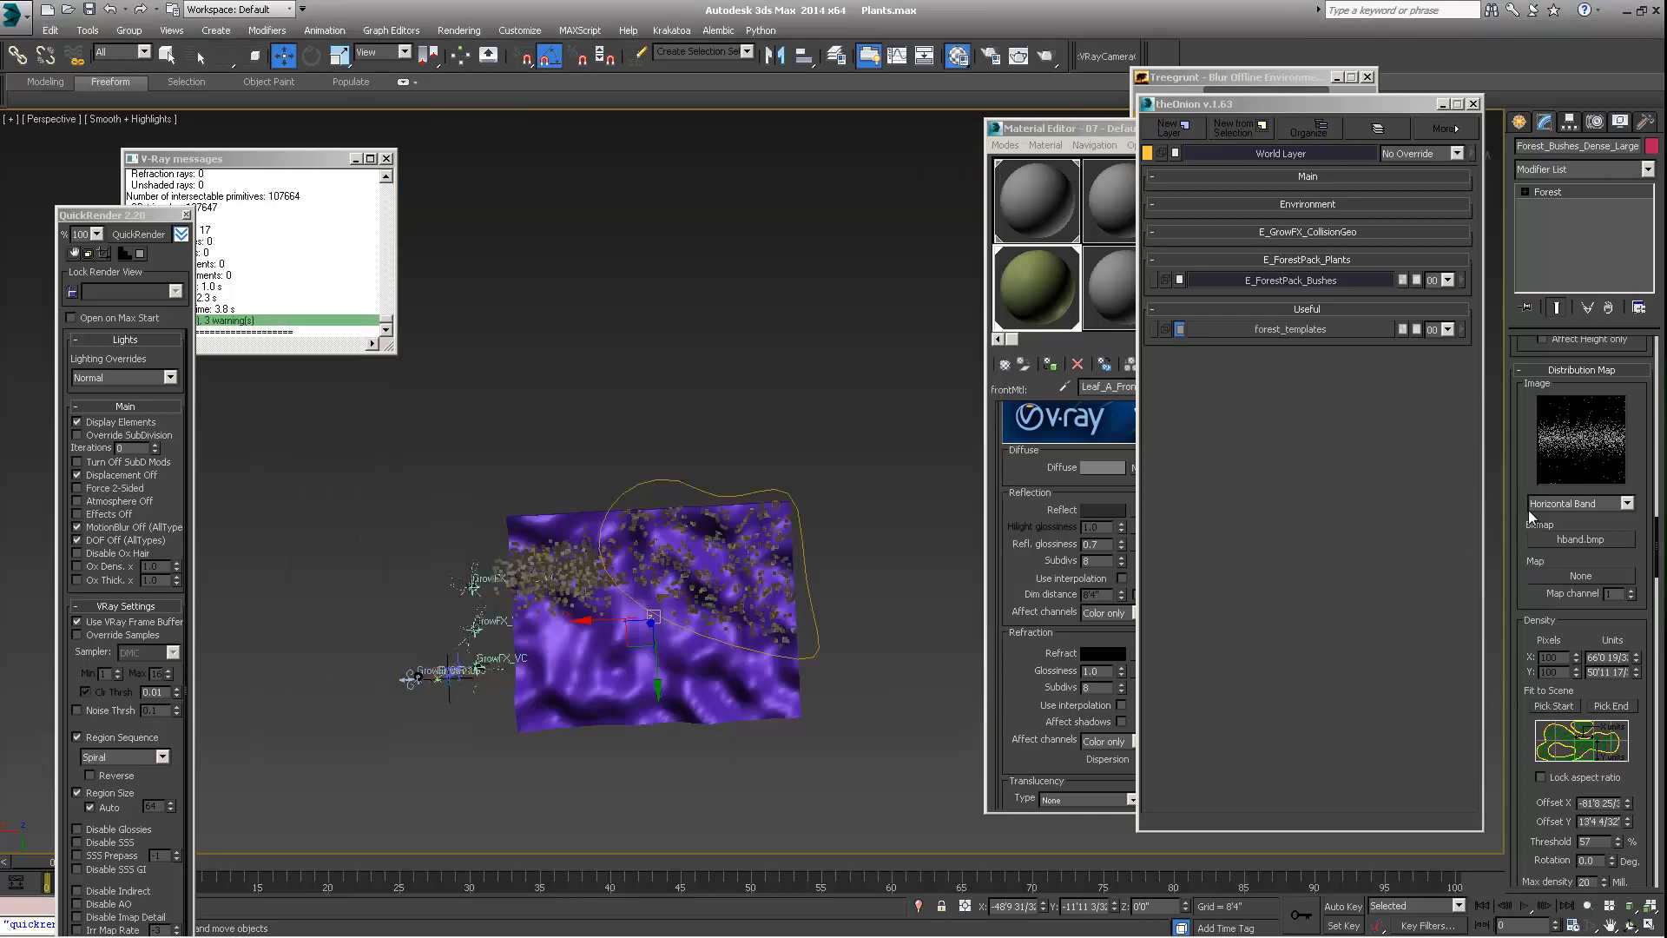
Set the Distribution Map image of Forest_Bushes_Dense_Large to Spread 1
scroll(1563, 468, down, 3)
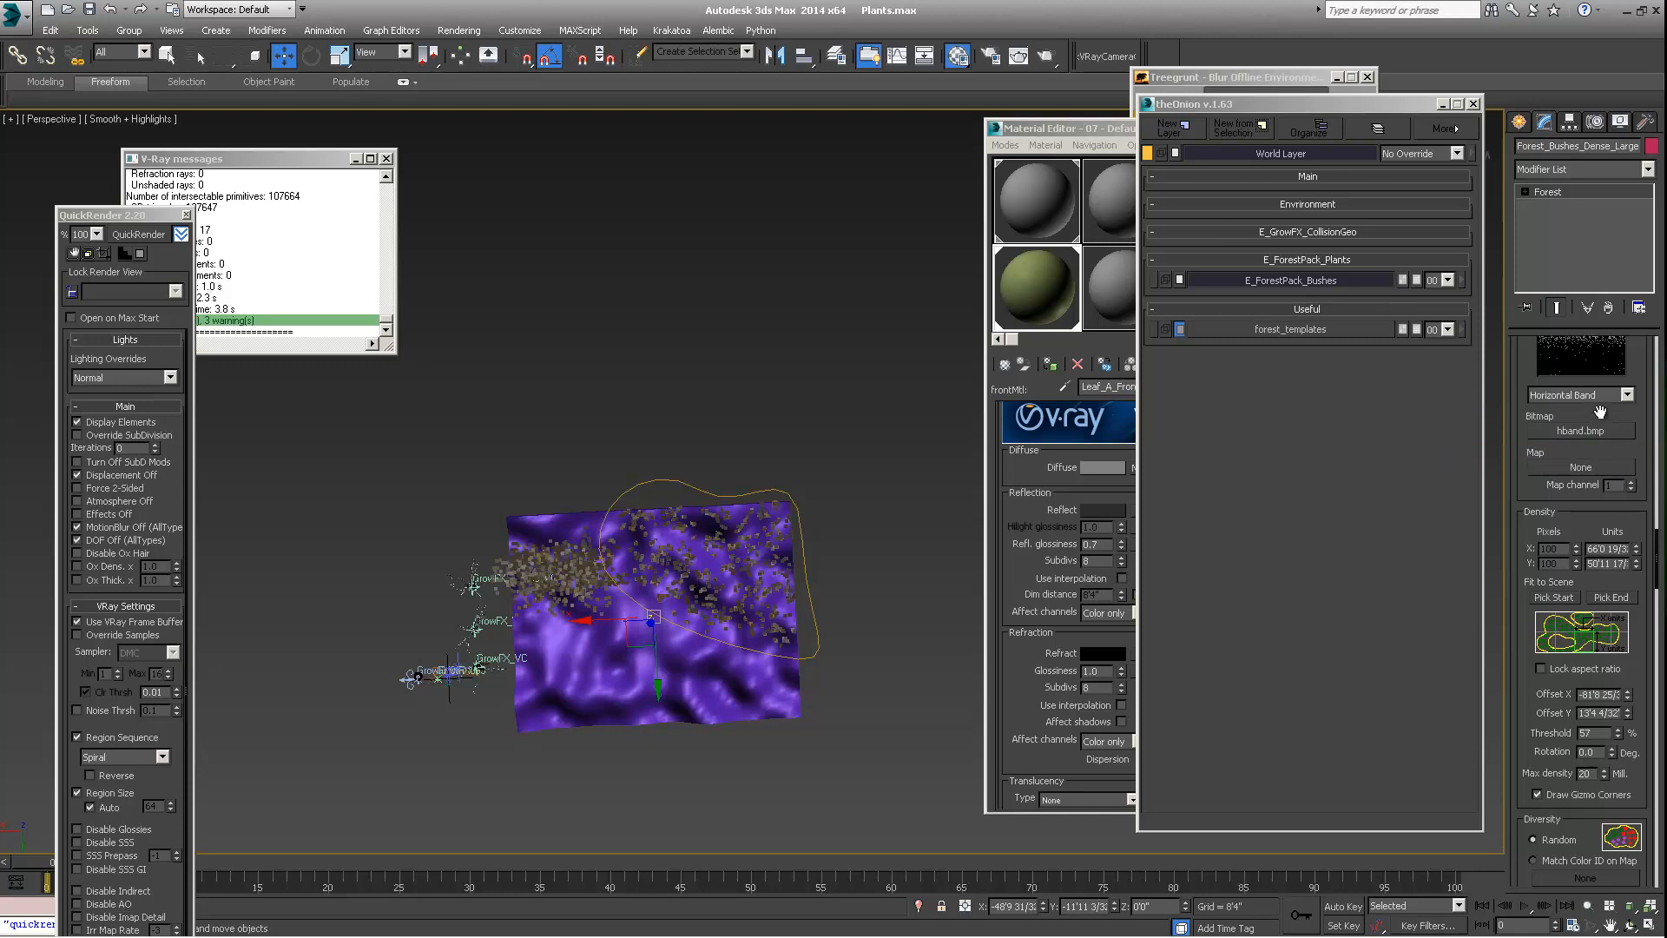
drag(1596, 414, 1583, 527)
click(1590, 509)
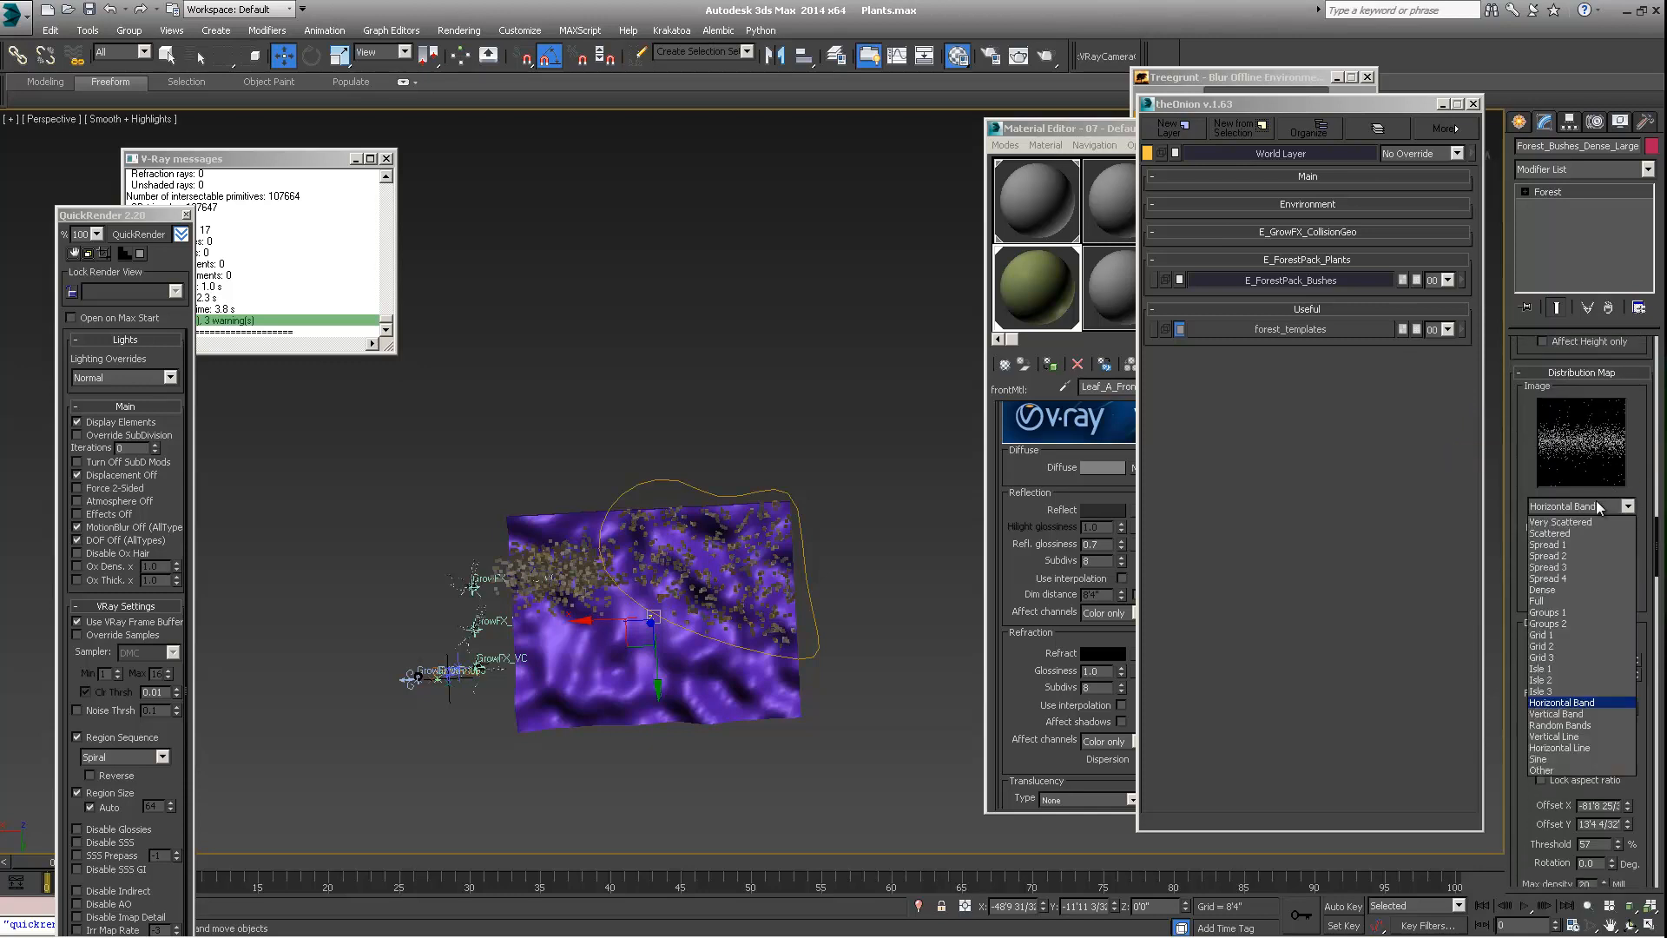
click(1566, 545)
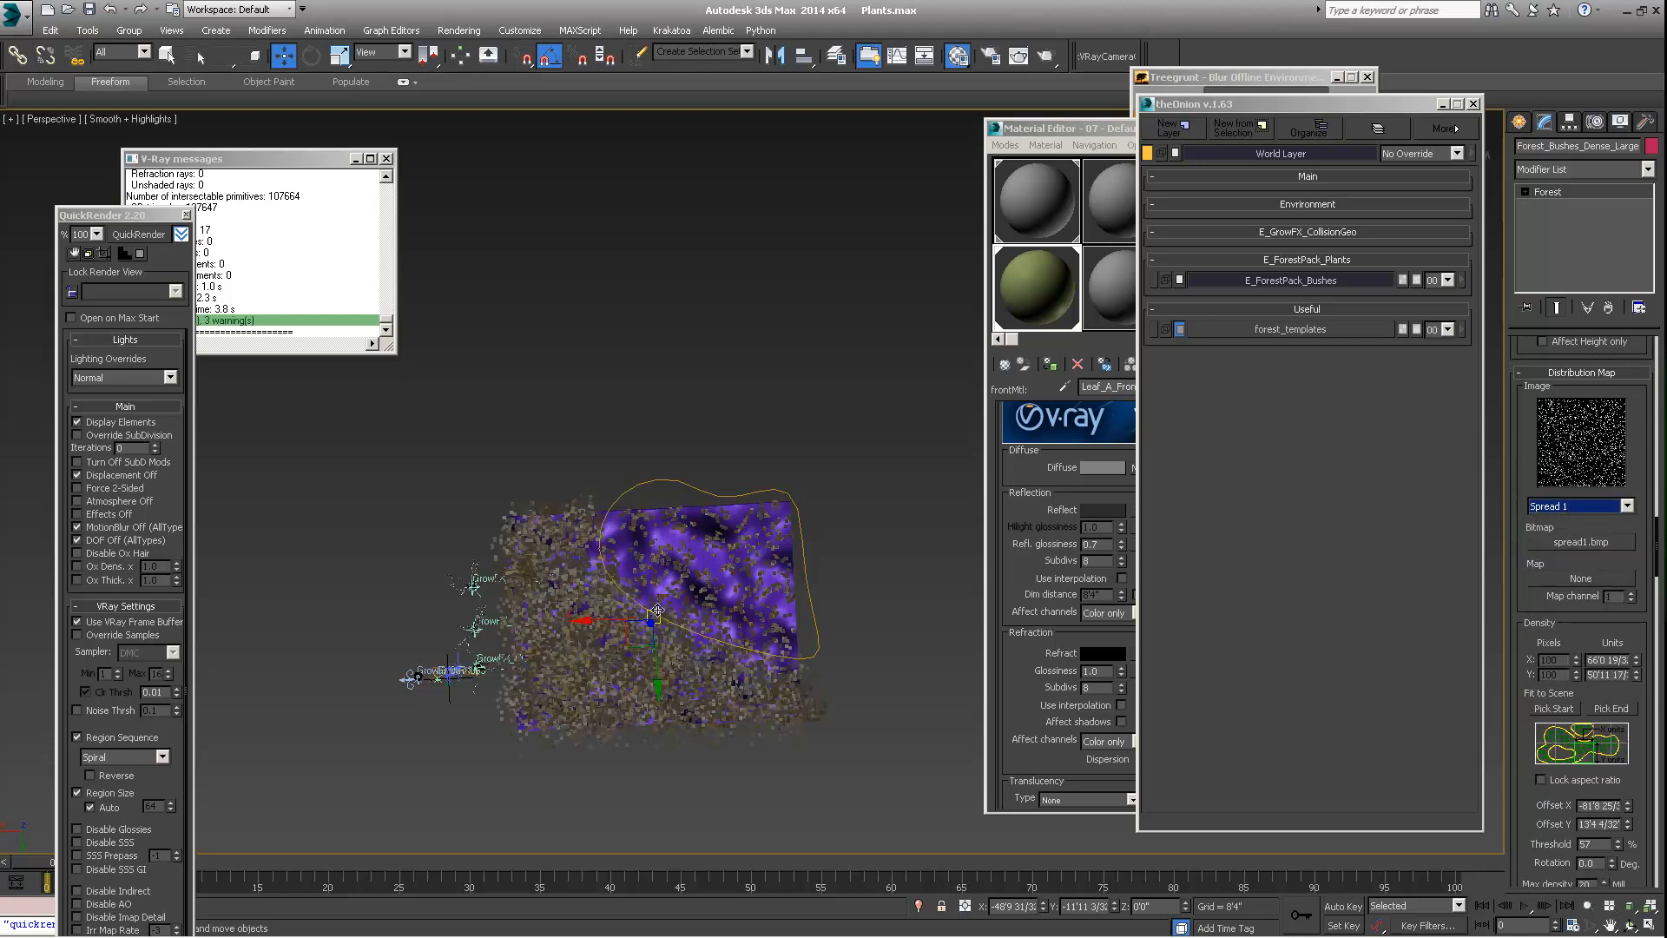
click(1551, 512)
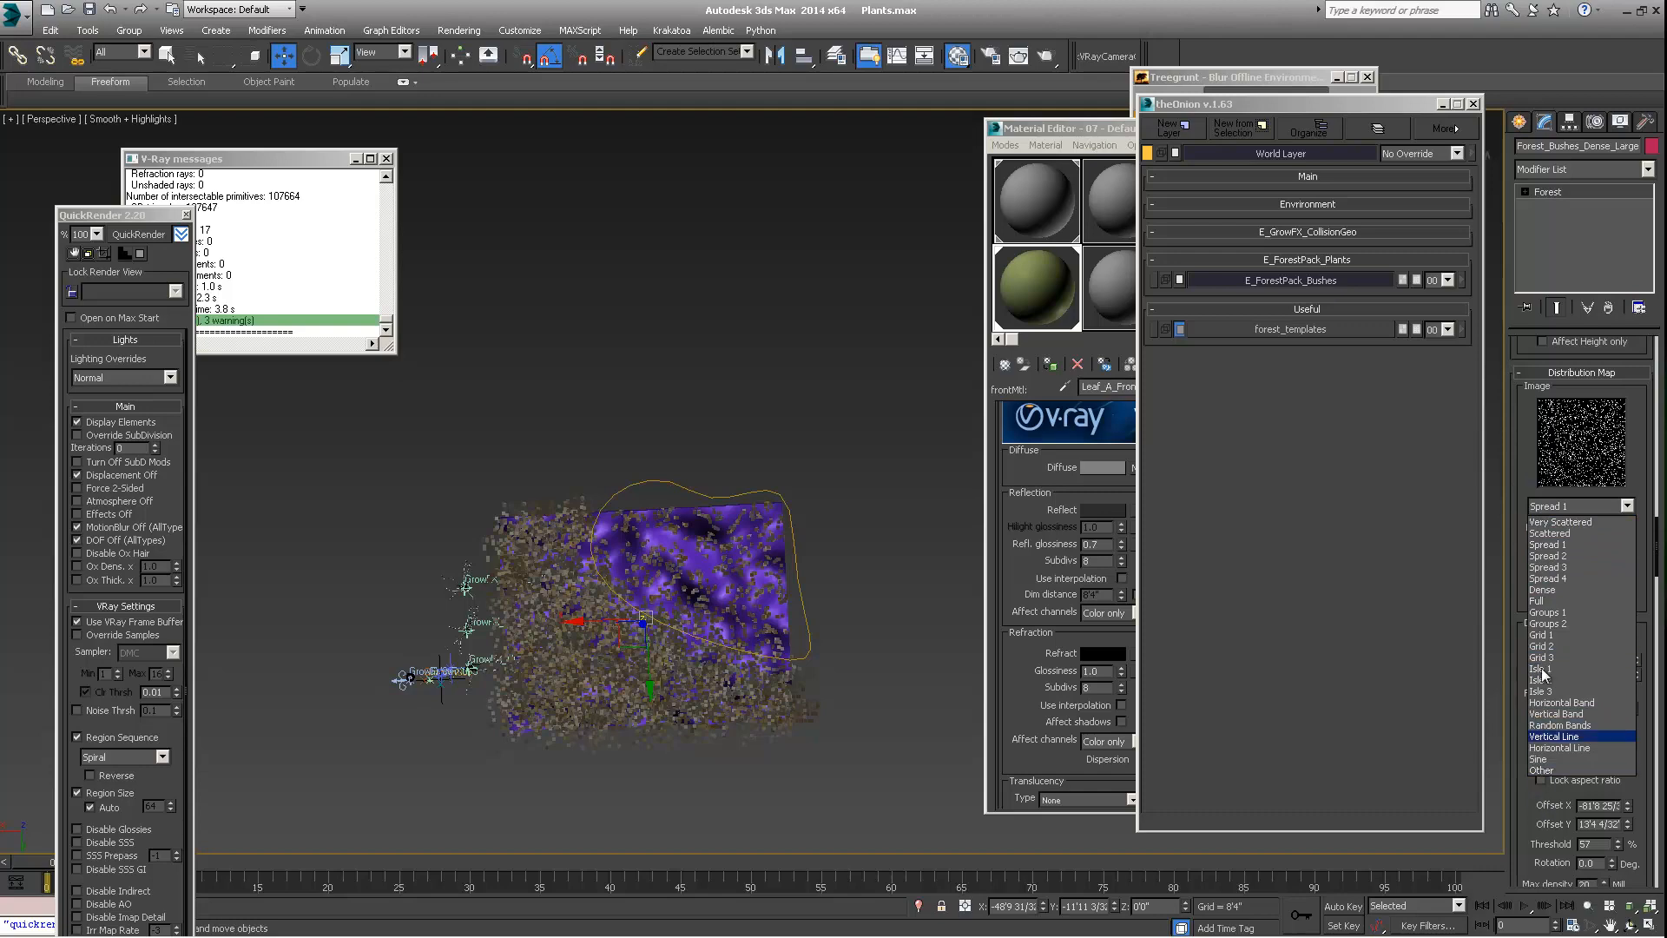
click(1528, 448)
Look through the Surface, Transform, Animation and Display settings of the Forest_Bushes_Dense_Large object
scroll(1525, 548, down, 15)
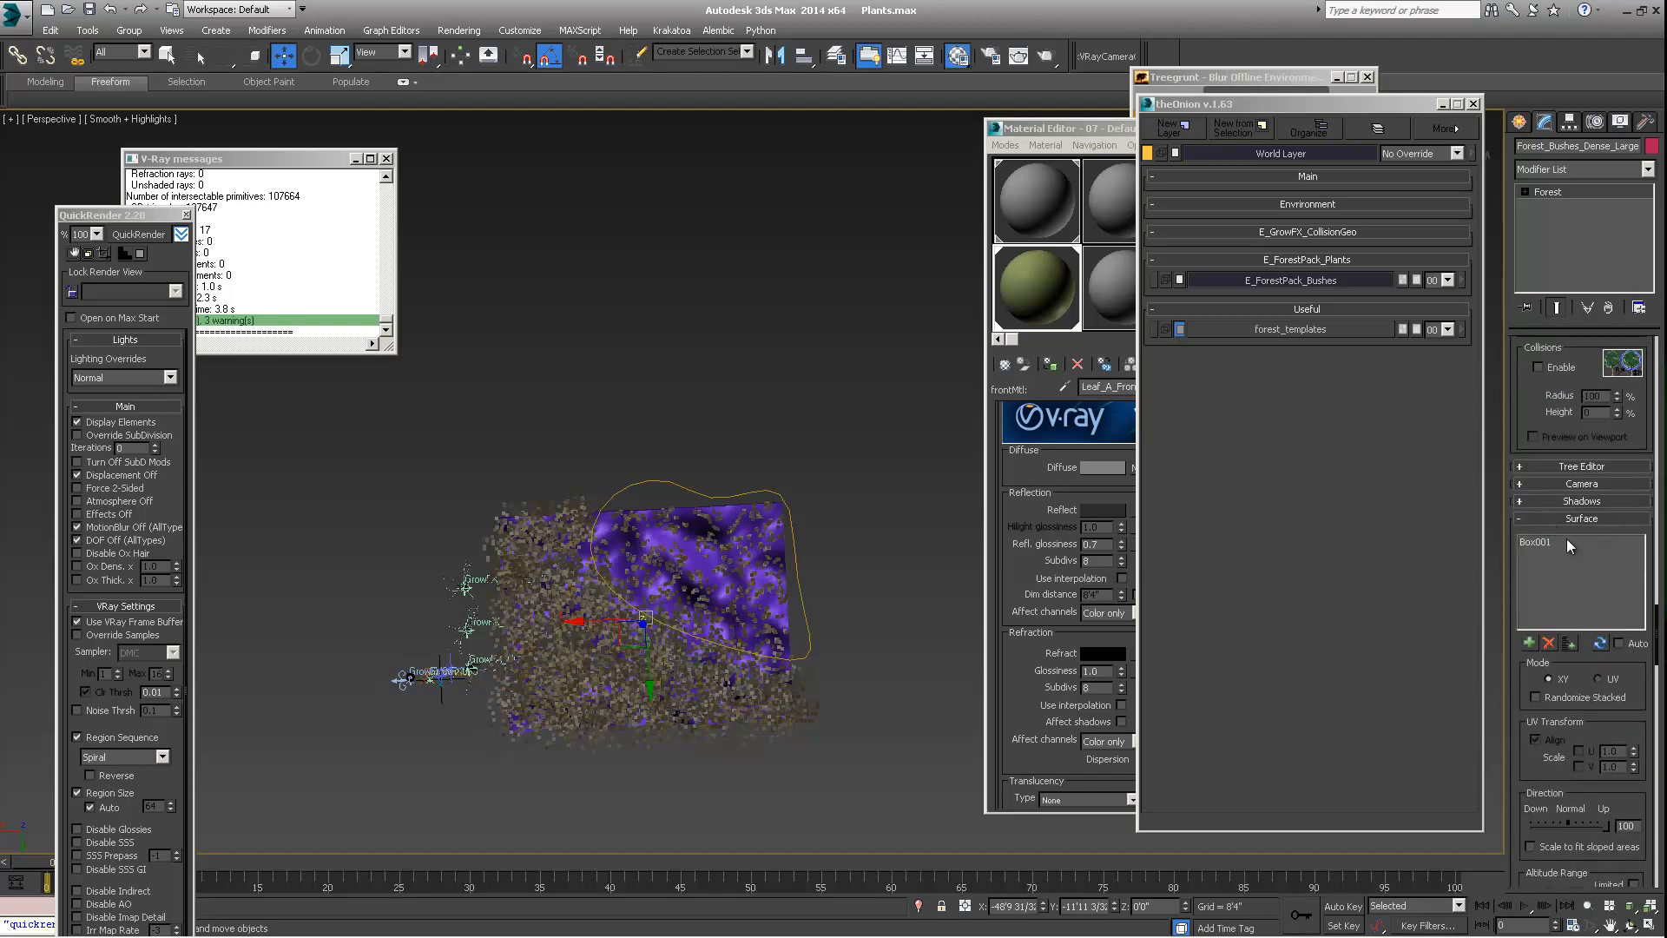
scroll(1577, 424, down, 2)
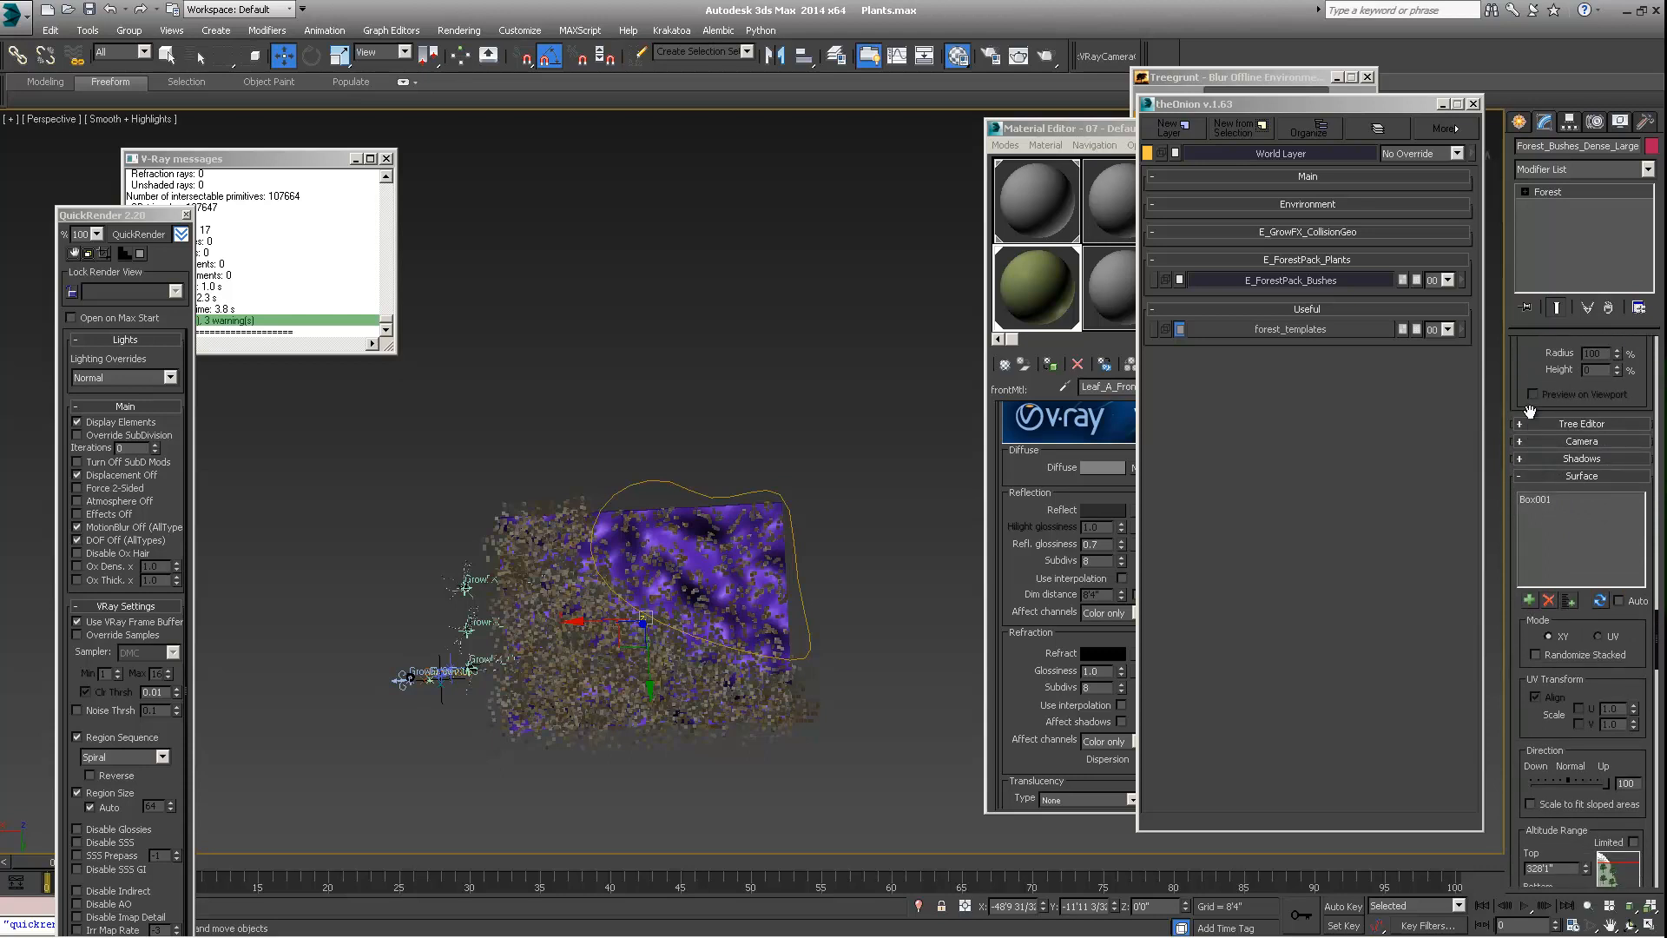
scroll(1530, 412, down, 12)
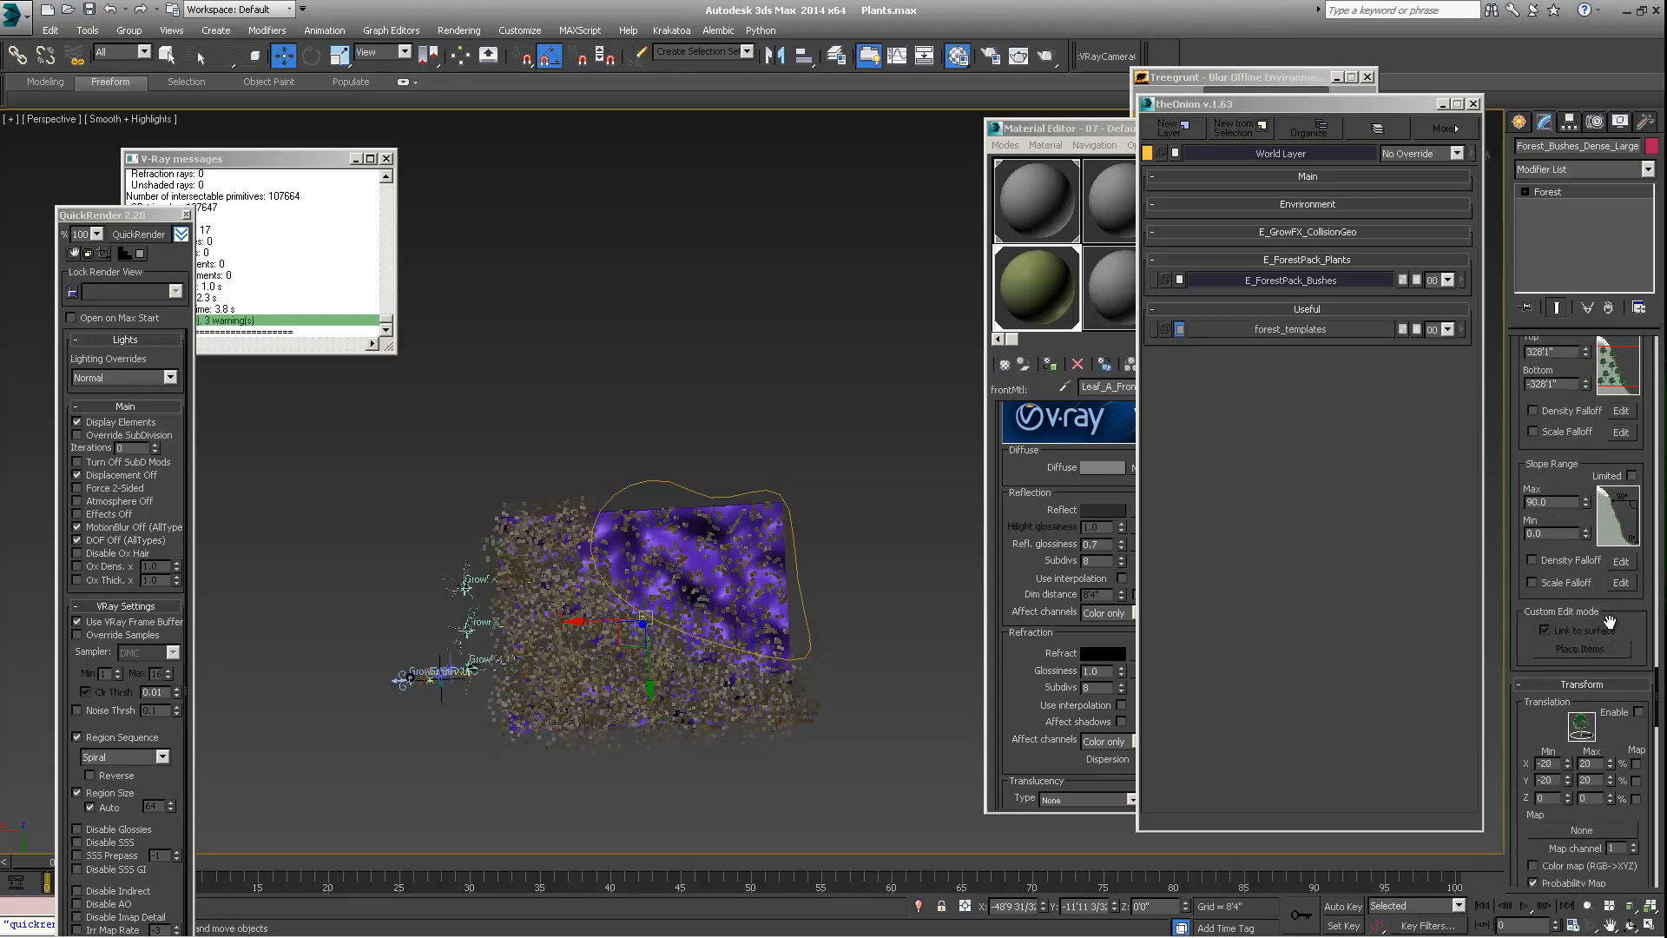
scroll(1609, 622, down, 11)
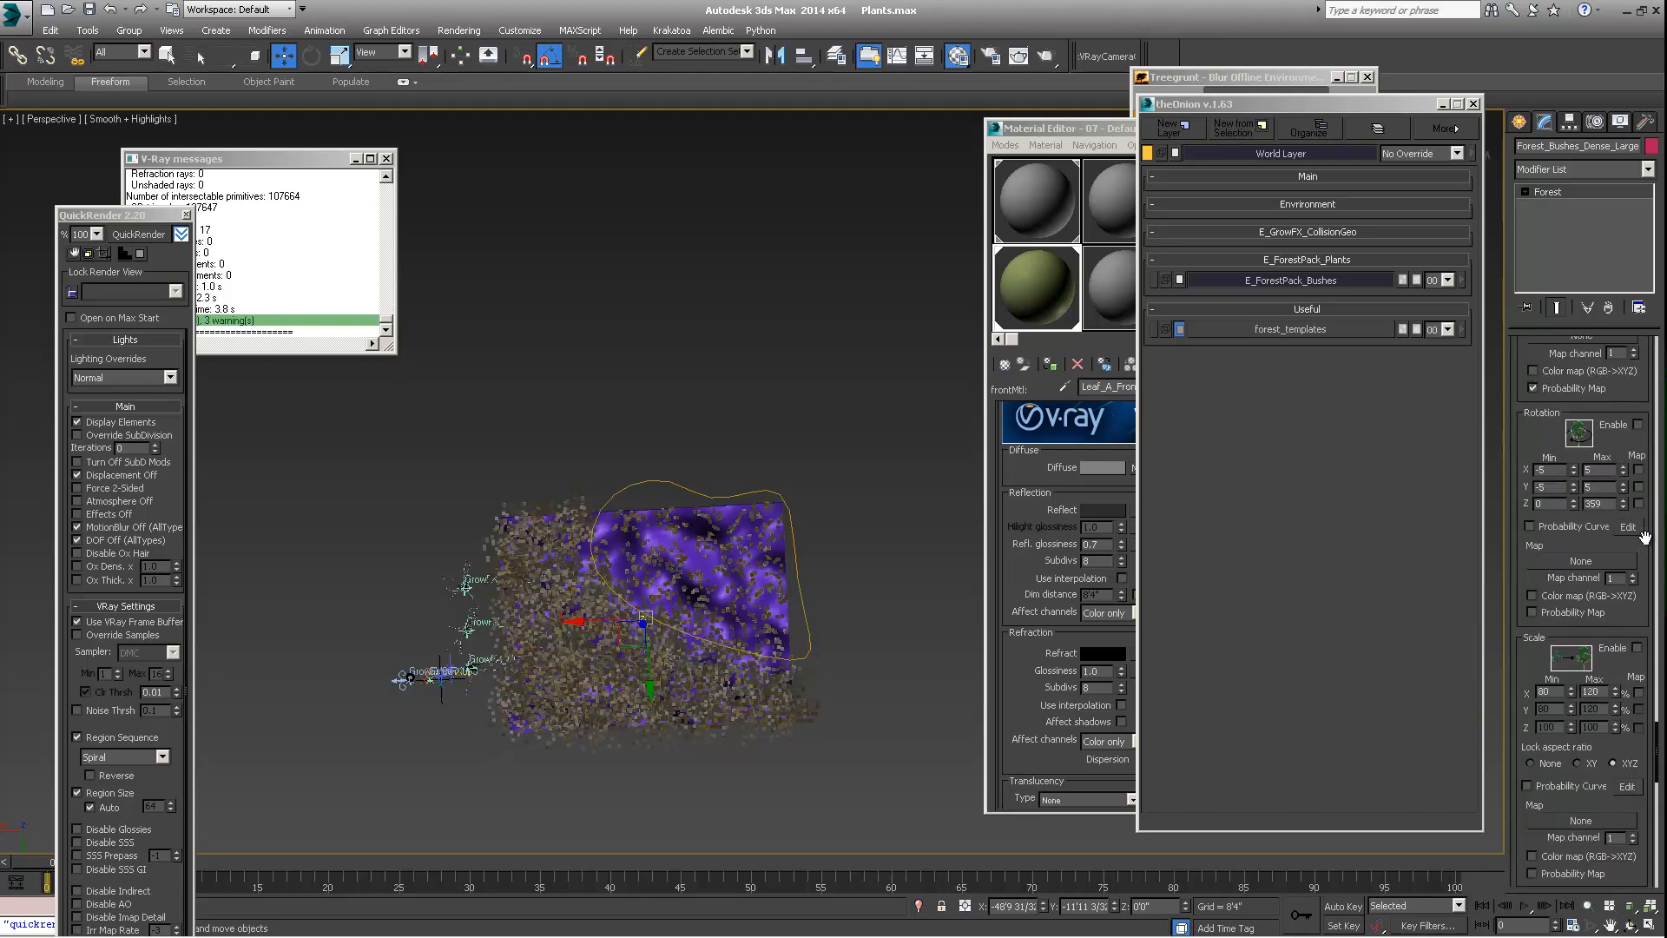
scroll(1643, 537, down, 11)
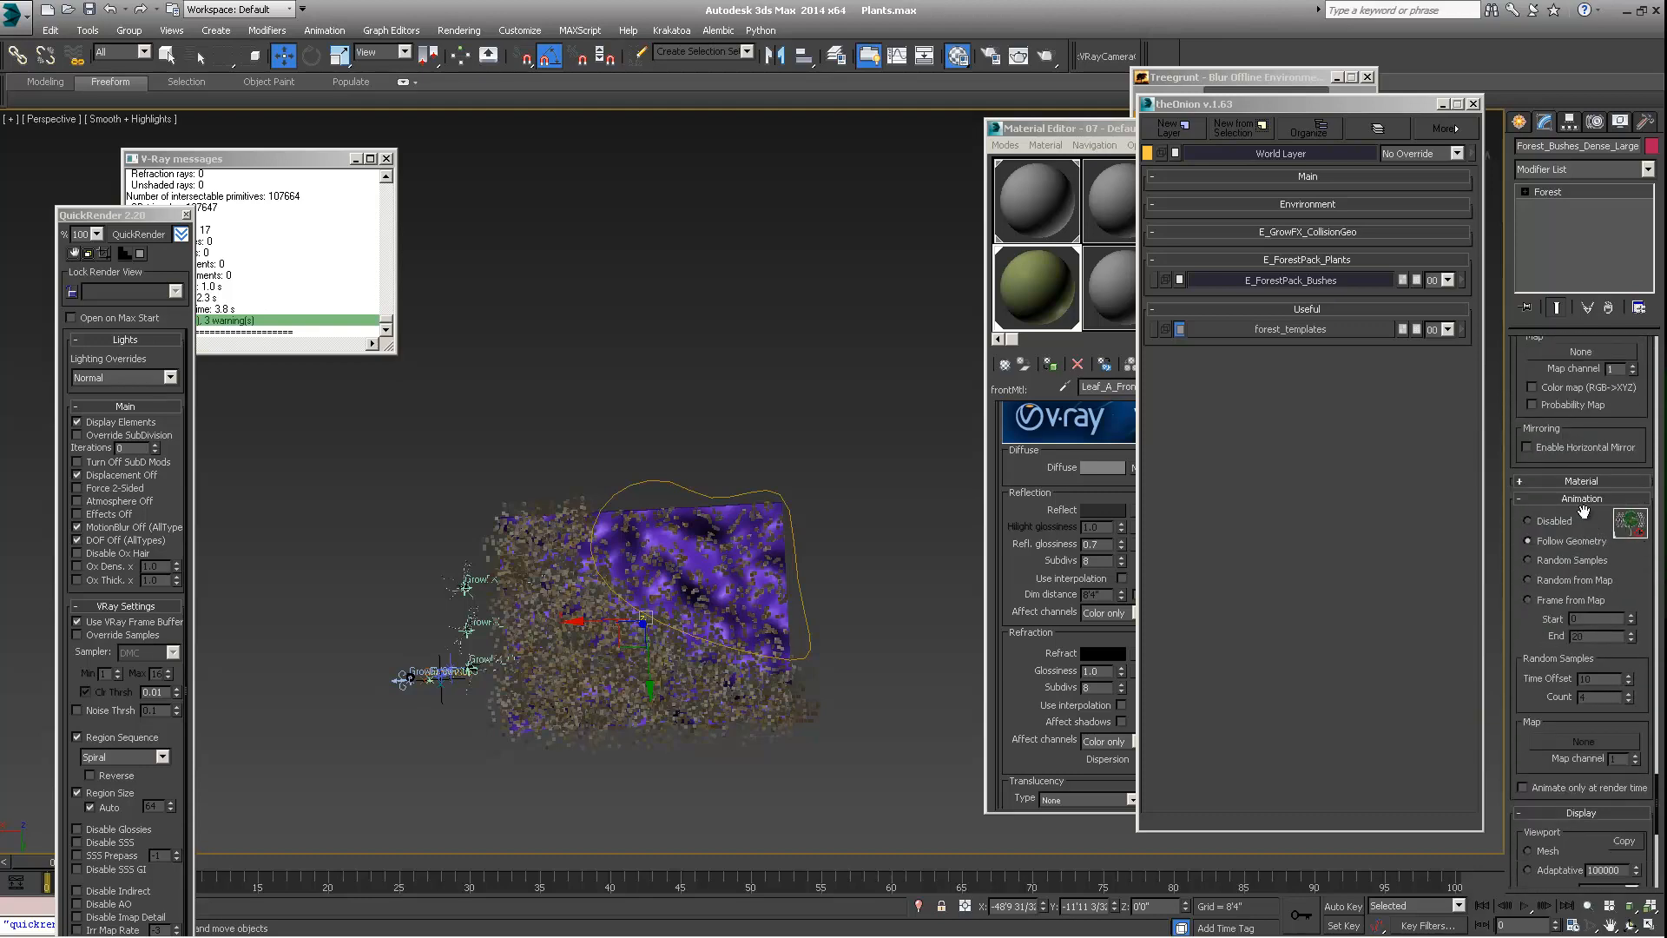
scroll(1606, 530, down, 9)
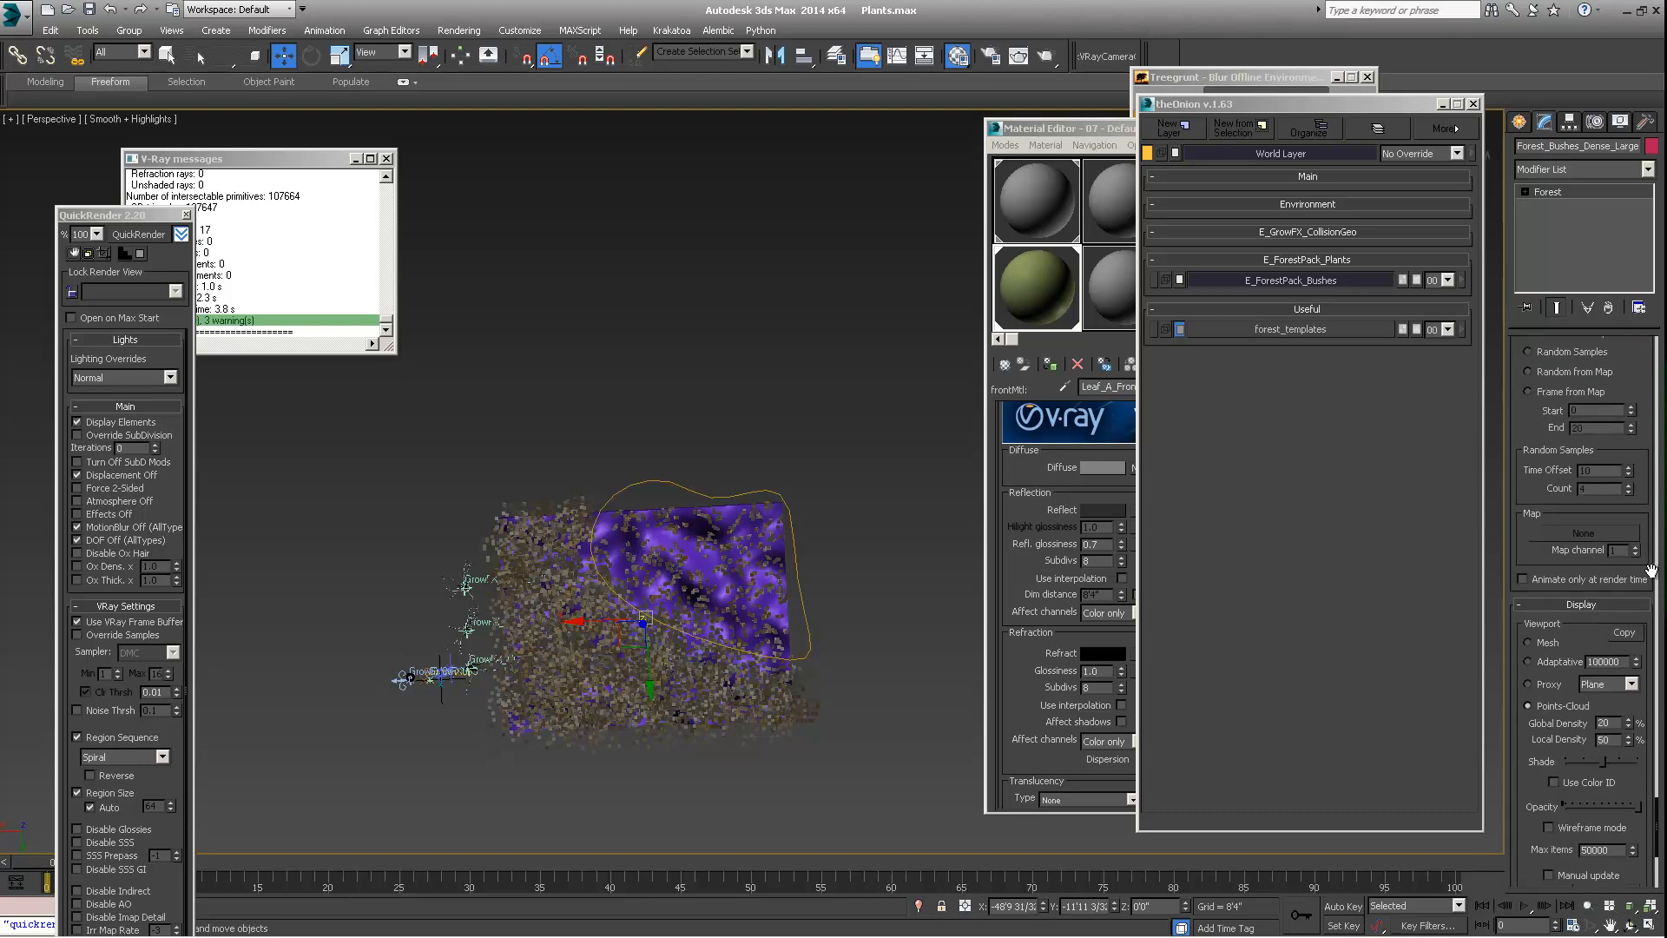
scroll(1654, 573, down, 3)
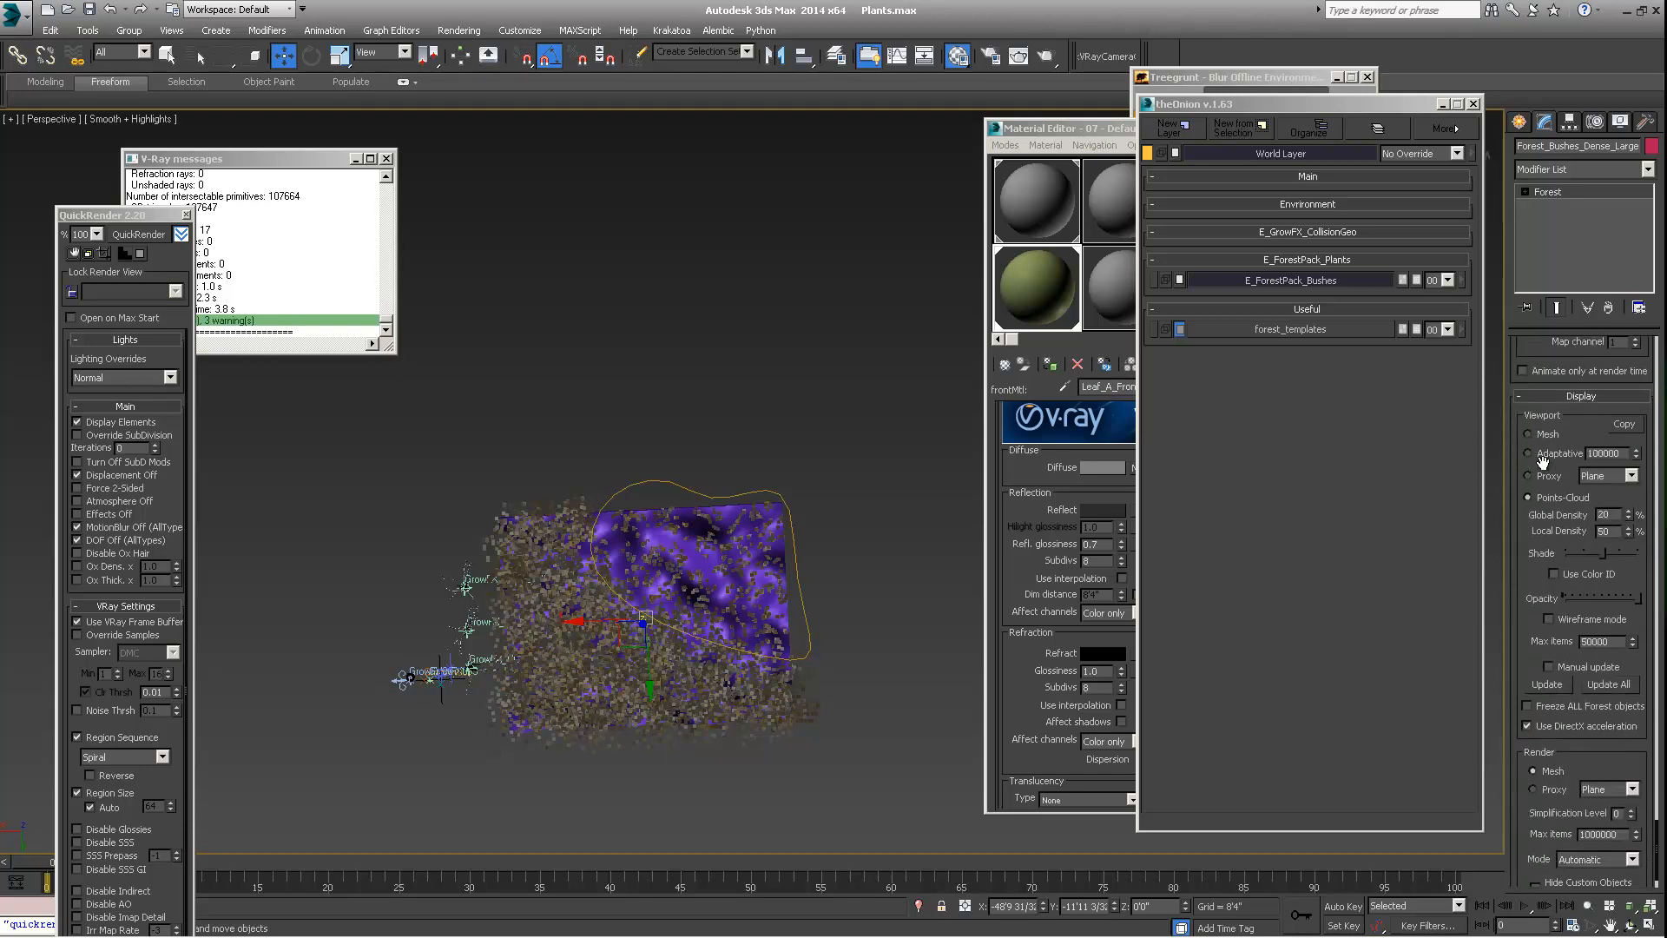
scroll(1636, 545, up, 13)
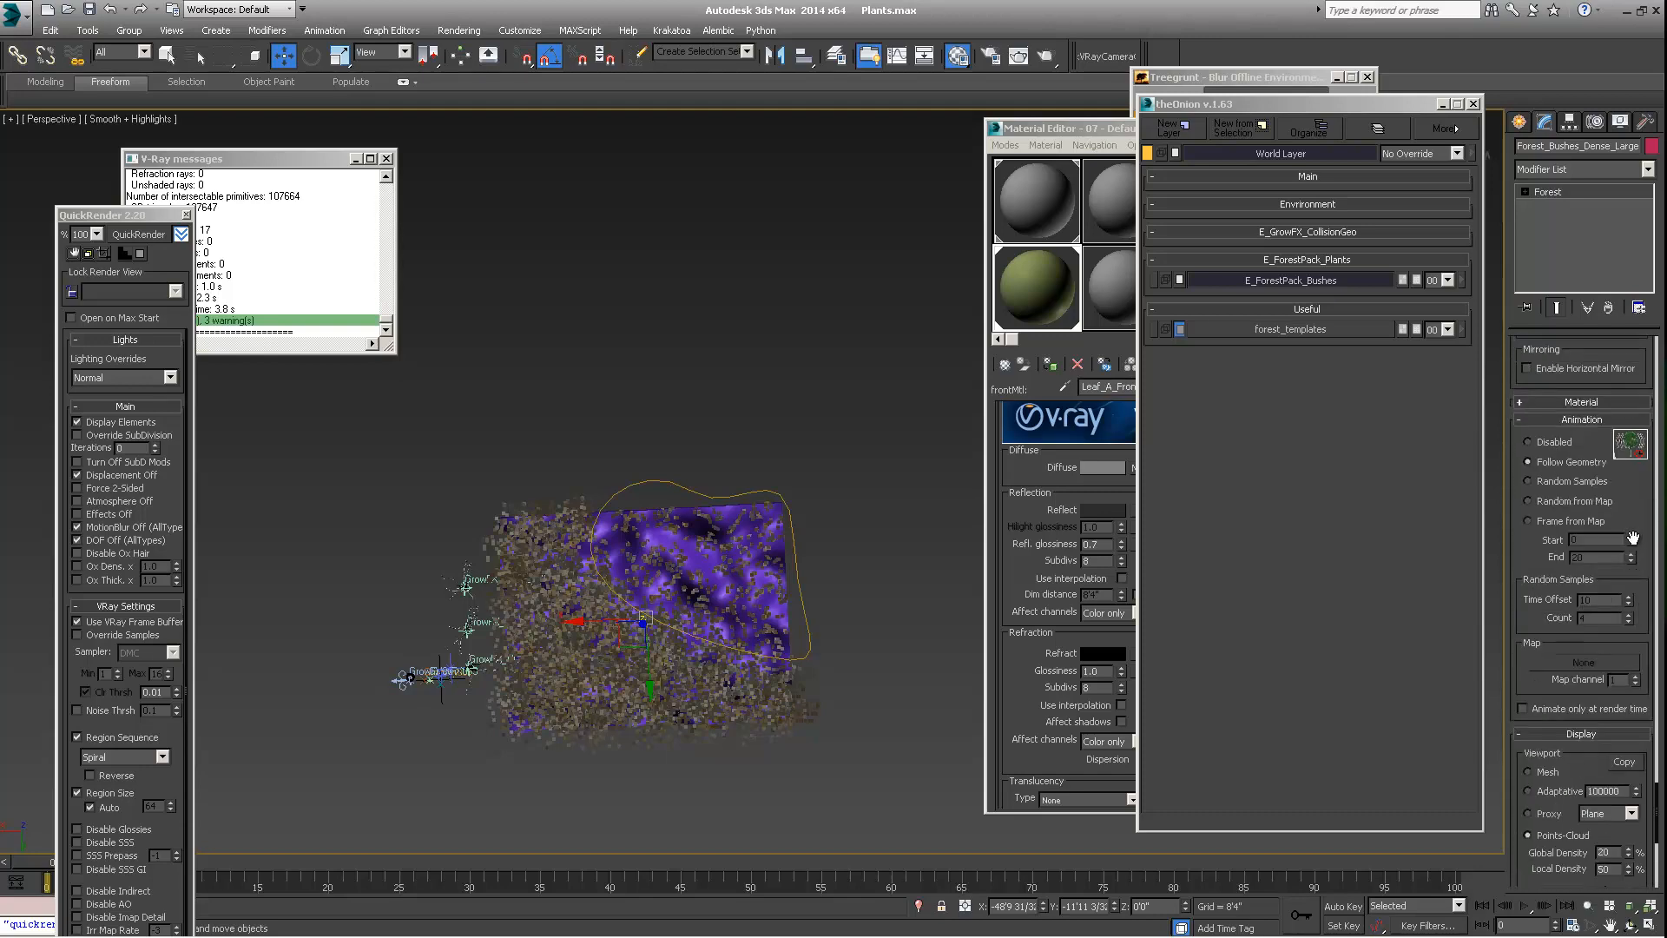
Clear the perspective viewport by closing the Material Editor, theOnion and Treegrunt windows and moving QuickRender to the viewport's edge
alt+middle_drag(755, 560, 831, 476)
scroll(770, 573, up, 5)
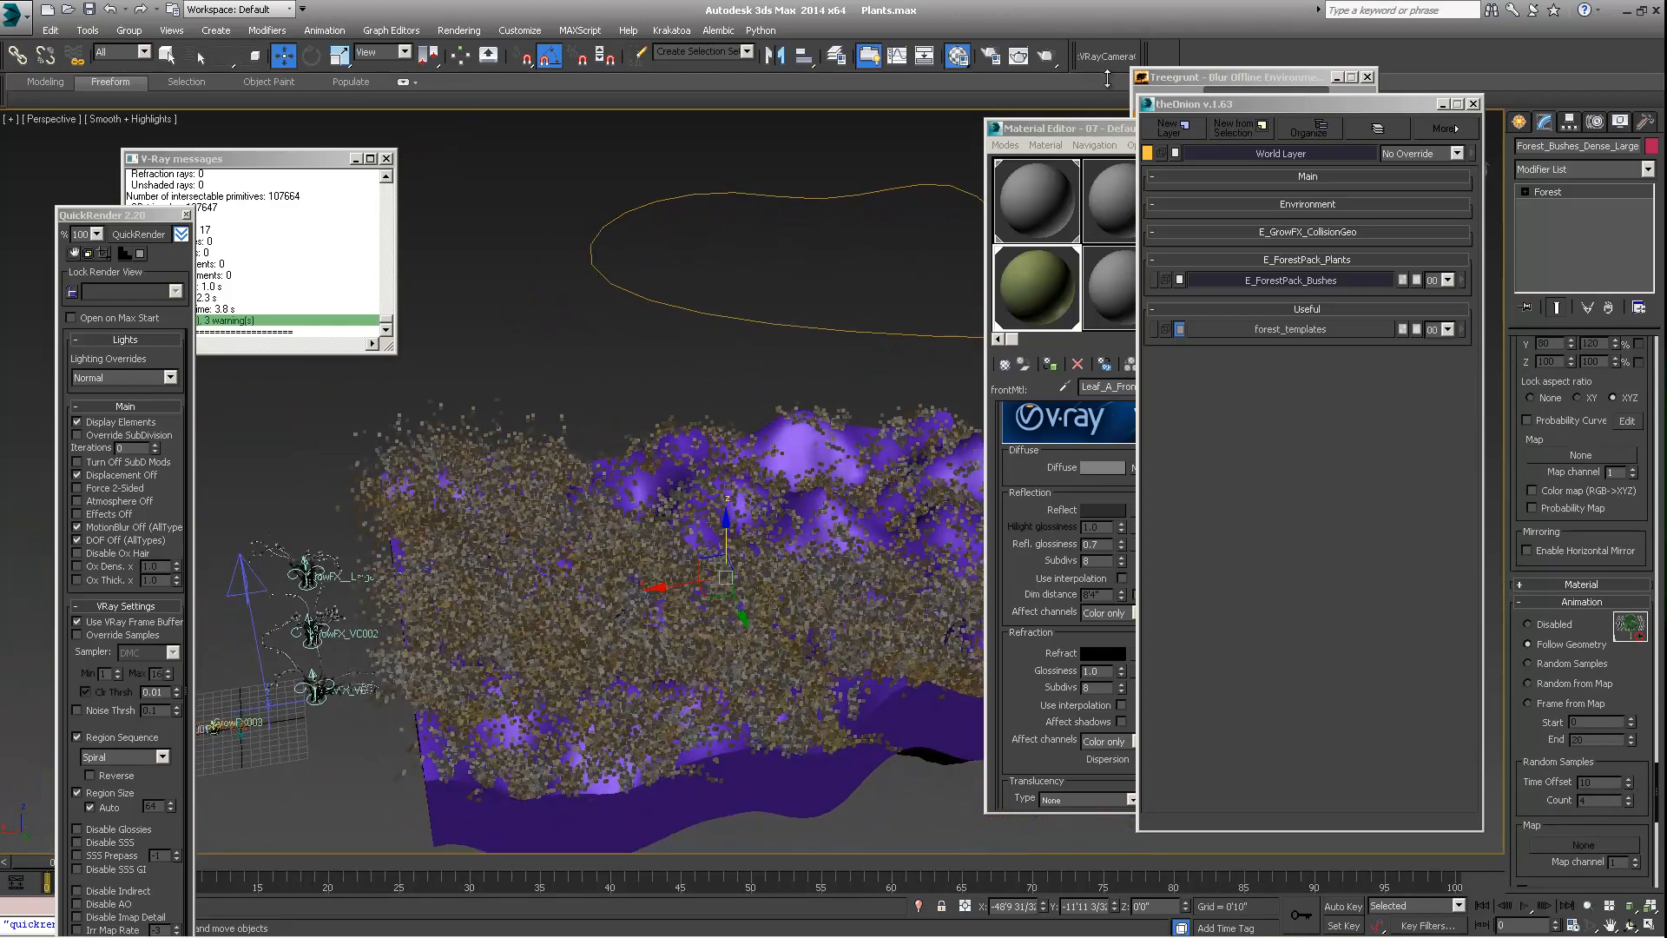
drag(1096, 130, 1040, 130)
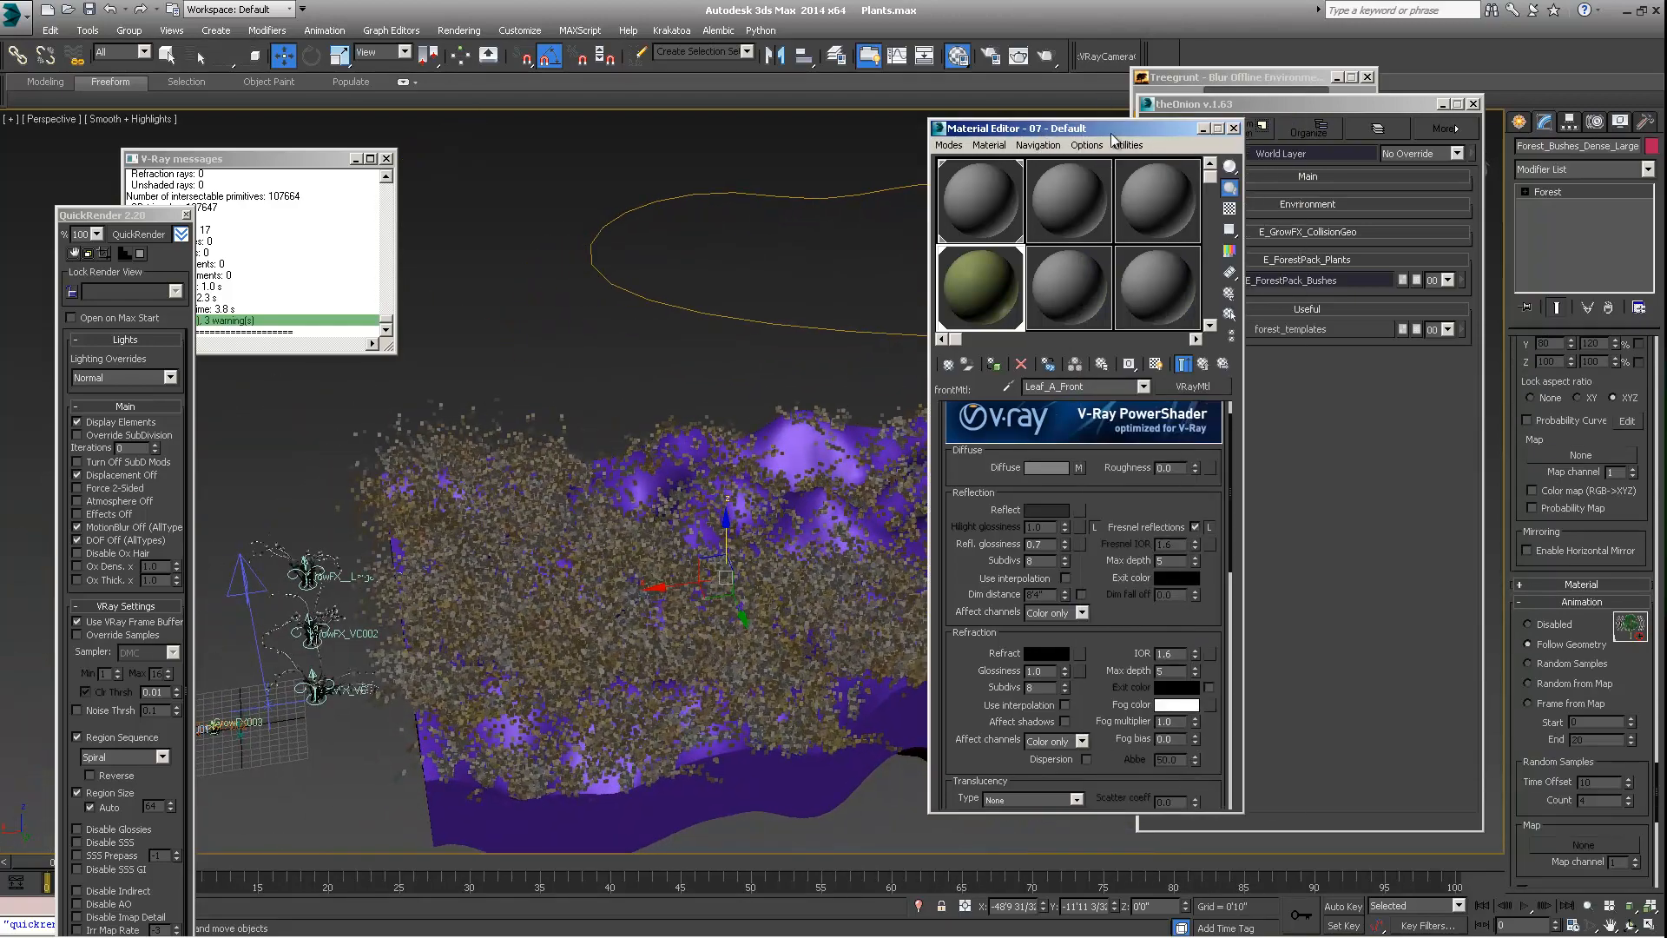
click(1235, 128)
click(1473, 103)
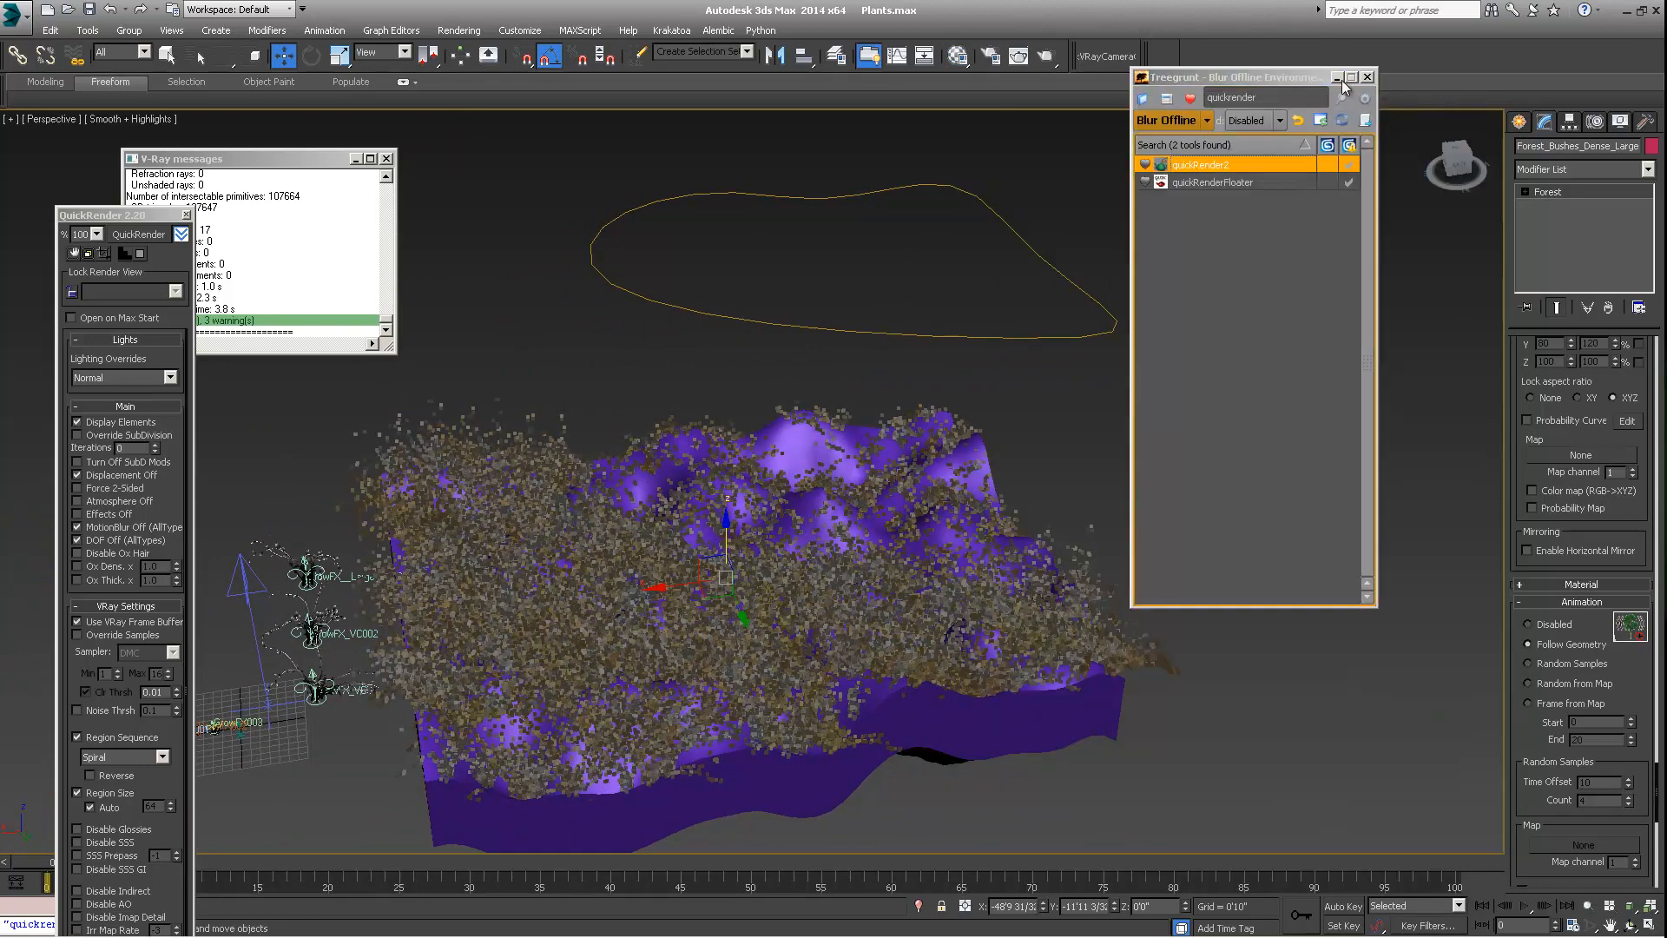
click(1368, 78)
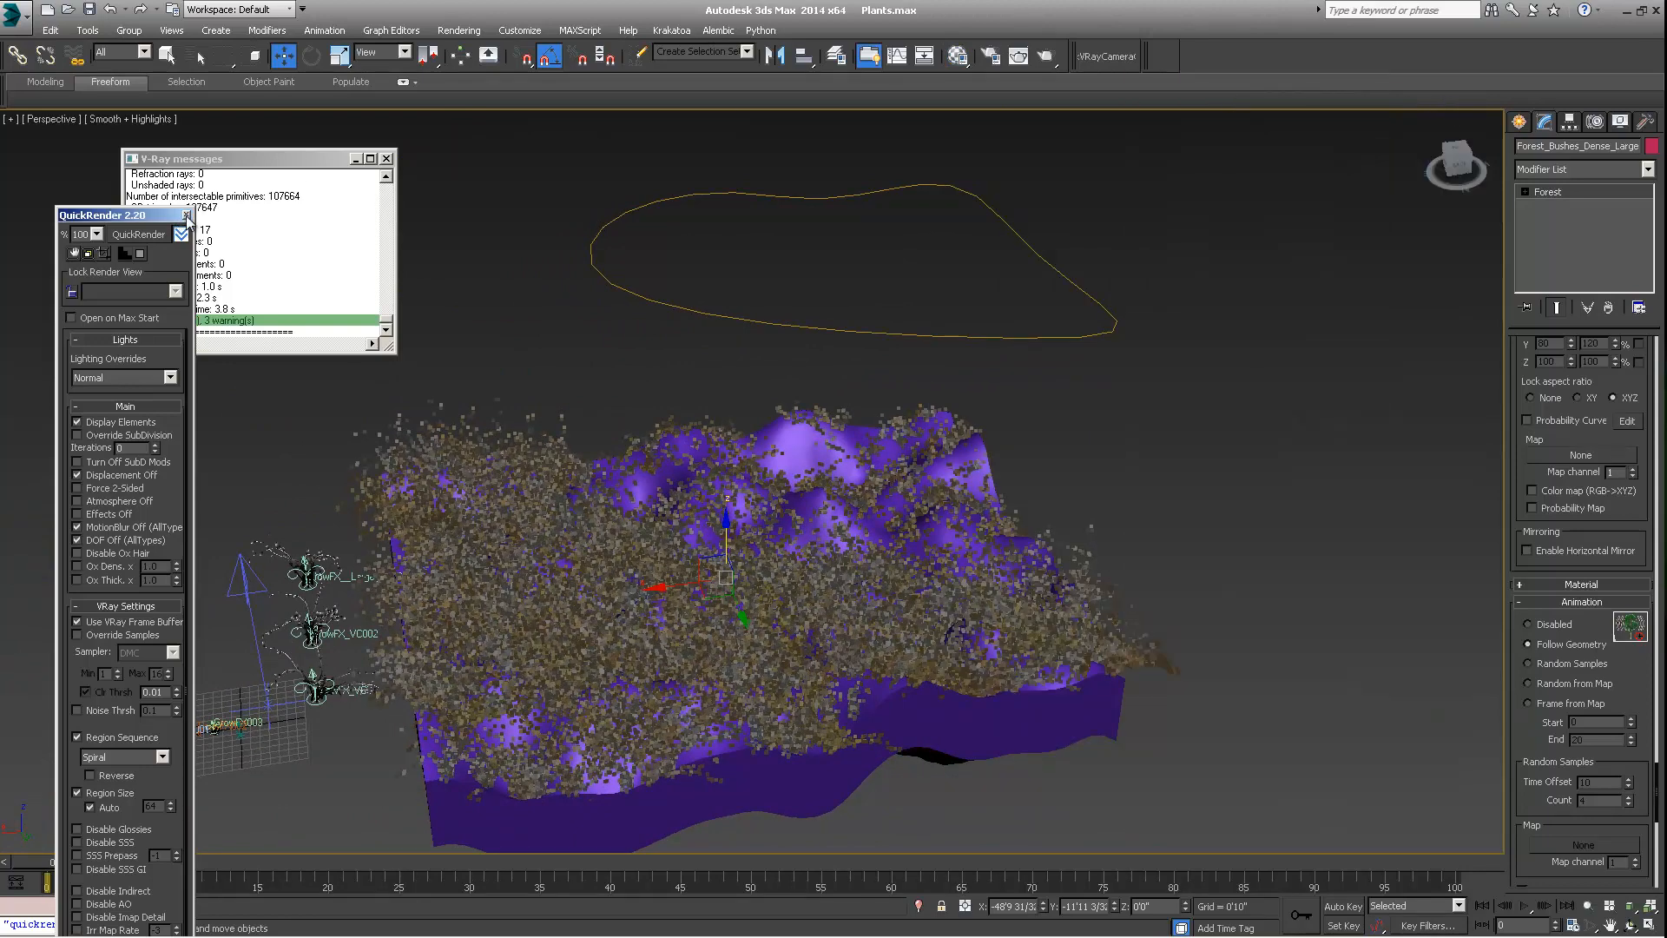
drag(131, 215, 99, 130)
Test-render the bush-covered terrain from a low perspective with QuickRender and close the V-Ray frame buffer
scroll(744, 423, up, 5)
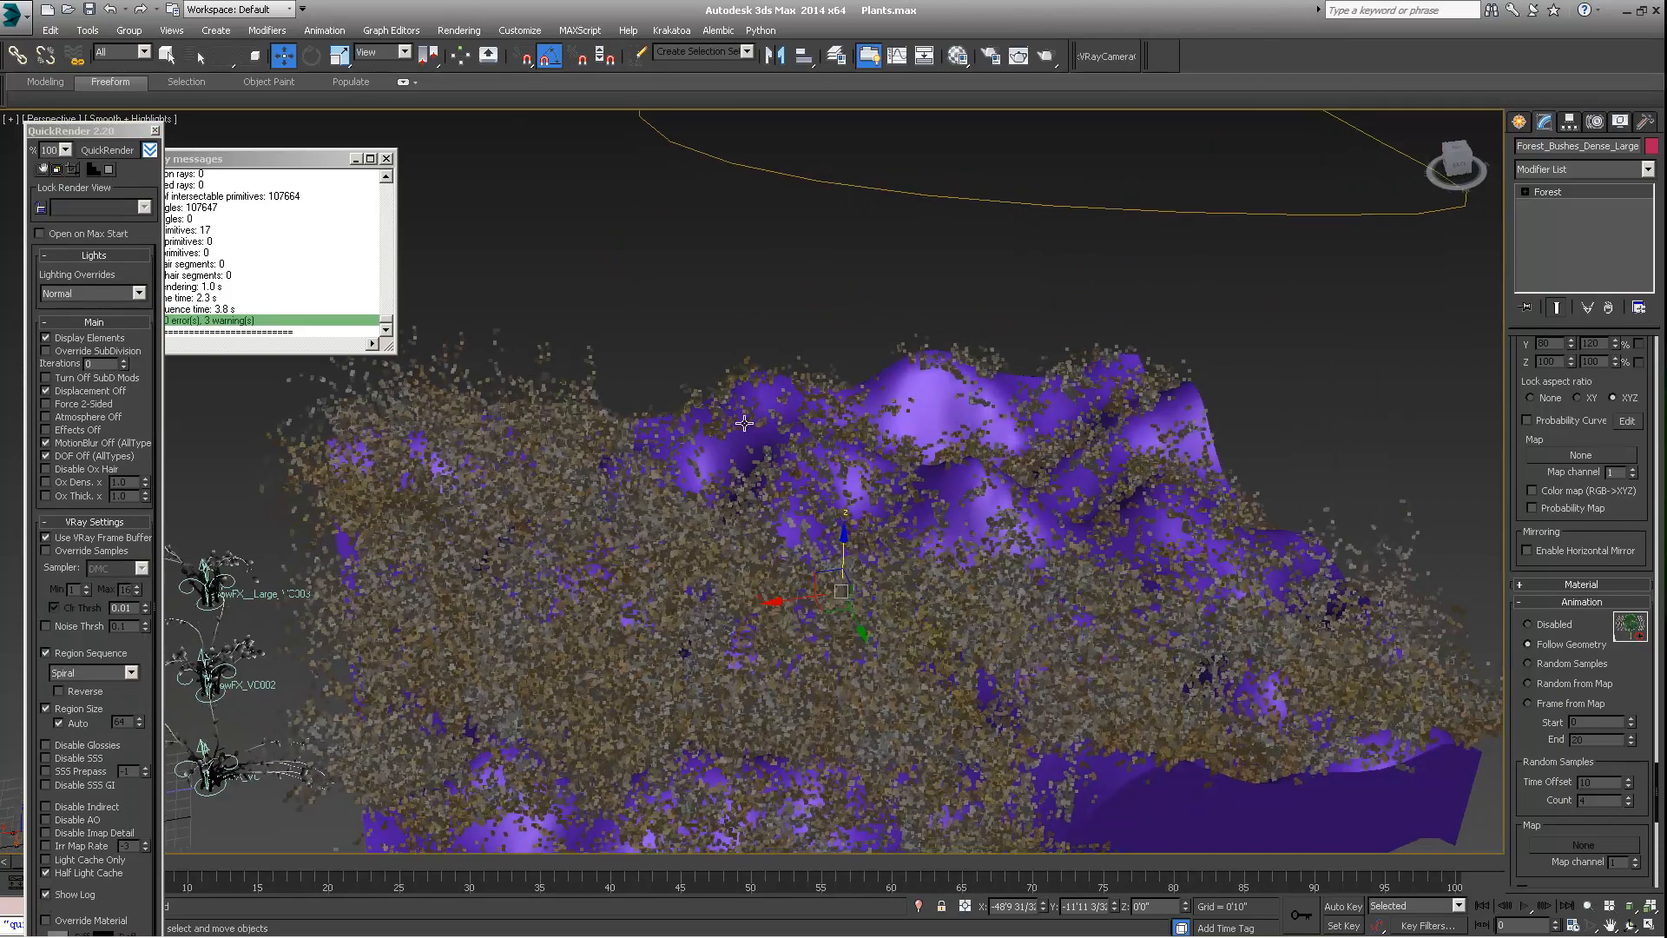
scroll(744, 423, down, 5)
click(88, 151)
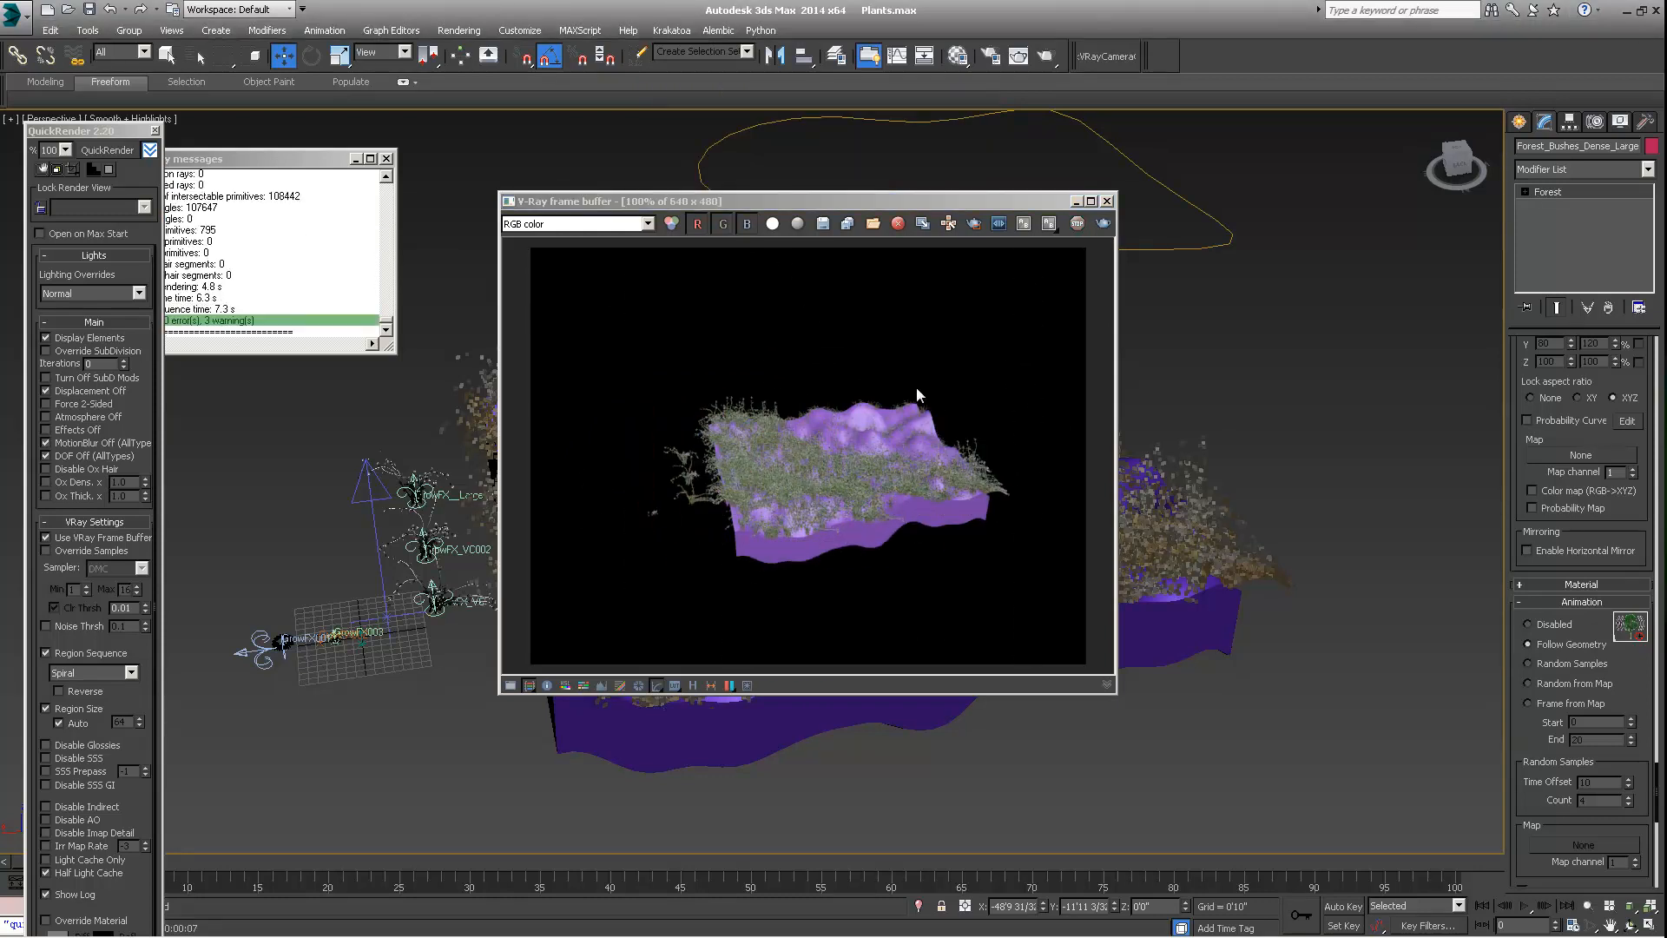
click(1085, 216)
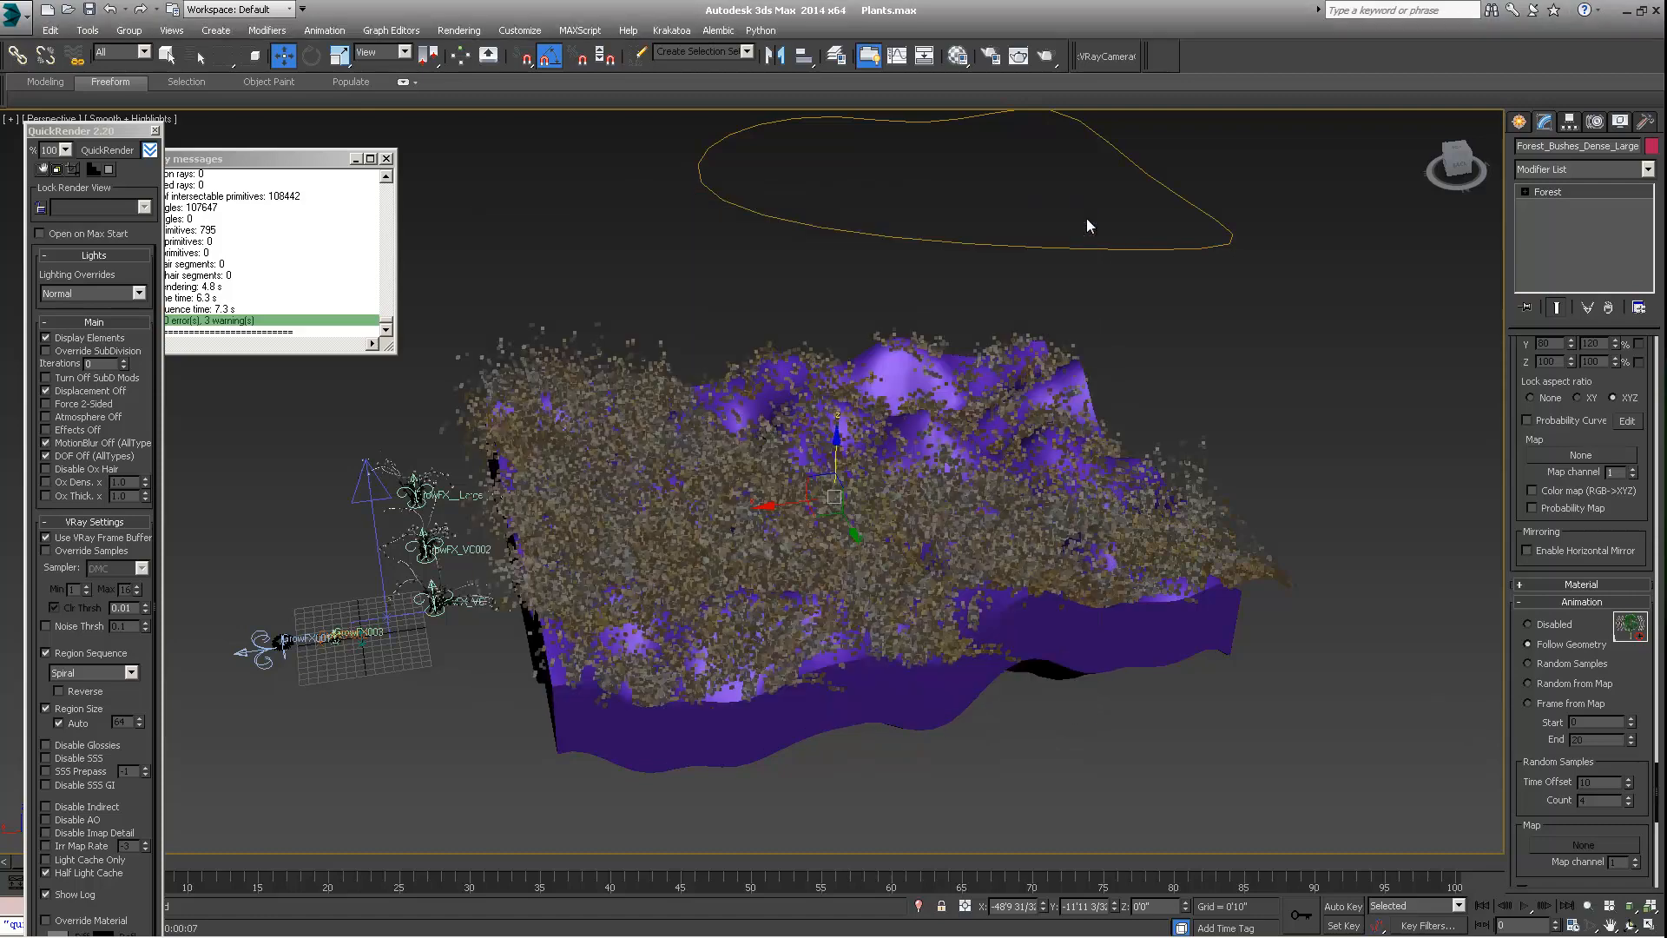
Set the render output size to 960 × 540 in Render Setup and move that window clear of the terrain
click(990, 57)
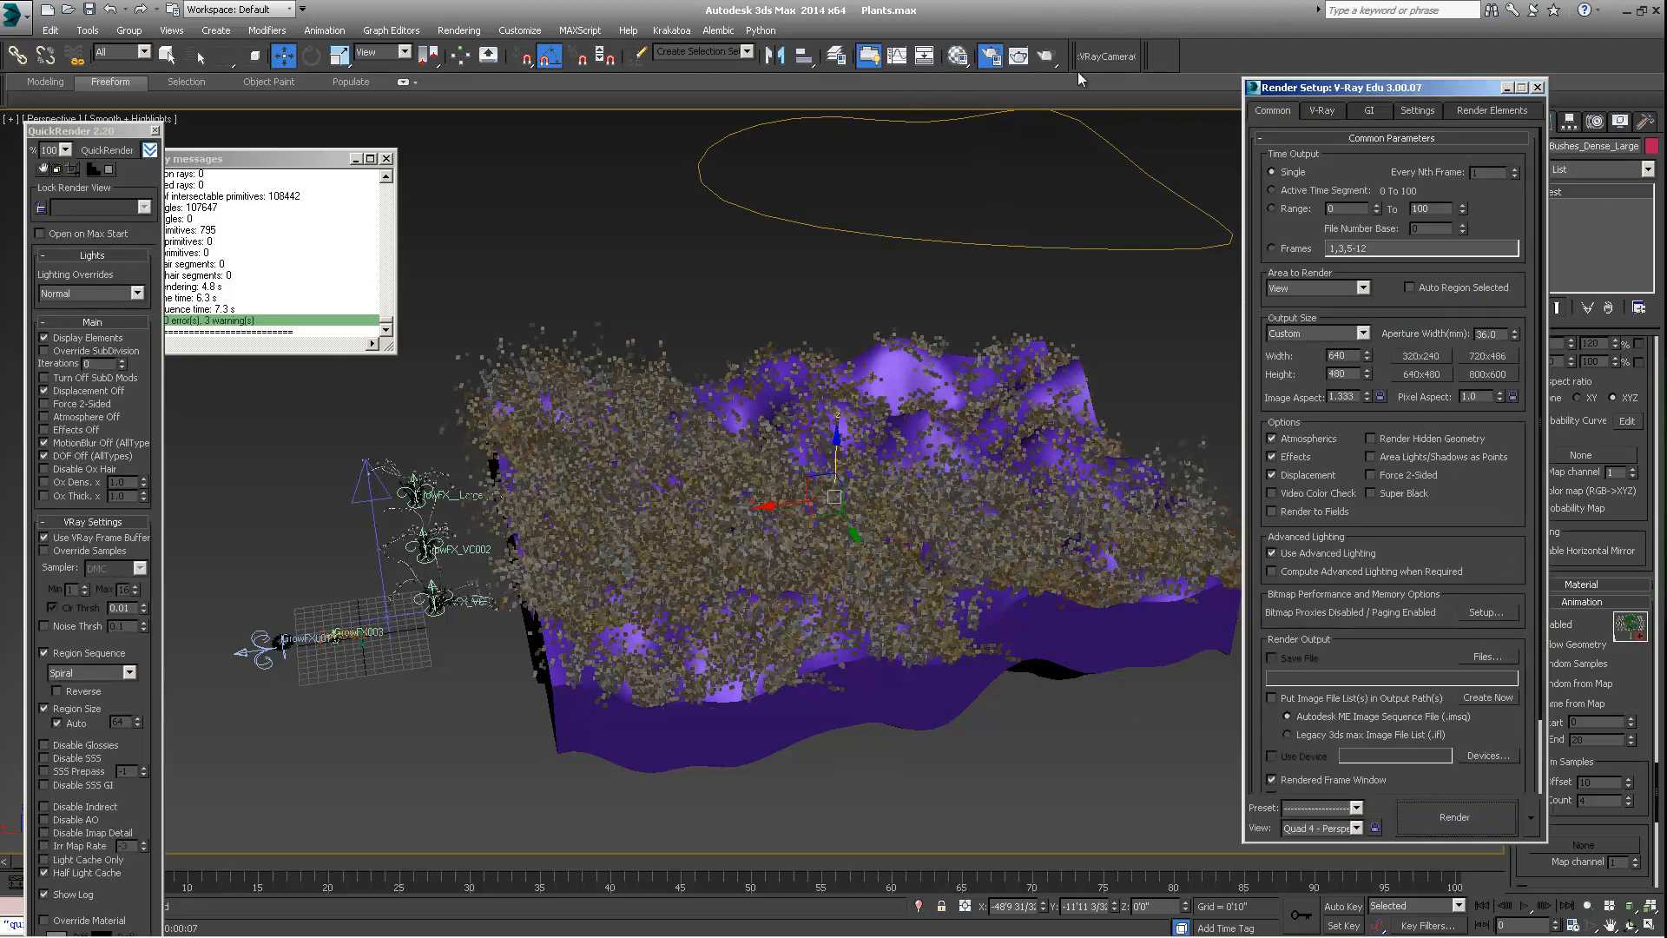
drag(1314, 94, 1142, 94)
double_click(1172, 362)
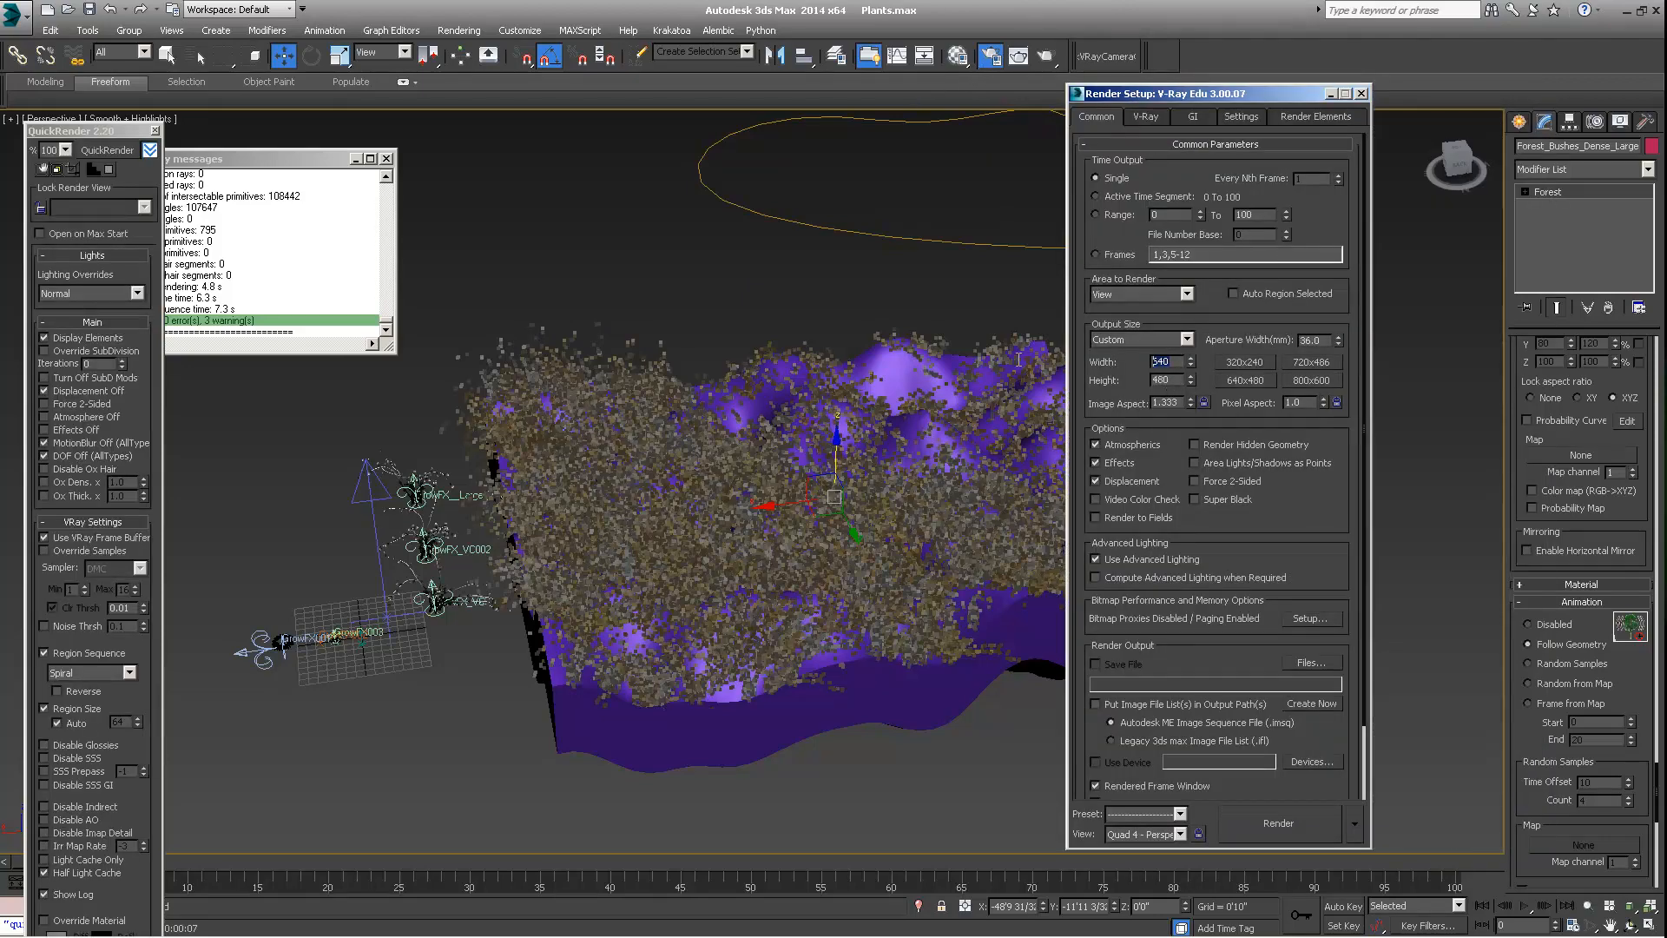
text(960)
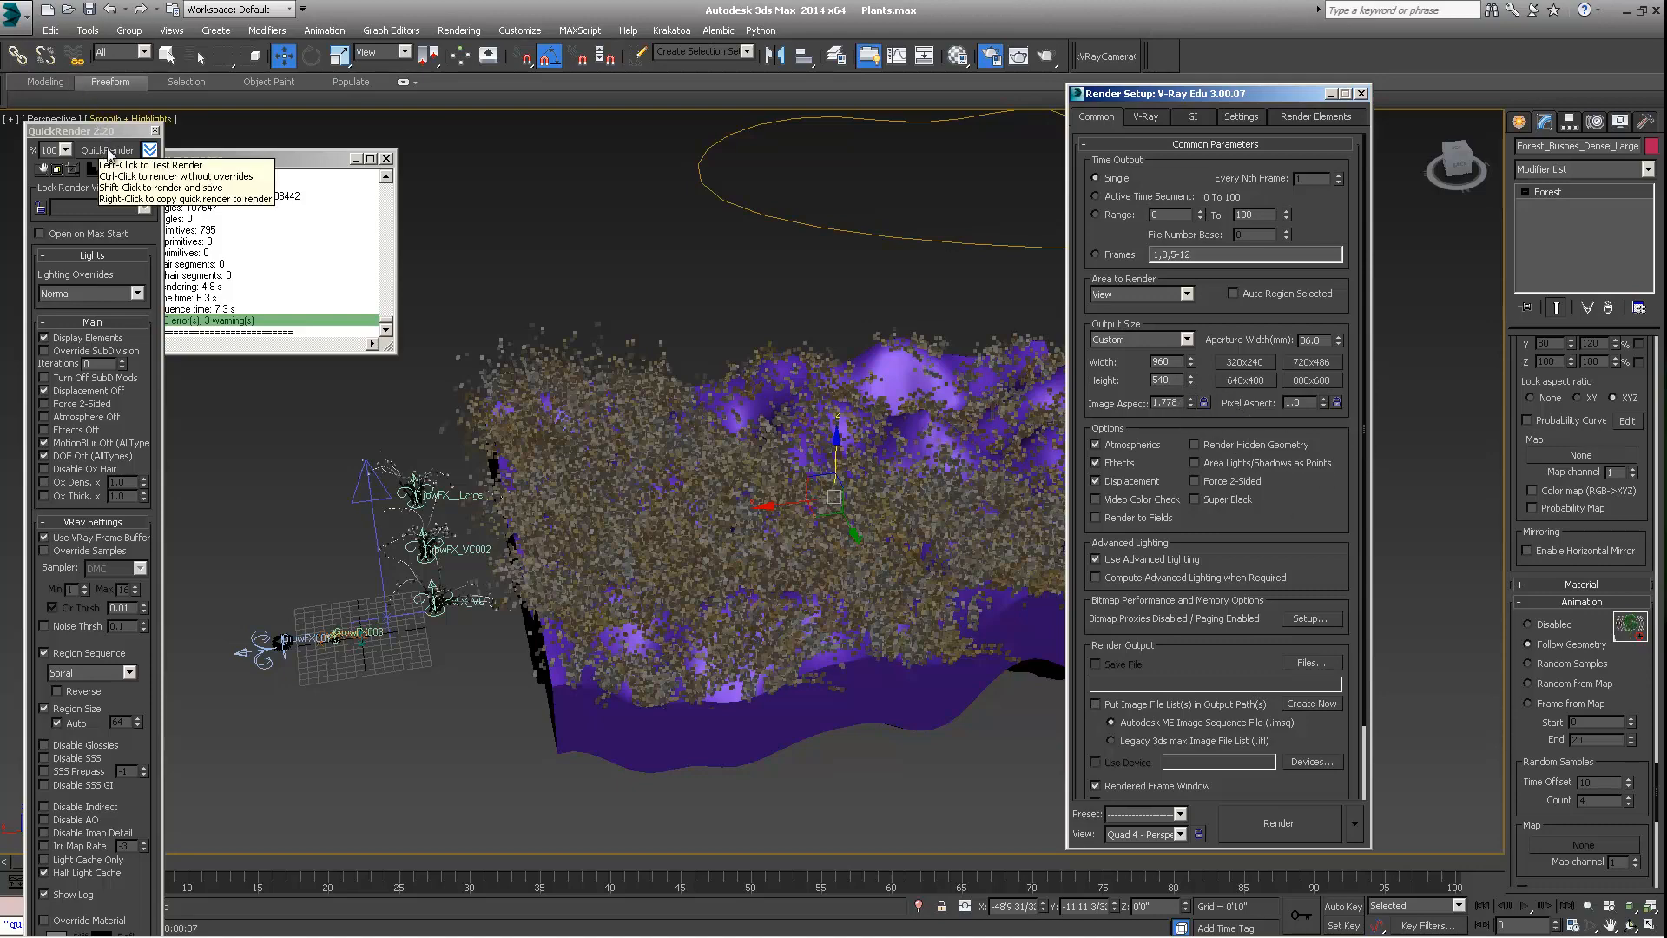
drag(1142, 93, 1208, 90)
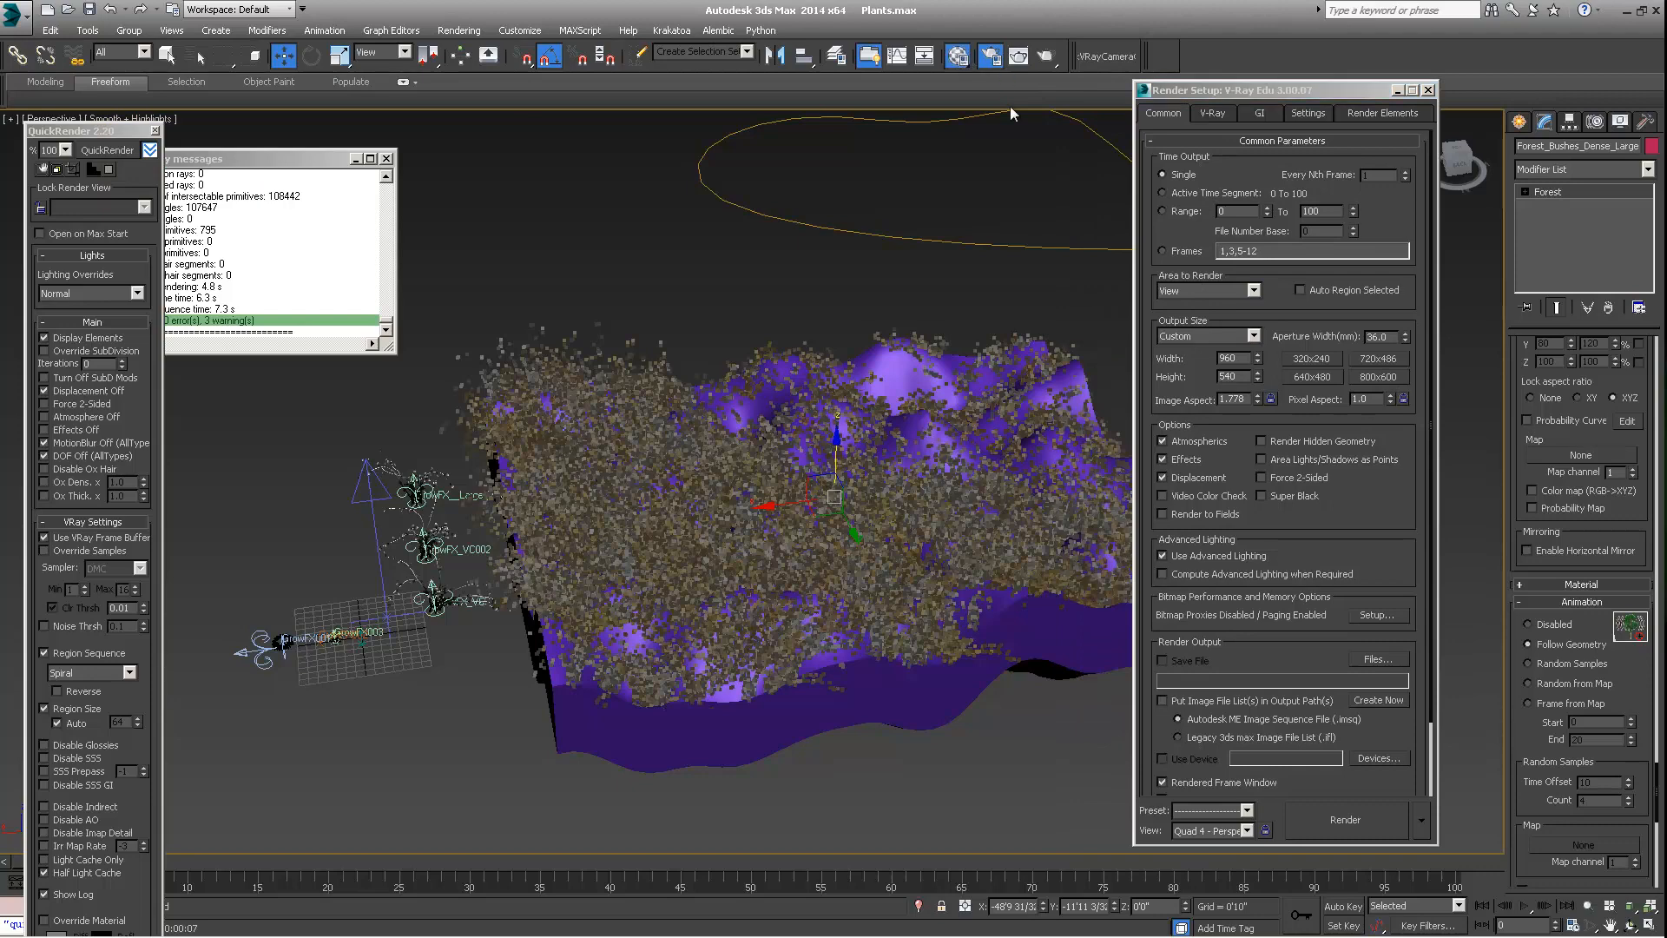
Open the Forest Color diffuse map of the Leaf_A_Front material in the Material Editor to review its maps
key(m)
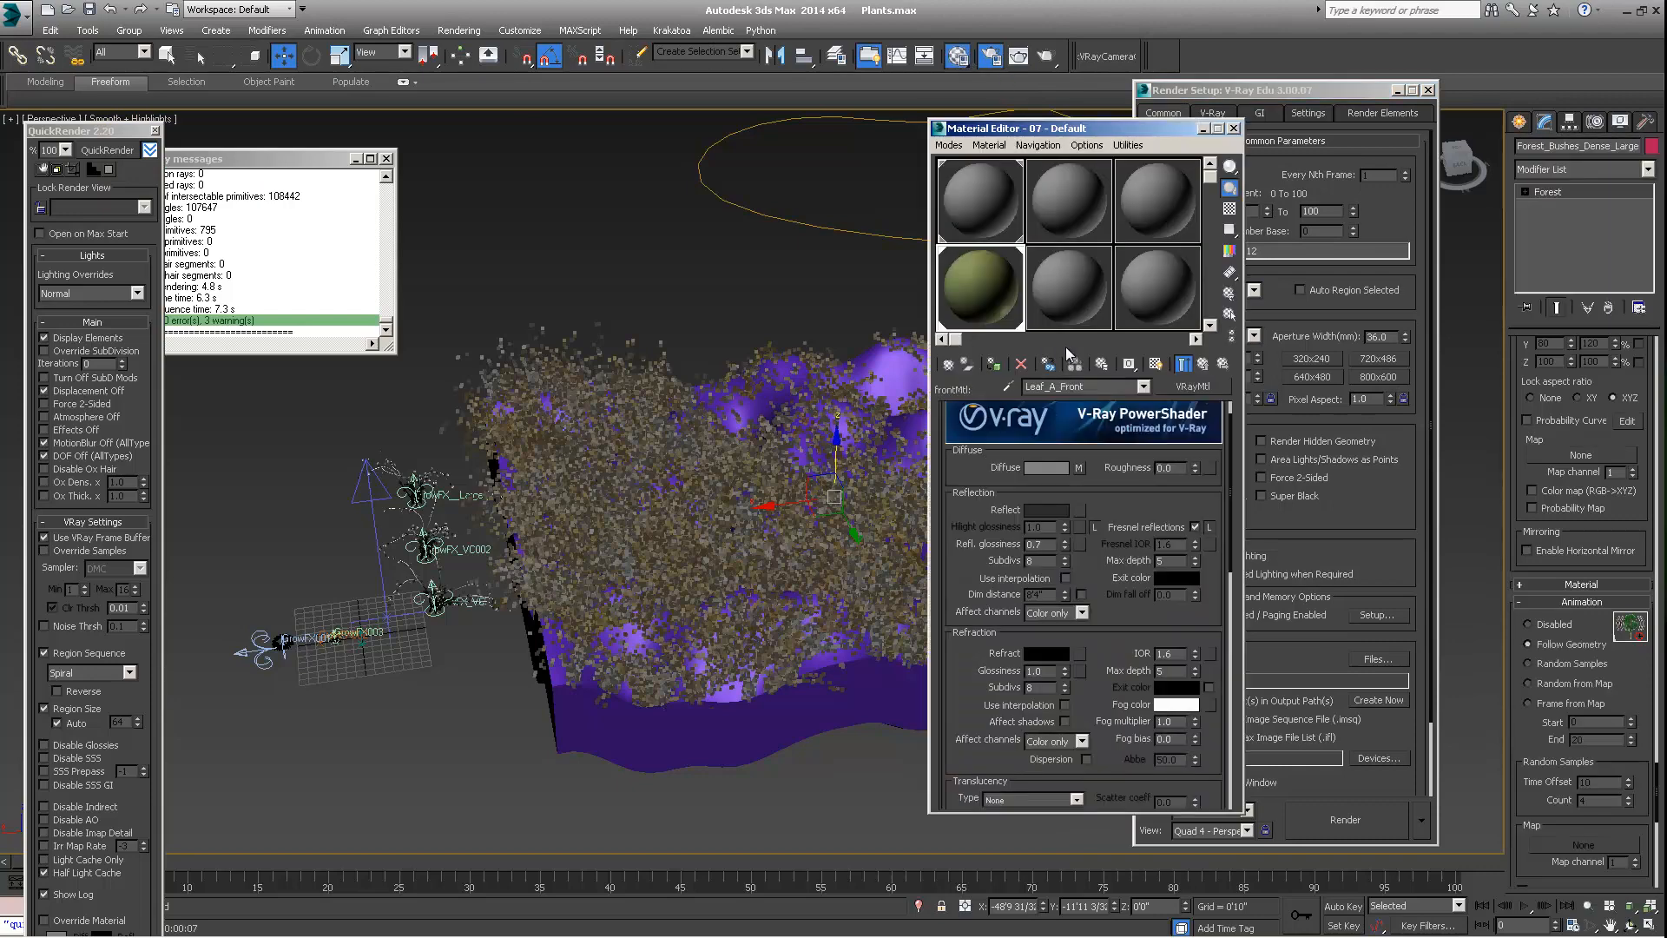
click(1080, 468)
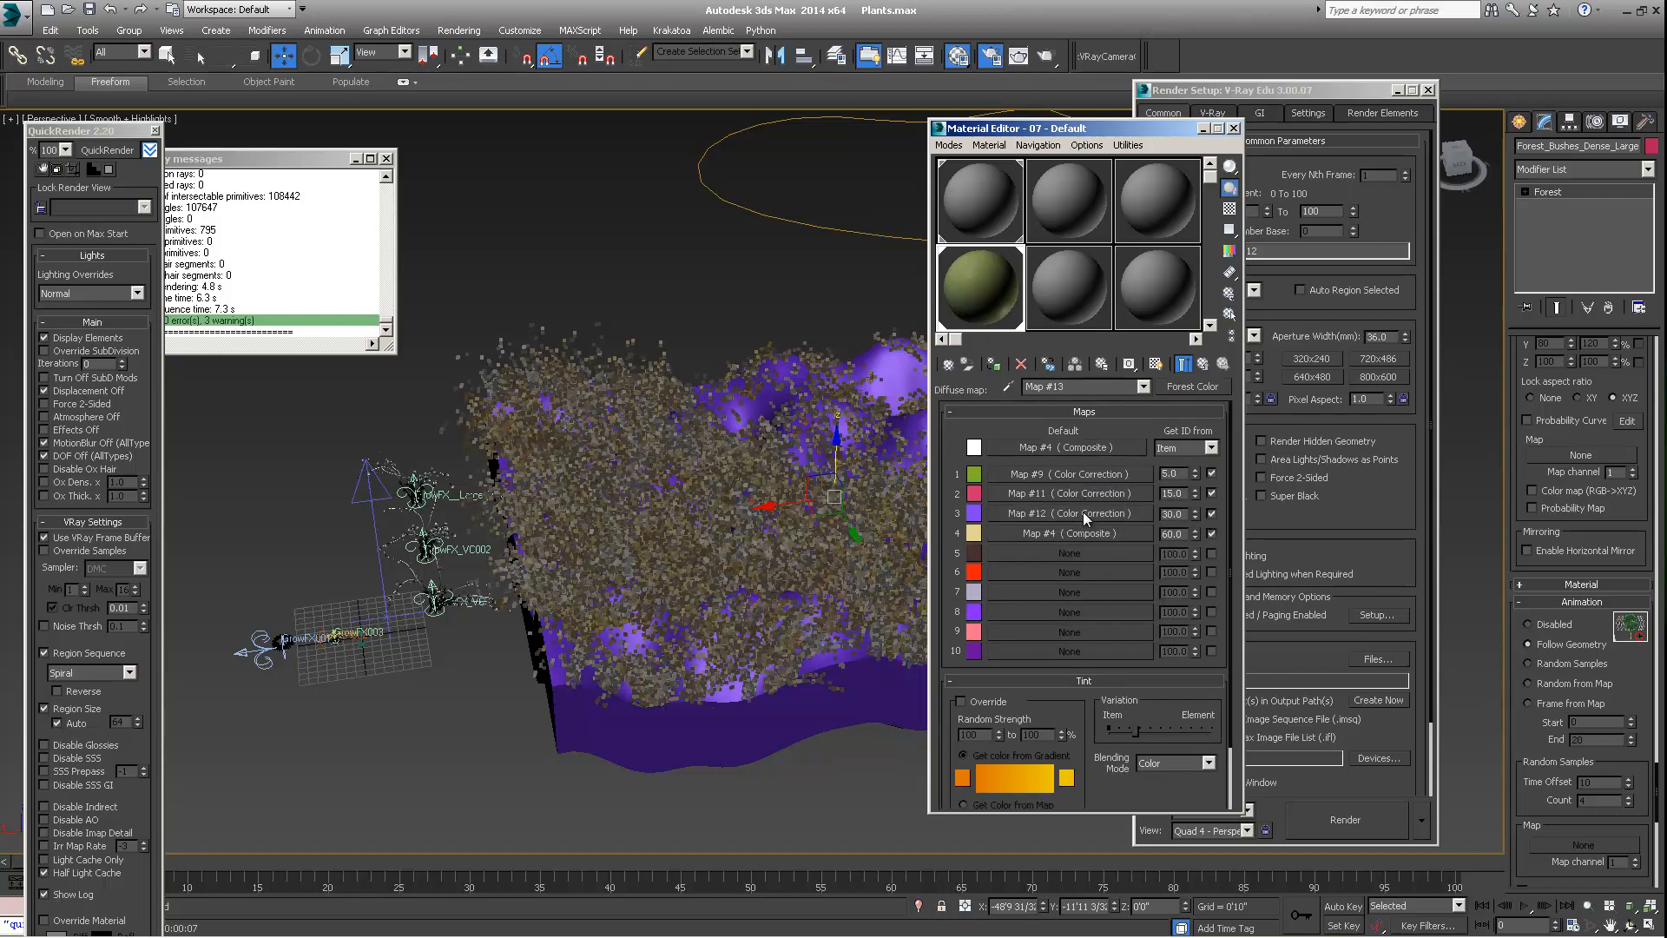
mouse_move(948, 560)
mouse_down()
mouse_move(954, 466)
mouse_move(954, 535)
mouse_up()
Render a closer perspective view of the bushes on the terrain with QuickRender
scroll(784, 461, up, 5)
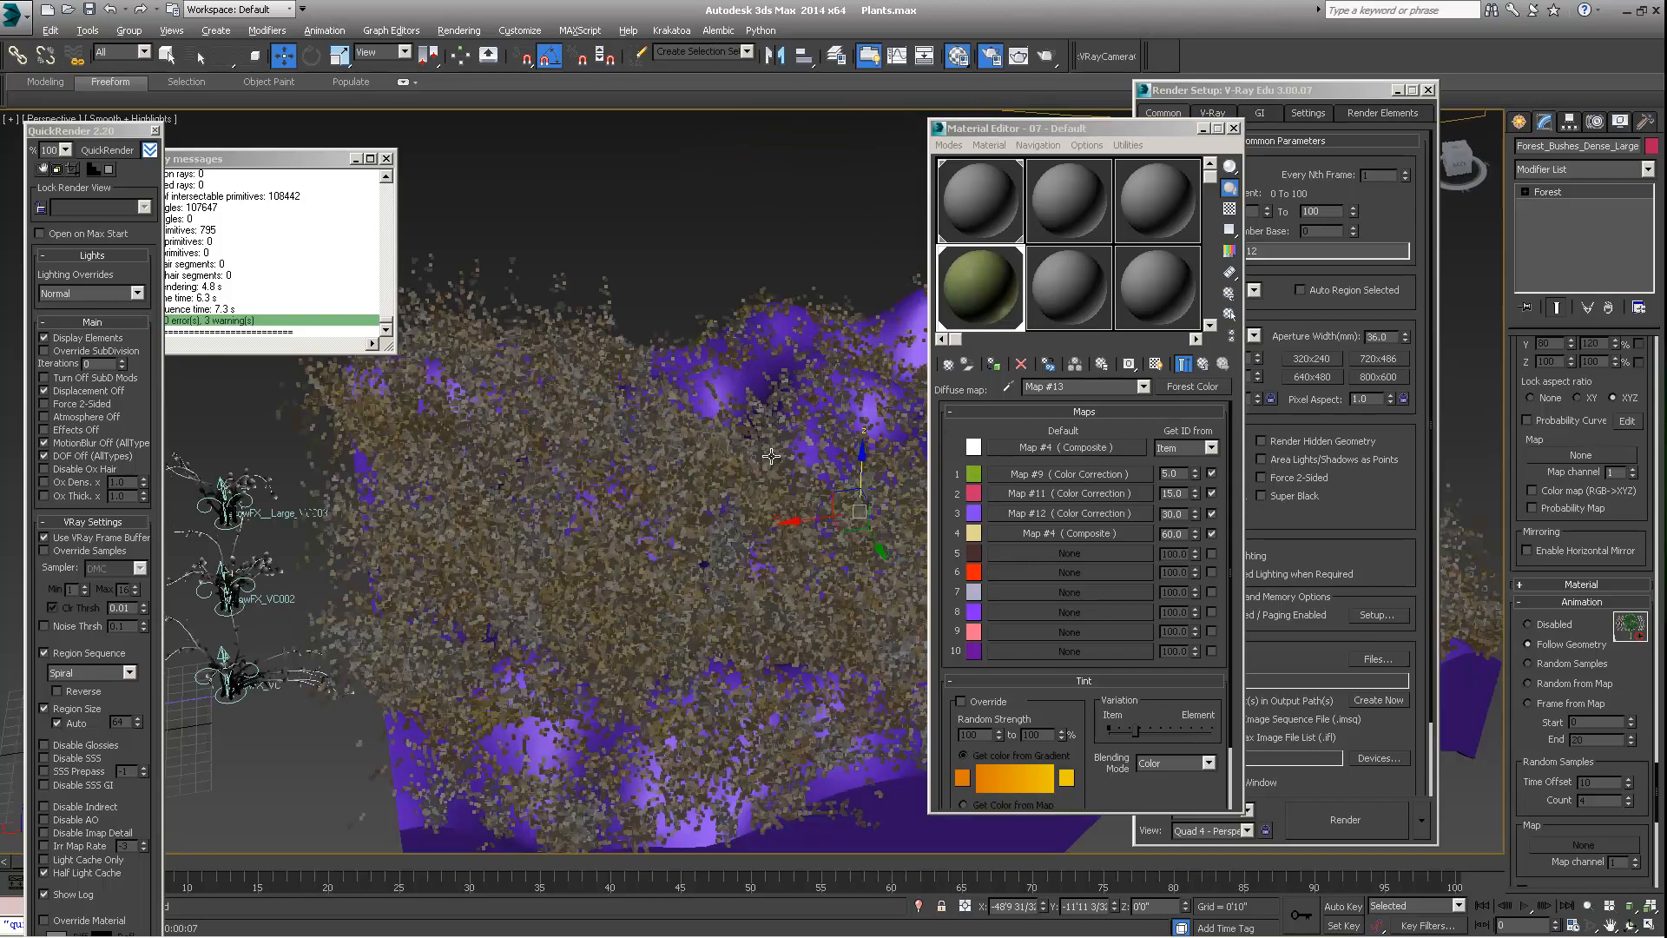
scroll(773, 438, down, 5)
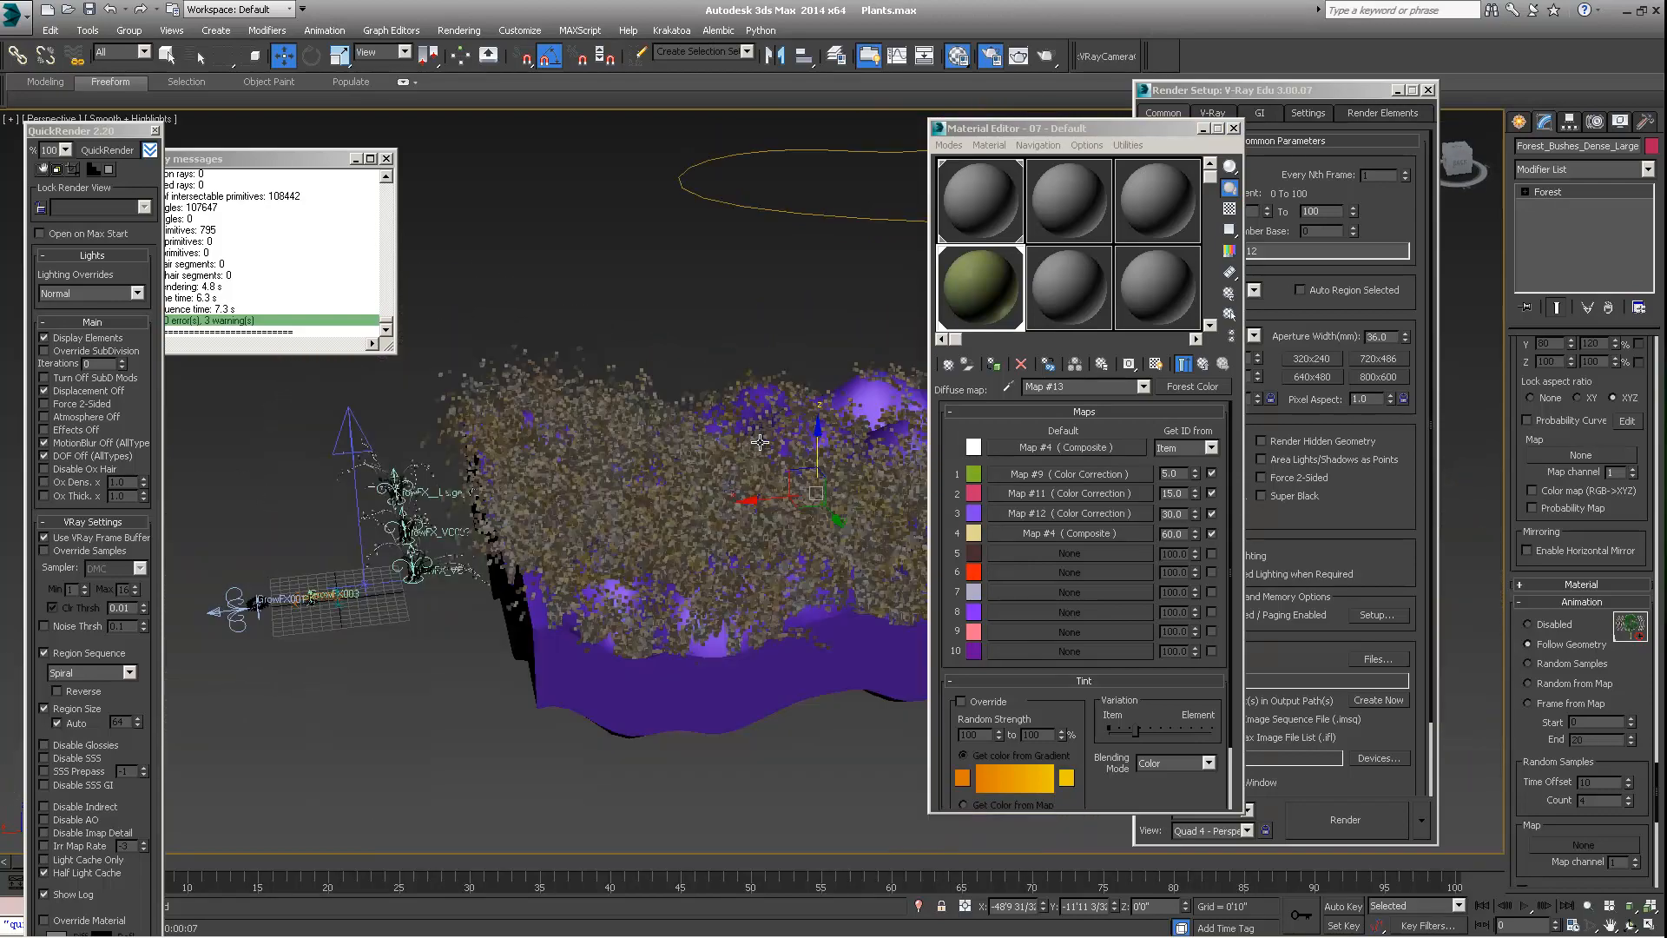
scroll(756, 446, up, 4)
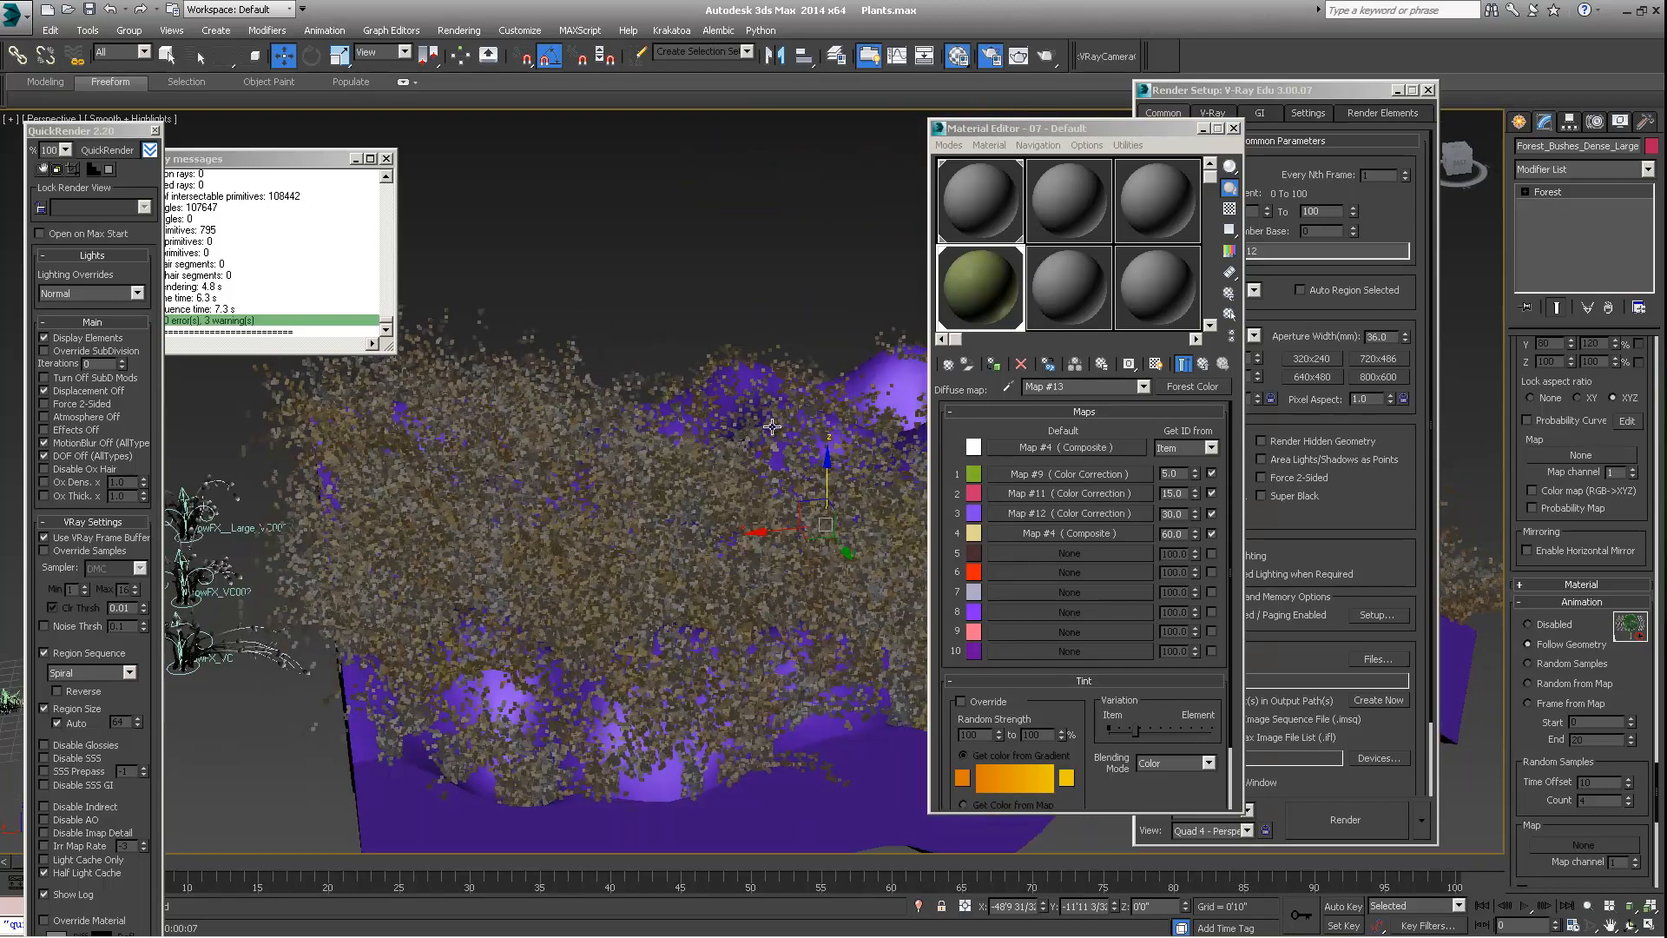
click(93, 154)
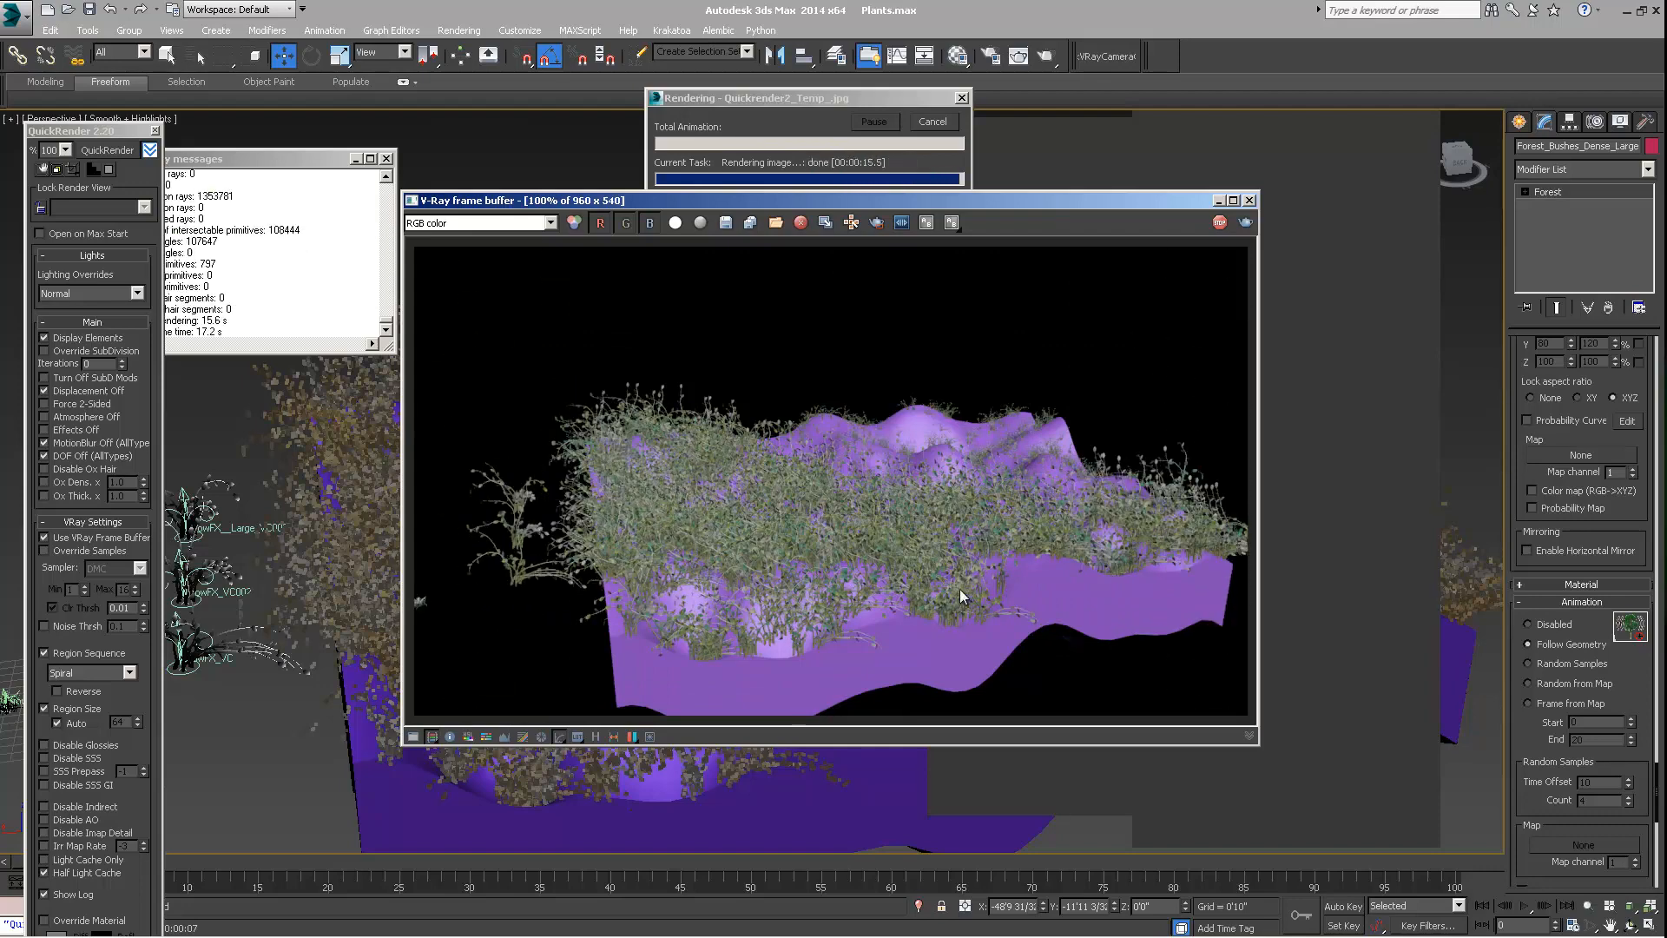
Reopen the Material Editor and Render Setup, then bring the V-Ray frame buffer forward and place it beside Render Setup
key(m)
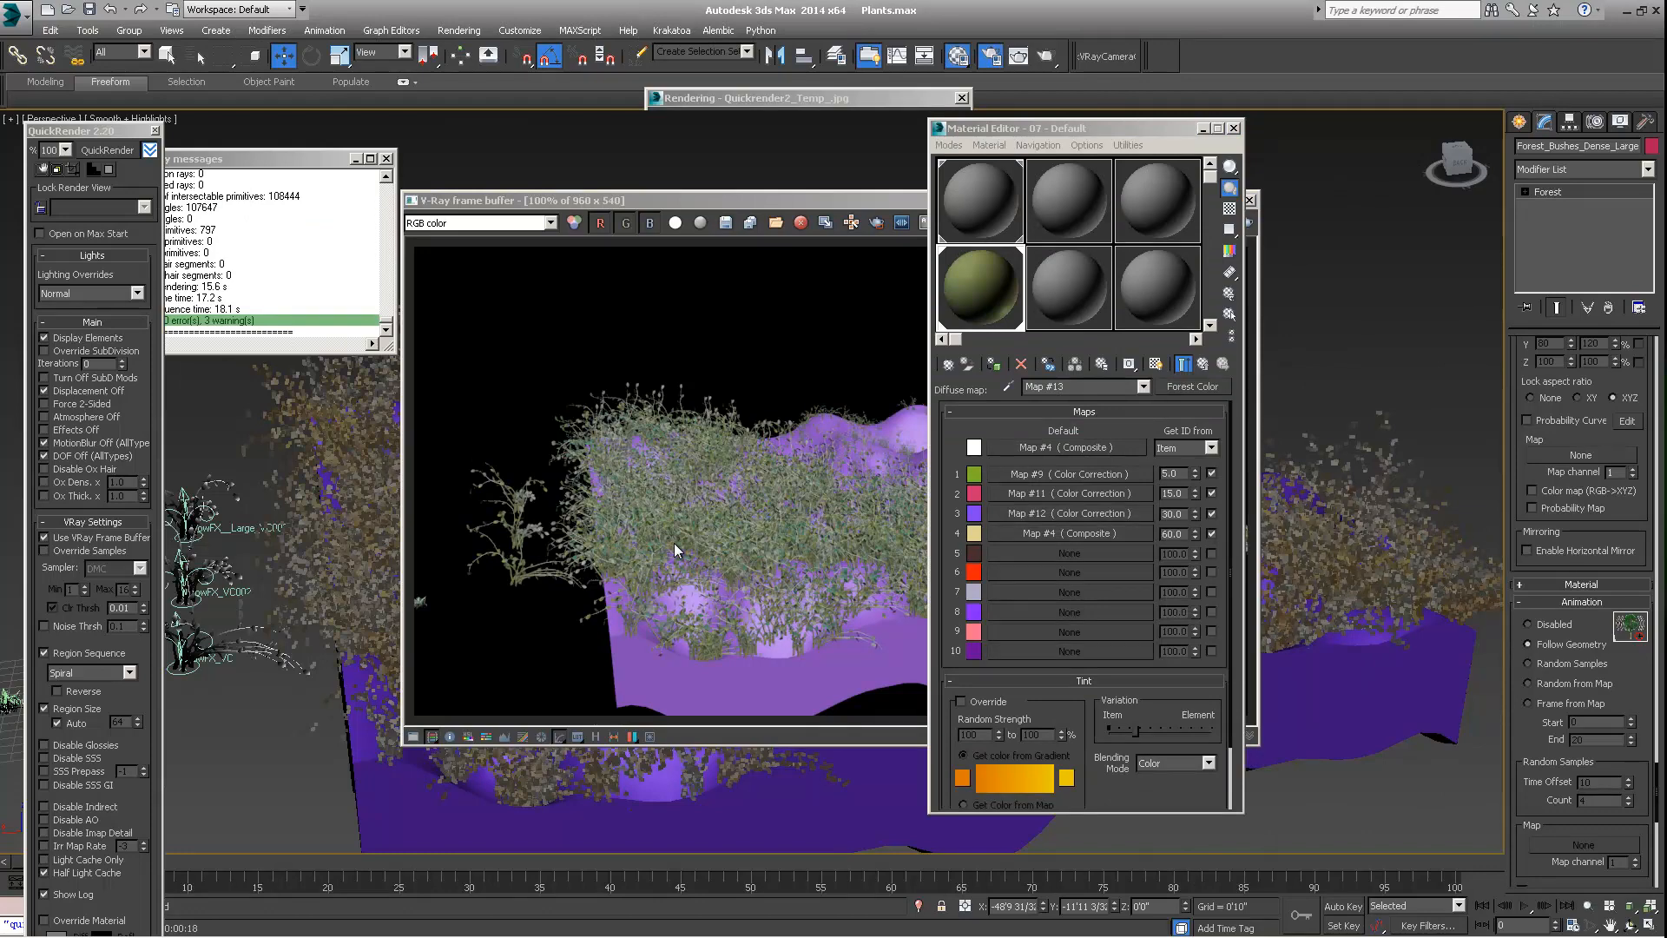
key(F10)
click(875, 208)
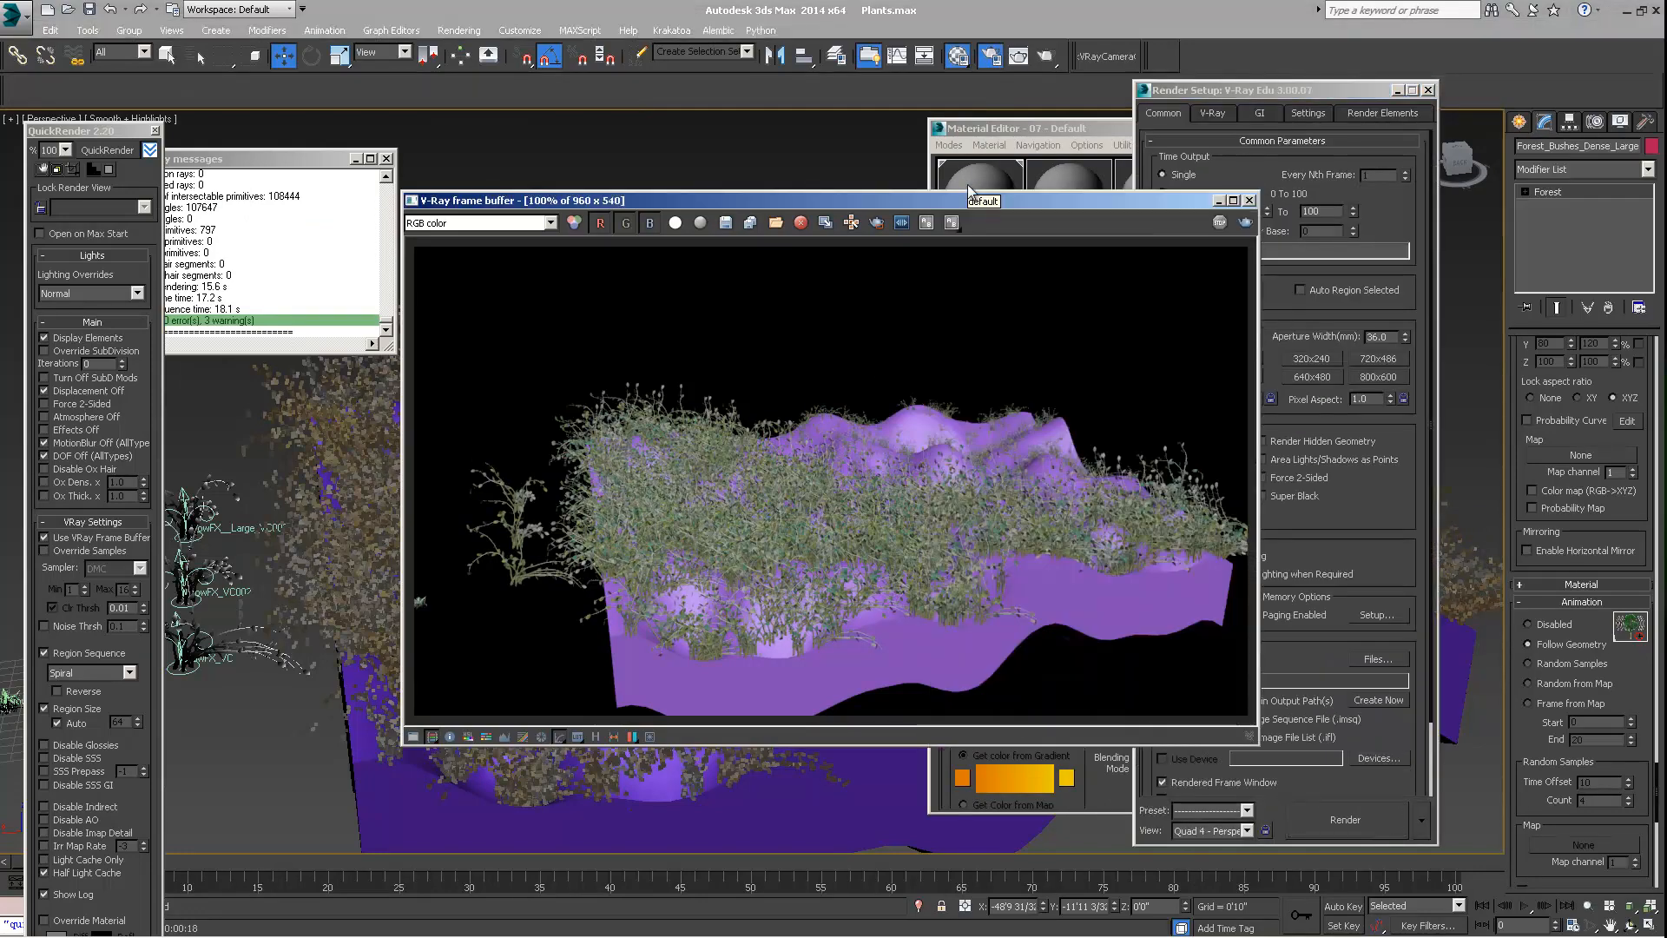
drag(918, 205, 790, 208)
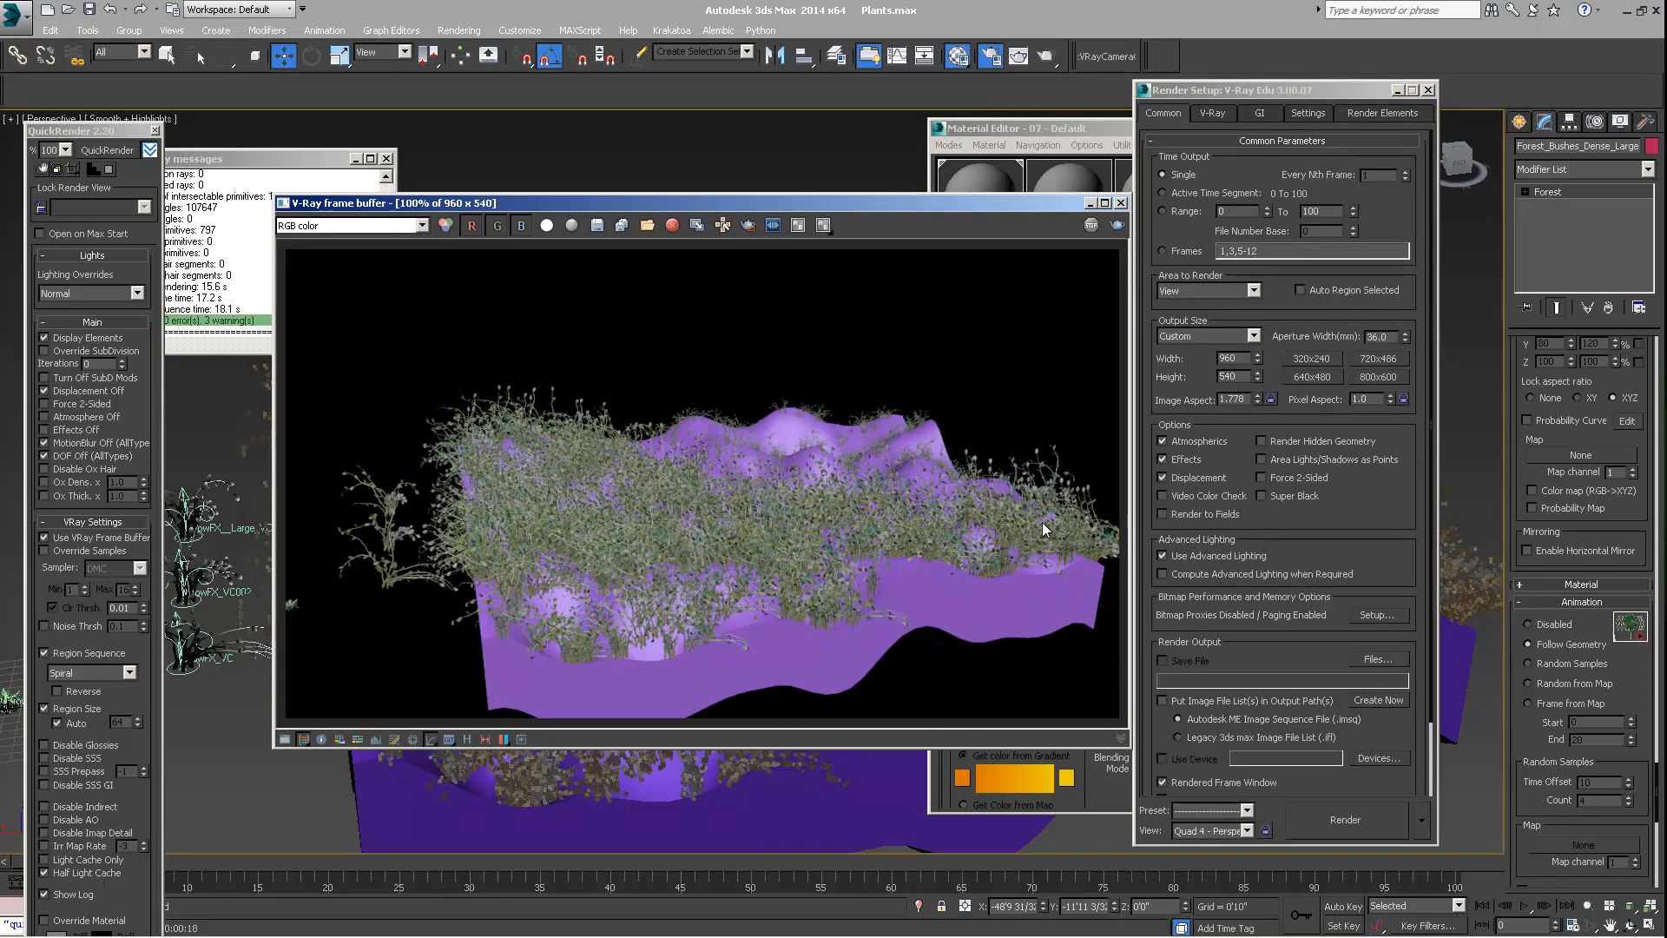
Enable the Tint override in the Forest Color map of the 07 - Default material and render the view with QuickRender
click(955, 192)
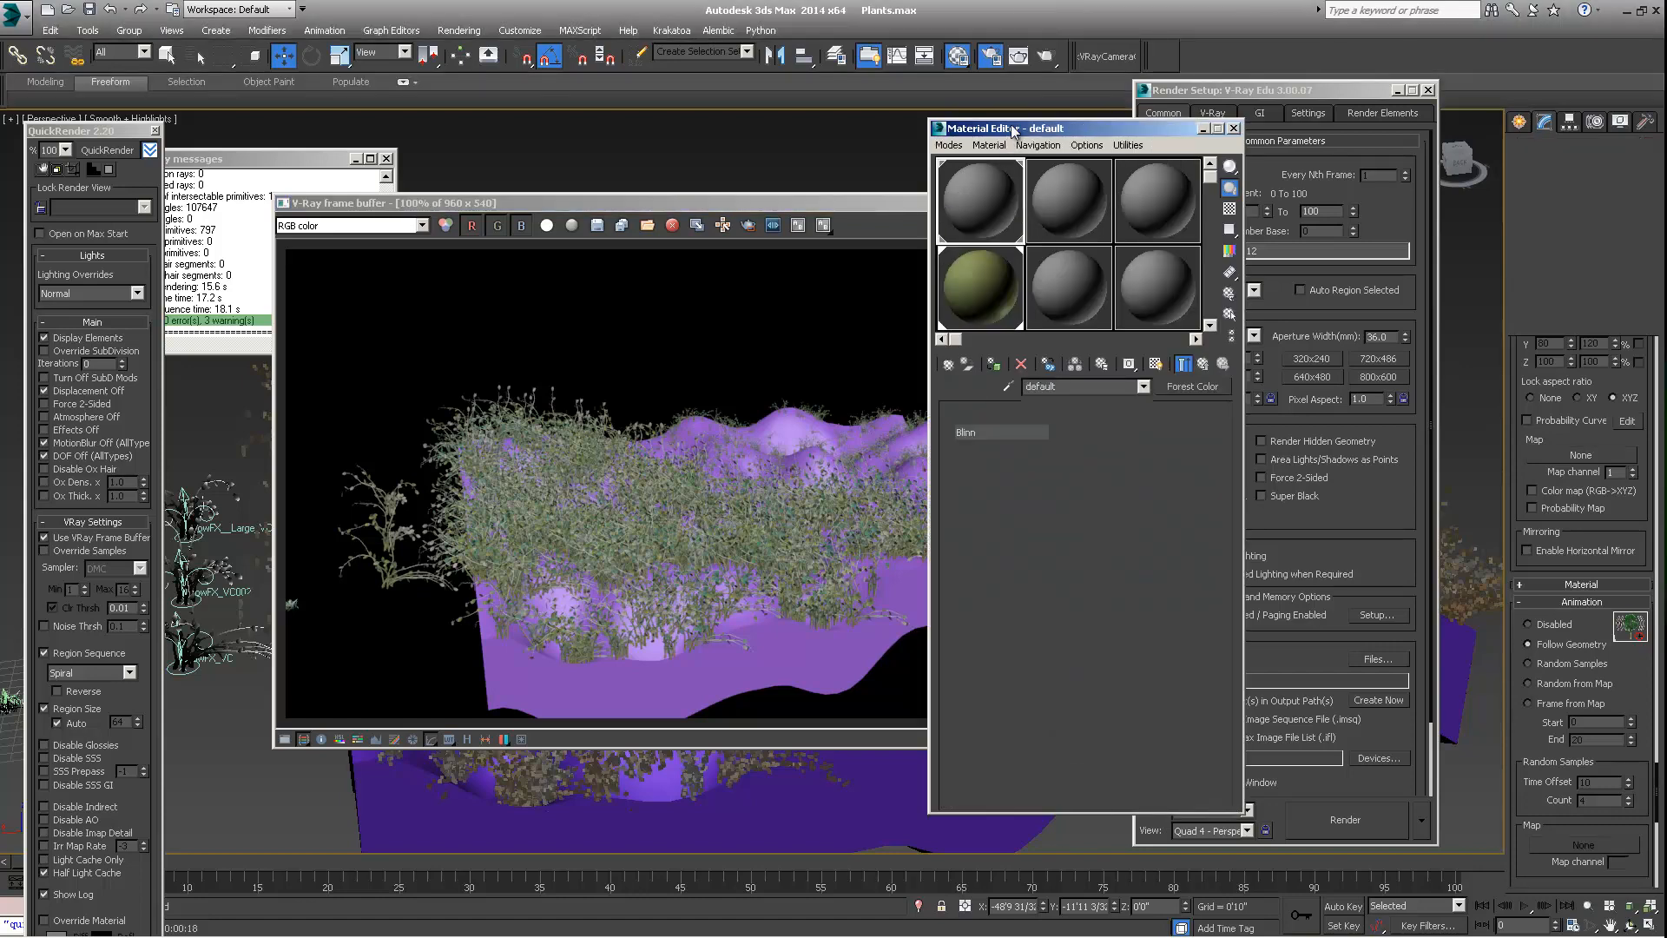
click(981, 288)
click(1007, 473)
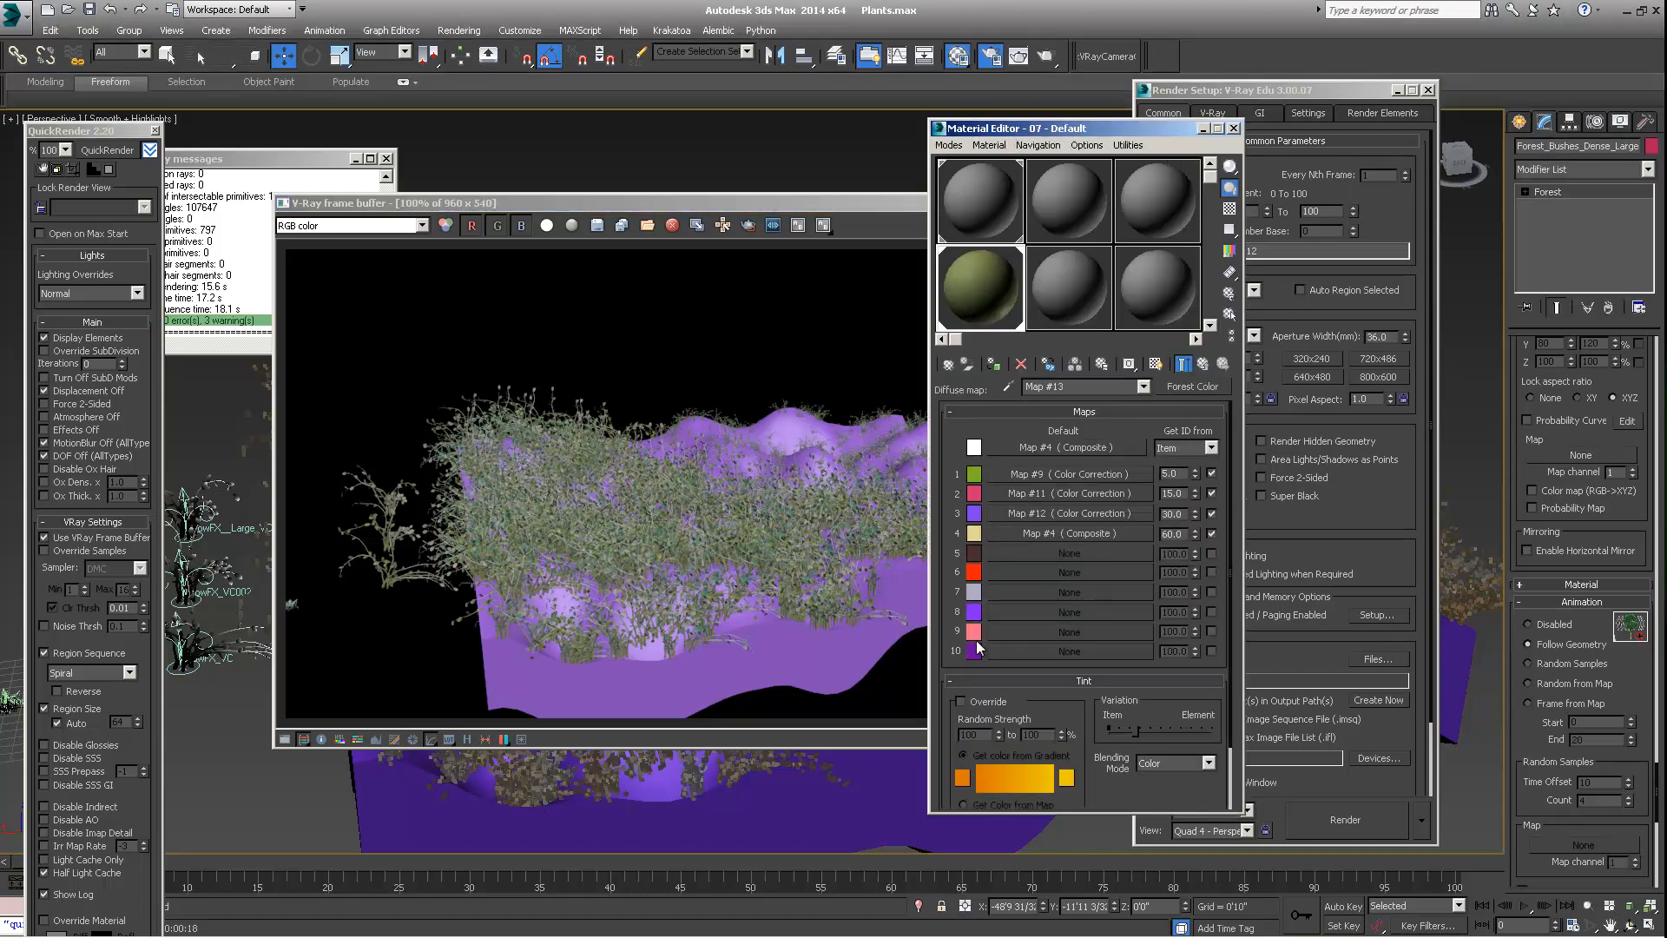
scroll(946, 651, down, 2)
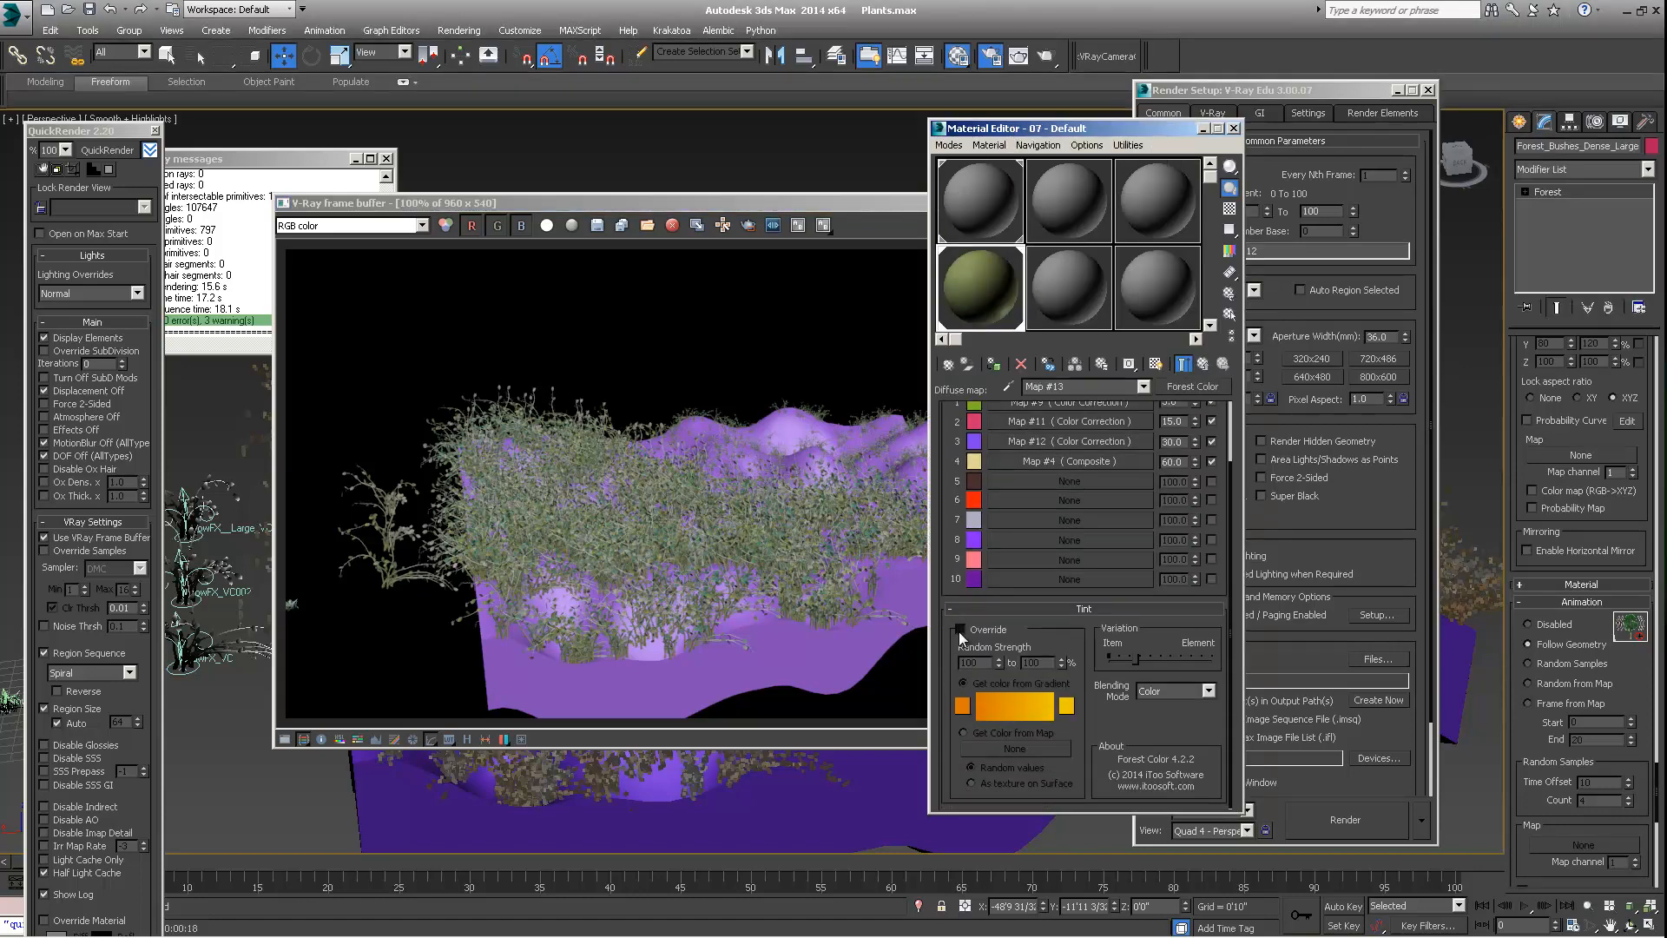
click(959, 630)
click(116, 152)
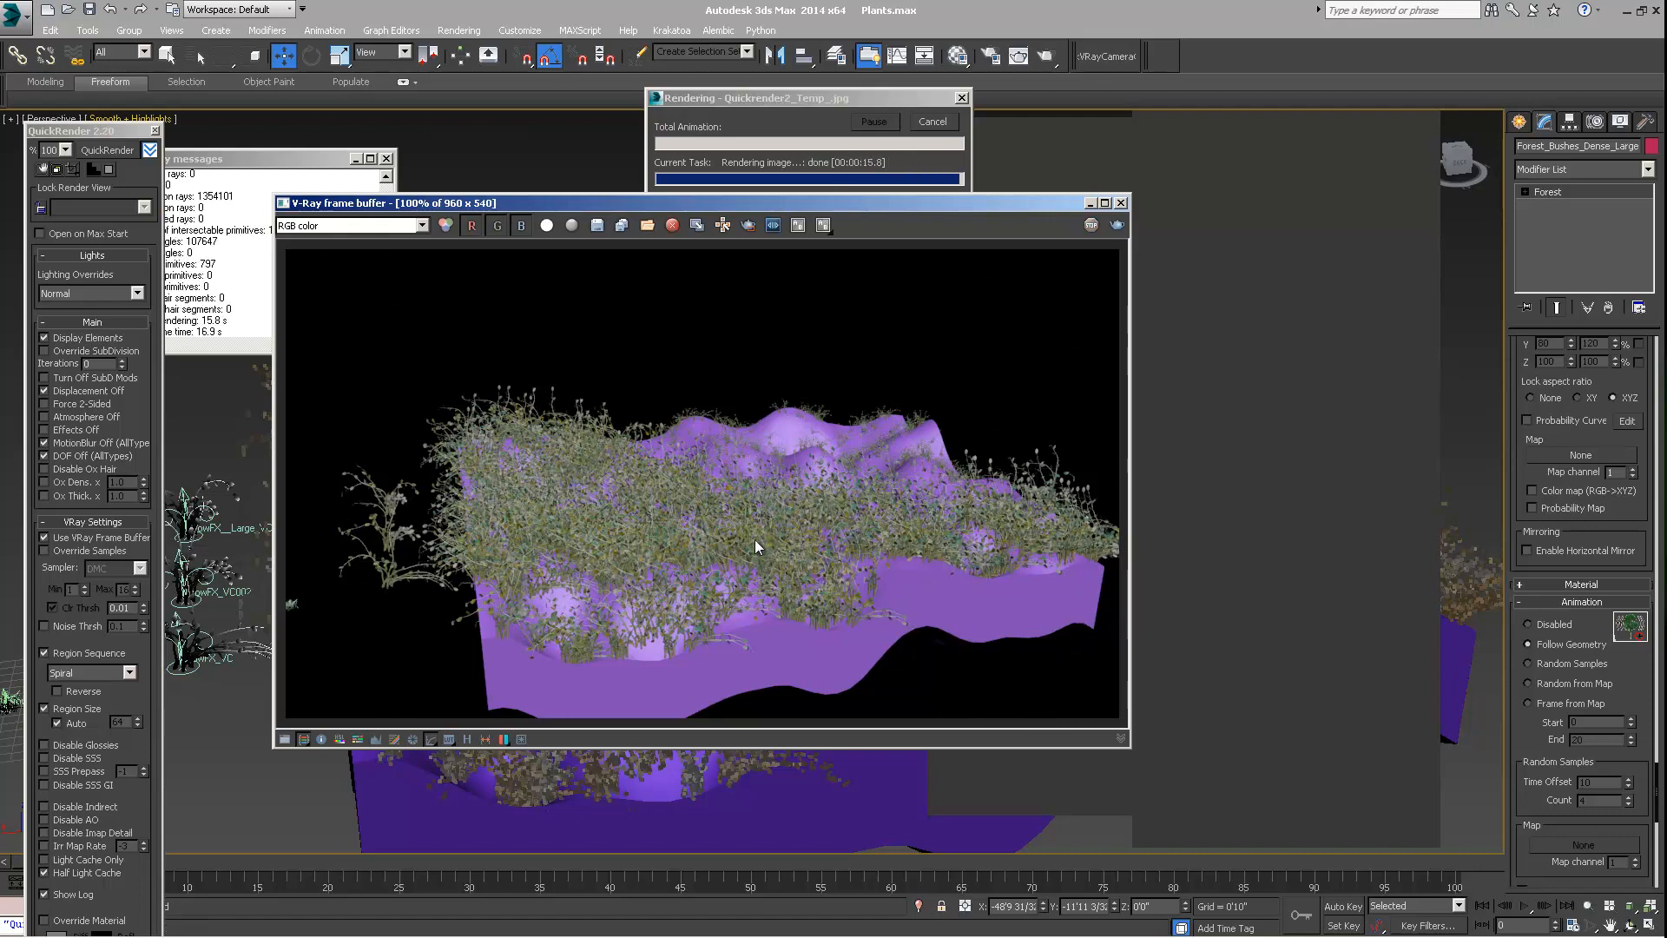
Shift the tint Variation fully toward Item and keep Get ID from set to Item in the Forest Color map
key(m)
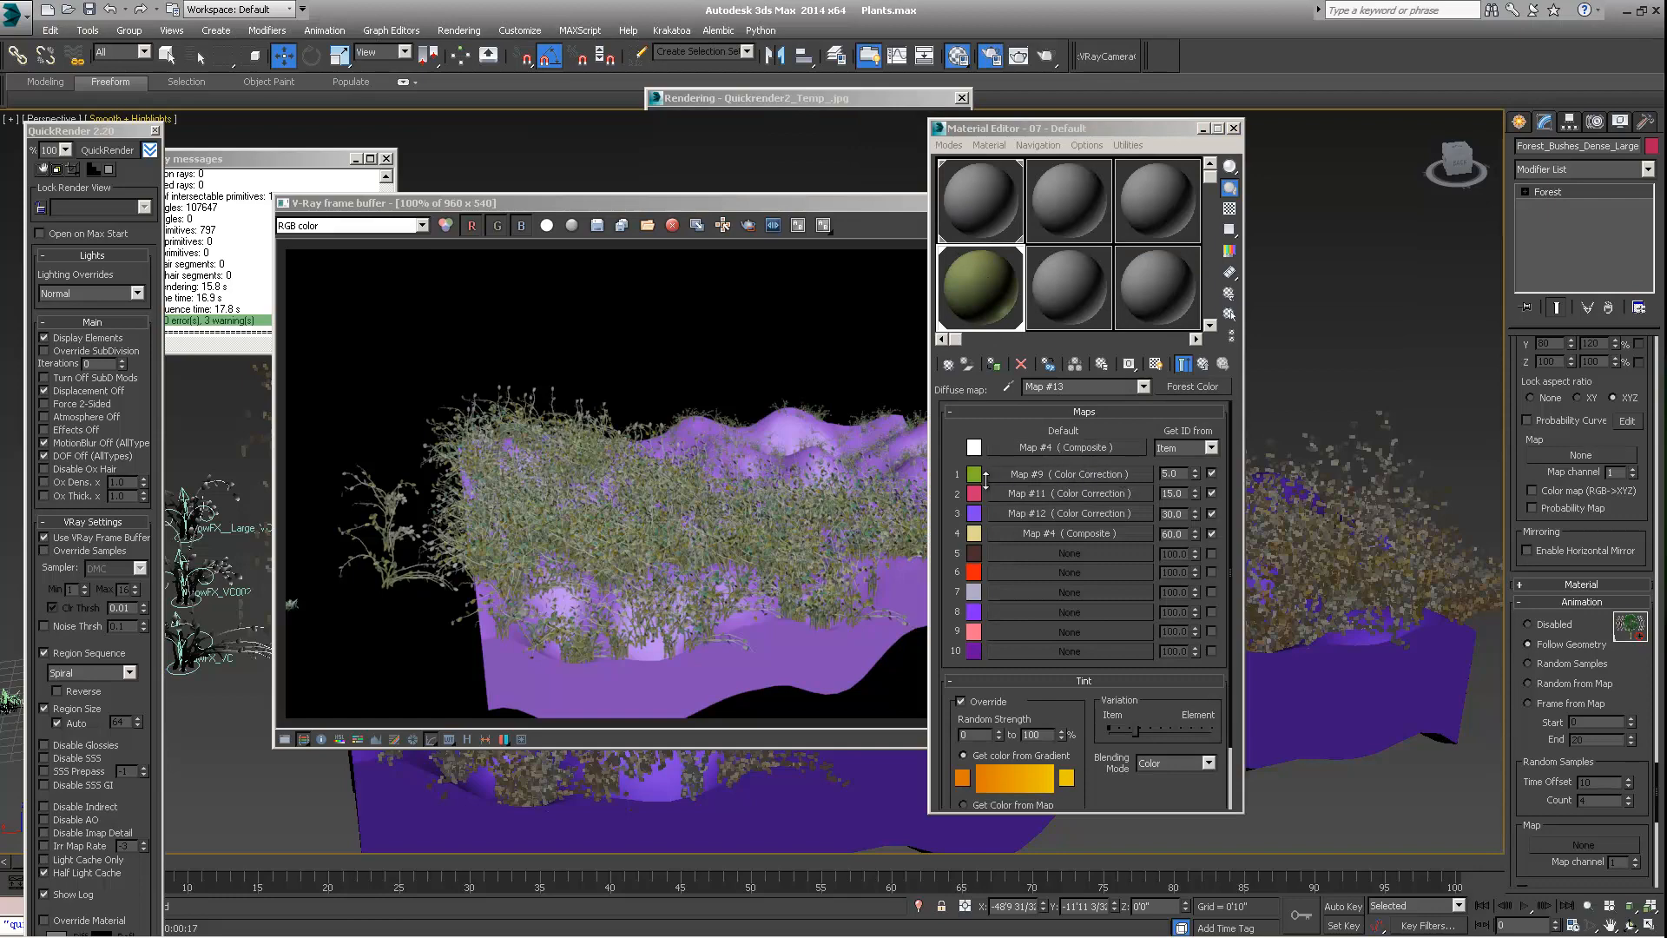
key(F10)
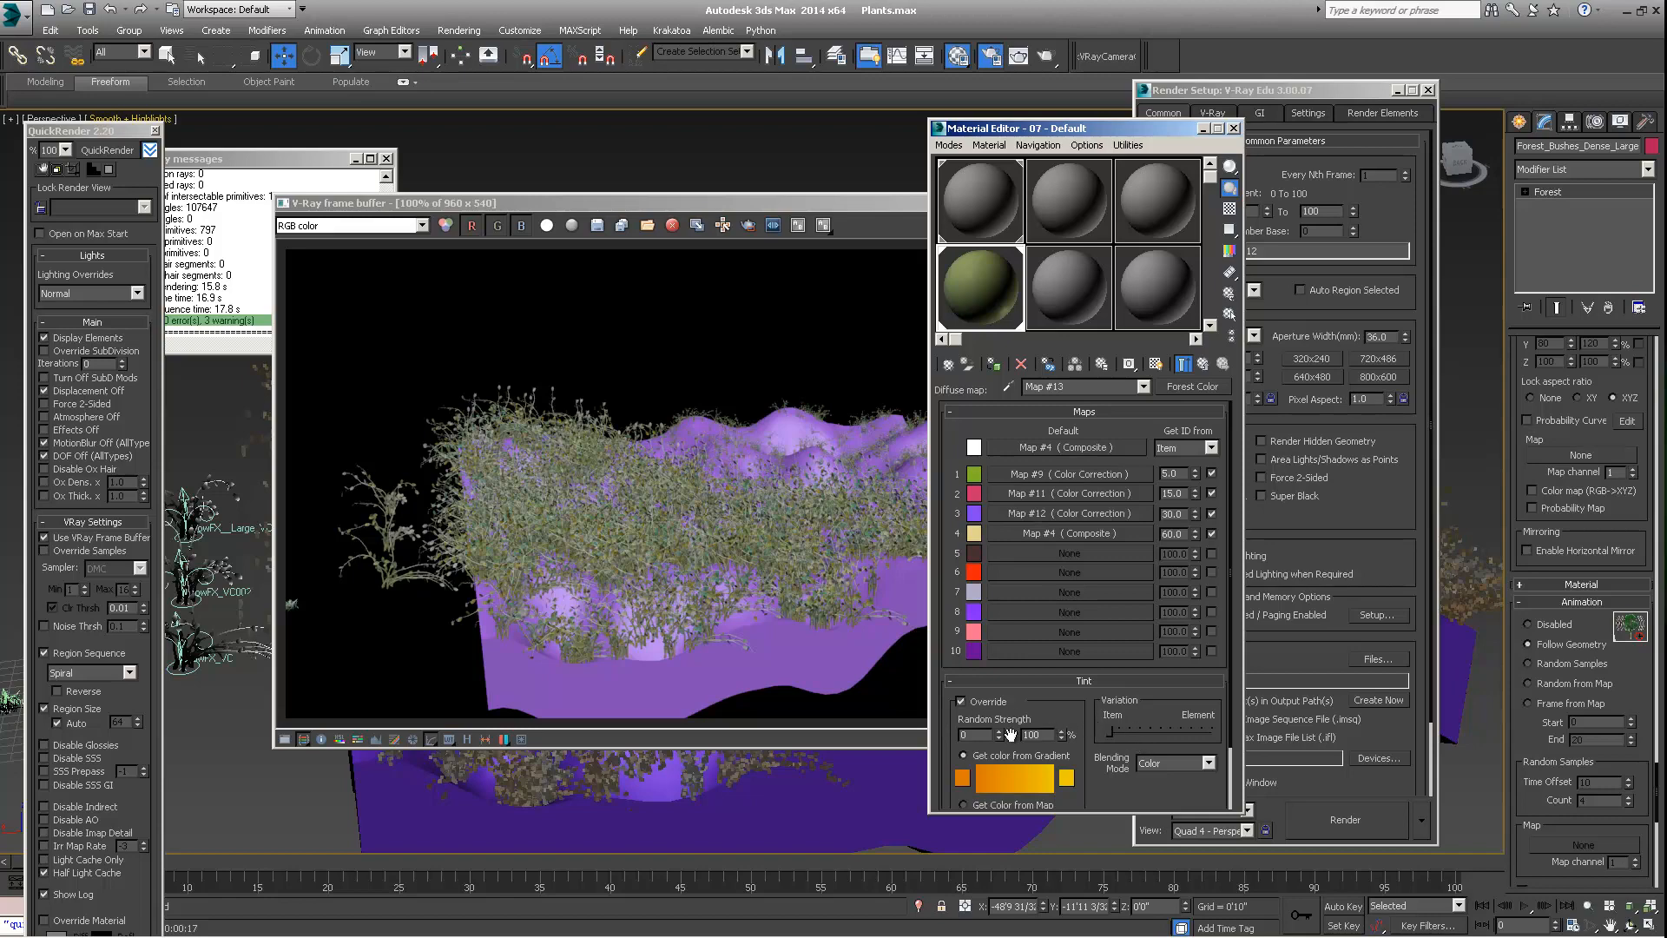
click(1190, 448)
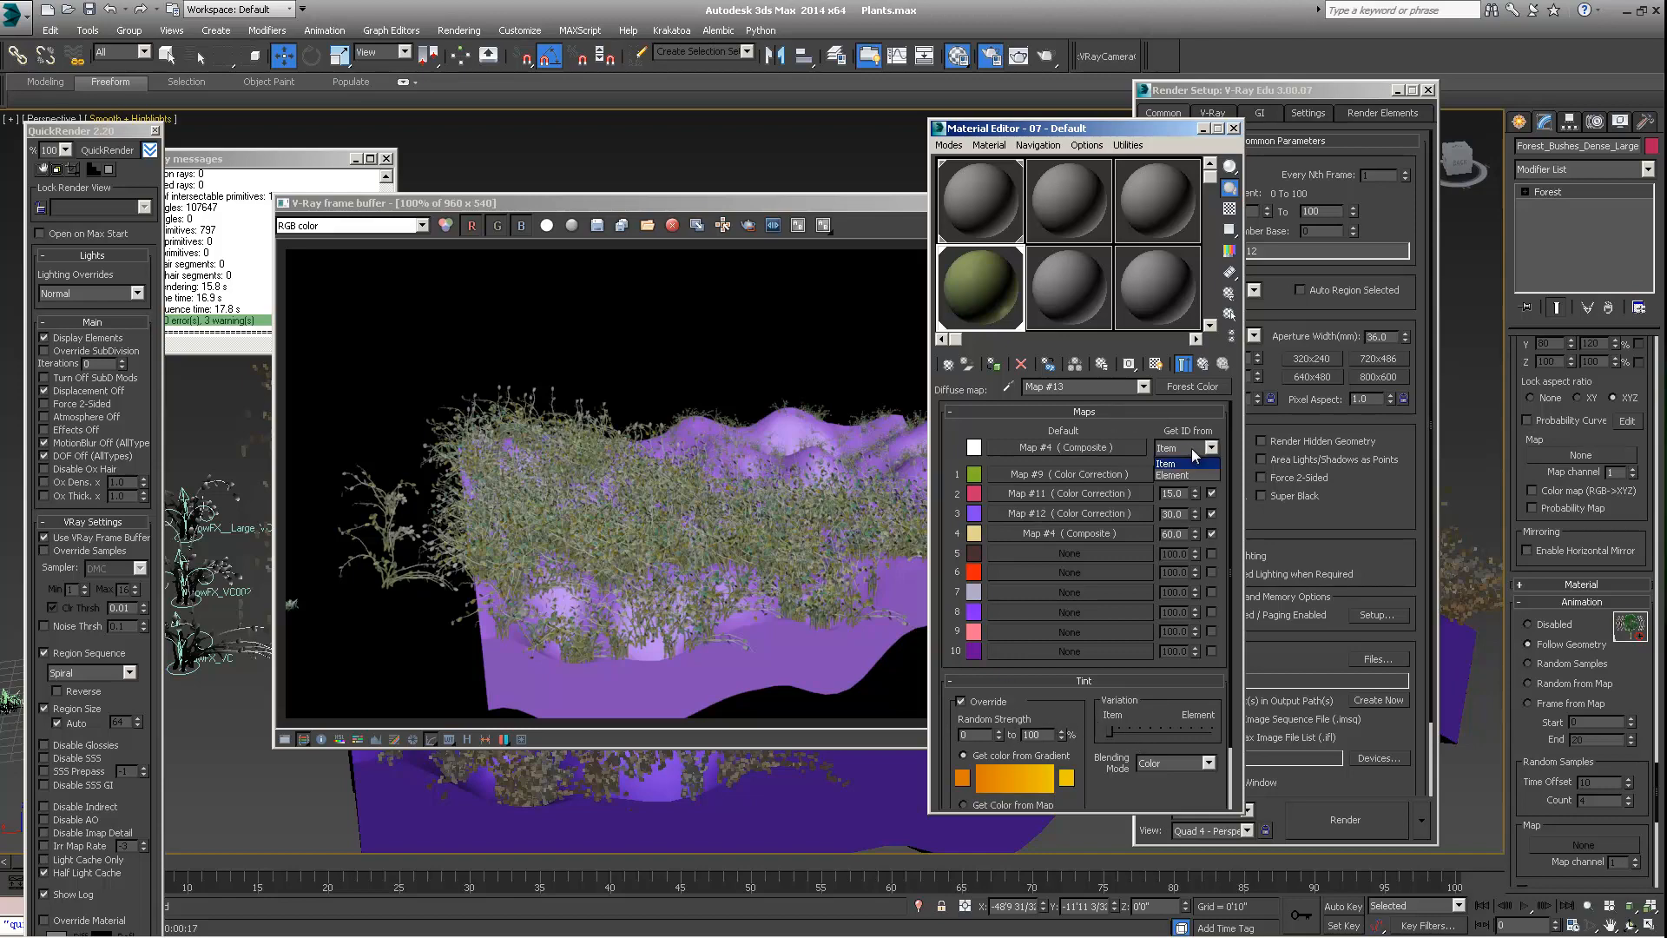
click(1192, 454)
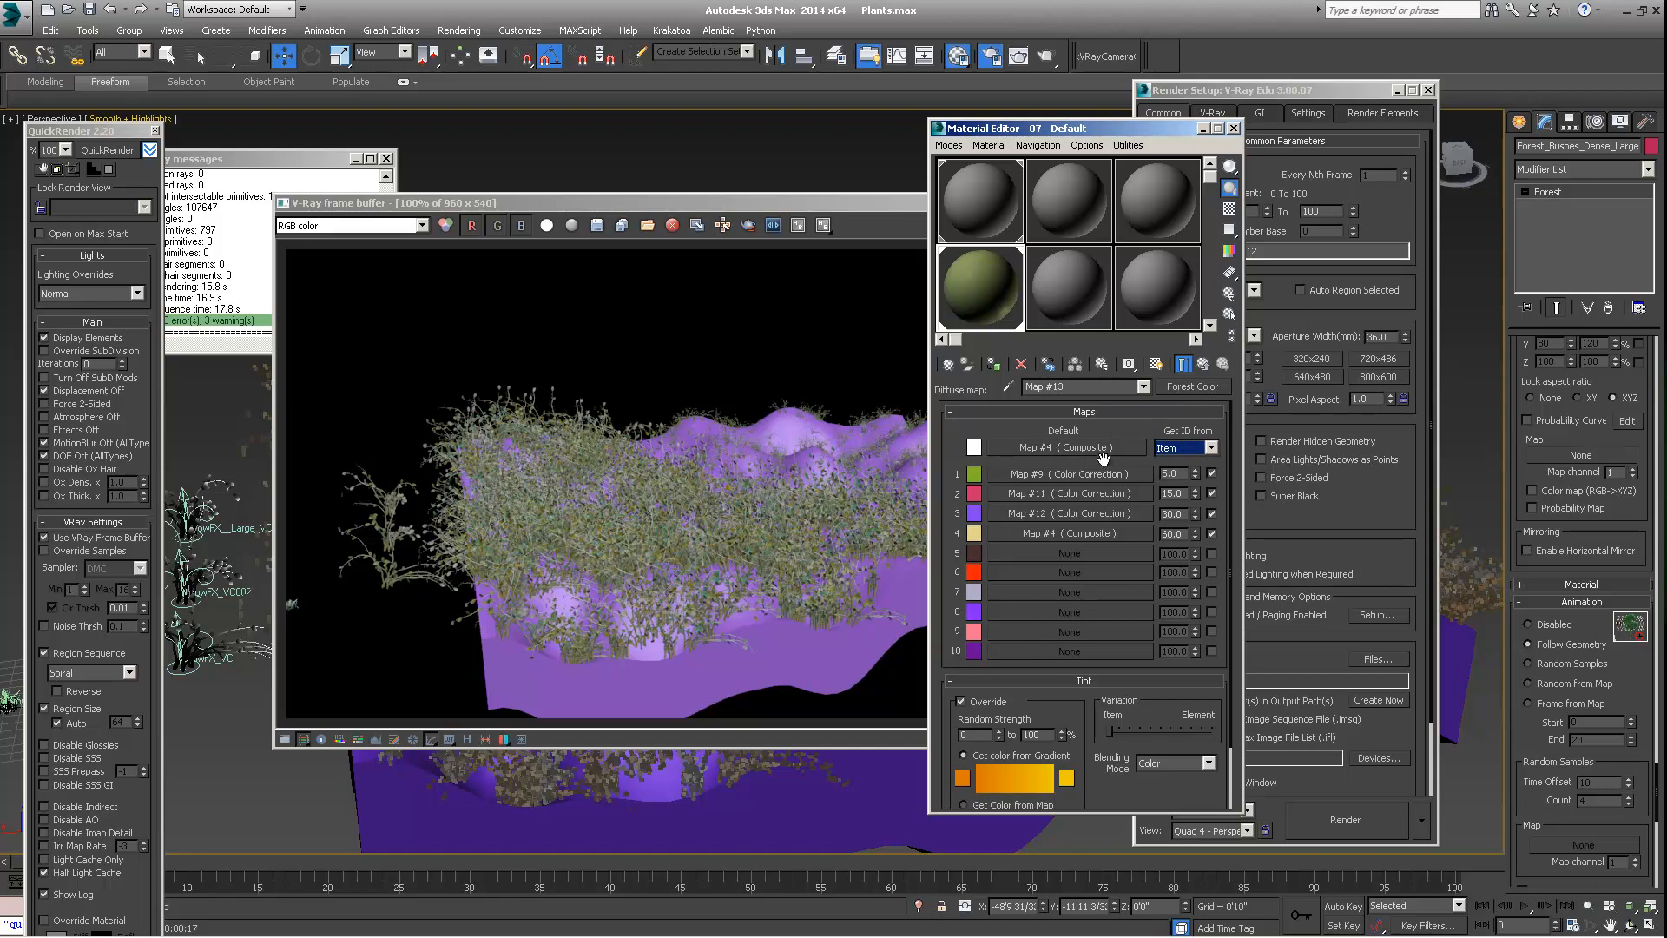
Change the tint gradient to run from dark green to red (237, 0, 0) and render the view with QuickRender
click(962, 777)
drag(640, 117, 551, 111)
click(635, 252)
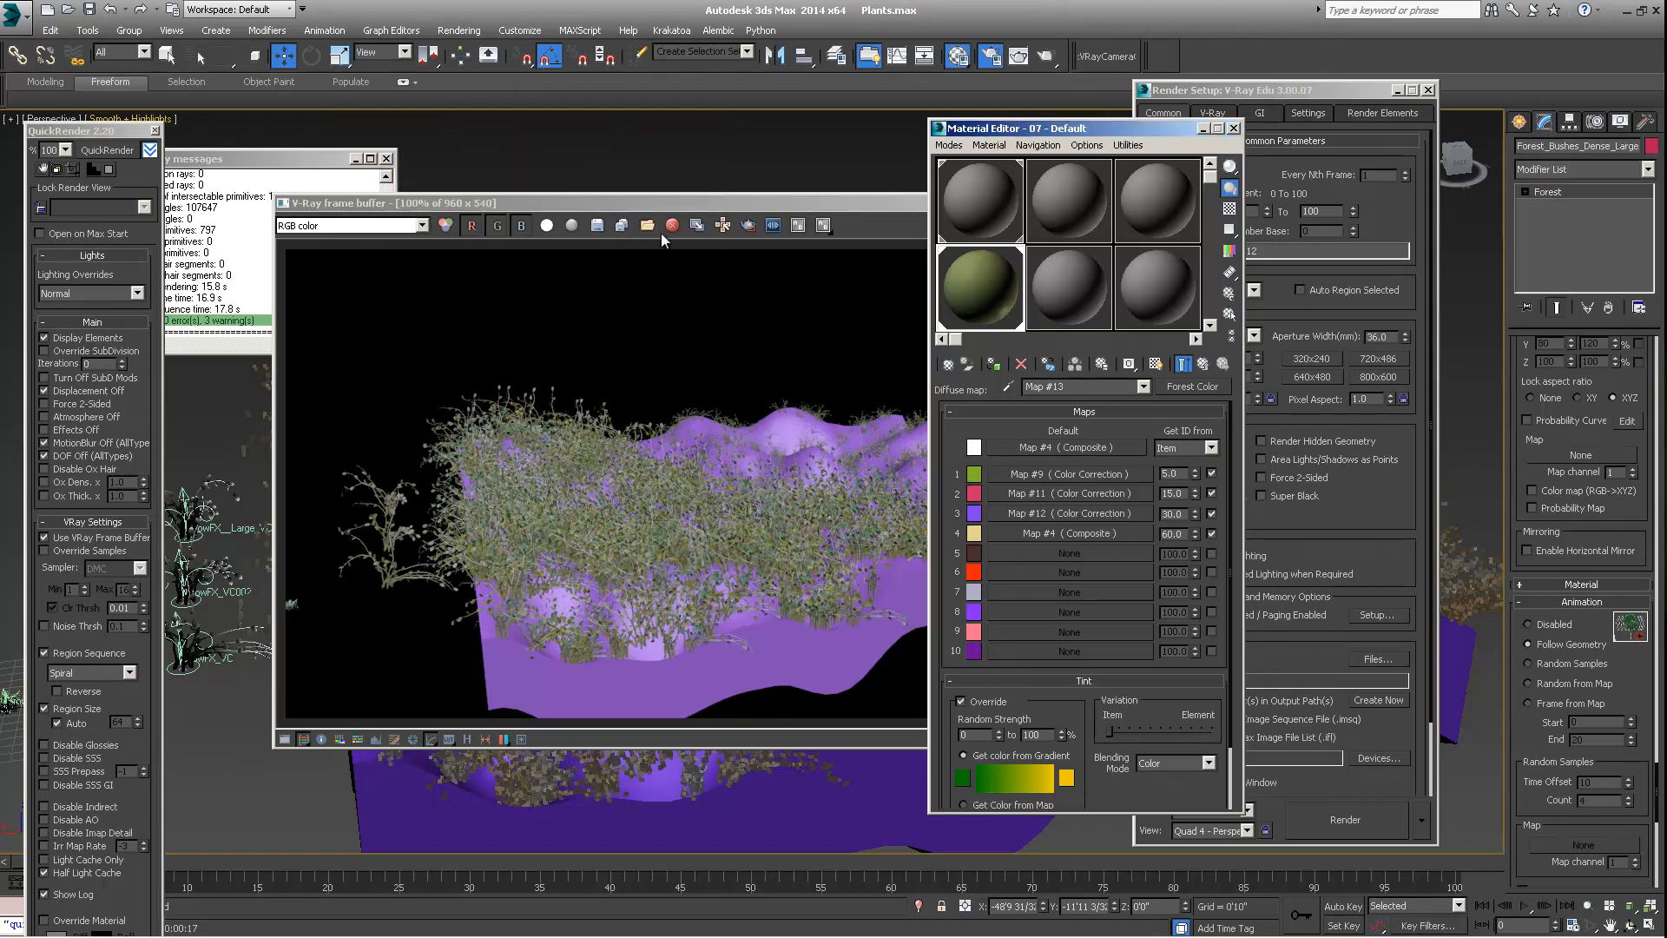
click(1066, 778)
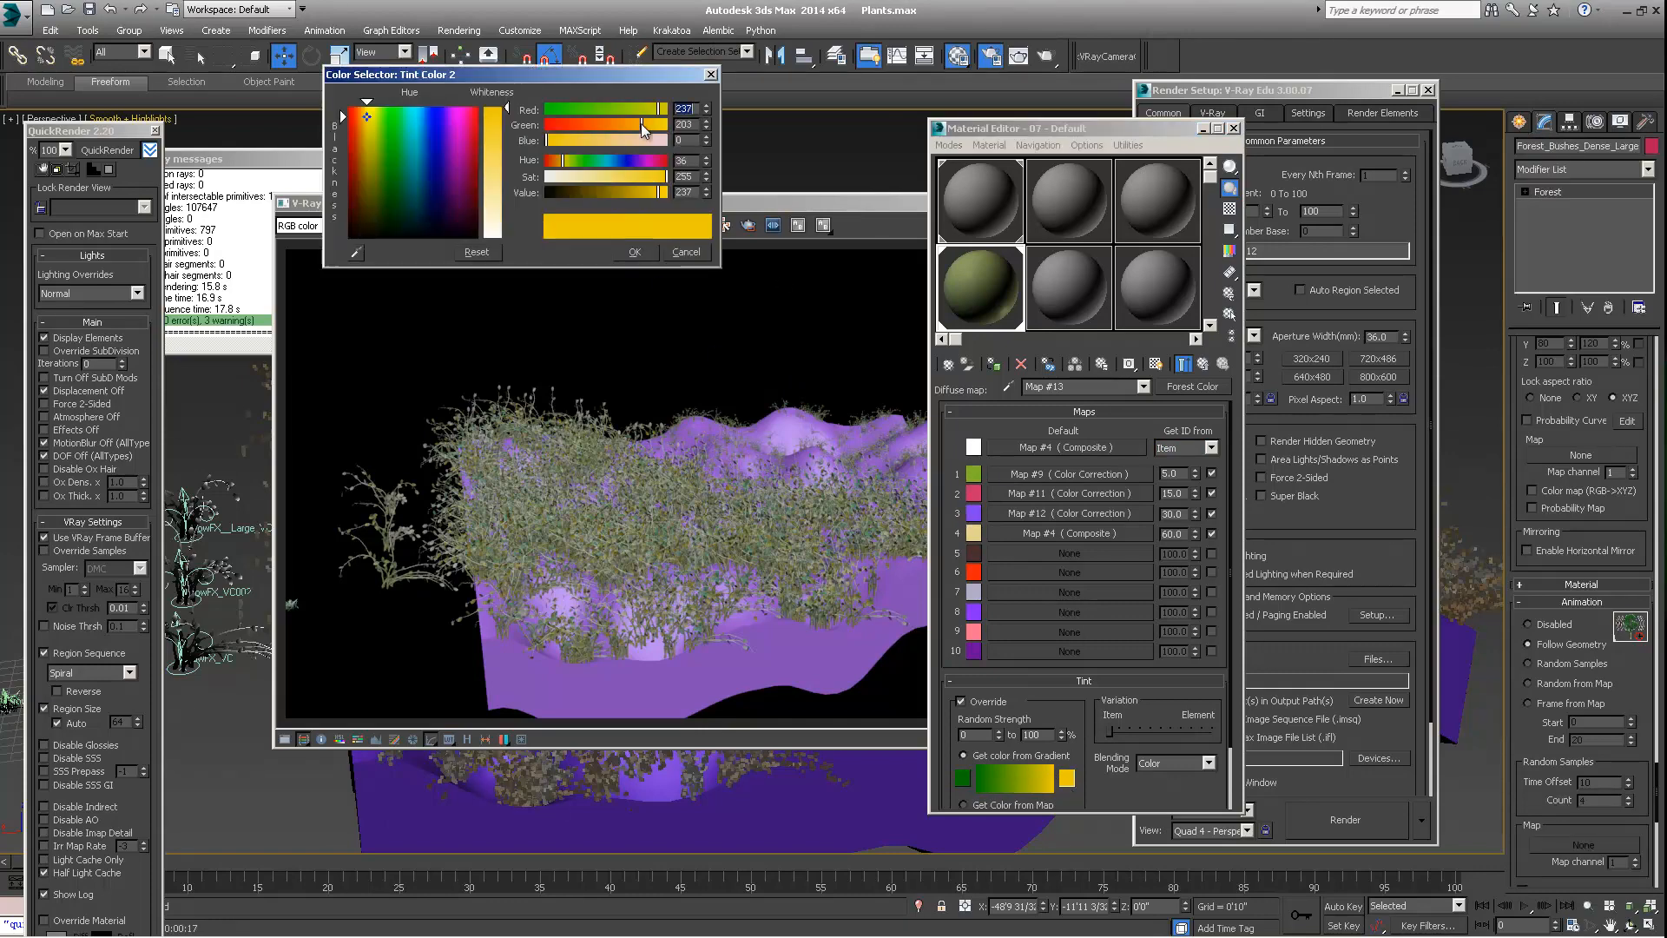
drag(641, 123, 505, 122)
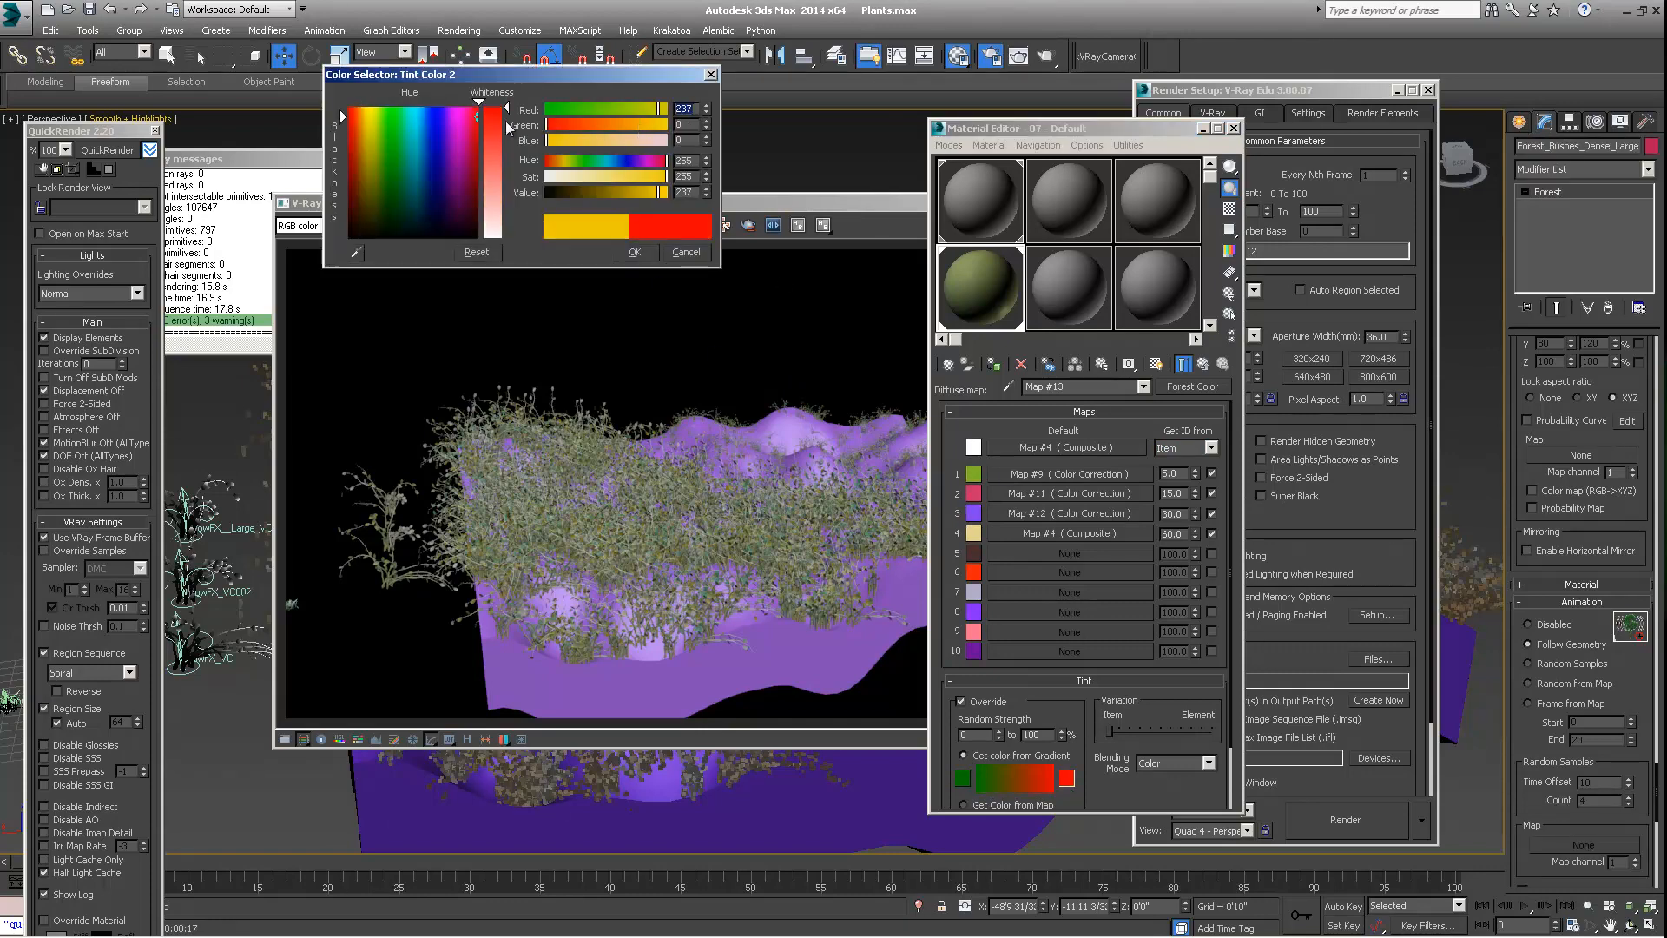
click(631, 256)
click(108, 151)
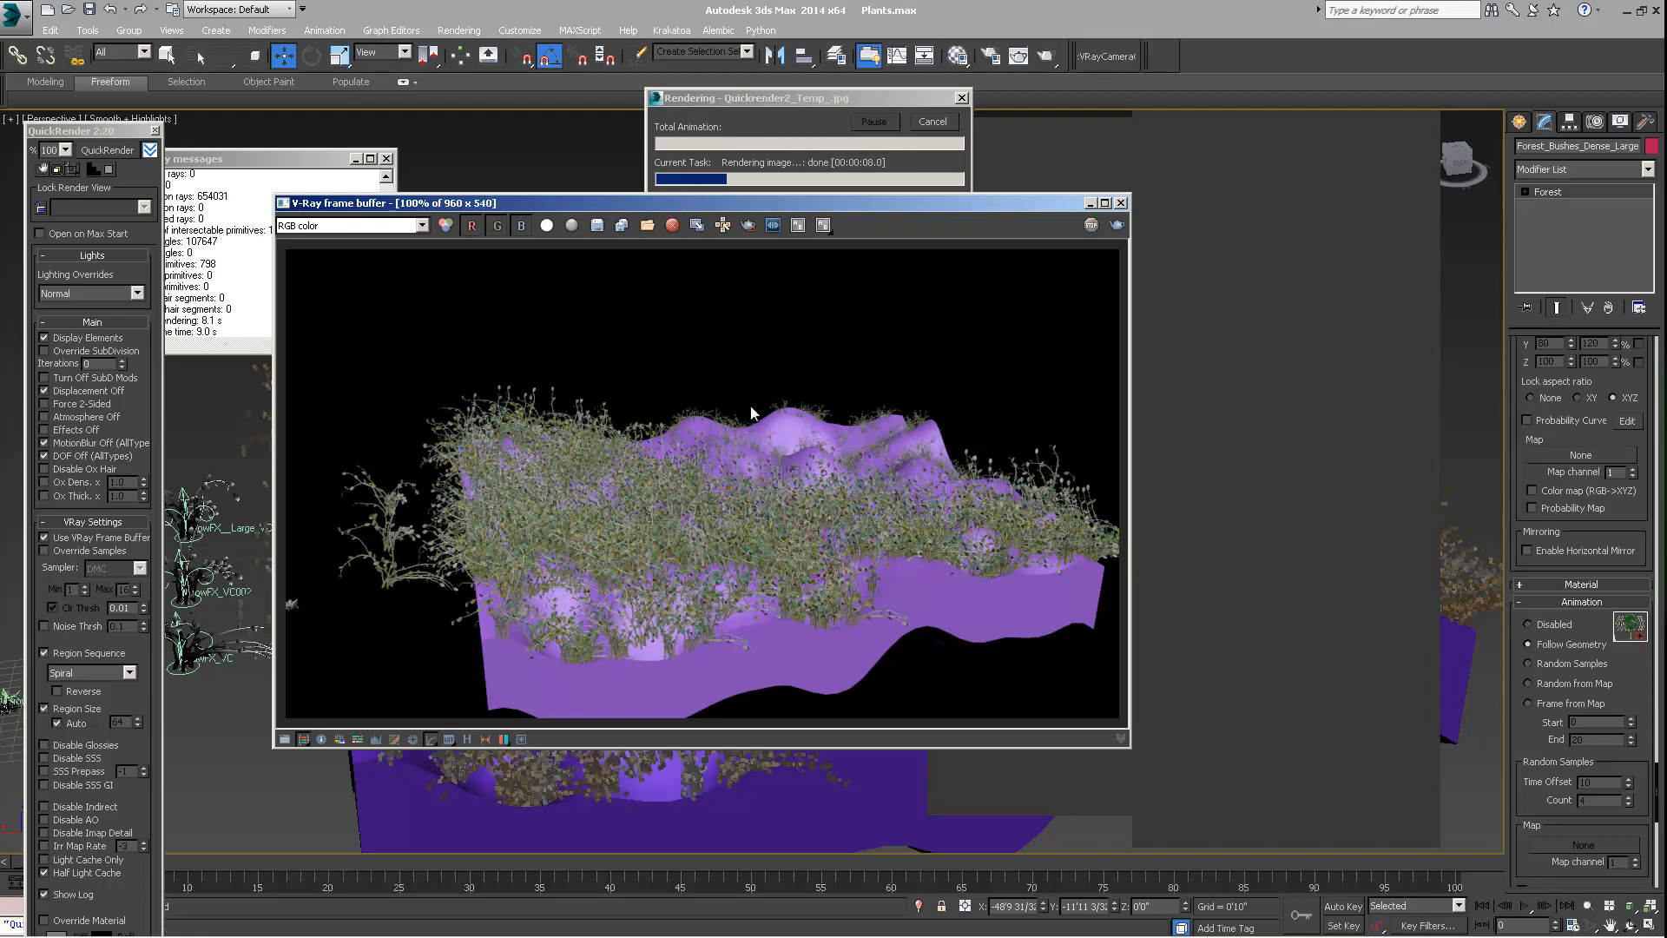
Set the tint's minimum random strength to 100% and render the bushes again with QuickRender
key(m)
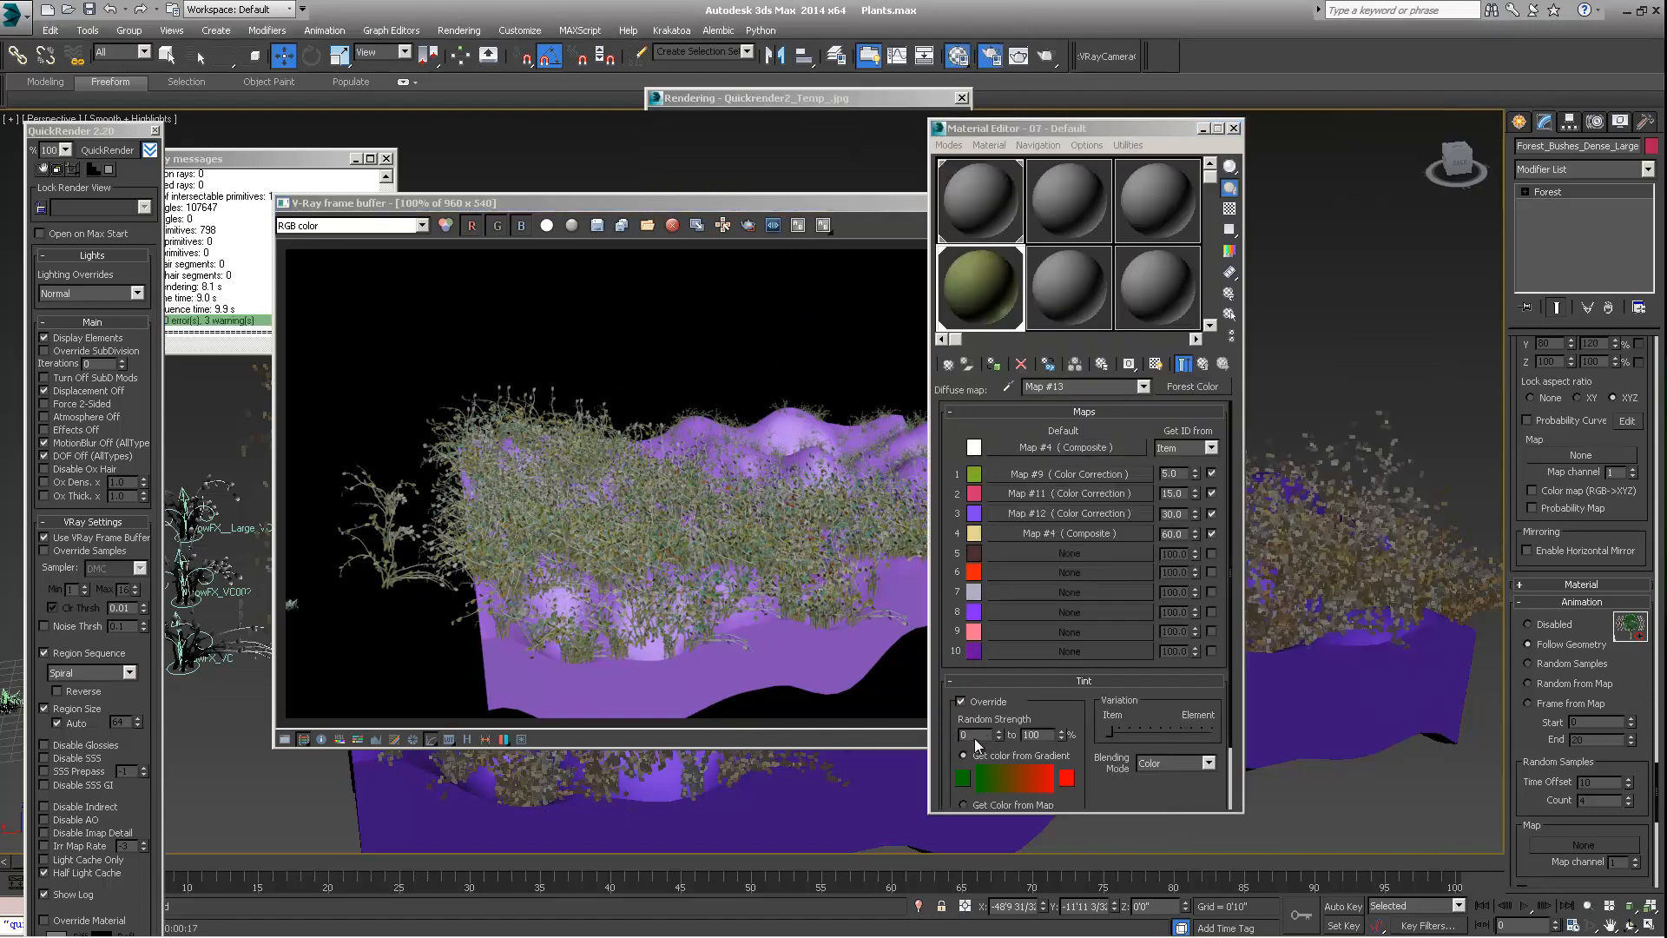
double_click(975, 734)
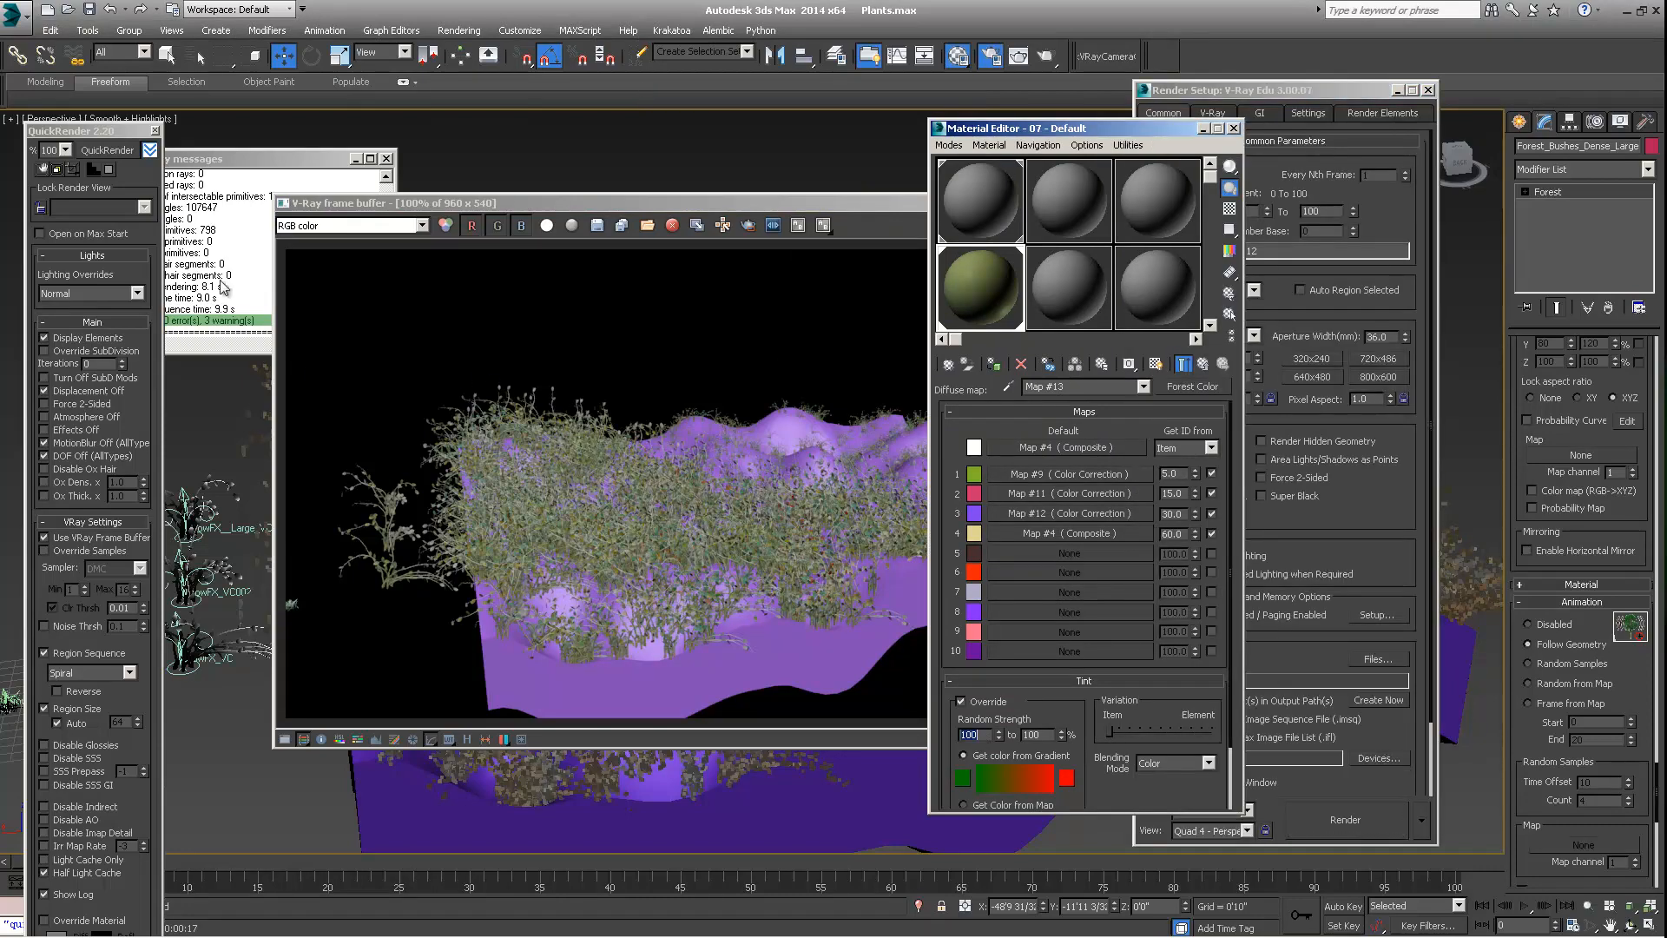
click(118, 154)
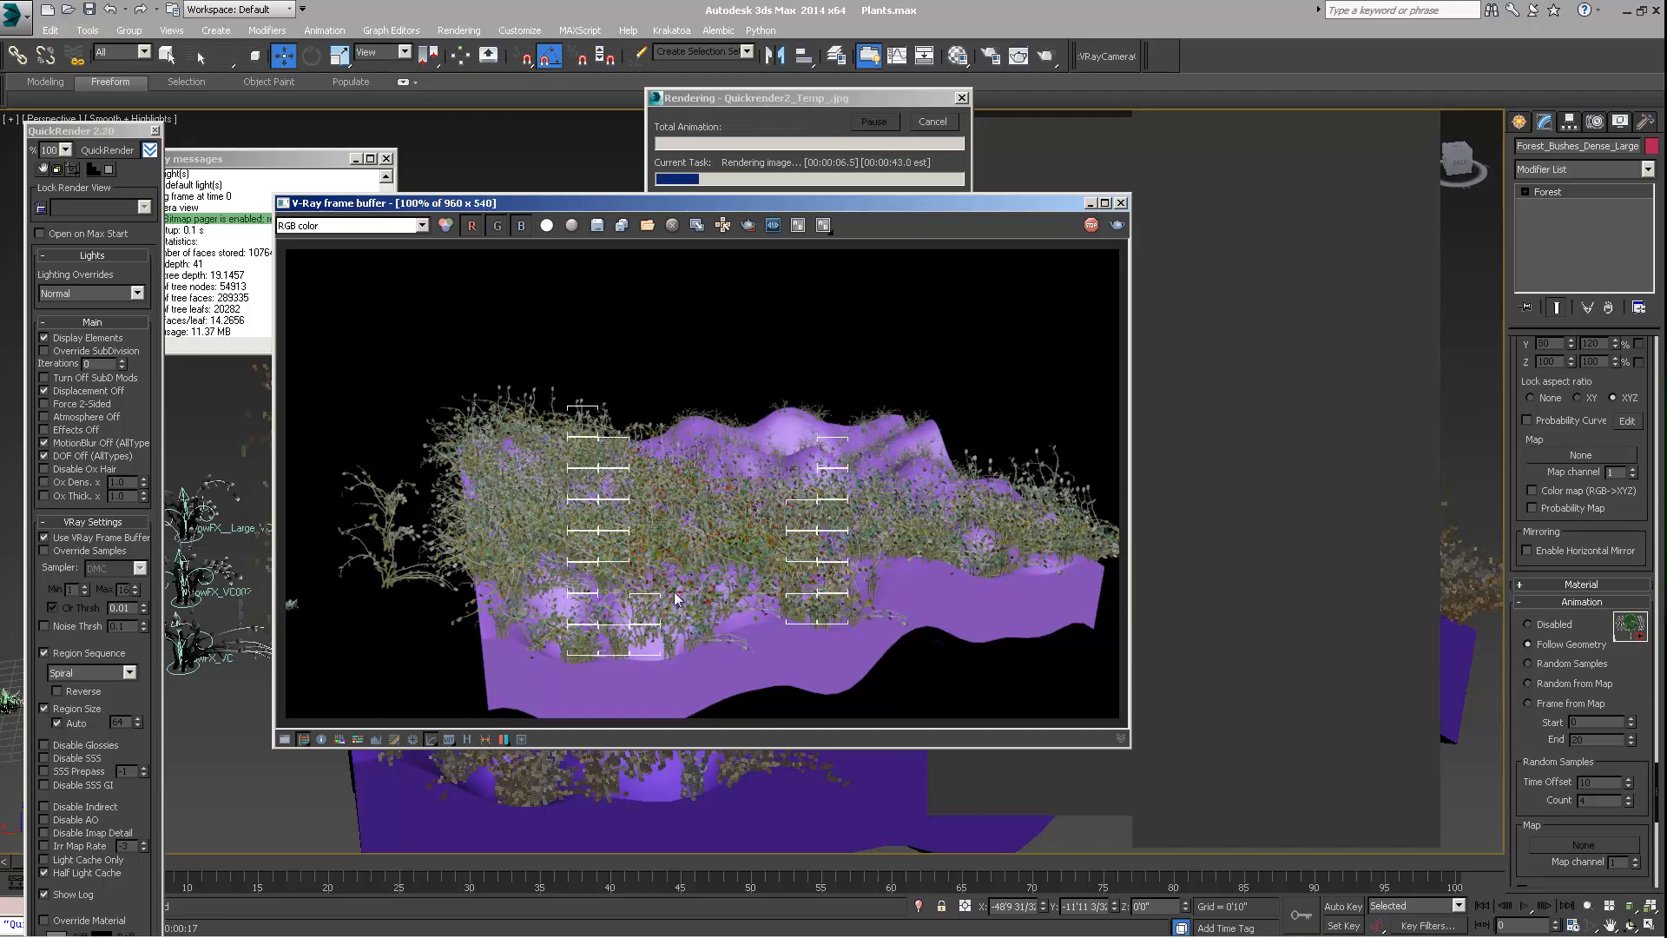
Examine the green-to-red leaf tint across the rendered bushes at 200% in the V-Ray frame buffer and compare it with the Forest Color settings
scroll(670, 594, up, 1)
middle_drag(670, 594, 519, 549)
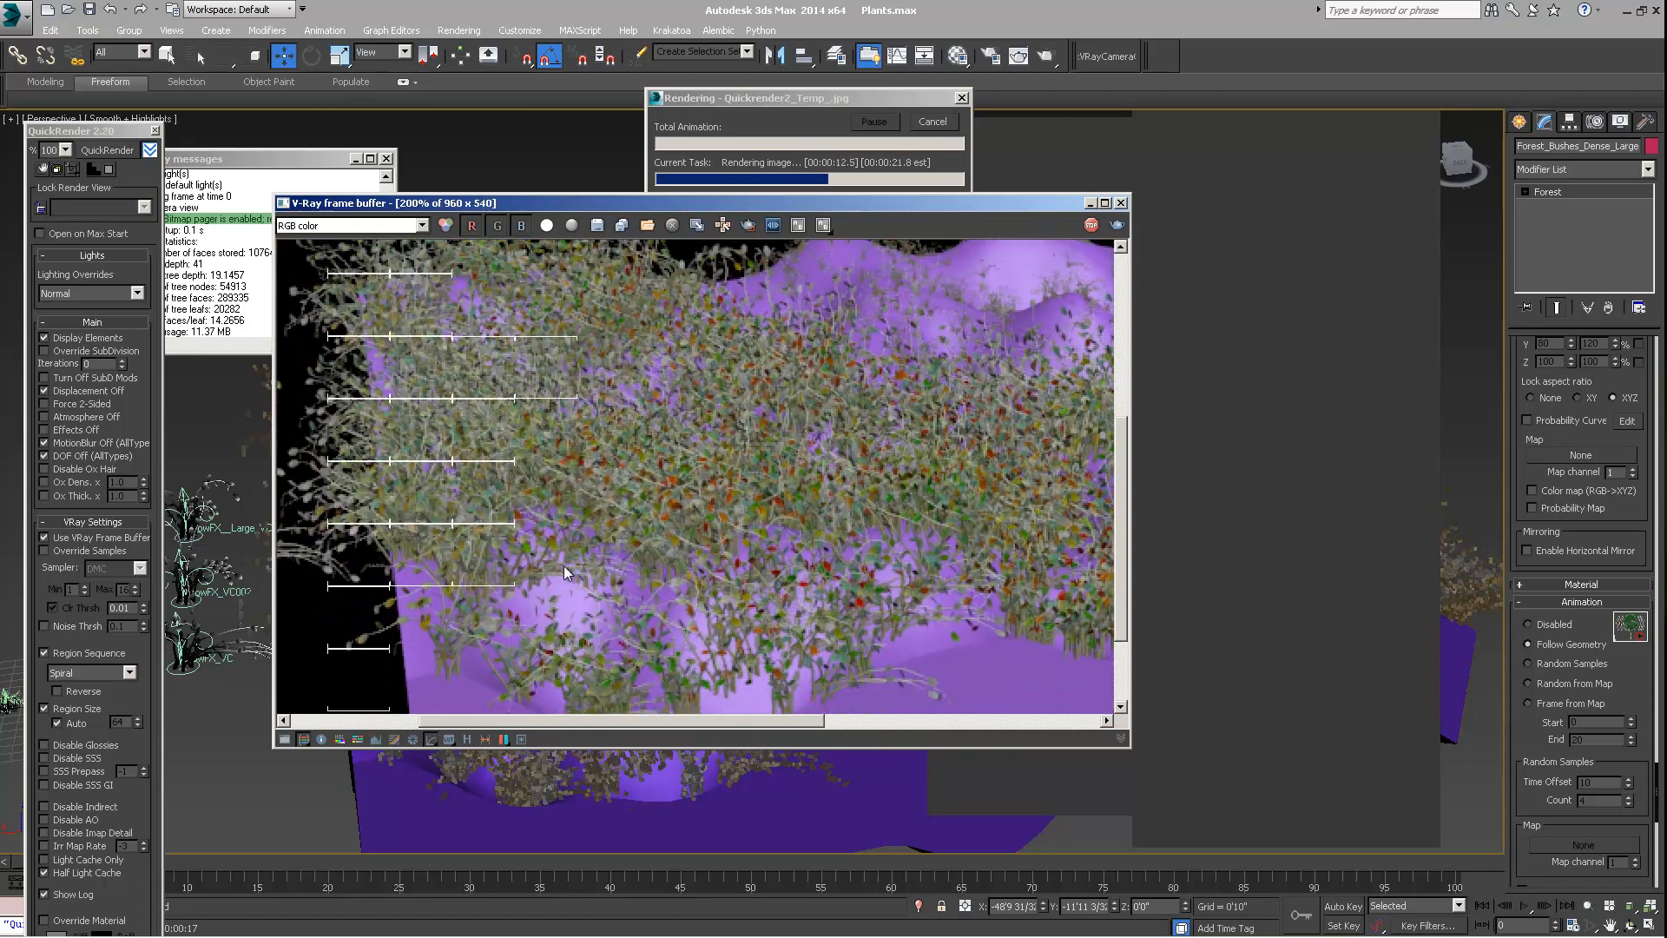
middle_drag(554, 475, 639, 528)
middle_drag(522, 324, 549, 396)
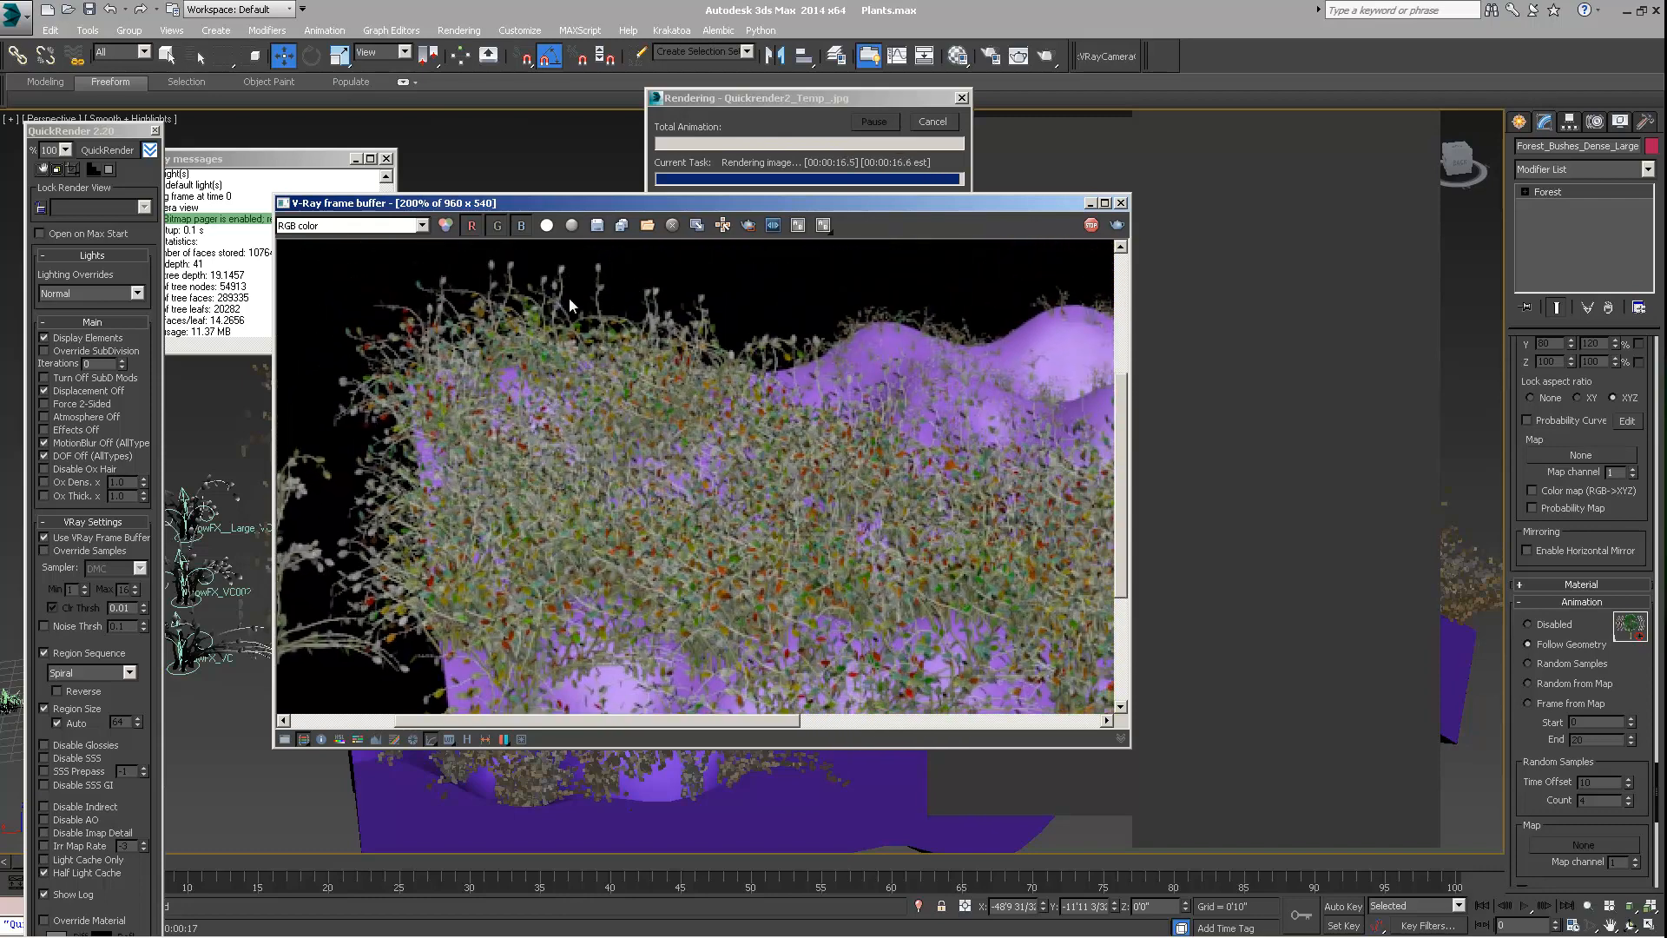
key(m)
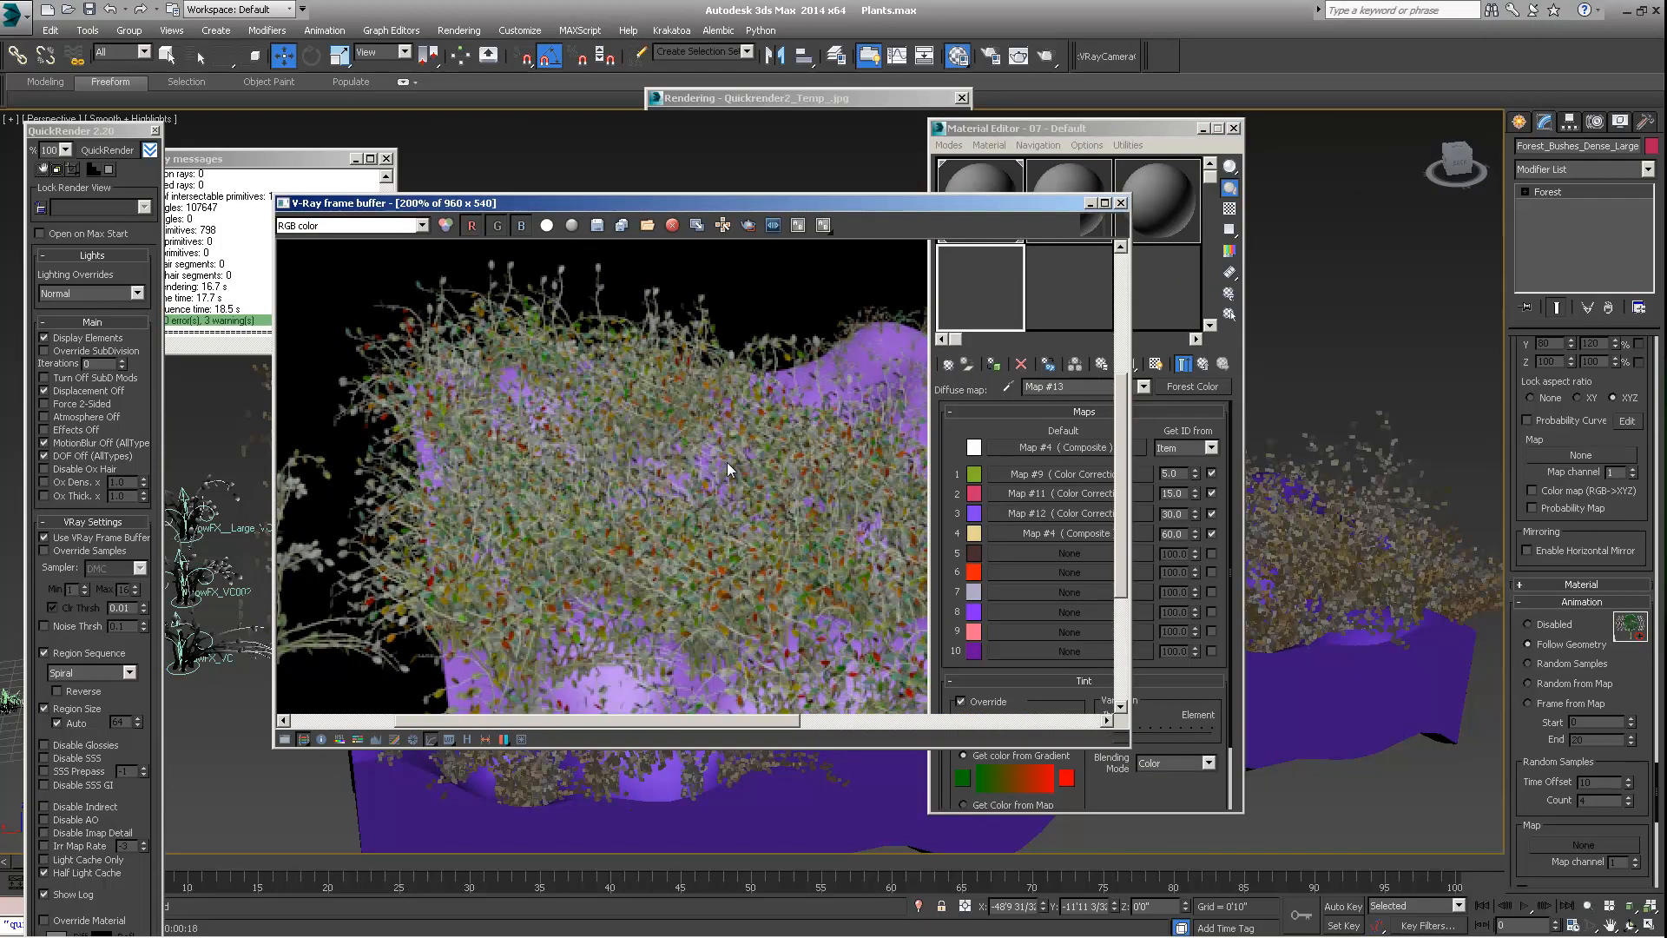
double_click(600, 455)
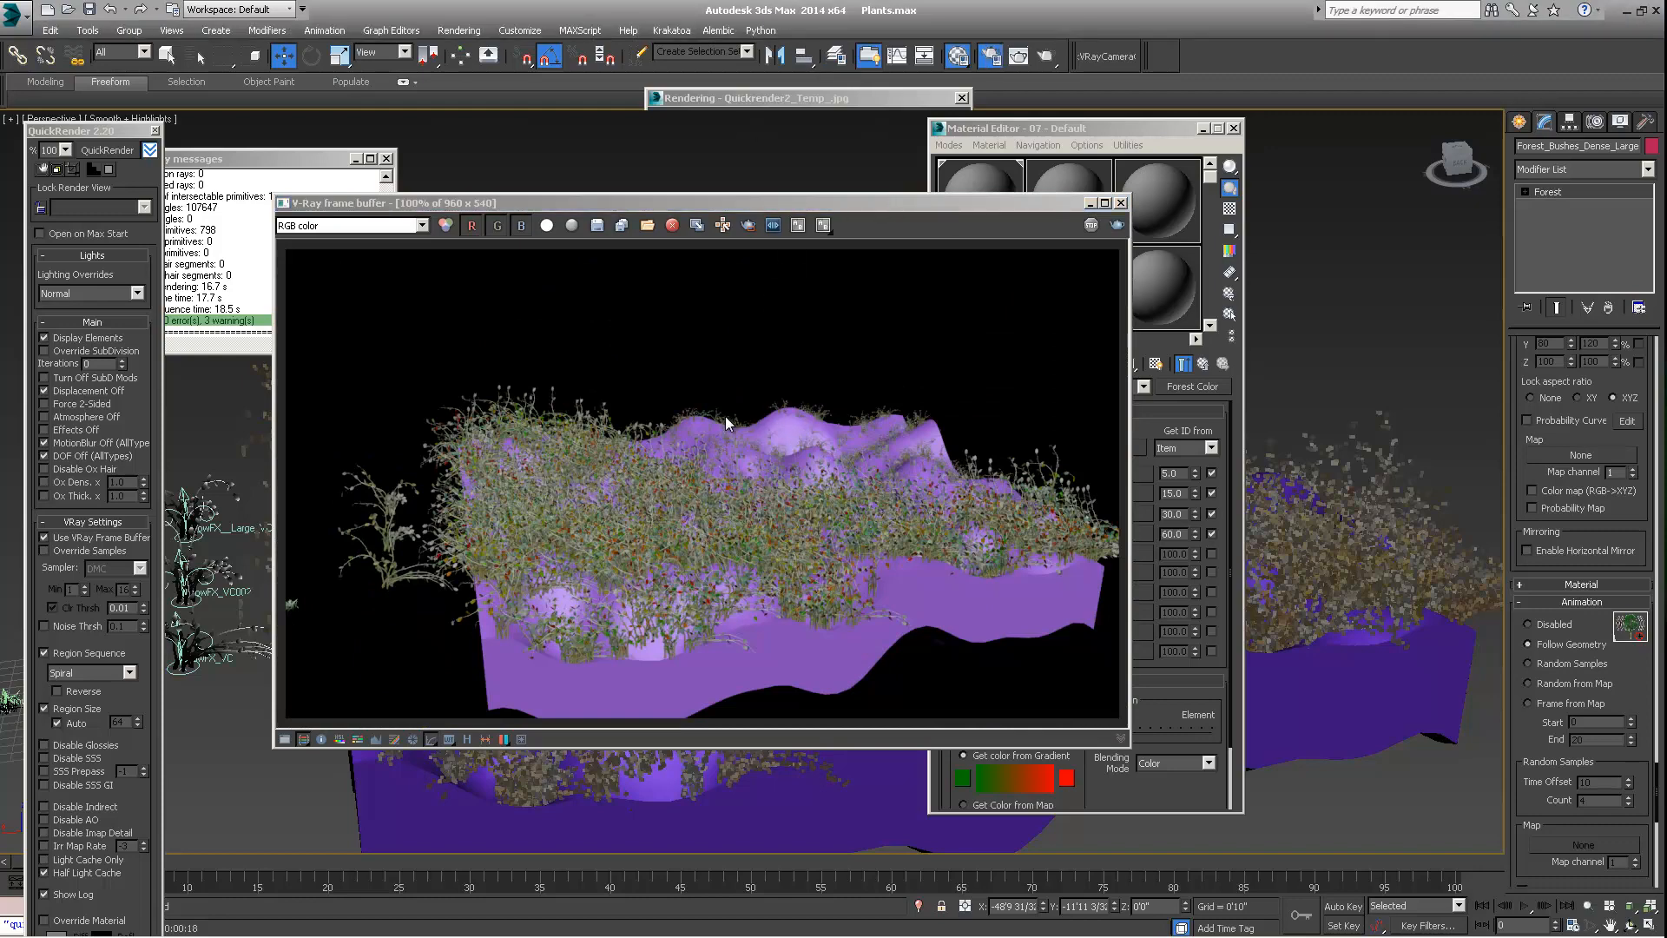
key(F10)
scroll(681, 517, up, 1)
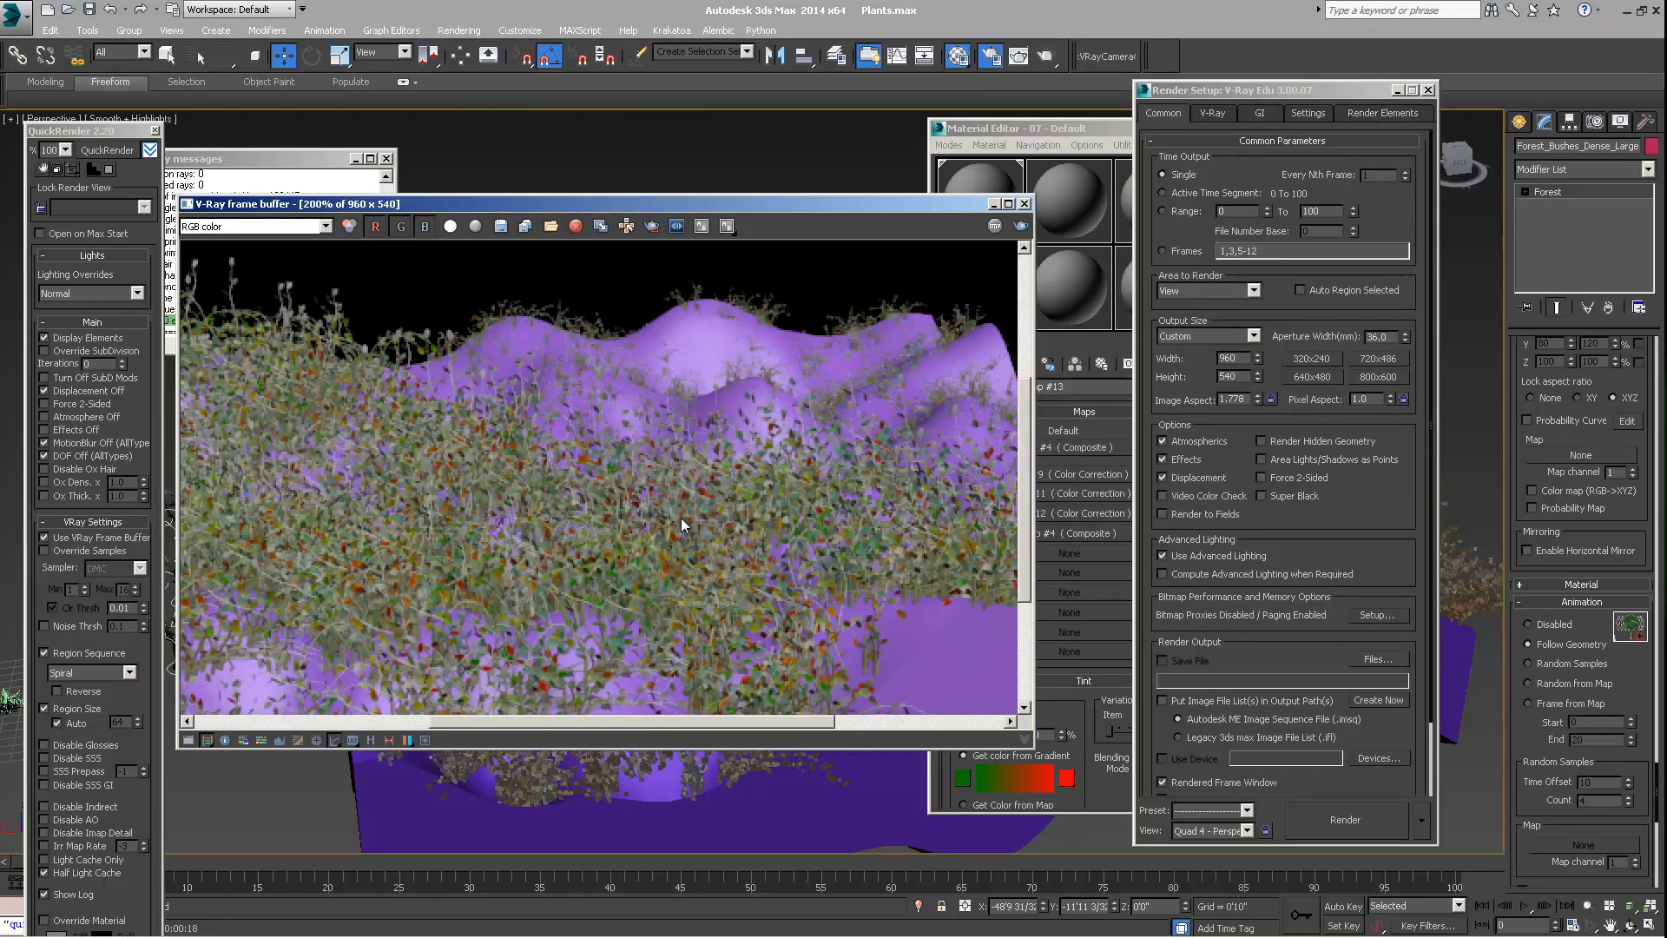
middle_drag(681, 517, 690, 462)
scroll(689, 462, down, 1)
scroll(590, 510, up, 1)
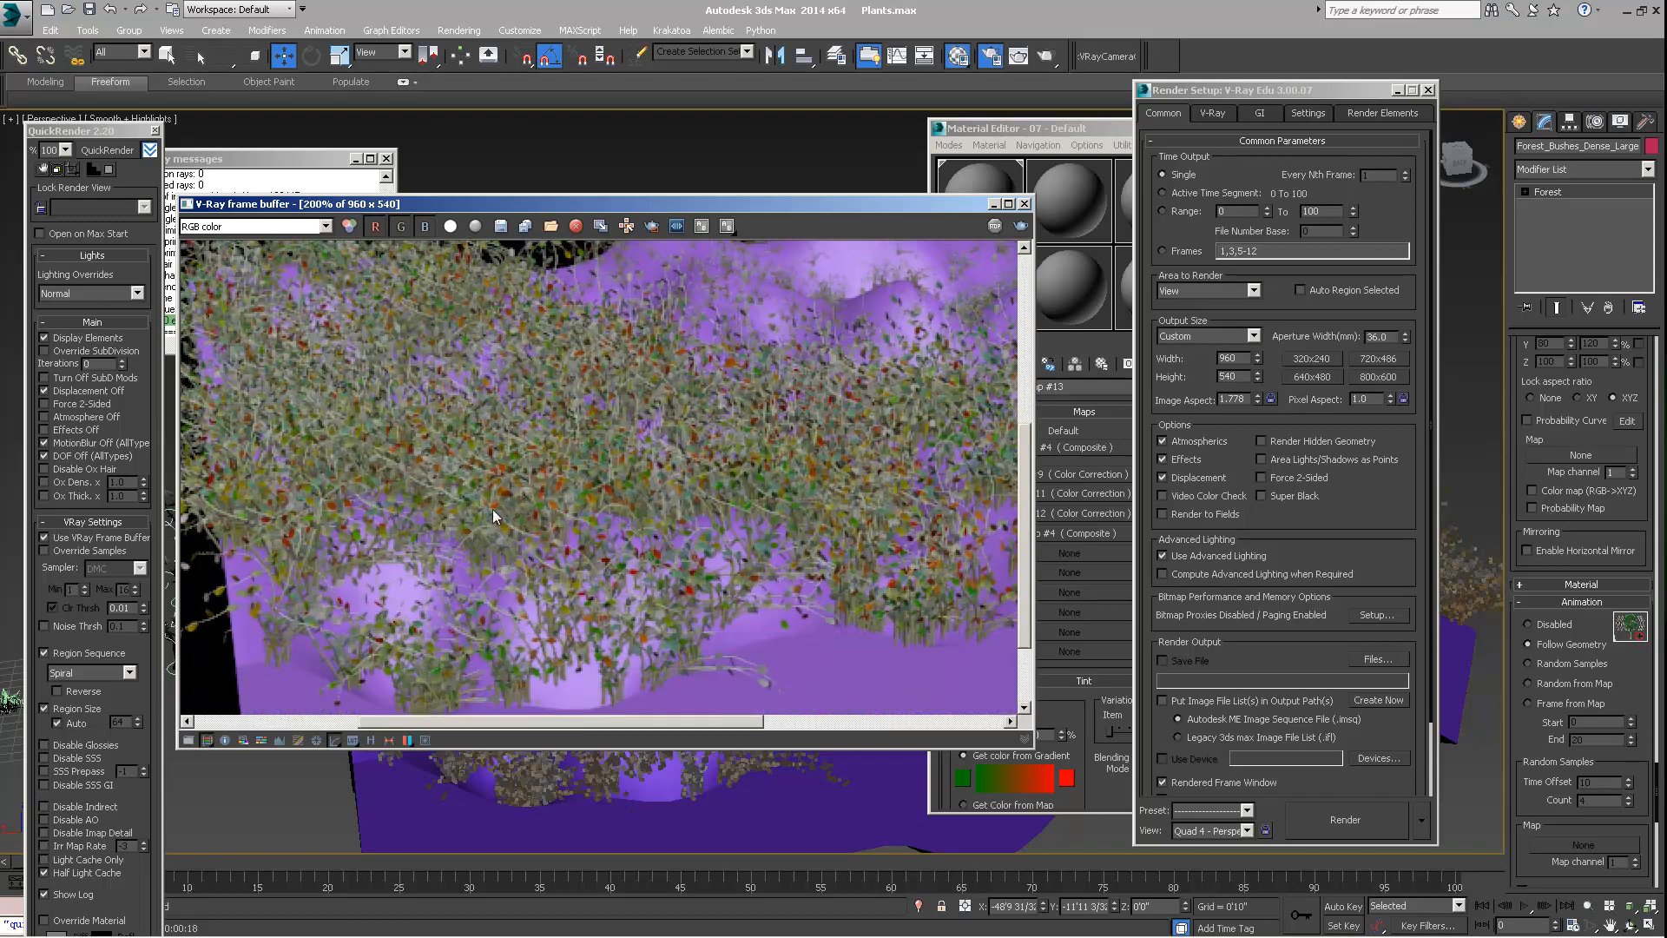
middle_drag(487, 634, 520, 607)
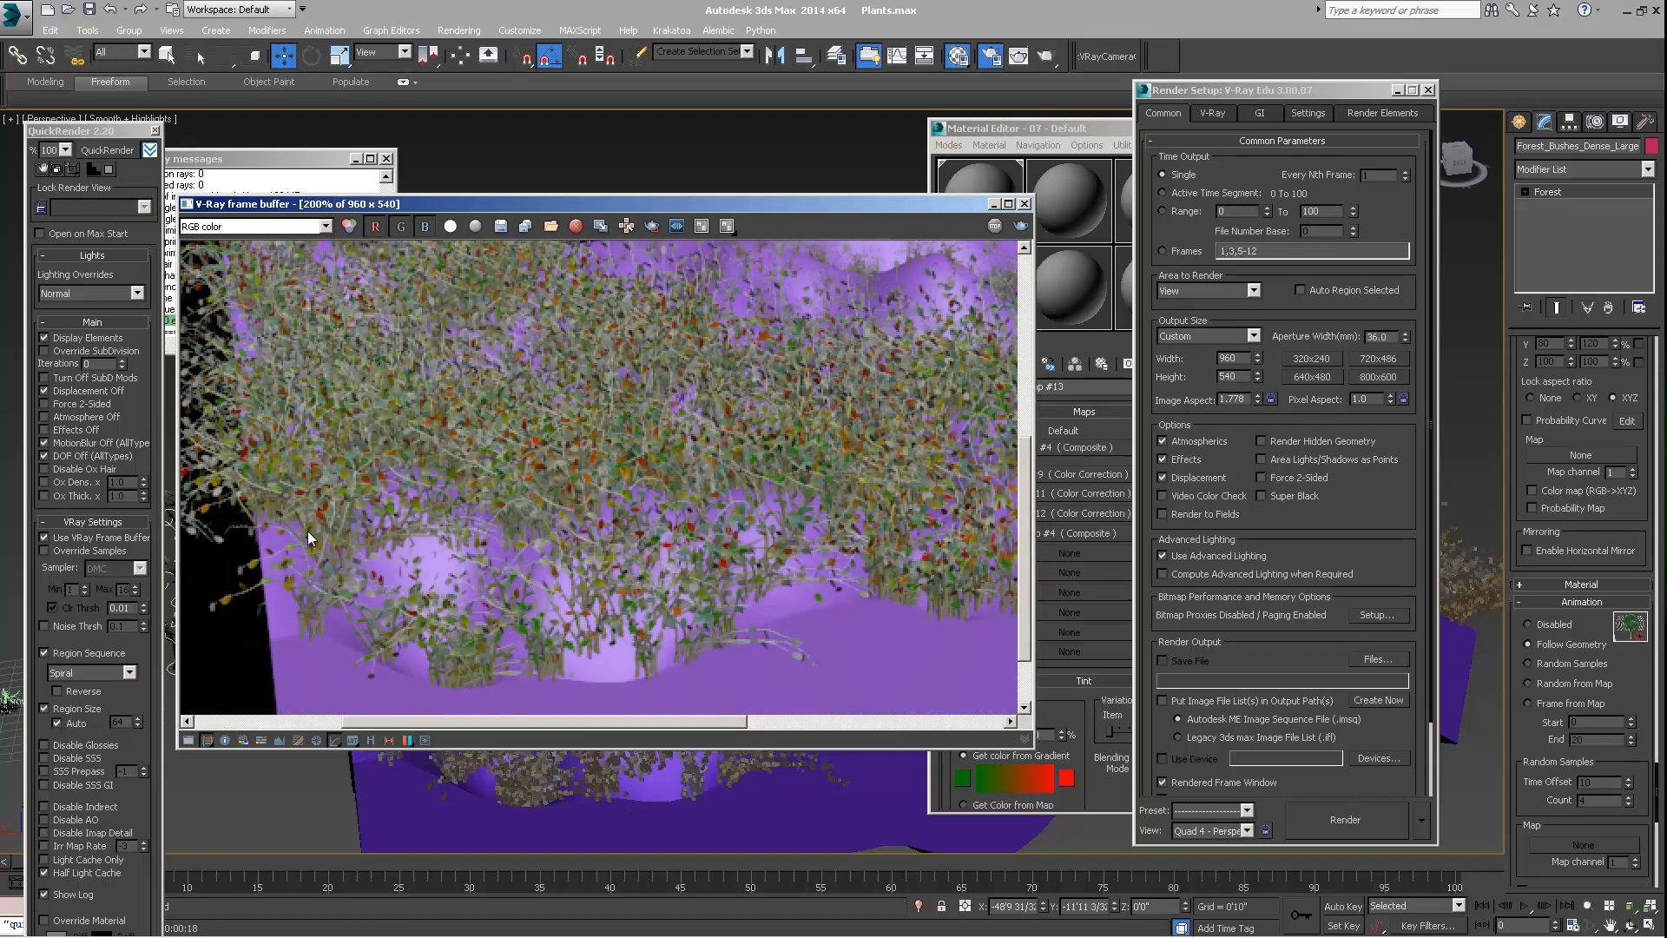
scroll(500, 525, down, 1)
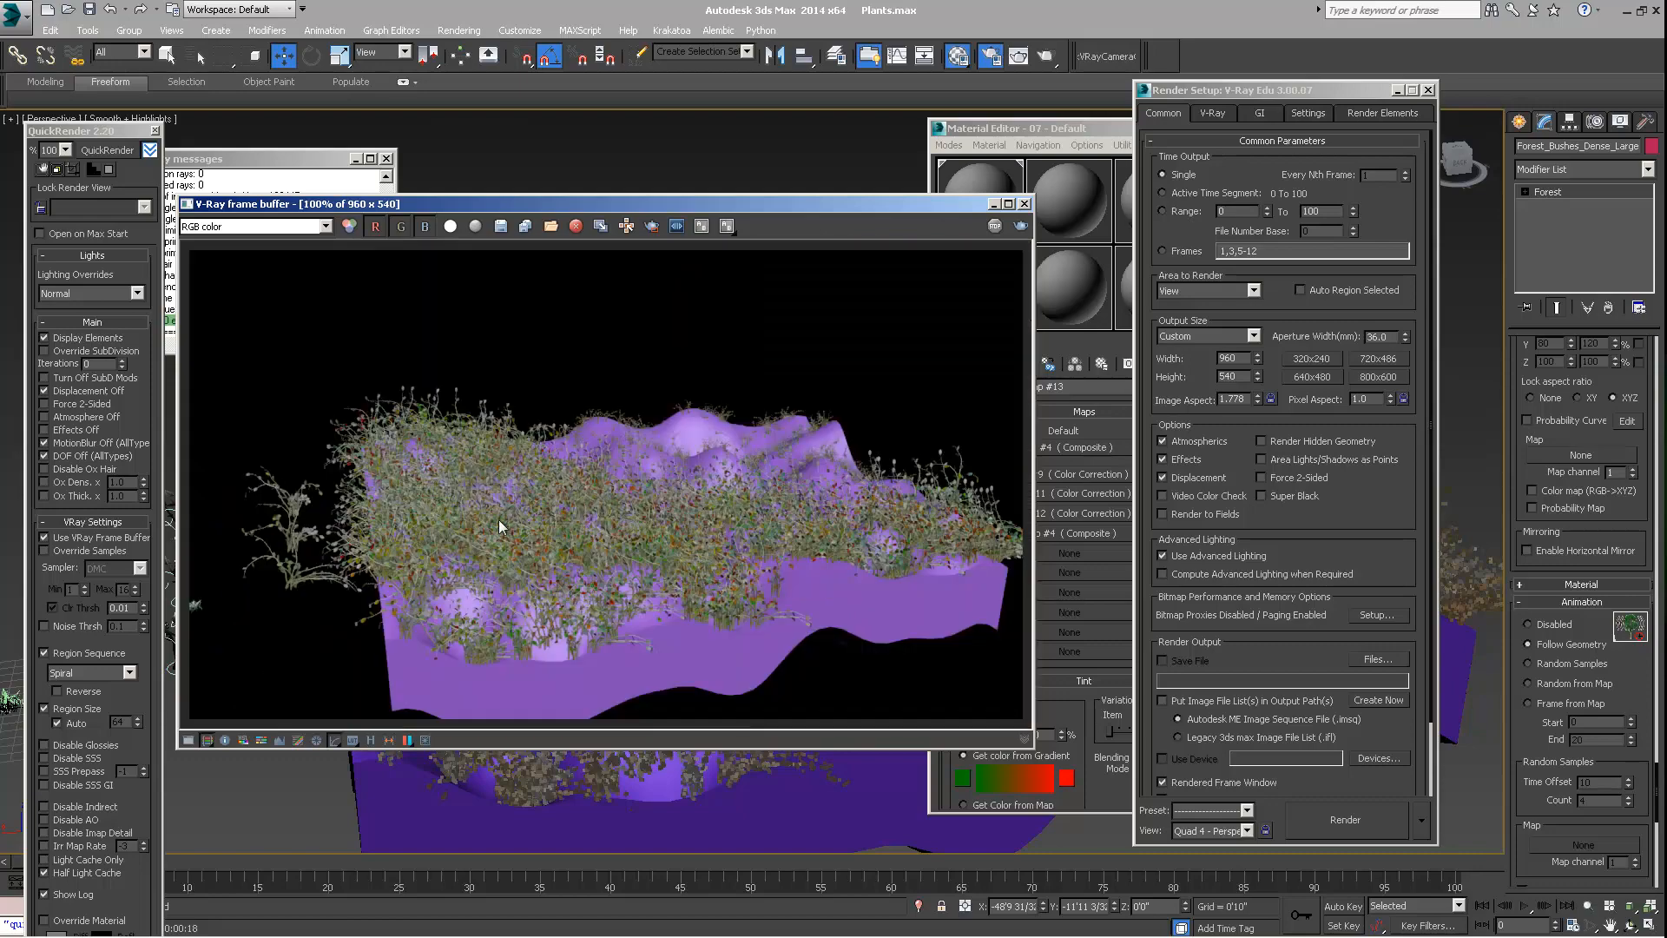
drag(681, 205, 621, 205)
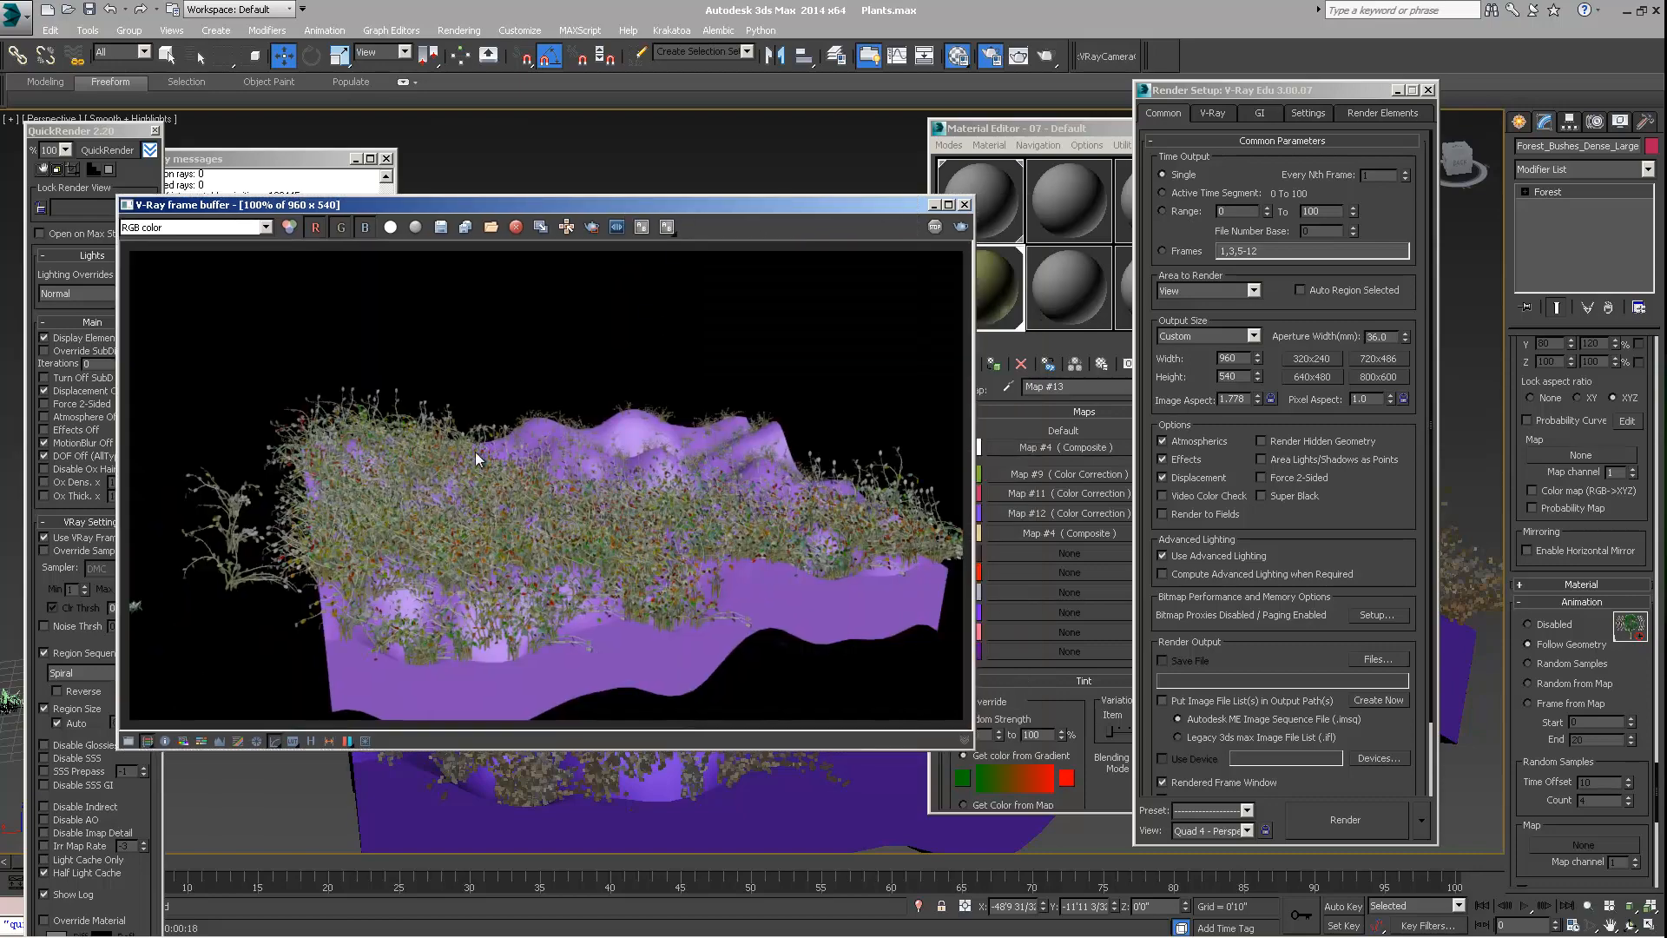
click(1002, 132)
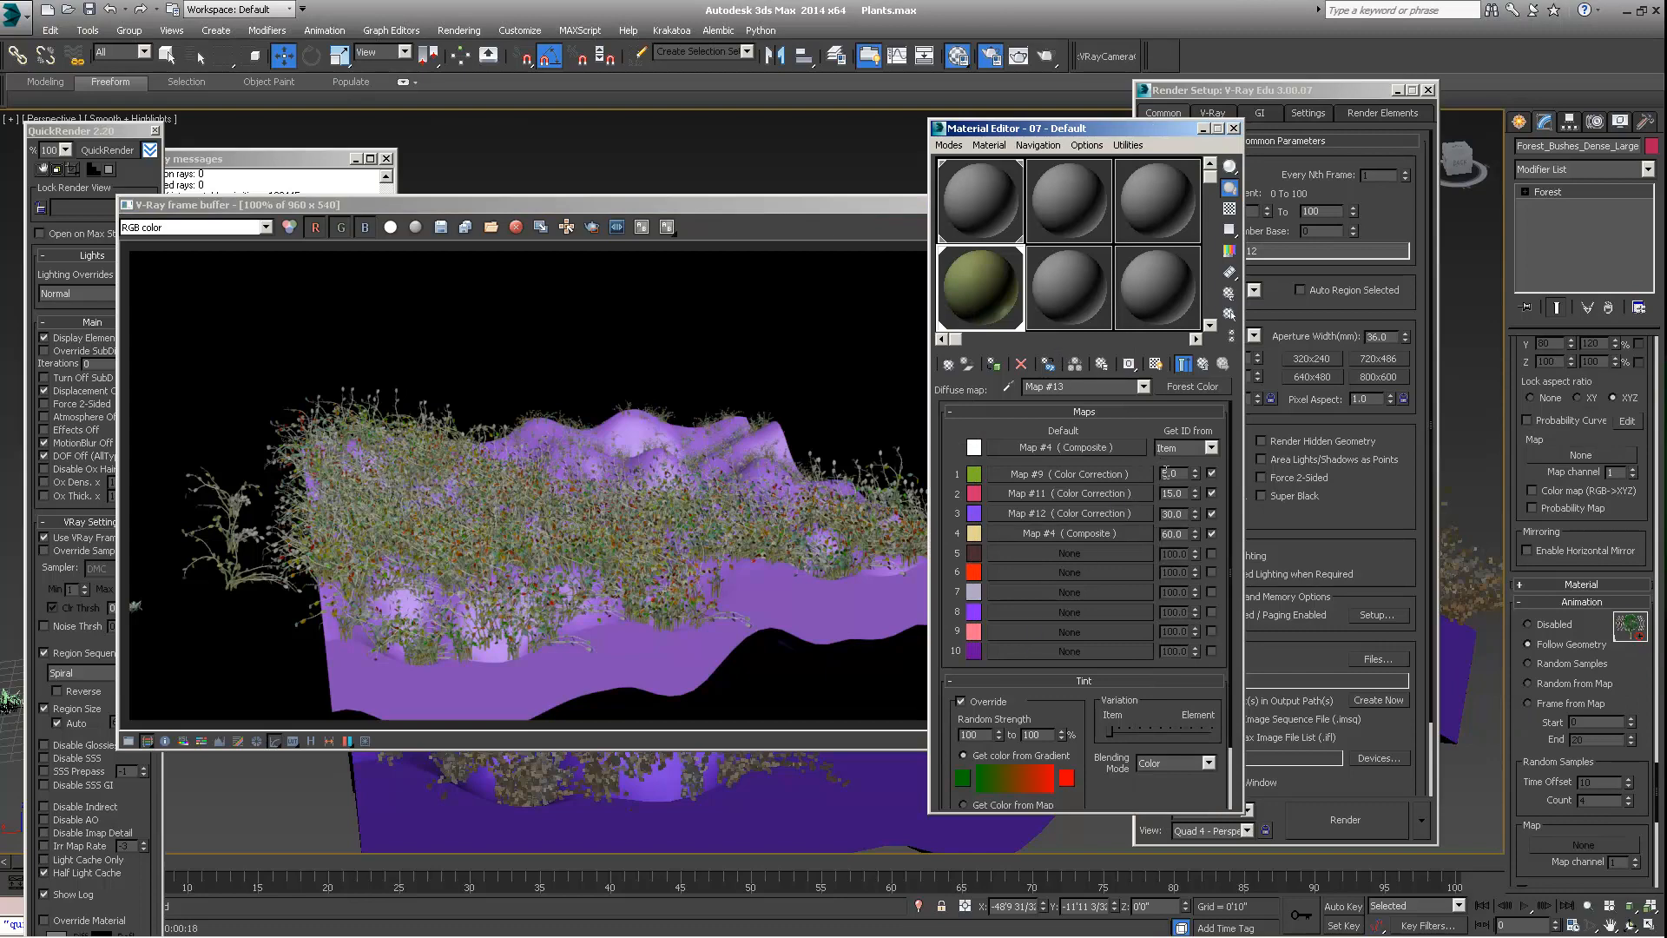
click(456, 492)
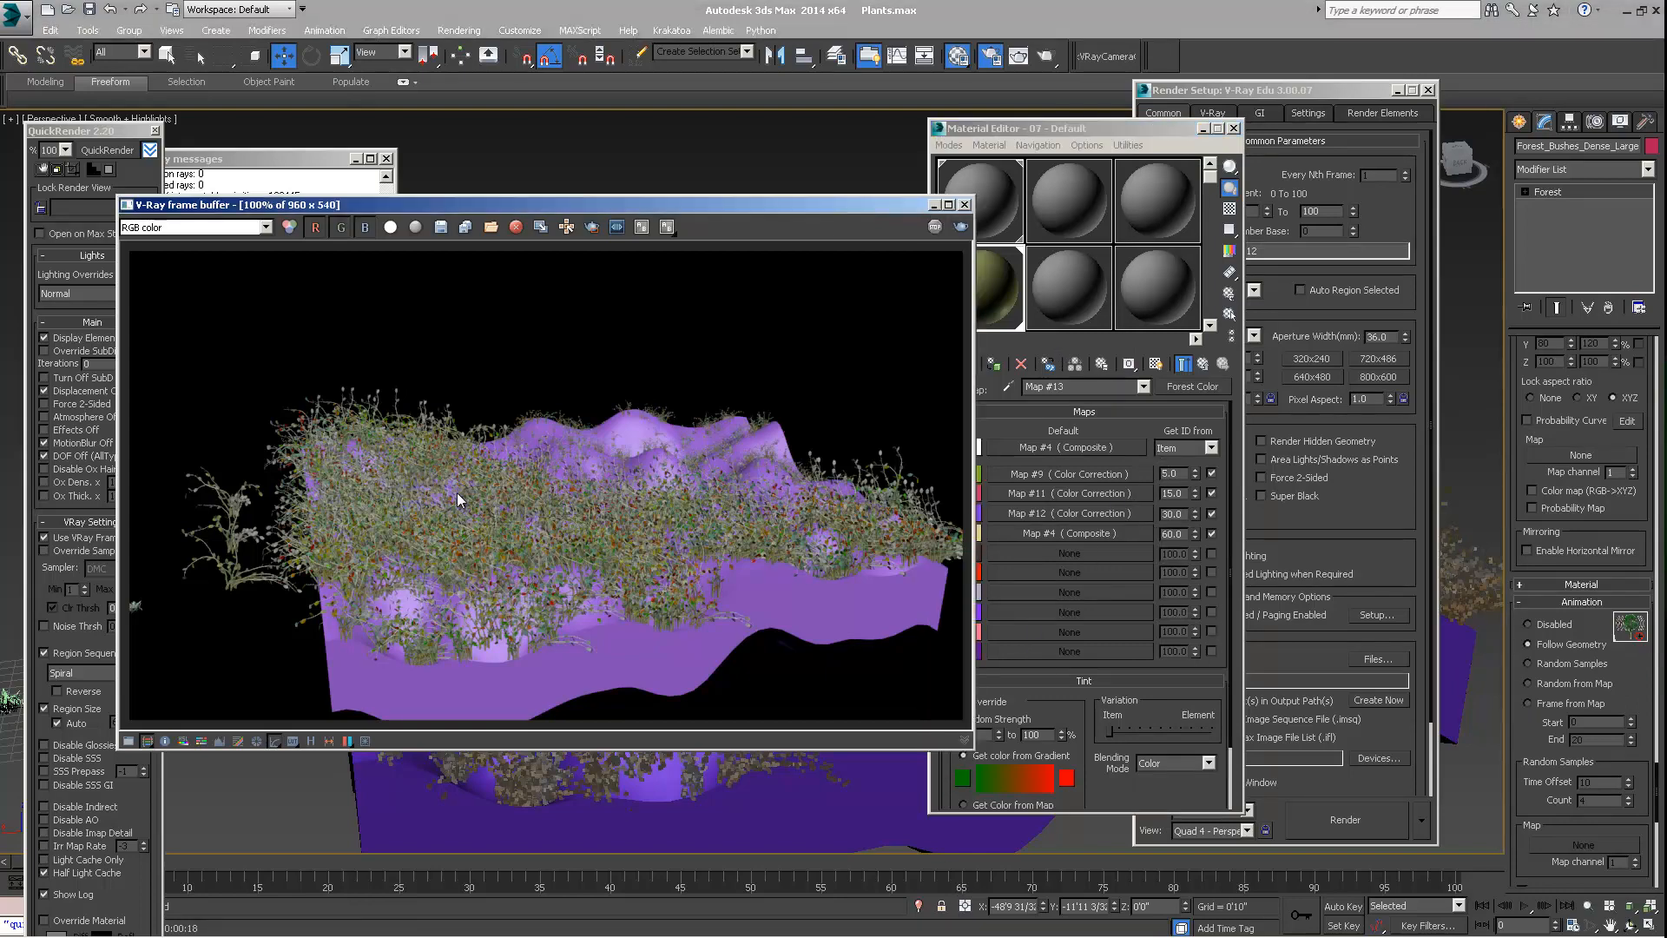
scroll(466, 487, up, 2)
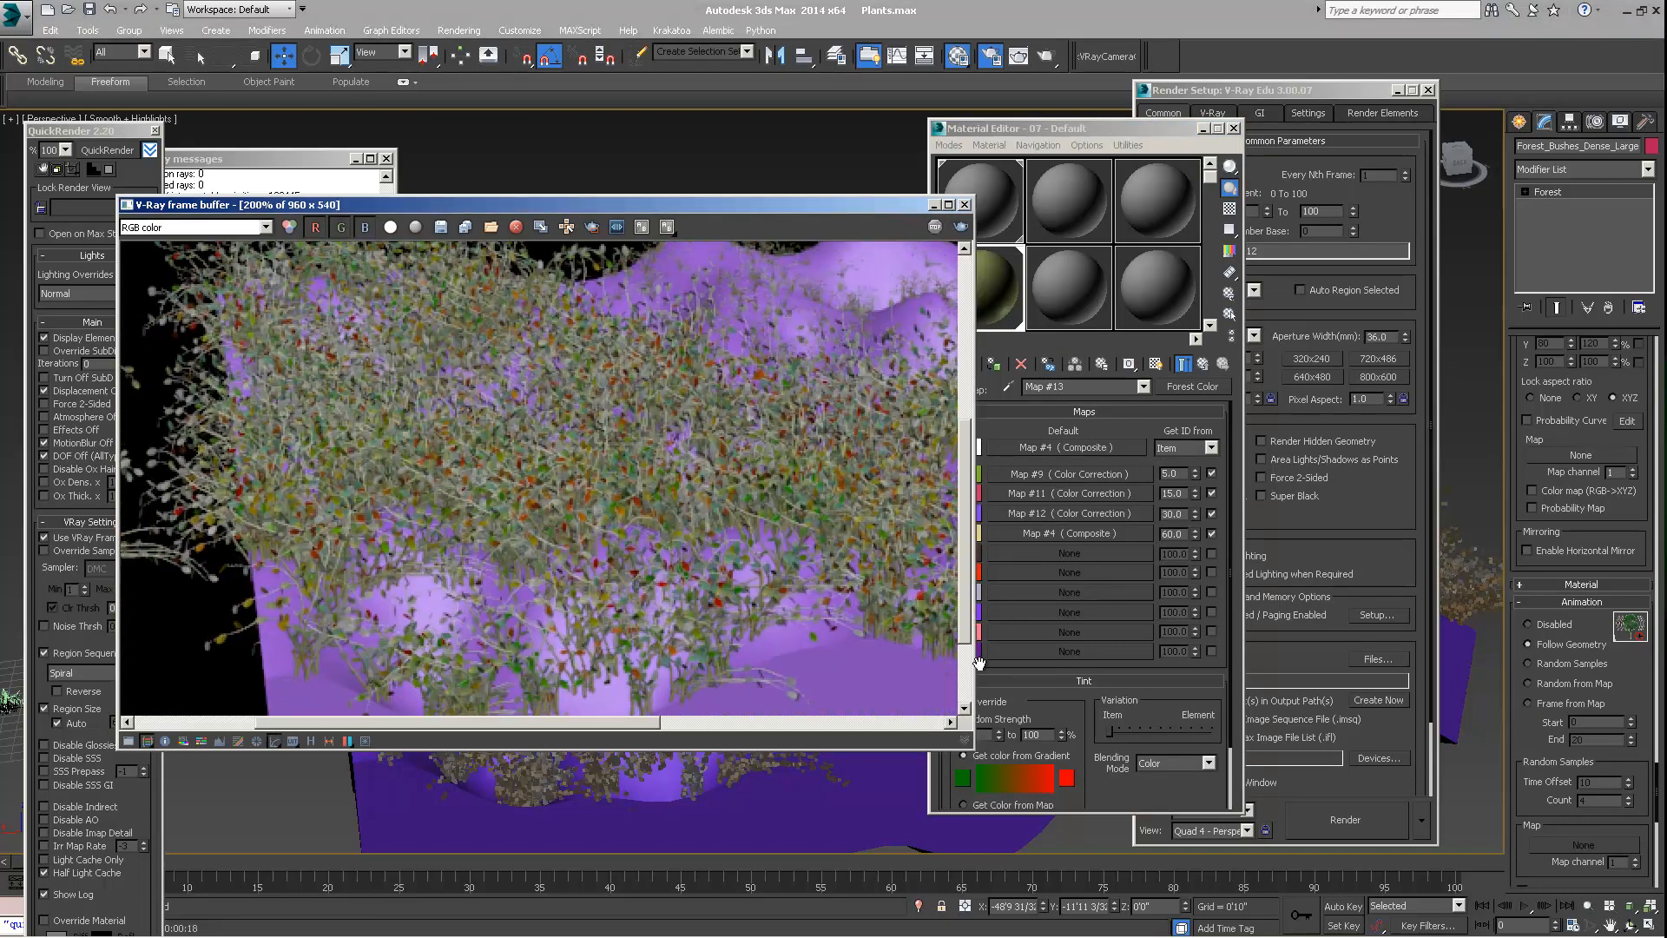
Turn off the Tint override in the Forest Color map and render the view again with QuickRender
click(1037, 690)
click(960, 701)
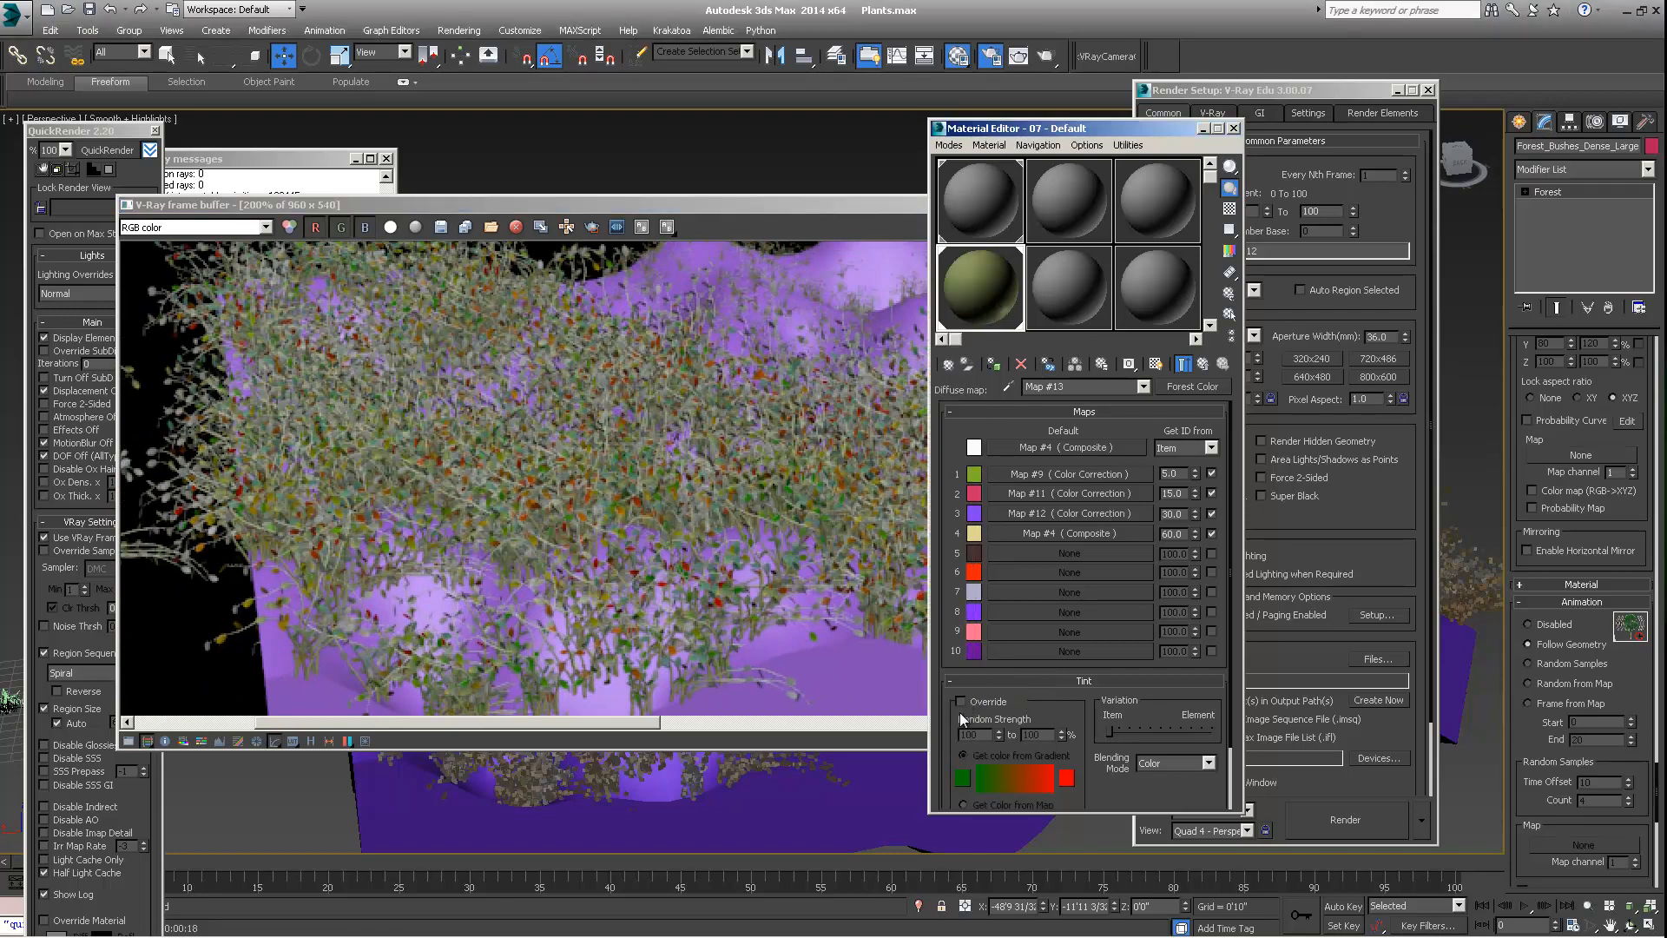
click(619, 462)
scroll(618, 462, down, 2)
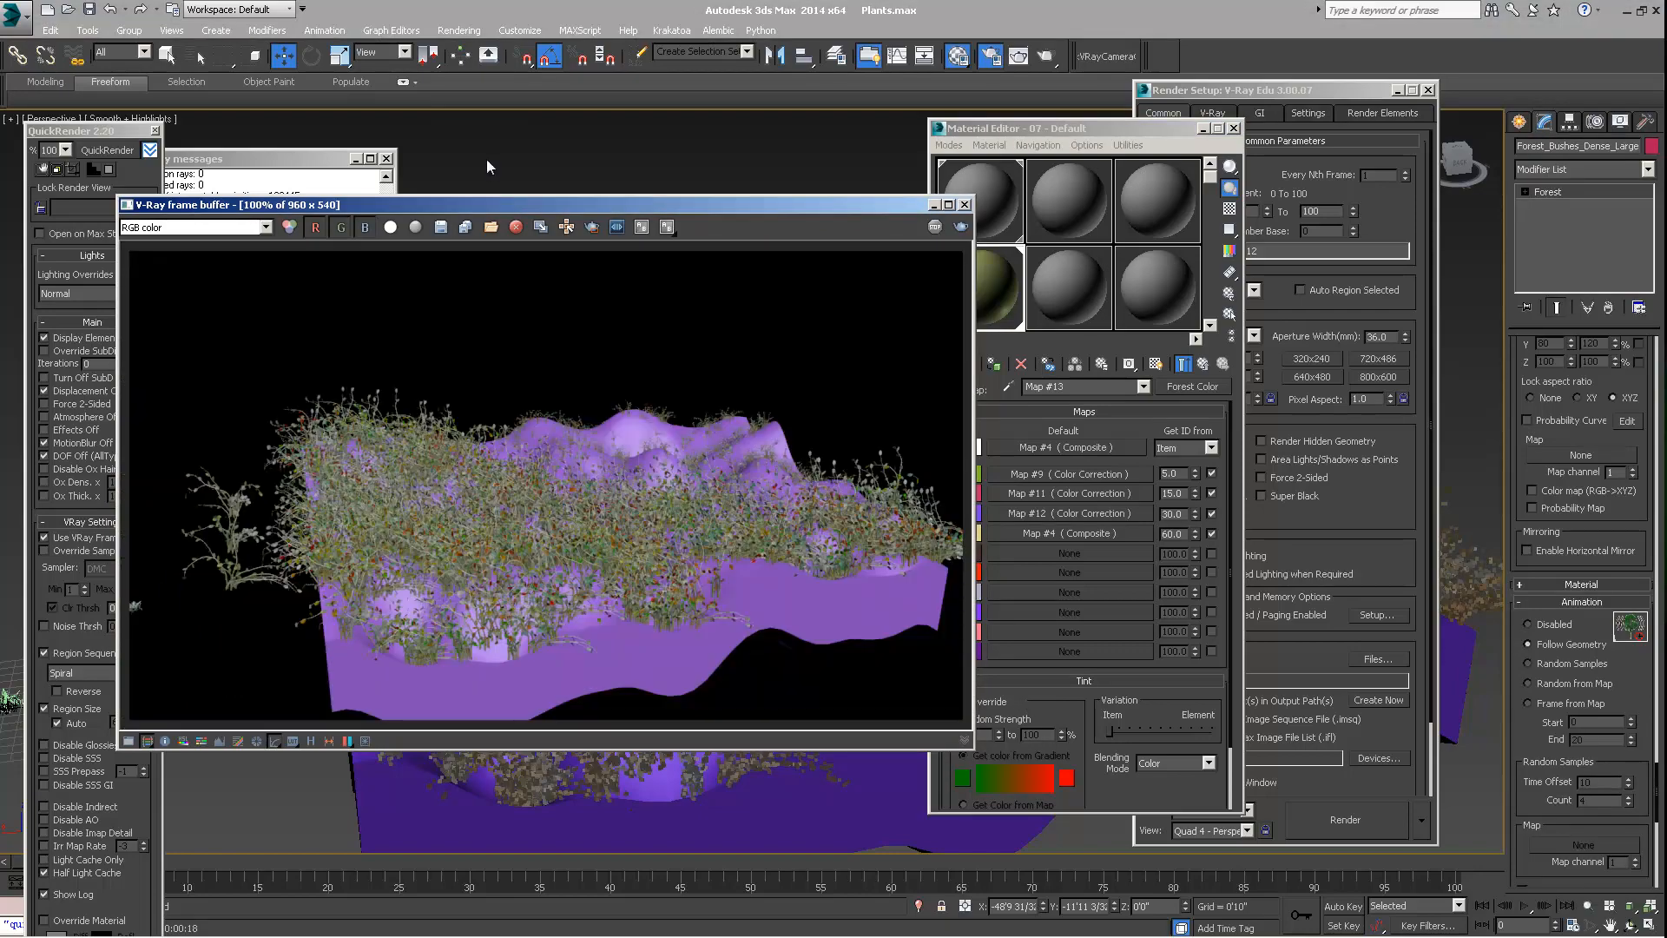
click(115, 148)
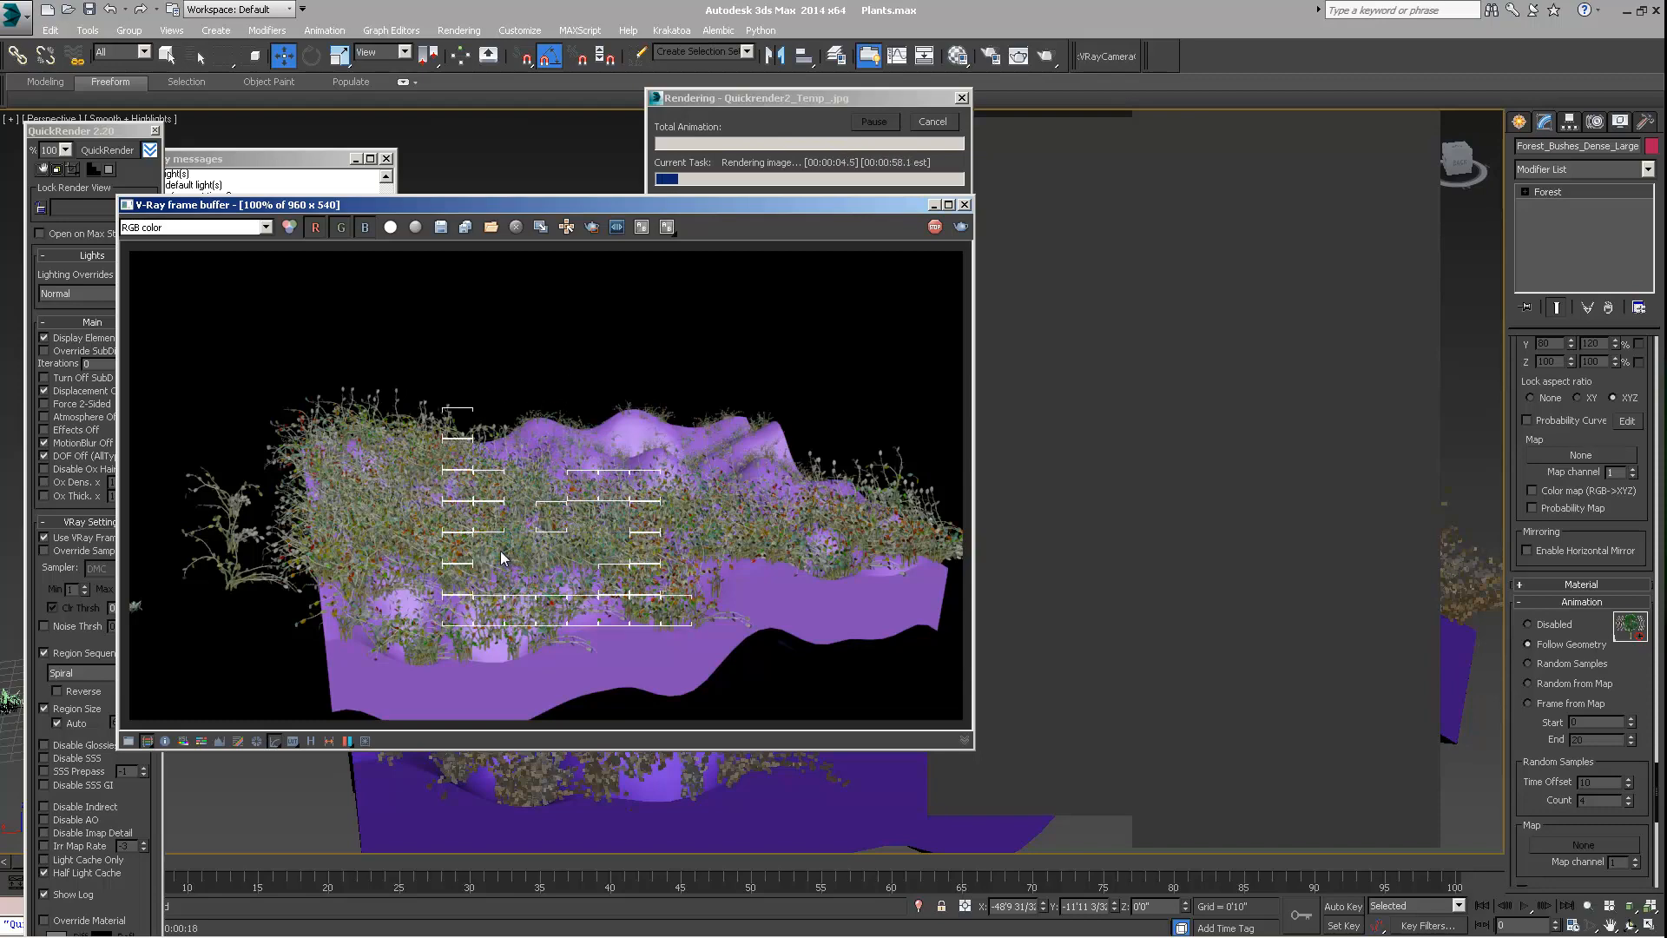
Examine the untinted leaf colours in the new render at 200%, with the Material Editor moved beside the V-Ray frame buffer
scroll(508, 556, up, 1)
middle_drag(516, 542, 517, 520)
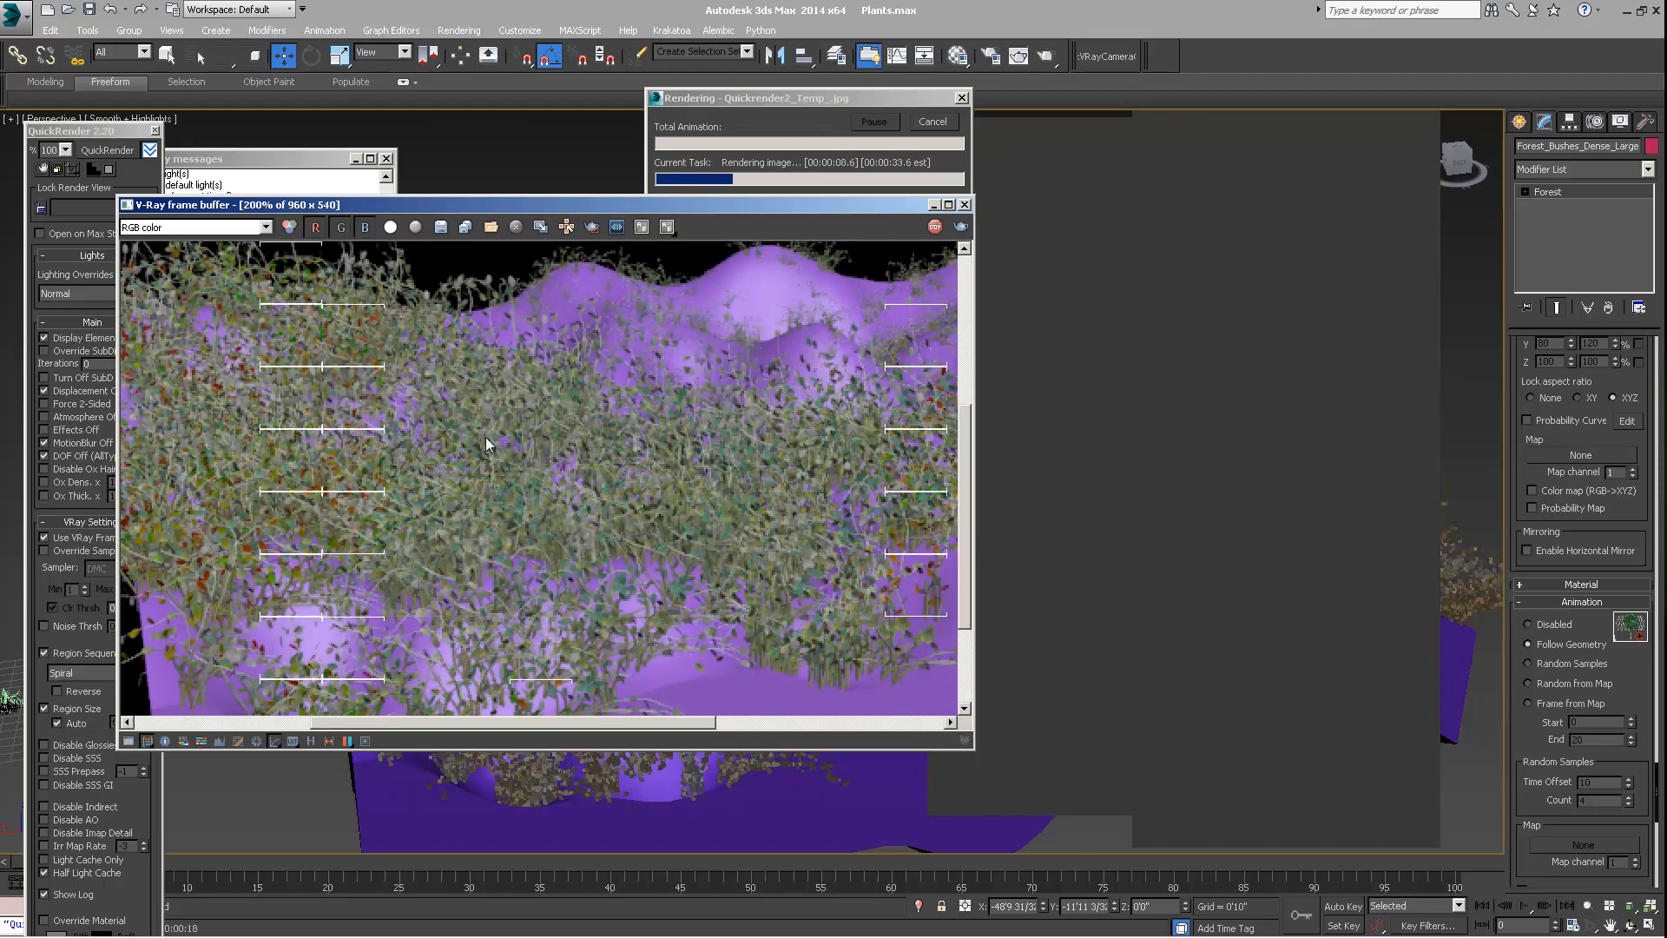
middle_drag(486, 436, 472, 455)
key(m)
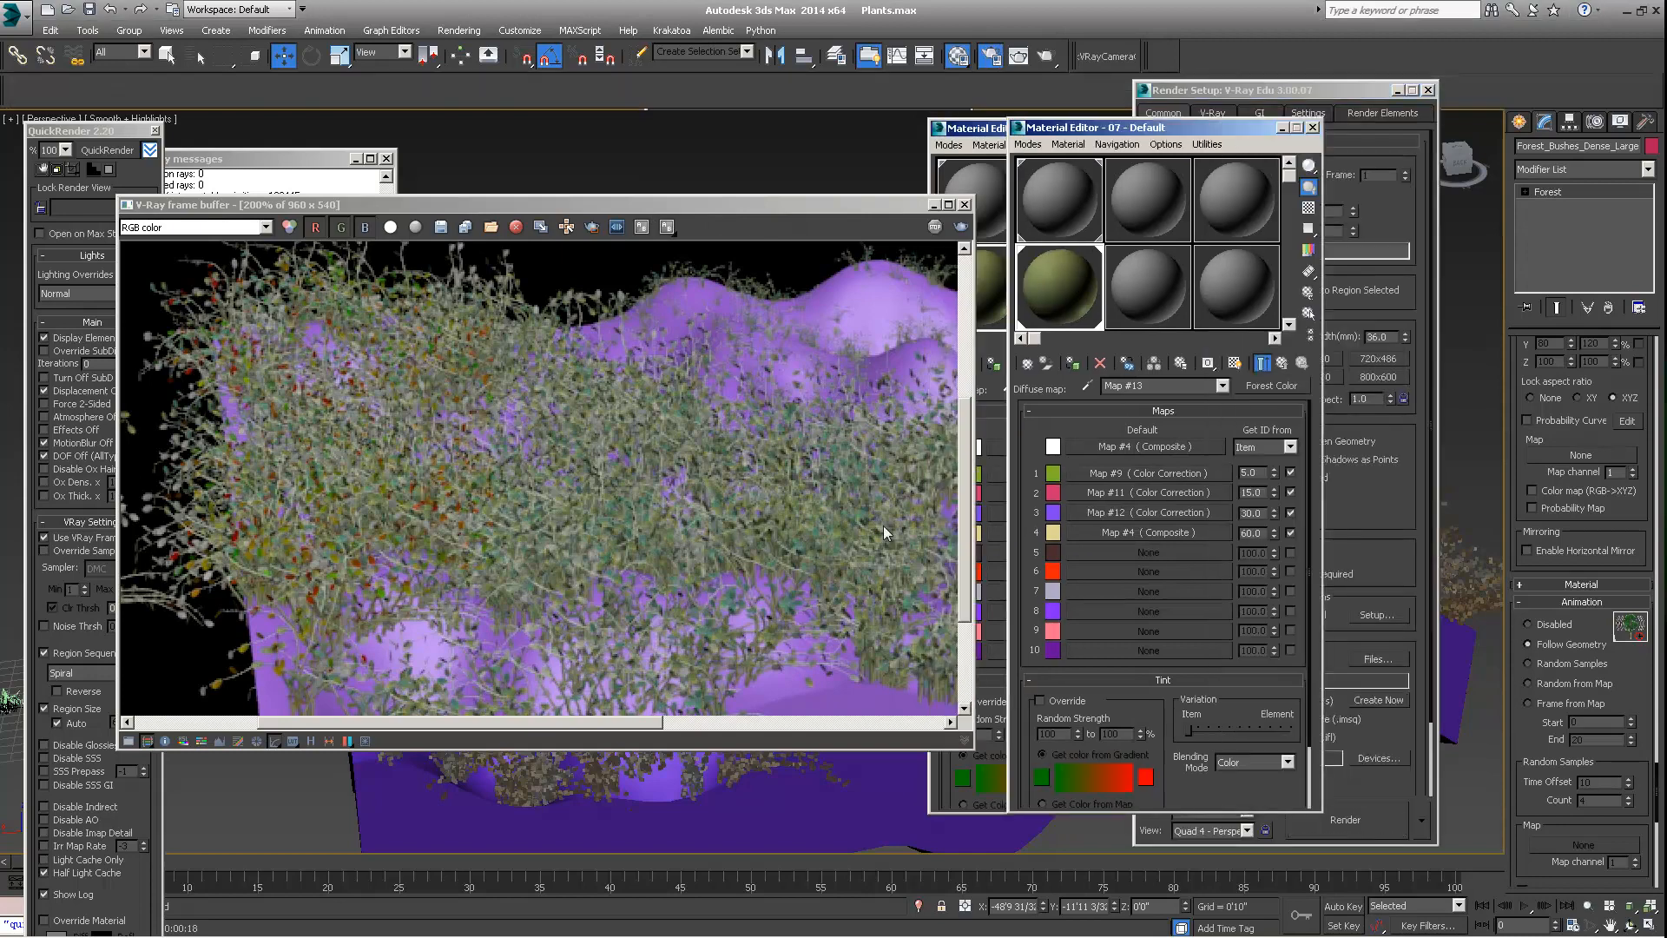
drag(1092, 129, 997, 150)
click(740, 421)
scroll(733, 429, down, 1)
Frame the dense bushes up close in the Perspective view and create a camera from that view
drag(1525, 443, 1545, 831)
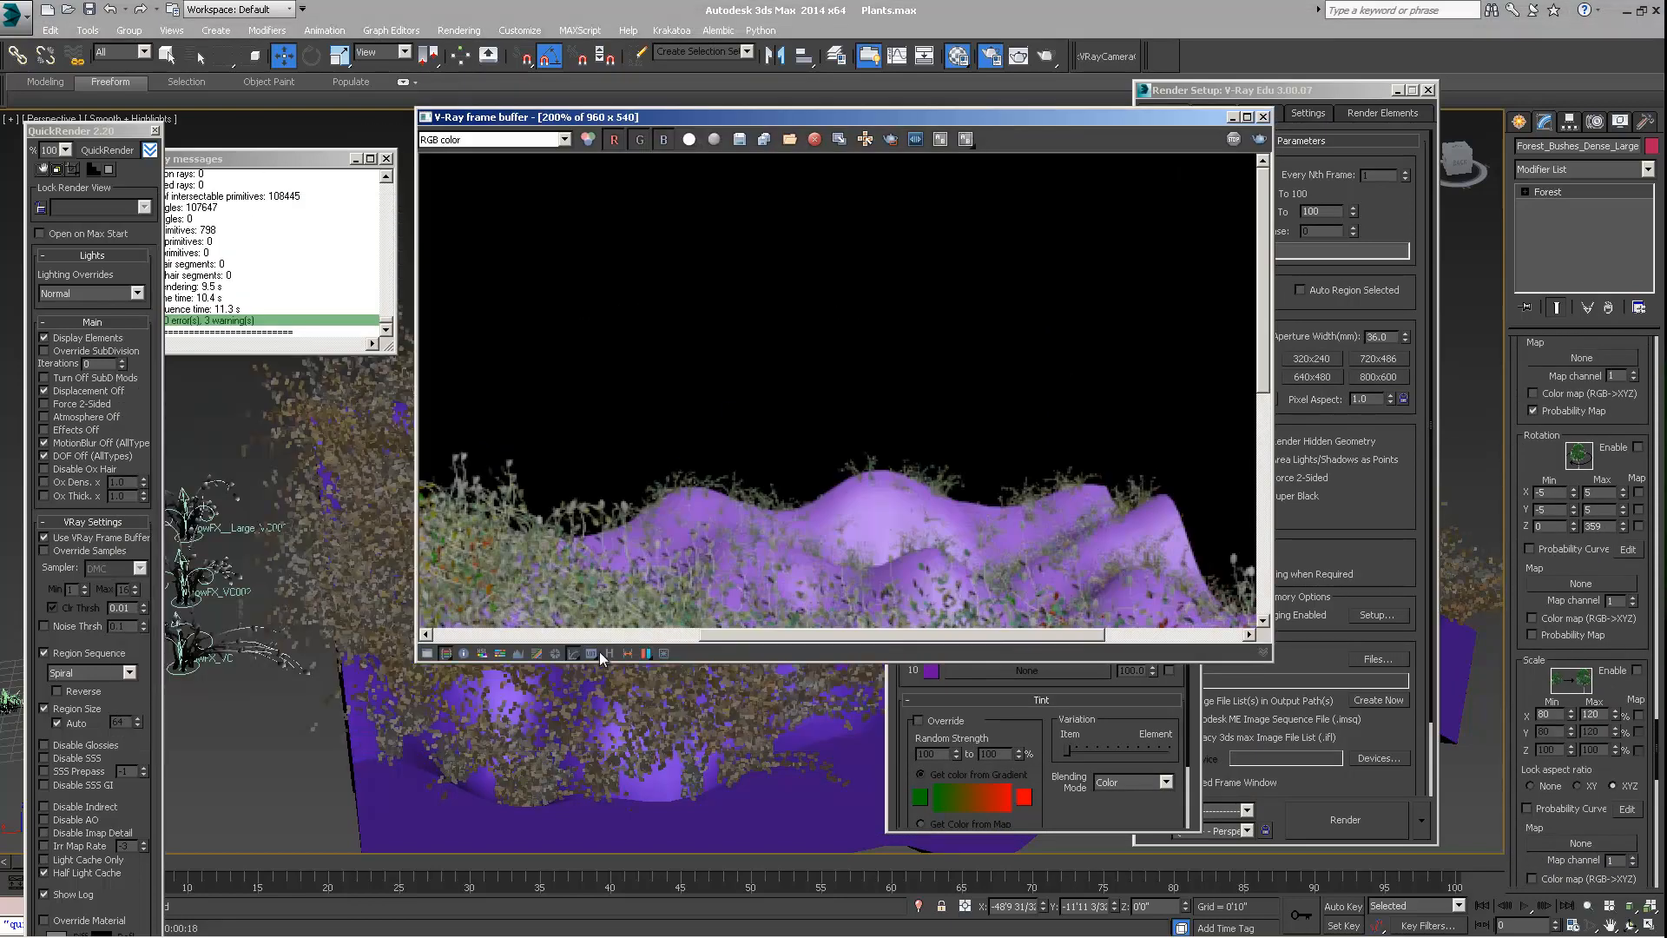
middle_drag(274, 588, 222, 646)
drag(671, 115, 835, 112)
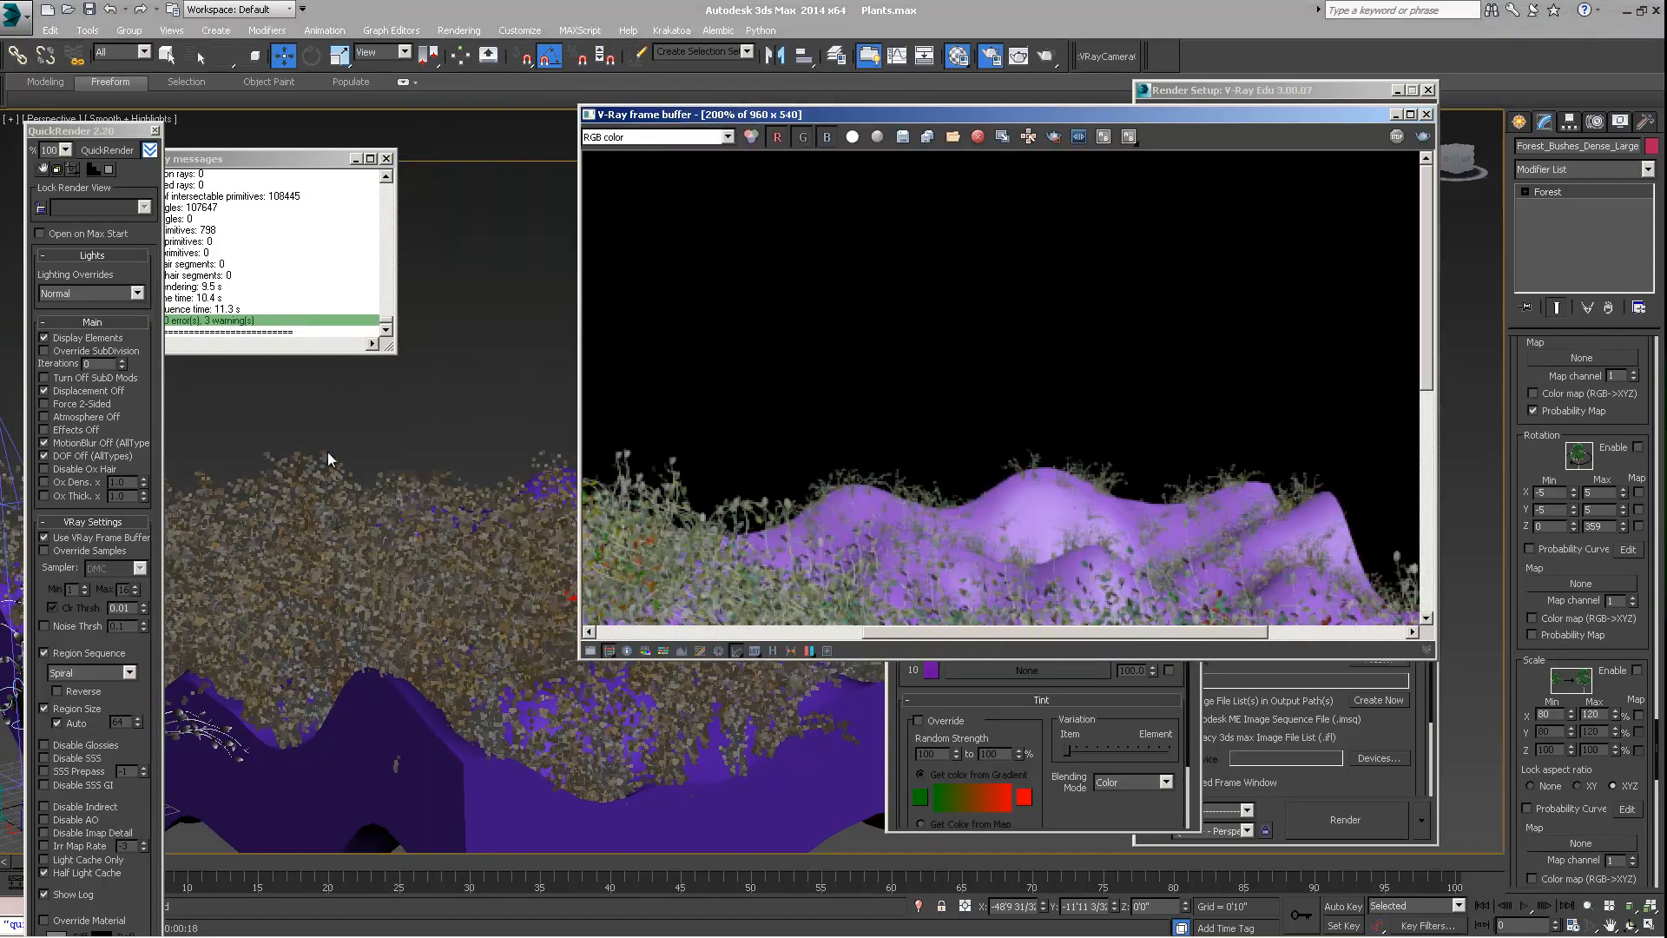
click(329, 480)
scroll(349, 479, up, 5)
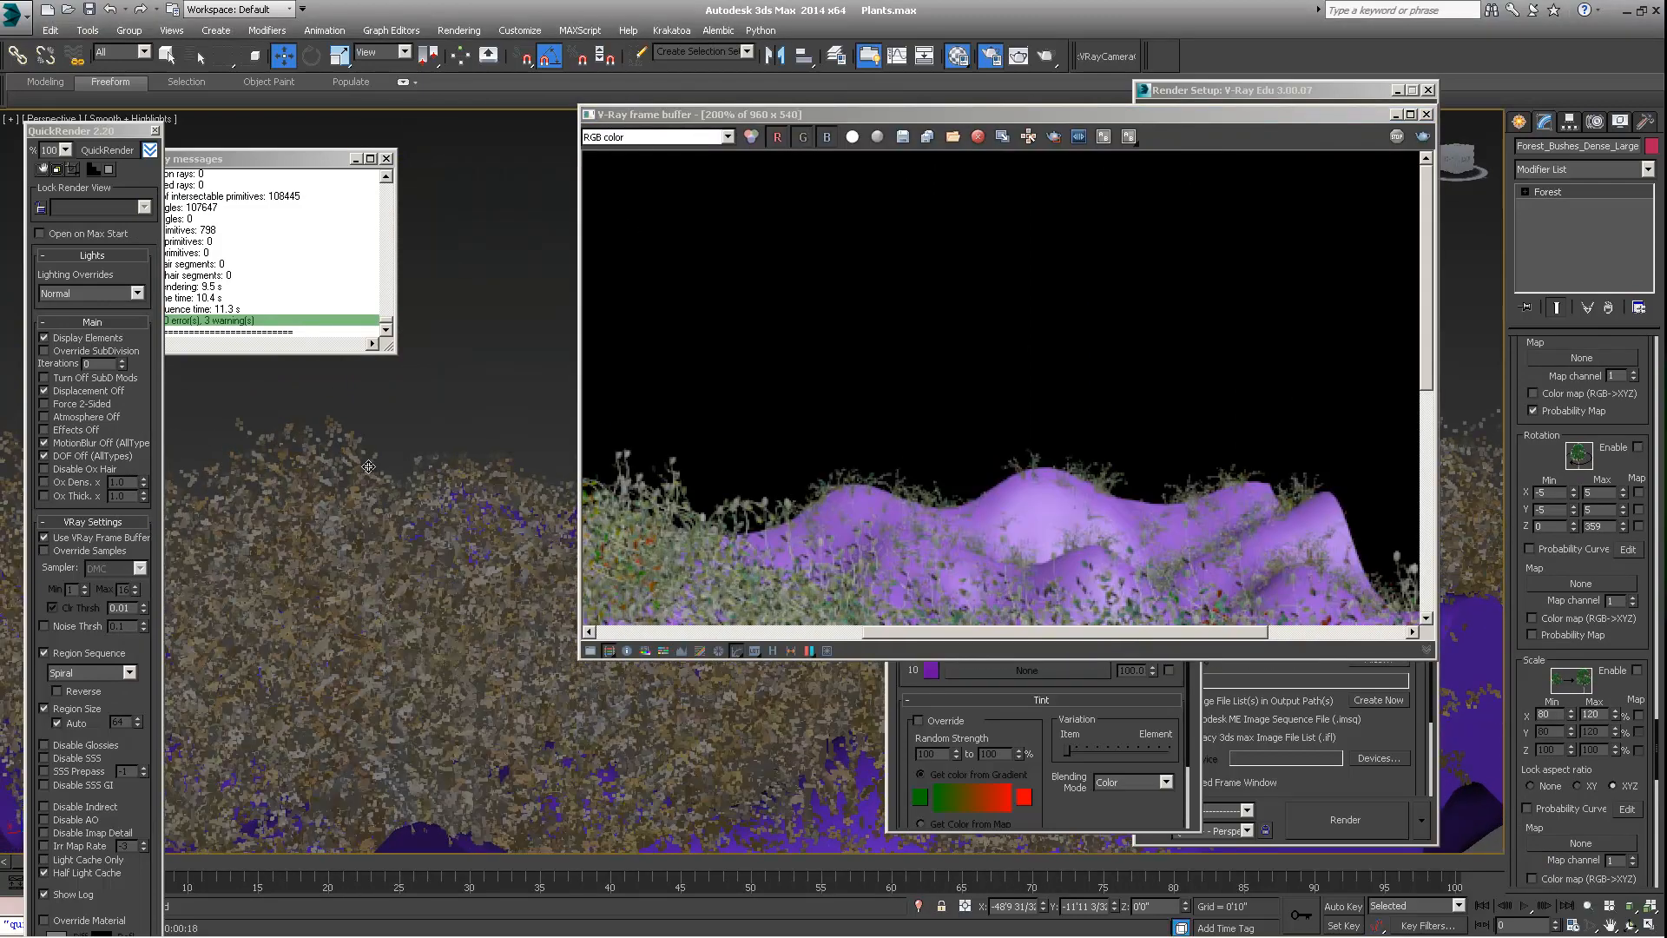
scroll(369, 466, down, 5)
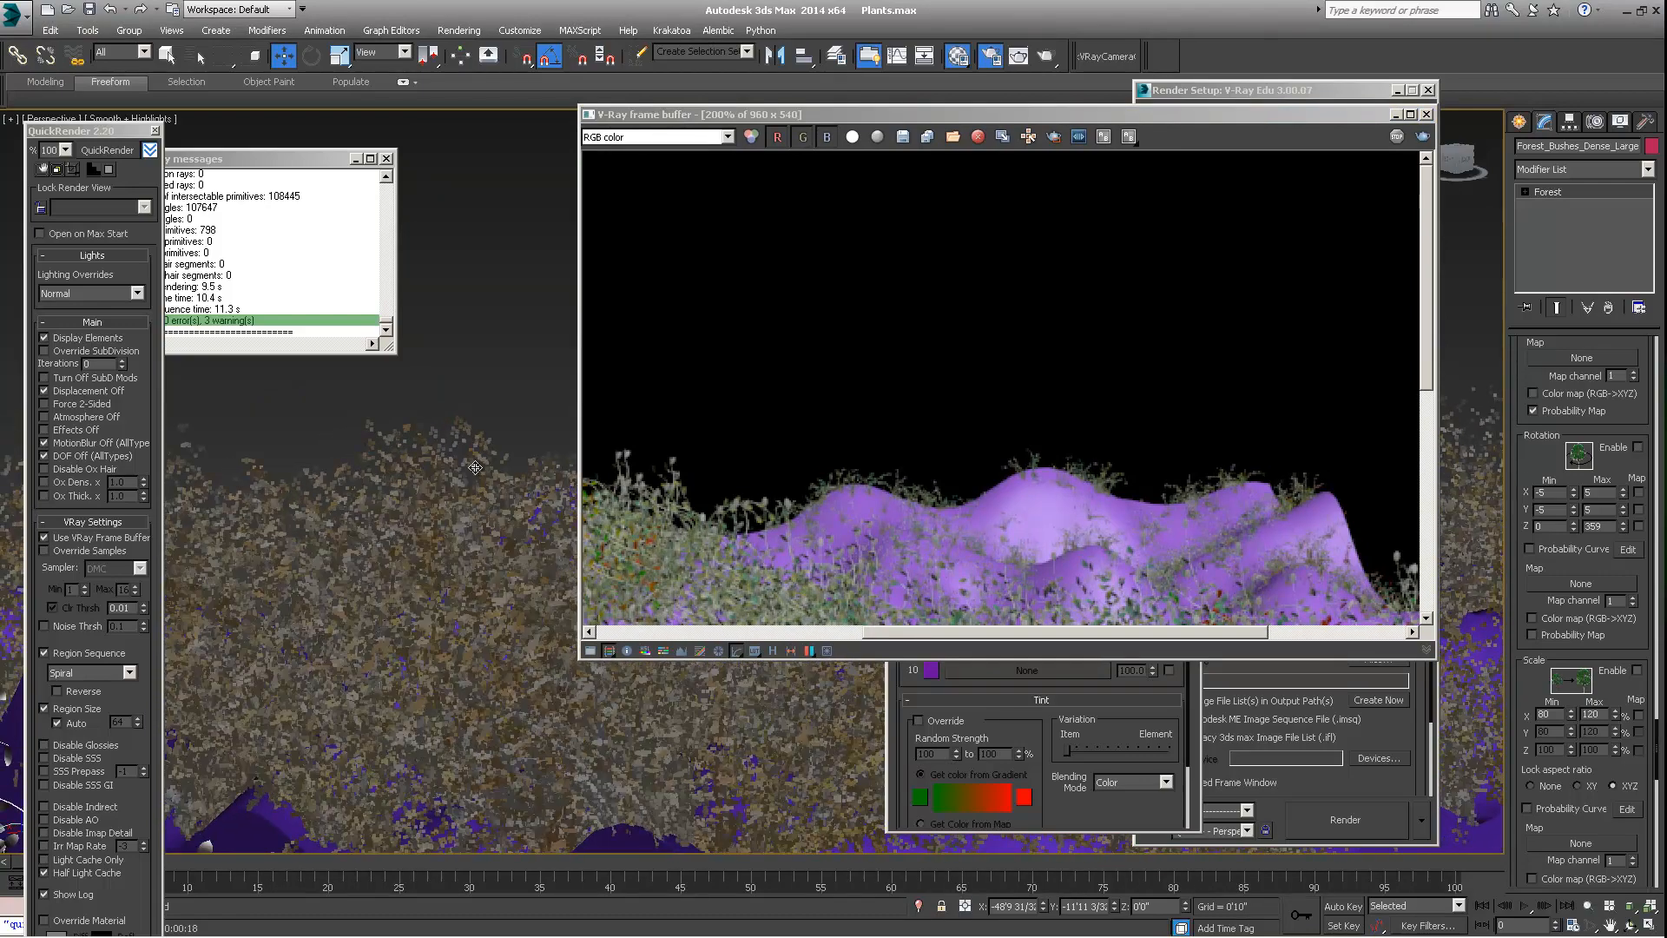
key(ctrl+c)
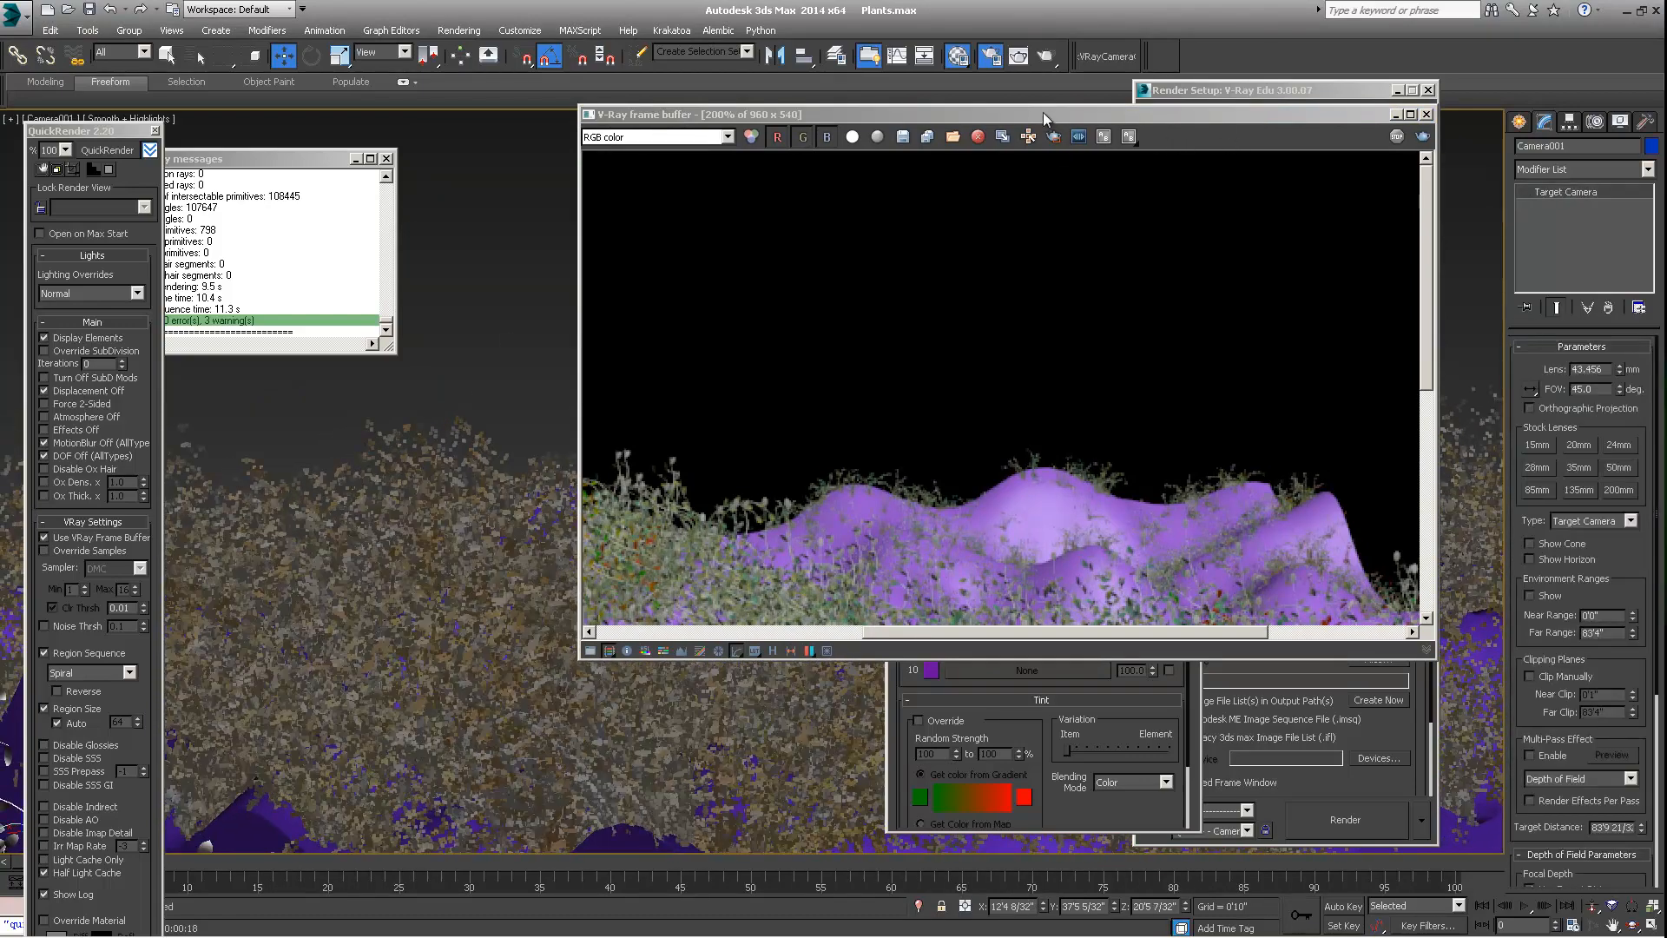
drag(1044, 119, 838, 120)
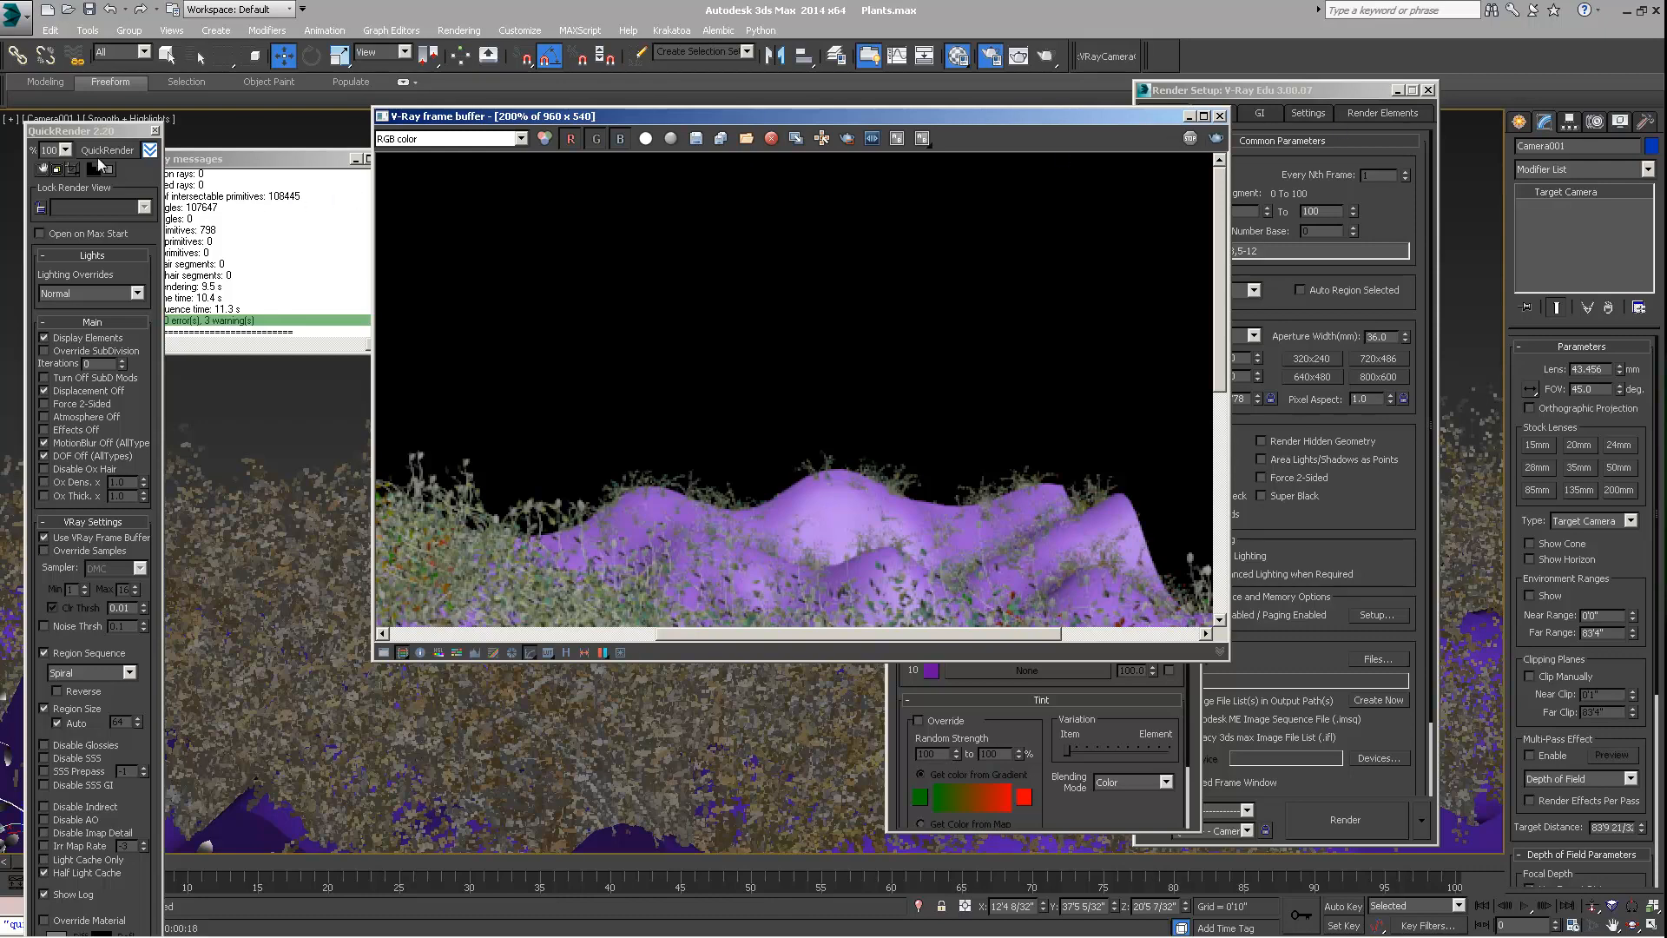
Select the Forest_Bushes_Dense_Large object and enable Auto assign to active view in its Camera settings
click(323, 491)
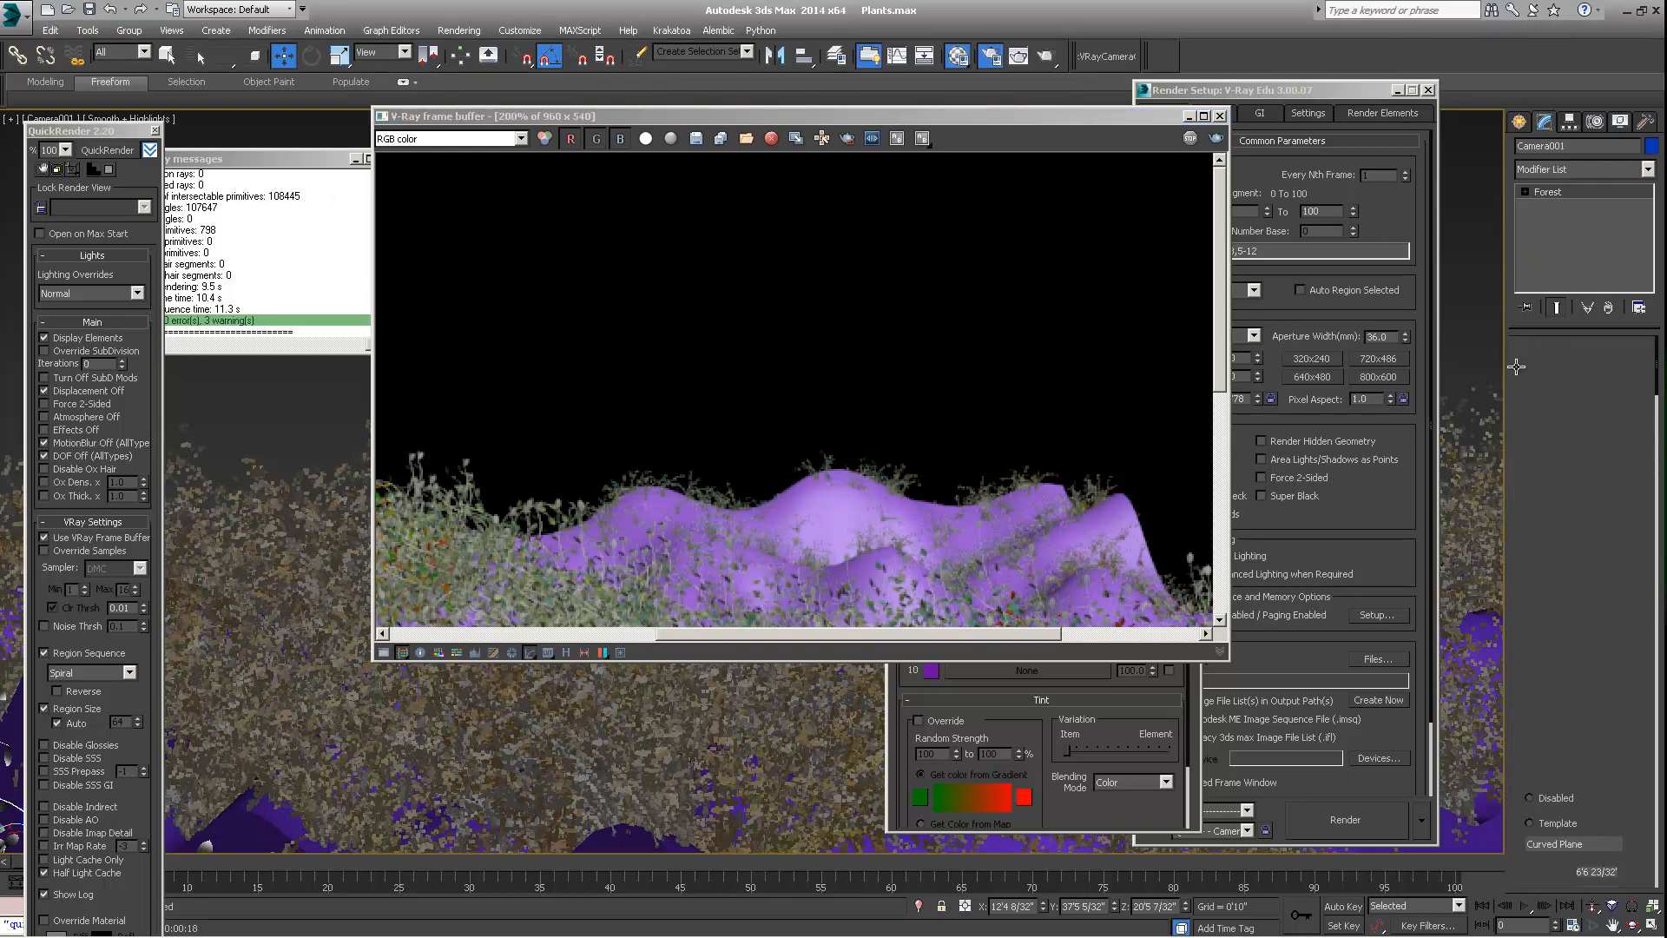
drag(1530, 739, 1531, 598)
scroll(1529, 597, down, 5)
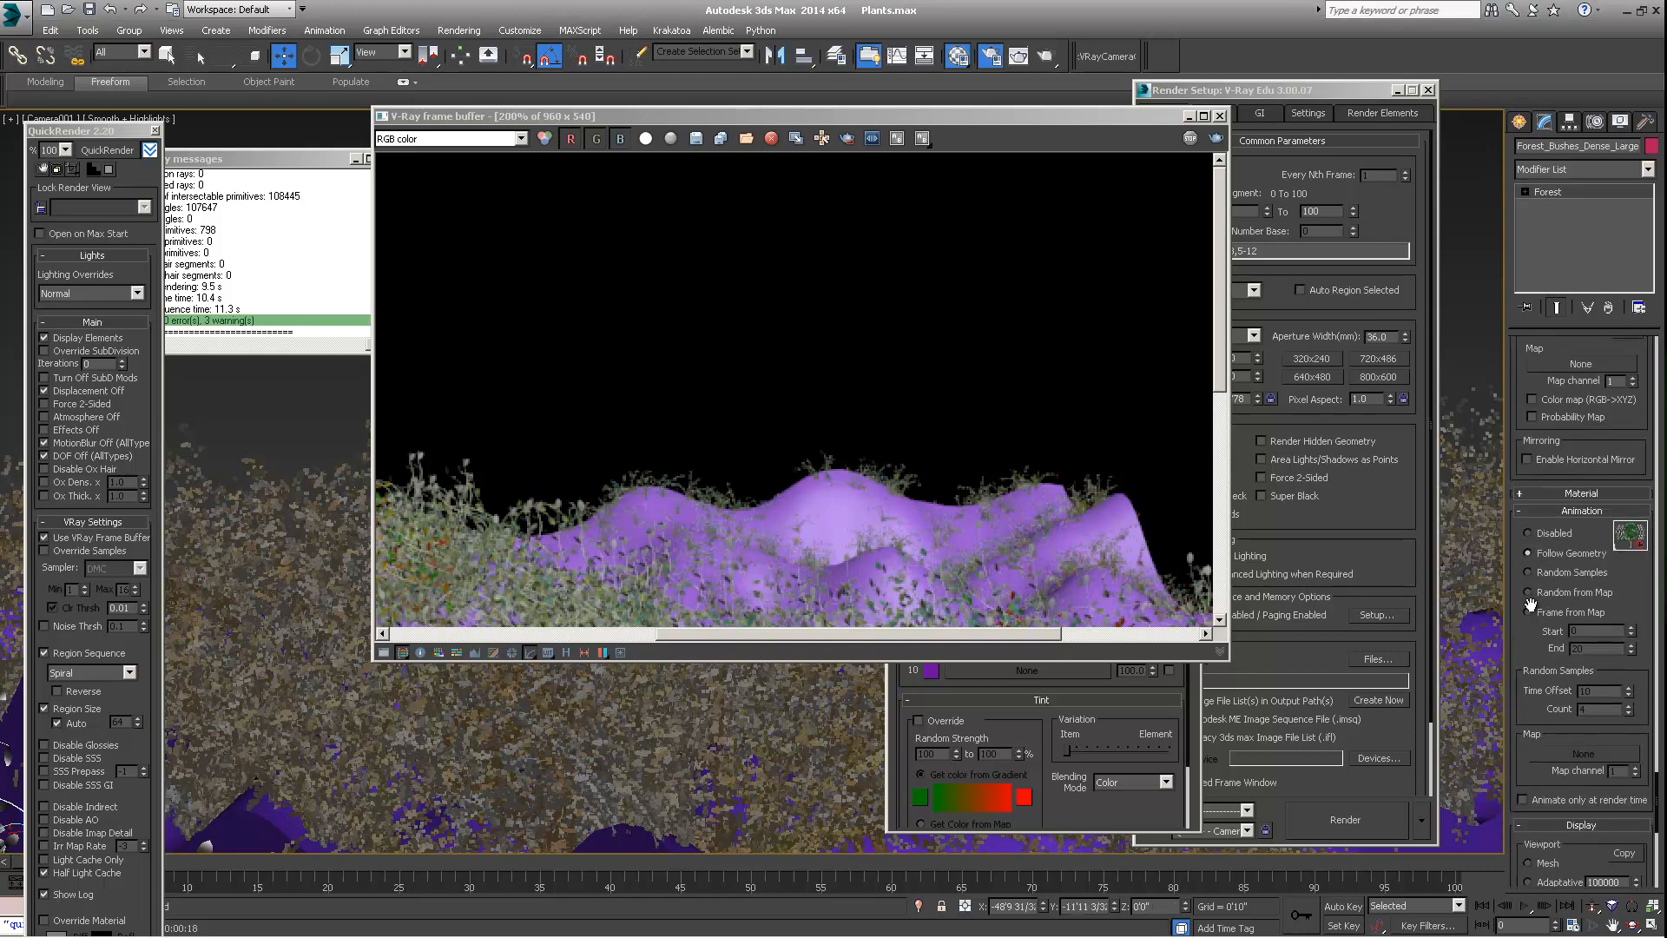
scroll(1552, 597, down, 7)
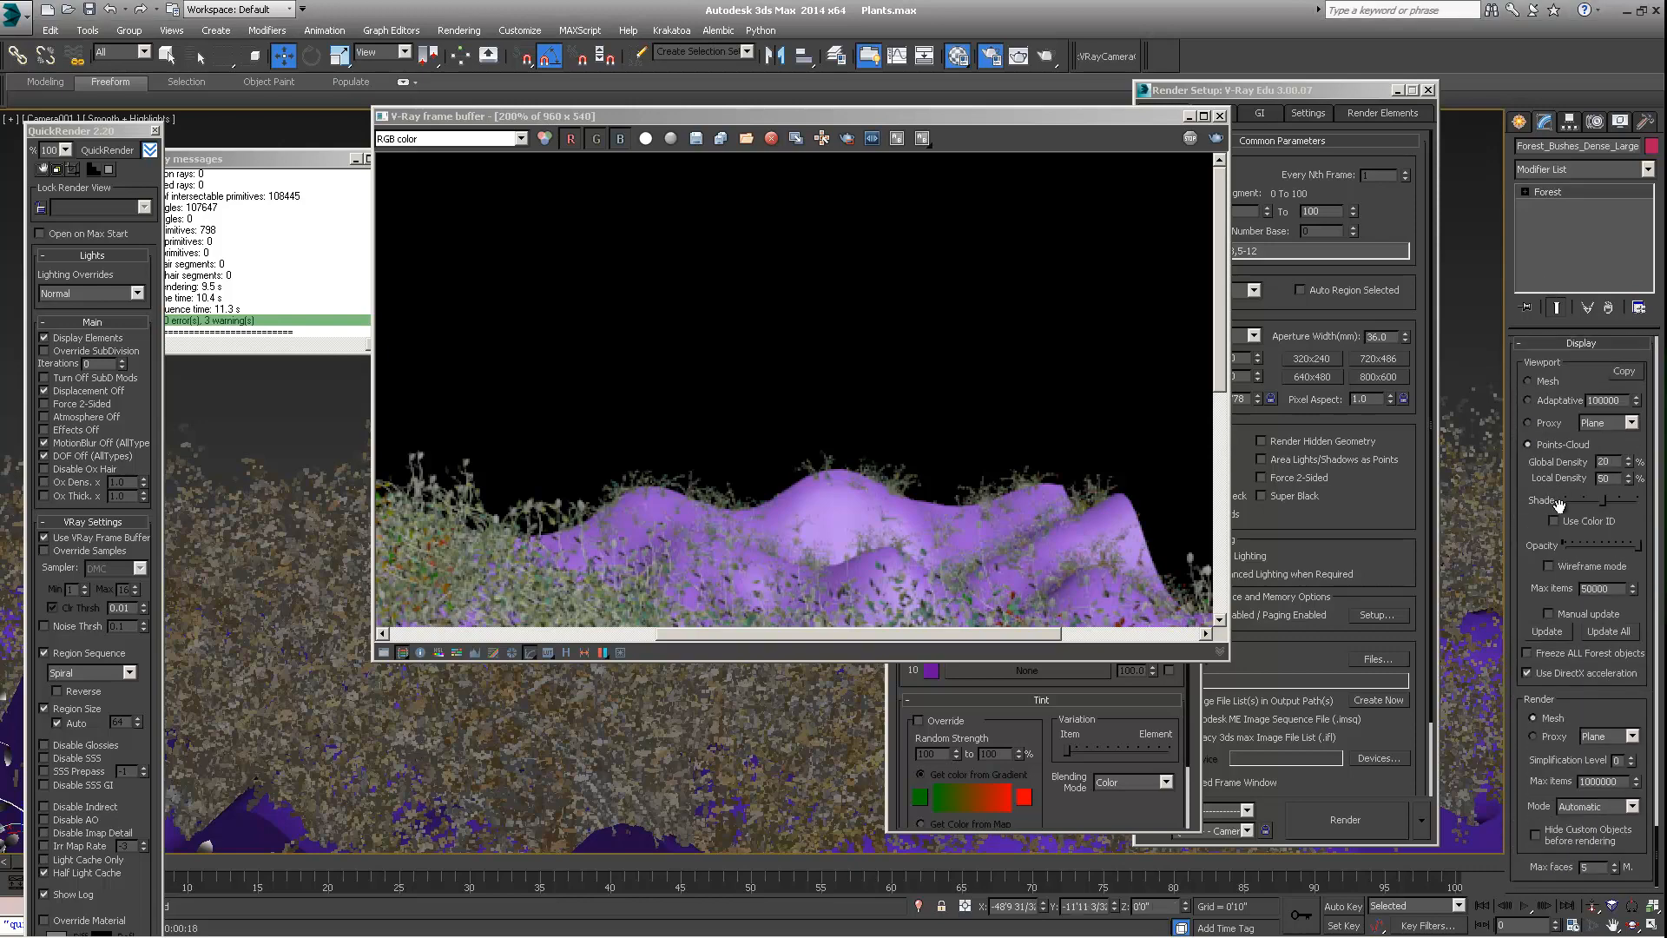
scroll(1575, 634, down, 8)
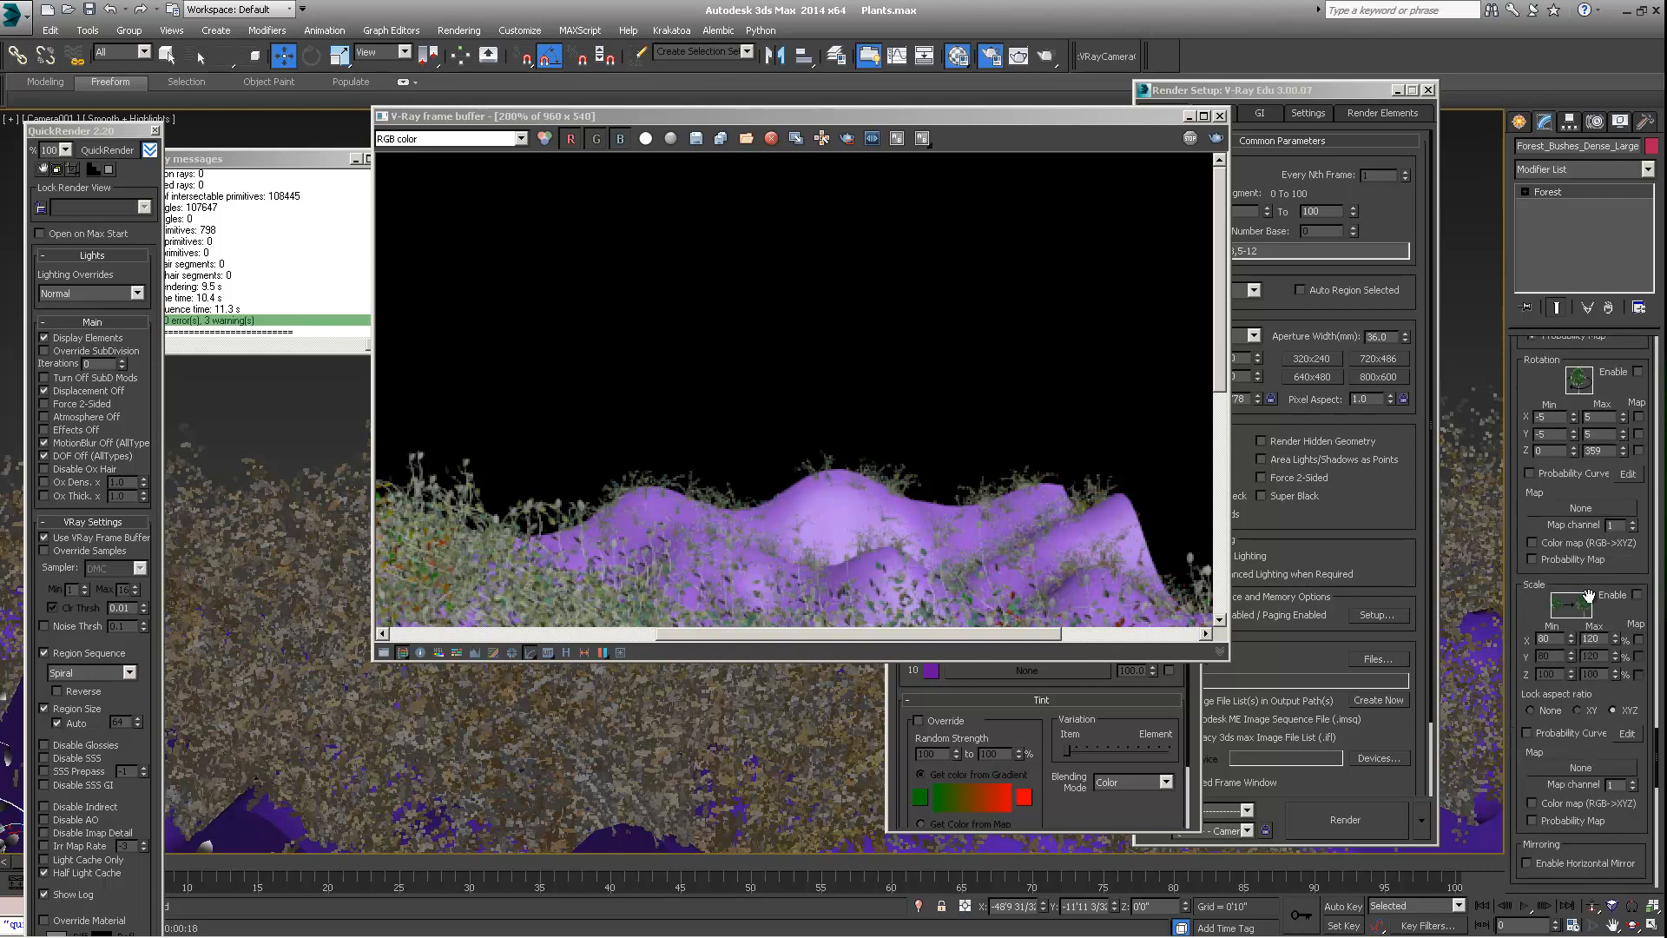
scroll(1589, 596, down, 8)
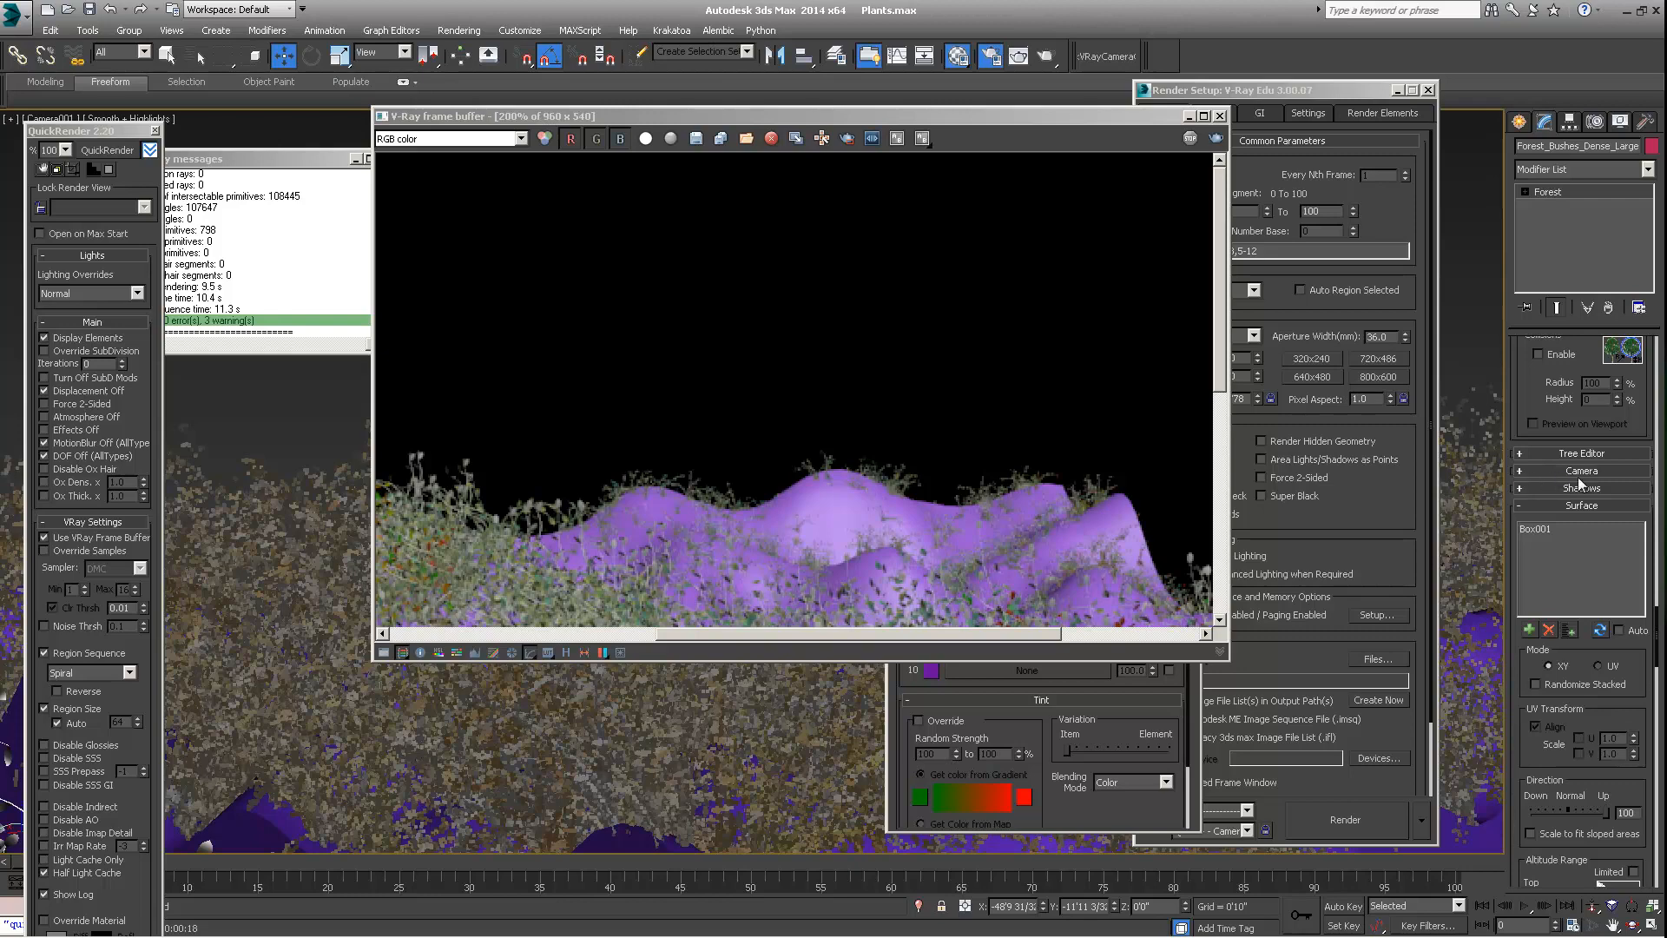
click(1578, 470)
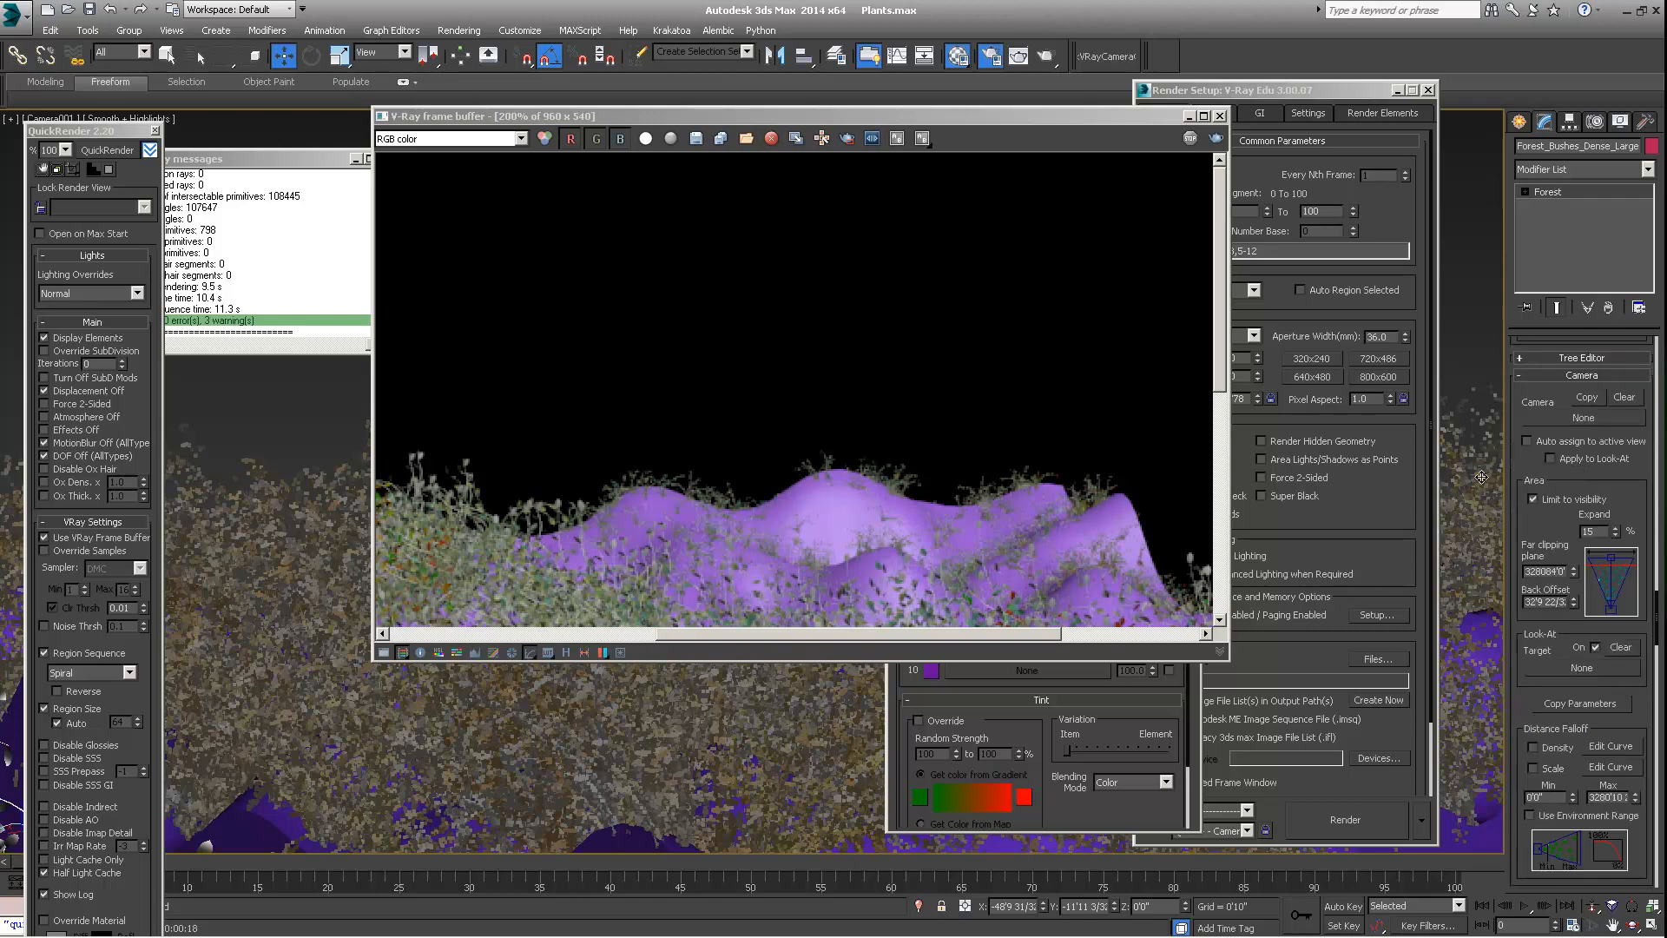
click(1527, 441)
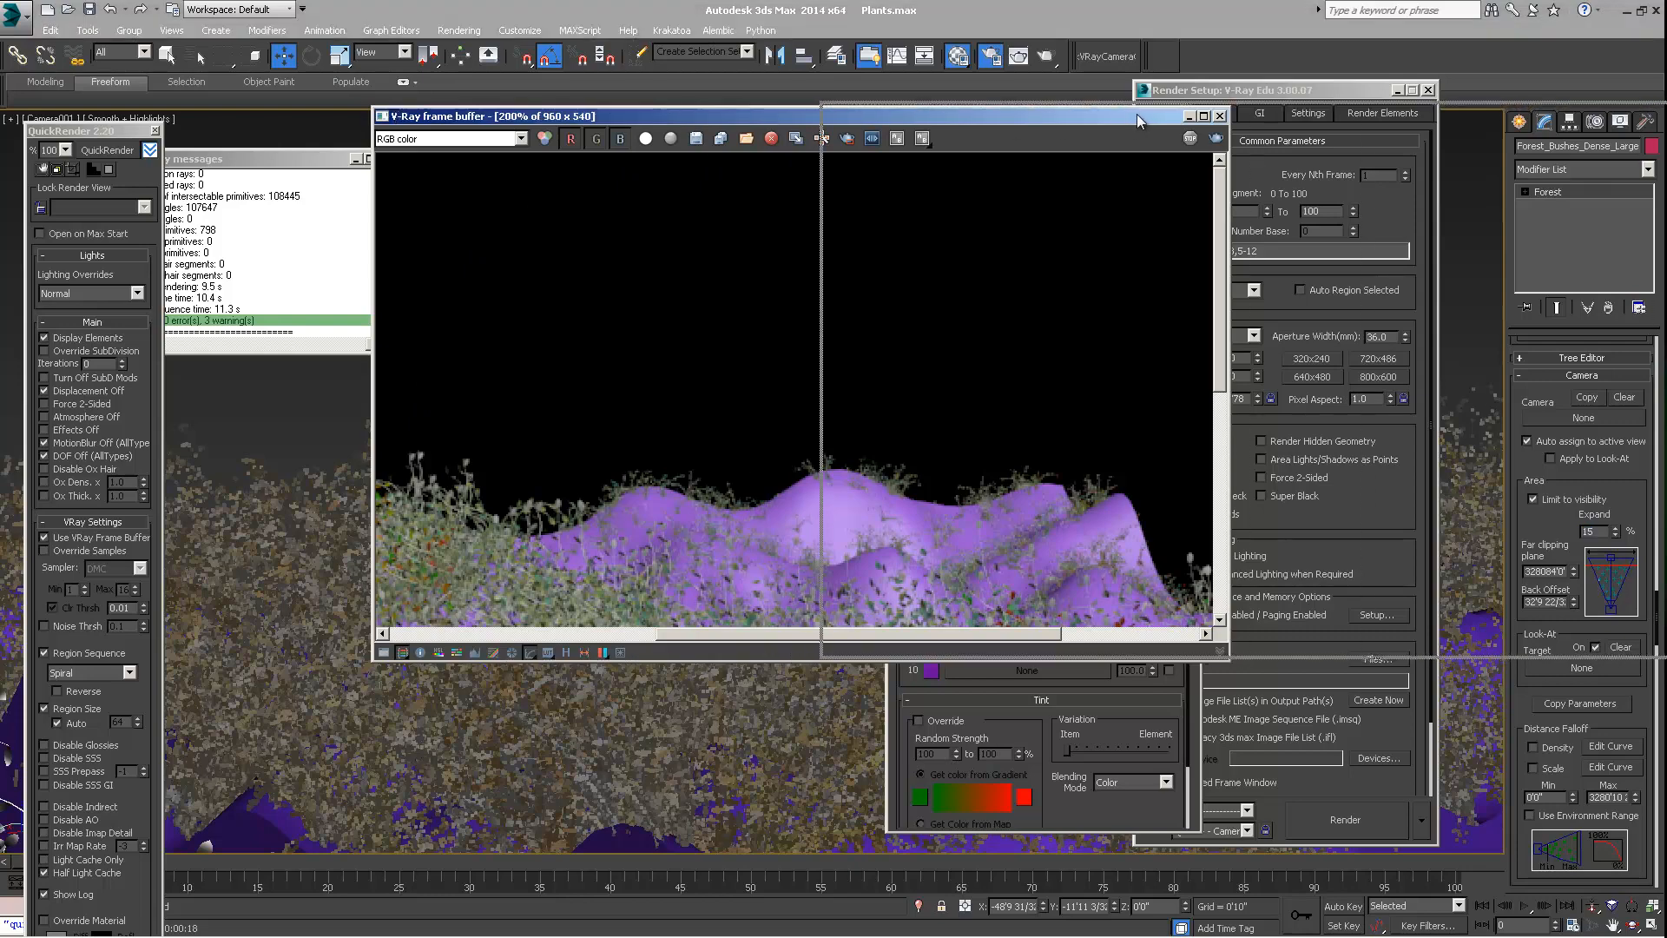
Render the camera view with QuickRender, show the result at 100%, and reopen the Material Editor and Render Setup
drag(687, 119, 1138, 112)
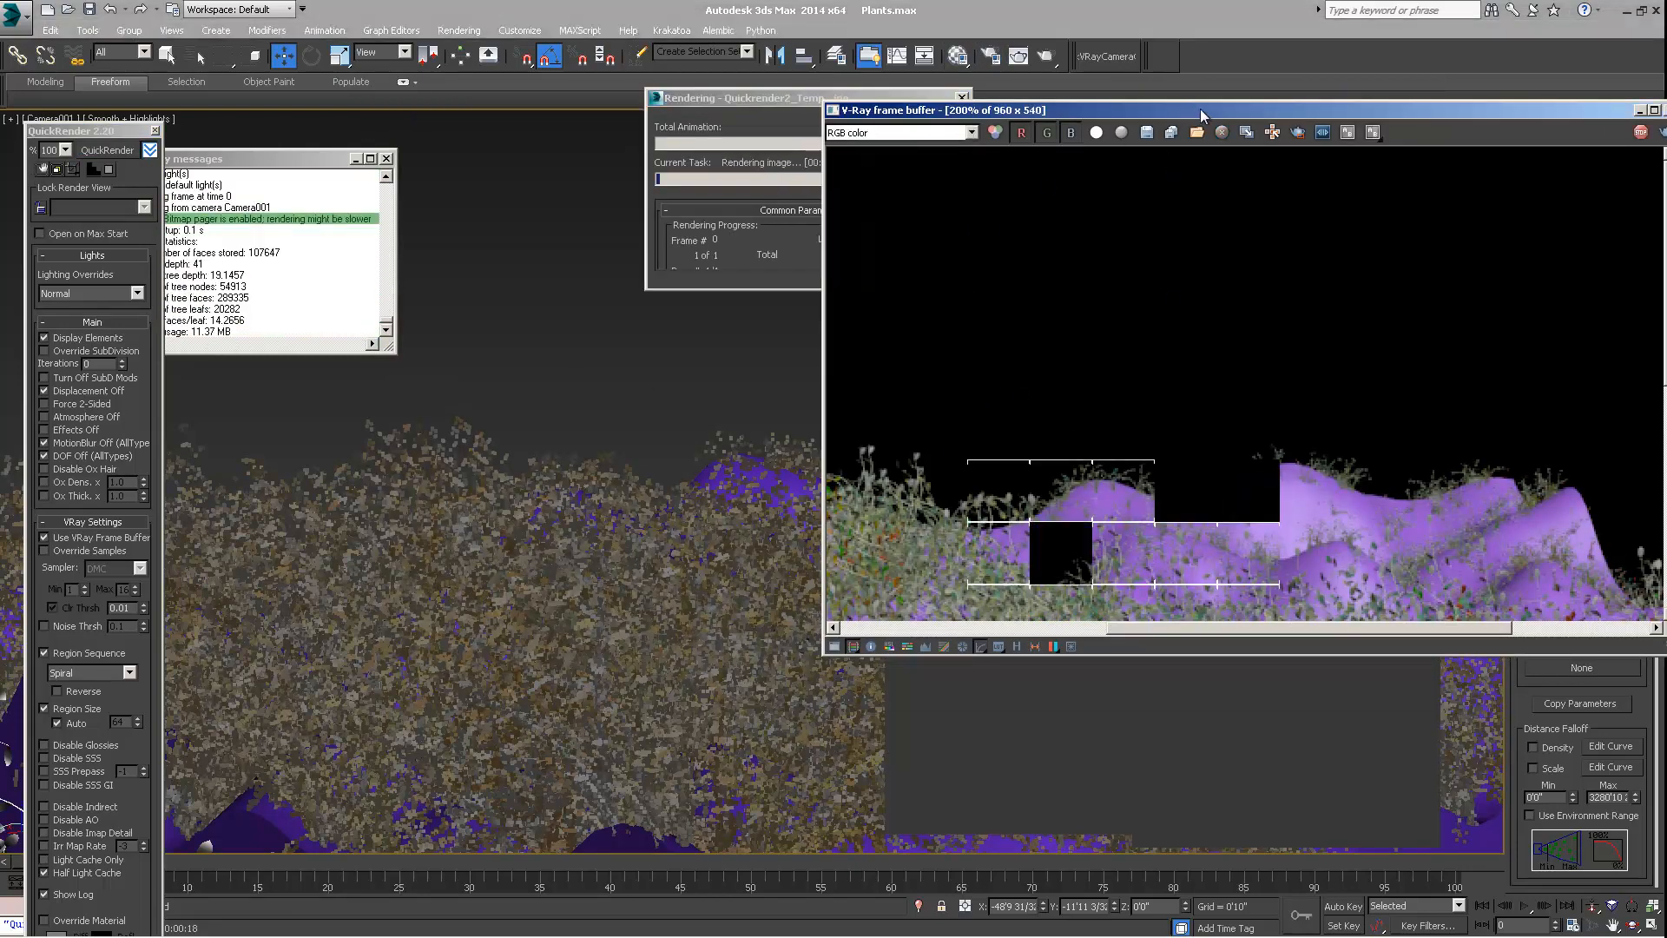
double_click(1039, 111)
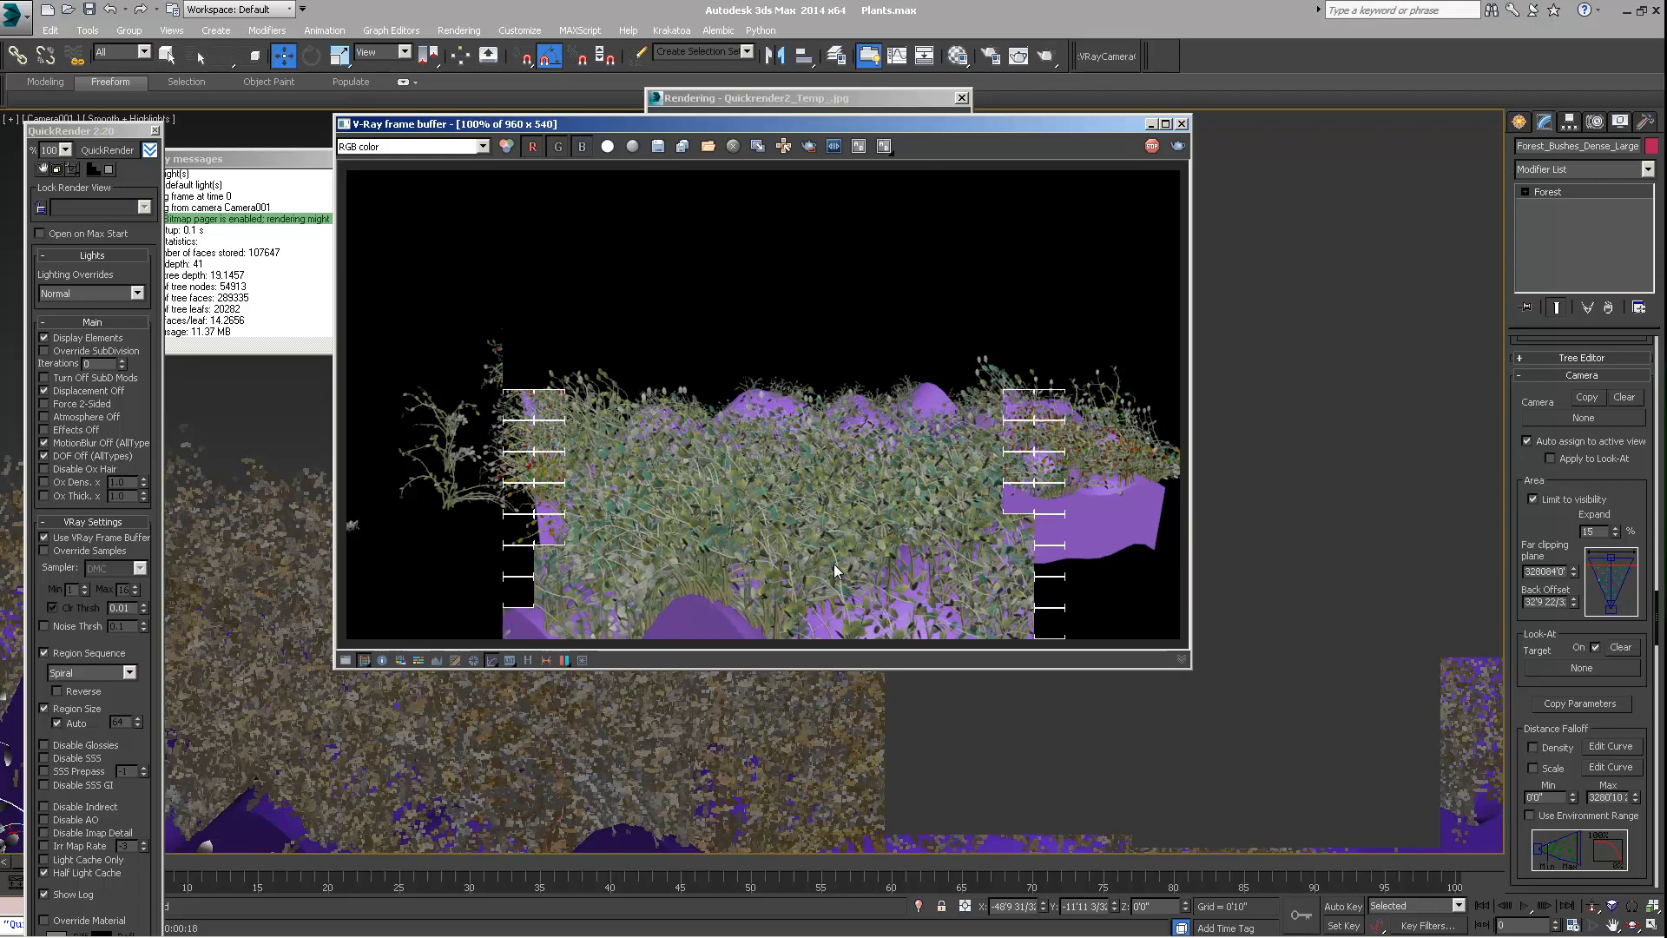
key(m)
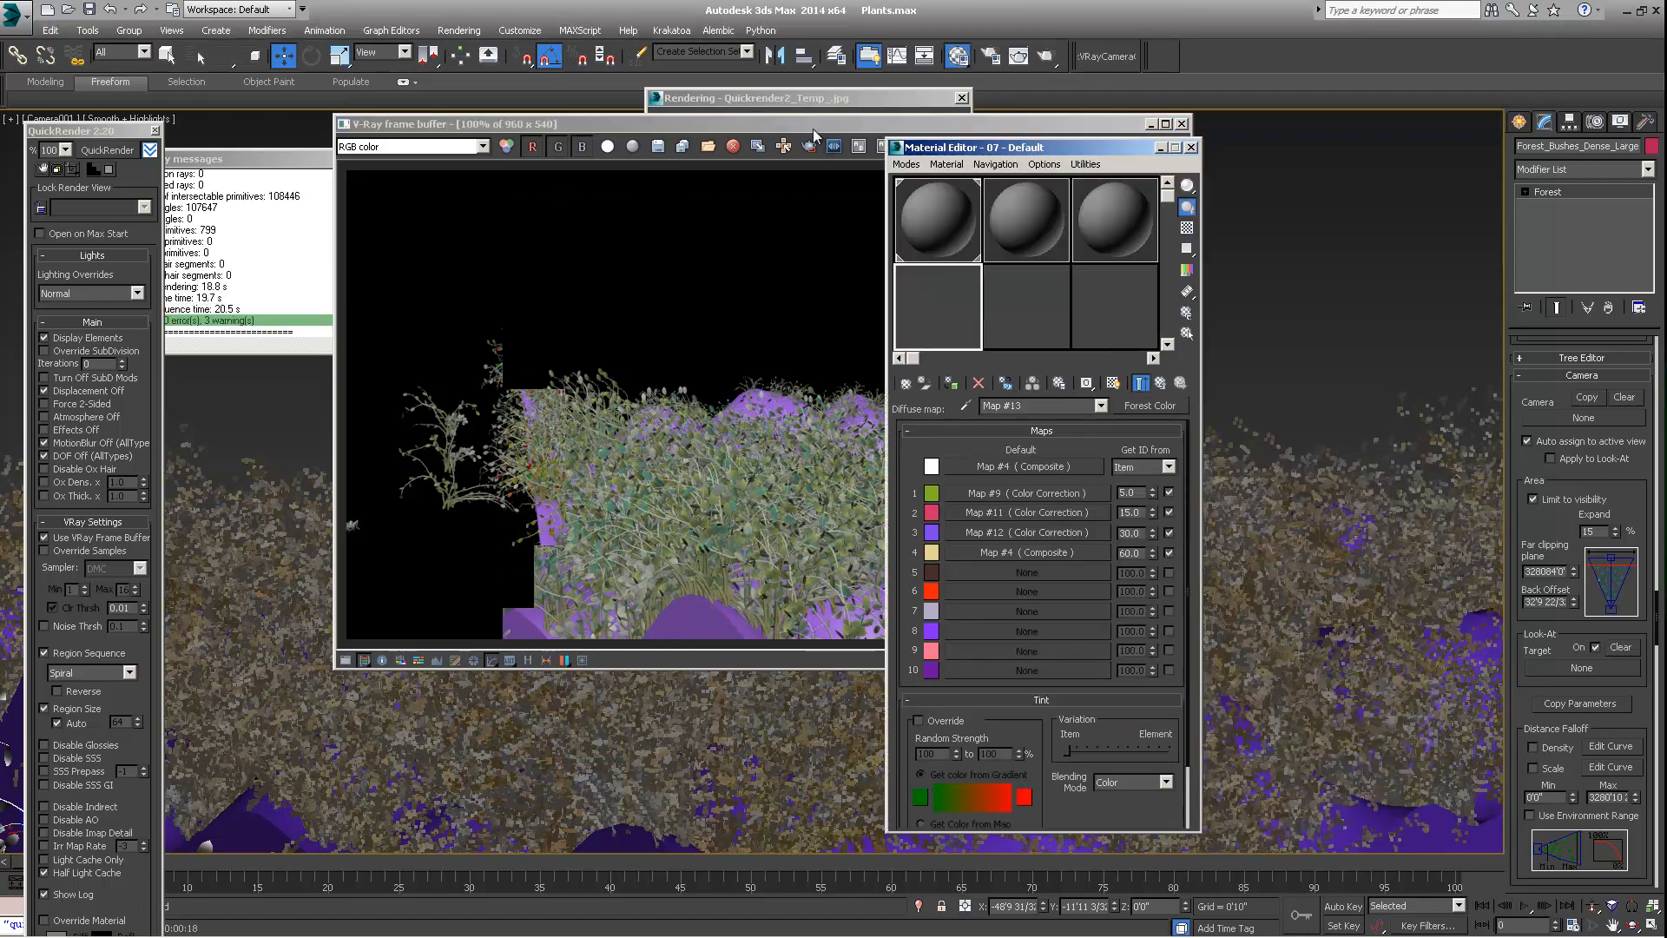
key(F10)
Switch the viewport from the camera back to Perspective and show the whole scattered terrain with the camera in front
drag(106, 133, 101, 152)
click(38, 119)
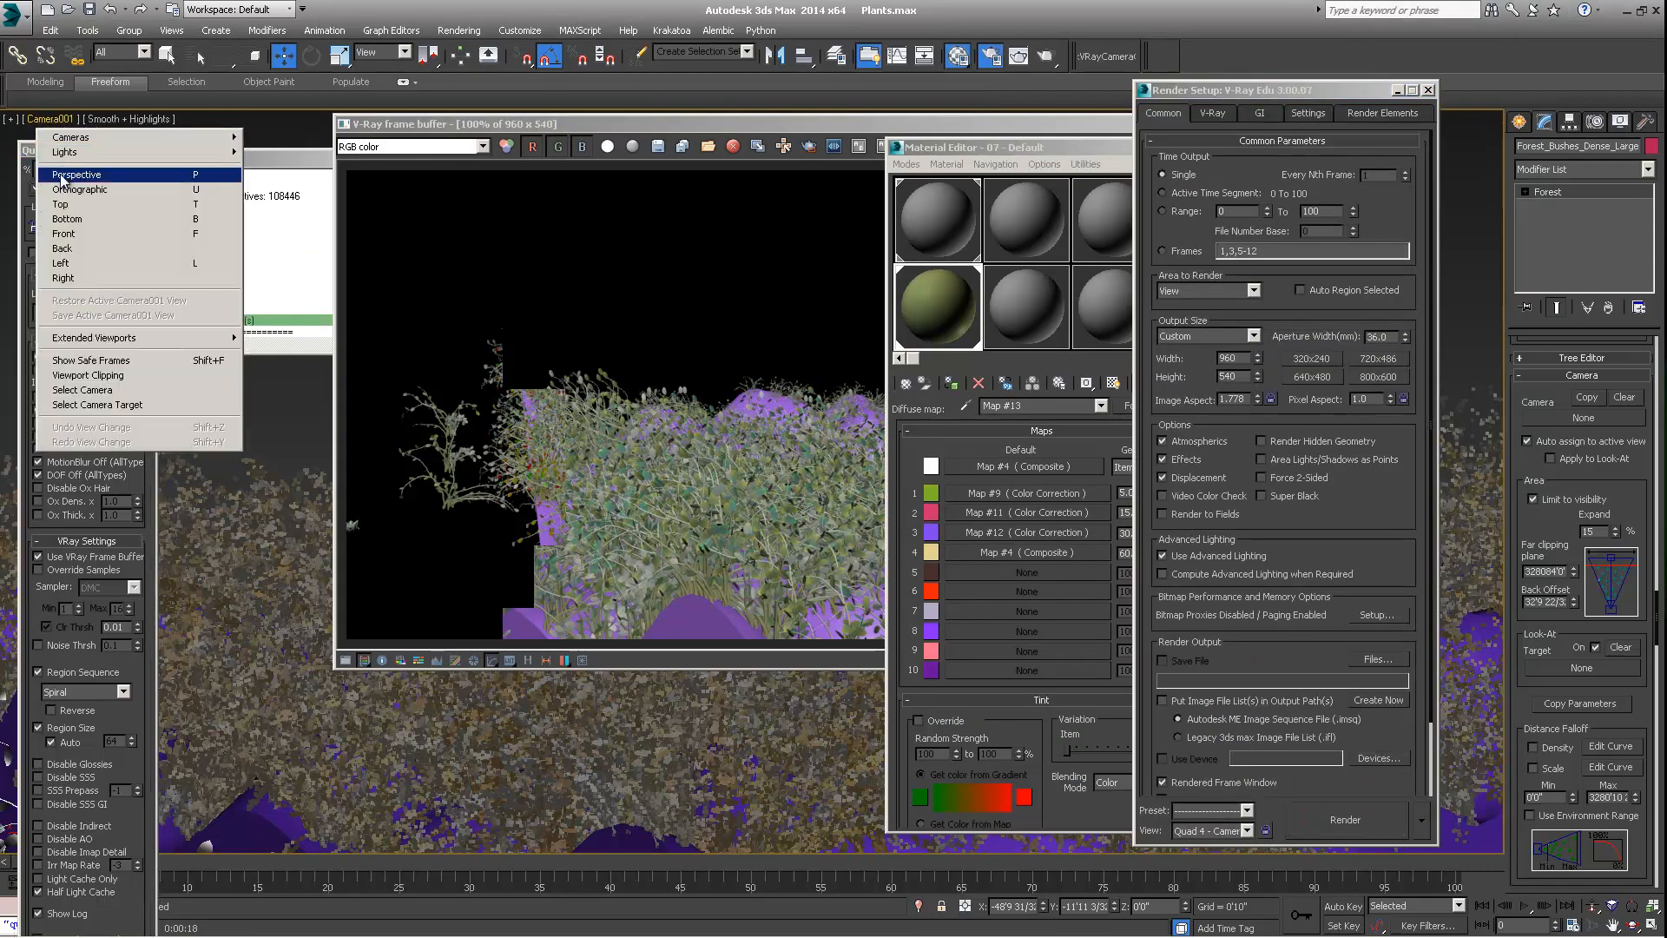
click(71, 175)
drag(632, 126, 1204, 98)
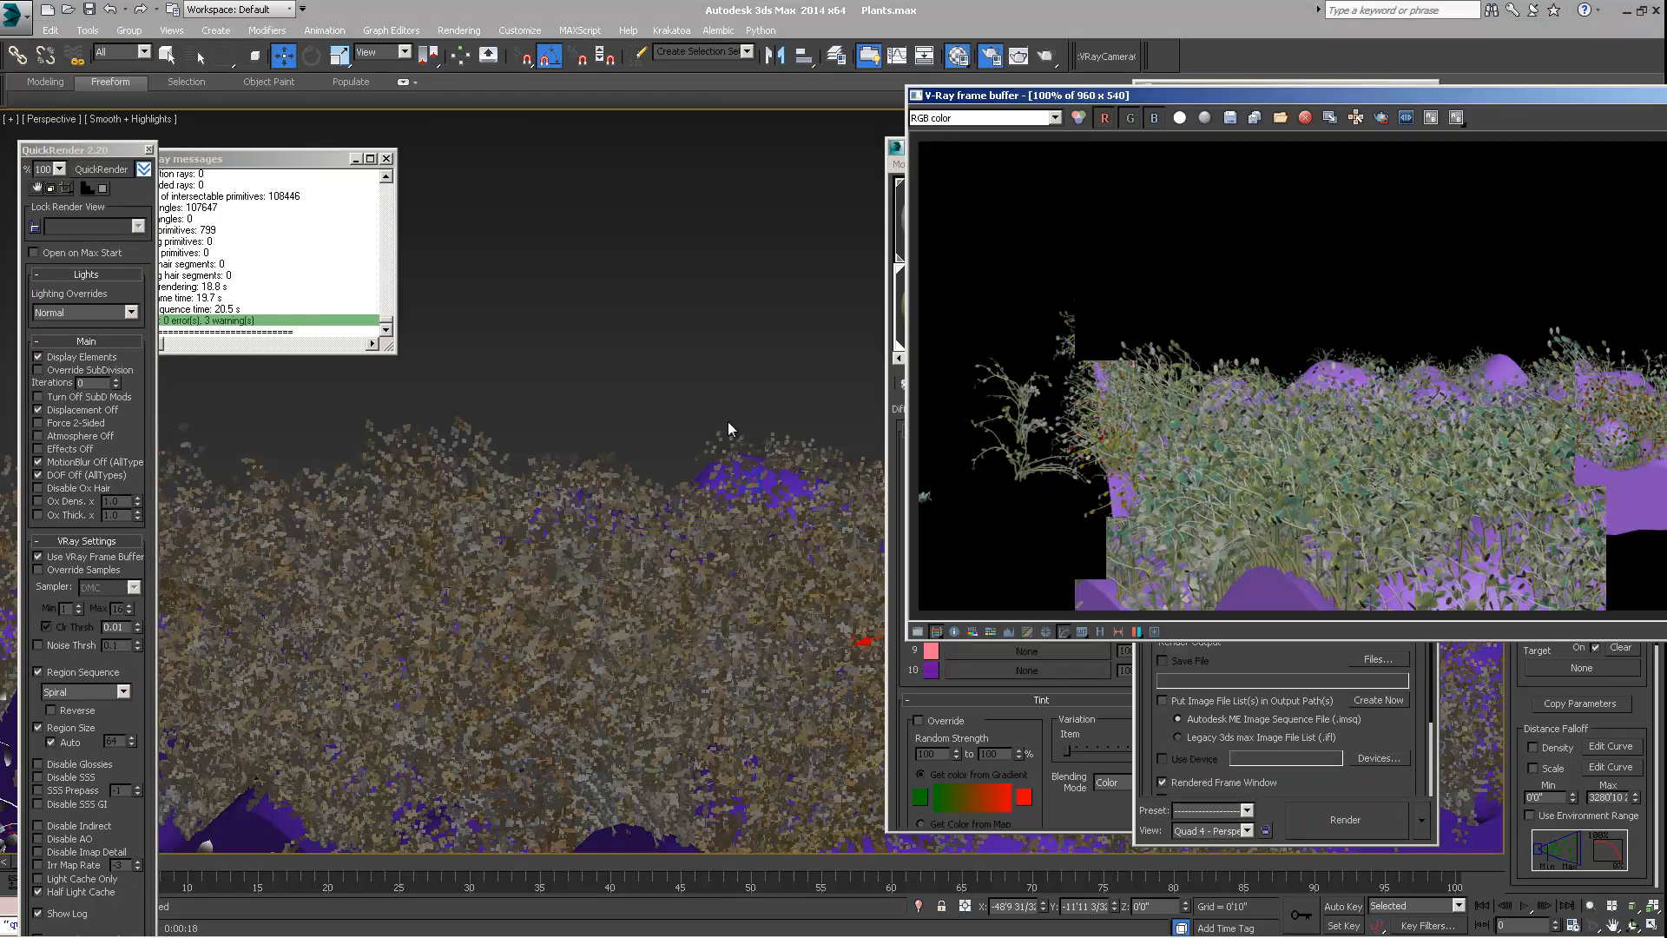
alt+middle_drag(612, 460, 538, 539)
scroll(603, 539, down, 5)
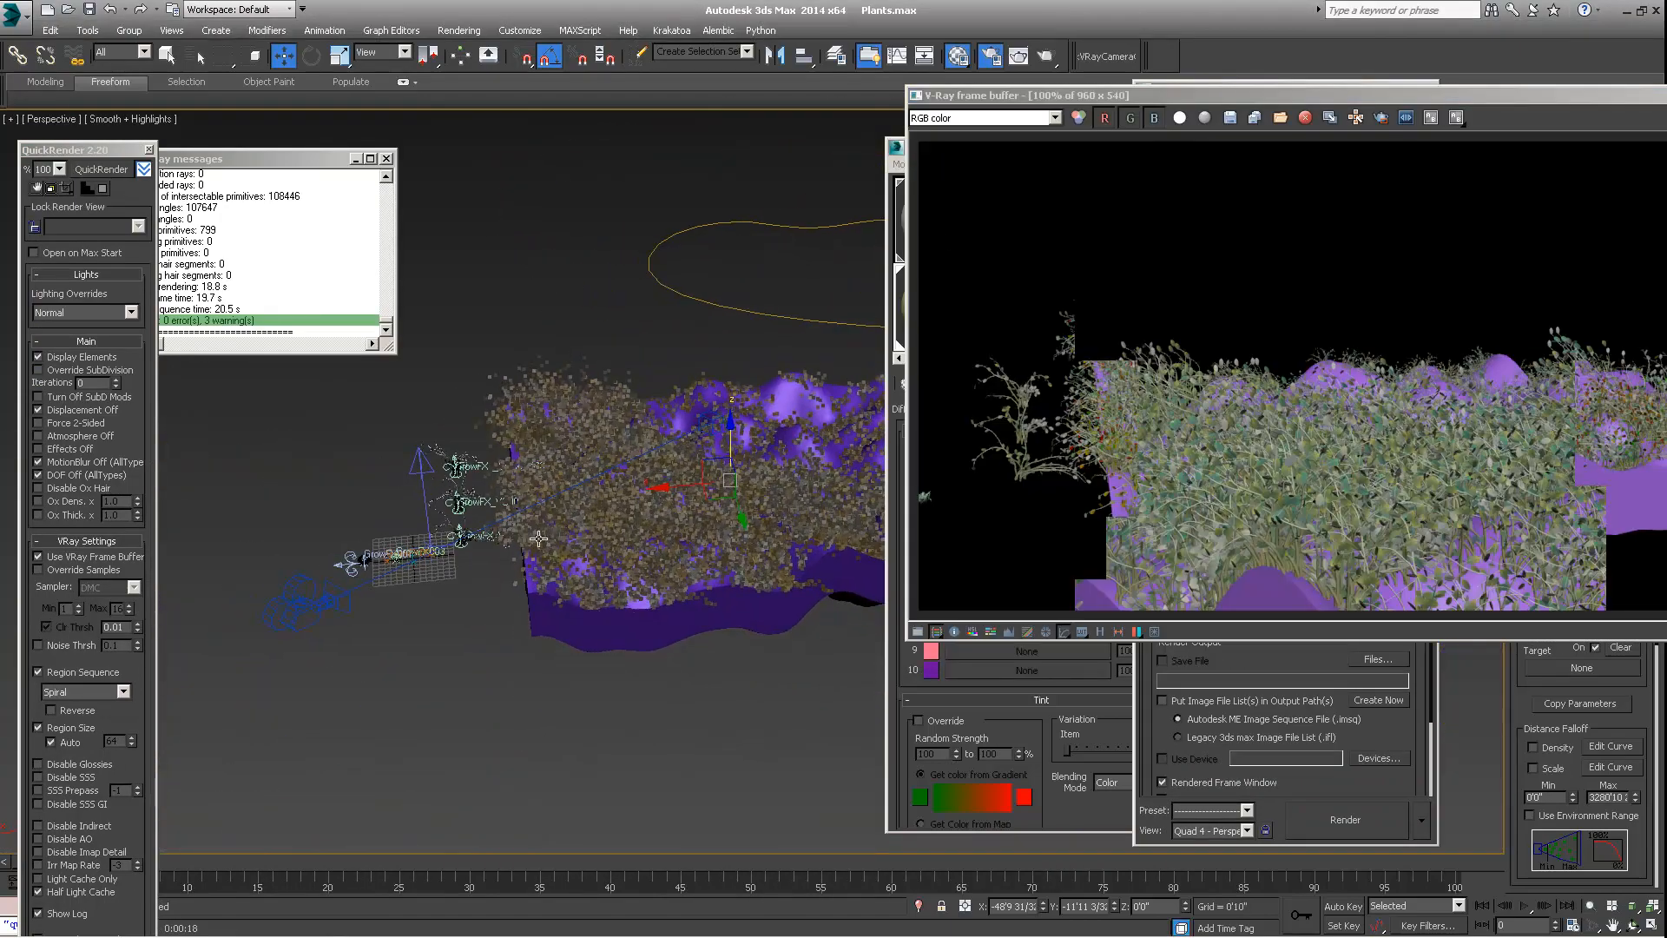
Reselect the Forest_Bushes_Dense_Large object and clear the V-Ray frame buffer and Render Setup out of the way
click(537, 377)
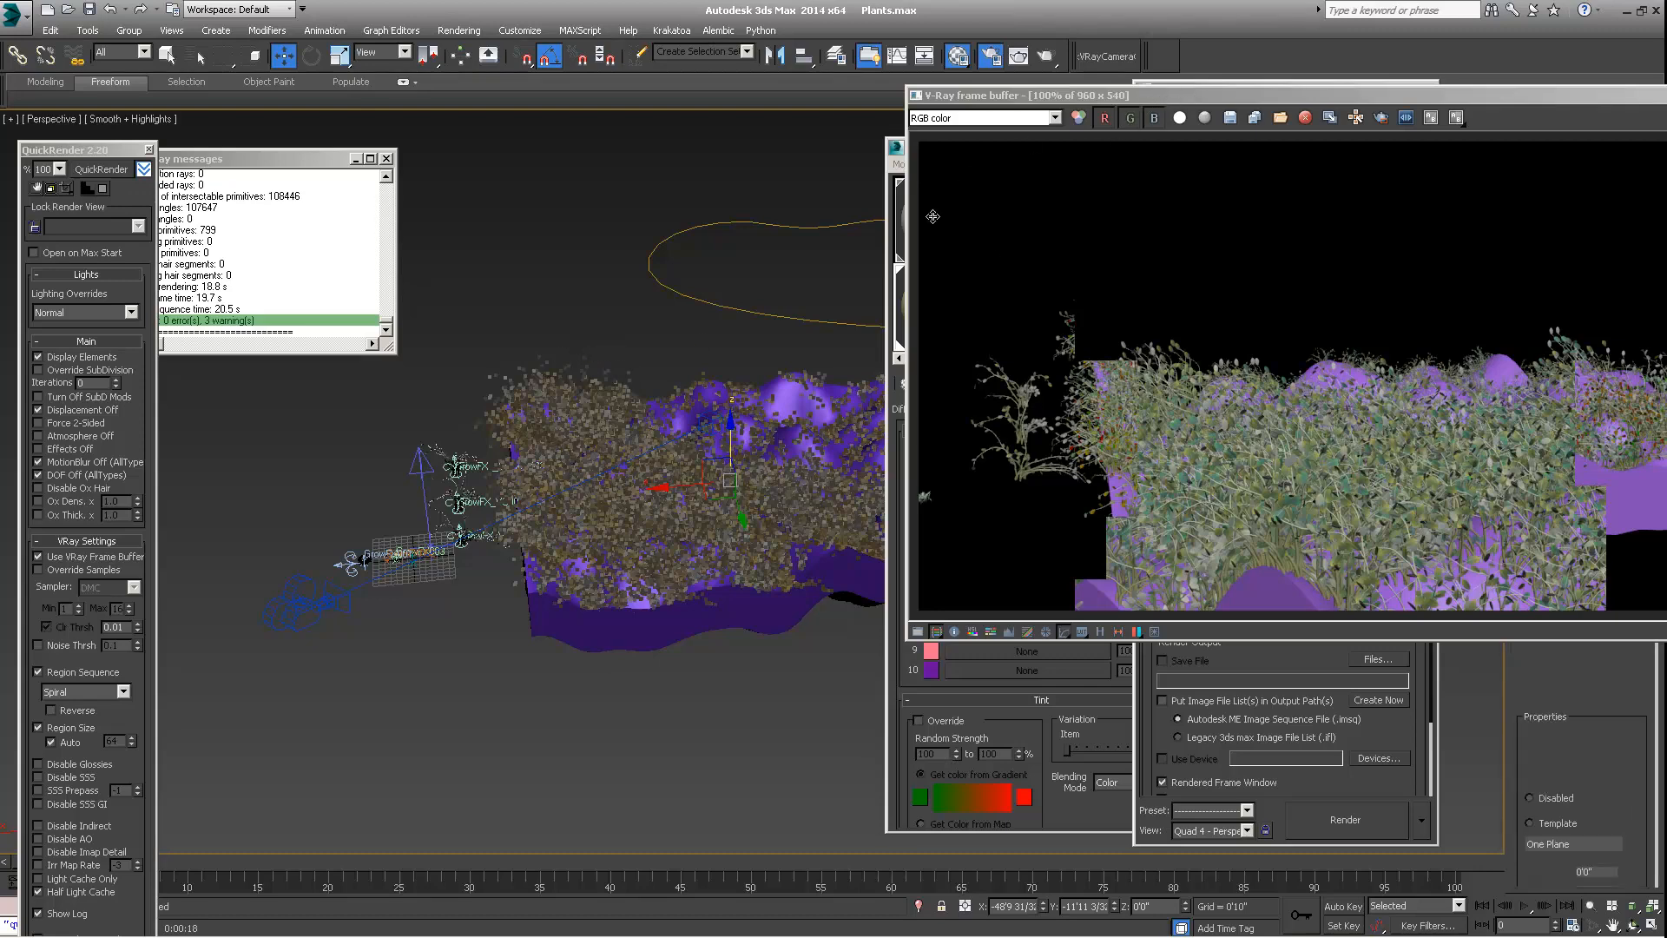
drag(1114, 97, 496, 97)
click(1134, 95)
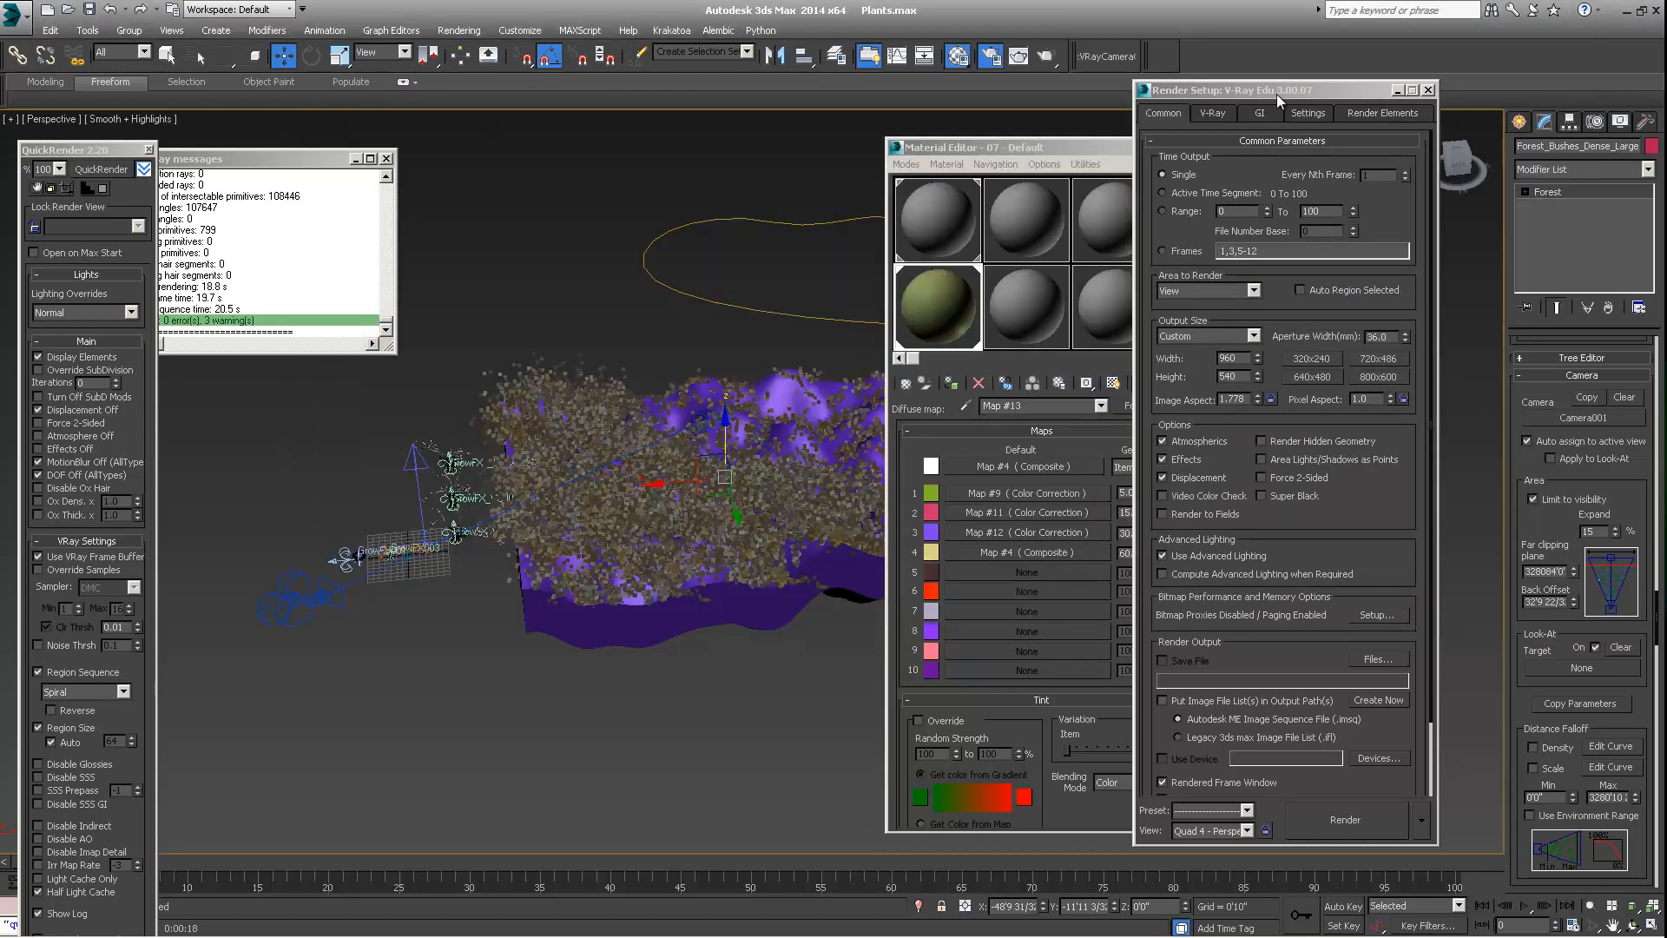
click(1427, 91)
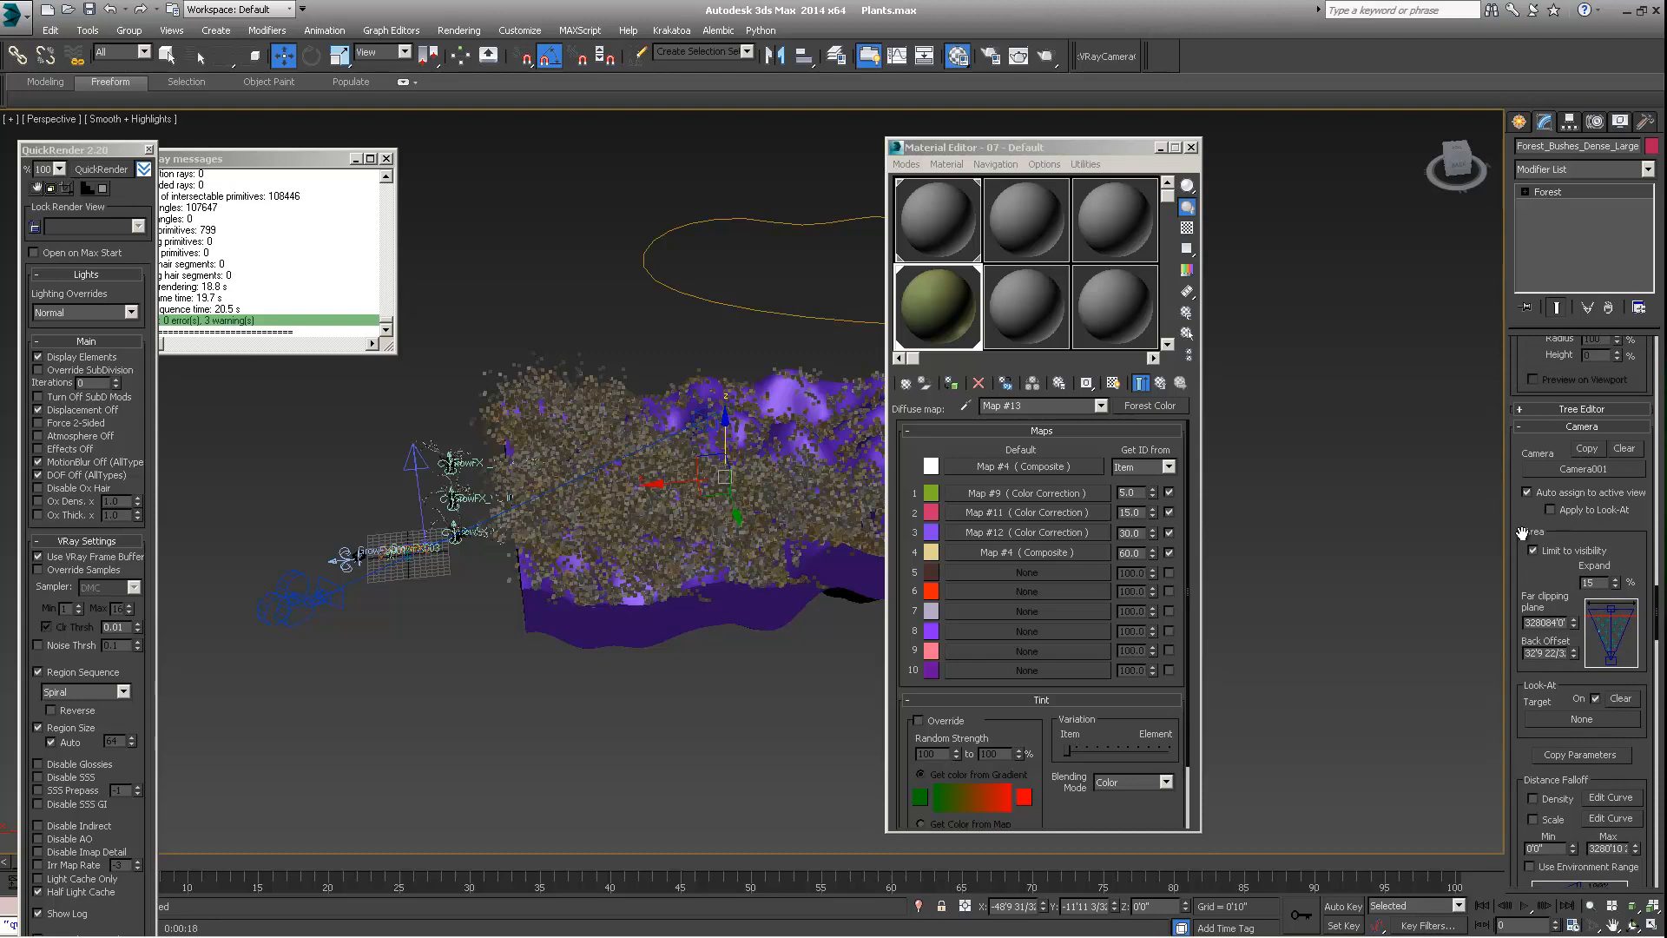
Set the Expand value of the camera's Limit to visibility area to 0% and inspect the bush coverage from several angles
scroll(1567, 523, up, 2)
alt+middle_drag(1295, 502, 1218, 577)
scroll(1218, 578, down, 2)
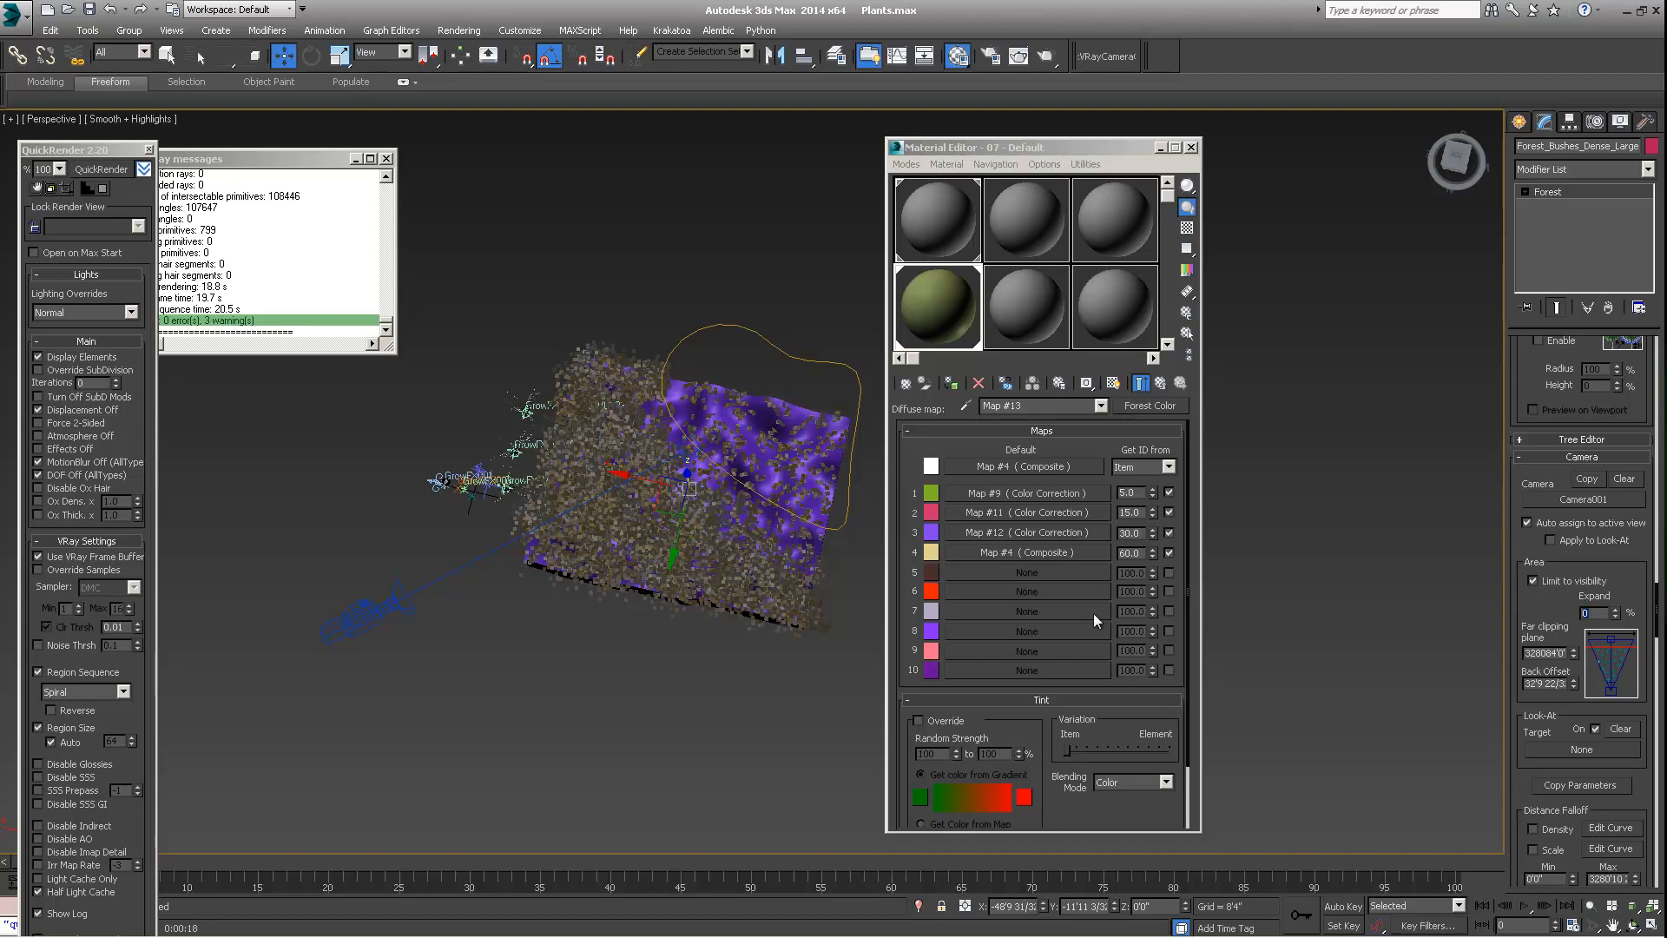
middle_drag(734, 587, 722, 619)
scroll(607, 548, up, 3)
middle_drag(607, 551, 619, 541)
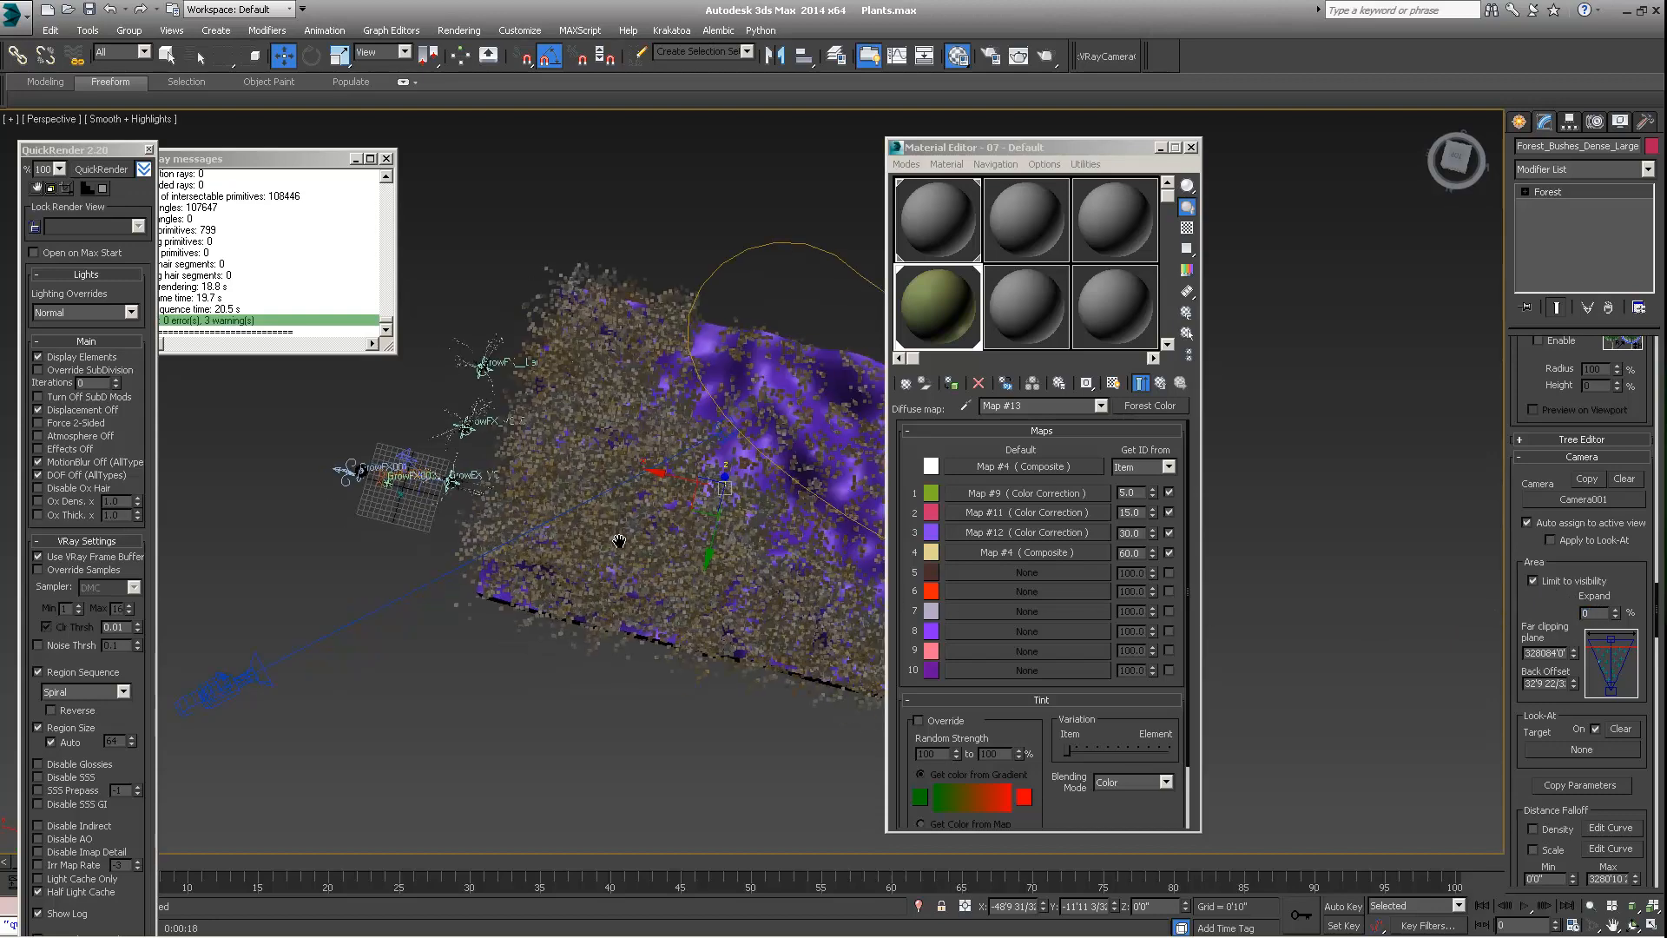
scroll(619, 540, down, 2)
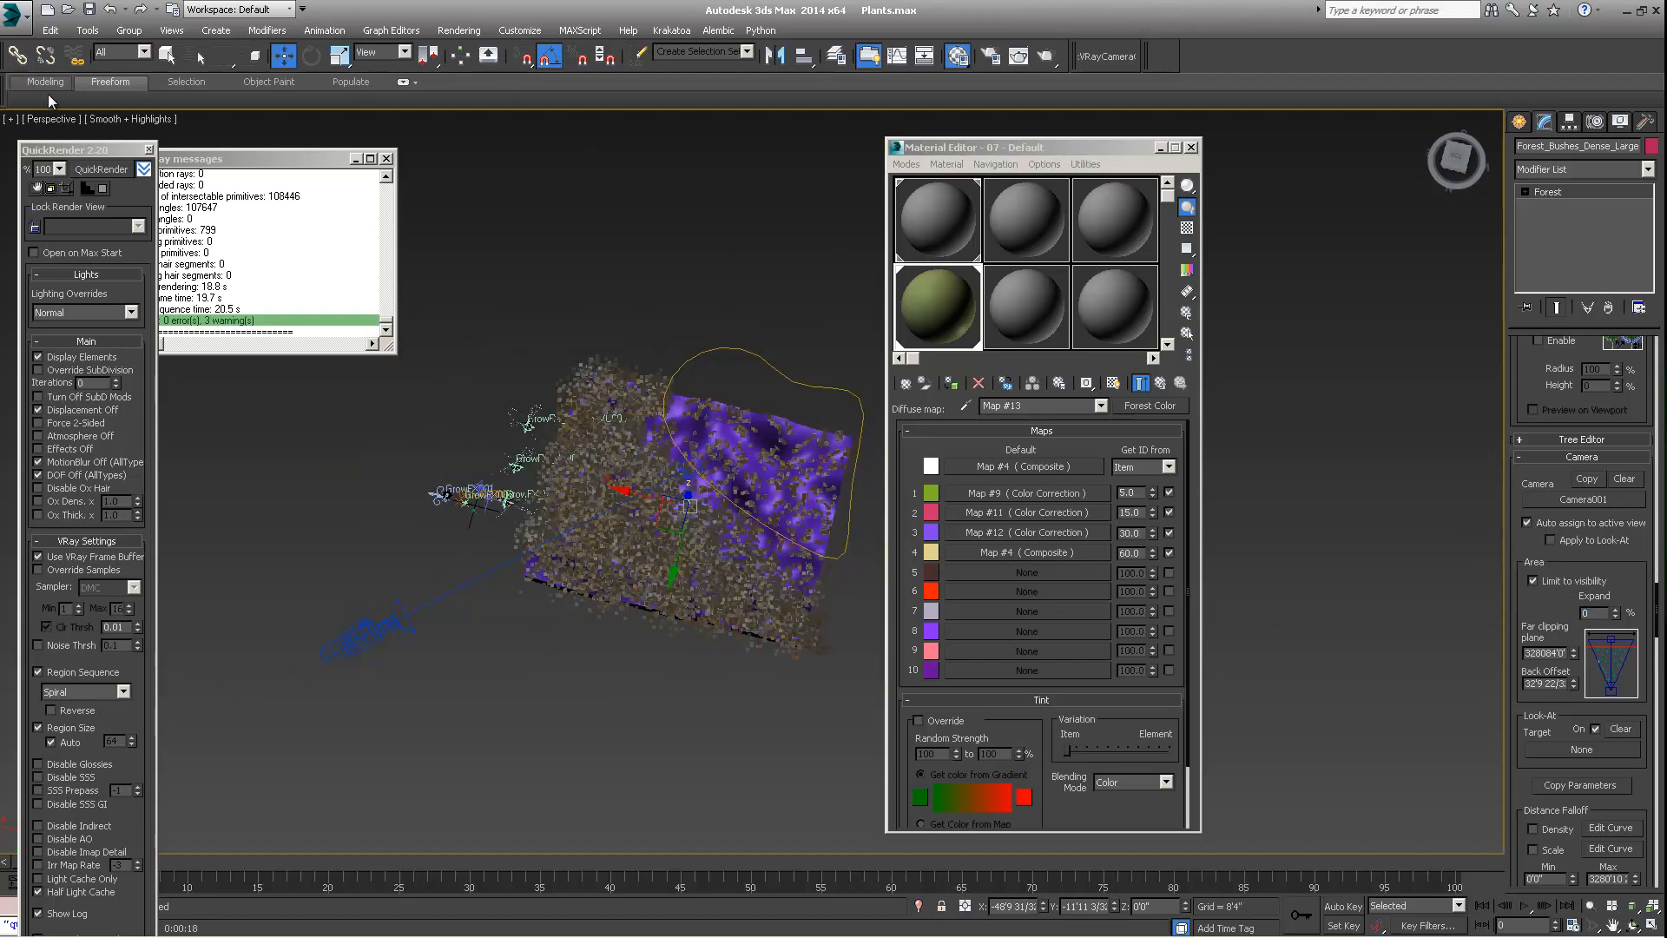
alt+middle_drag(562, 443, 670, 590)
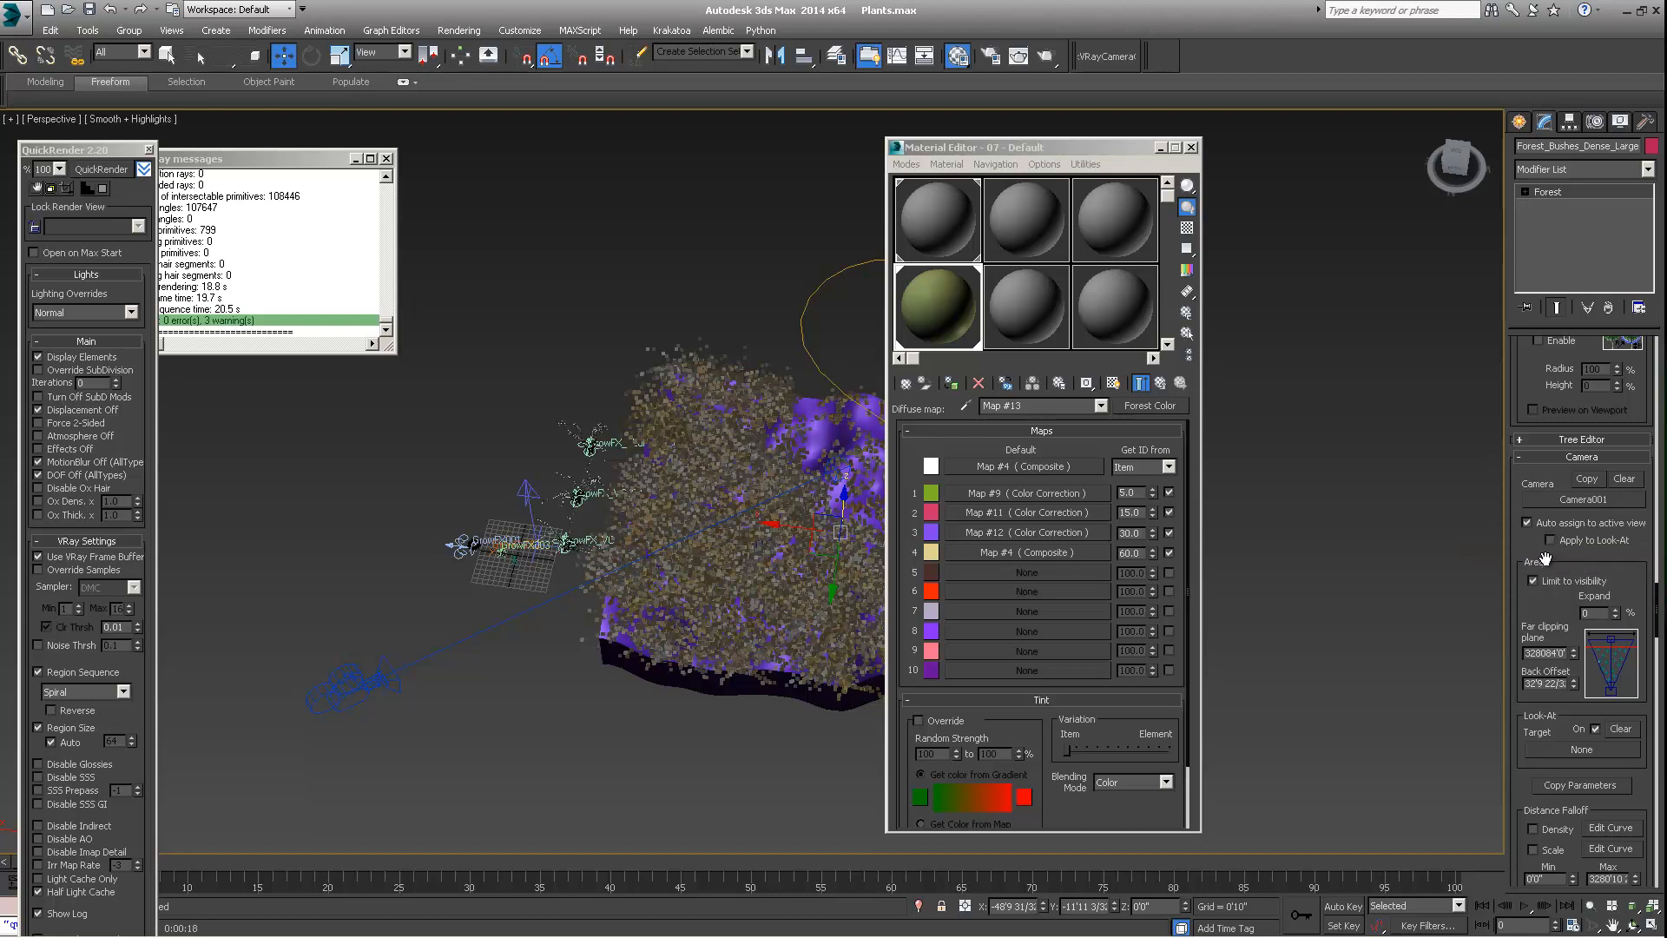
Set the camera area's Expand value back to 15%
click(1614, 609)
text(15)
key(Return)
Review the forest's distribution, area and geometry settings and examine the bush coverage around the terrain, with the Material Editor moved aside
drag(1625, 556, 1625, 637)
scroll(1607, 574, up, 15)
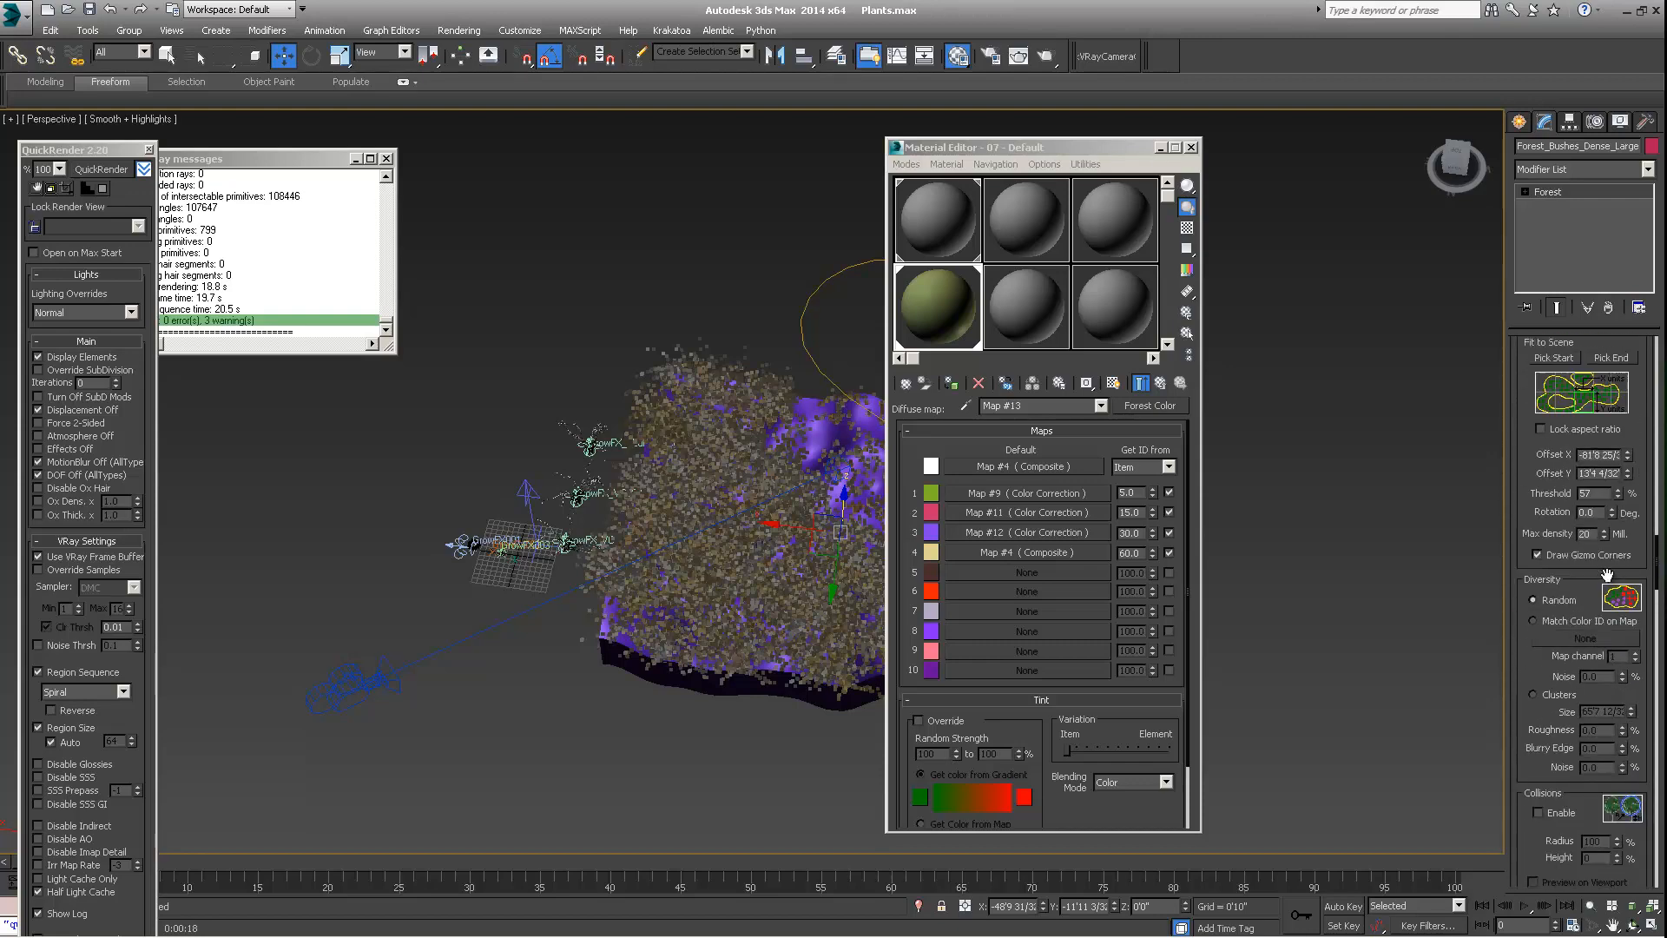
scroll(1607, 574, up, 15)
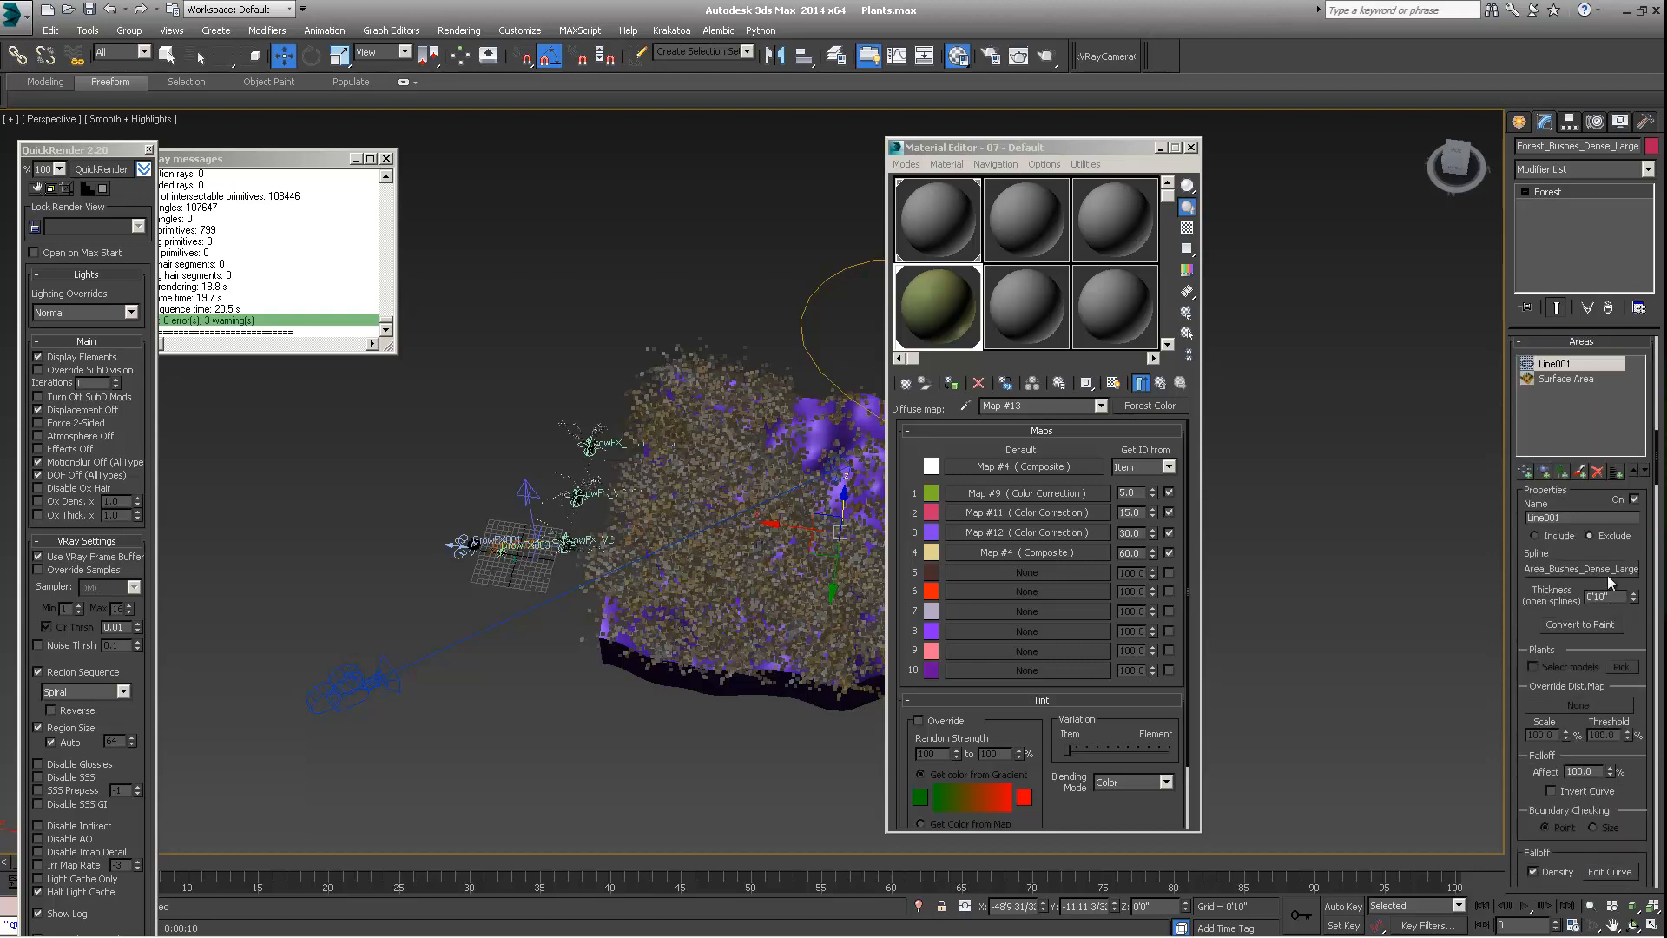
scroll(1610, 581, up, 10)
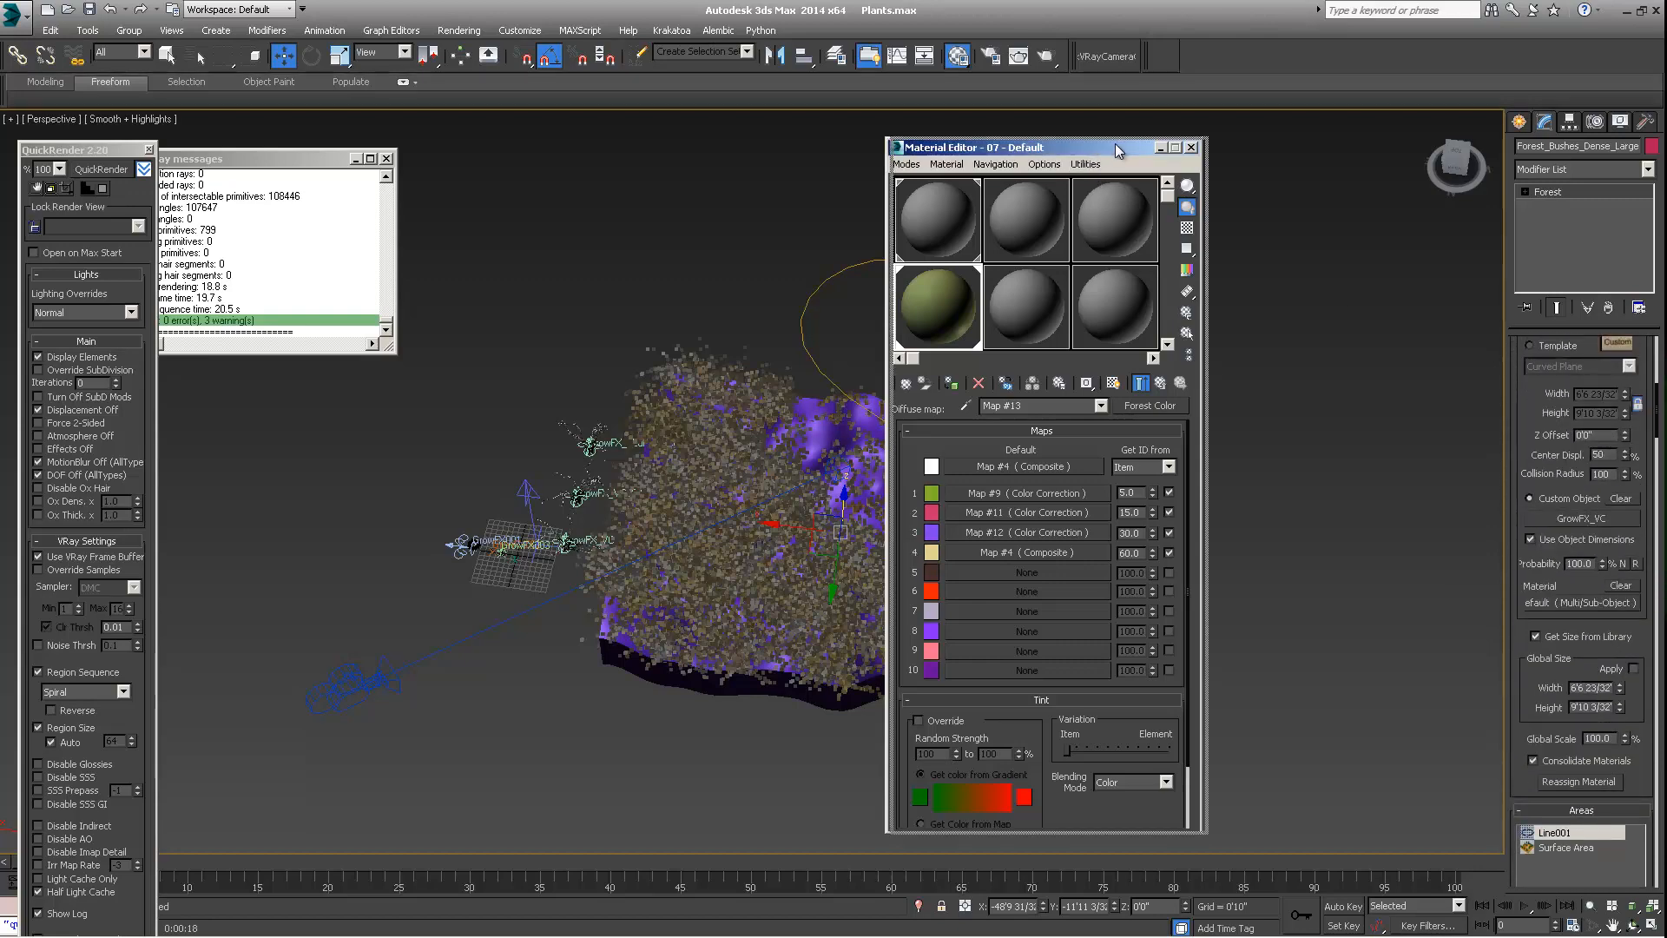
drag(1081, 147, 1229, 148)
alt+middle_drag(738, 444, 665, 565)
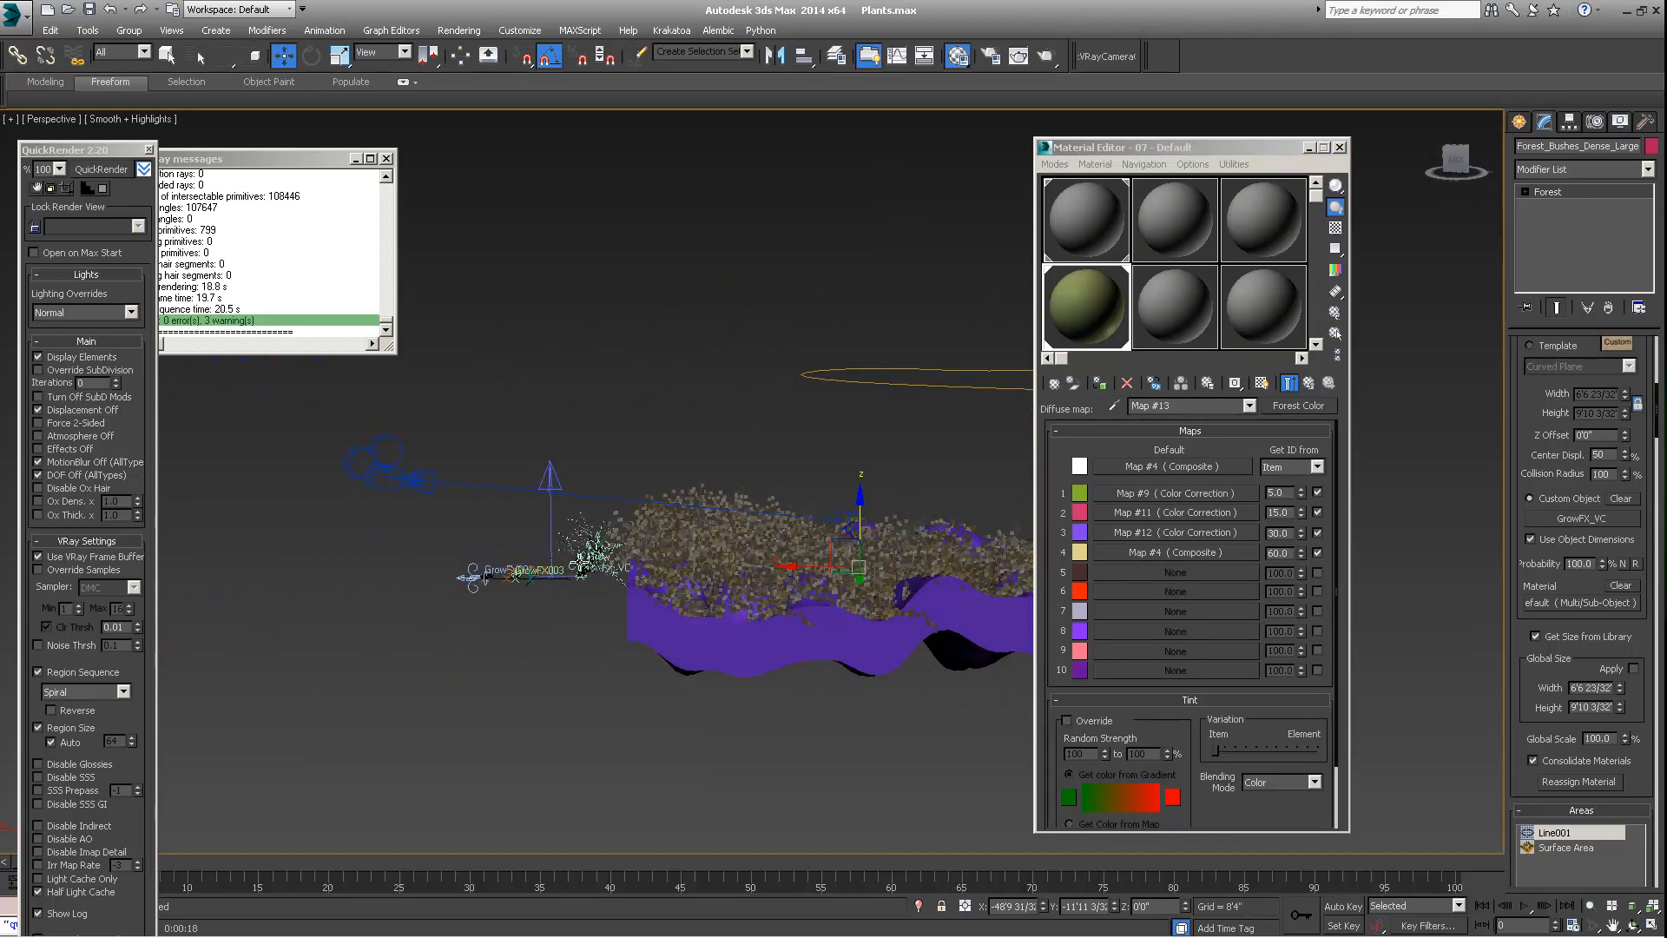
alt+middle_drag(808, 592, 628, 554)
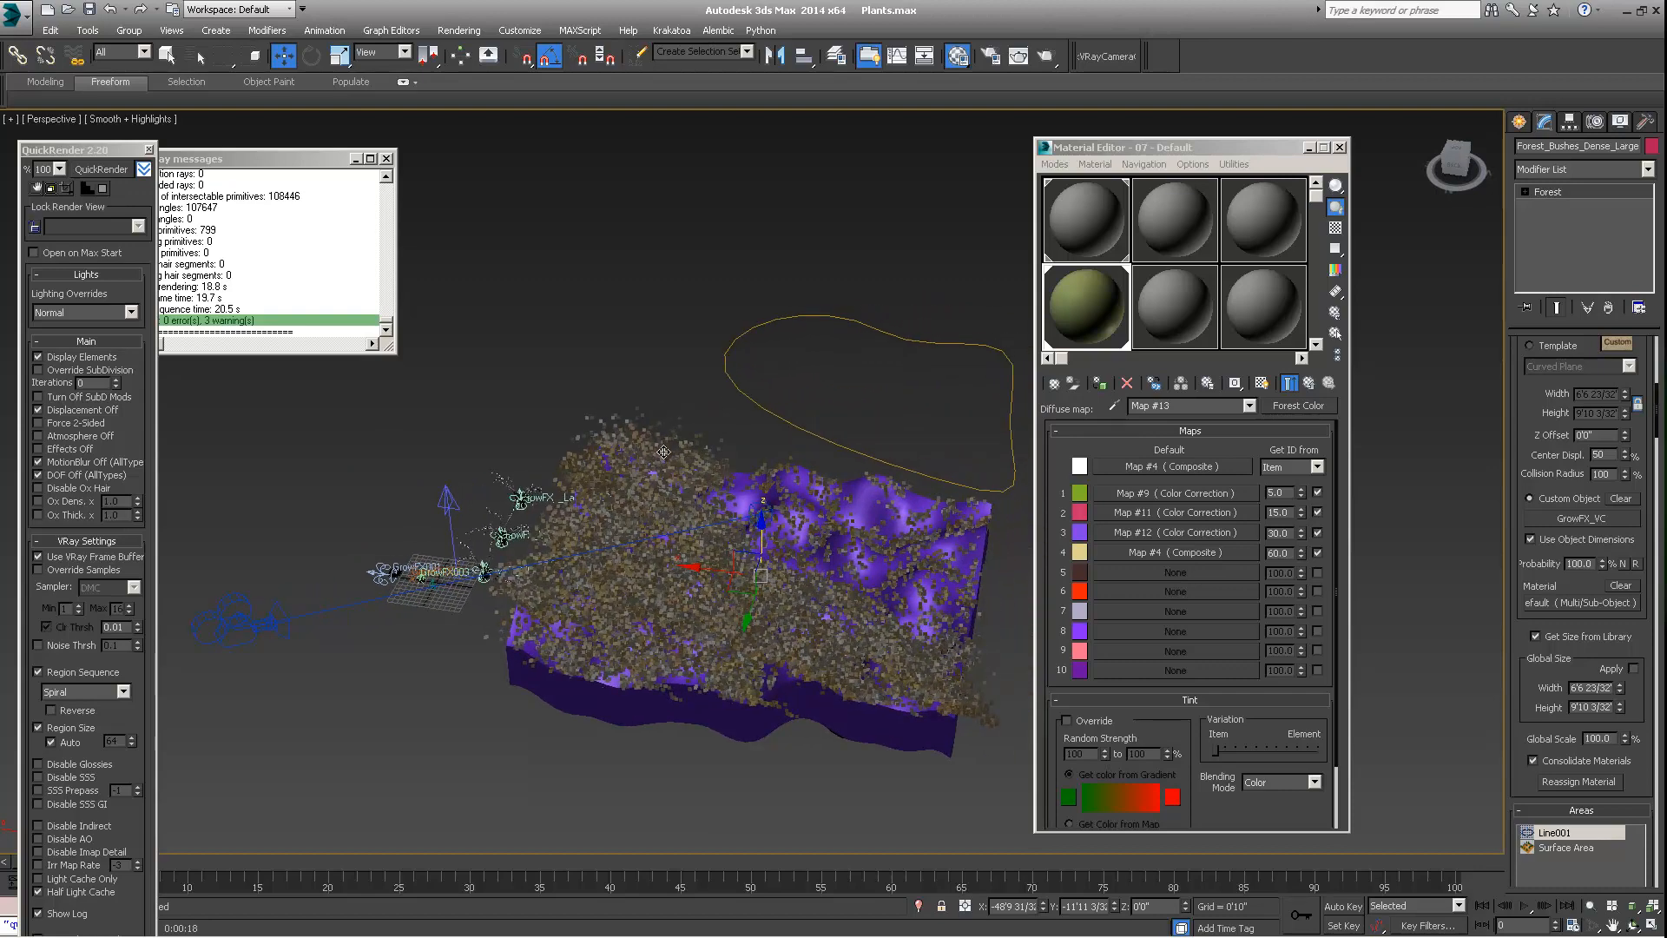
alt+middle_drag(768, 440, 739, 398)
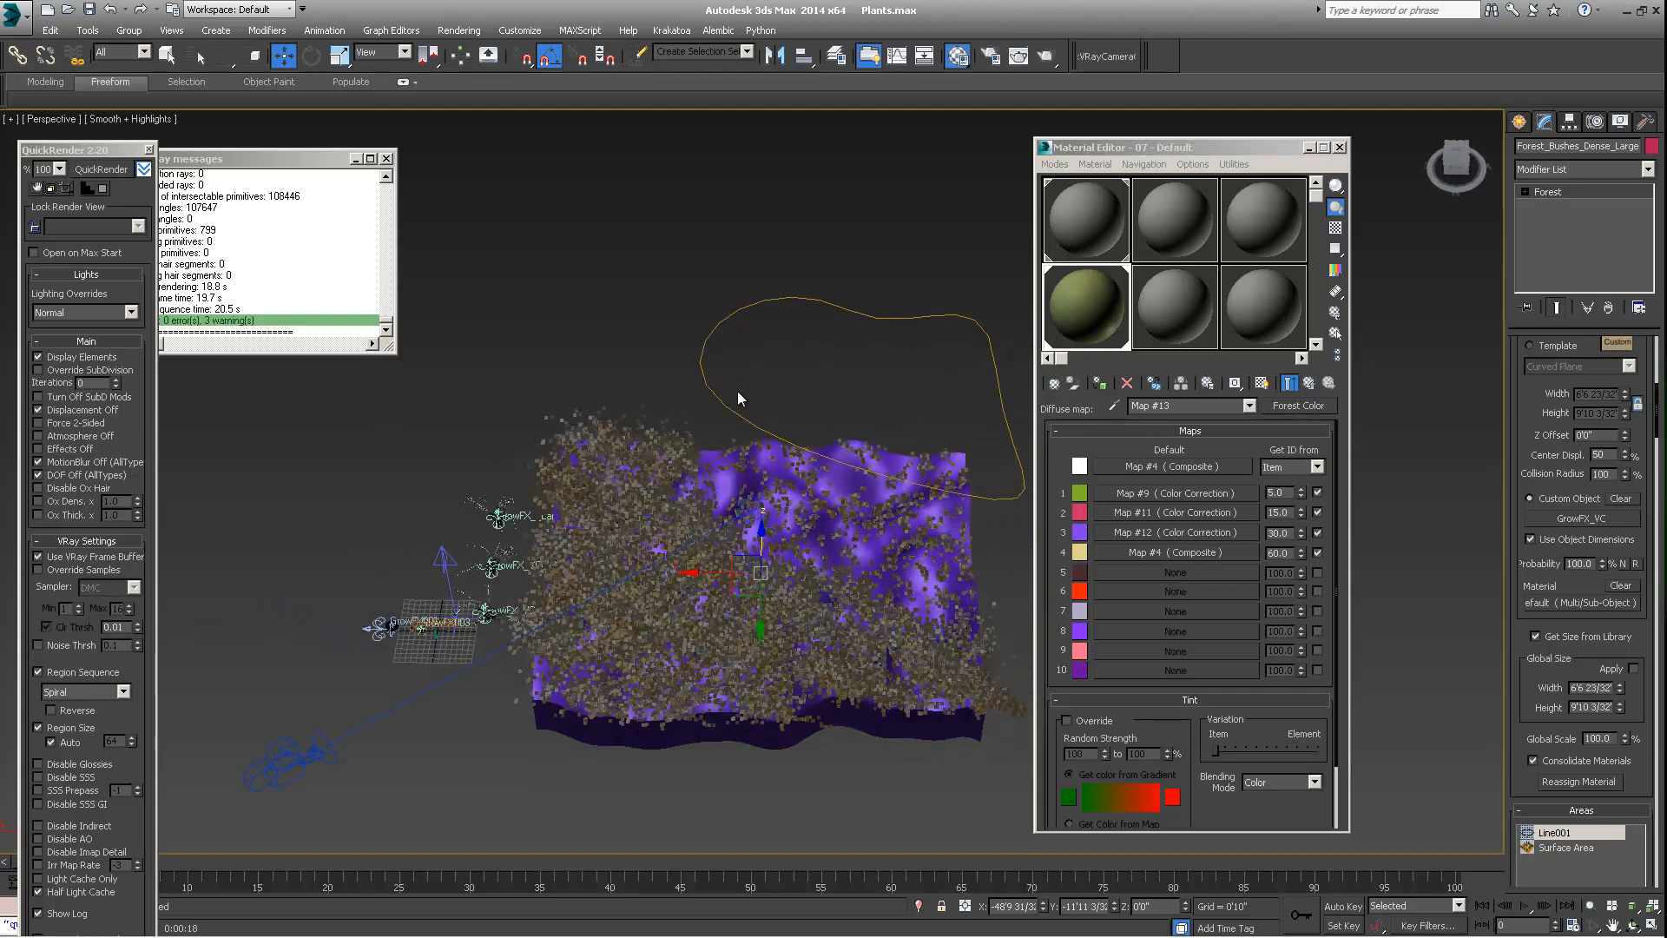
Select the Area_Bushes_Dense_Large spline above the terrain, view it from a lower angle, and switch the selection to Forest_Bushes_Small
click(776, 303)
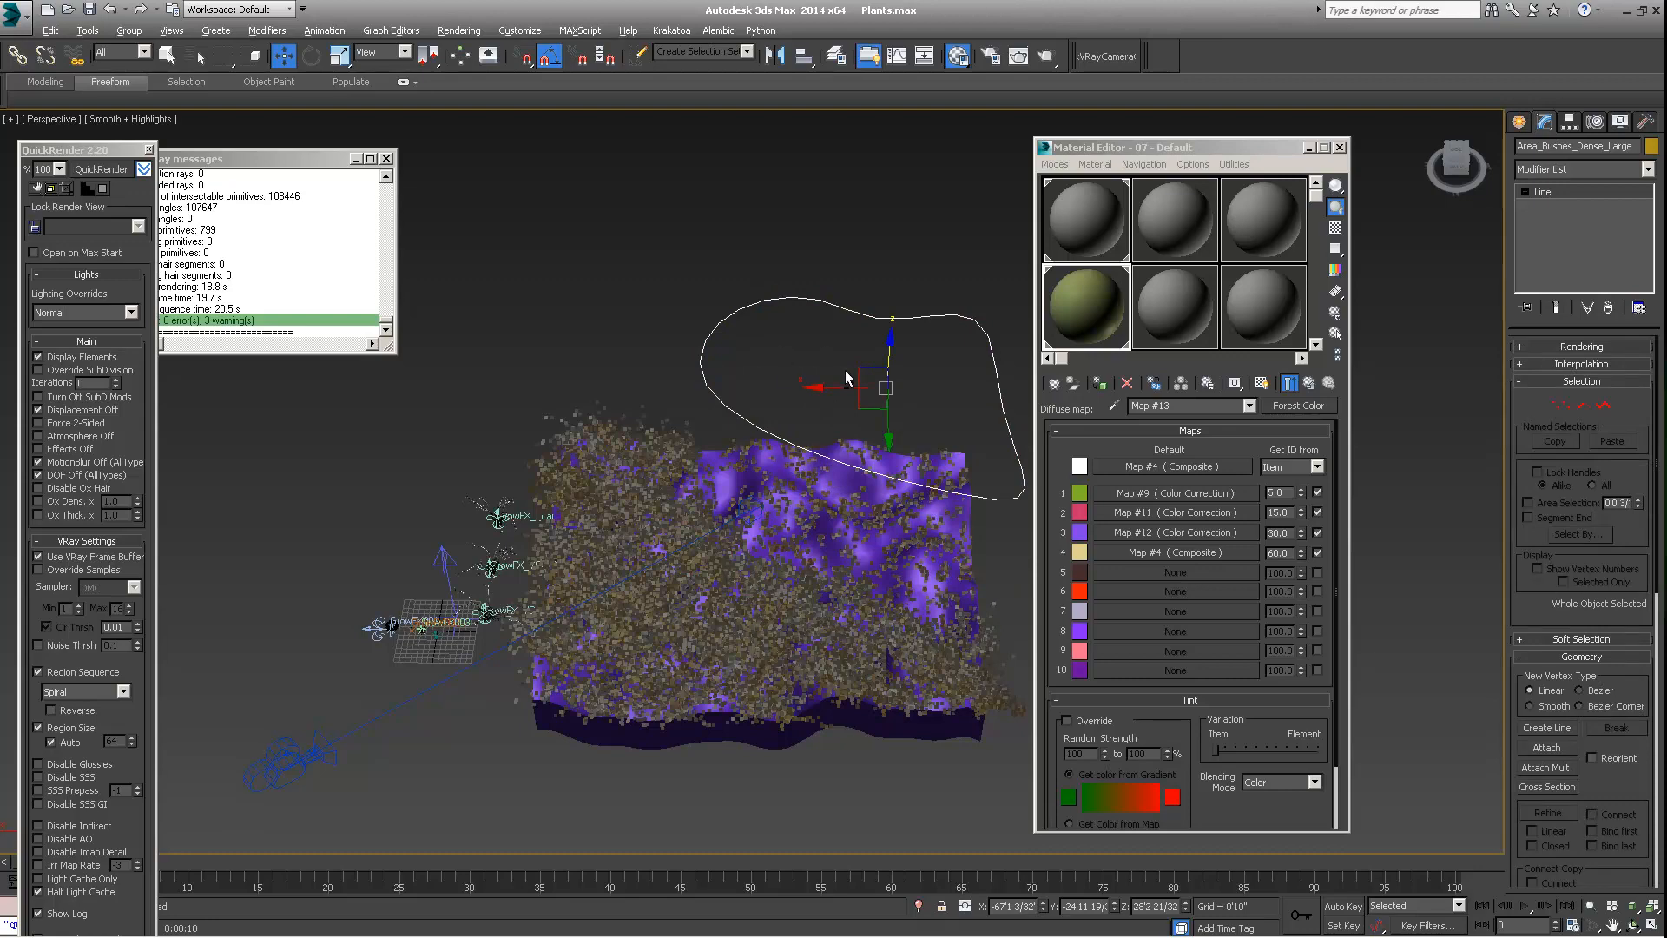
alt+middle_drag(806, 456, 849, 526)
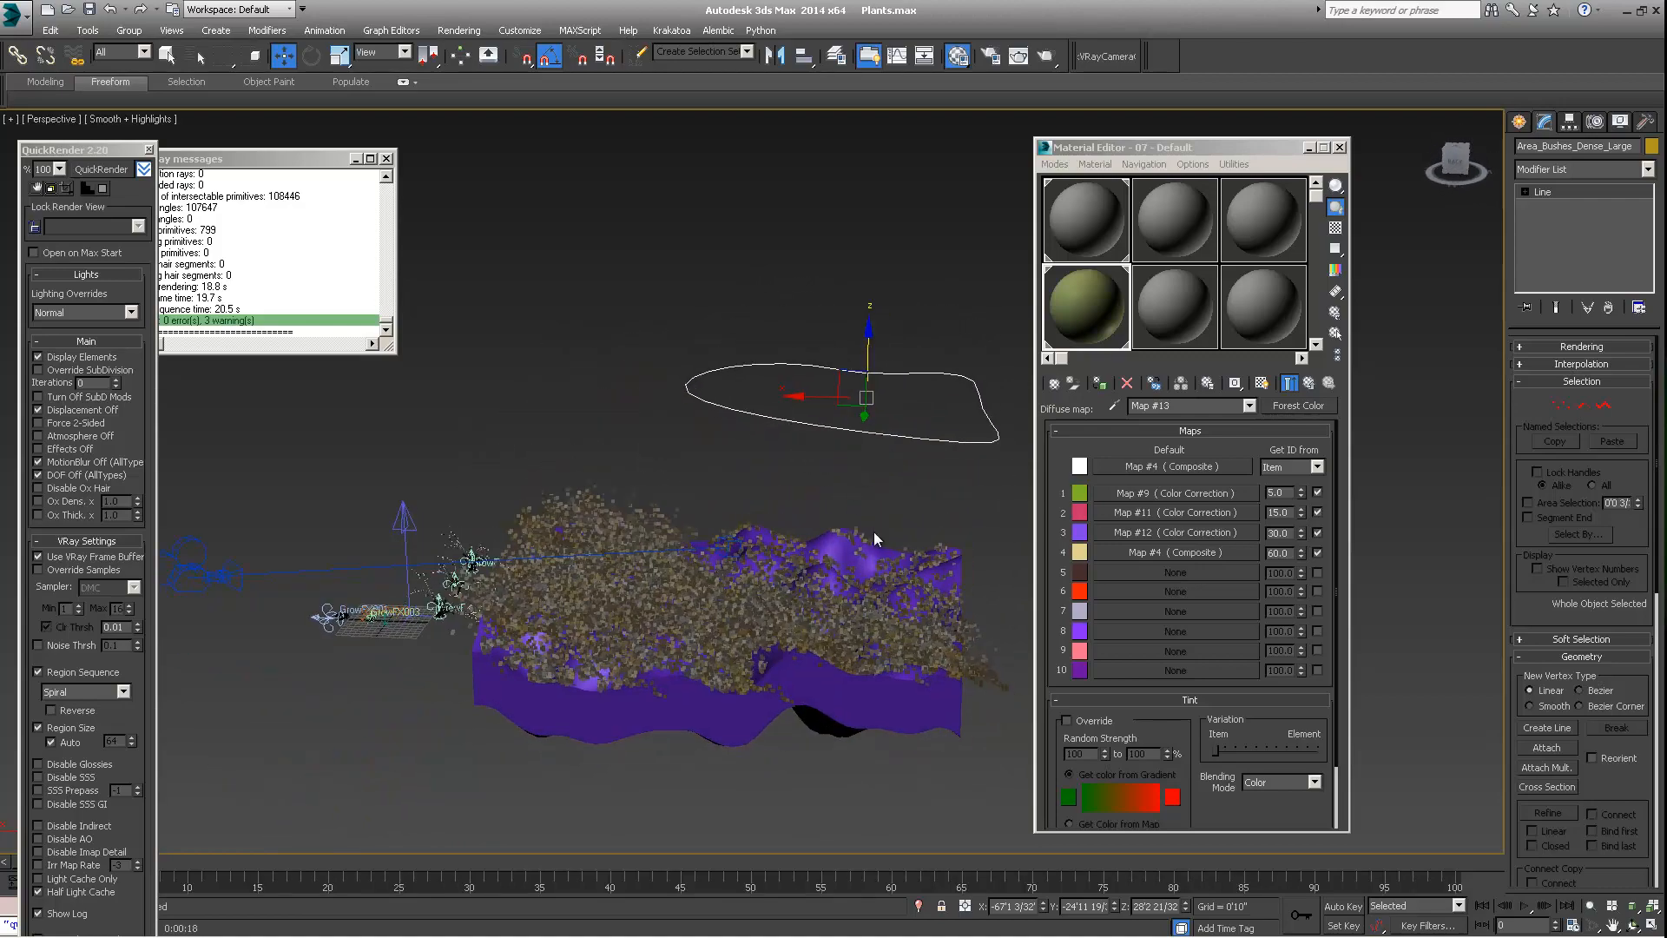
click(872, 540)
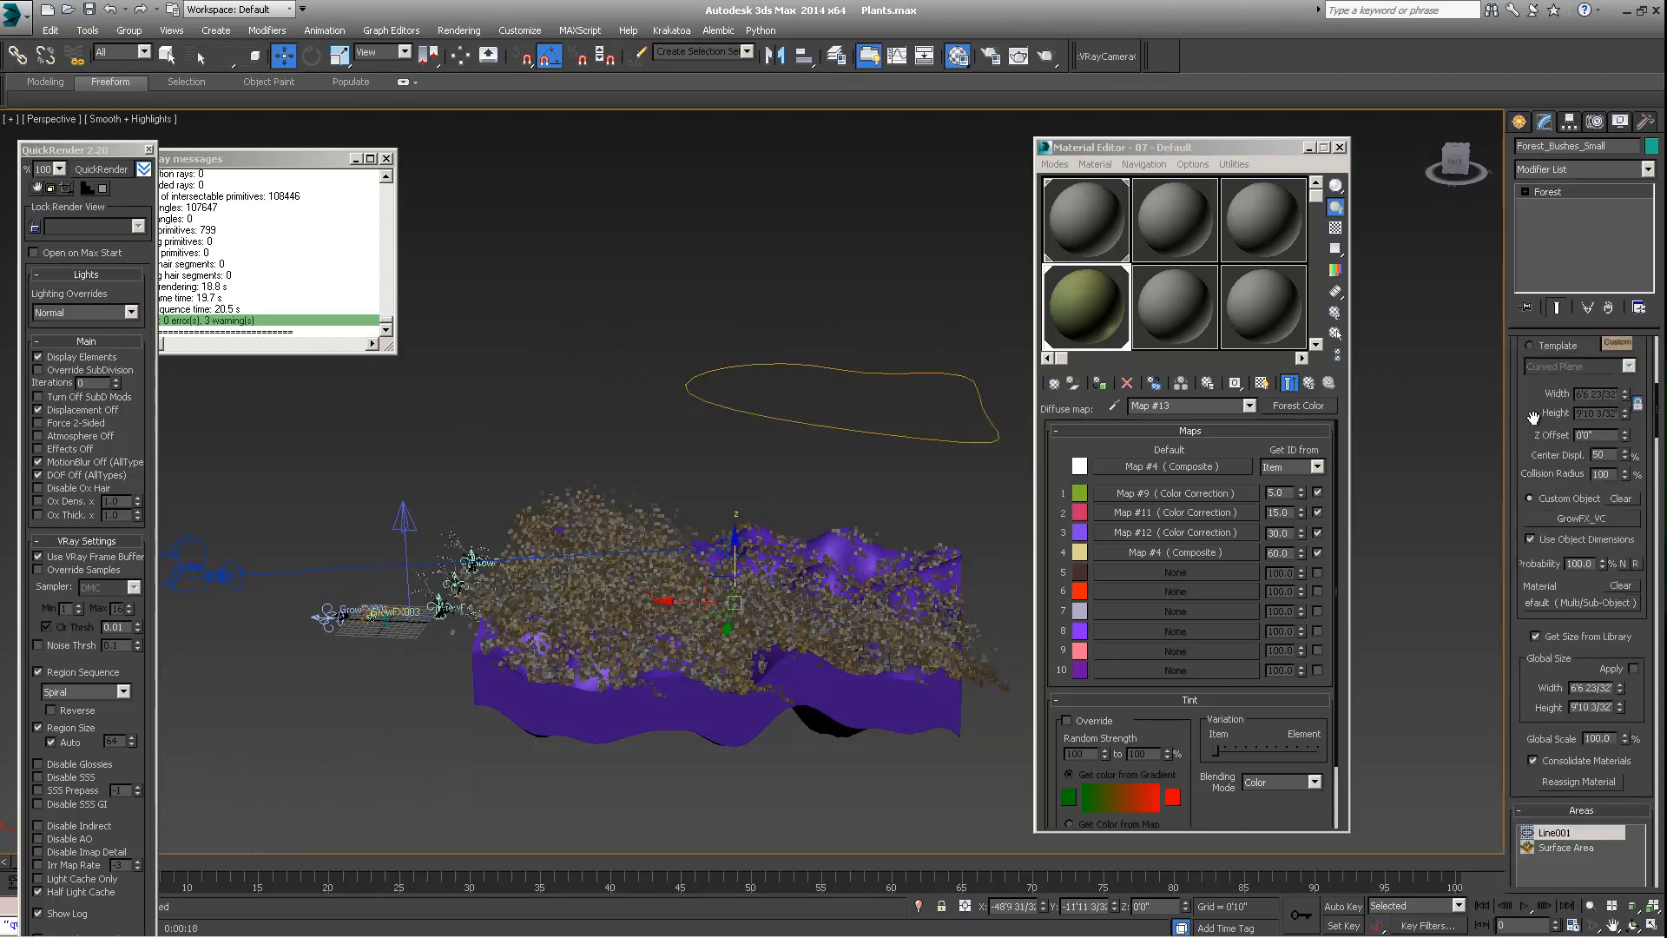
Review the forest's geometry, camera, surface, transform, diversity and area settings, ending at the list of scattering areas
scroll(1563, 507, down, 5)
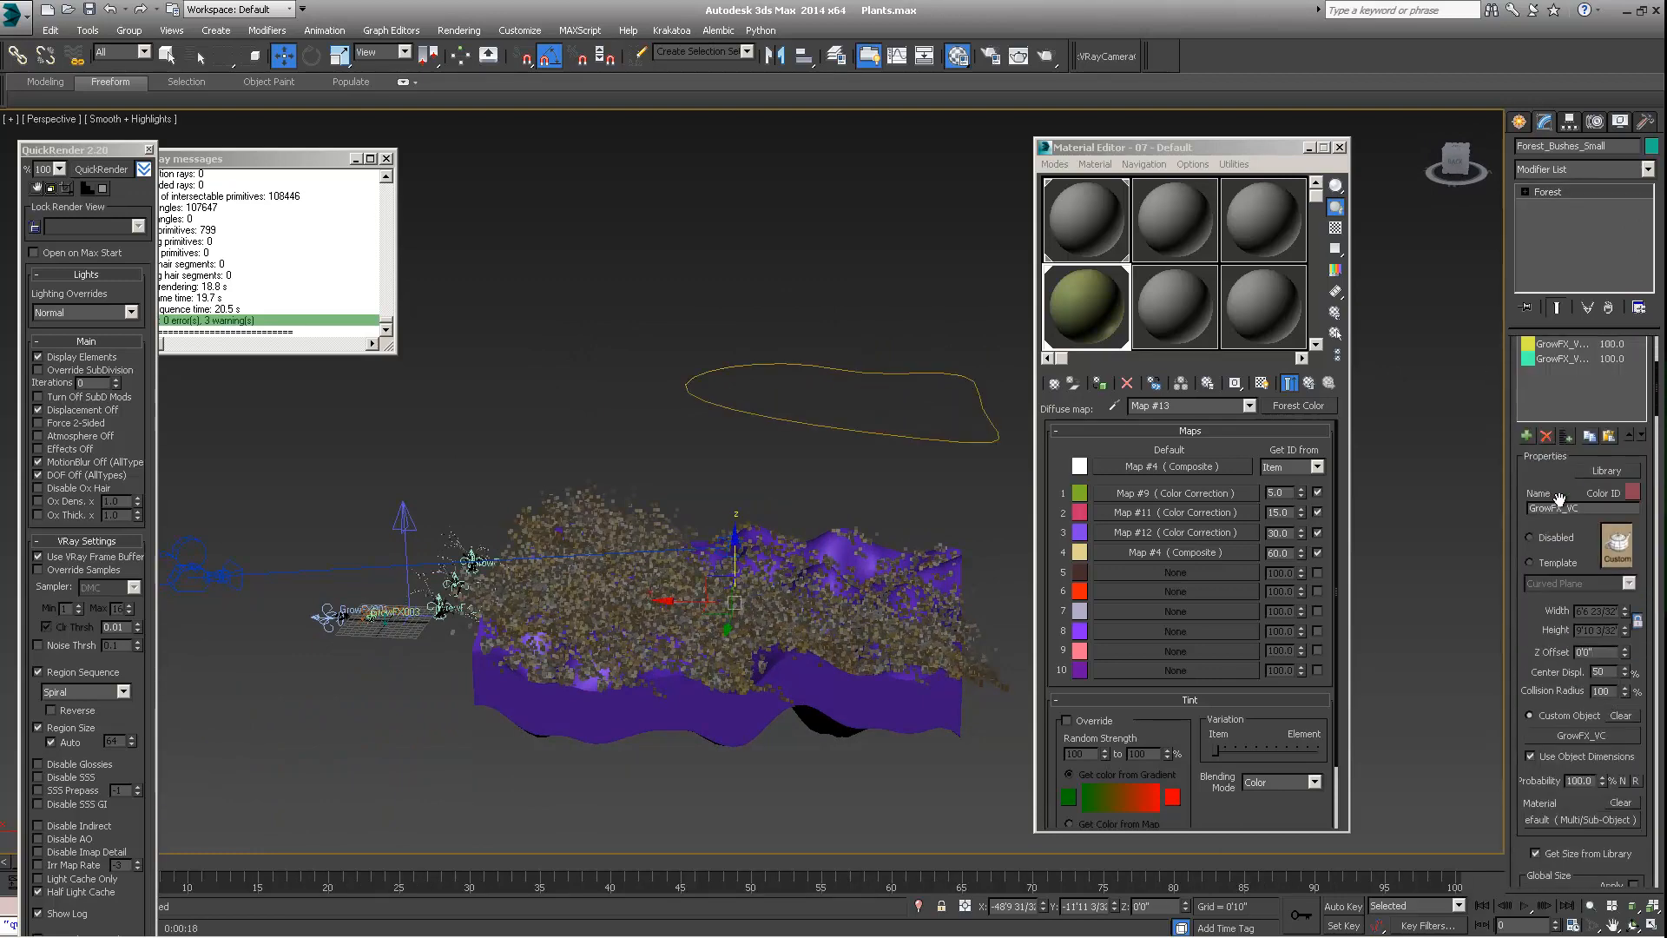
scroll(1563, 501, down, 6)
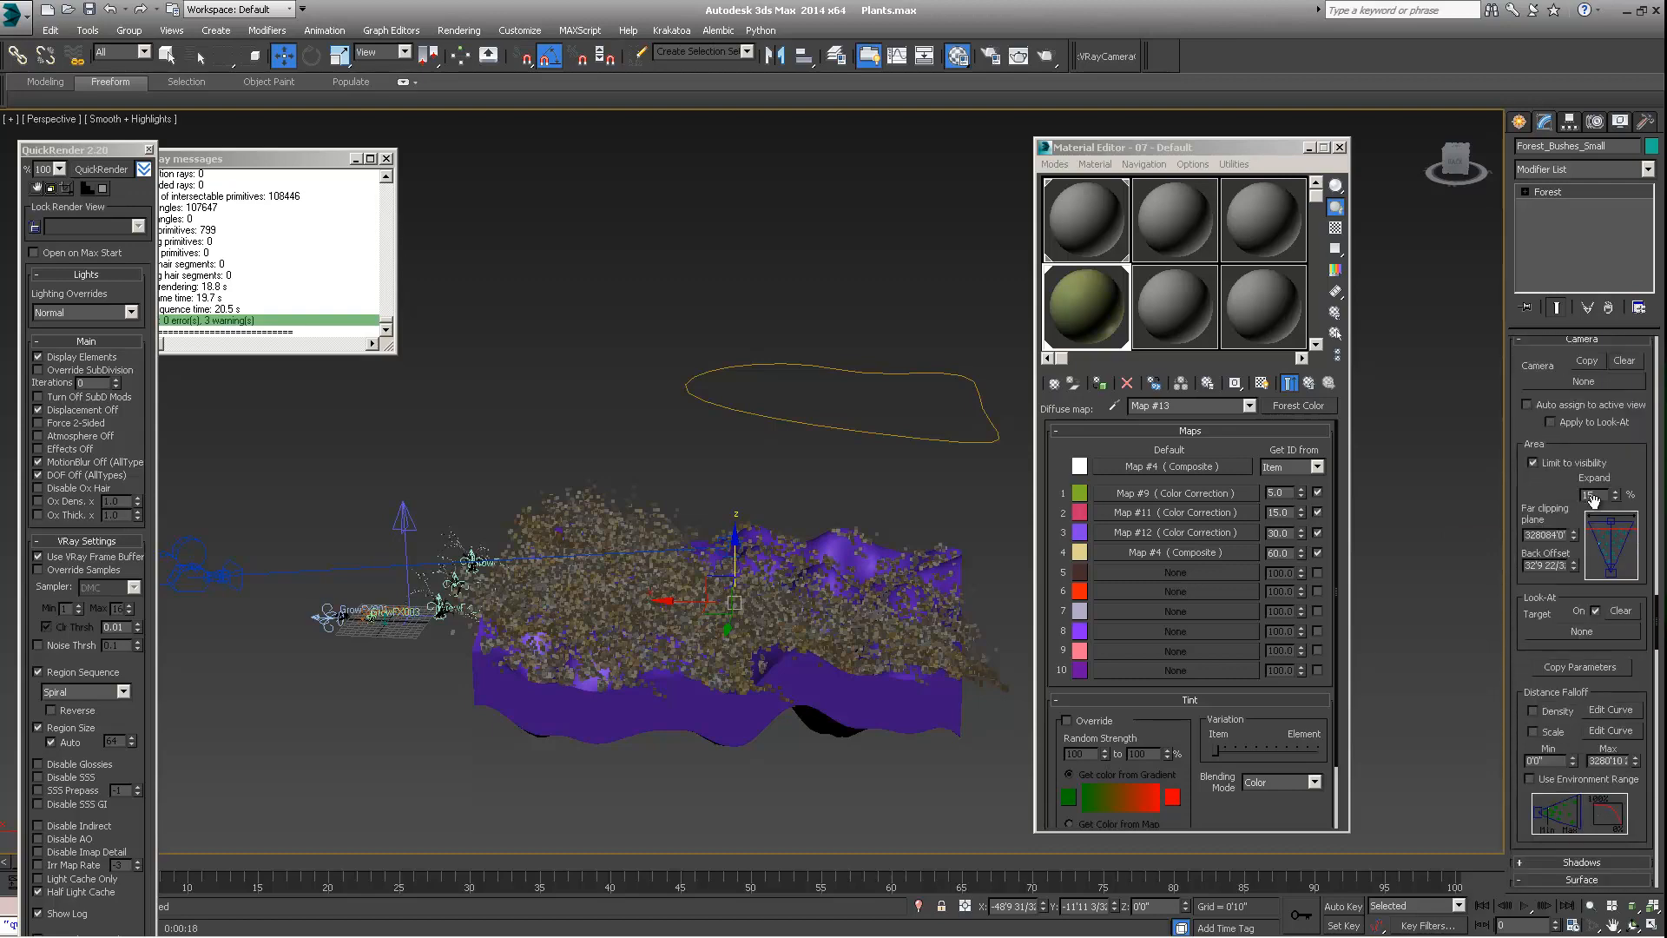
scroll(1594, 501, down, 3)
scroll(1586, 415, down, 8)
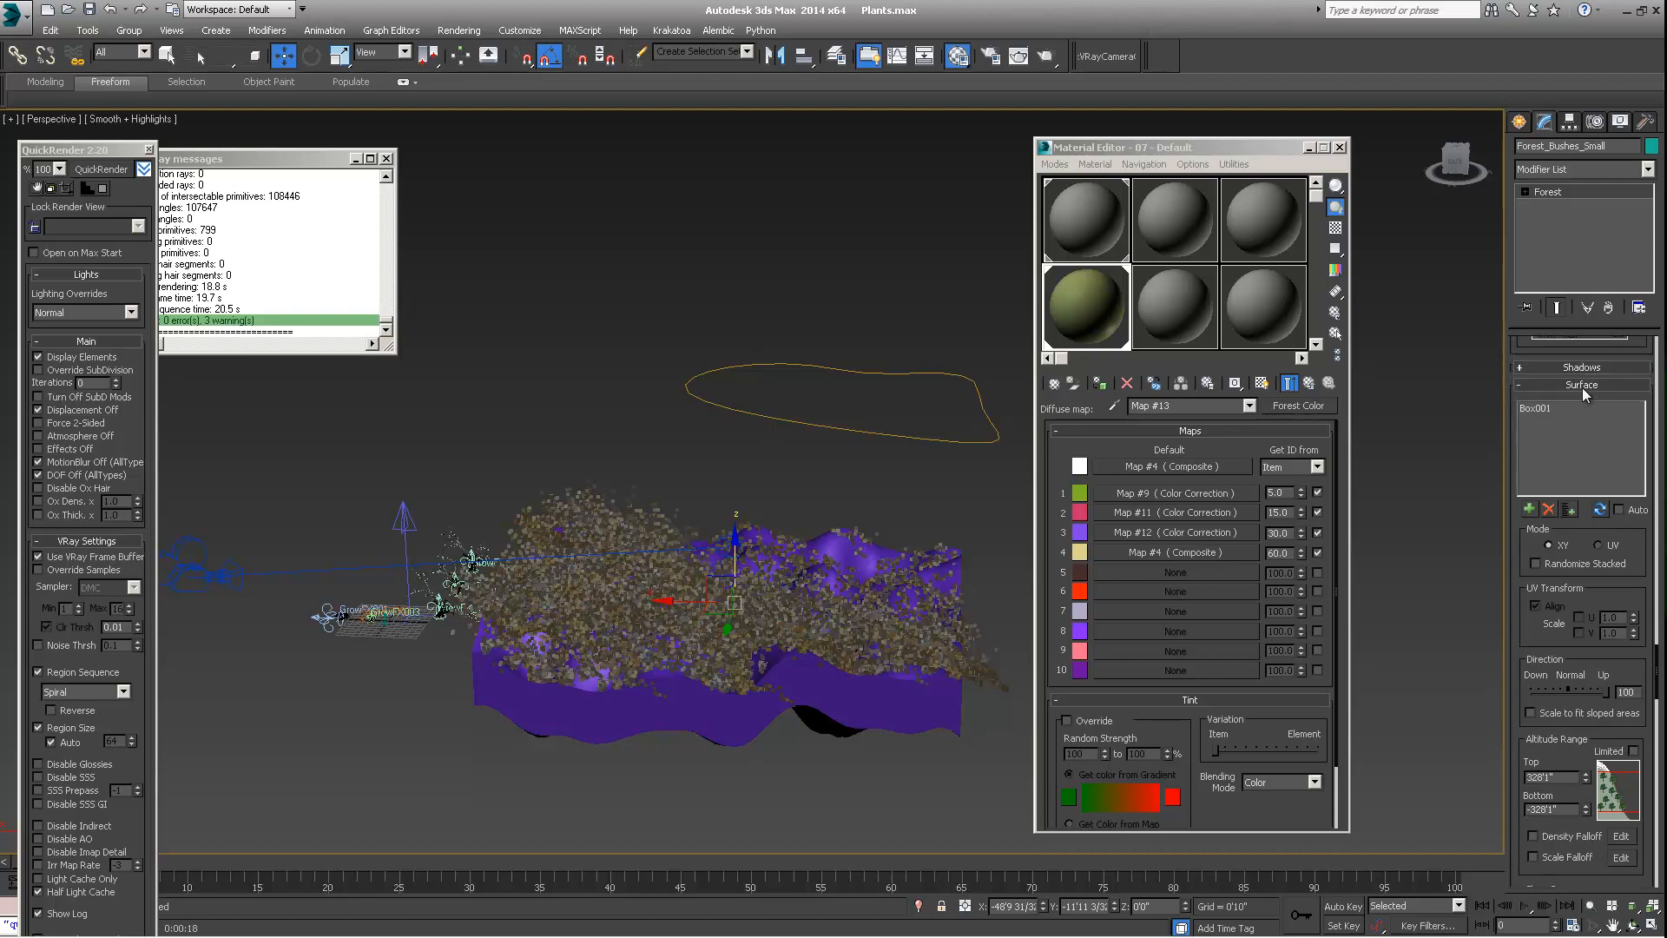
scroll(1584, 491, down, 6)
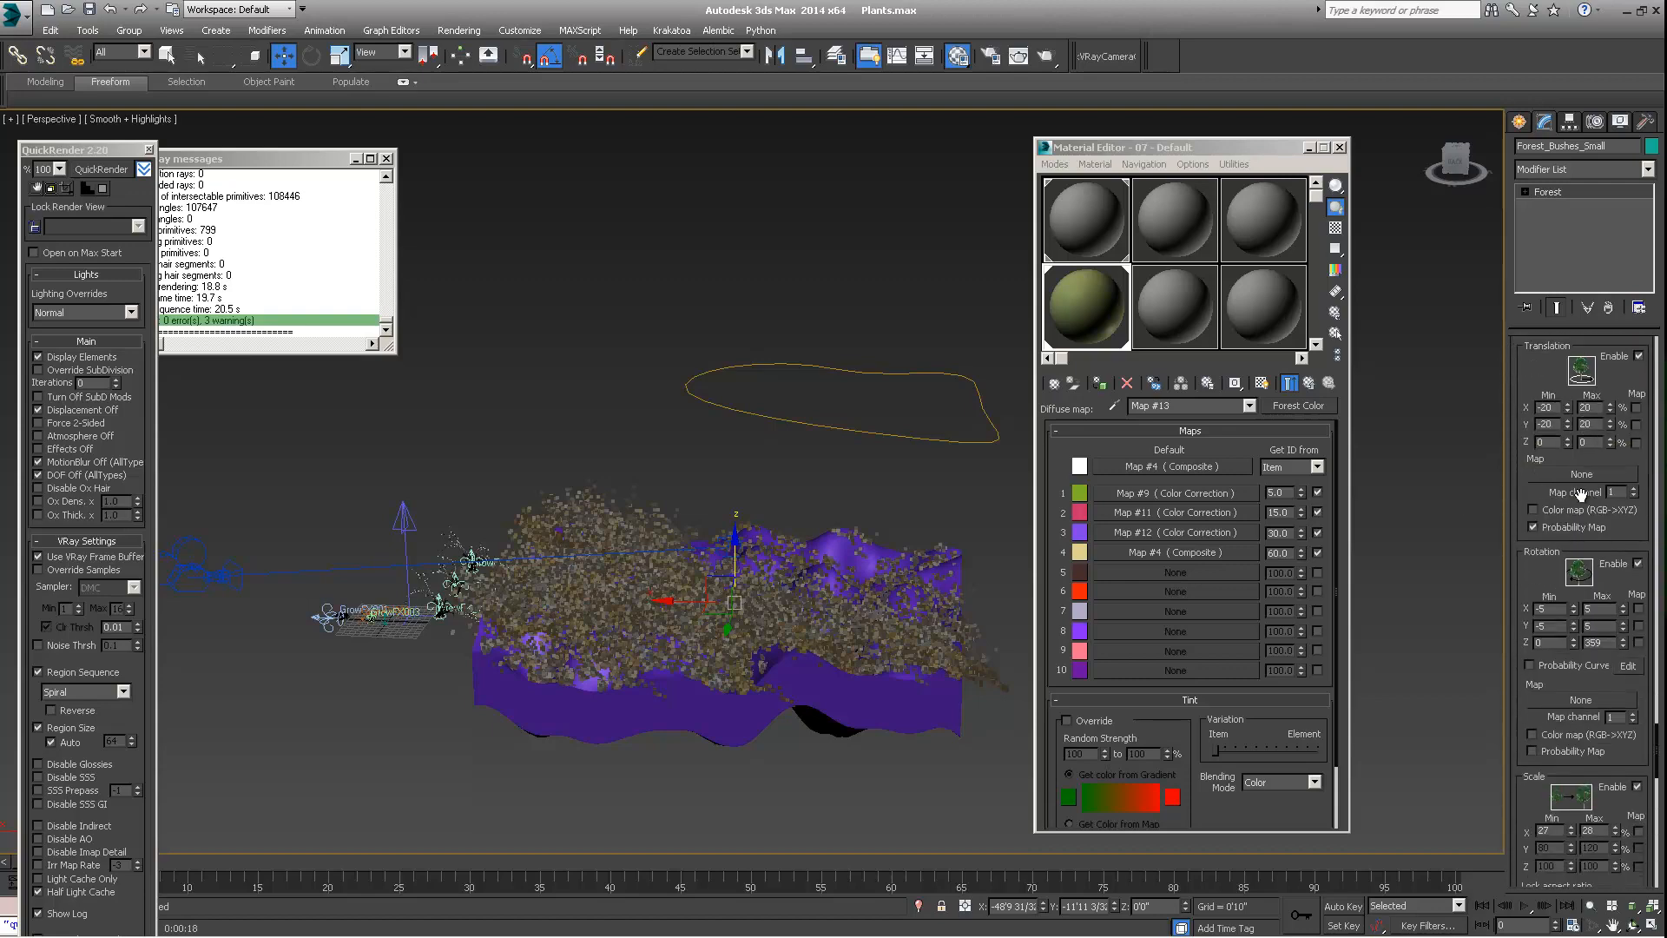
scroll(1616, 640, up, 12)
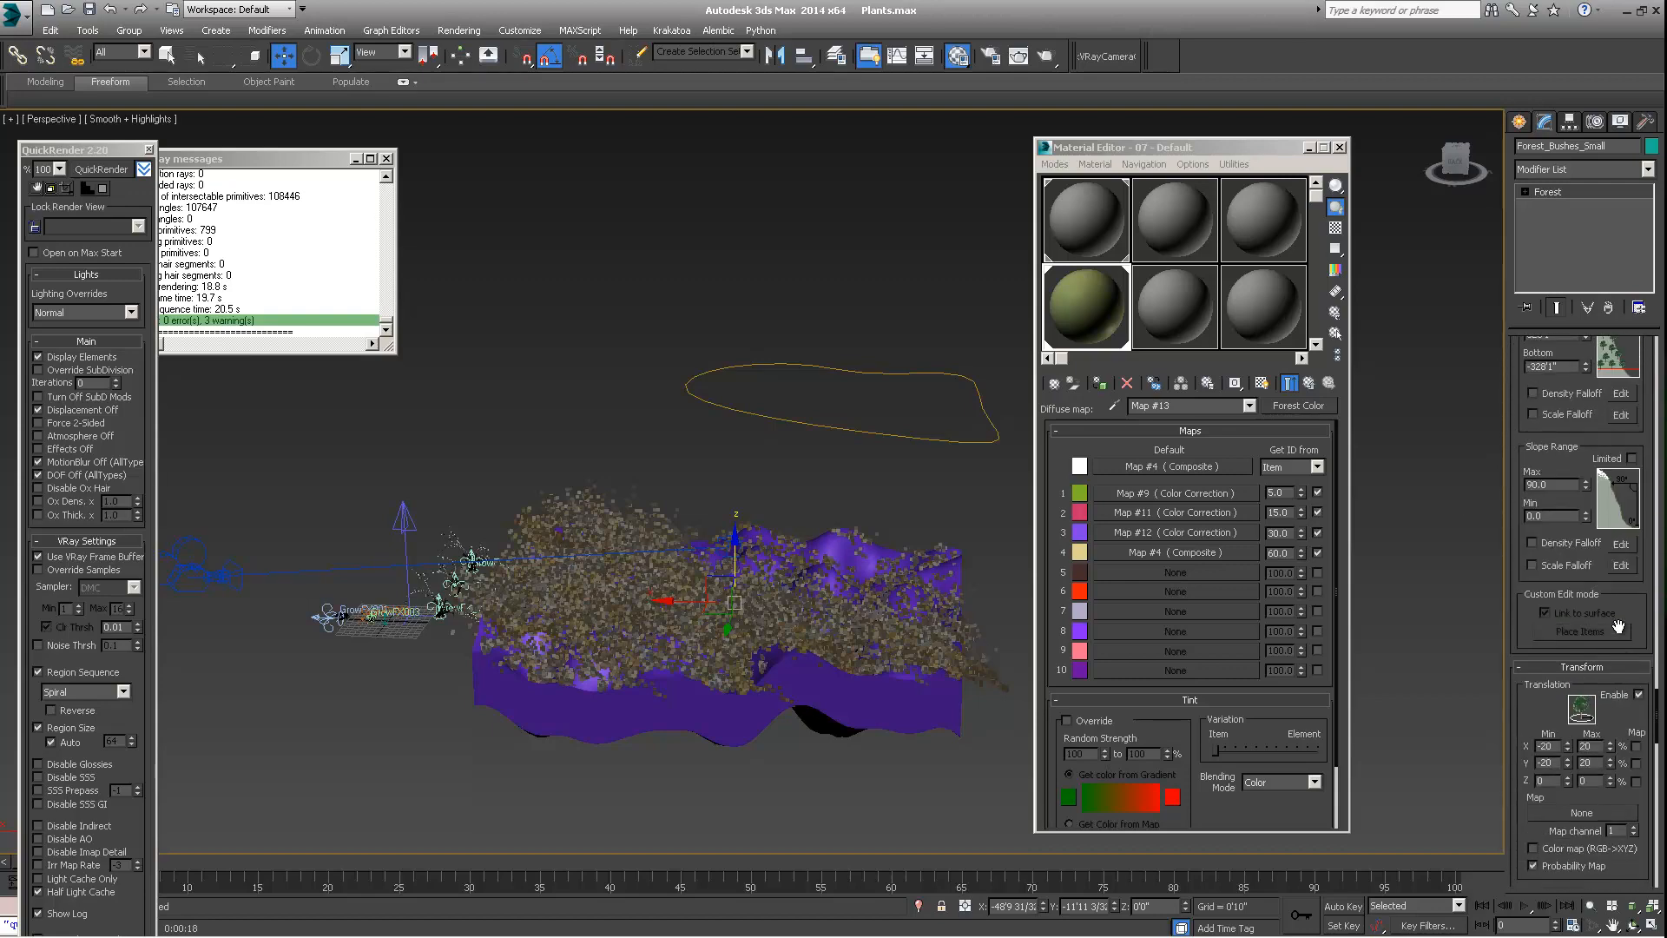
scroll(1587, 487, up, 2)
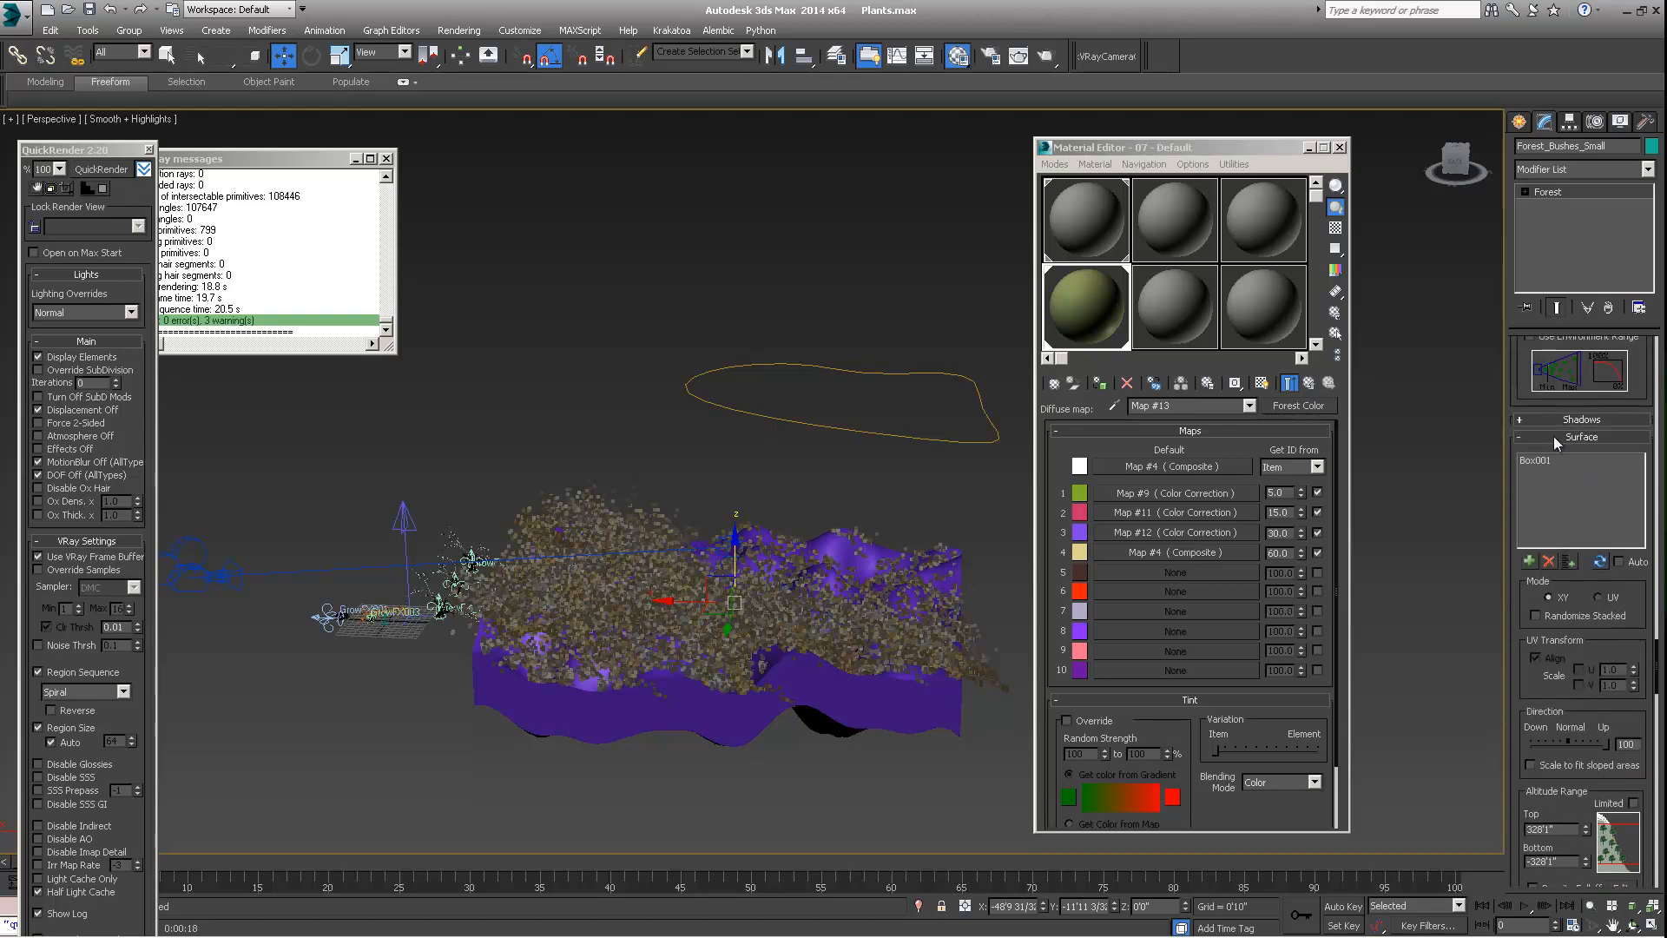
scroll(1557, 443, down, 10)
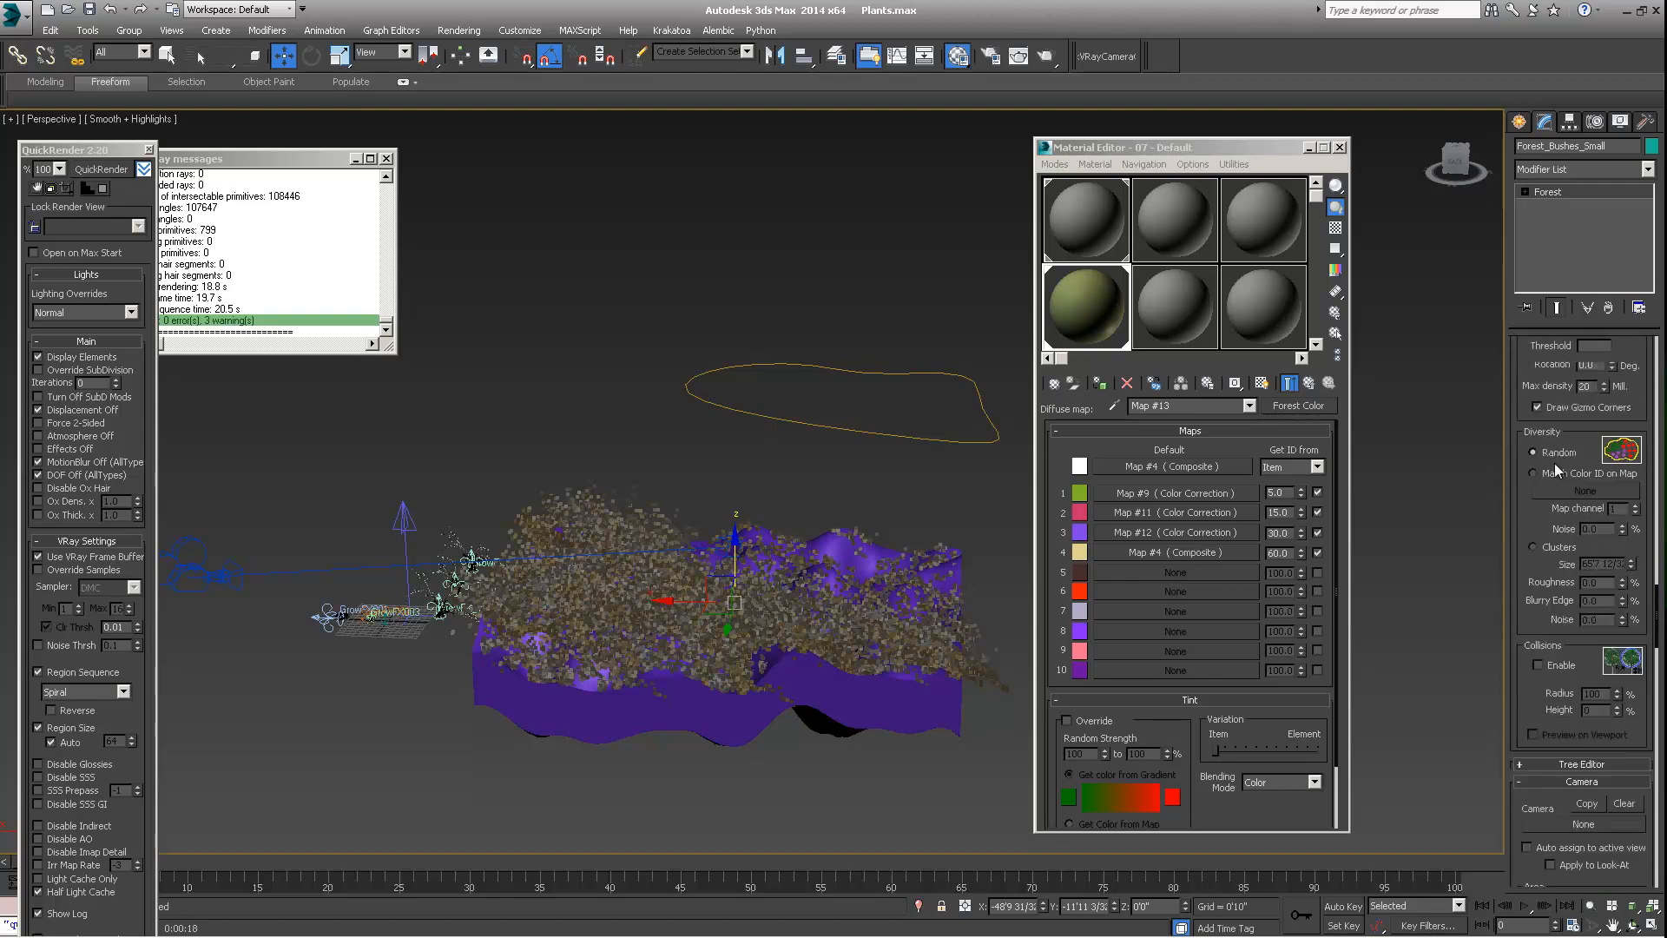
scroll(1557, 469, down, 8)
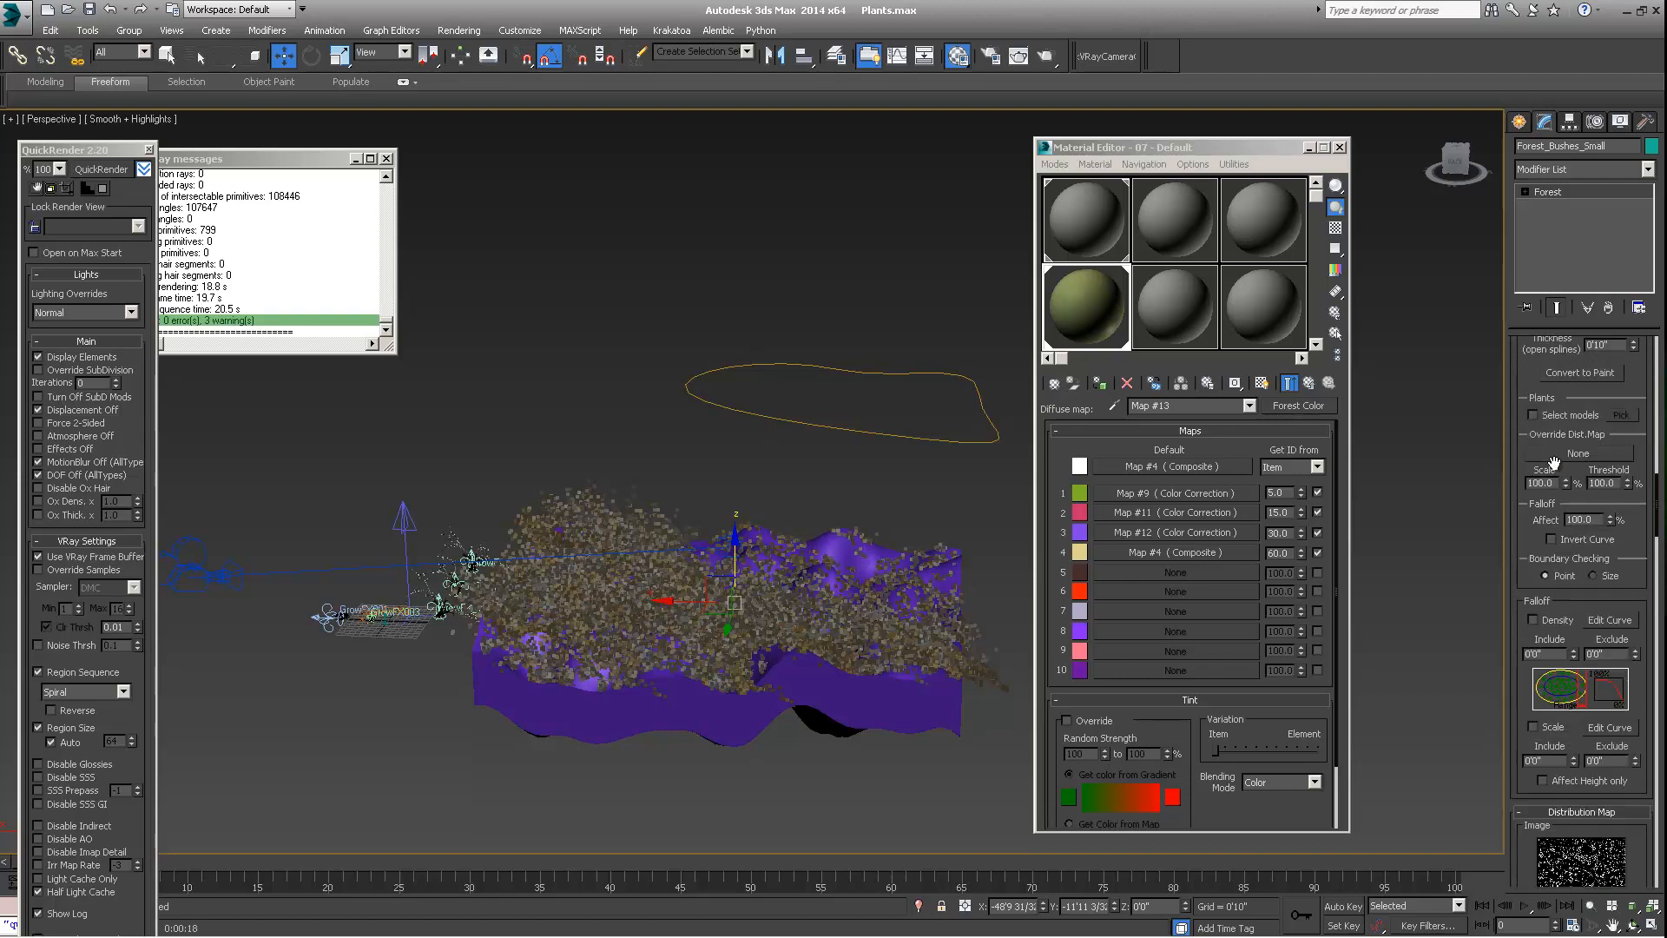
scroll(1553, 463, up, 5)
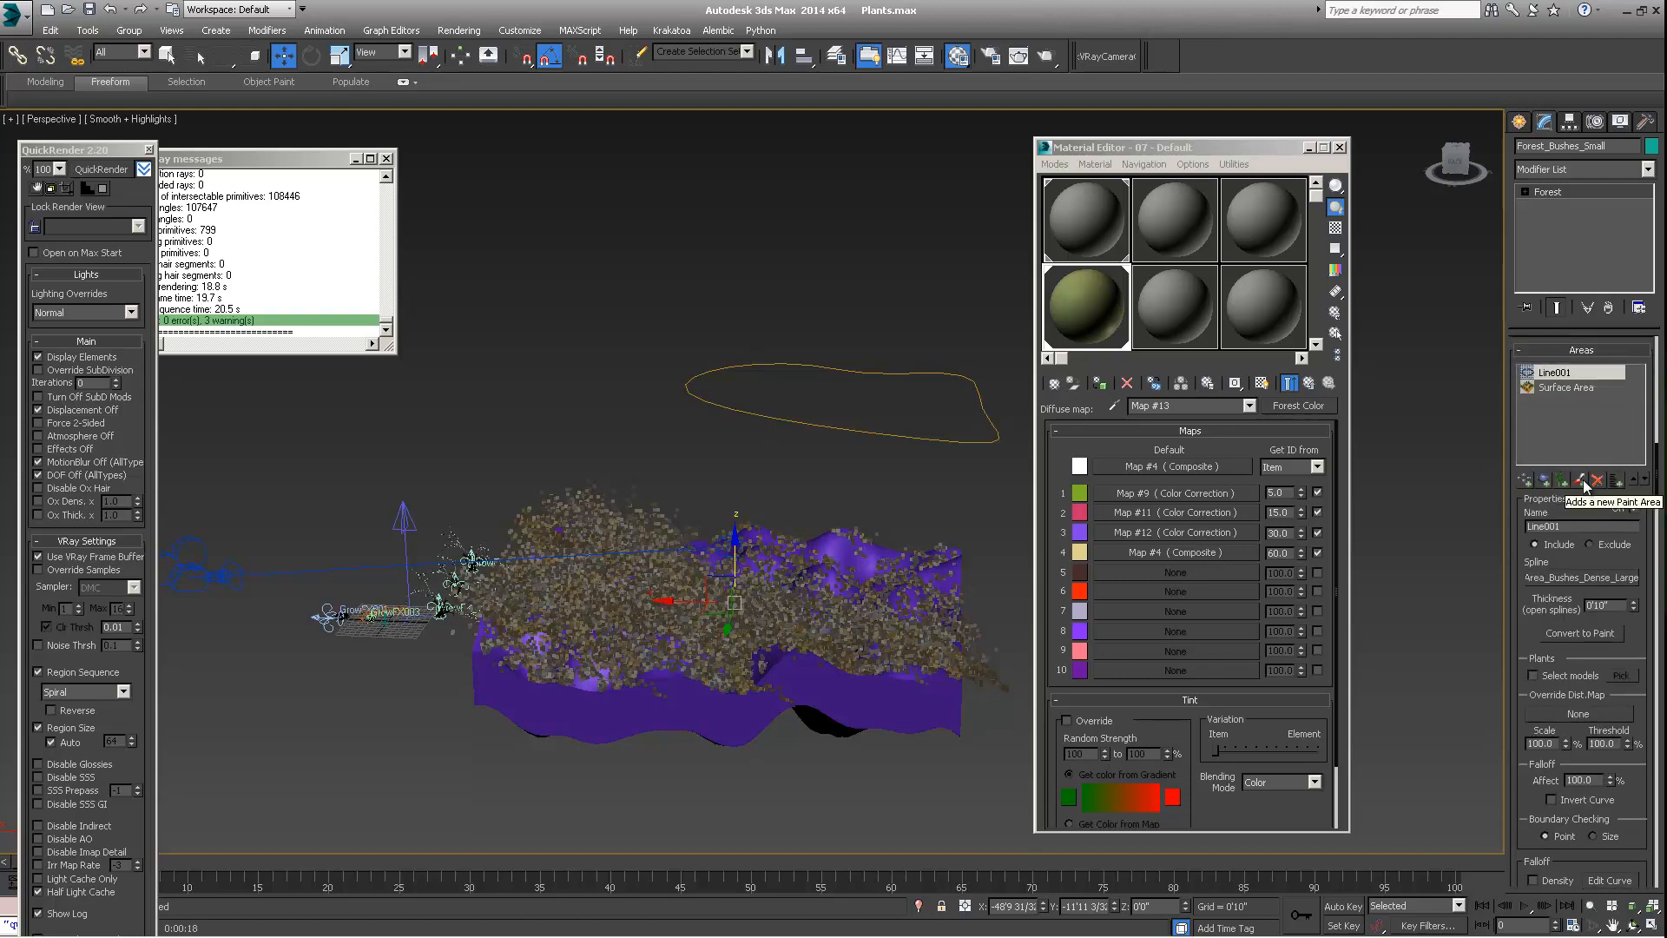
Add a new paint area to Forest_Bushes_Small and brush an irregular patch onto the sparse part of the terrain inside the Area_Bushes_Dense_Large outline
alt+middle_drag(831, 610, 785, 719)
click(1580, 480)
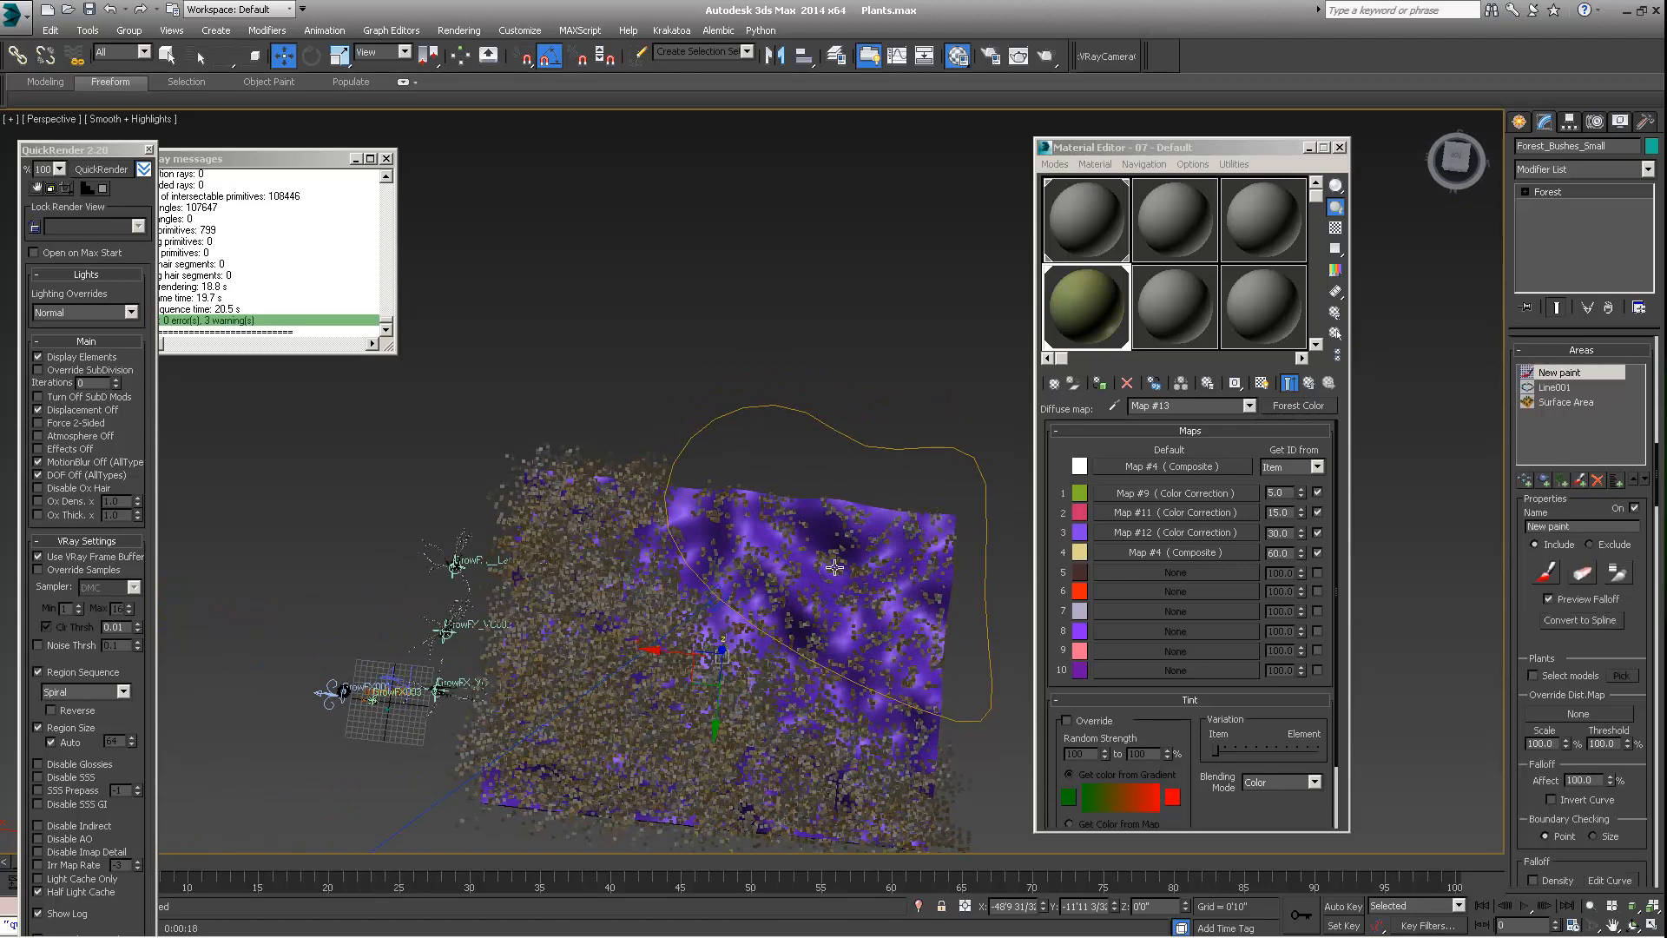
click(1545, 572)
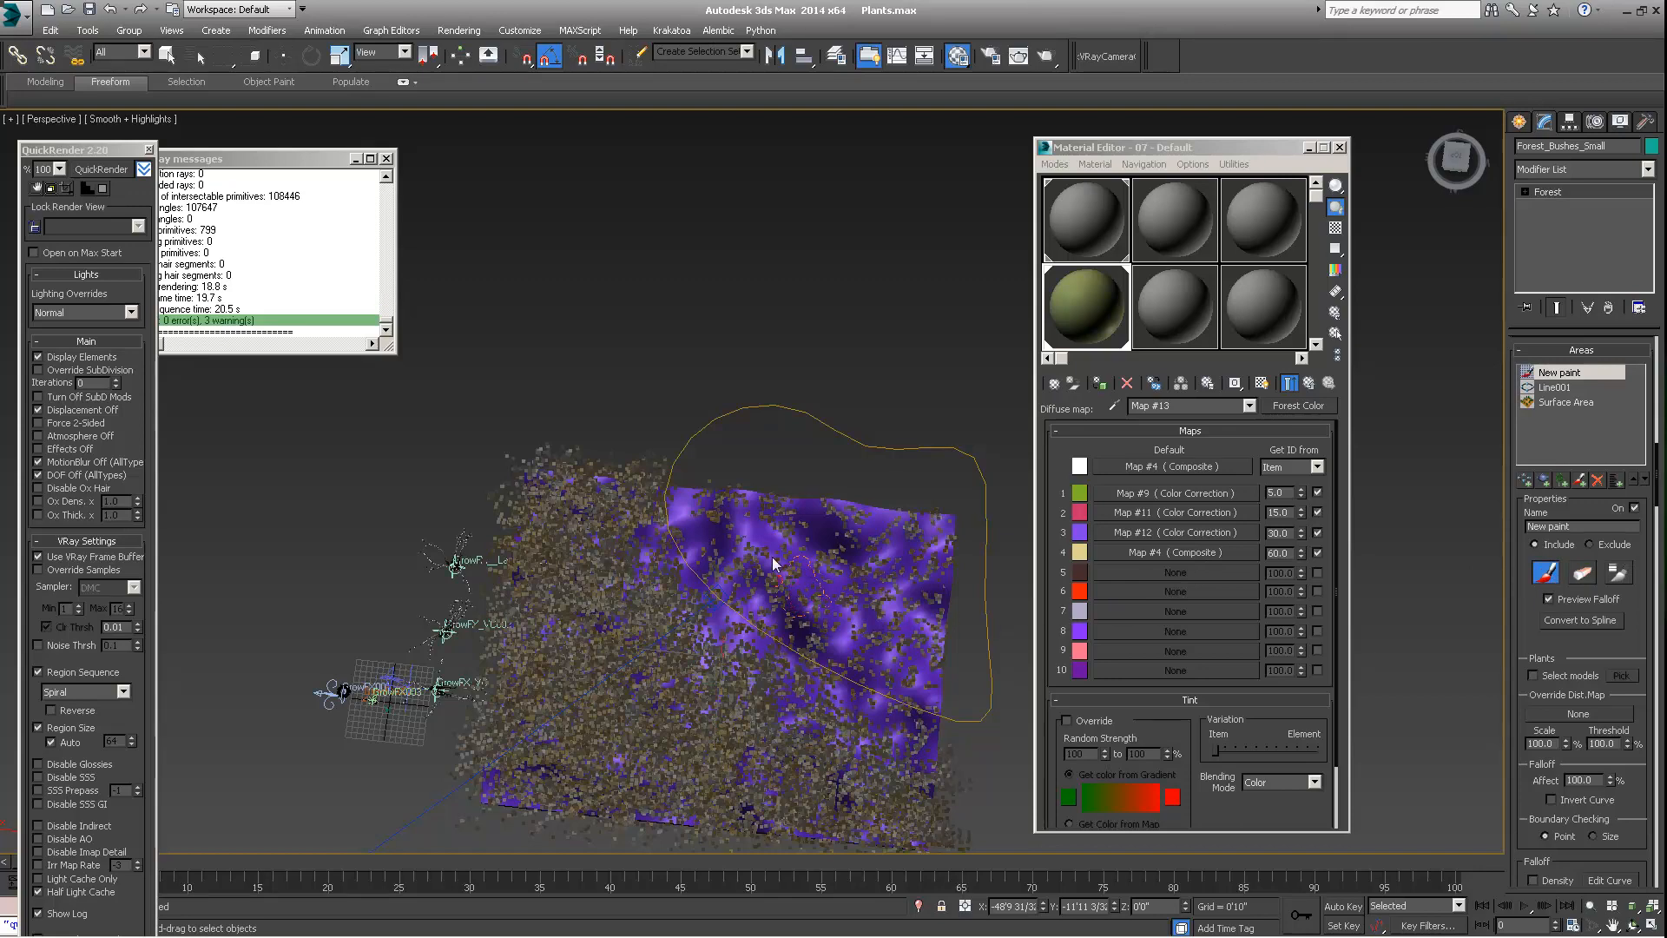
mouse_move(773, 562)
mouse_down()
mouse_move(796, 632)
mouse_move(780, 582)
mouse_up()
scroll(798, 565, up, 5)
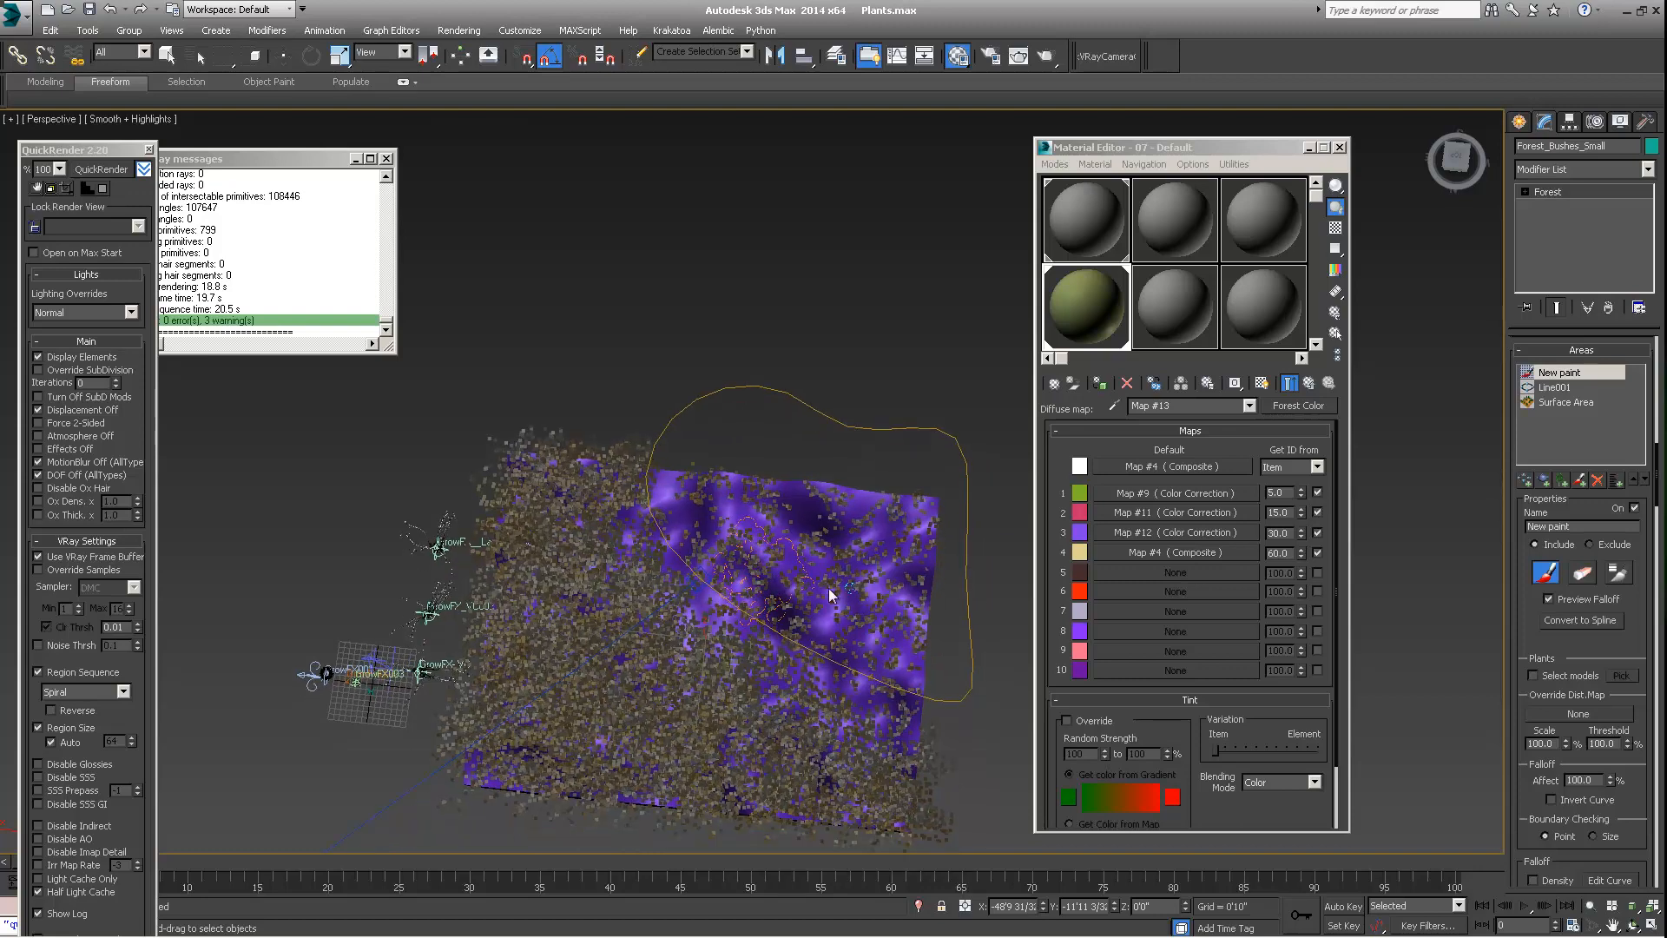
Convert the New paint area into a spline area and confirm creating the new spline in the scene
click(1586, 620)
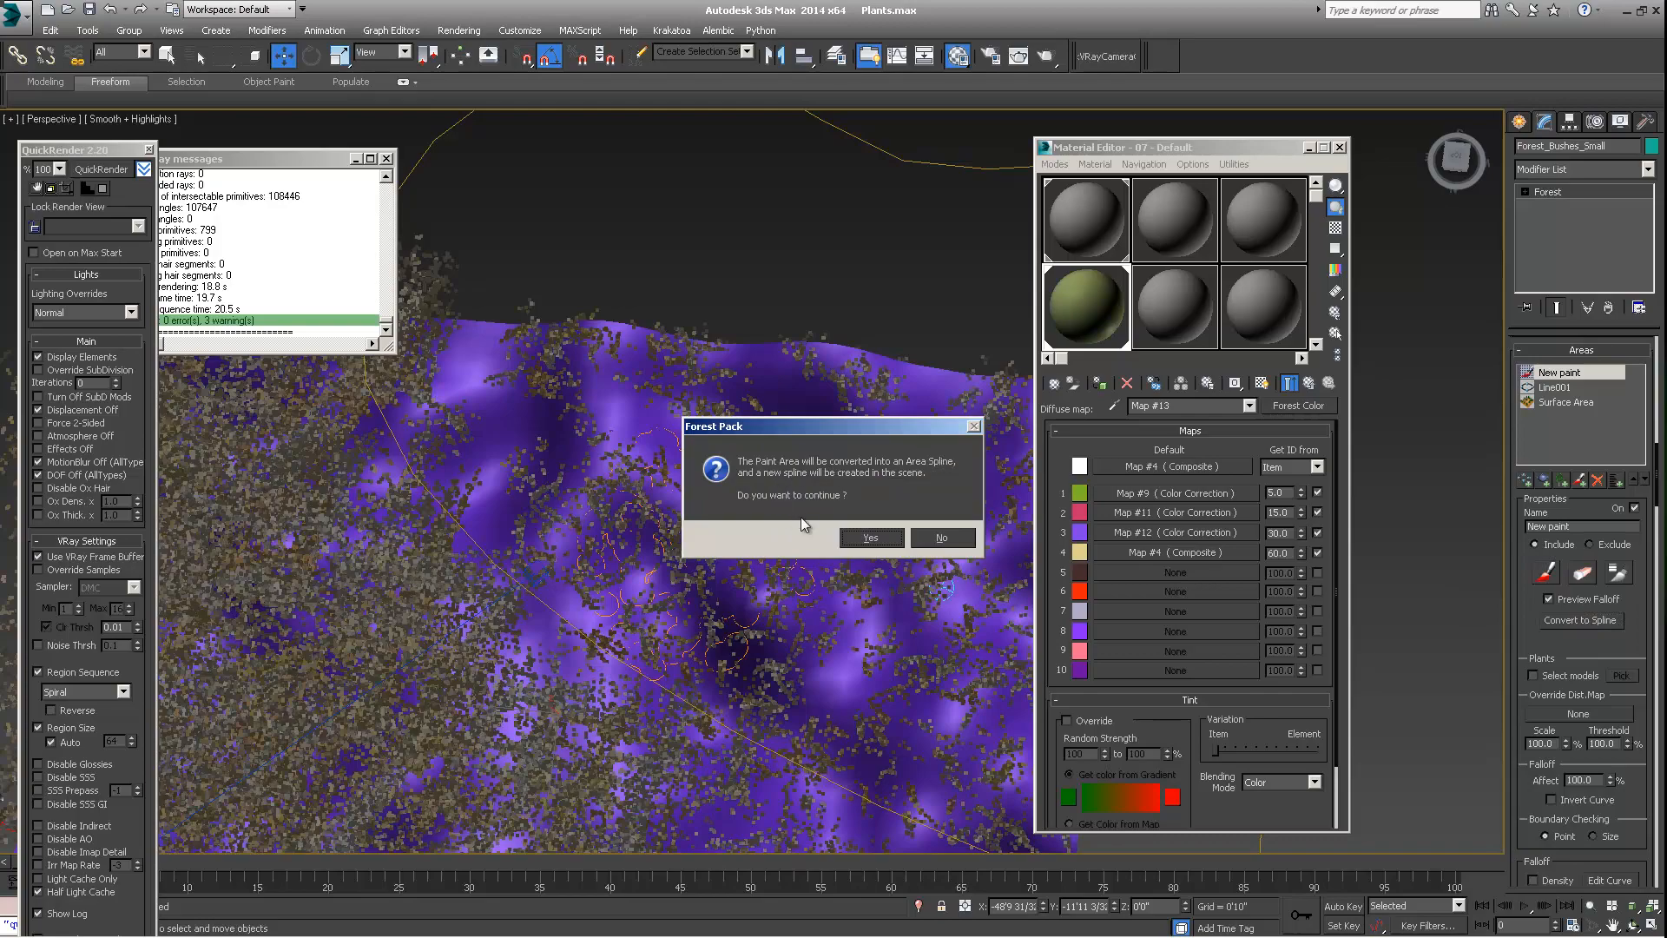
click(870, 537)
alt+middle_drag(782, 521, 732, 466)
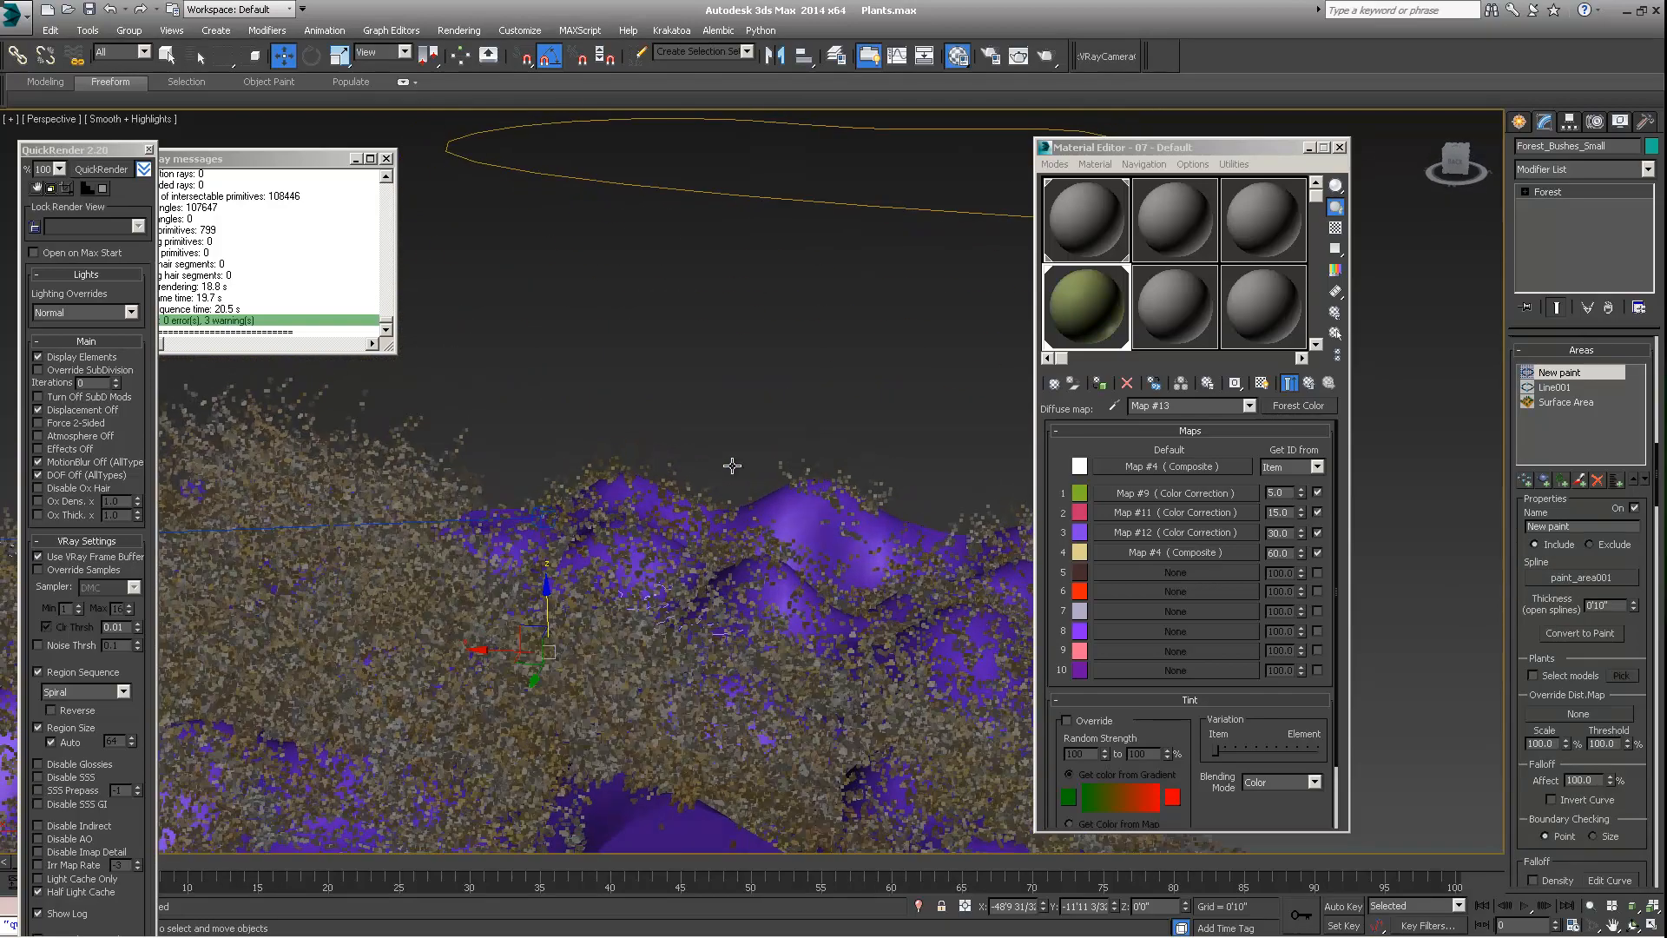
drag(547, 614, 544, 471)
key(ctrl+z)
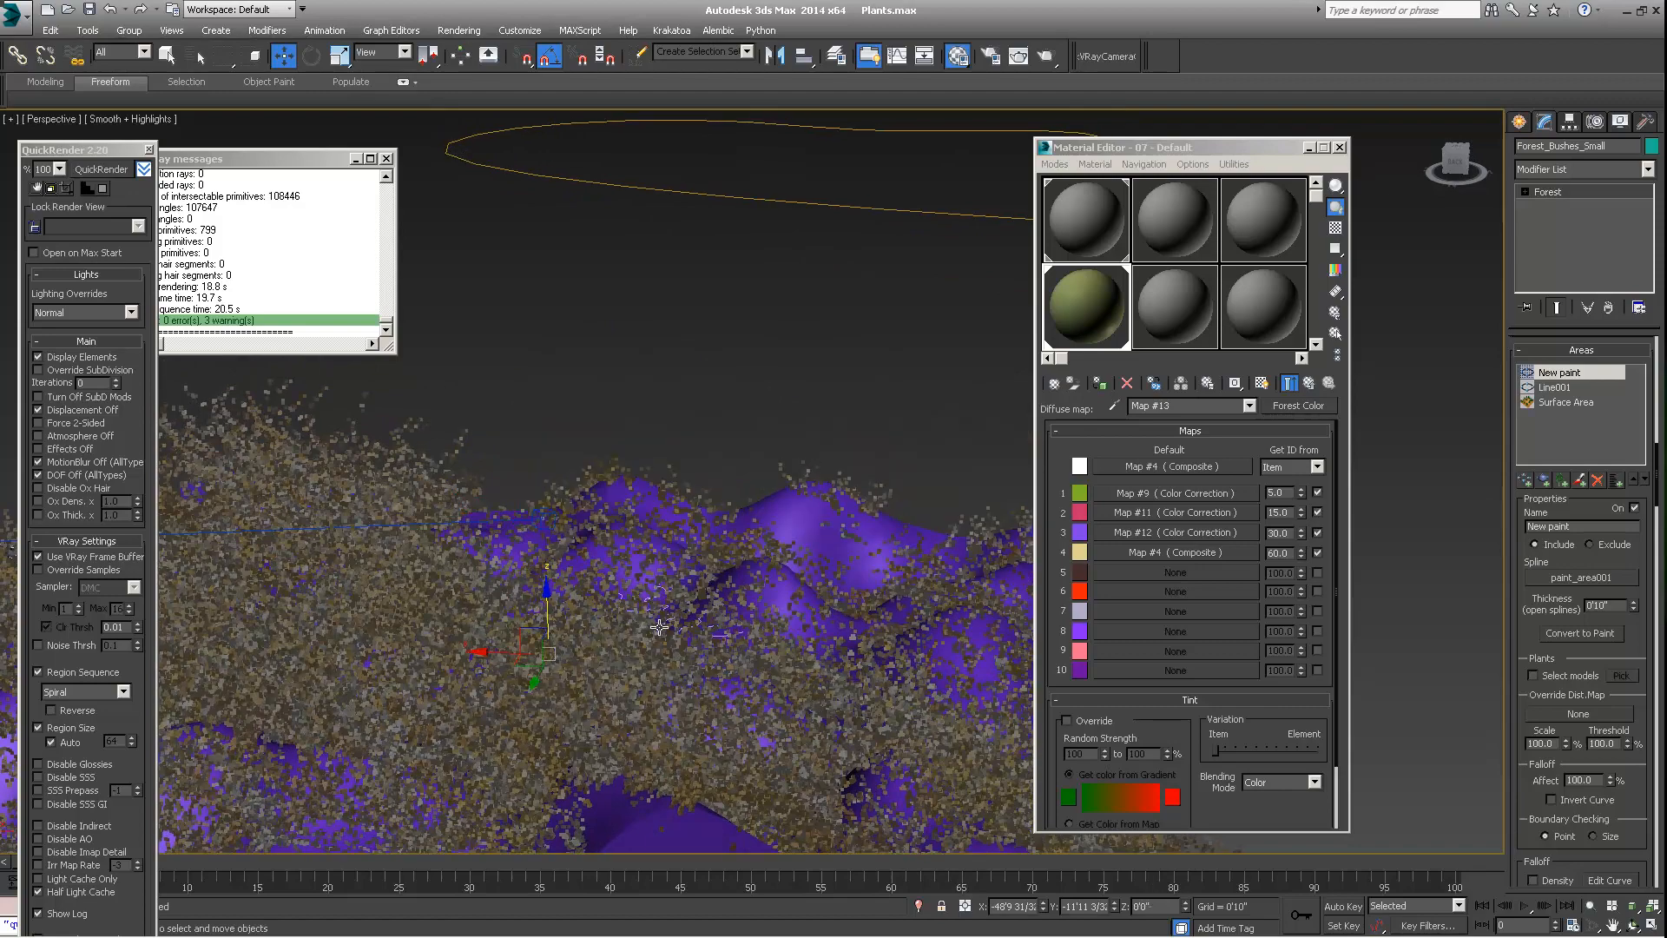
alt+middle_drag(662, 597, 665, 622)
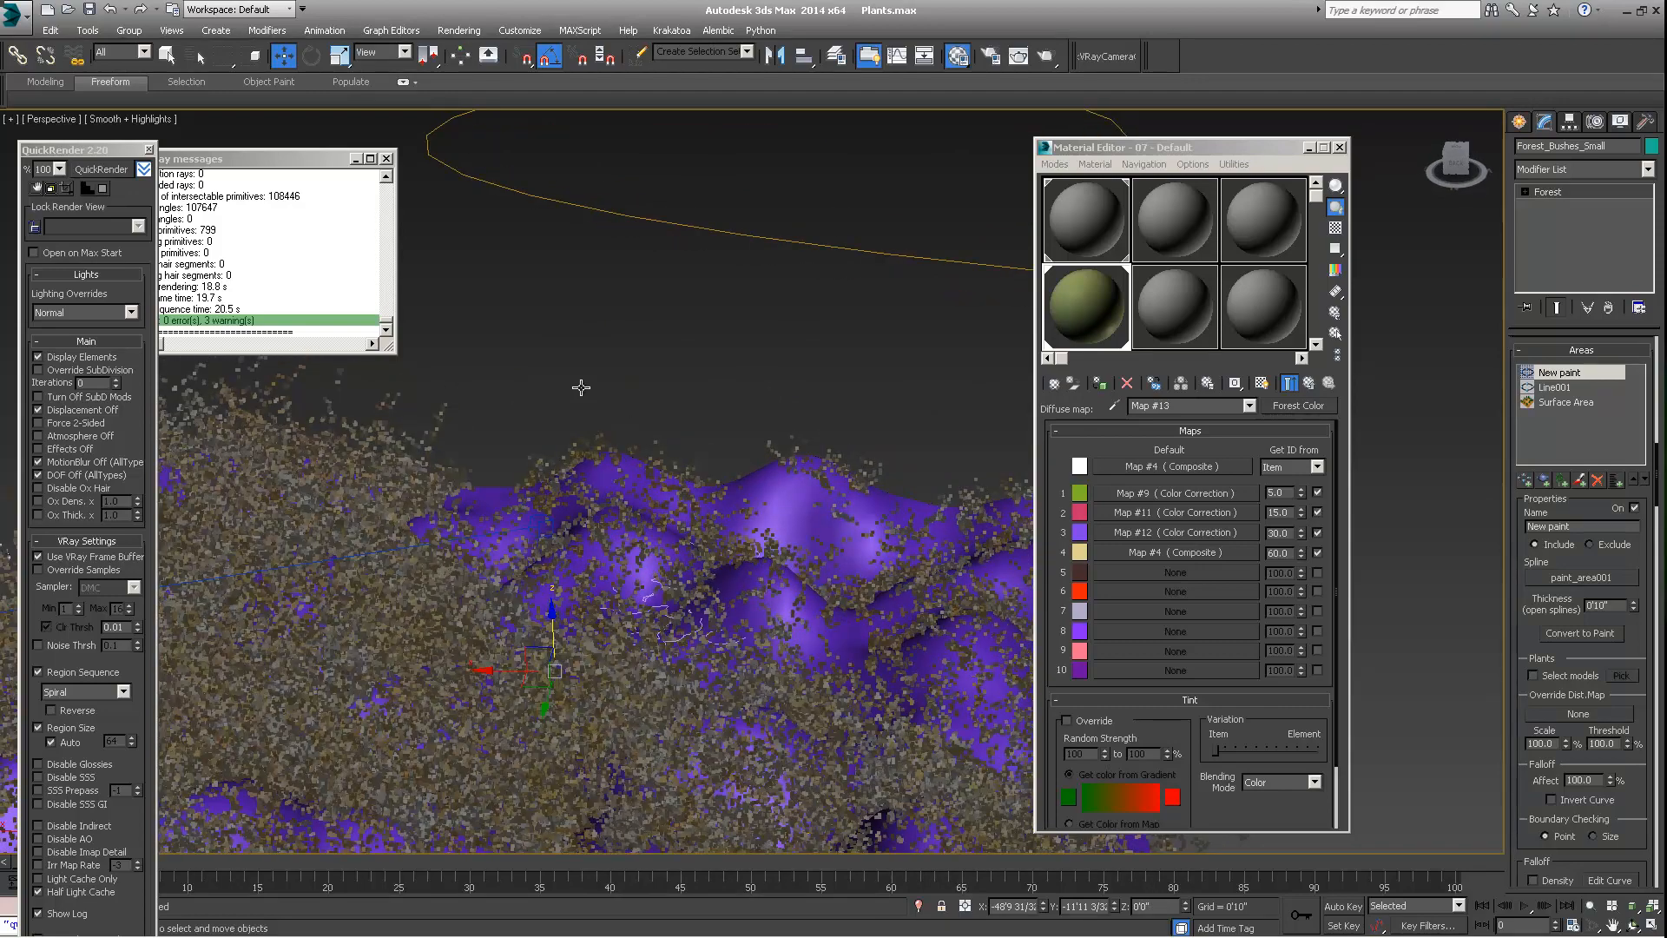
Select the paint_area001 spline by name with geometry objects filtered out of the list, and raise it above the terrain
key(h)
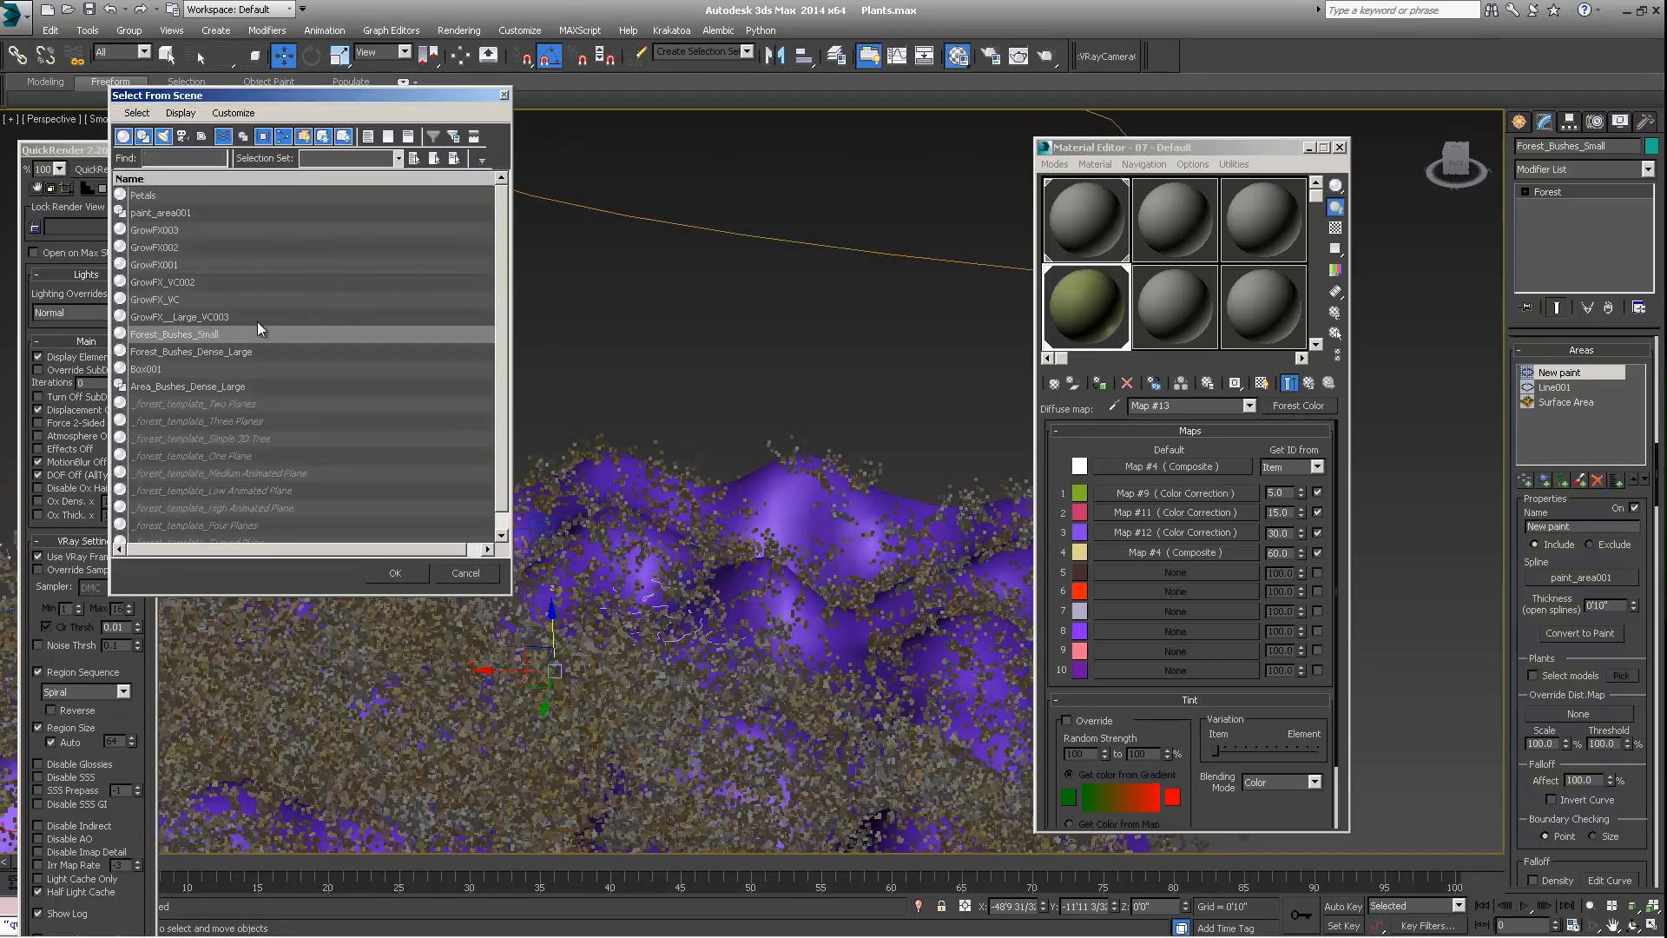
click(124, 136)
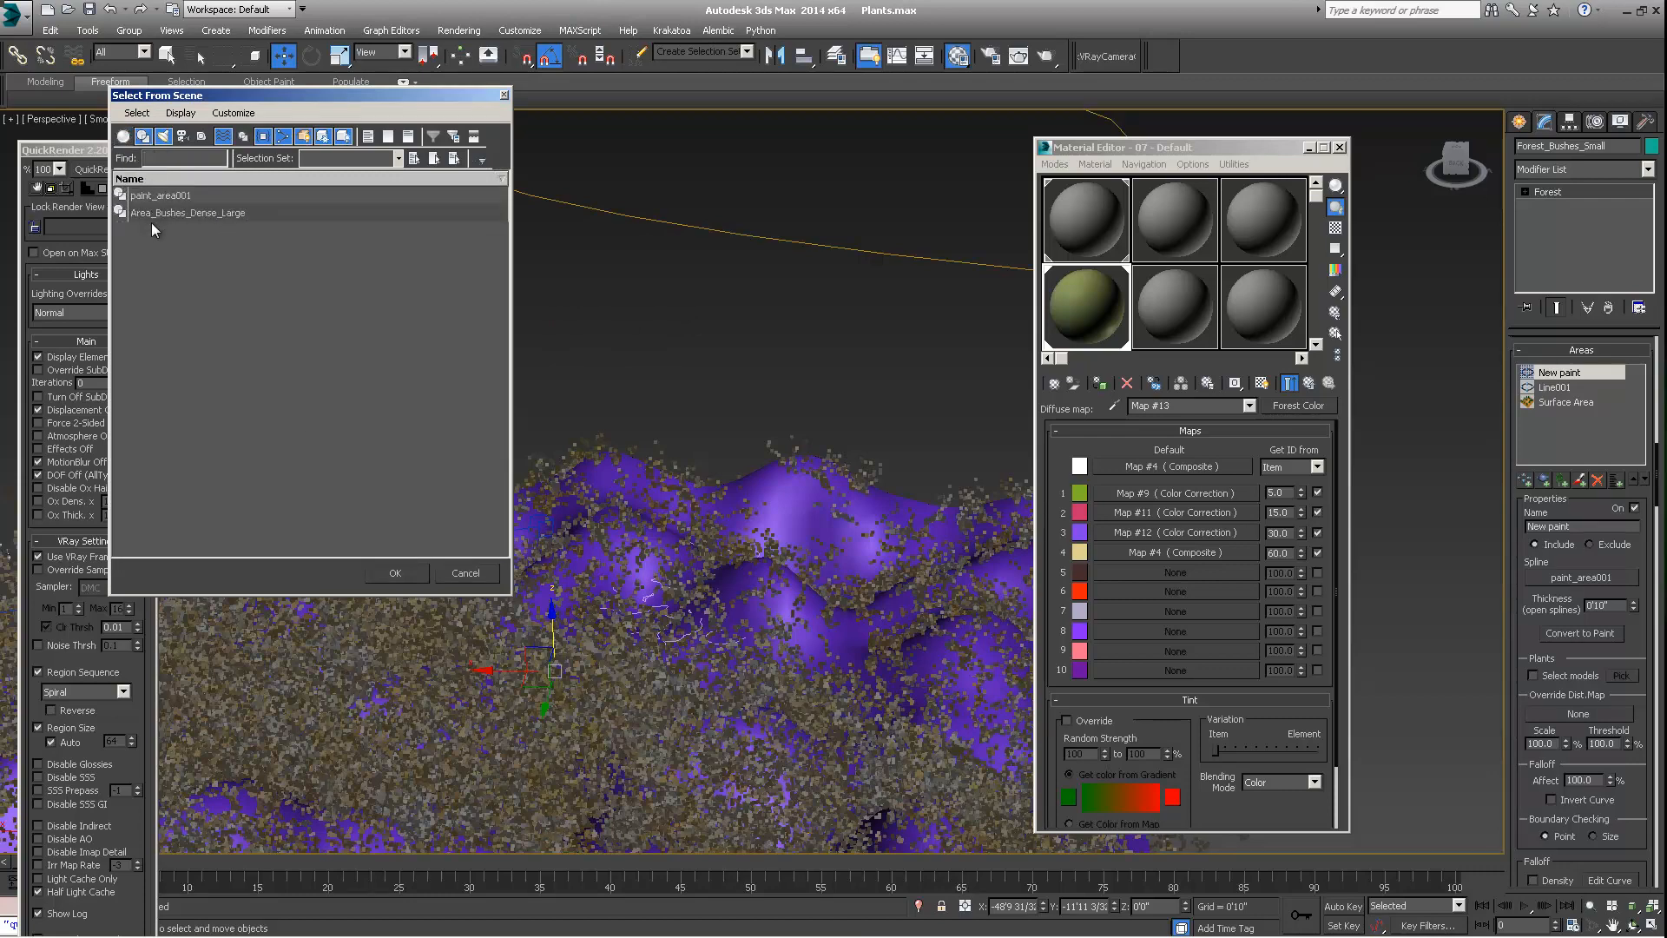
click(172, 196)
click(394, 573)
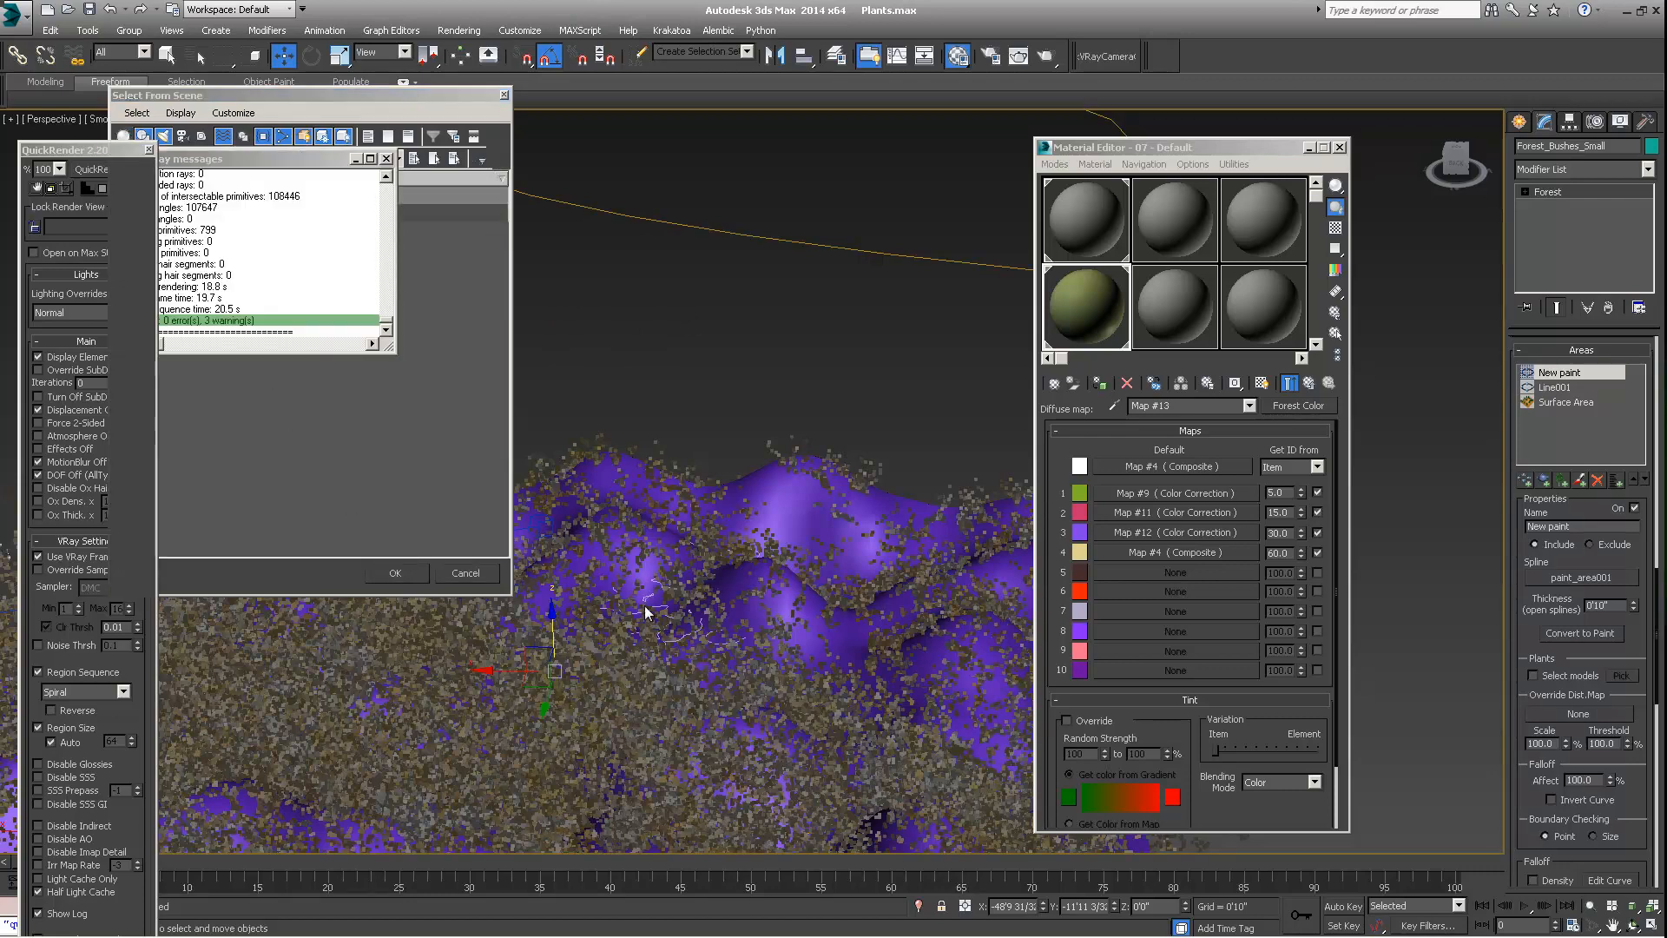
scroll(648, 588, down, 5)
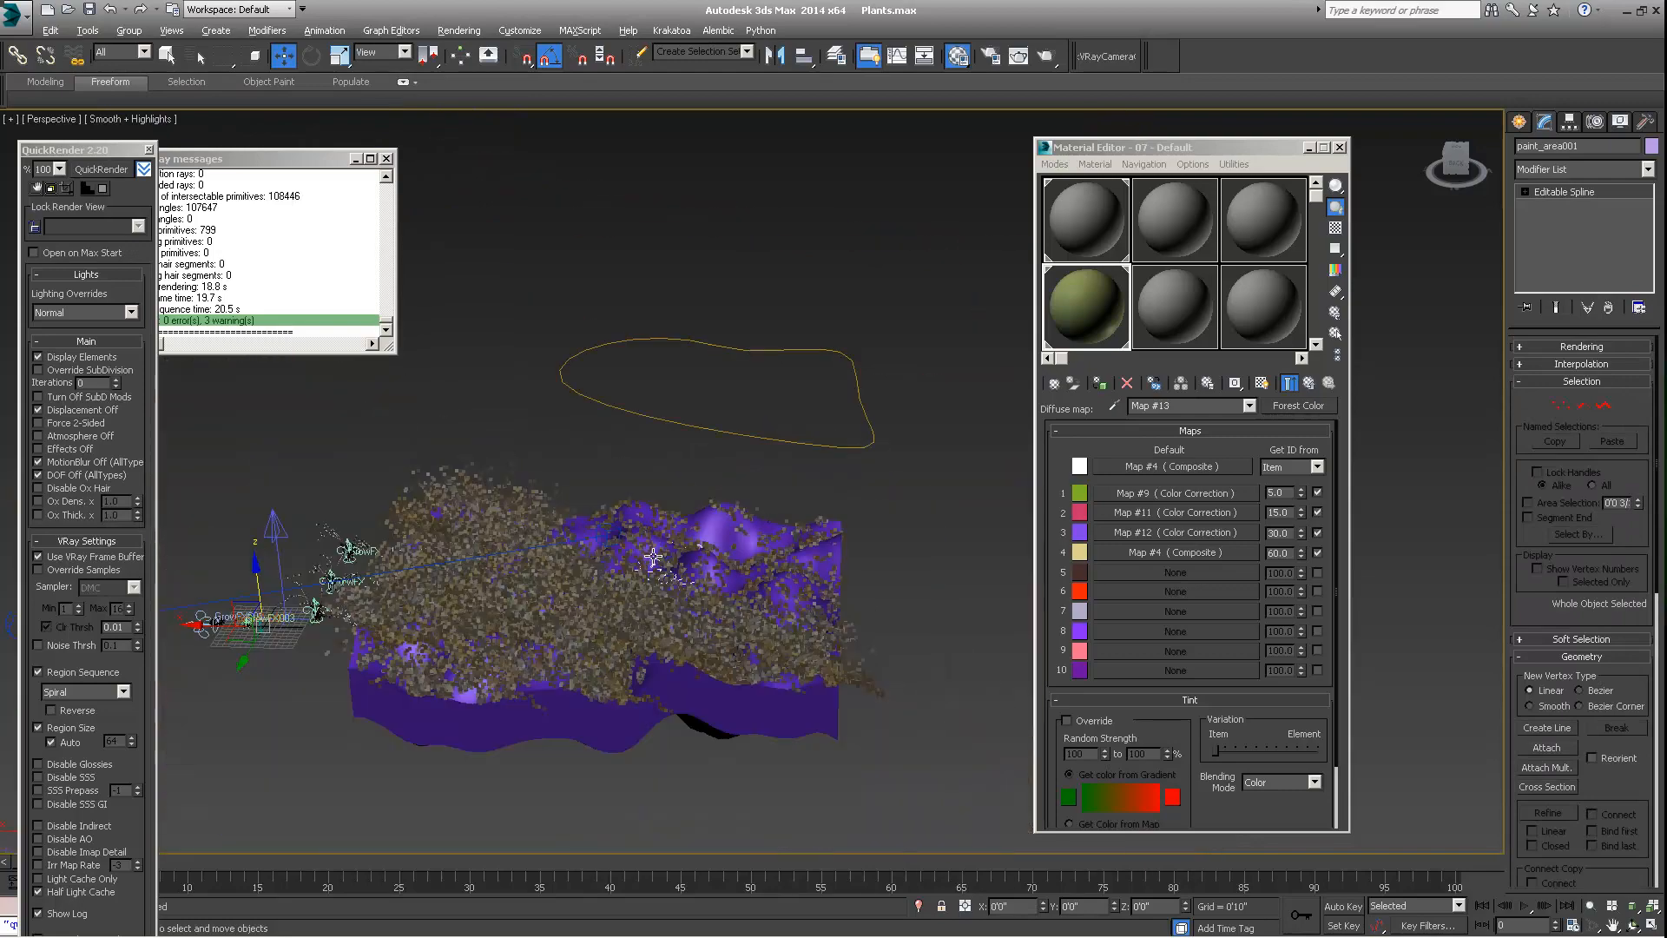
drag(259, 566, 264, 433)
mouse_move(674, 501)
alt+middle_down()
mouse_move(660, 550)
mouse_move(677, 383)
mouse_move(627, 441)
mouse_move(647, 444)
alt+middle_up()
Switch paint_area001 to vertex editing, select one vertex on its outer edge and examine the painted outline from several angles
scroll(659, 550, up, 5)
key(1)
scroll(627, 441, up, 5)
scroll(638, 416, down, 2)
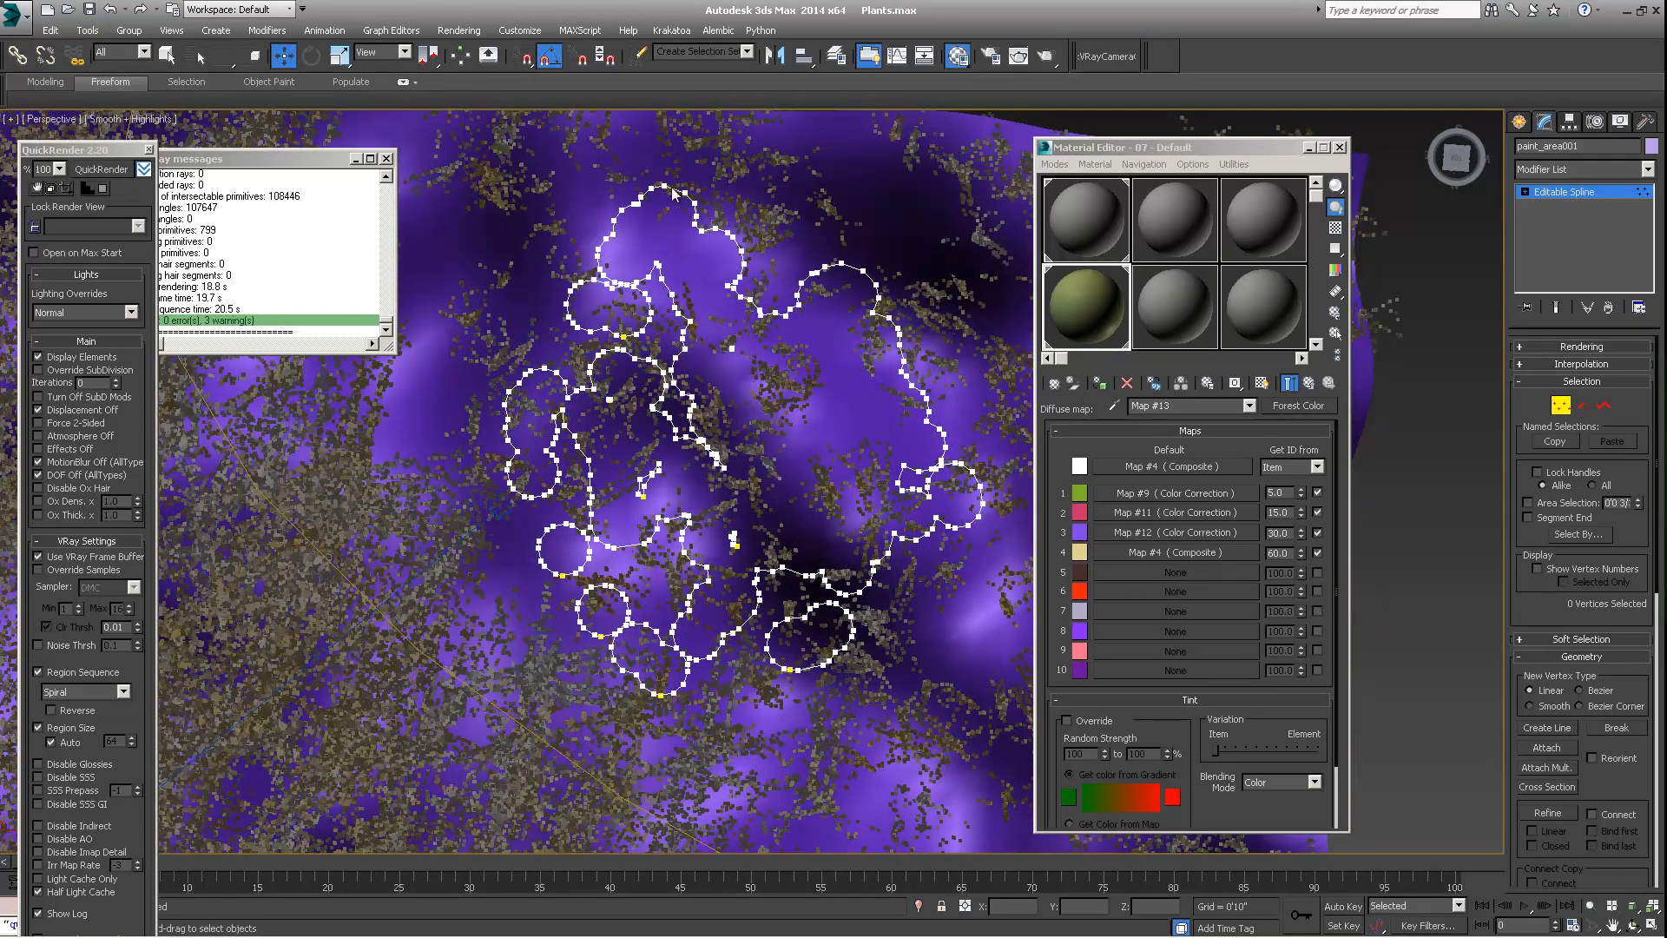
click(862, 268)
middle_drag(864, 269, 822, 286)
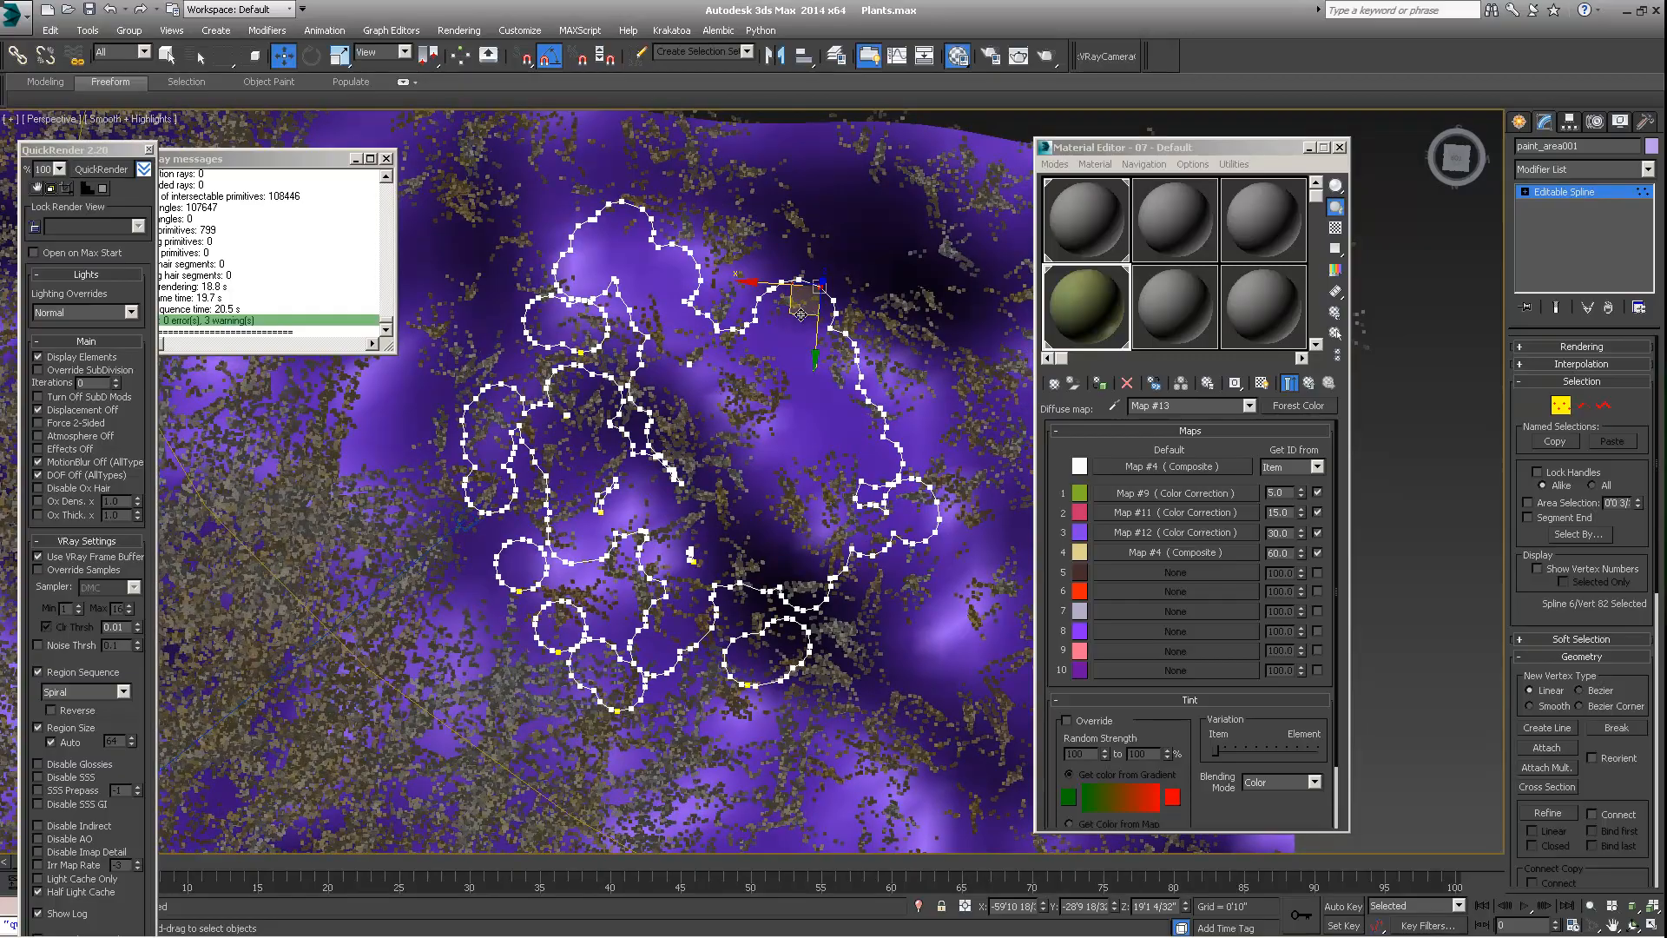
alt+middle_drag(794, 349, 727, 417)
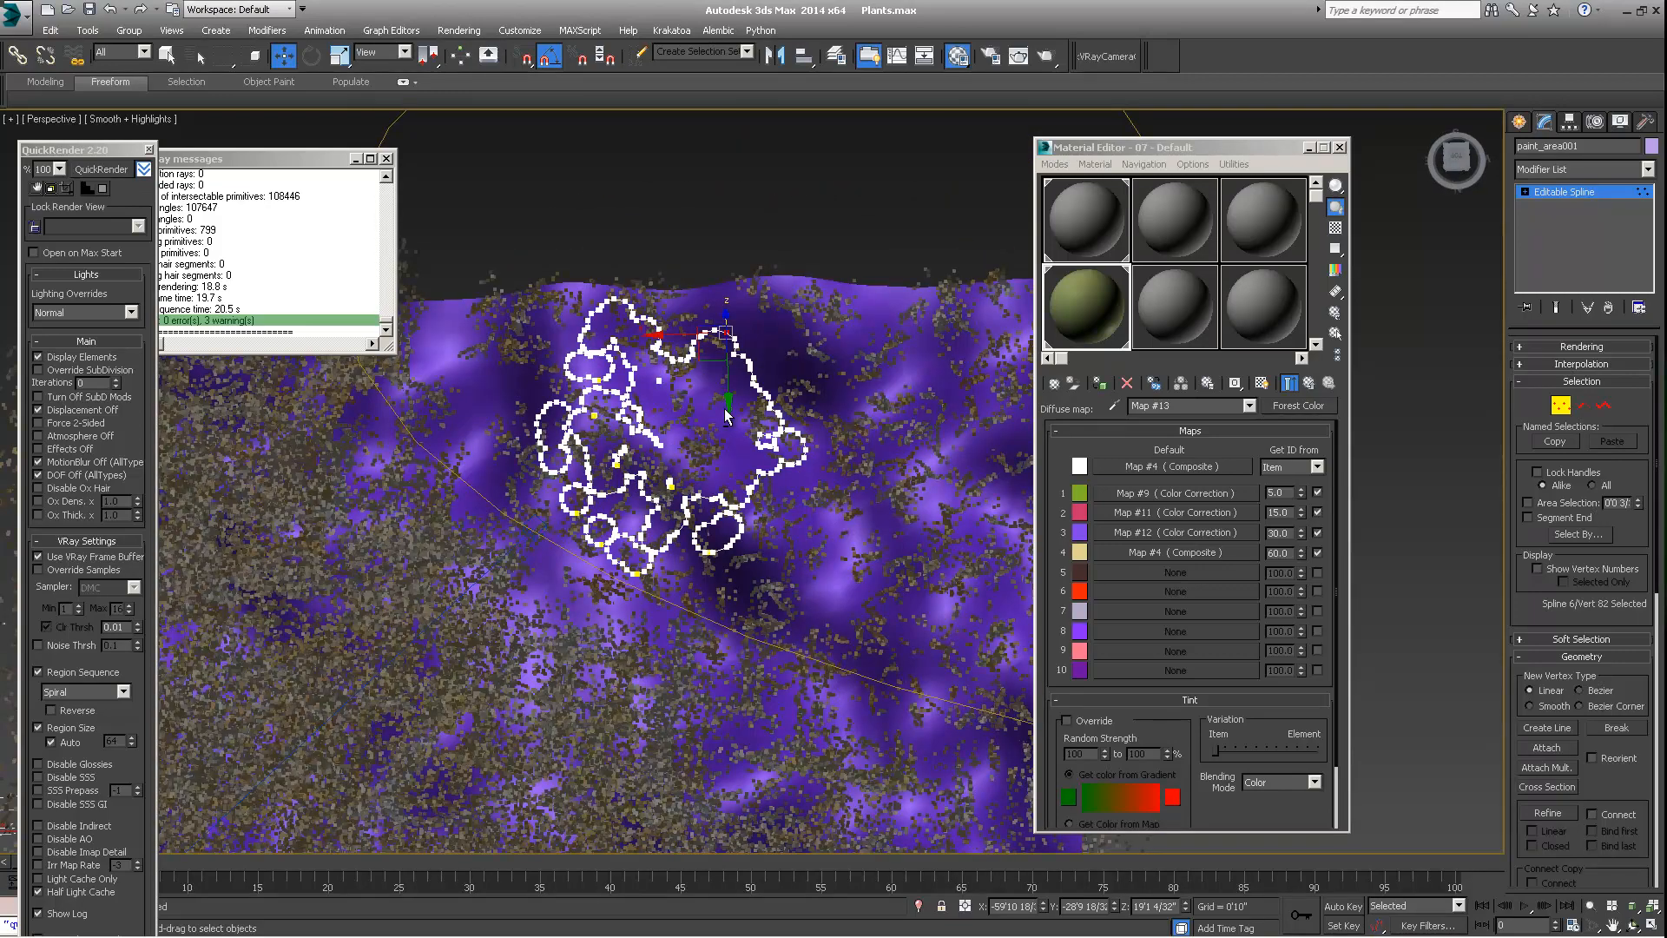
alt+middle_drag(712, 387, 681, 388)
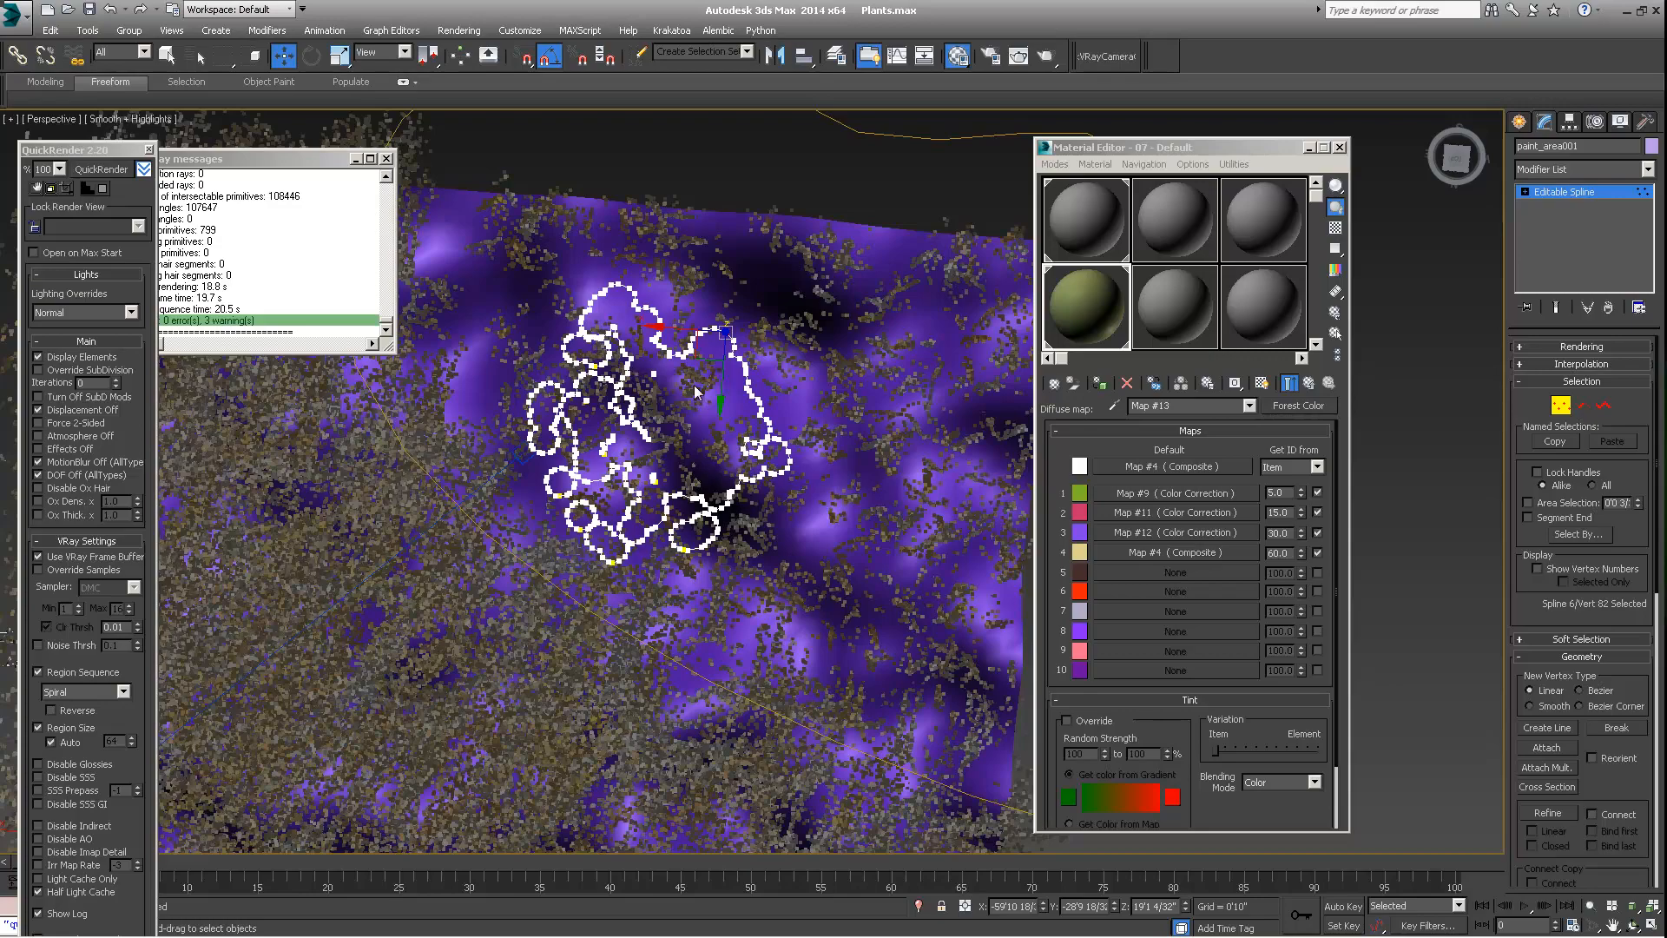
alt+middle_drag(694, 391, 737, 415)
scroll(736, 409, up, 3)
scroll(736, 410, down, 3)
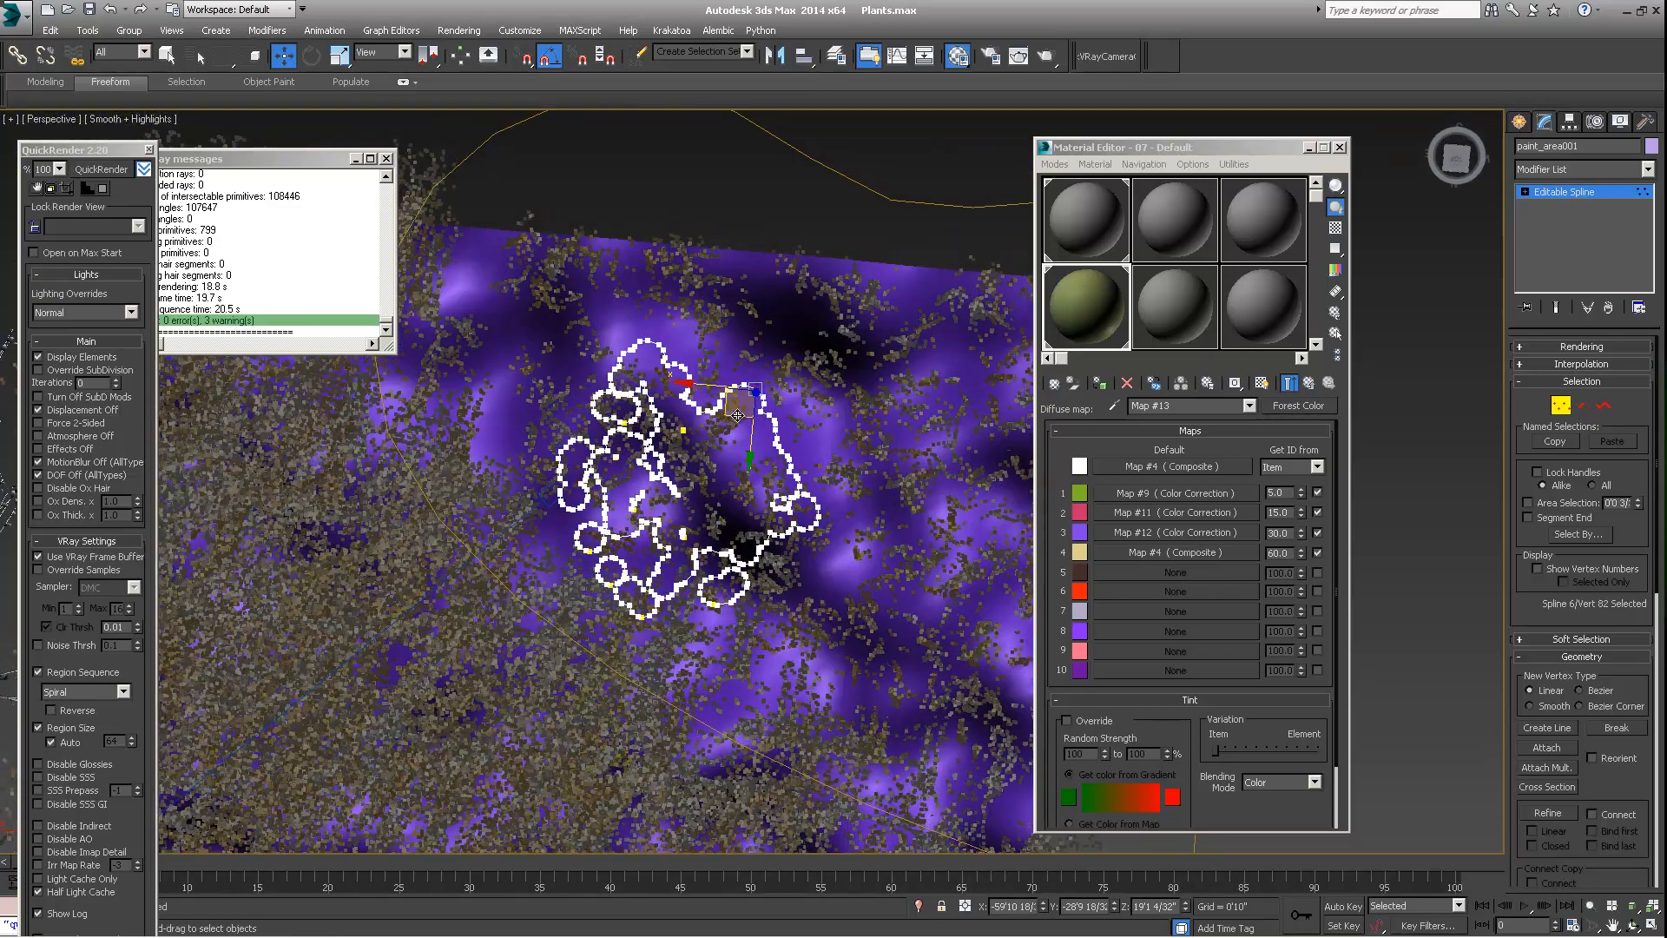
Try pulling two neighbouring vertices outward from the paint_area001 outline, and undo both moves
scroll(737, 415, up, 2)
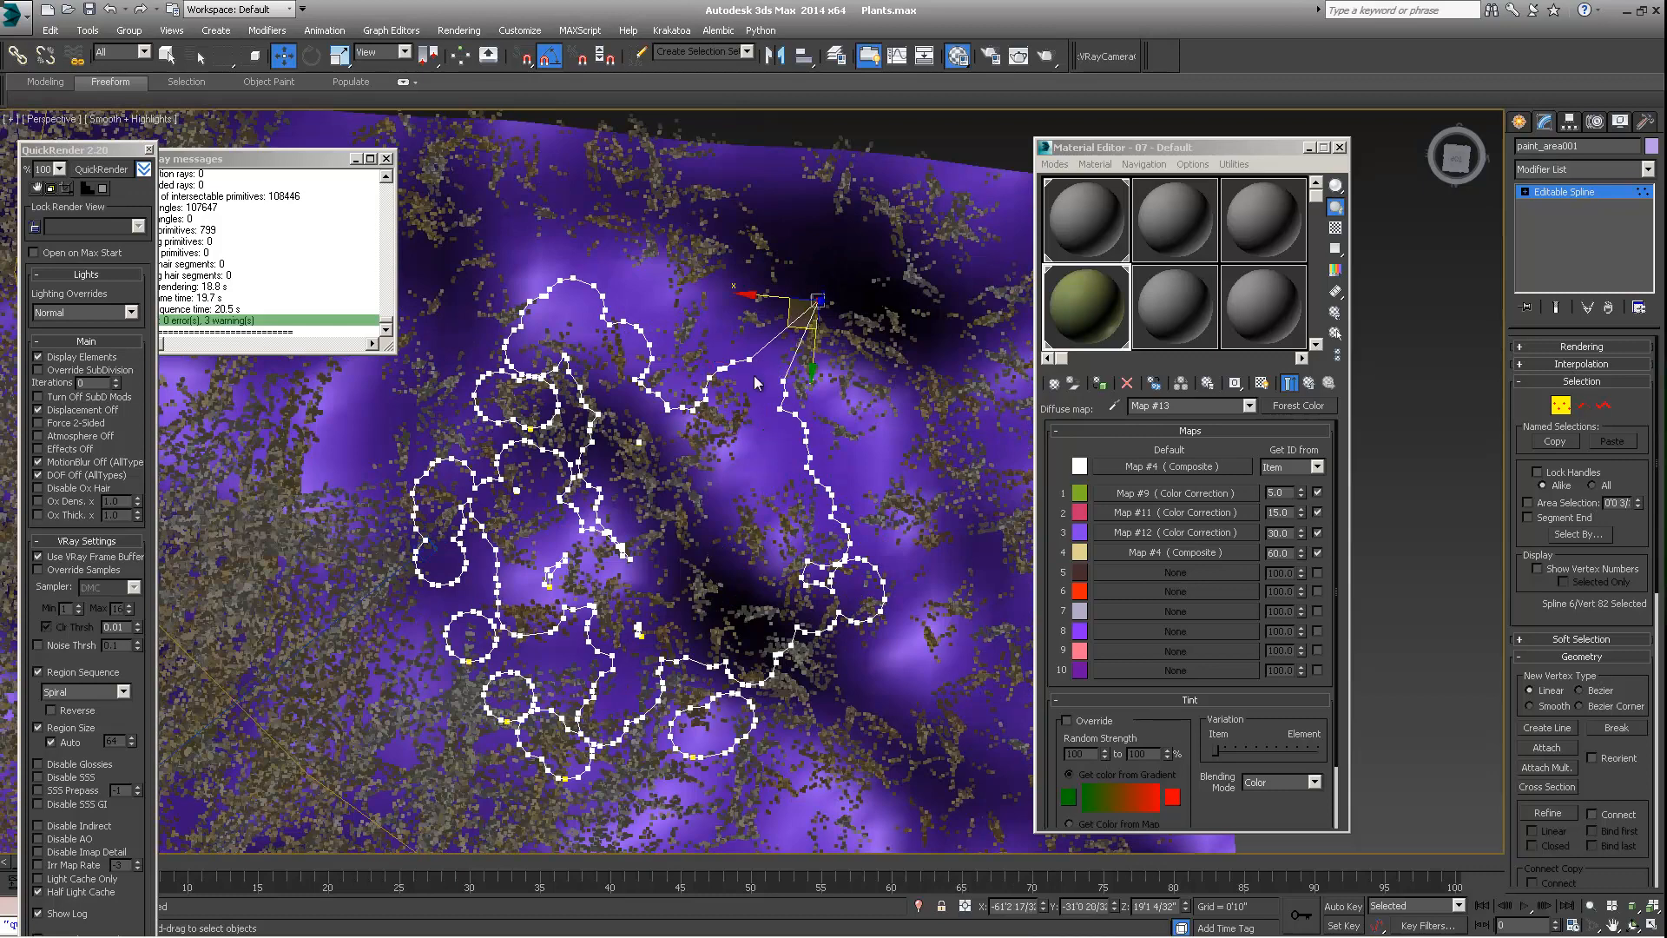
click(754, 361)
drag(723, 388, 747, 320)
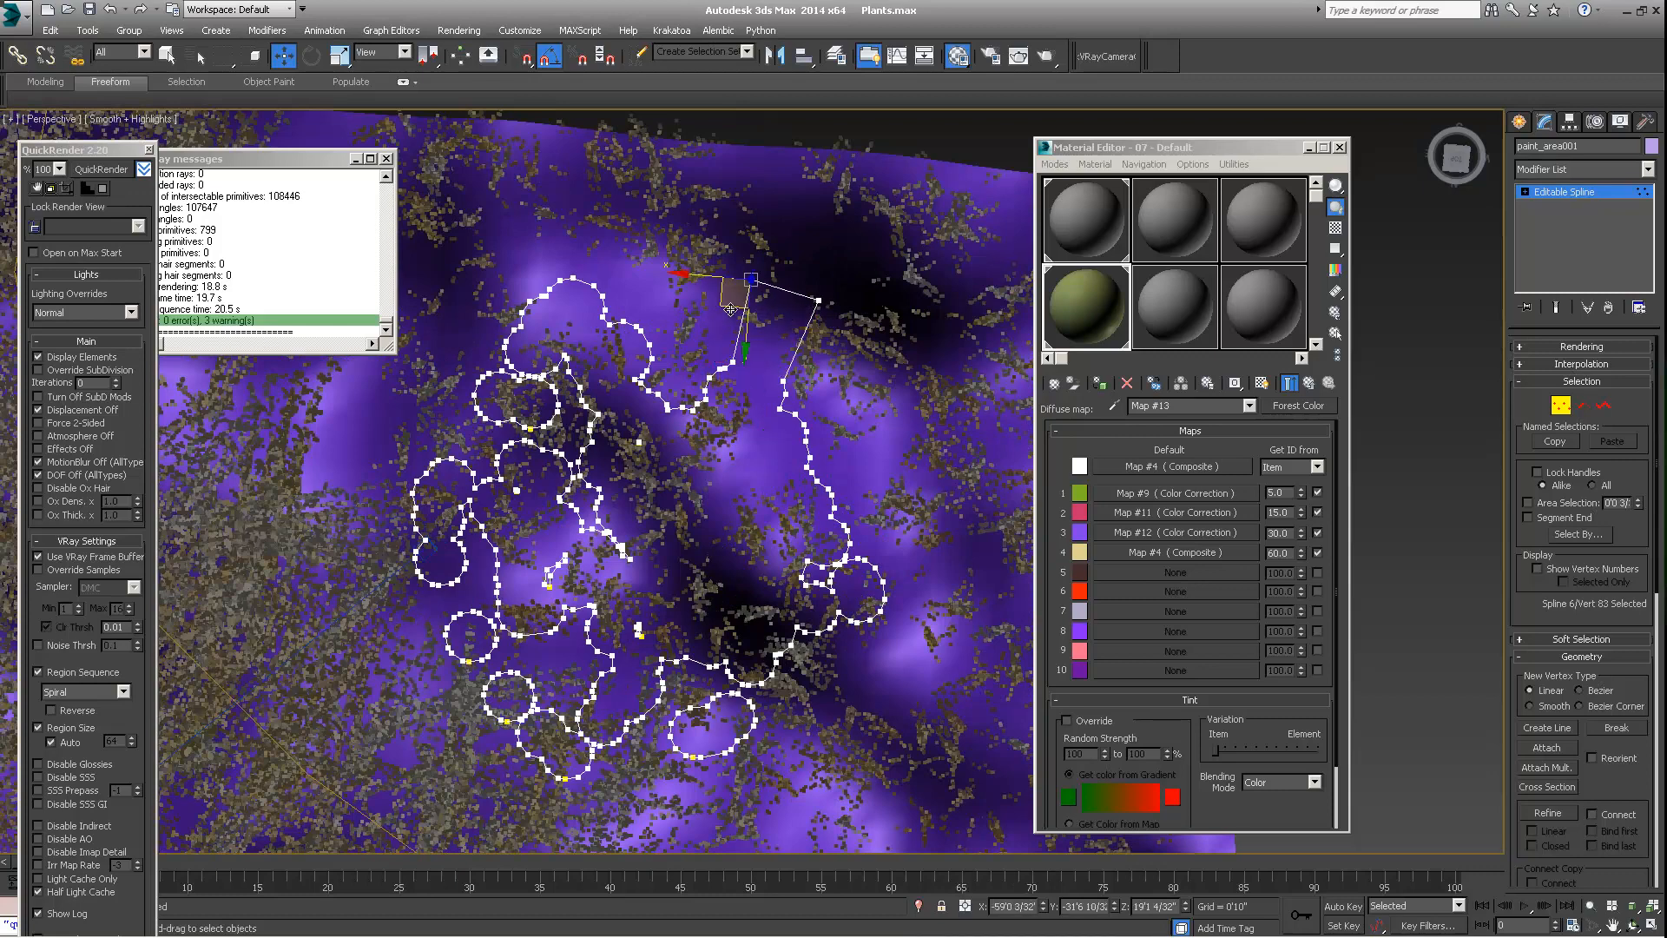
key(ctrl+z)
key(ctrl+z)
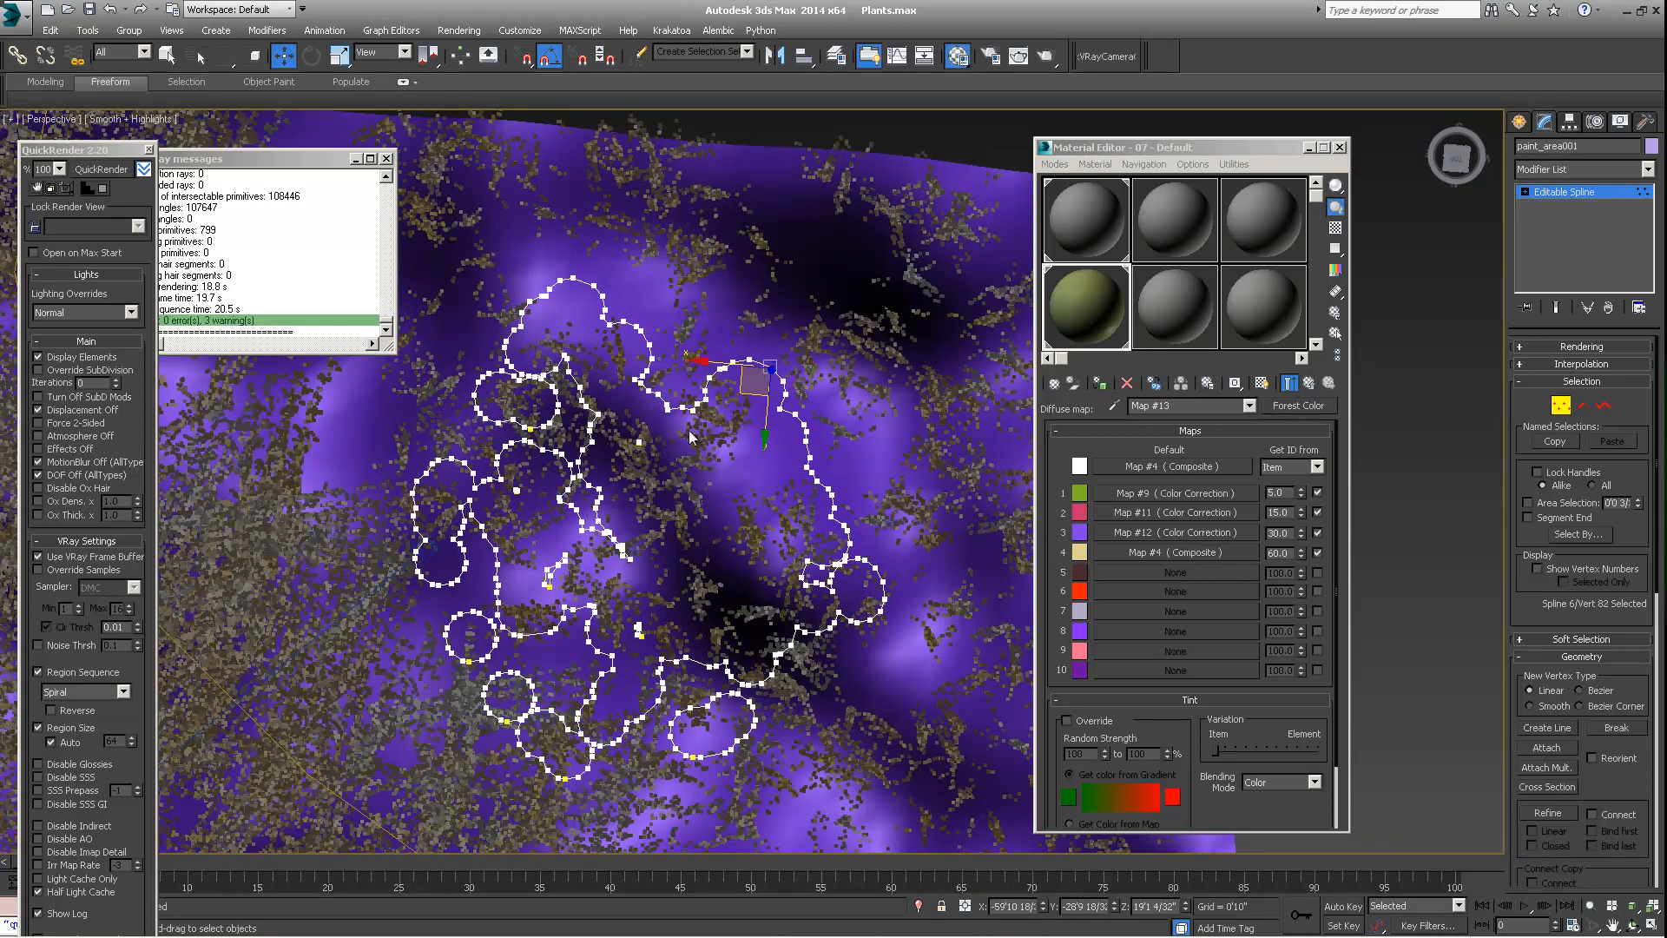
Examine the paint_area001 spline above the terrain from a low angle and close up, and leave vertex editing
scroll(678, 417, down, 3)
alt+middle_drag(586, 348, 676, 313)
scroll(674, 321, down, 5)
middle_drag(734, 431, 771, 533)
scroll(707, 445, up, 4)
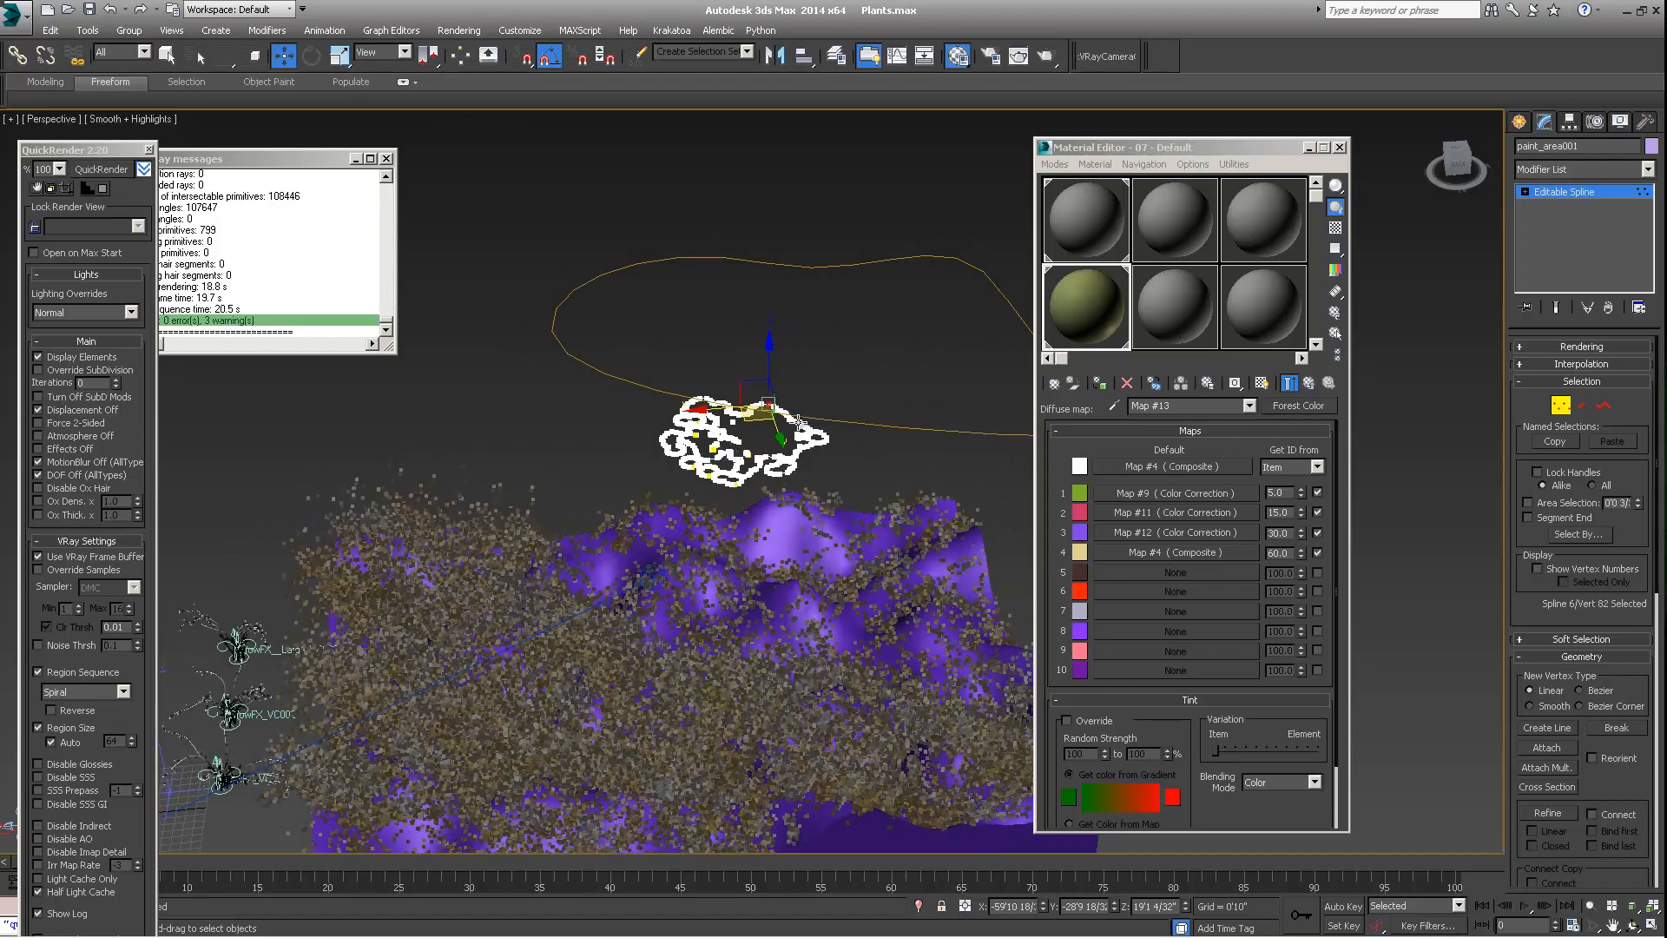
scroll(732, 408, up, 5)
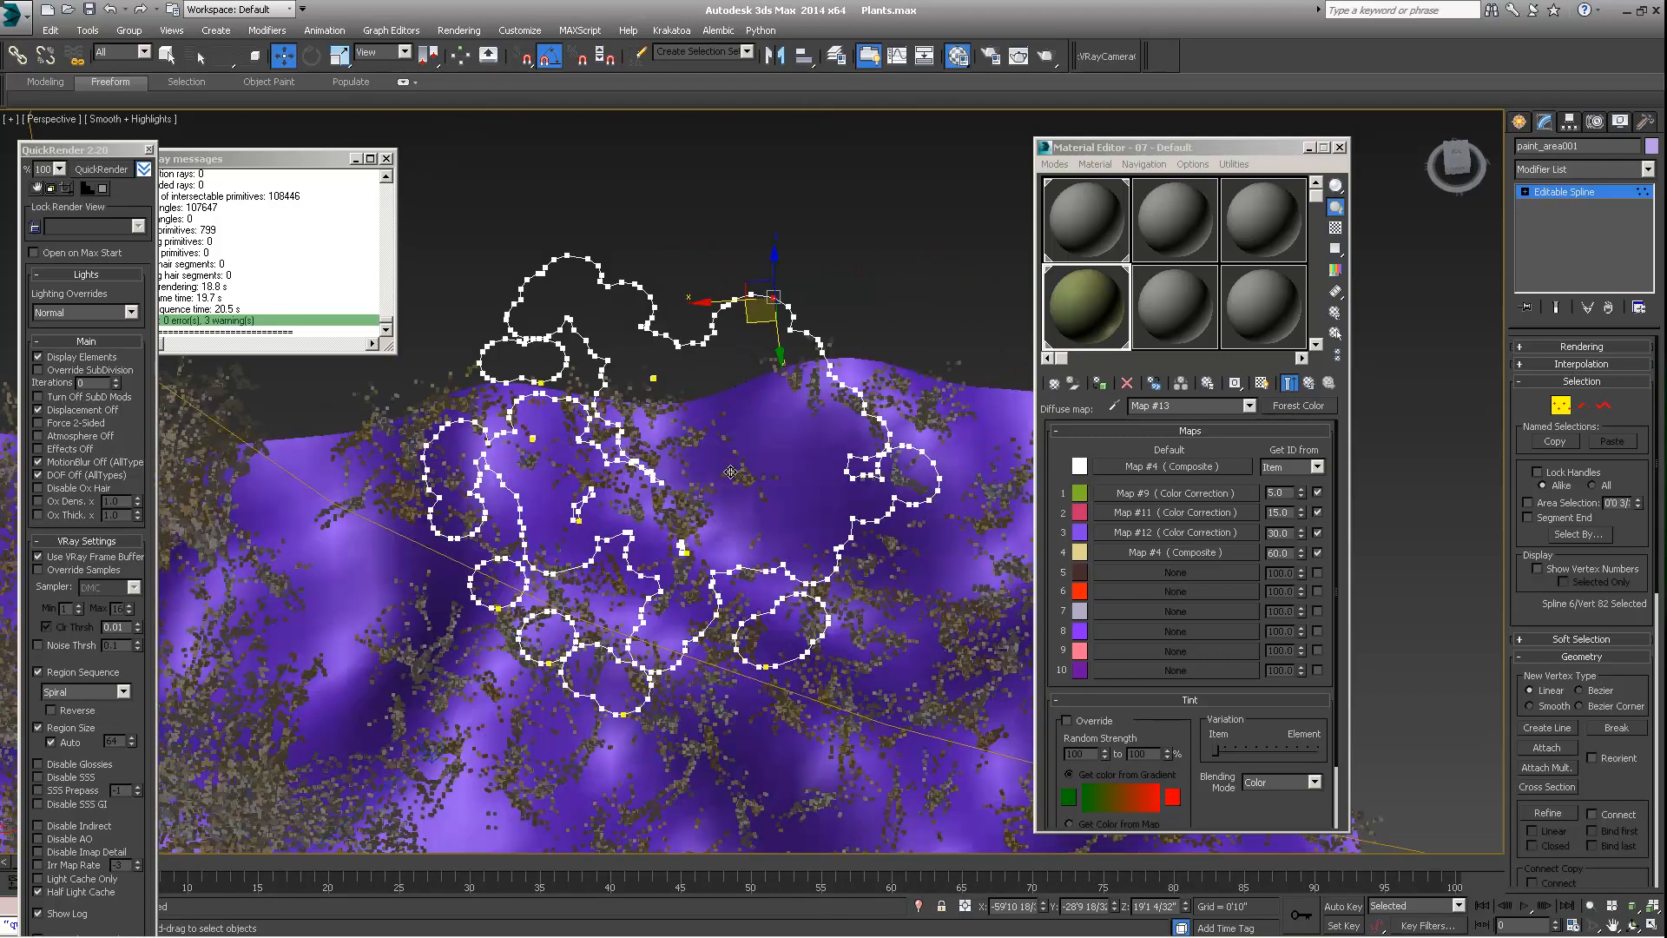
alt+middle_drag(737, 392, 799, 515)
right_click(764, 510)
click(726, 480)
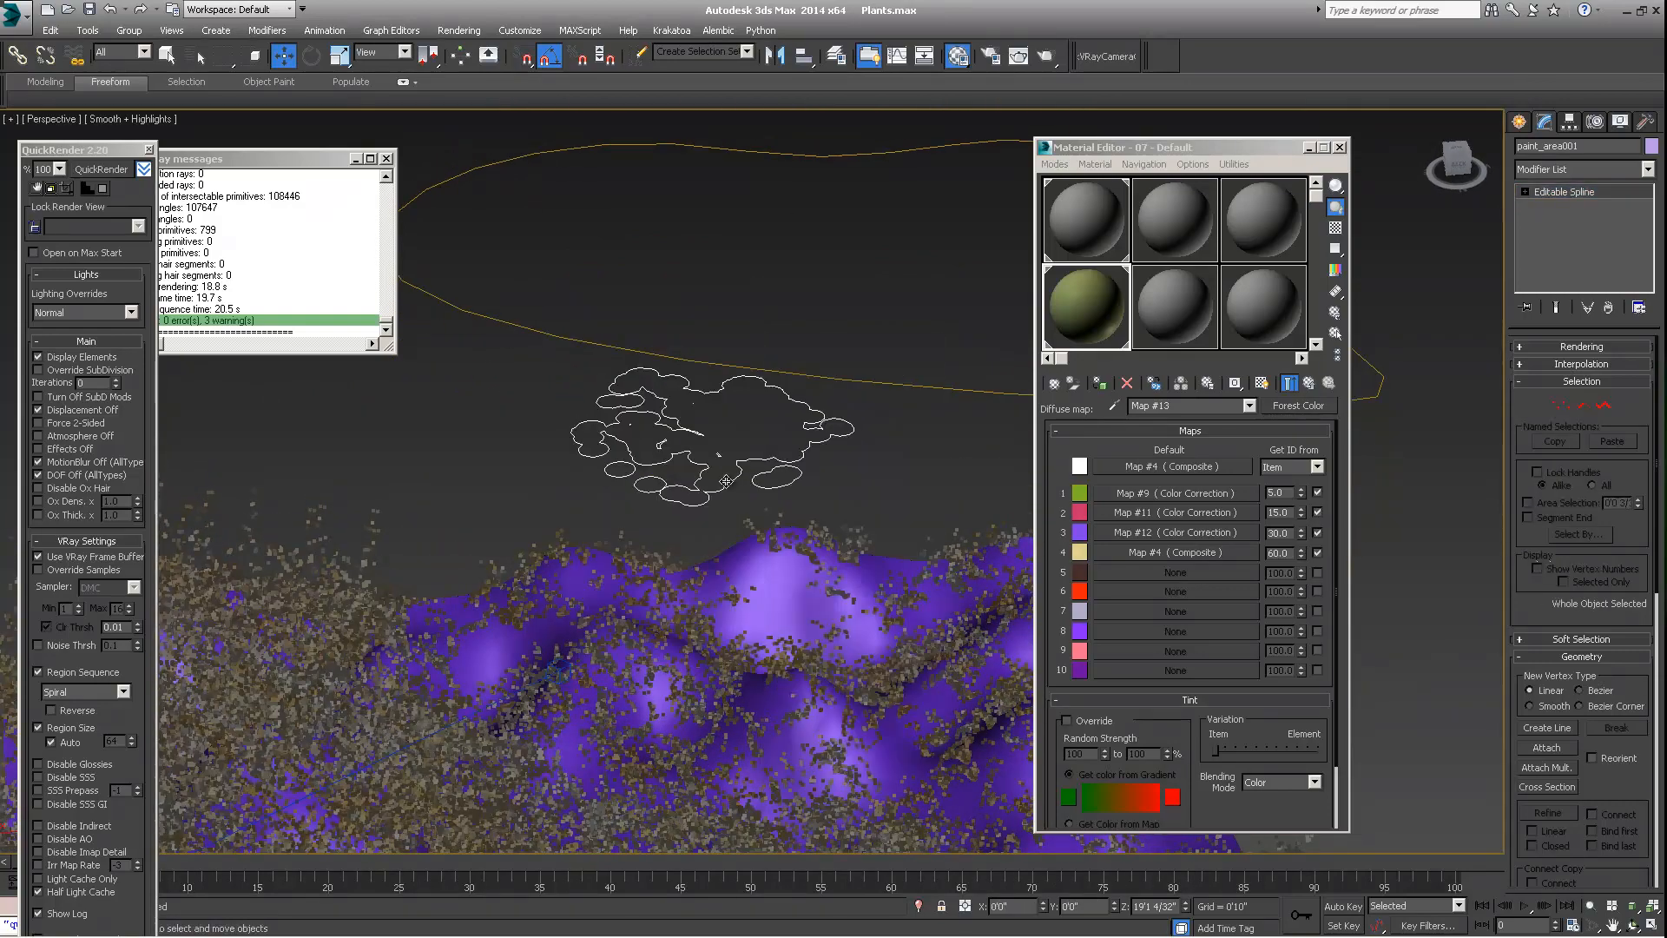
Select the Forest_Bushes_Small object and review its geometry, areas, falloff, distribution map, collision, camera and transform settings
click(751, 524)
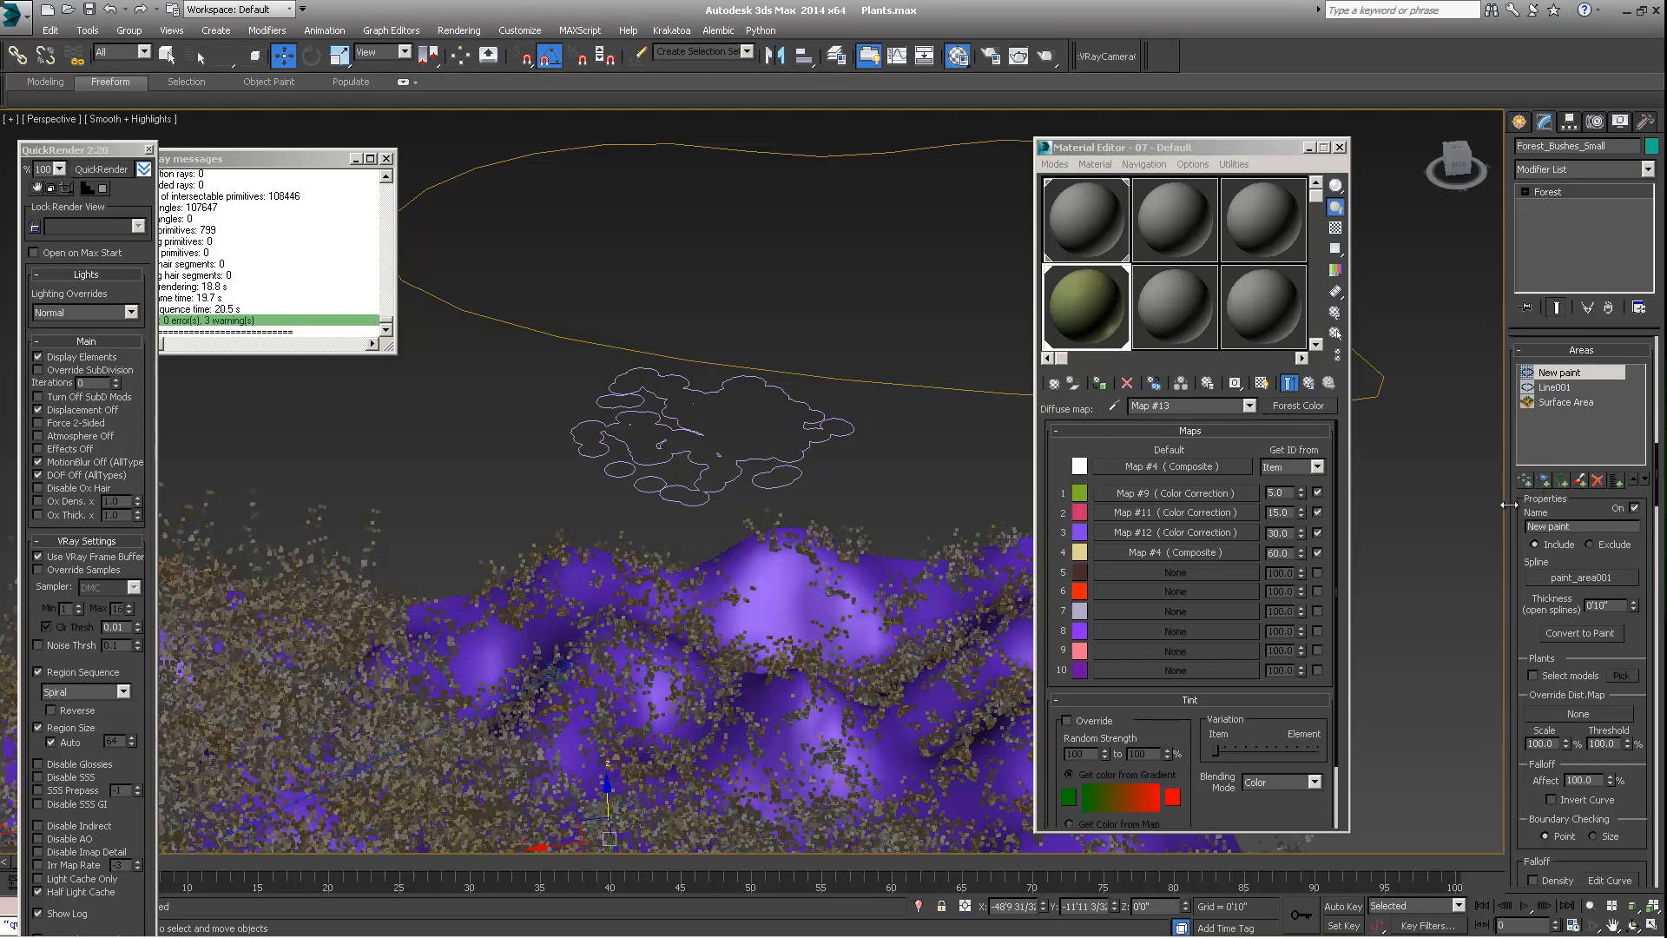
scroll(1519, 503, up, 10)
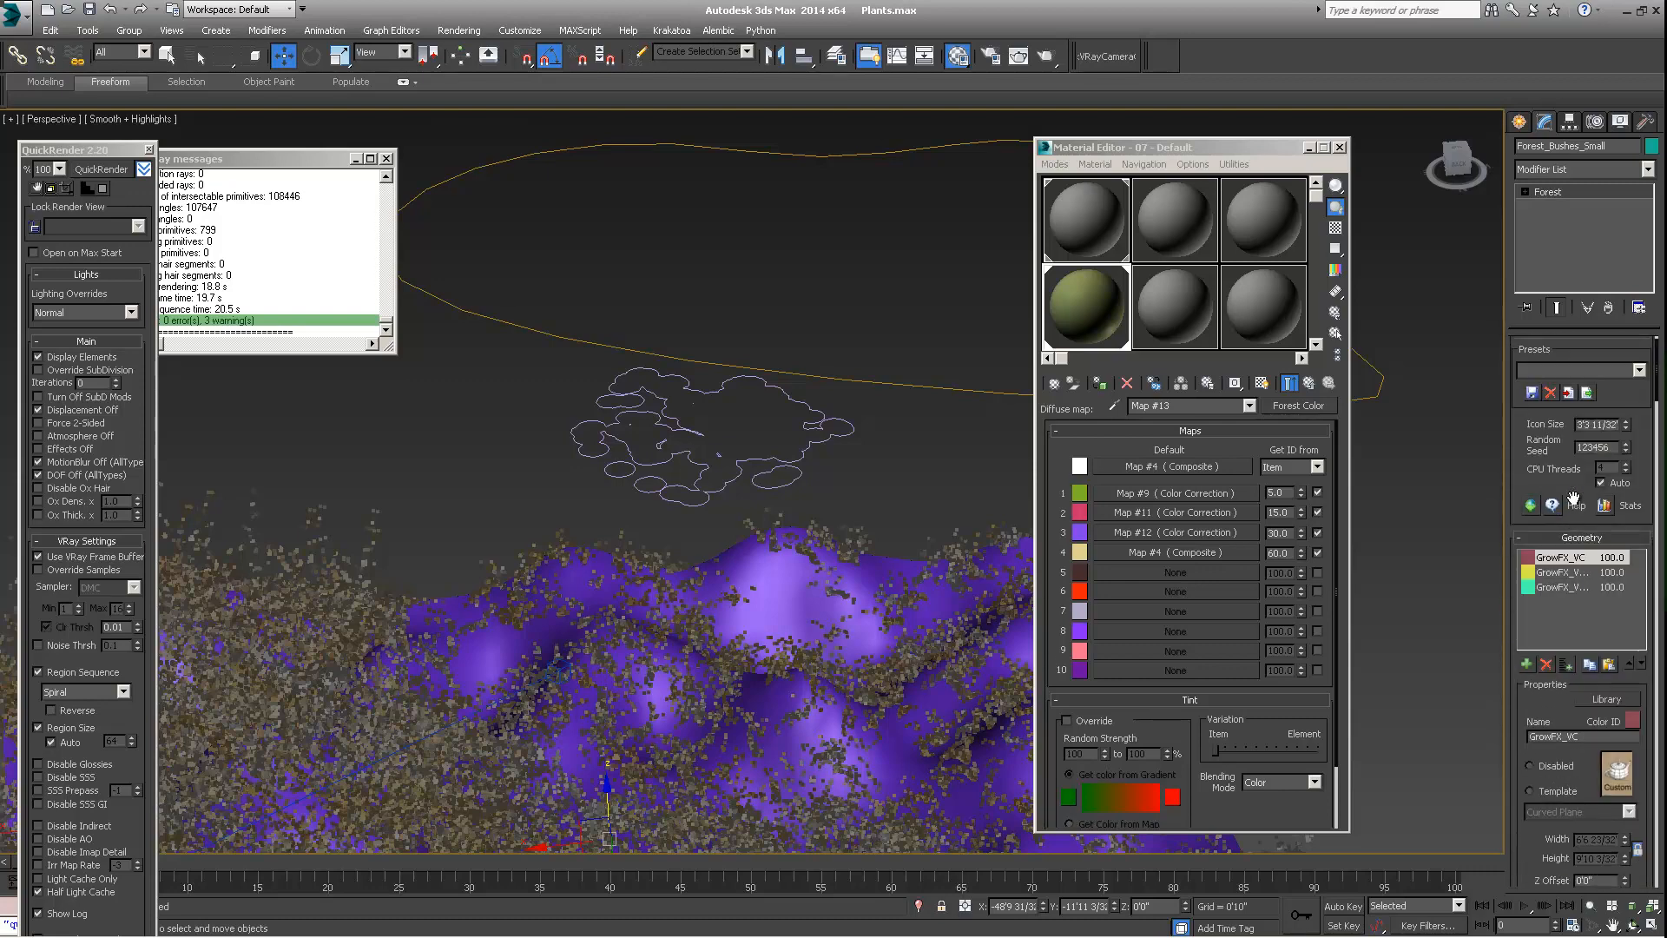
scroll(1575, 519, down, 10)
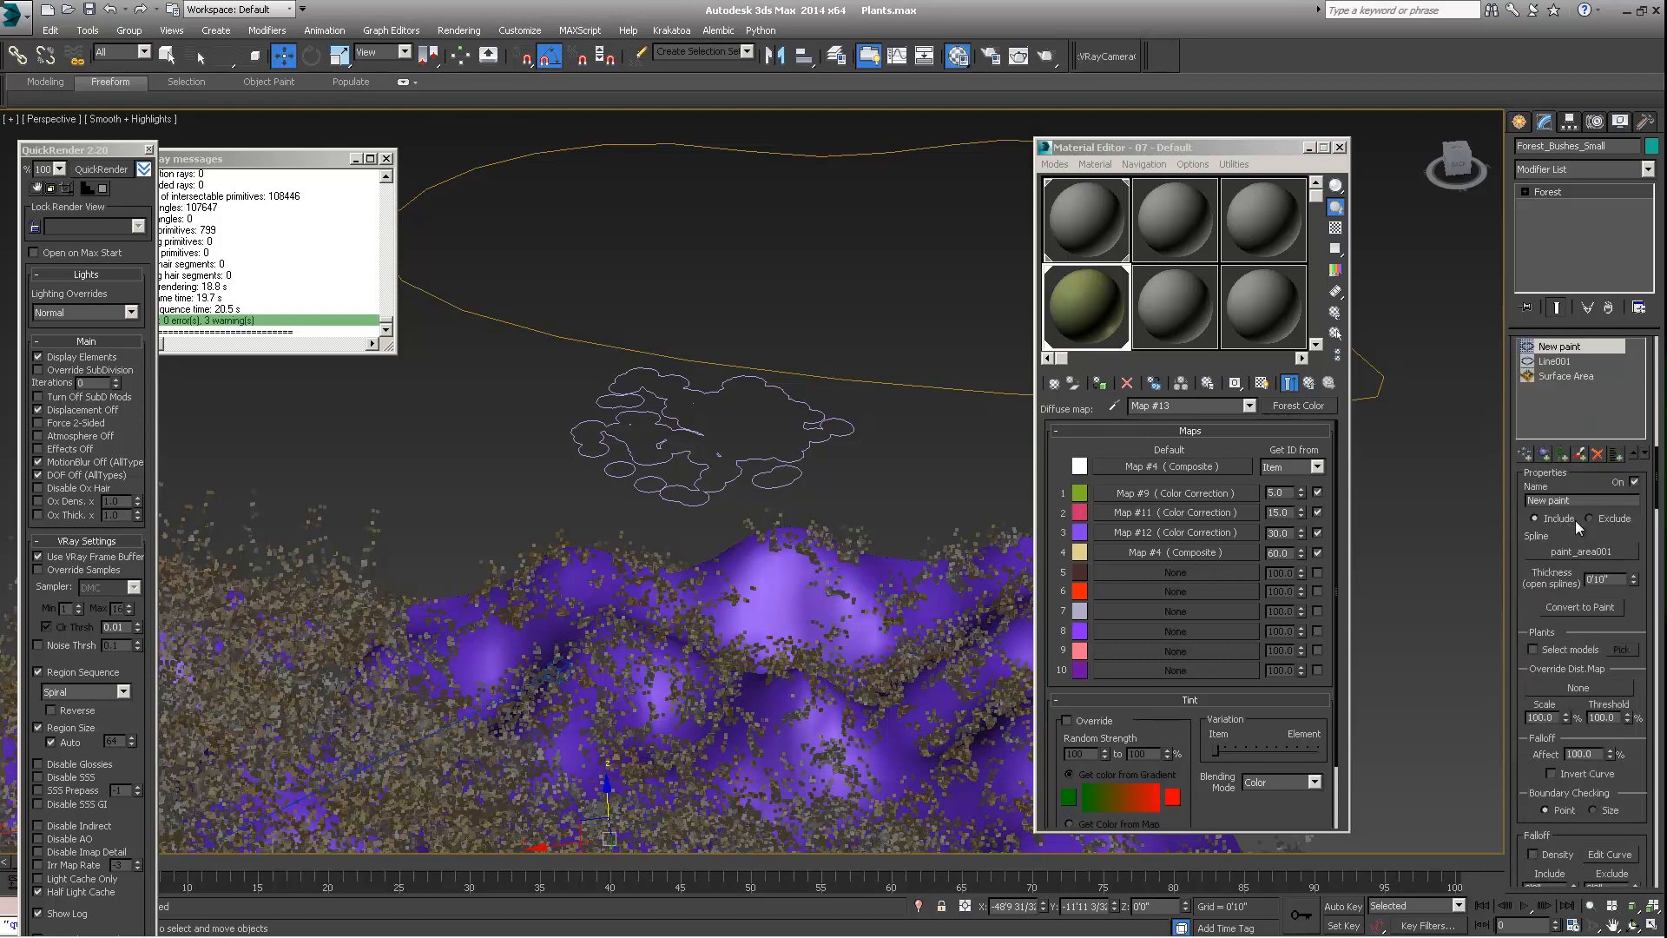
scroll(1574, 519, down, 2)
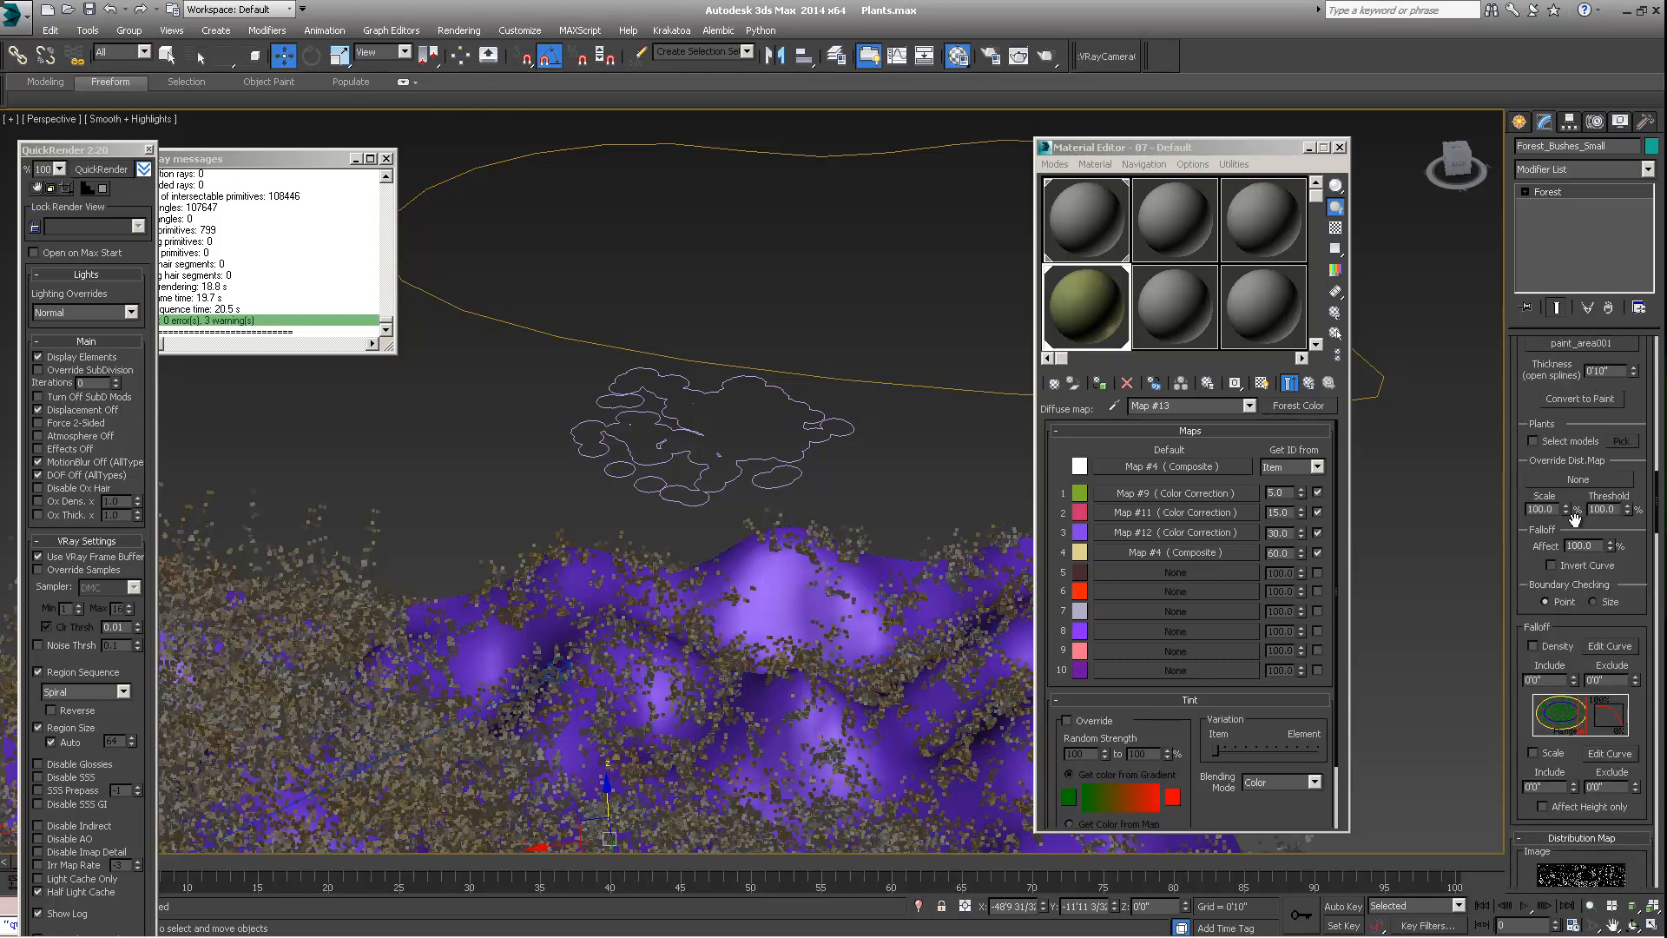
scroll(1589, 512, up, 5)
scroll(1604, 507, up, 10)
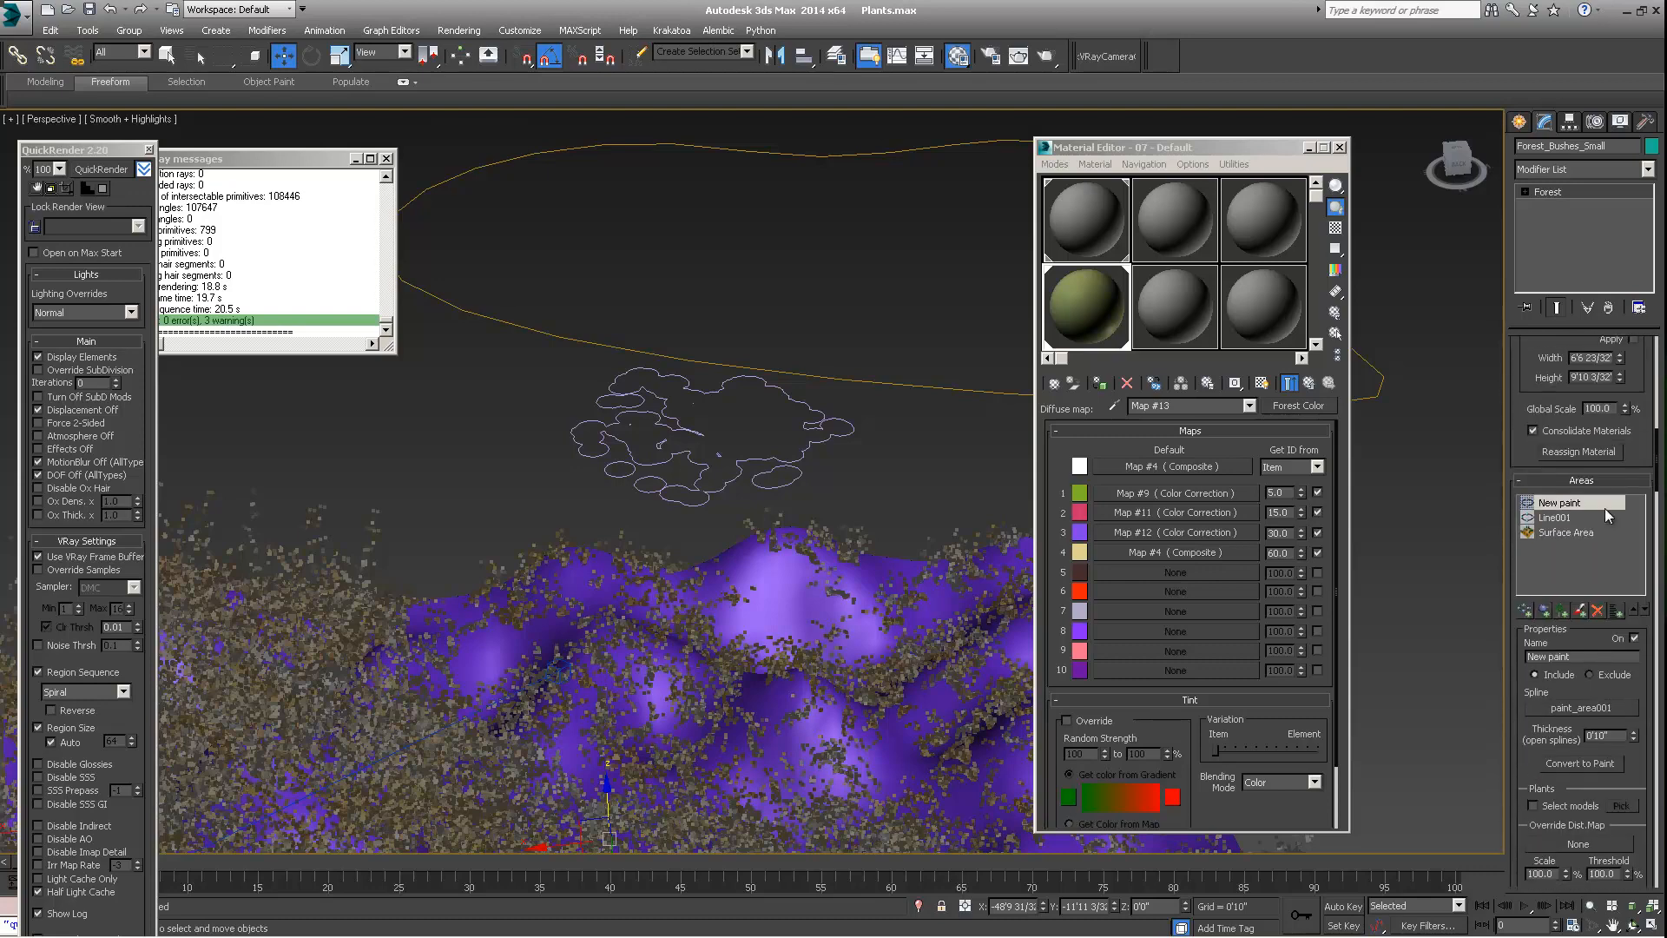
scroll(1604, 508, up, 2)
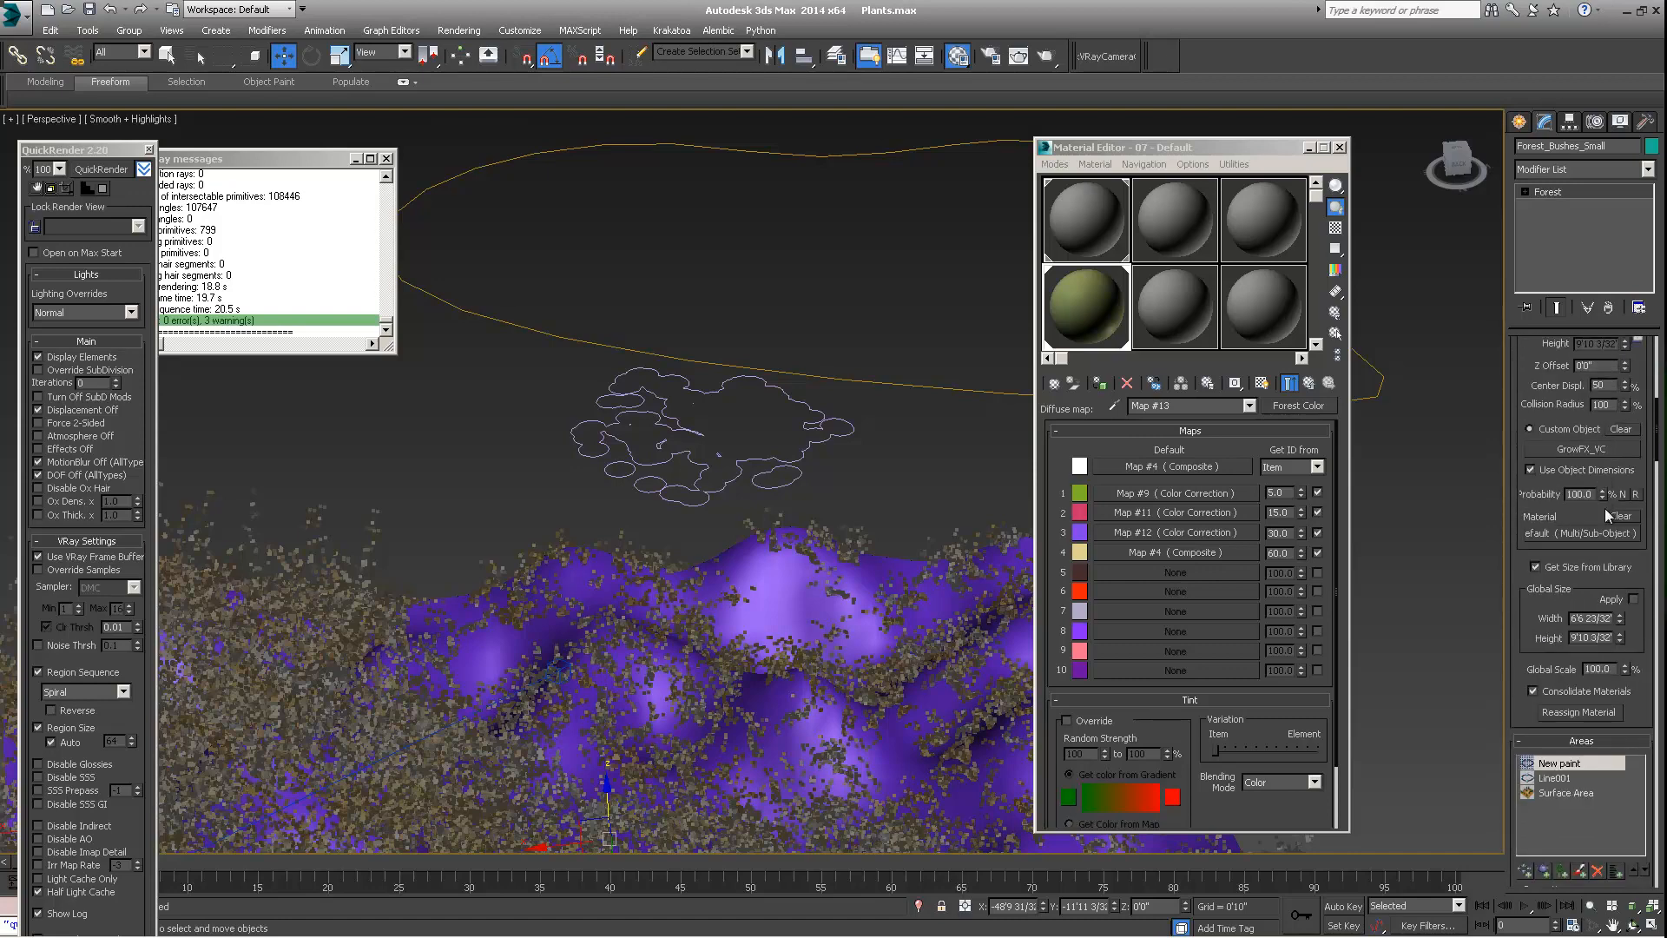
scroll(1606, 525, down, 10)
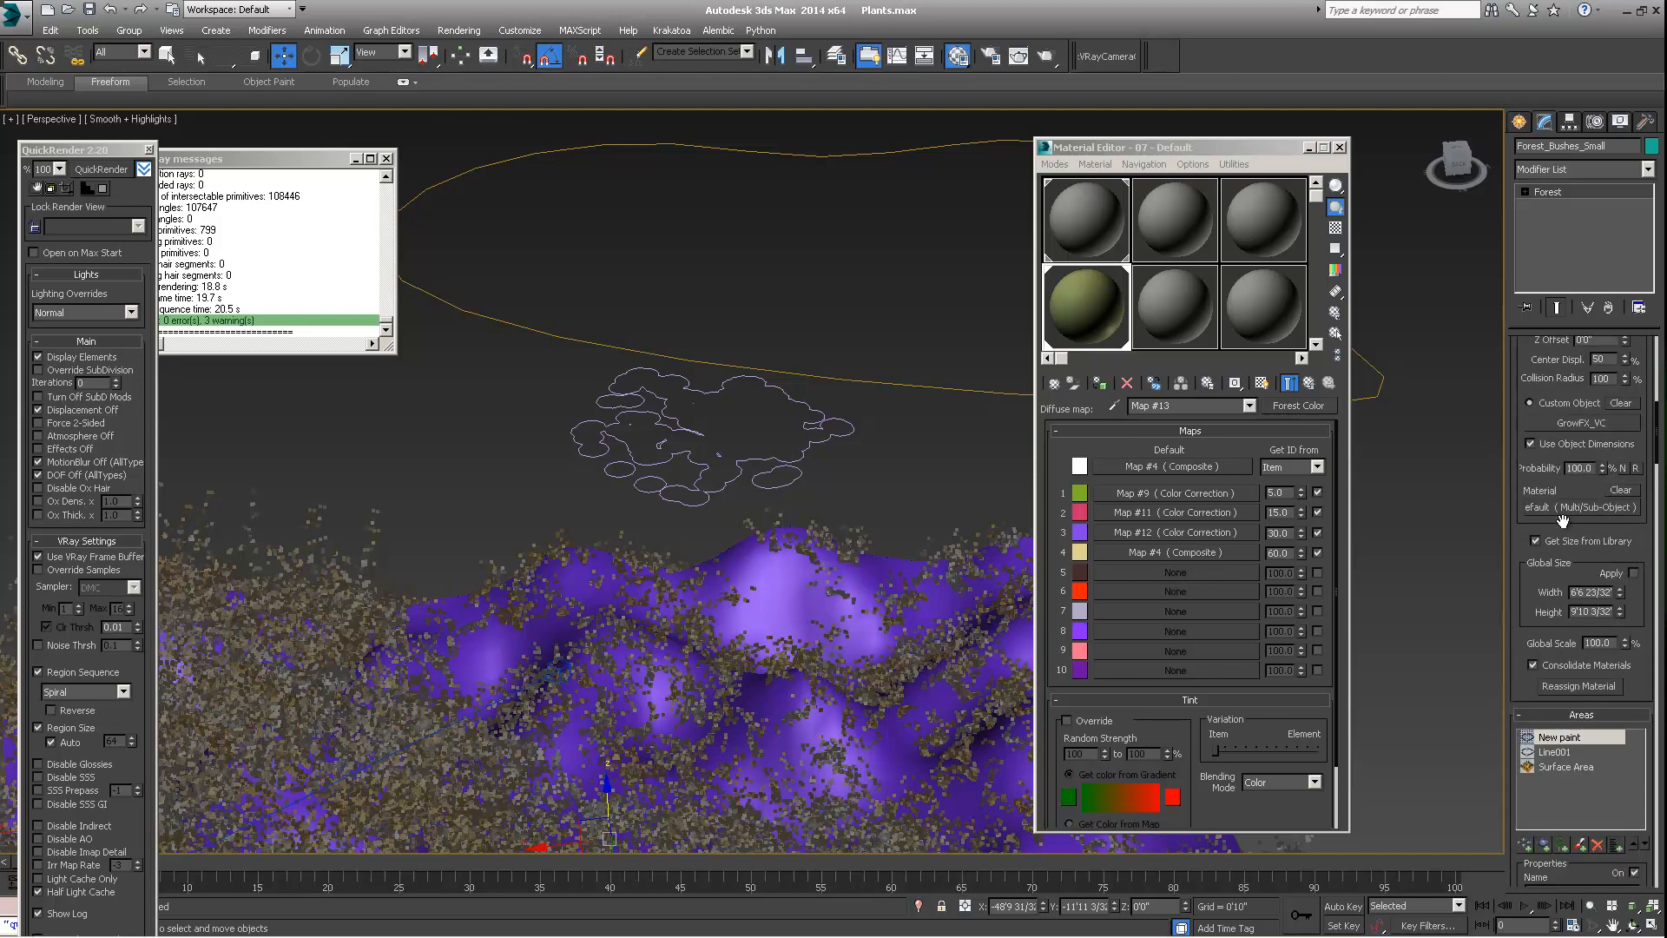
scroll(1566, 517, down, 10)
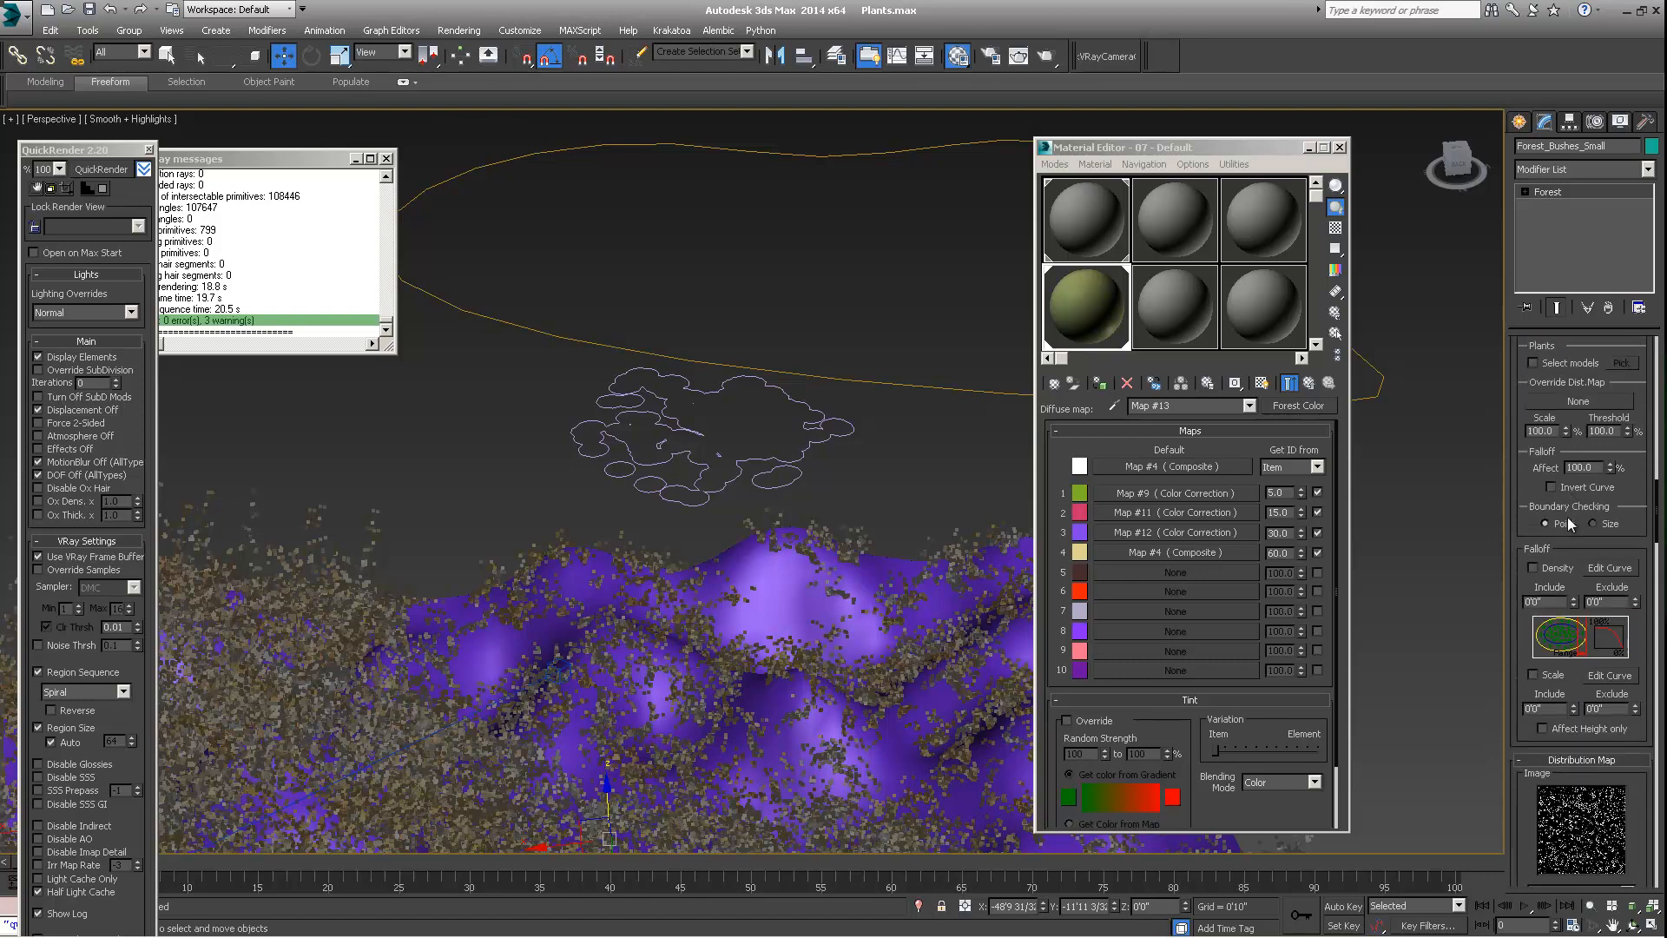
scroll(1646, 486, down, 12)
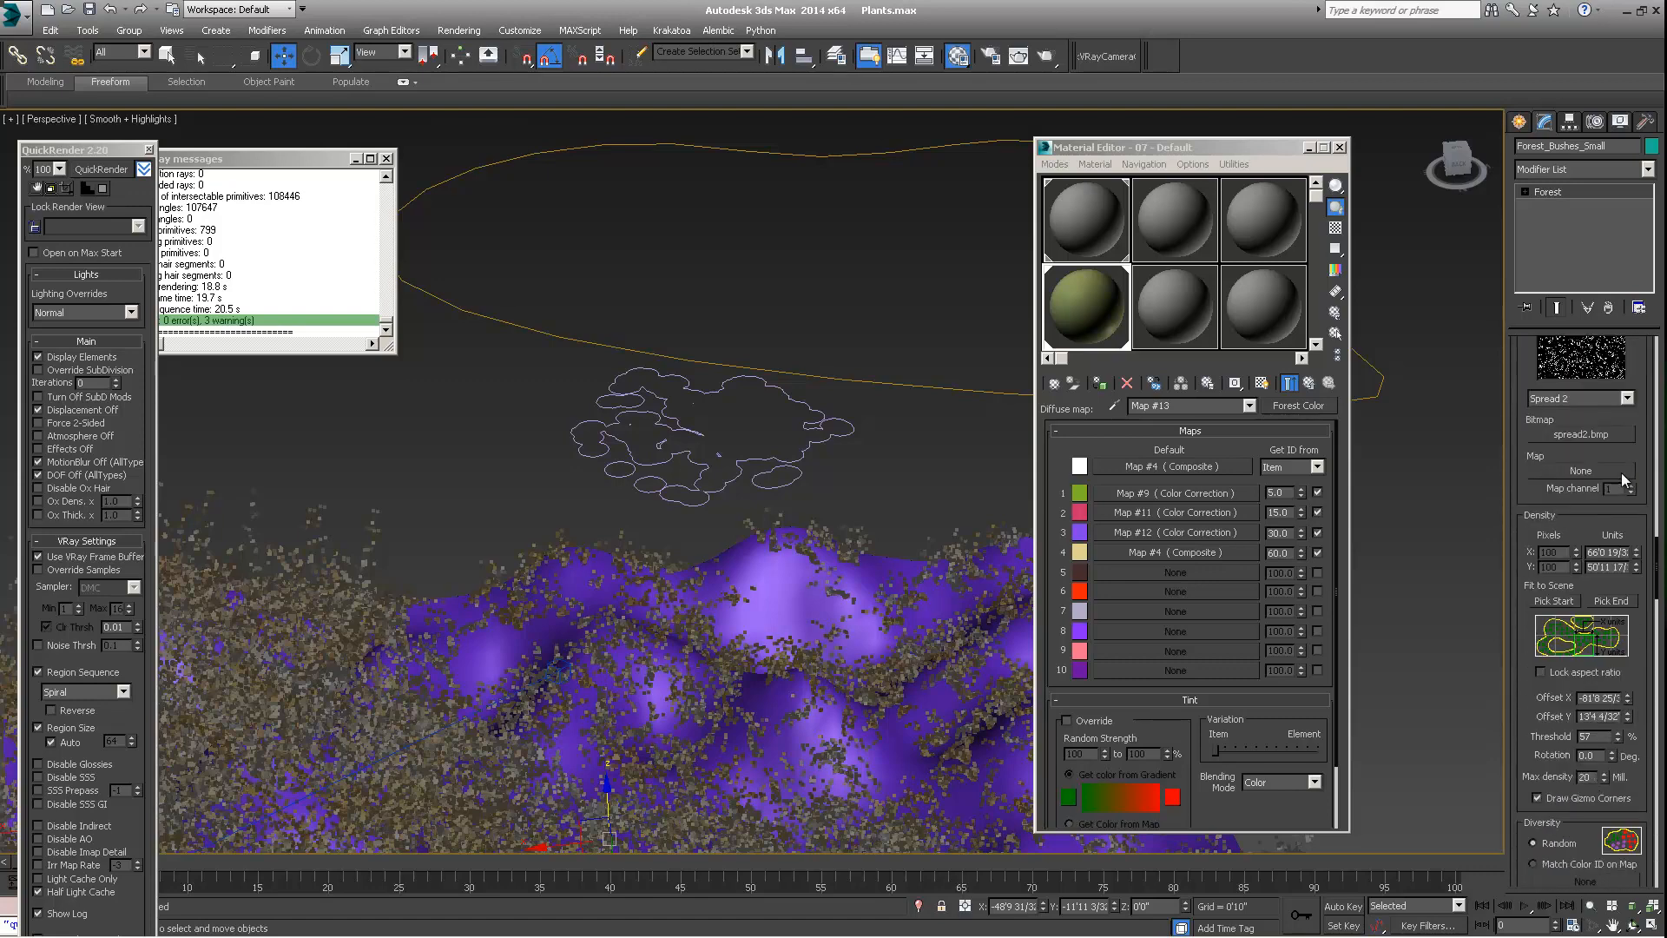
scroll(1526, 482, down, 4)
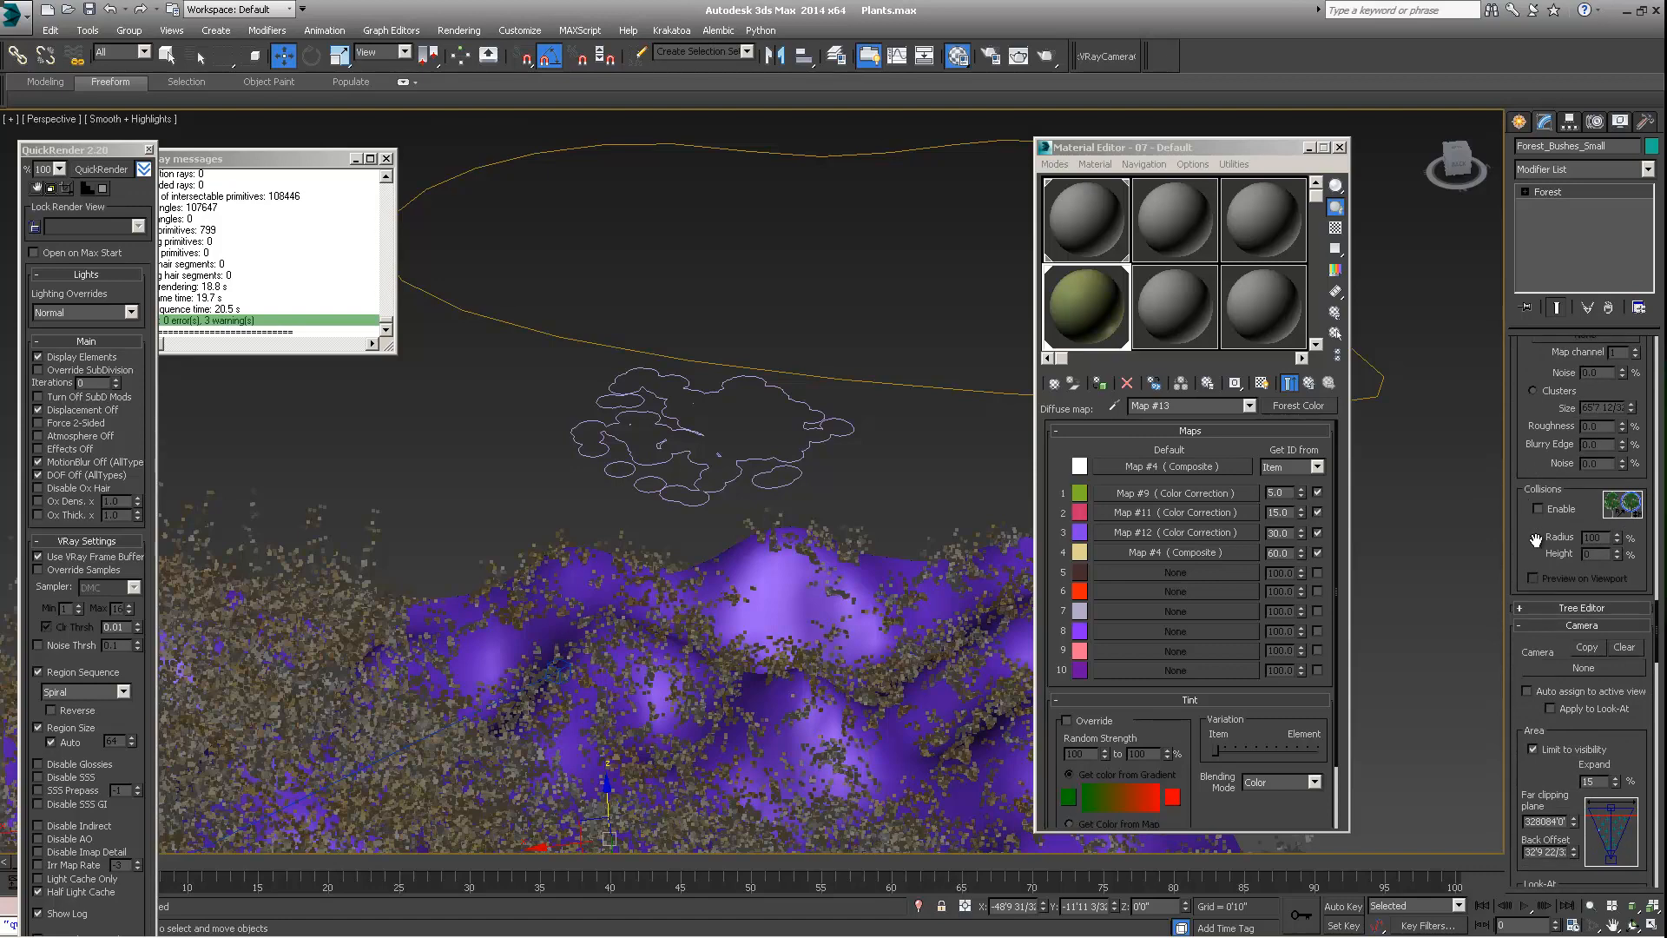
scroll(1545, 478, down, 1)
scroll(1544, 478, down, 12)
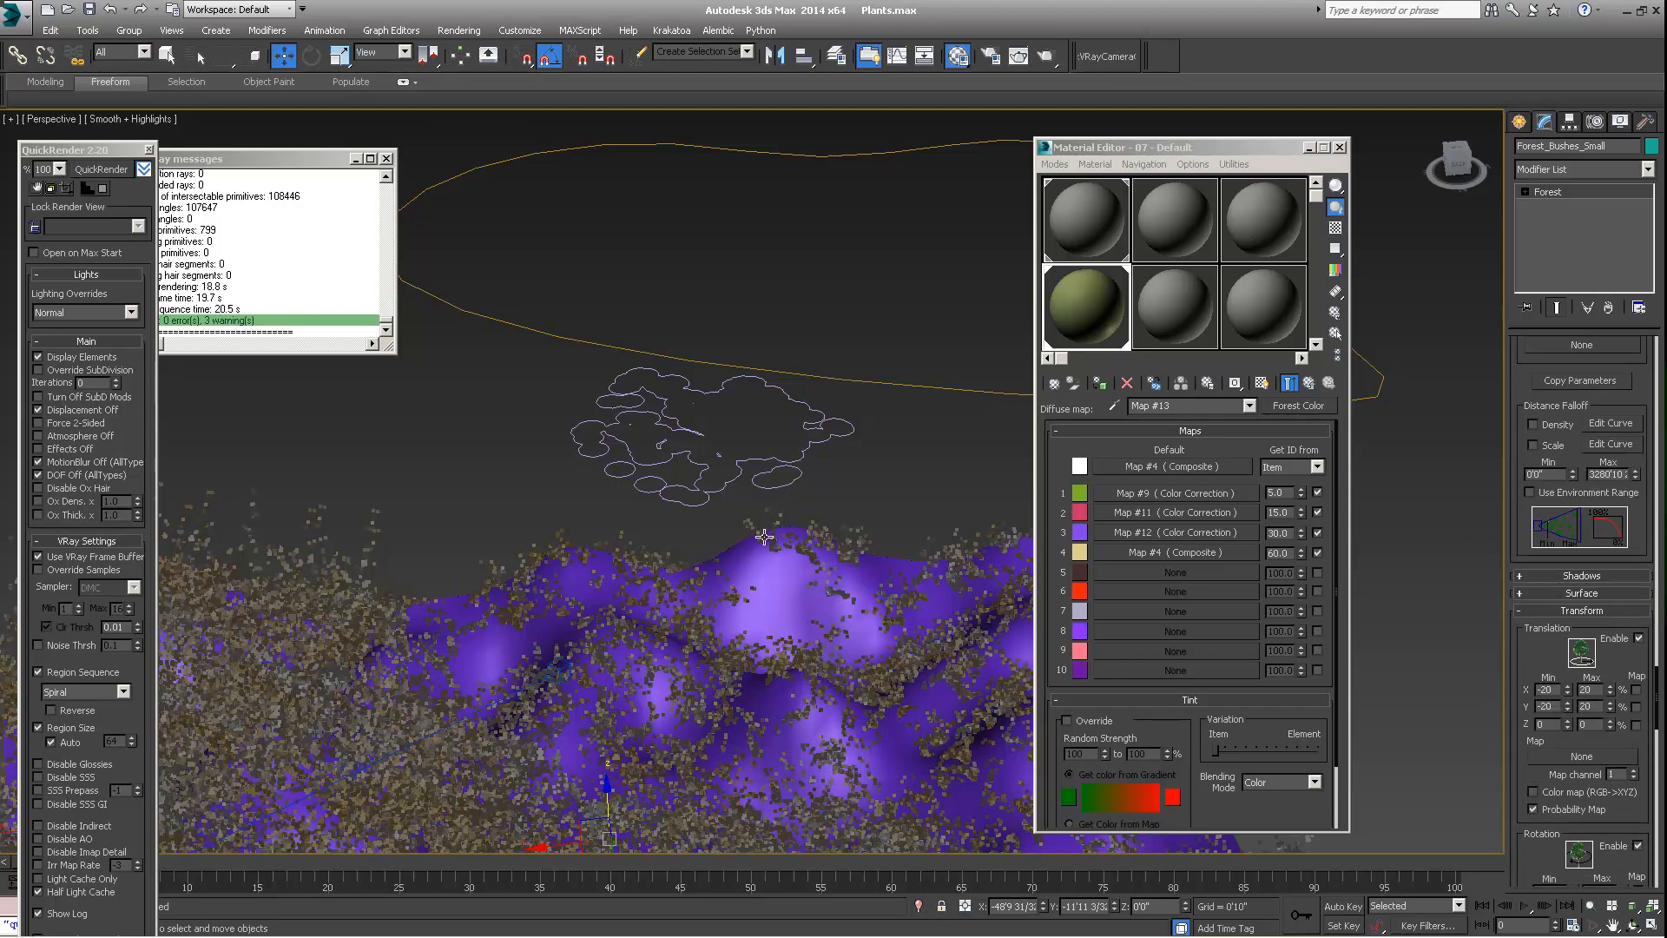
Examine the whole scene from a distance and closer in, including the scattered terrain, the area splines and the source GrowFX plants
scroll(764, 537, down, 10)
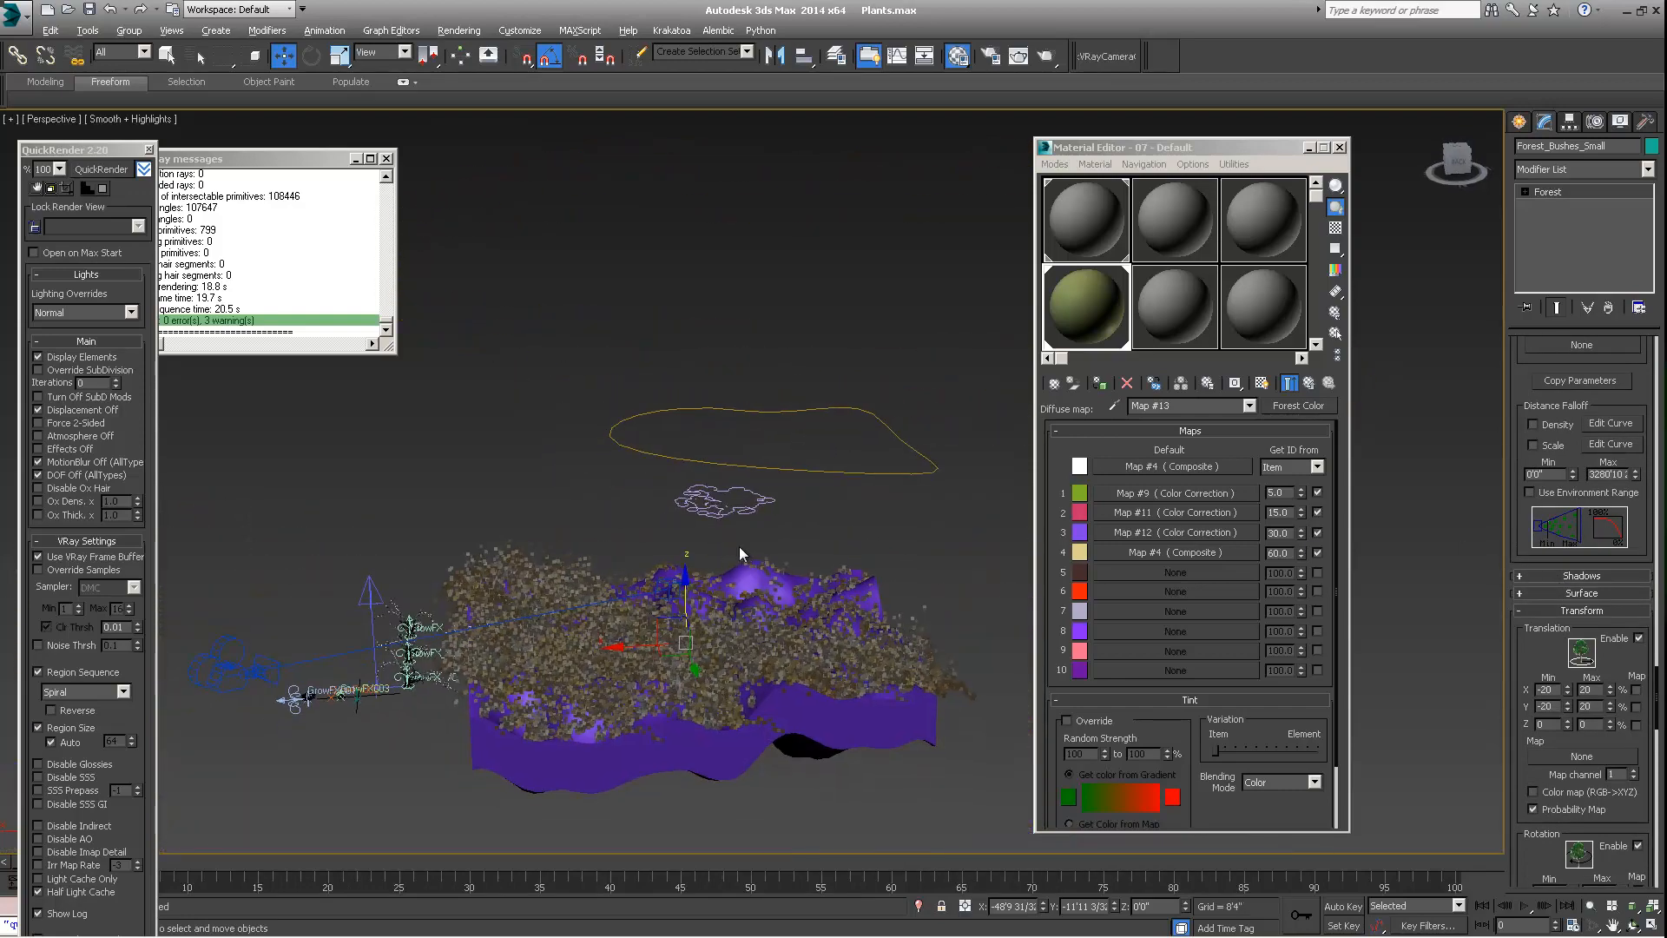
alt+middle_drag(739, 553, 724, 589)
middle_drag(488, 609, 515, 554)
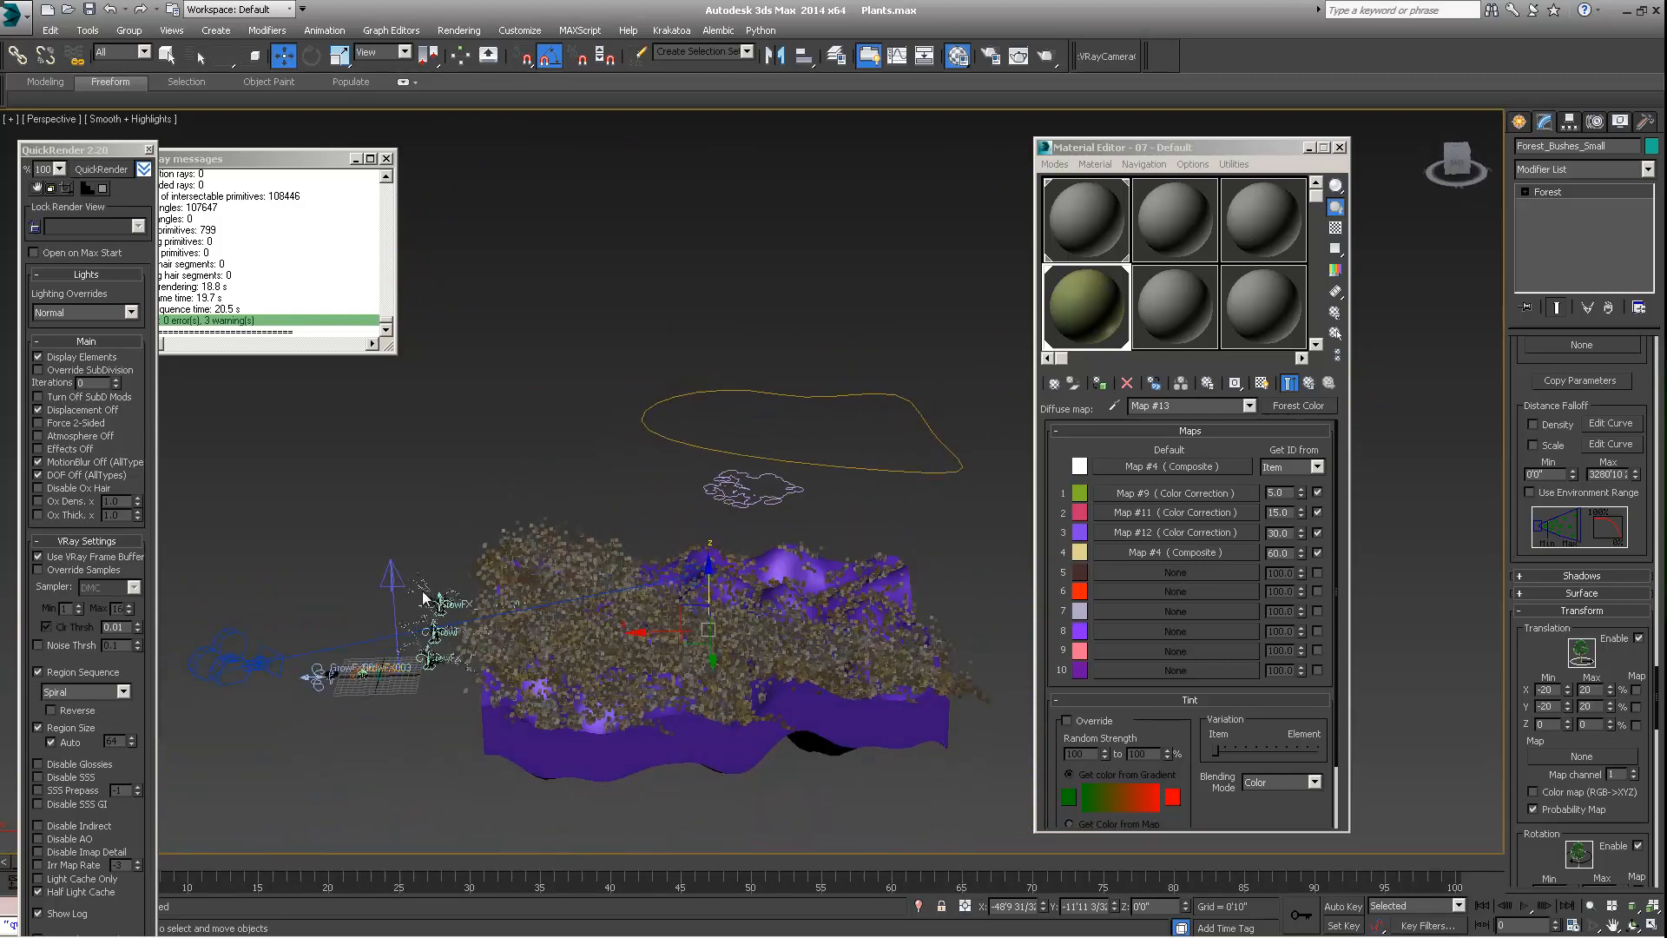
scroll(424, 596, up, 4)
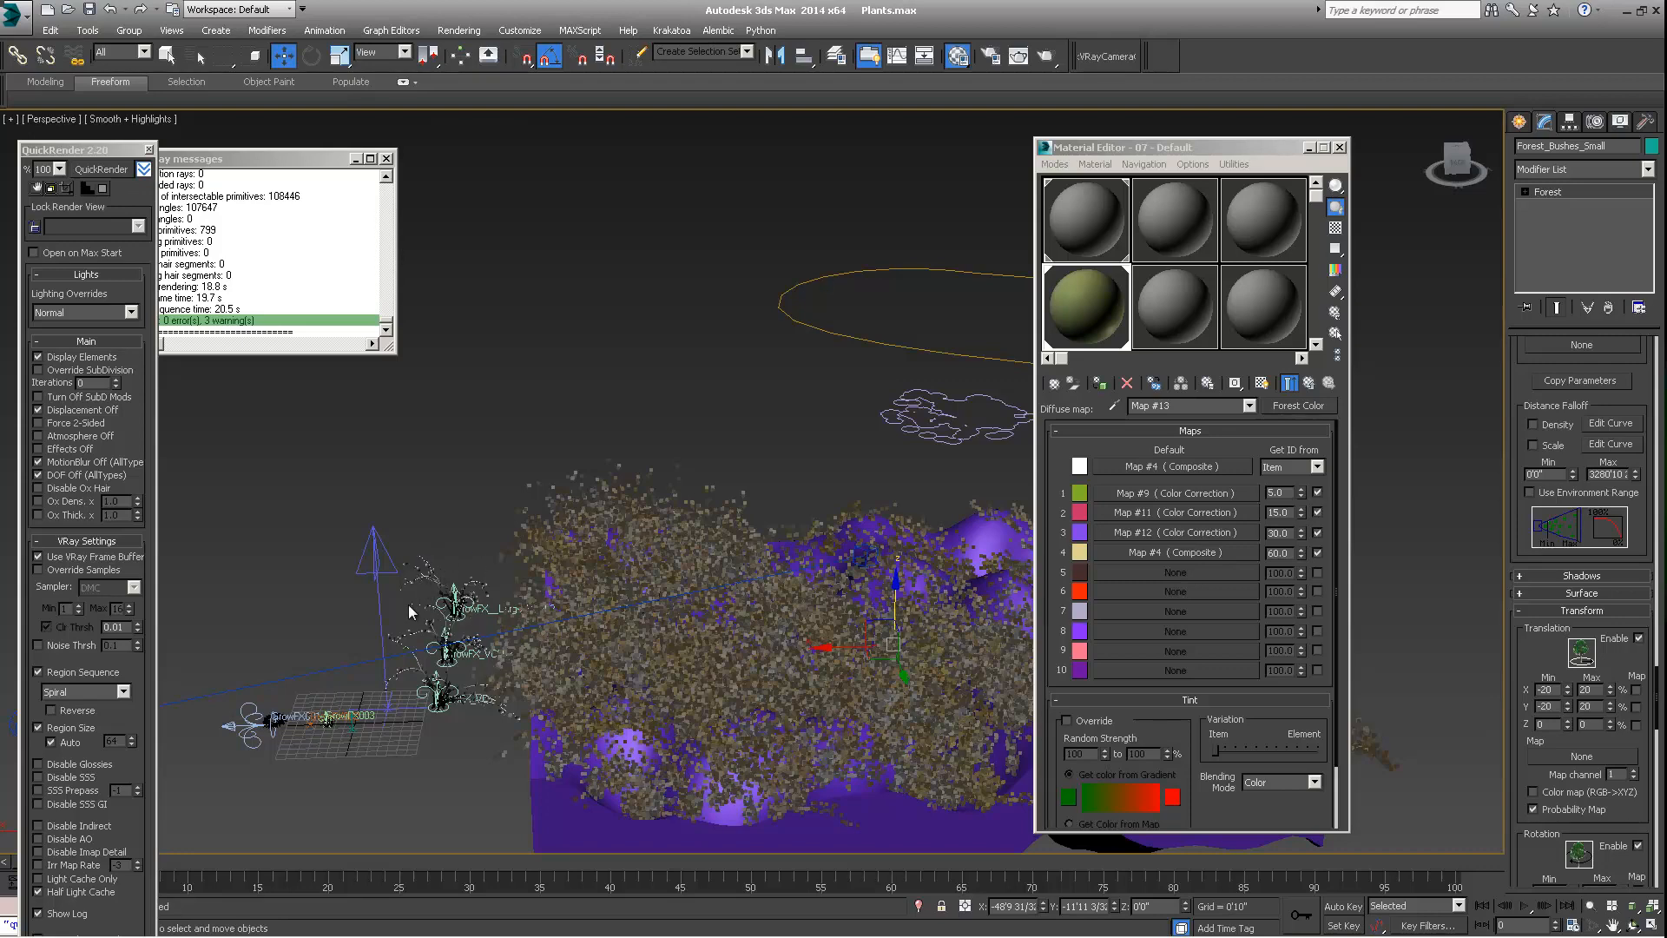
scroll(417, 614, up, 3)
scroll(435, 601, up, 2)
scroll(434, 595, down, 5)
mouse_move(658, 547)
middle_down()
mouse_move(556, 548)
mouse_move(637, 528)
middle_up()
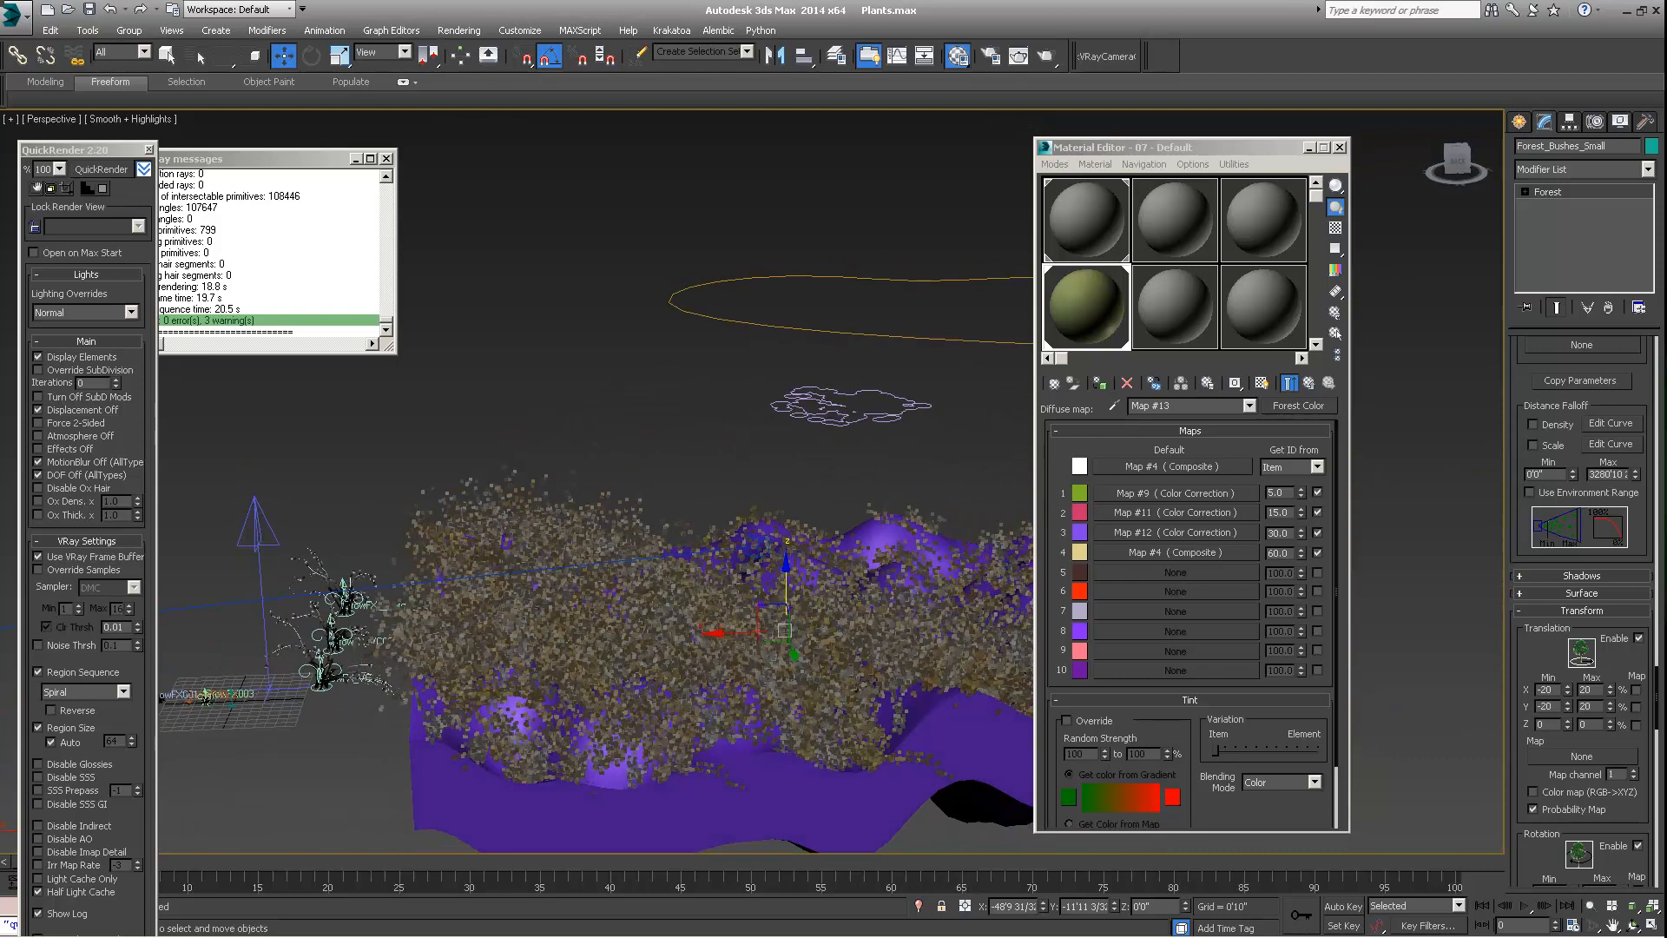